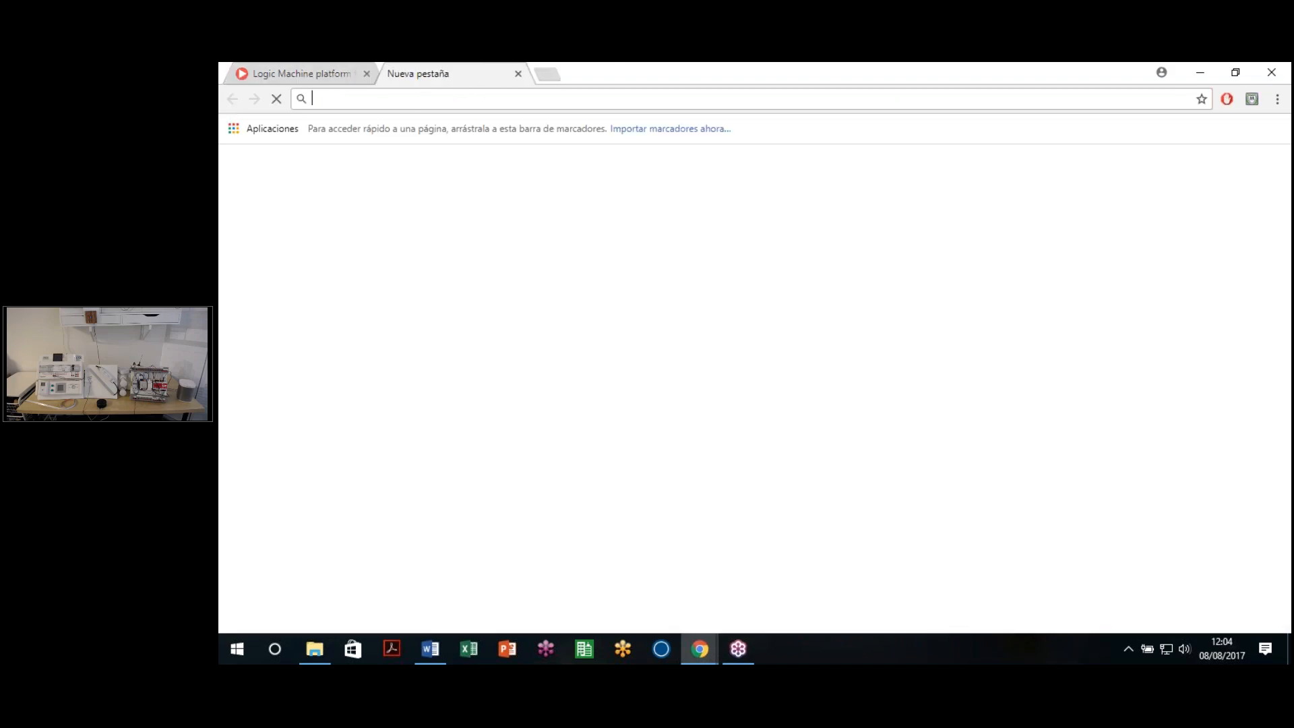
Step: Load the LogicMachine controller at 192.168.1.11 in the new Chrome tab
text(192.168.1)
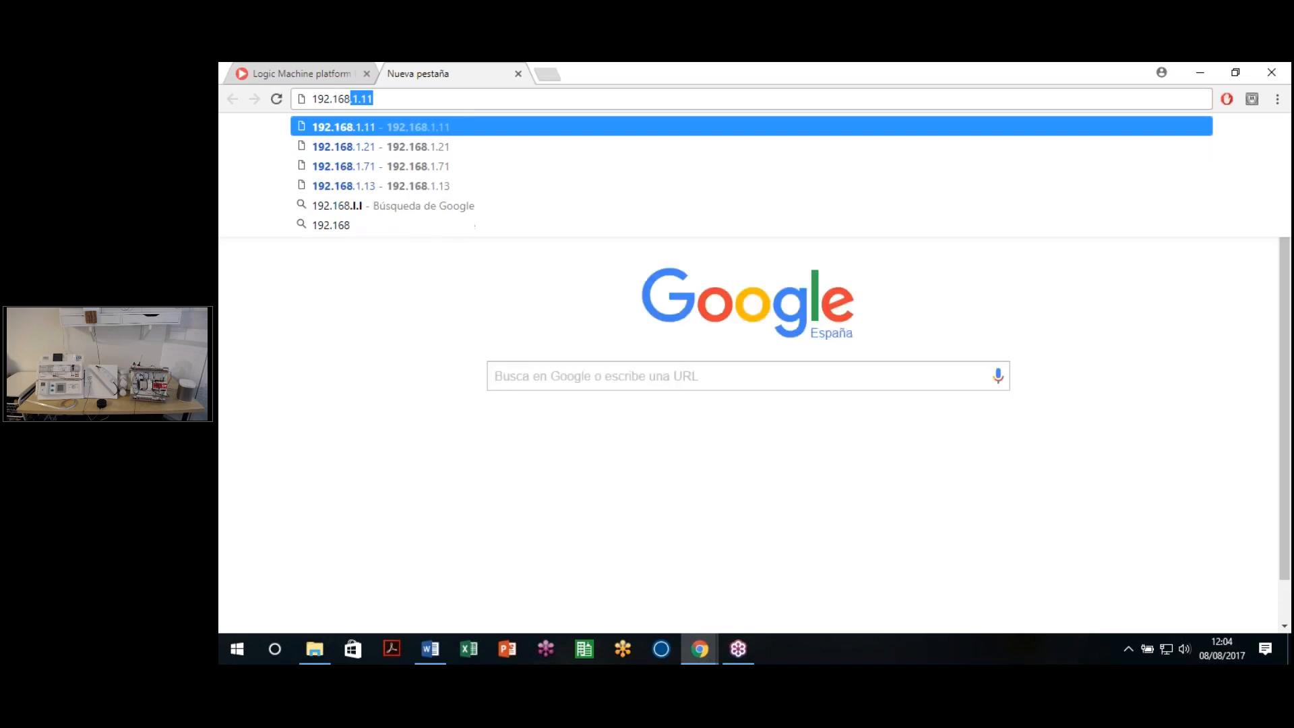
text(.1)
key(Return)
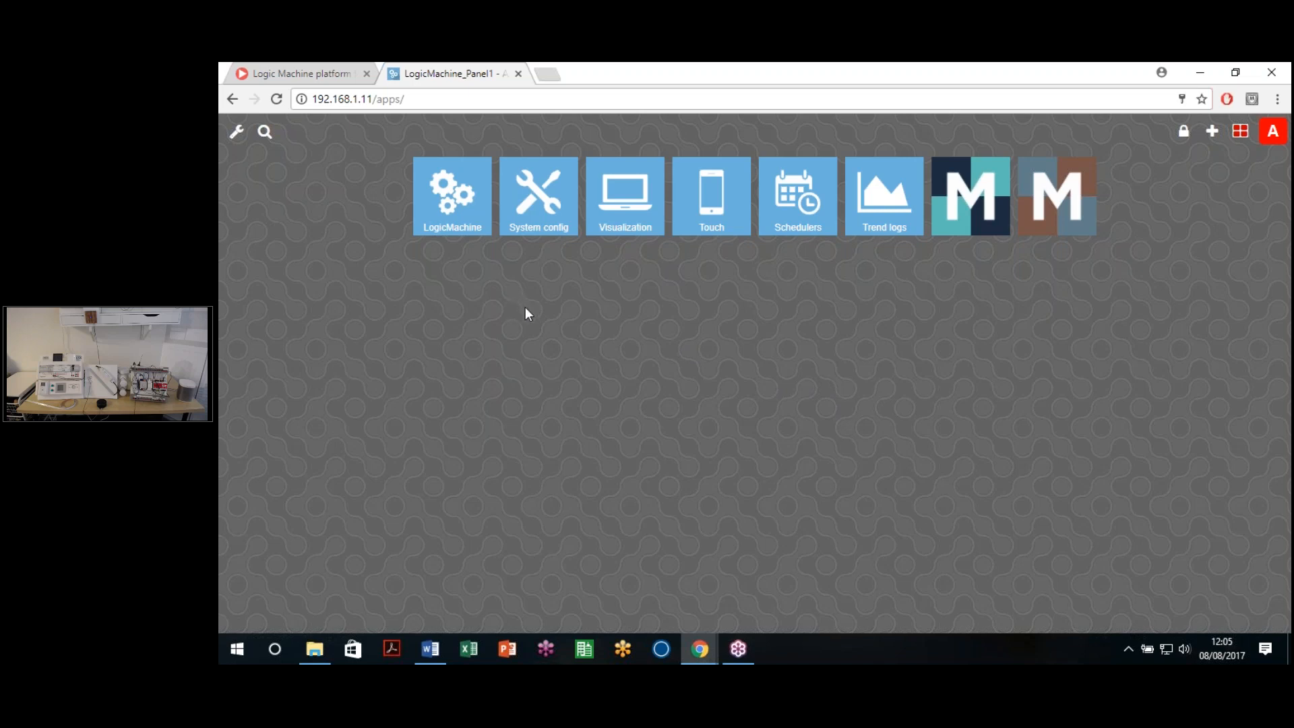
Step: Open the LogicMachine configurator and step through Vis. structure, Visualization and Vis. graphics
click(447, 203)
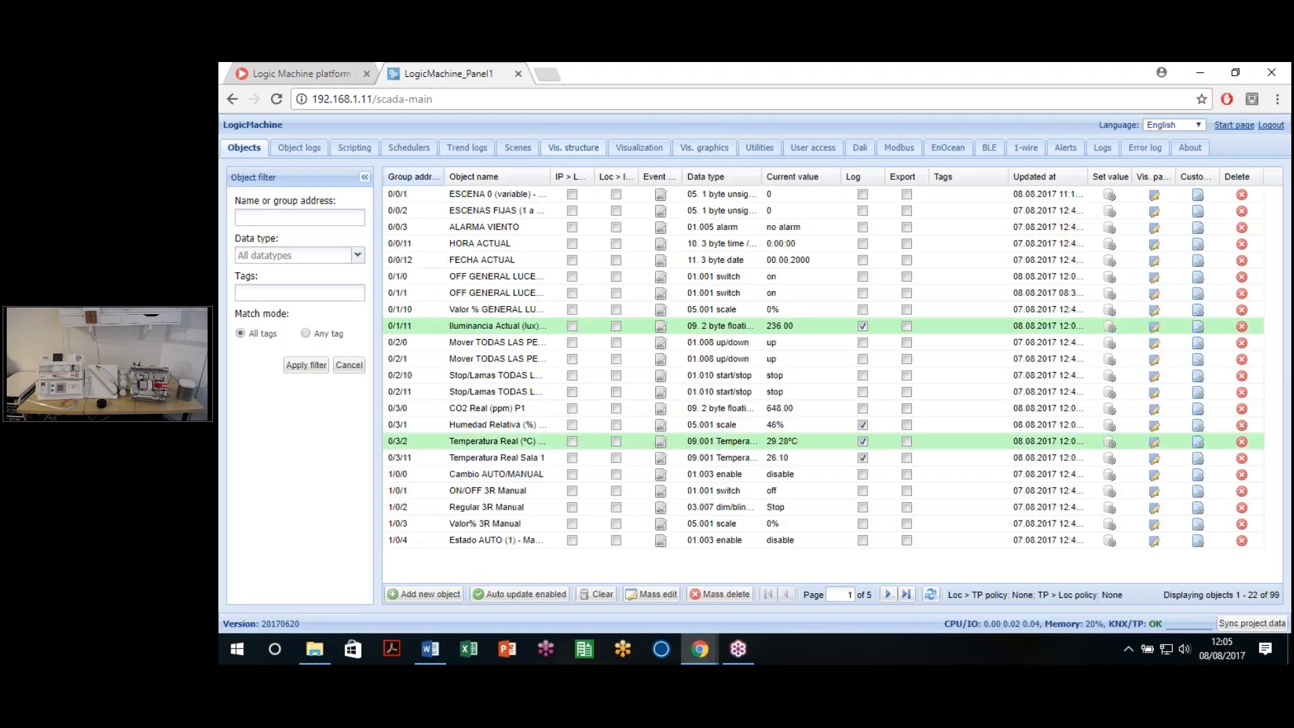
click(569, 155)
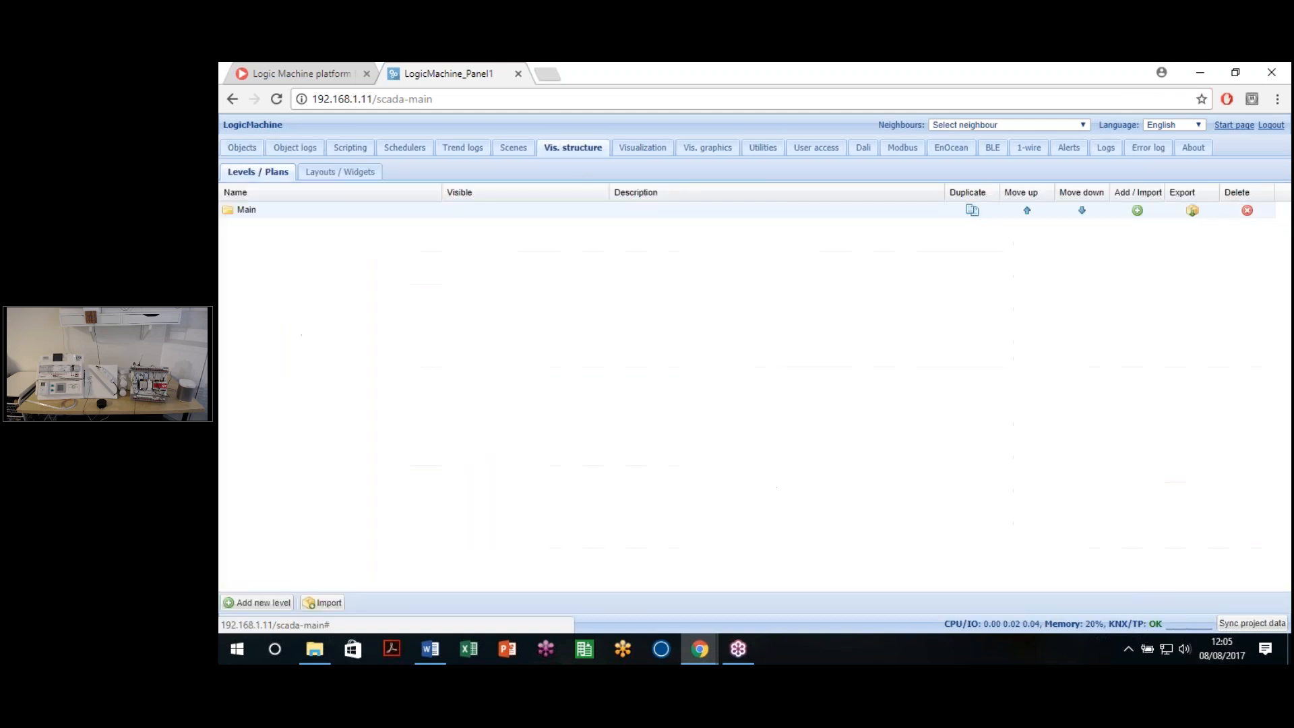
click(642, 154)
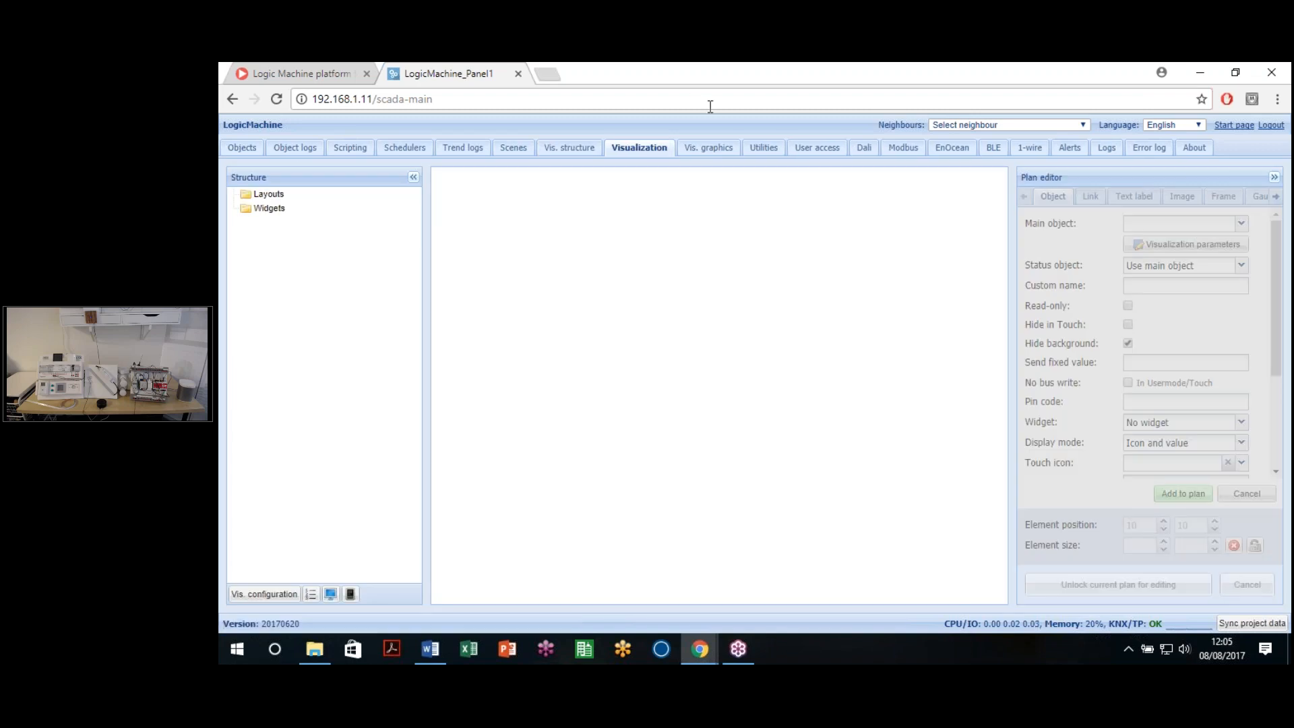
click(703, 154)
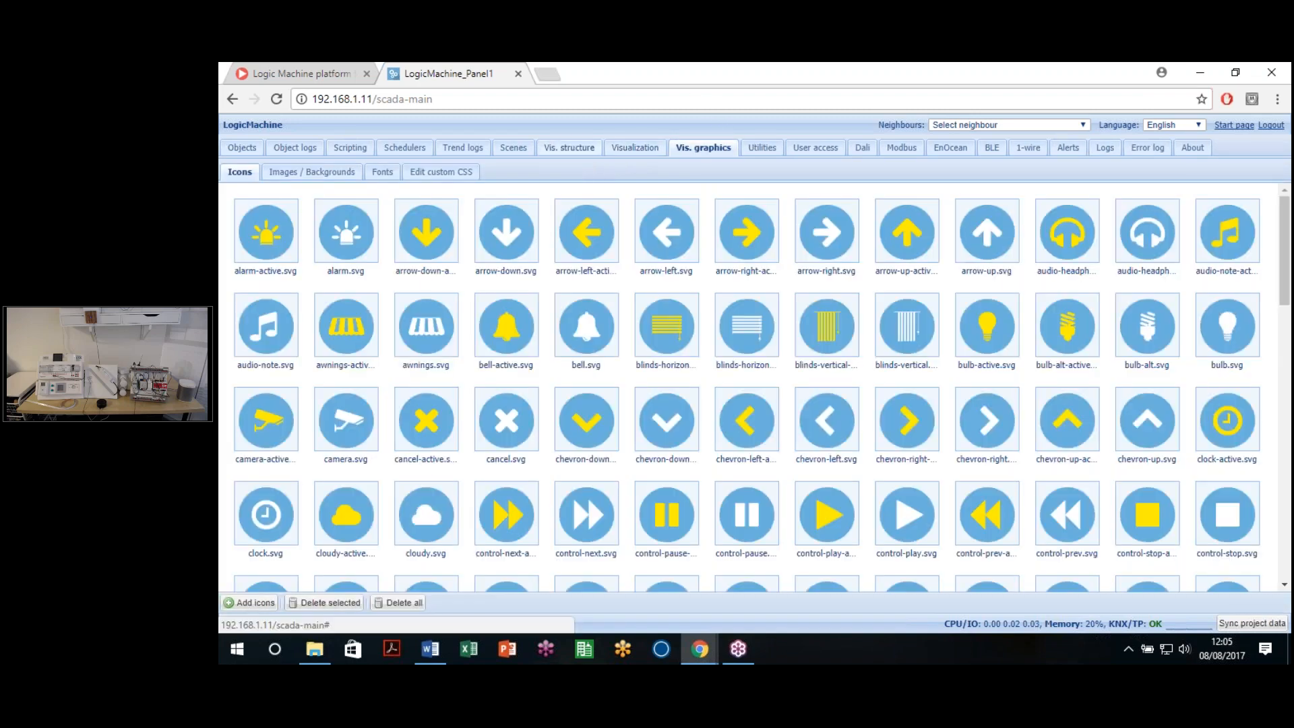
Step: Show the levels list holding only Main, then start a new browser tab
click(569, 150)
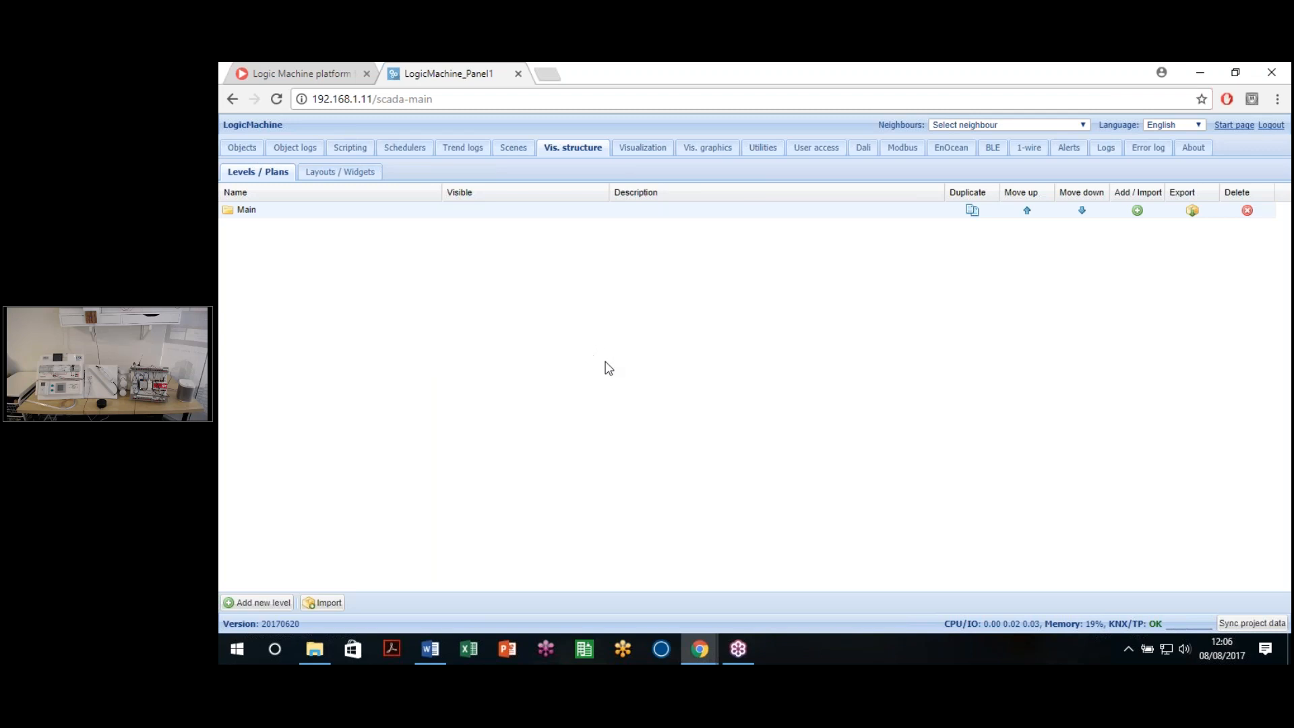
click(547, 74)
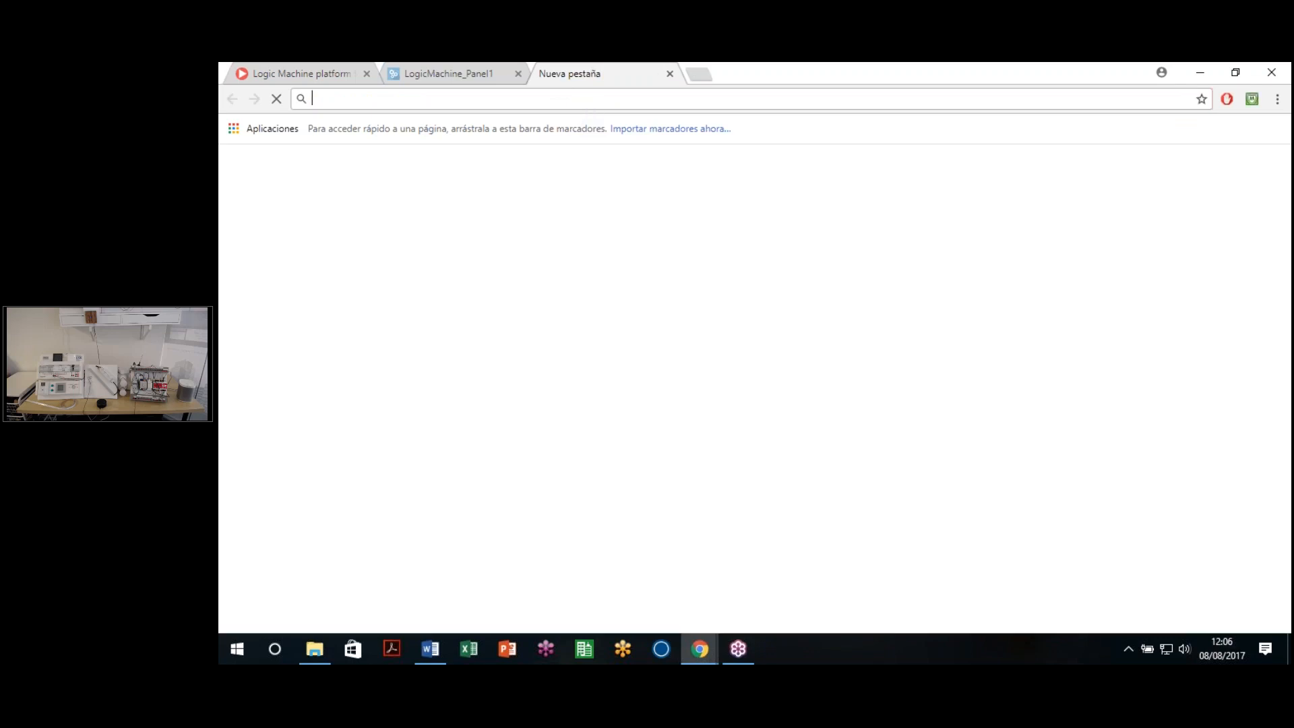
Step: Load the demo controller at 4n.lv:7999, dismiss its password warning, then close that tab
text(4n.lv:7999)
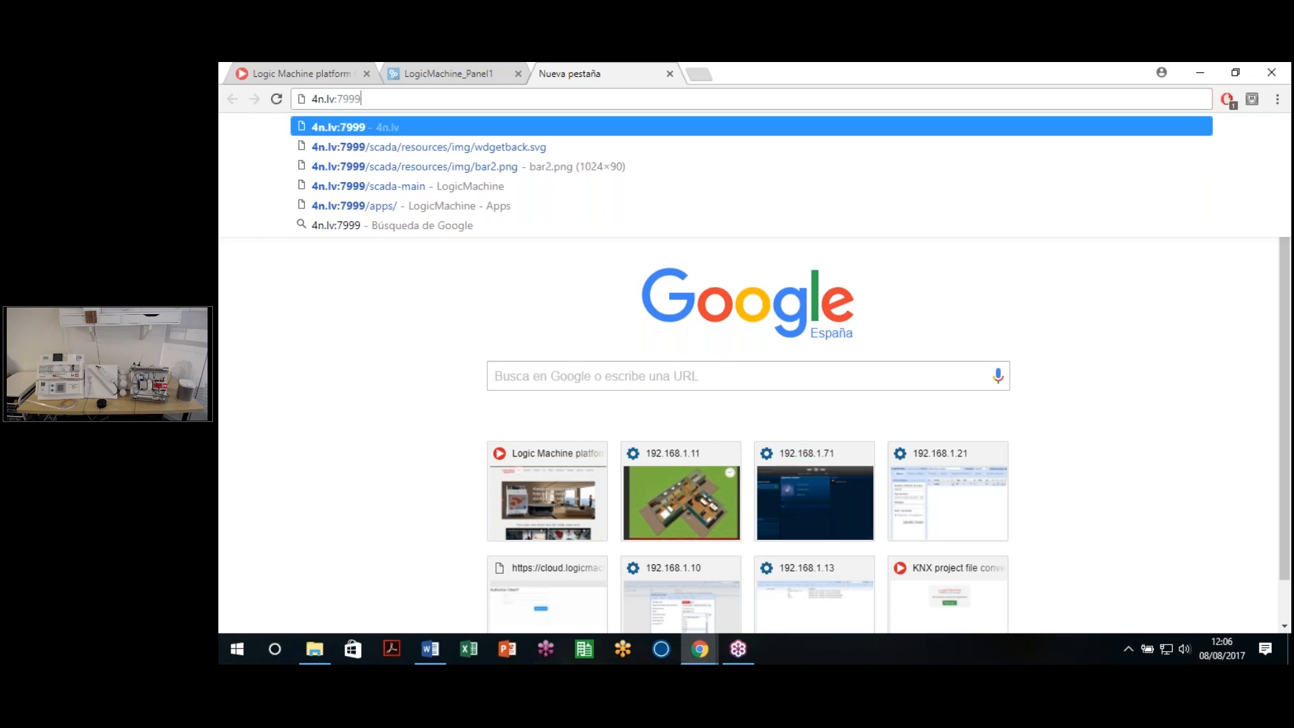
key(Return)
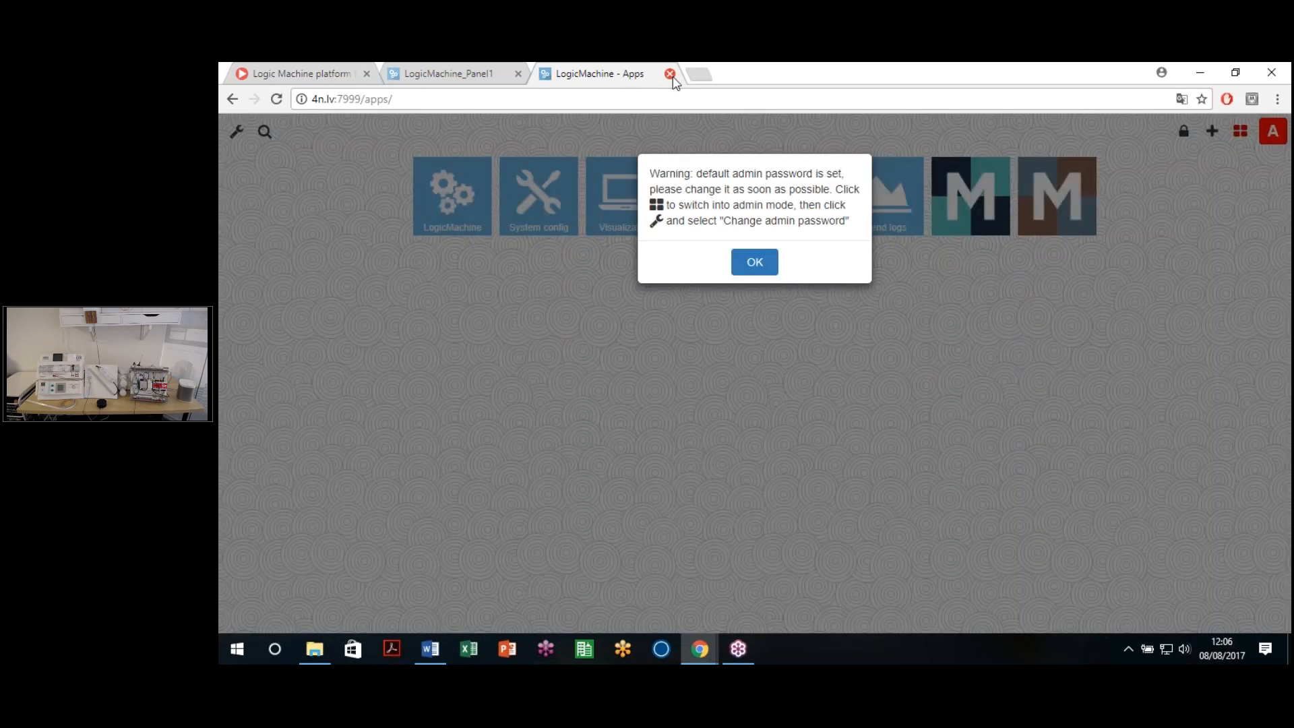
click(754, 262)
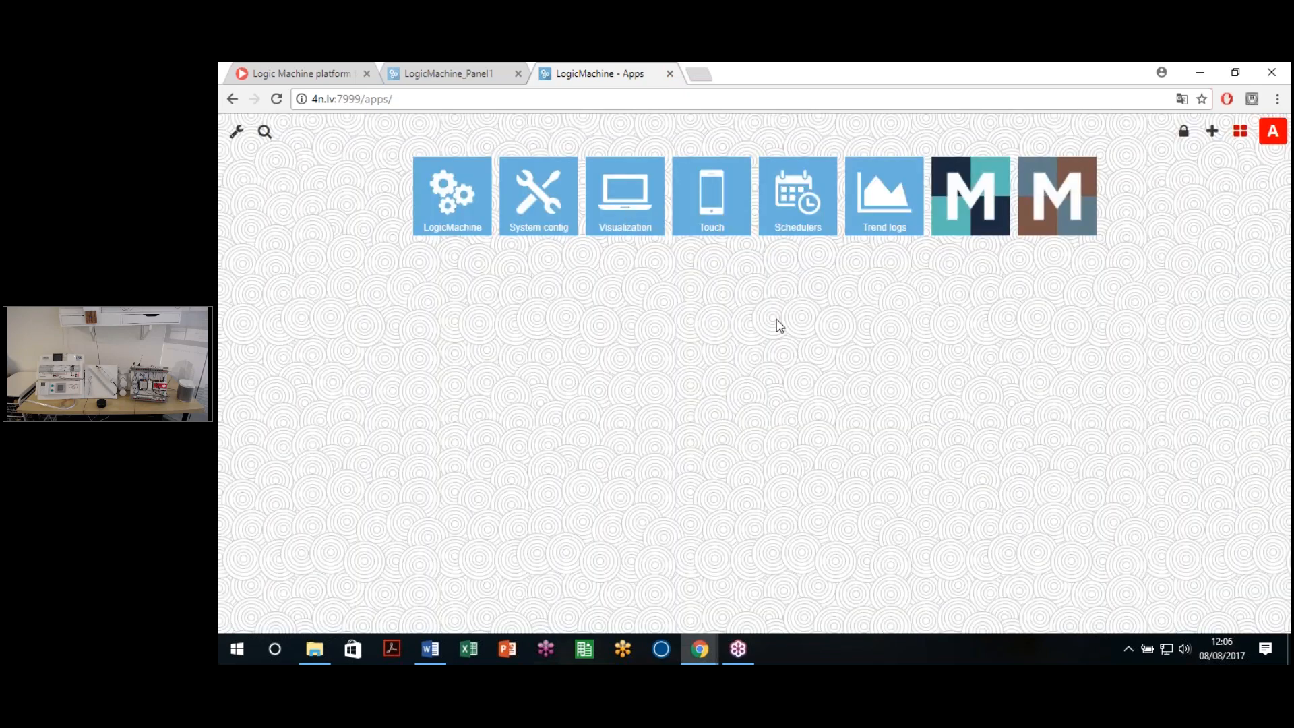
click(669, 74)
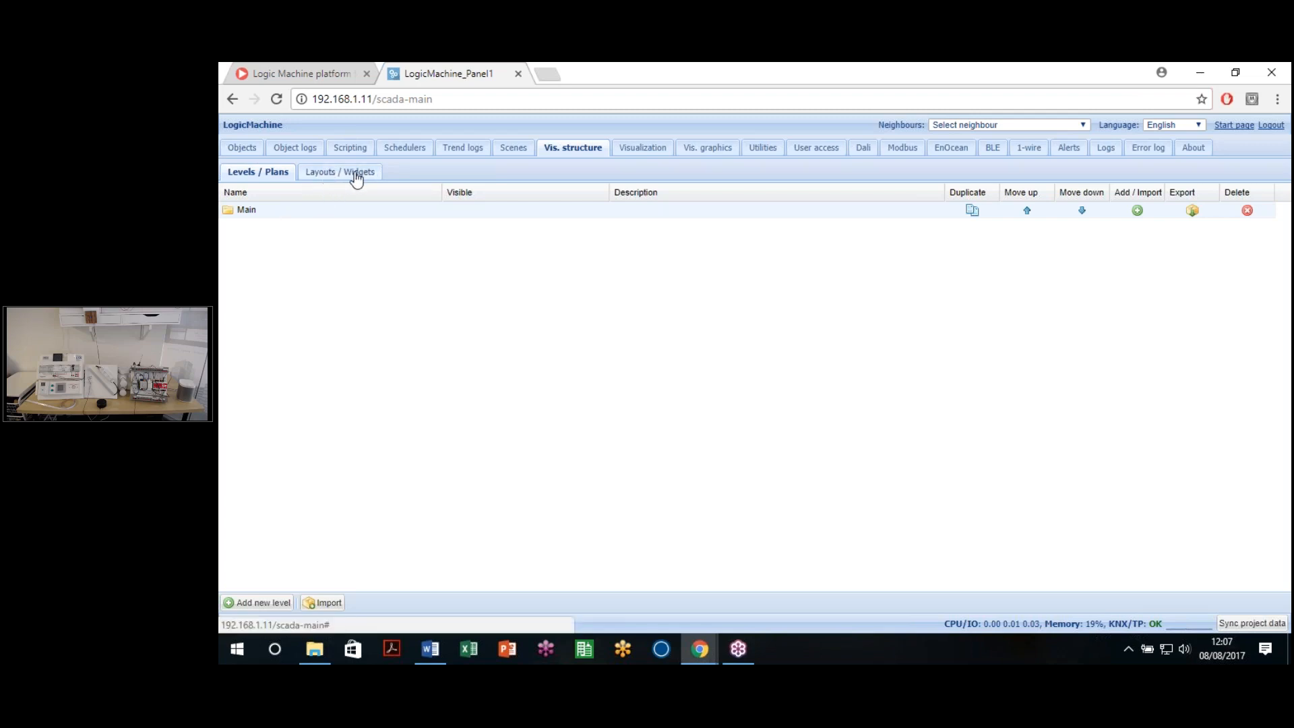
Step: Compare the Levels / Plans and Layouts / Widgets lists, then show the Vis. graphics icon library
click(321, 176)
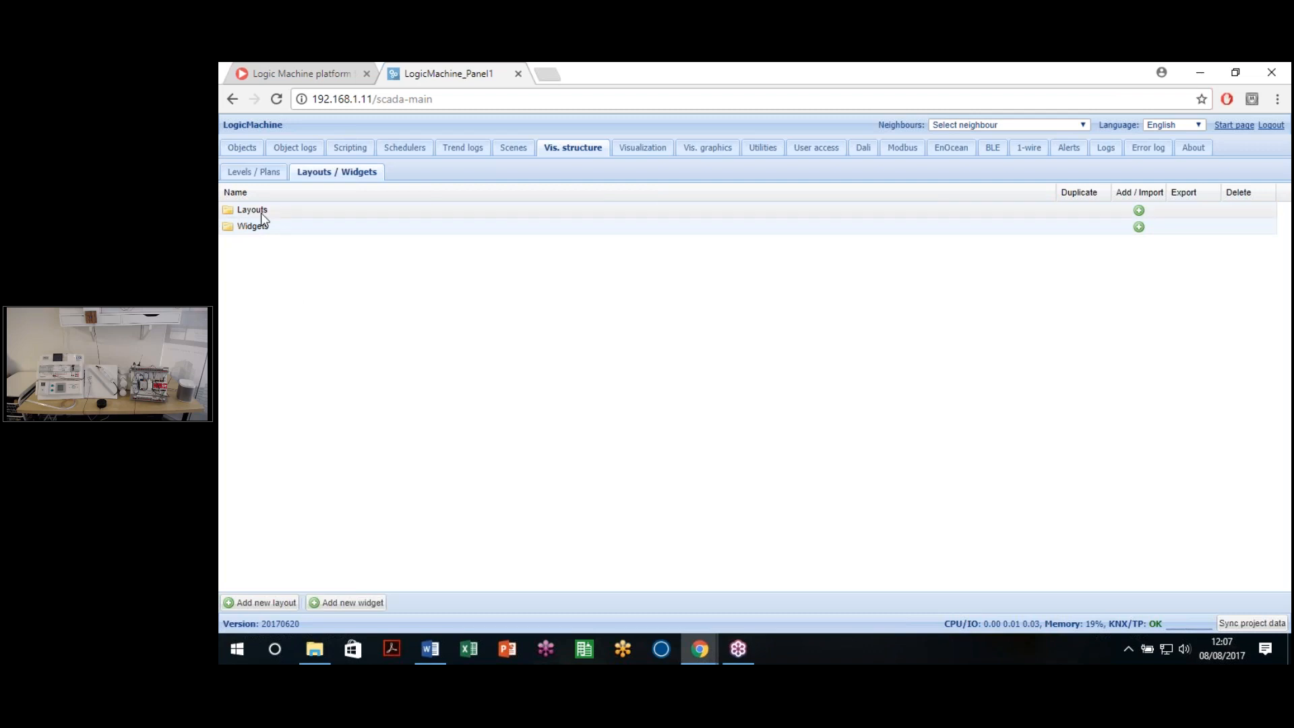
click(250, 172)
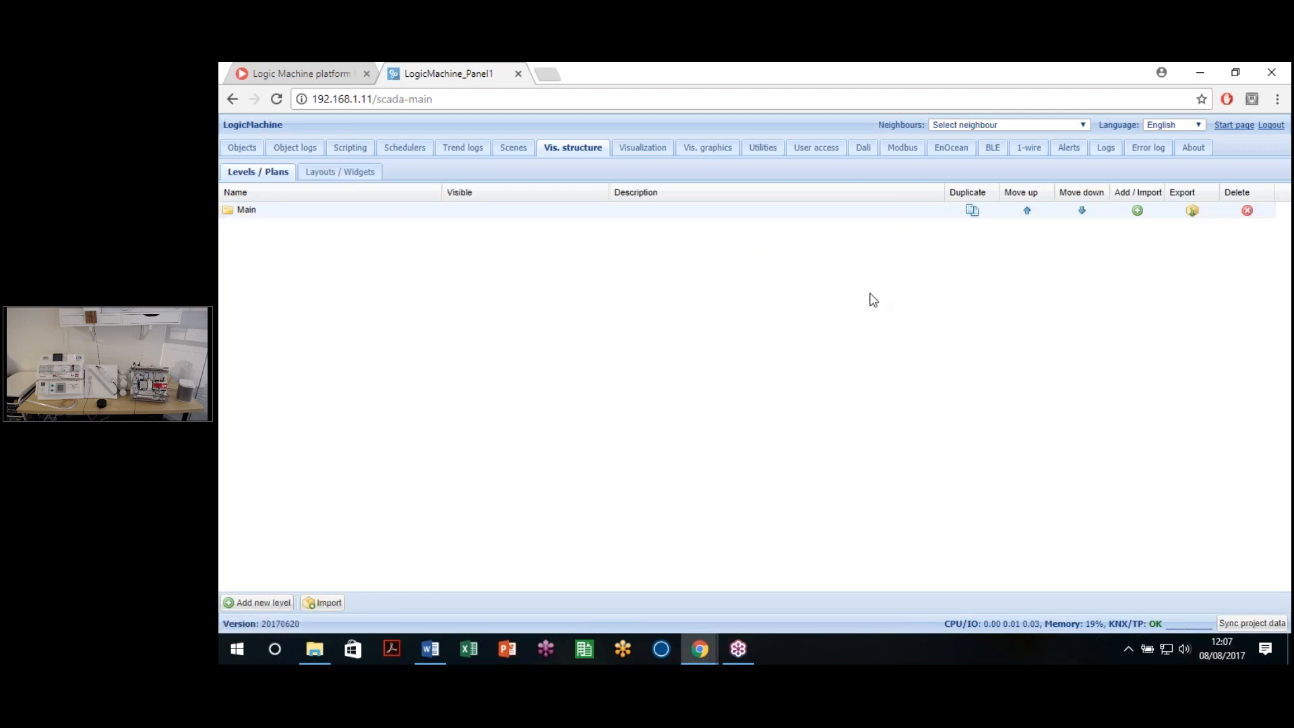
click(320, 173)
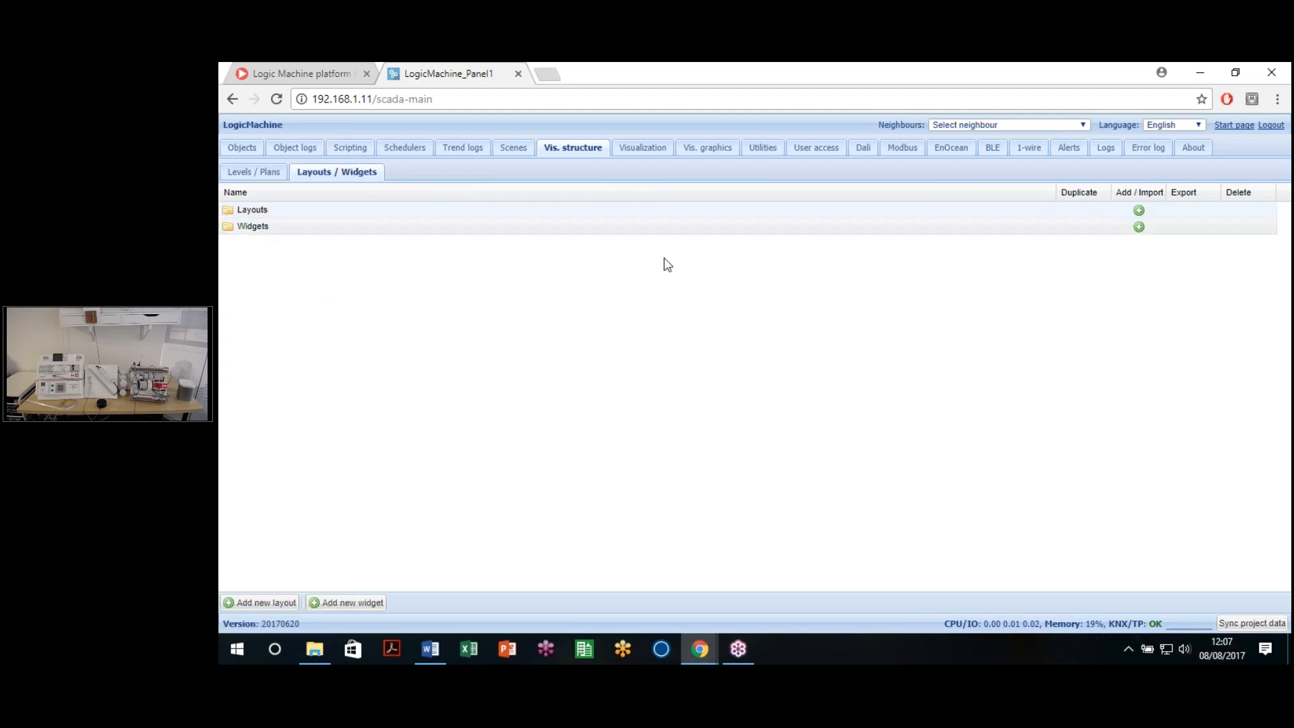
click(277, 171)
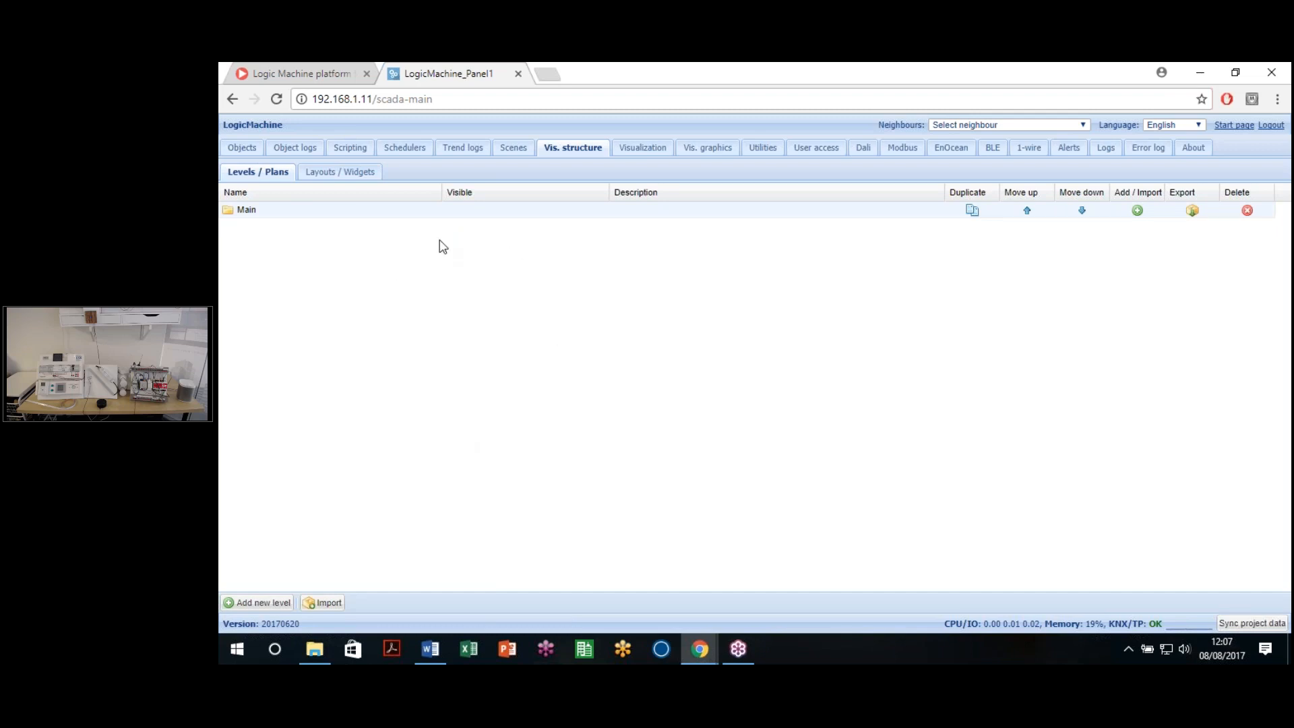
click(340, 172)
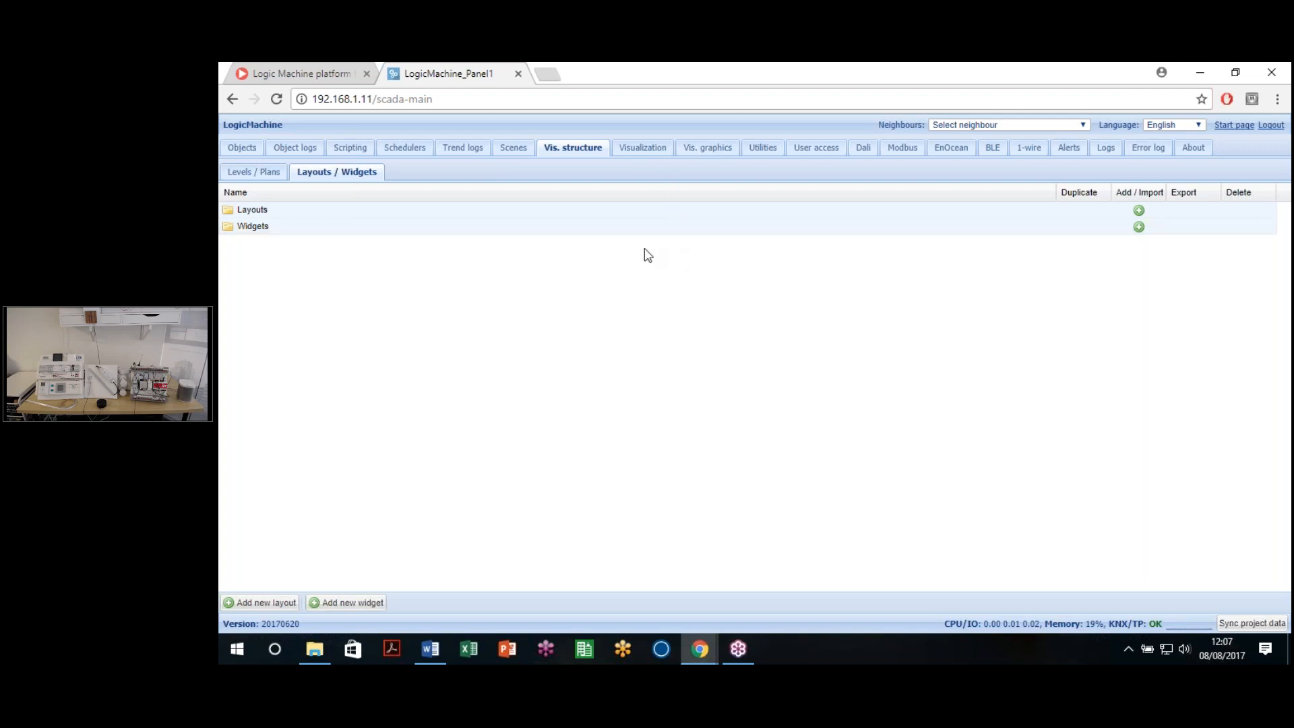
click(247, 177)
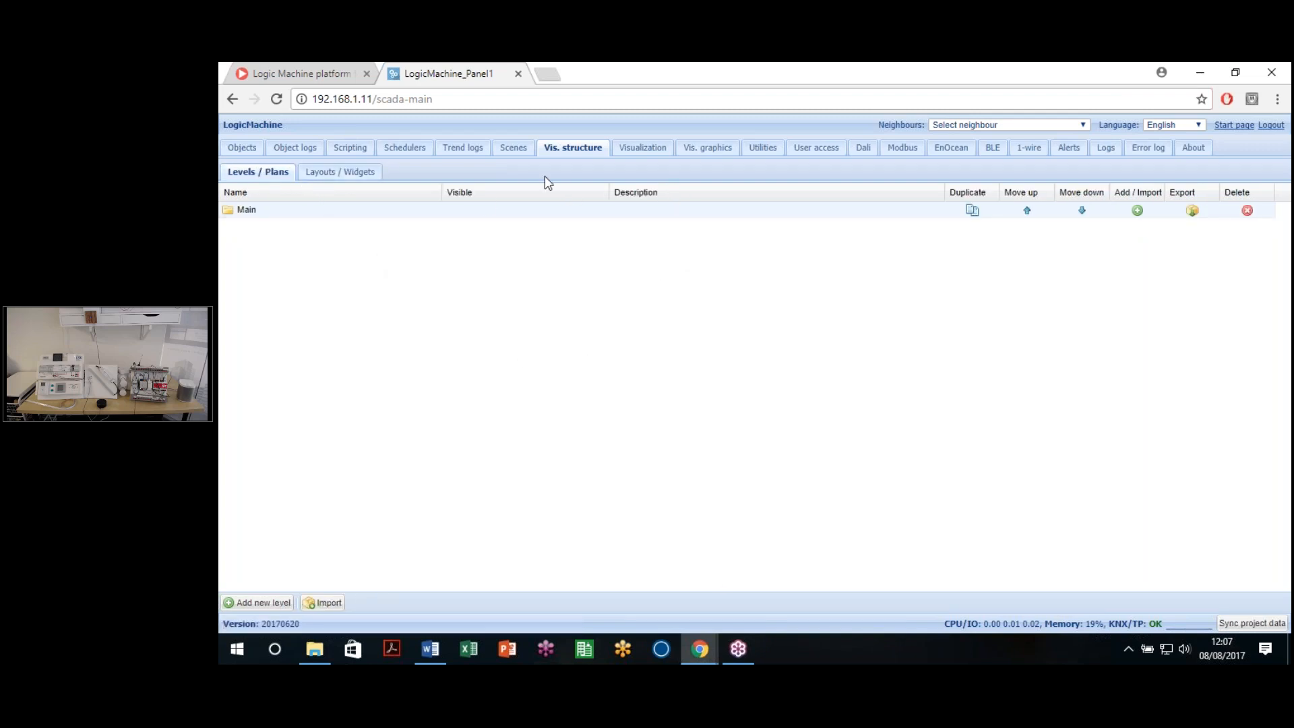
click(707, 148)
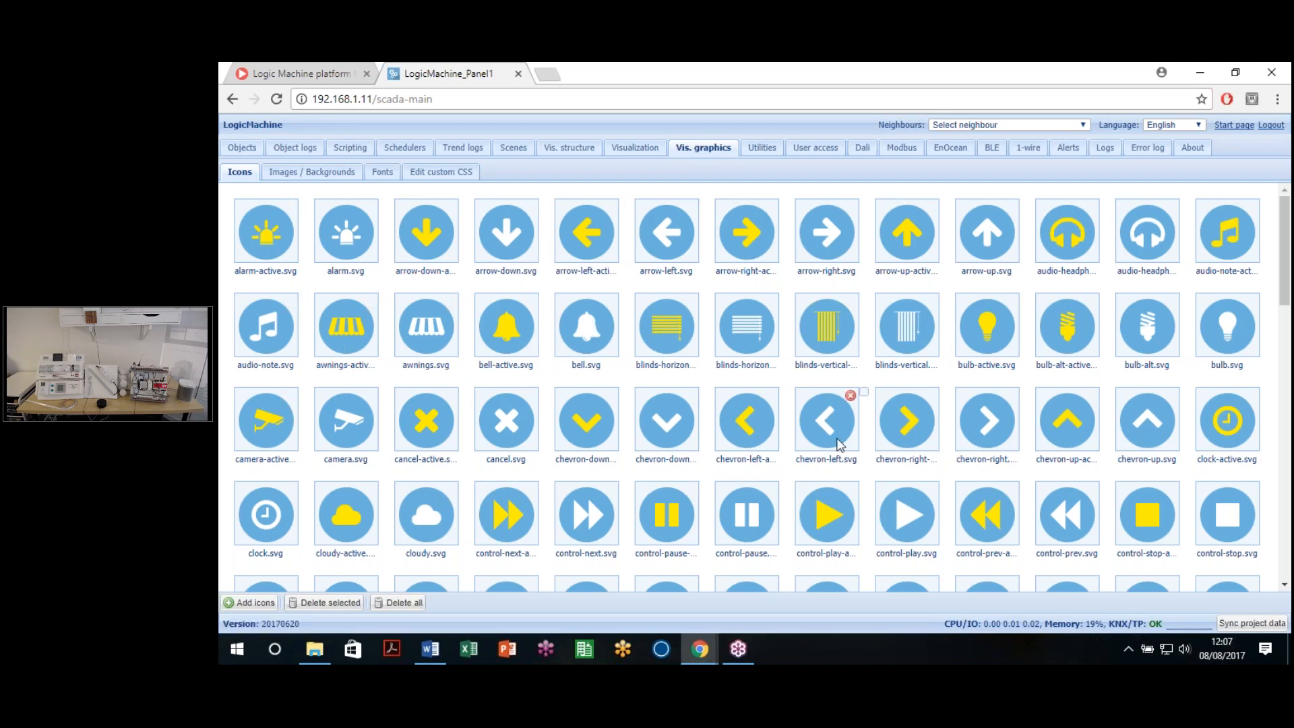
Step: Scroll through the icon grid, then view the empty Images / Backgrounds and Fonts lists
scroll(836, 438, down, 13)
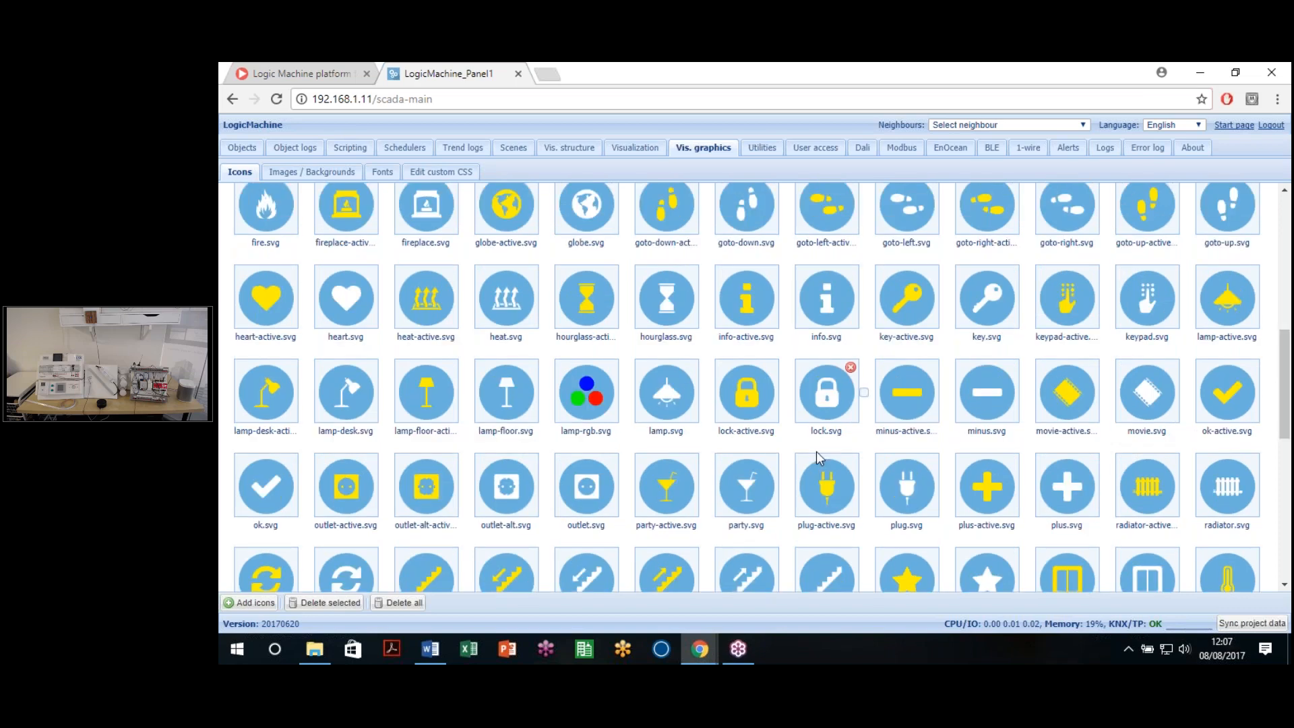
scroll(727, 460, down, 3)
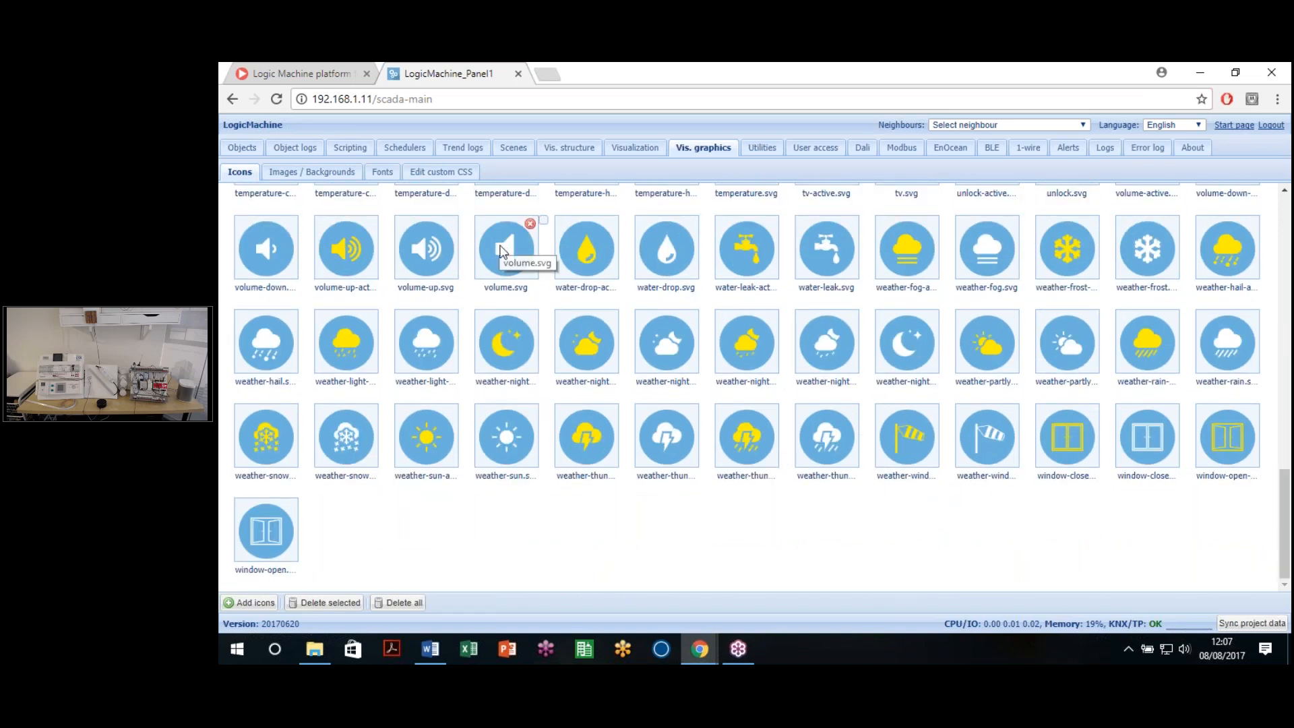
scroll(377, 222, up, 10)
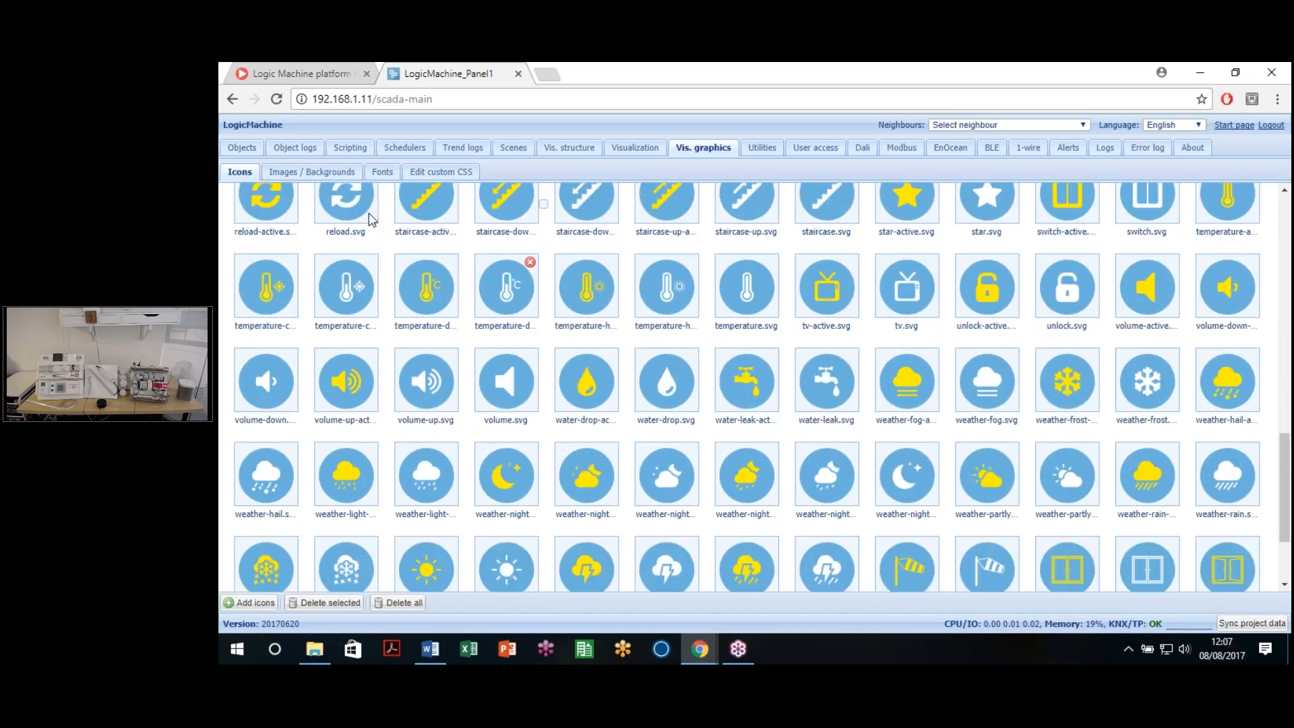
click(308, 176)
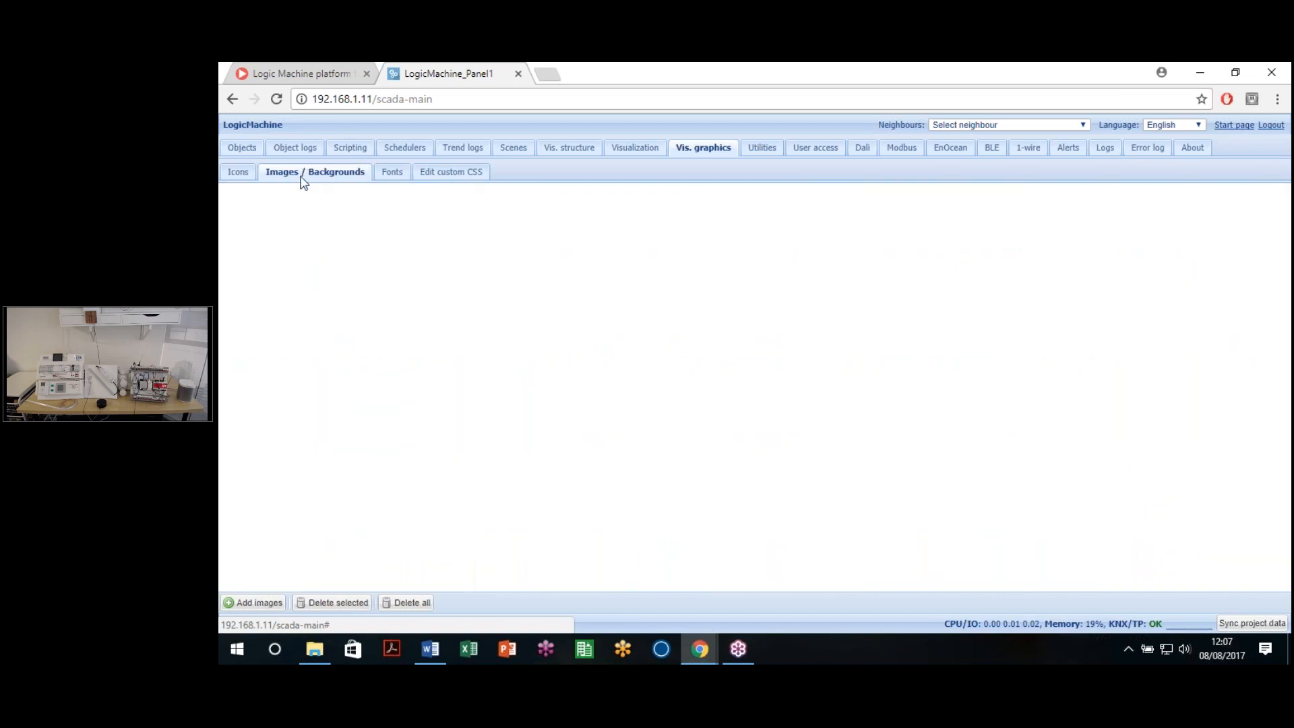
click(393, 176)
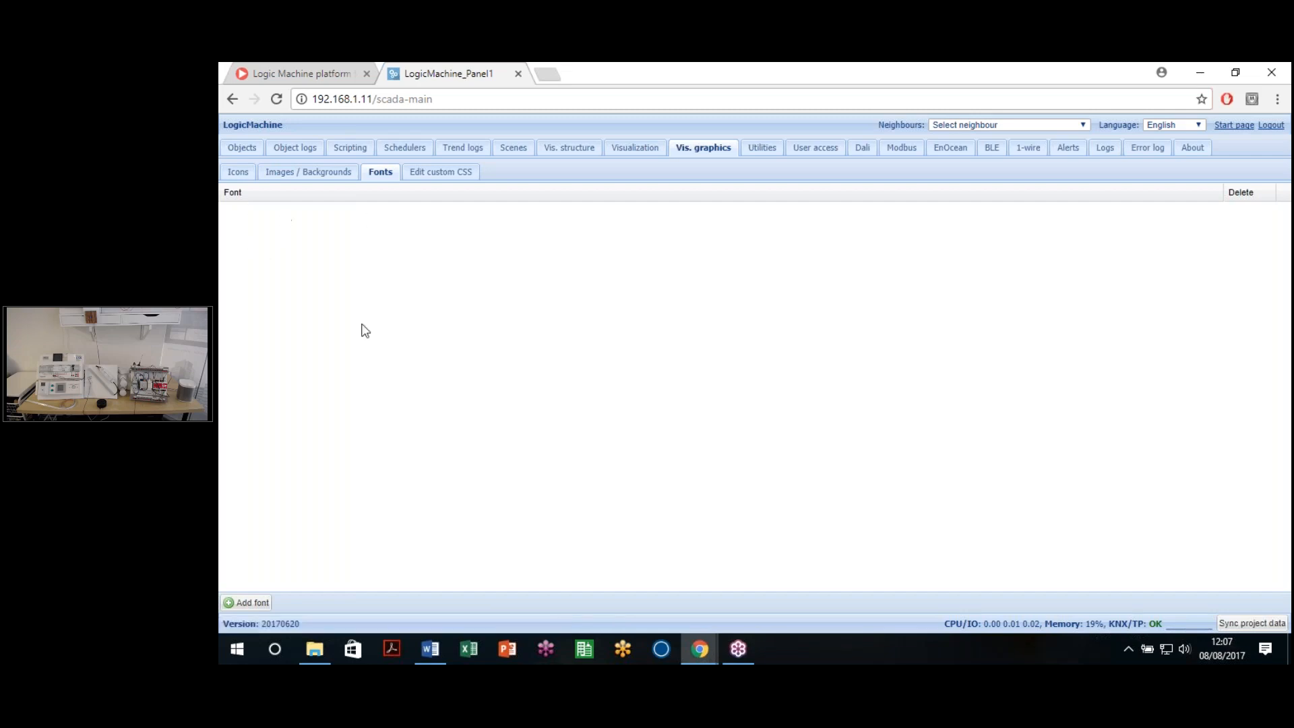
Step: Cancel the Add font dialog and go back to the Vis. structure levels list
click(248, 607)
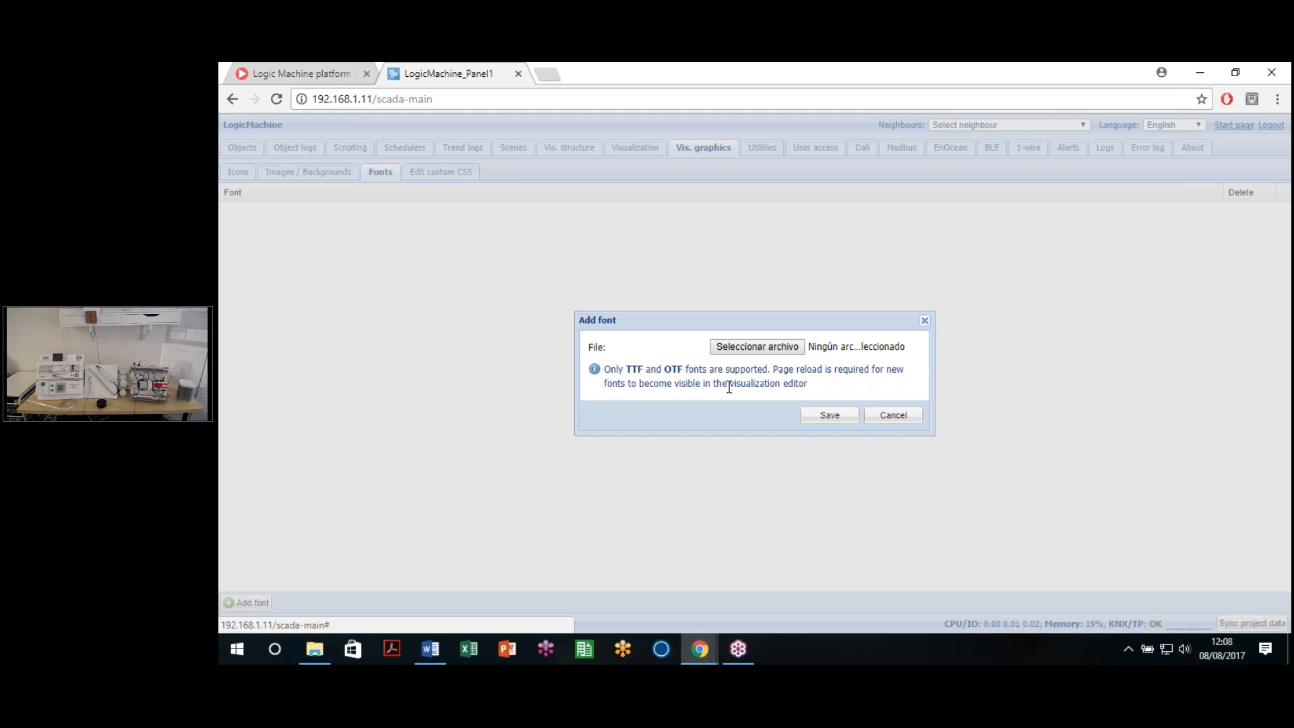
click(894, 417)
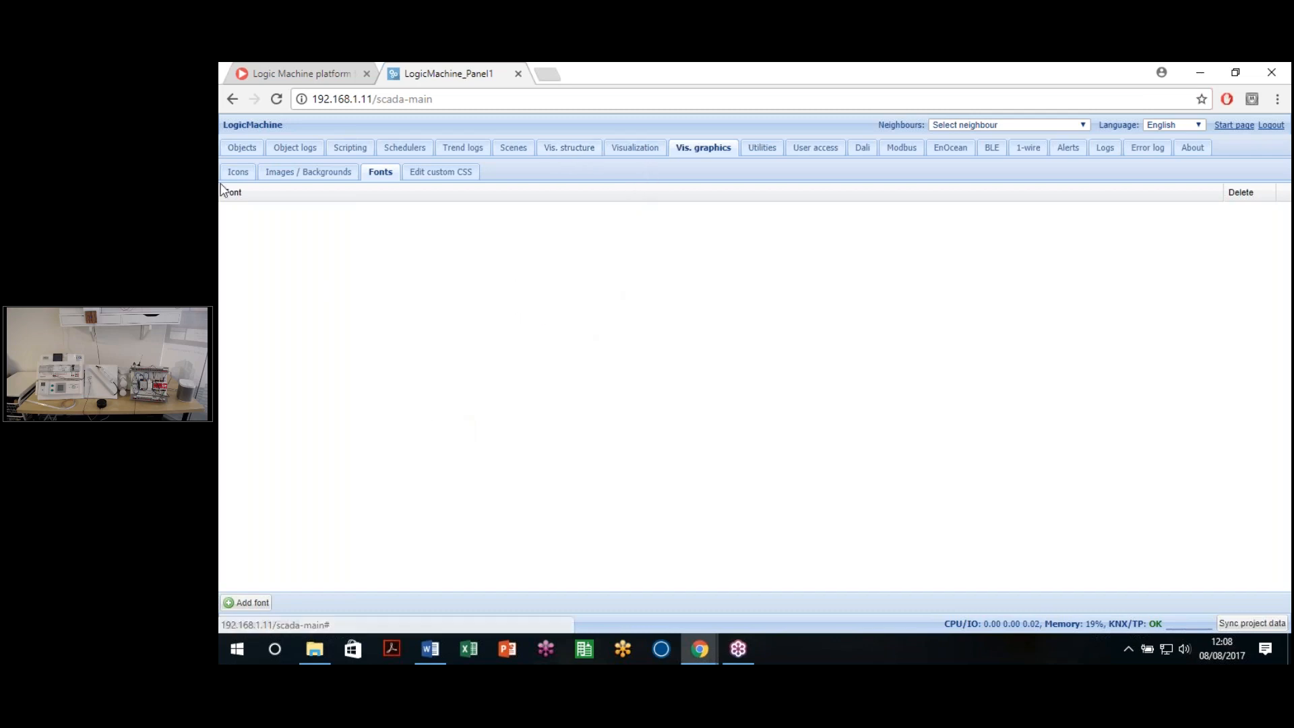
click(582, 154)
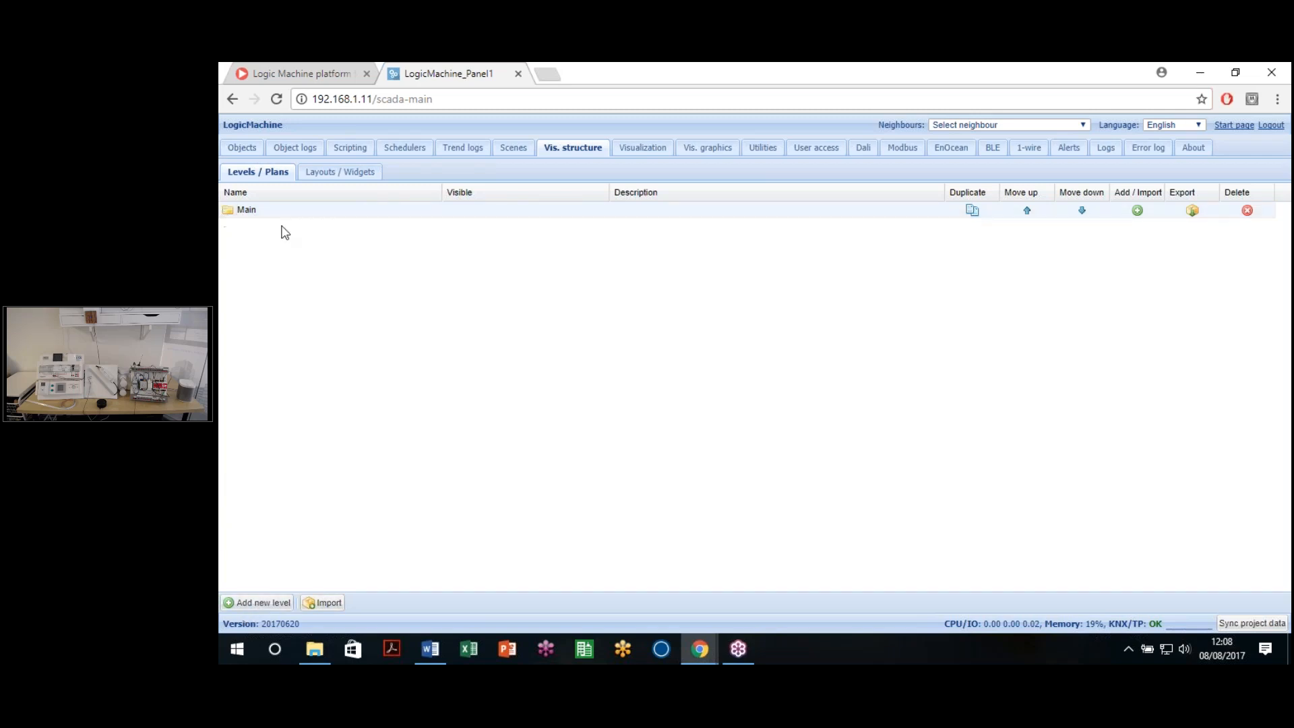
Step: Create a trial level named Building 1, then delete it with its plans
click(256, 603)
click(796, 315)
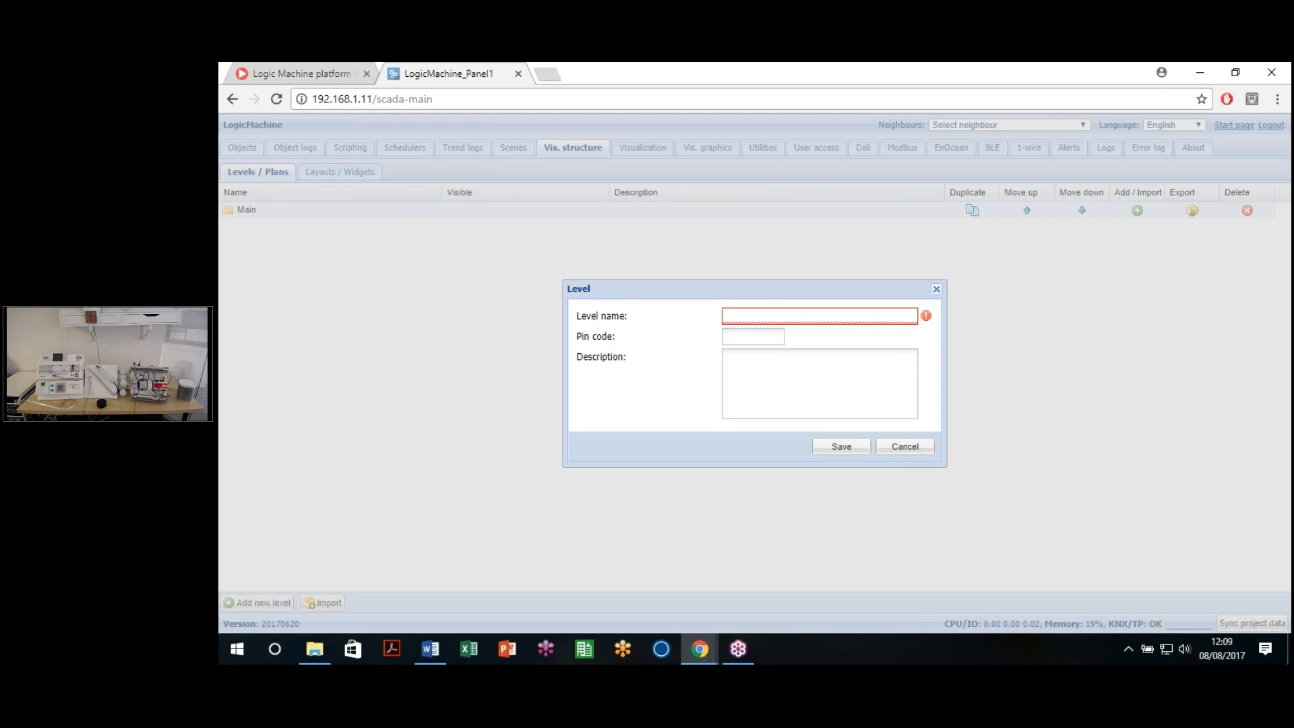
text(iu)
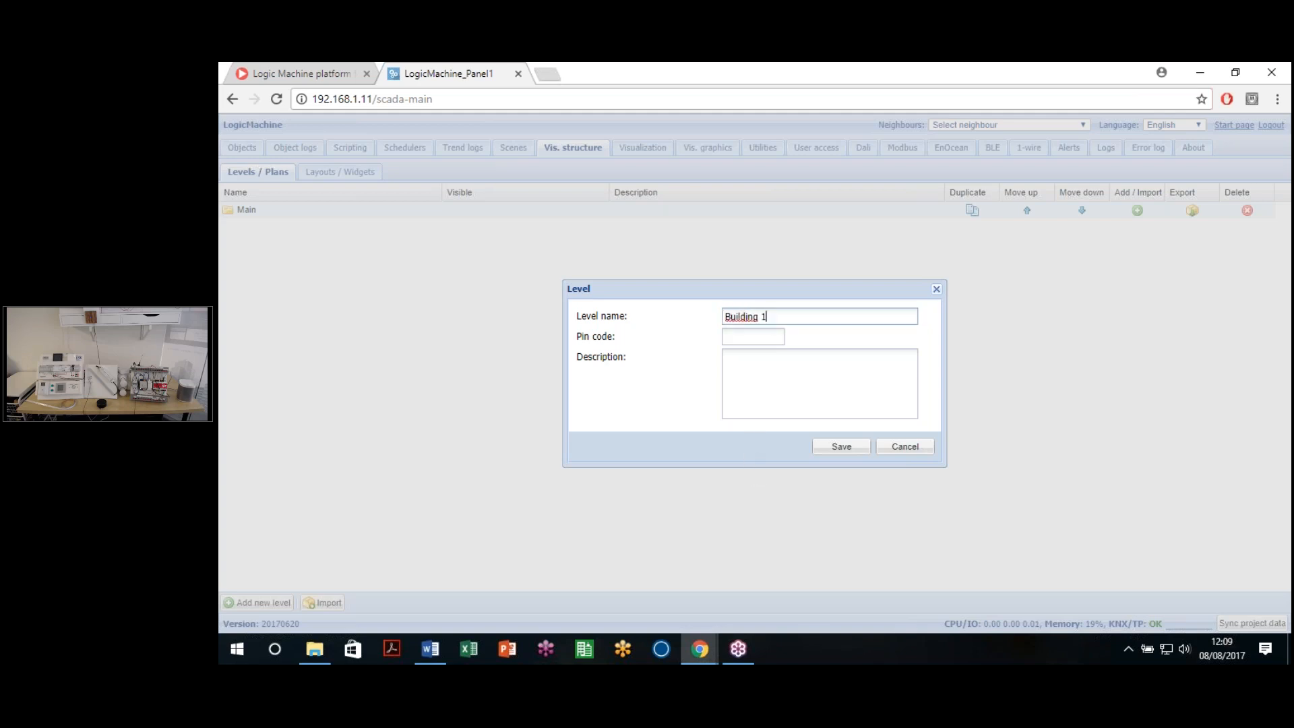
drag(596, 342, 722, 341)
click(782, 335)
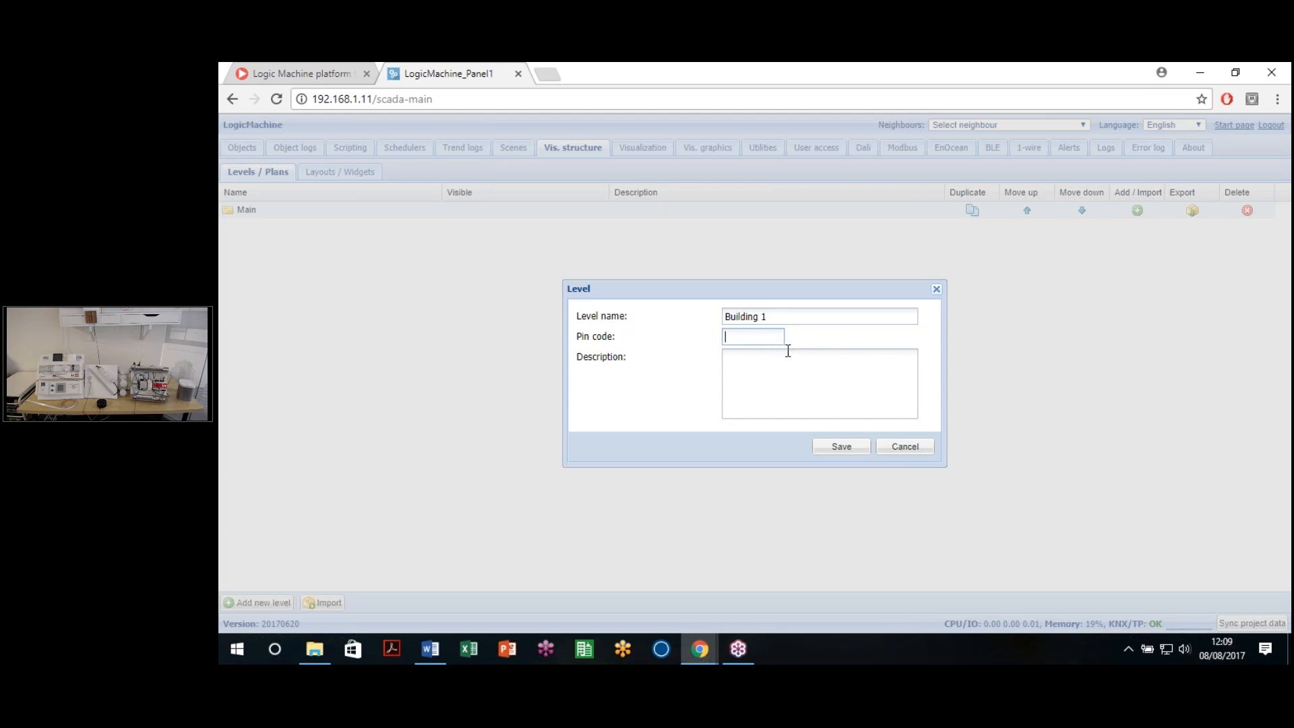
click(845, 451)
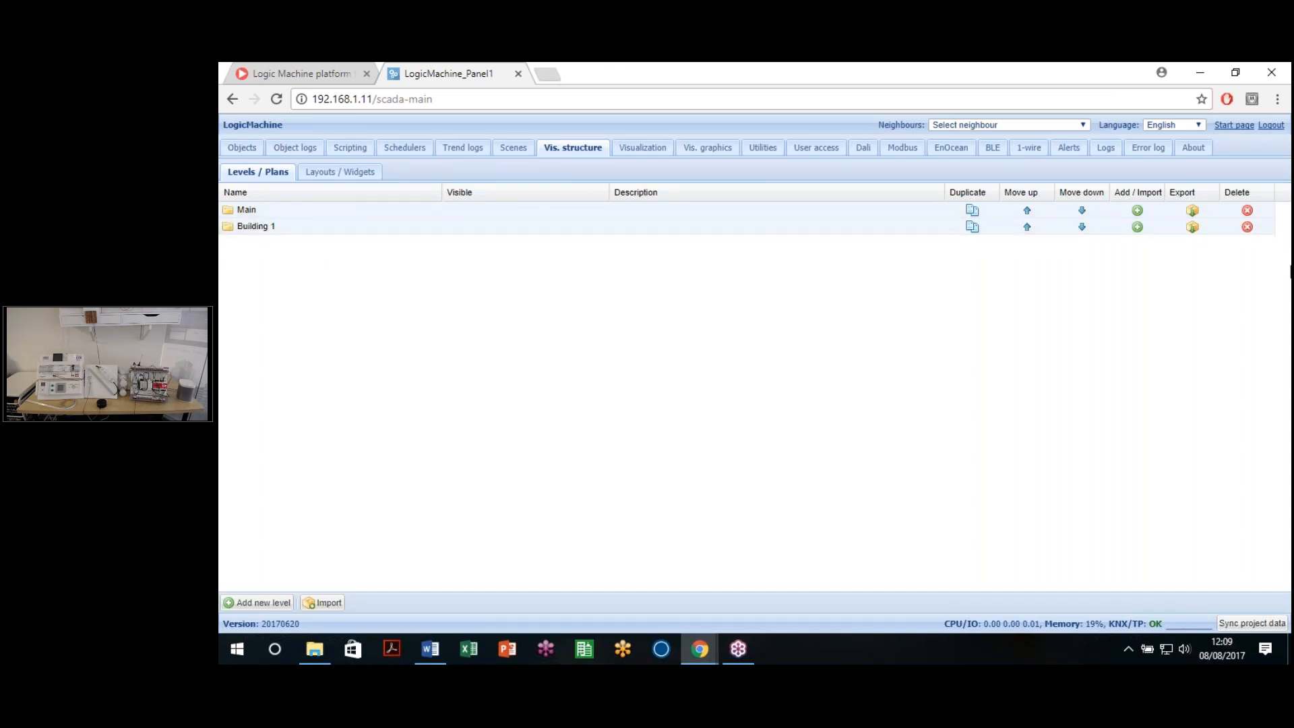
click(1247, 227)
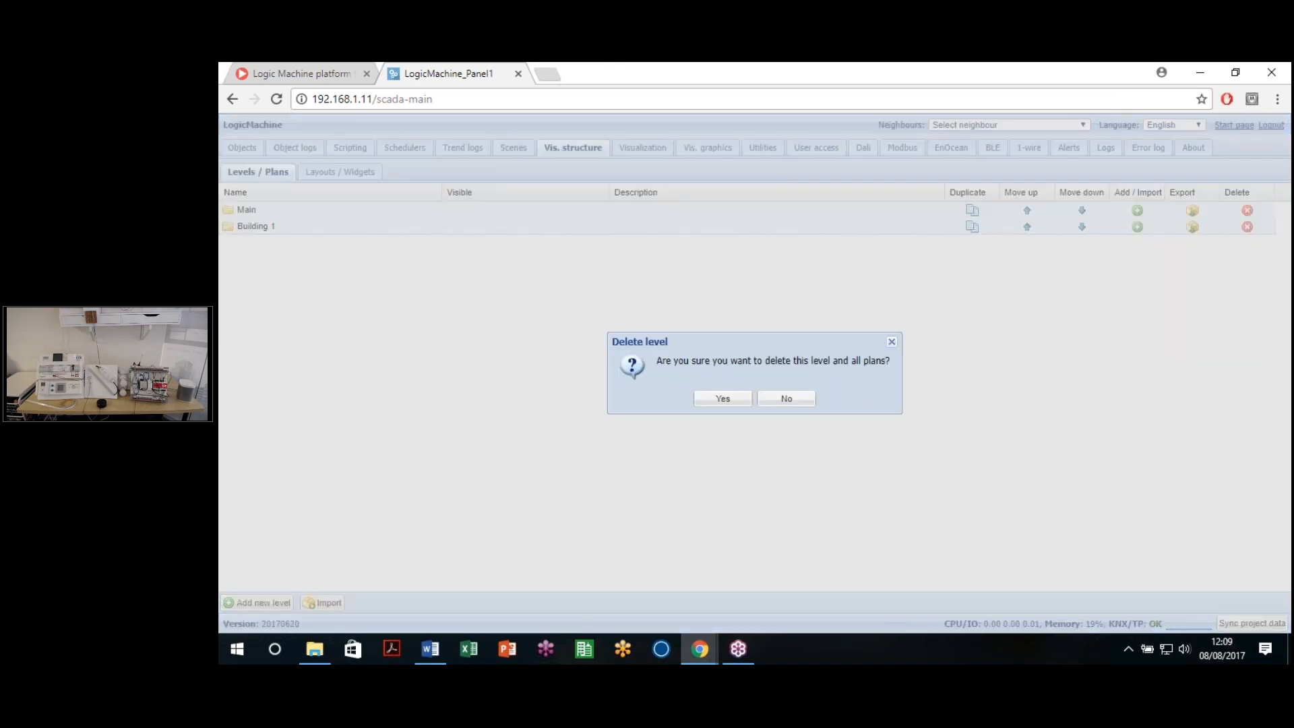
click(722, 399)
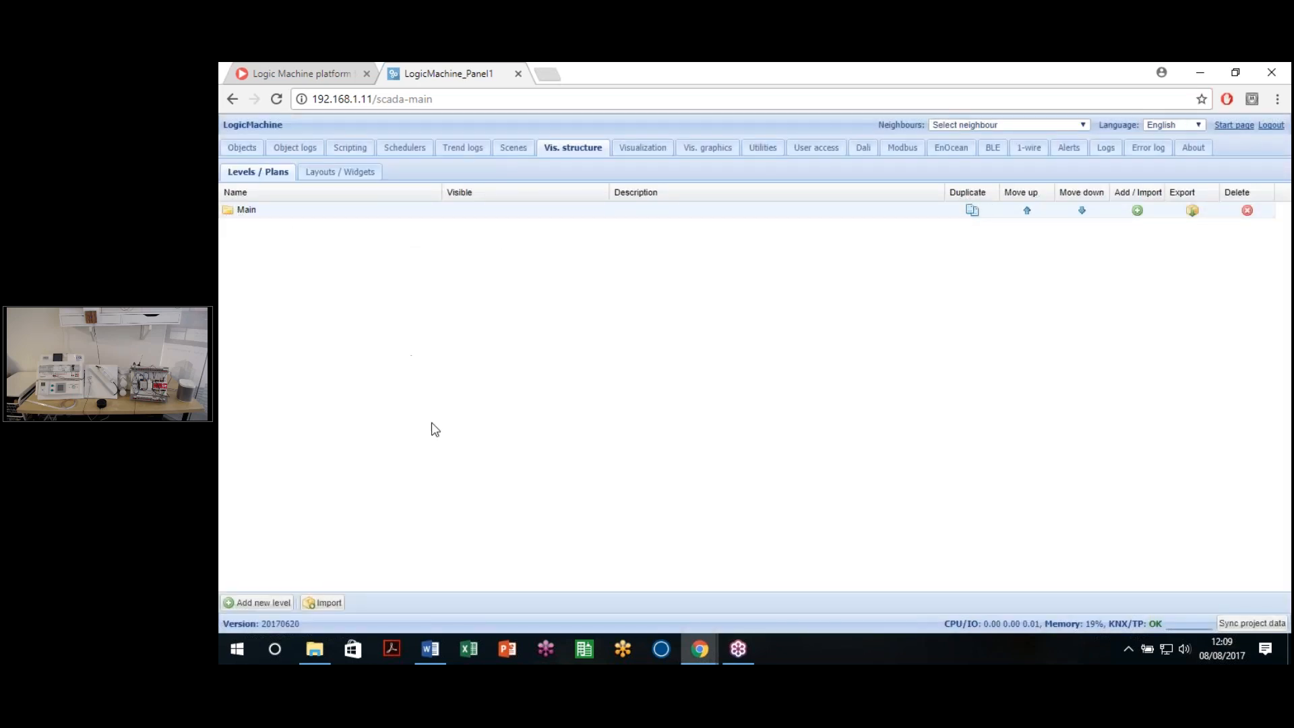
Step: Cancel an empty level import, then show the Add / Import choices on the Main row
click(331, 609)
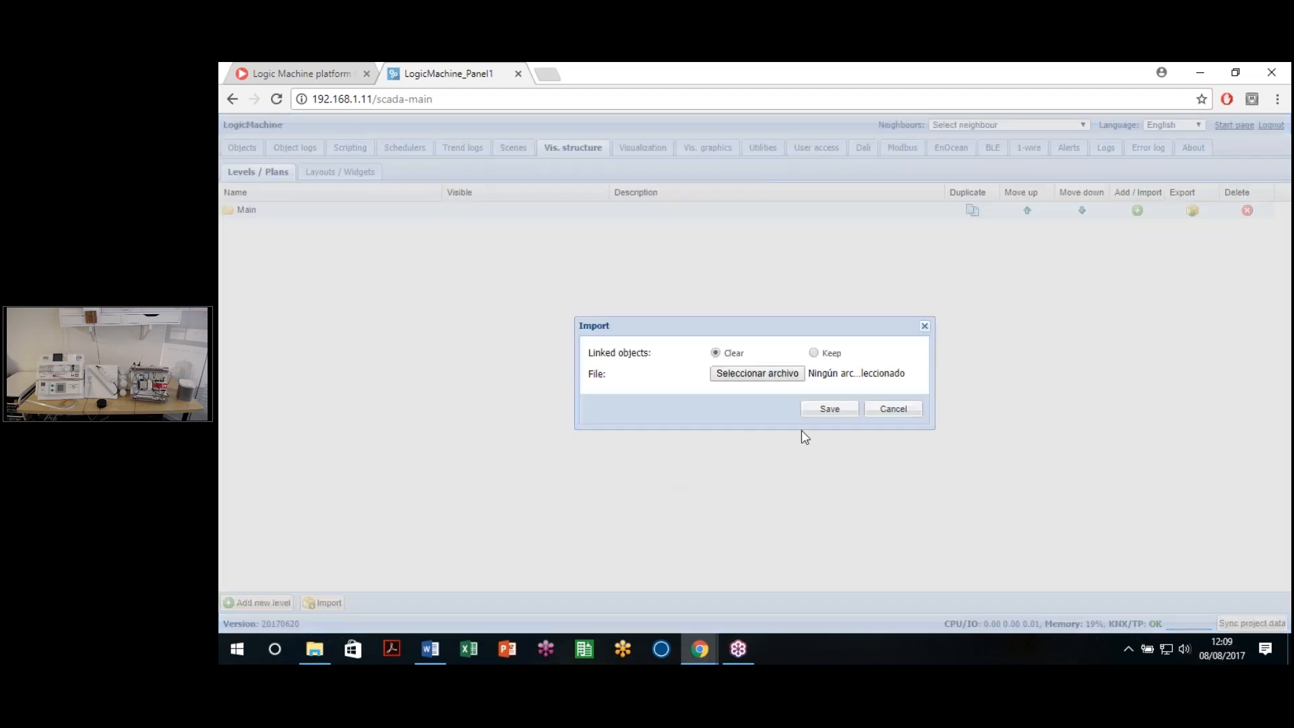
click(888, 410)
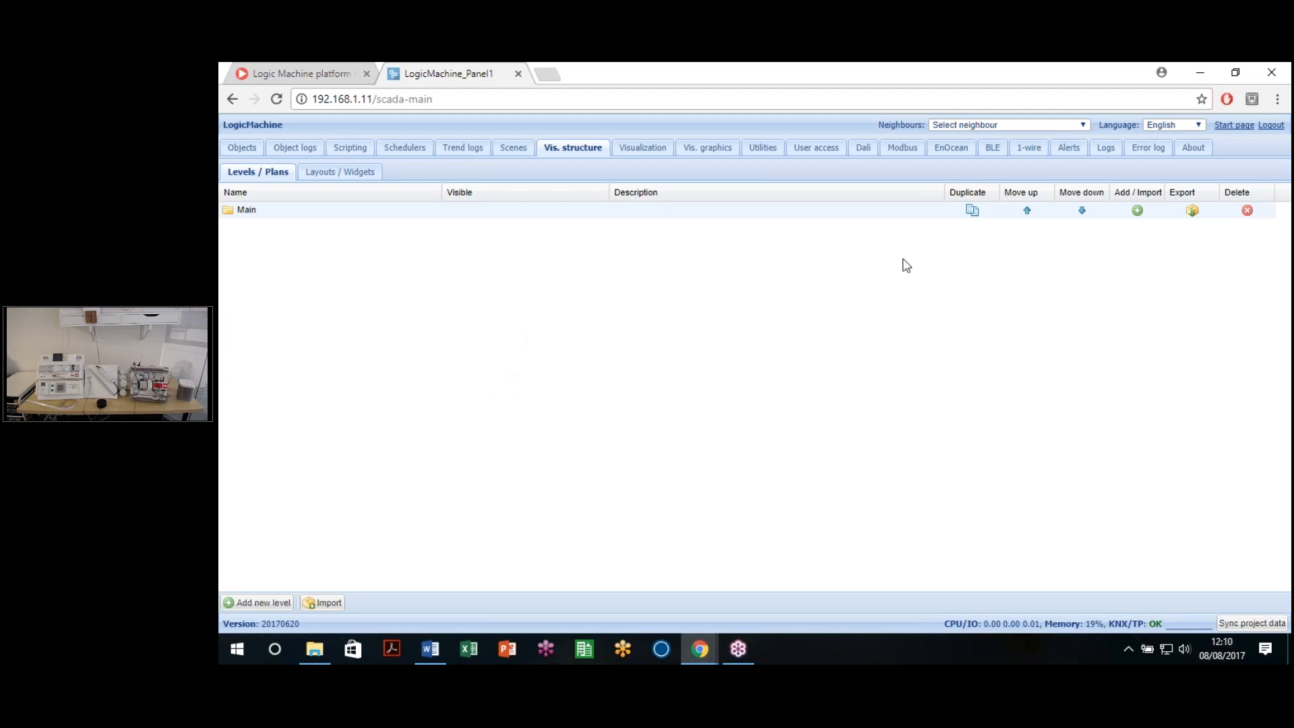
click(1137, 211)
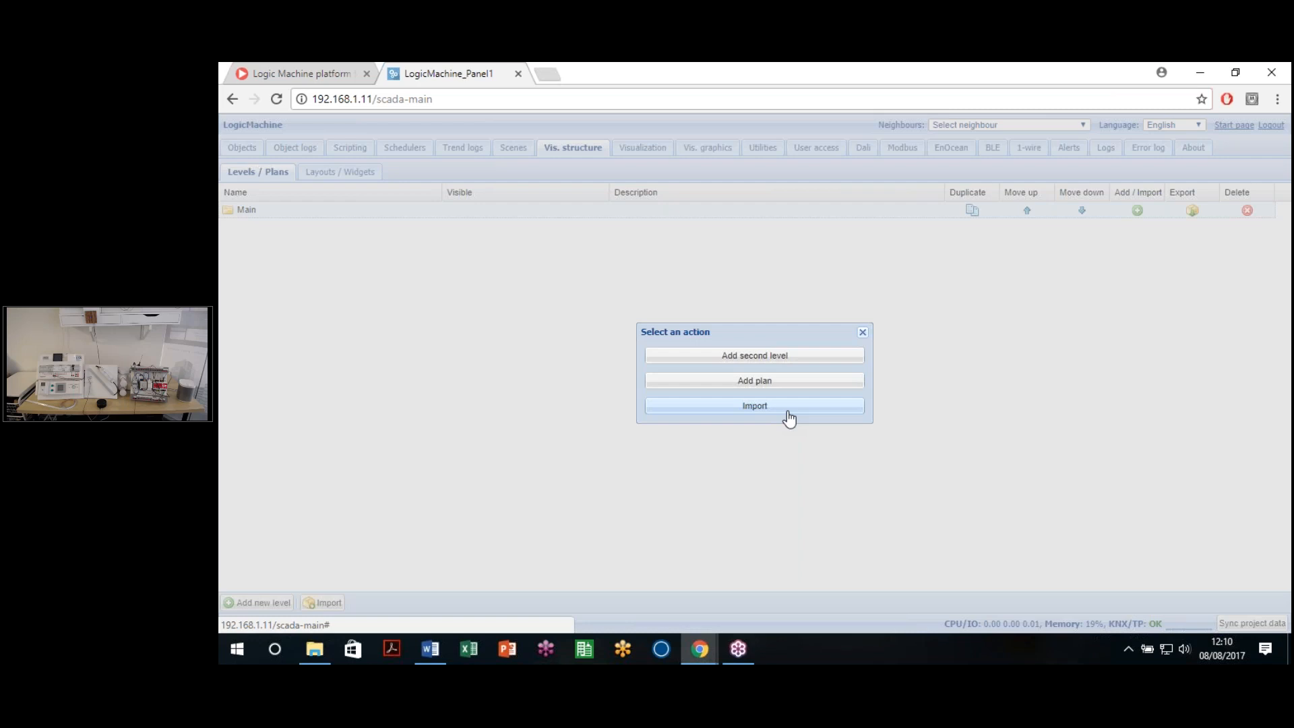
Step: Add a plan under Main named Naviagation, checking the Layout dropdown options
click(780, 380)
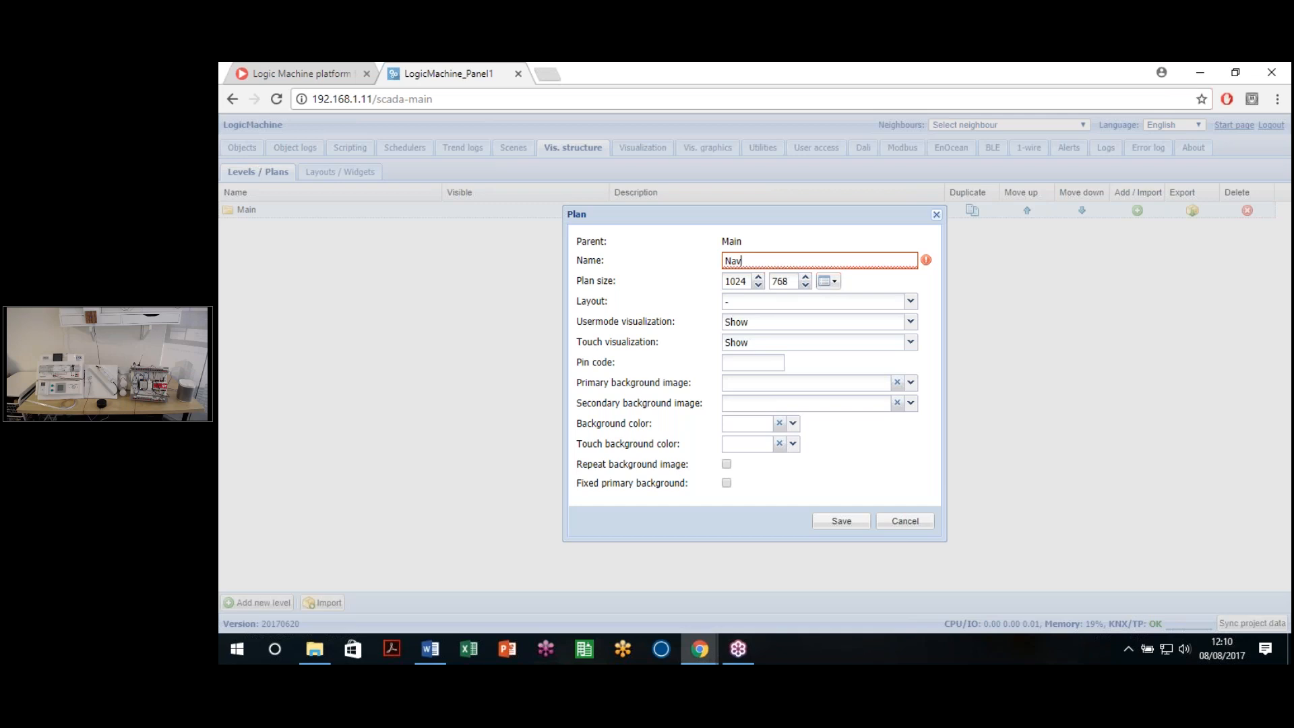
text(gation)
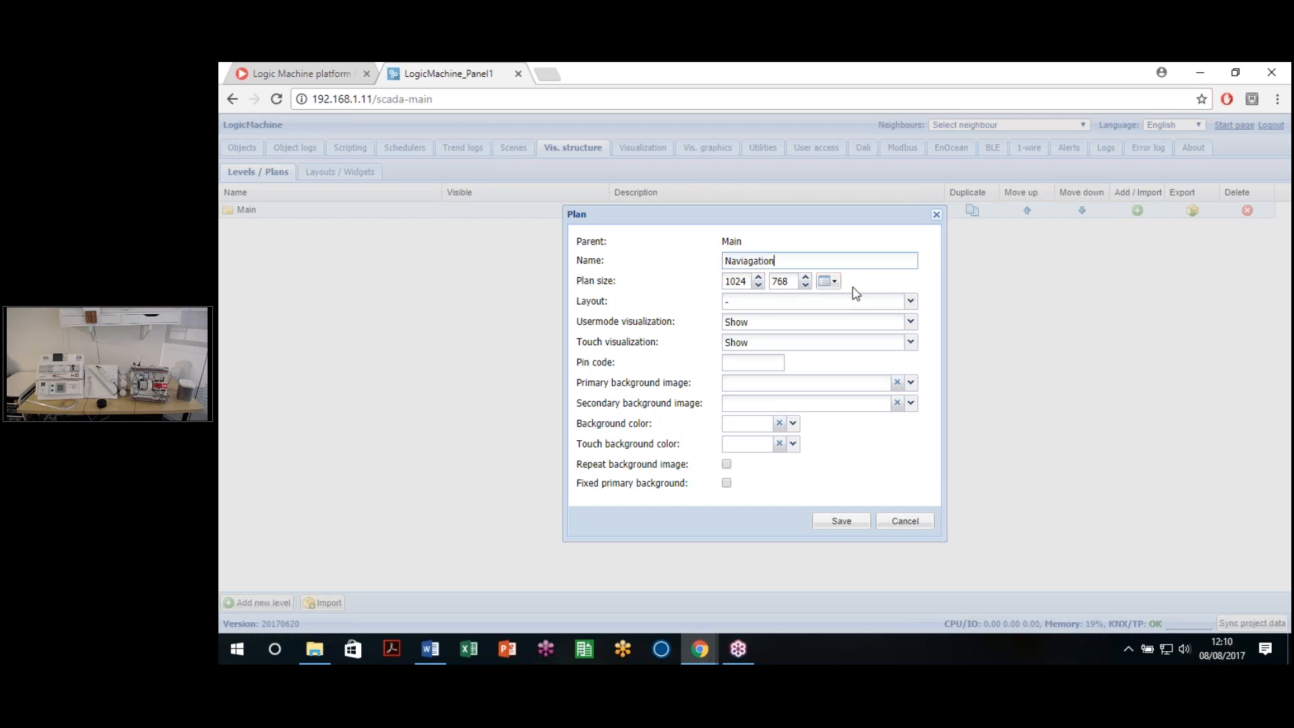
click(757, 301)
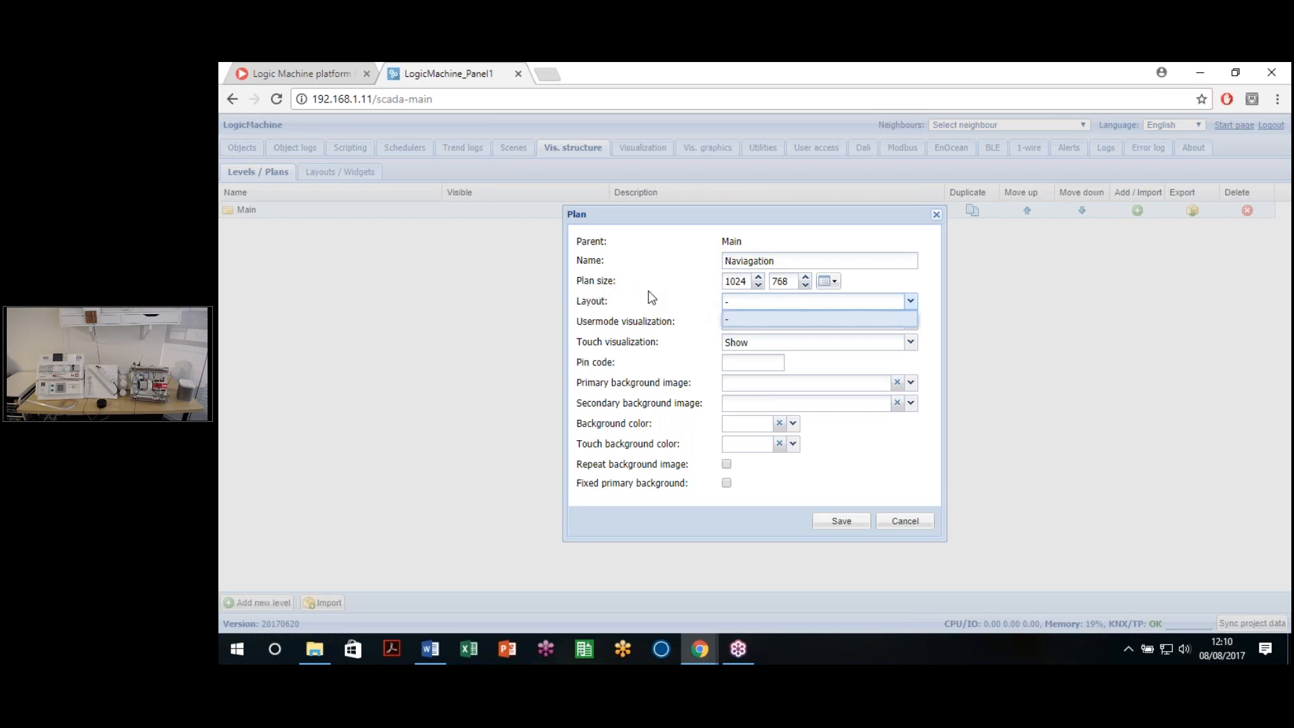
click(854, 265)
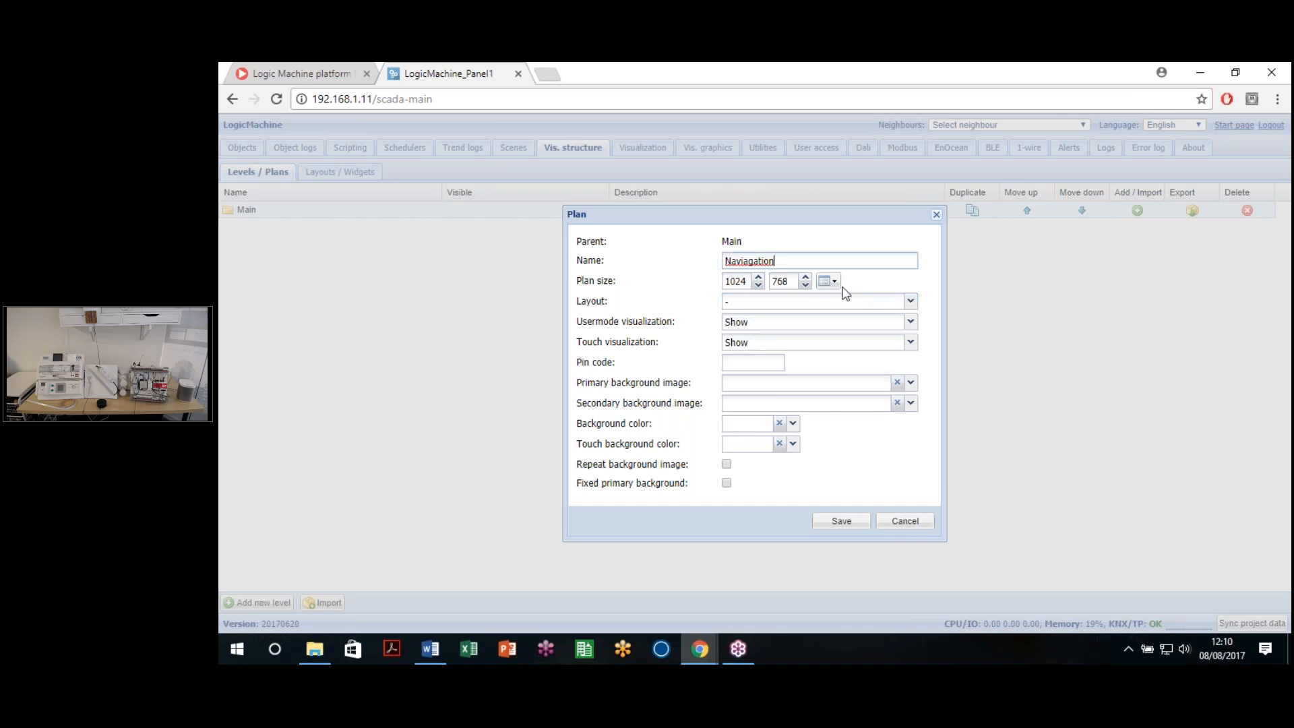
Step: Keep the 1024 × 768 plan size and set Usermode visualization to 'Show, make default'
click(828, 281)
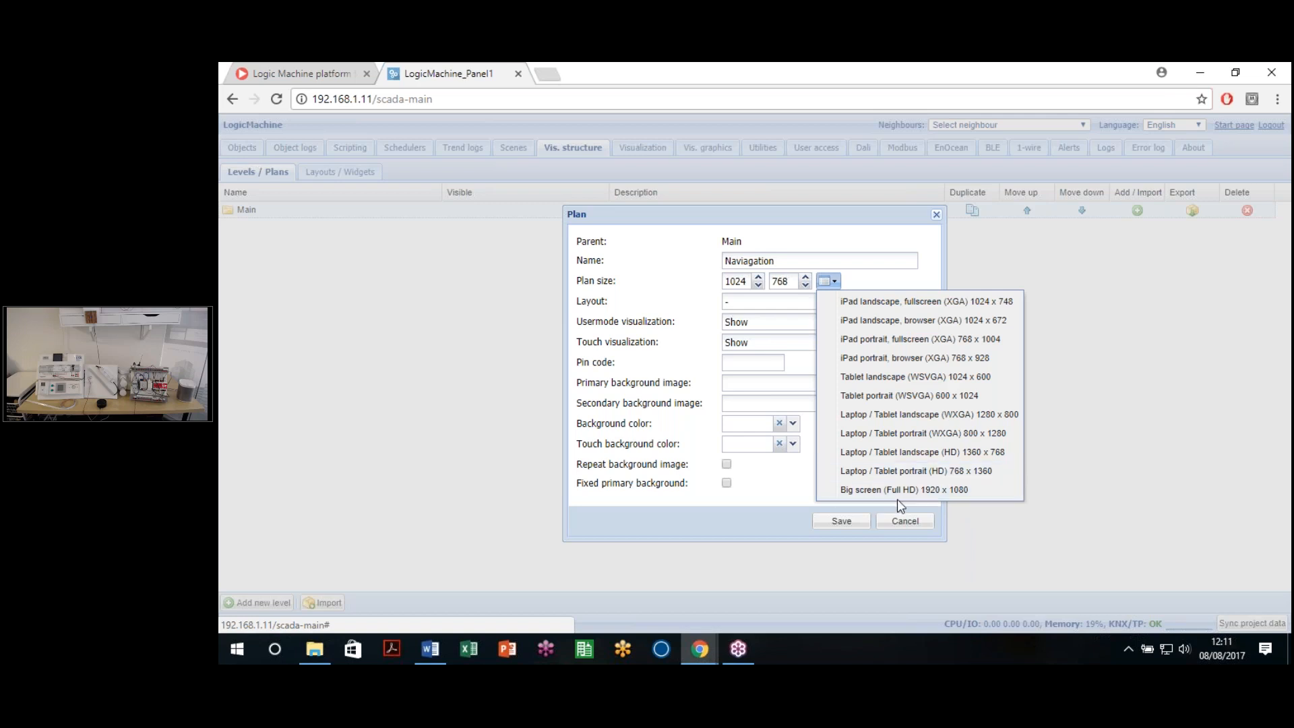
click(849, 229)
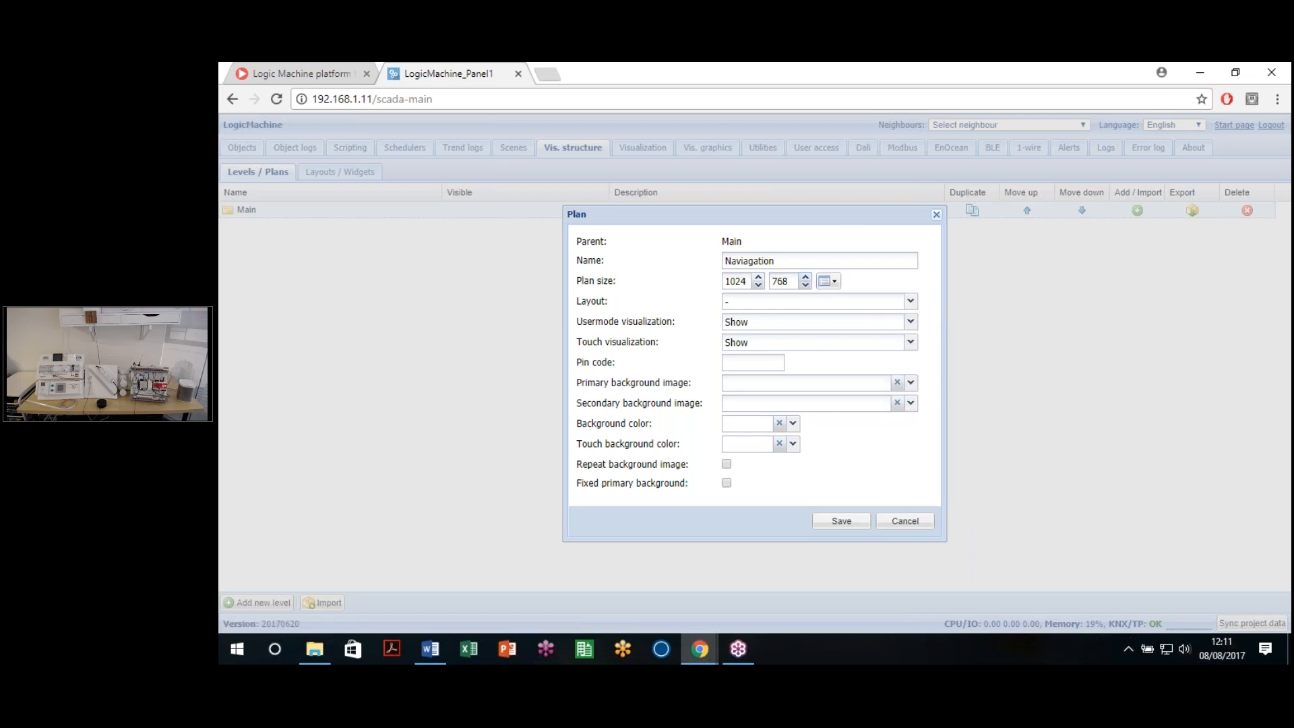
click(751, 305)
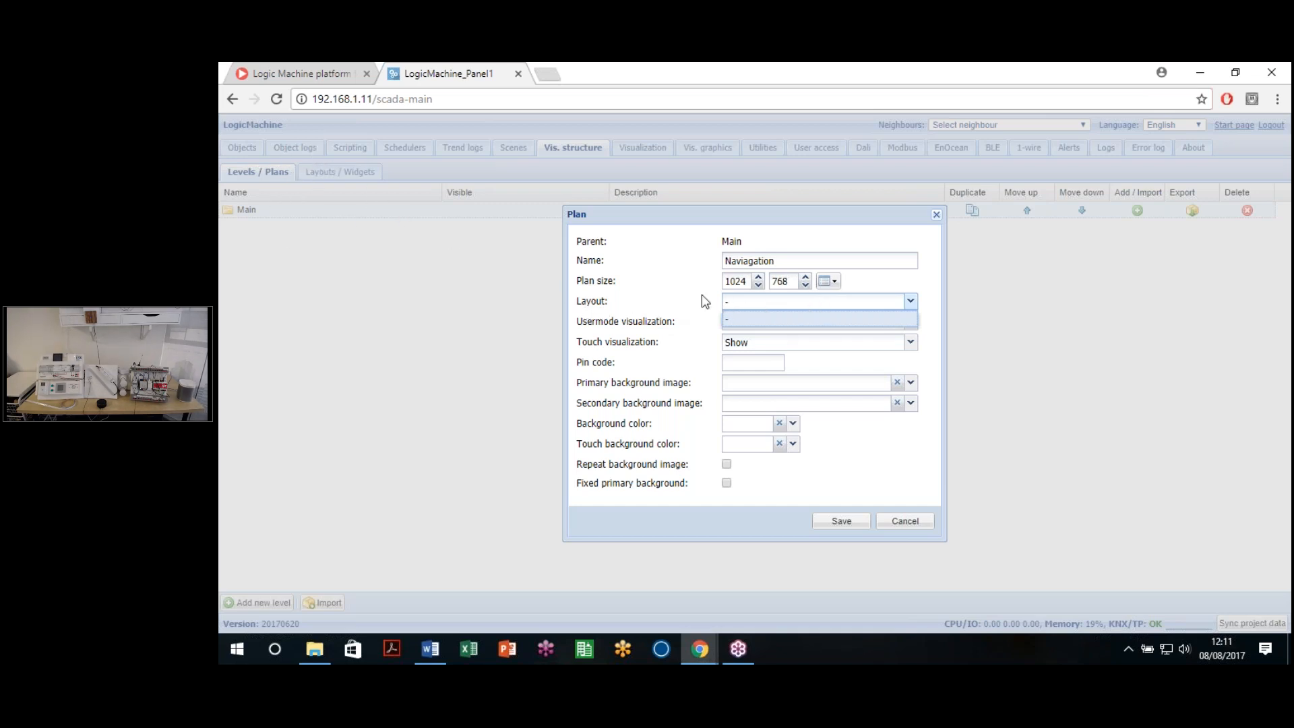
click(649, 324)
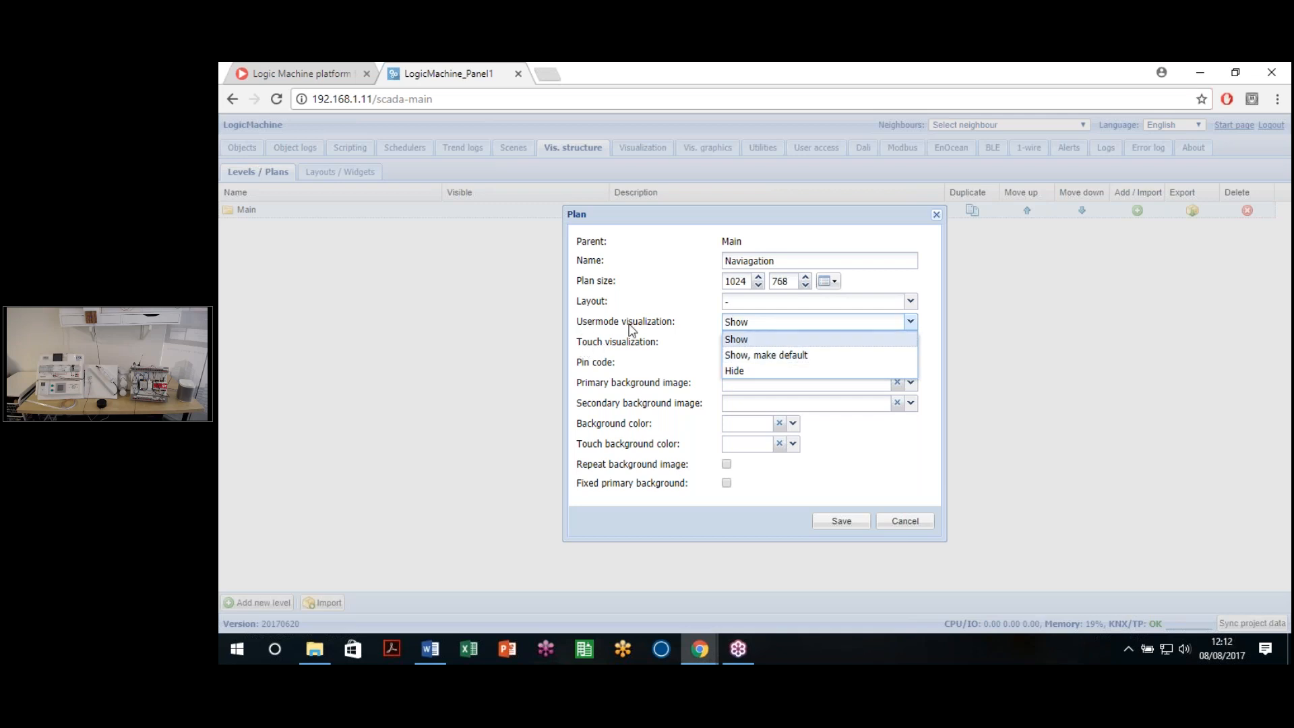
click(907, 323)
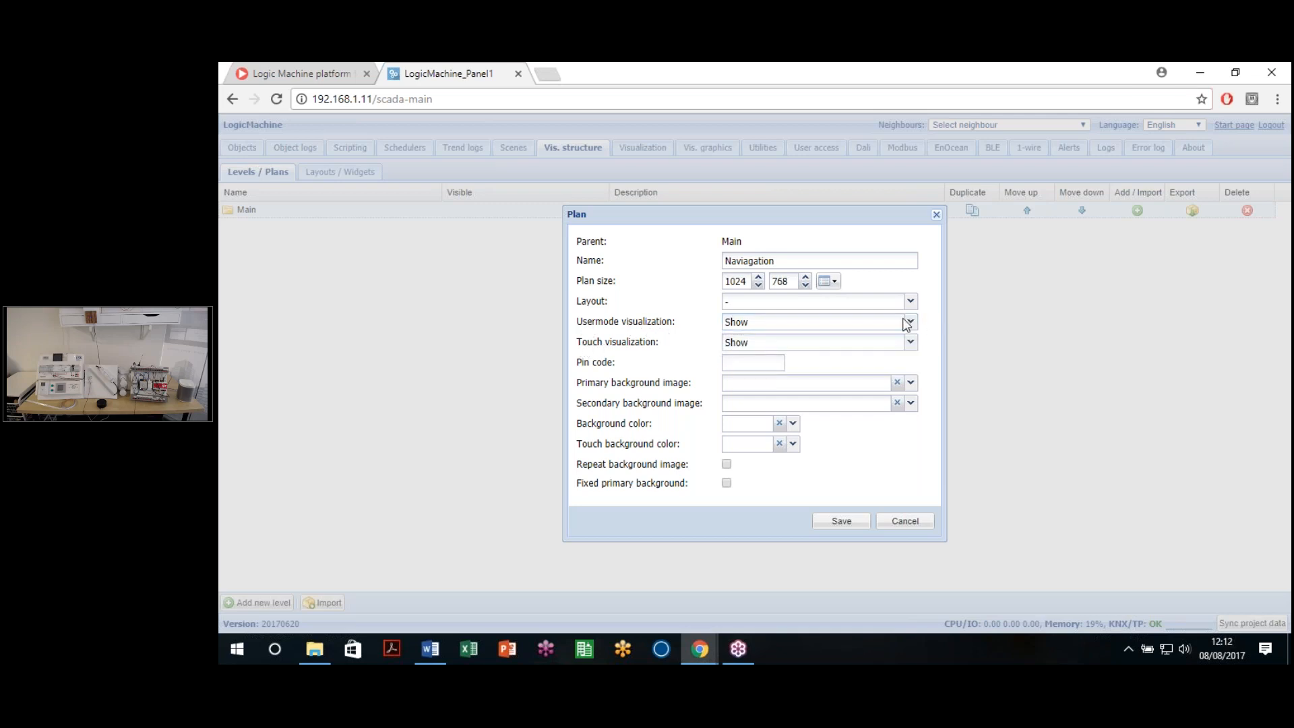
click(907, 323)
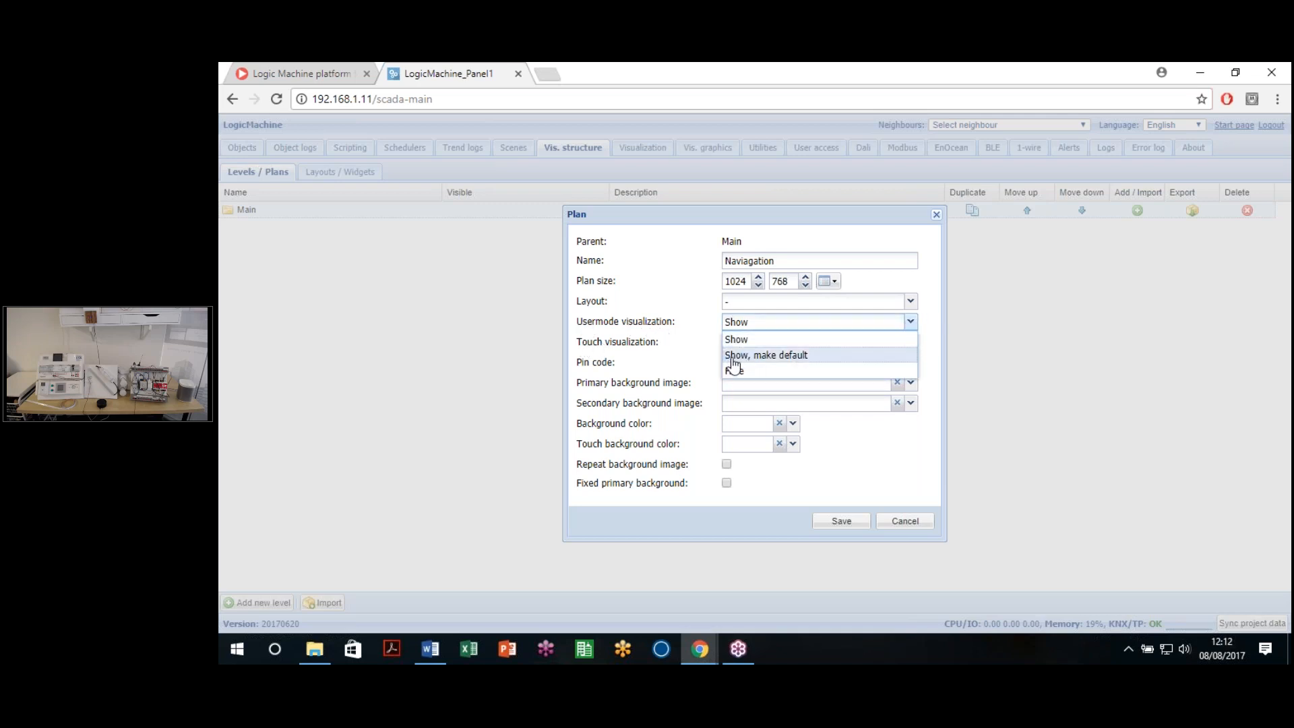
click(805, 364)
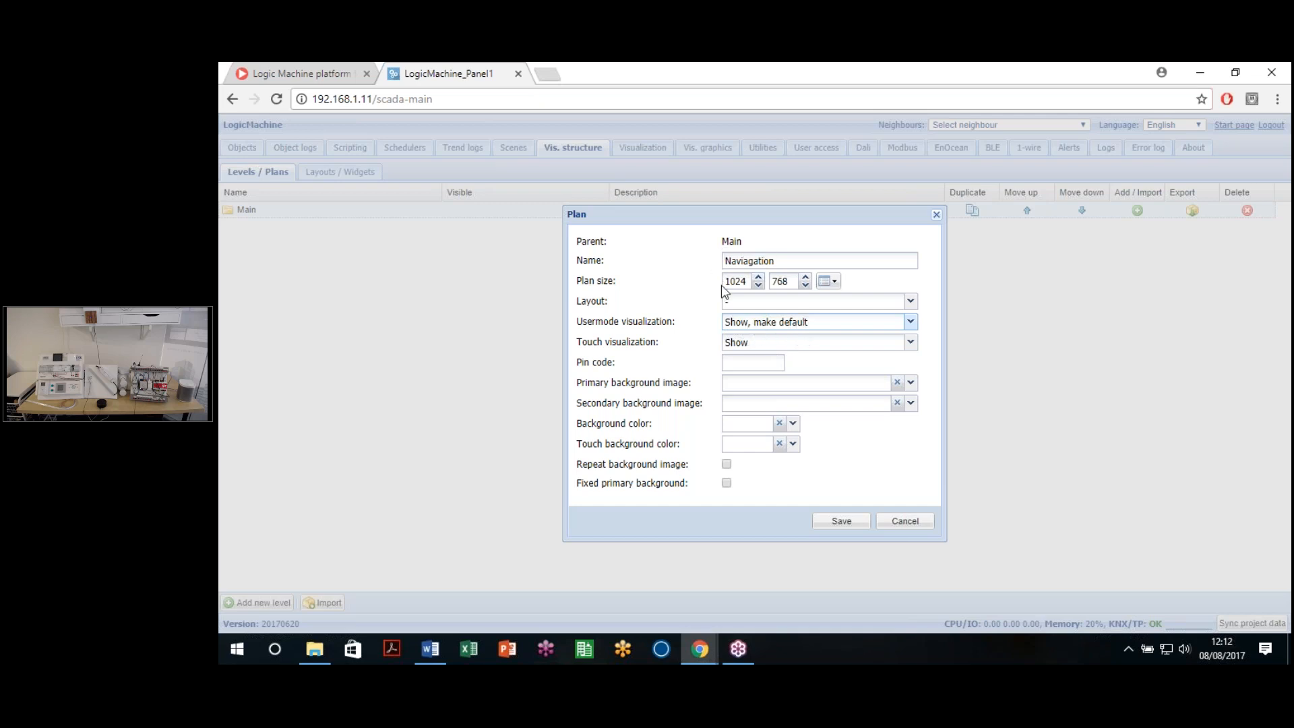
Step: Fix the misspelled plan name so it reads 'Navigation'
click(747, 262)
key(Delete)
click(747, 264)
key(BackSpace)
Step: Set Touch visualization to 'Show, make default' and check the background image pickers
click(771, 345)
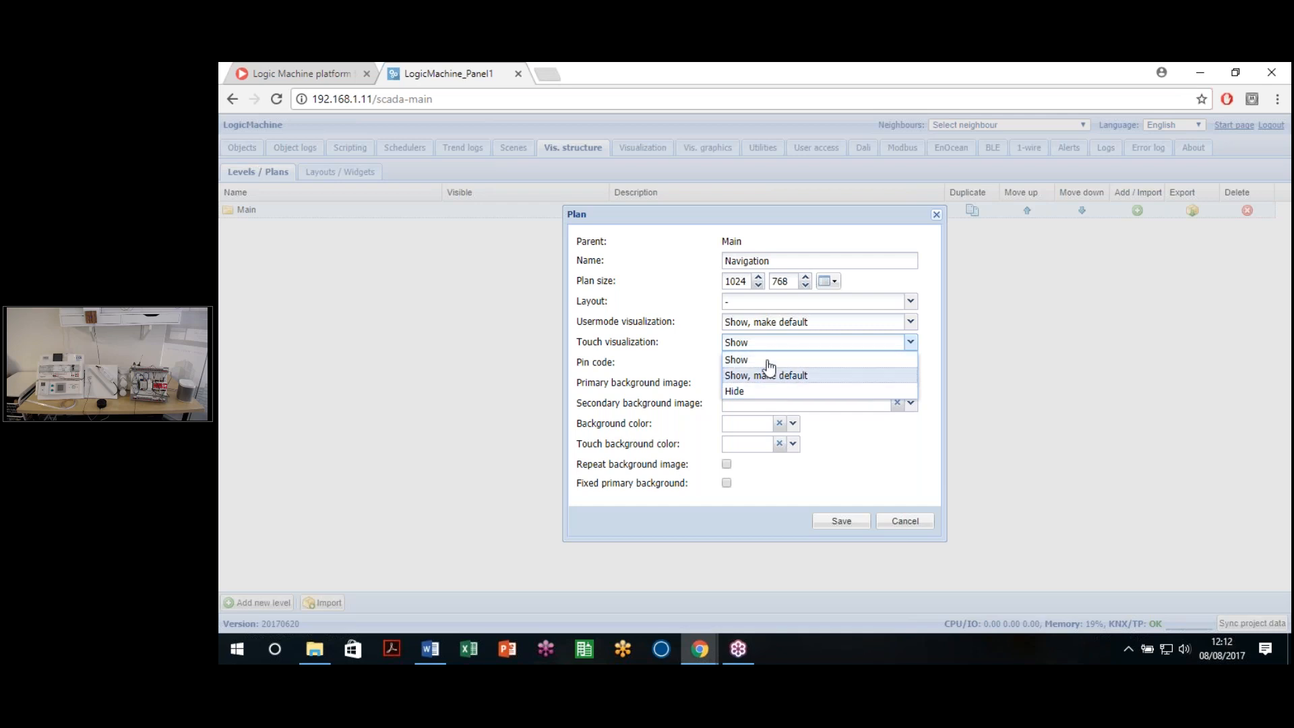
click(777, 382)
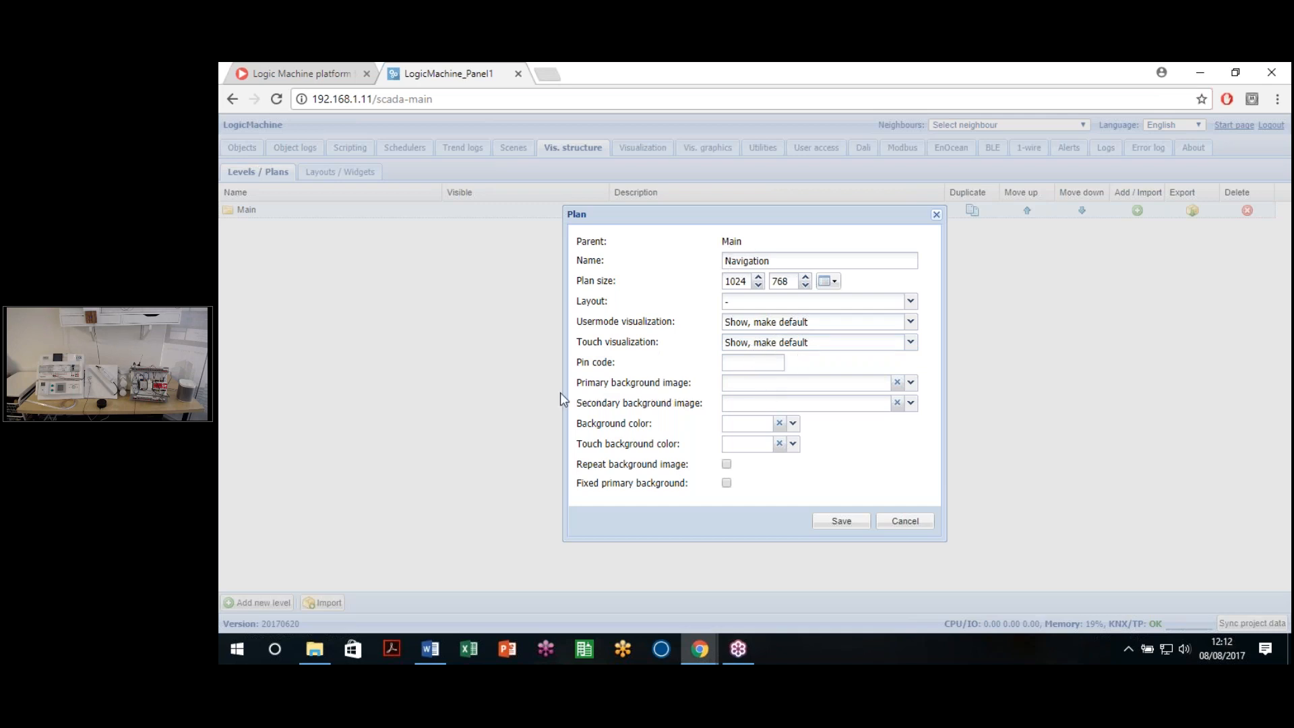
click(731, 359)
click(787, 404)
click(910, 382)
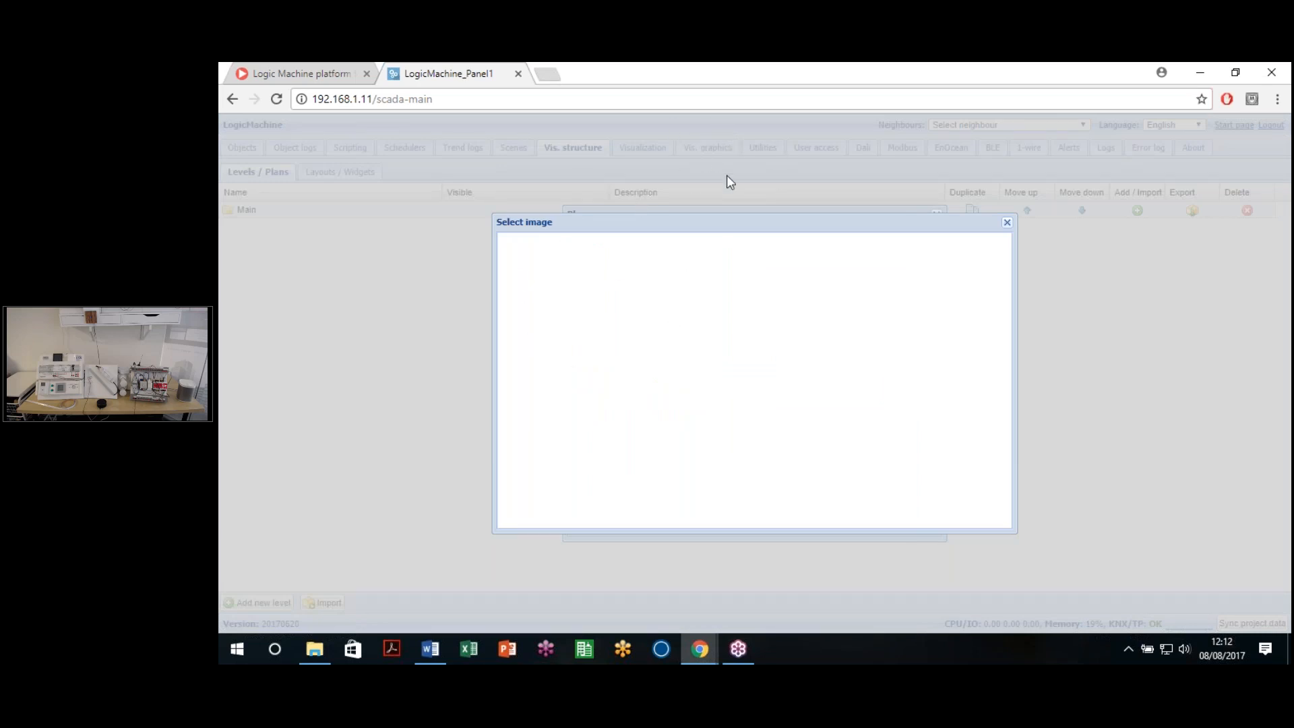
click(1007, 223)
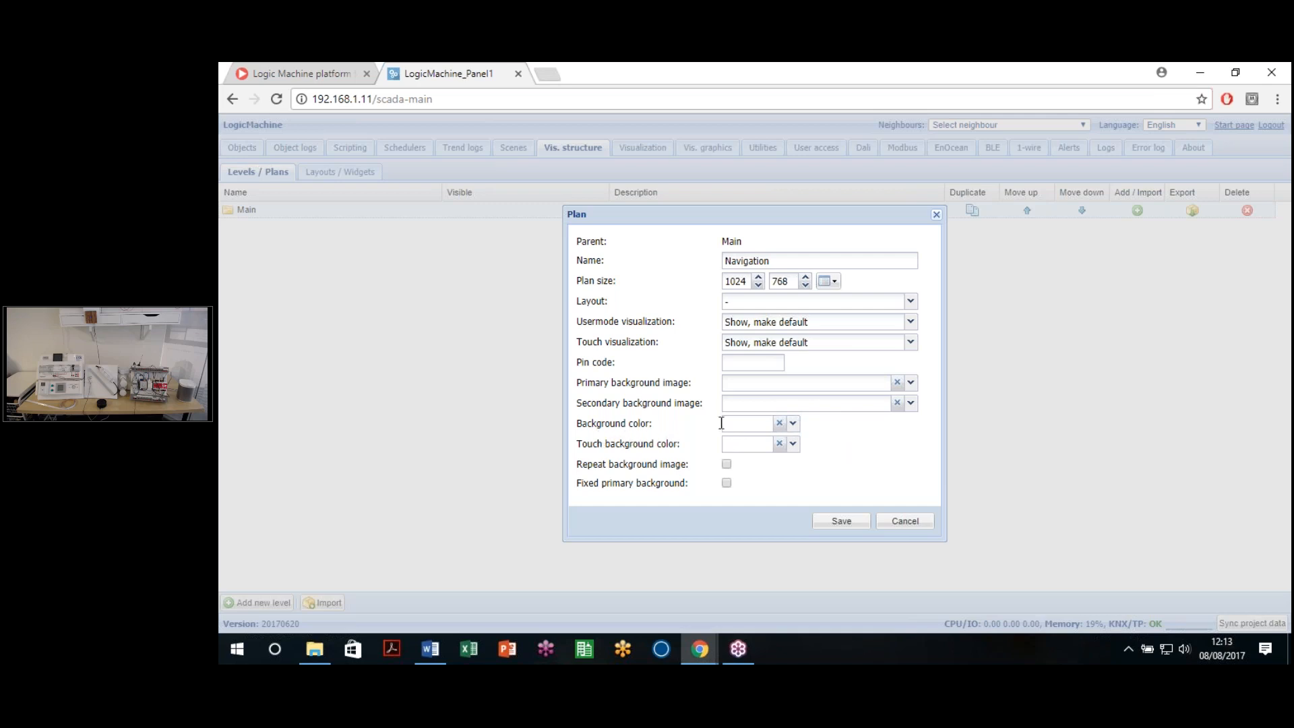
Step: Leave fixed primary background unticked and save the Navigation plan
drag(587, 426, 693, 446)
click(828, 427)
drag(577, 484, 695, 483)
click(699, 484)
click(727, 483)
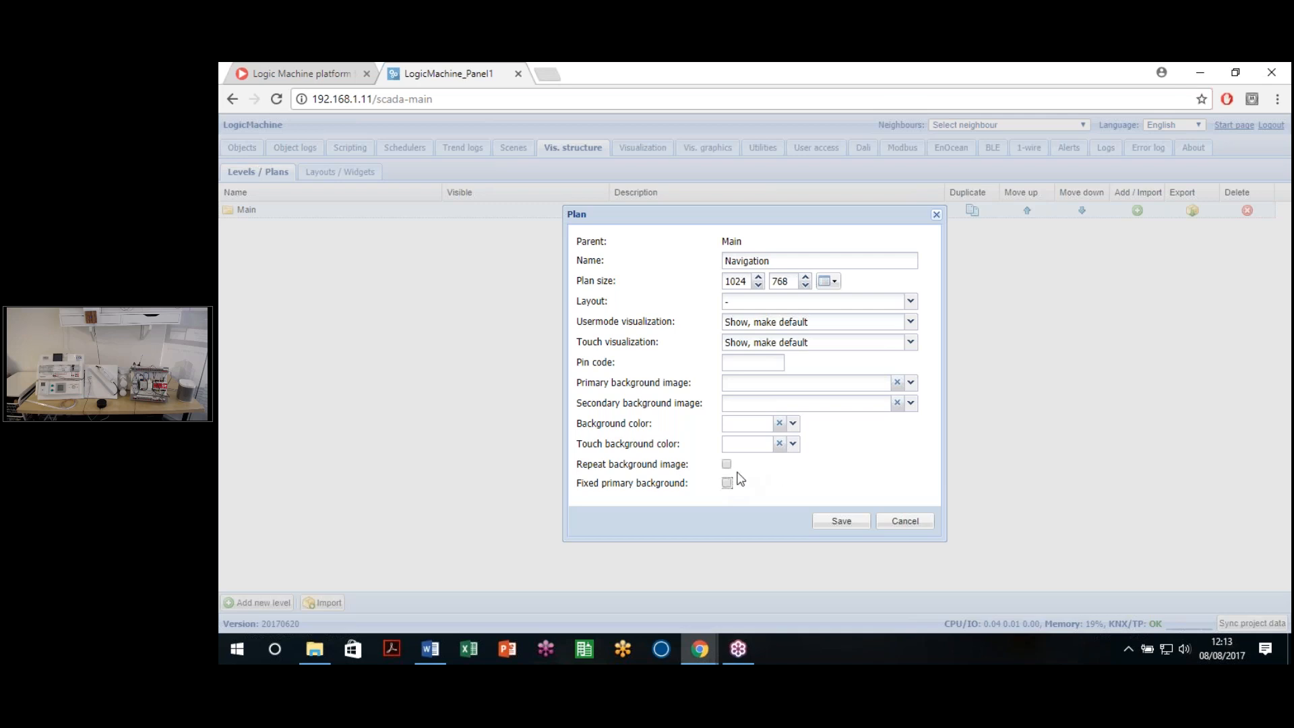
click(842, 524)
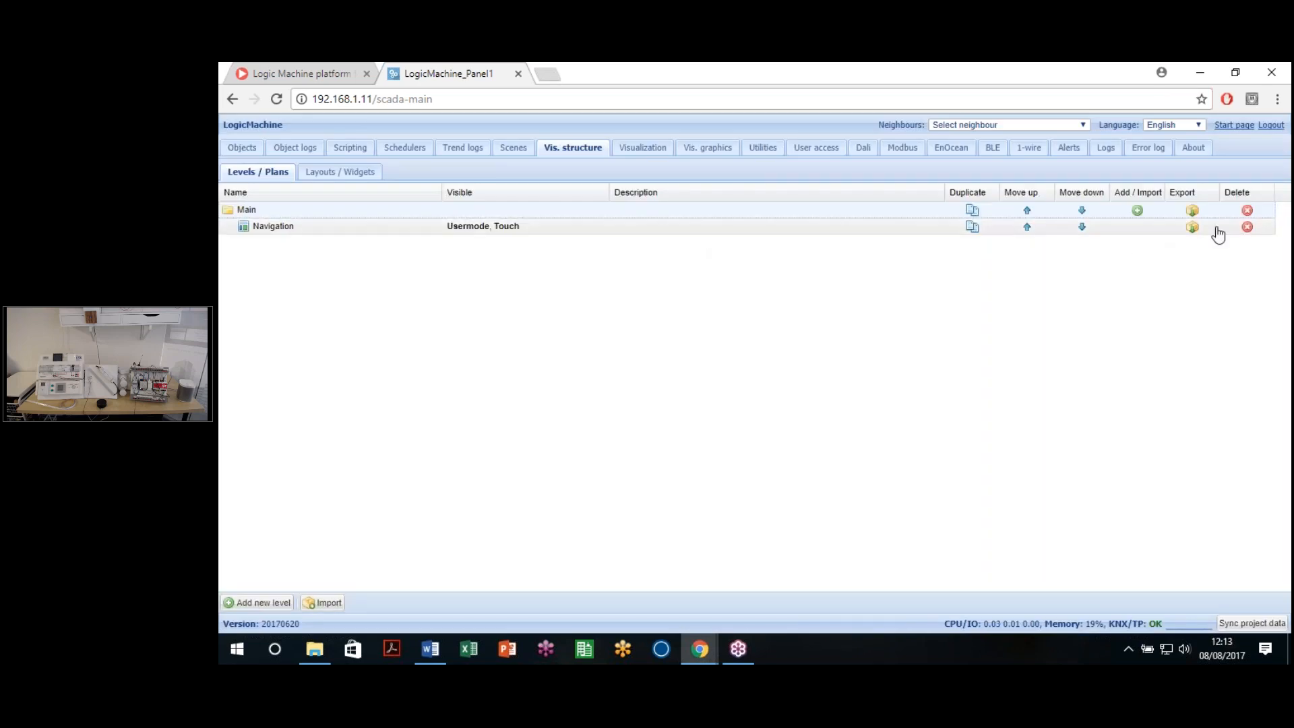
Step: Add Lighting and Blinds plans under Main
click(1138, 211)
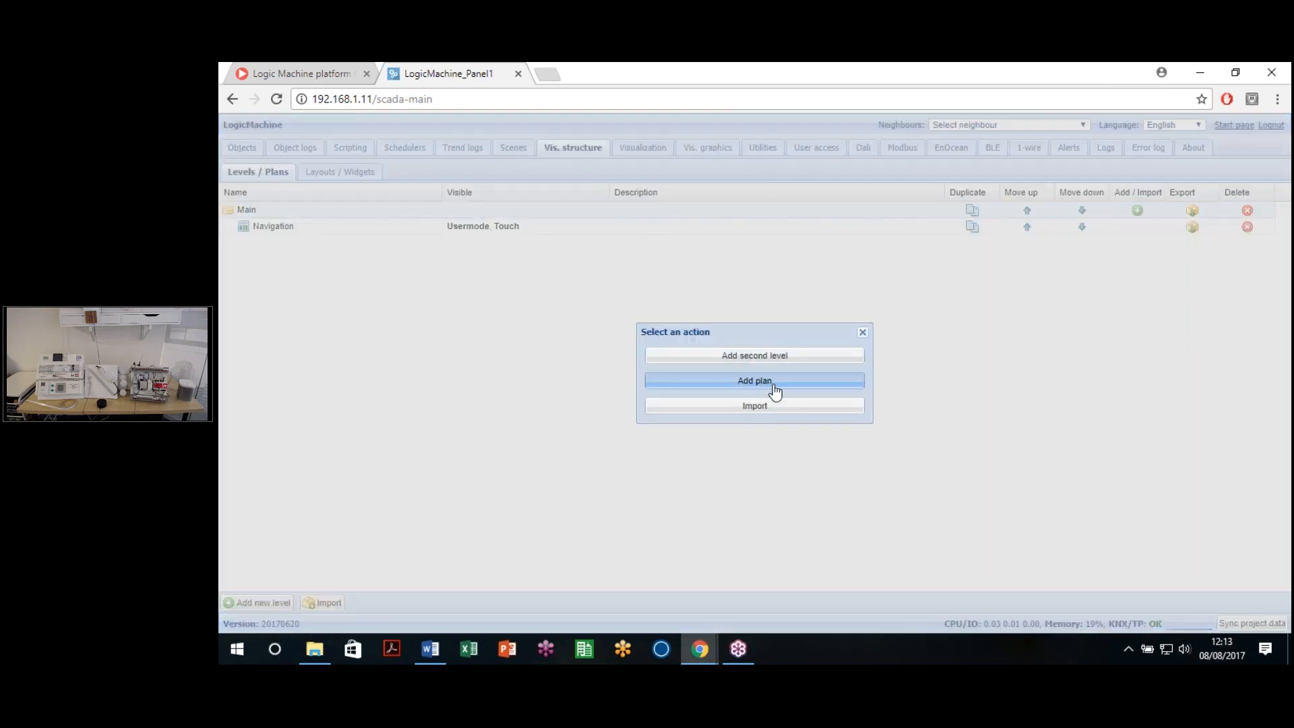
click(766, 382)
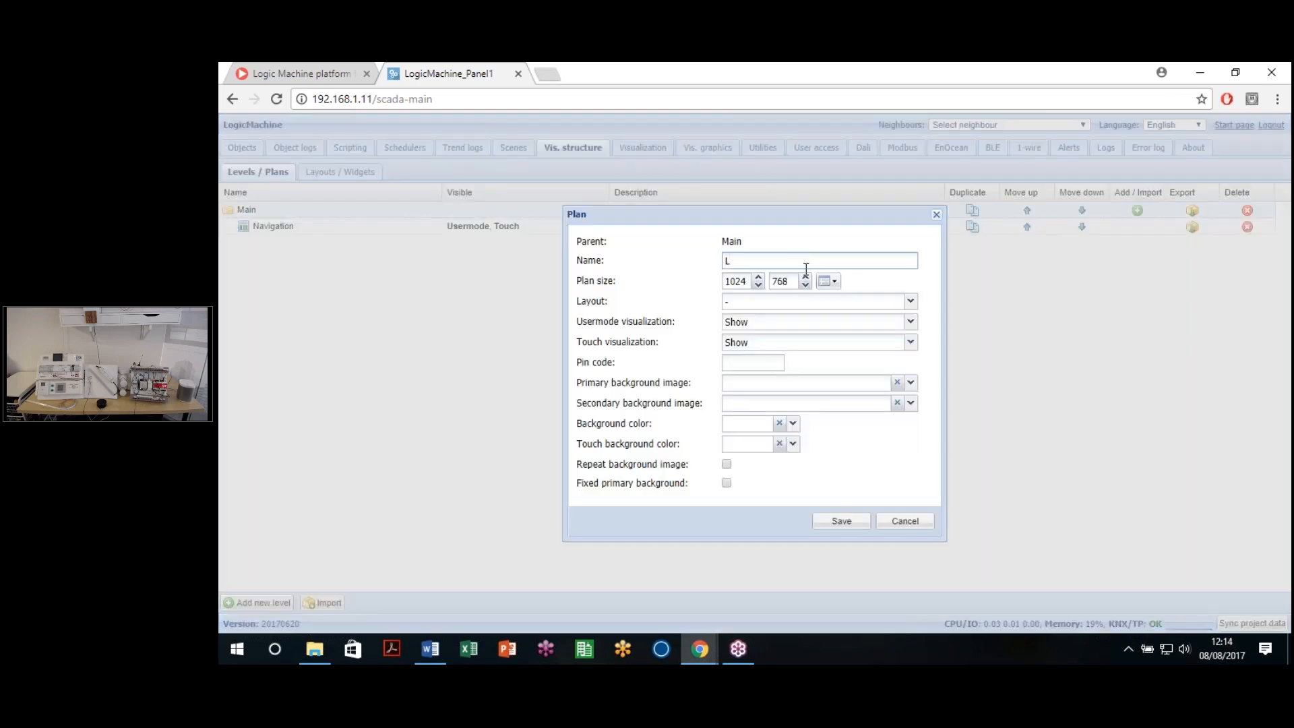
text(Lighting)
click(836, 524)
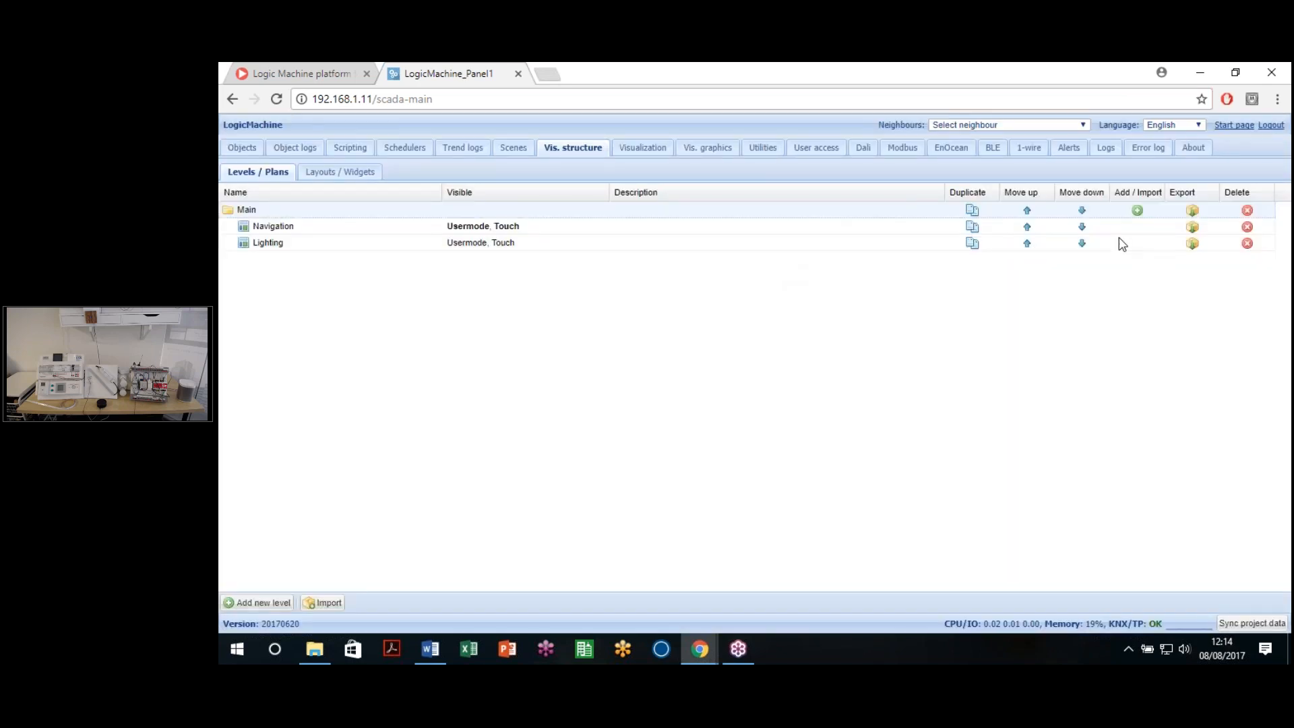
click(1137, 210)
click(775, 384)
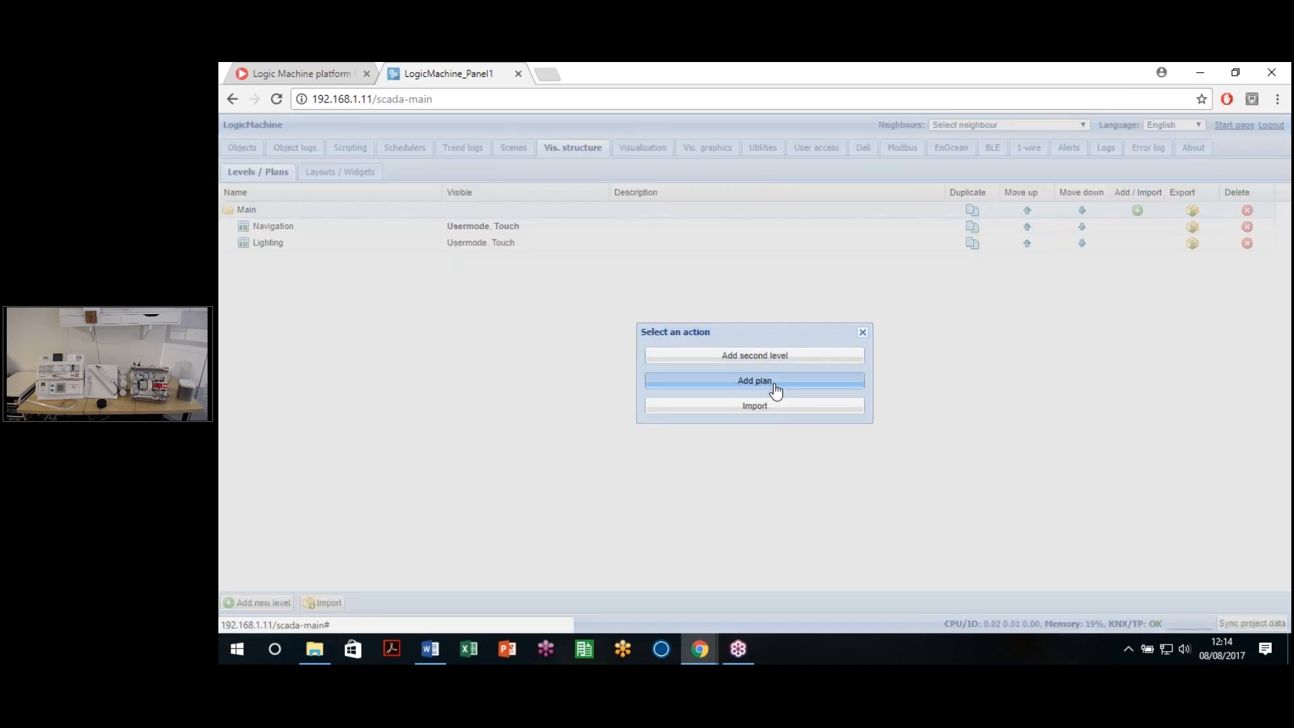
text(Blinds)
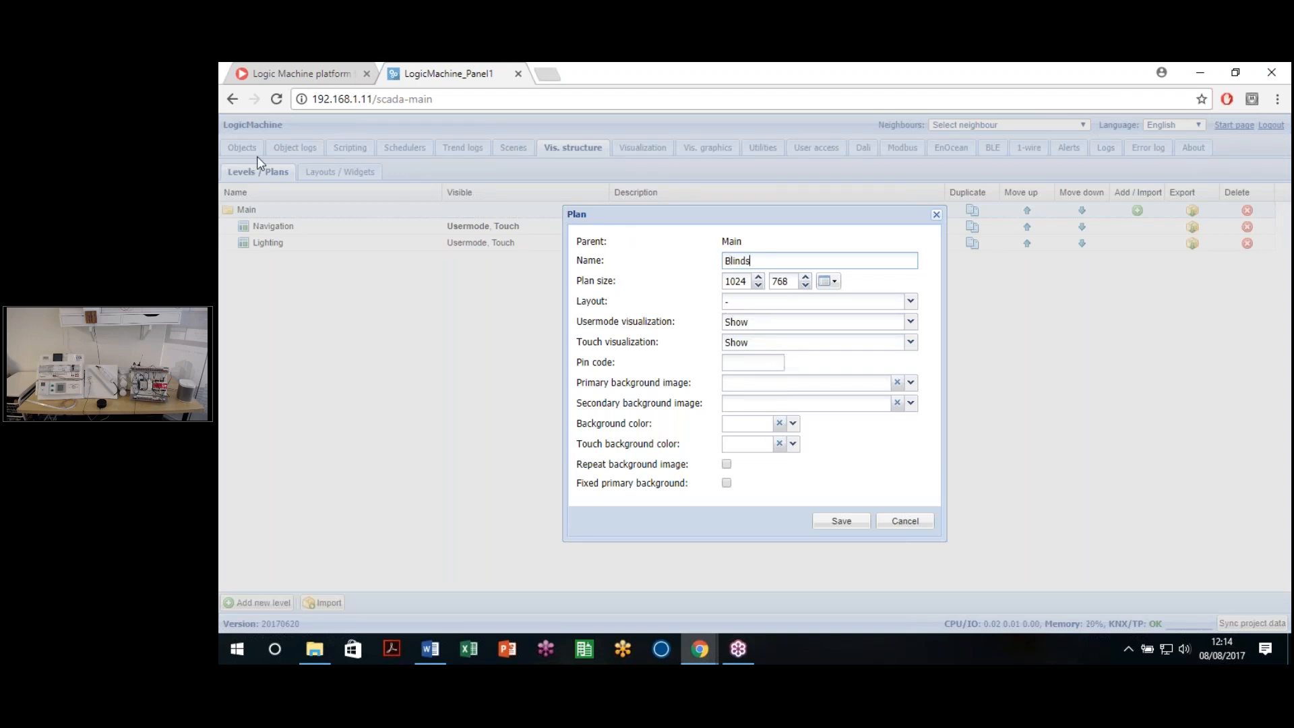
click(841, 521)
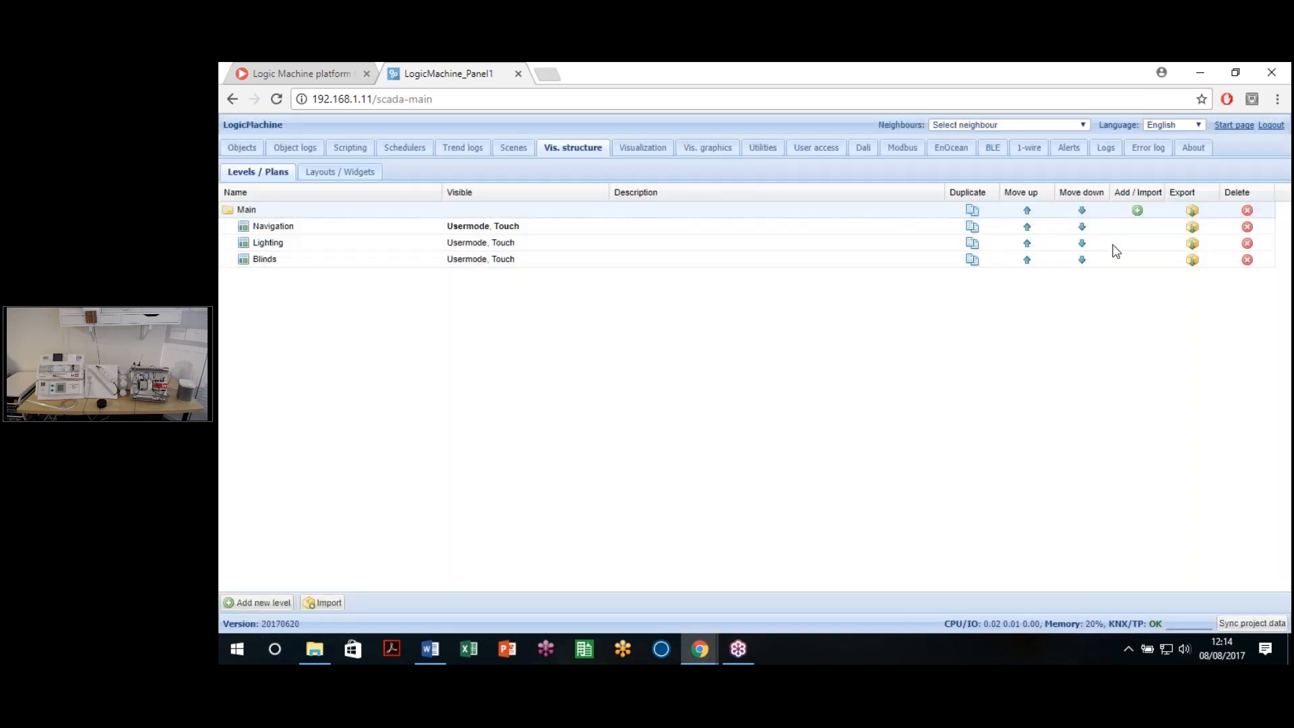
Step: Add Multimedia and Heating plans under Main
click(1137, 210)
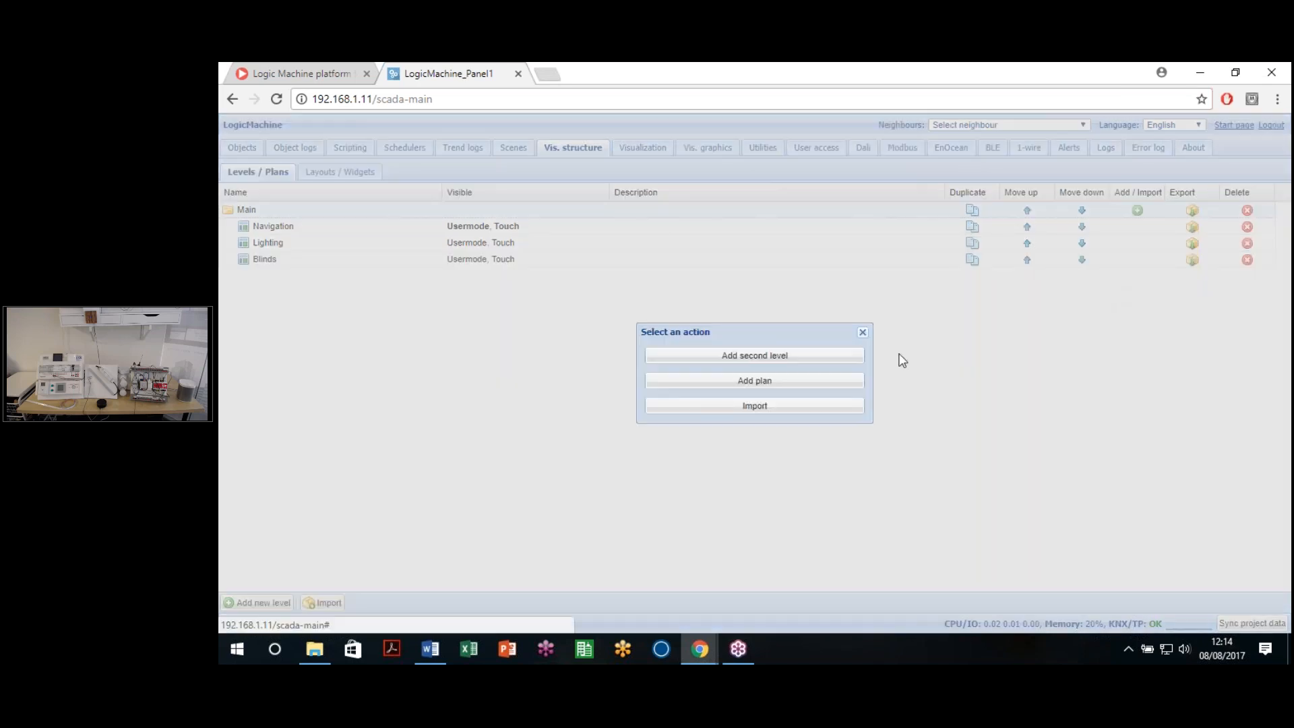
click(799, 383)
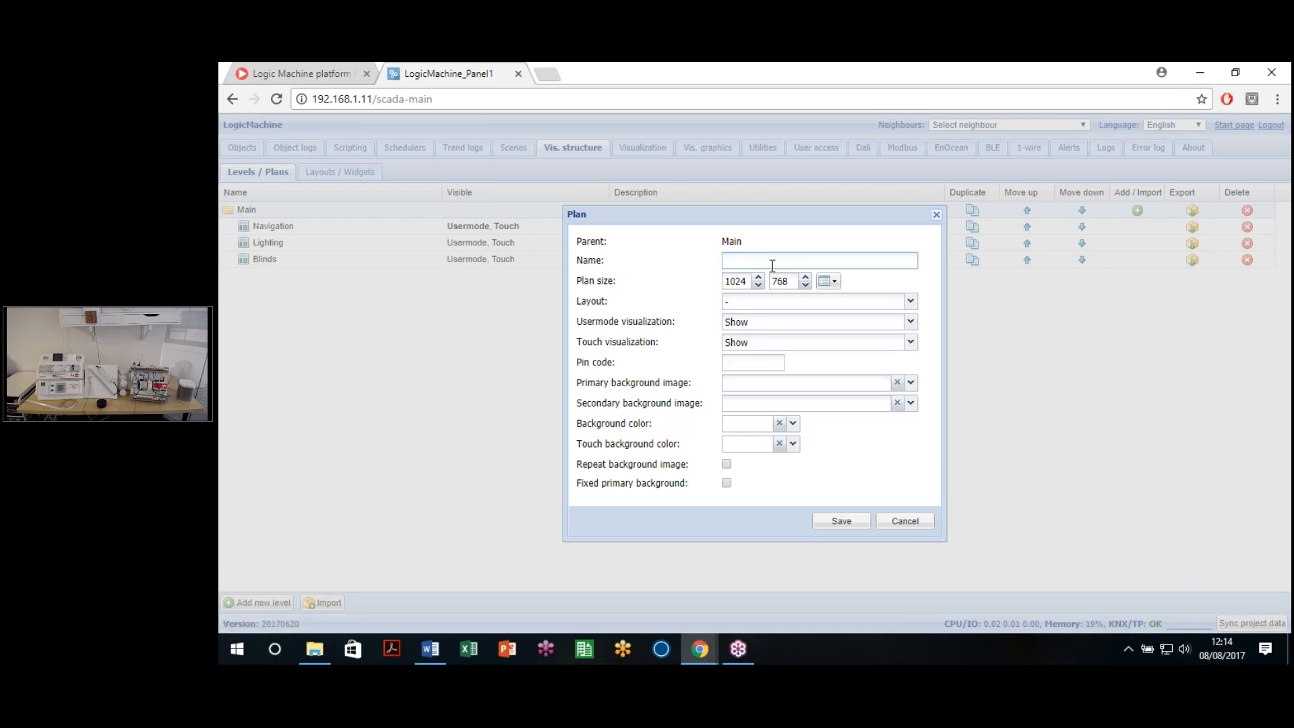
text(Multimedia)
click(834, 518)
click(1137, 210)
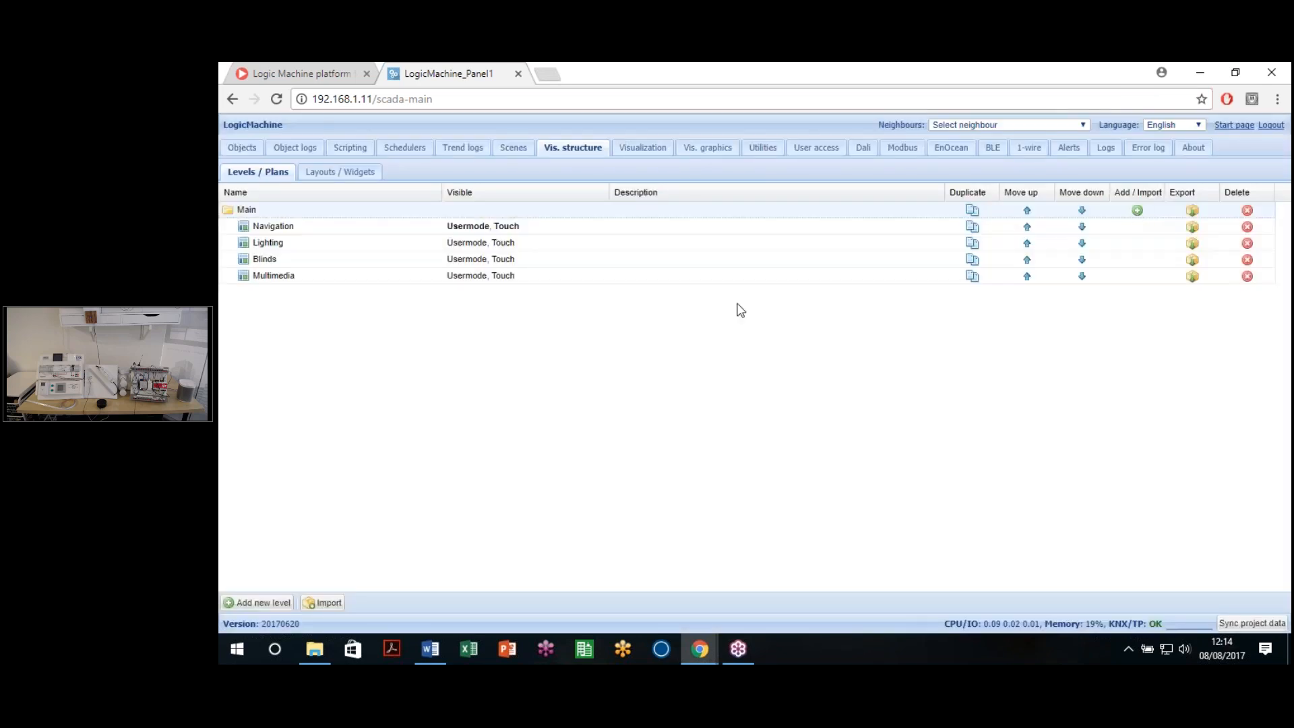
click(769, 385)
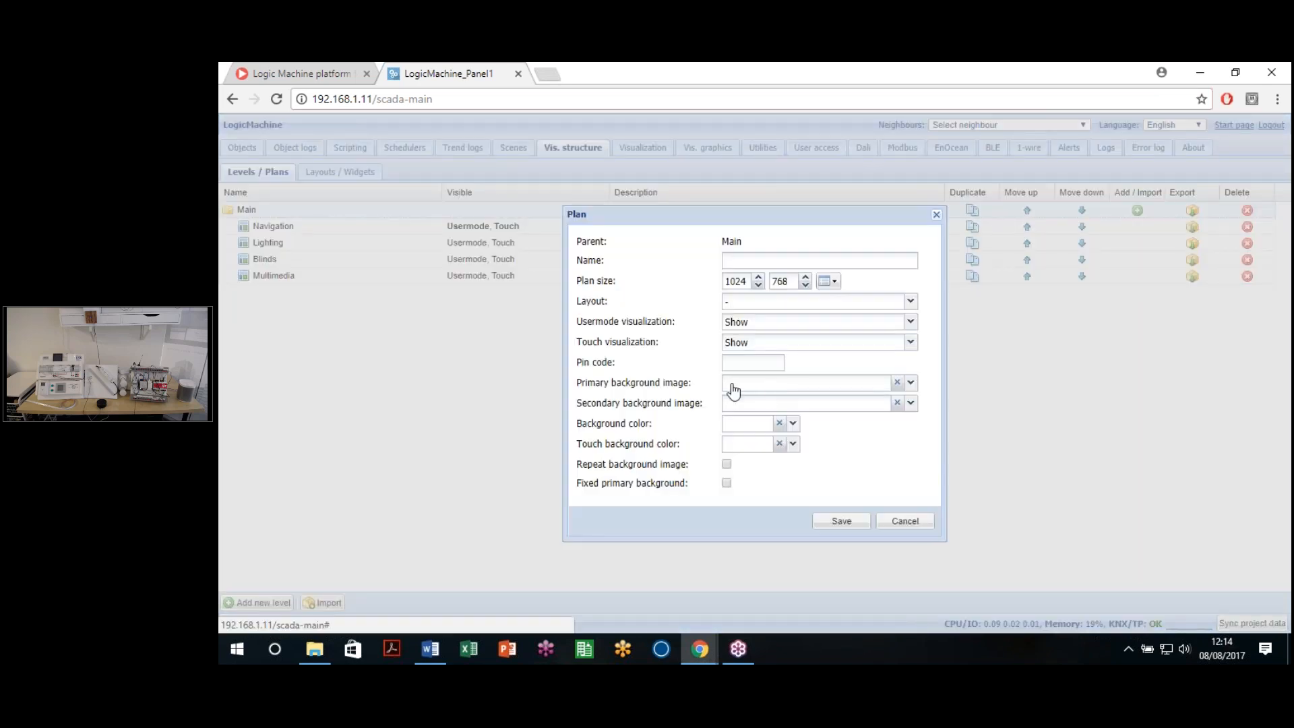
click(775, 258)
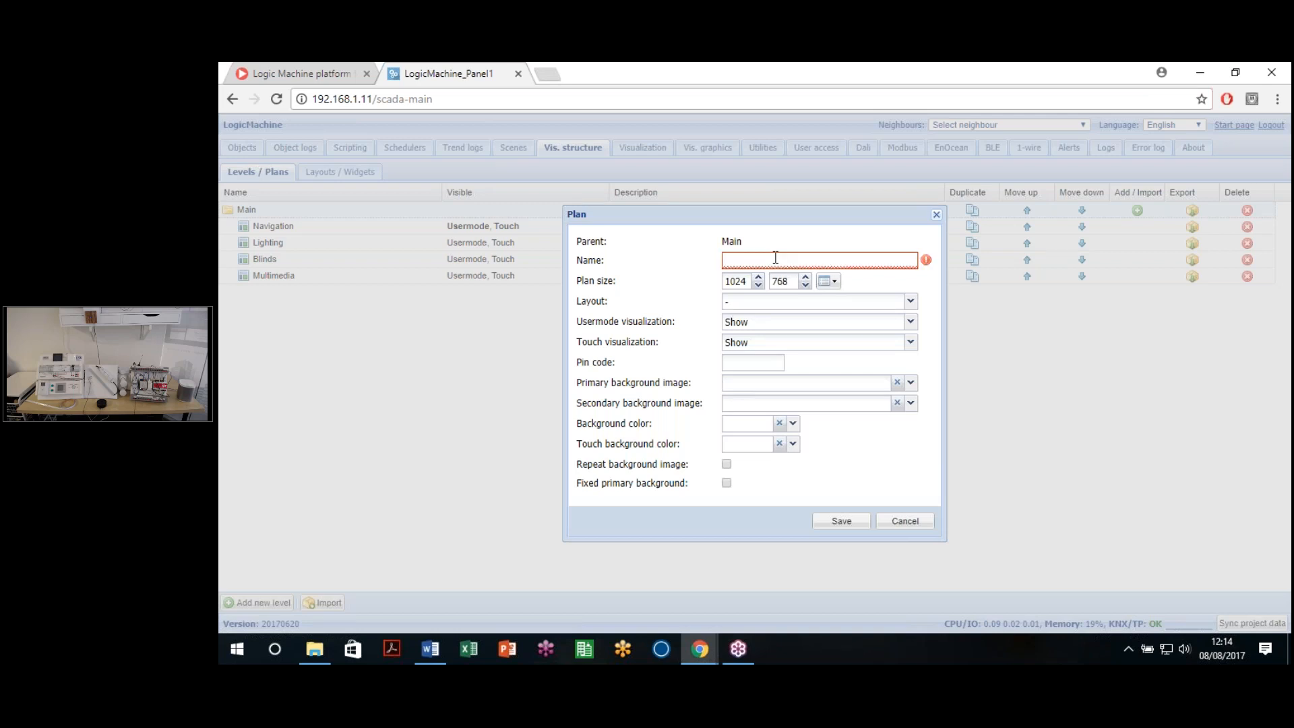
text(Heatin)
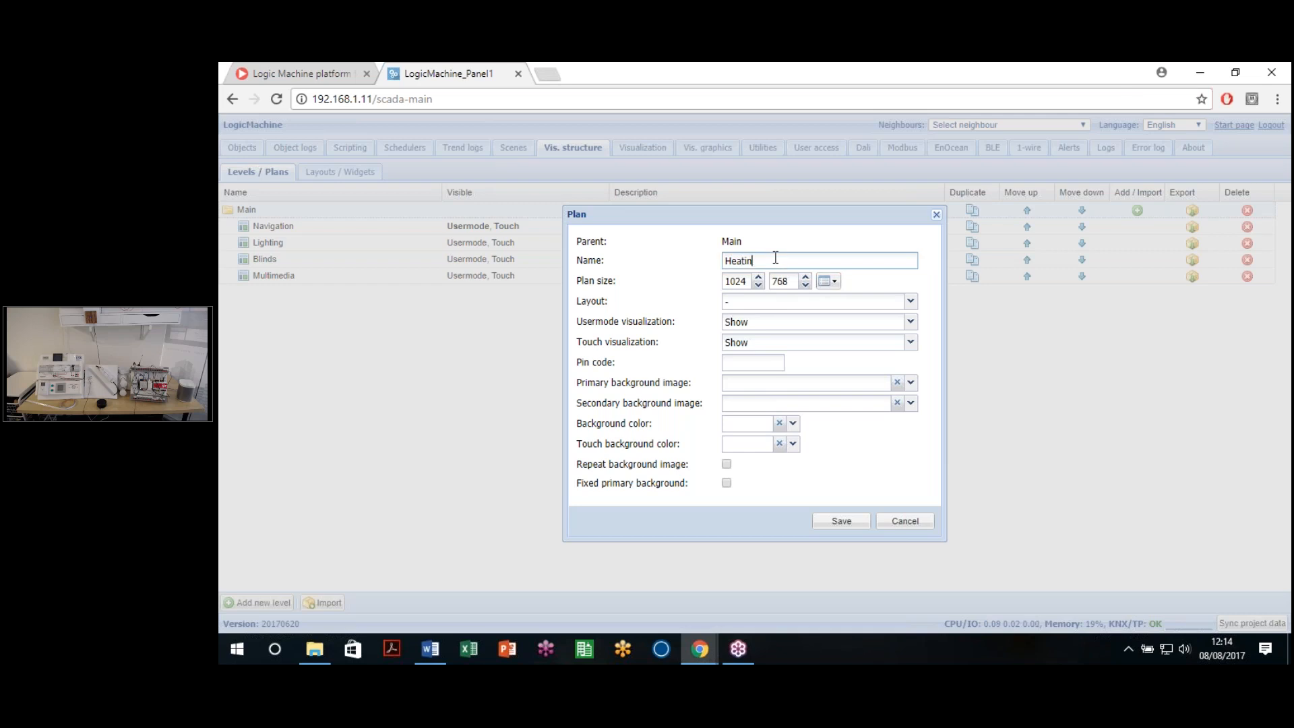
text(g)
click(841, 520)
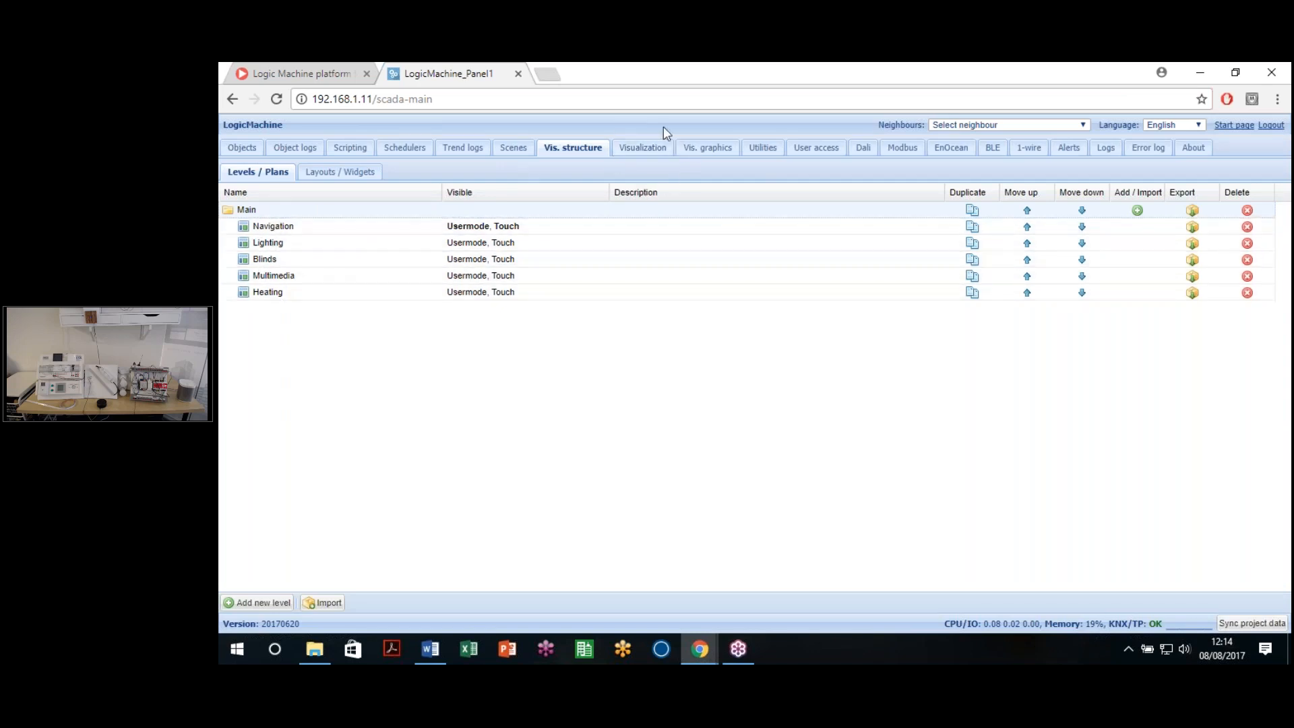
Step: In Layouts / Widgets, add and save a new layout named 'Master Layout'
click(348, 174)
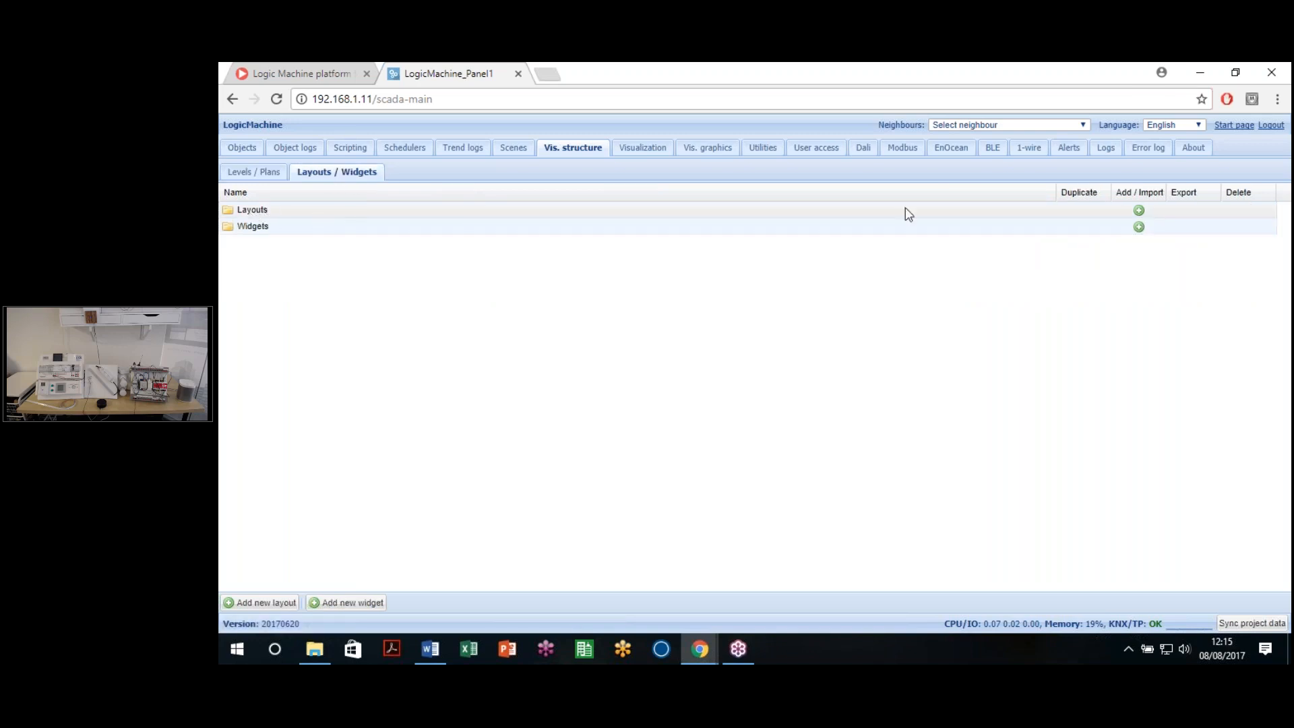
click(1140, 213)
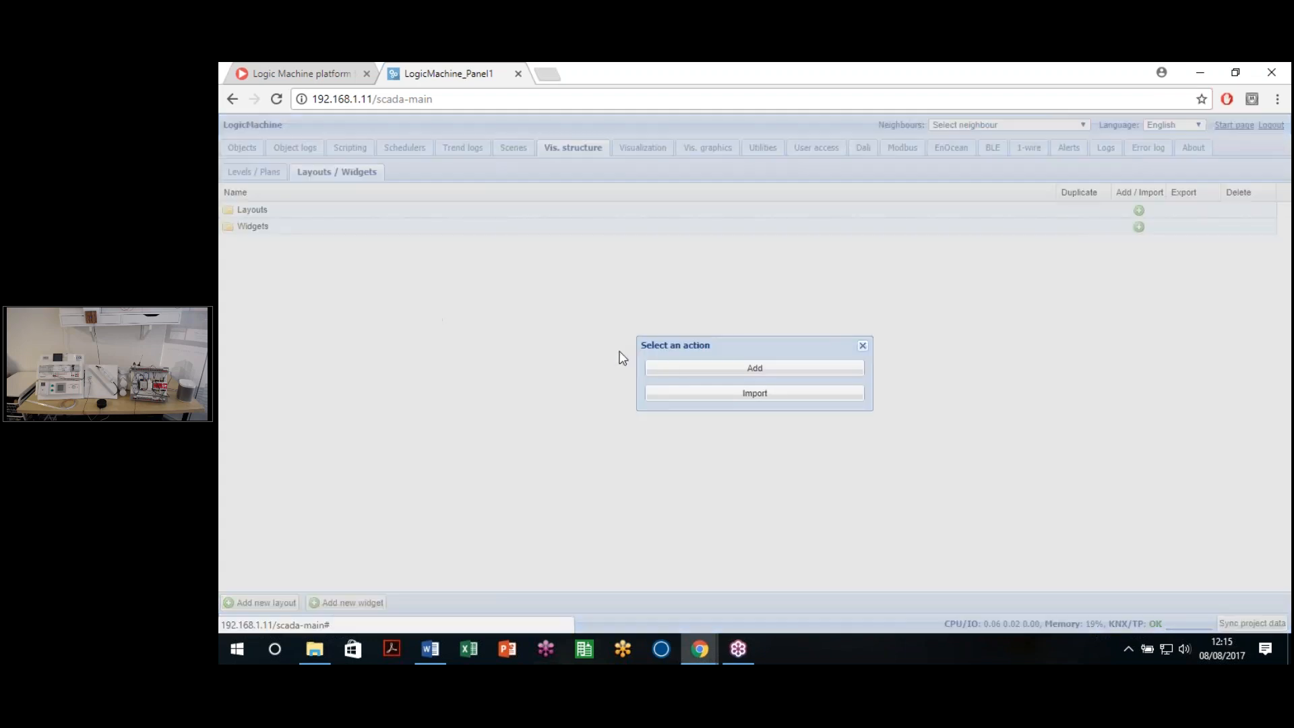
click(728, 379)
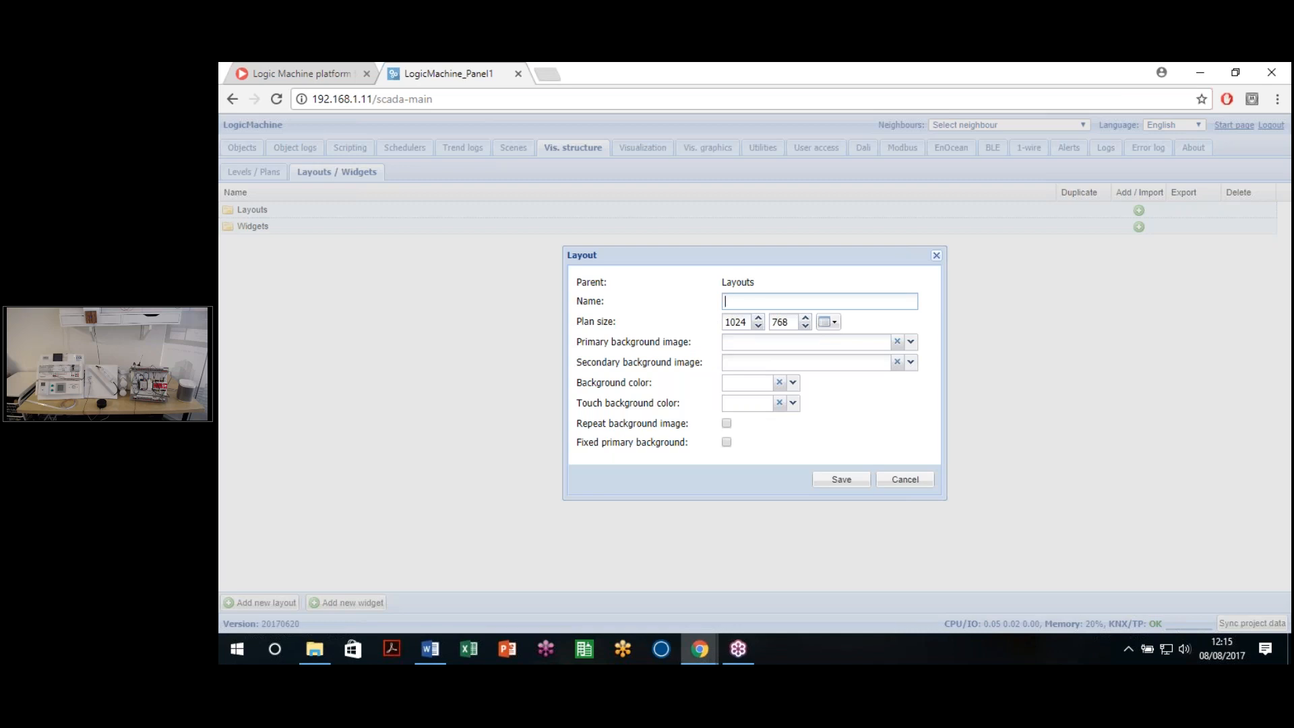
text(Master Layout)
click(837, 484)
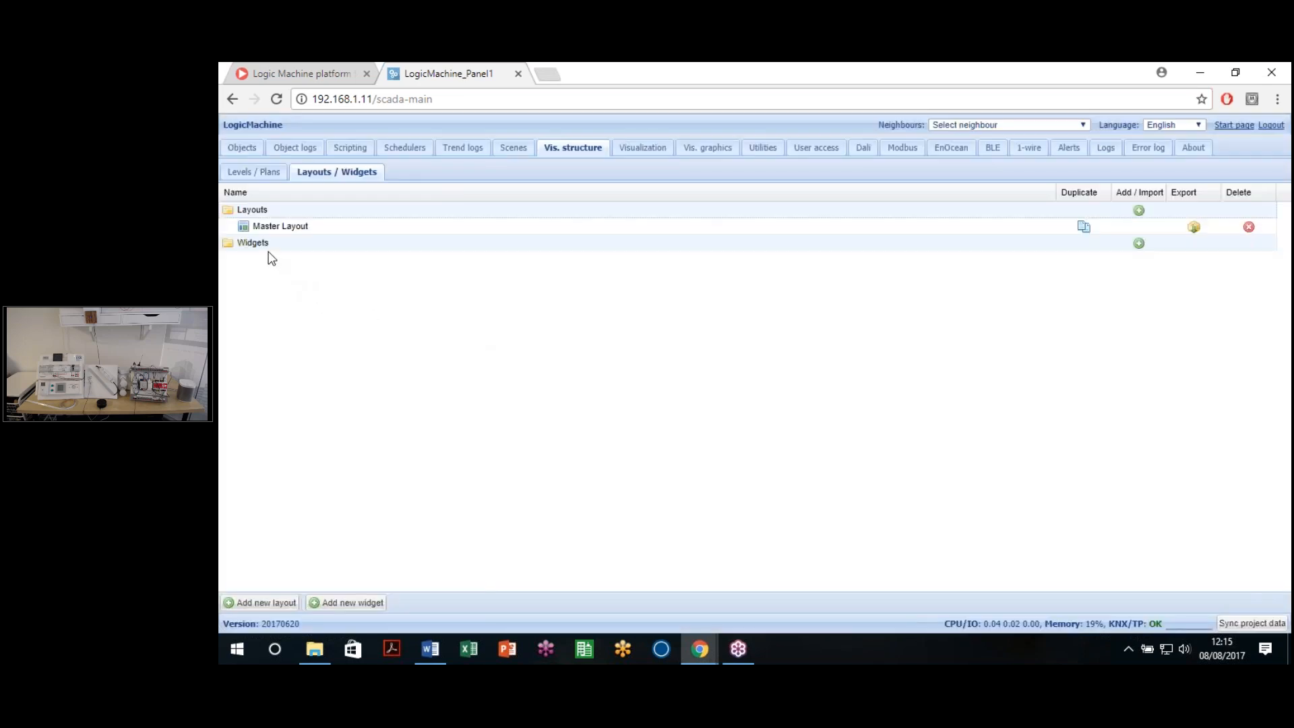
Step: Add a new widget named 'Blind 2' with plan size 200 × 150
click(1139, 243)
click(786, 371)
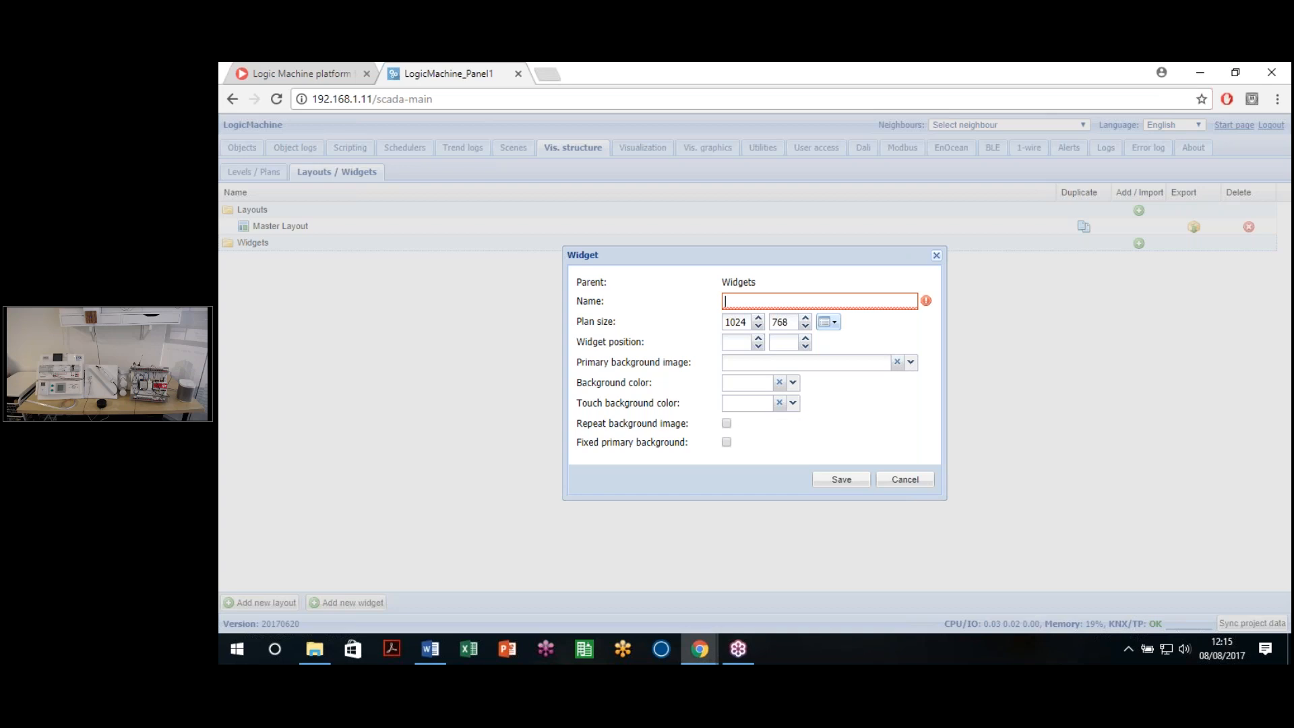
text(Blinds)
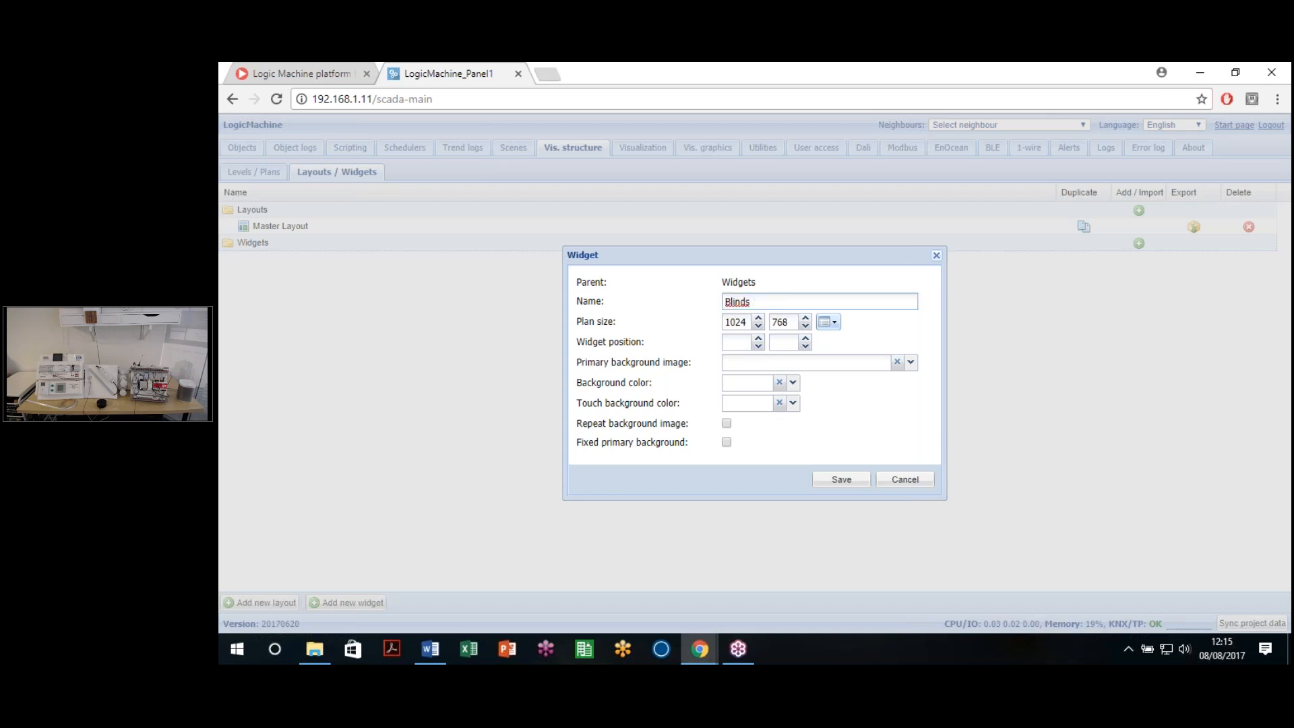
key(BackSpace)
text(2)
drag(749, 322, 711, 320)
text(20)
key(Tab)
text(150)
Step: Leave the widget position and background image at their defaults and save Blind 2
click(734, 346)
click(775, 343)
drag(584, 362, 672, 362)
click(910, 362)
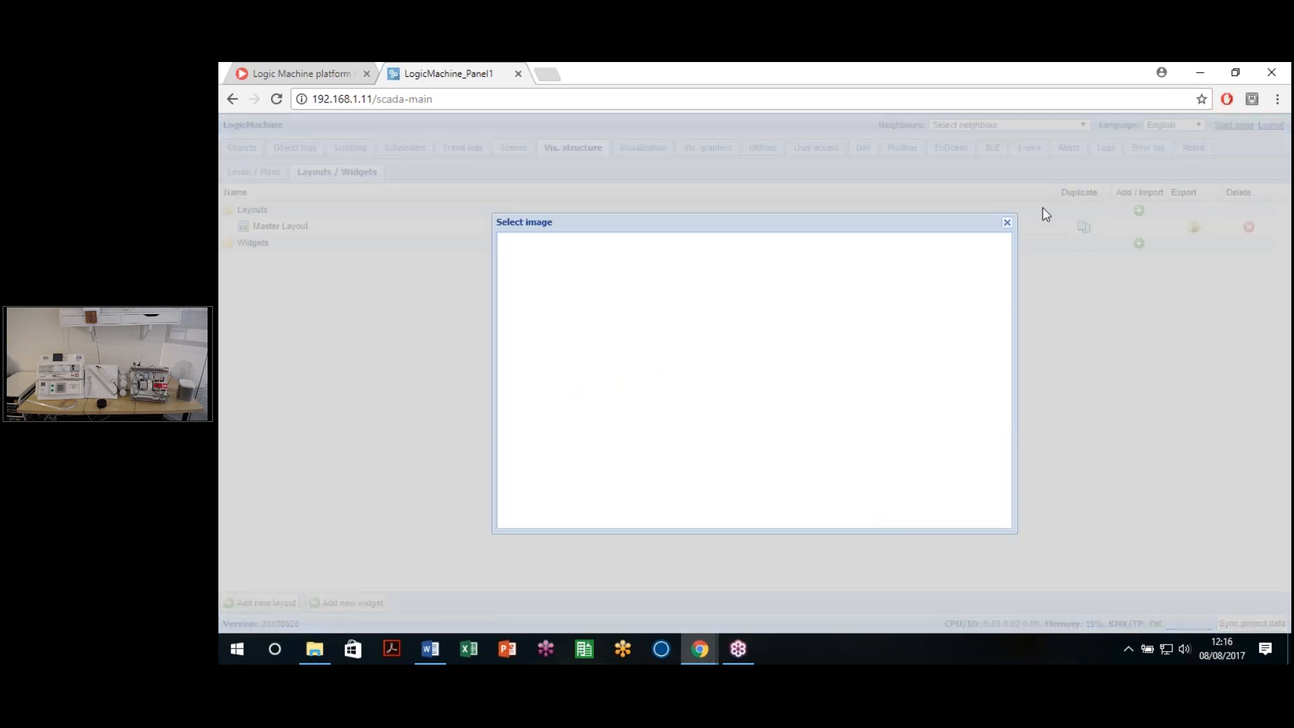
click(1007, 222)
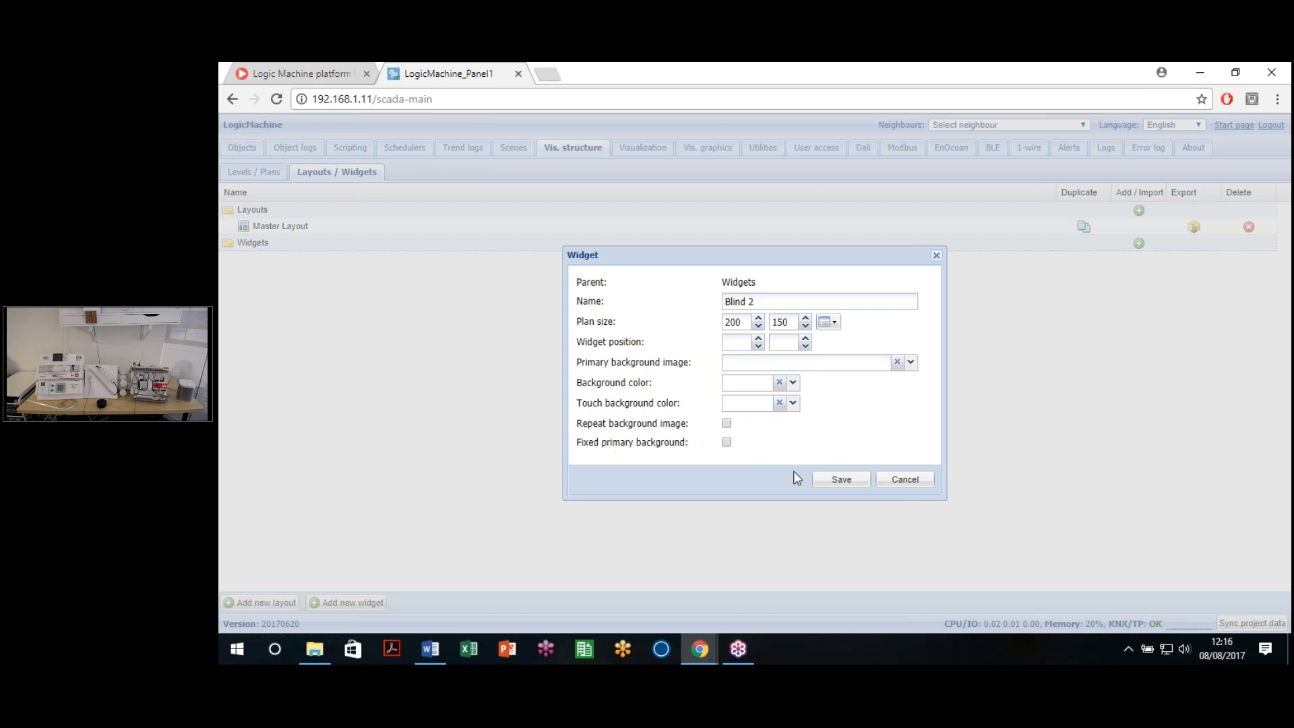
click(841, 480)
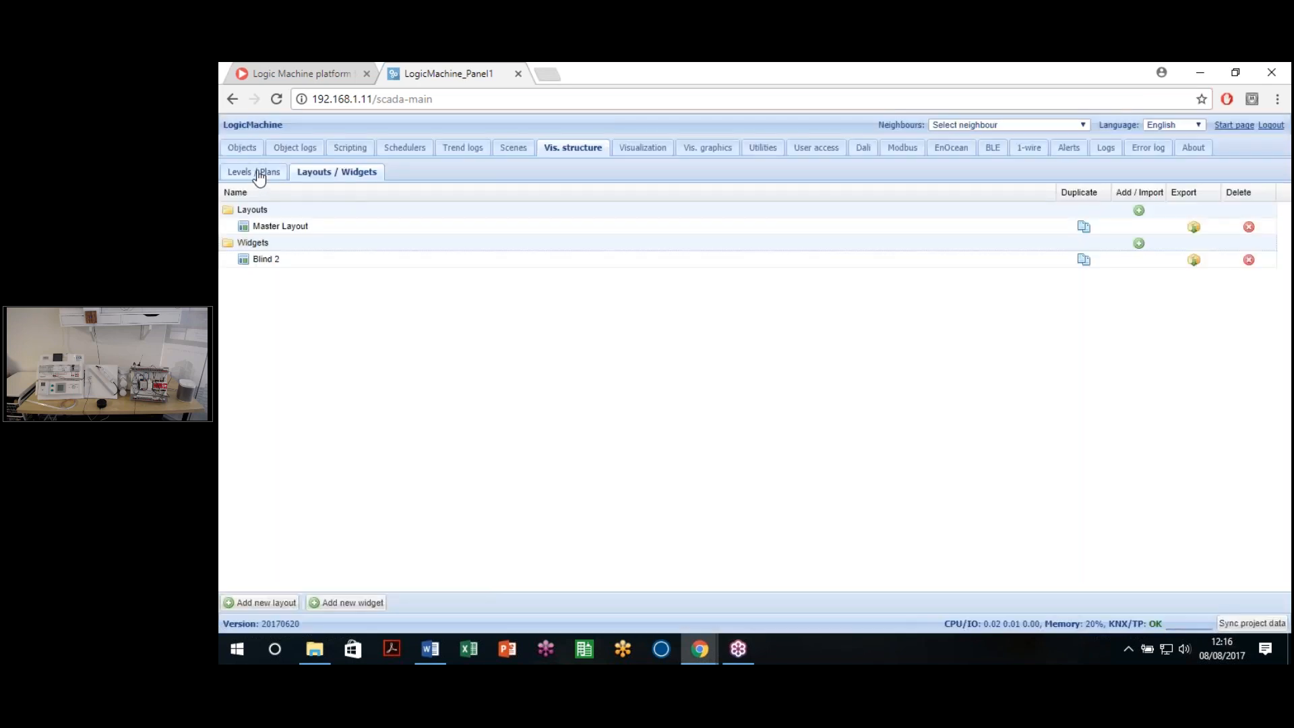
Step: Set the Lighting plan's layout to Master Layout and save it
click(256, 173)
click(325, 174)
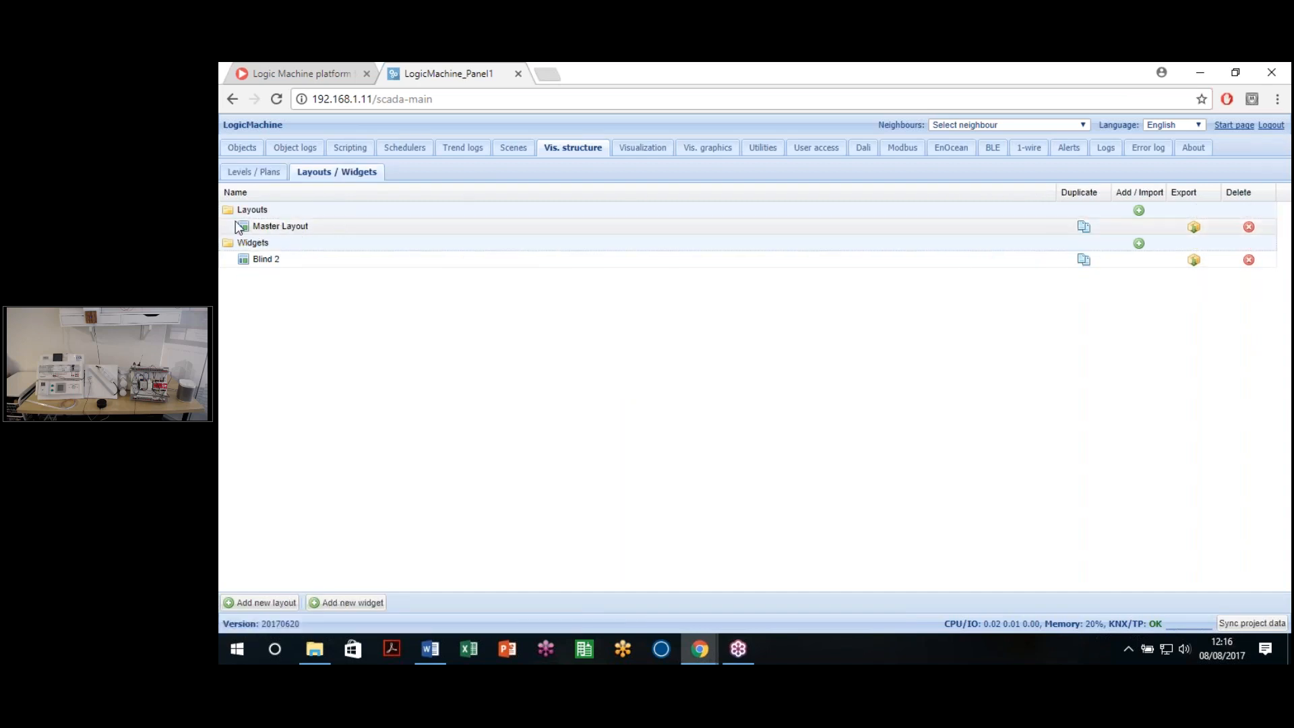
click(253, 177)
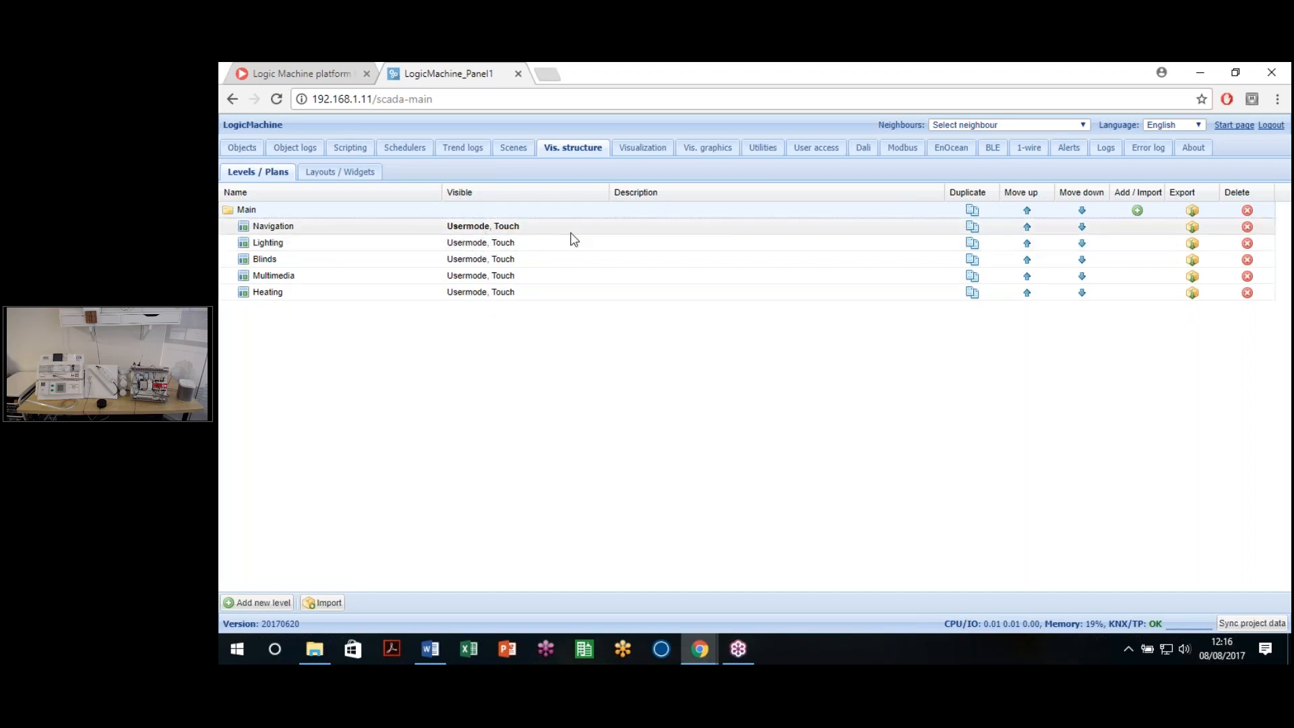
click(475, 248)
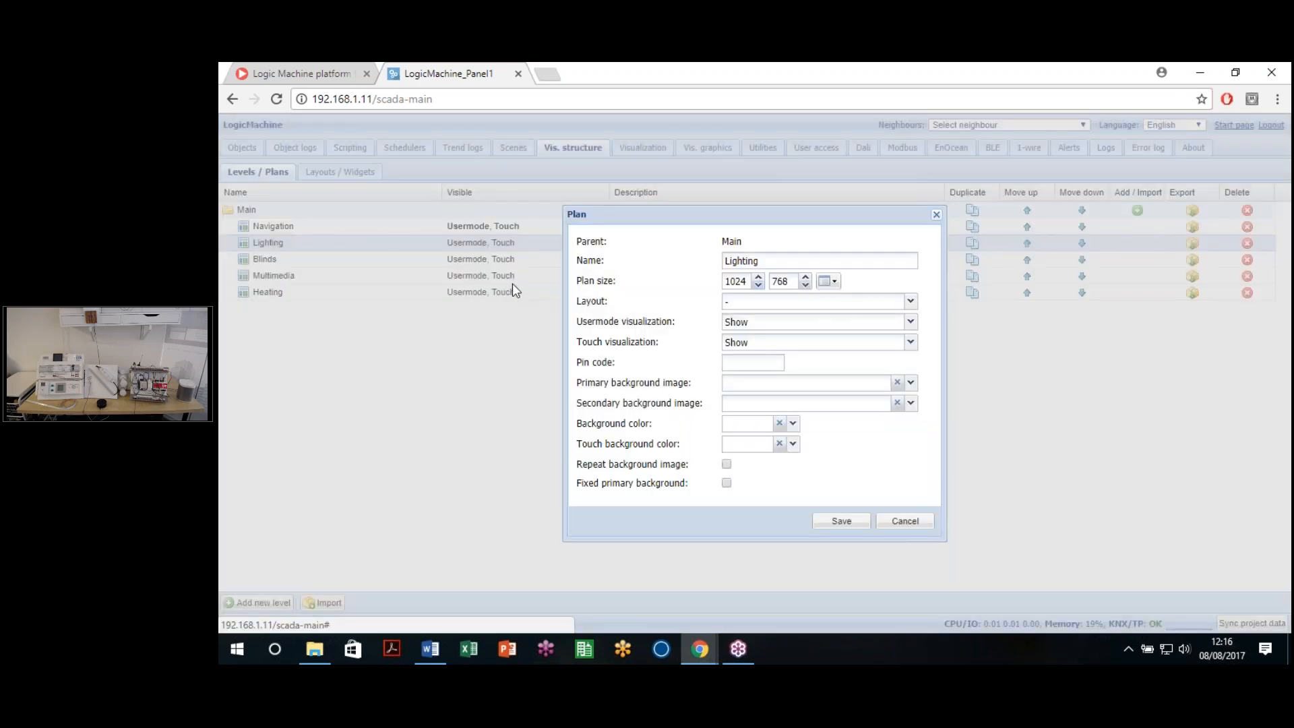
click(905, 521)
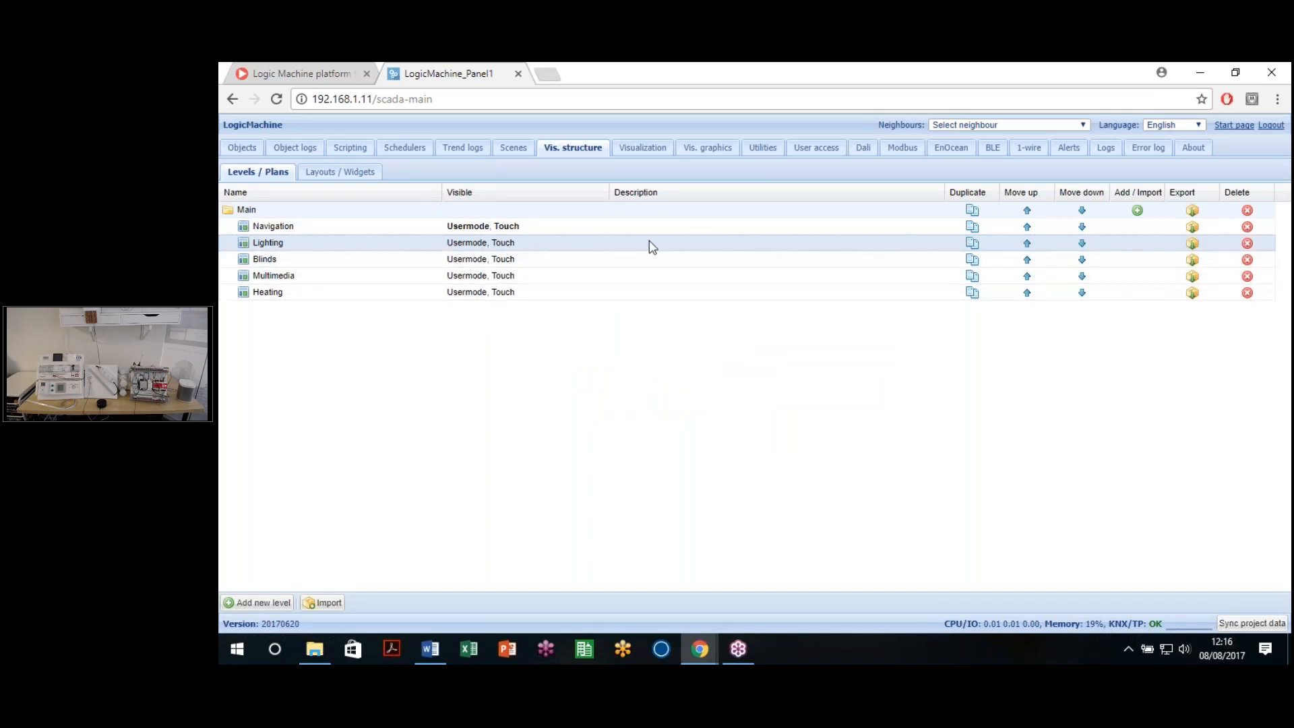
double_click(567, 244)
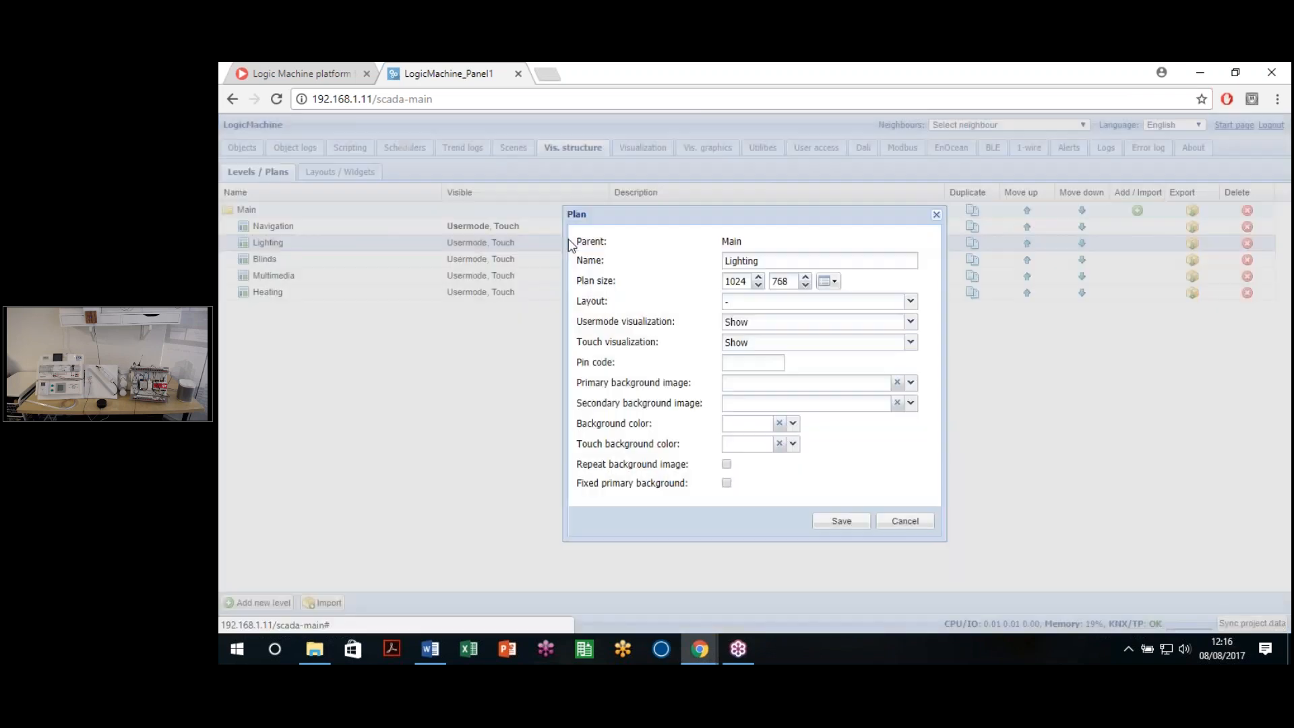
click(910, 301)
click(785, 335)
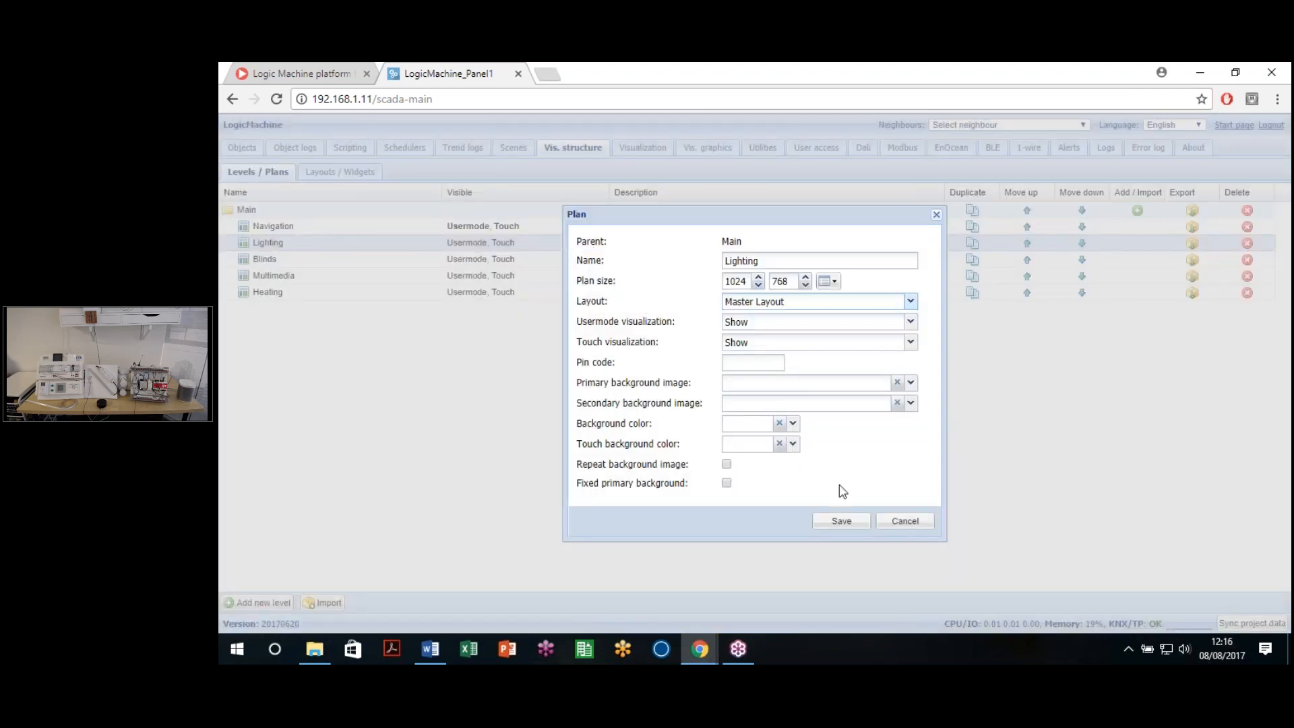
click(844, 521)
Step: Set the Blinds, Multimedia and Heating plans' layout to Master Layout, saving each
double_click(500, 263)
click(910, 301)
click(785, 336)
click(823, 520)
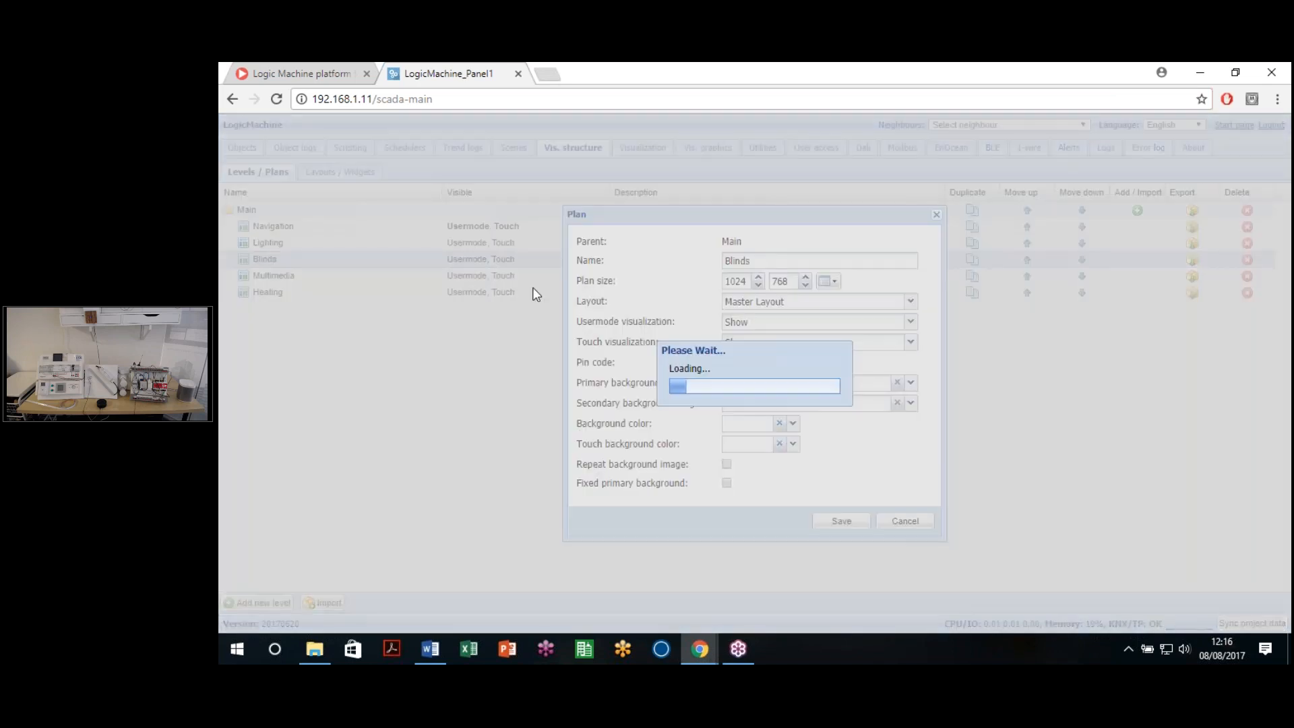
double_click(512, 276)
click(910, 302)
click(799, 337)
click(841, 521)
double_click(438, 292)
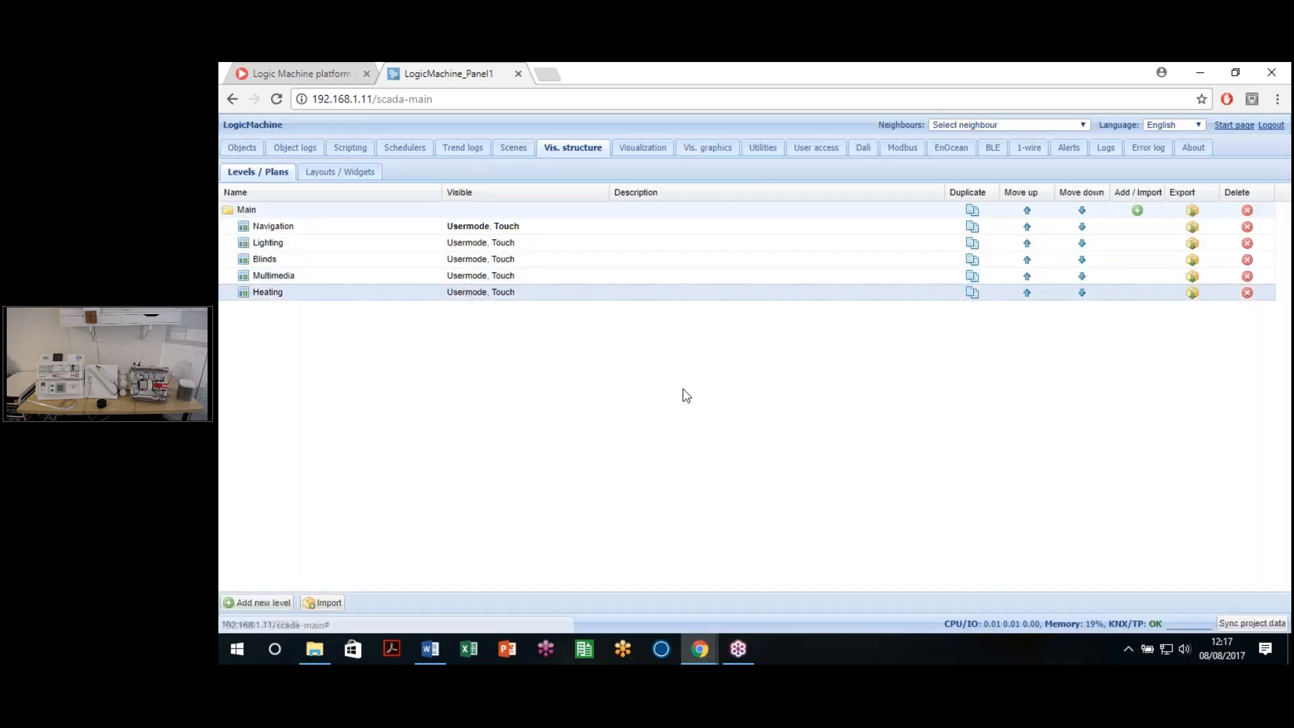
click(910, 301)
click(782, 336)
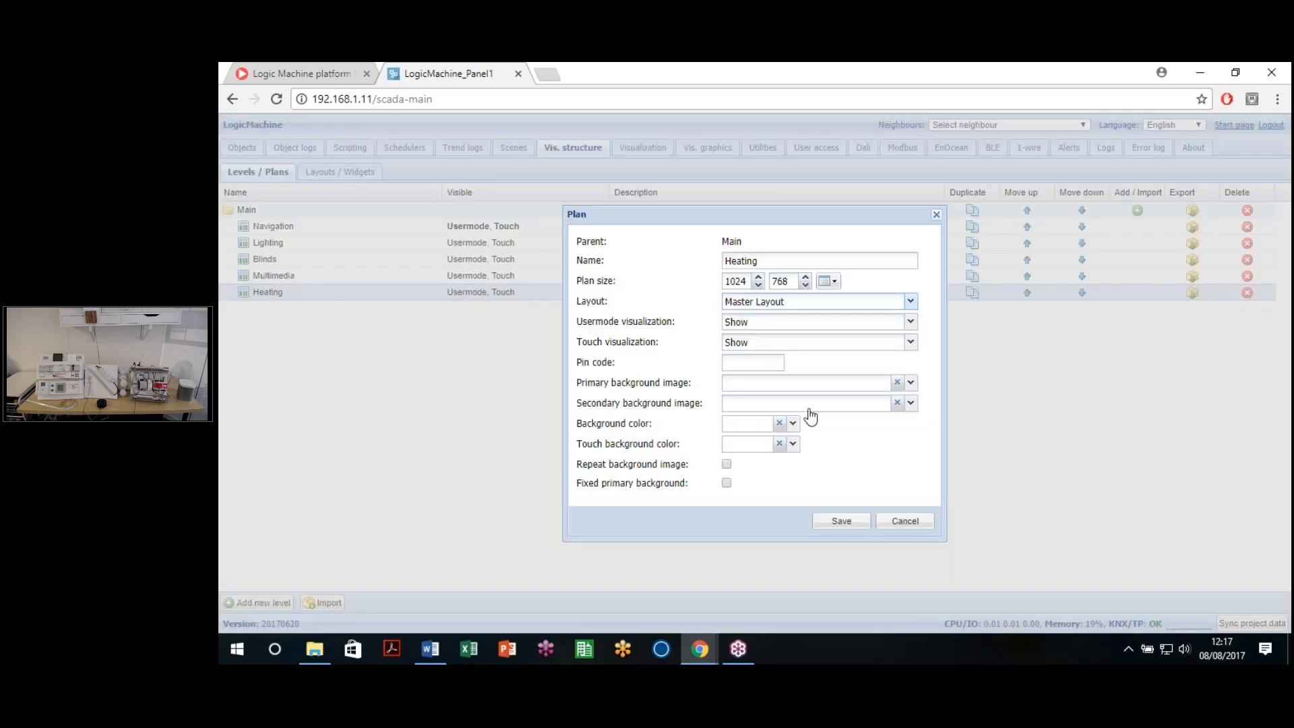
click(842, 521)
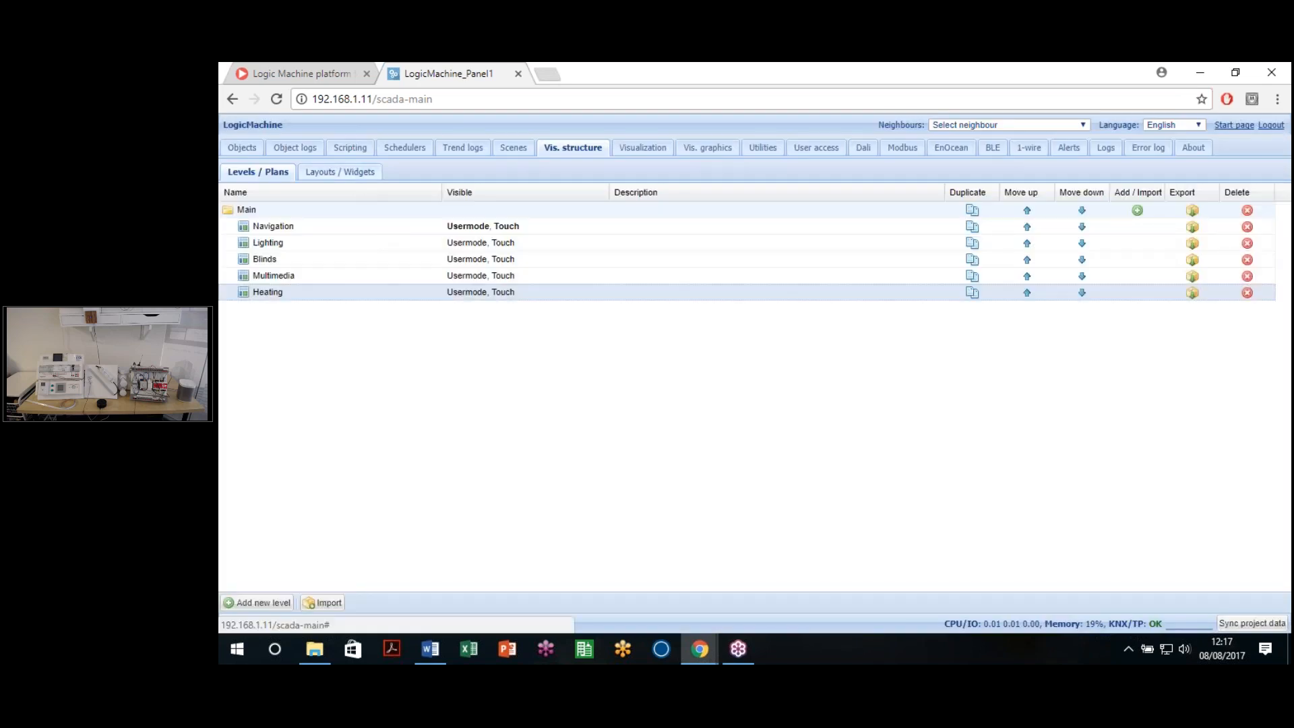
Step: Recheck the layouts and widgets list, then go to the Vis. graphics section
click(337, 171)
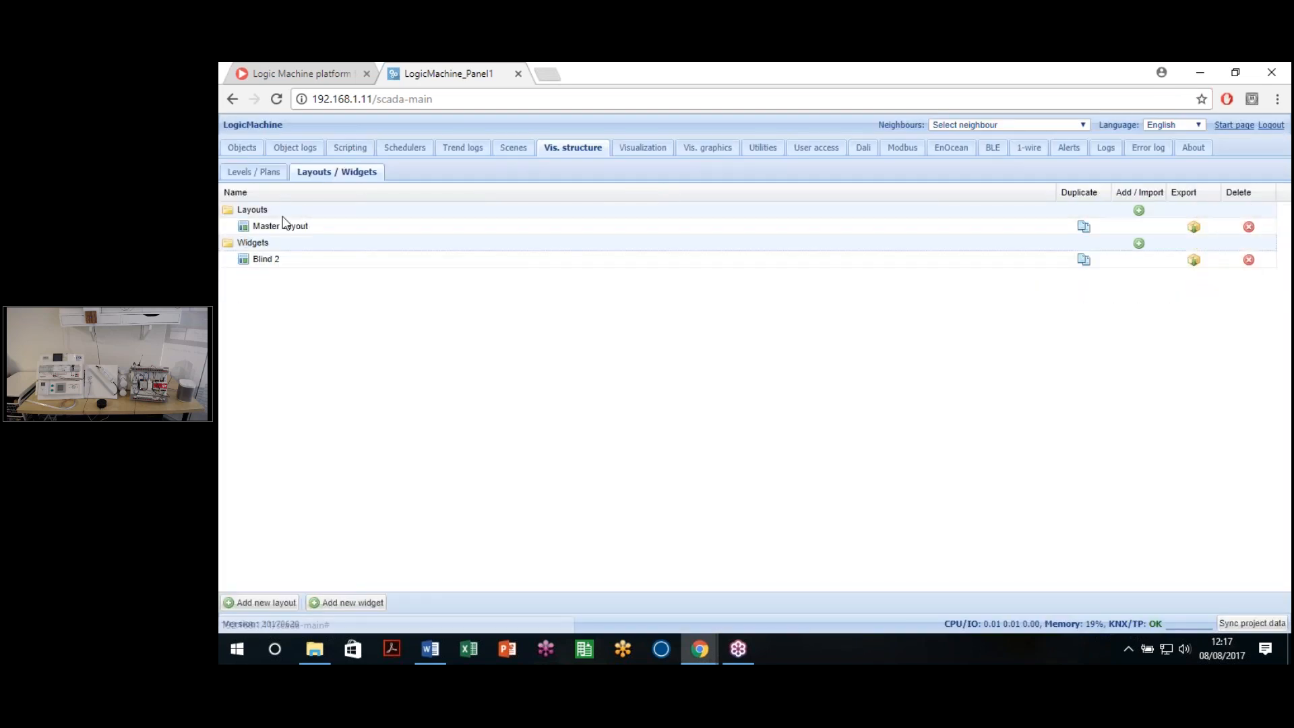
click(250, 177)
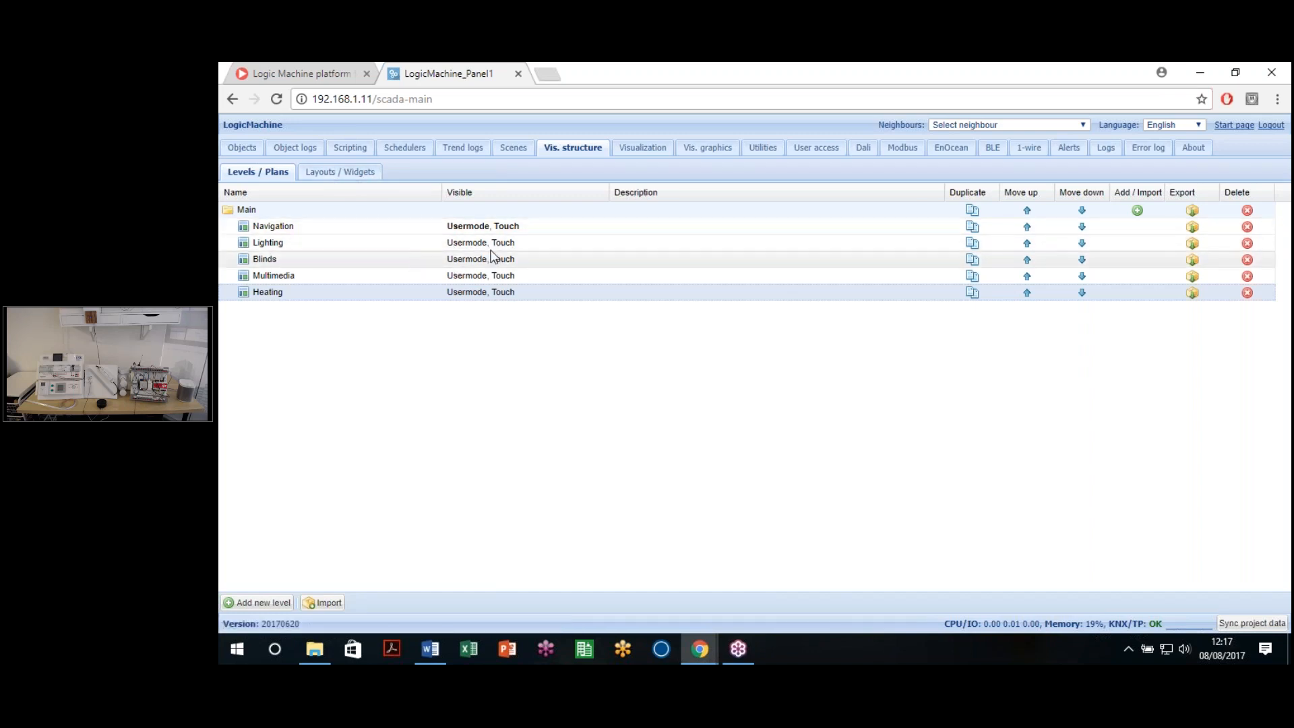
click(358, 176)
click(269, 177)
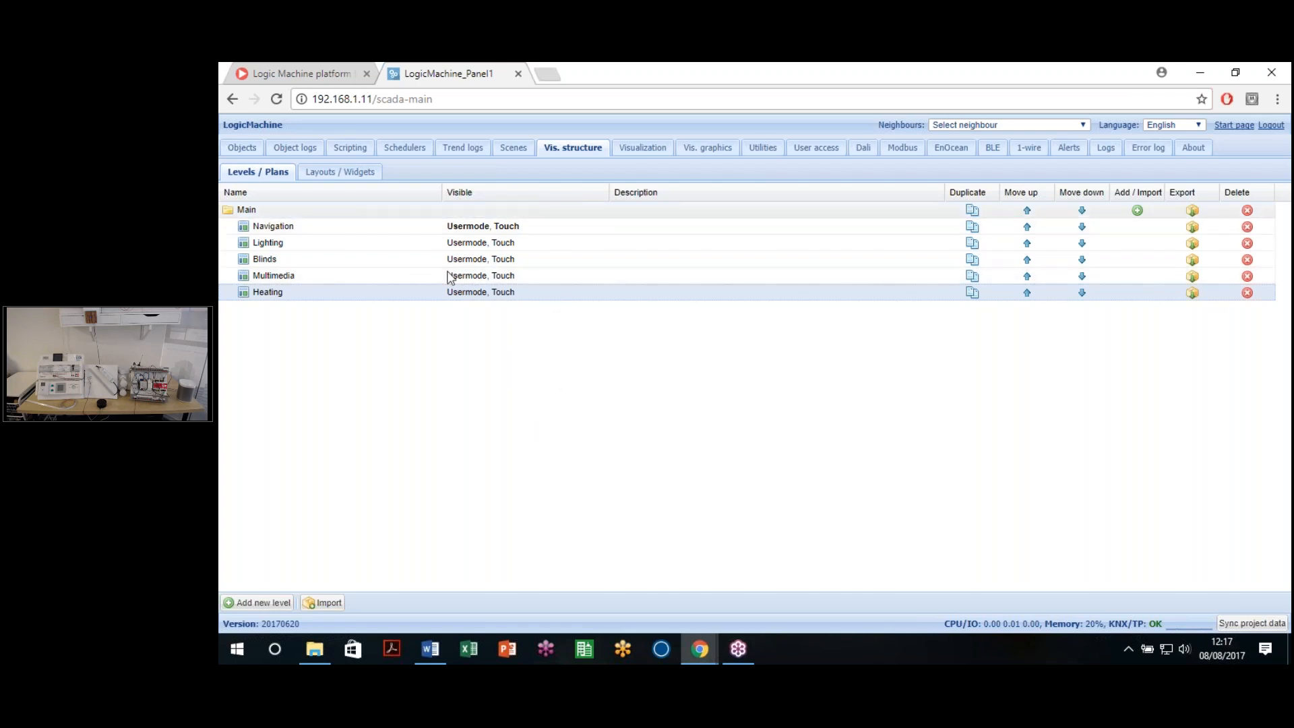
click(712, 151)
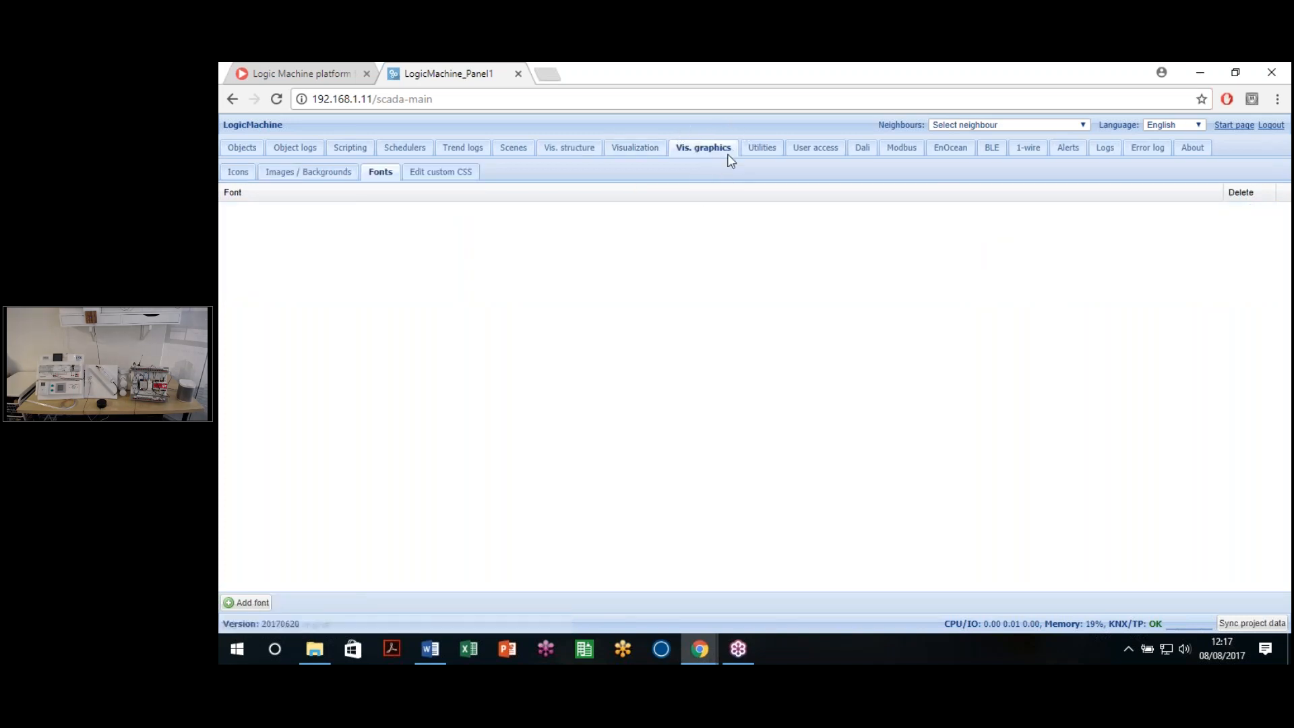
Step: Browse the Icons gallery and open arrow-left.svg in a new browser tab
click(236, 175)
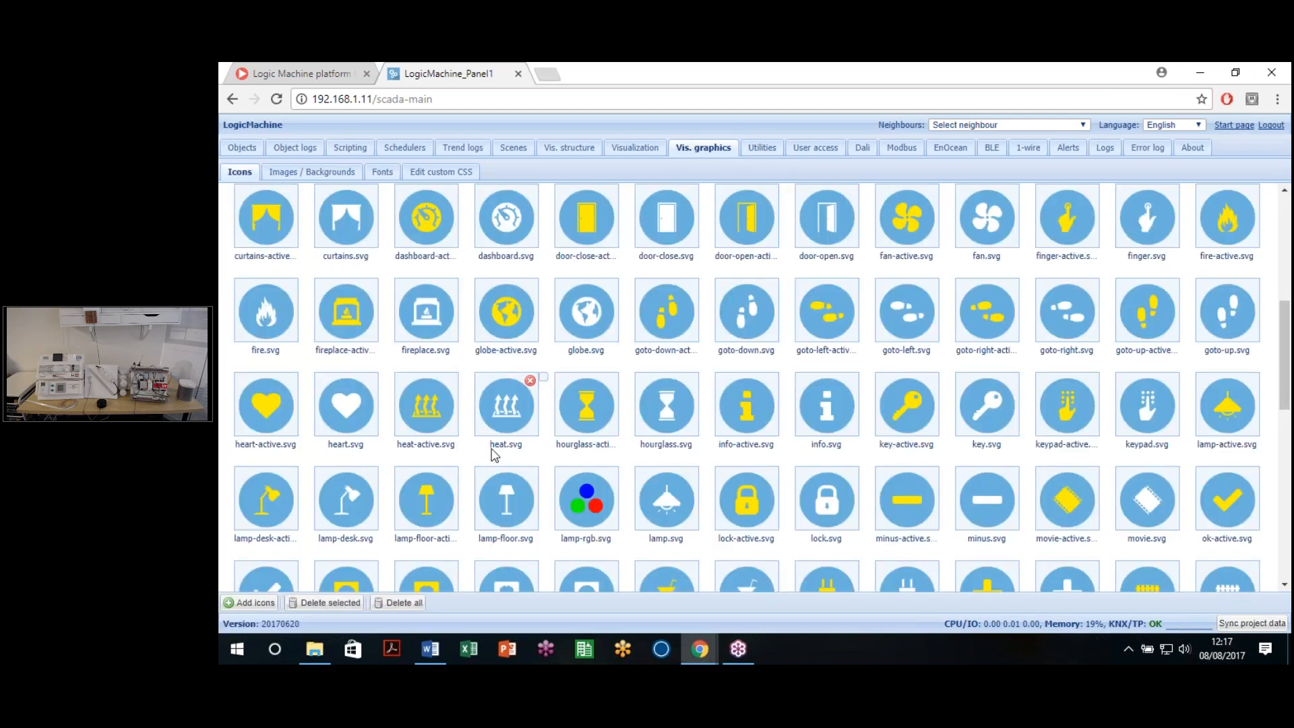
scroll(502, 418, up, 10)
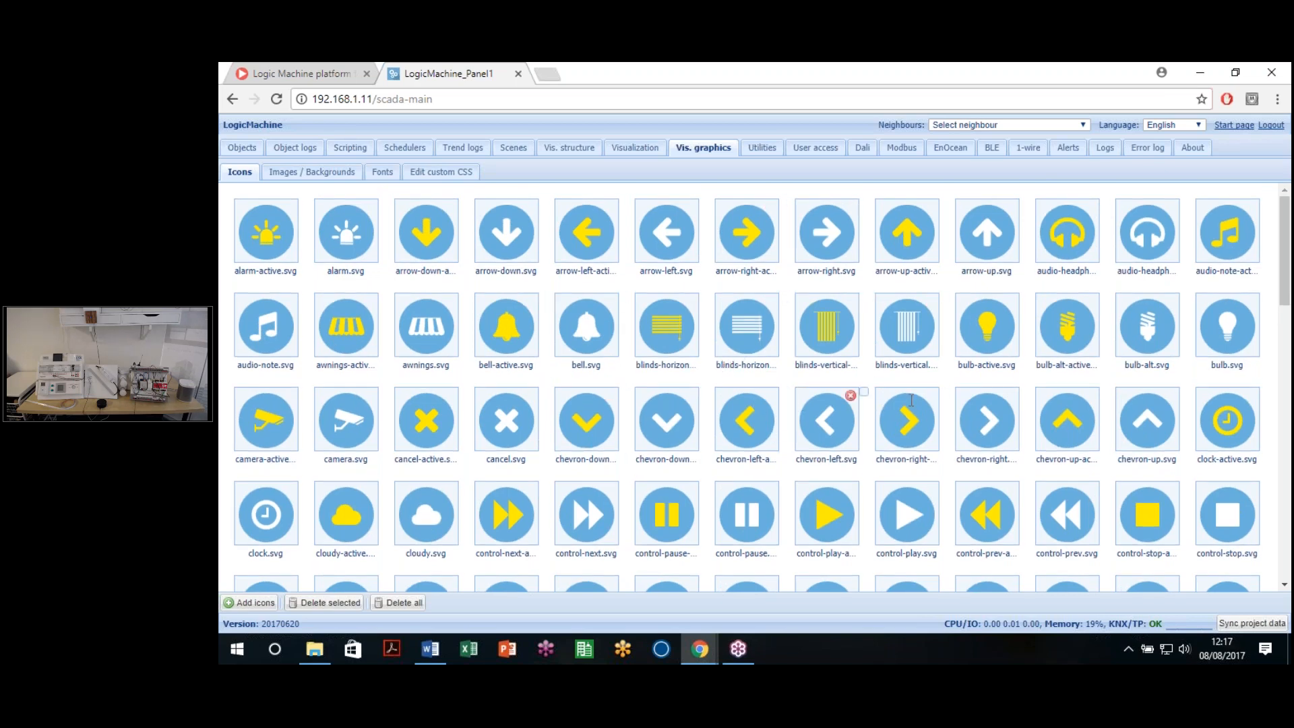
scroll(945, 389, down, 20)
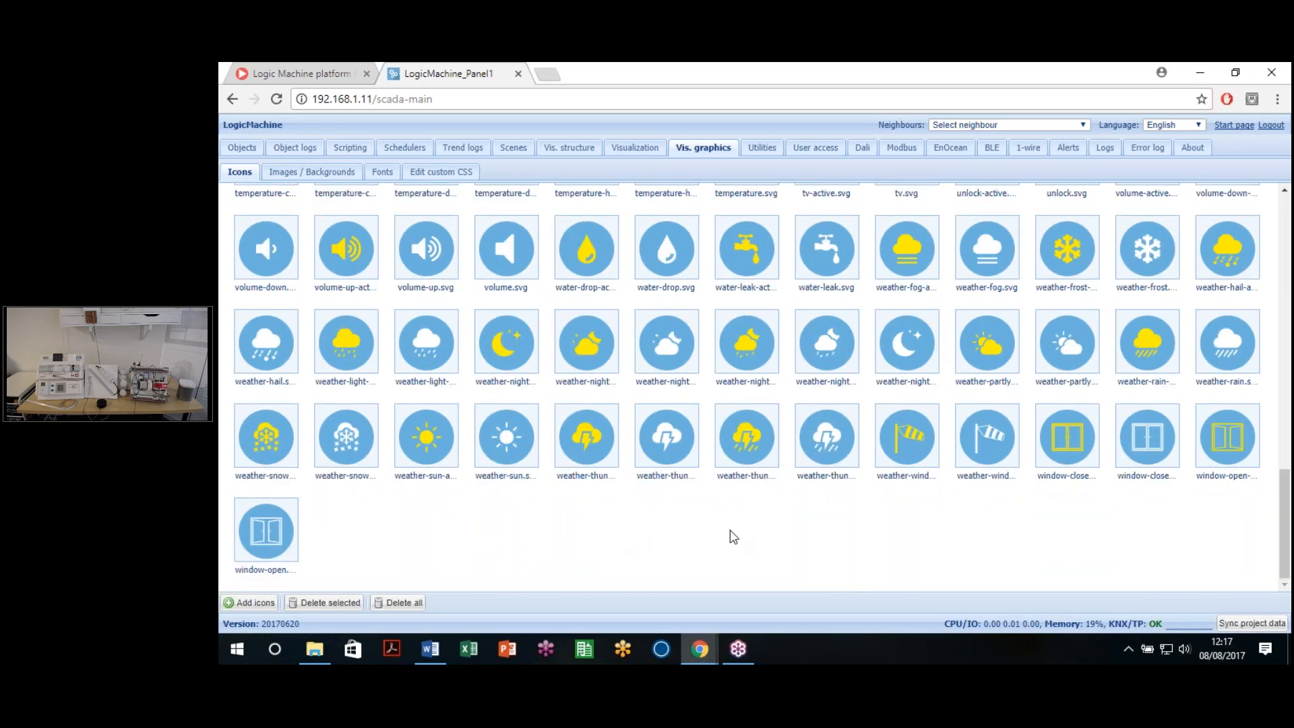
scroll(733, 537, up, 1)
scroll(733, 537, up, 20)
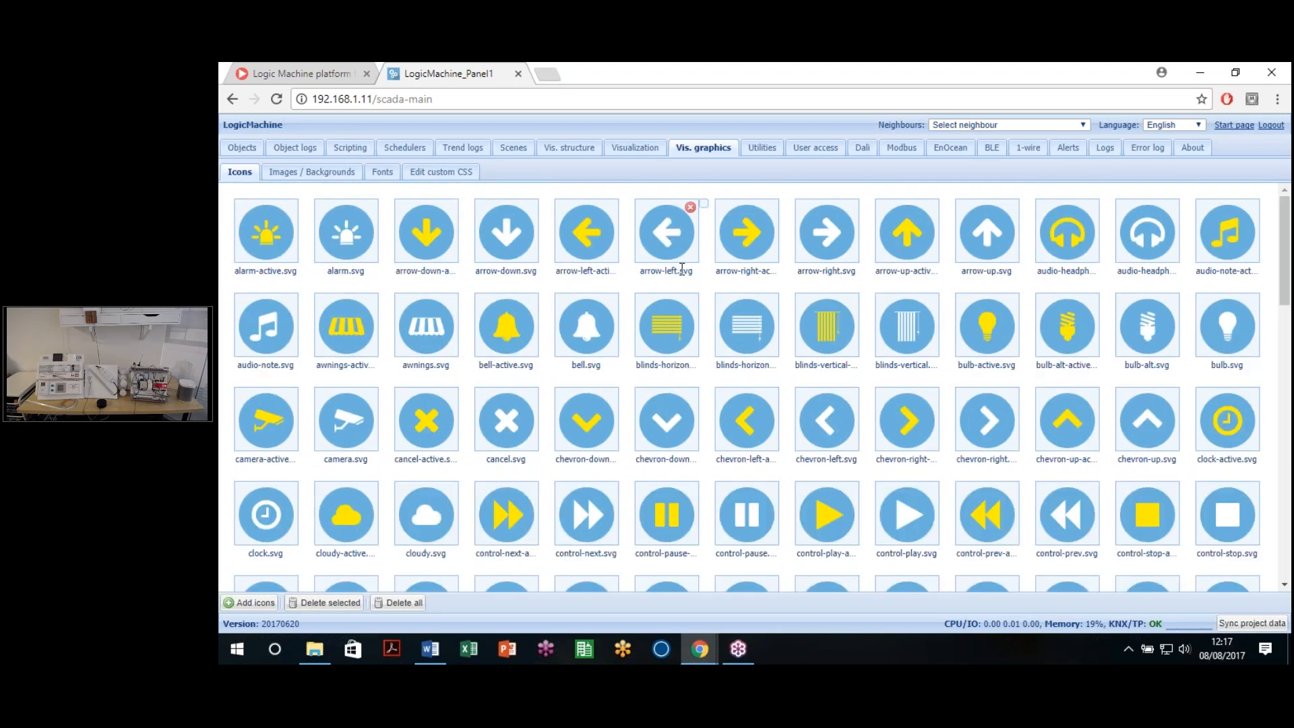
click(689, 270)
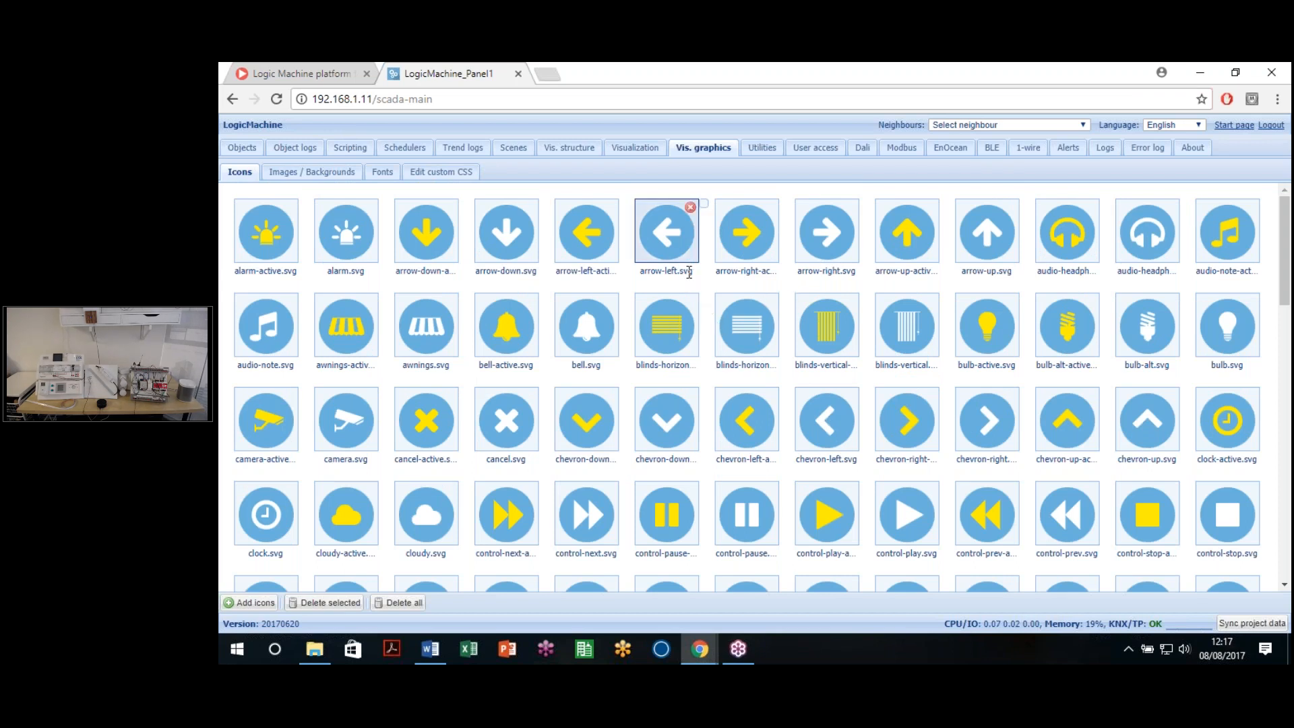
click(684, 272)
right_click(675, 255)
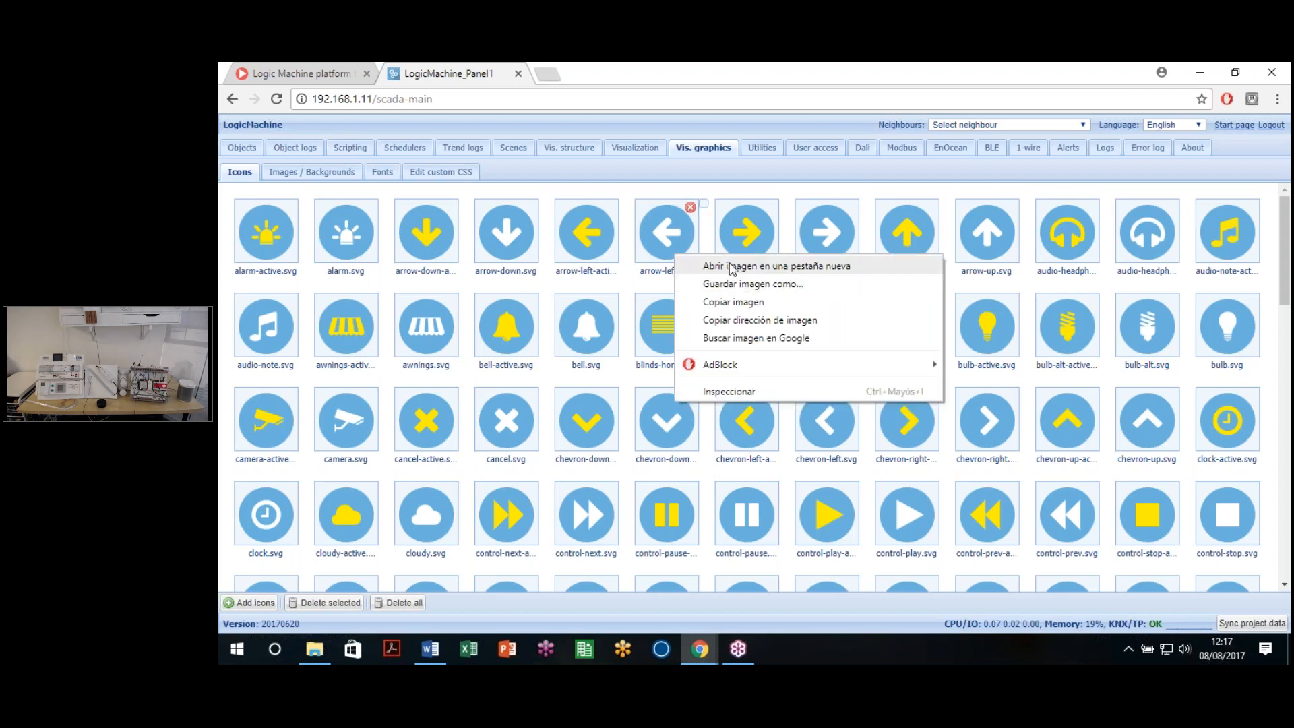
click(732, 267)
Step: Close the standalone arrow-left.svg tab and return to the LogicMachine icon gallery
key(ctrl+Tab)
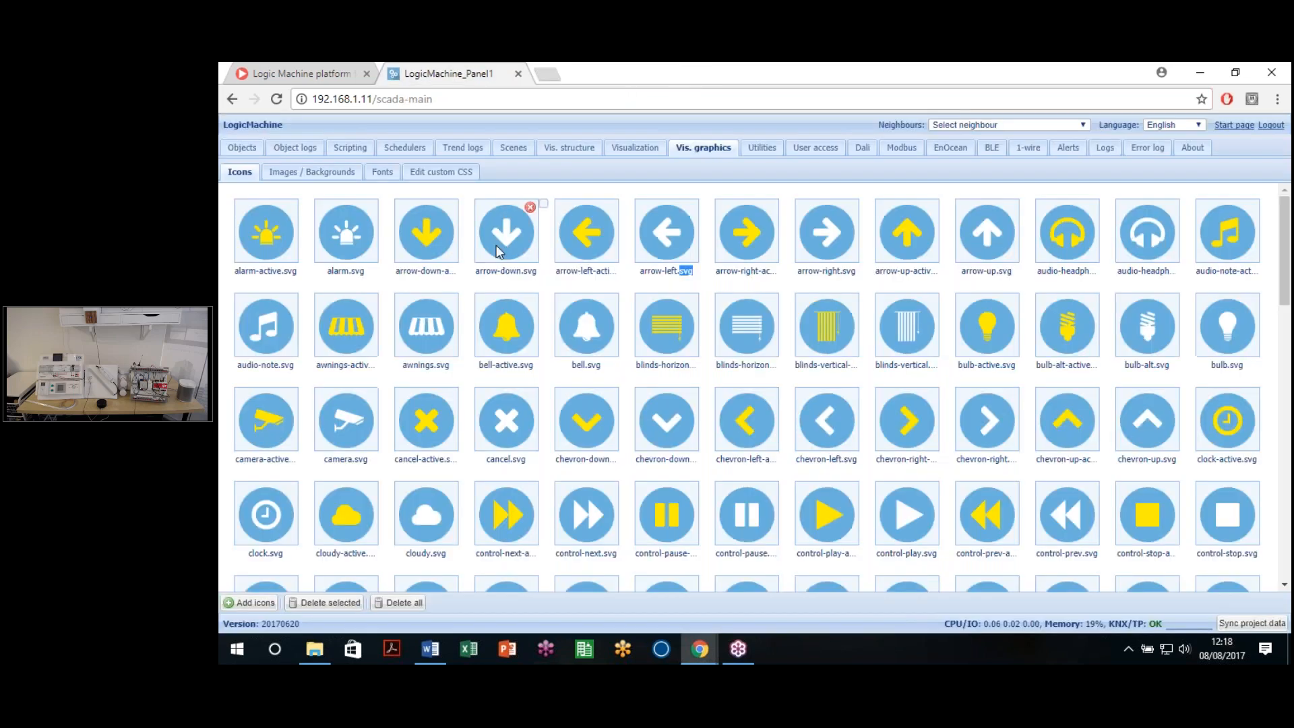
key(ctrl+w)
click(699, 278)
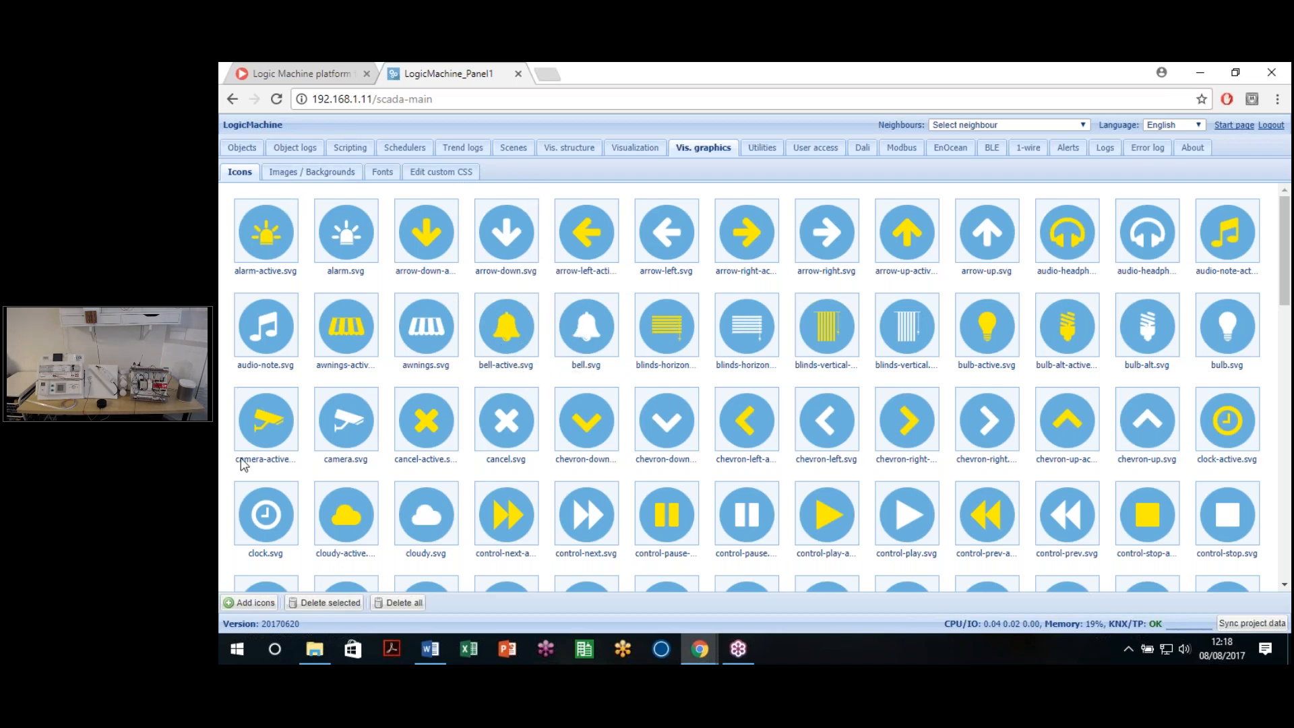
click(253, 604)
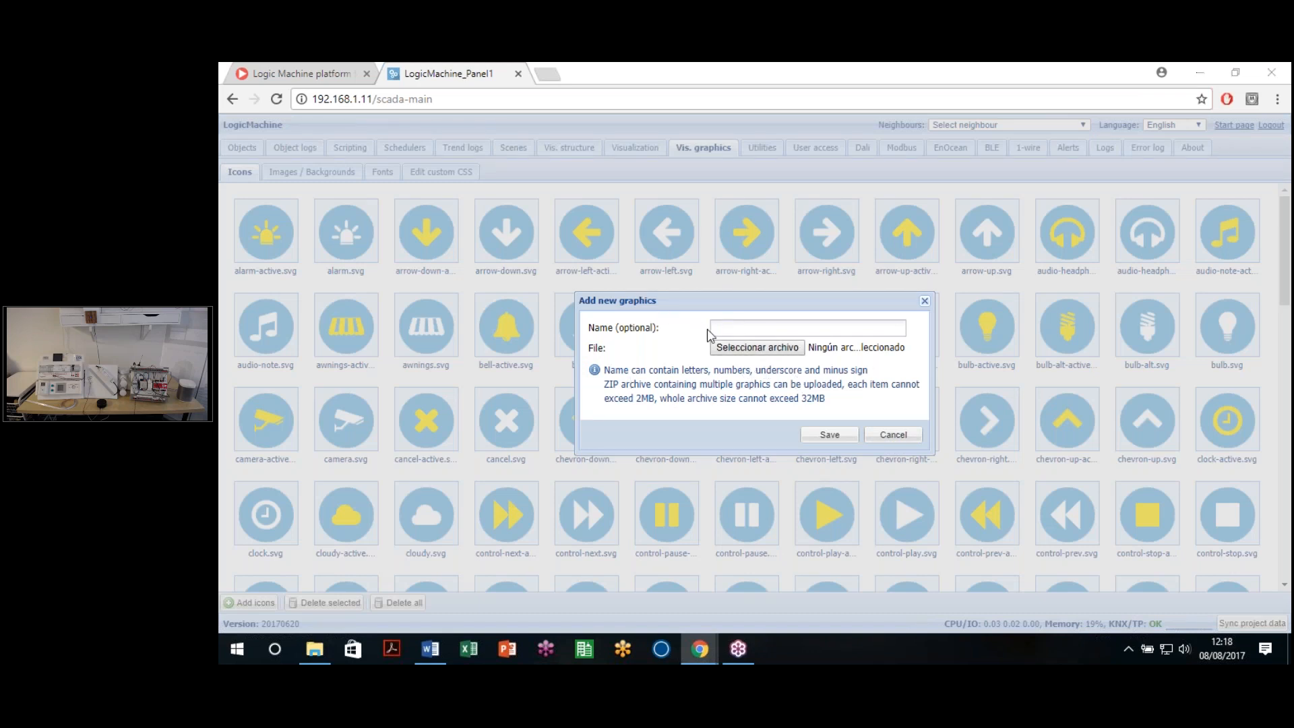
click(745, 349)
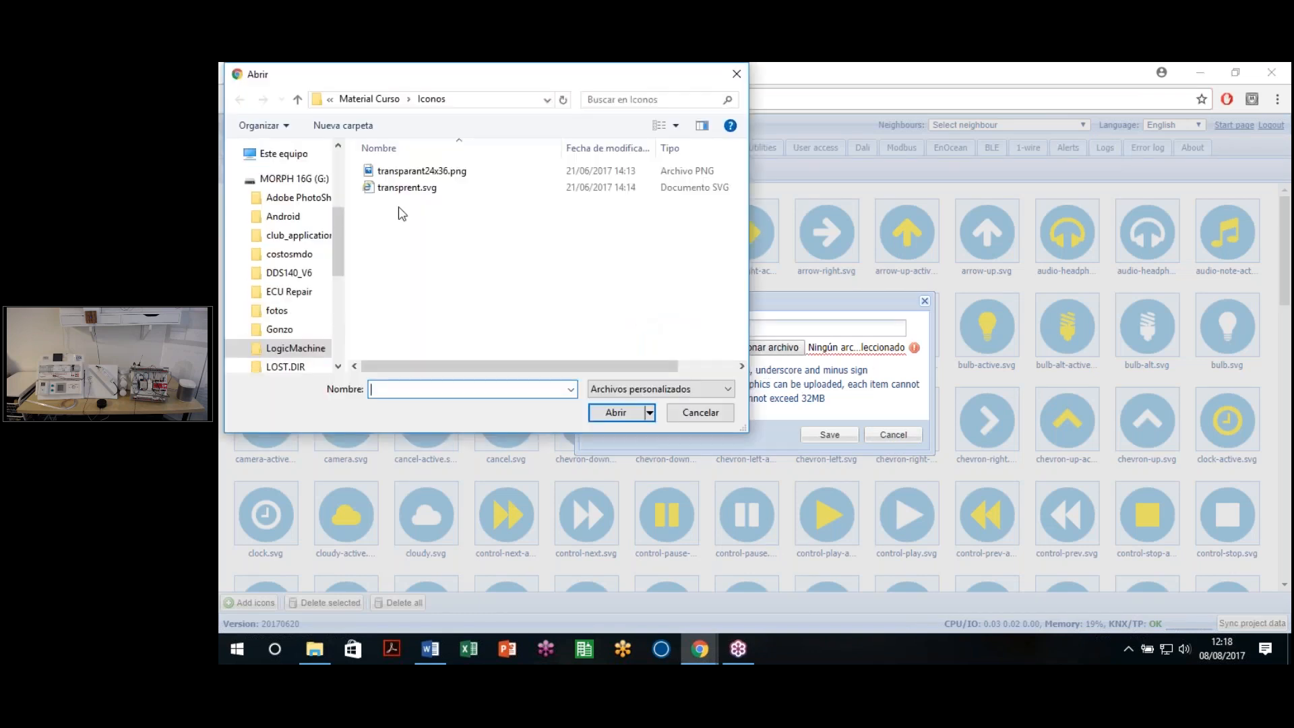
click(445, 173)
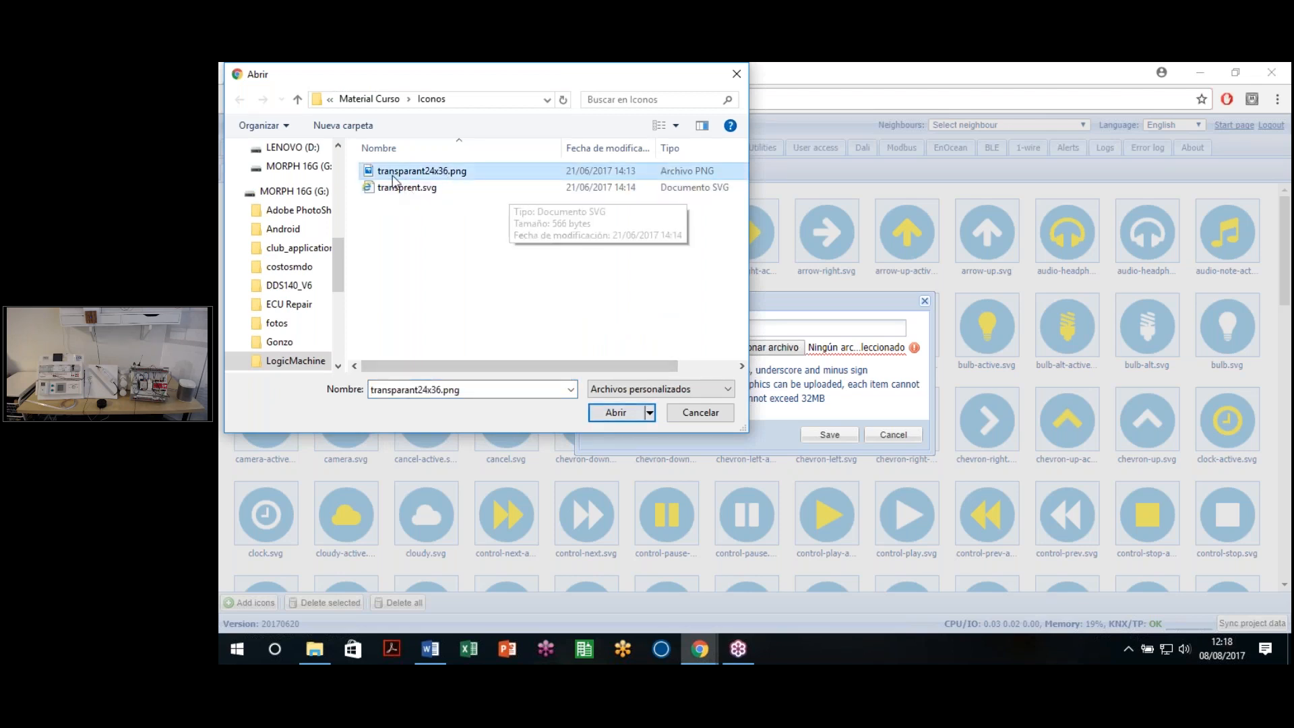
click(611, 414)
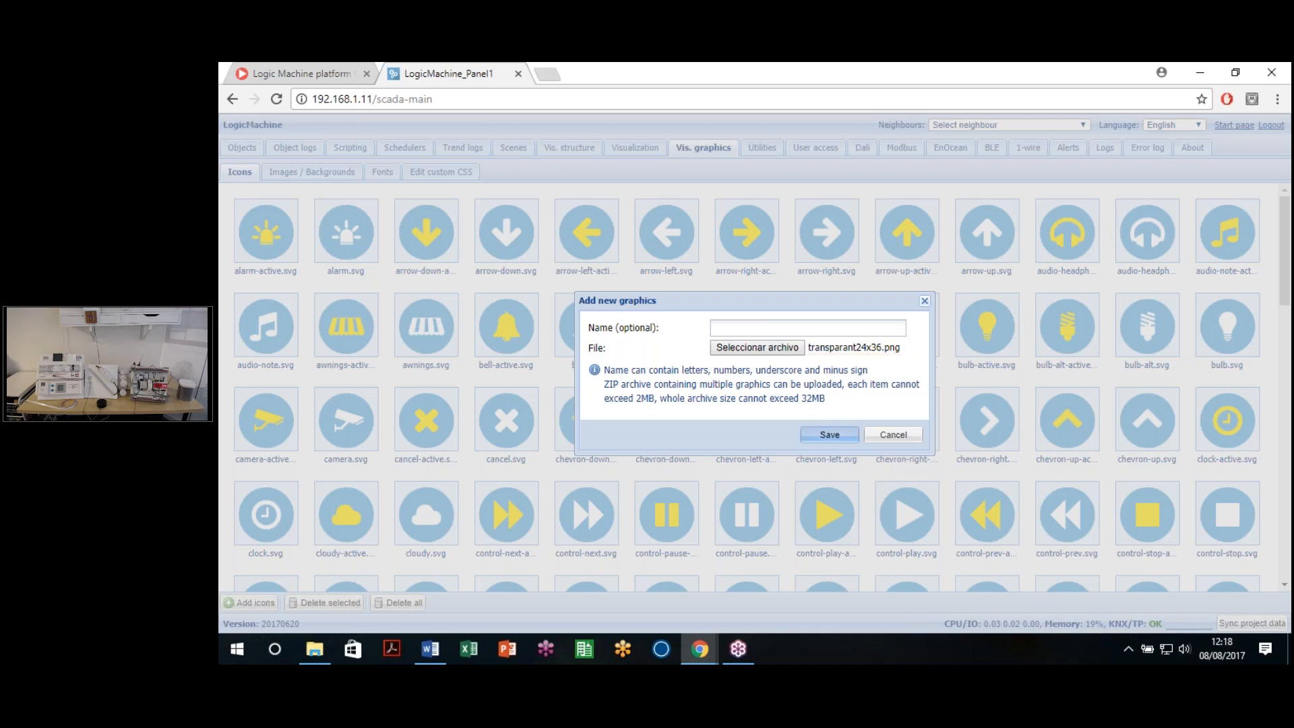
click(829, 435)
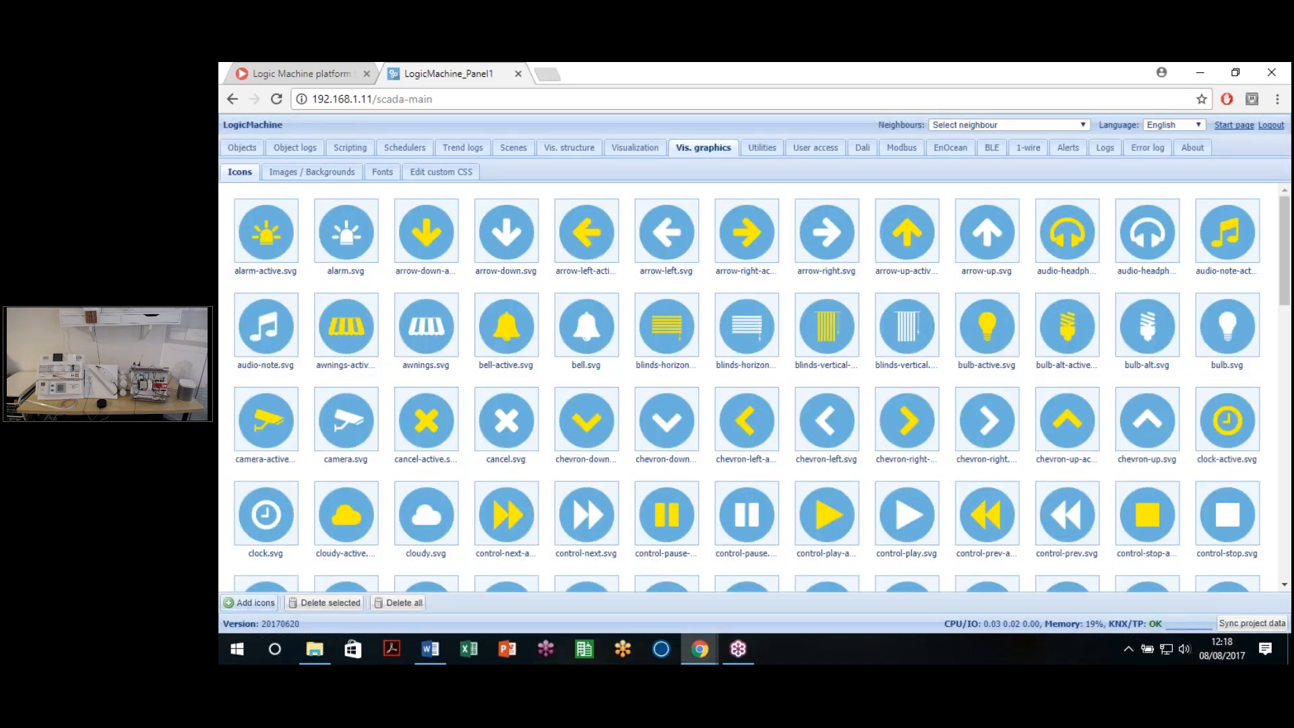
Step: Upload raw_svg_black.zip as new icons, using the 'Todos los archivos' file filter
click(249, 603)
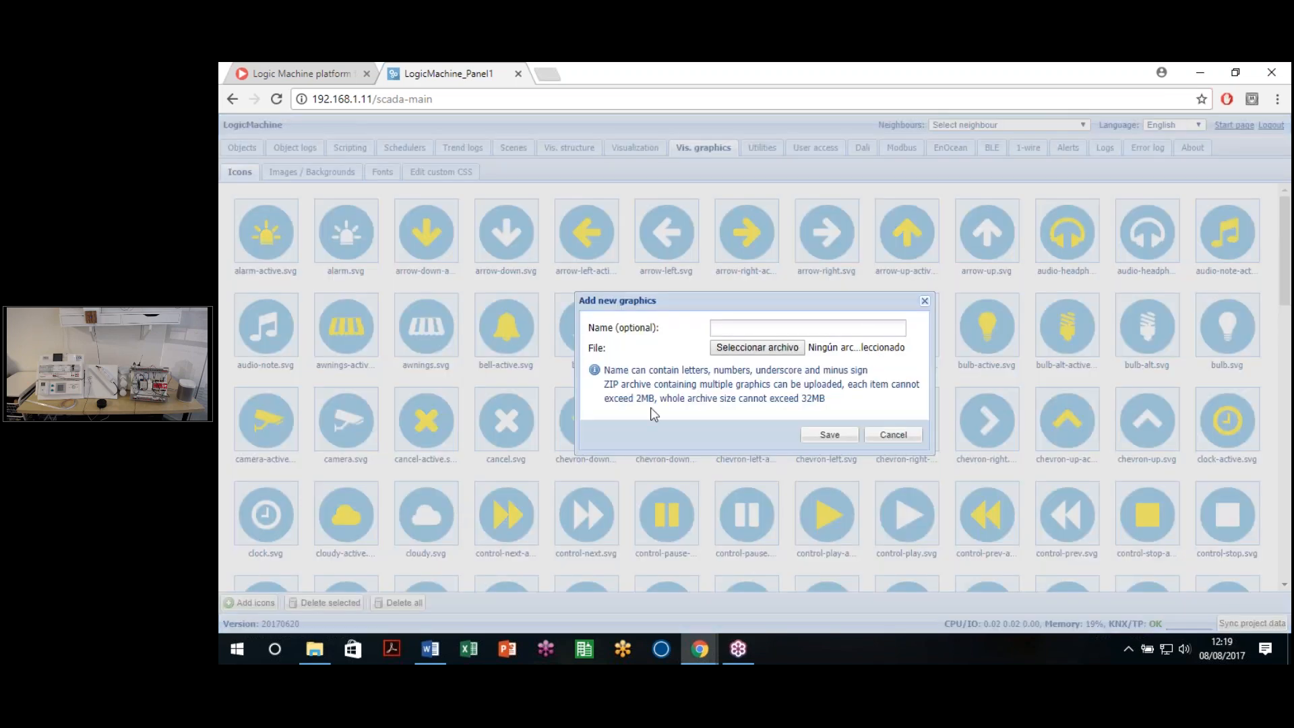
click(758, 349)
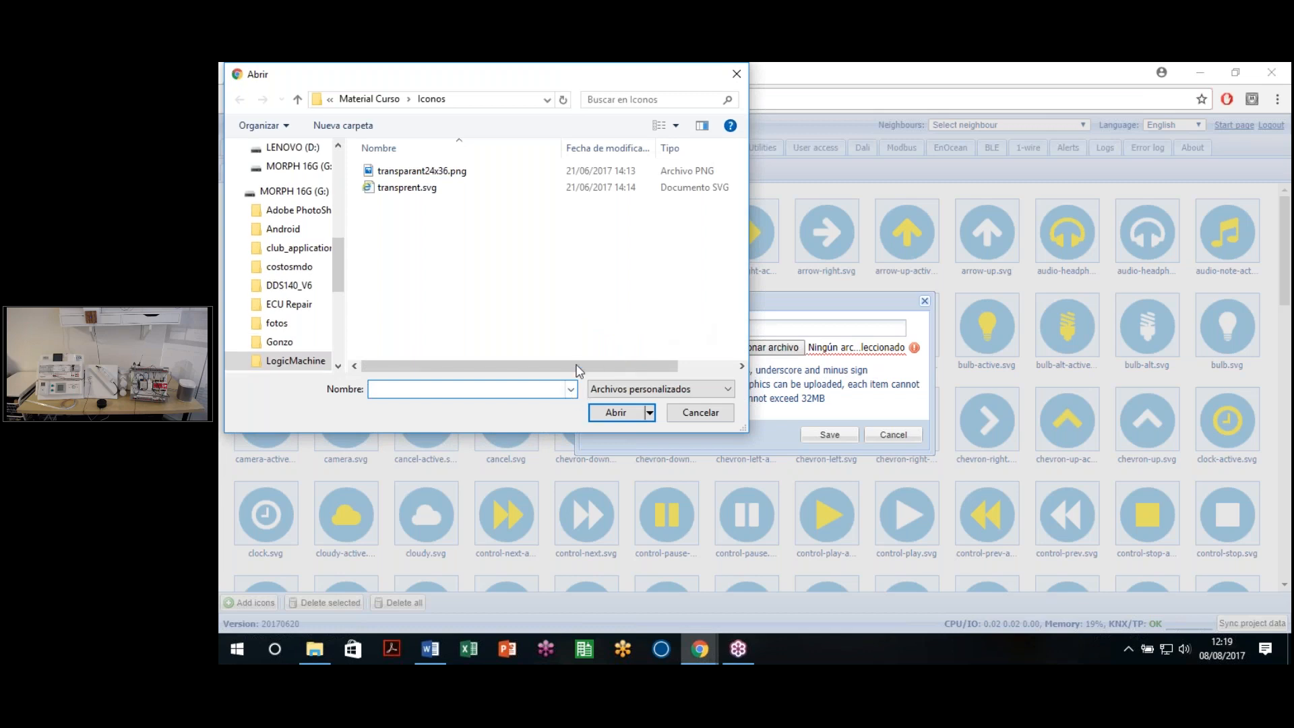
click(641, 389)
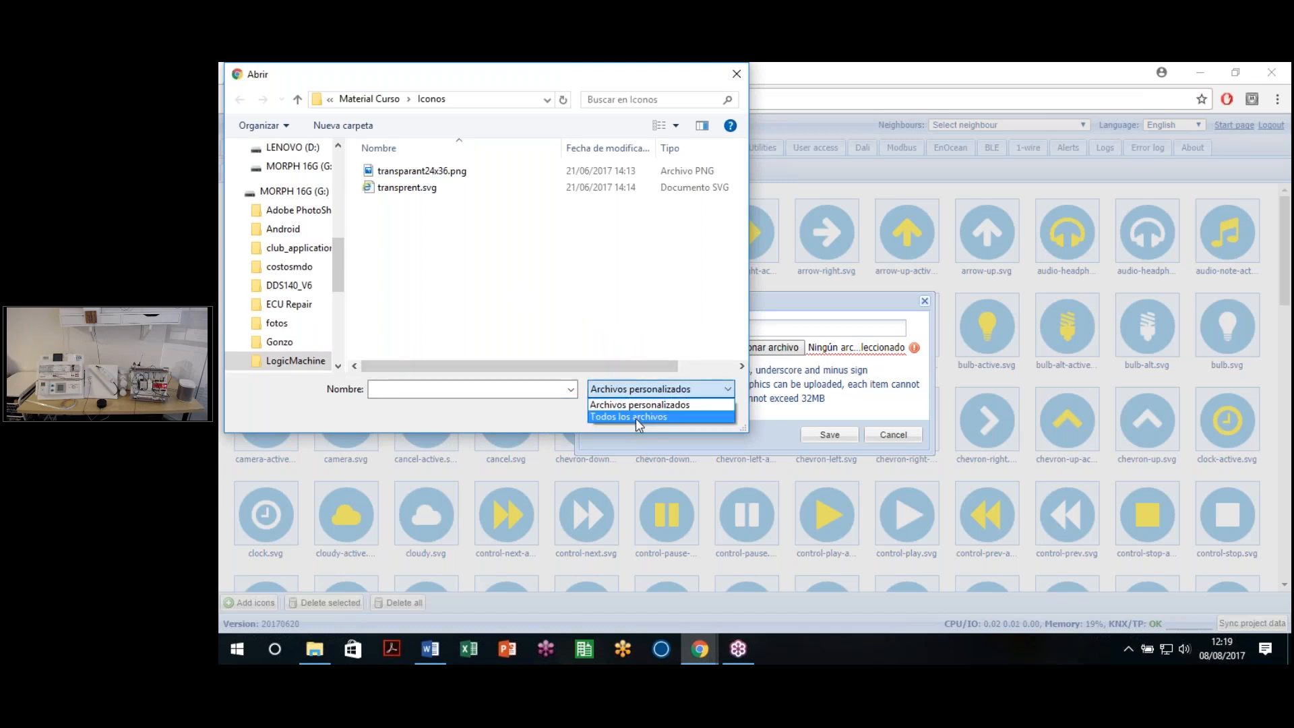
click(636, 417)
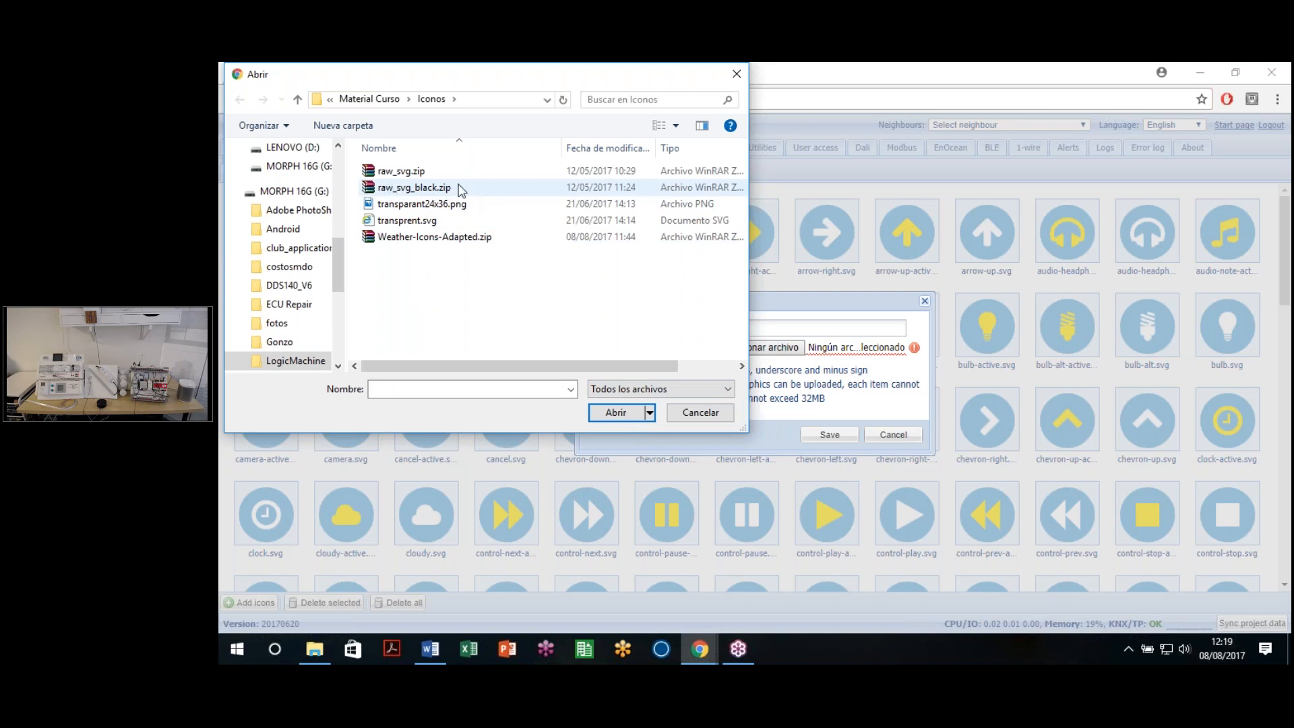
click(401, 190)
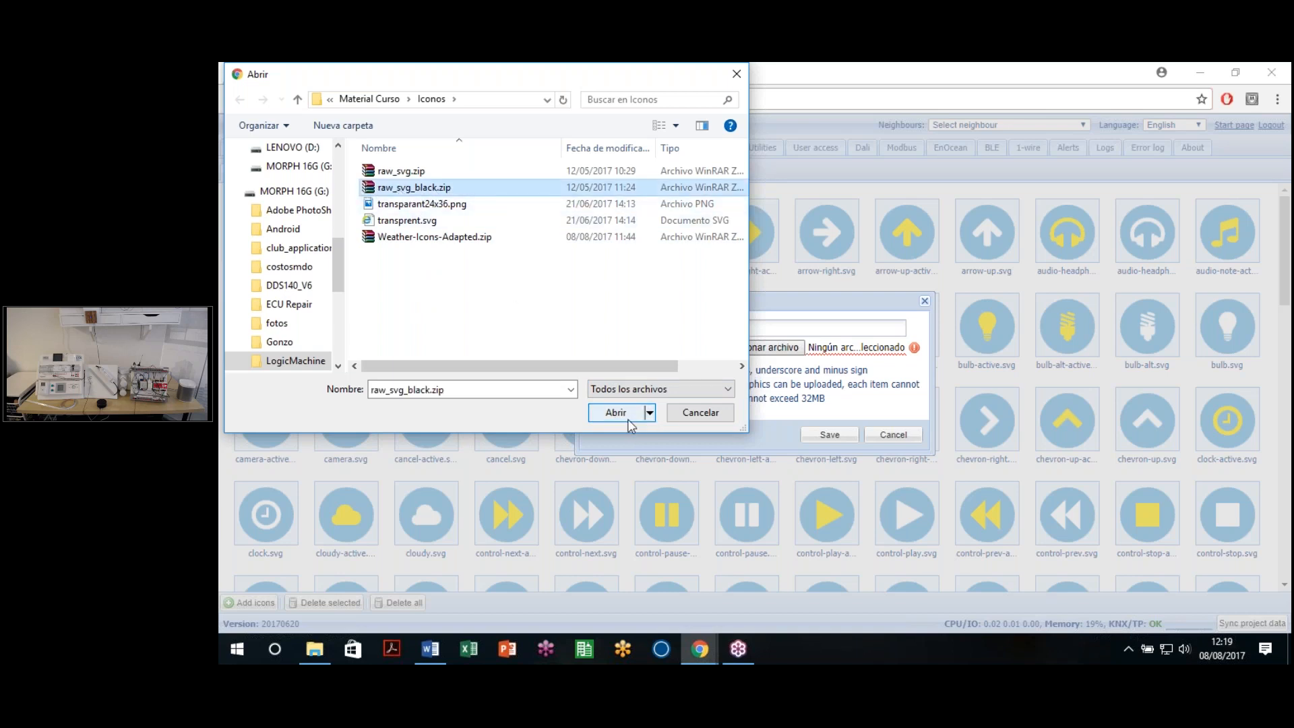
click(615, 412)
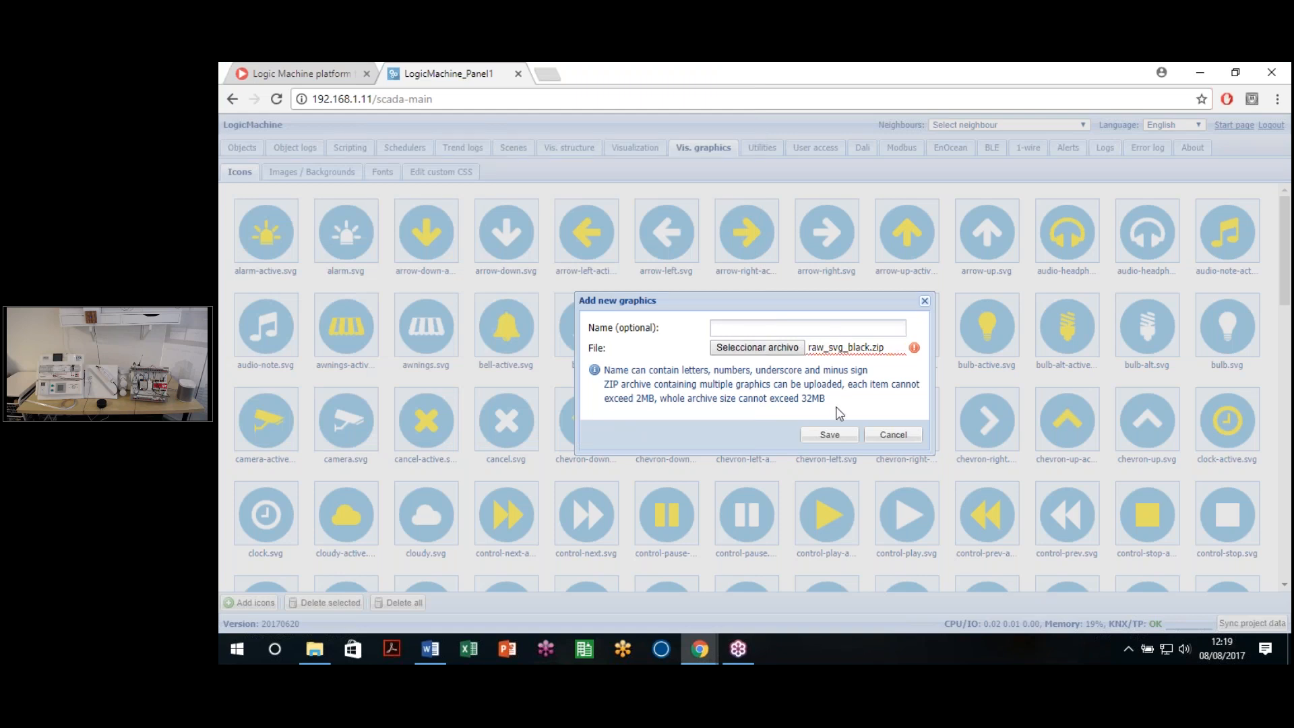
click(830, 435)
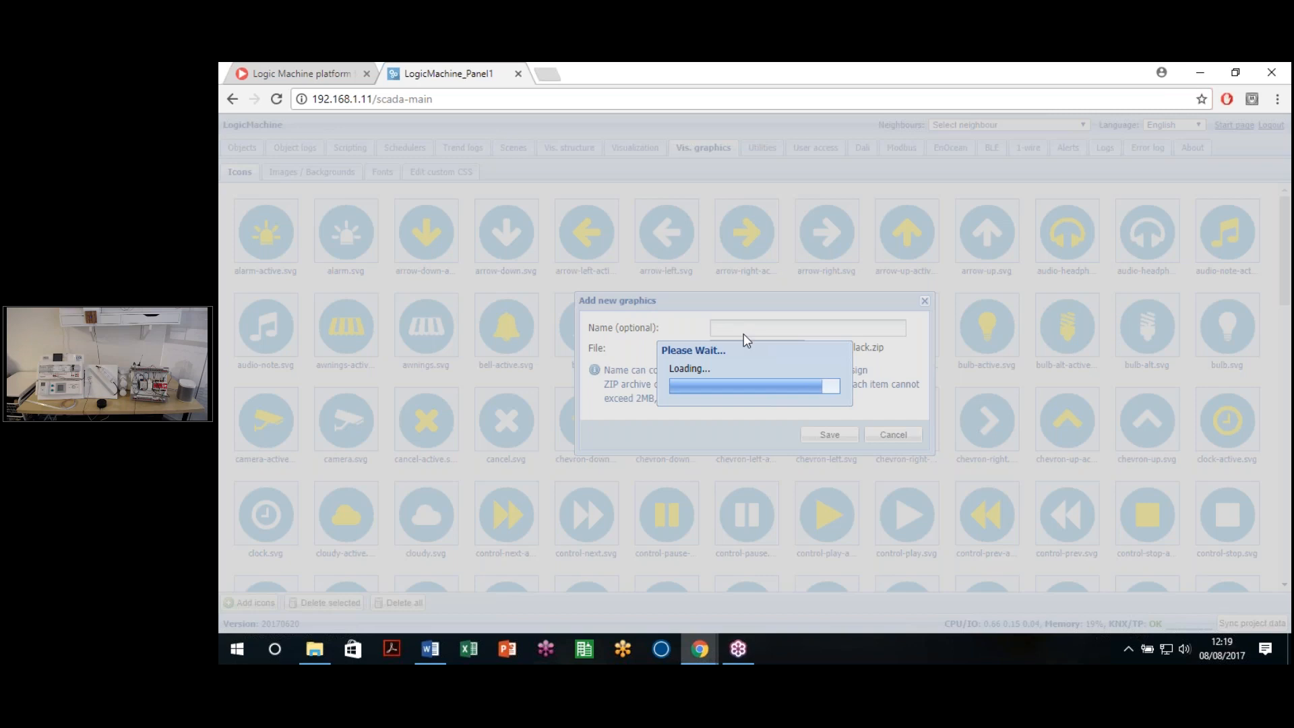
drag(762, 351, 687, 369)
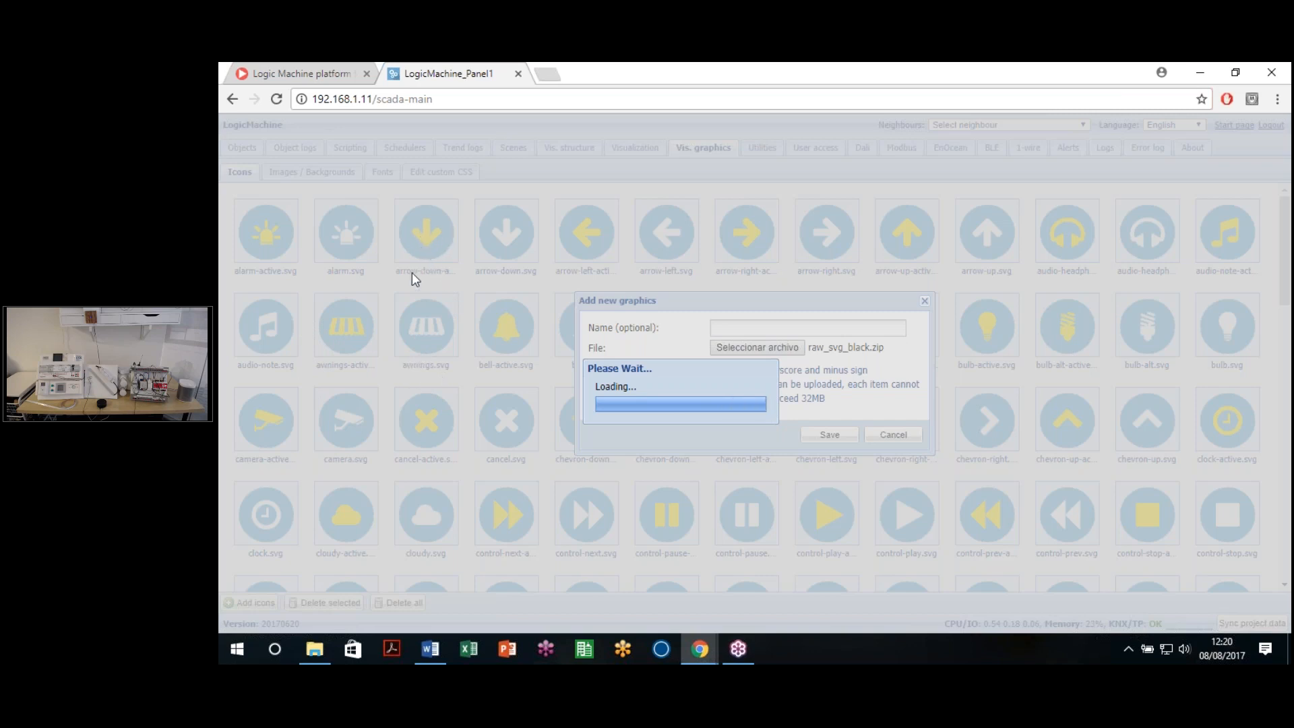
Step: Load openrb.com/icons in a new Chrome tab
click(293, 74)
click(545, 74)
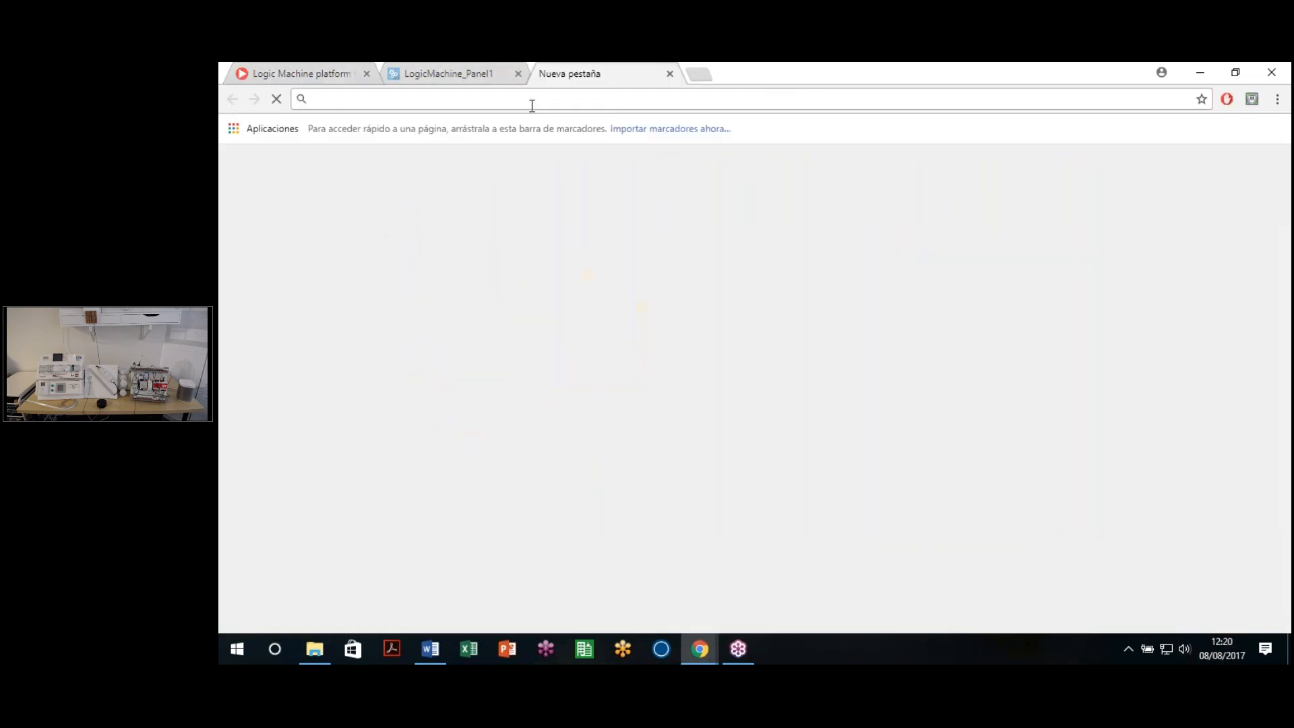
text(openr)
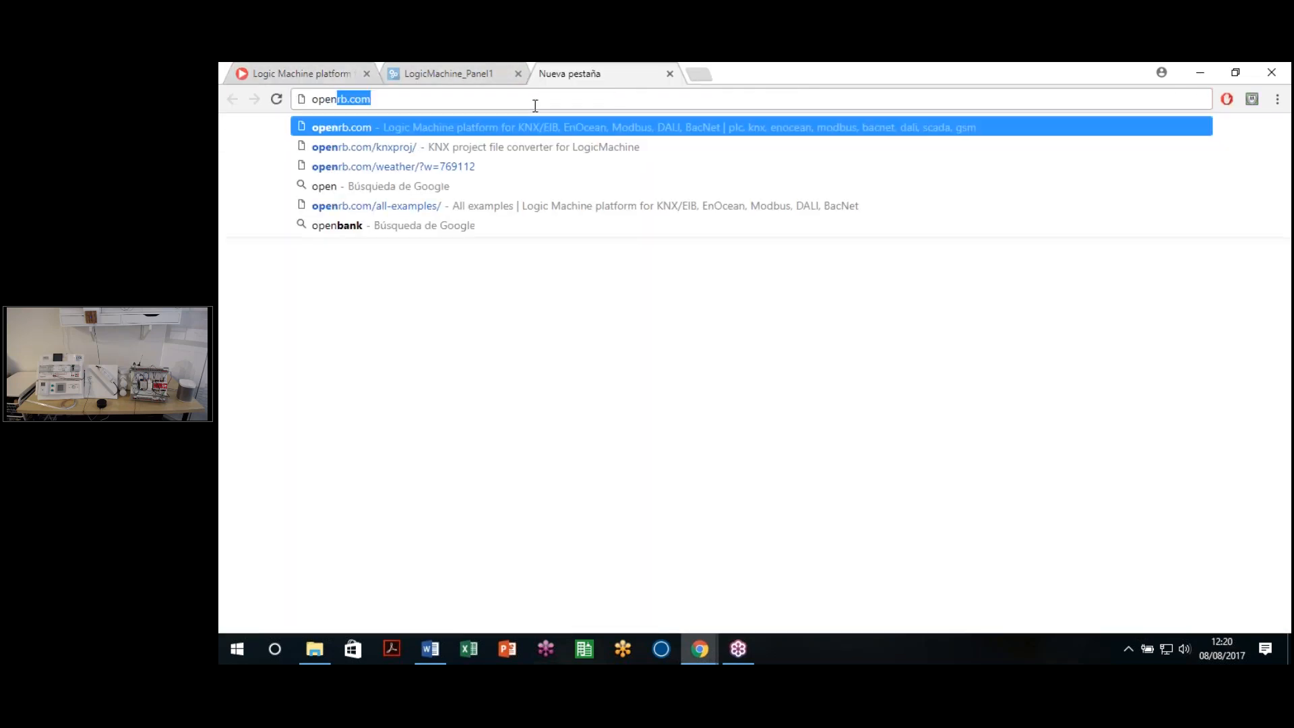
text(b.com)
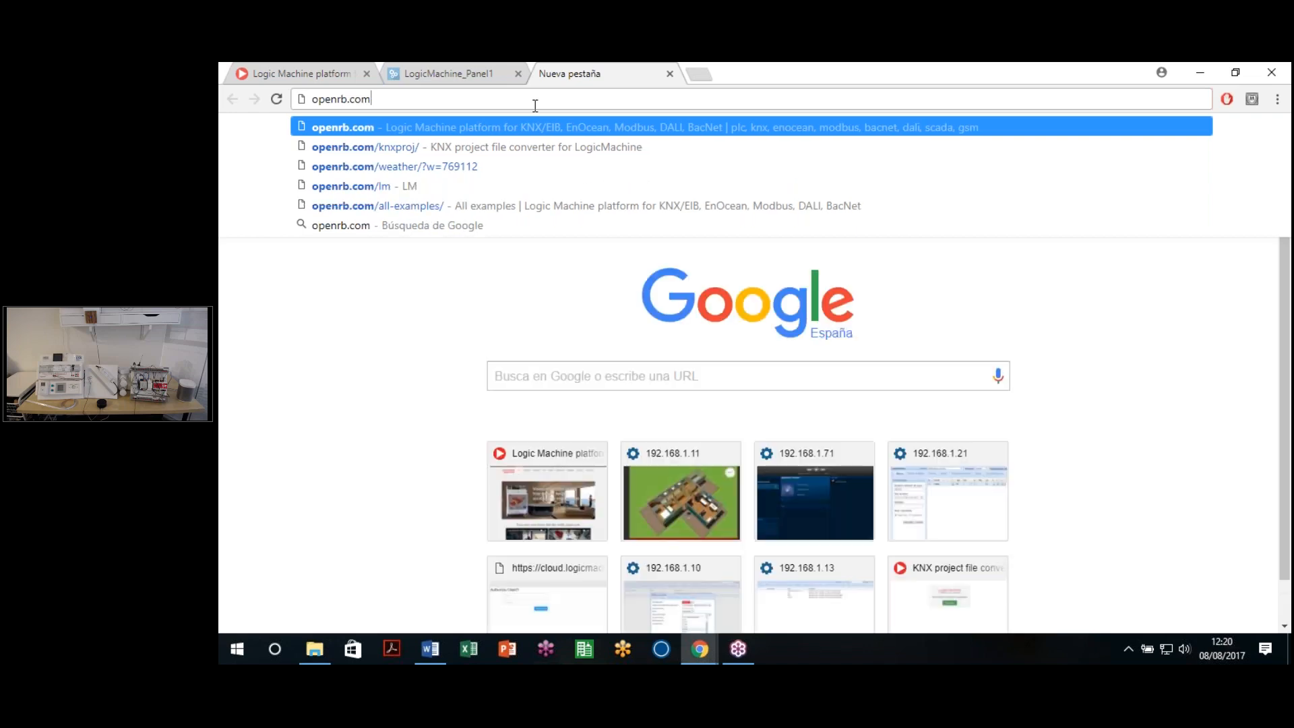
text(/icos)
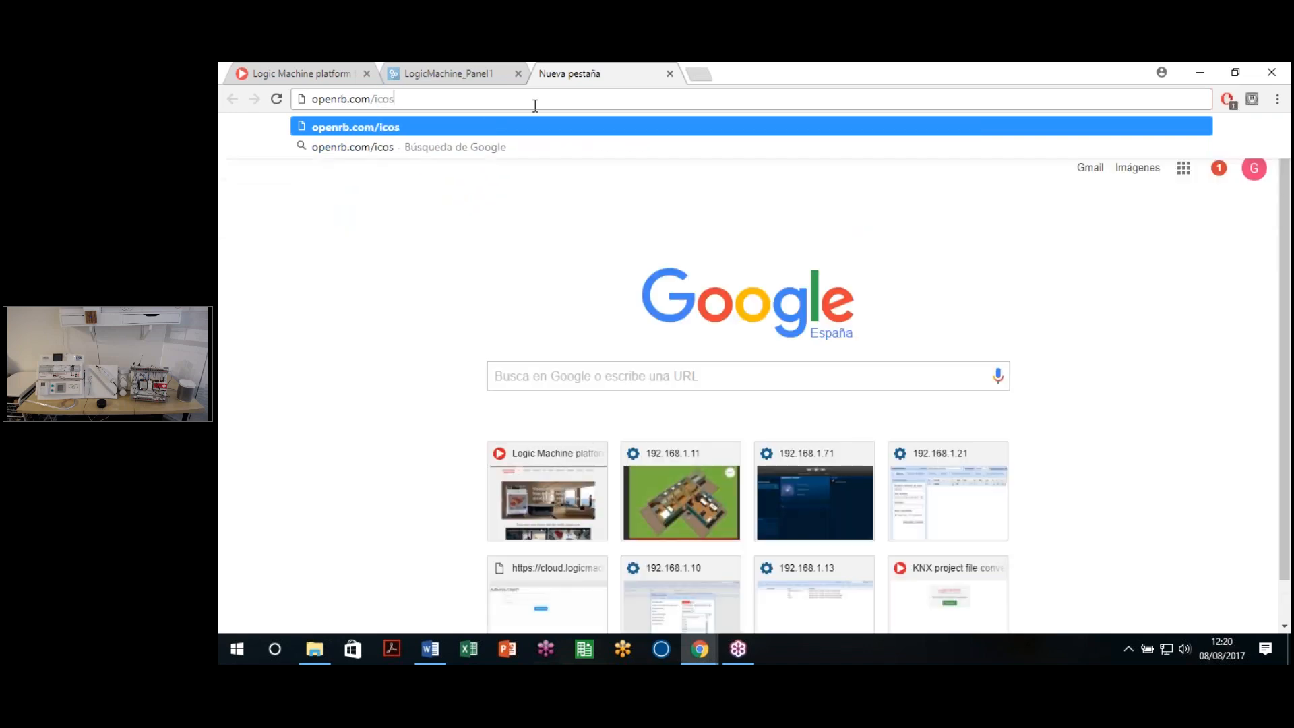
key(BackSpace)
text(ns)
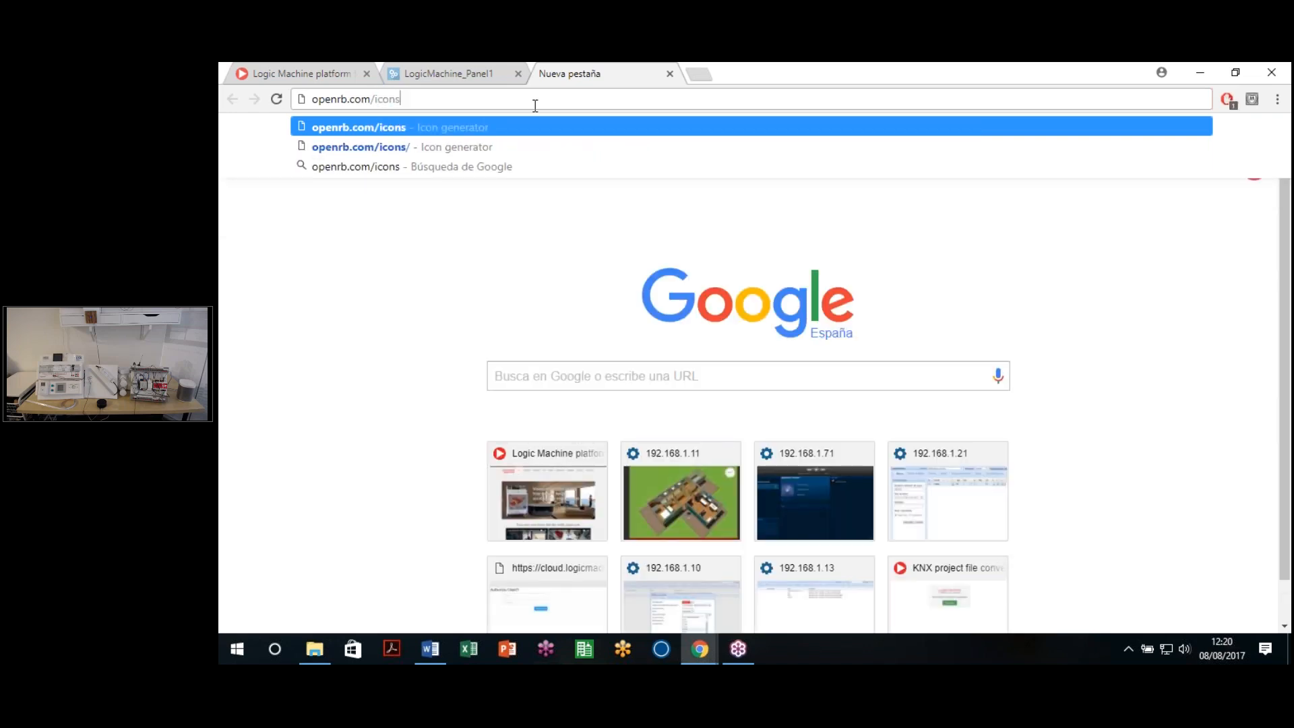
key(Return)
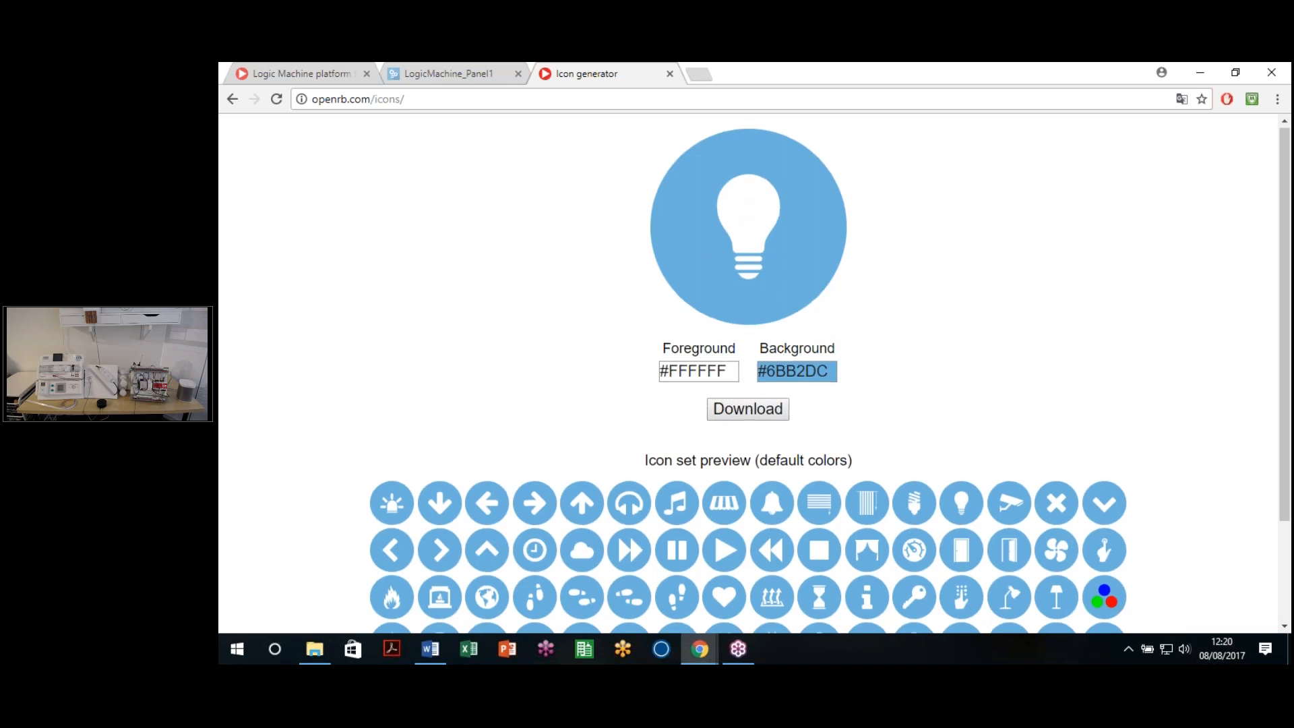
Step: Set the icon foreground colour to pale #BFB3BE with the colour picker
scroll(670, 386, down, 2)
scroll(730, 369, up, 2)
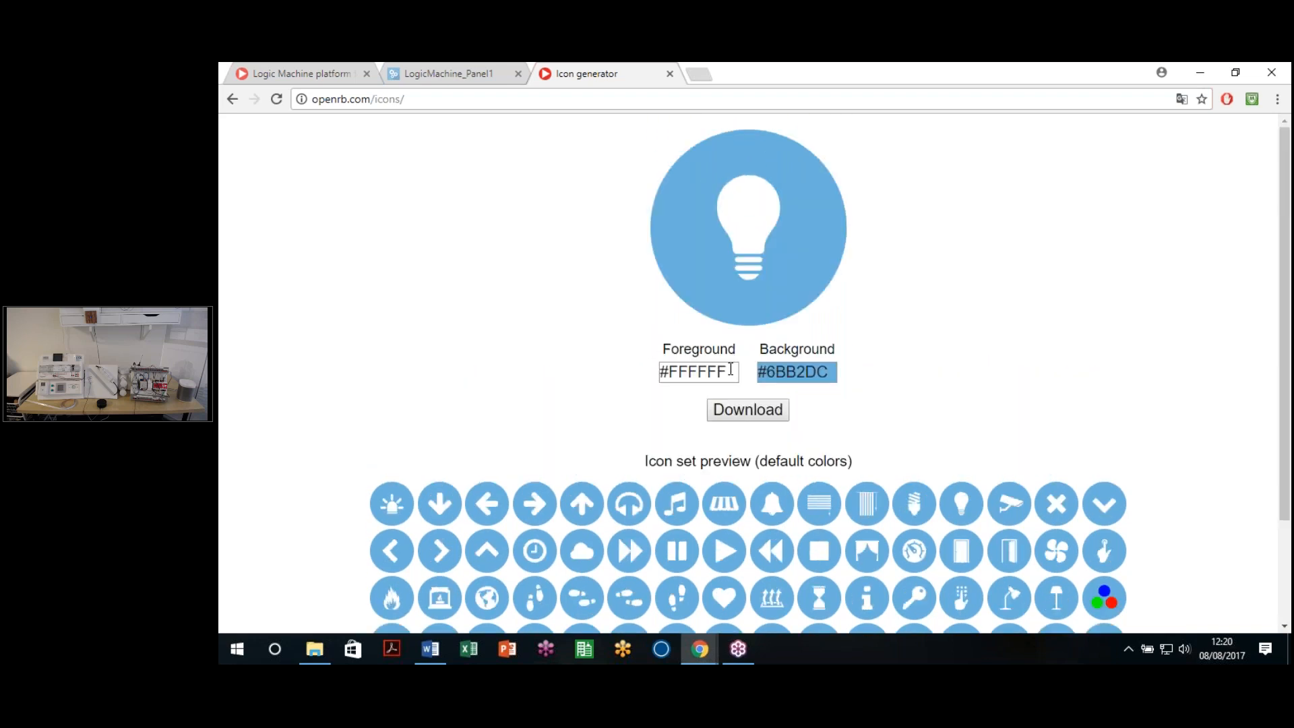
click(729, 369)
drag(782, 422, 783, 403)
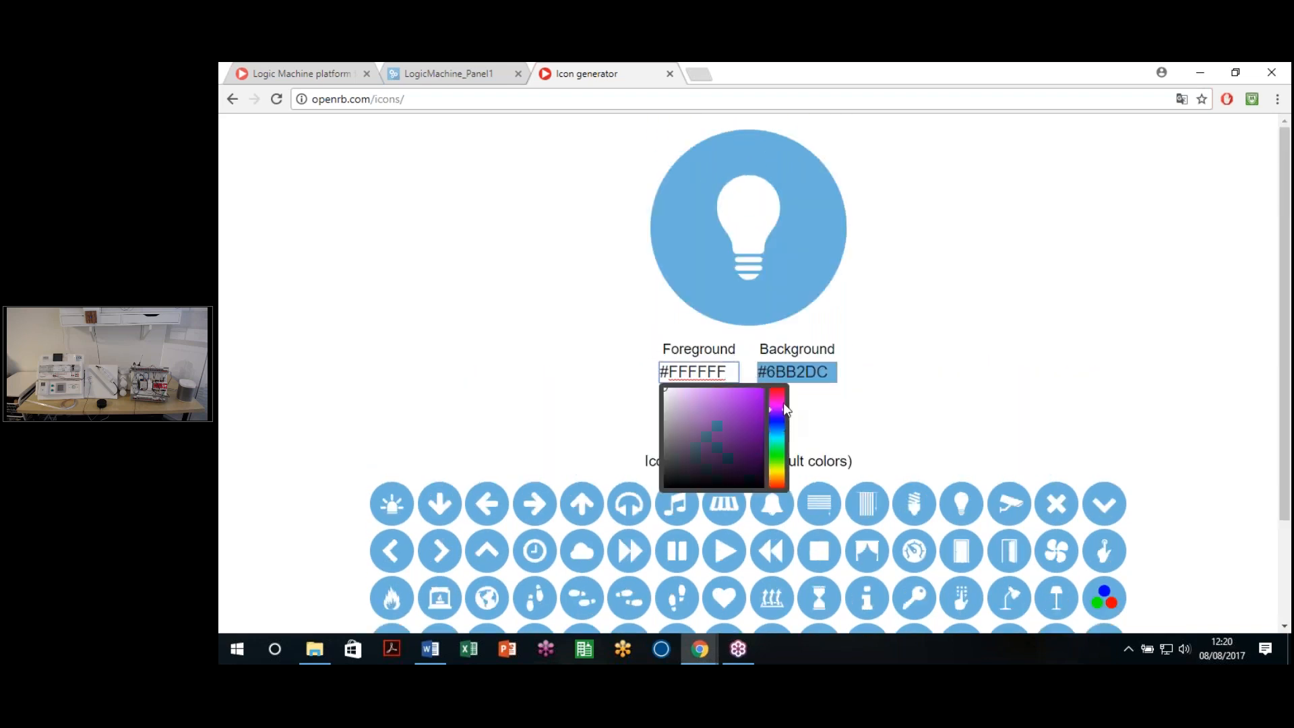
click(738, 406)
click(718, 436)
click(783, 407)
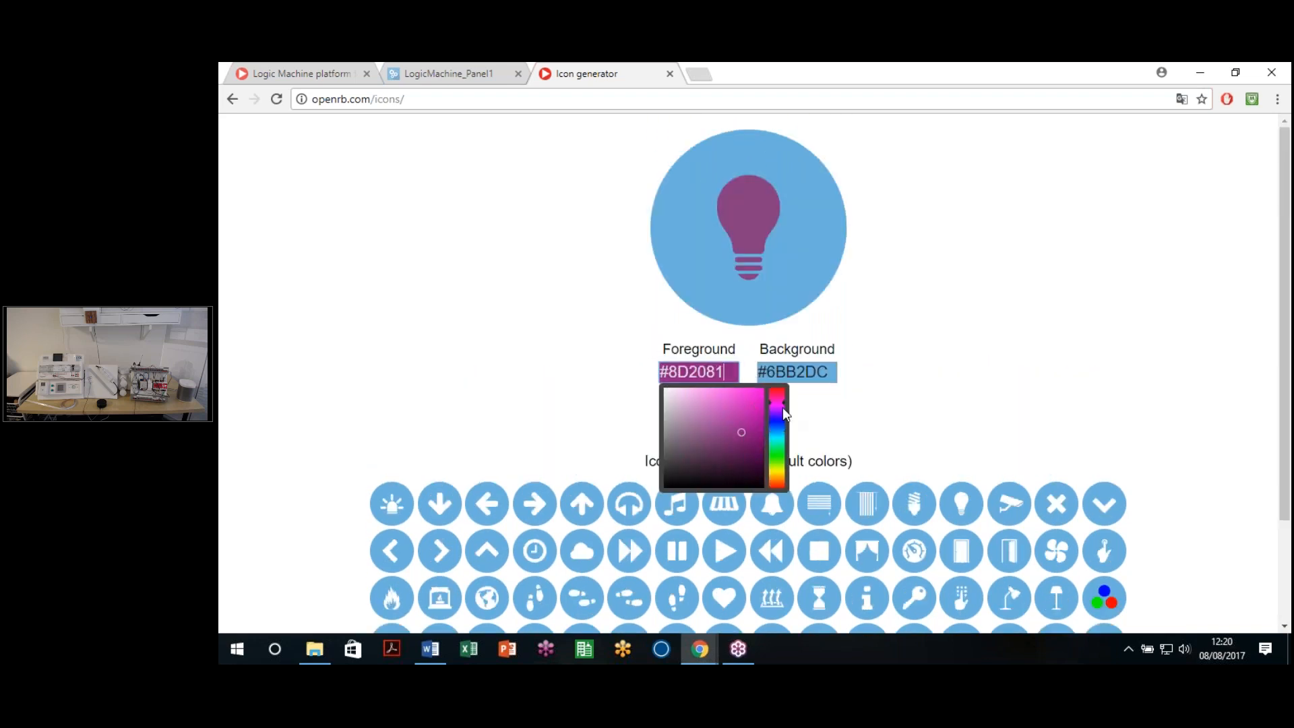
click(670, 412)
Step: Set the icon background colour to brown #5E5120 and close the chooser
click(818, 375)
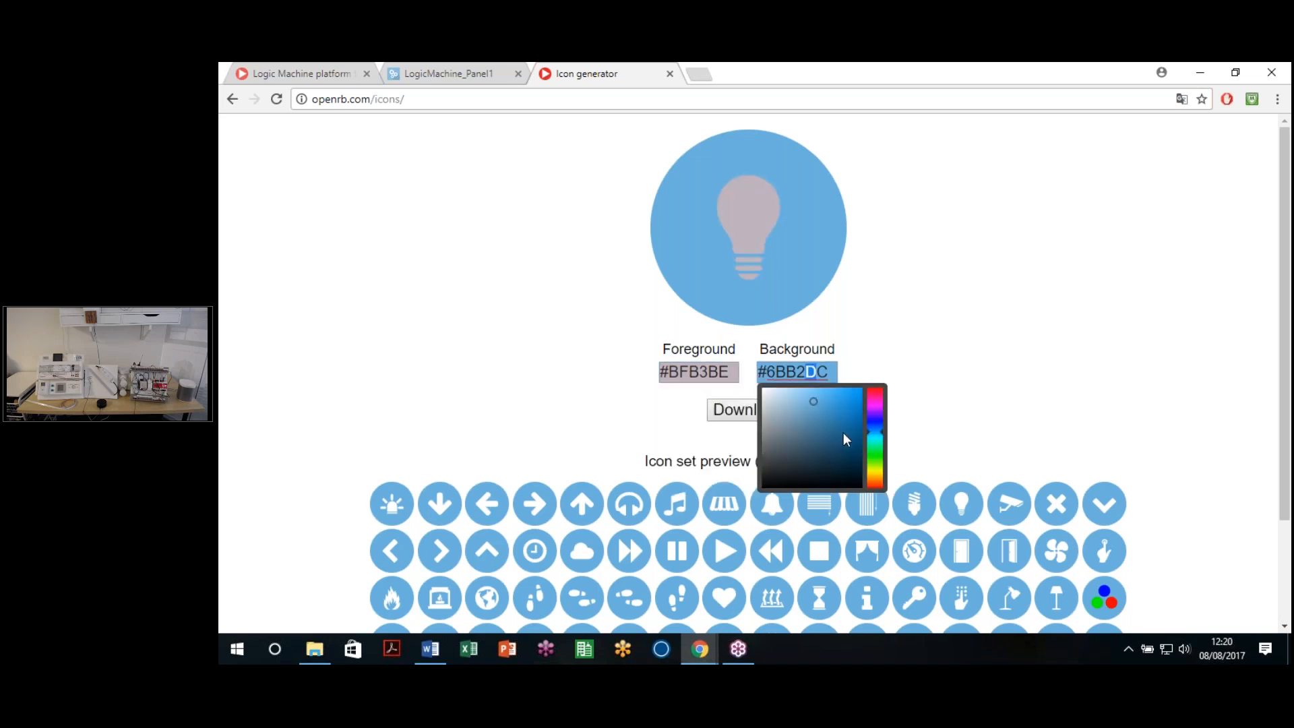
click(843, 433)
click(879, 448)
click(879, 465)
click(876, 475)
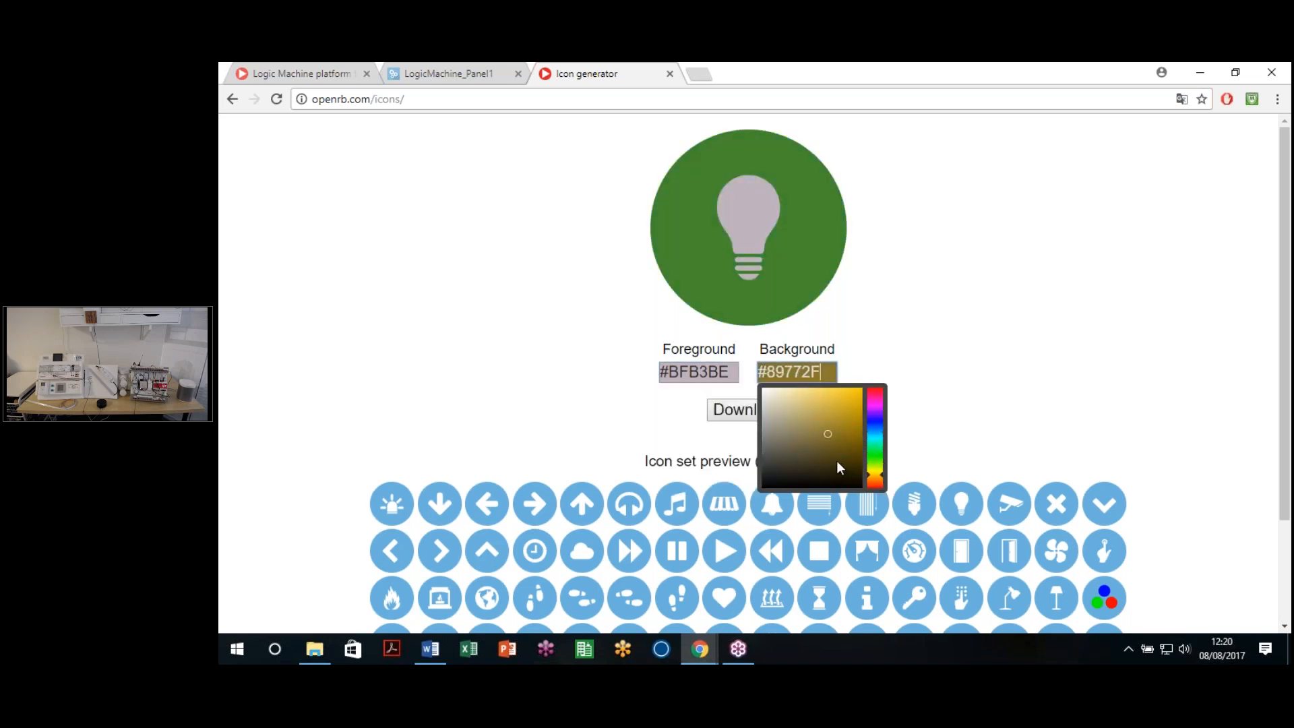
click(828, 451)
click(912, 371)
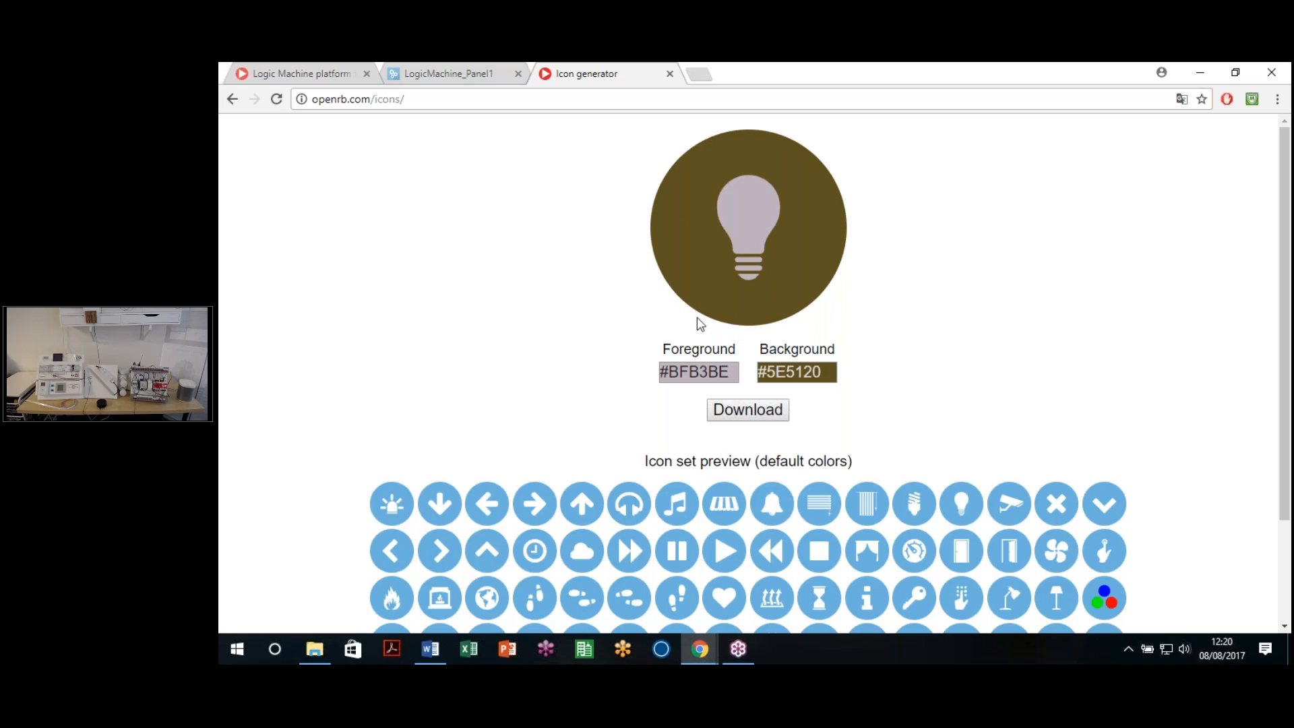
Step: Download the recoloured icon set as a zip and open the downloaded file
scroll(609, 369, down, 2)
click(747, 279)
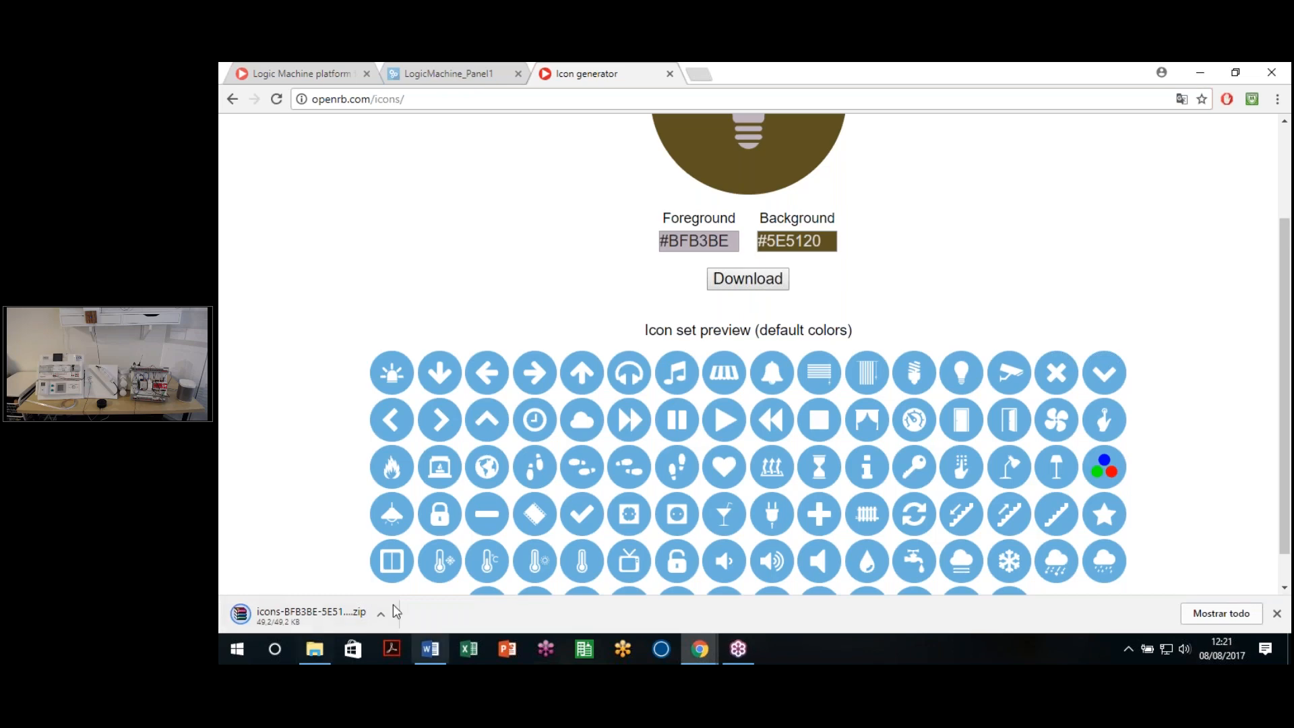
click(300, 614)
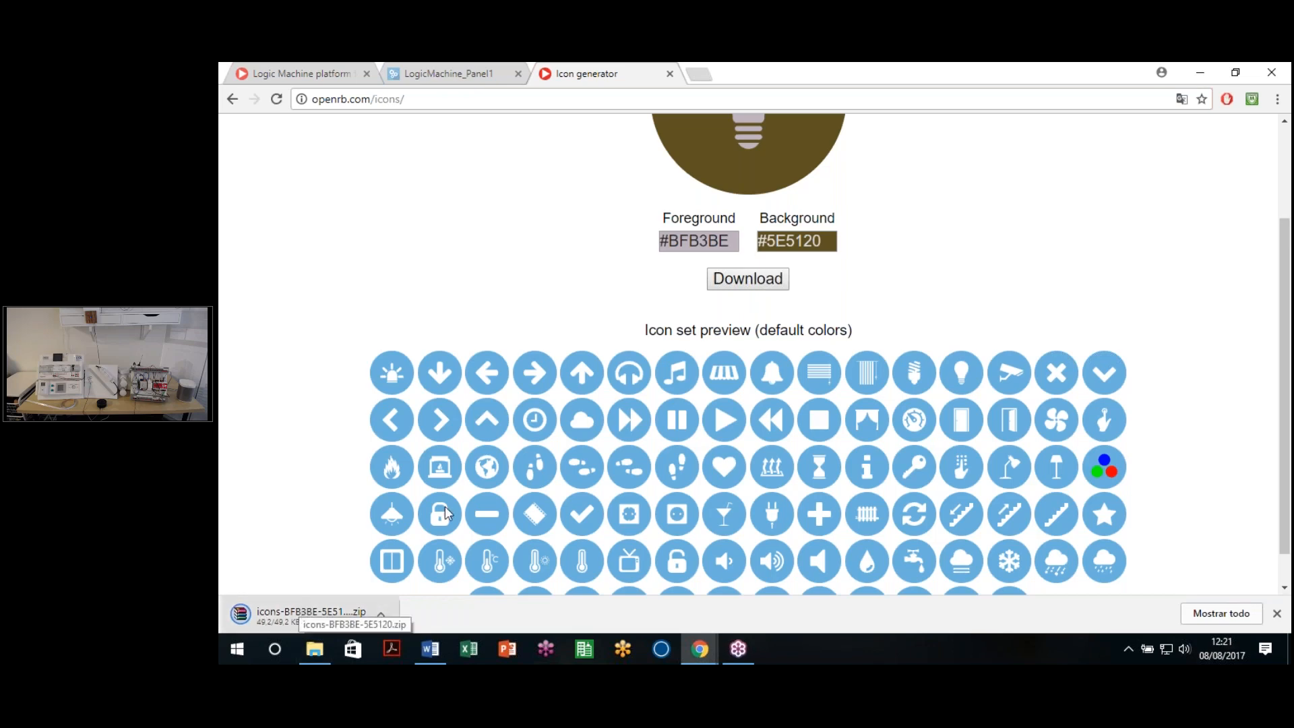
scroll(797, 393, down, 1)
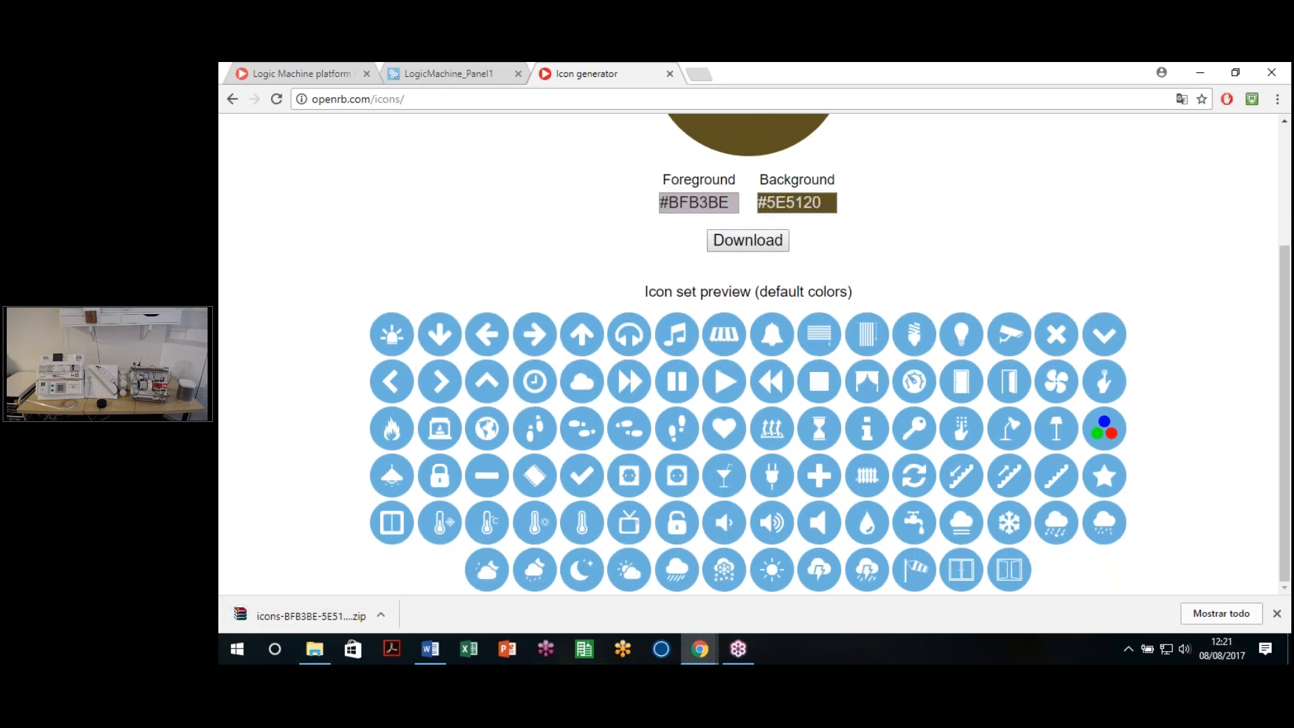
scroll(722, 265, up, 3)
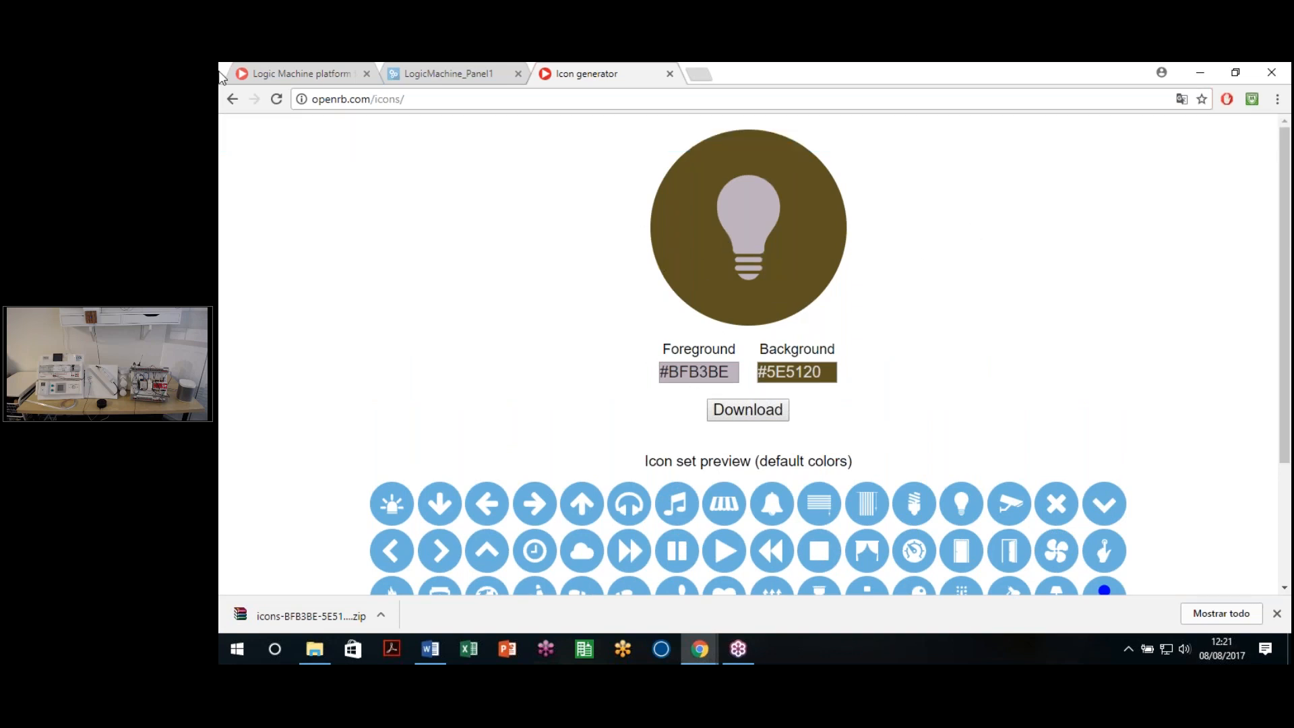
click(322, 95)
click(396, 225)
Step: Back in LogicMachine's icon library, clear the label selection so all icons, including audio_ff.svg, render
click(434, 79)
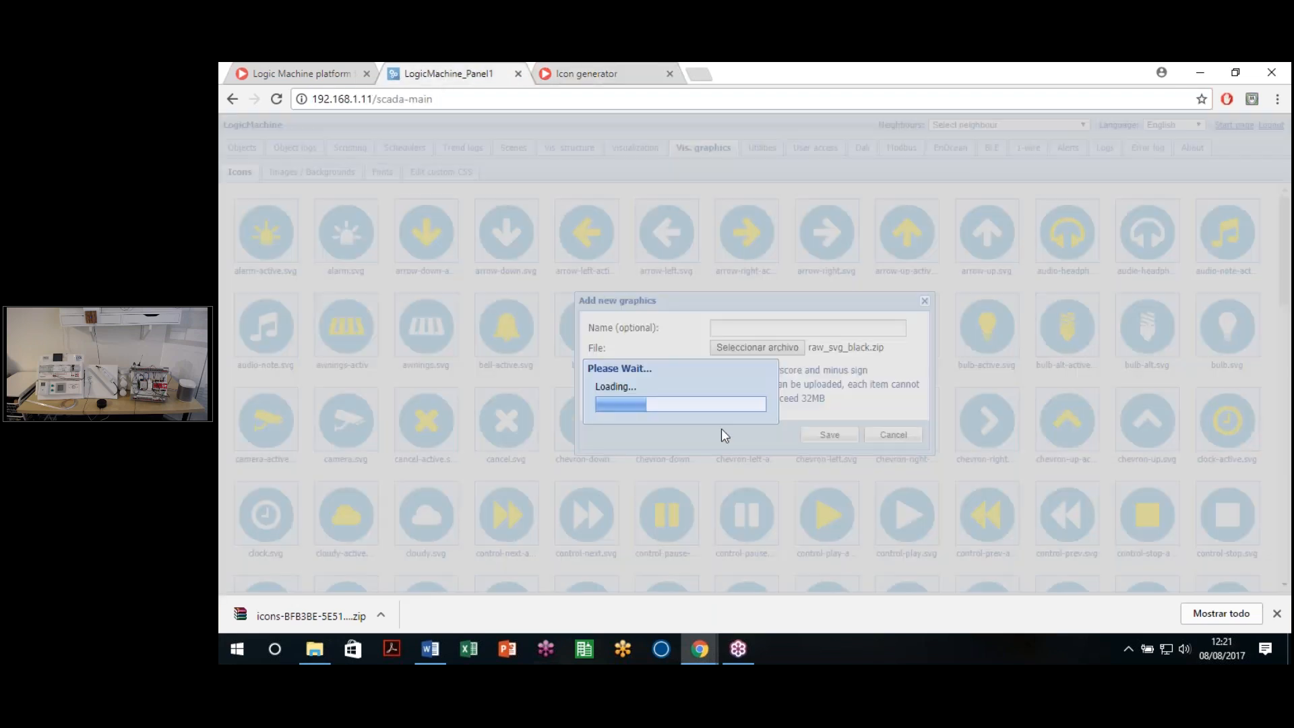
click(1274, 614)
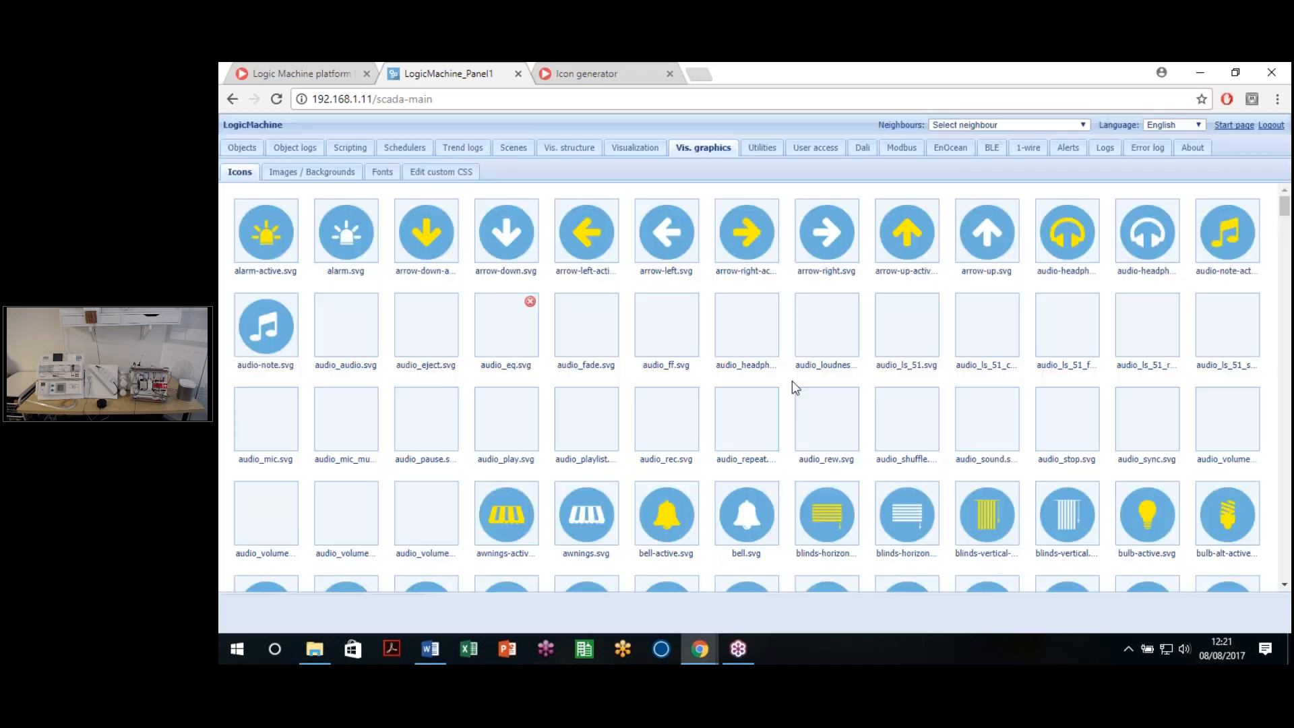
drag(791, 380, 791, 398)
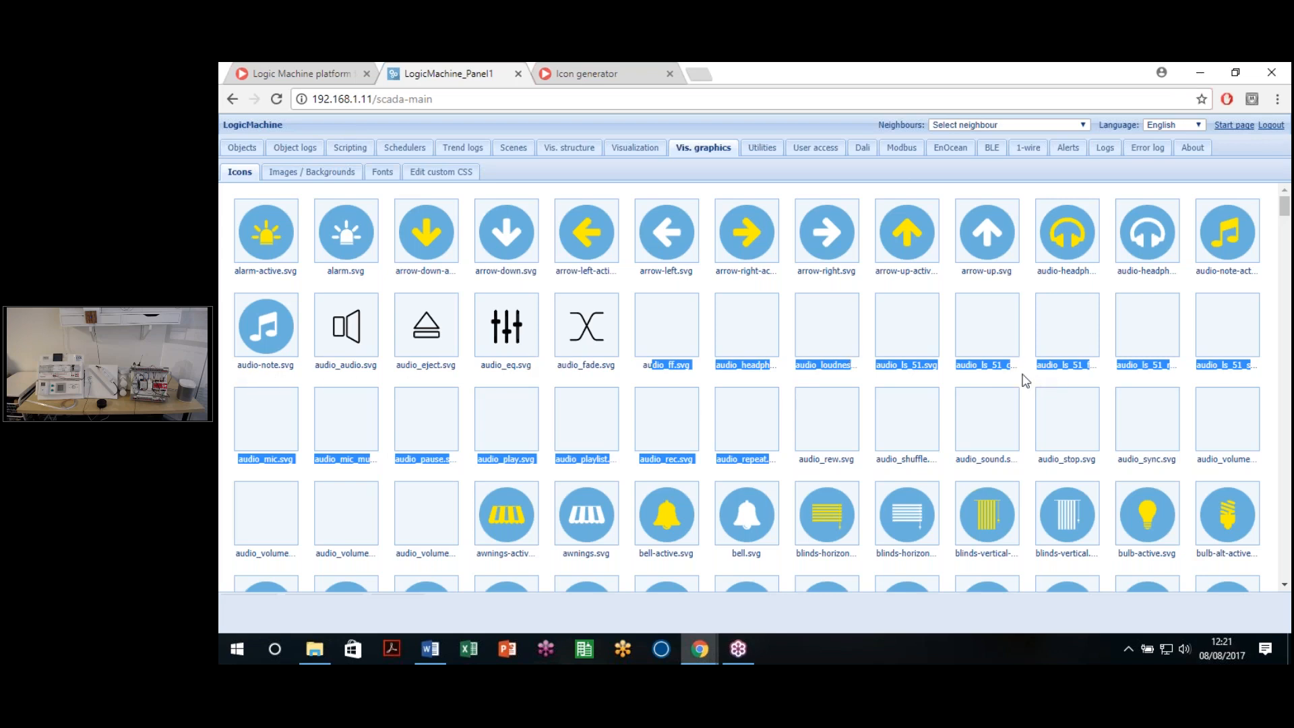
click(592, 231)
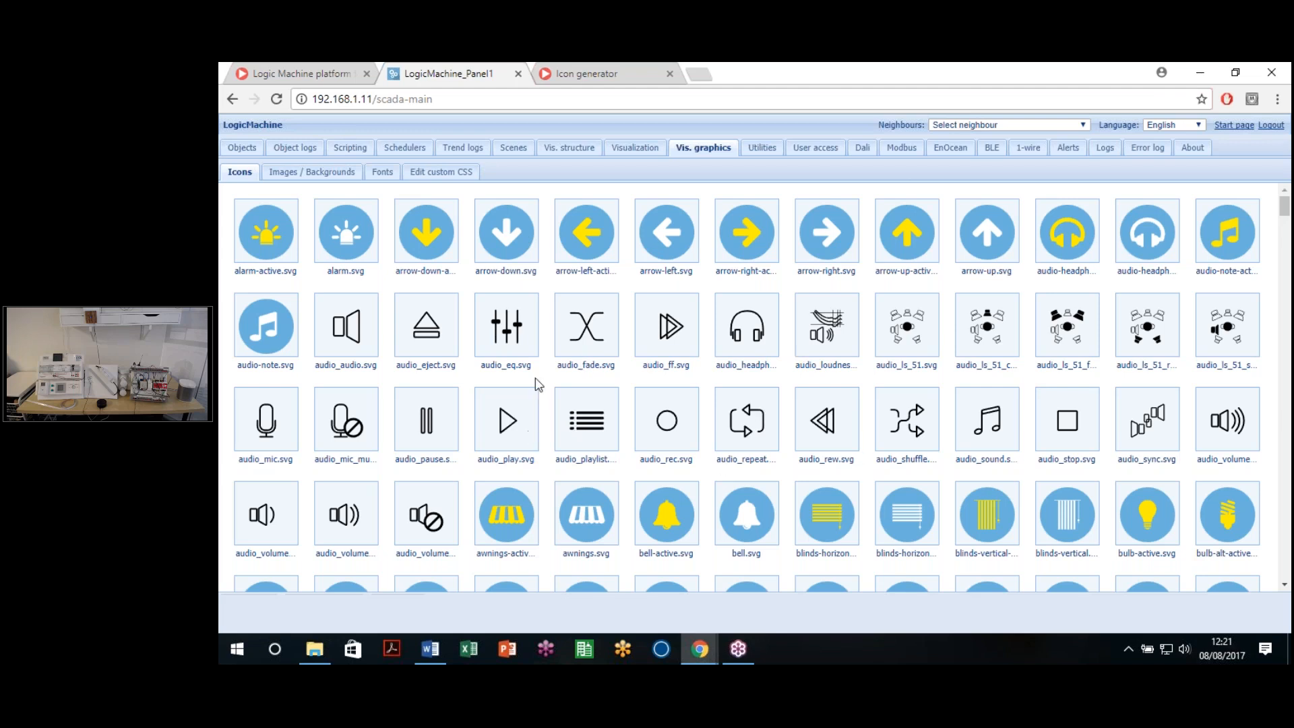
click(701, 73)
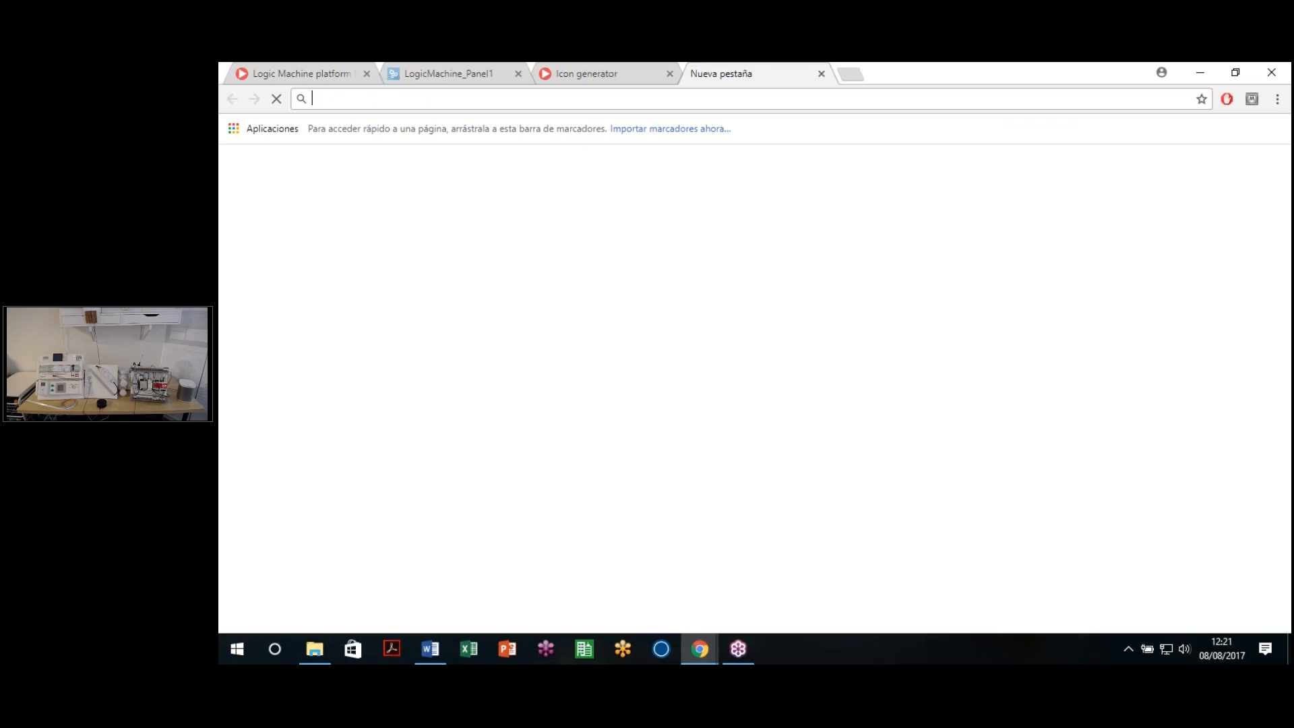
Step: Search Google for 'svg icons home automation', browse the results, then close that tab
text(s)
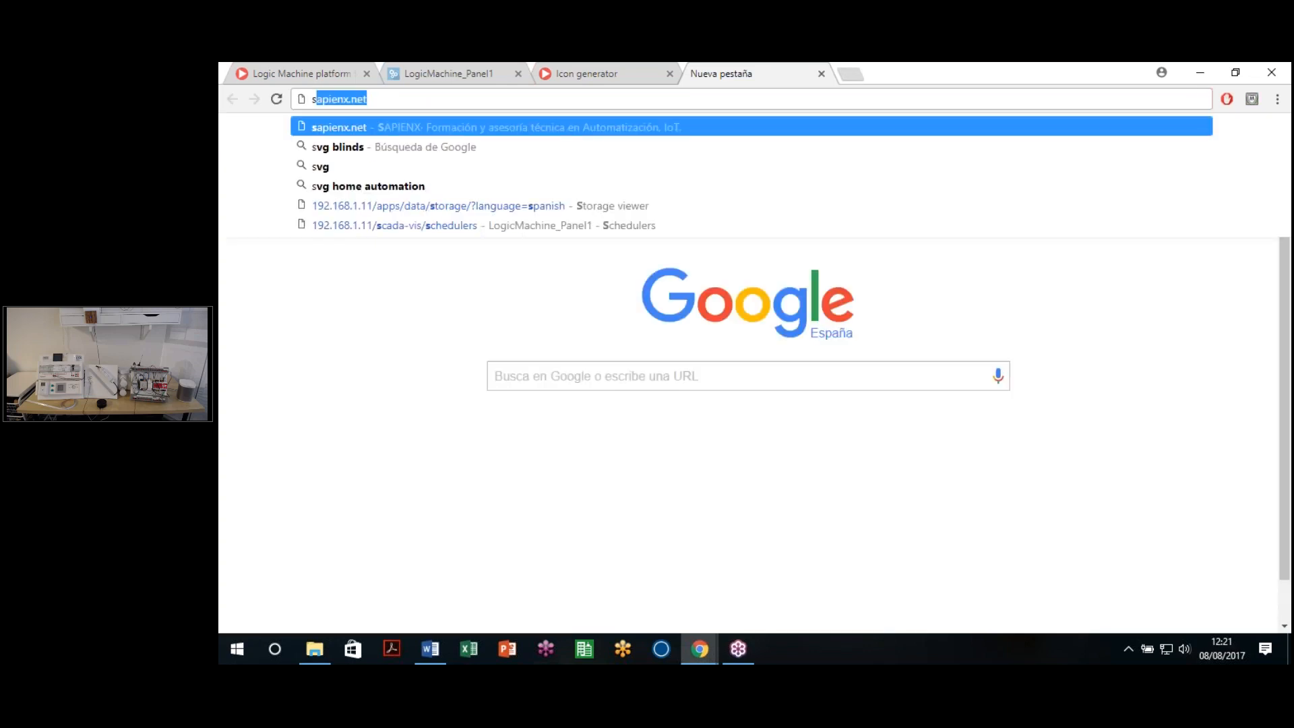
text(vg icon)
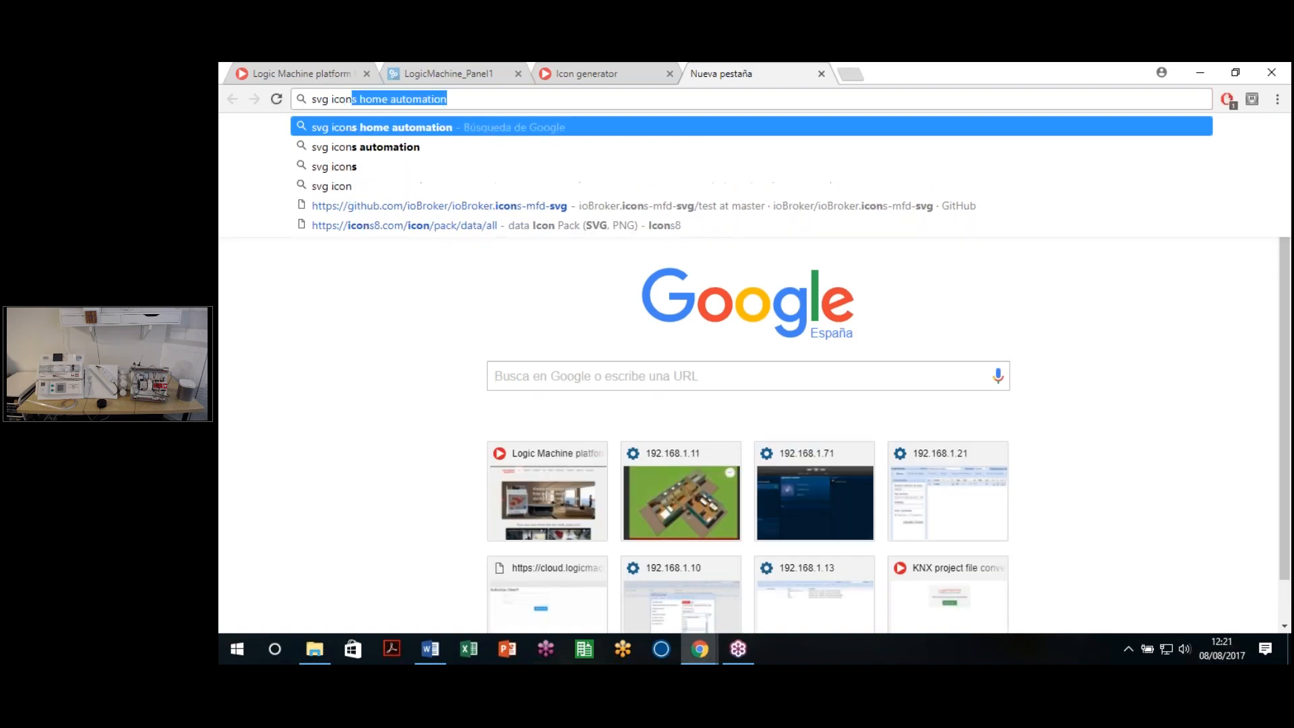
key(Return)
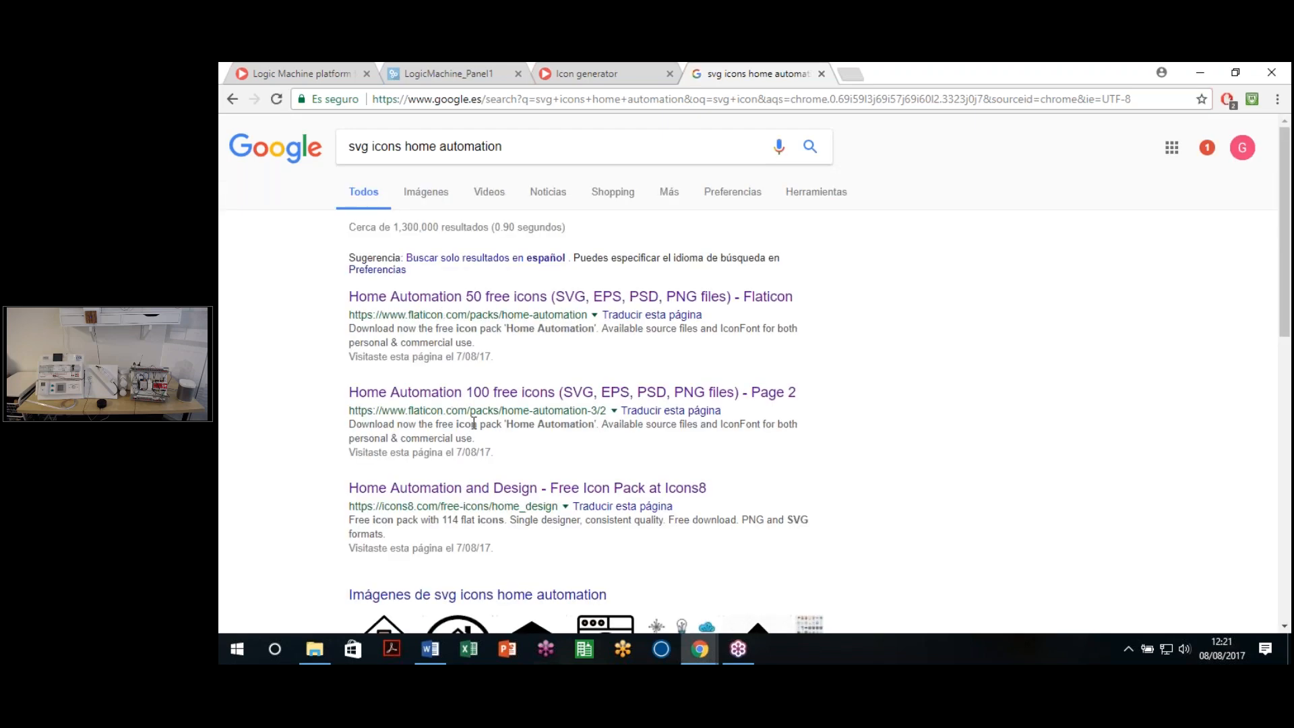
scroll(478, 418, down, 1)
scroll(491, 396, up, 1)
scroll(670, 326, down, 6)
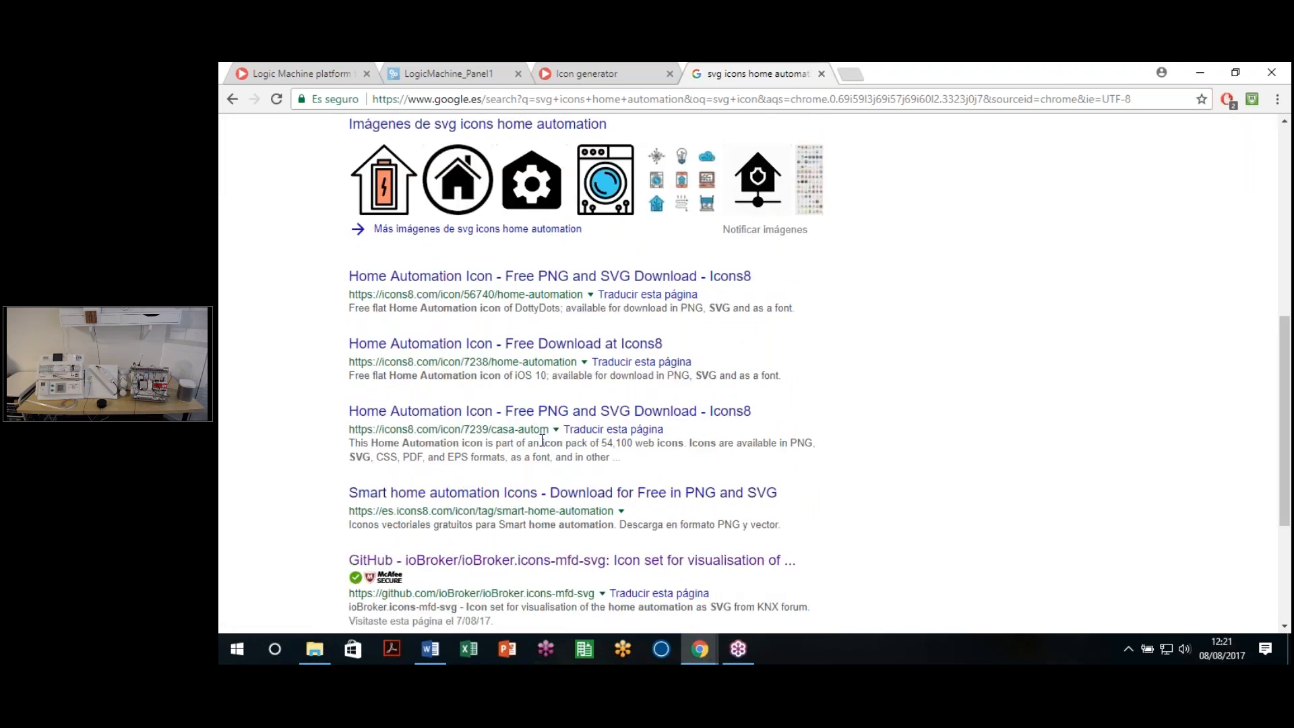
scroll(669, 326, up, 1)
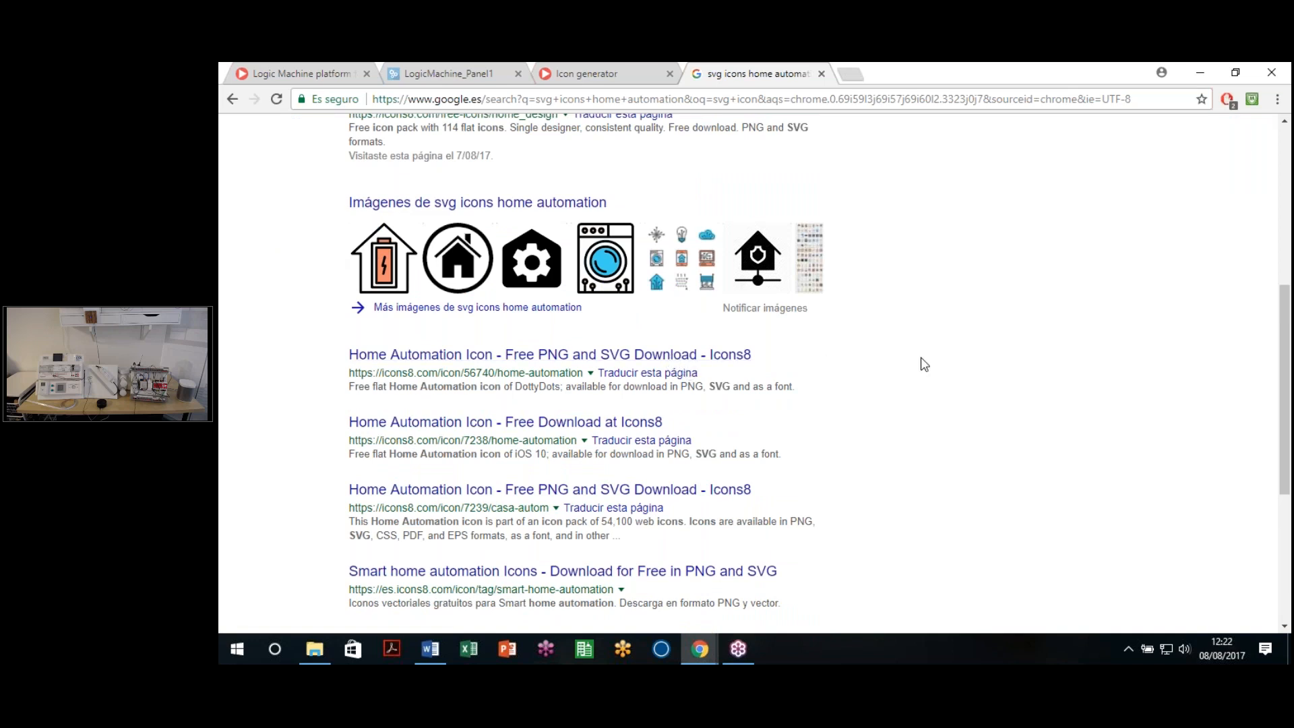
click(822, 74)
key(ctrl+shift+Tab)
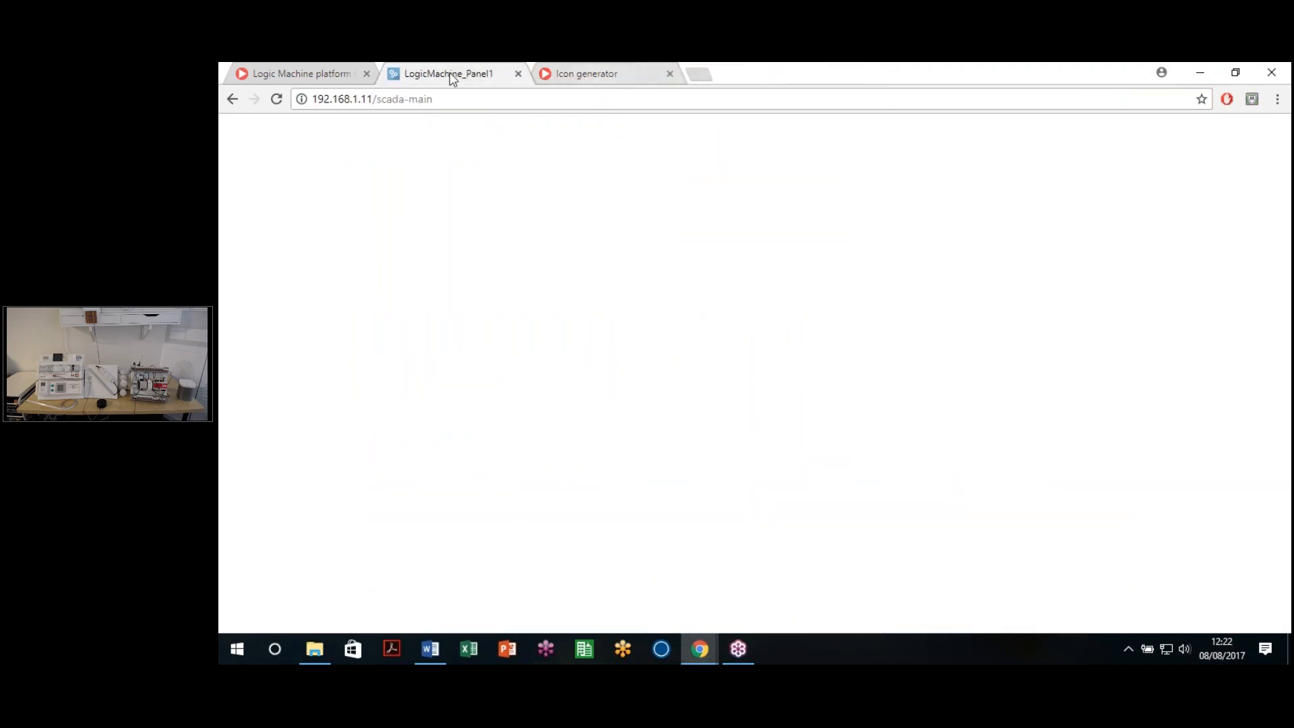
Step: Reload the LogicMachine panel and show the empty Vis. graphics Images / Backgrounds library
click(464, 105)
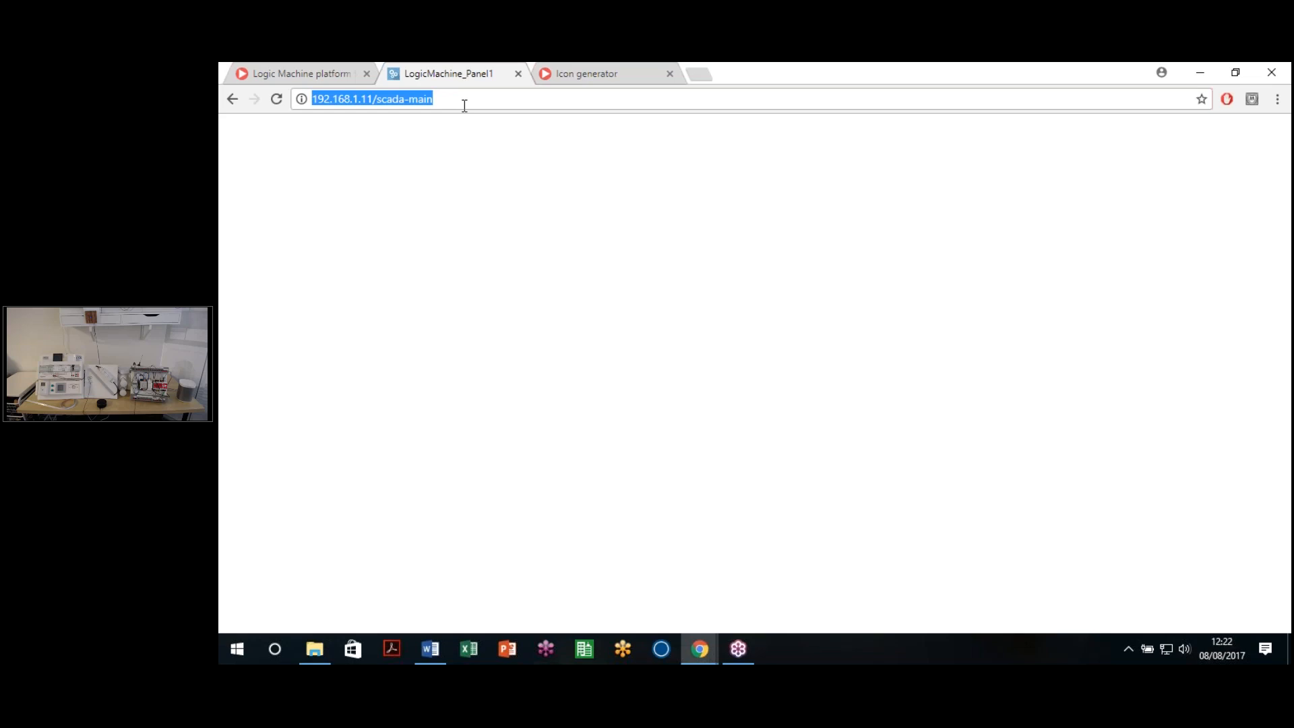
key(Return)
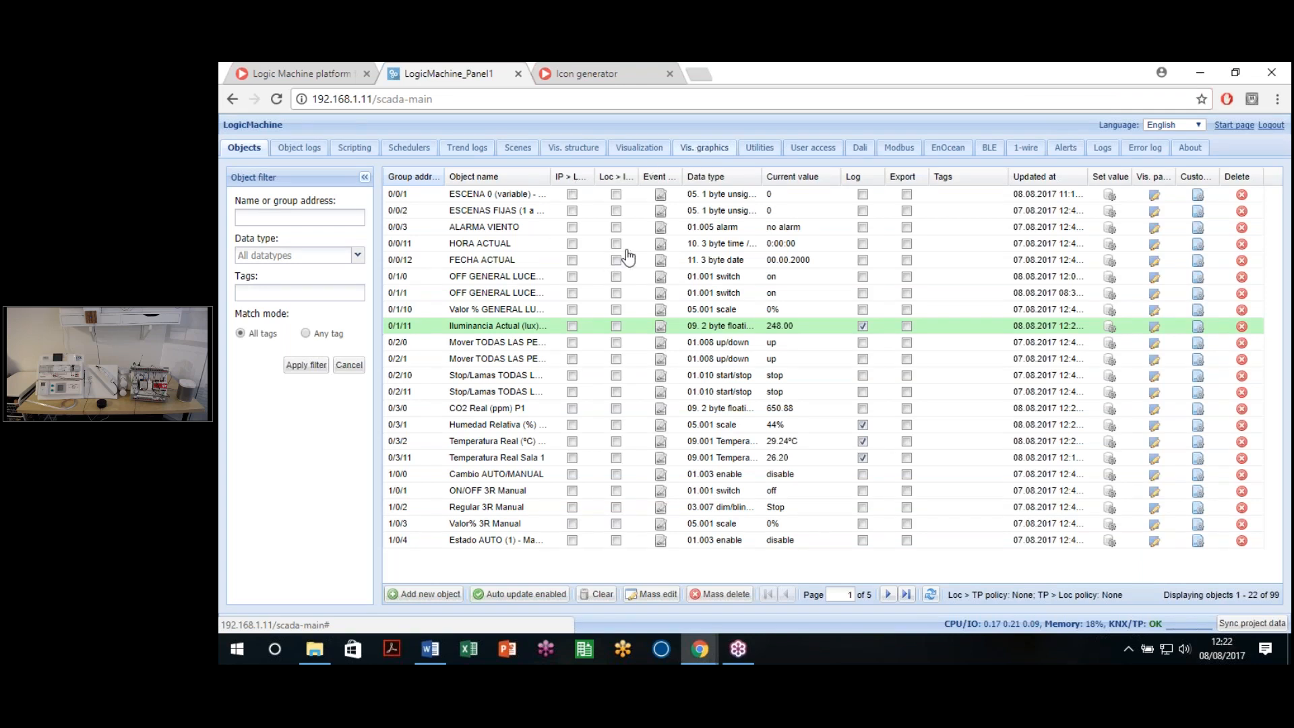
click(703, 147)
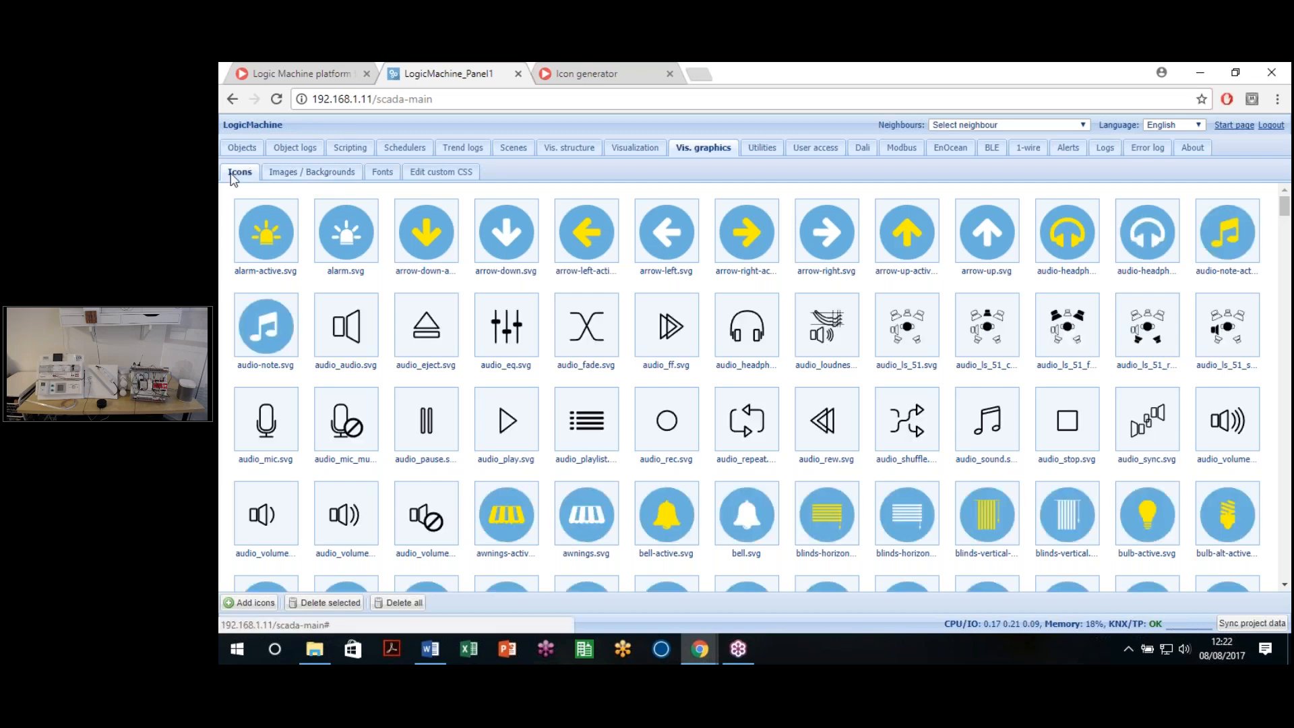
click(311, 174)
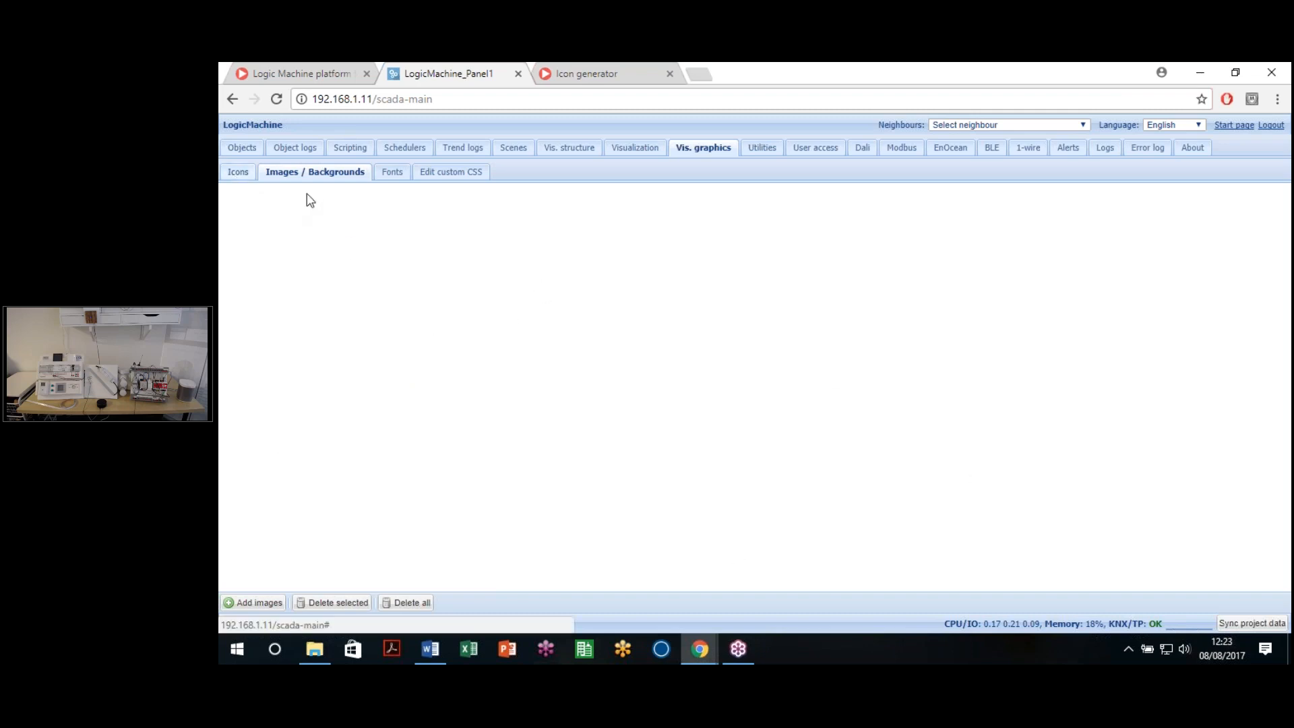
Step: Upload VOLUMEN-INTERNOweb.png from Material Curso > Imagenes into the Images / Backgrounds library
click(316, 175)
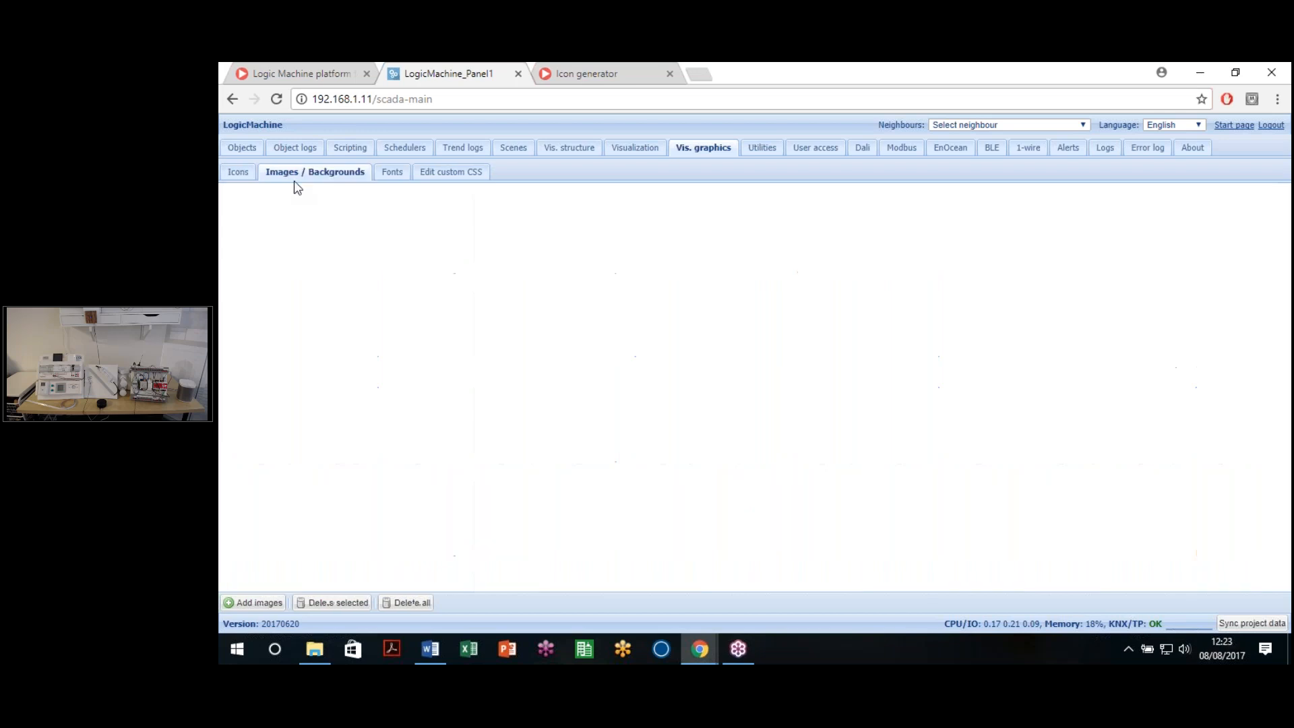
click(256, 603)
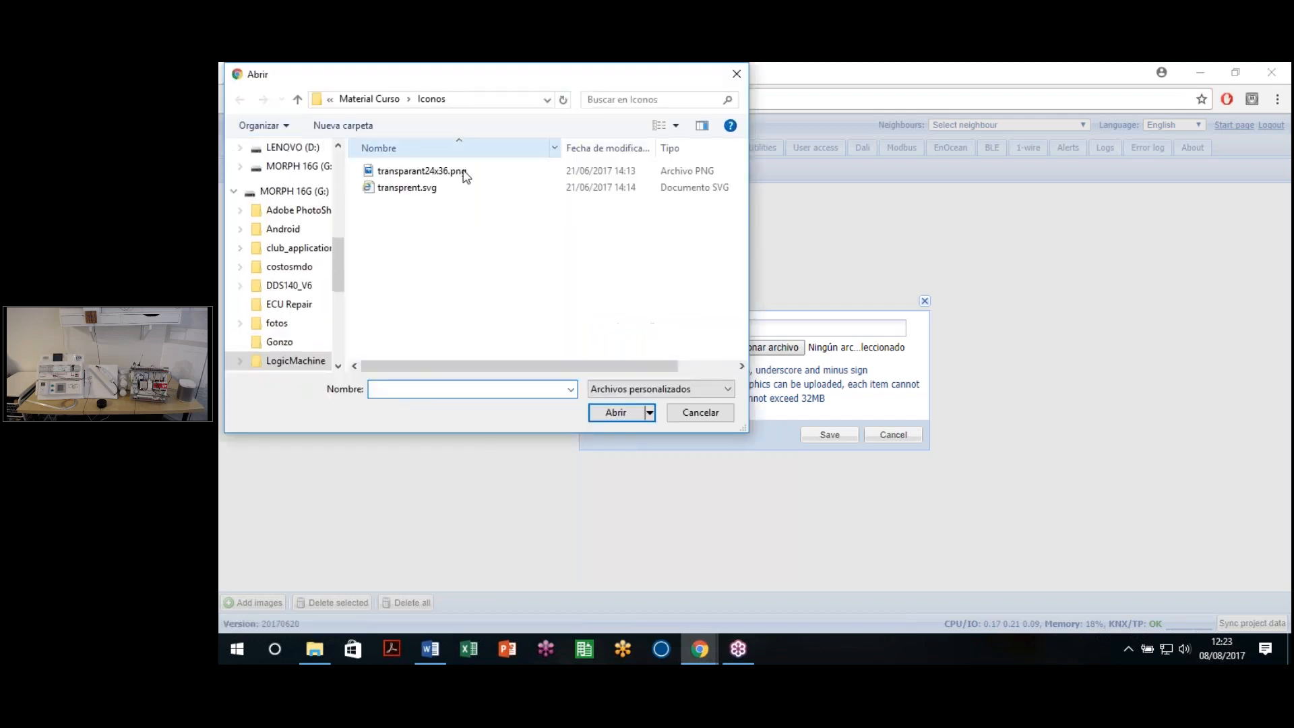
click(372, 100)
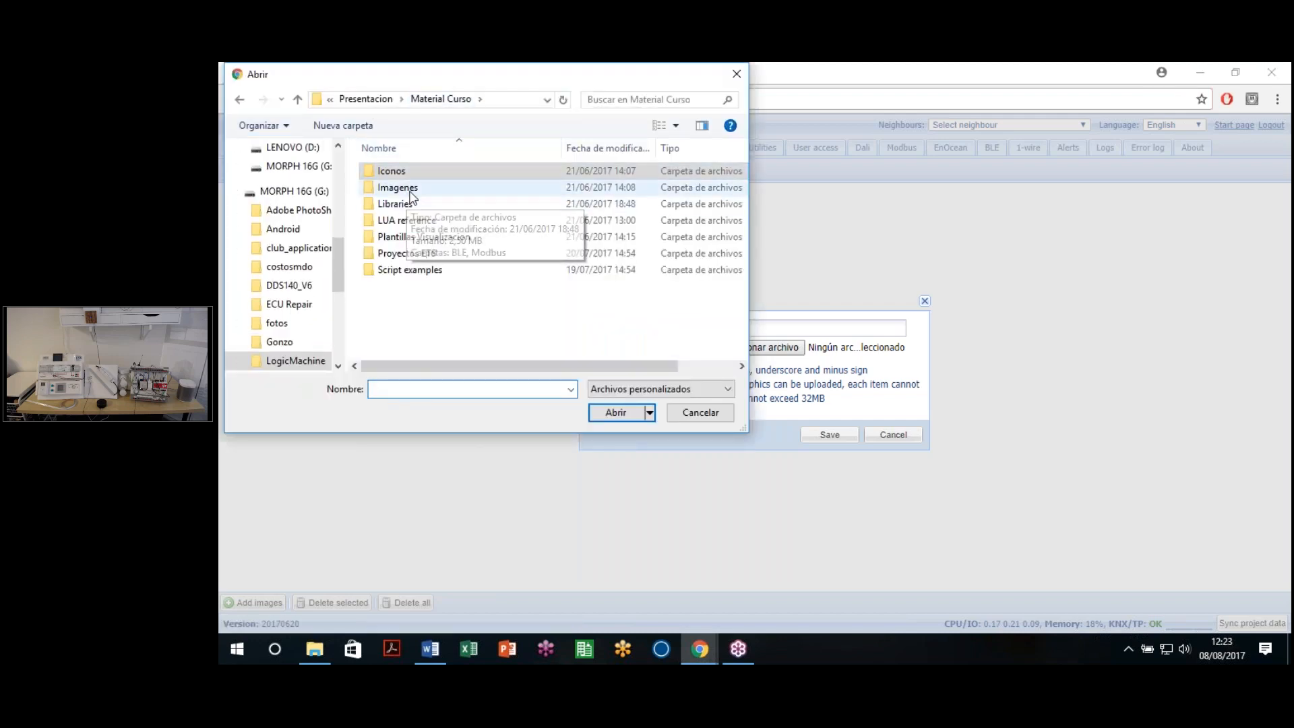
click(410, 191)
double_click(410, 191)
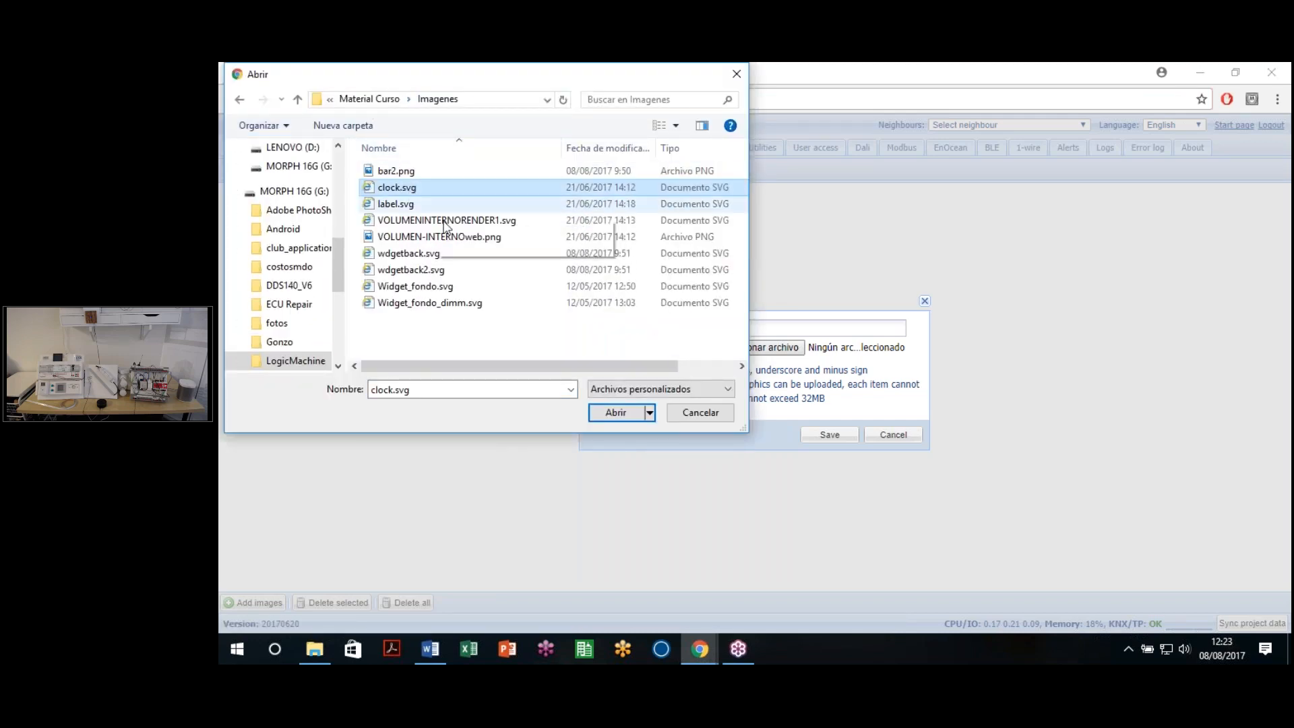
click(441, 237)
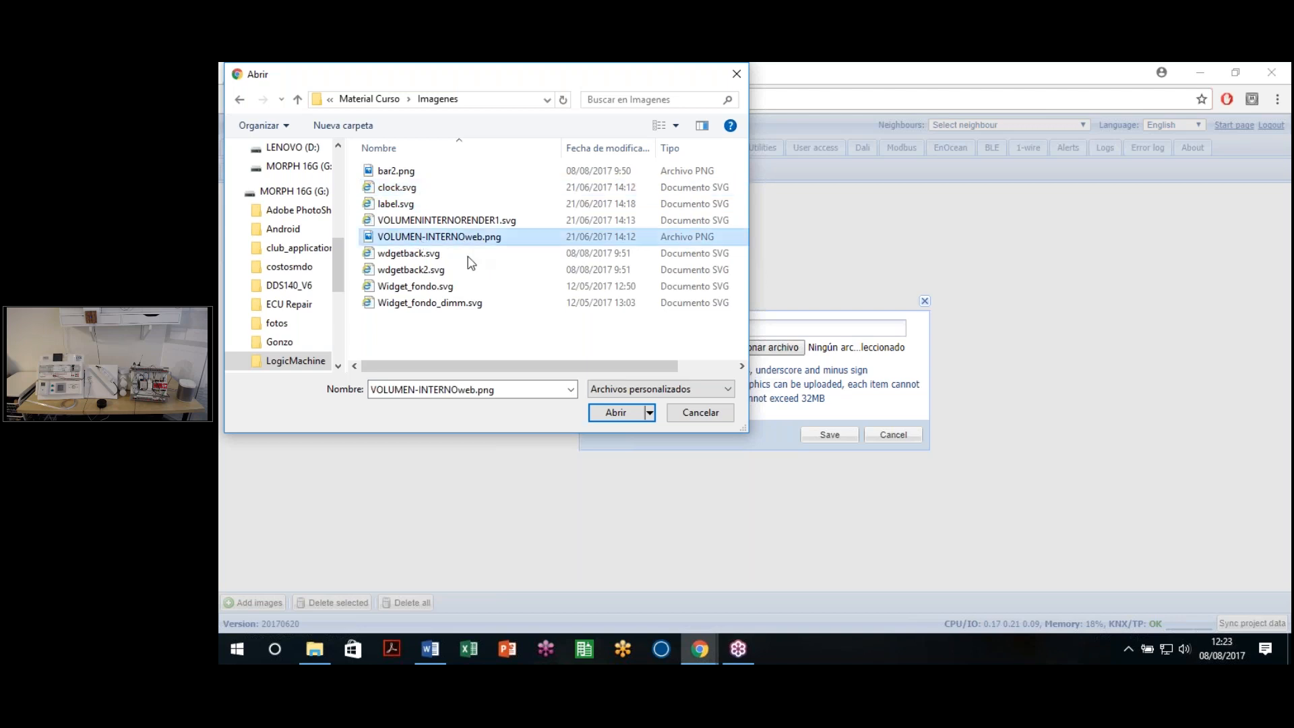
click(615, 412)
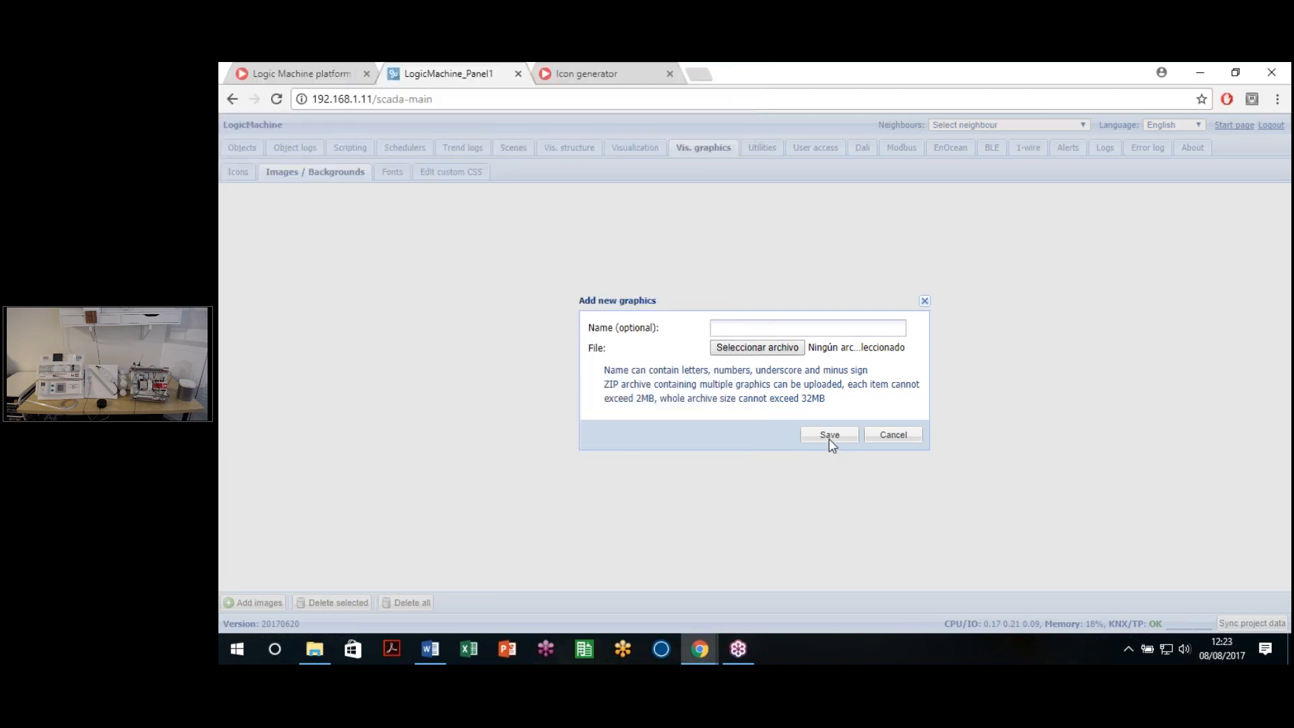
click(829, 435)
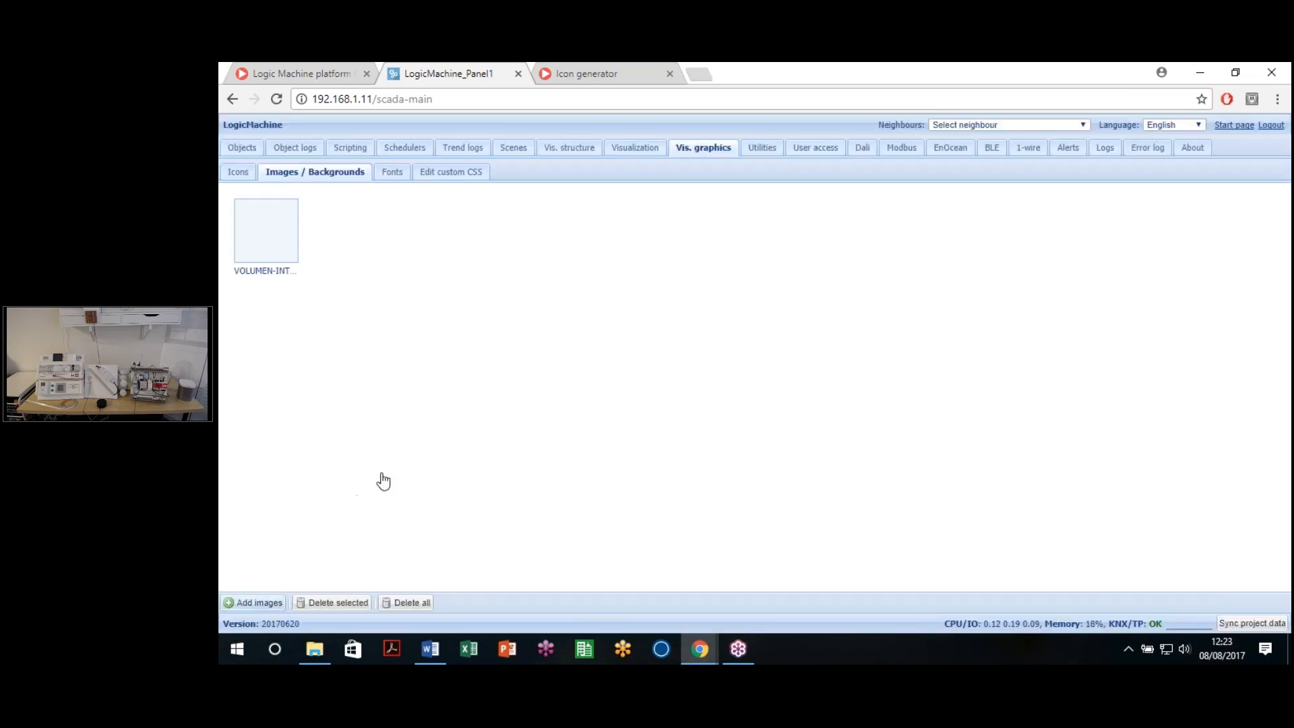
Step: Add clock.svg to the Images / Backgrounds library, then reload the panel to its Objects list
click(253, 602)
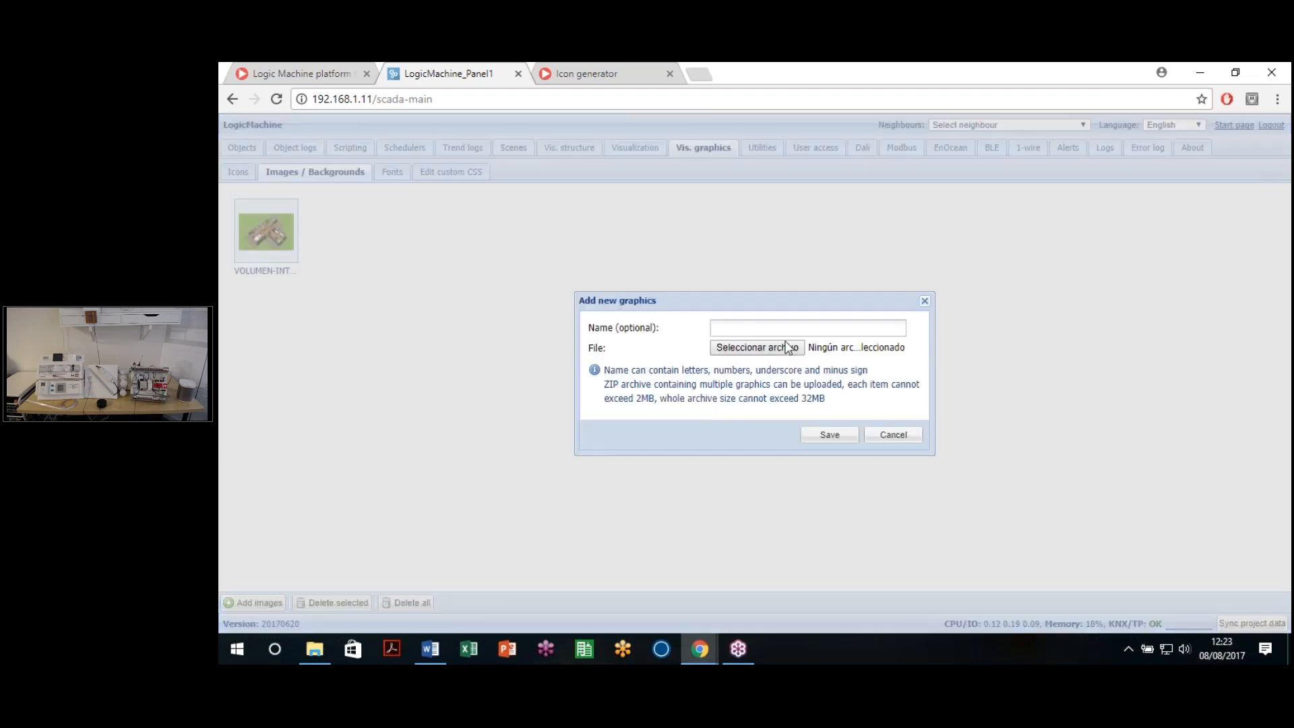
click(787, 347)
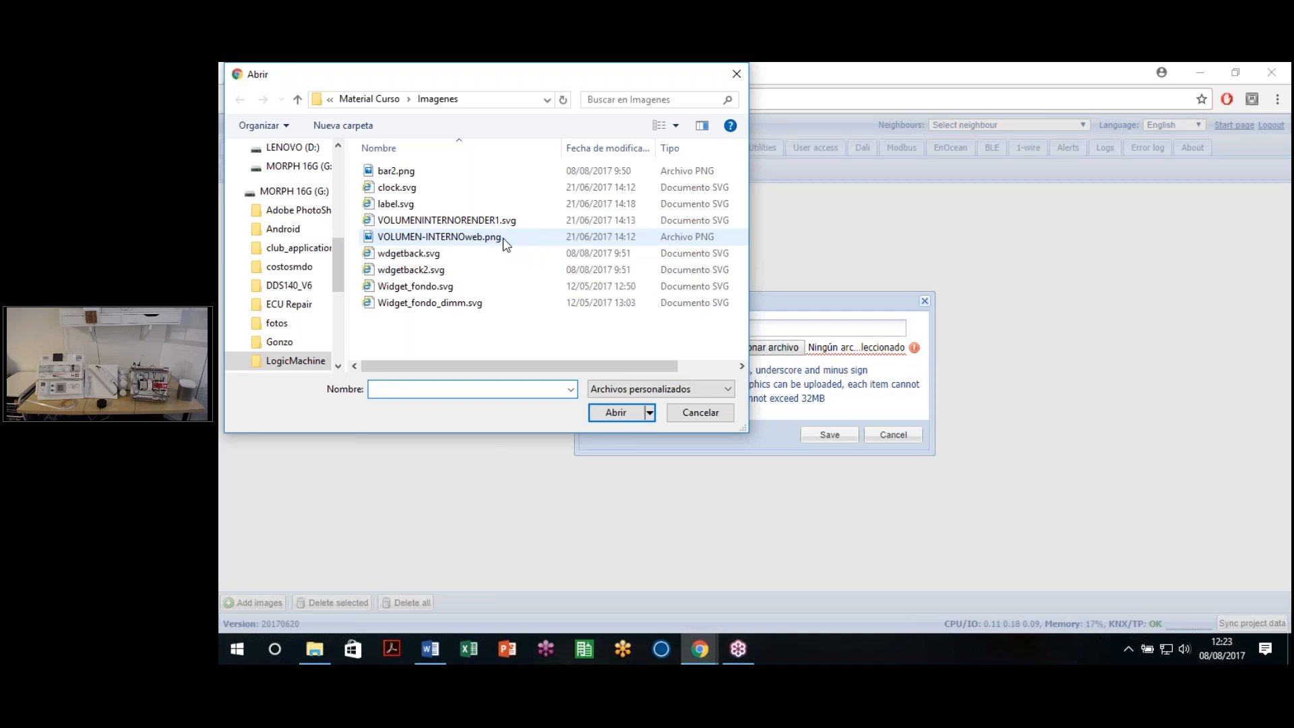
click(433, 192)
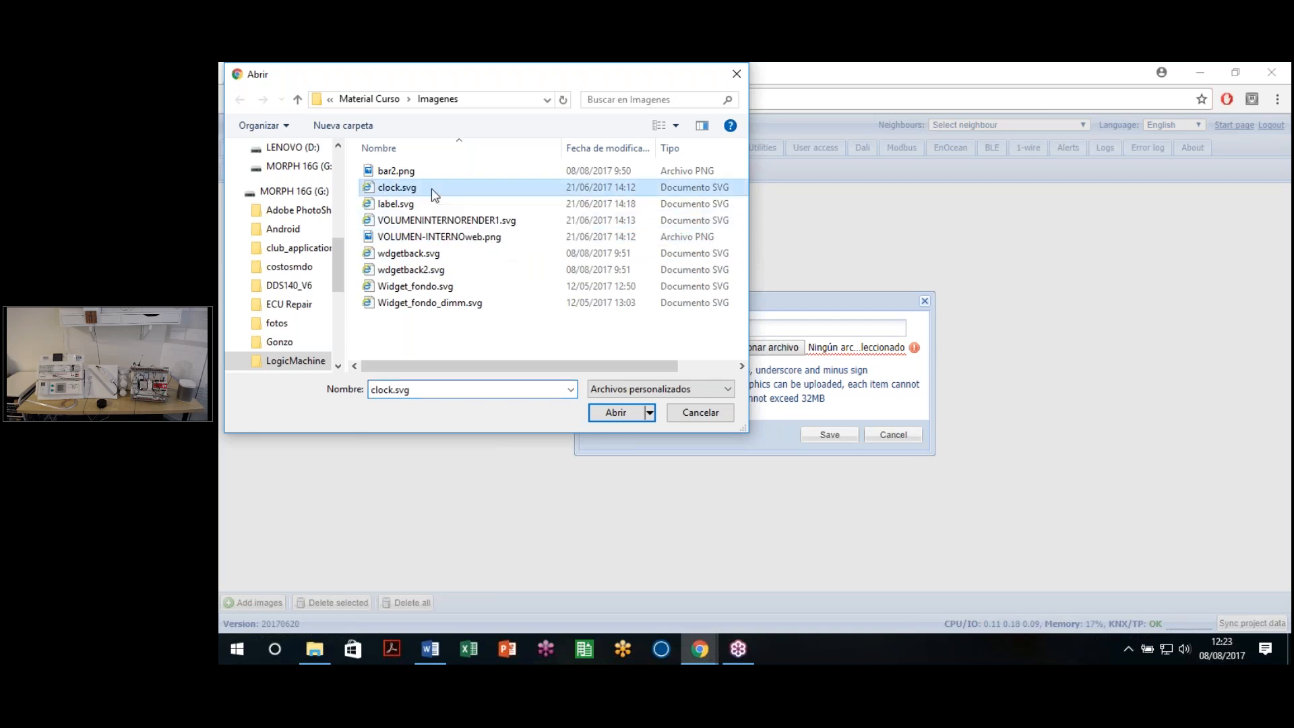
click(597, 417)
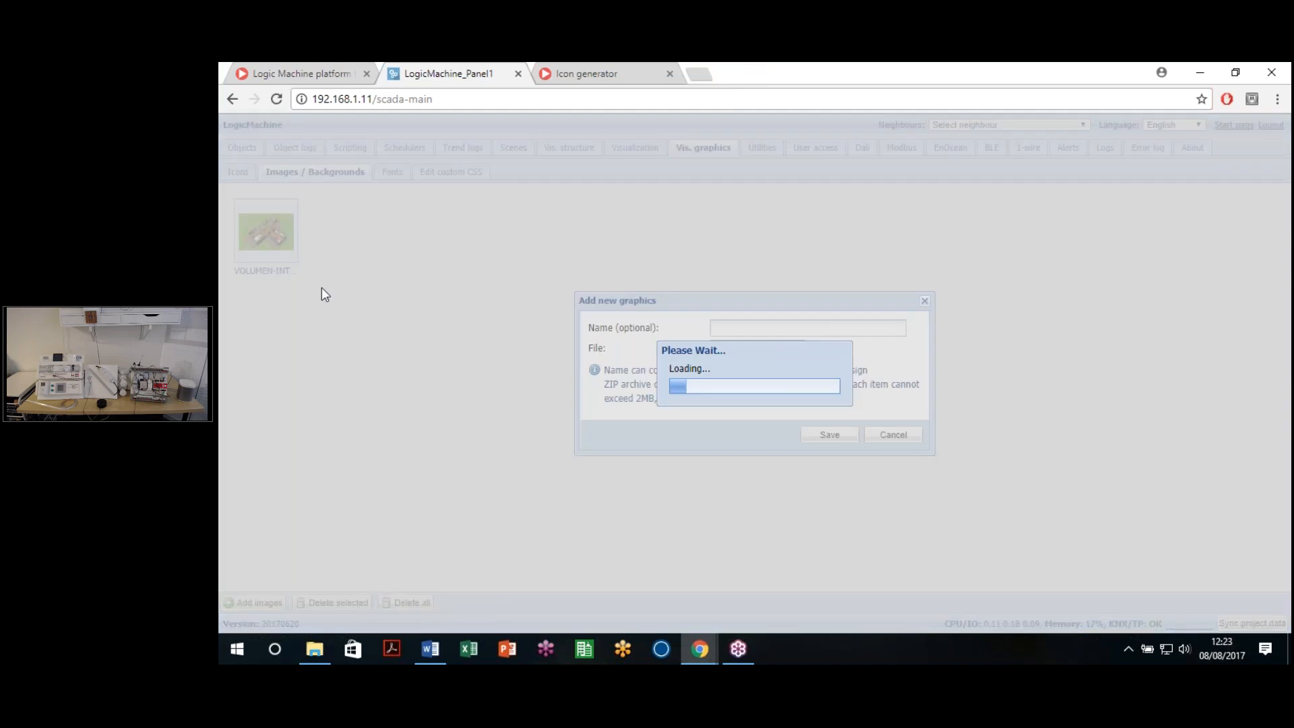
mouse_move(276, 222)
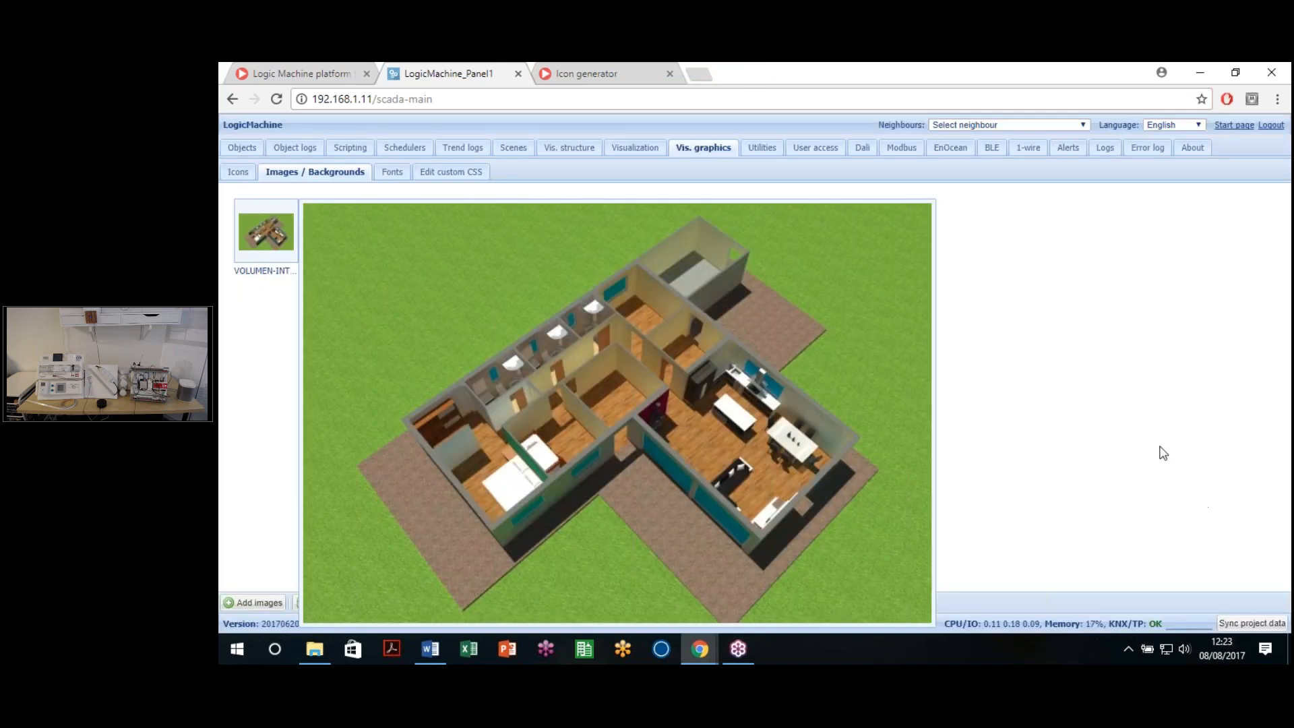
click(253, 603)
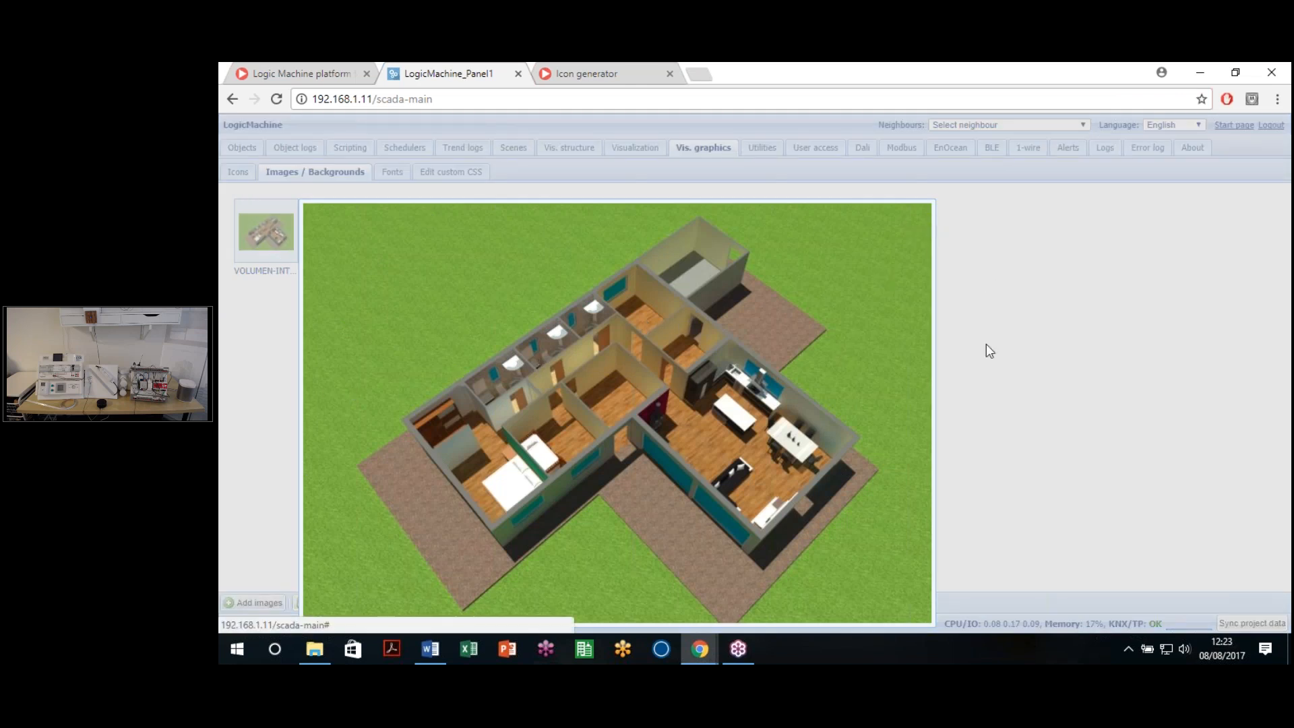
click(734, 94)
key(Return)
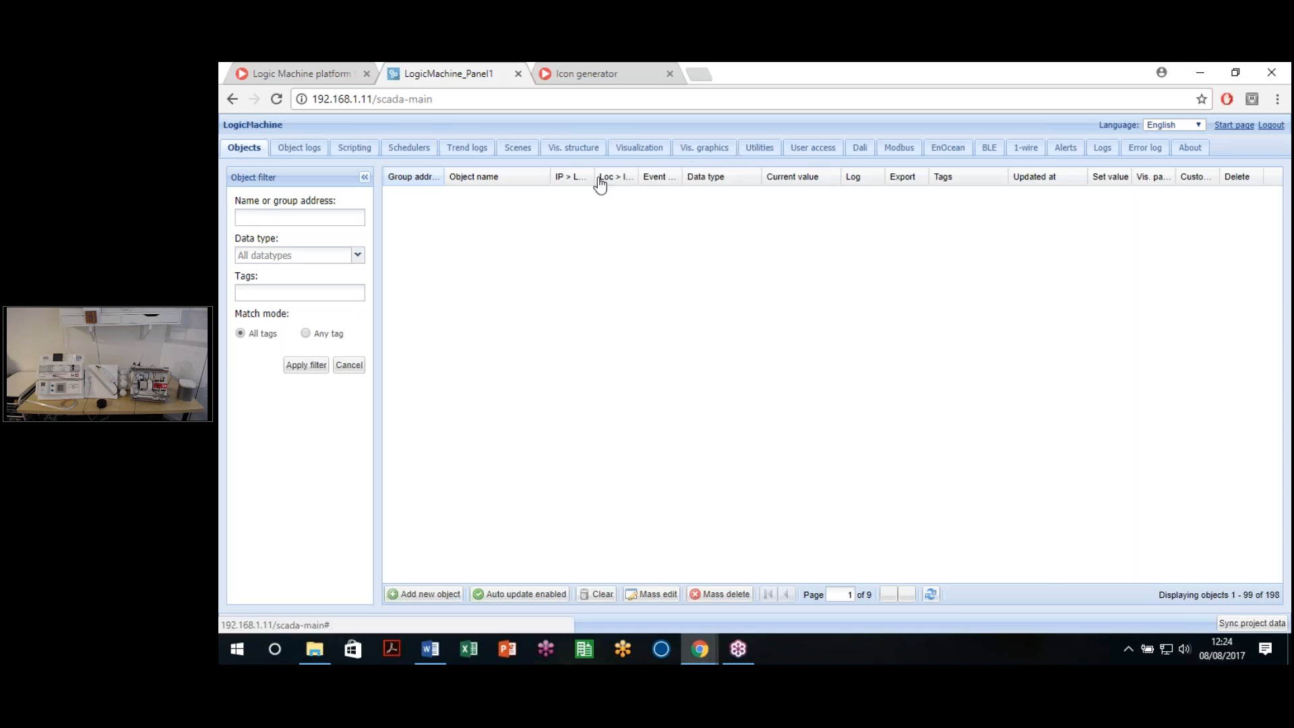
Step: In Images / Backgrounds, choose Widget_fondo_dimm.svg instead of Widget_fondo.svg and upload it
click(706, 161)
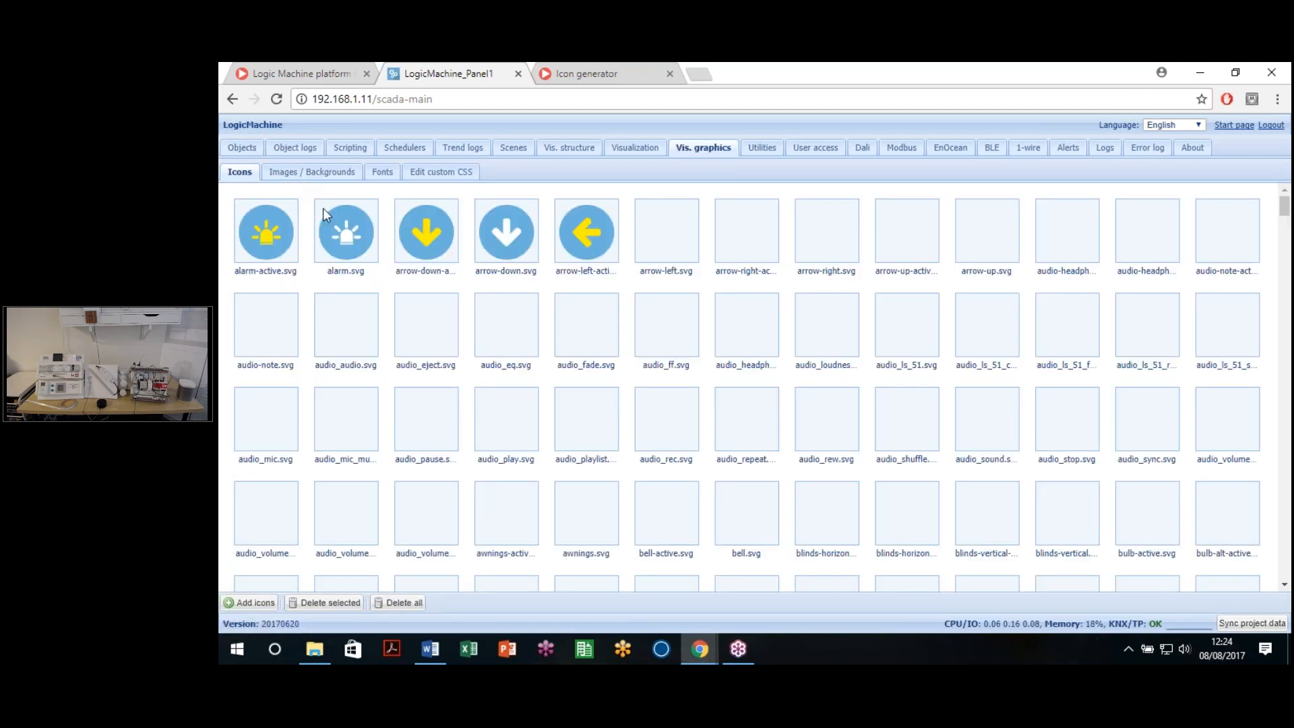
click(323, 171)
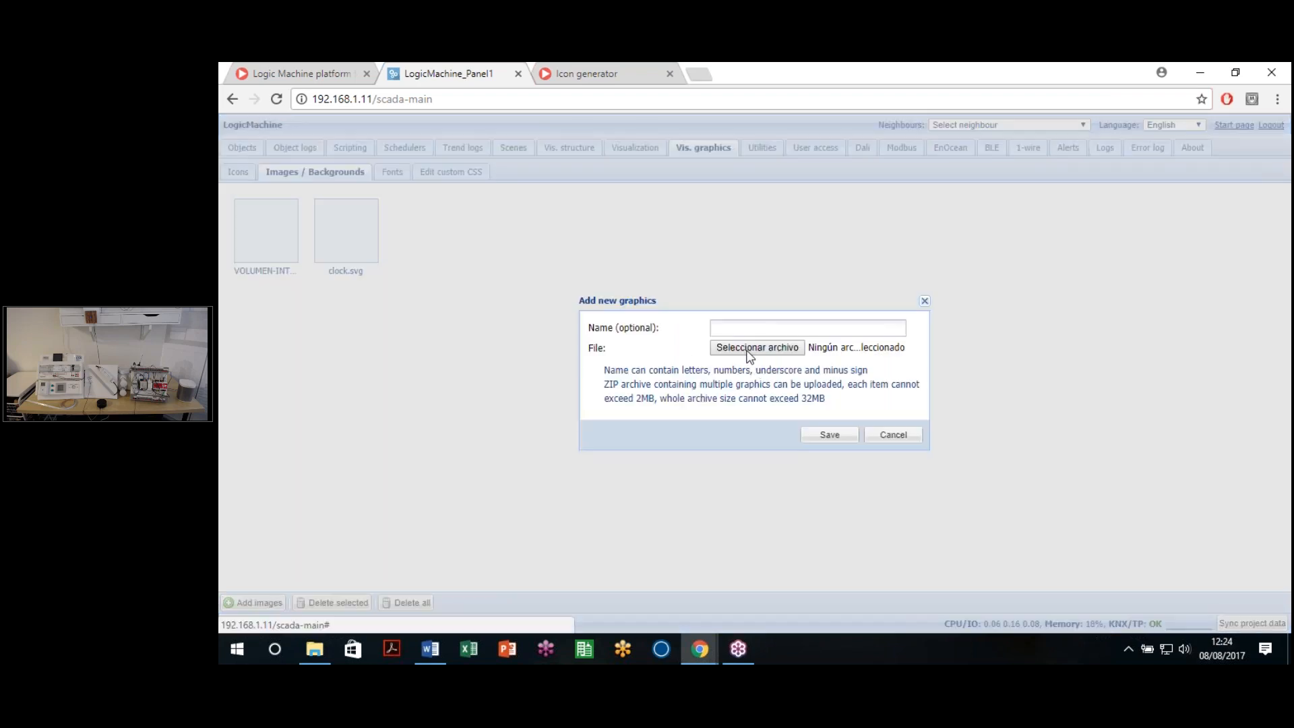
click(748, 351)
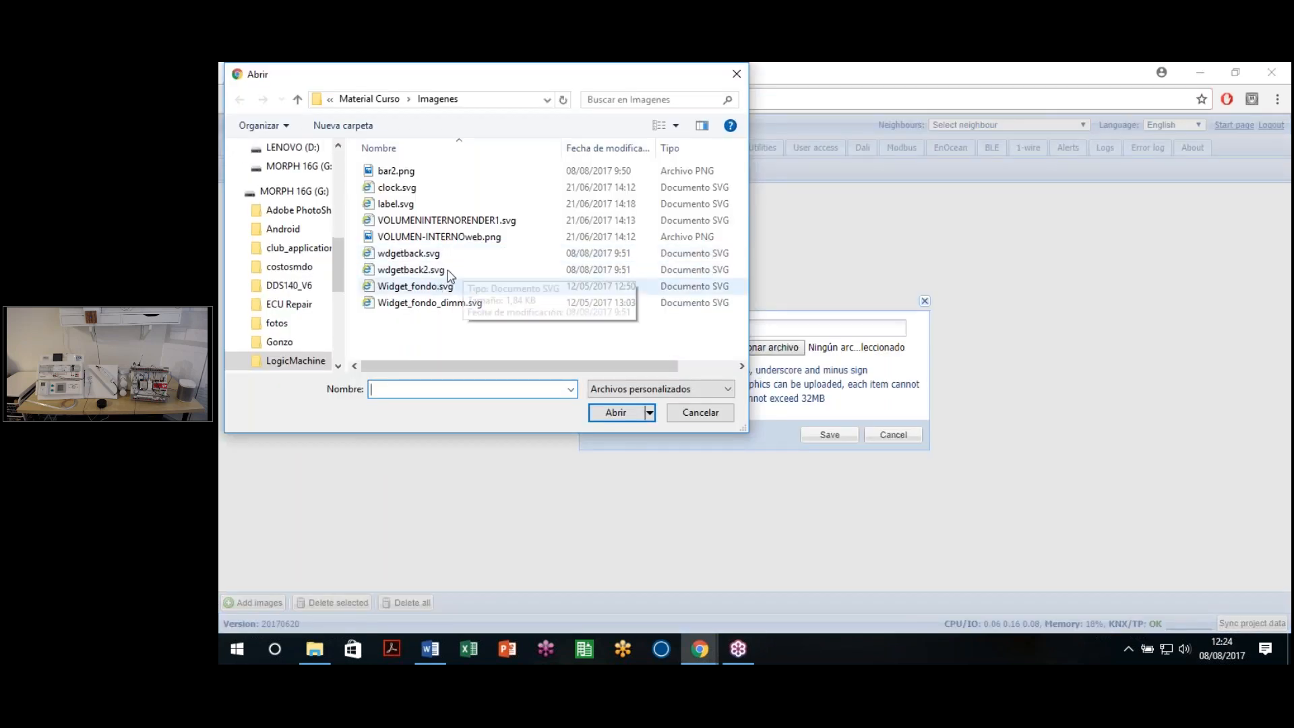
click(432, 288)
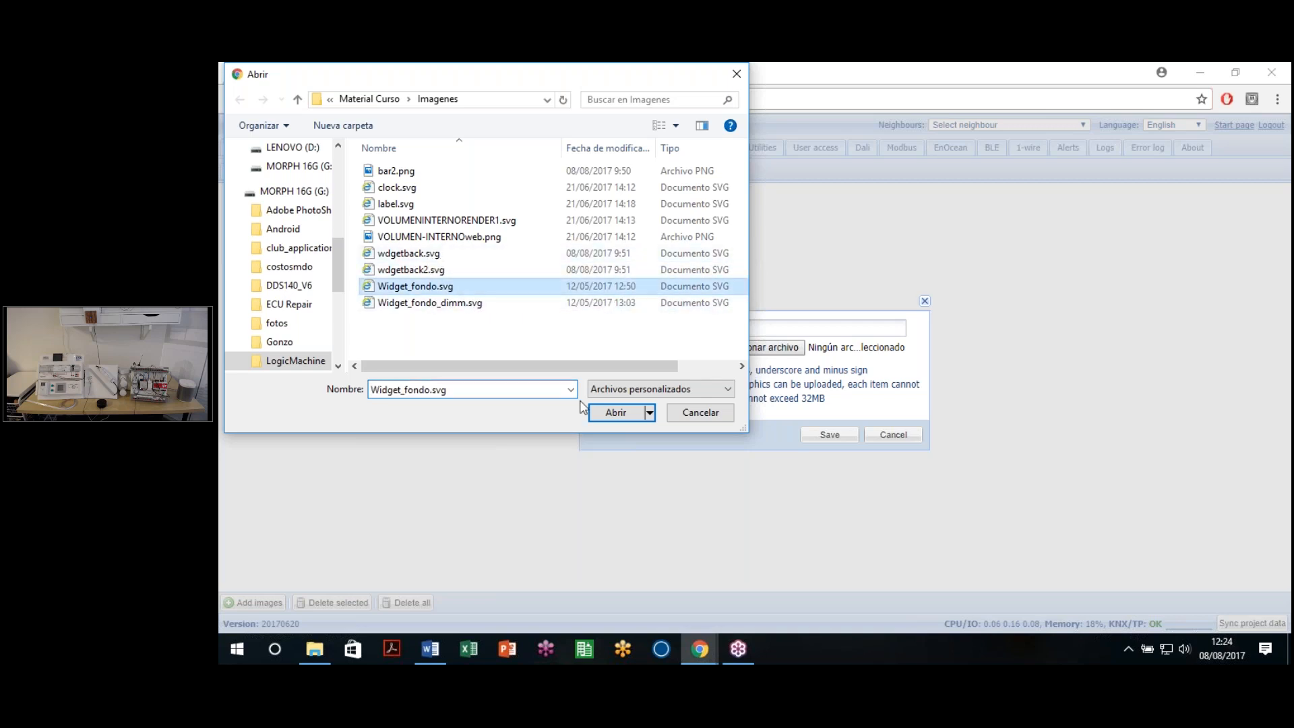
click(615, 412)
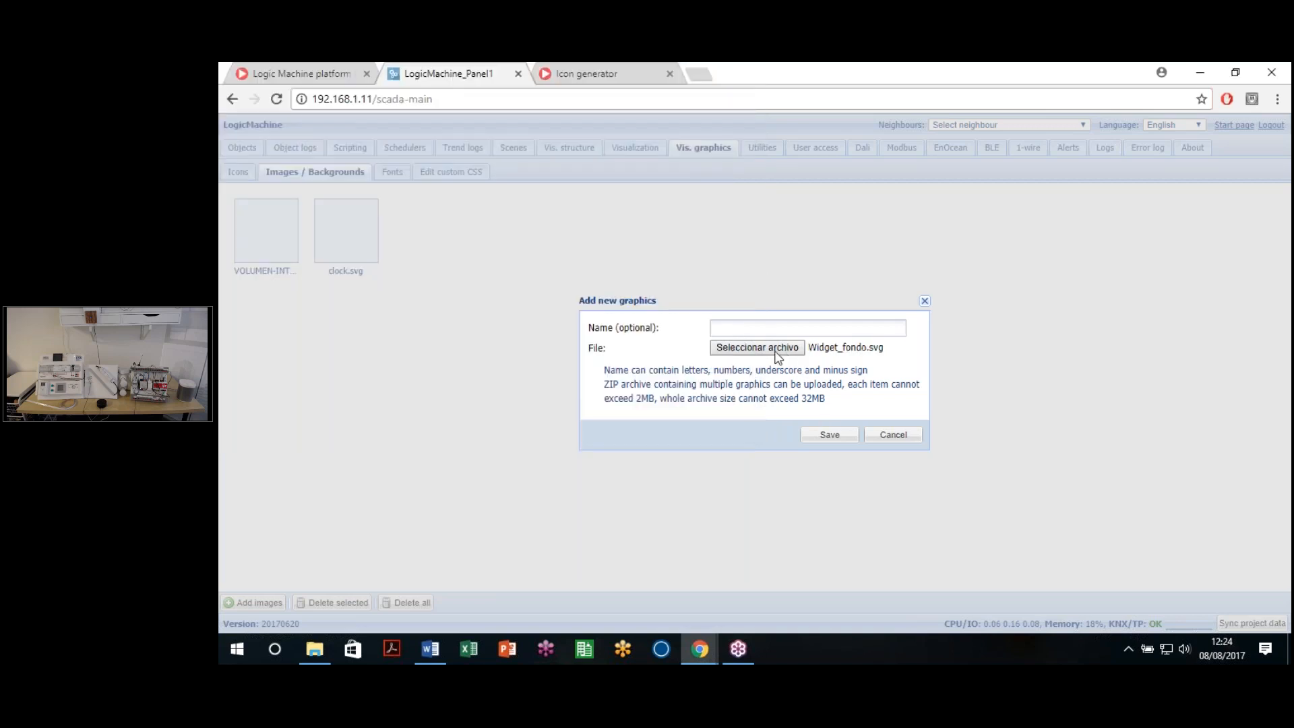
click(778, 351)
click(465, 304)
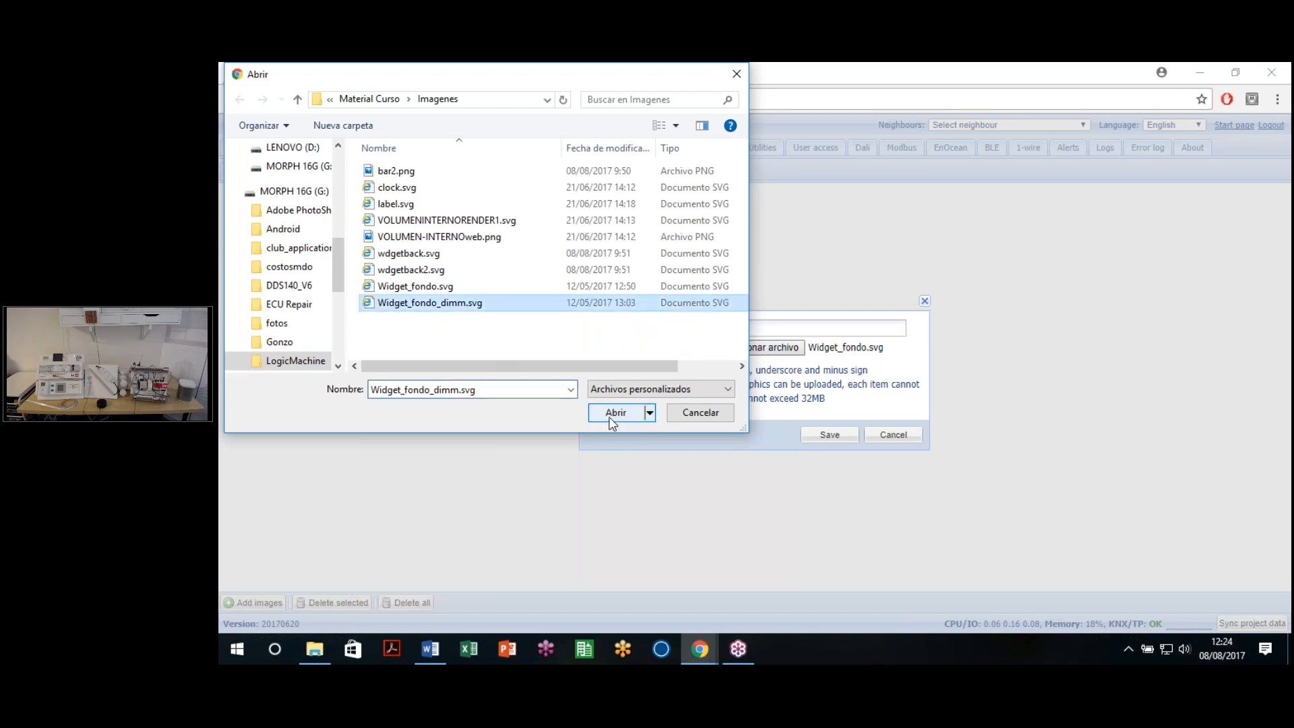
click(614, 413)
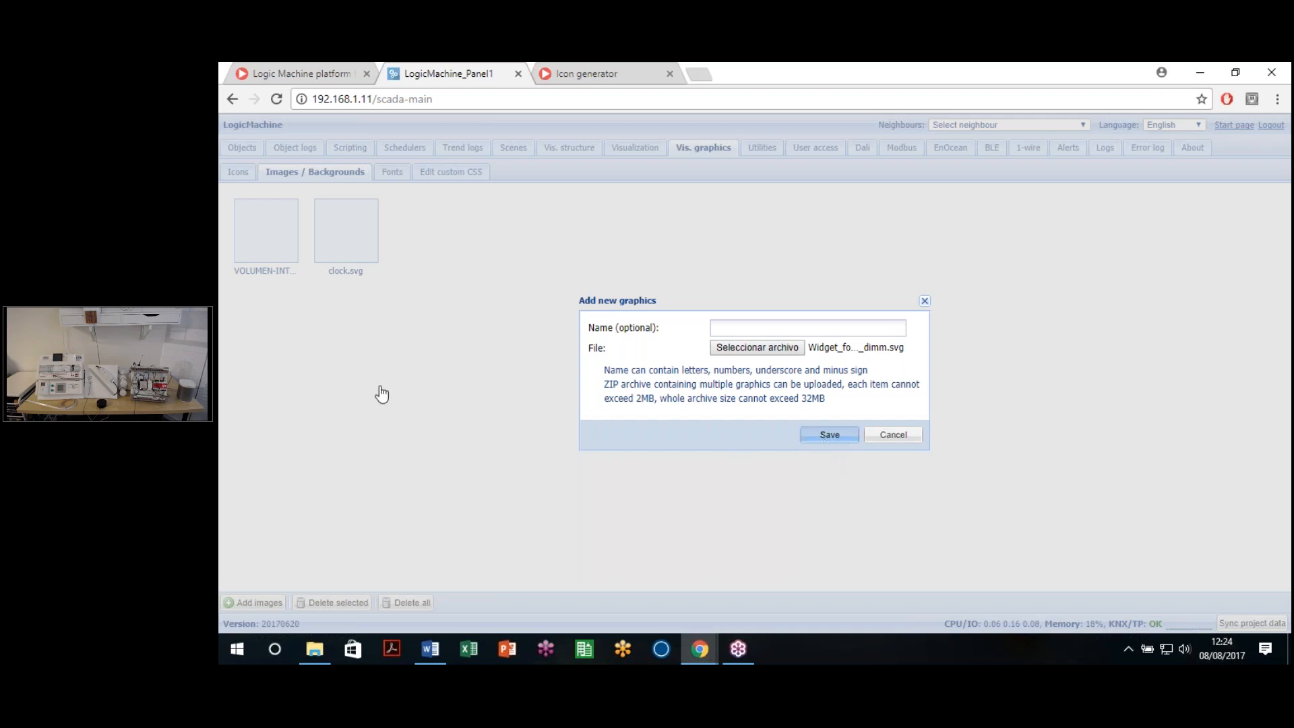
key(Return)
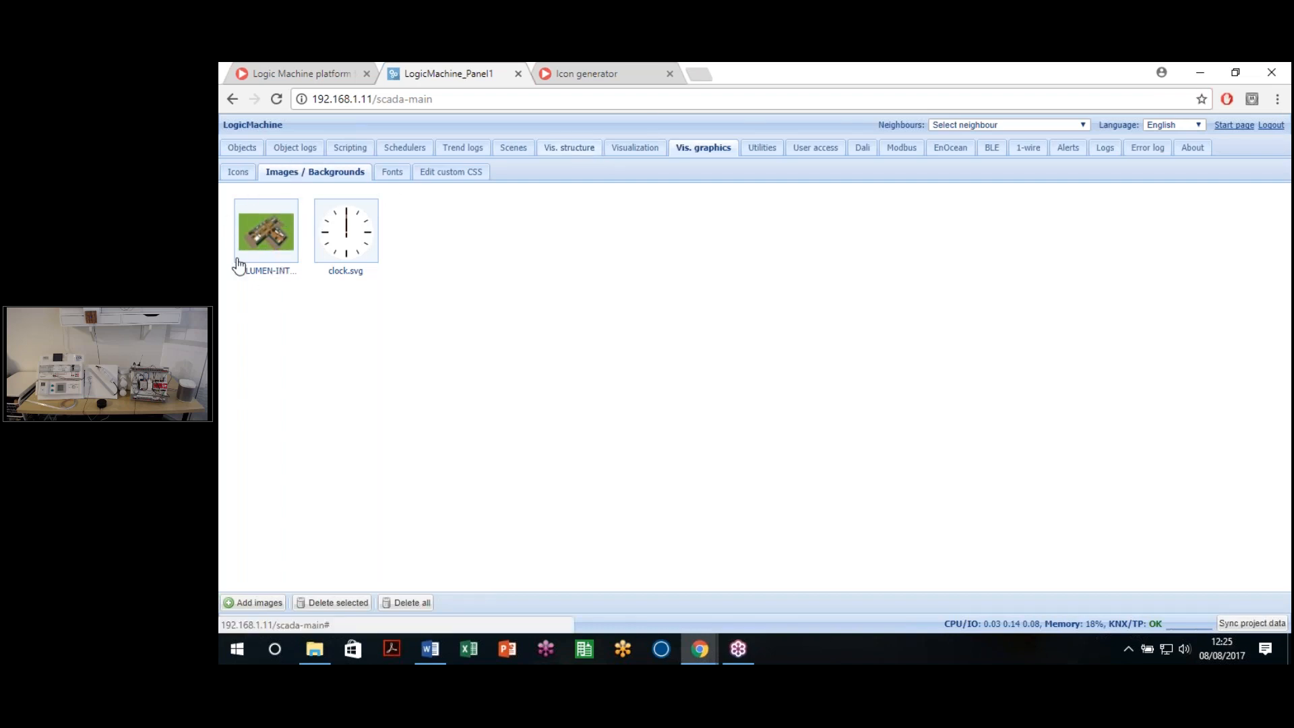
Step: Set VOLUMEN-INTERNOweb.png as the Master Layout's primary background image and save it
click(567, 150)
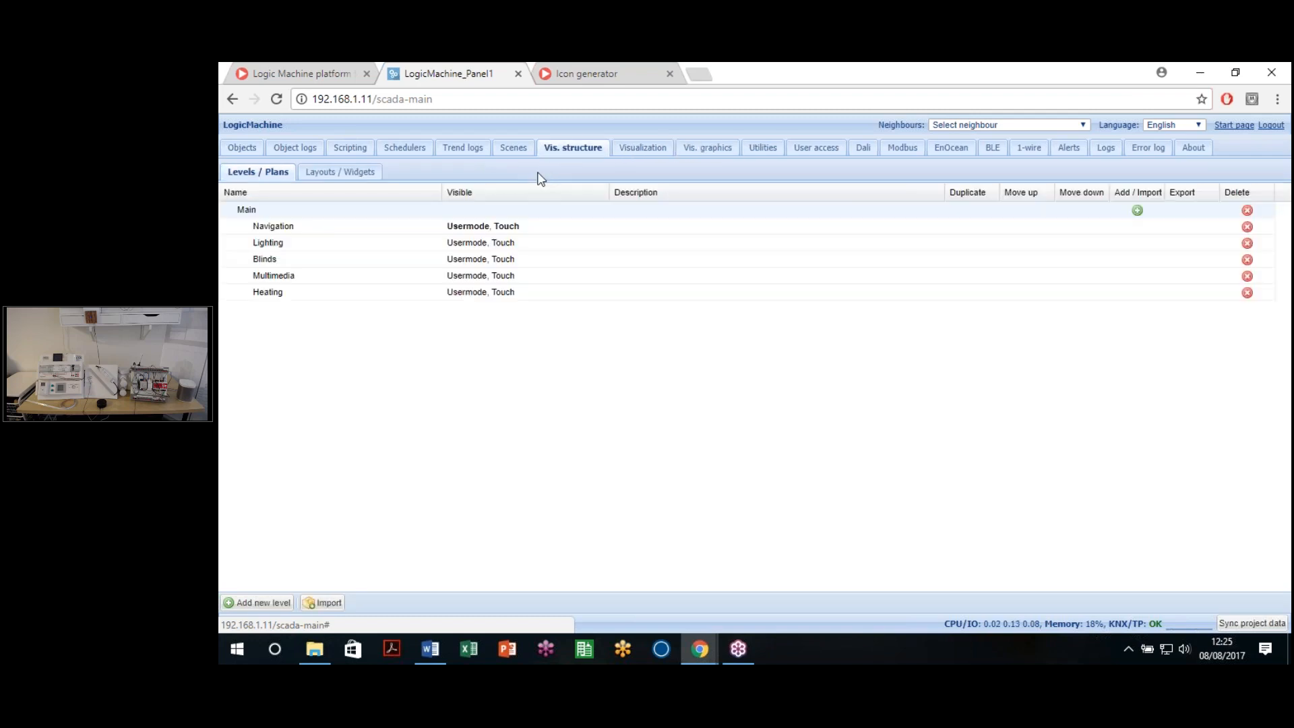
click(341, 171)
click(297, 226)
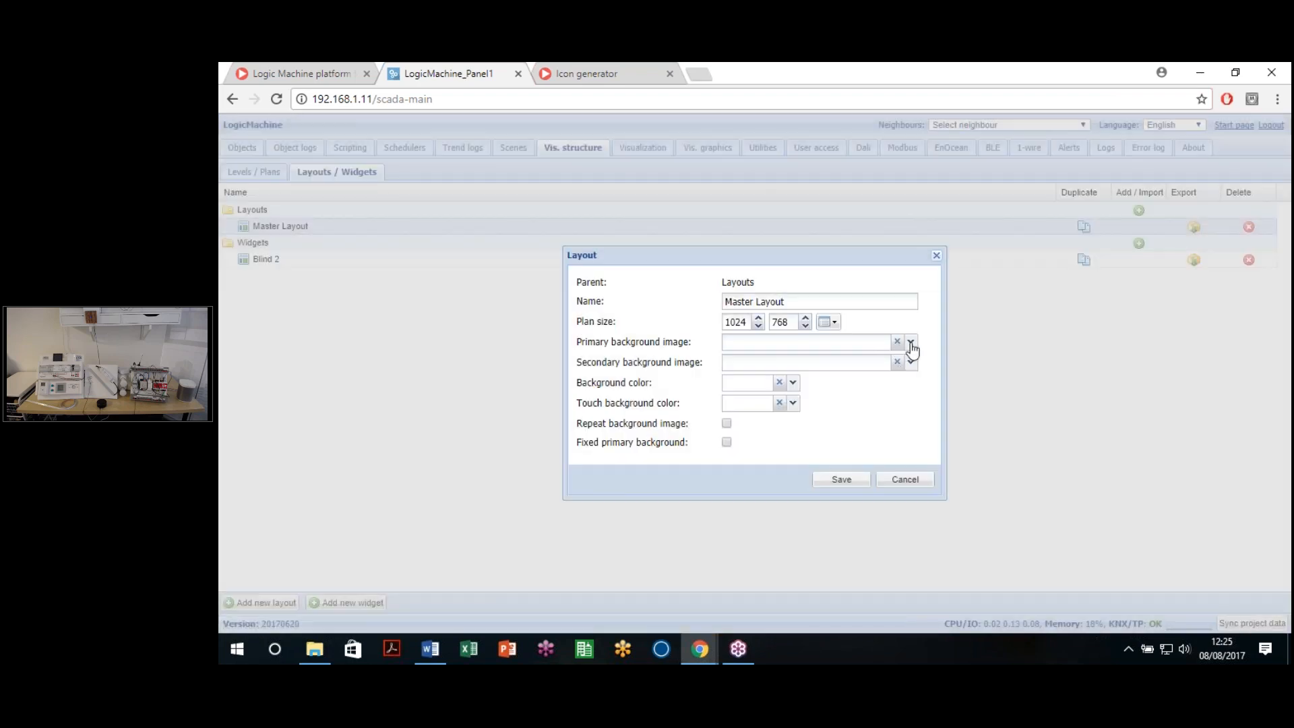
click(910, 342)
click(569, 288)
click(834, 480)
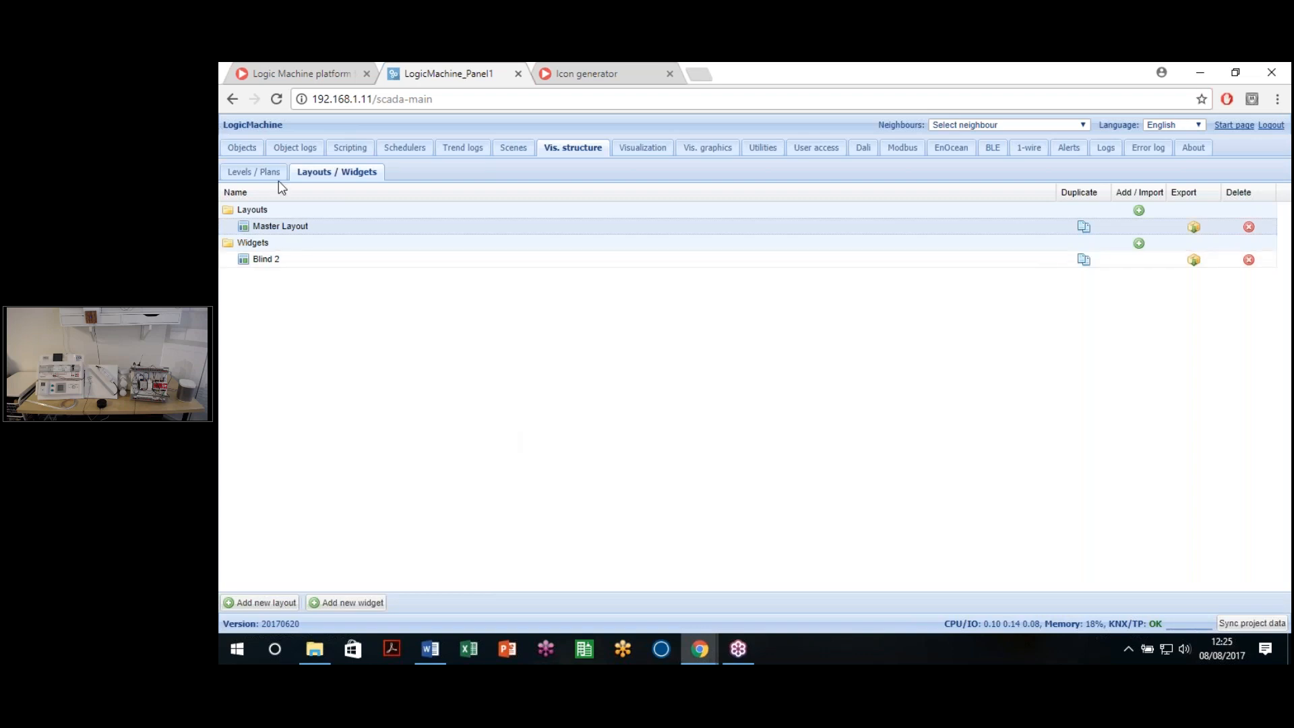
click(260, 169)
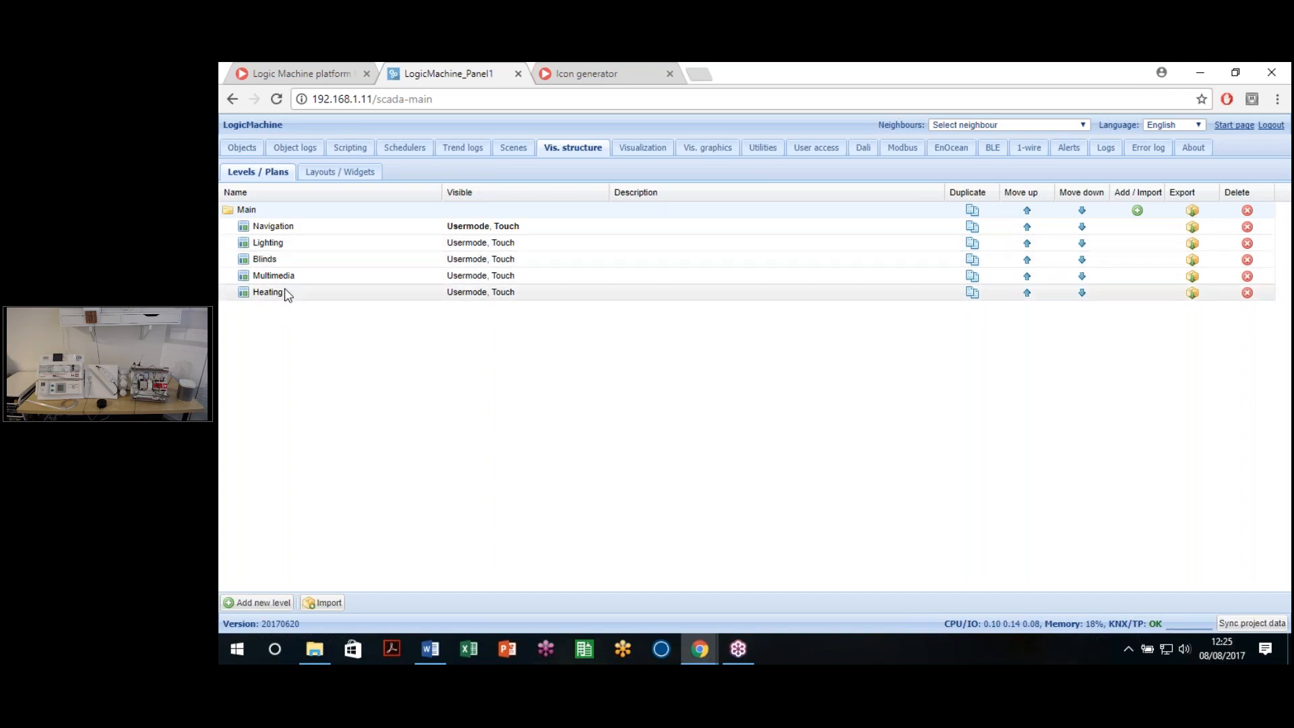
Step: Open the Visualization editor showing the Main plans, Master Layout and Blind 2 widget tree
click(630, 144)
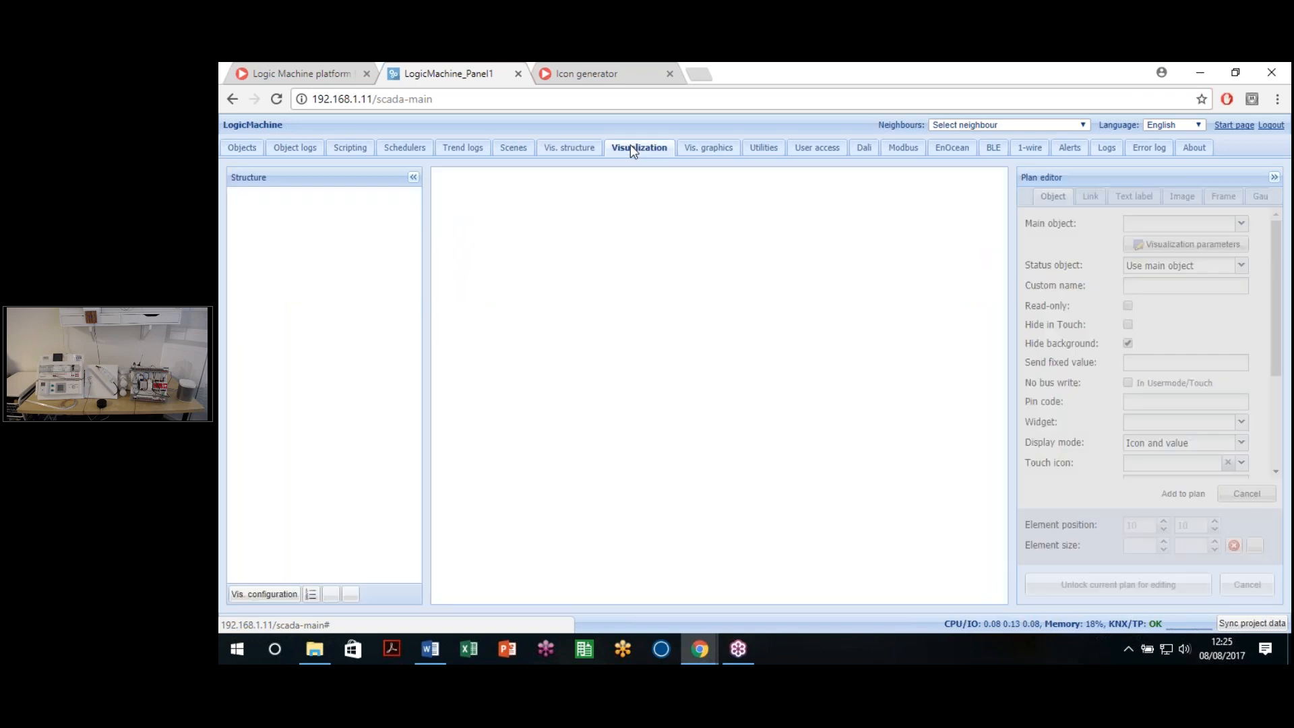
click(1283, 137)
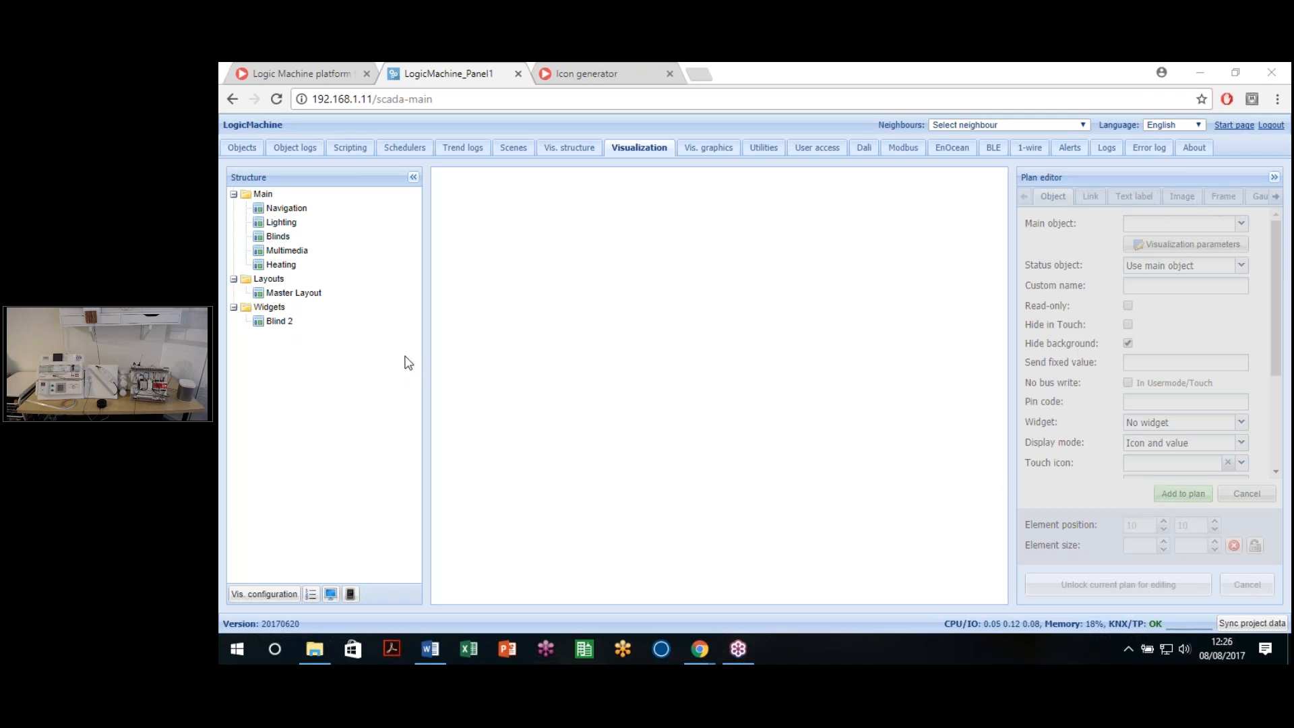
Step: Open the Master Layout plan and look over its 3D house background
click(288, 294)
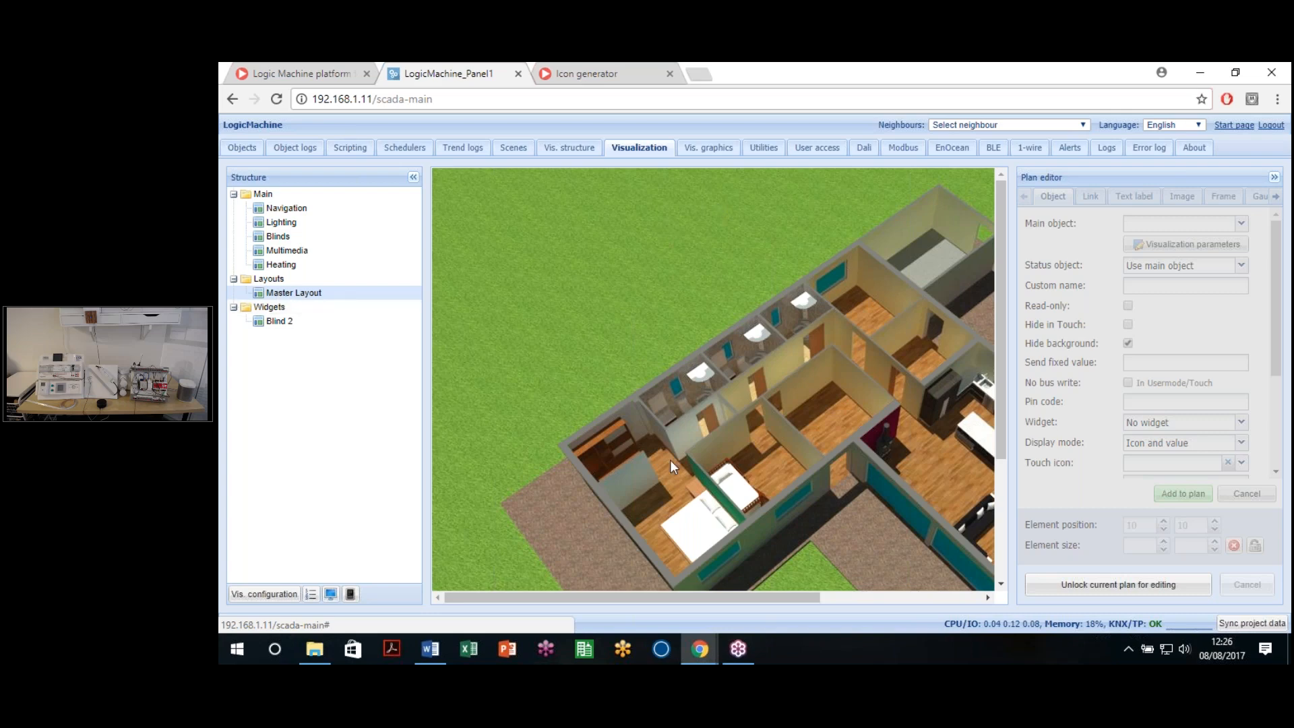
scroll(583, 249, down, 5)
scroll(636, 496, down, 1)
scroll(639, 465, up, 3)
drag(669, 595, 734, 489)
scroll(777, 394, down, 1)
scroll(777, 395, down, 3)
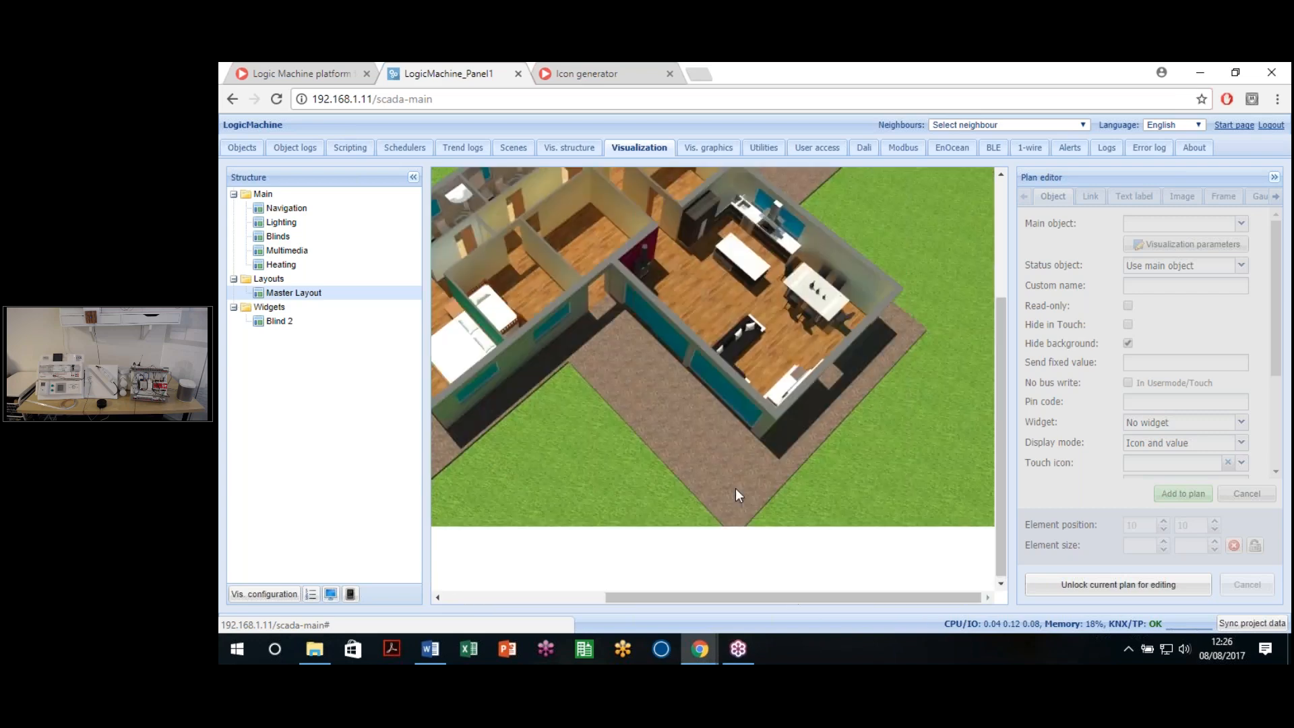
scroll(734, 489, up, 4)
drag(710, 593, 637, 587)
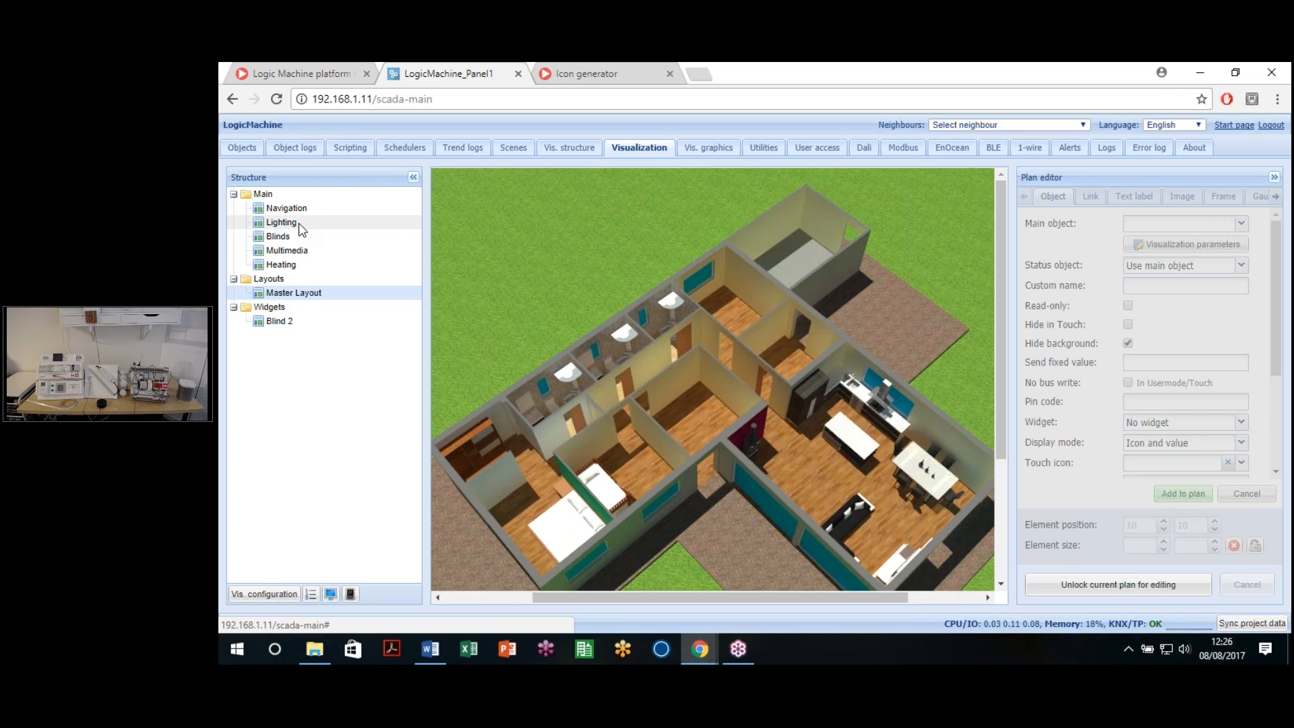
Step: Briefly check the Lighting plan, then switch back to Master Layout
click(281, 223)
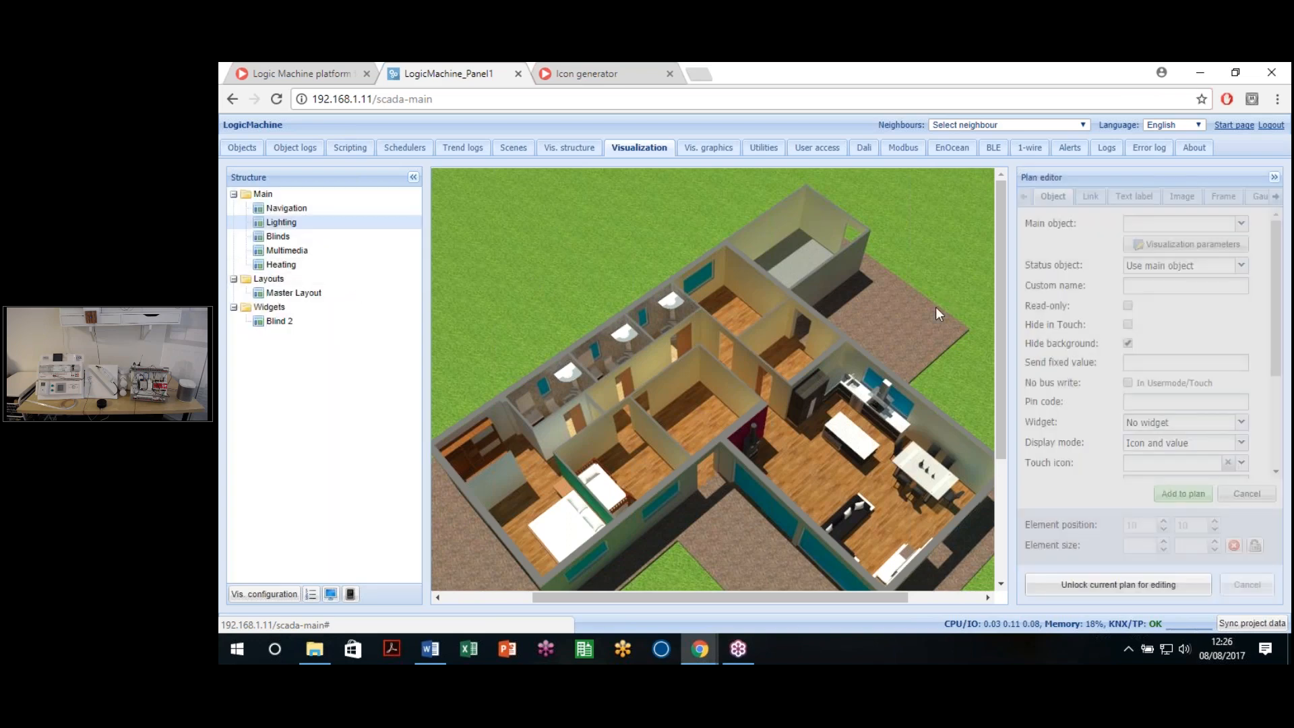
scroll(935, 306, down, 1)
scroll(845, 386, down, 5)
scroll(845, 387, up, 6)
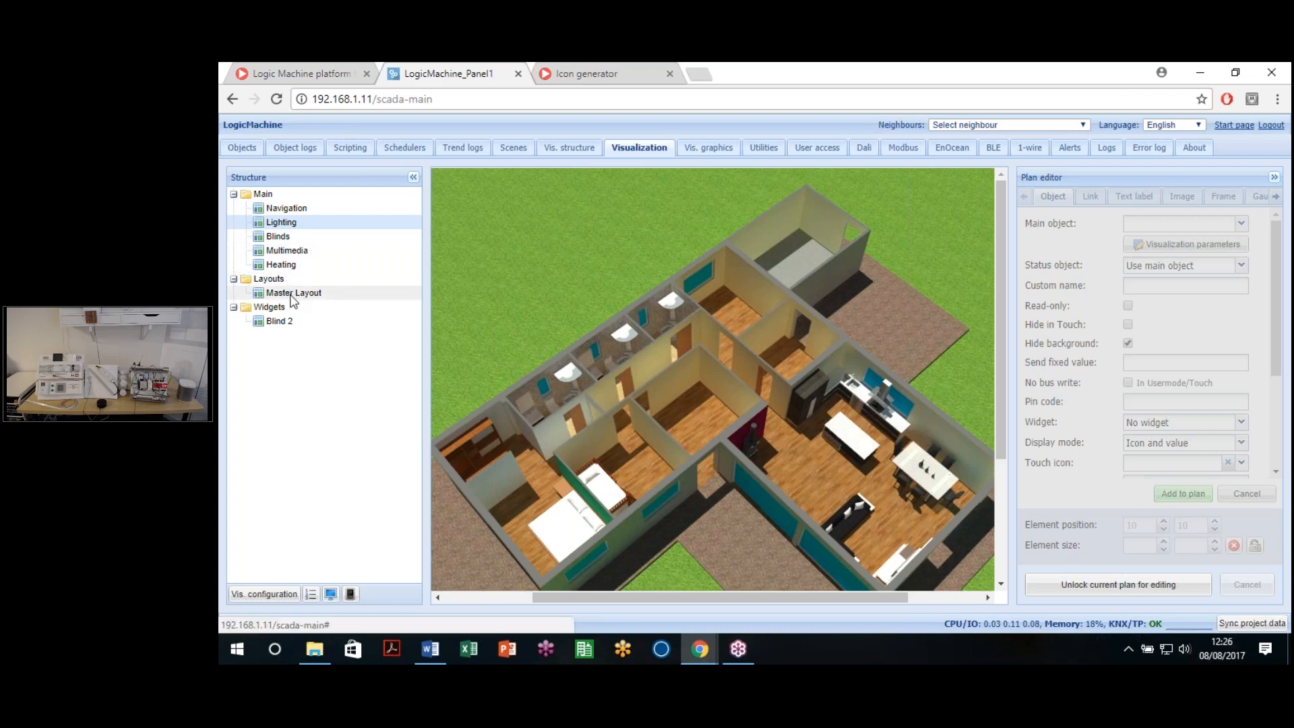
click(230, 292)
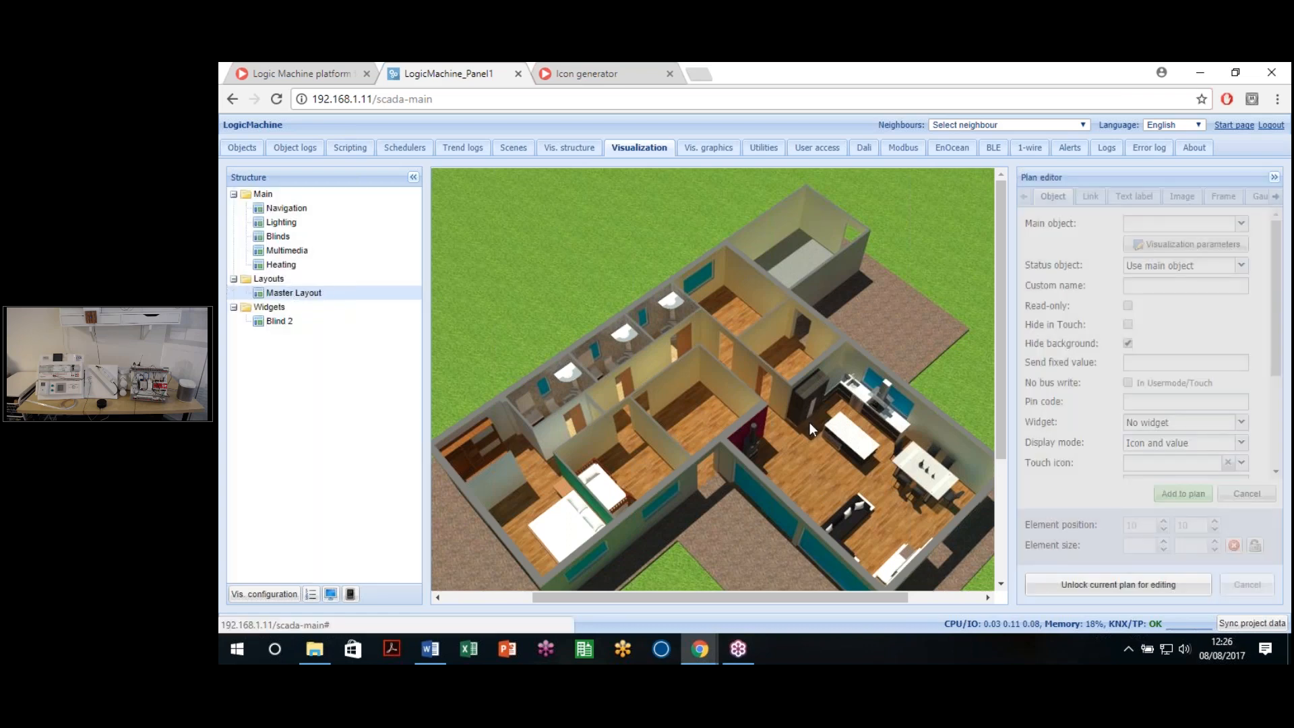
scroll(809, 422, down, 3)
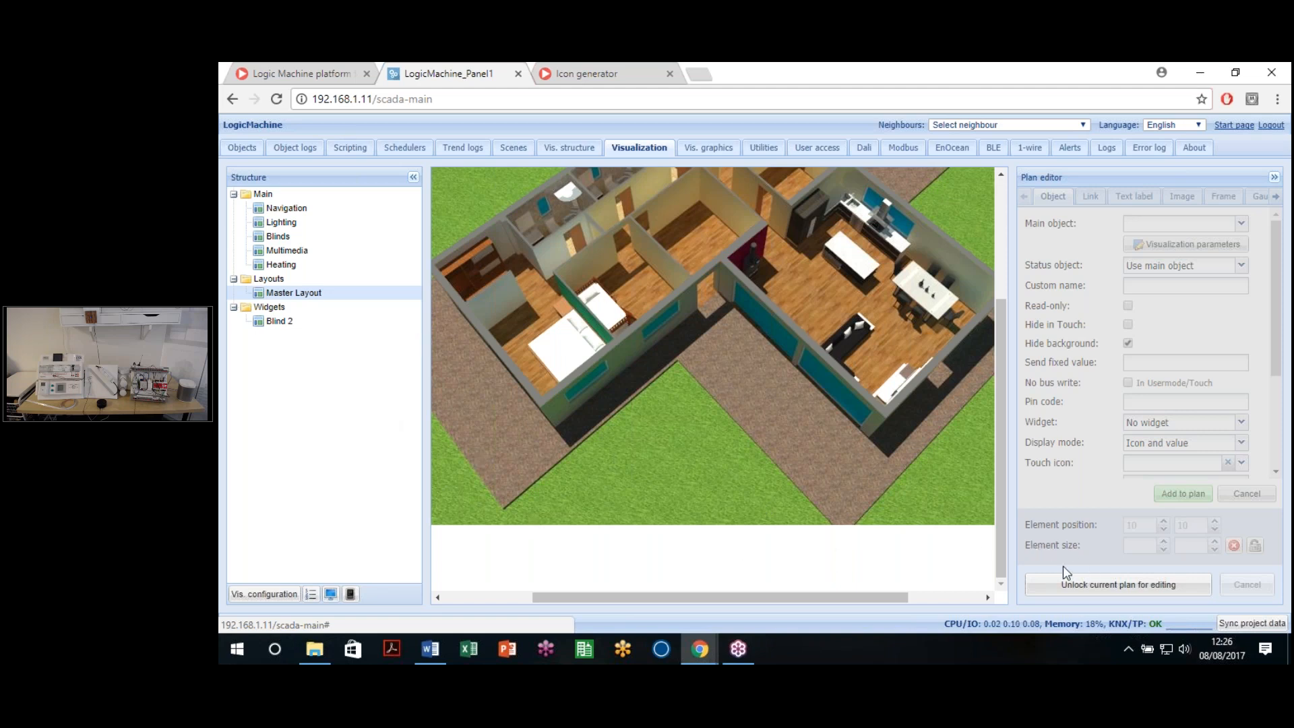
Step: Unlock the Master Layout plan for editing and scroll the editor down to the element form
click(1146, 594)
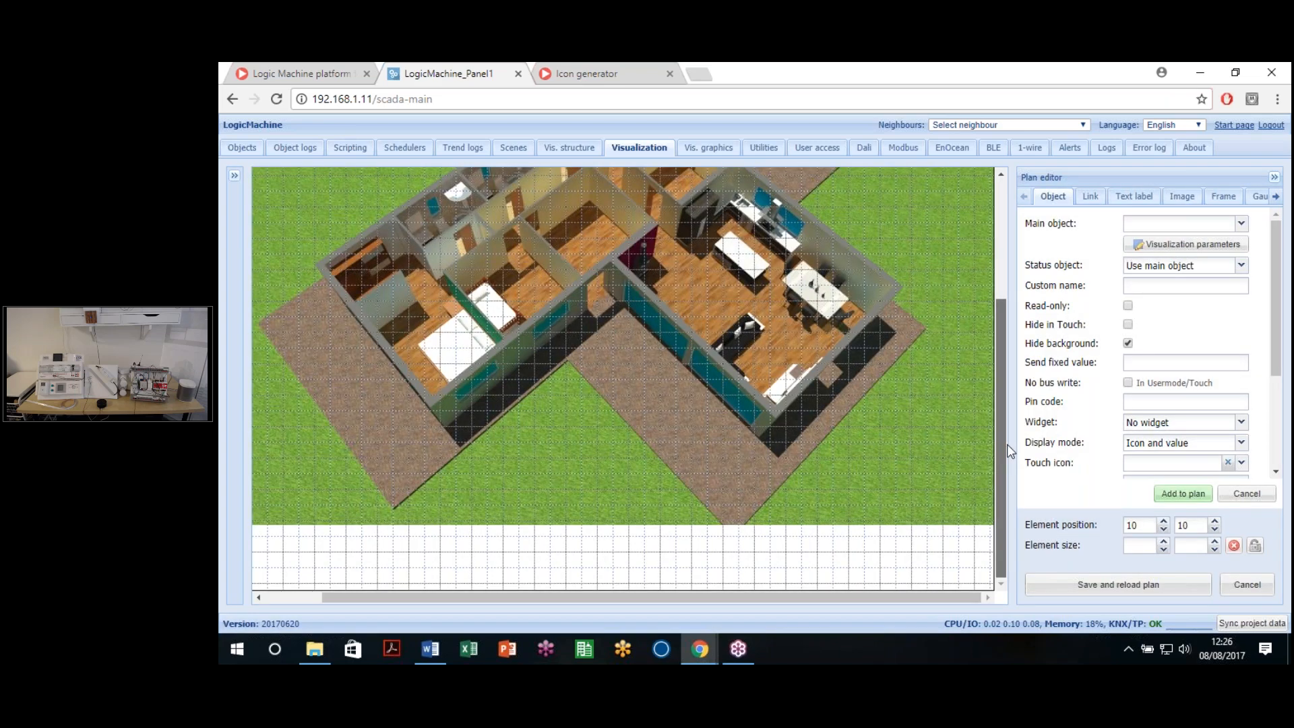
drag(1008, 445, 1013, 414)
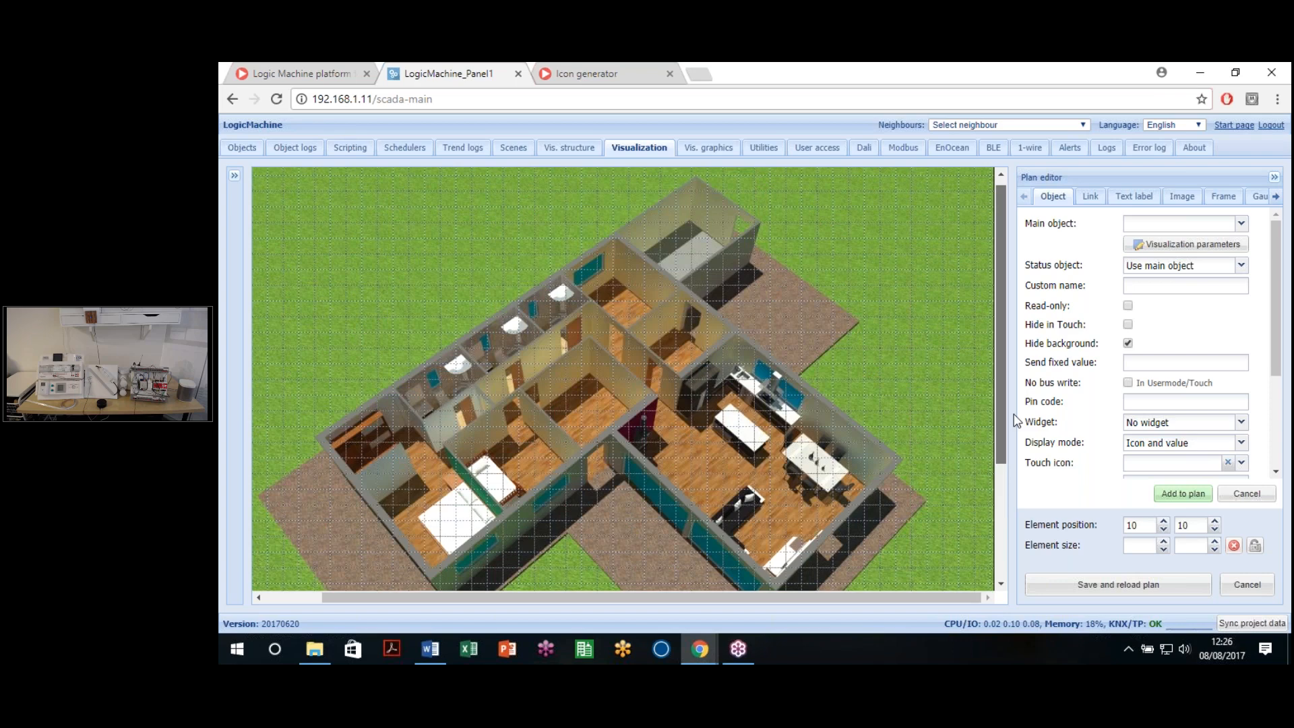
scroll(1014, 415, down, 1)
scroll(1010, 407, down, 4)
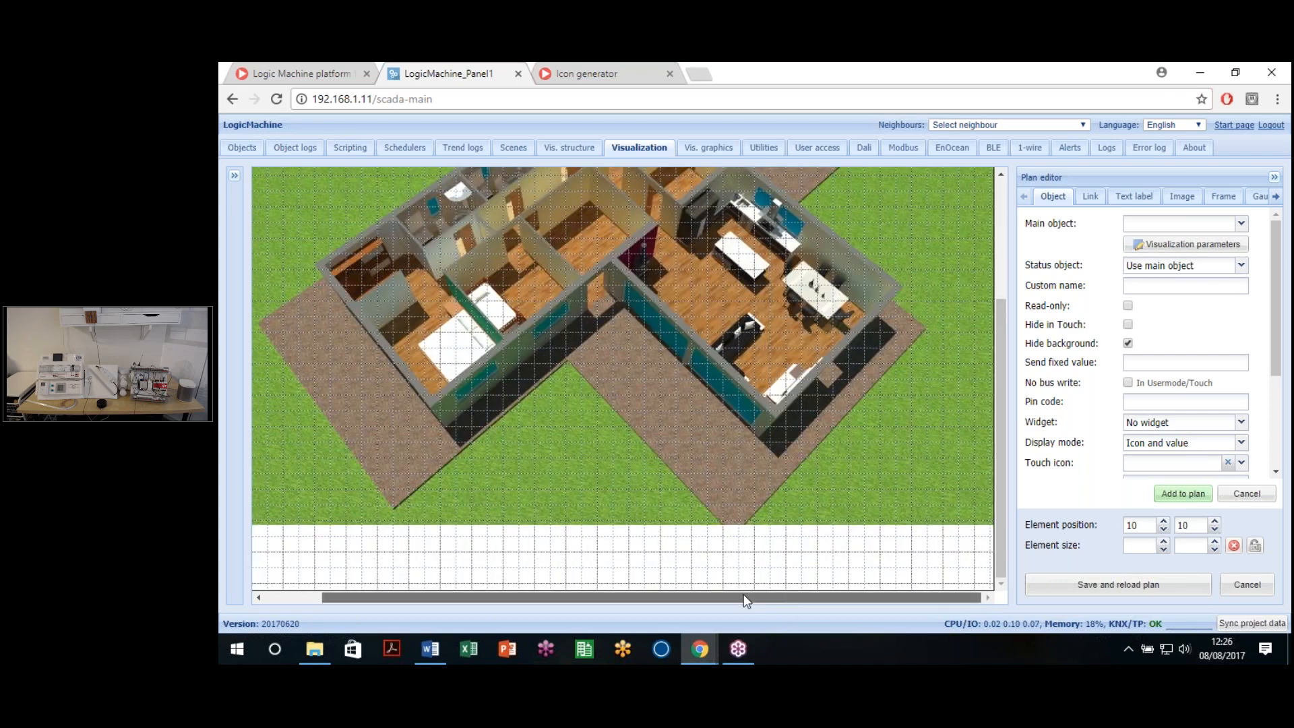
drag(746, 600, 730, 601)
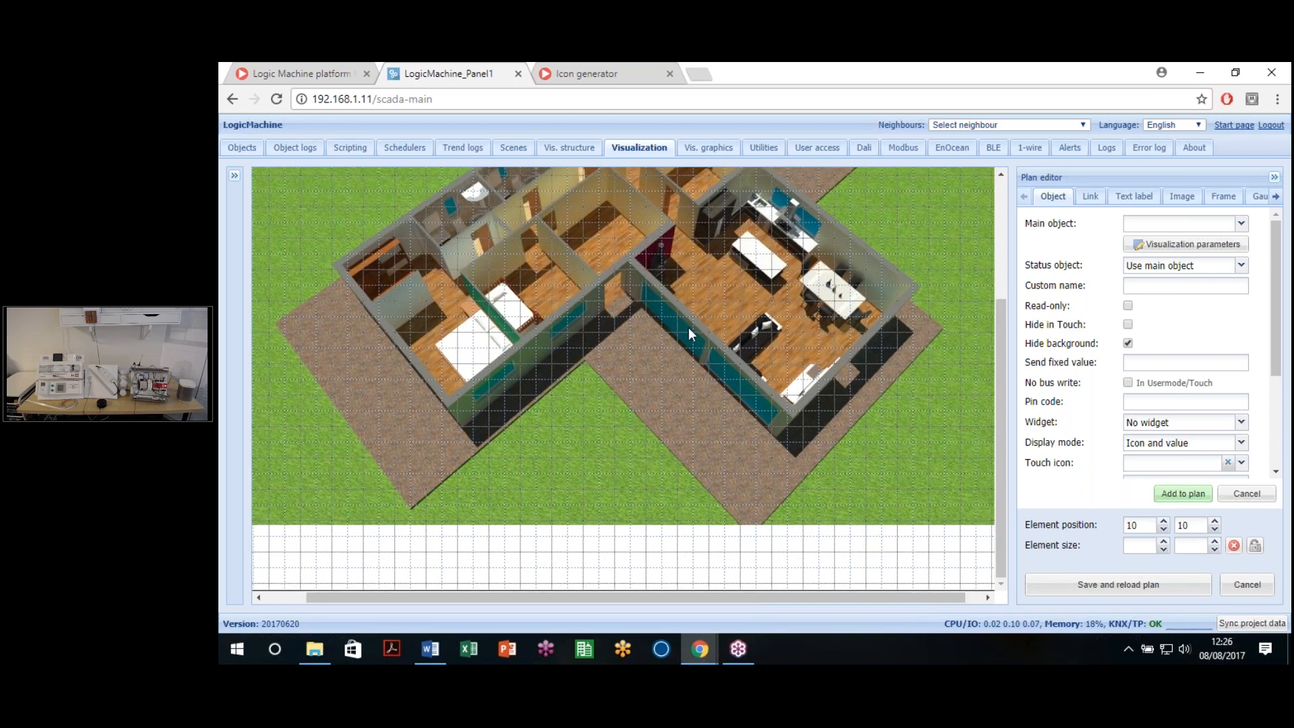
scroll(710, 426, up, 5)
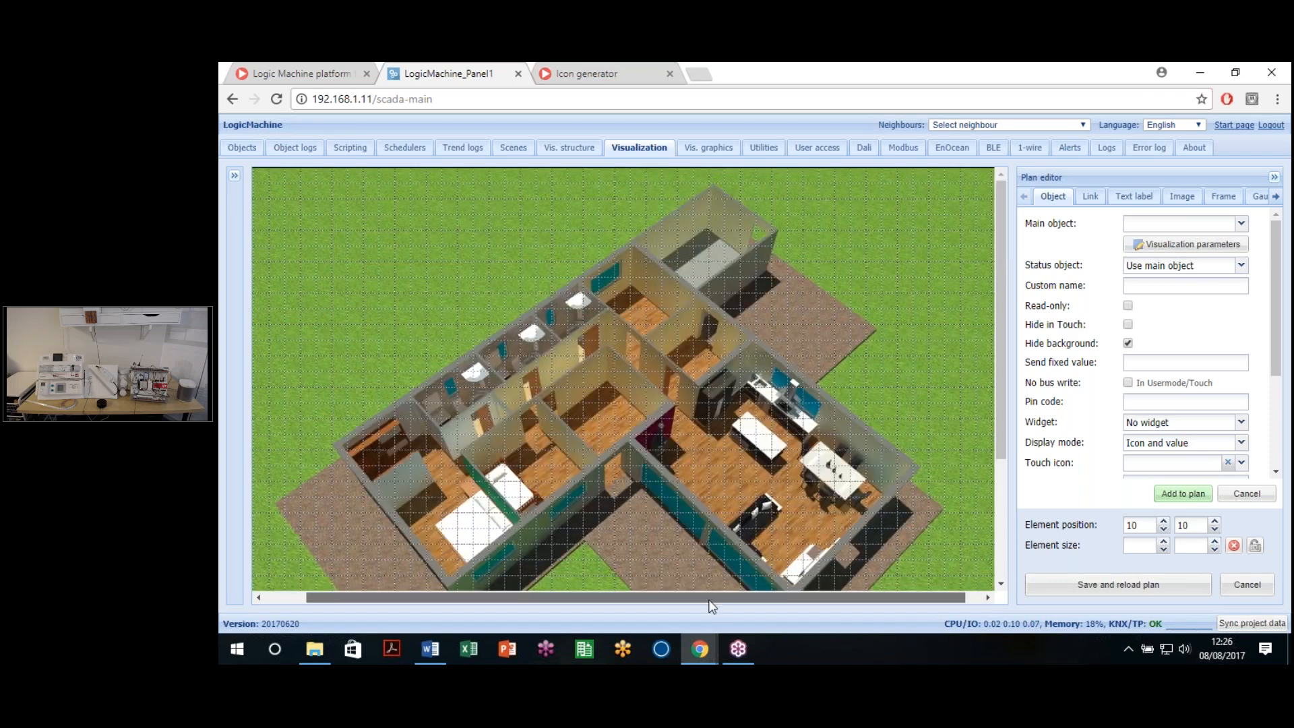
drag(709, 600, 667, 601)
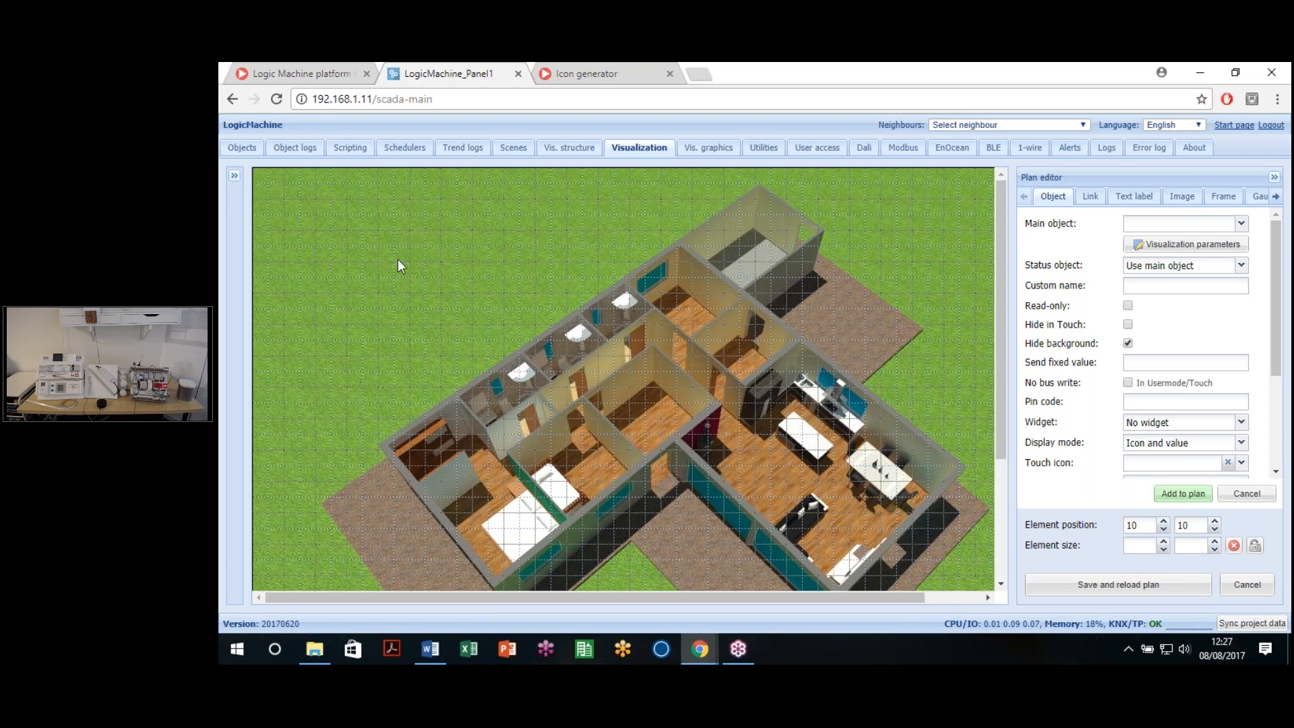
scroll(913, 273, down, 3)
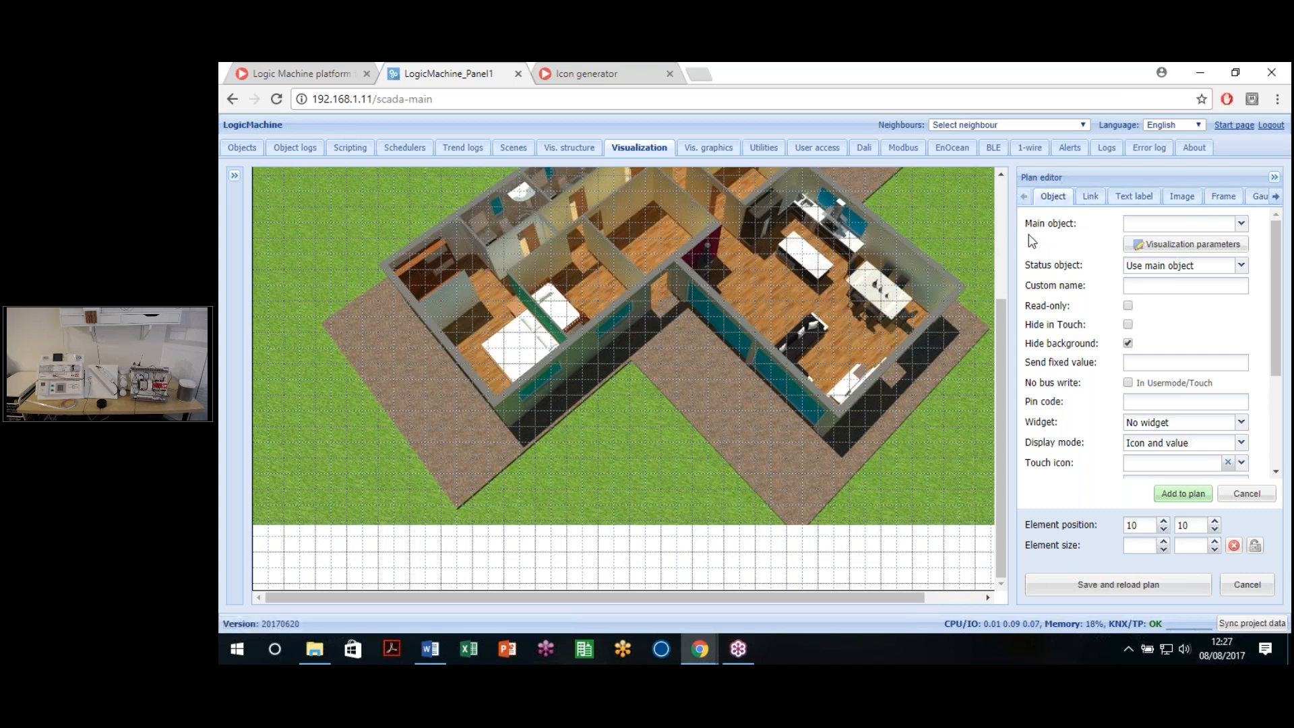
Step: Start a new link element and try the external-address link option
click(1090, 197)
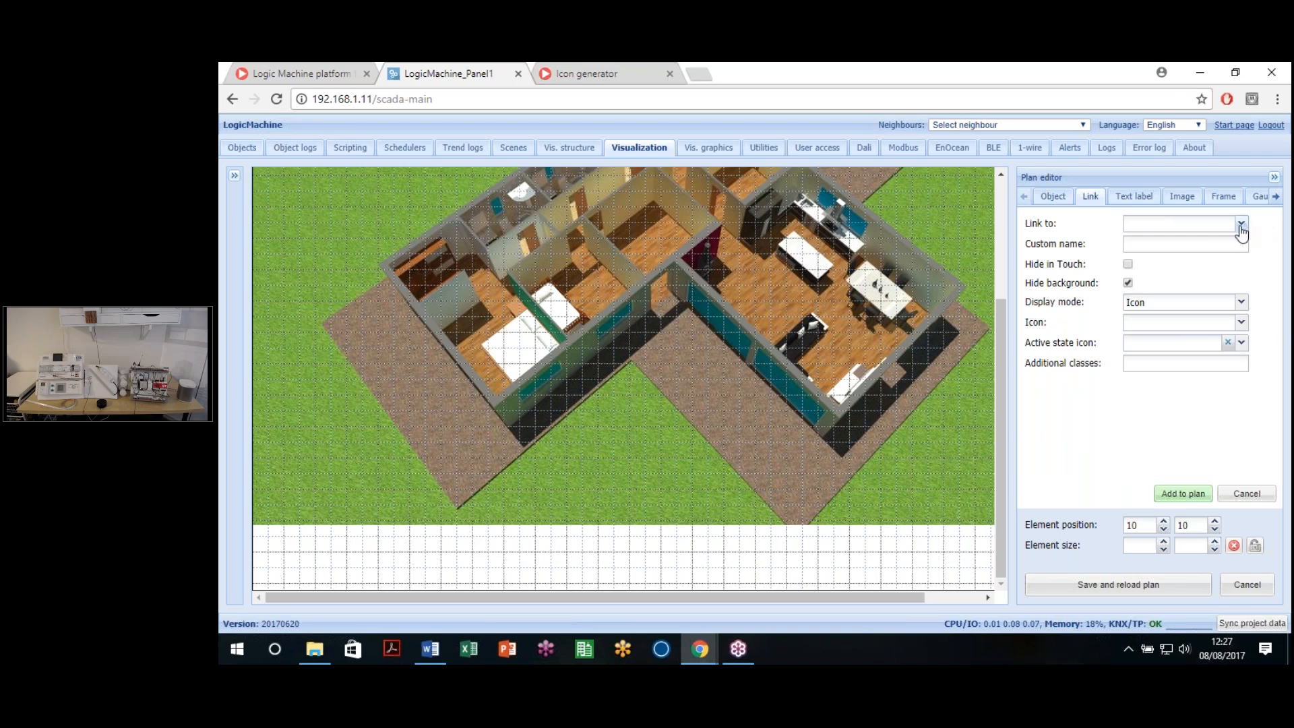
scroll(598, 341, up, 3)
click(1241, 223)
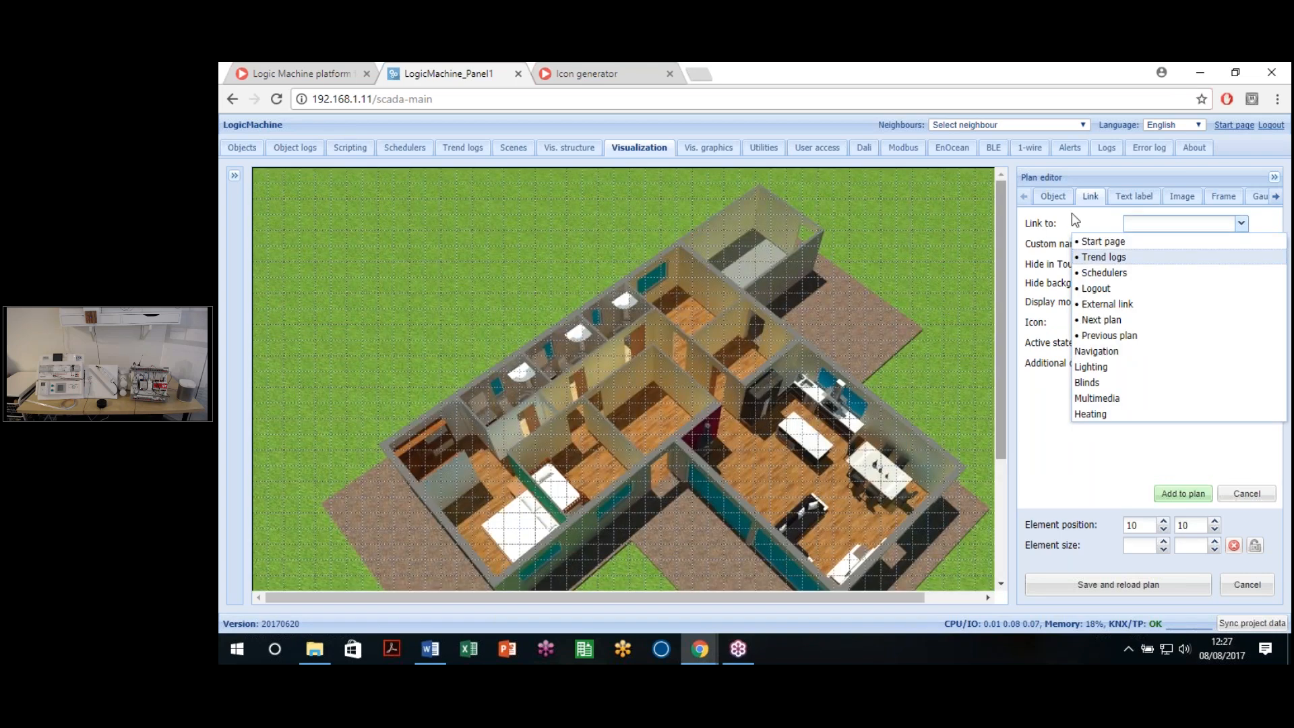
click(1264, 230)
click(1240, 223)
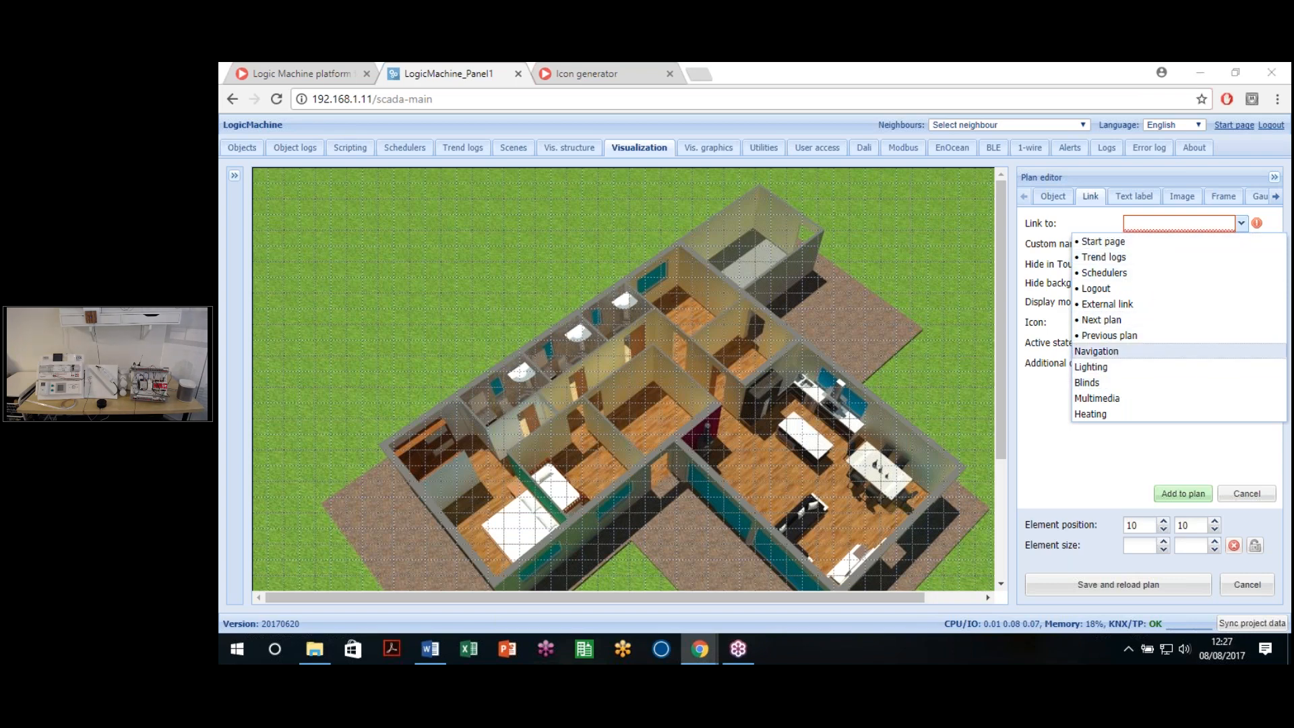
click(1101, 308)
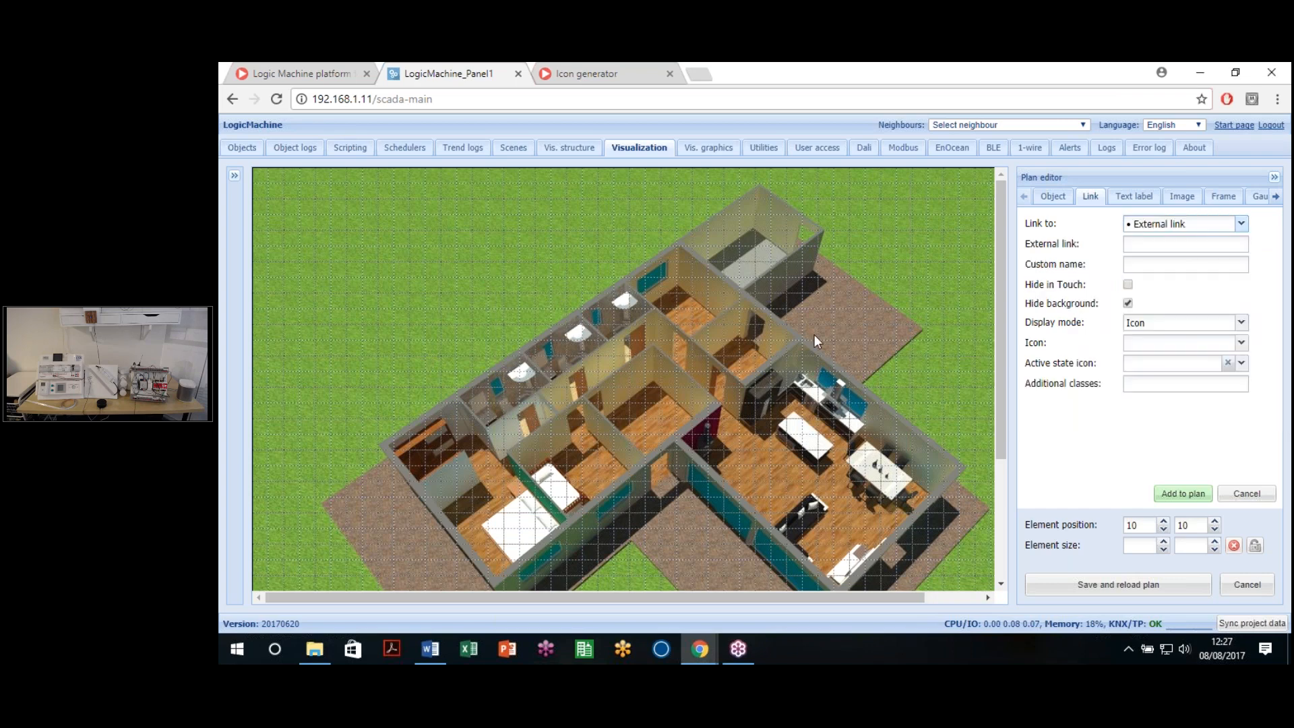
drag(1029, 244, 1098, 241)
click(1041, 244)
click(1150, 248)
Step: Point the link at the Lighting plan and give it the custom name 'Lighting'
click(1241, 224)
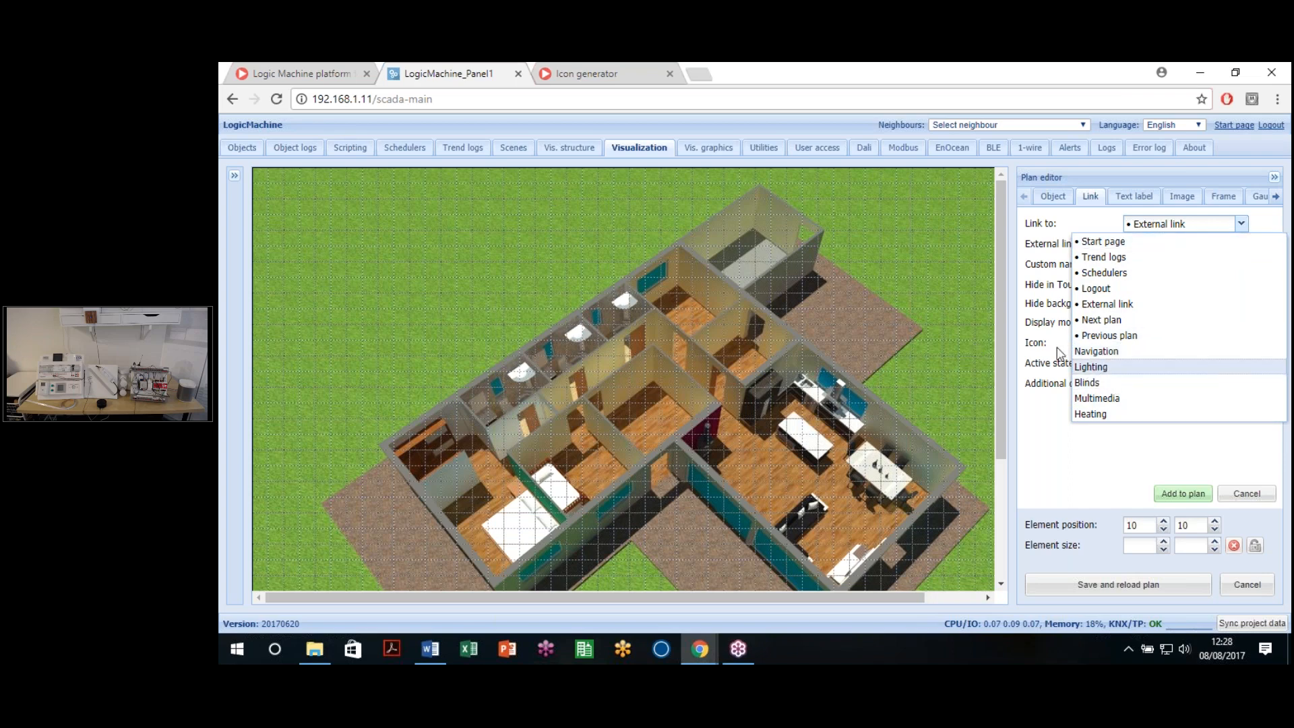
click(1105, 370)
click(1151, 248)
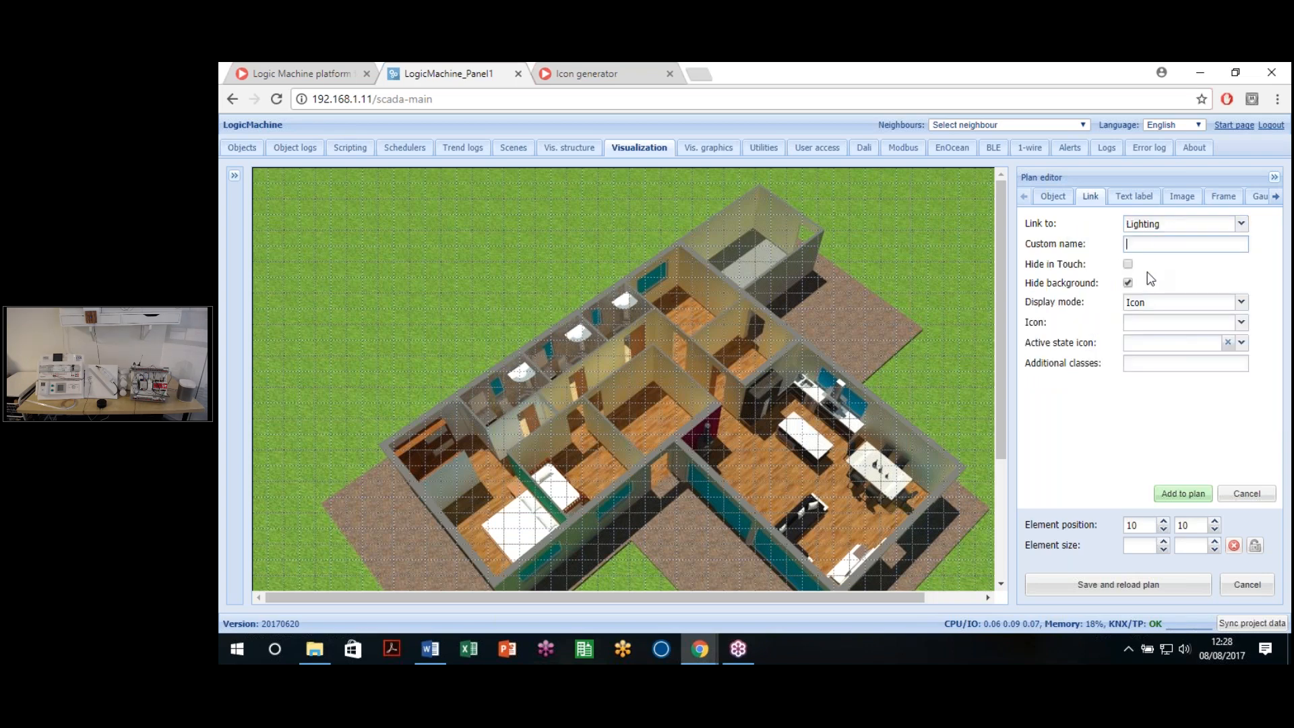
text(Light)
Step: Toggle the link's Touch view visibility, try adding it, and briefly set display mode to value
click(1126, 266)
click(1129, 264)
click(1184, 495)
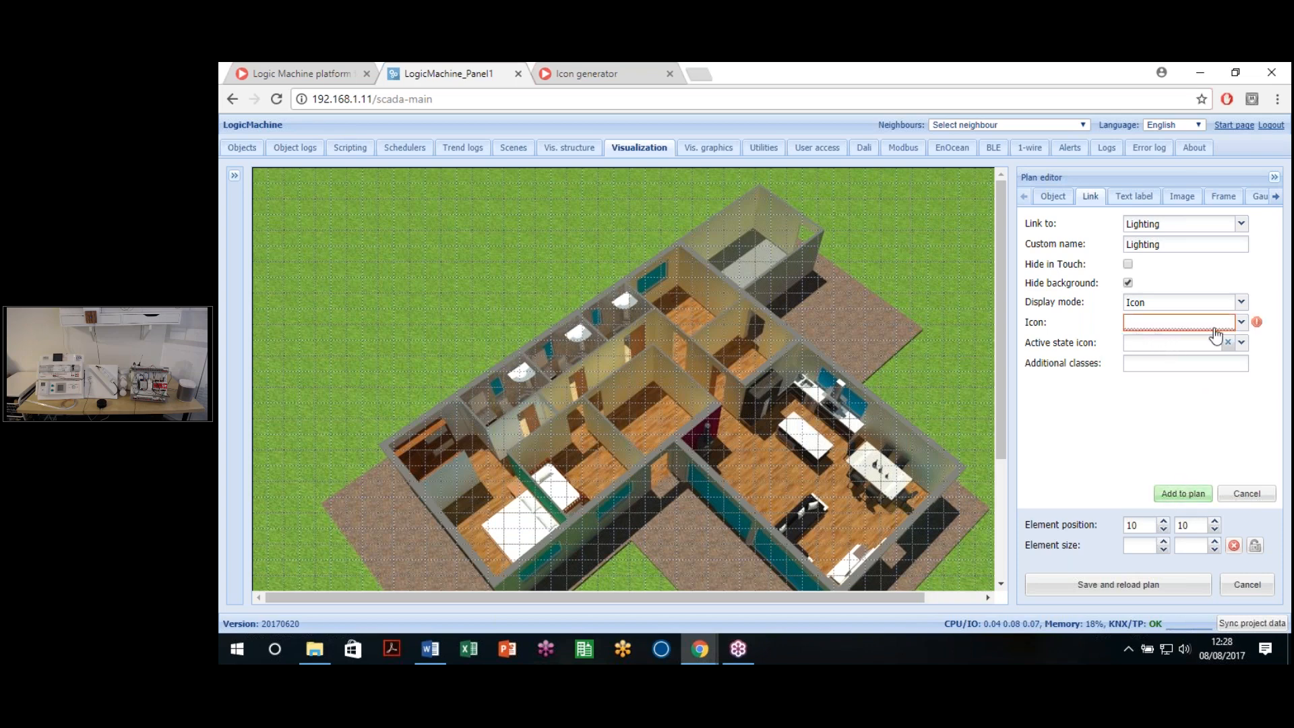
mouse_move(1260, 325)
click(1208, 308)
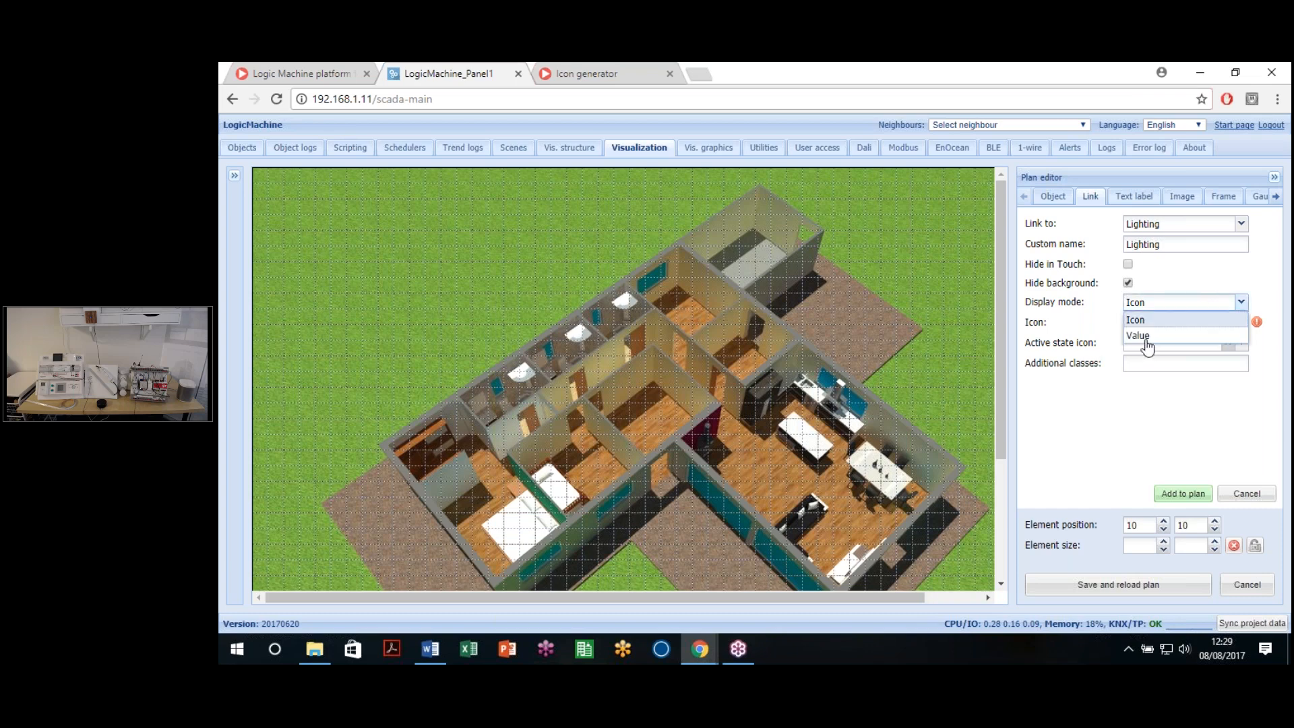
click(1155, 336)
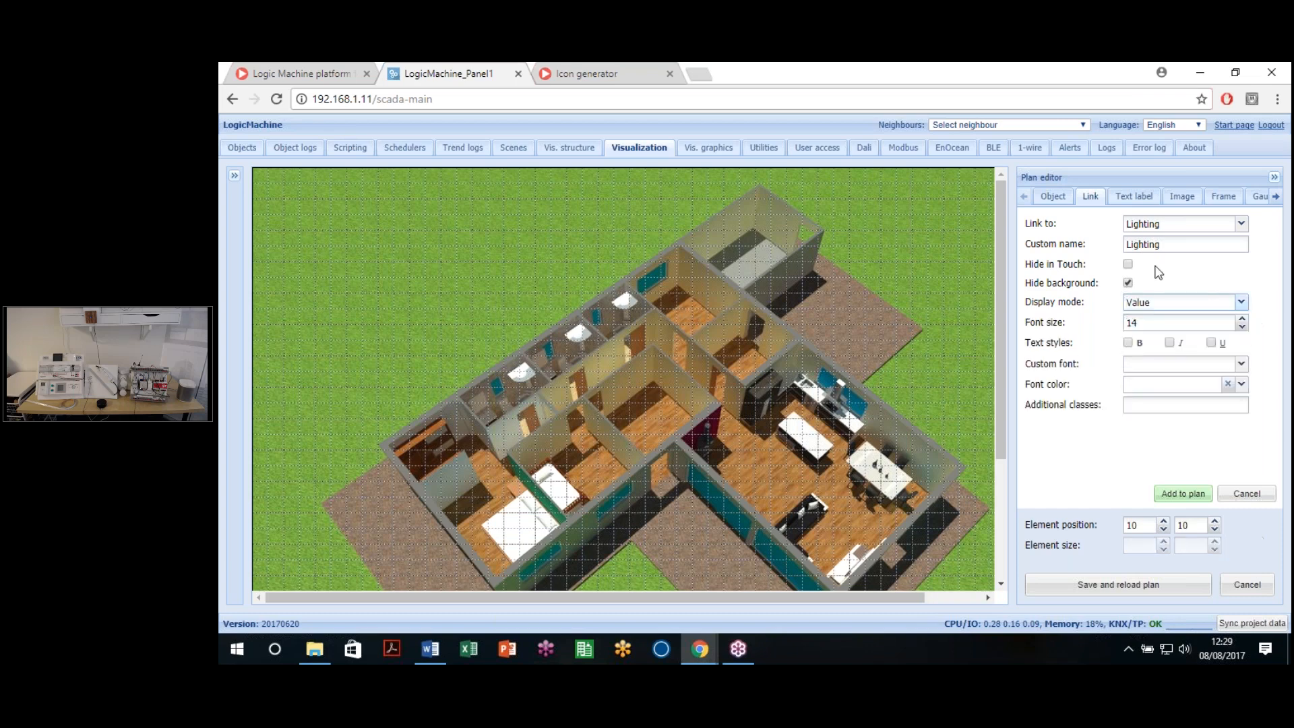
click(1137, 367)
double_click(1188, 245)
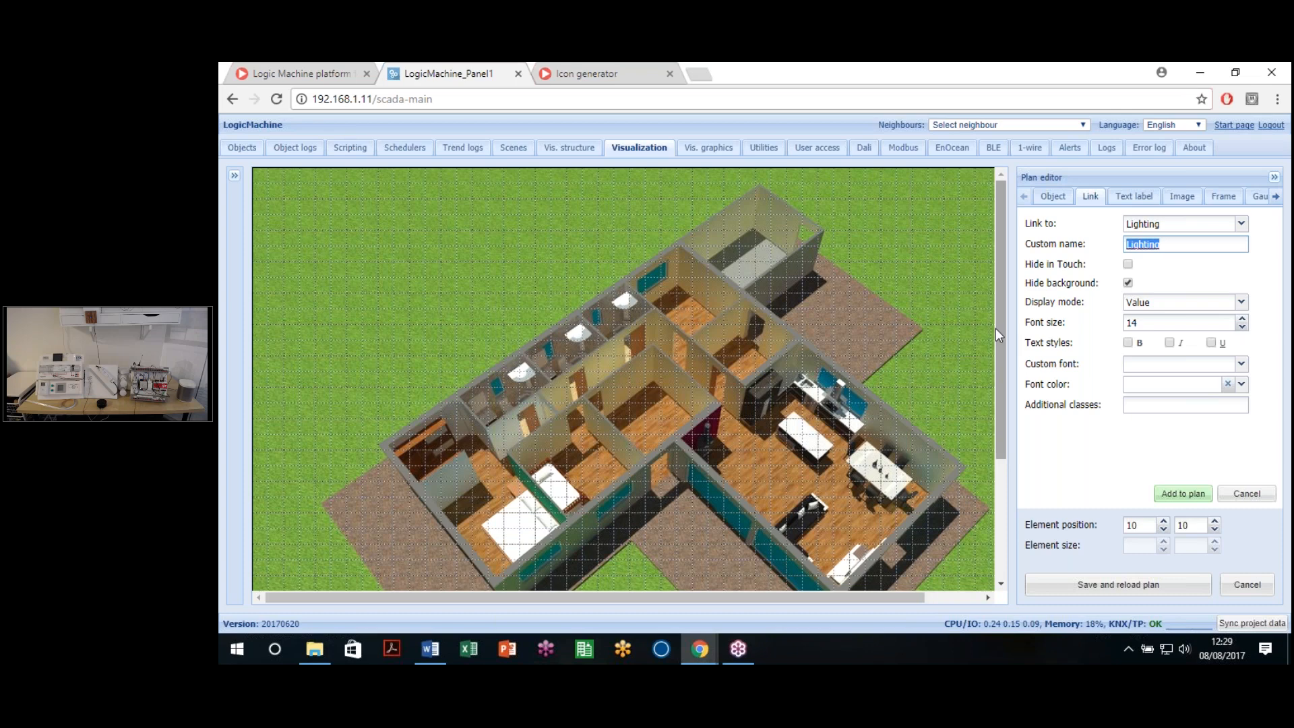
Step: Set the Lighting link's display mode to Icon and widen the Select image gallery
click(1240, 301)
click(1145, 320)
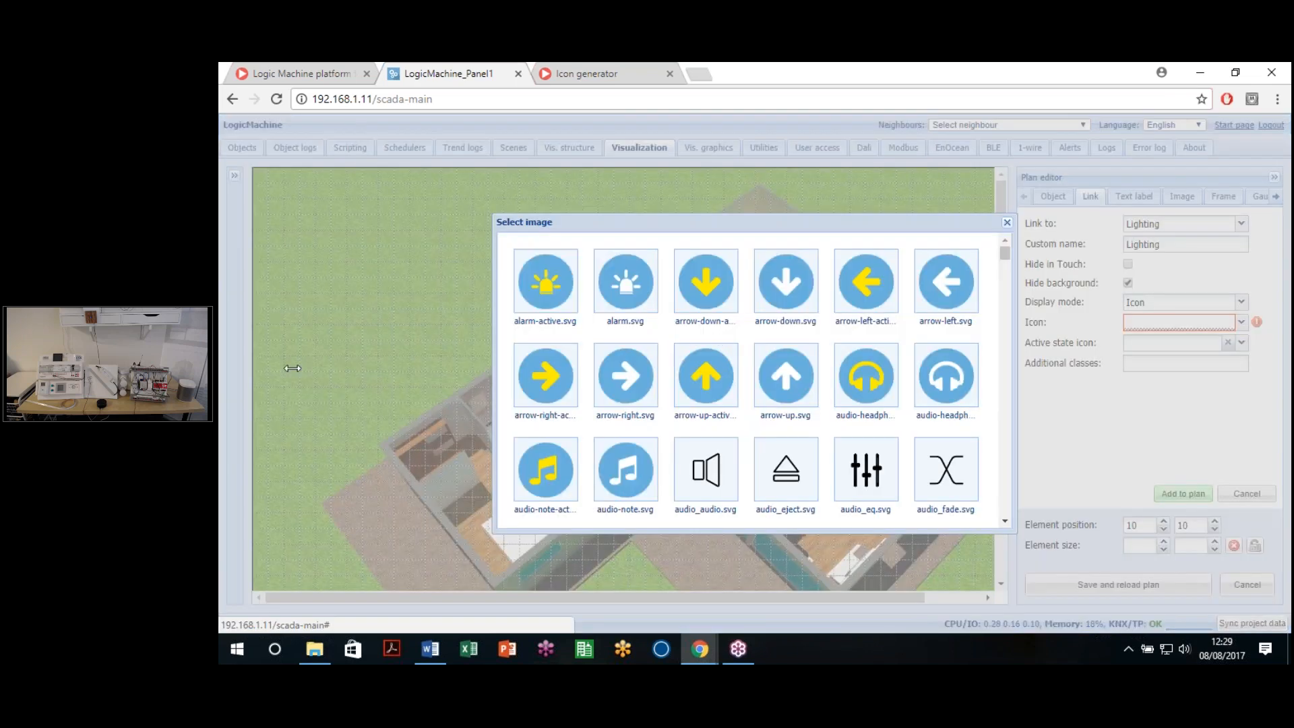
drag(292, 368, 261, 368)
drag(1017, 410, 1057, 416)
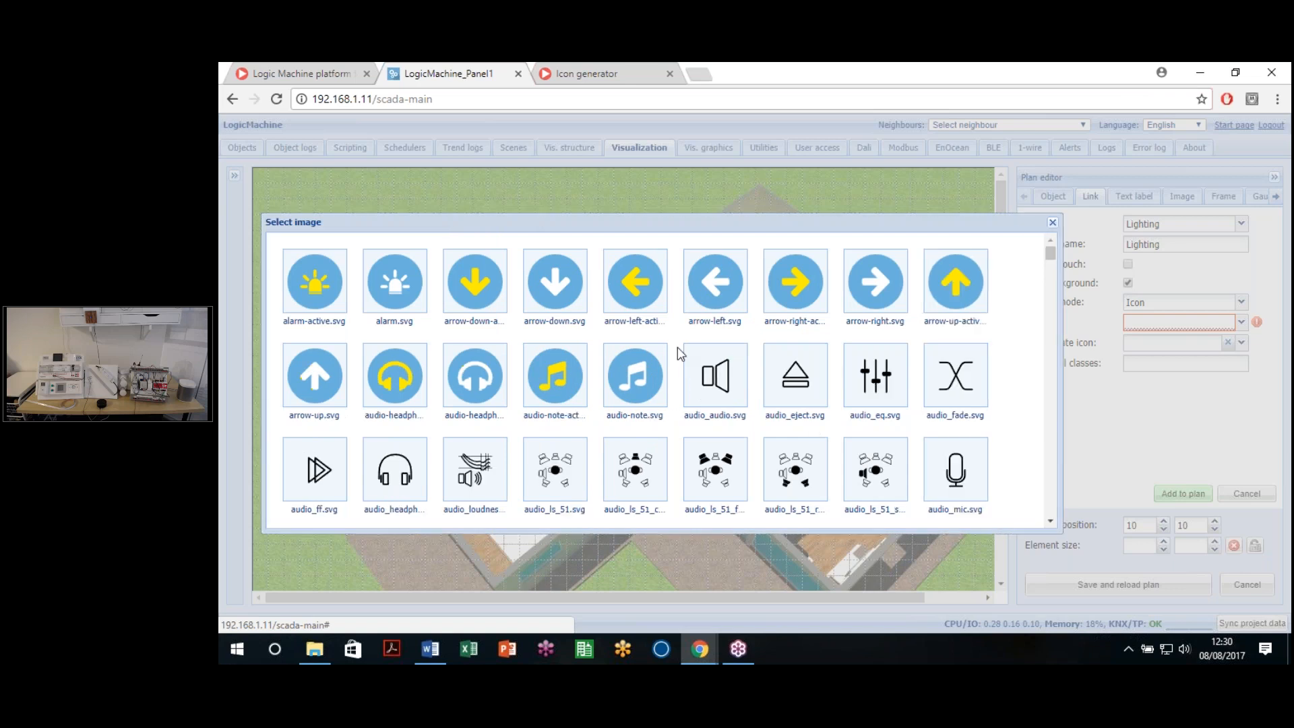
Step: Choose bulb.svg as the Lighting icon and bulb-active.svg as its active-state icon
scroll(738, 374, down, 5)
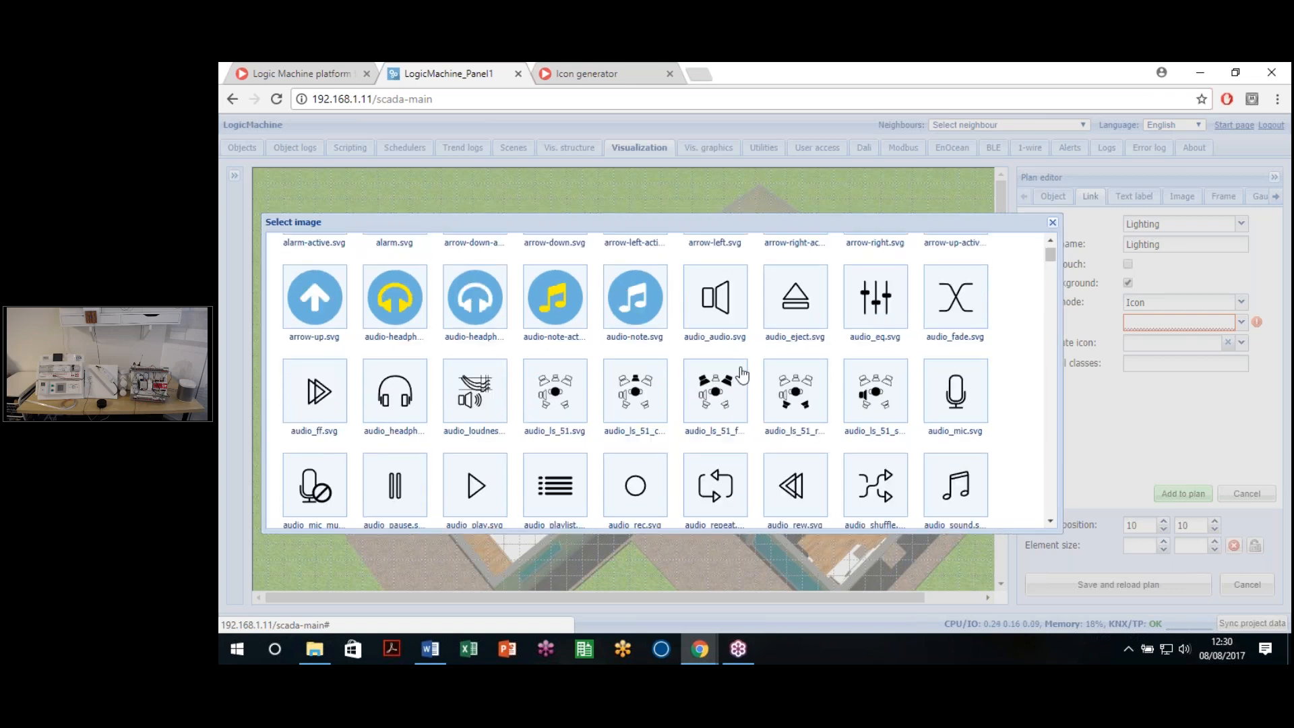
scroll(632, 386, down, 3)
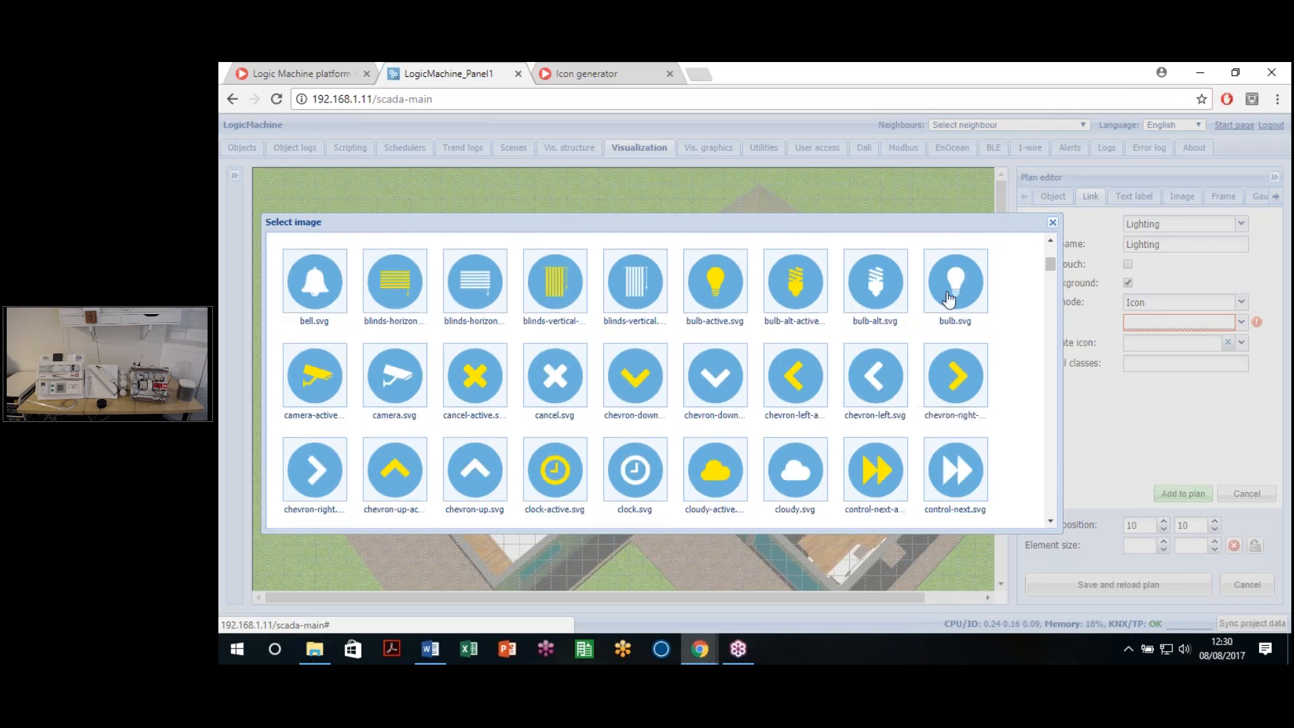
click(950, 298)
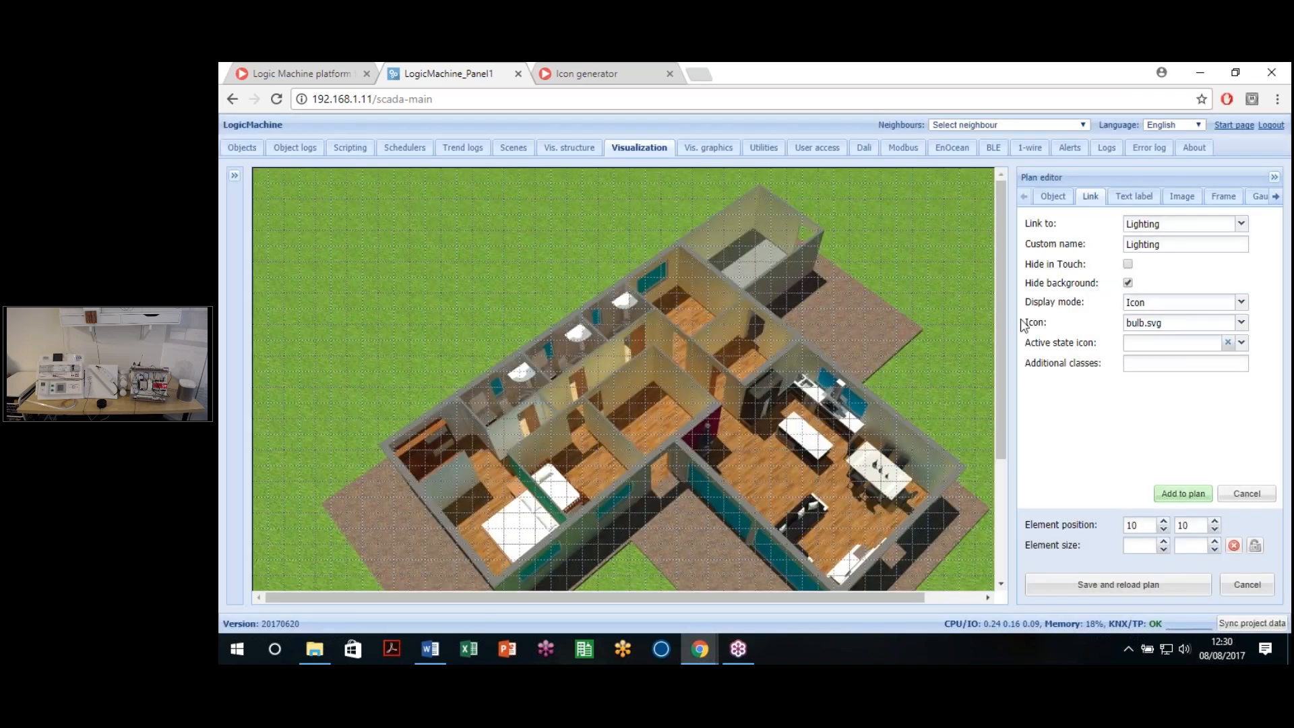
click(1241, 342)
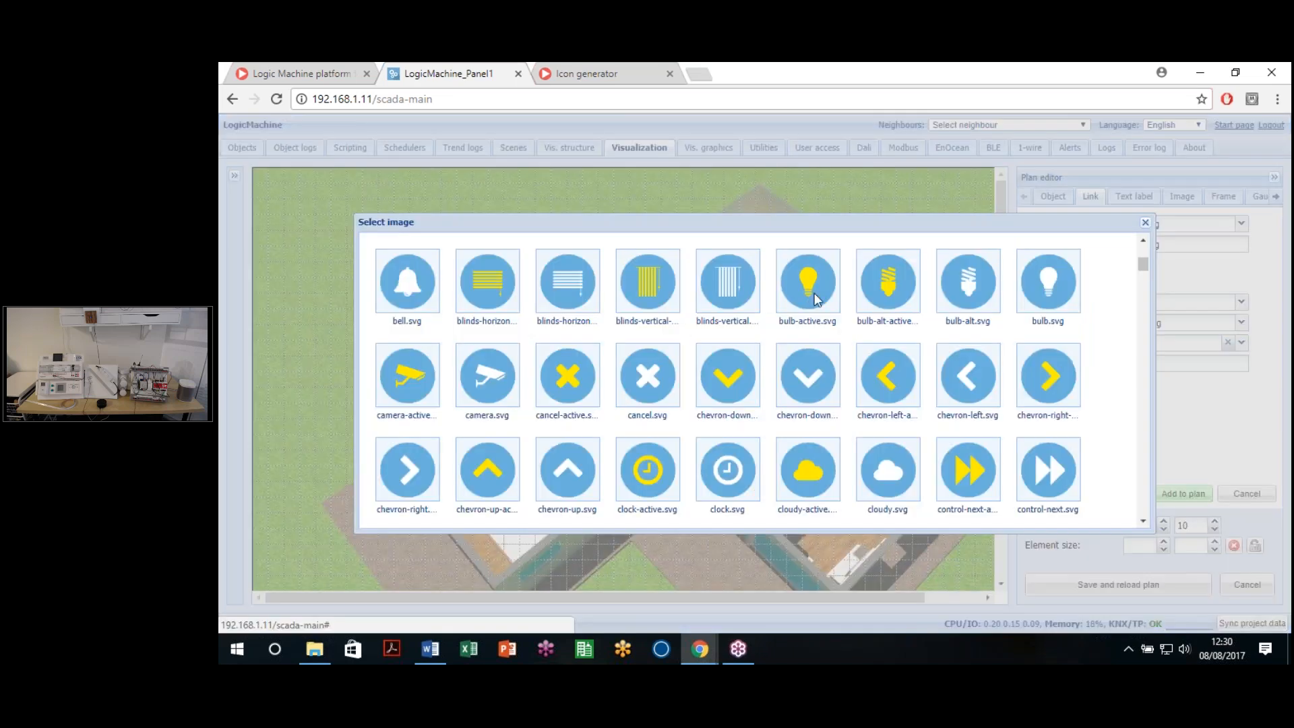
click(828, 344)
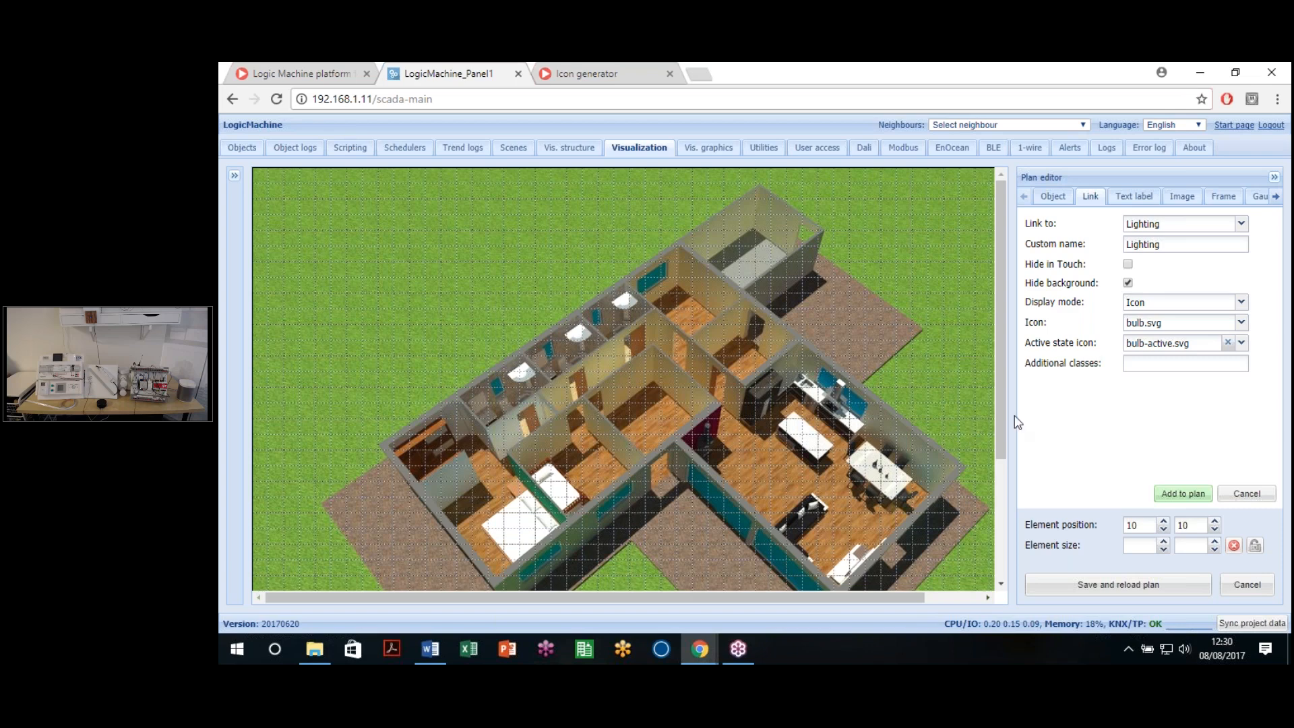
drag(1029, 362, 1105, 366)
click(1106, 370)
click(1138, 366)
Step: Add the Lighting link to the plan and adjust its position fields
click(1186, 499)
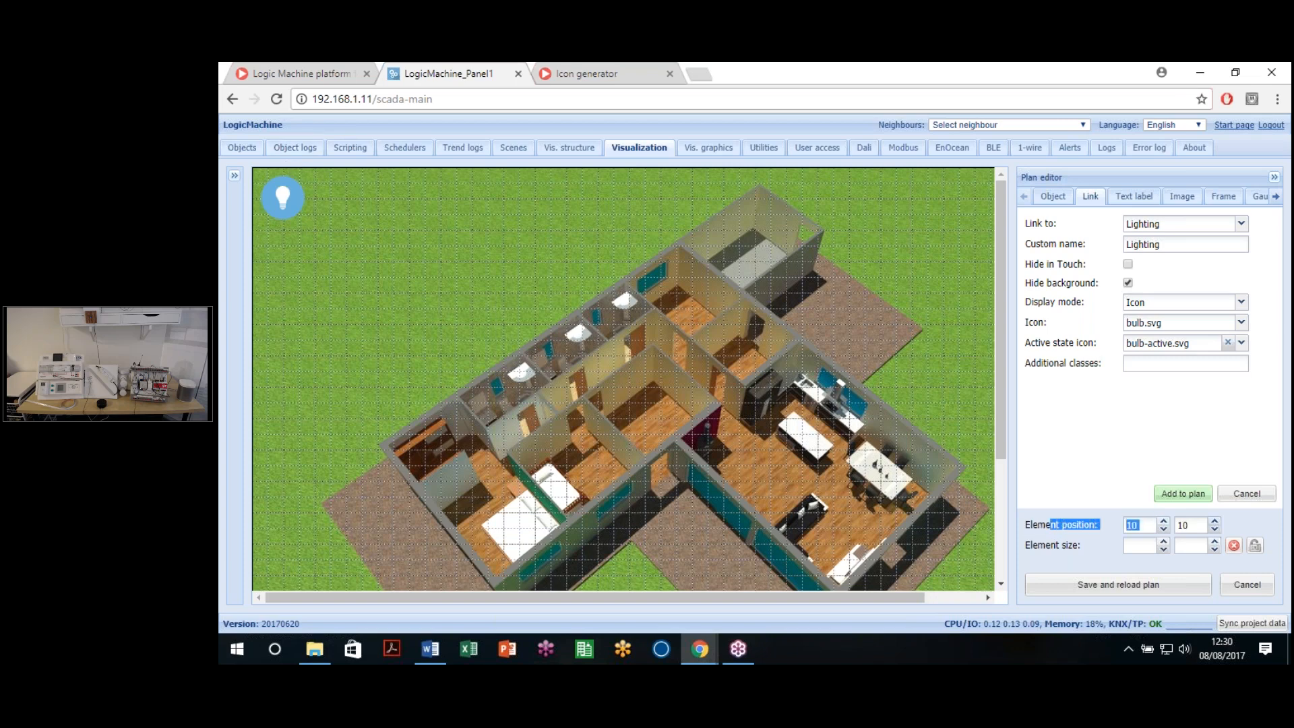
click(1145, 524)
key(Tab)
drag(1144, 525, 1106, 520)
text(1)
click(1196, 522)
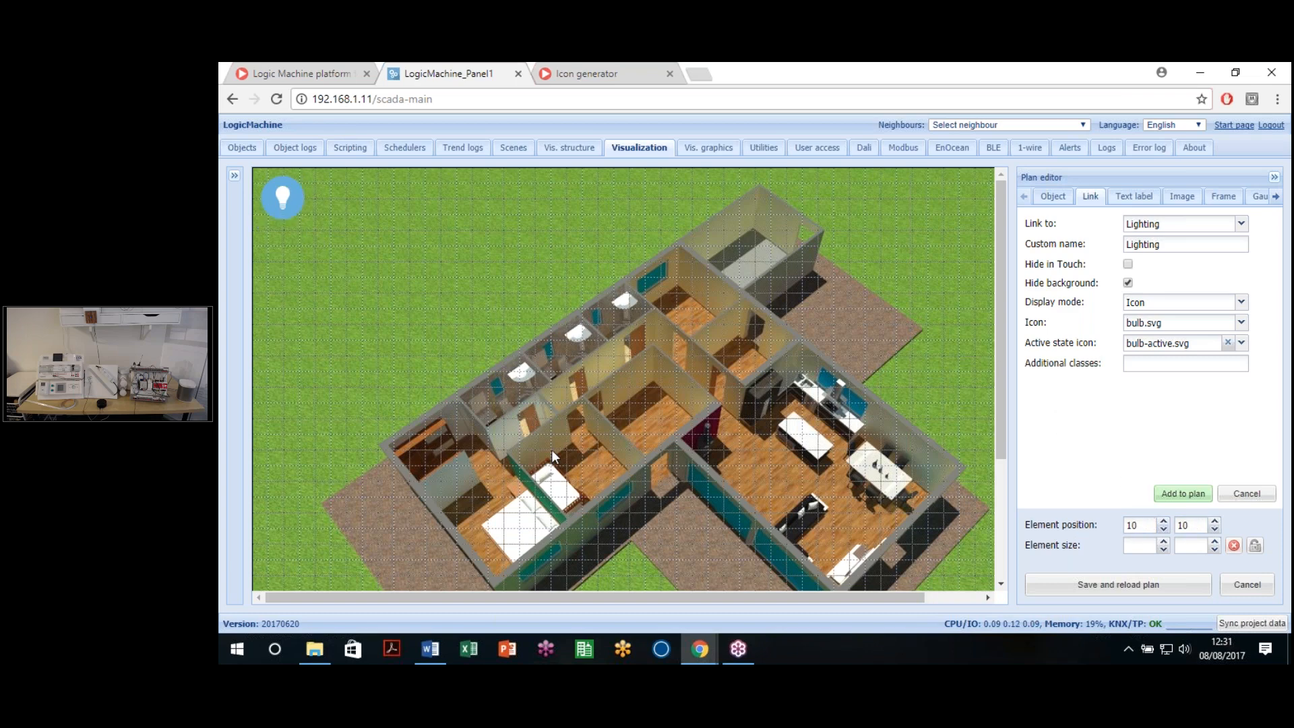
double_click(1139, 524)
click(1192, 525)
double_click(1139, 525)
click(1099, 466)
Step: Drag the bulb icon below the house to position 269, 700 and deselect it
drag(283, 206, 546, 522)
scroll(573, 364, down, 1)
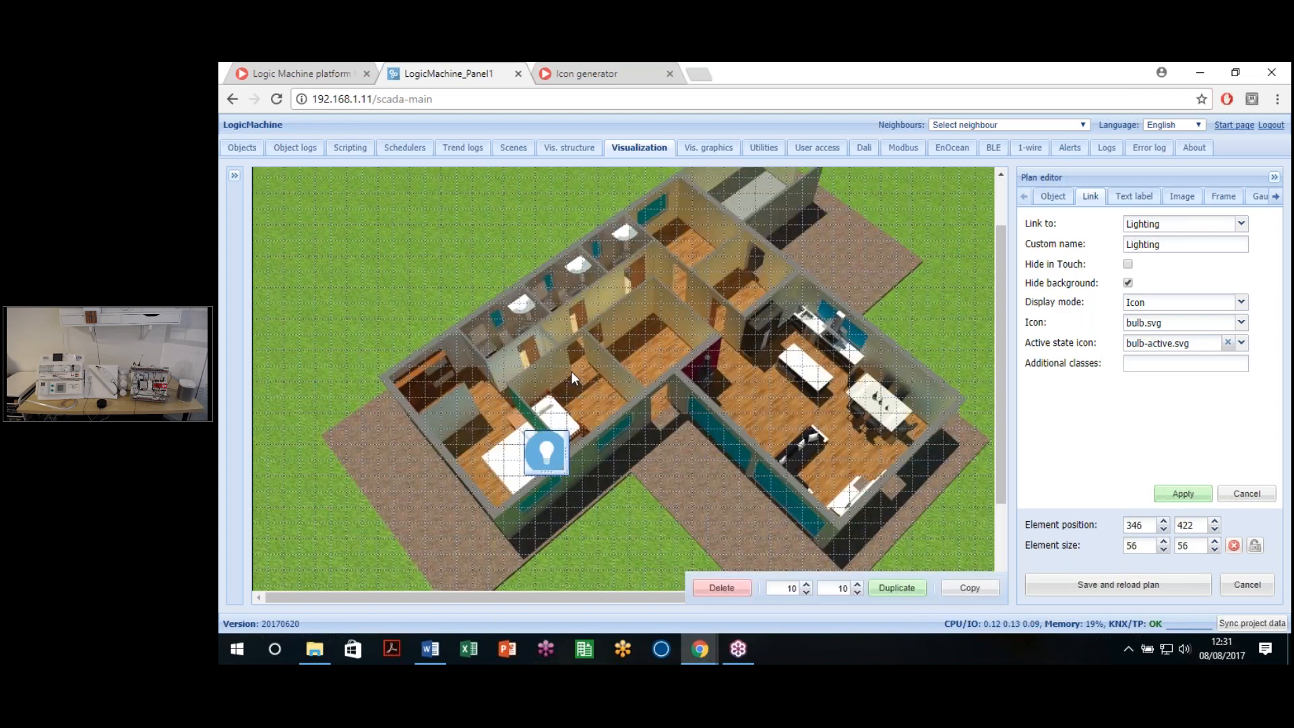
scroll(572, 370, down, 2)
drag(541, 340, 491, 556)
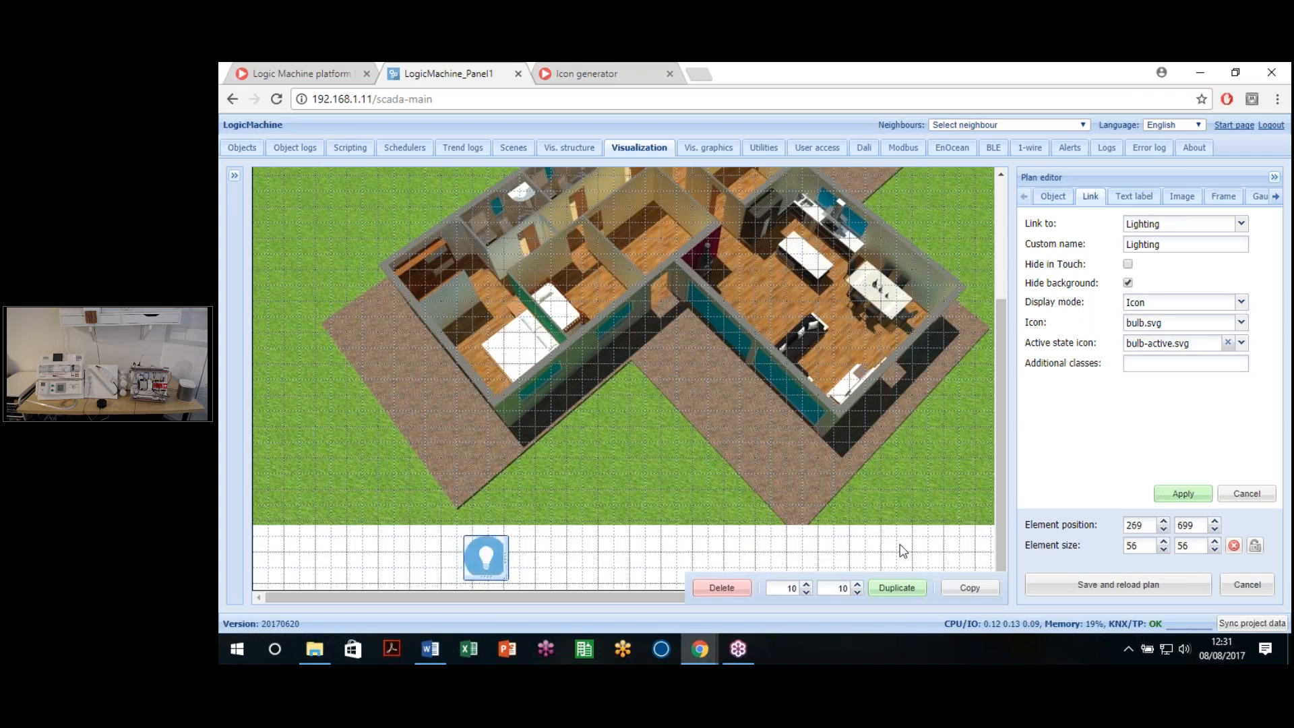
drag(1196, 525, 1121, 515)
text(700)
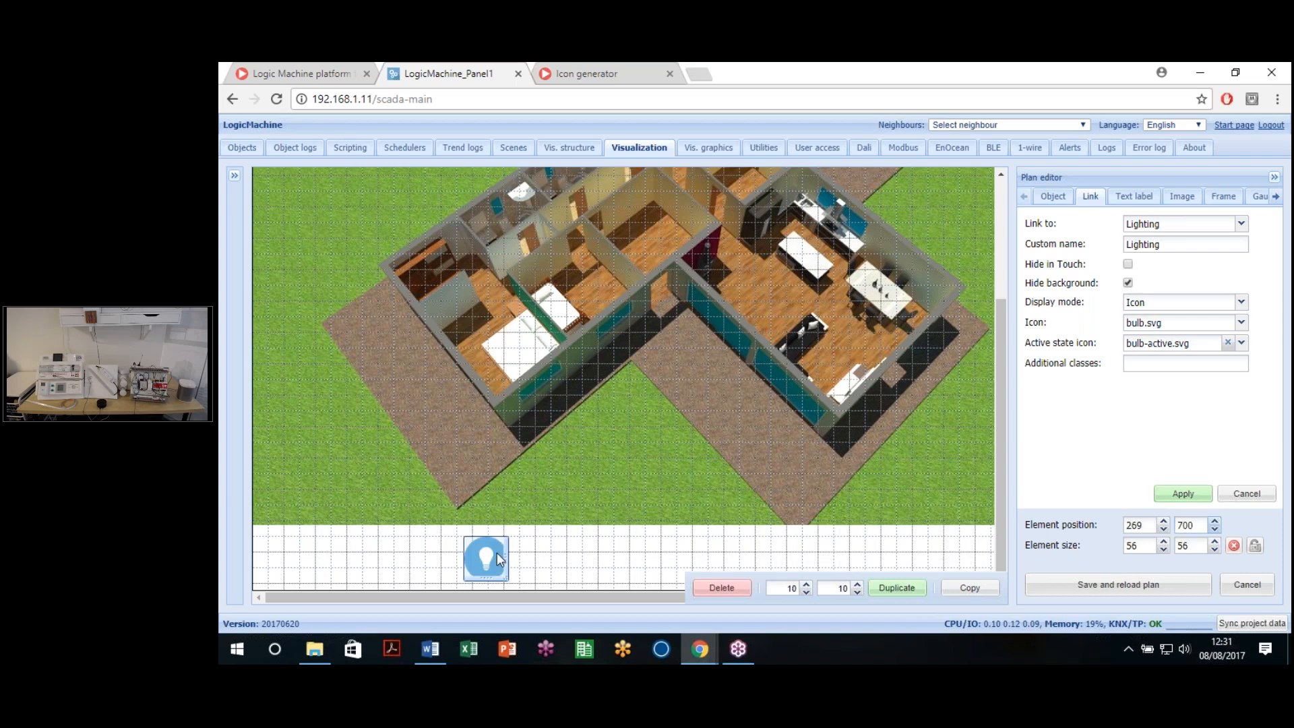
click(381, 537)
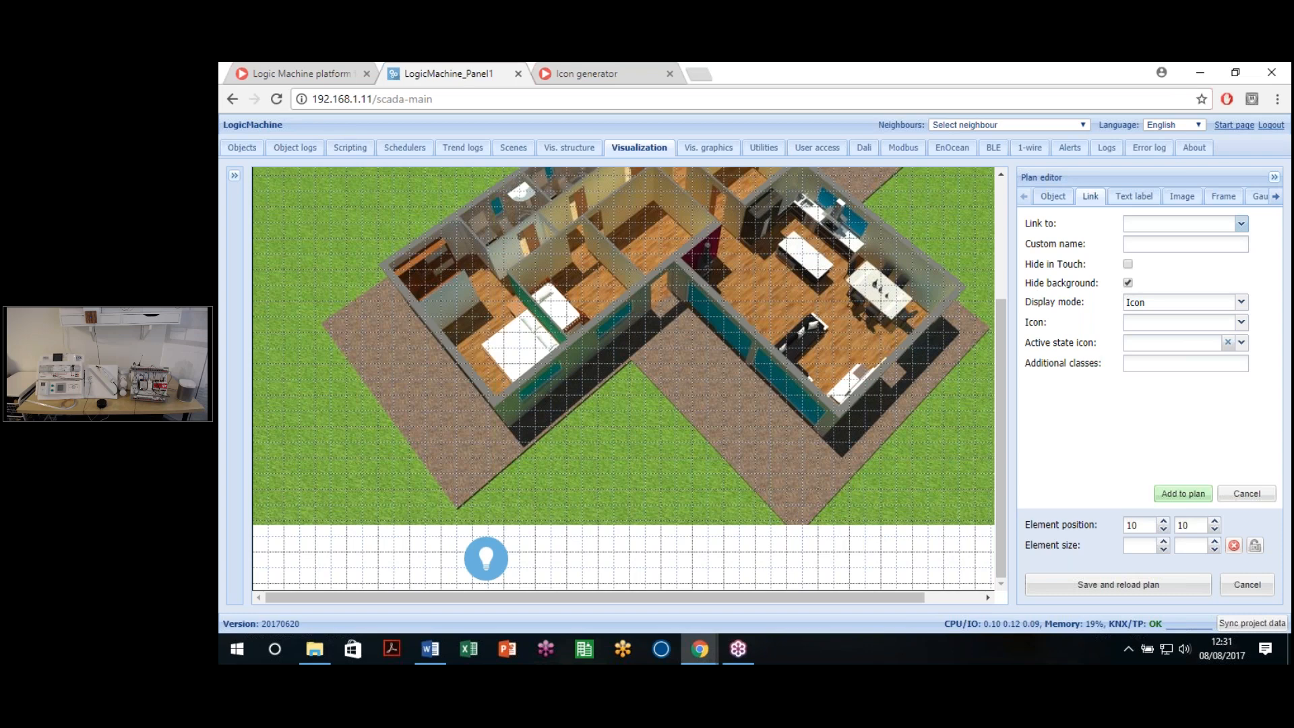
Step: Link a new element to Blinds with blinds-horizontal and blinds-horizontal-active icons
click(1241, 223)
click(1105, 384)
click(1204, 245)
click(1241, 322)
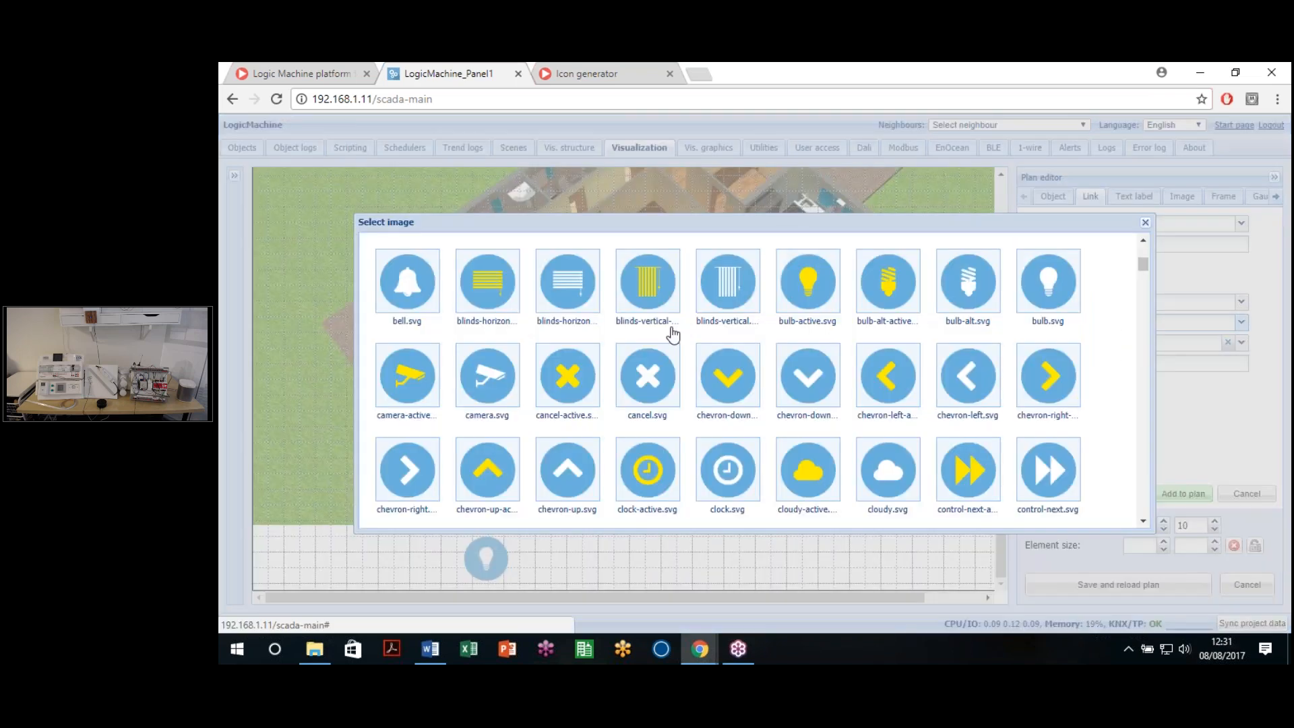
scroll(563, 278, down, 1)
scroll(563, 277, up, 1)
click(563, 278)
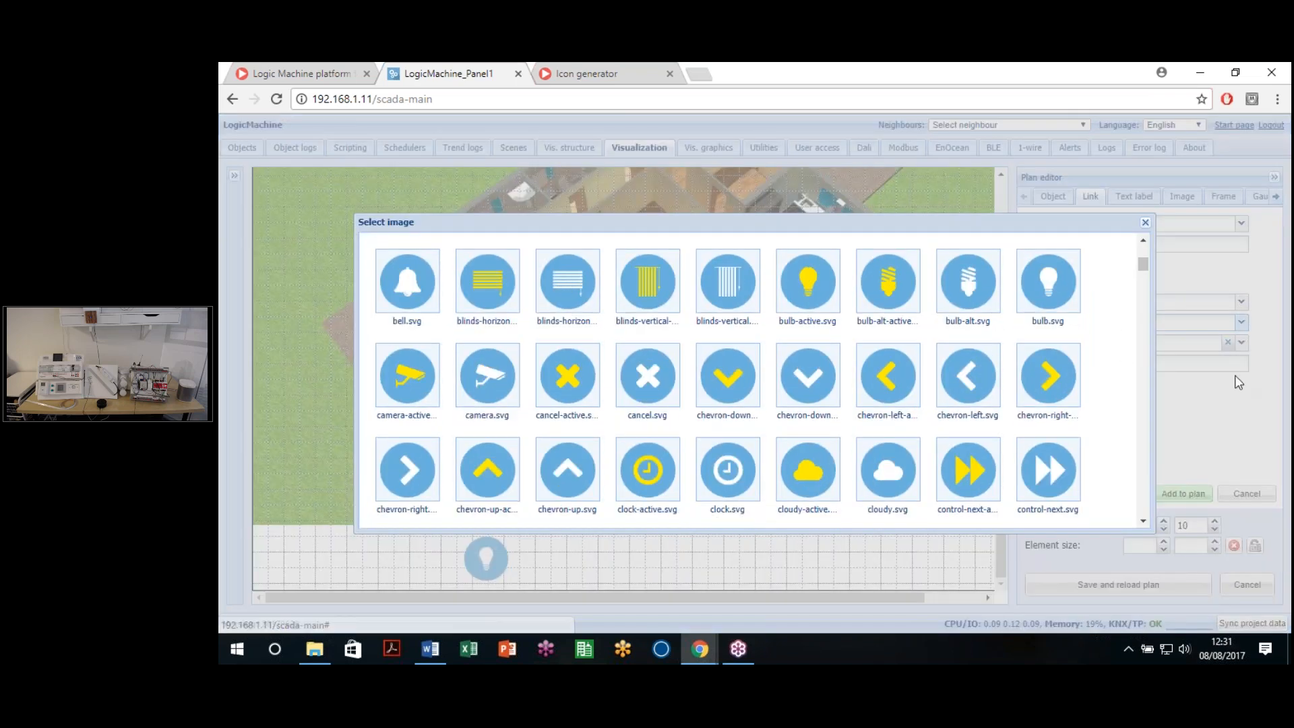
click(1241, 342)
click(482, 305)
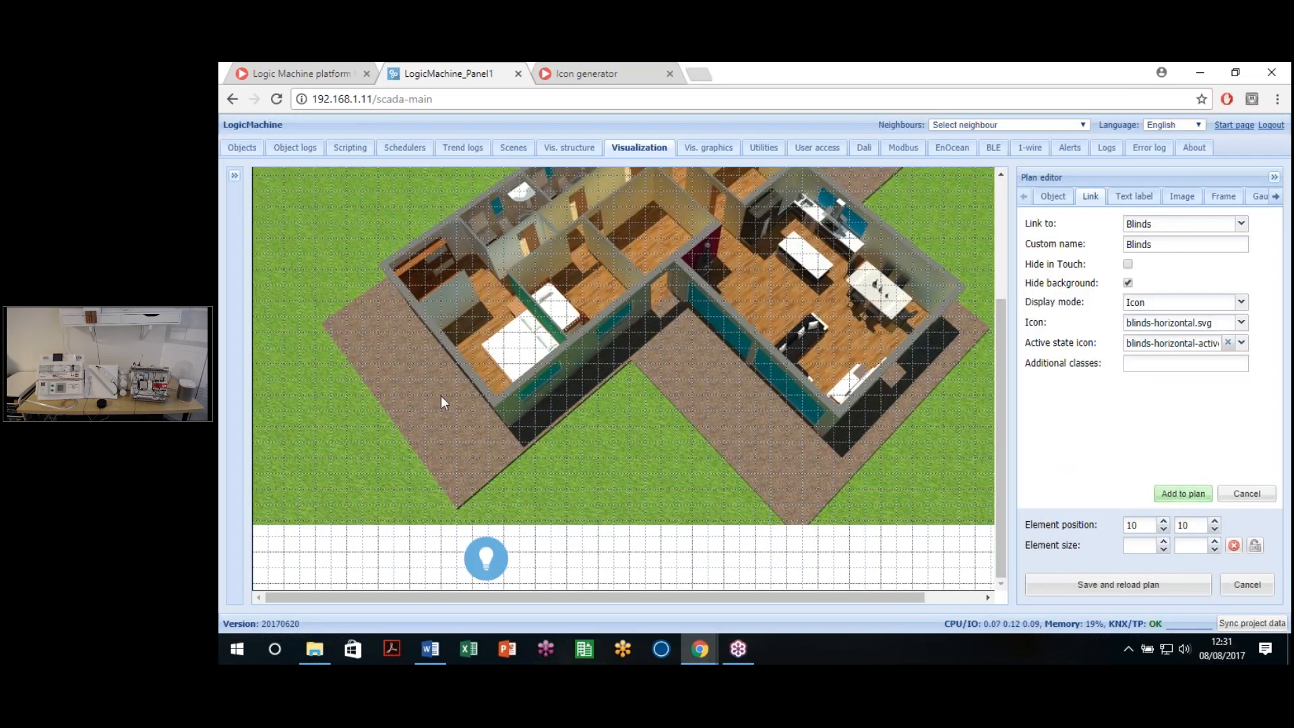
Step: Place the Blinds icon beside the bulb at 441, 700 and apply it
scroll(441, 399, up, 3)
drag(283, 198, 701, 446)
scroll(701, 453, down, 3)
drag(650, 361, 661, 550)
double_click(1184, 525)
text(700)
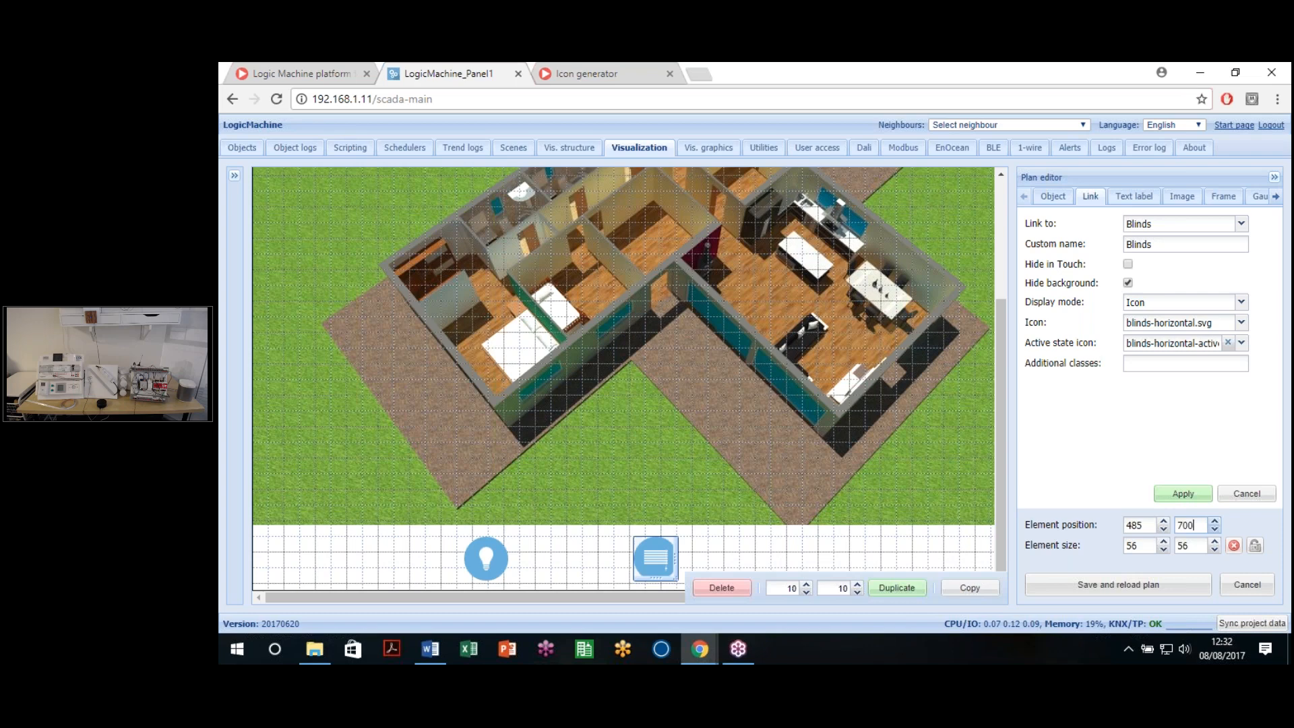
drag(641, 559, 625, 561)
key(BackSpace)
text(0)
click(1202, 493)
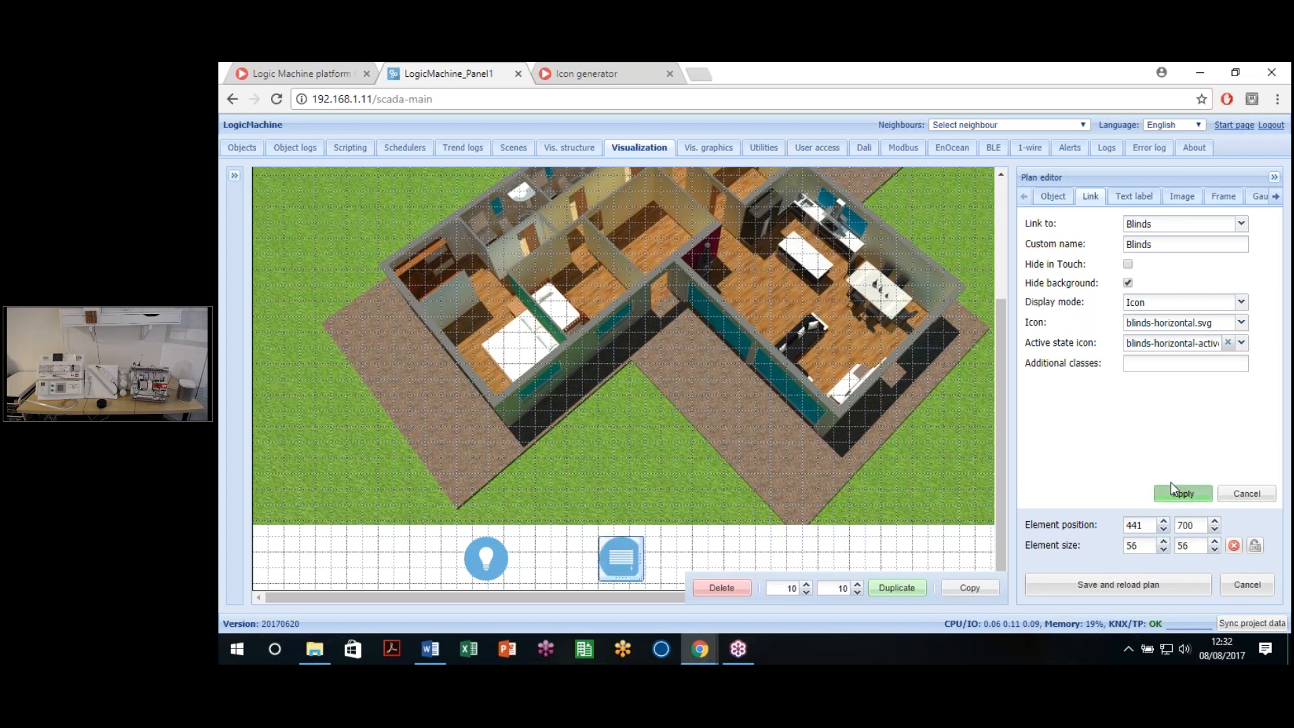
click(1241, 223)
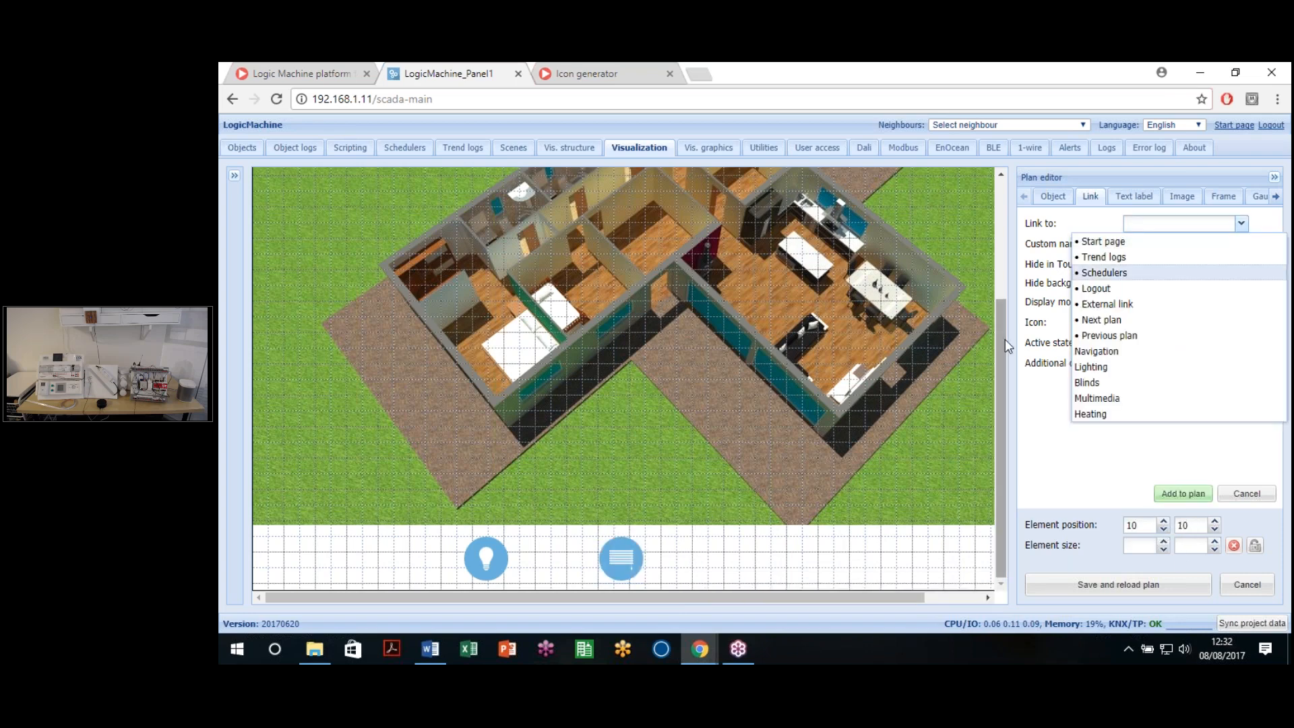
Step: Target the Multimedia page and pick audio-note.svg from the icon gallery
click(1122, 398)
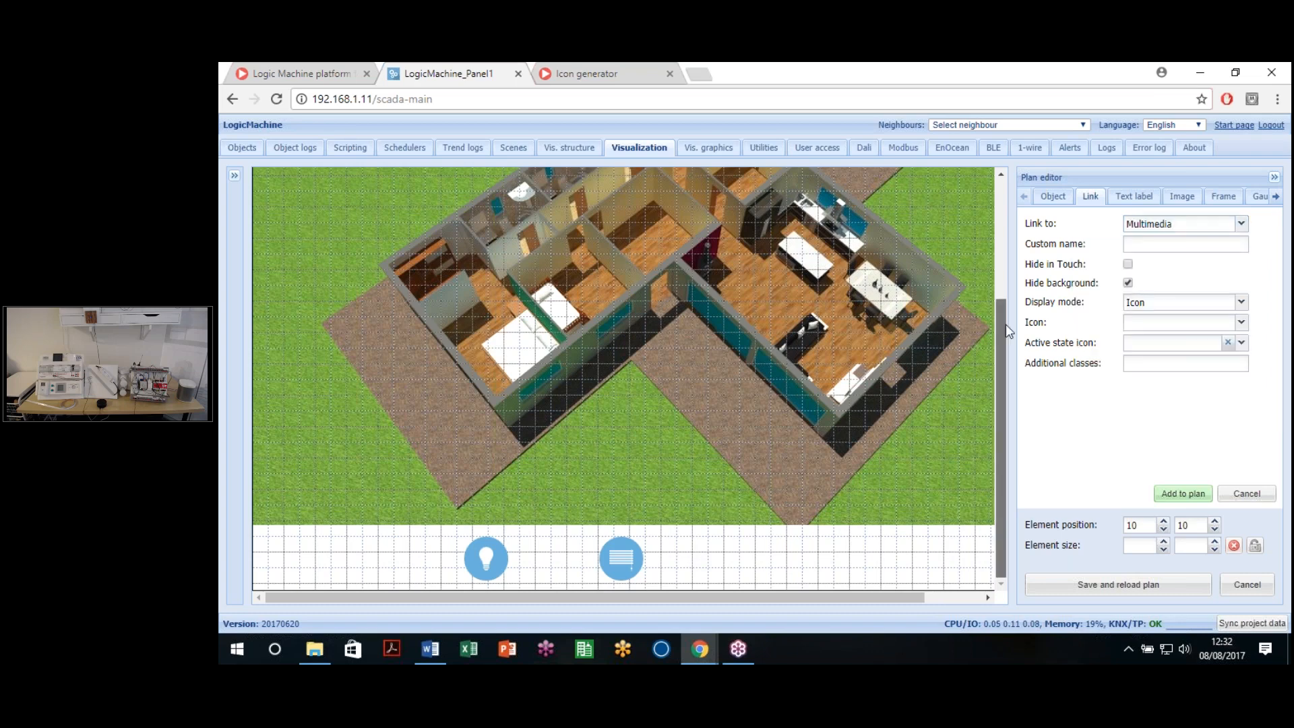
drag(1005, 325, 1004, 202)
click(1240, 323)
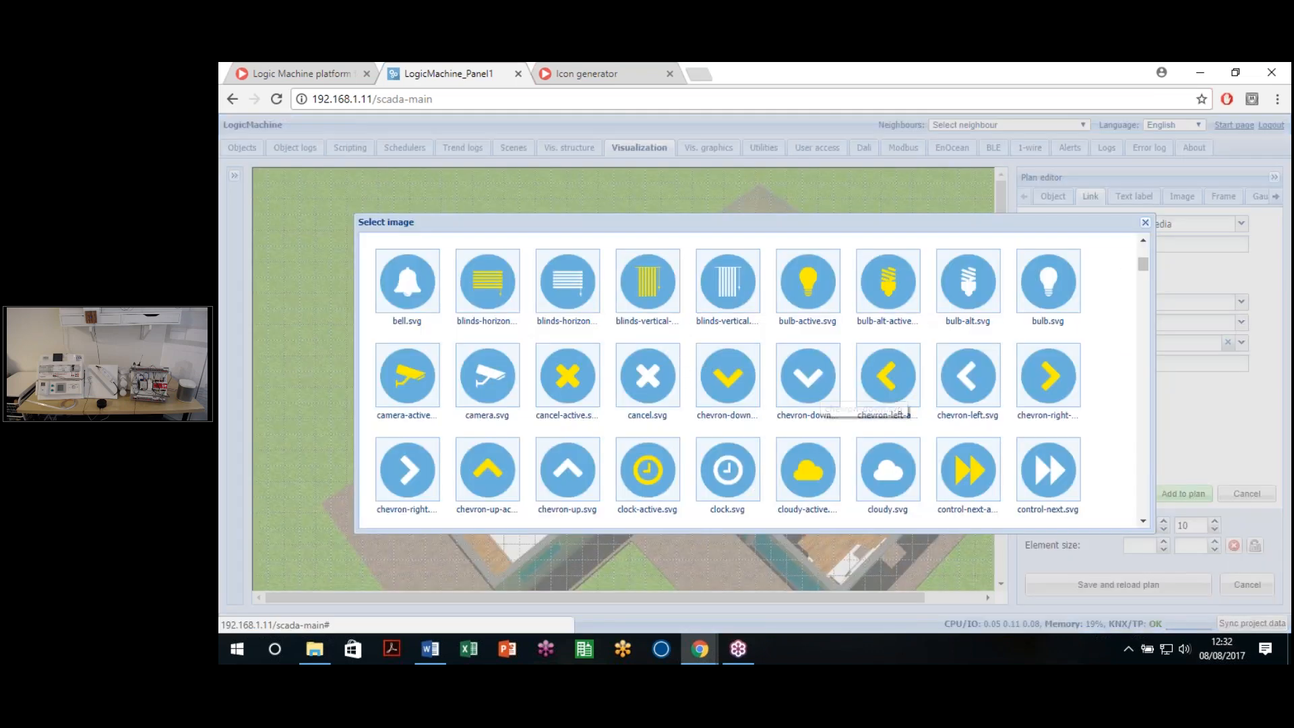
scroll(740, 397, down, 6)
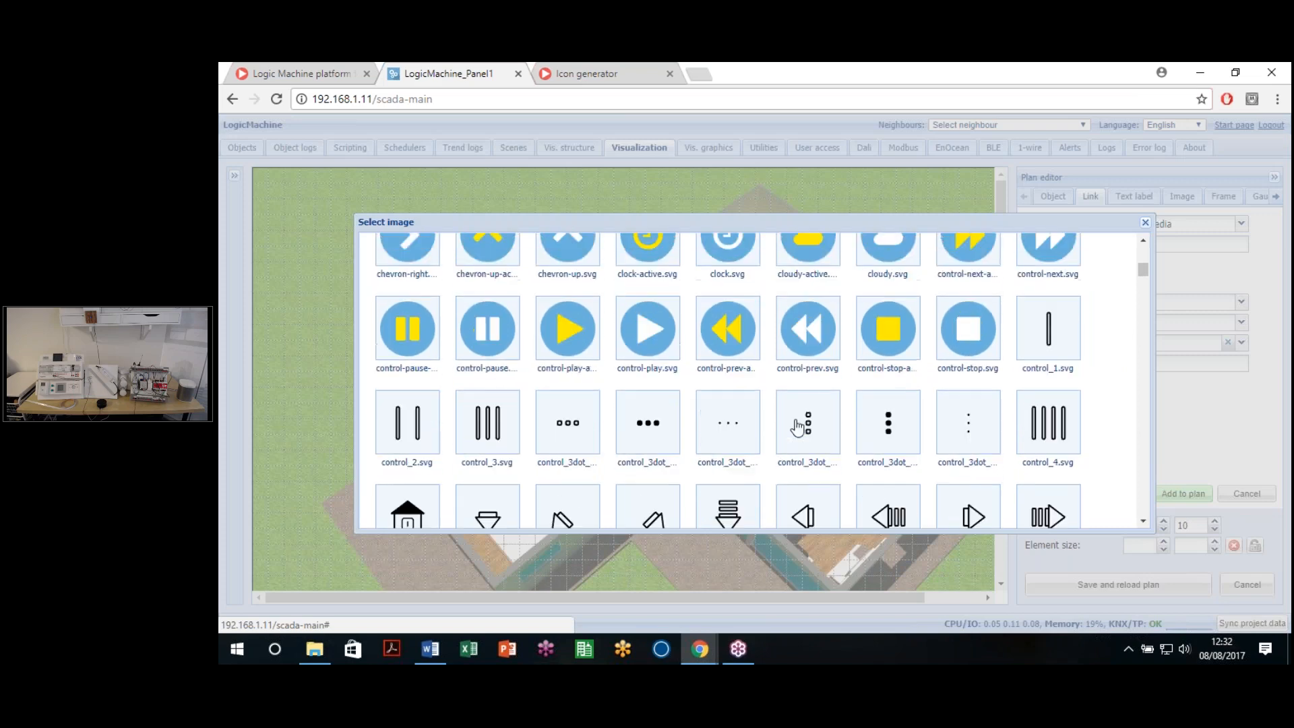
scroll(795, 421, down, 10)
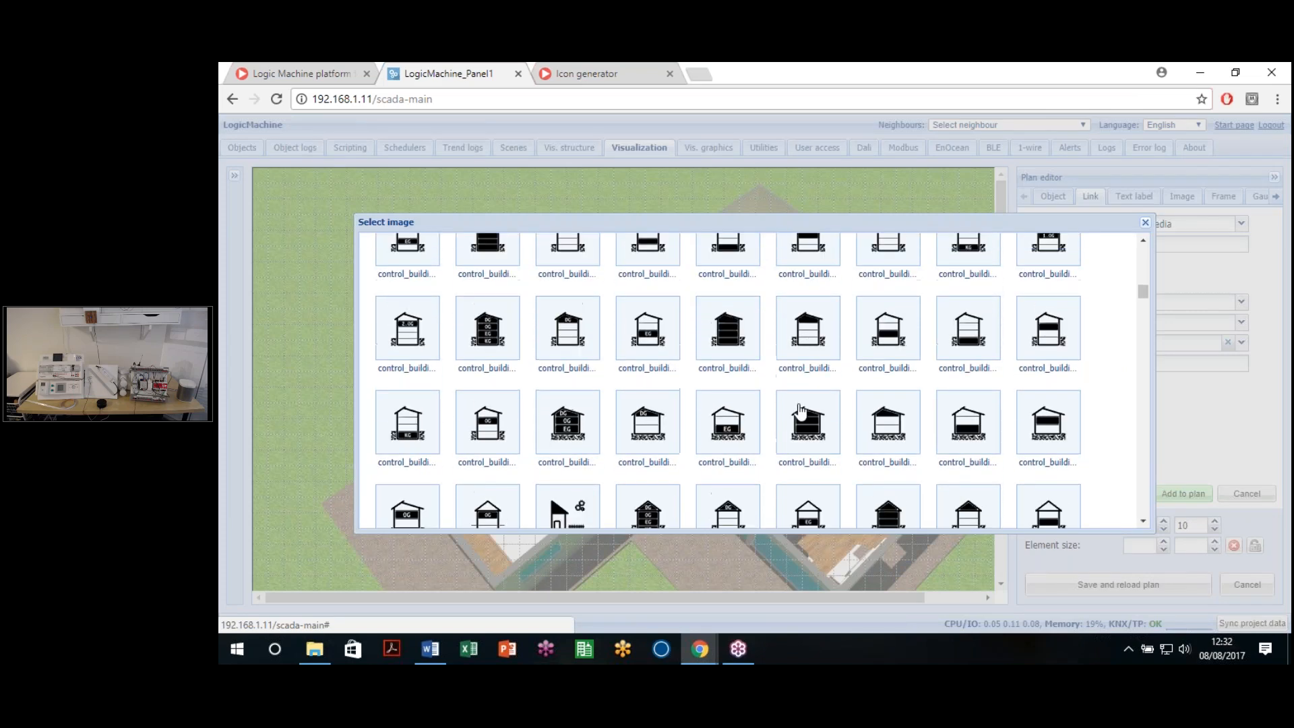
scroll(804, 418, down, 12)
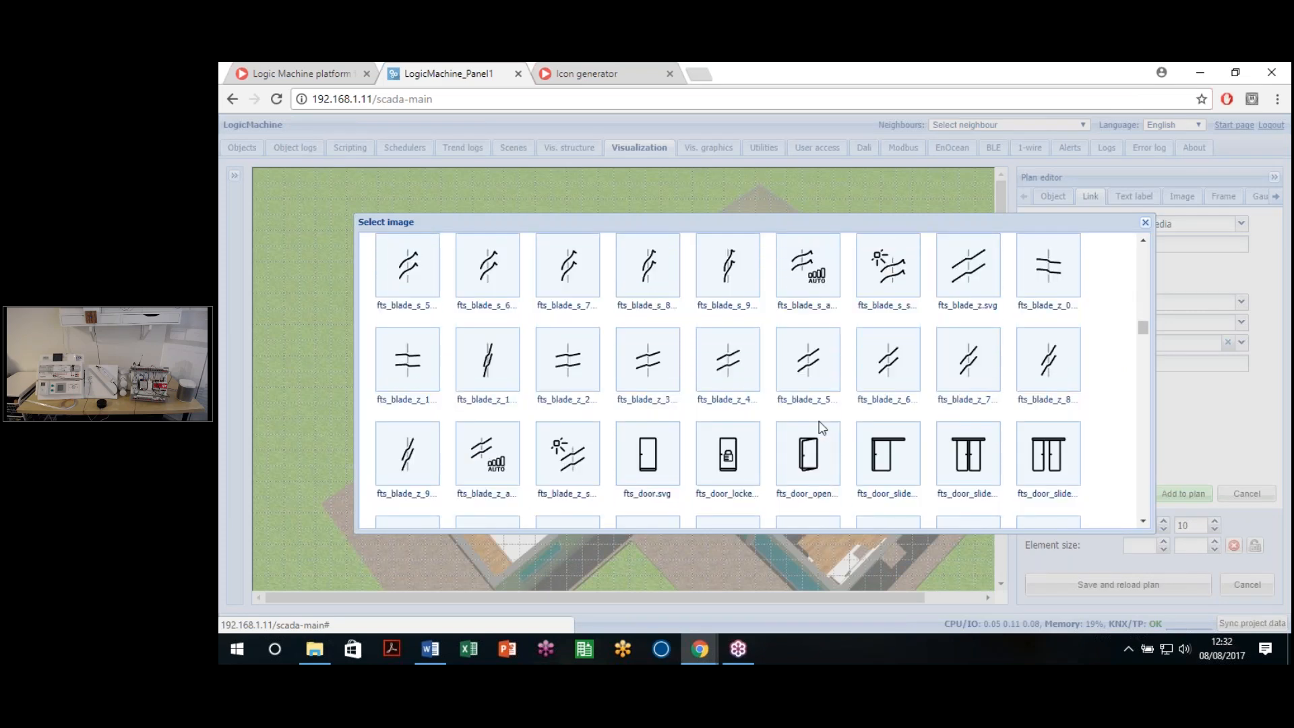
scroll(830, 435, down, 12)
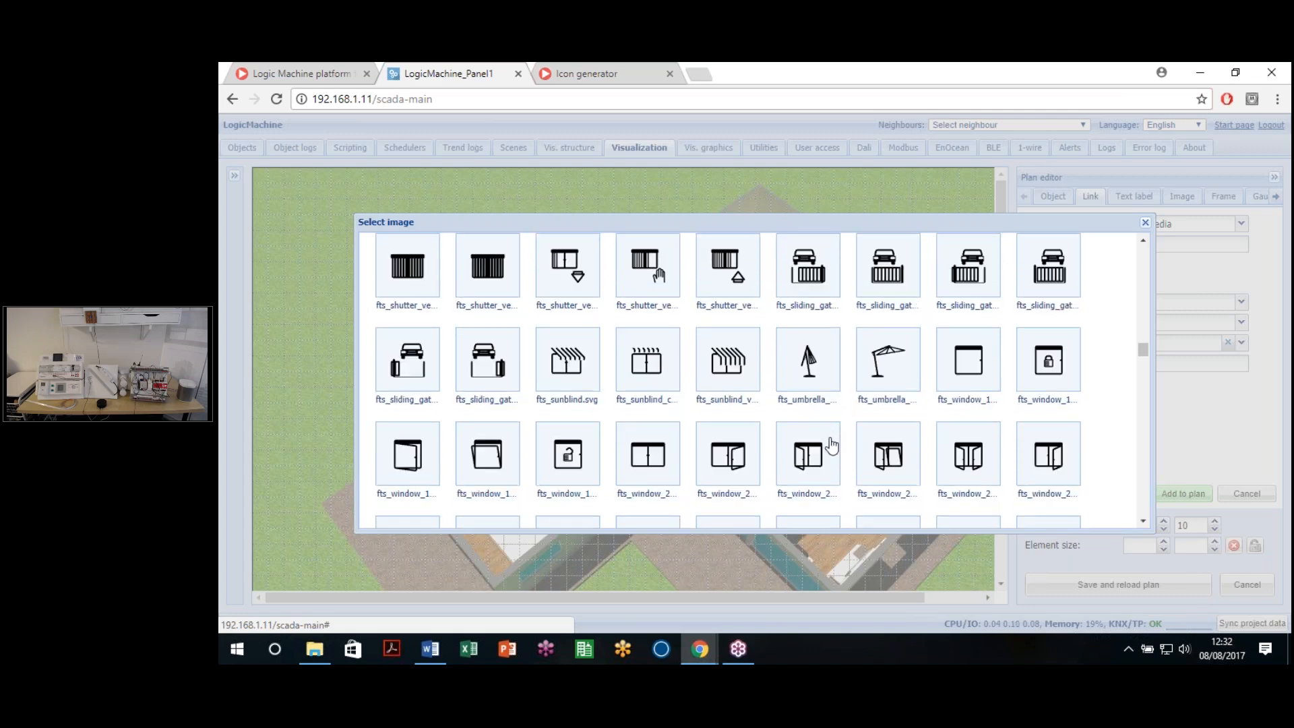
scroll(833, 448, down, 10)
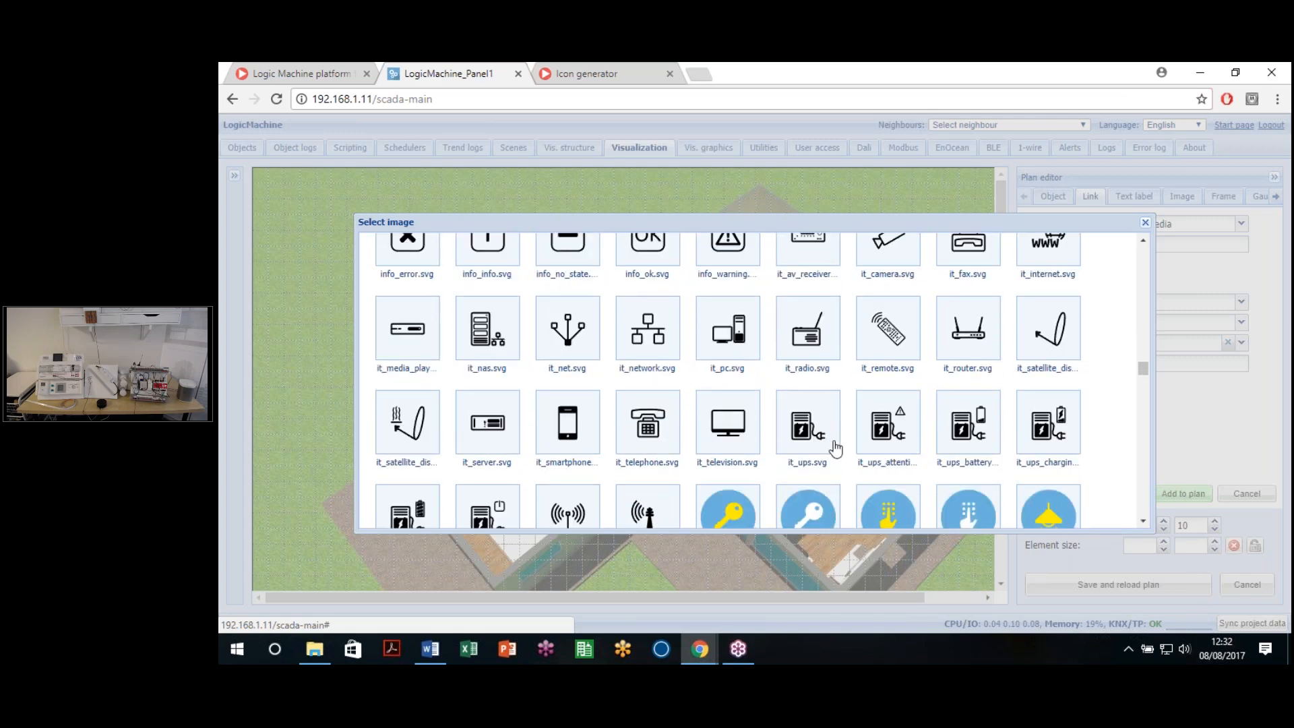
scroll(836, 446, up, 3)
scroll(842, 445, down, 6)
scroll(847, 444, down, 10)
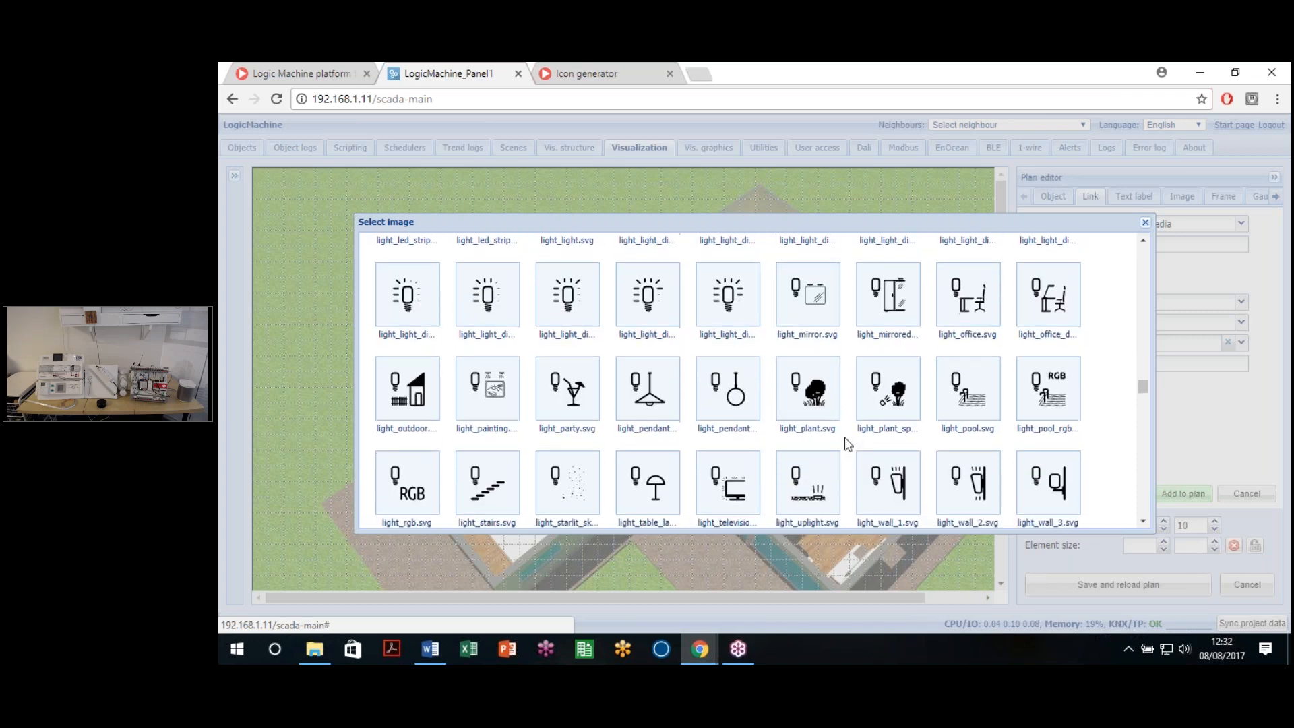
scroll(850, 439, down, 10)
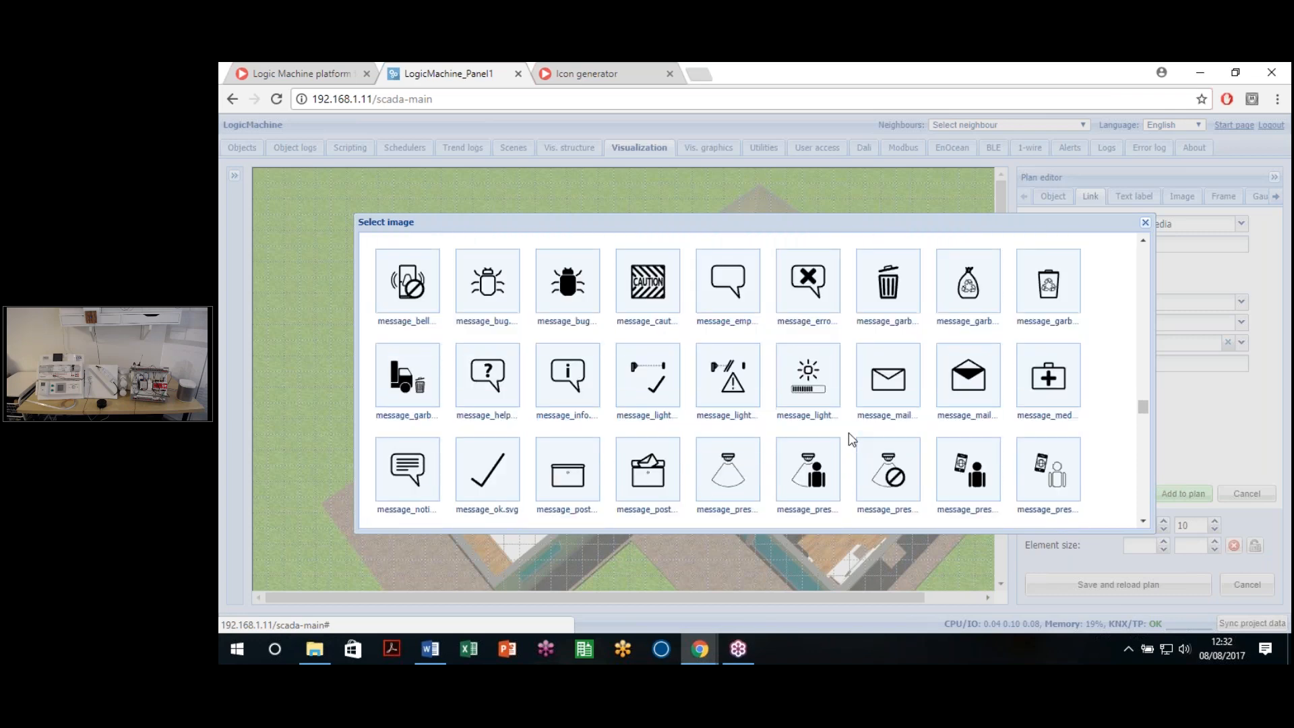
scroll(852, 439, down, 10)
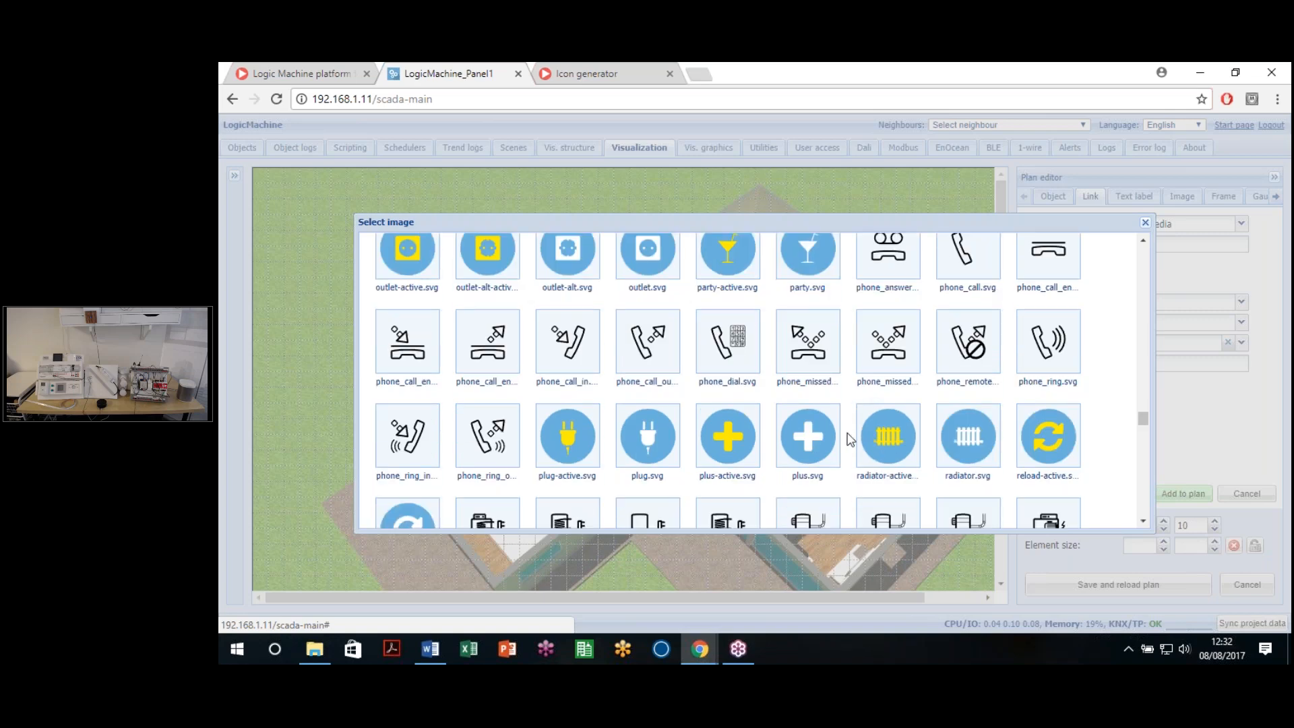
scroll(850, 439, down, 3)
scroll(850, 439, up, 6)
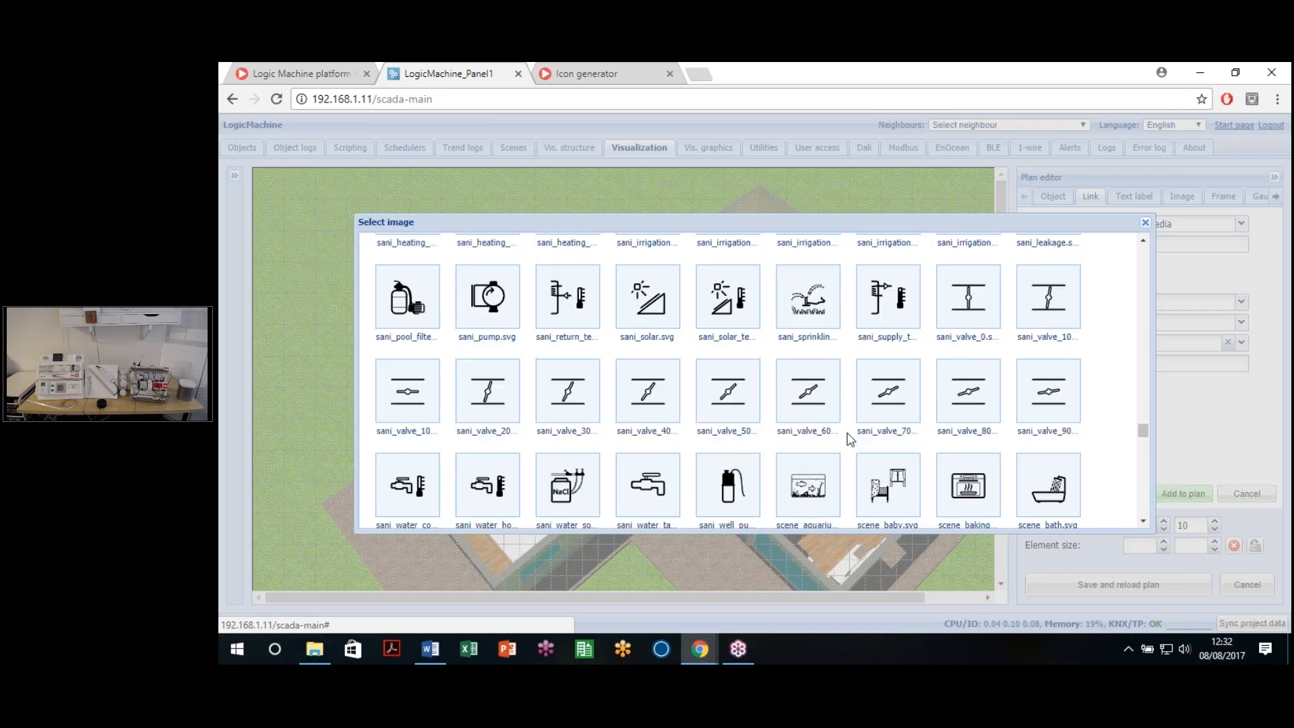
scroll(851, 440, up, 5)
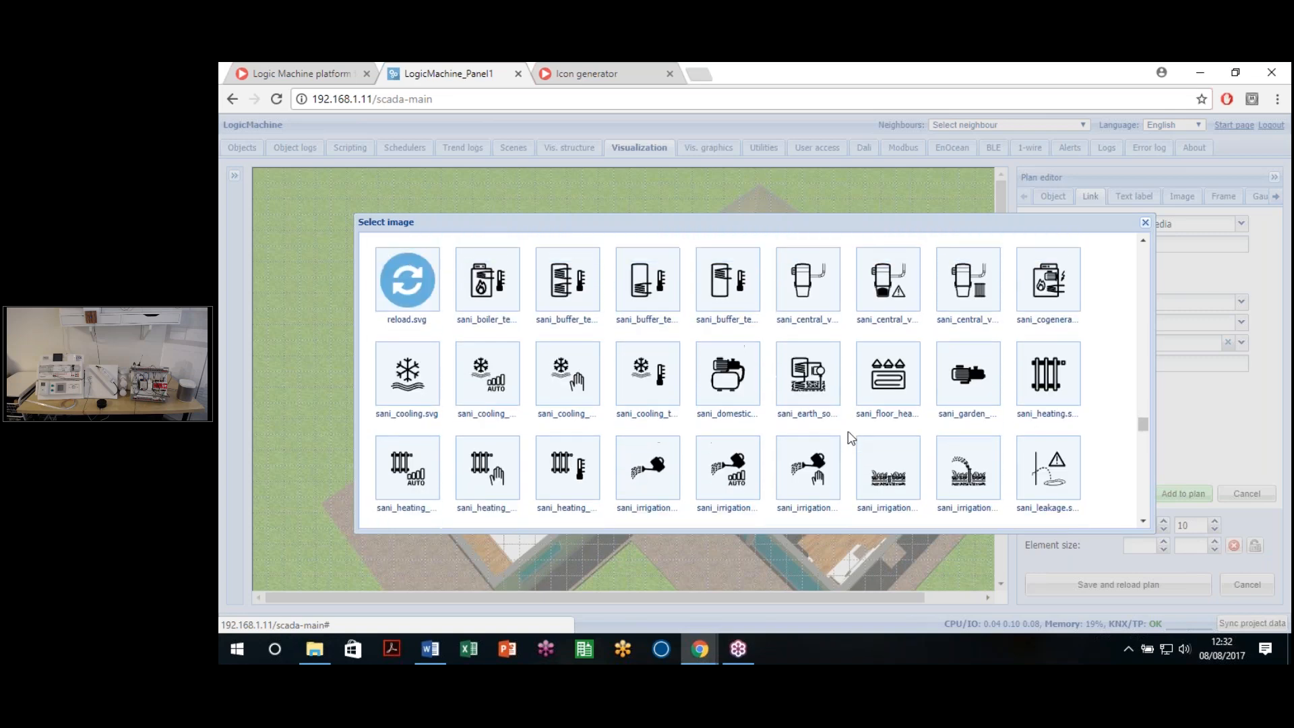
scroll(853, 442, down, 5)
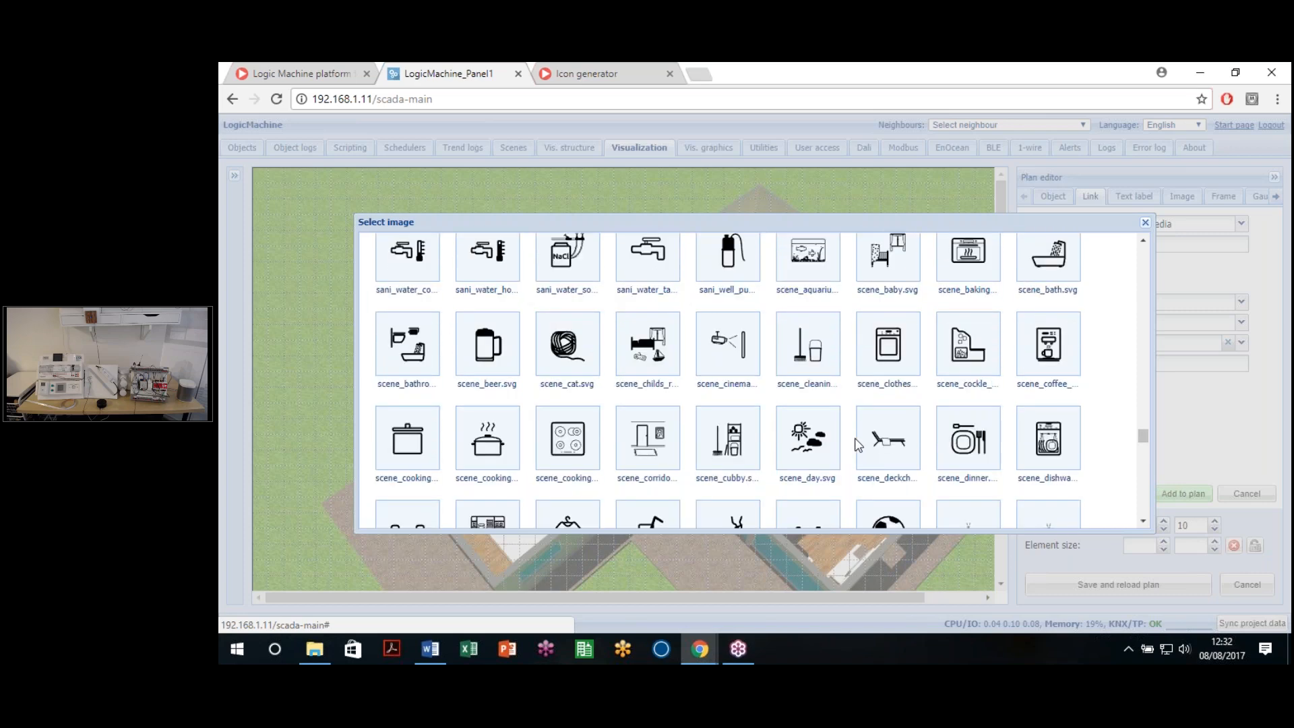
scroll(857, 445, down, 8)
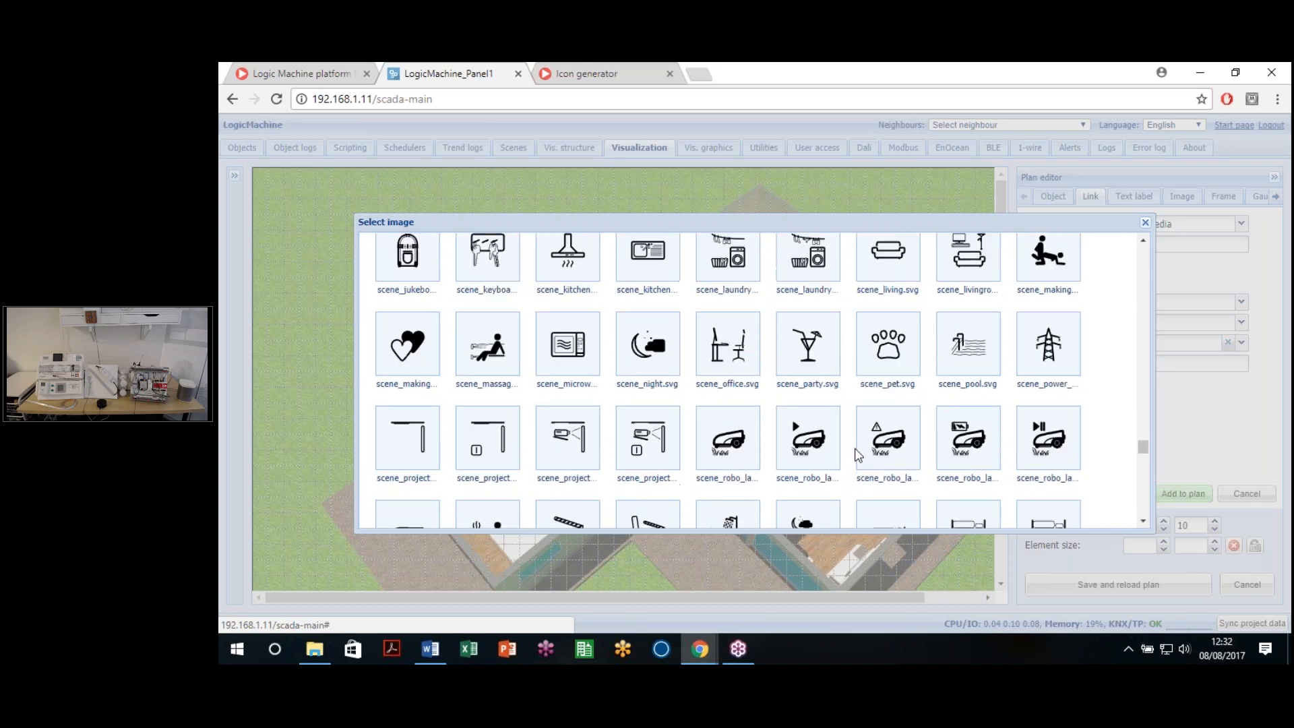
scroll(856, 458, down, 10)
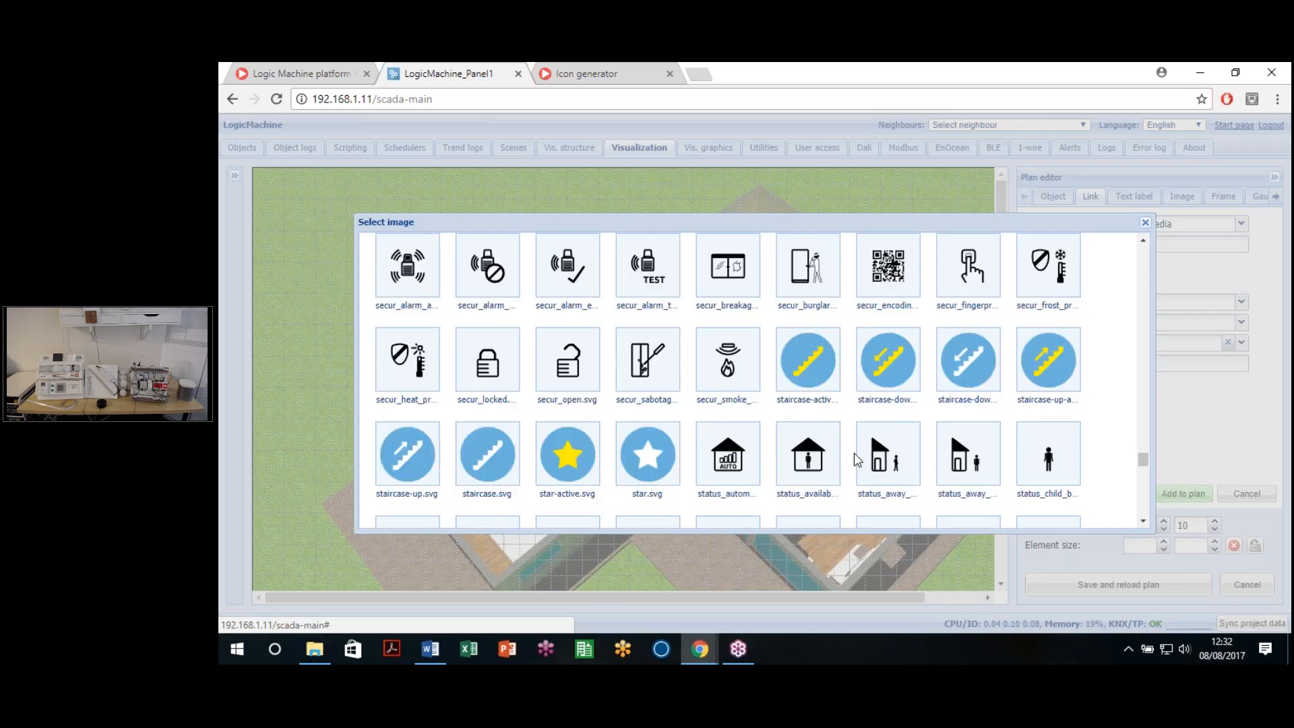
scroll(854, 459, down, 2)
scroll(856, 460, down, 3)
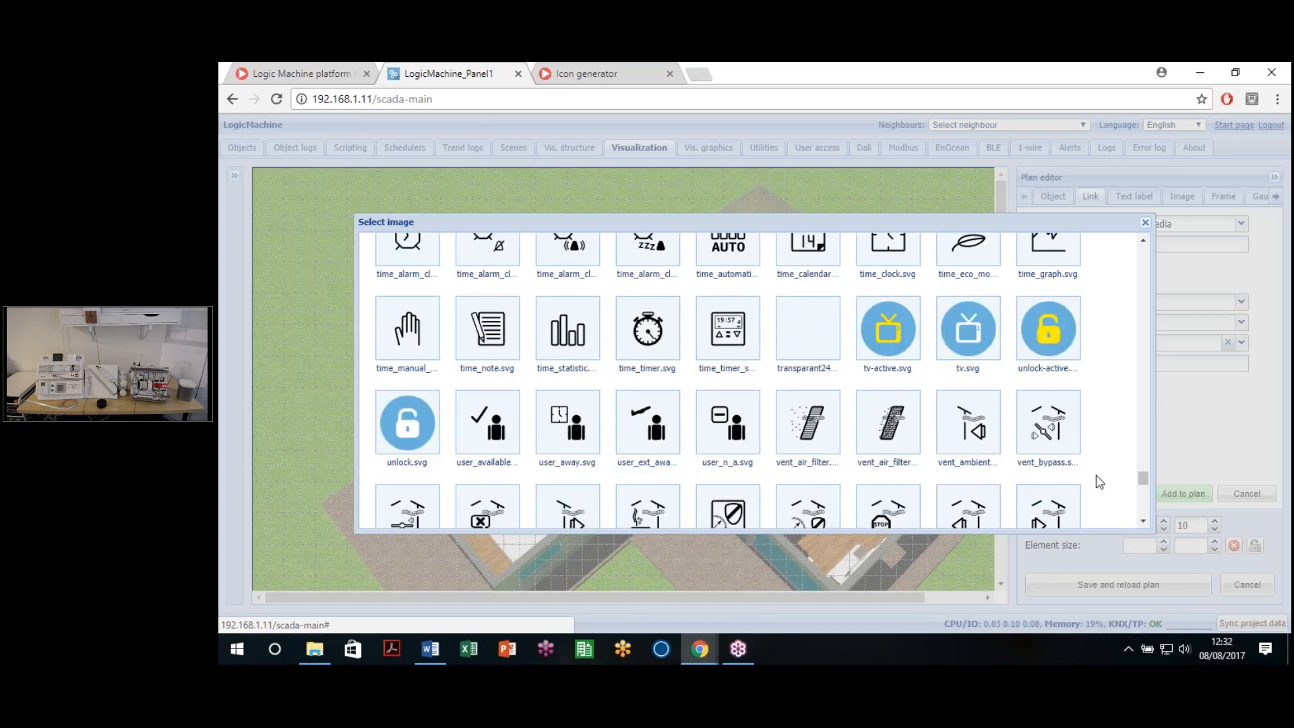
scroll(1143, 486, down, 10)
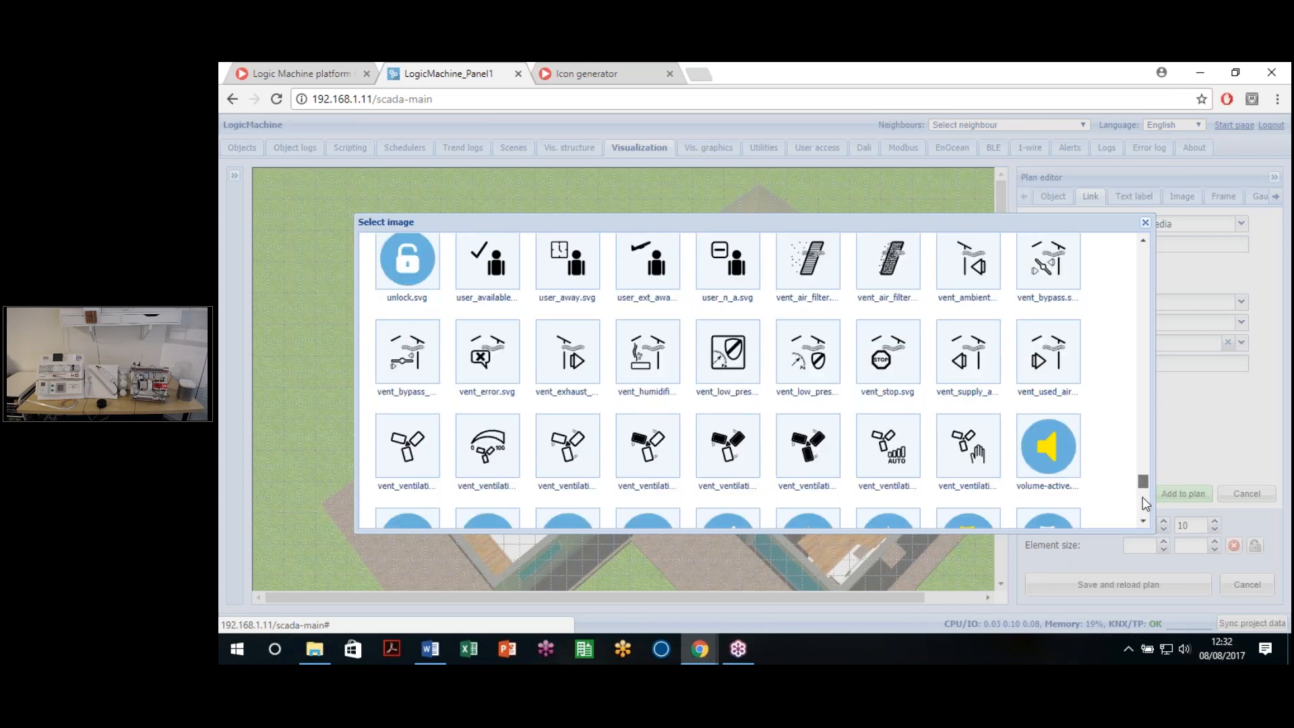
drag(1143, 491, 1142, 228)
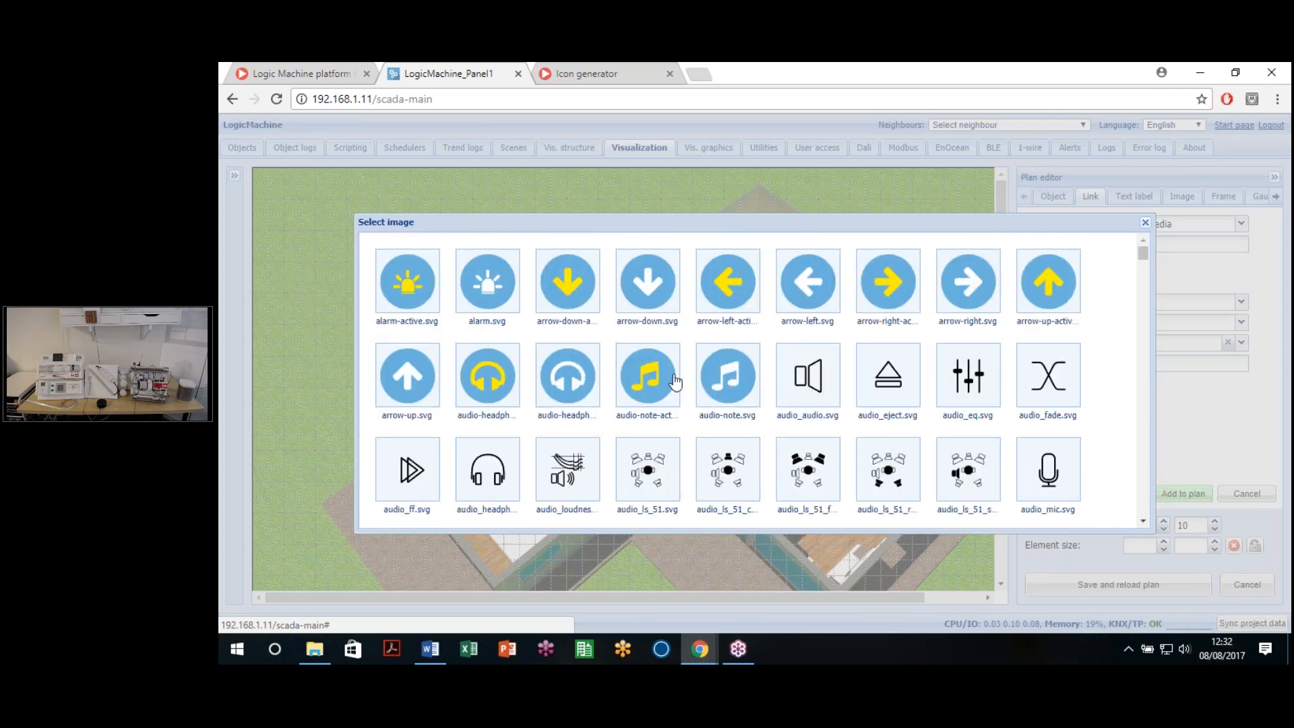
click(728, 375)
Step: Use audio-note-active.svg as active icon, name it Multimedia, and place it at 627, 700
click(1241, 342)
click(662, 407)
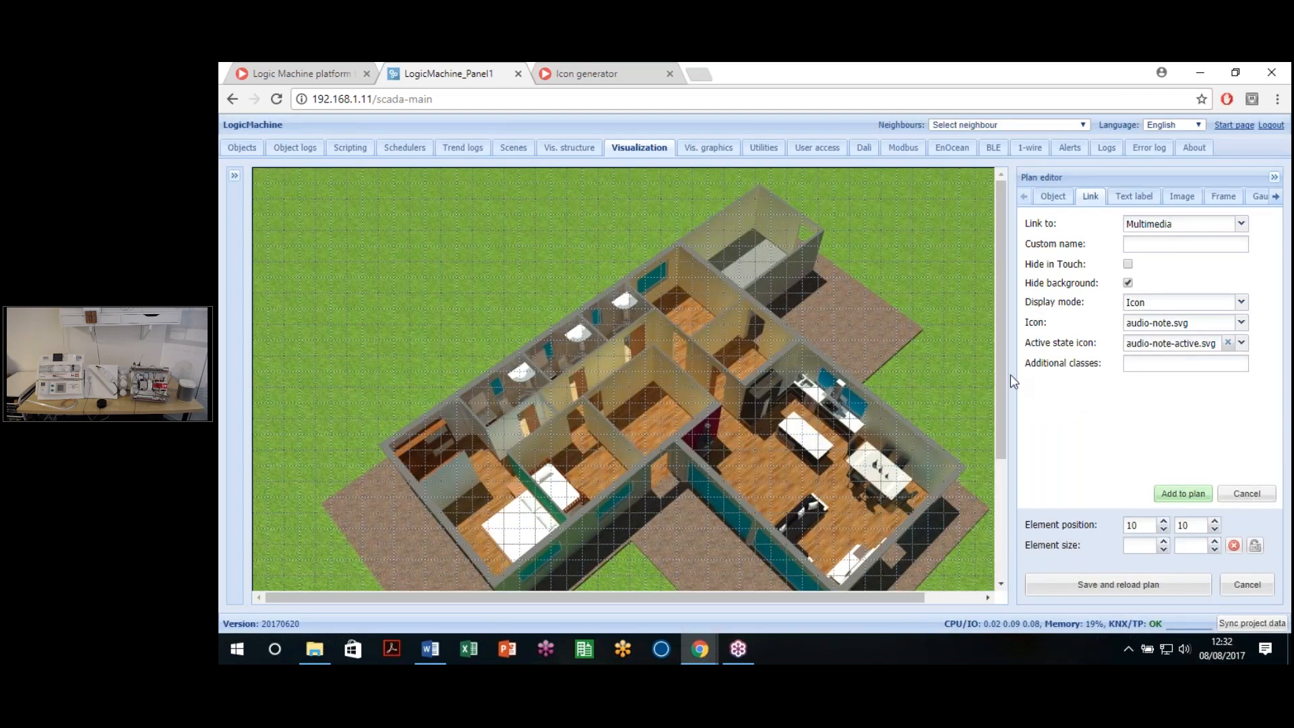
click(1171, 246)
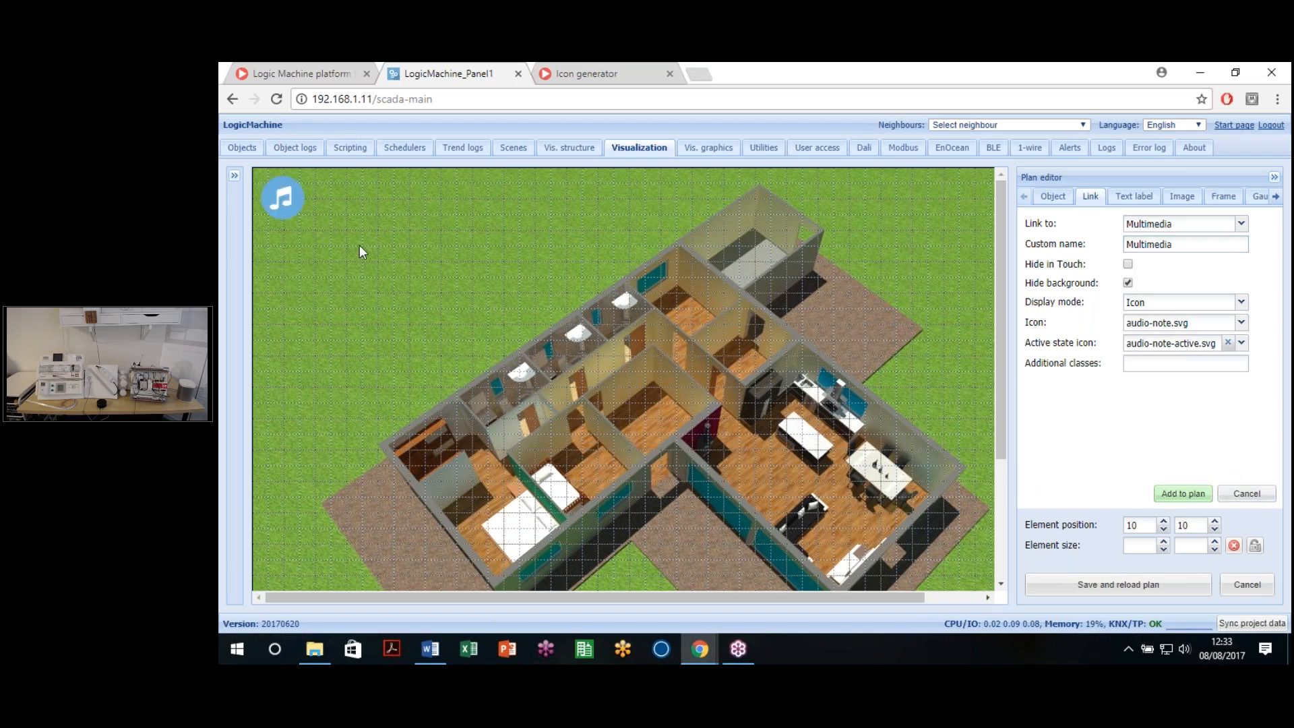
click(781, 549)
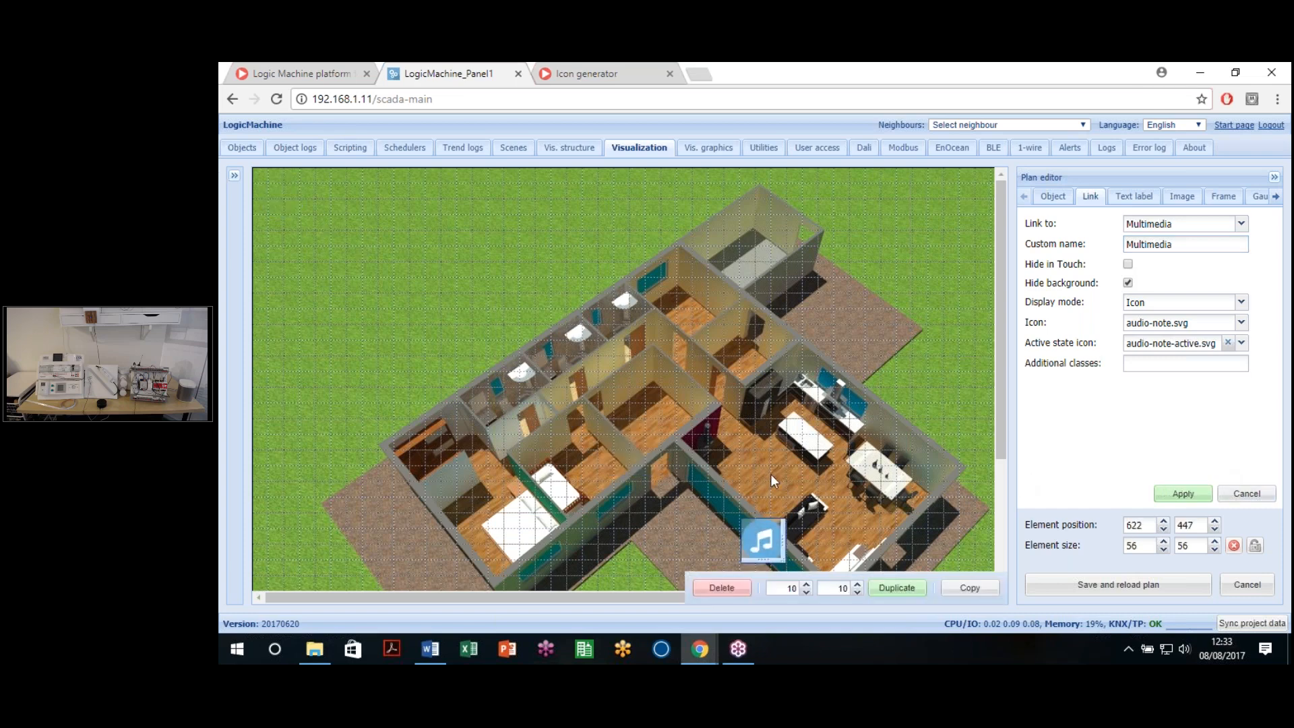
scroll(770, 474, down, 1)
scroll(770, 475, down, 7)
drag(761, 364, 772, 563)
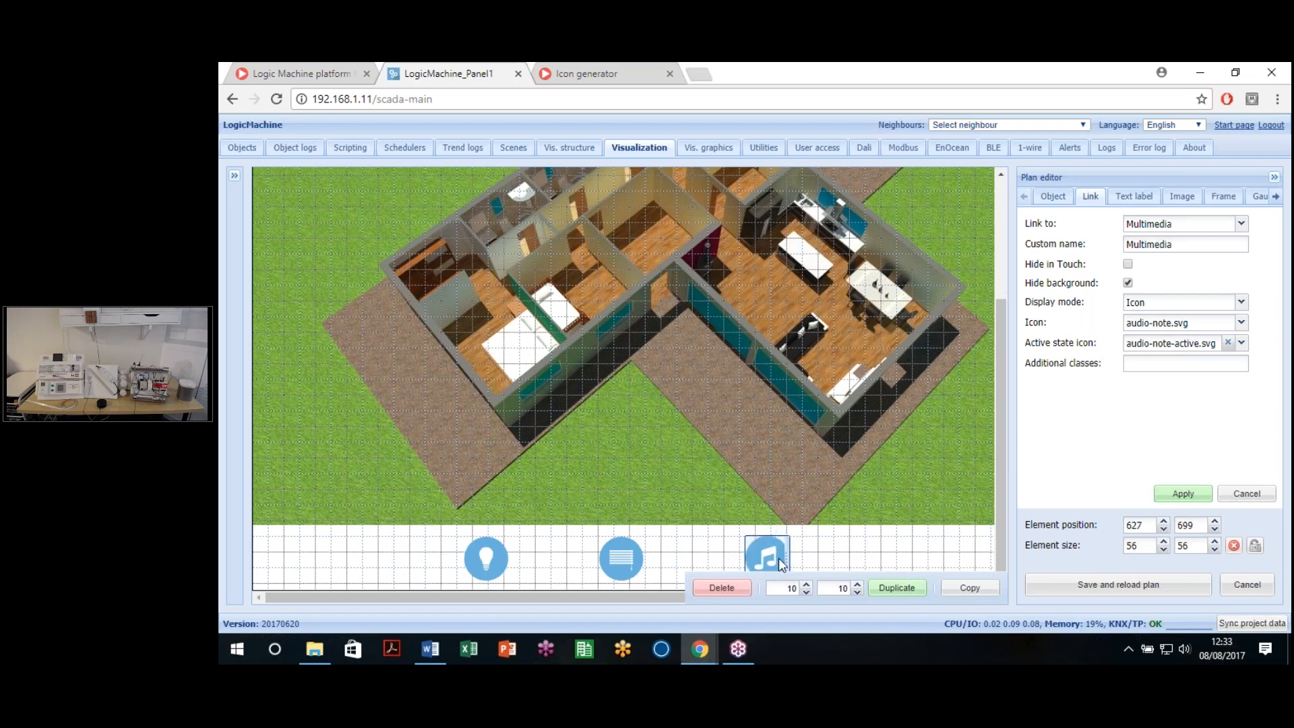
double_click(1187, 525)
click(1182, 493)
click(1242, 226)
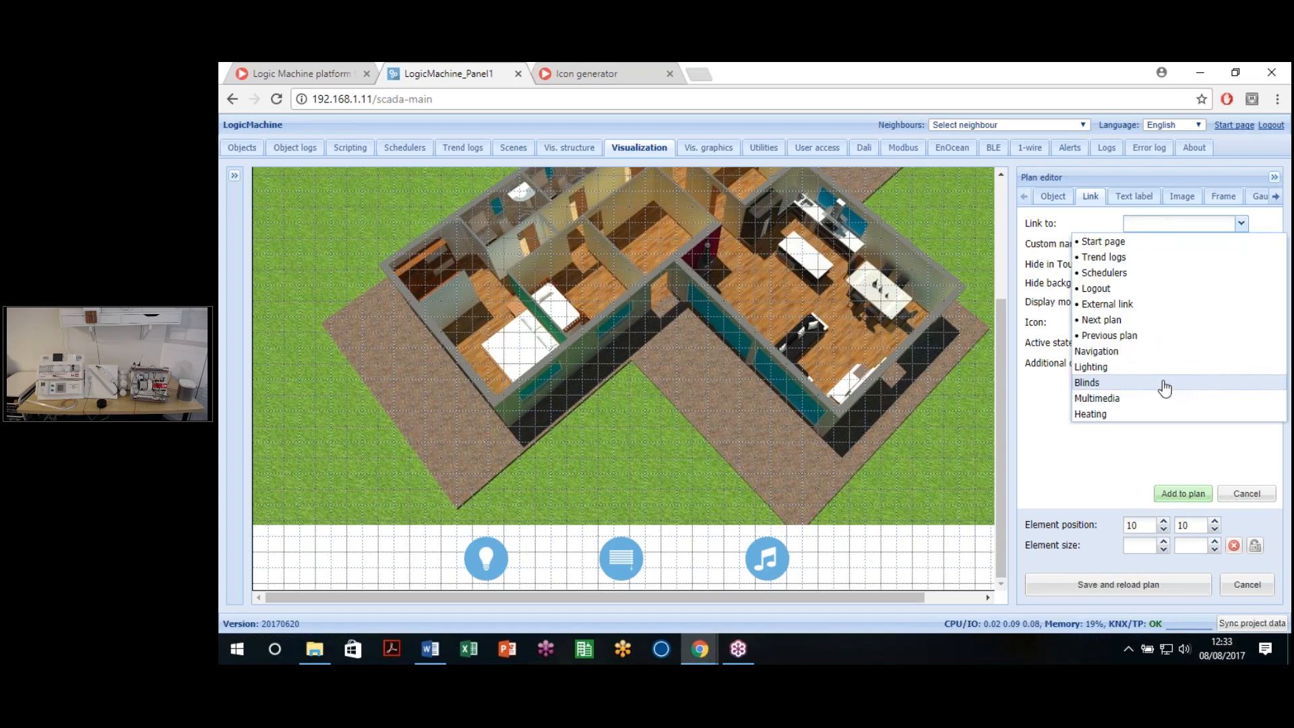
Step: Link a new element to Heating, named 'Heating', with fire.svg and fire-active.svg icons
click(1132, 413)
click(1210, 247)
text(Heating)
click(1241, 324)
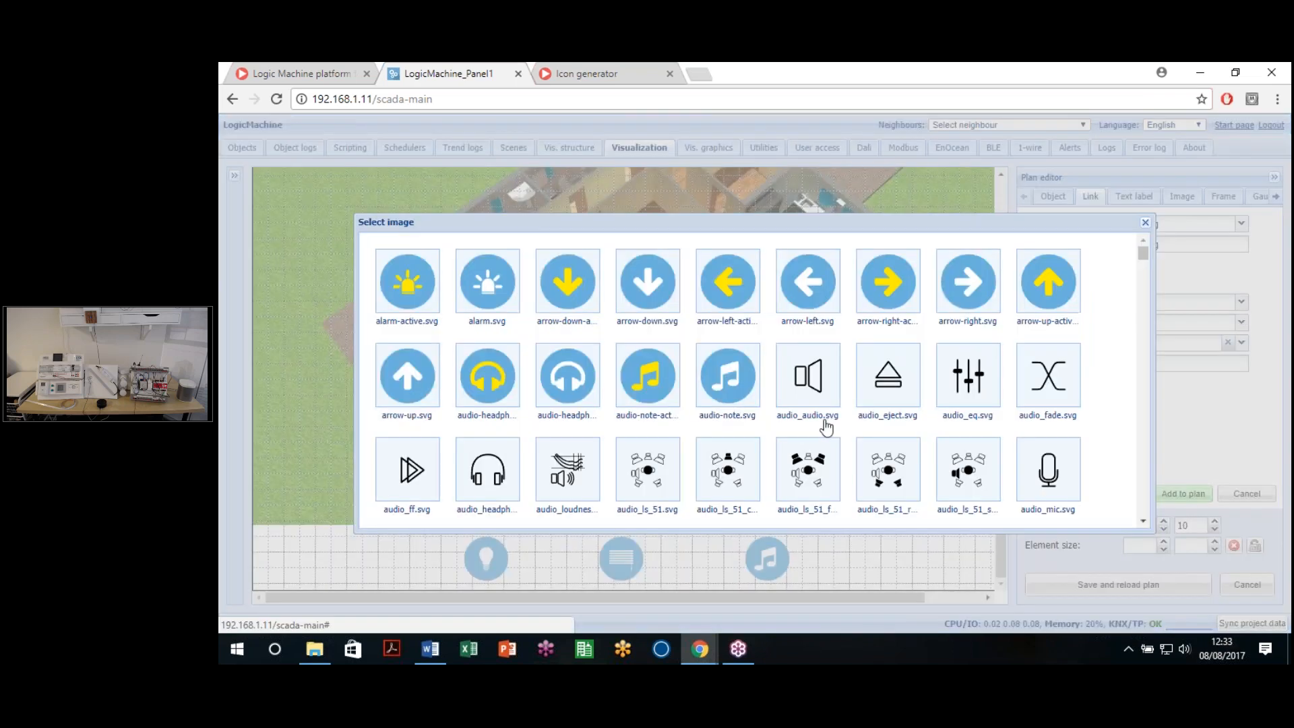
scroll(823, 427, down, 2)
scroll(818, 434, down, 6)
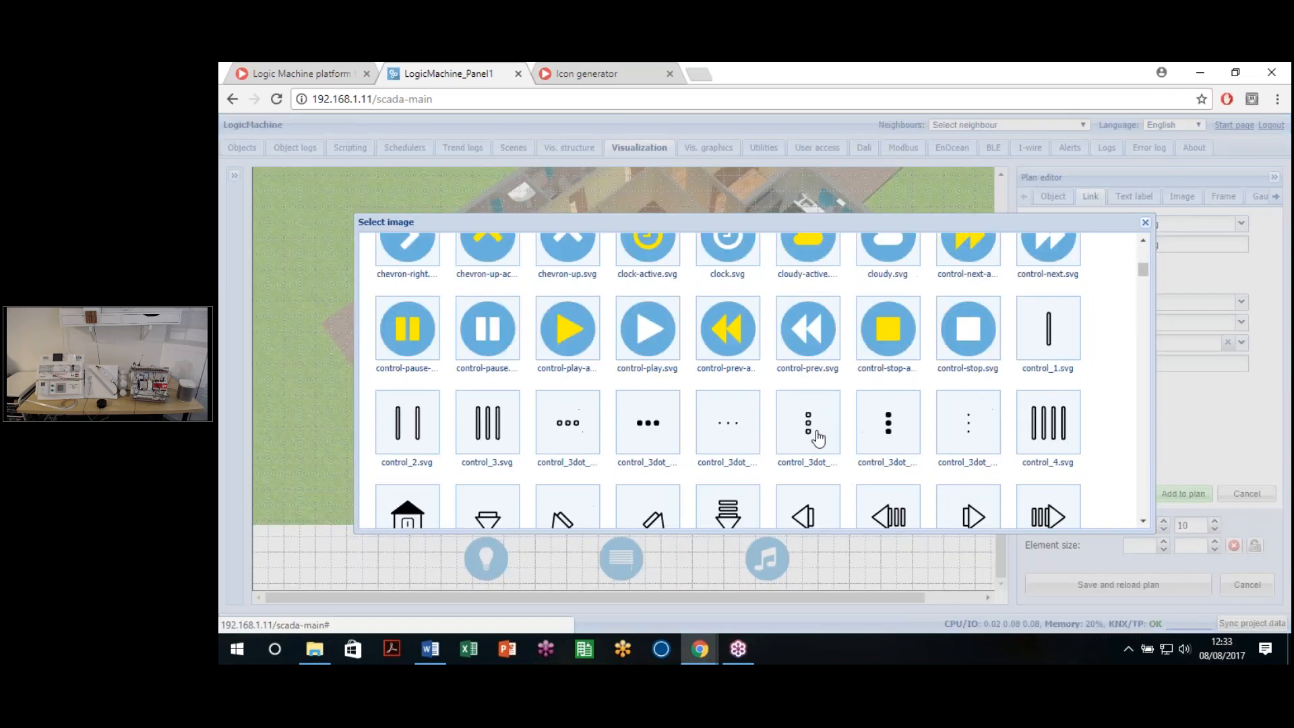
scroll(817, 439, down, 8)
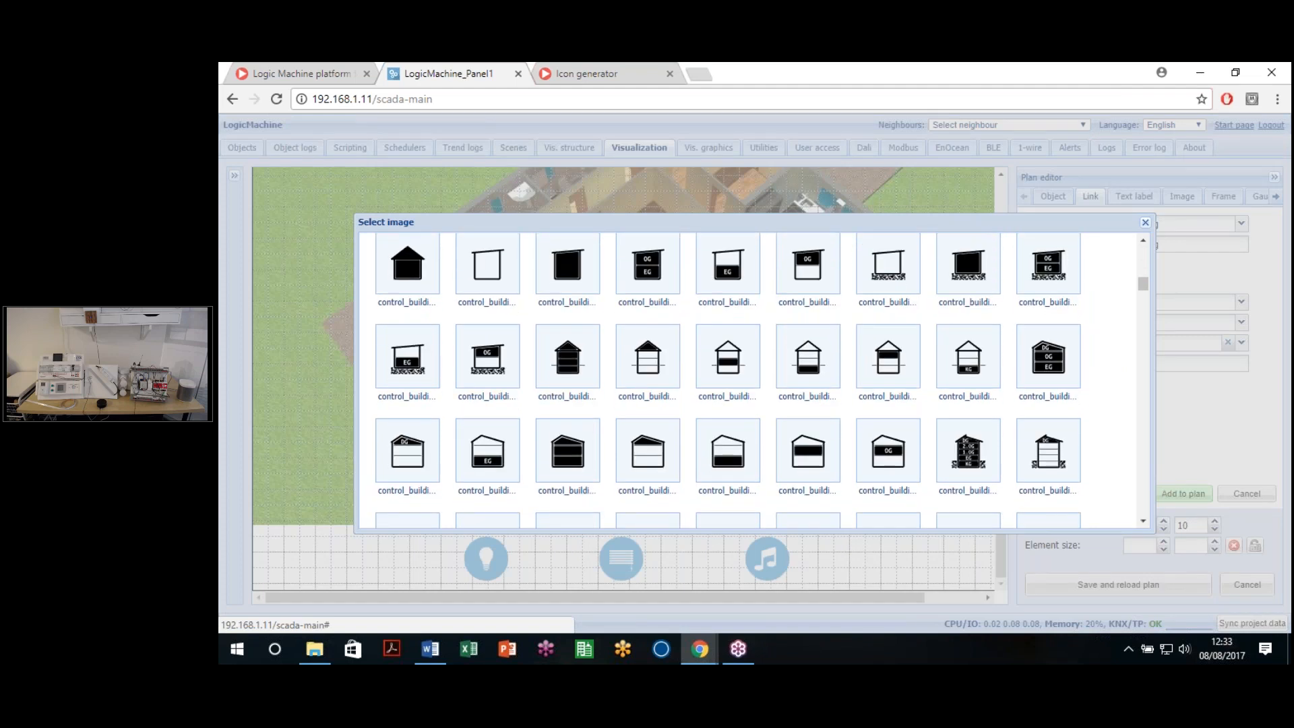
scroll(817, 445, down, 8)
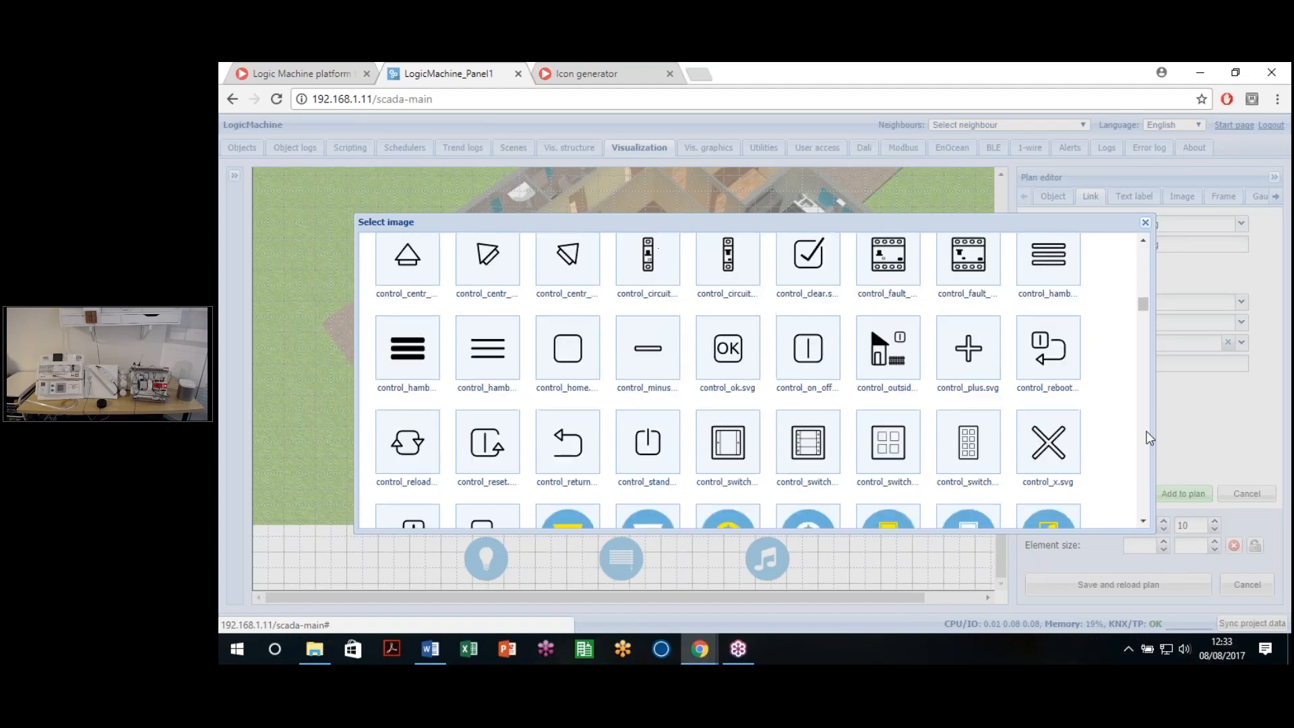
scroll(1148, 430, down, 4)
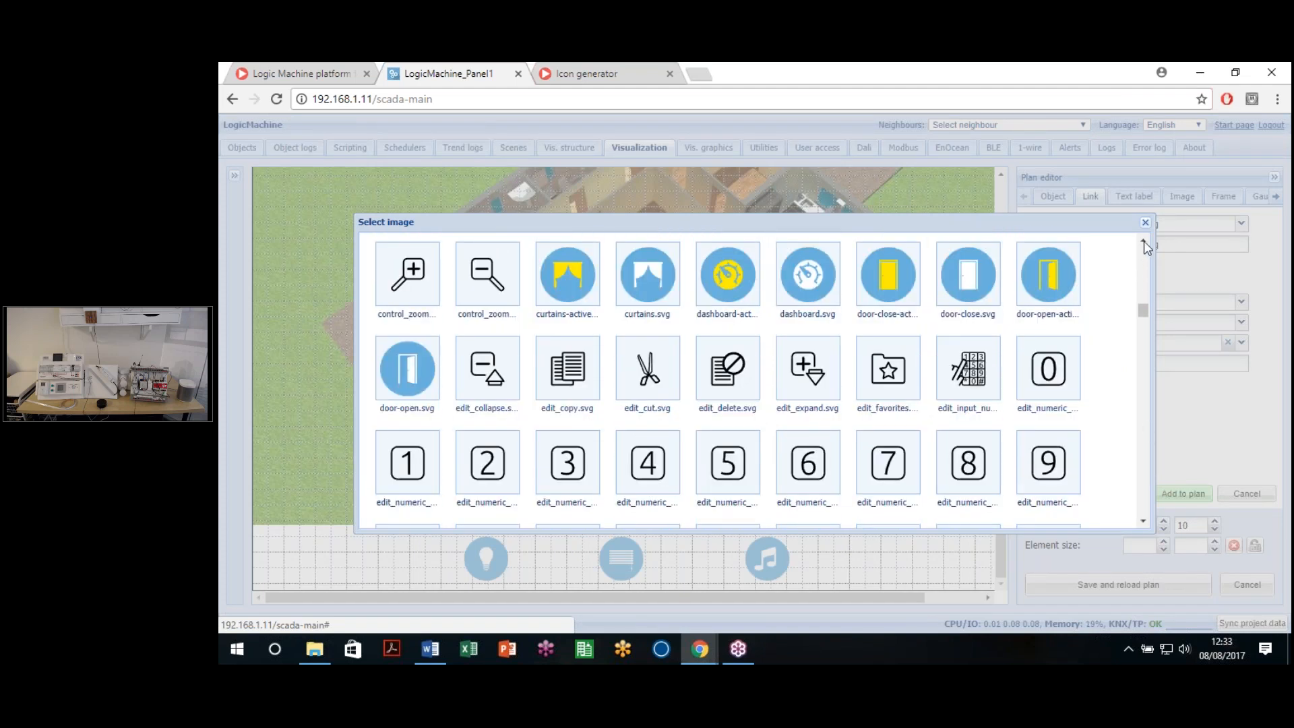
scroll(1149, 351, up, 1)
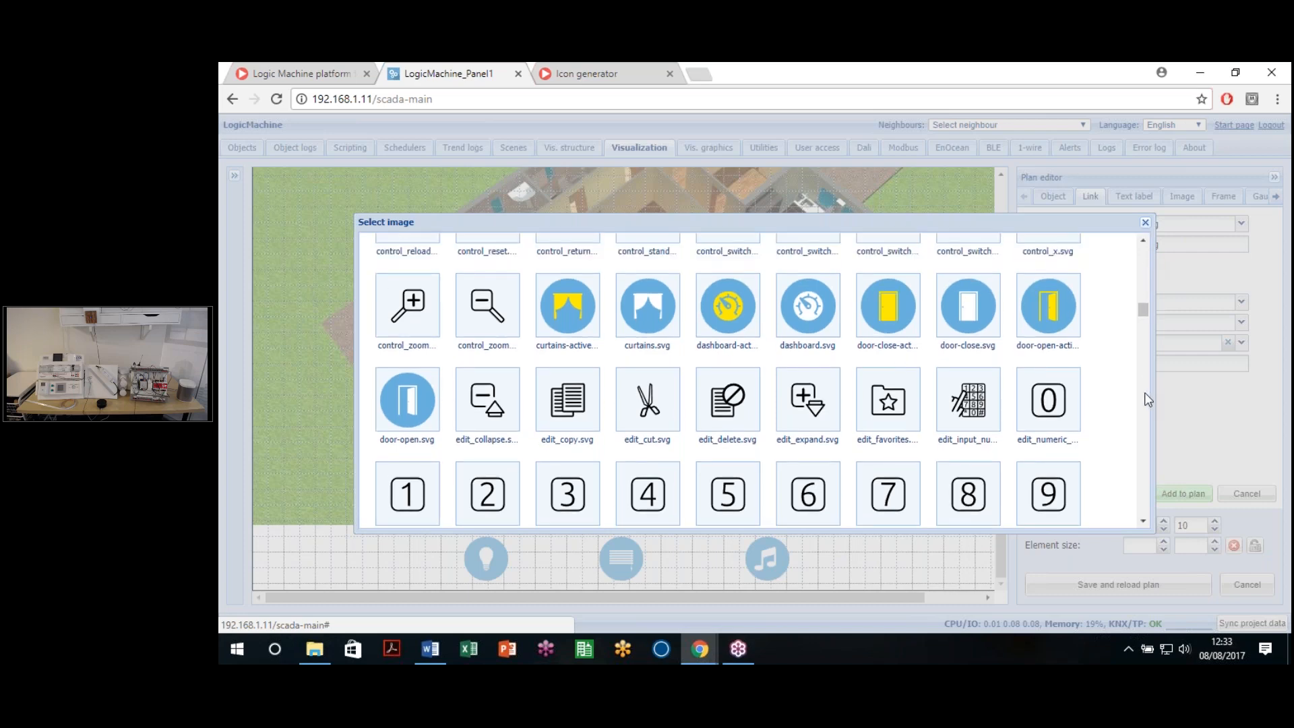
scroll(1148, 401, down, 4)
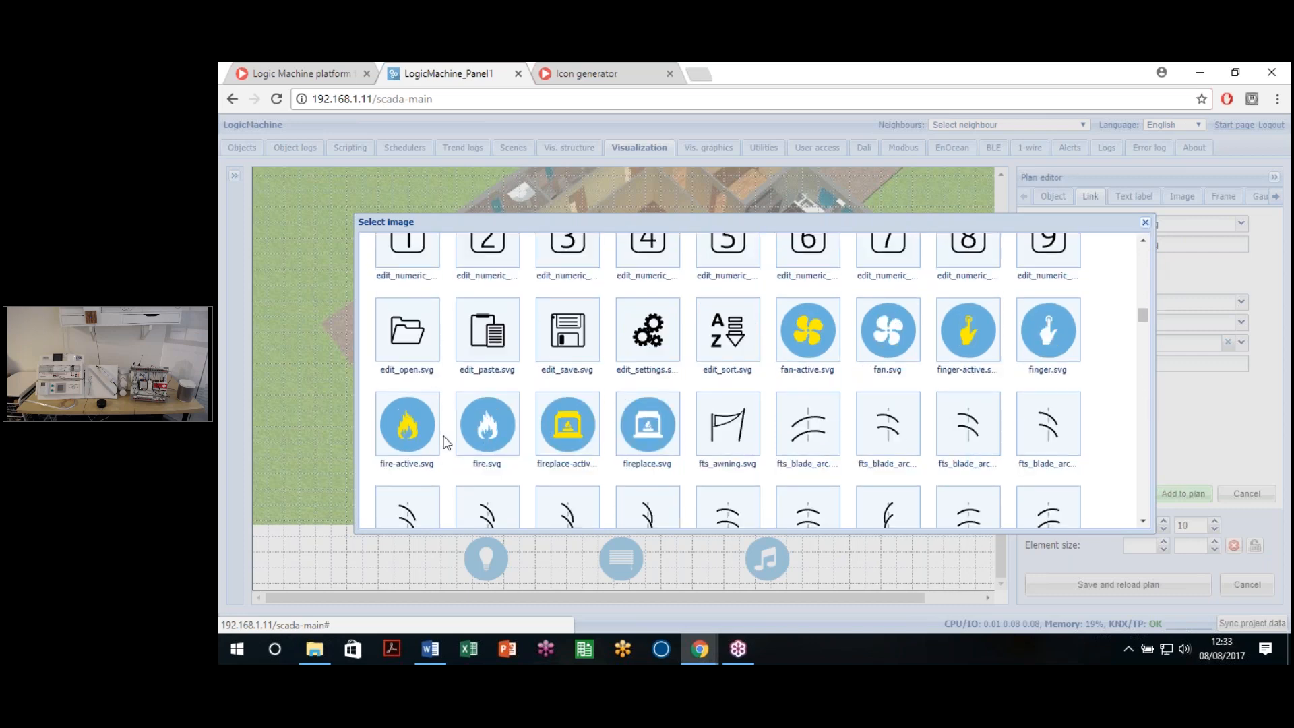
click(462, 435)
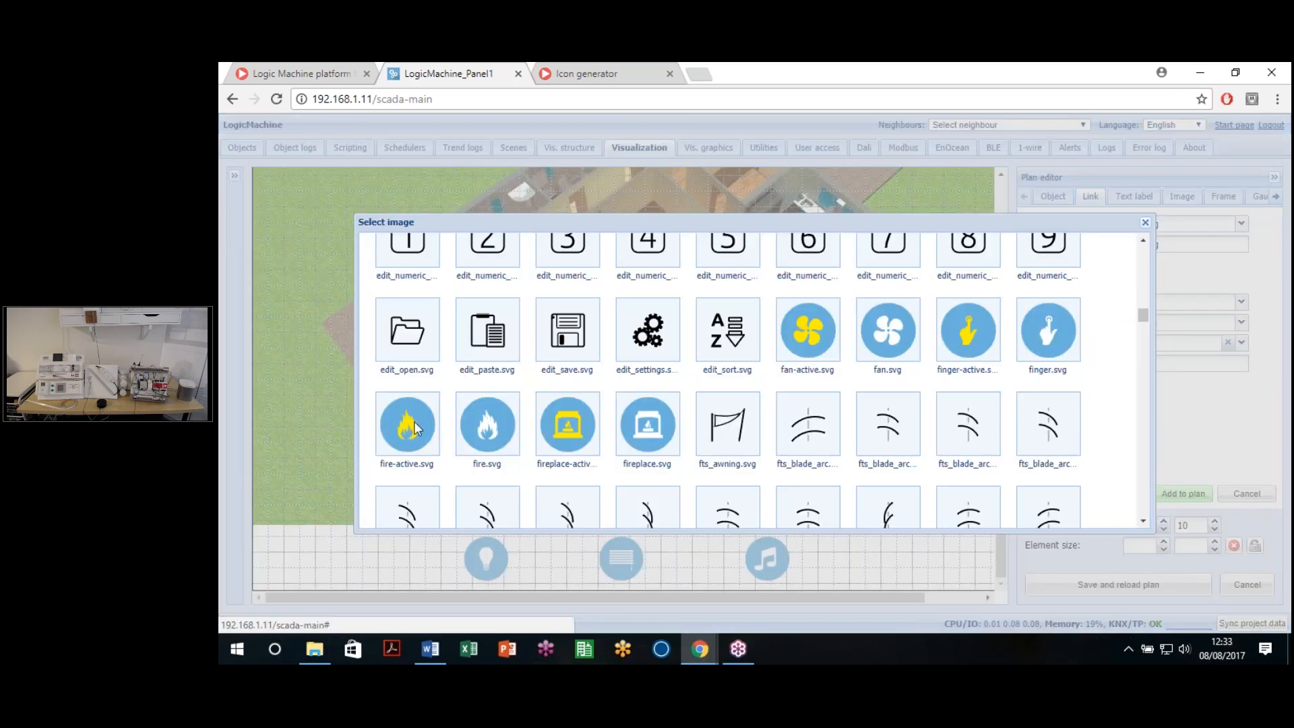
click(415, 423)
Step: Place the fire icon at the right of the bottom row at Y 700, then save and reload
click(1182, 493)
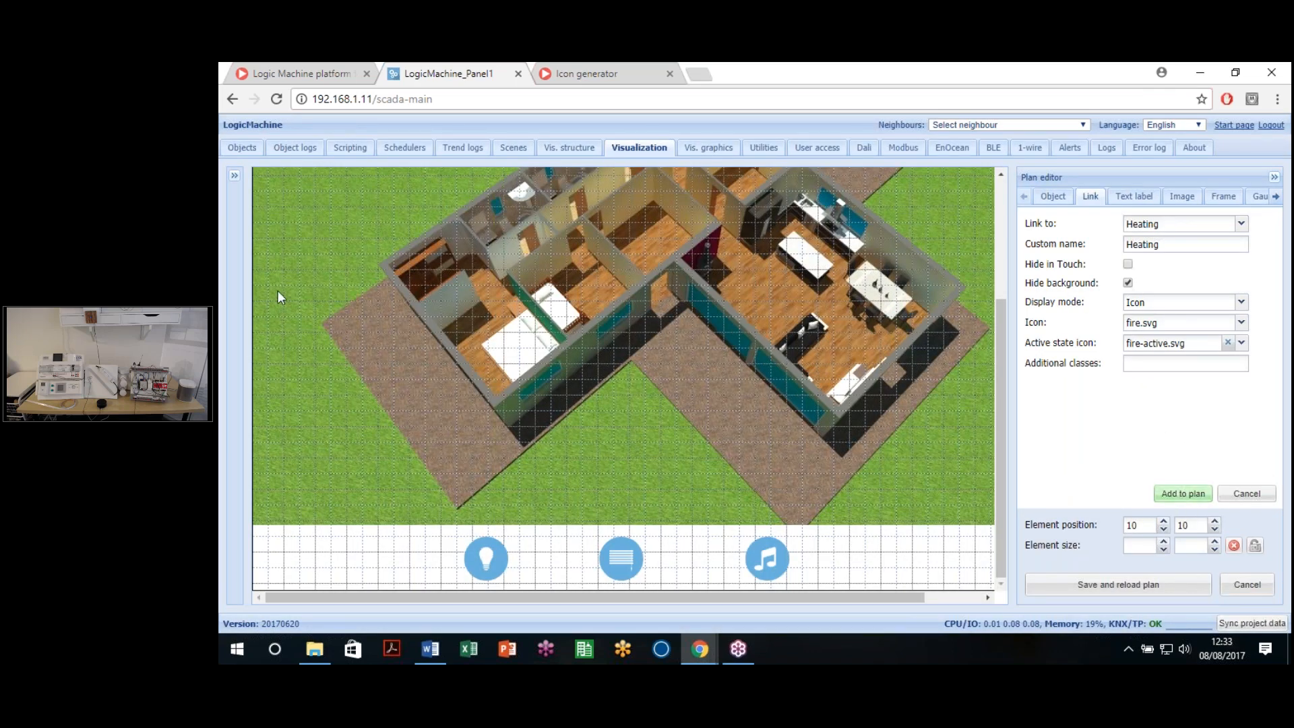
scroll(279, 262, up, 3)
drag(282, 196, 814, 517)
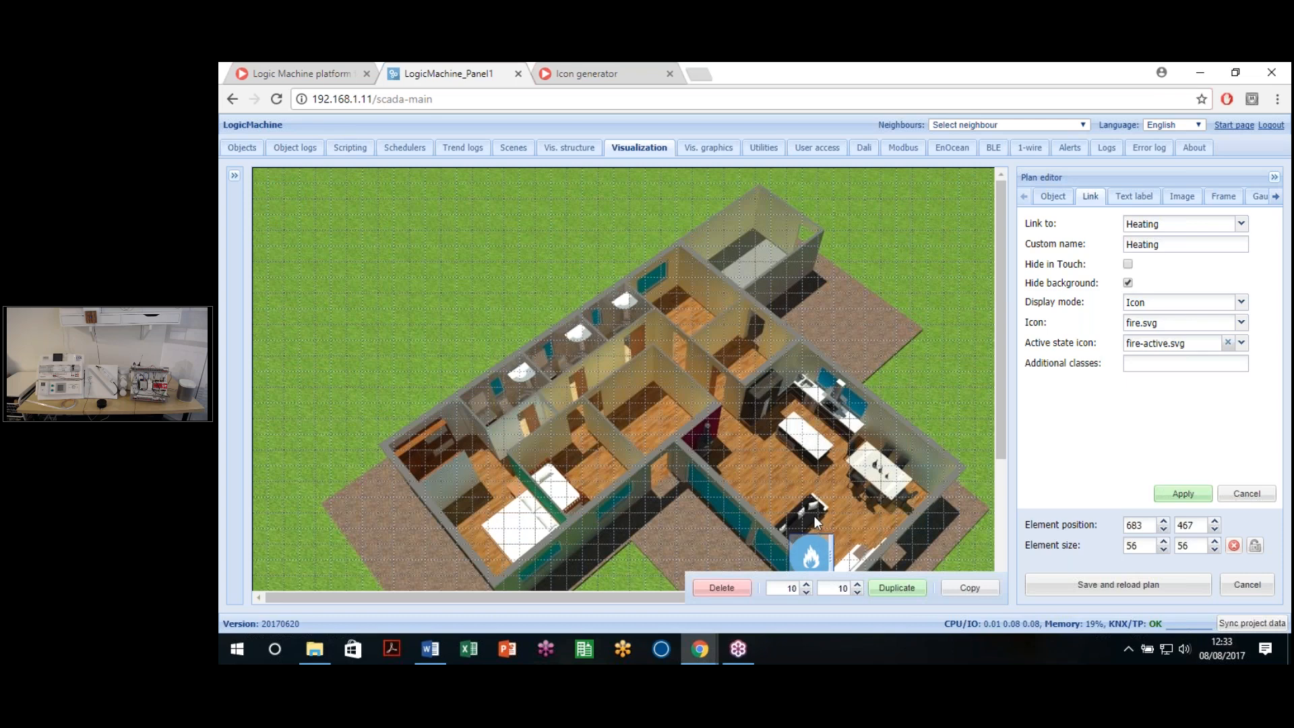
scroll(815, 522, down, 3)
drag(811, 375, 927, 560)
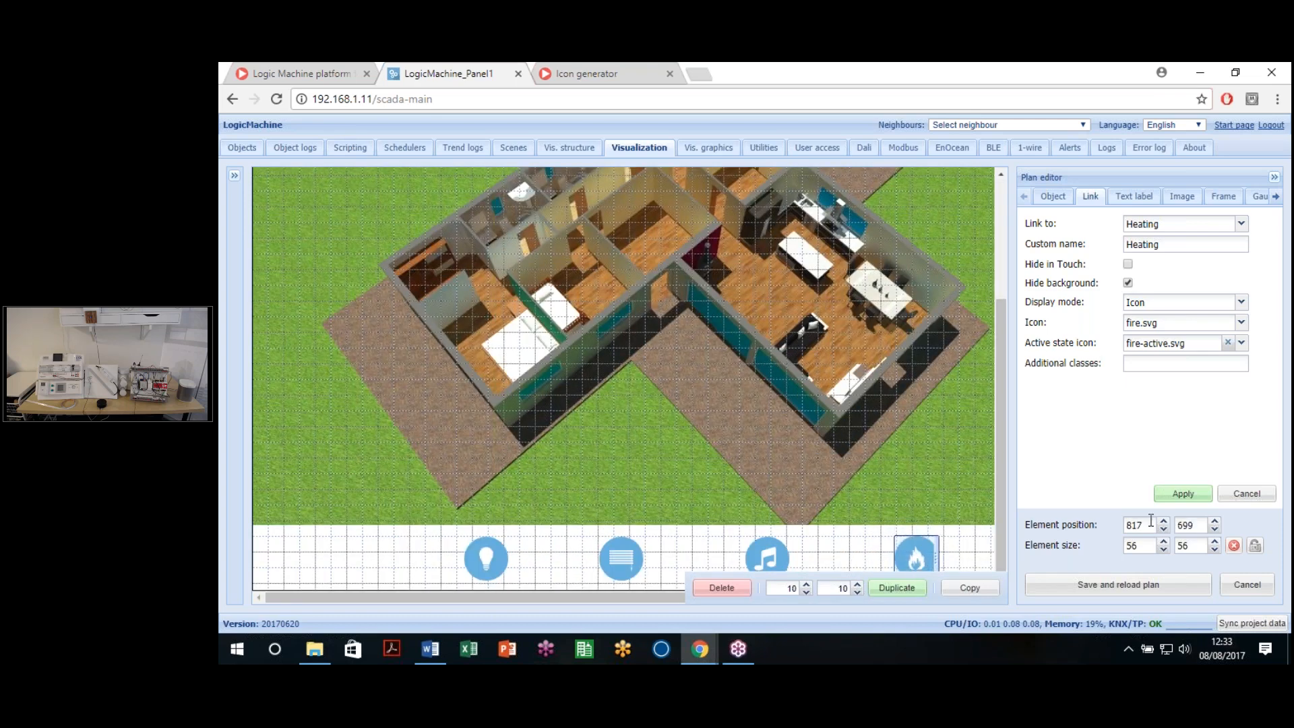
drag(1195, 523, 1113, 500)
text(700)
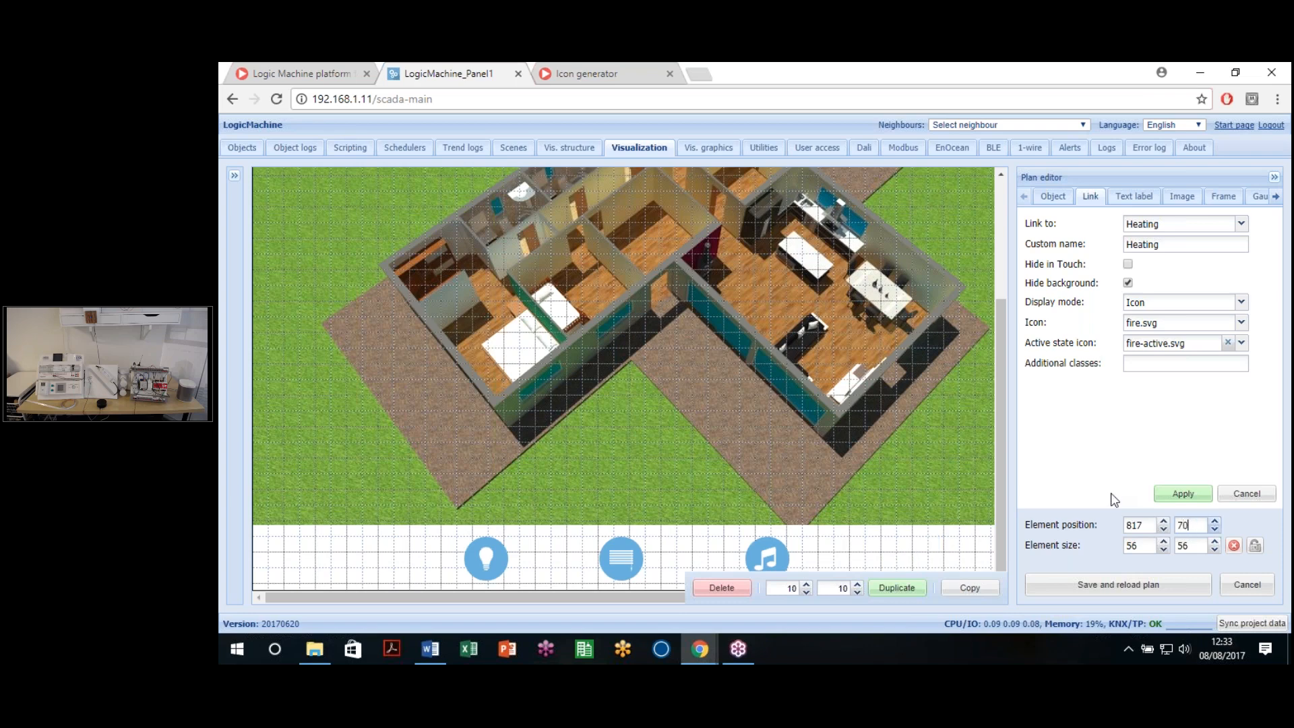
click(1186, 495)
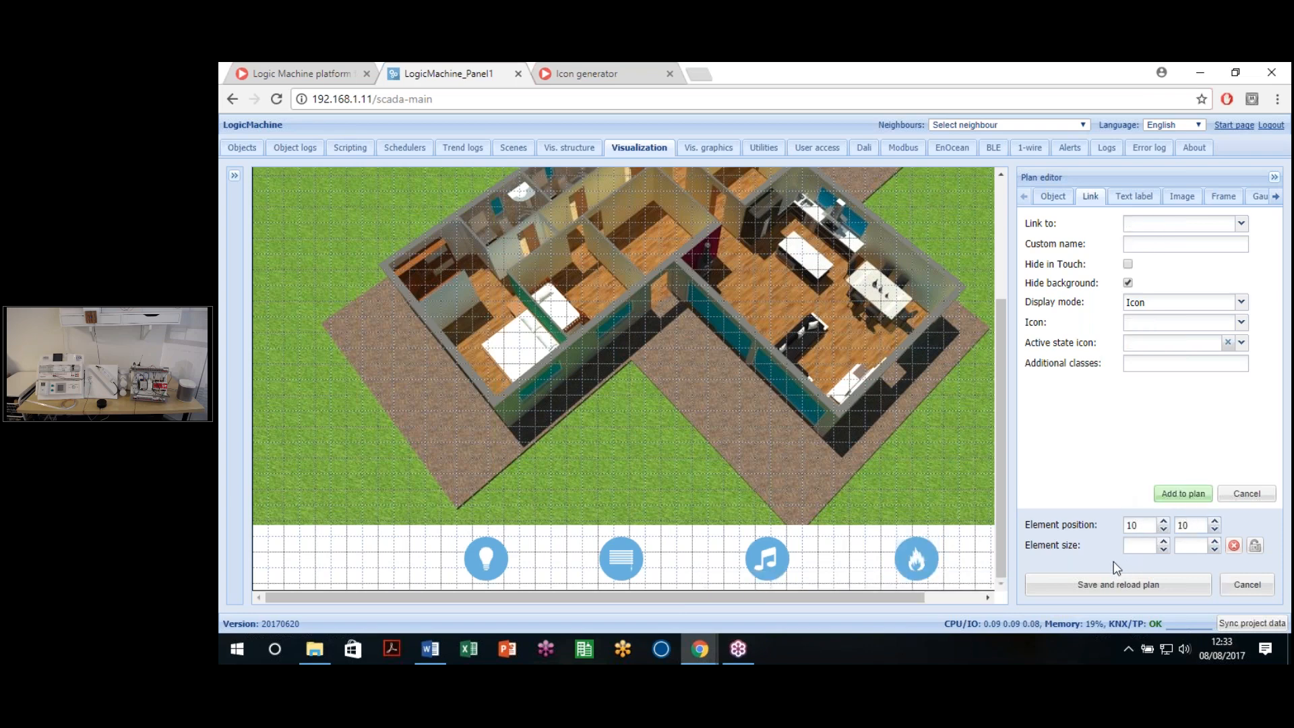
click(1116, 583)
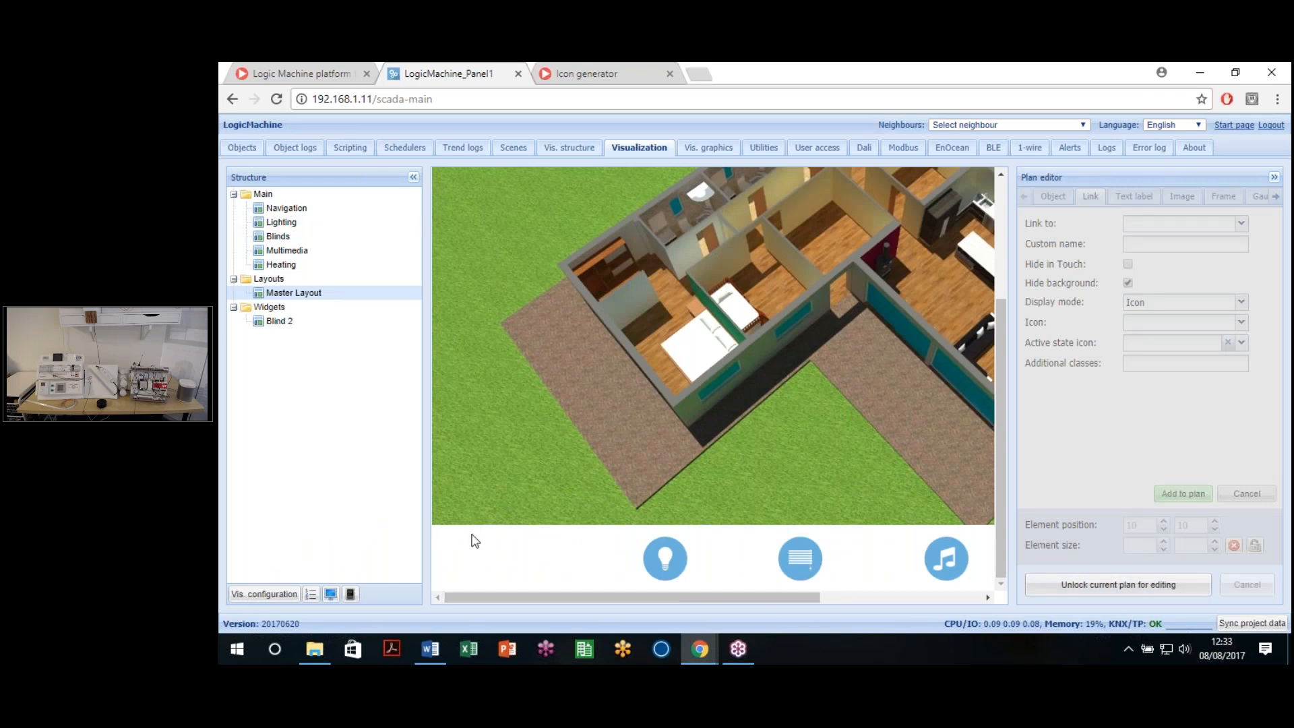
Step: Open the Lighting plan from the Structure tree and scroll across to see all four icons
click(277, 222)
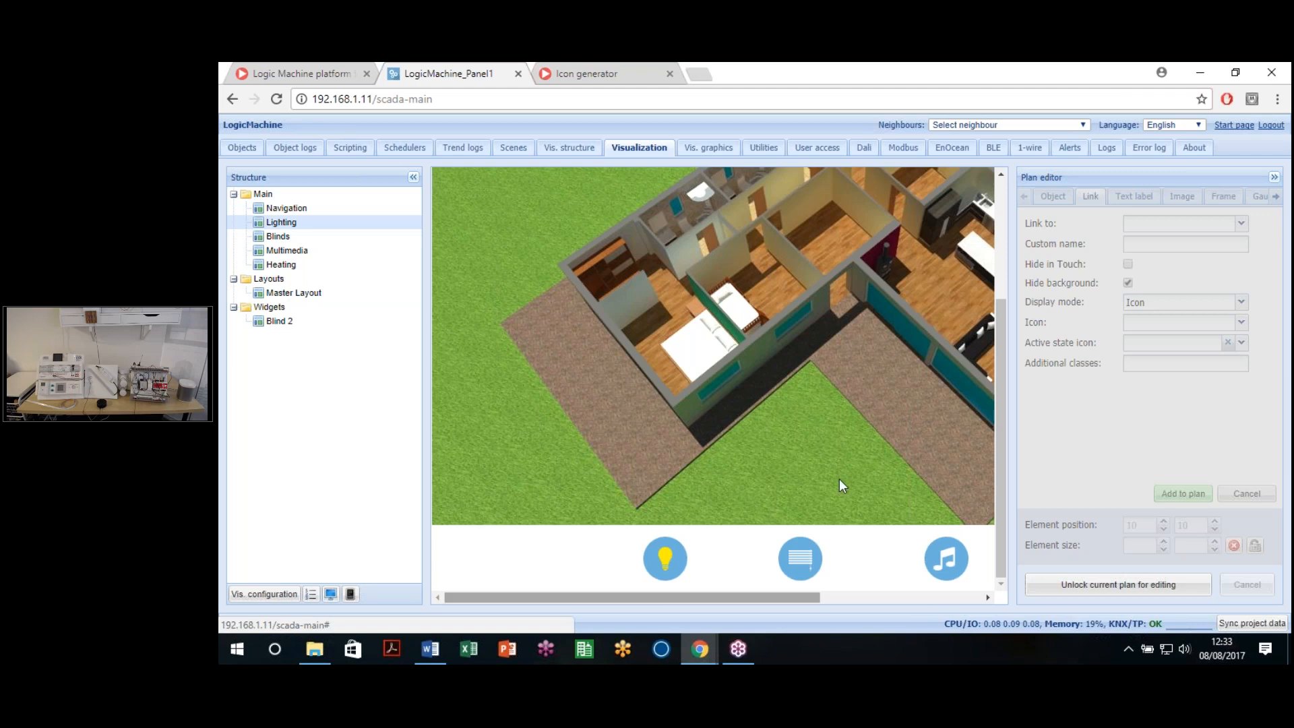
drag(736, 599, 845, 606)
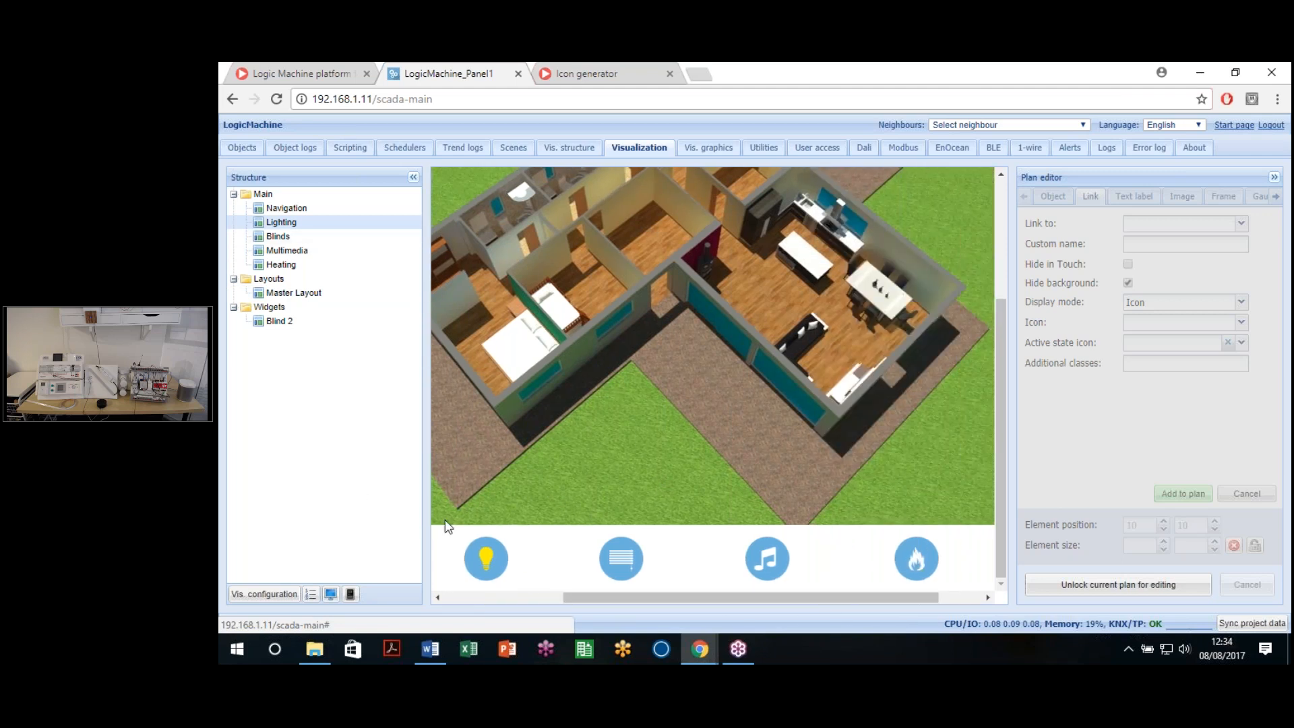
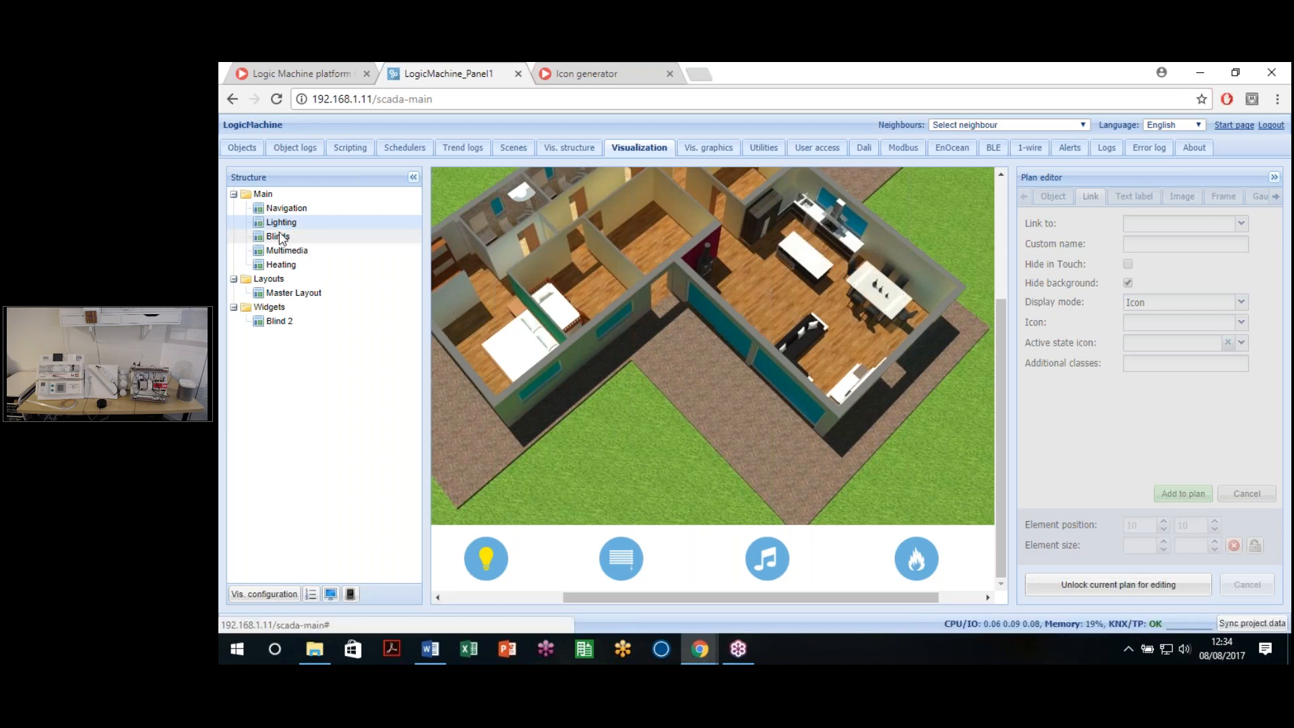
Step: Look through the Blinds, Multimedia and Heating plans, then return to the Lighting plan
click(278, 236)
click(287, 251)
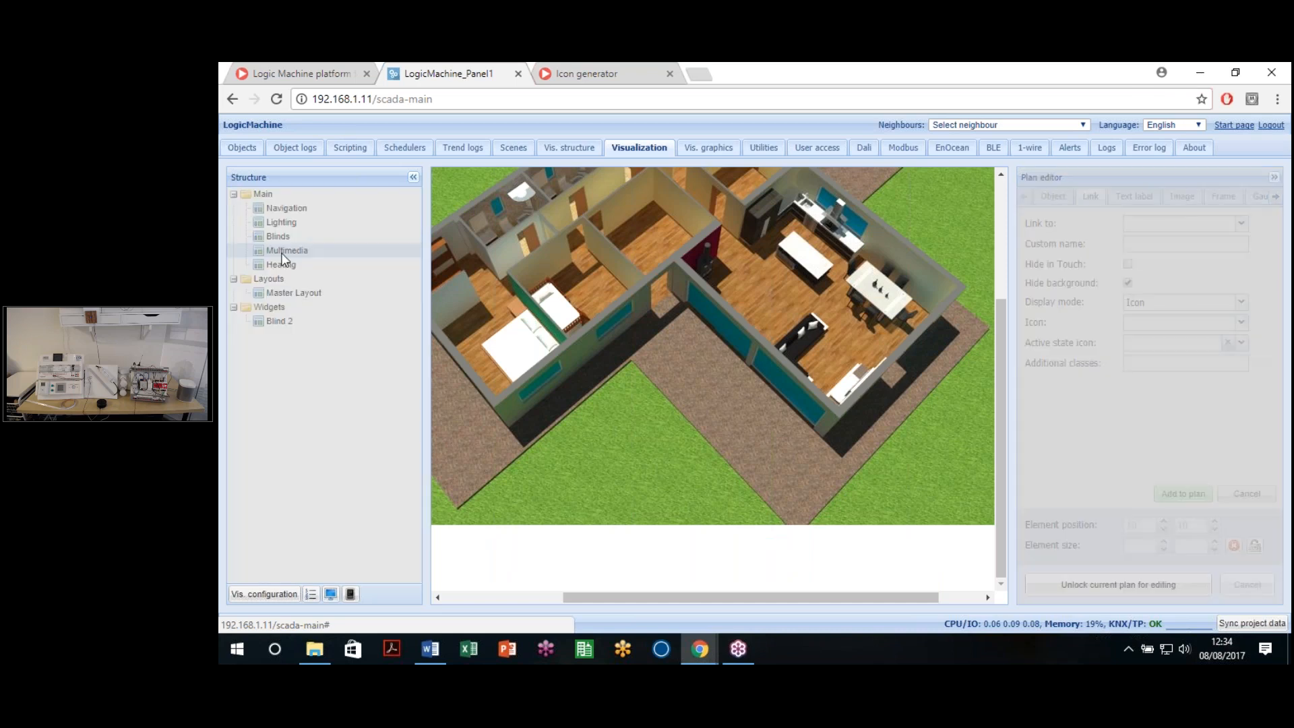
click(285, 265)
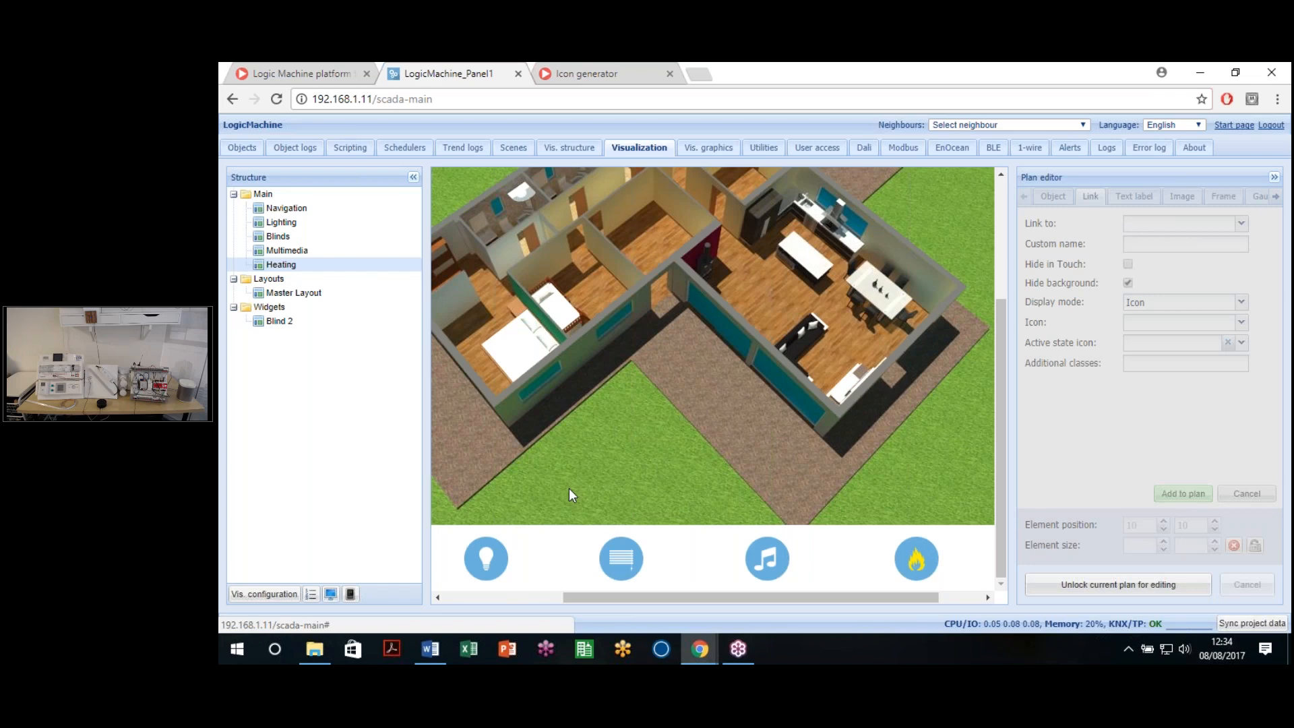
click(281, 223)
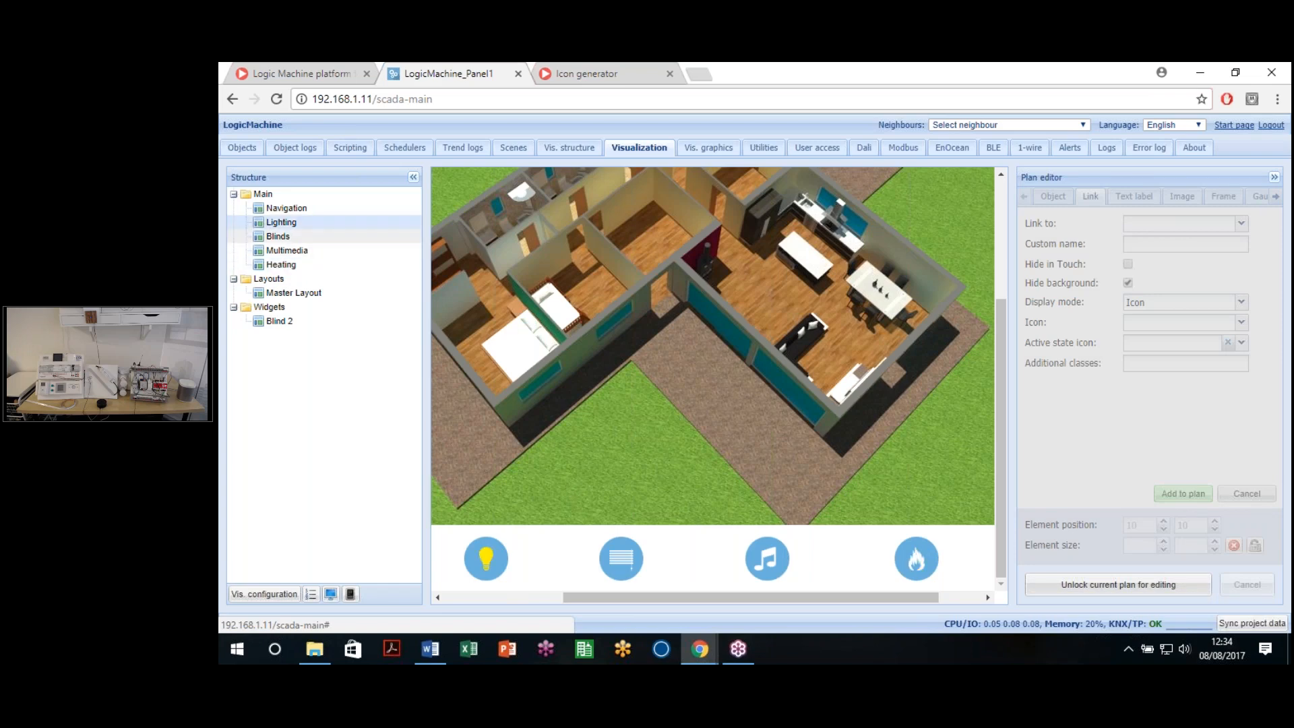
scroll(723, 495, up, 1)
scroll(725, 495, up, 2)
drag(702, 598, 647, 596)
scroll(697, 488, down, 3)
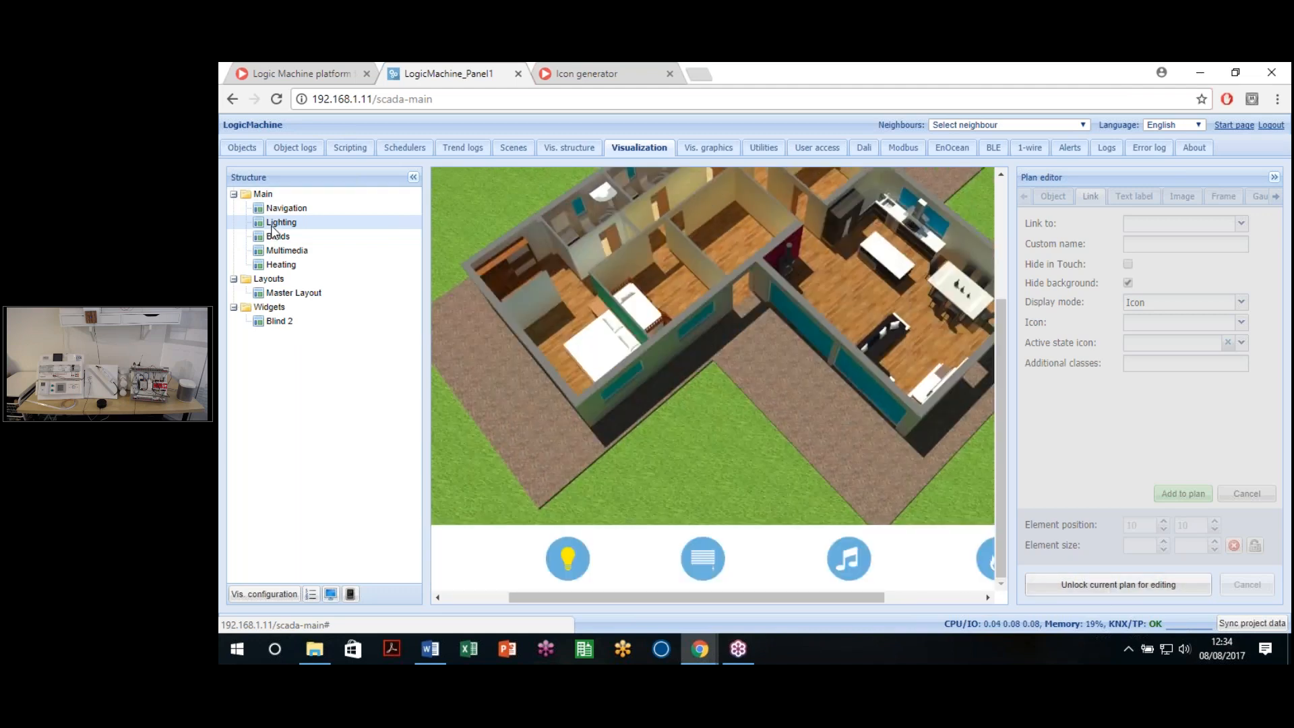
Step: Unlock the Lighting plan and show the object-linking fields for a new element
click(1134, 585)
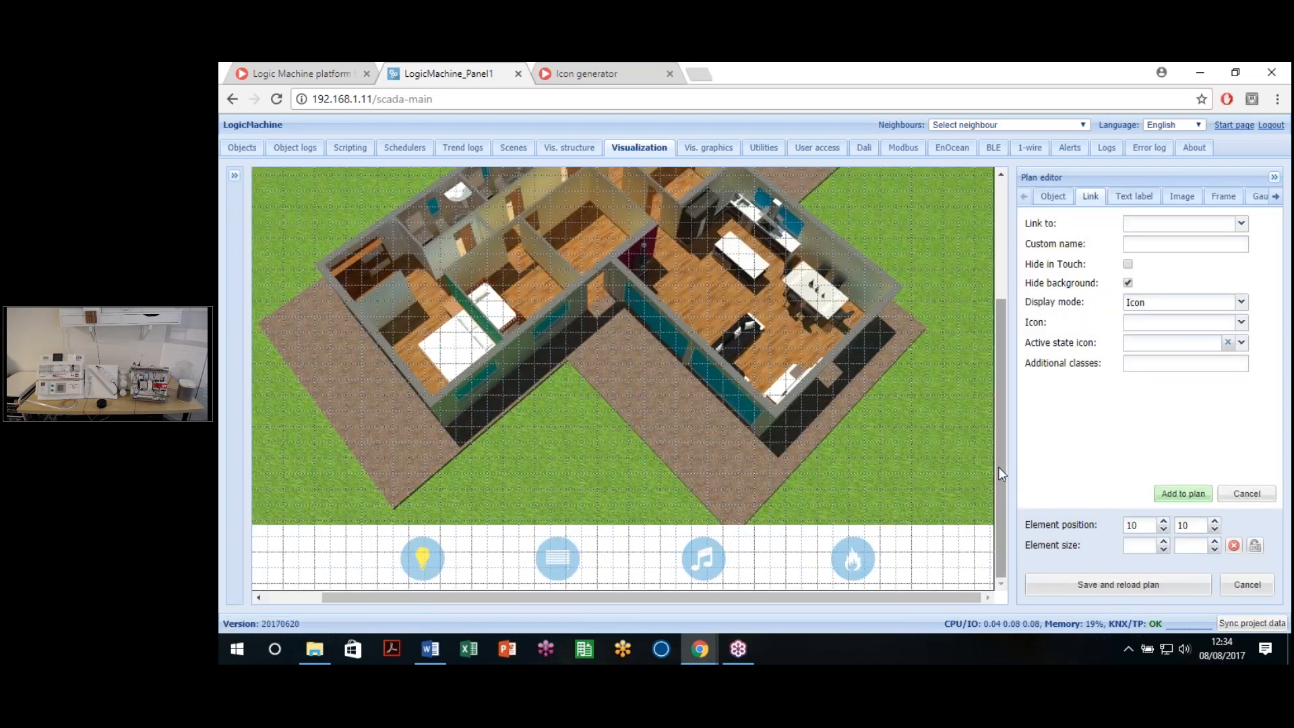
drag(997, 443, 994, 389)
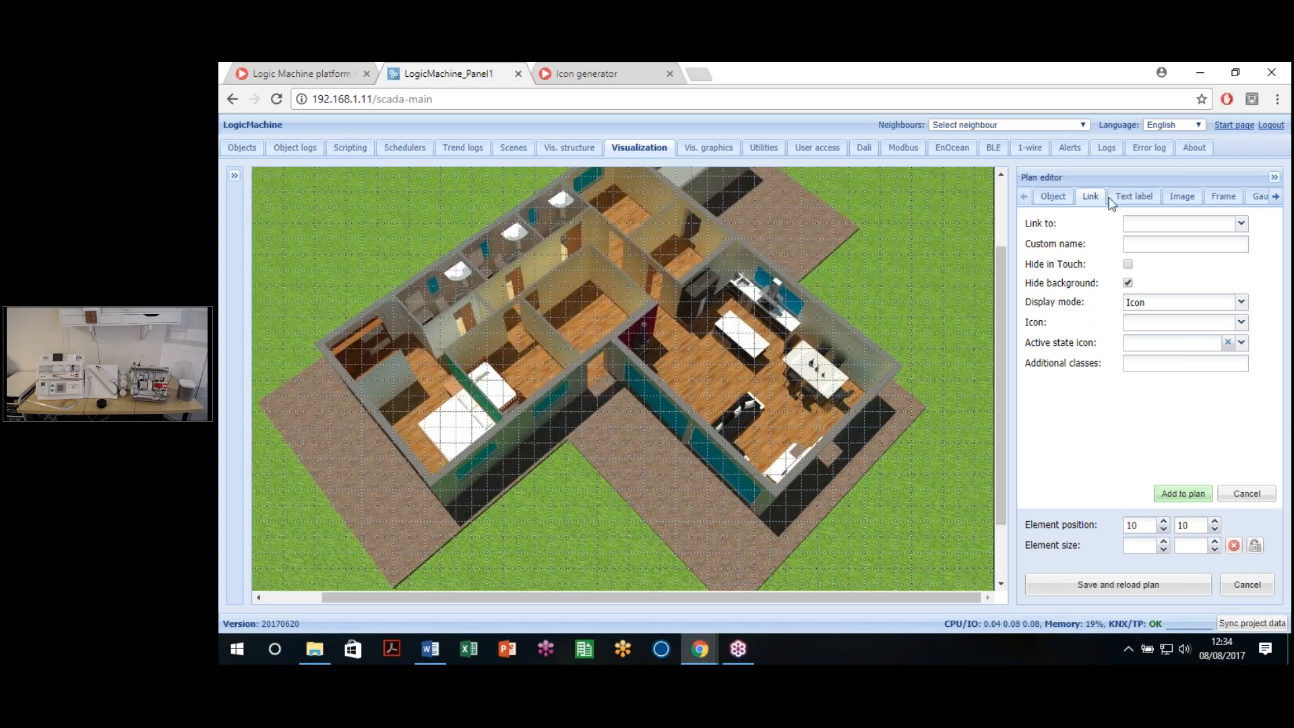
click(1055, 198)
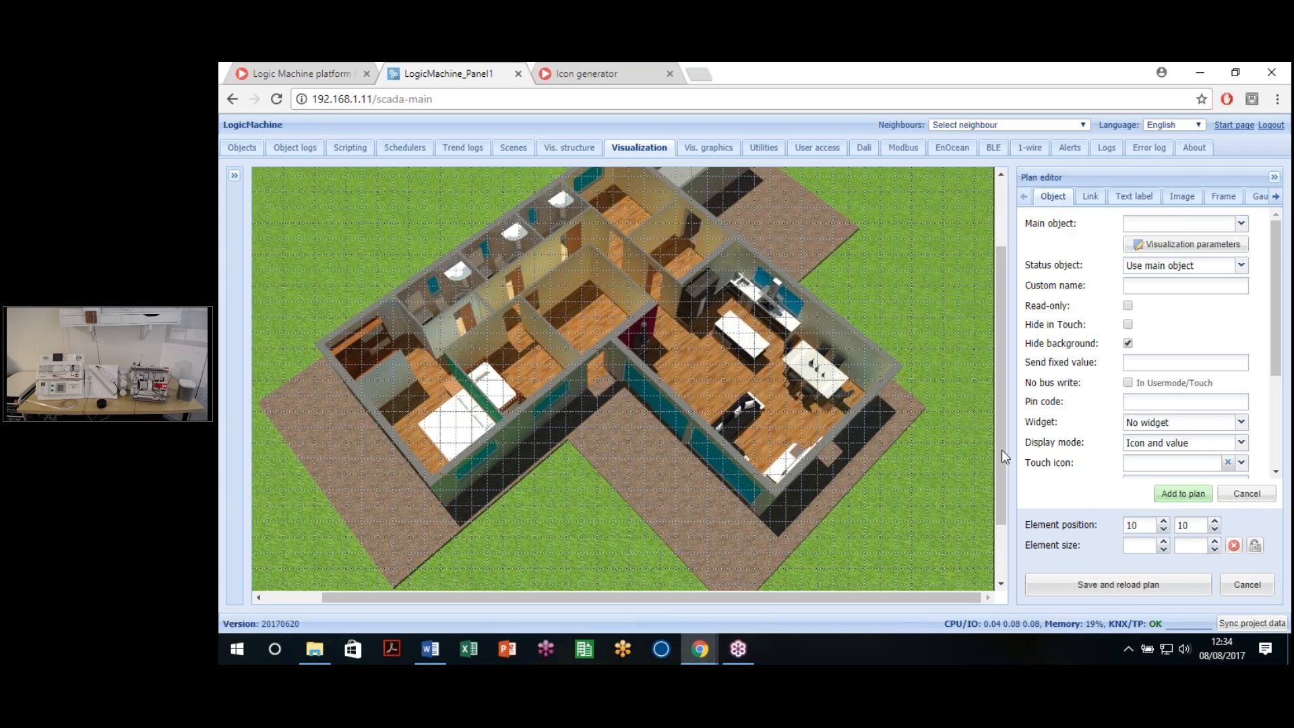
scroll(992, 331, up, 3)
drag(992, 322, 1001, 473)
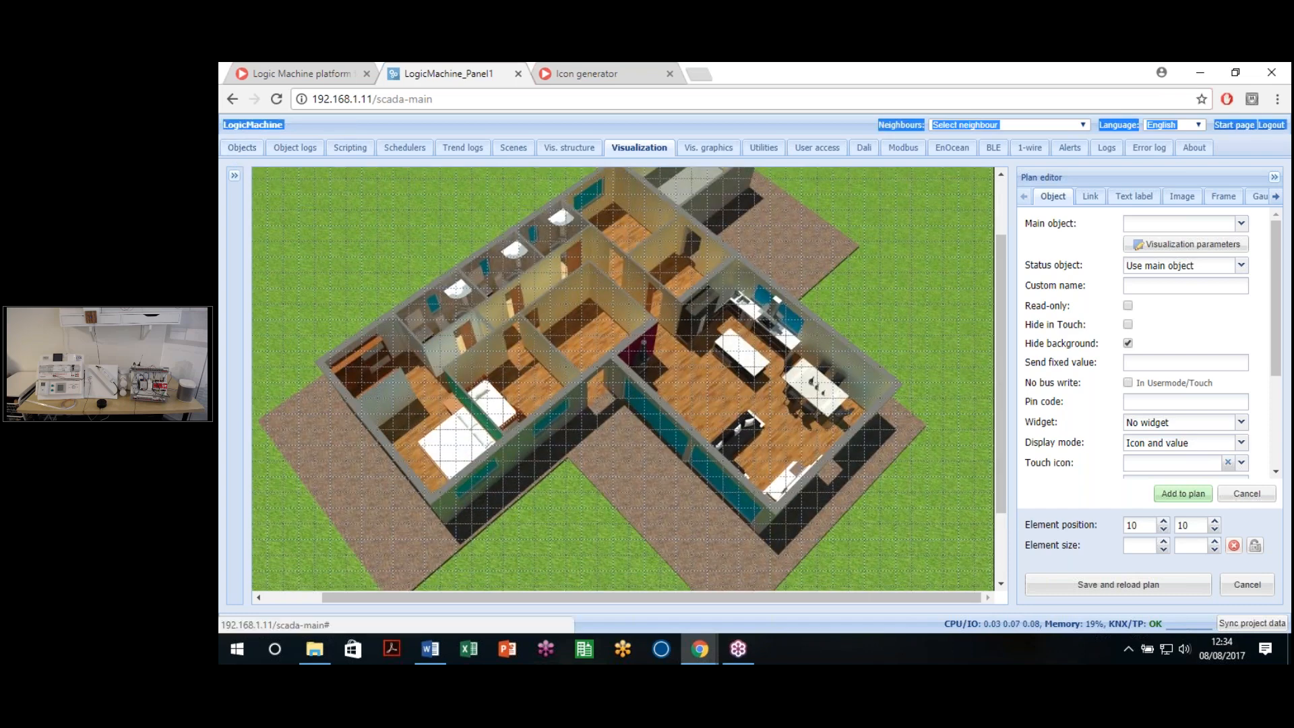
click(358, 137)
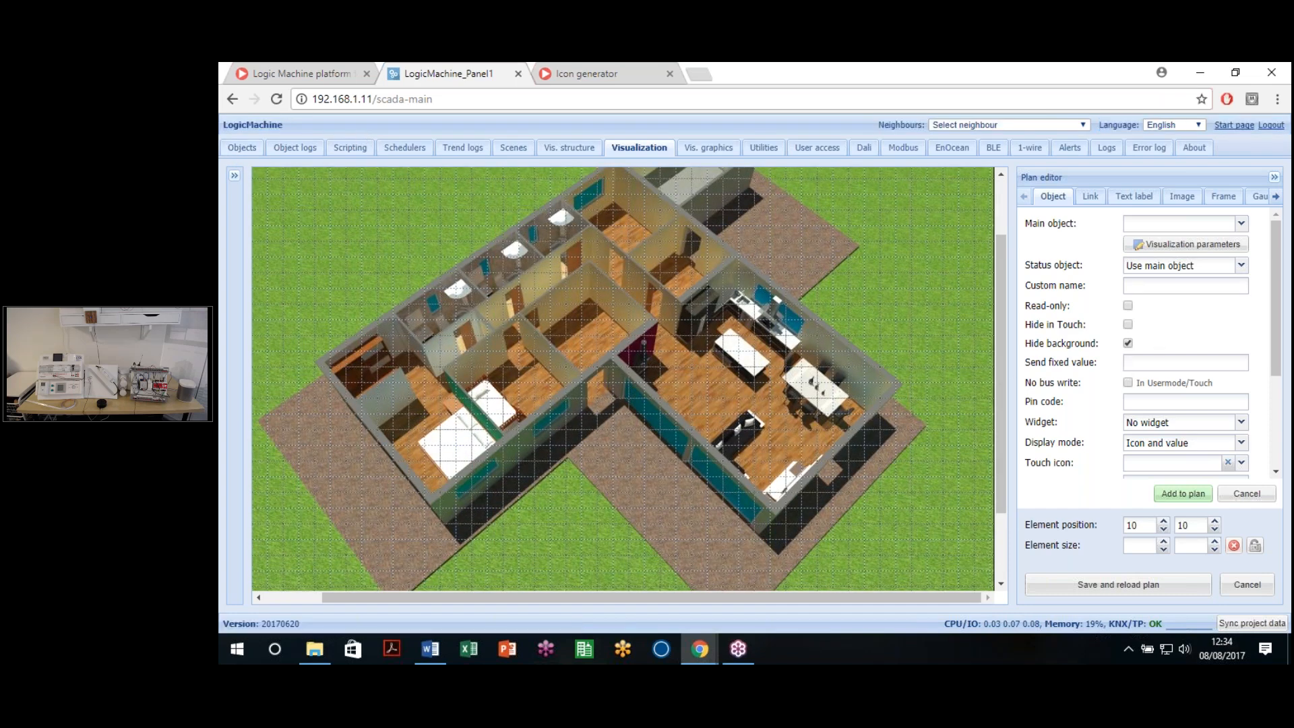
Step: Browse the main object address list, briefly selecting 1/1/22 ON/OFF HUE 2
click(1242, 223)
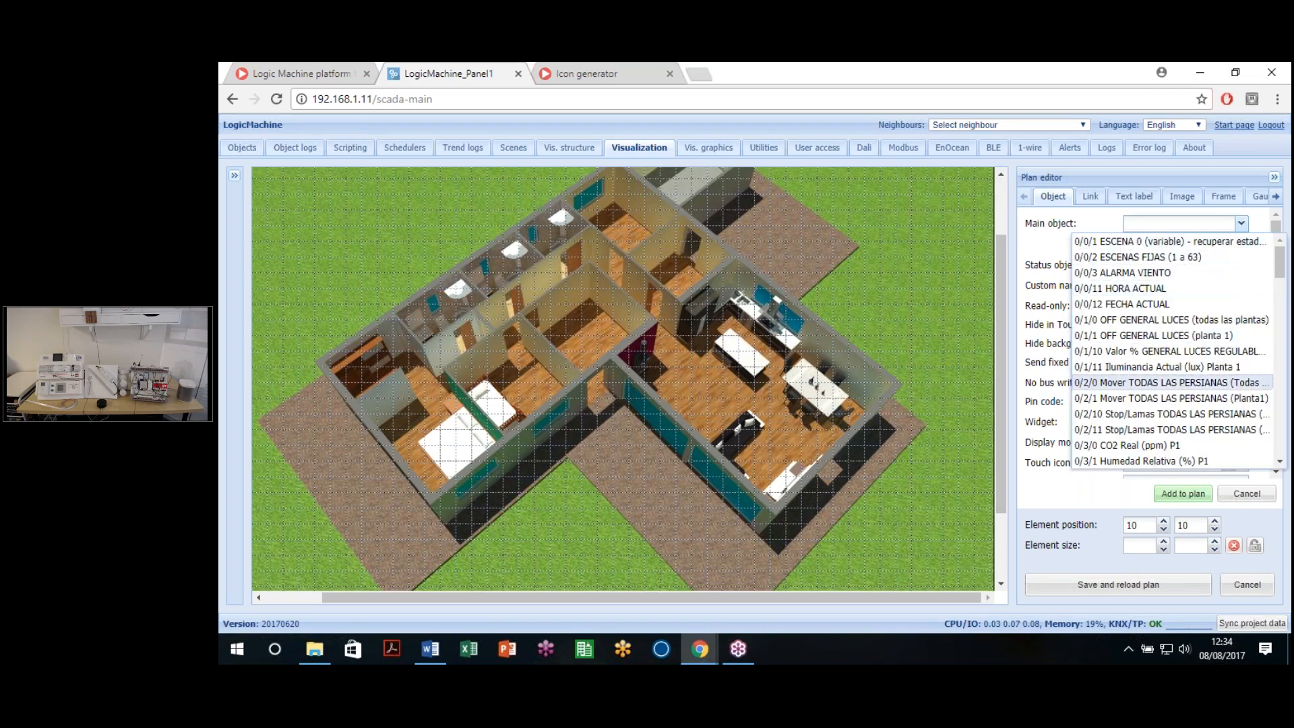
scroll(1173, 351, down, 5)
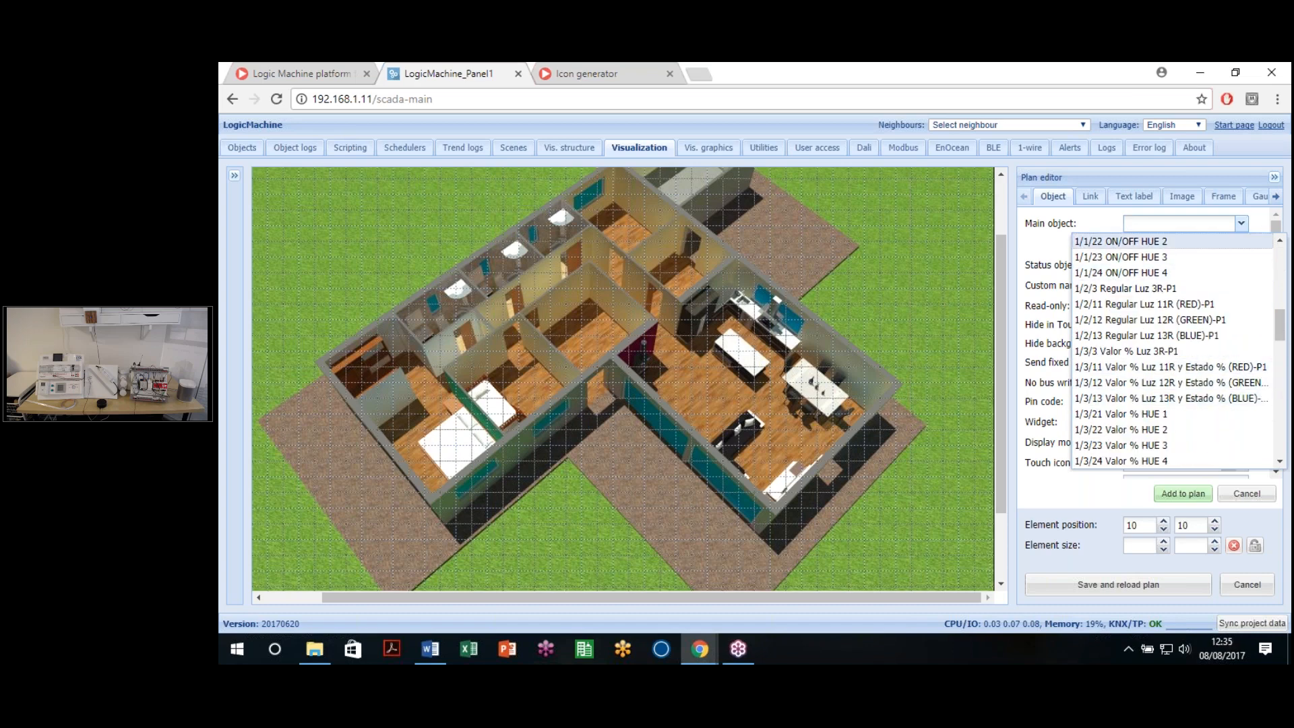
click(1145, 242)
click(1242, 223)
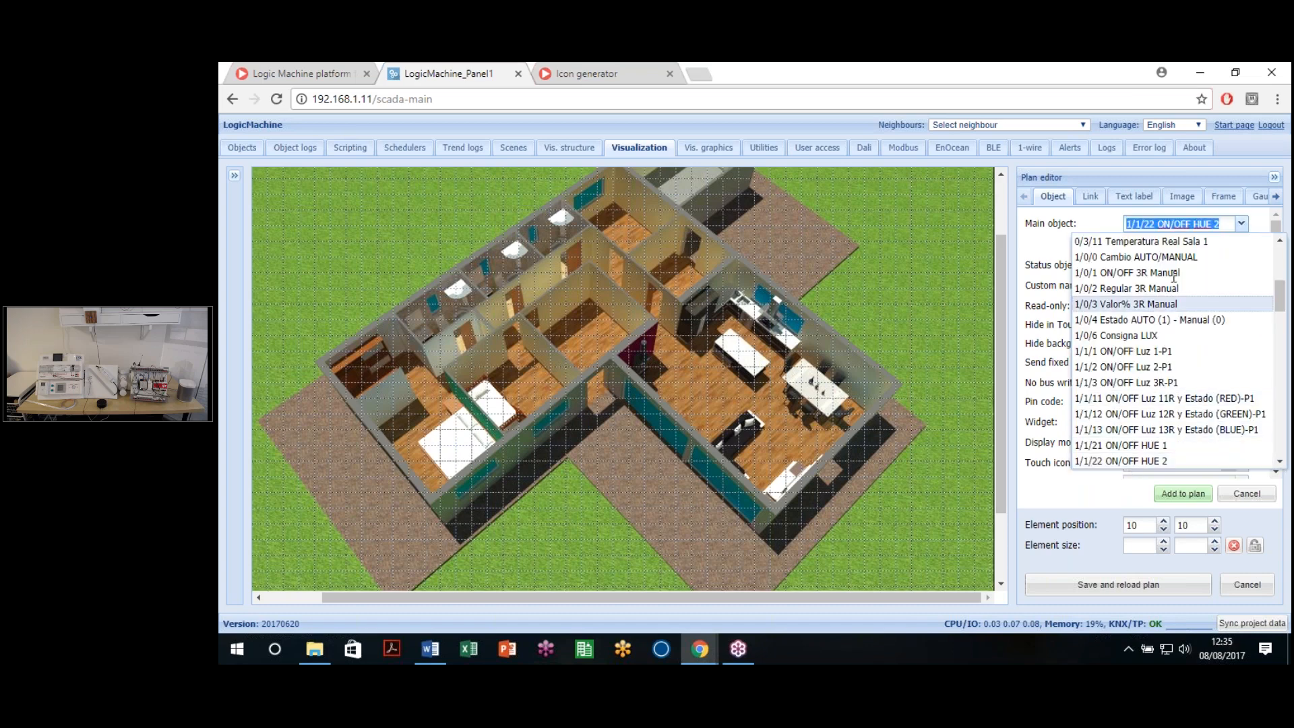
click(1242, 223)
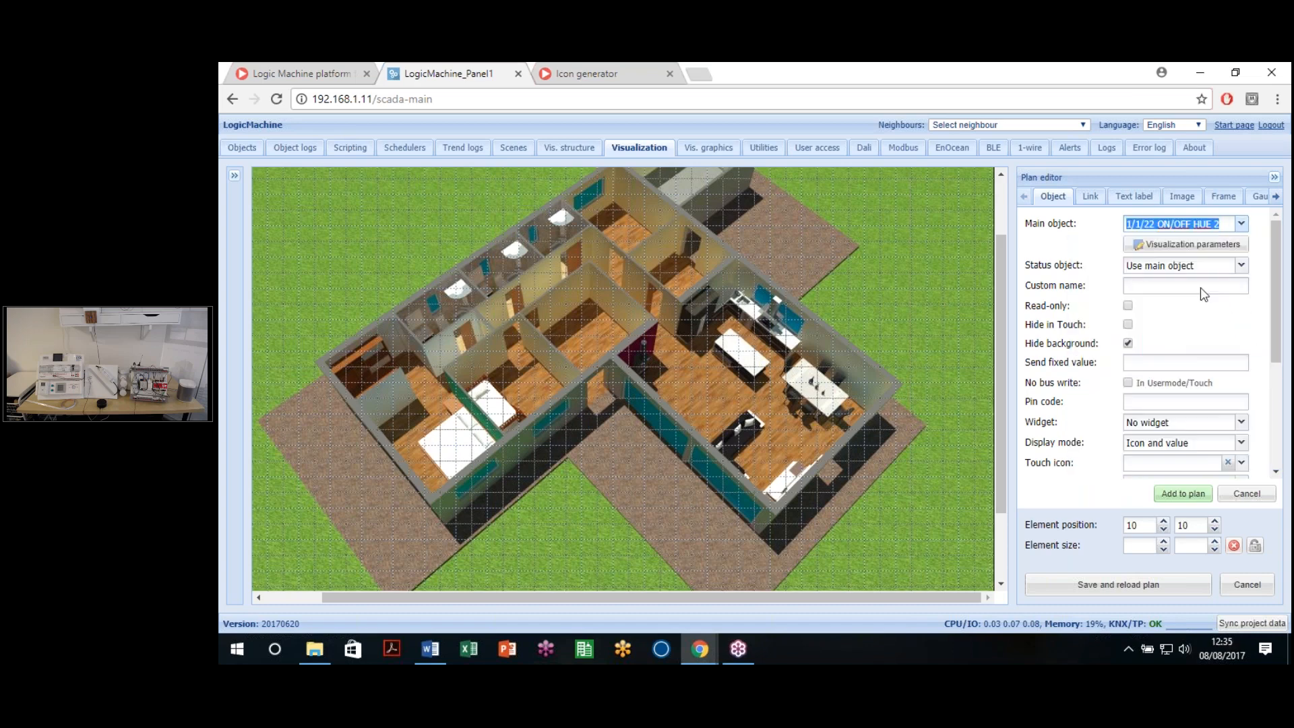
click(1242, 224)
scroll(1172, 351, down, 5)
scroll(1172, 350, down, 4)
scroll(1172, 337, up, 15)
Step: Search the main object for 'luz' and choose 1/1/1 ON/OFF Luz 1-P1
click(1206, 224)
drag(1219, 224, 1038, 285)
key(BackSpace)
text(1/1/)
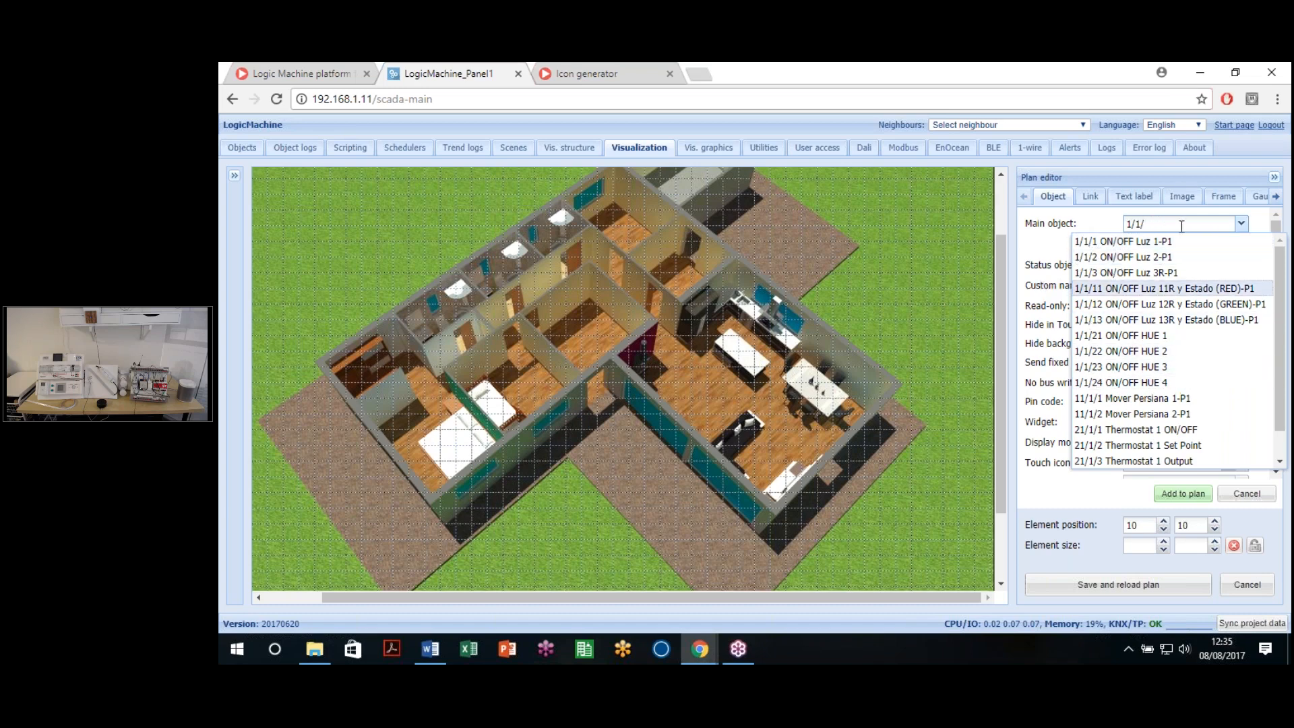
drag(1181, 227, 1004, 227)
key(BackSpace)
text(luz)
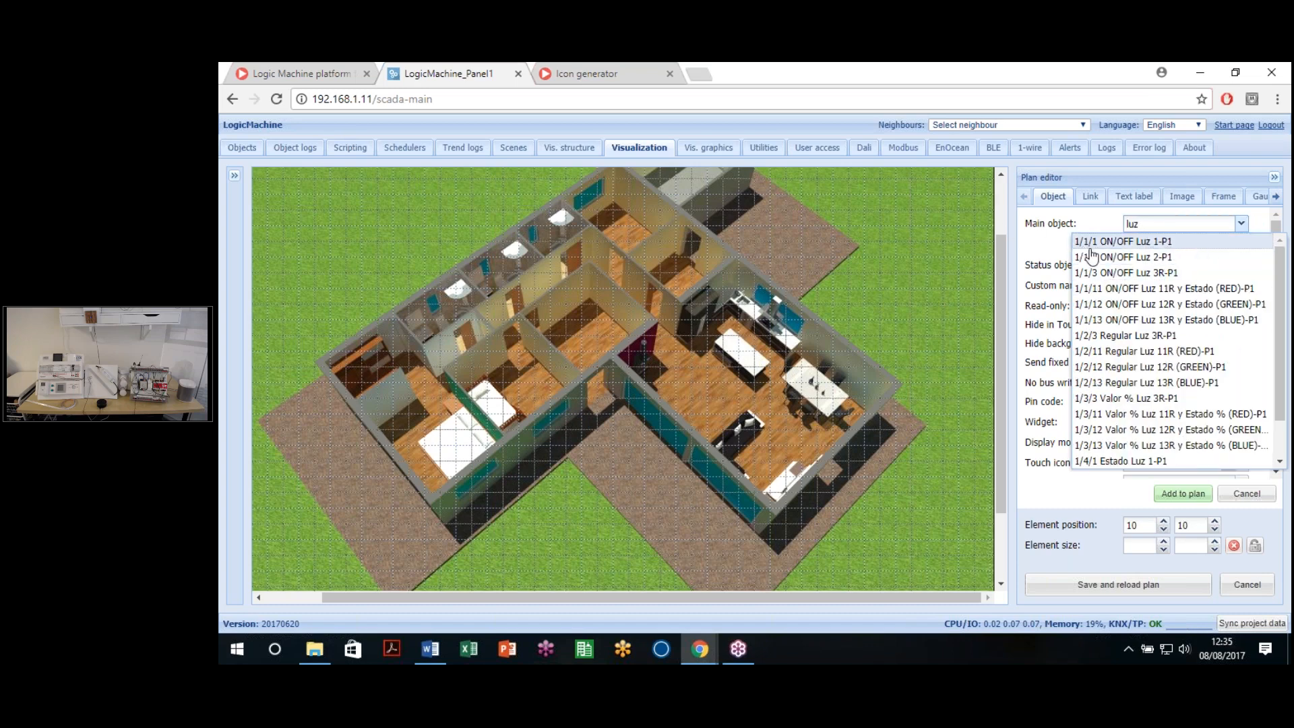
click(1143, 243)
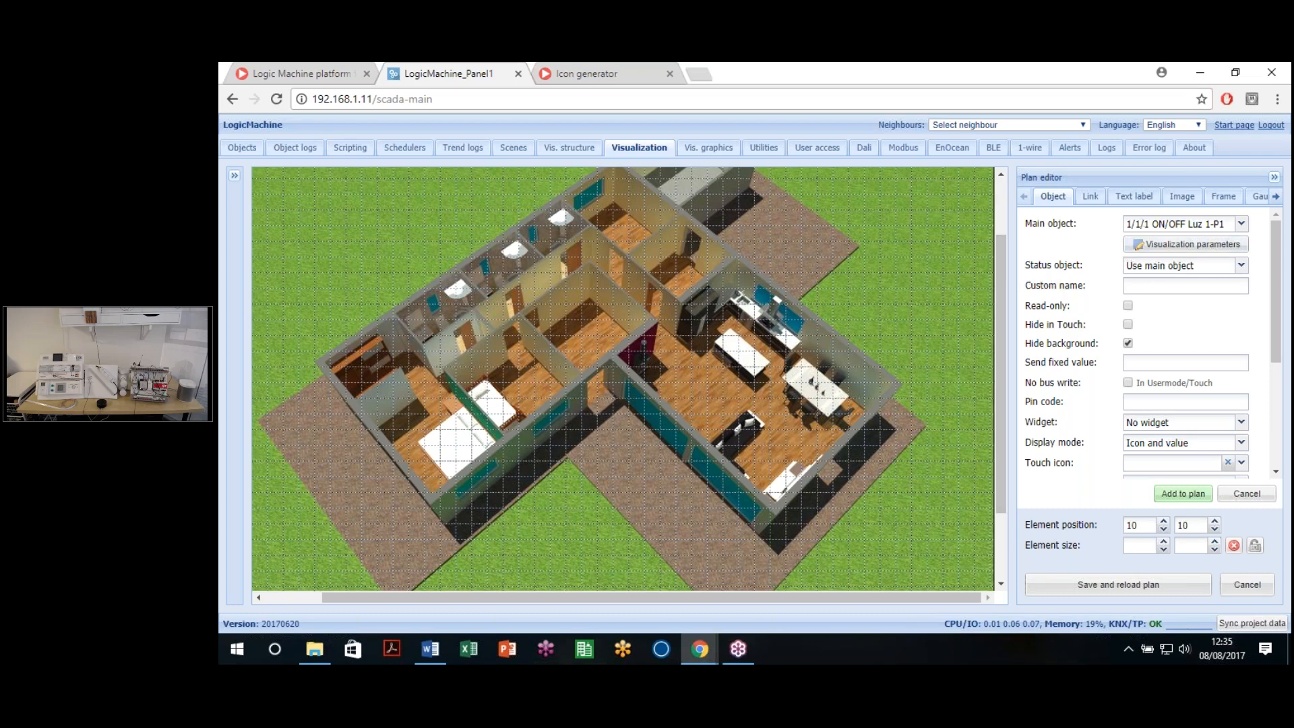
click(1142, 222)
Step: Set the status object to 1/4/1 Estado Luz 1-P1 and the custom name to 'Light 1'
click(1218, 264)
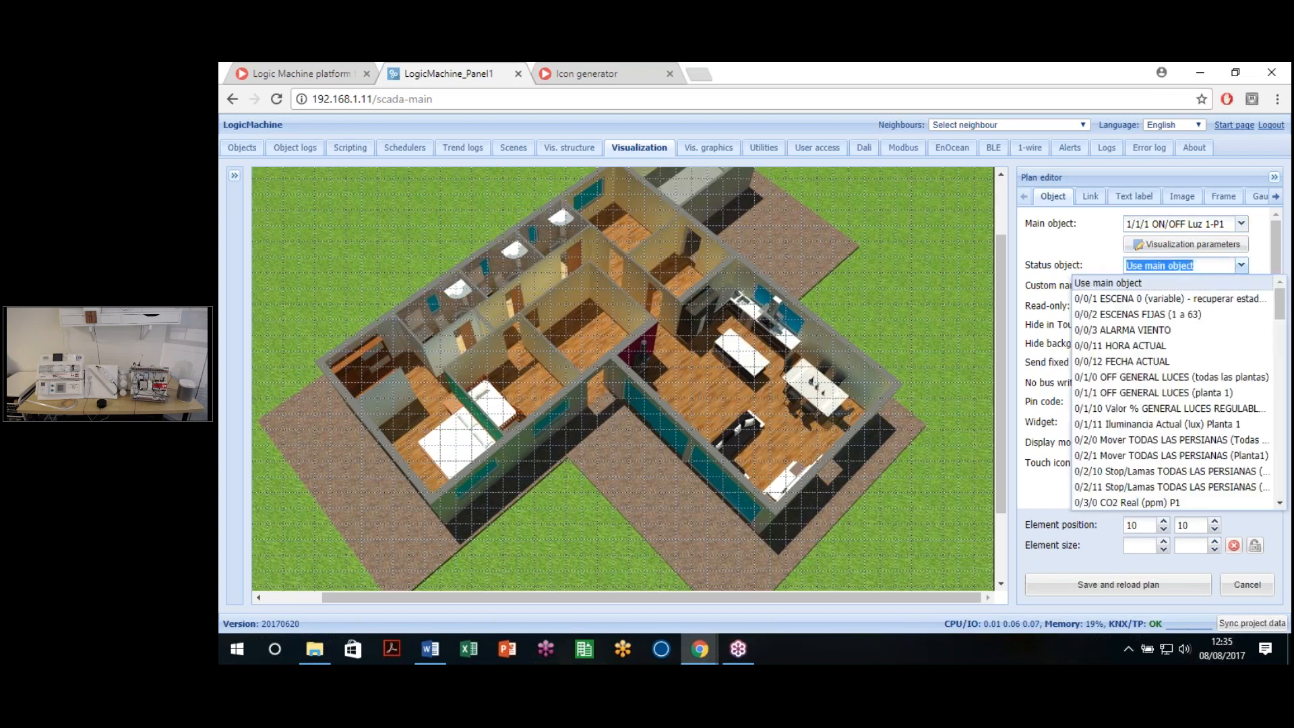
text(1/4/)
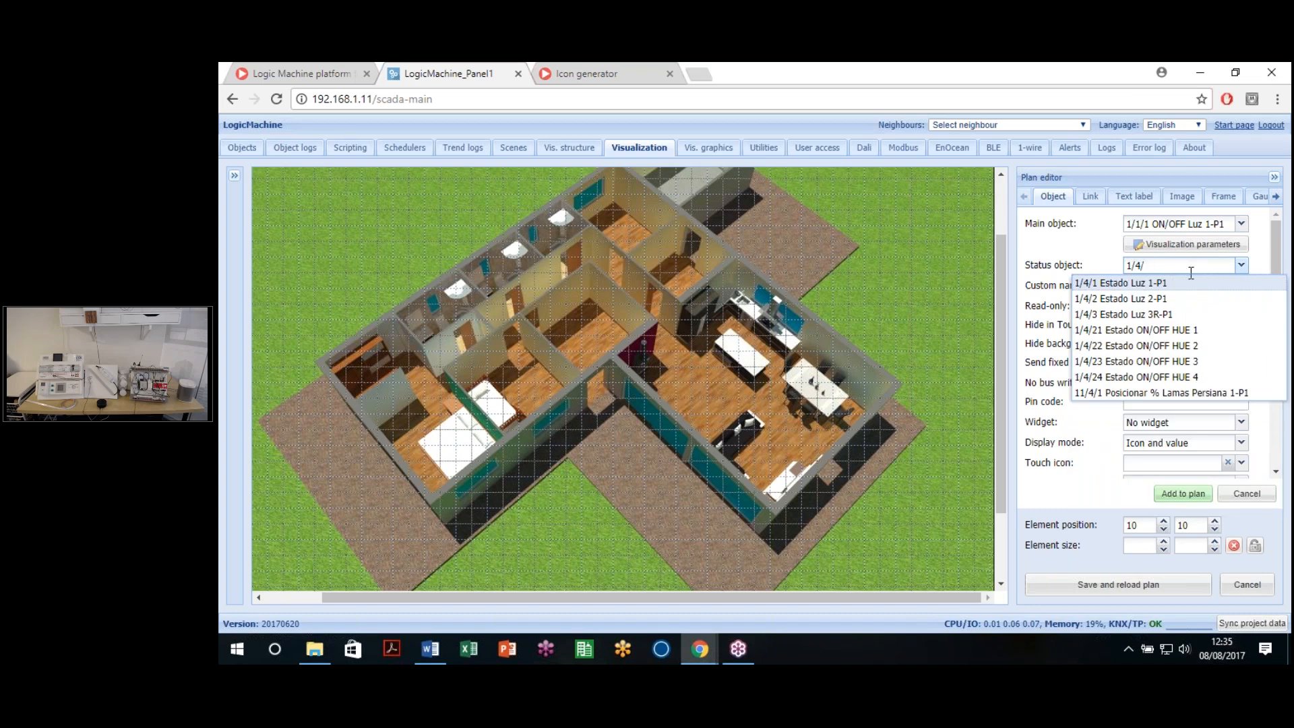
click(1150, 286)
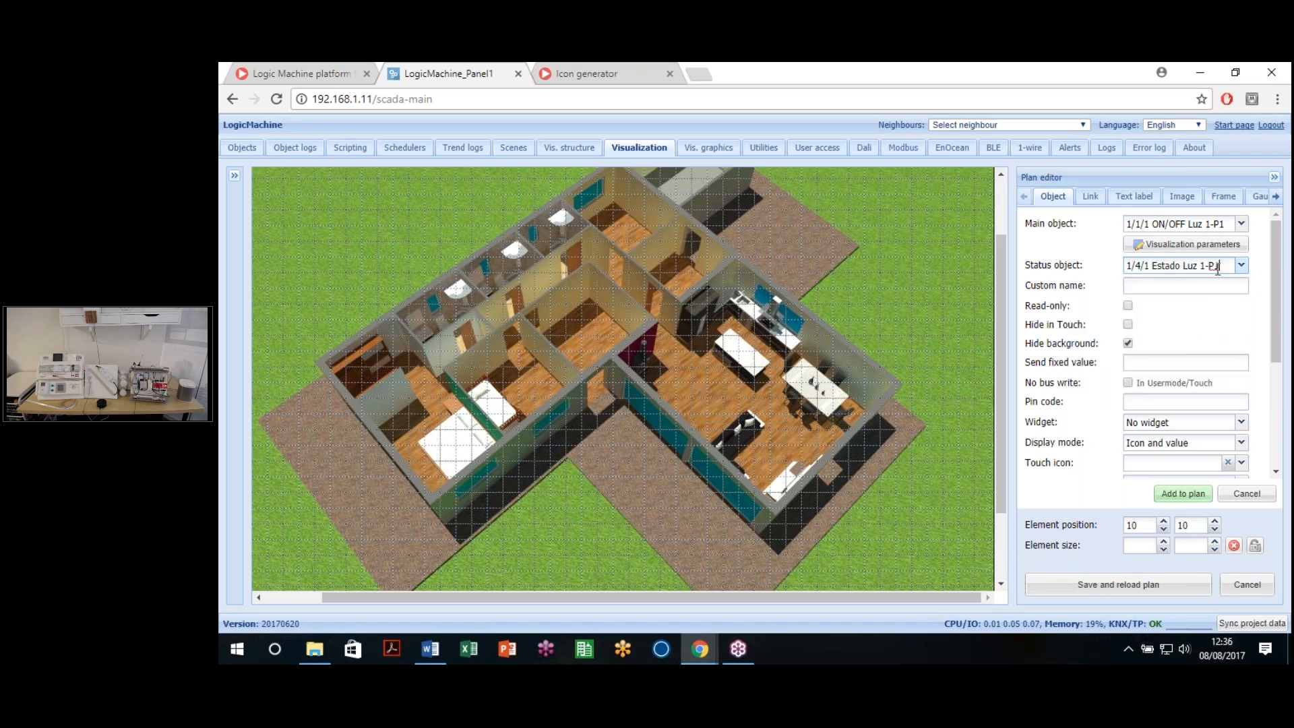
click(1155, 286)
text(Light 1)
scroll(1158, 337, down, 3)
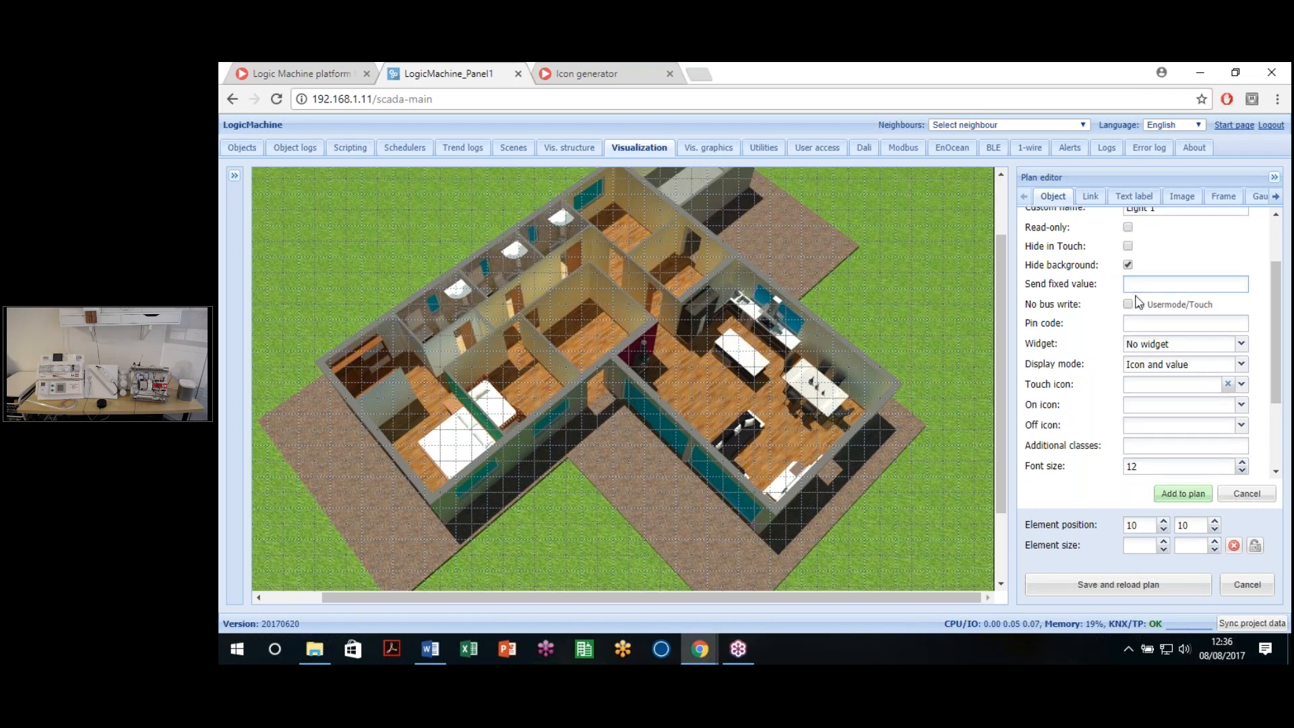
scroll(1138, 303, up, 3)
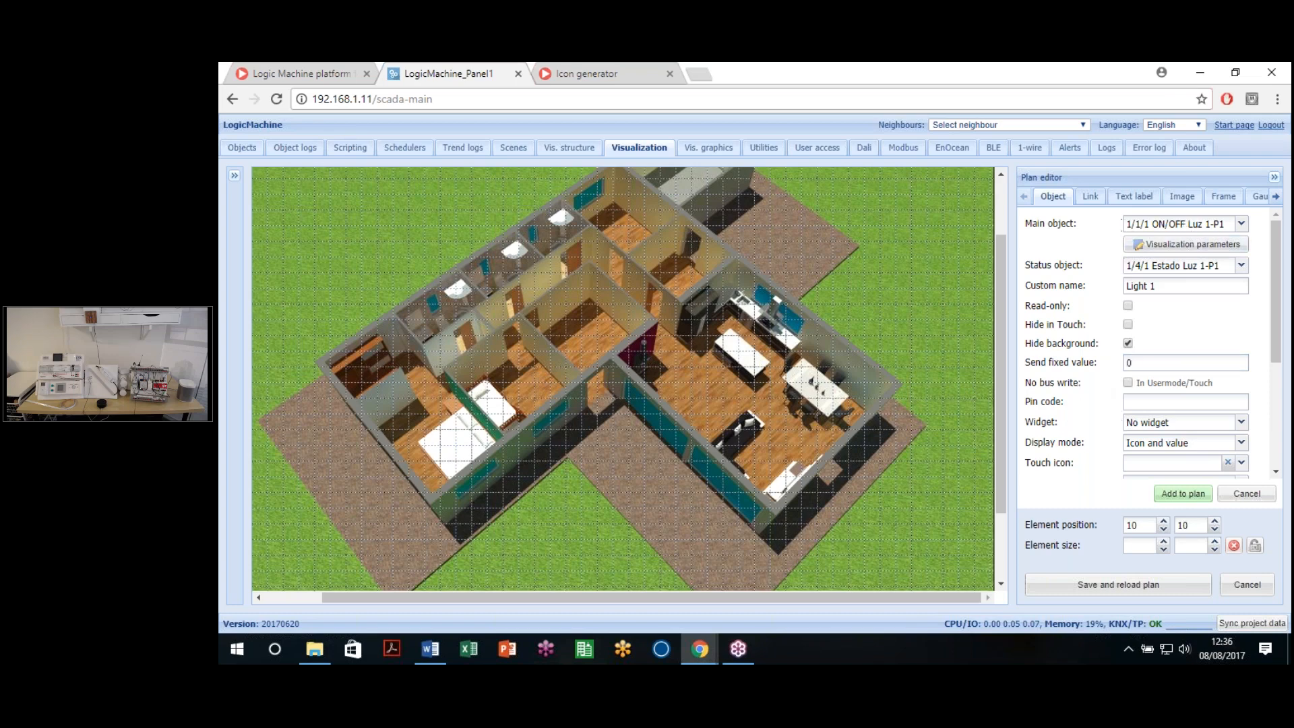
drag(1135, 367, 1127, 364)
scroll(1184, 334, down, 1)
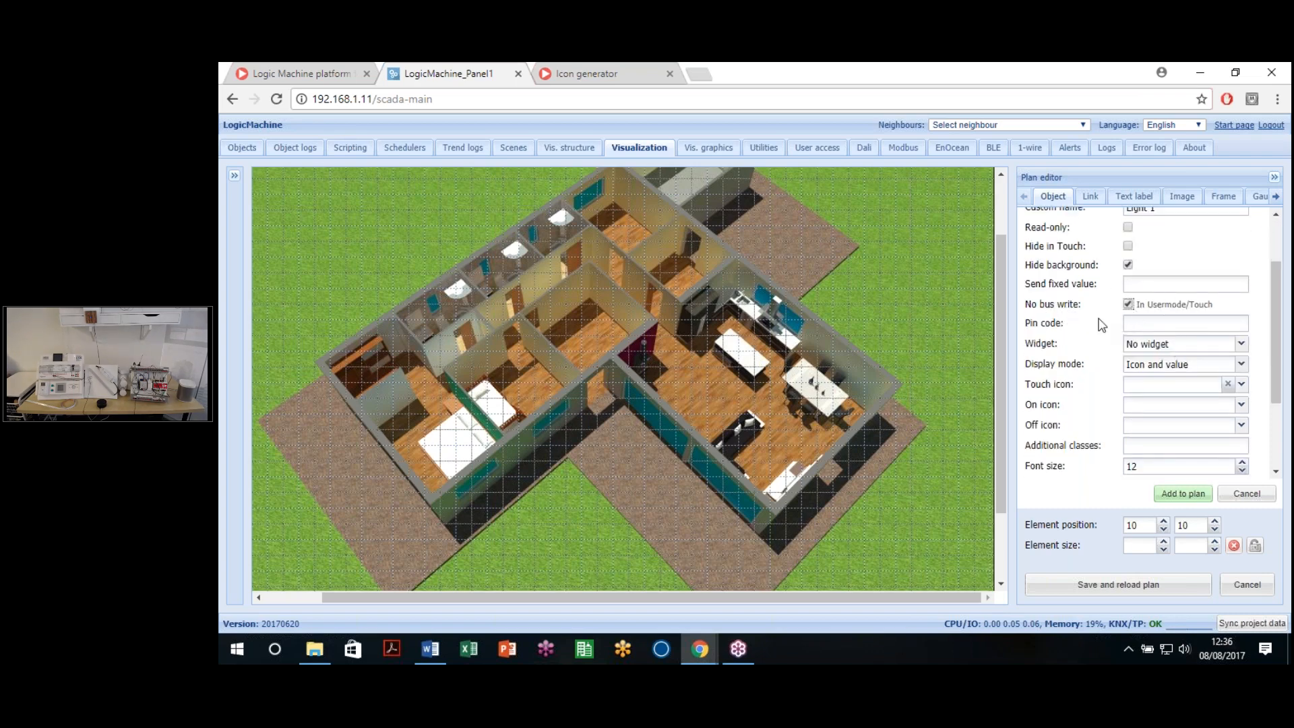
Step: Untick No bus write and clear the Pin code field
click(1172, 306)
drag(1076, 304, 1081, 310)
click(1128, 303)
click(1138, 328)
key(ctrl+a)
key(BackSpace)
Step: Keep Widget as 'No widget' and Display mode as 'Icon and value'
click(1191, 345)
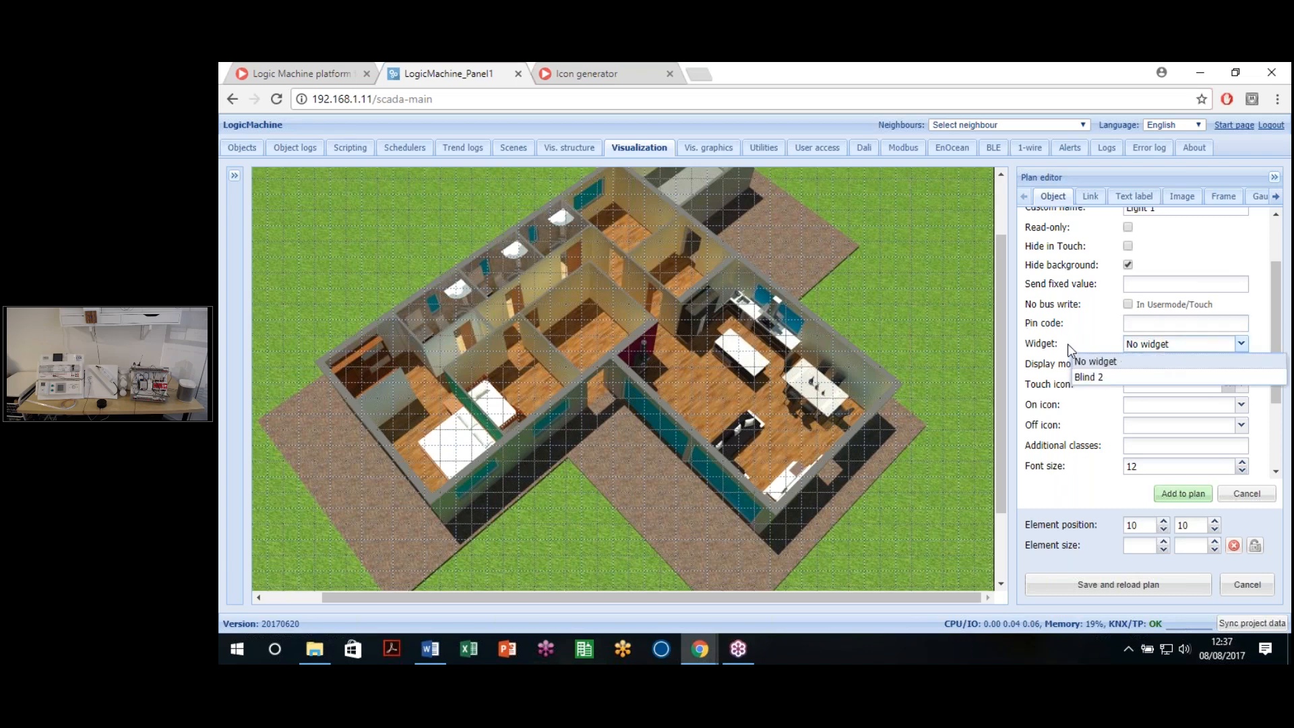
click(1237, 345)
click(1198, 346)
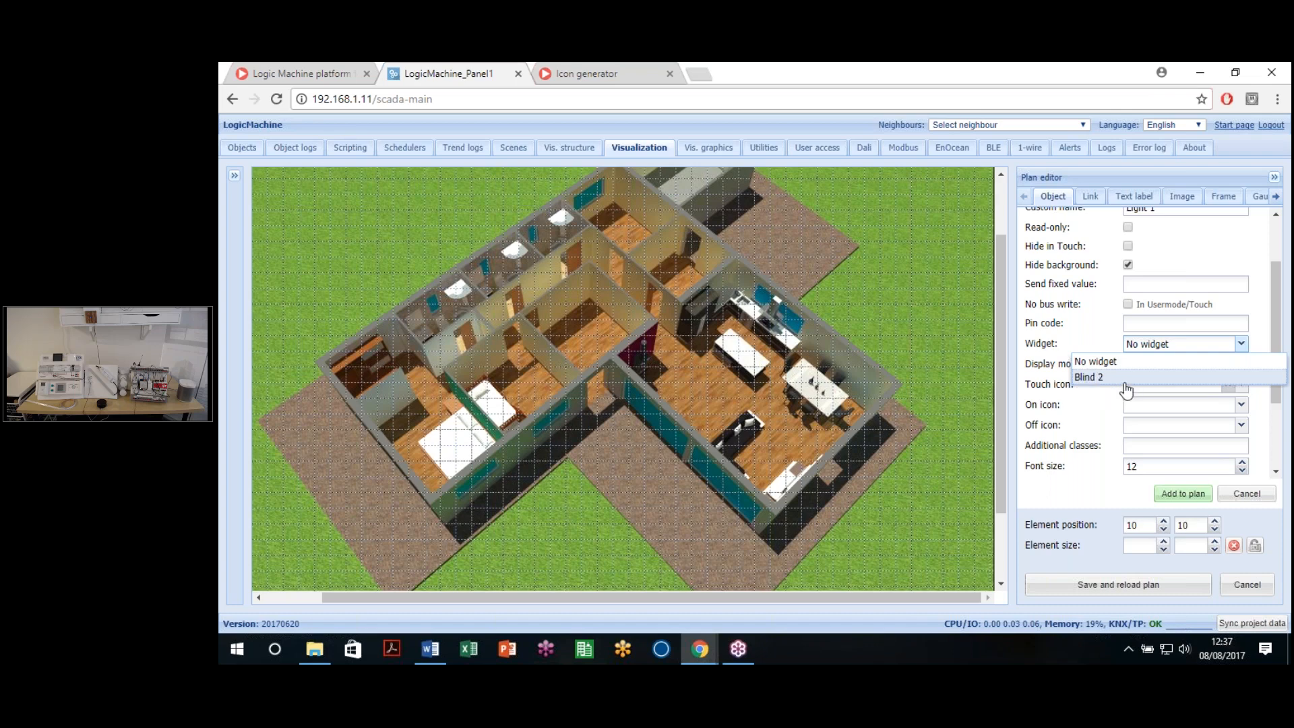
click(1063, 484)
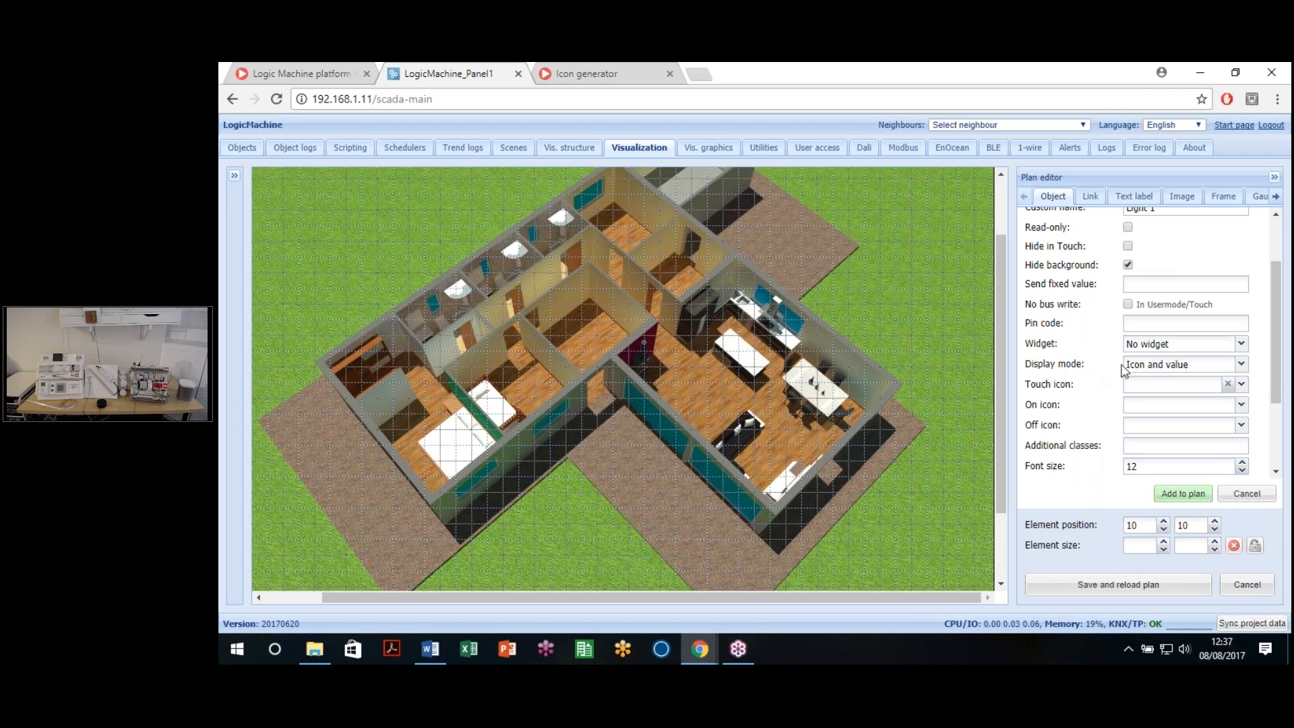
click(1240, 365)
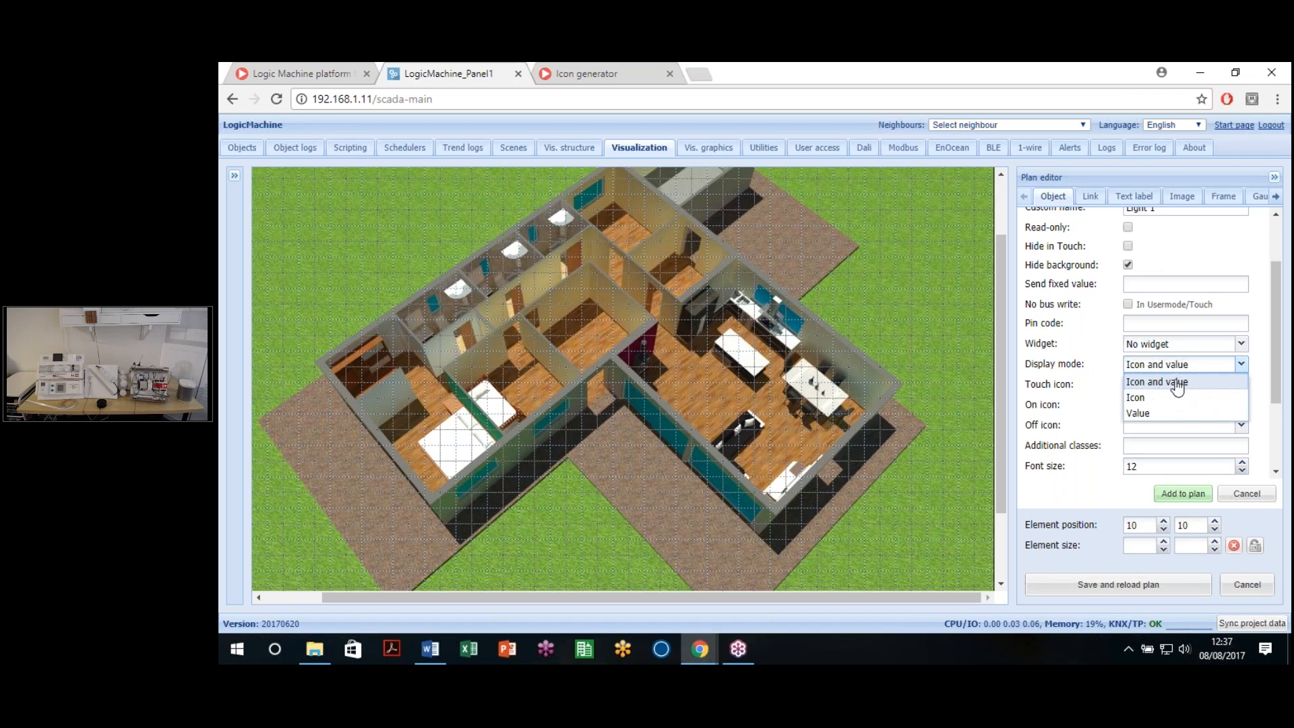
click(1171, 257)
scroll(1182, 230, up, 2)
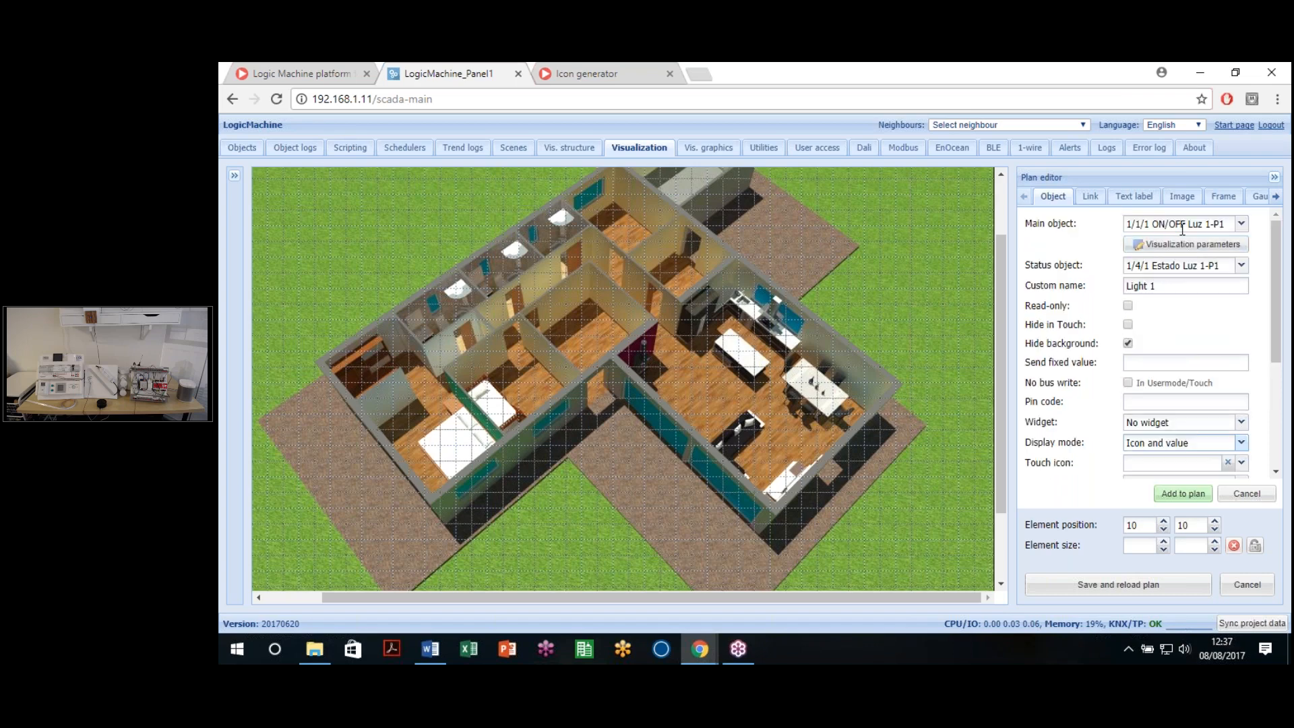
scroll(1204, 339, down, 3)
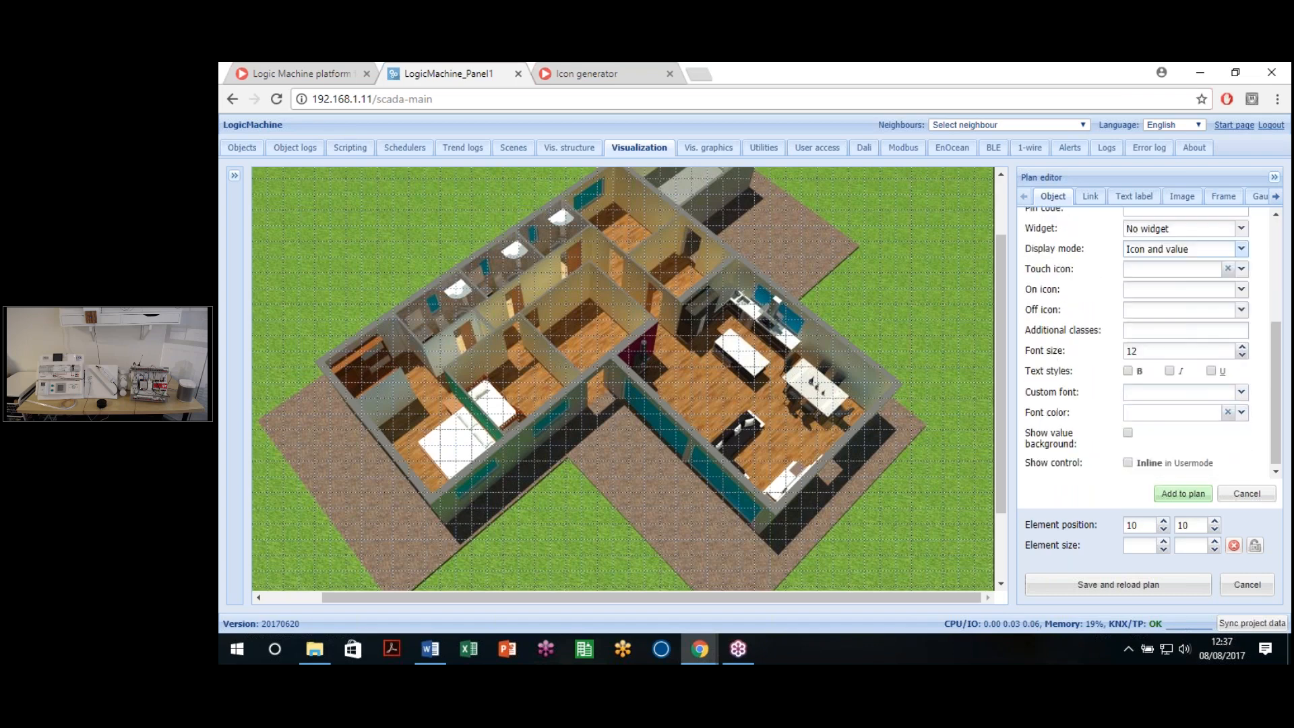
click(1181, 247)
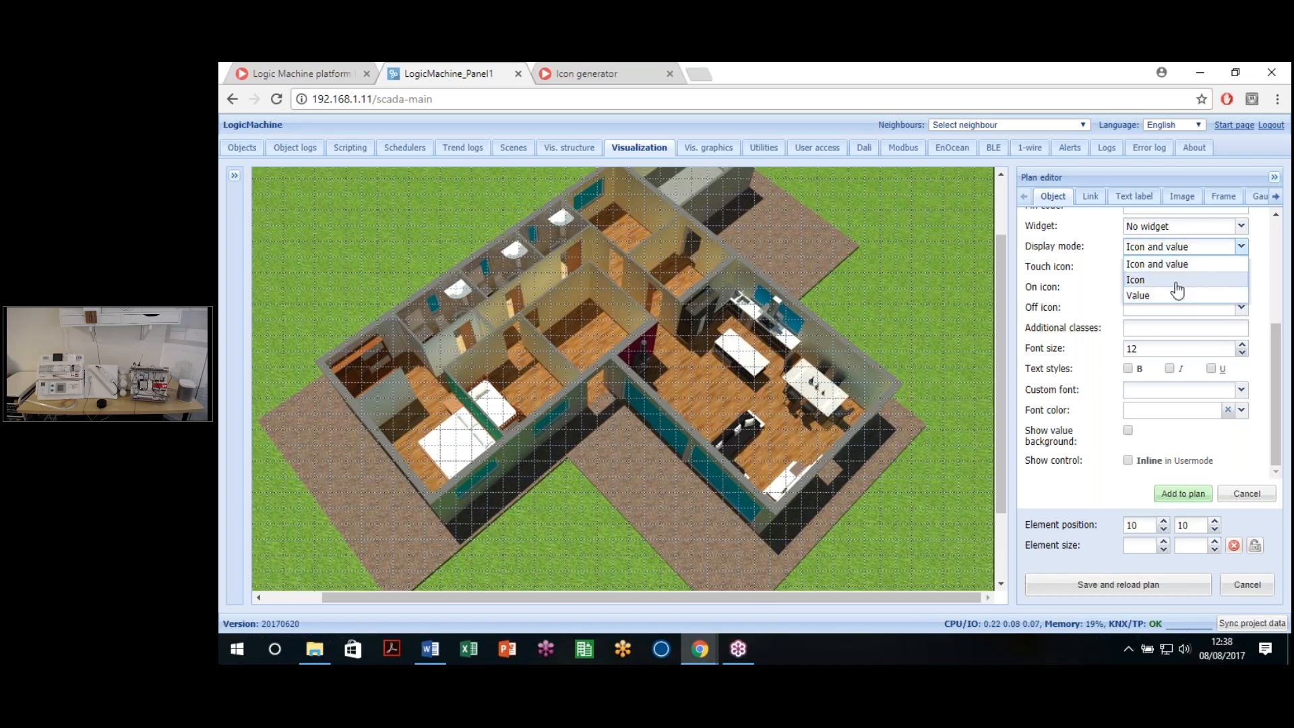
click(1154, 264)
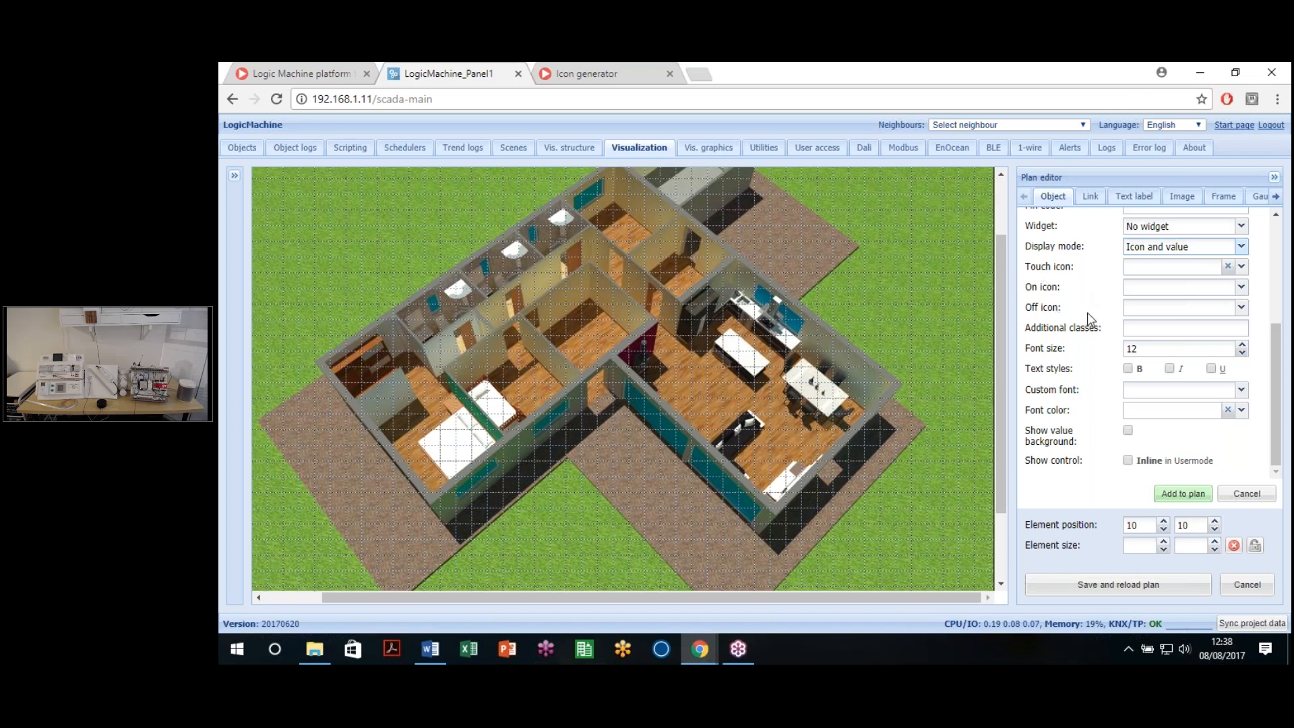
scroll(1090, 320, up, 3)
scroll(1081, 291, down, 3)
click(1283, 267)
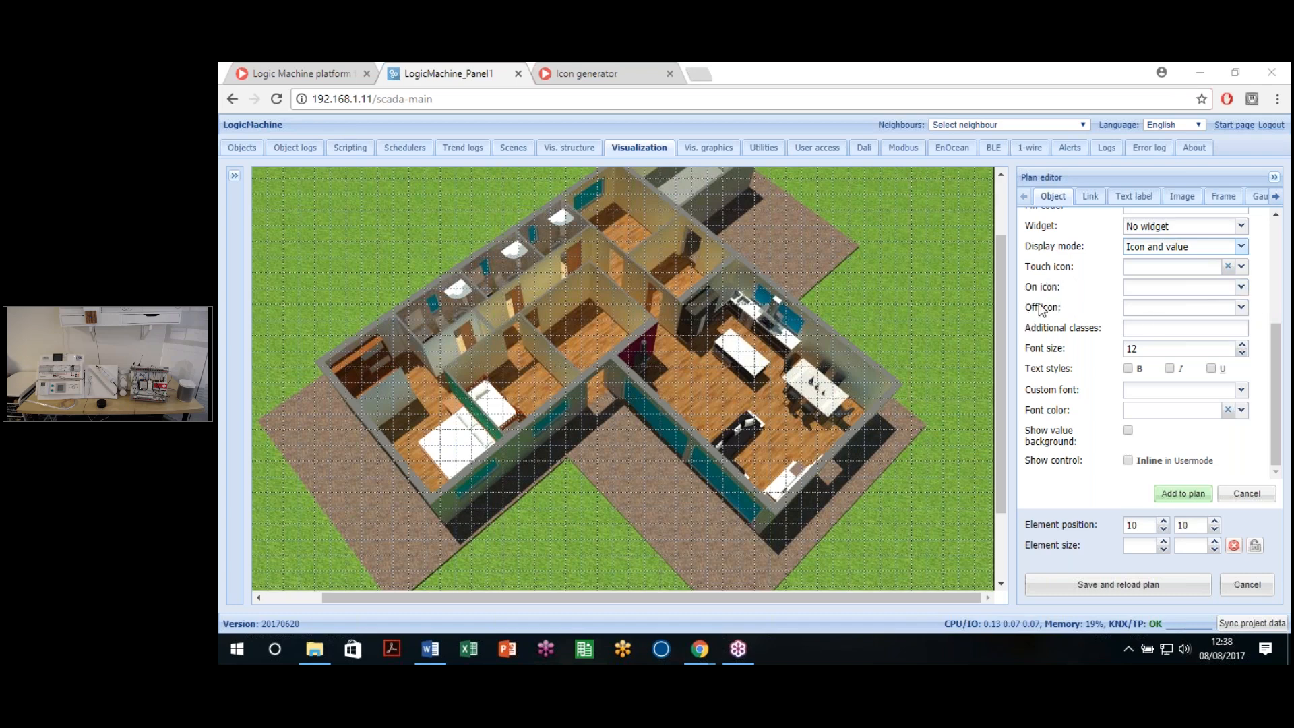
Step: Pick light_light_dim_100.svg from the image gallery as the element's On icon
click(1241, 307)
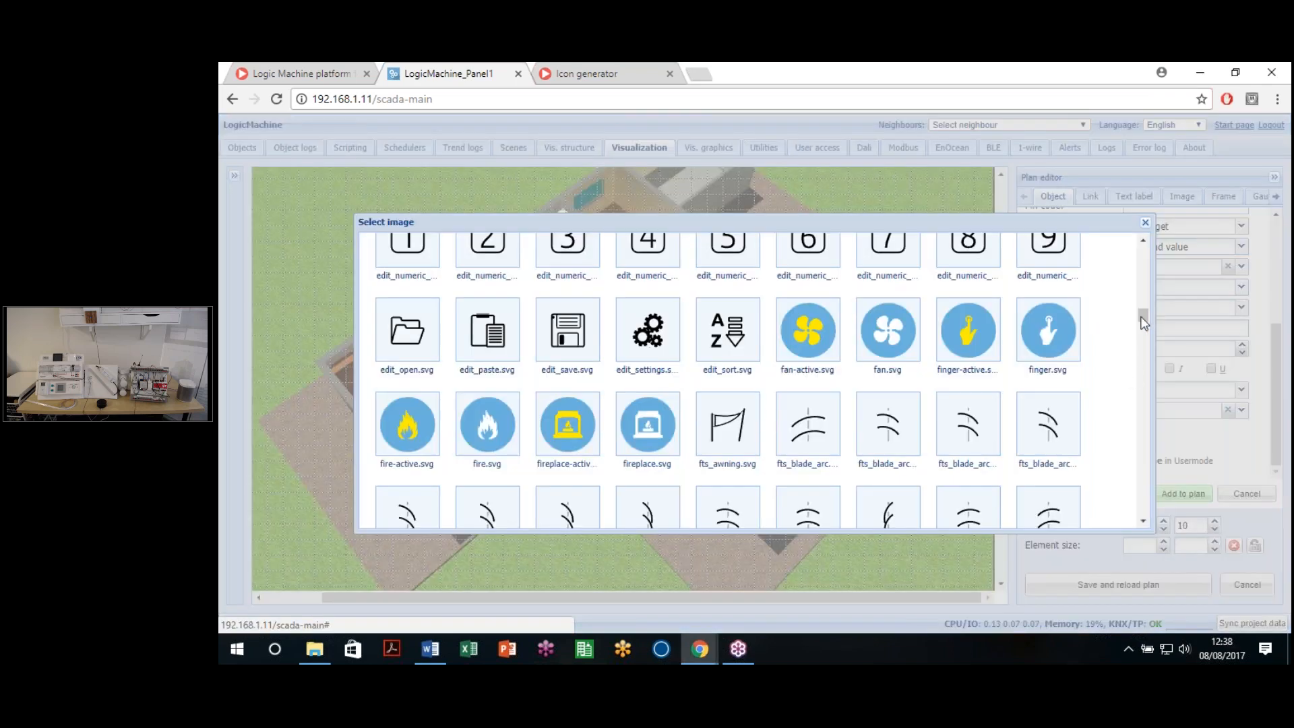
scroll(1103, 379, up, 6)
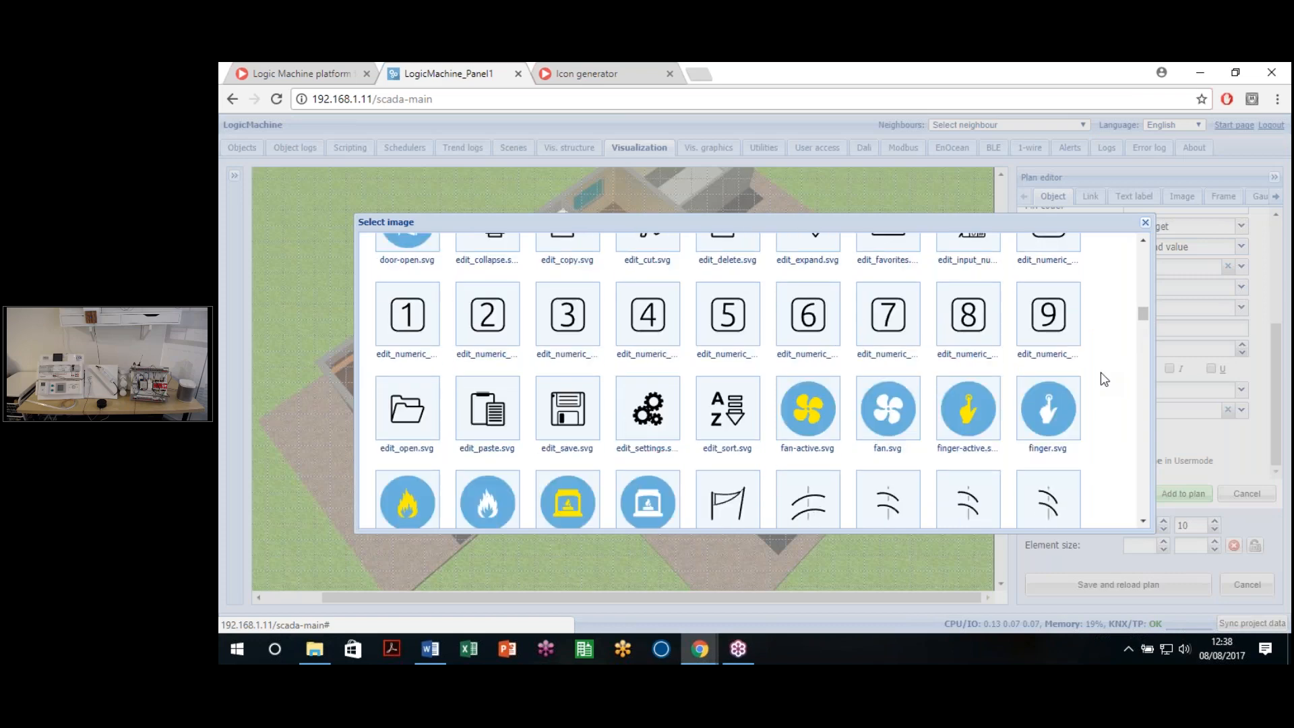
scroll(1105, 378, down, 8)
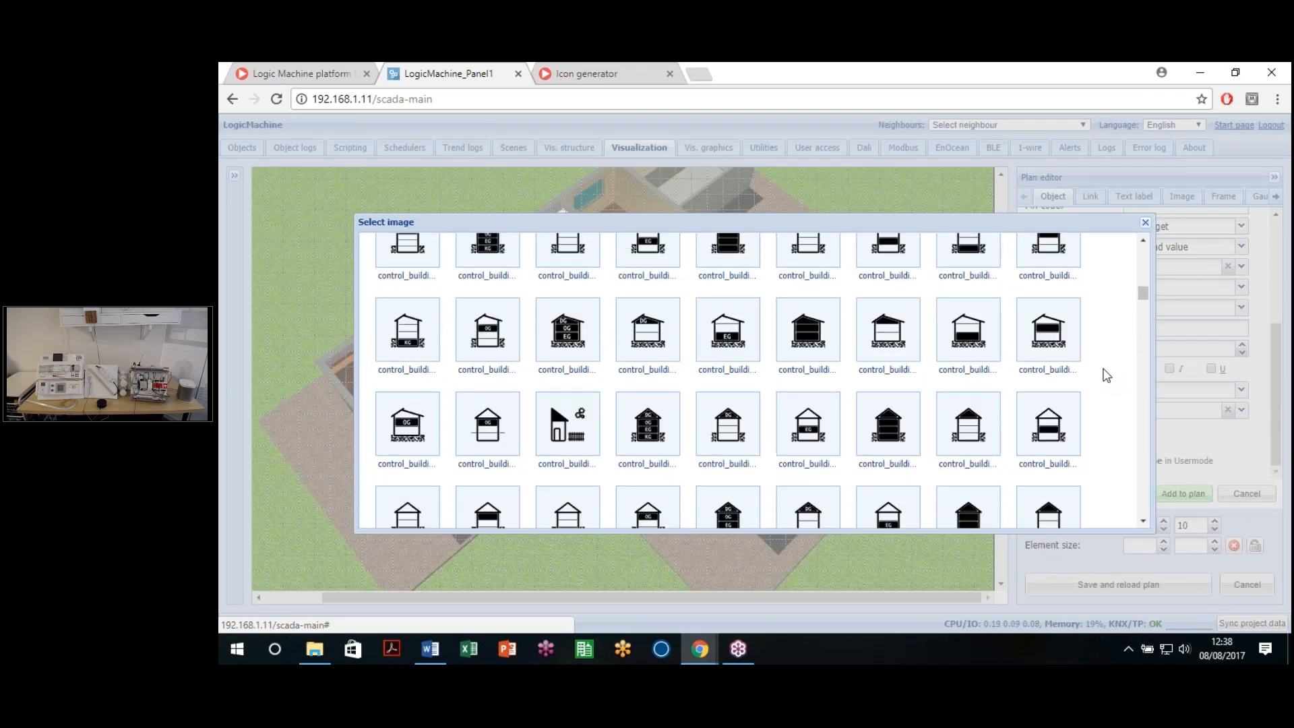
scroll(1101, 381, down, 10)
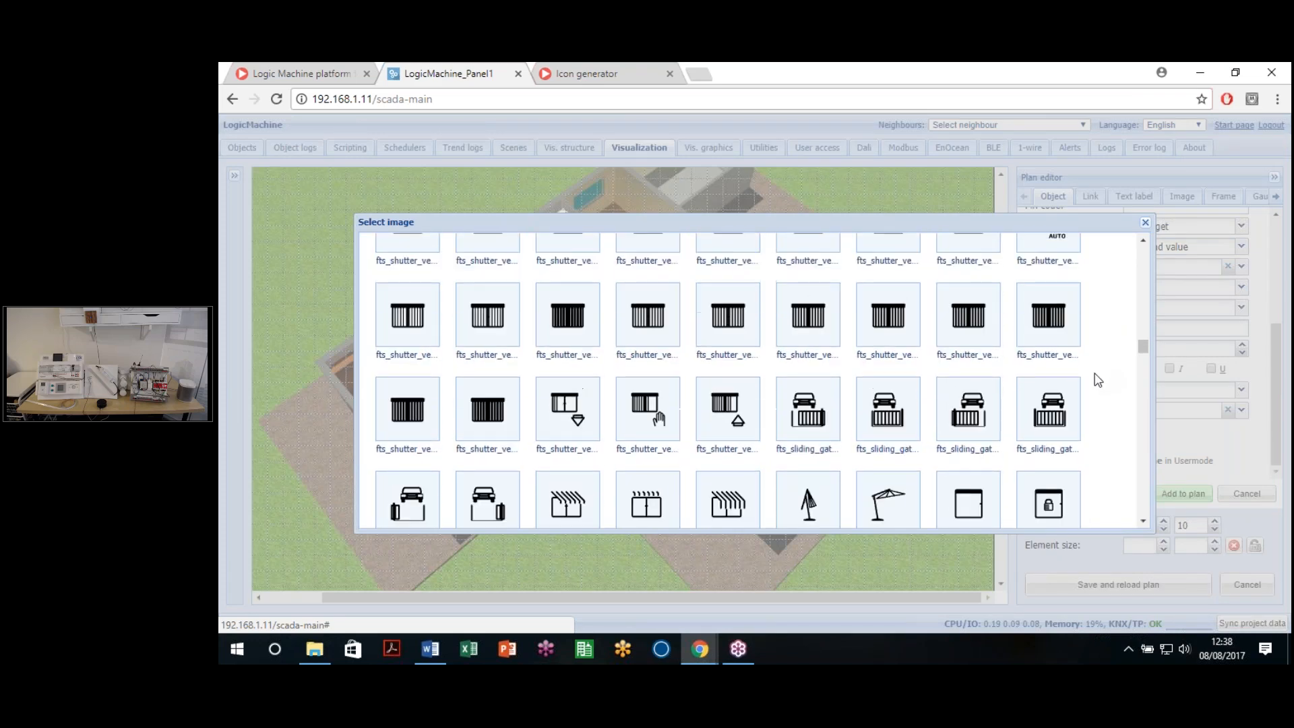
scroll(1105, 394, down, 10)
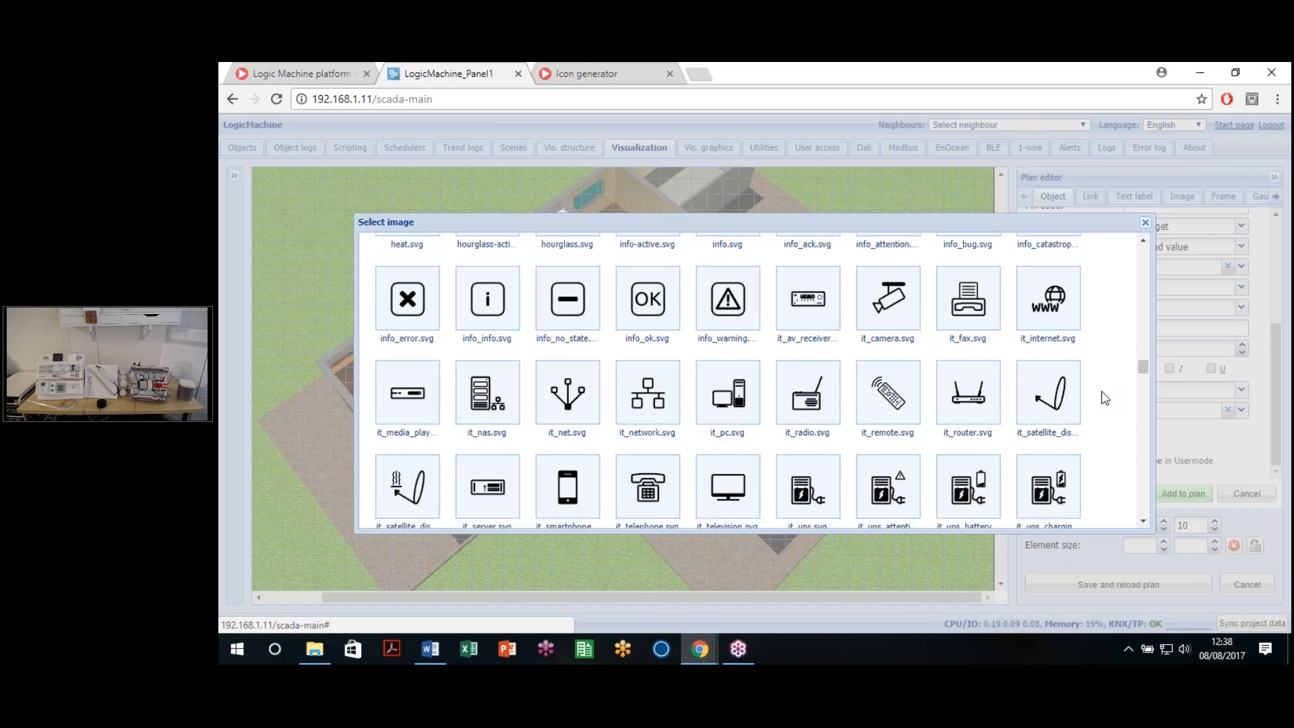
scroll(1105, 403, down, 10)
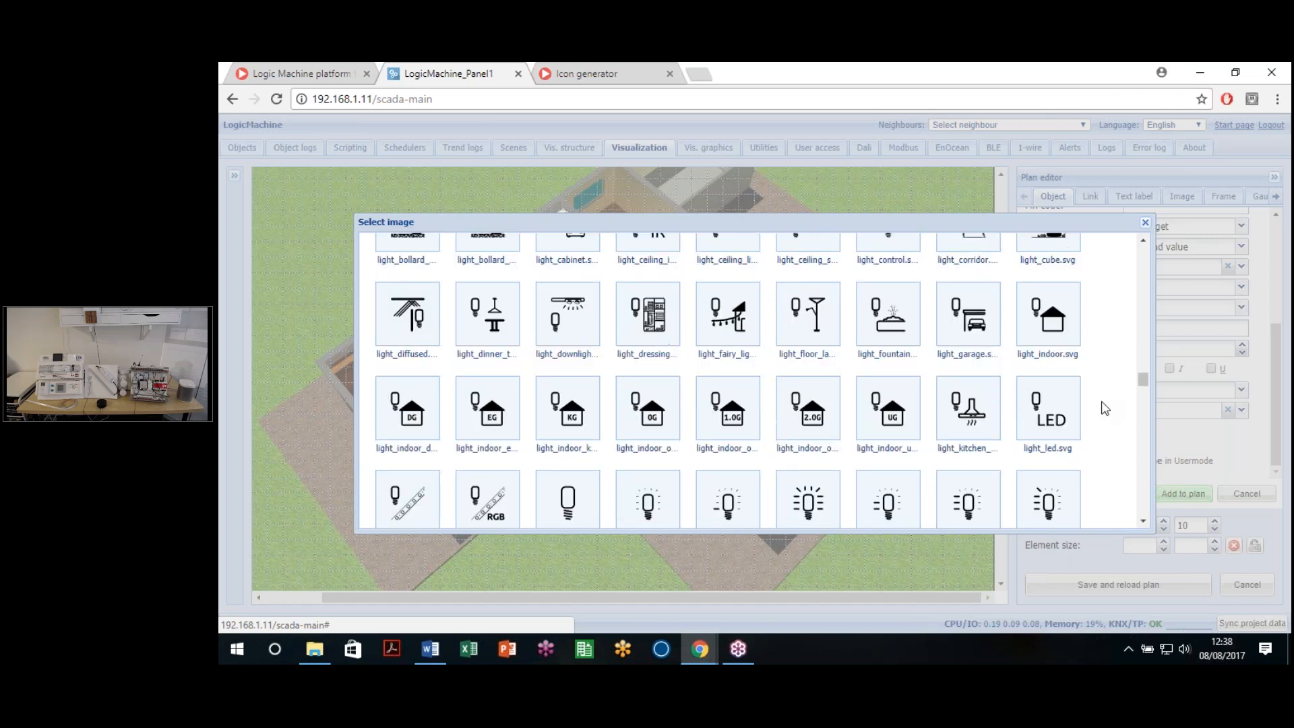
scroll(1088, 405, down, 1)
scroll(1089, 405, up, 1)
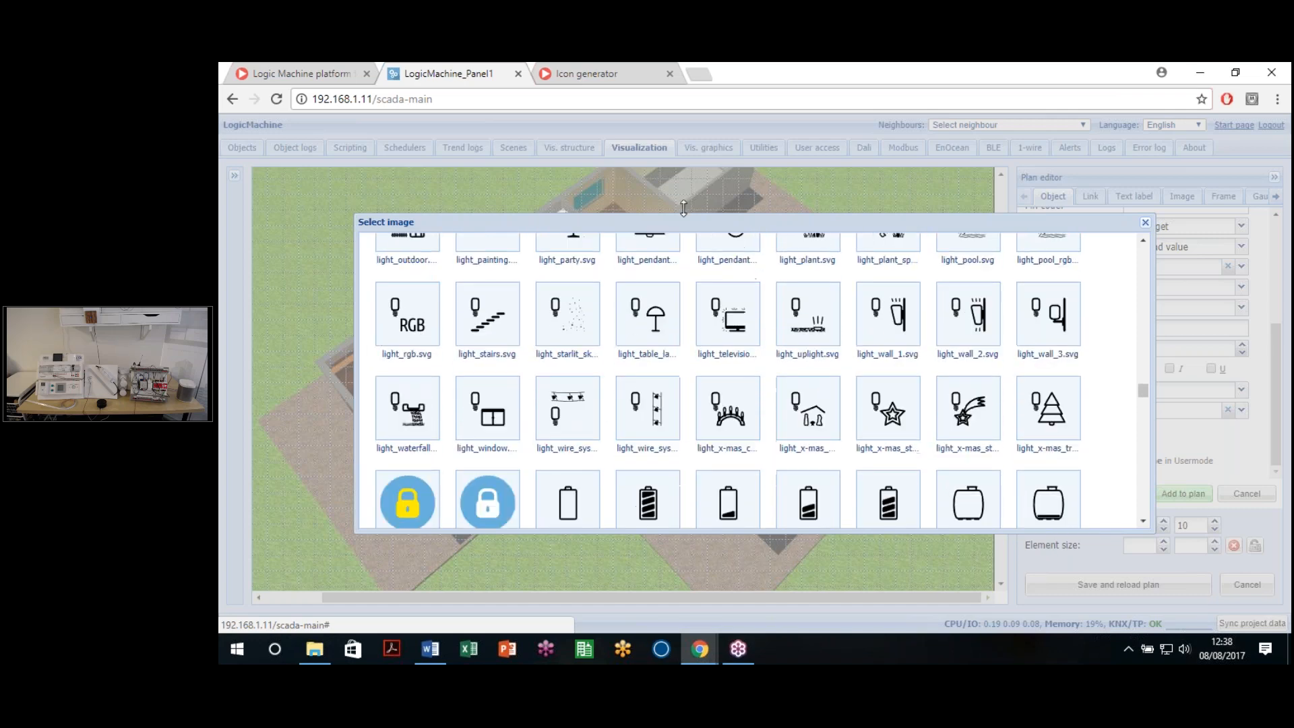
drag(646, 222, 564, 213)
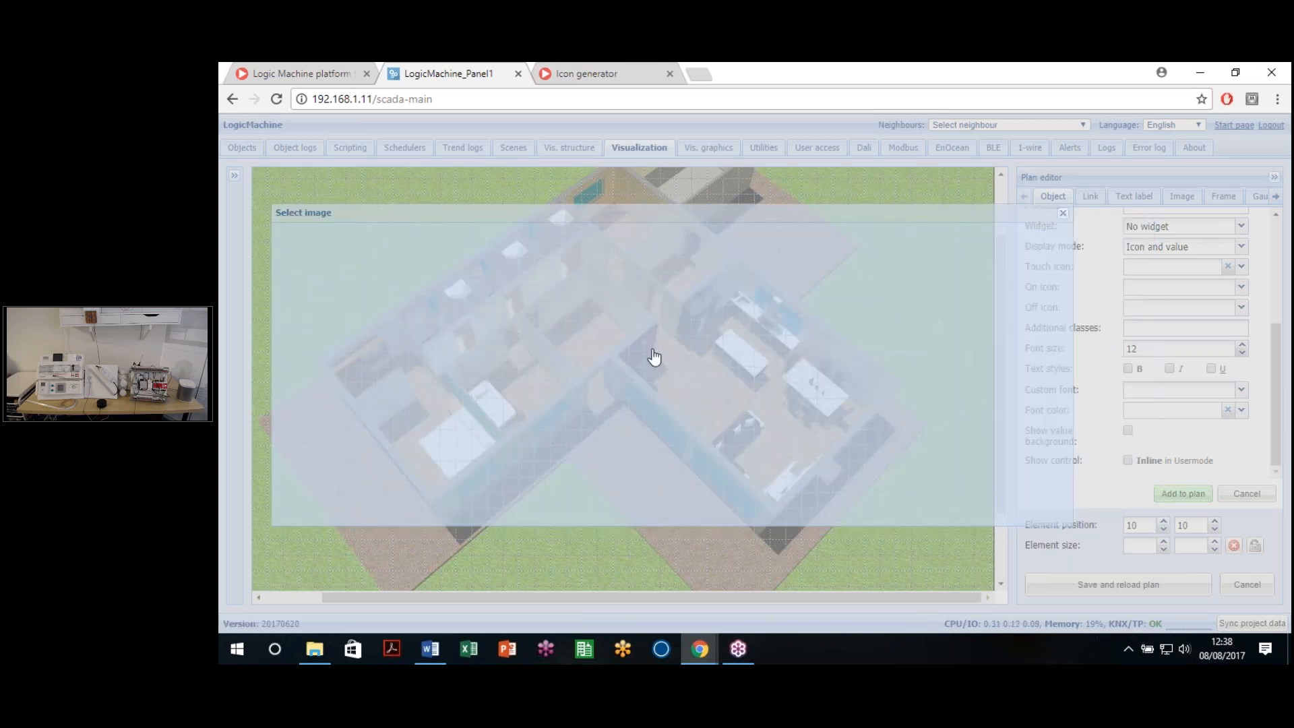
scroll(958, 424, up, 3)
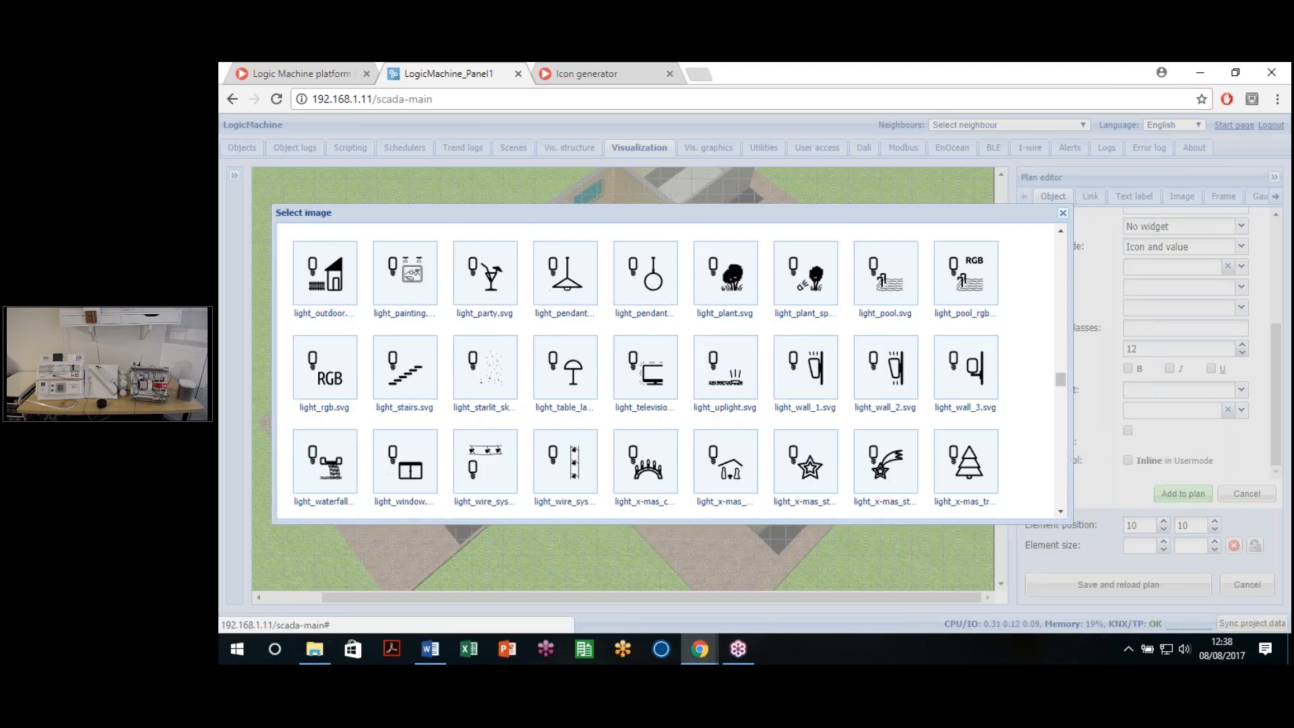
scroll(740, 425, up, 1)
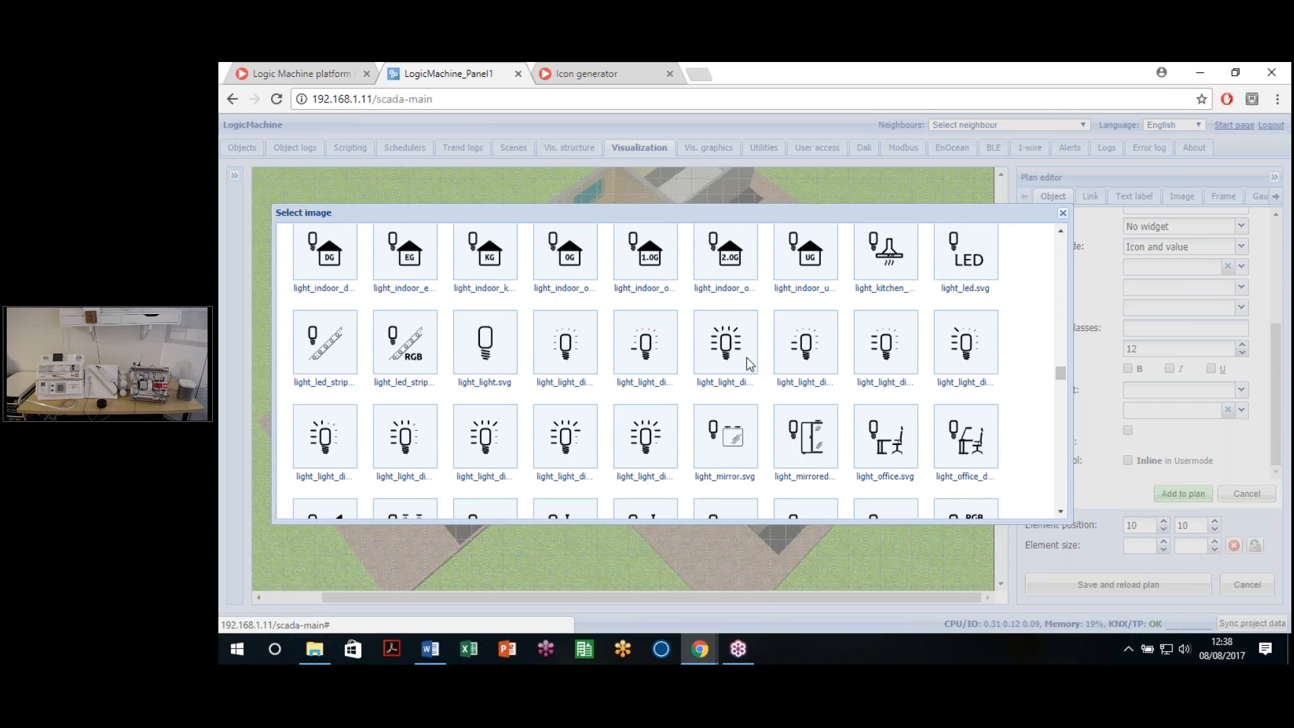
scroll(740, 426, up, 1)
click(740, 425)
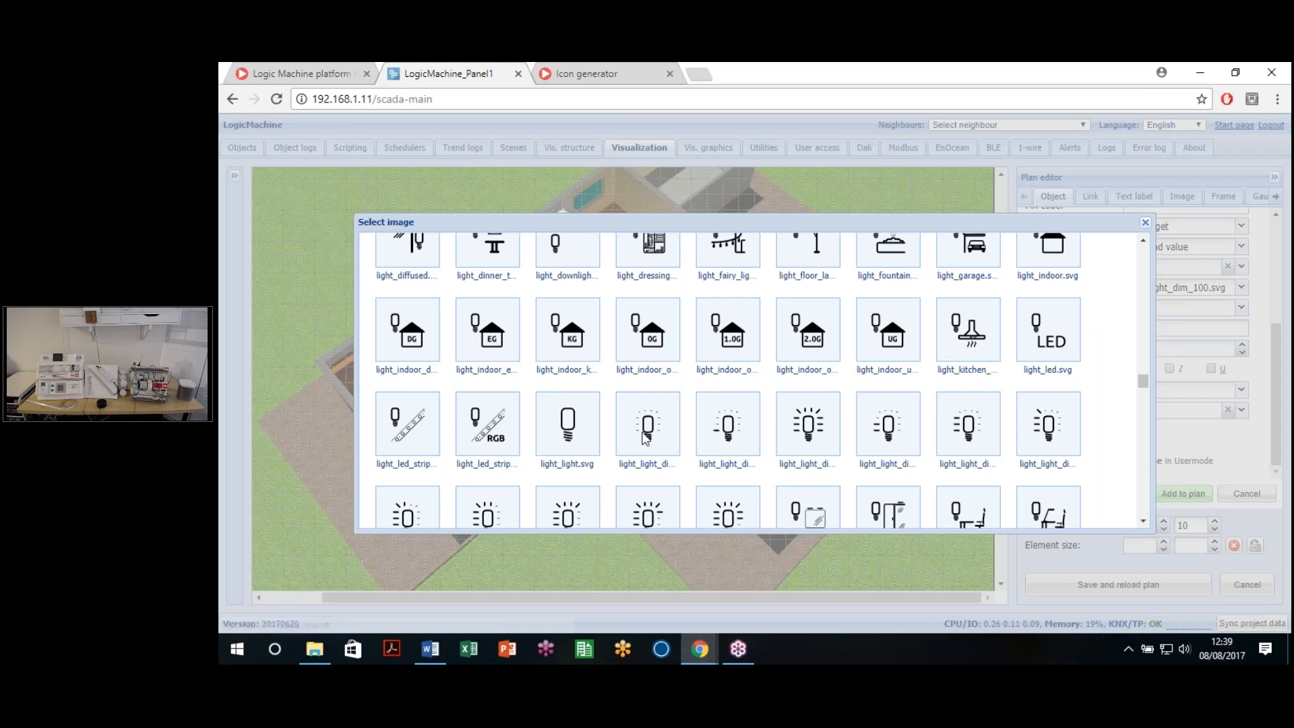
Step: Set the Off icon to light_light_dim_00.svg and underline the value text
click(642, 437)
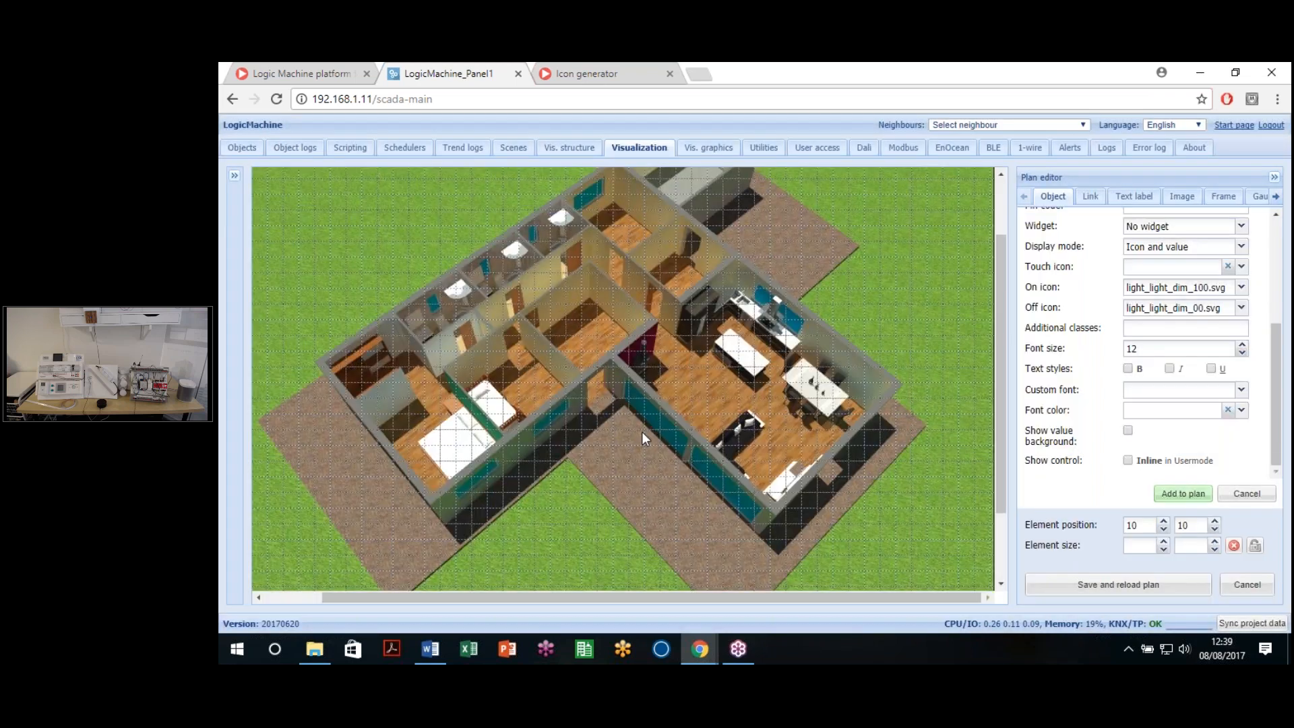
drag(1025, 330, 1113, 329)
click(1035, 328)
click(1170, 350)
click(1128, 370)
click(1128, 368)
click(1169, 369)
Step: Choose Verdana as the custom font and leave the font colour field empty
click(1239, 392)
click(1243, 390)
click(1232, 415)
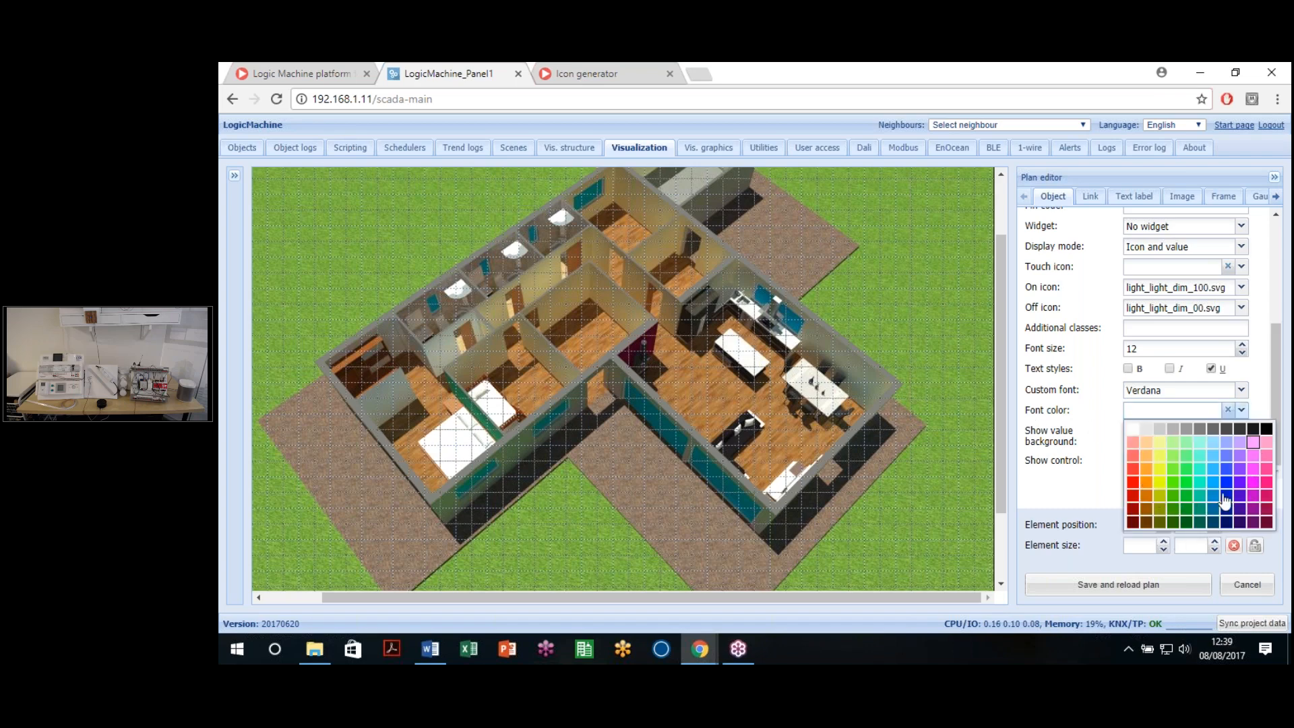
click(1212, 455)
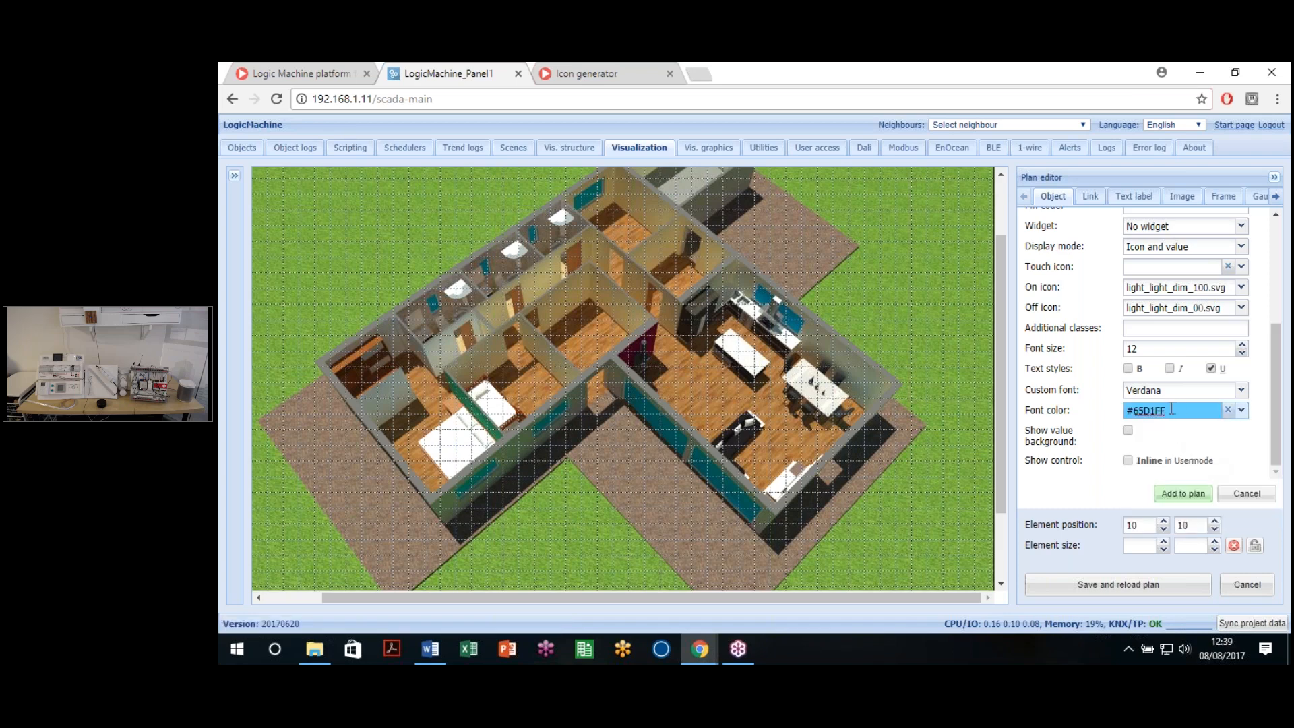
drag(1170, 410, 1132, 411)
key(BackSpace)
click(1229, 410)
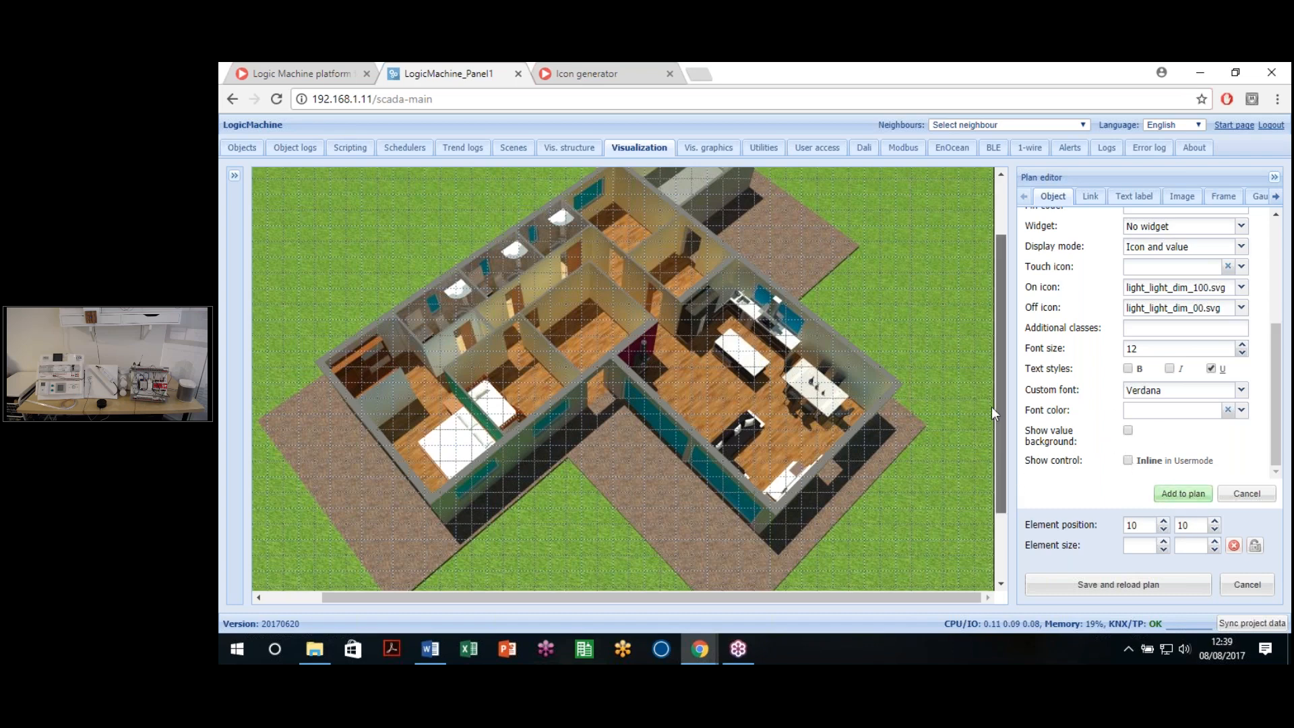
scroll(992, 407, up, 1)
Step: Drop the lamp into the living area, remove underlining, apply, and save and reload the plan
drag(398, 601, 337, 592)
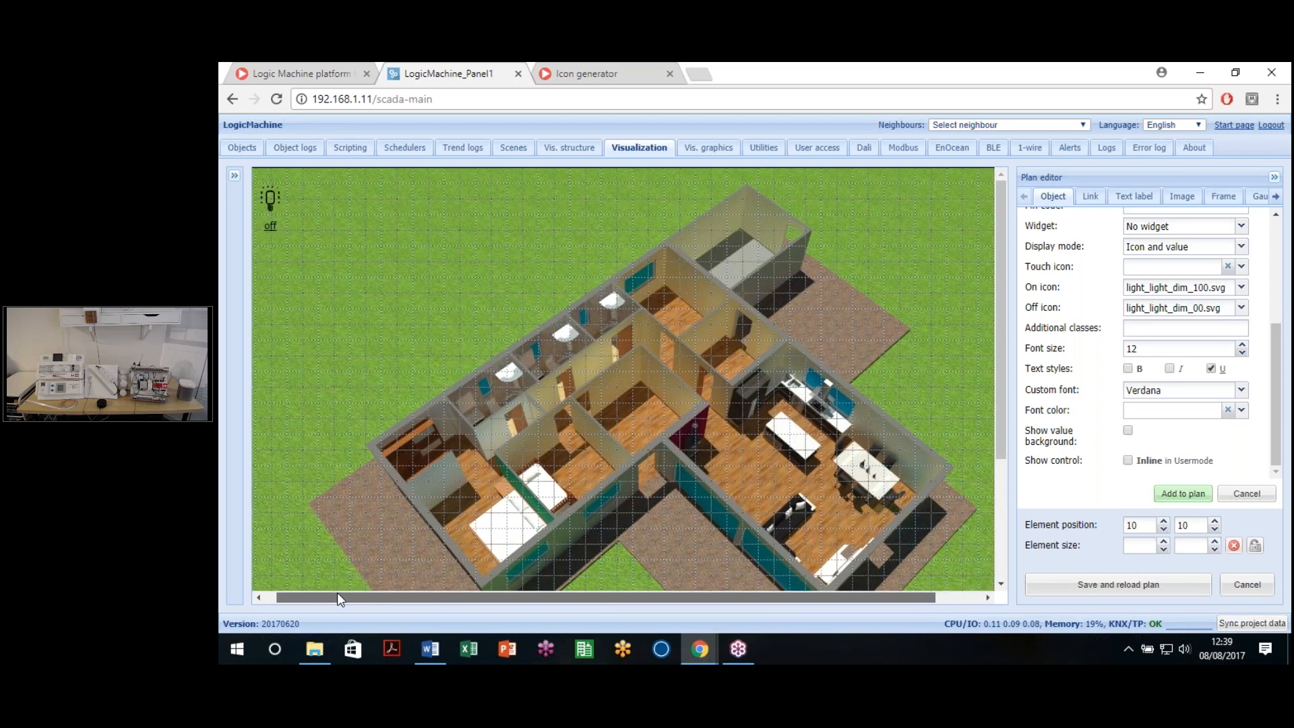
drag(286, 209, 764, 483)
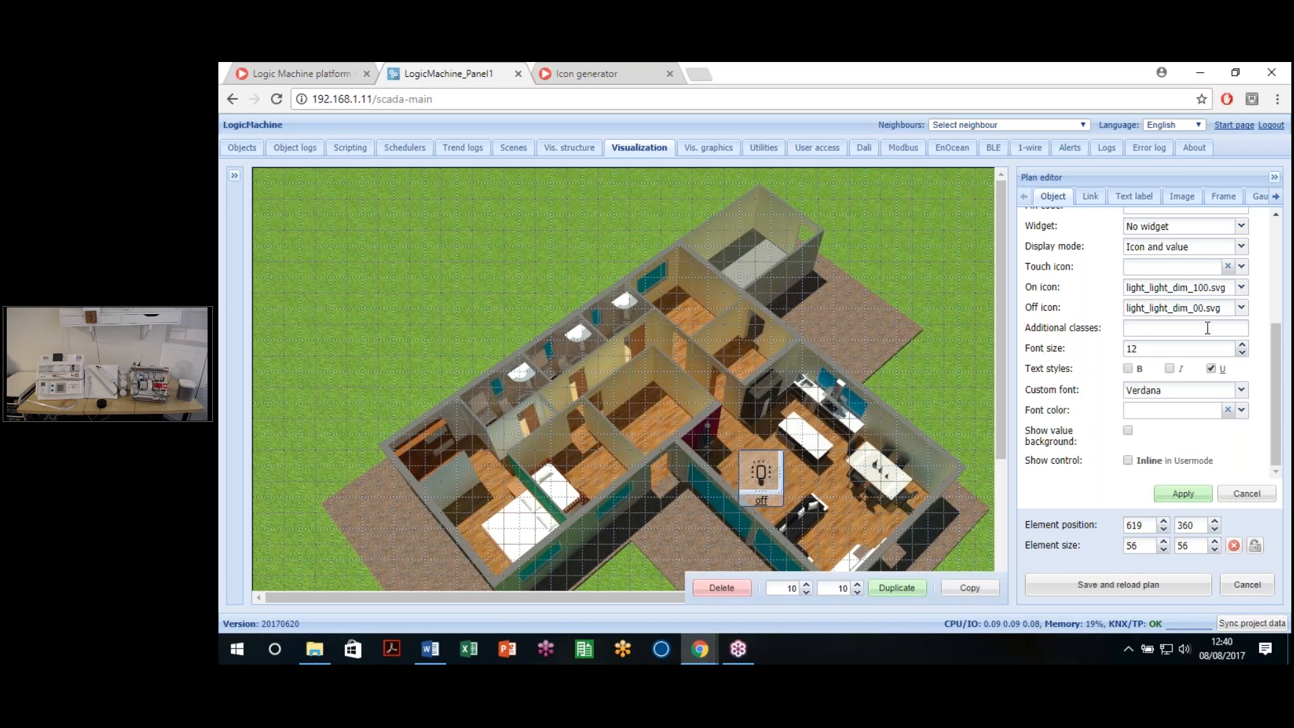
click(1210, 368)
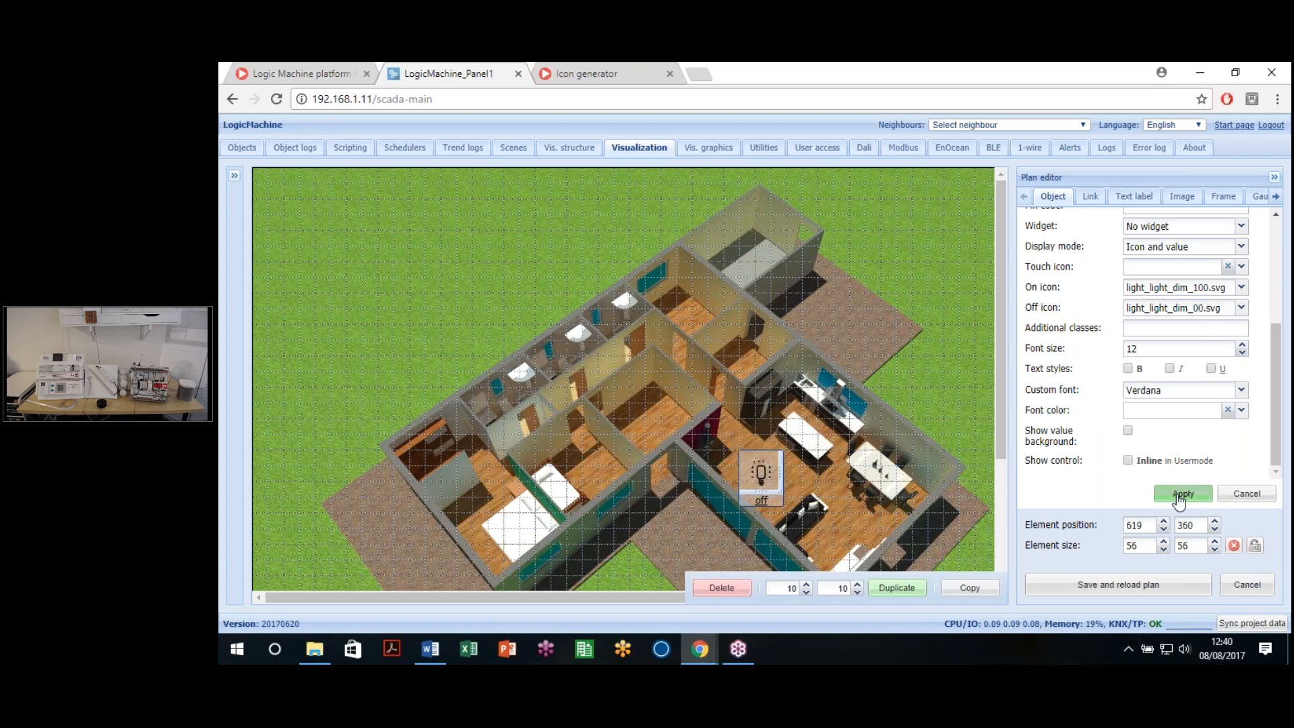
click(1181, 494)
click(766, 474)
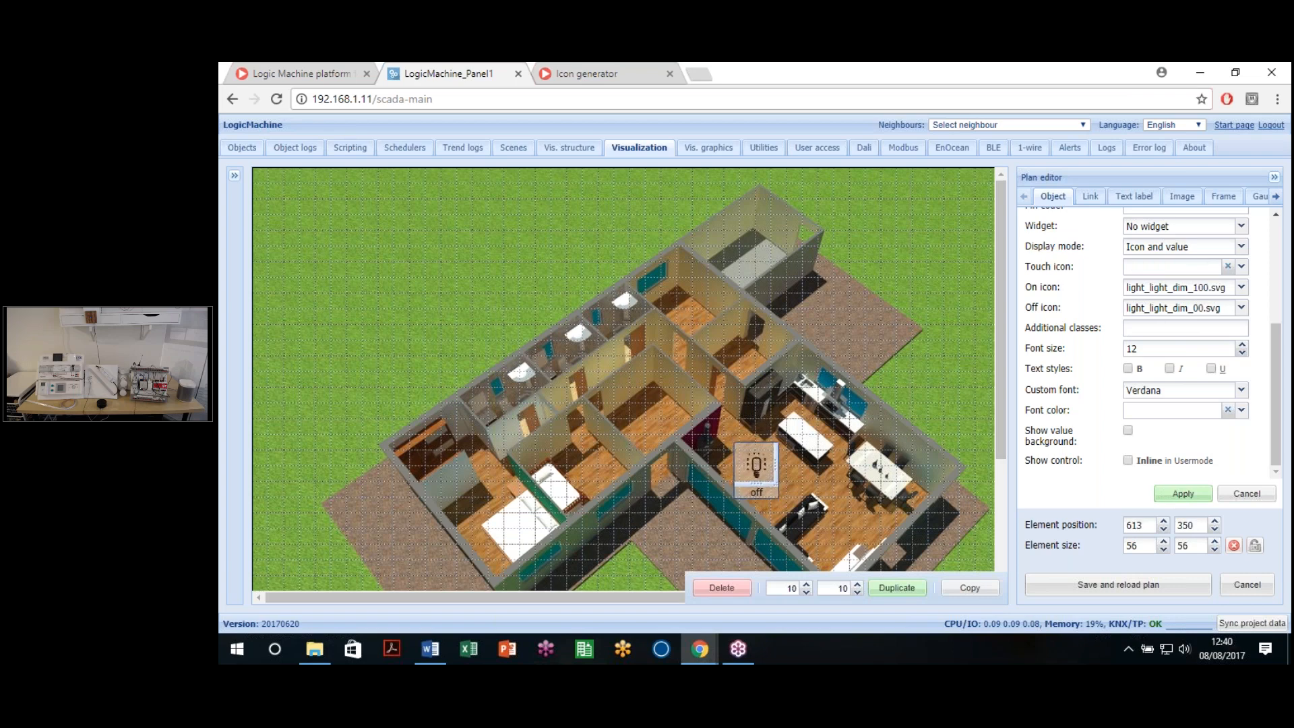
click(1182, 494)
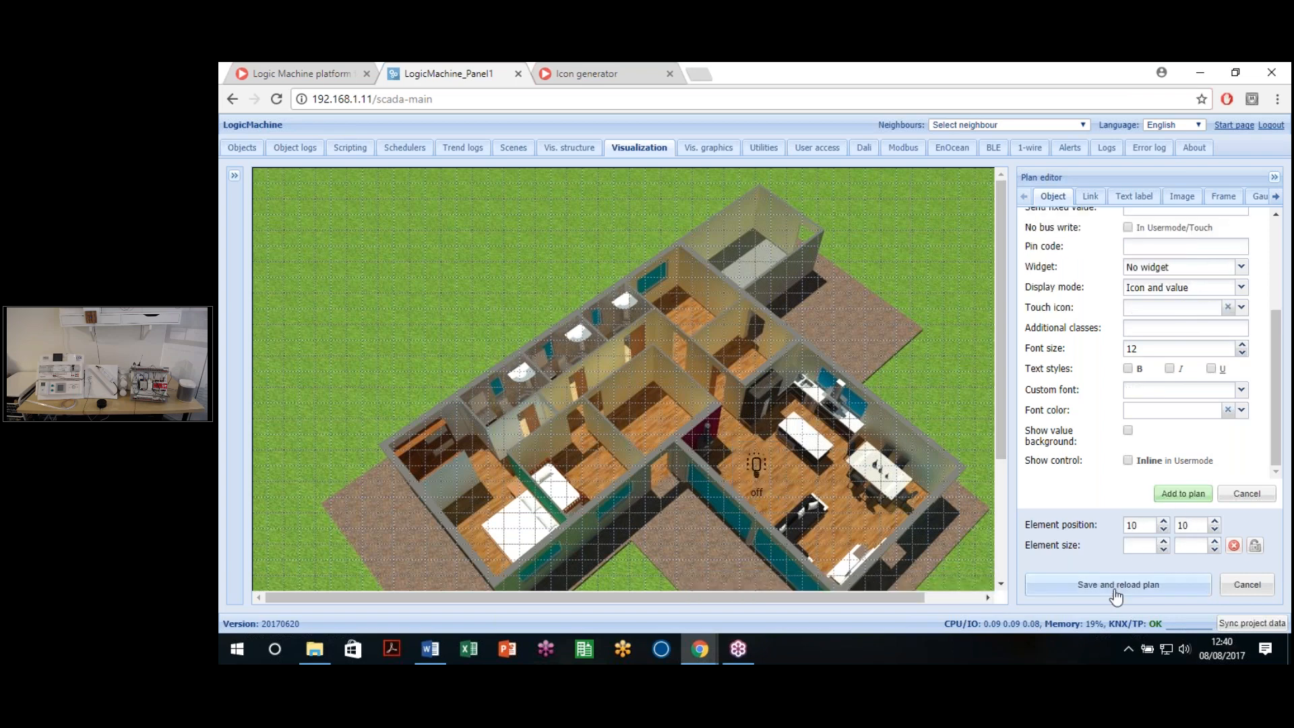
click(1071, 586)
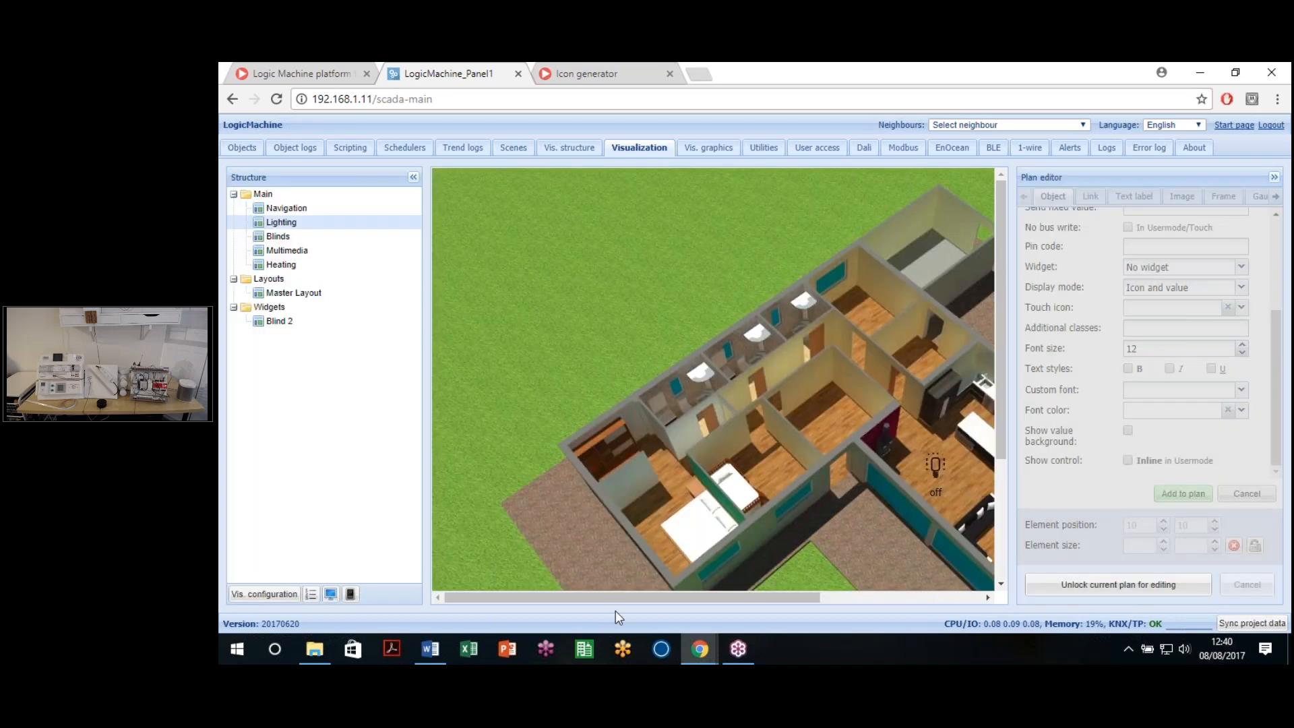
Step: Scroll to the living-area lamp and toggle Light 1 on
drag(678, 596, 784, 597)
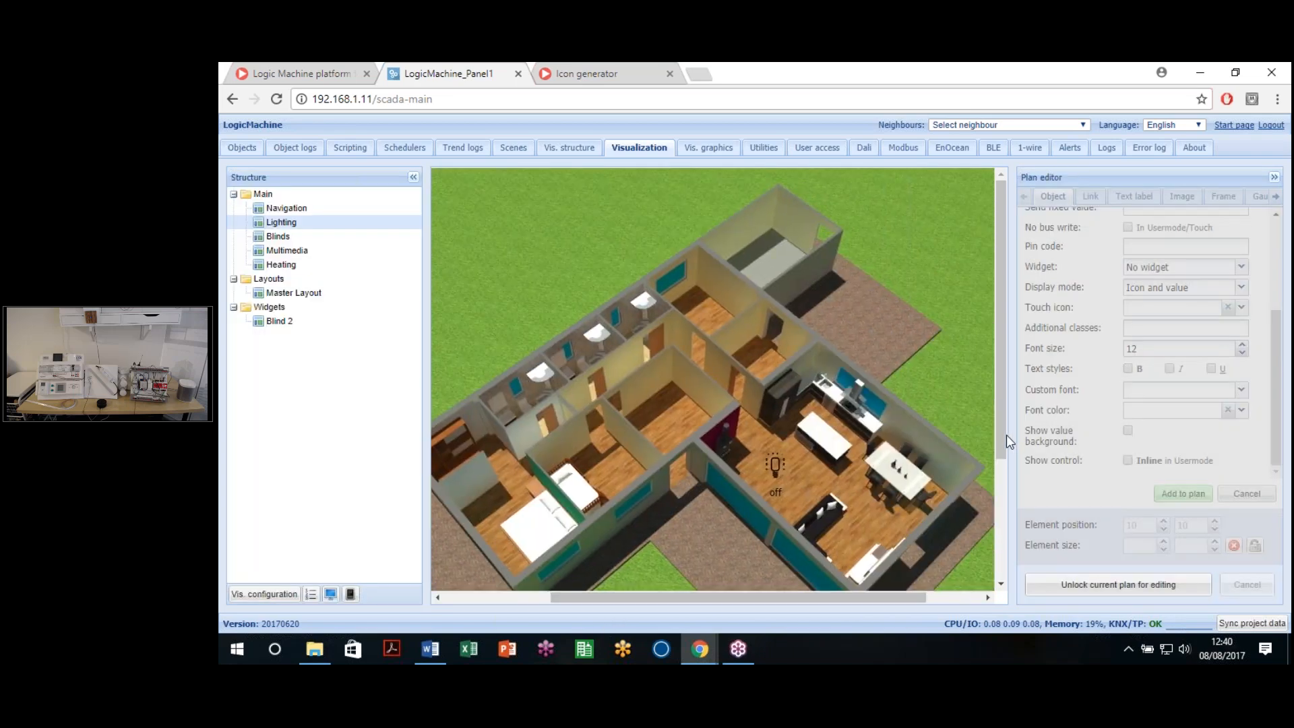
scroll(1005, 434, right, 1)
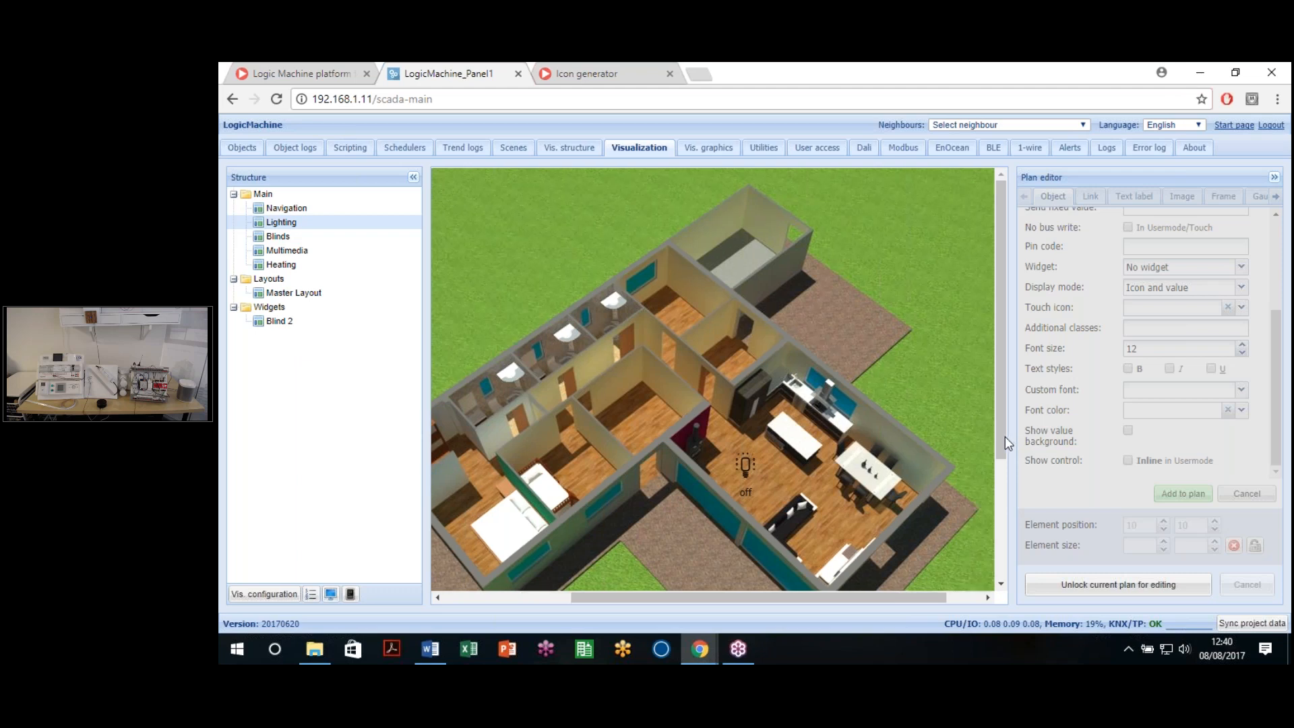
scroll(1005, 435, down, 1)
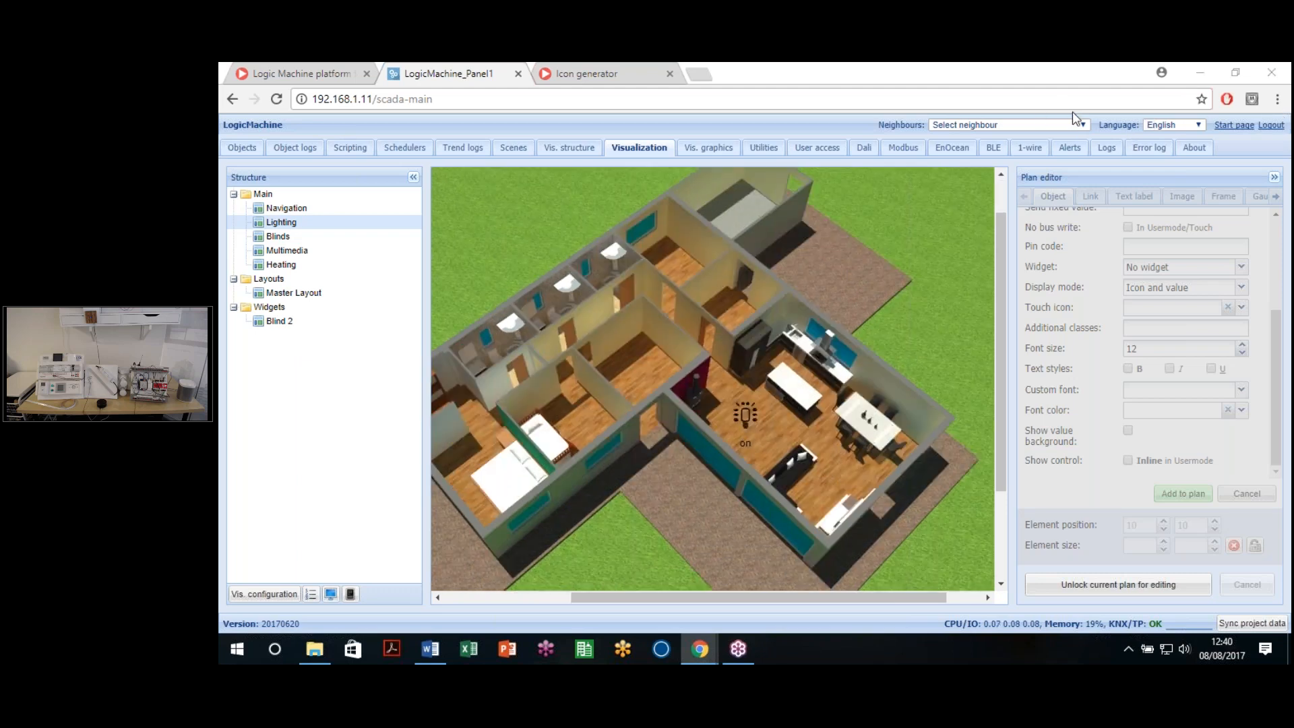
click(737, 418)
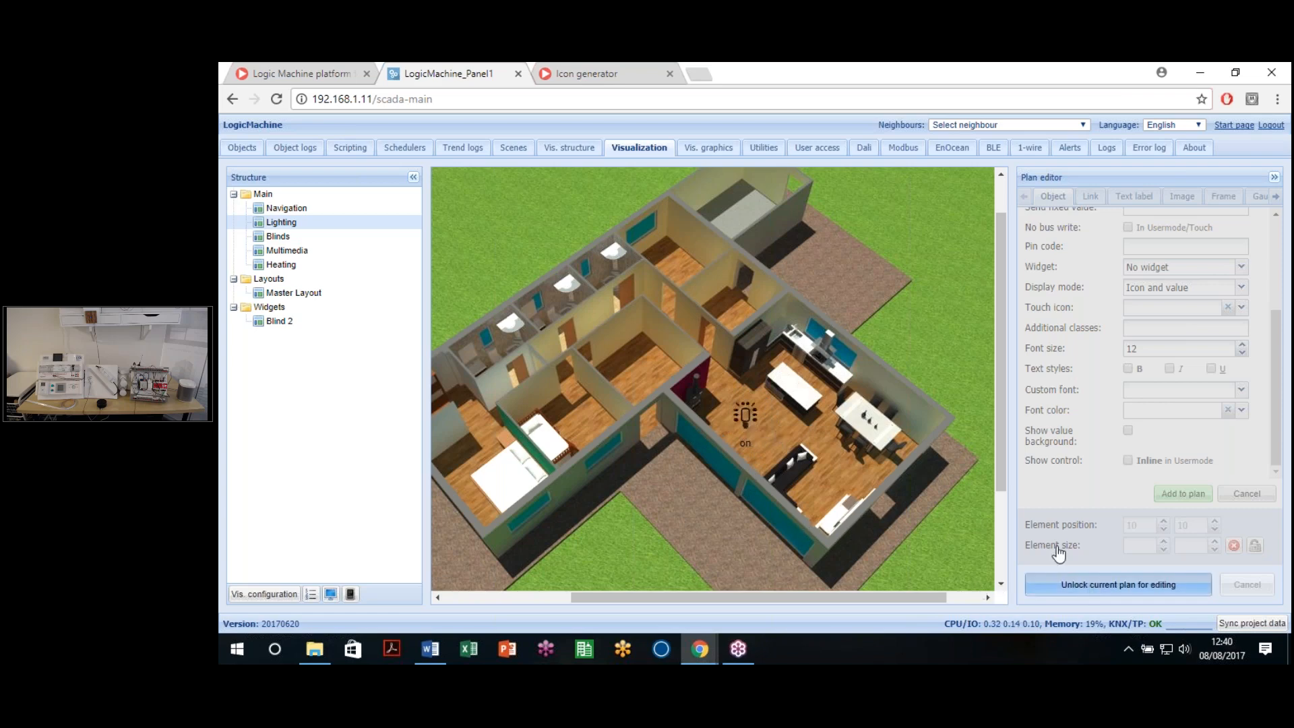
Step: Unlock the plan and link a new element to 1/1/2 ON/OFF Luz 2-P1 with status 1/4/2 Estado Luz 2-P1
click(1092, 584)
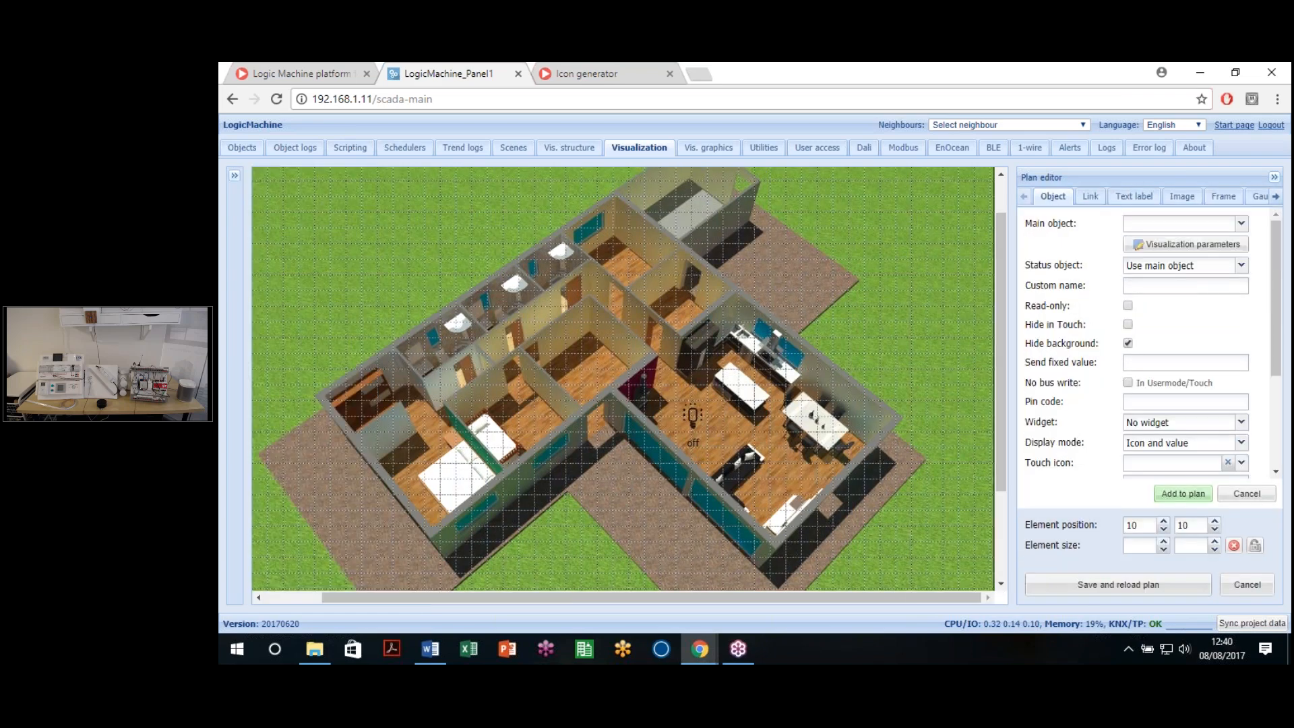
click(1186, 222)
text(1/2)
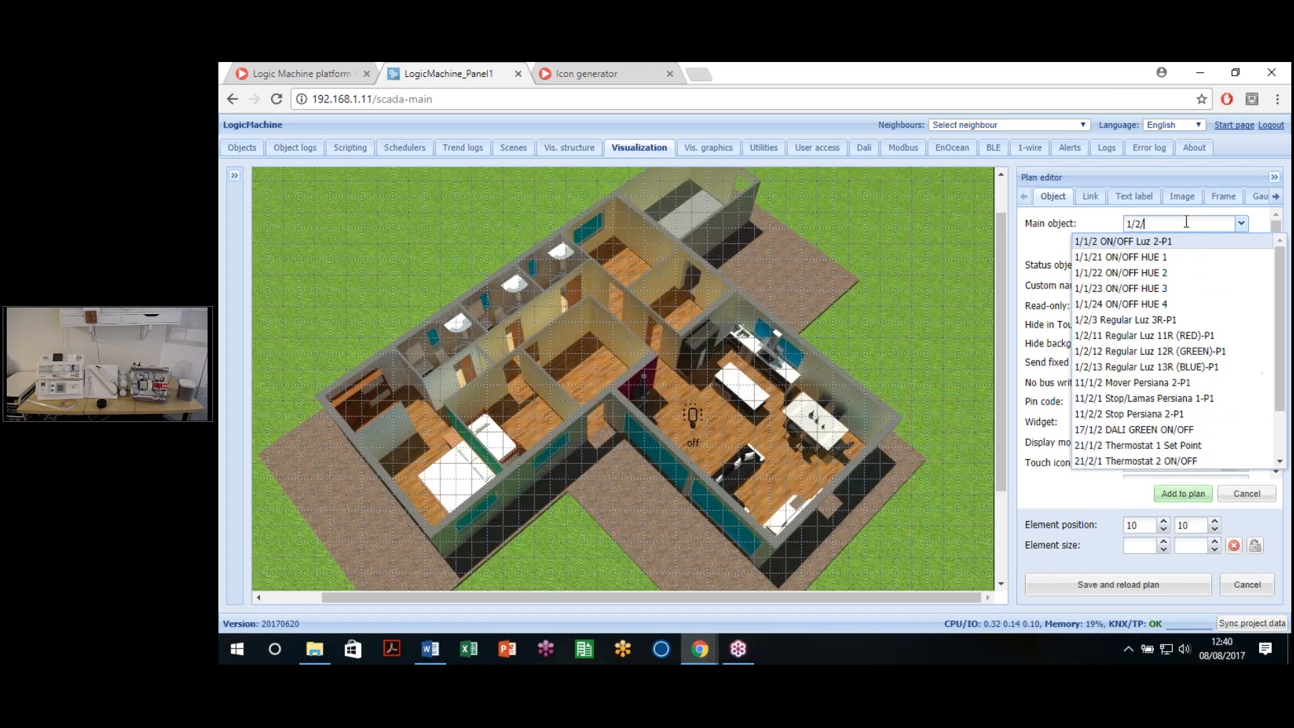
text(/1/2)
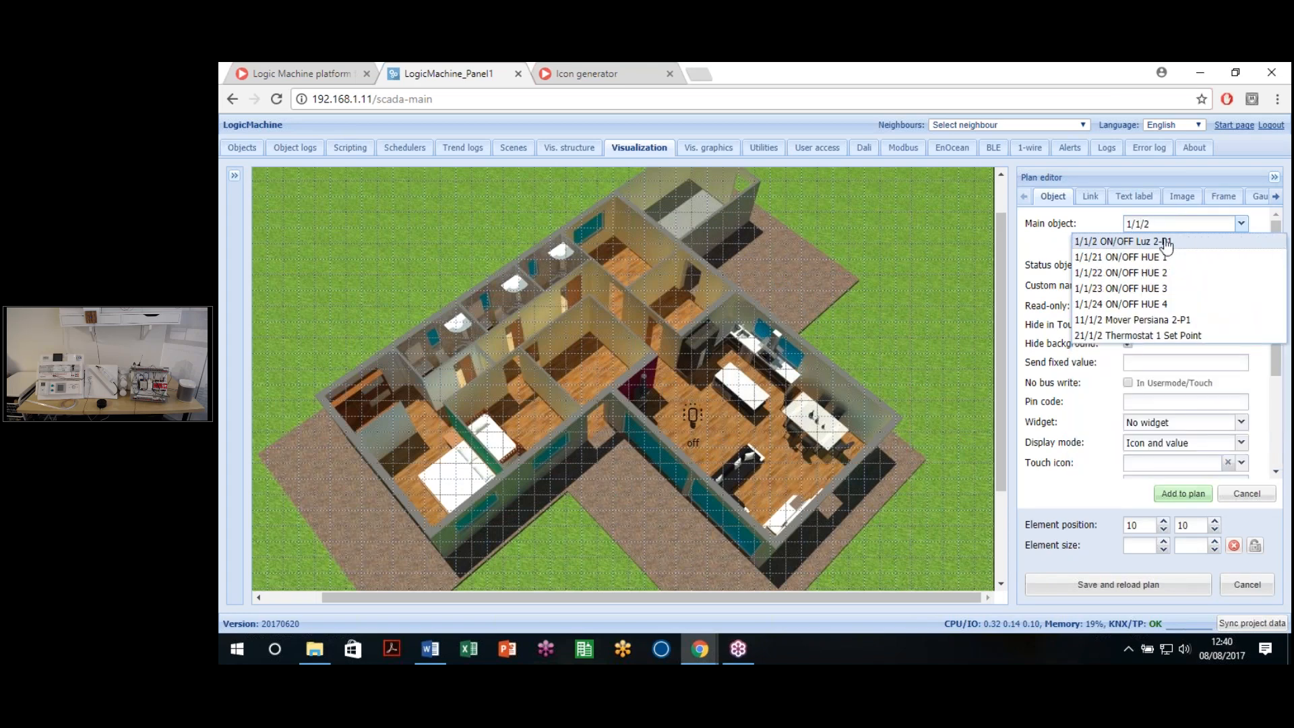
click(1165, 243)
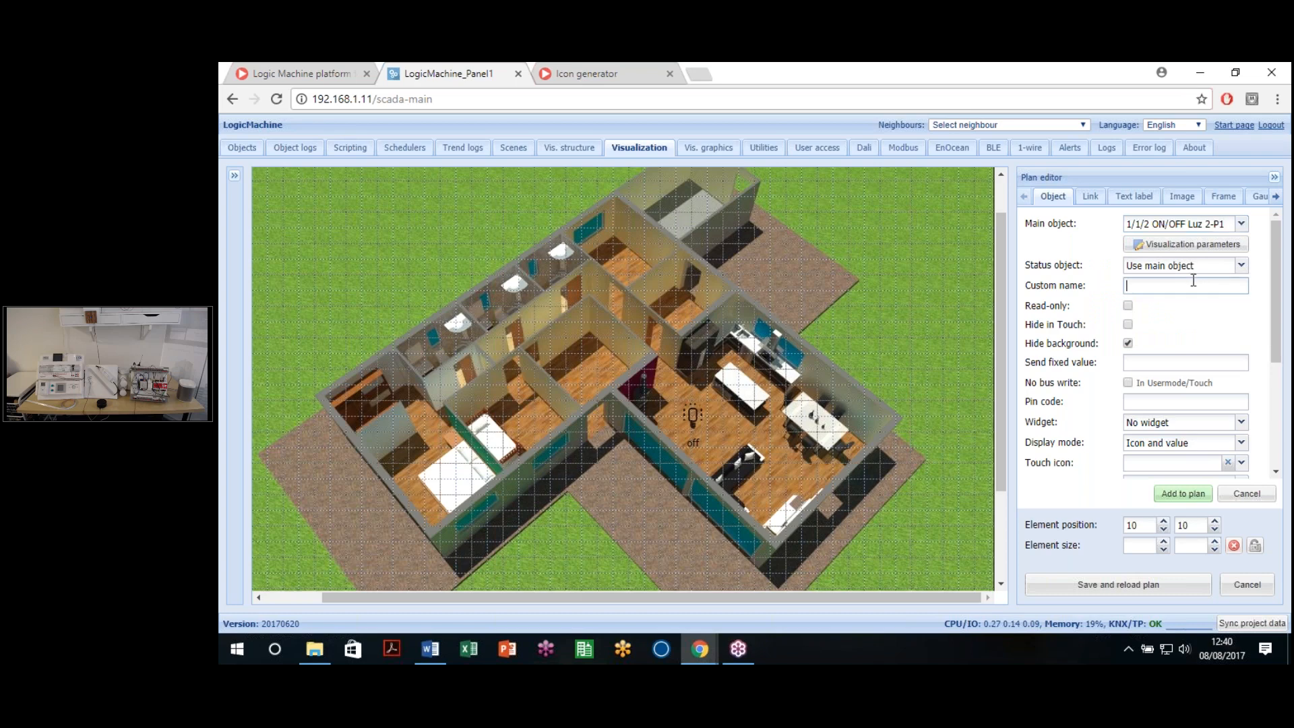
click(1225, 269)
drag(1225, 269, 1065, 262)
text(1/4/2)
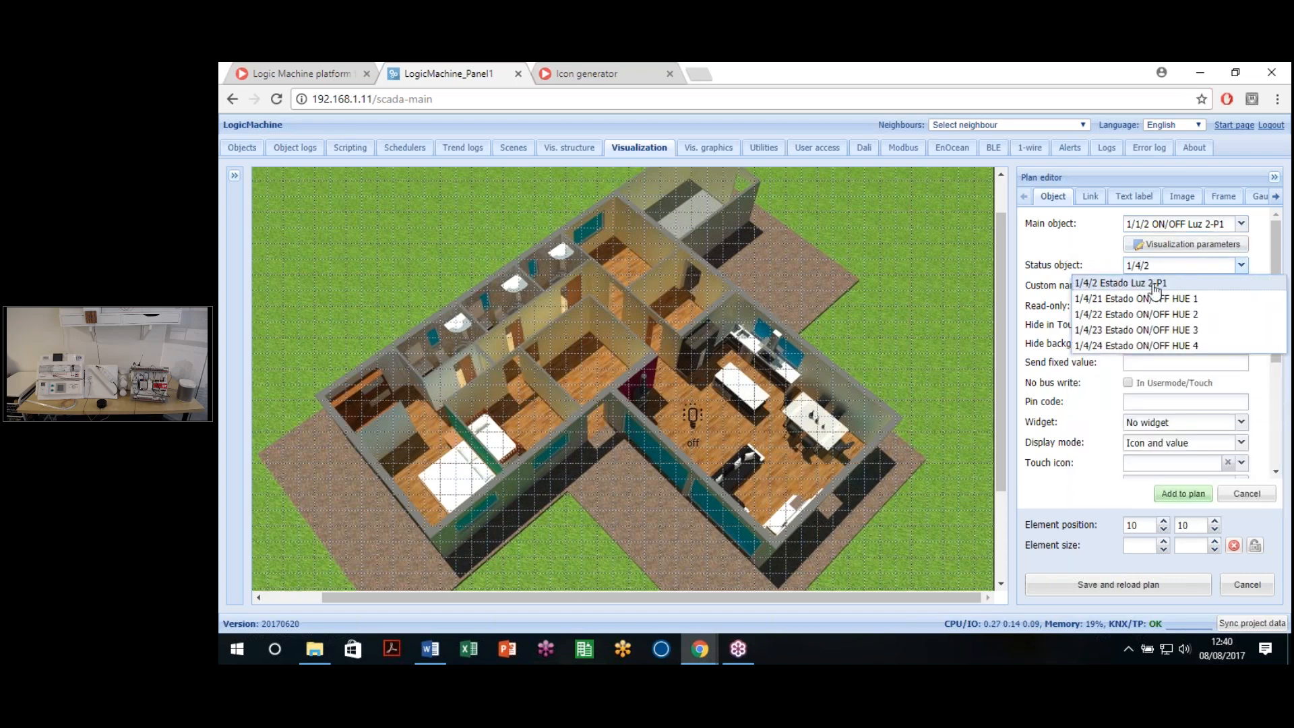
click(1151, 283)
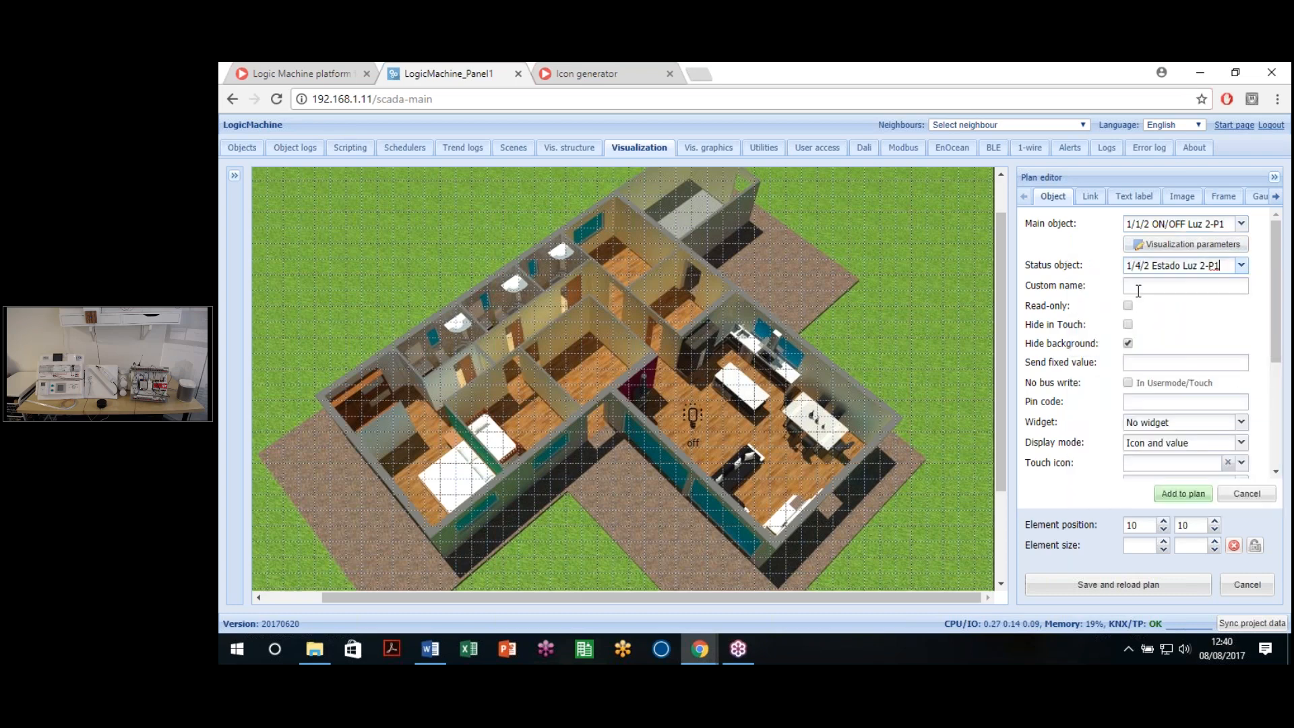
Step: Name the element 'Light 2' and set its On icon to light_light_dim_100.svg
click(1163, 290)
text(Light 2)
scroll(1161, 337, down, 3)
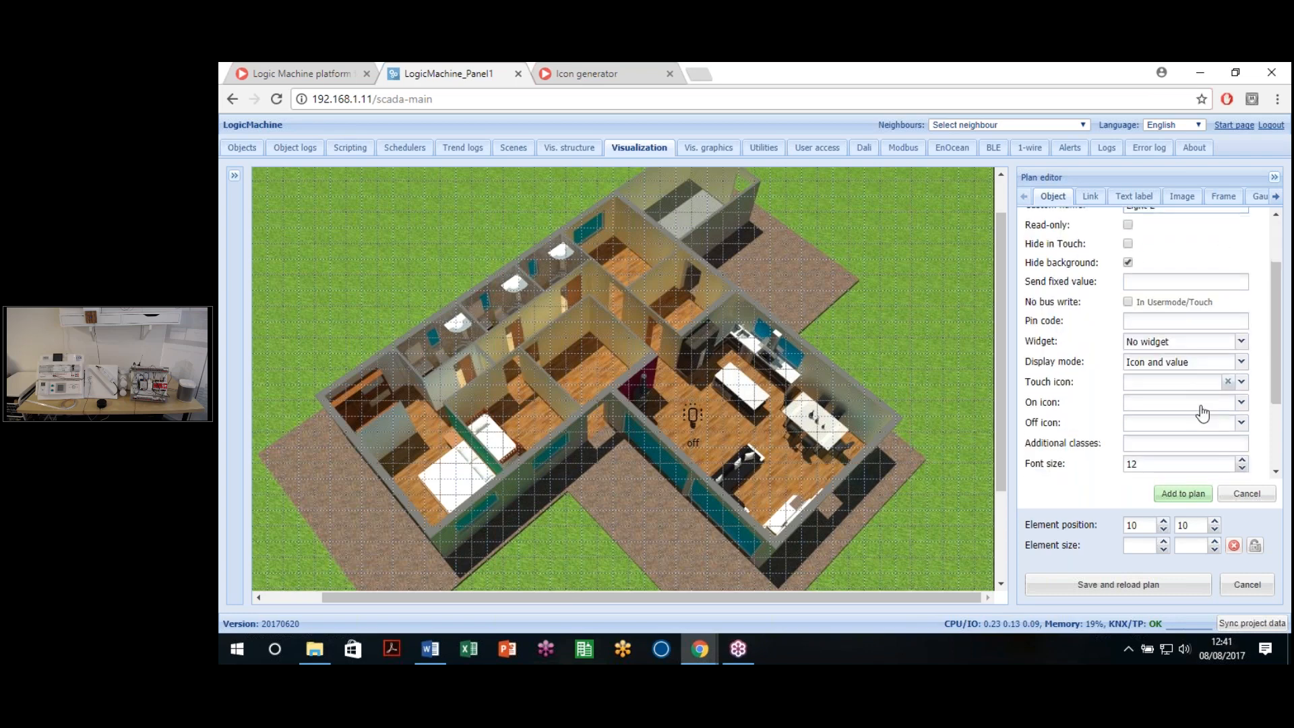
scroll(1203, 412, down, 3)
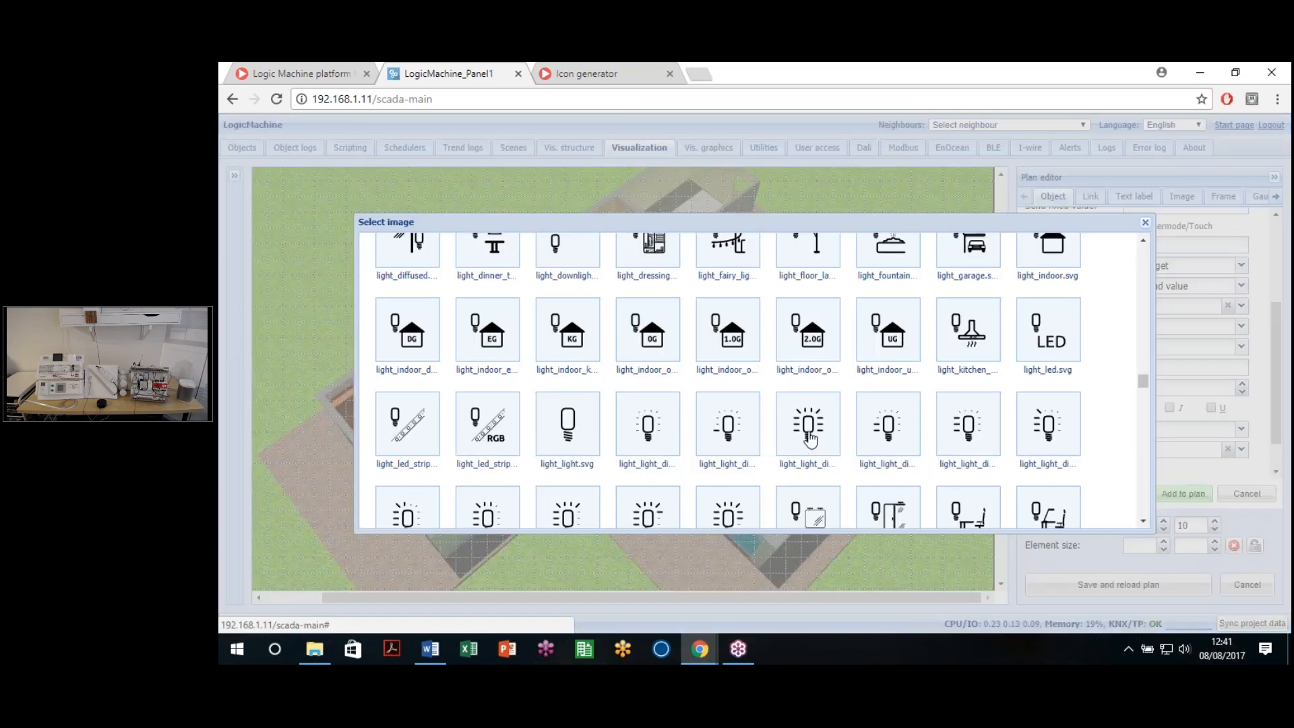
click(810, 438)
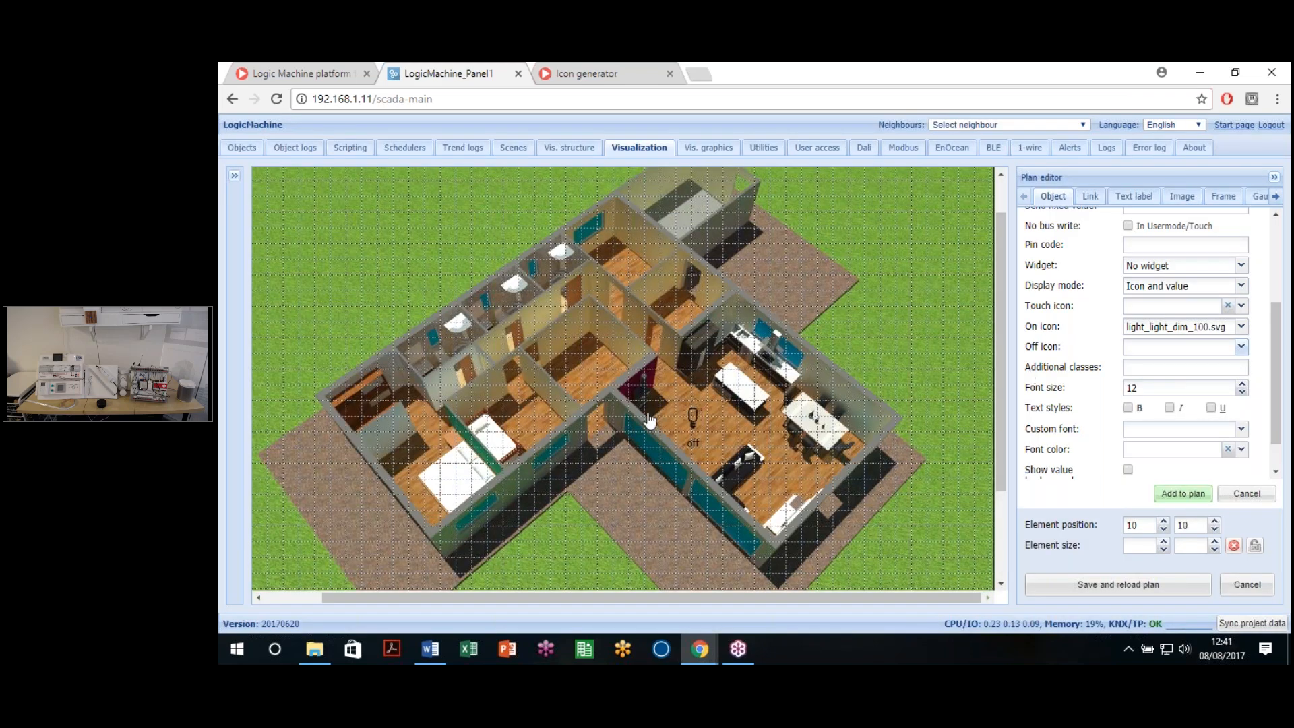
Step: Set Light 2's Off icon to light_light_dim_00.svg and its font to Verdana
click(1240, 346)
click(721, 438)
click(1240, 429)
click(1153, 491)
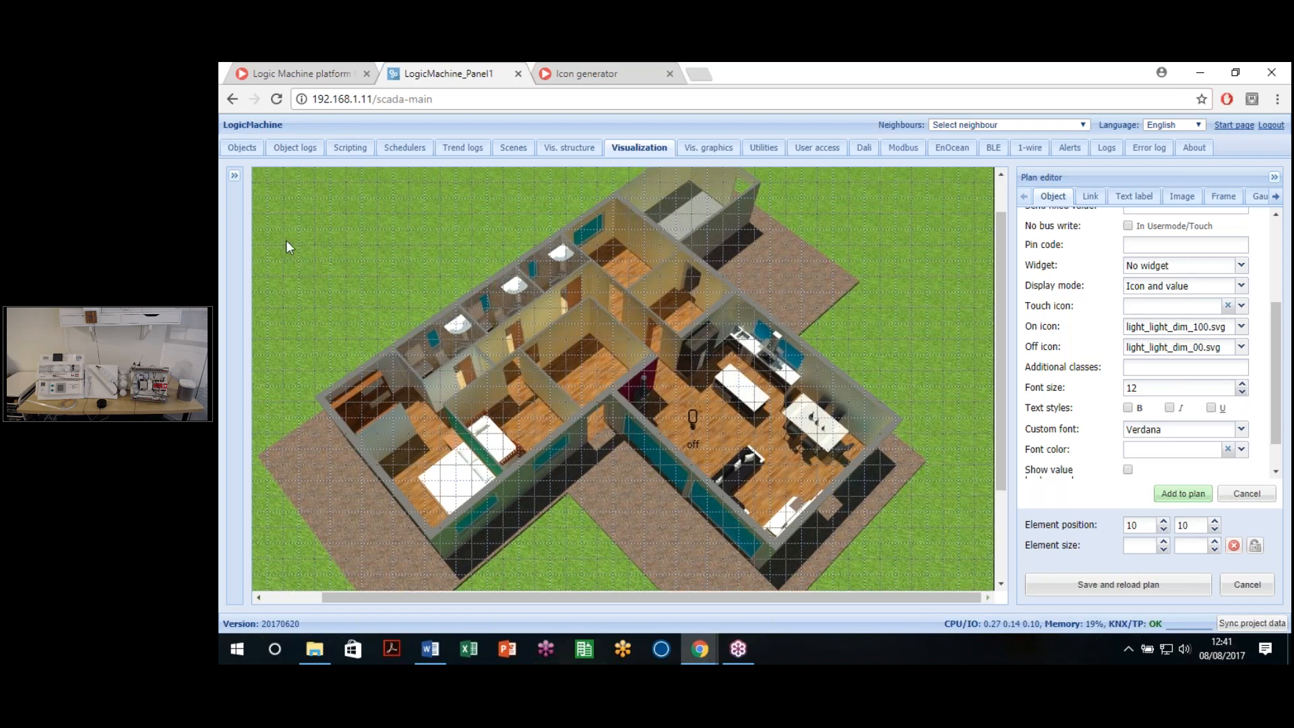
Step: Place Light 2 in the room beside the living area, apply, and save and reload
scroll(286, 240, up, 1)
drag(417, 598, 314, 588)
drag(287, 201, 654, 415)
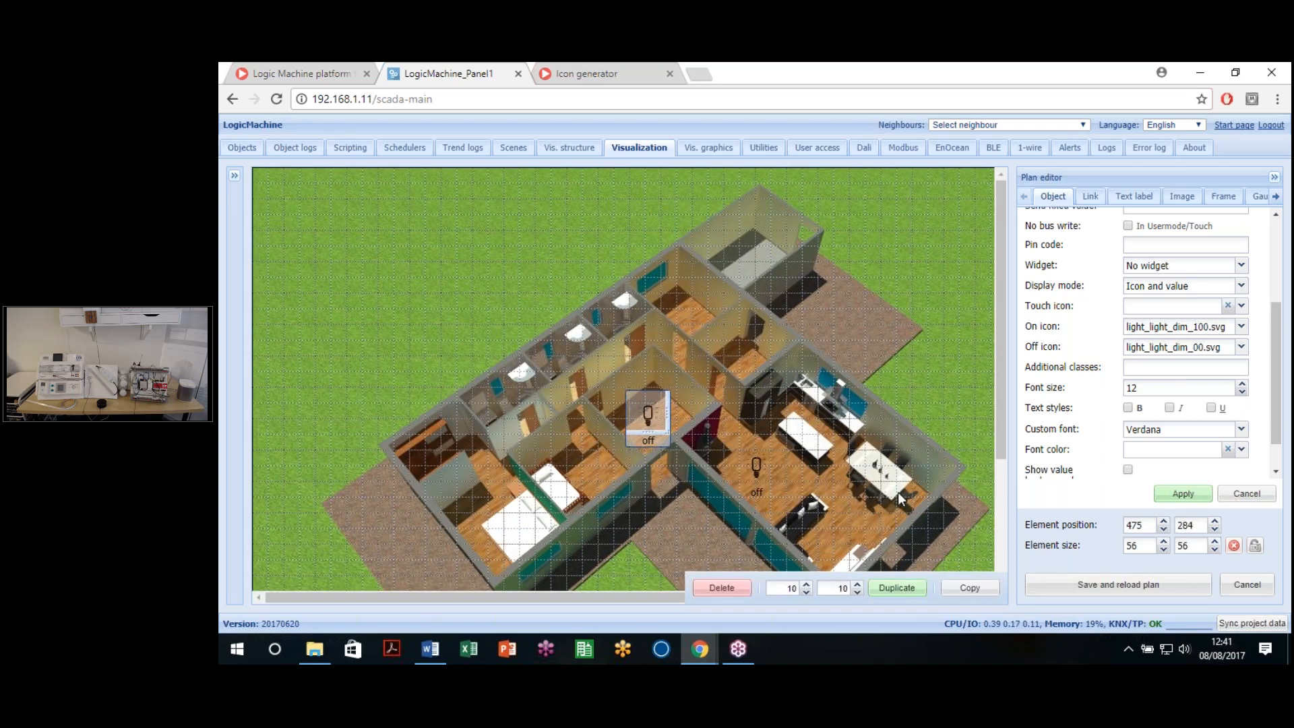
click(1176, 492)
click(1127, 593)
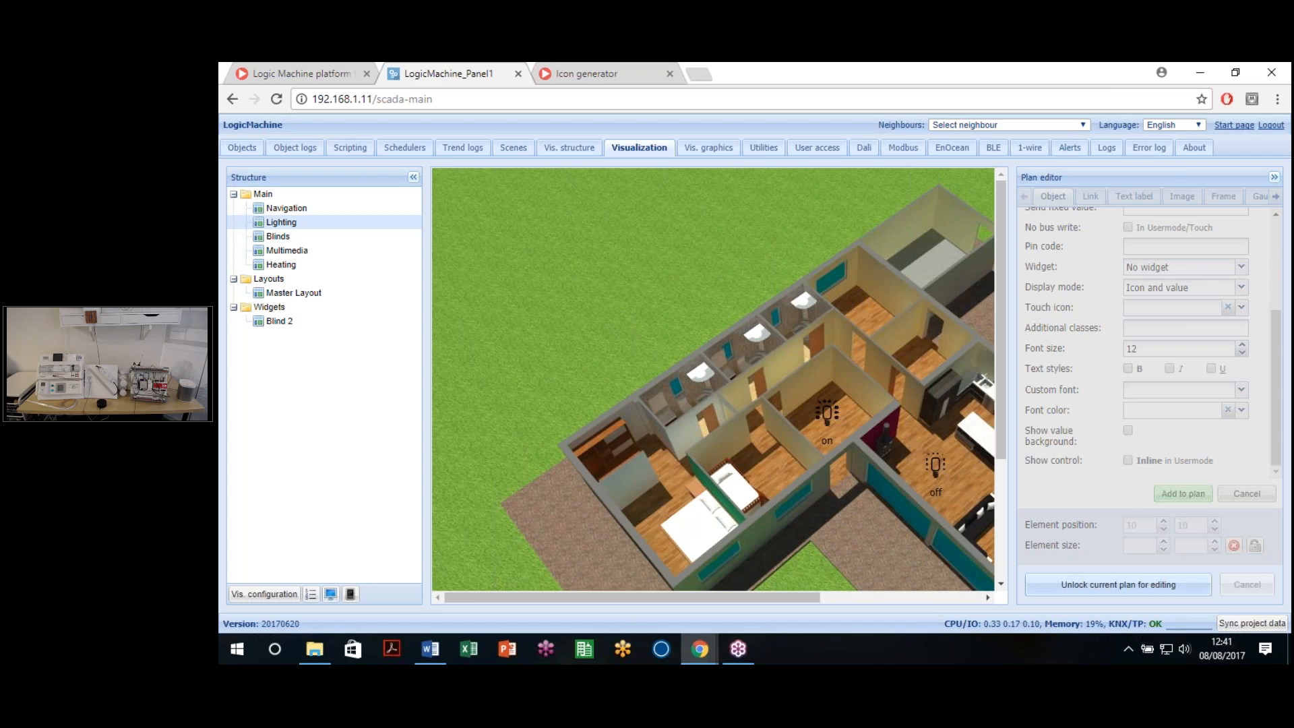
Step: Put the saved Lighting plan back into edit mode from the Plan editor panel
click(1068, 597)
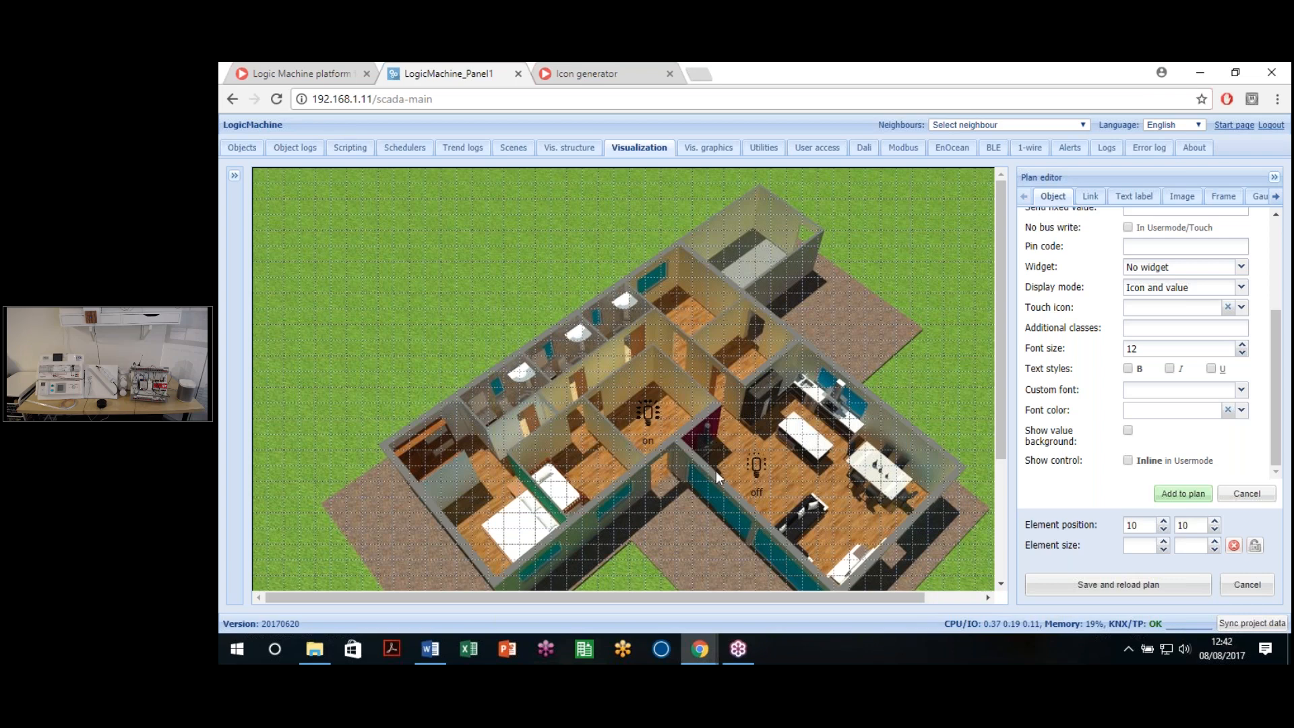
Step: Scroll the new element's Object form to the top and browse the status object list without choosing one
drag(890, 609, 950, 608)
scroll(1049, 440, up, 3)
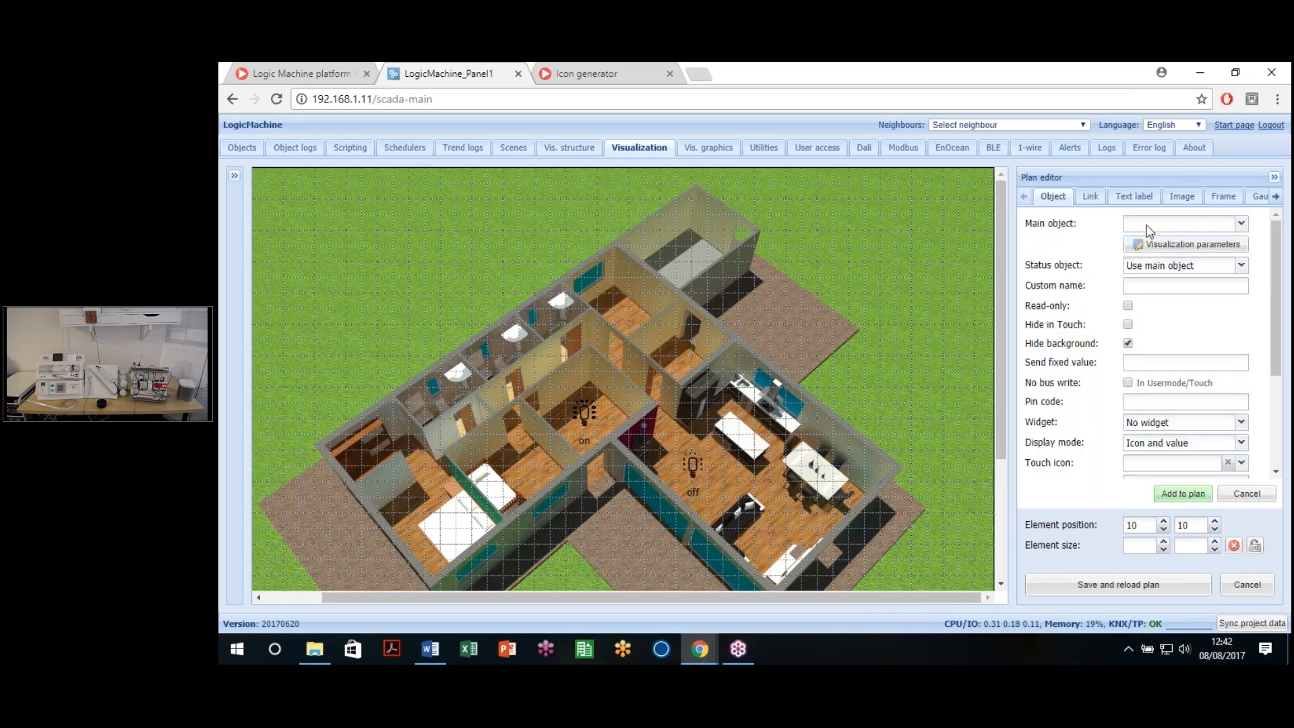
drag(737, 594, 677, 594)
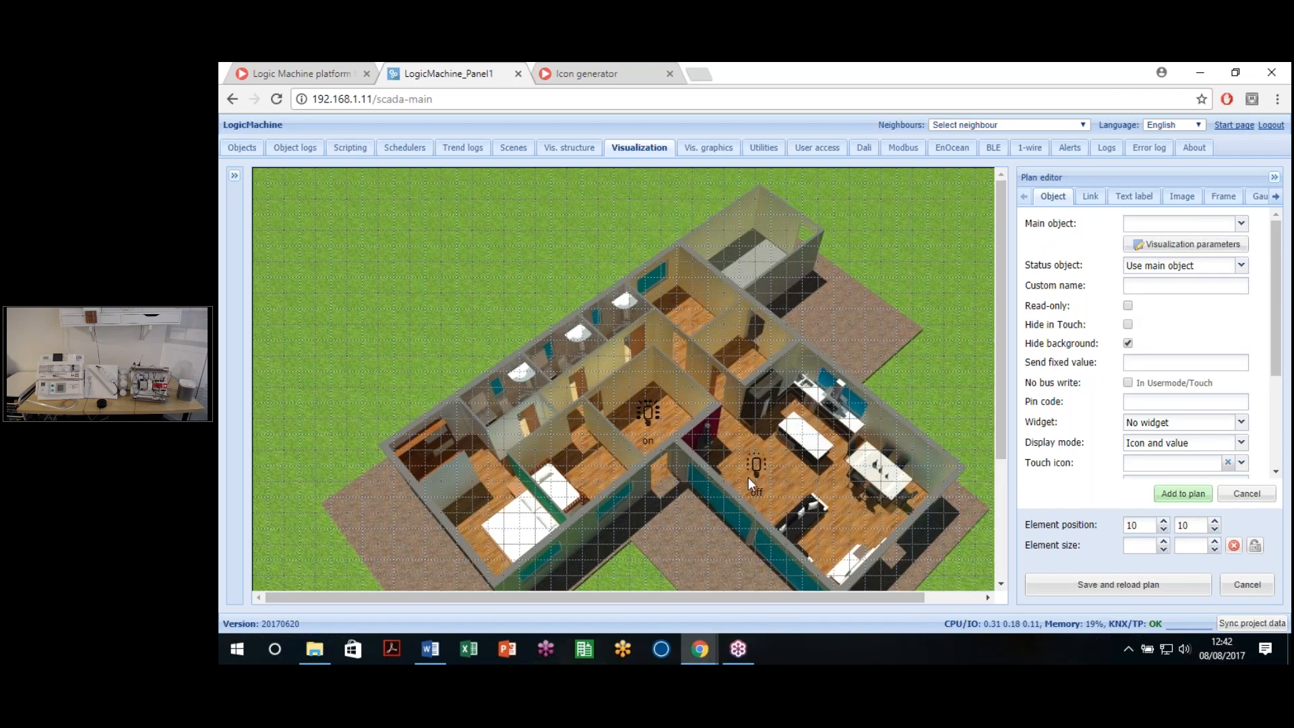
click(1240, 266)
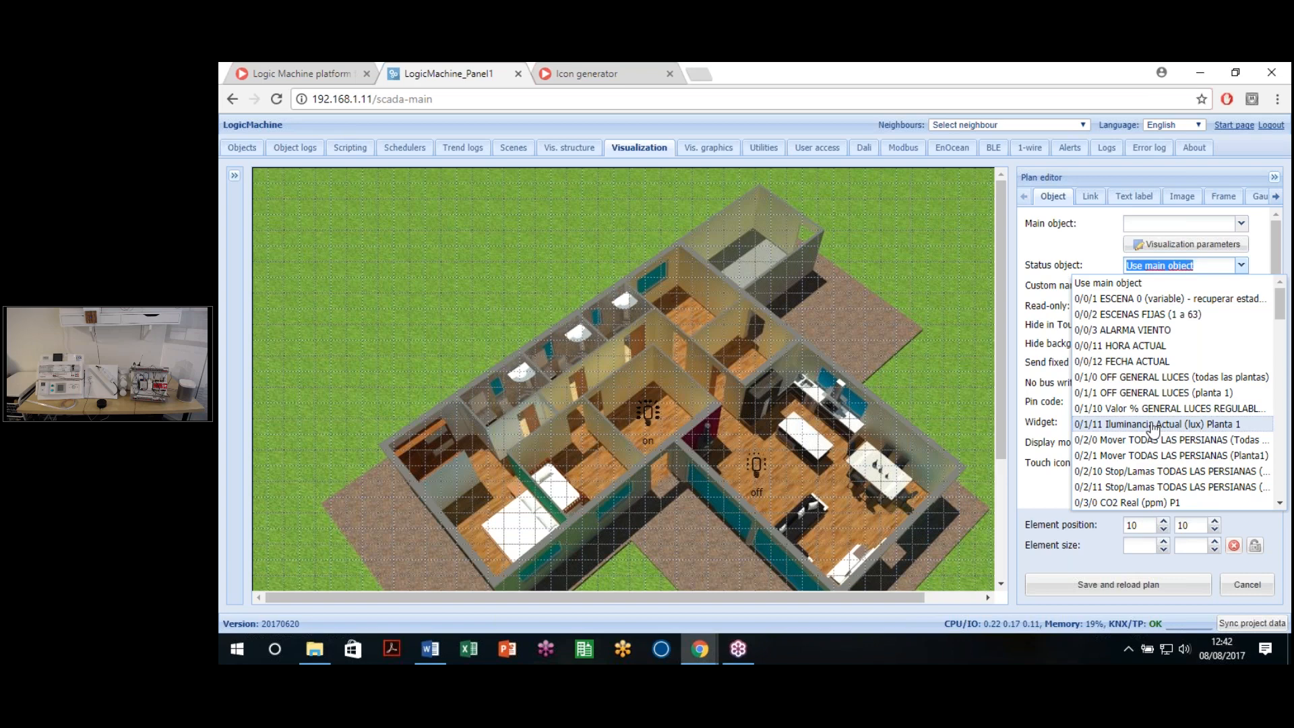
click(1065, 254)
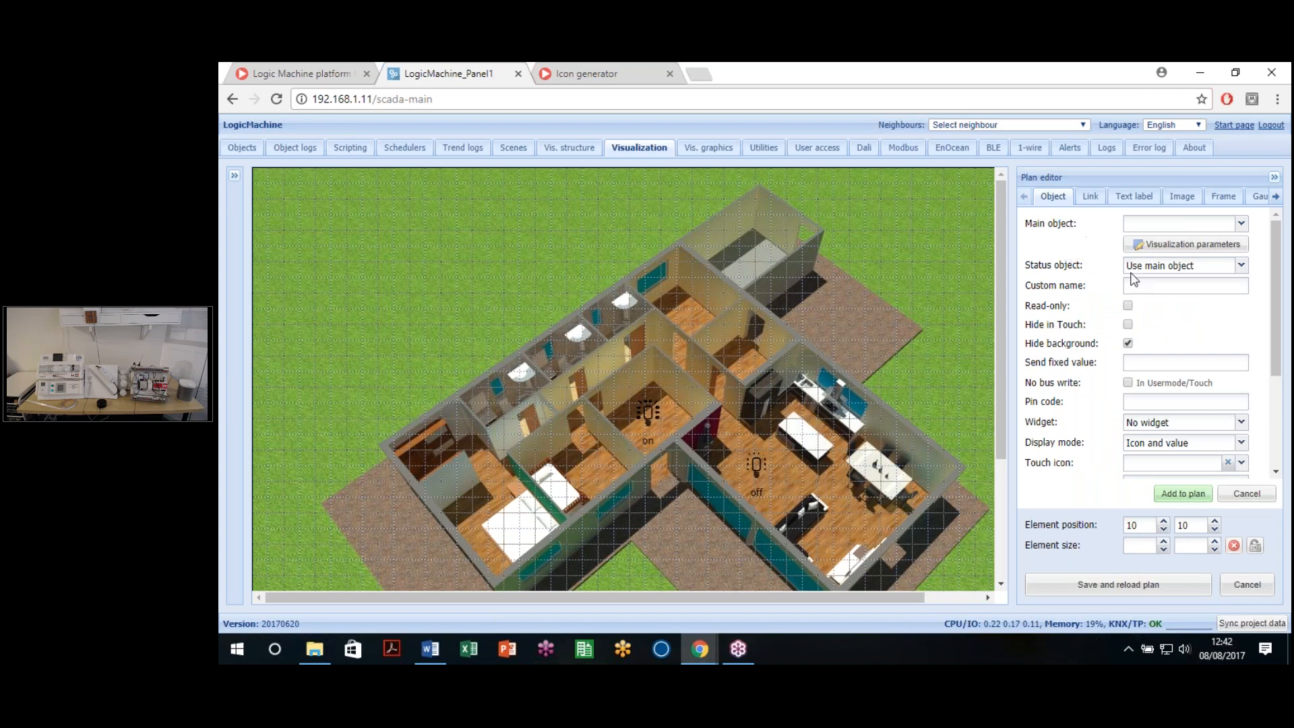
click(1240, 265)
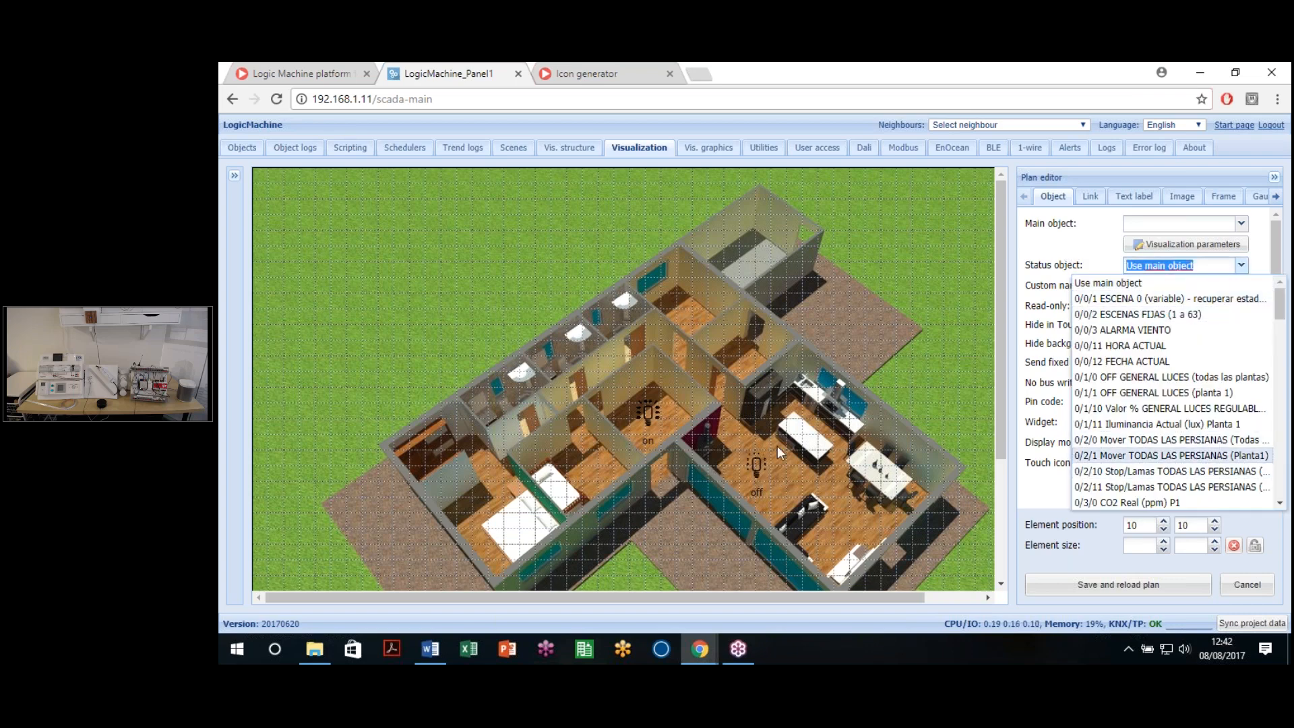
click(1082, 251)
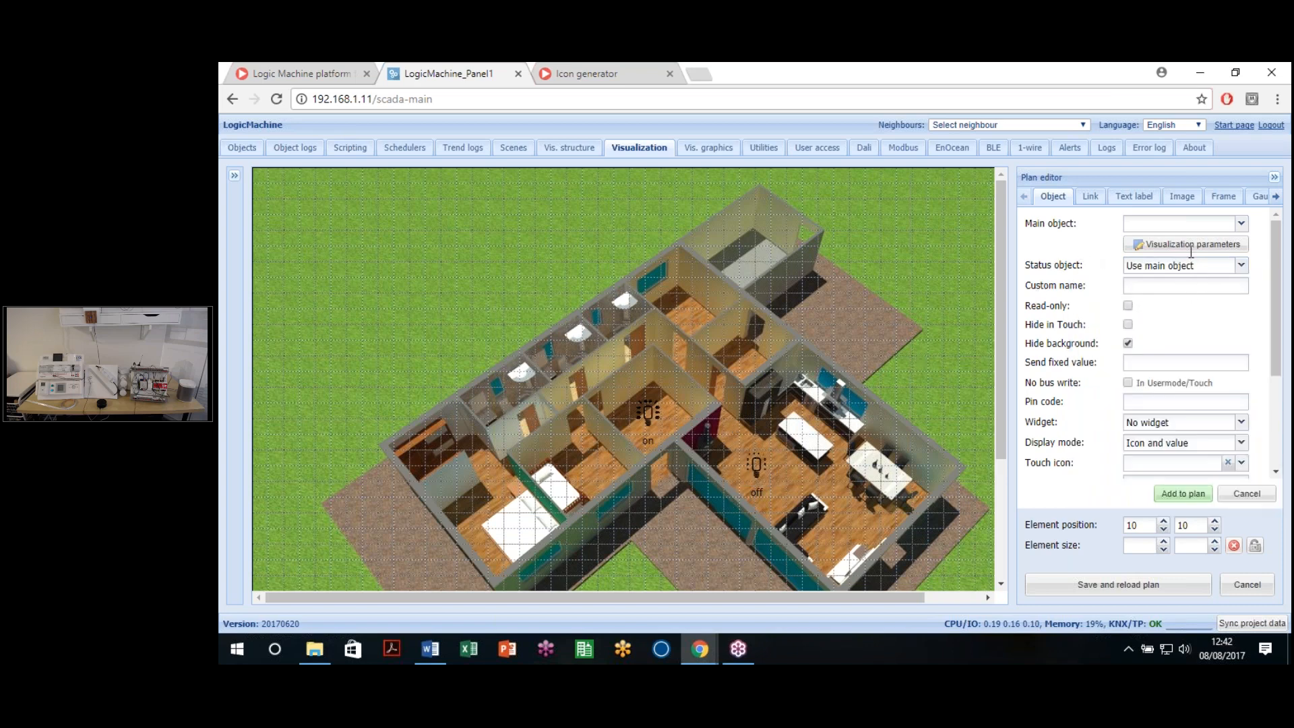
click(1240, 264)
click(1081, 252)
Step: Type 1/3 in the Main object field to filter the group addresses
click(1241, 223)
text(/)
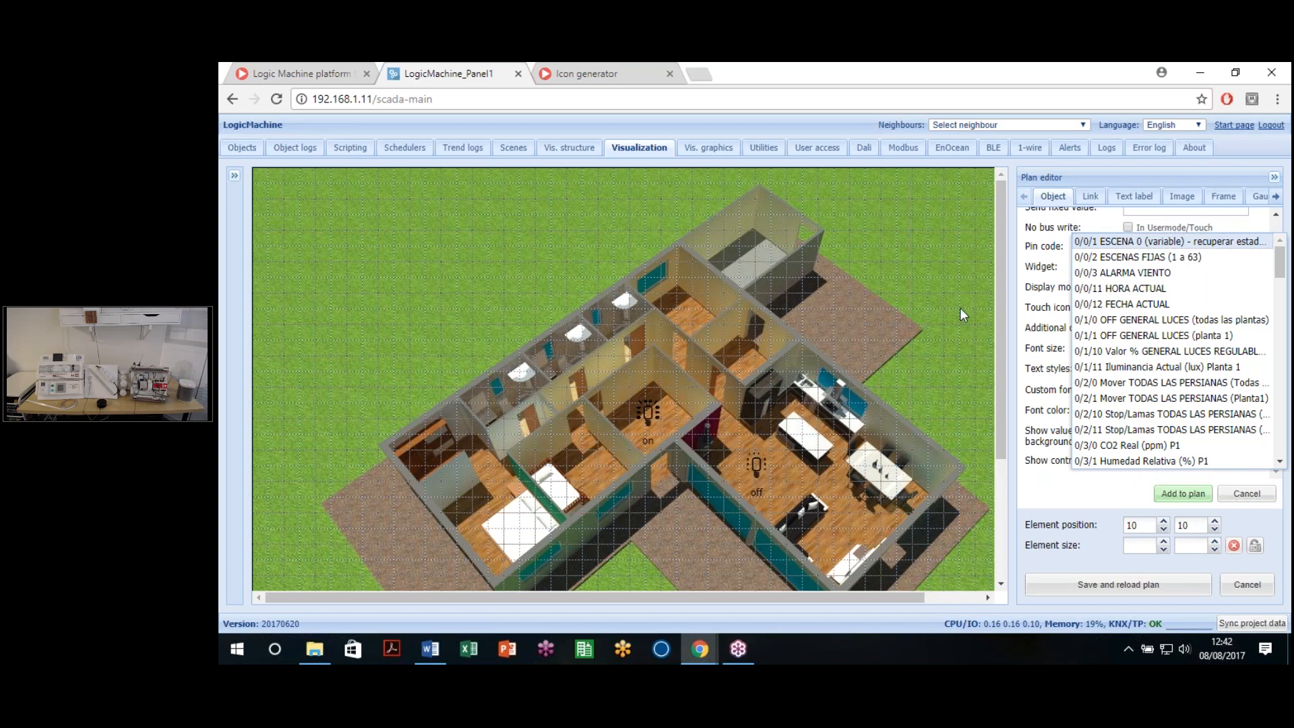
click(1117, 296)
scroll(1105, 297, up, 15)
click(1145, 223)
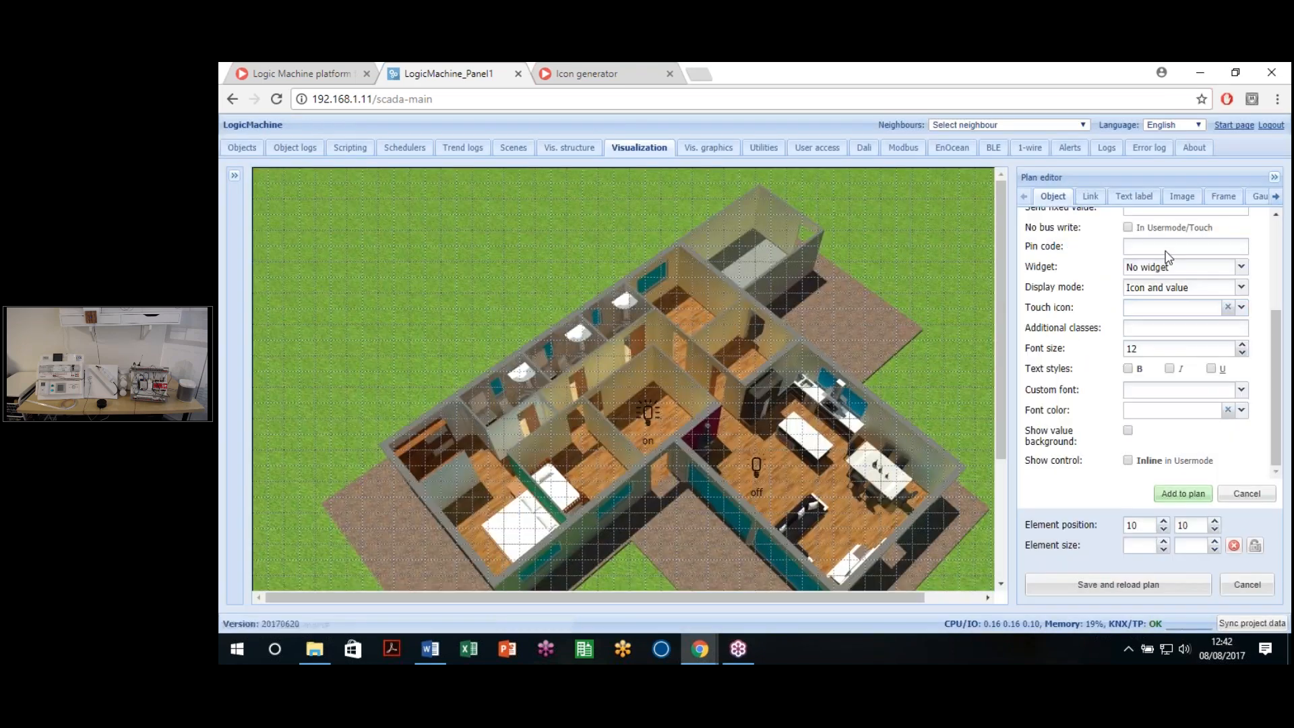
scroll(1168, 256, up, 3)
click(1174, 222)
text(1/3)
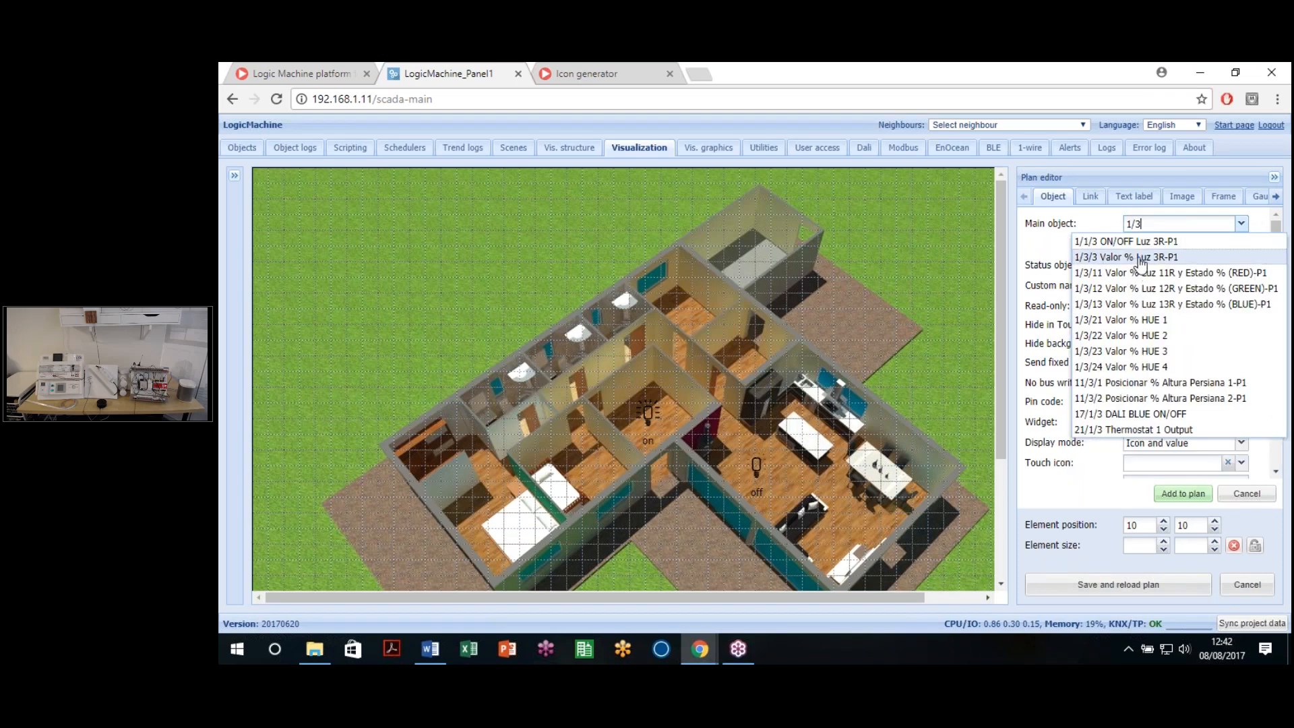
Step: Bind main object 1/3/3 Valor % Luz 3R-P1 and status object 1/5/3 Estado Valor % Luz 3R-P1
click(1141, 261)
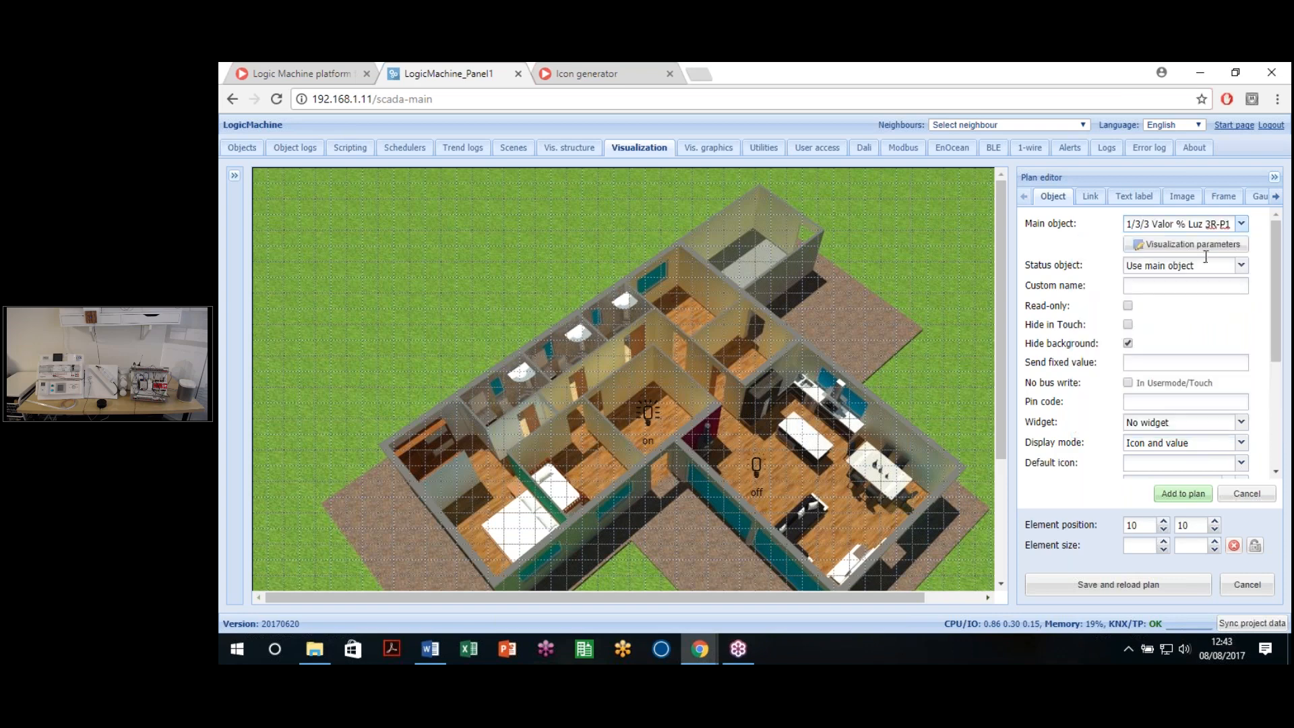
click(1242, 266)
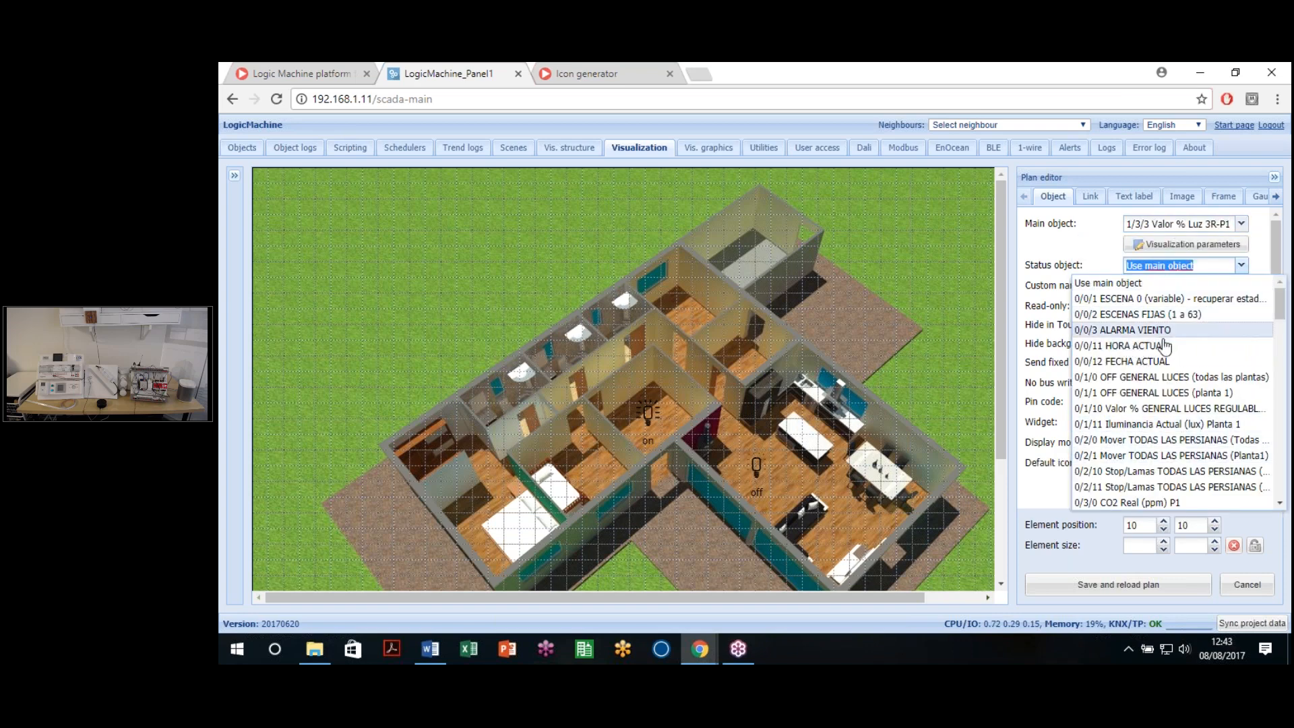
scroll(1146, 384, down, 5)
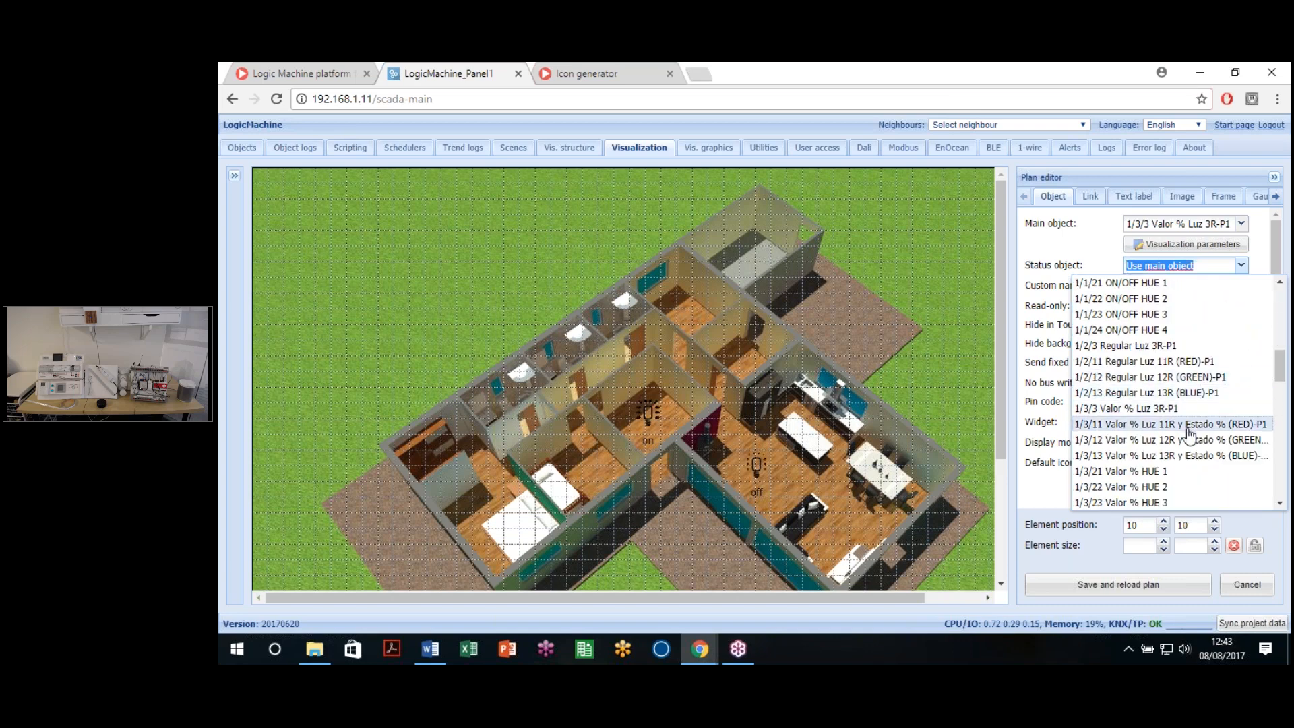
scroll(1173, 424, down, 5)
scroll(1175, 458, up, 3)
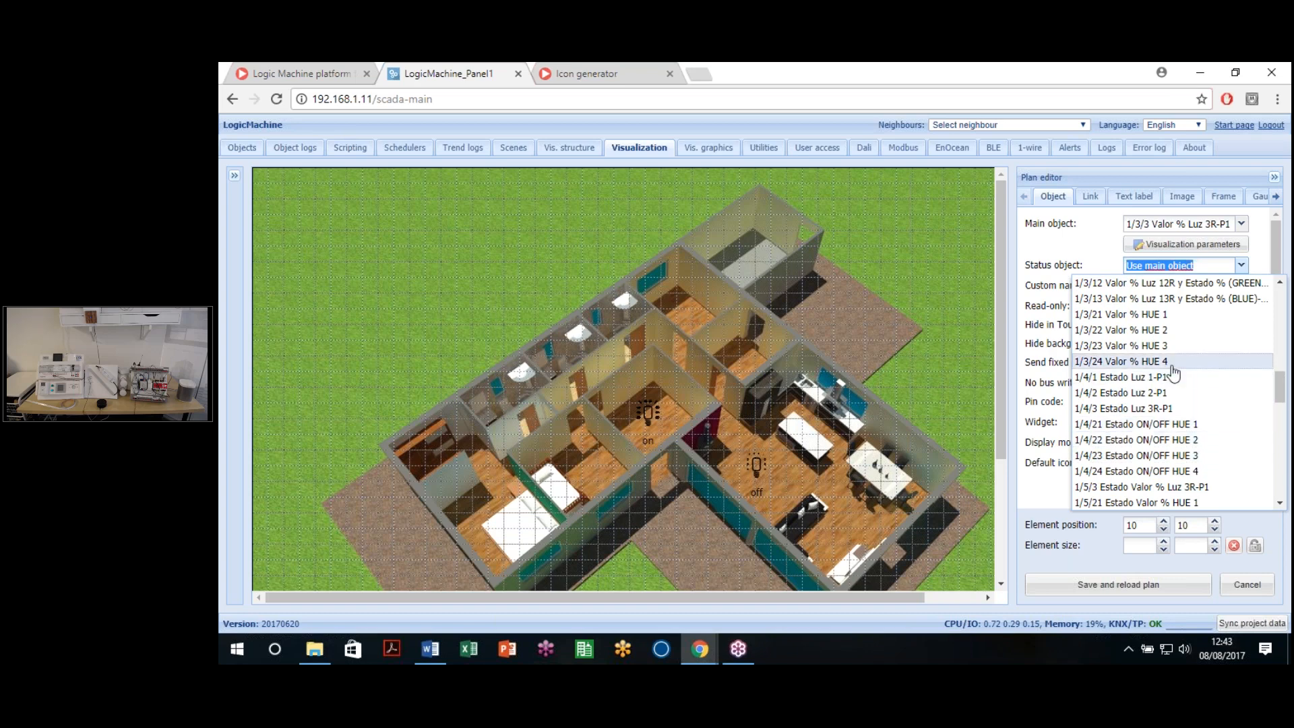
scroll(1202, 451, down, 3)
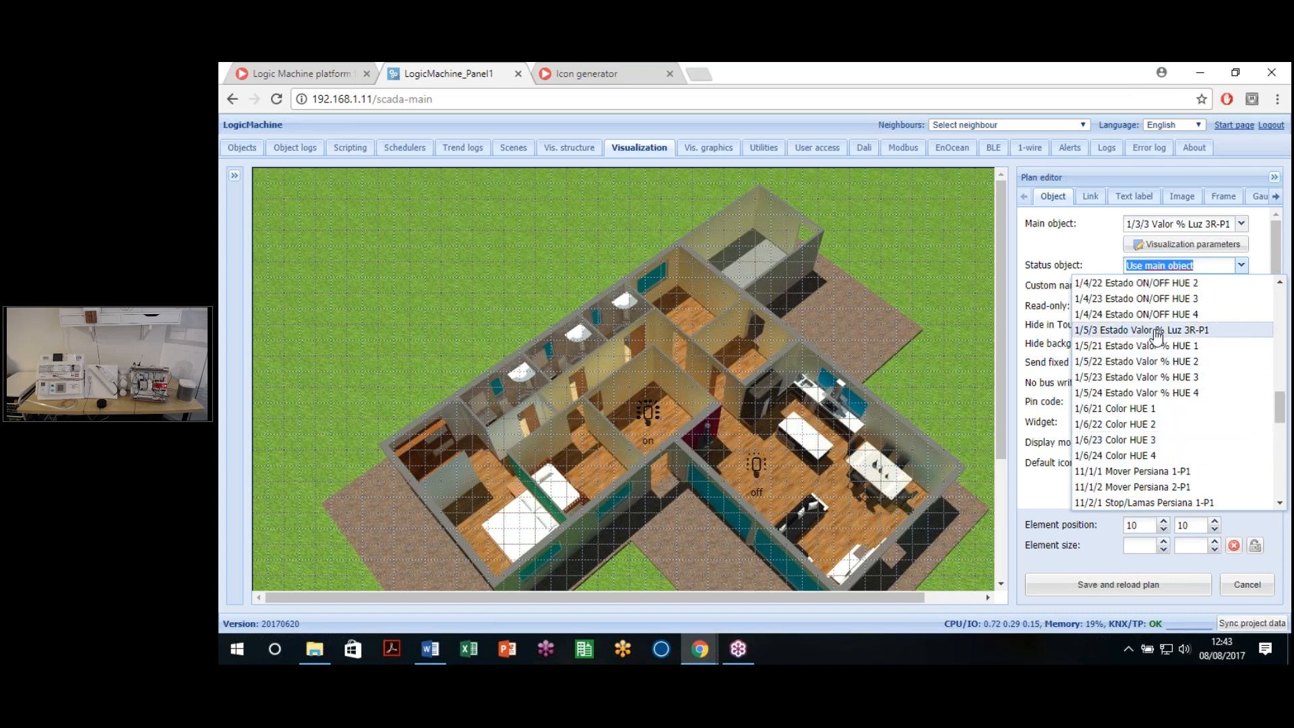
click(1136, 331)
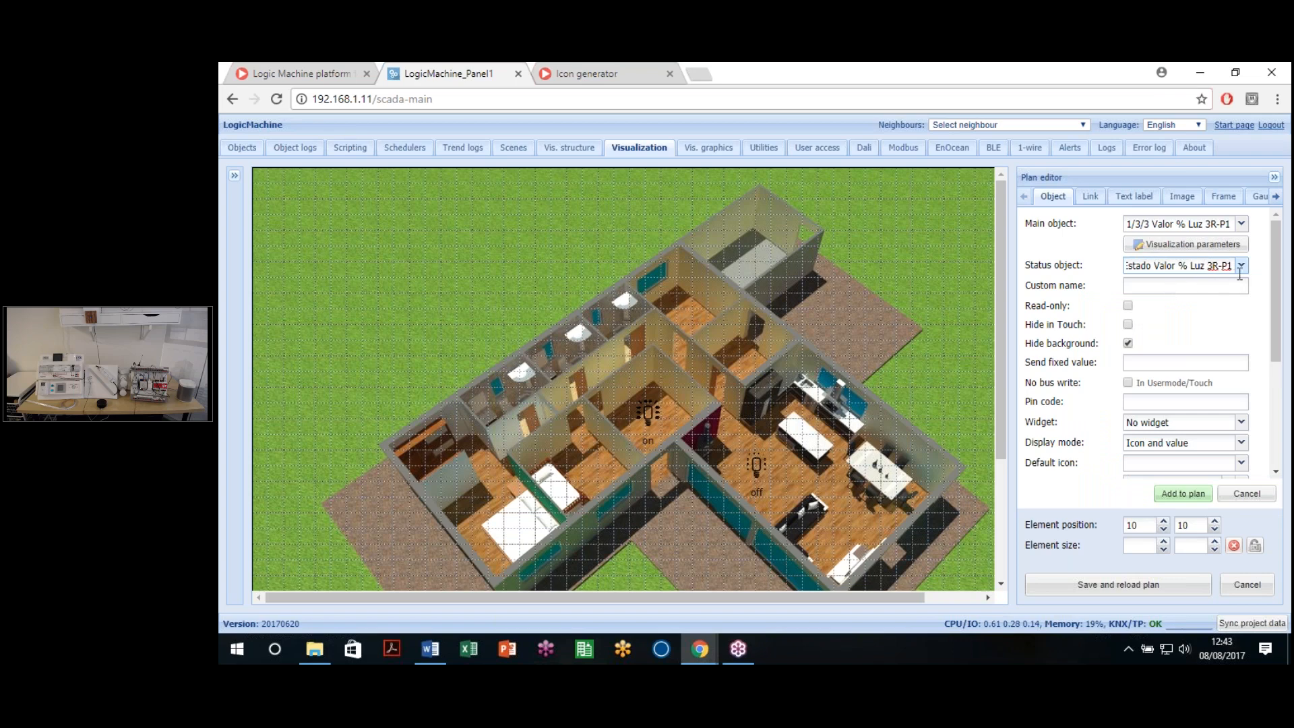
click(1205, 338)
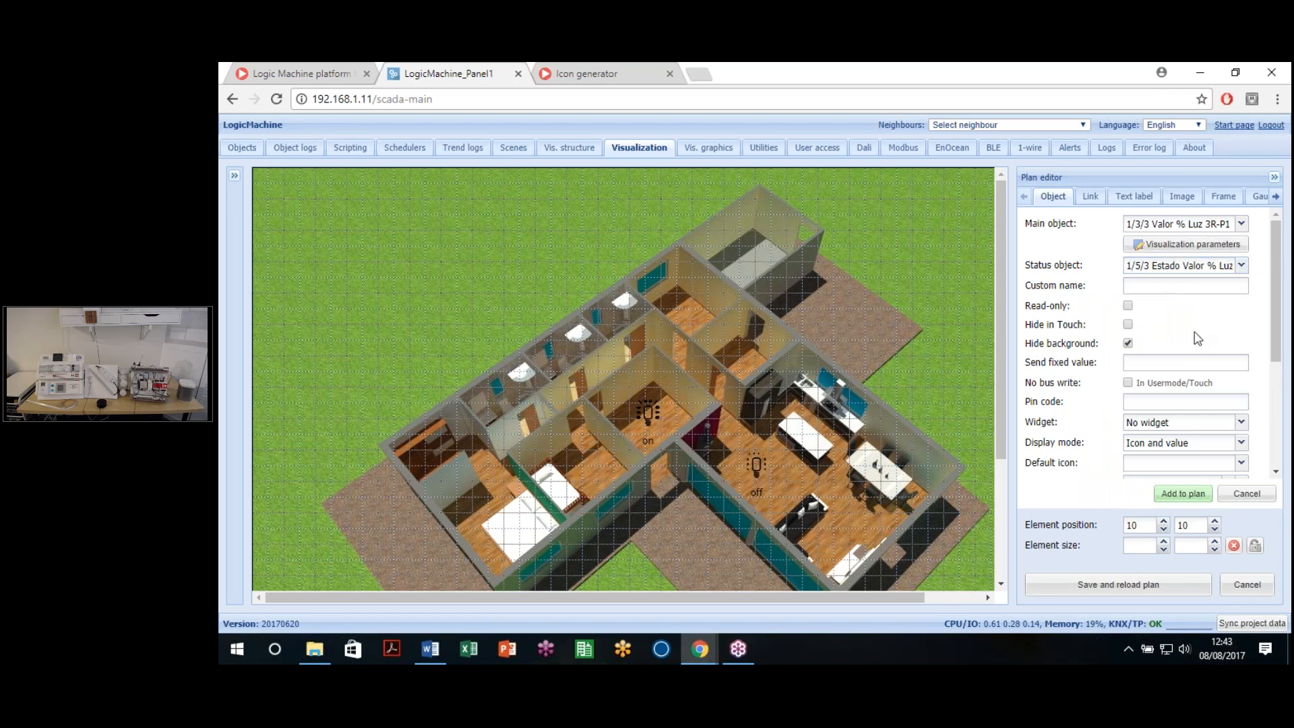
Step: Name the element Light 3 and bring up the Default icon image library
click(1157, 287)
text(Light 3)
scroll(1161, 350, down, 2)
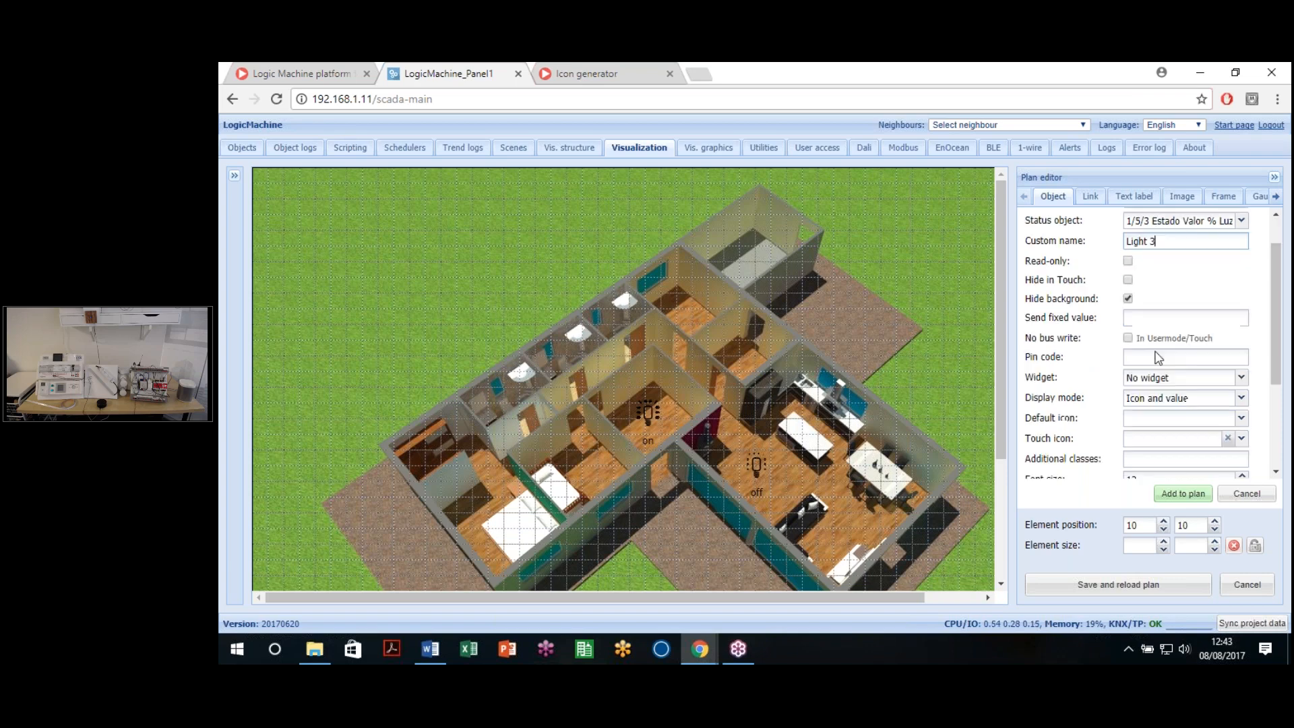
scroll(1169, 268, up, 2)
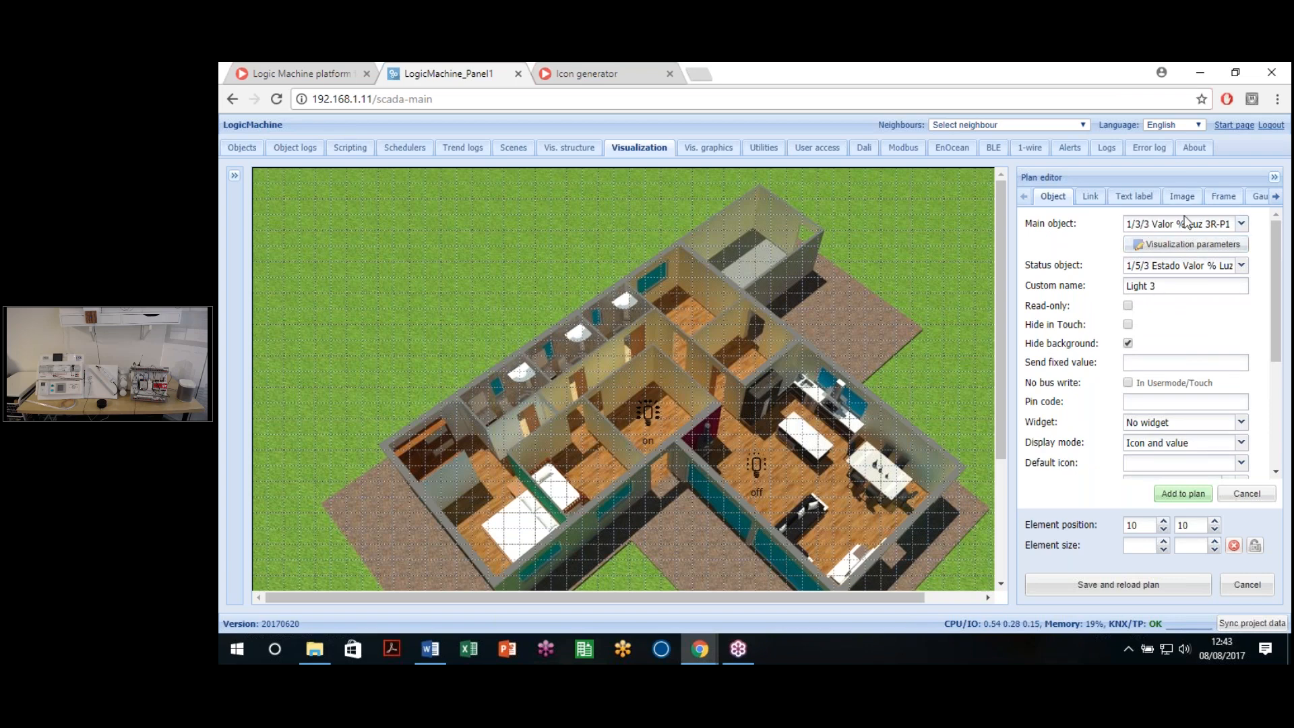
scroll(1206, 301, down, 5)
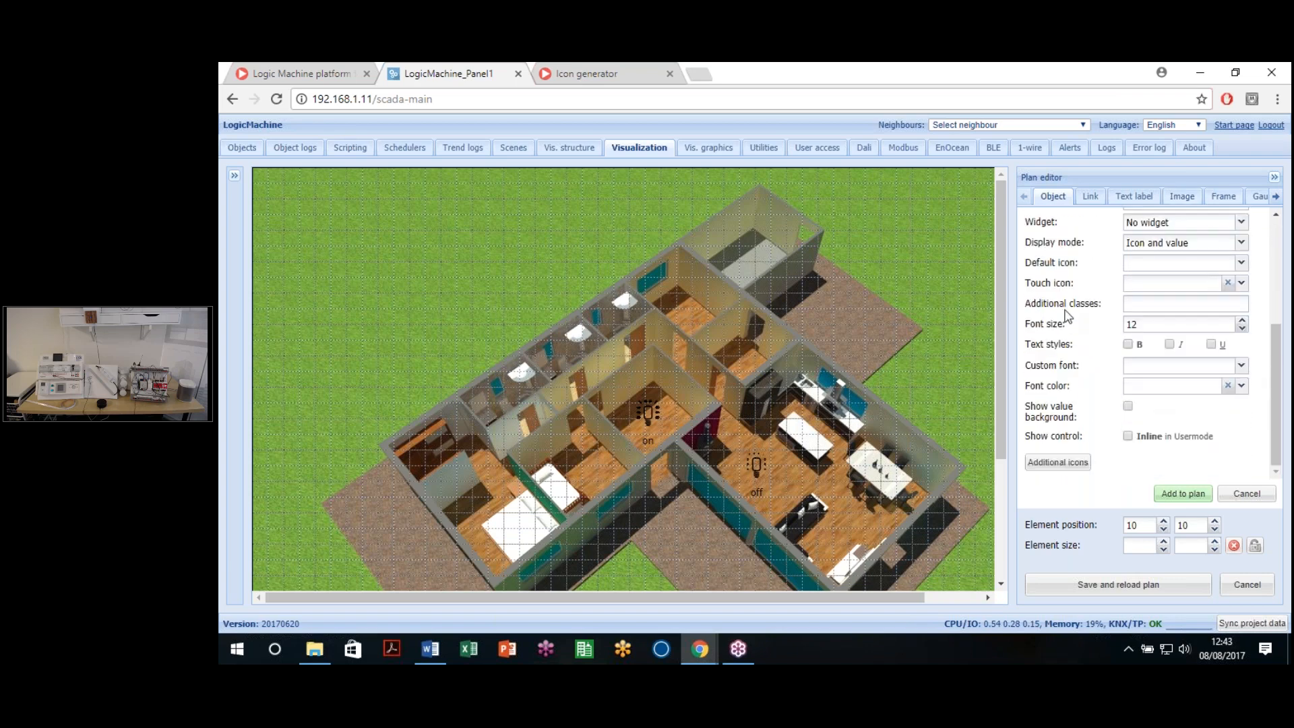
scroll(1076, 320, up, 2)
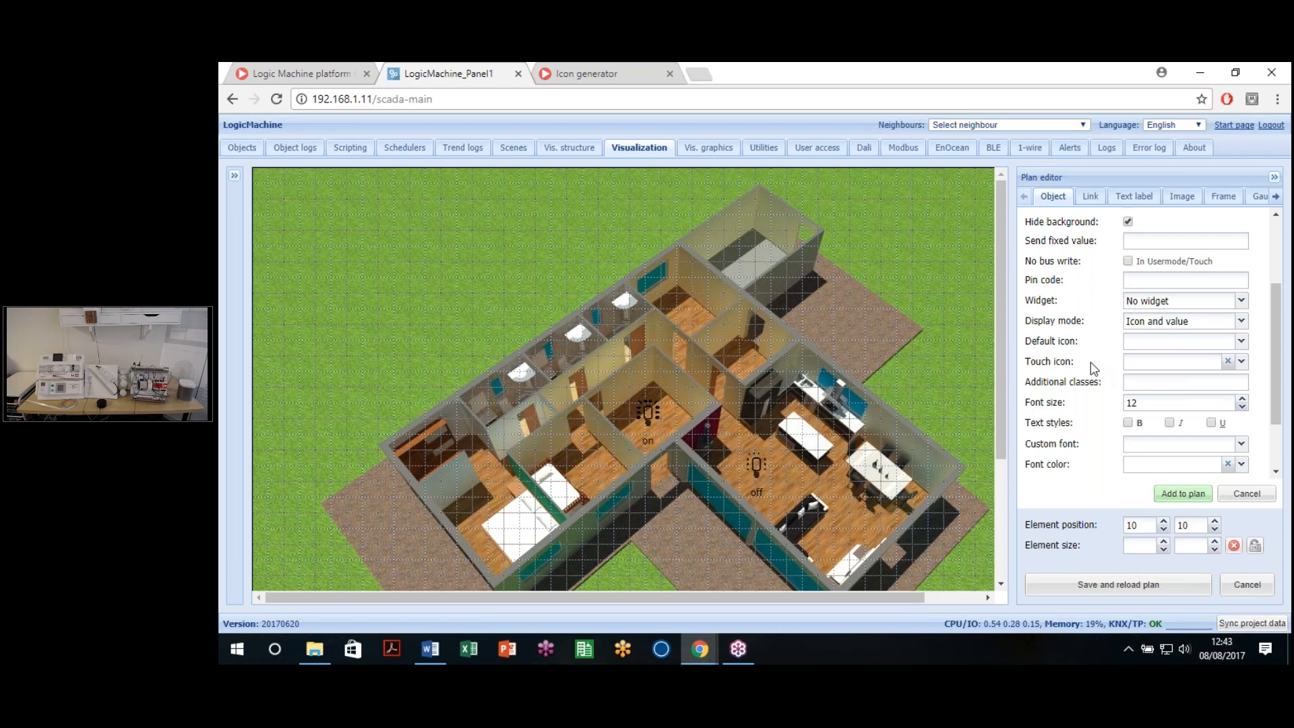
click(1242, 344)
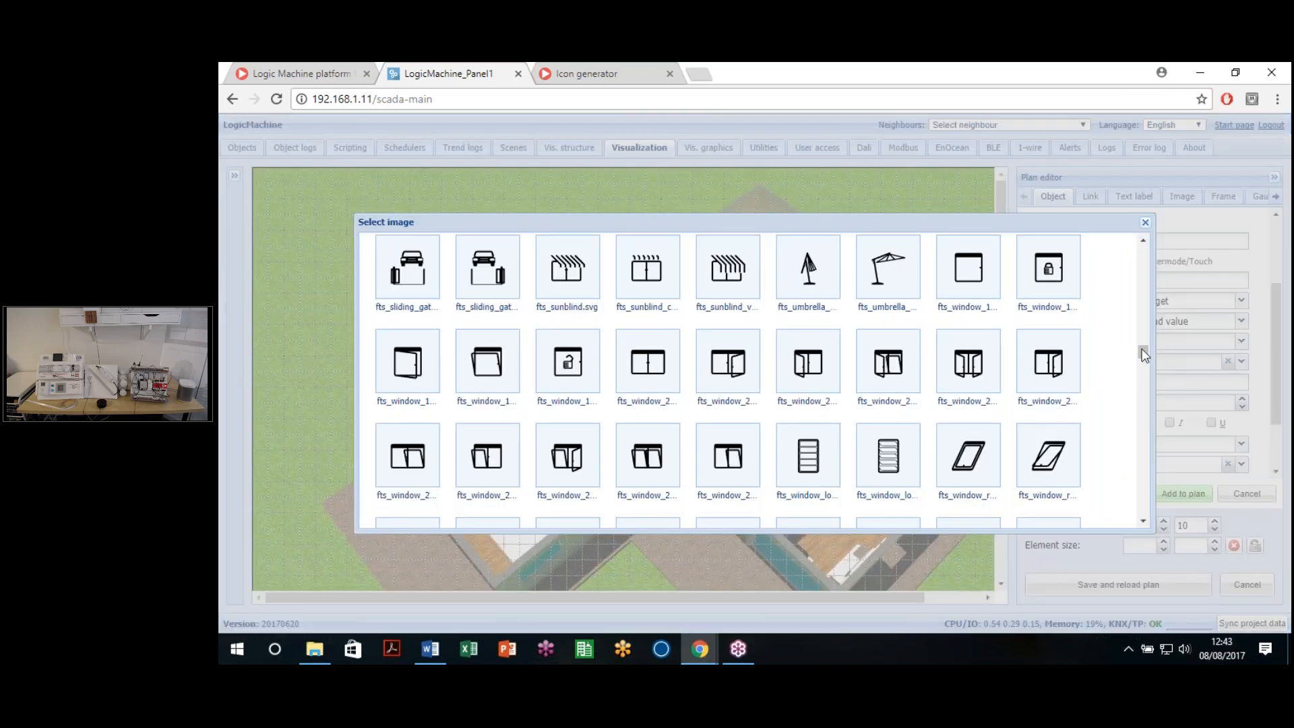
drag(1144, 354, 1143, 416)
Step: Pick light_control.svg from the Select image library as Light 3's default icon
scroll(728, 406, up, 5)
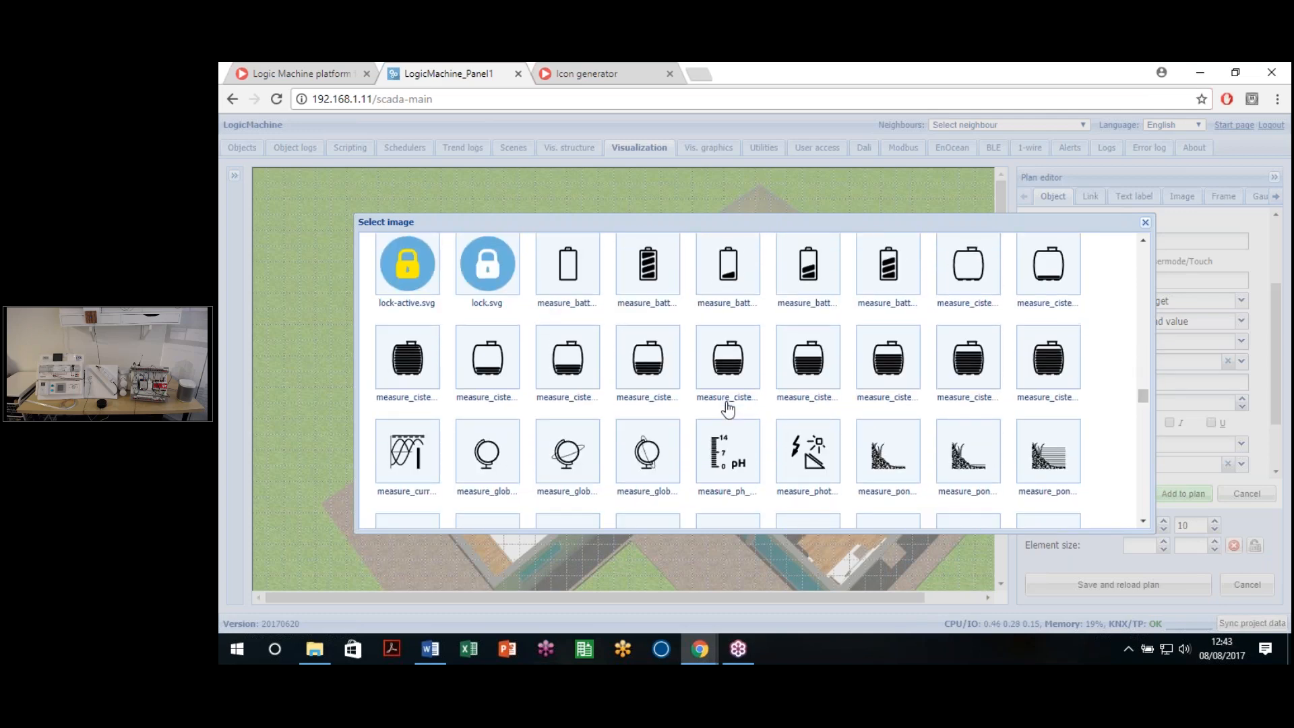
scroll(713, 413, up, 5)
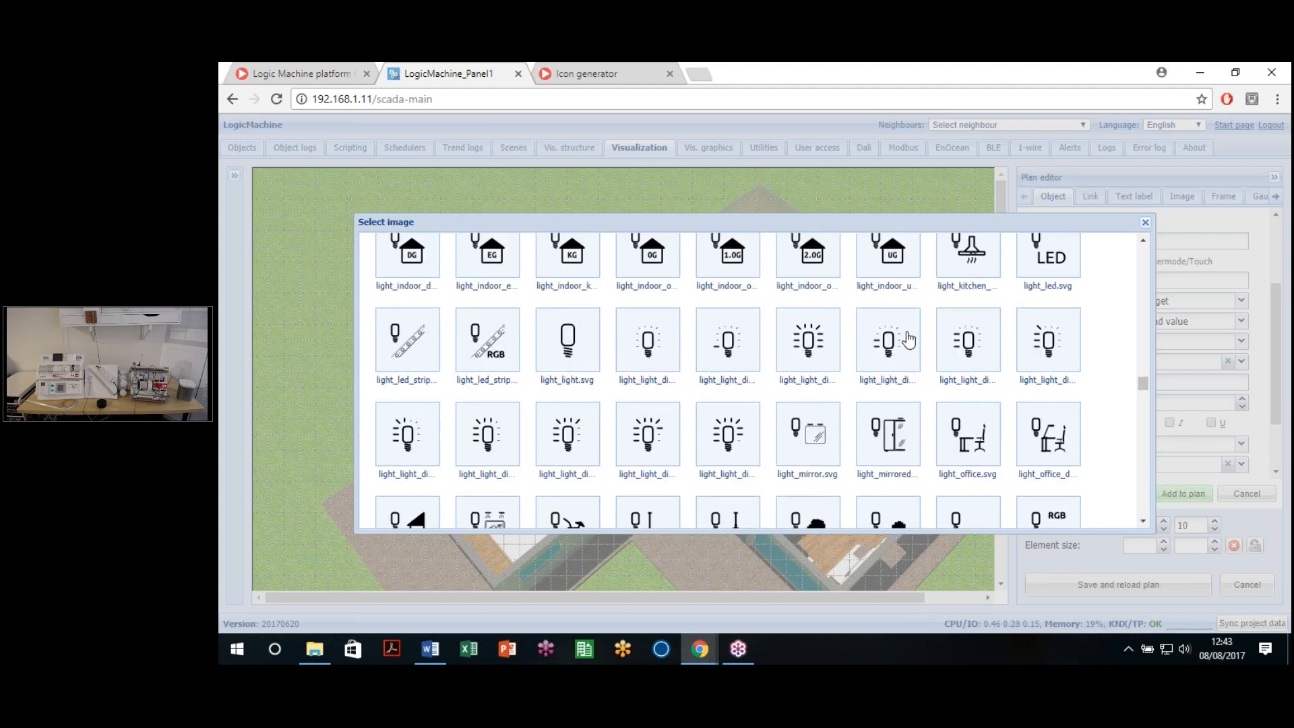
scroll(883, 361, up, 1)
scroll(885, 384, down, 1)
scroll(882, 387, down, 1)
scroll(882, 397, down, 1)
scroll(880, 402, up, 4)
scroll(878, 402, up, 3)
scroll(876, 399, down, 4)
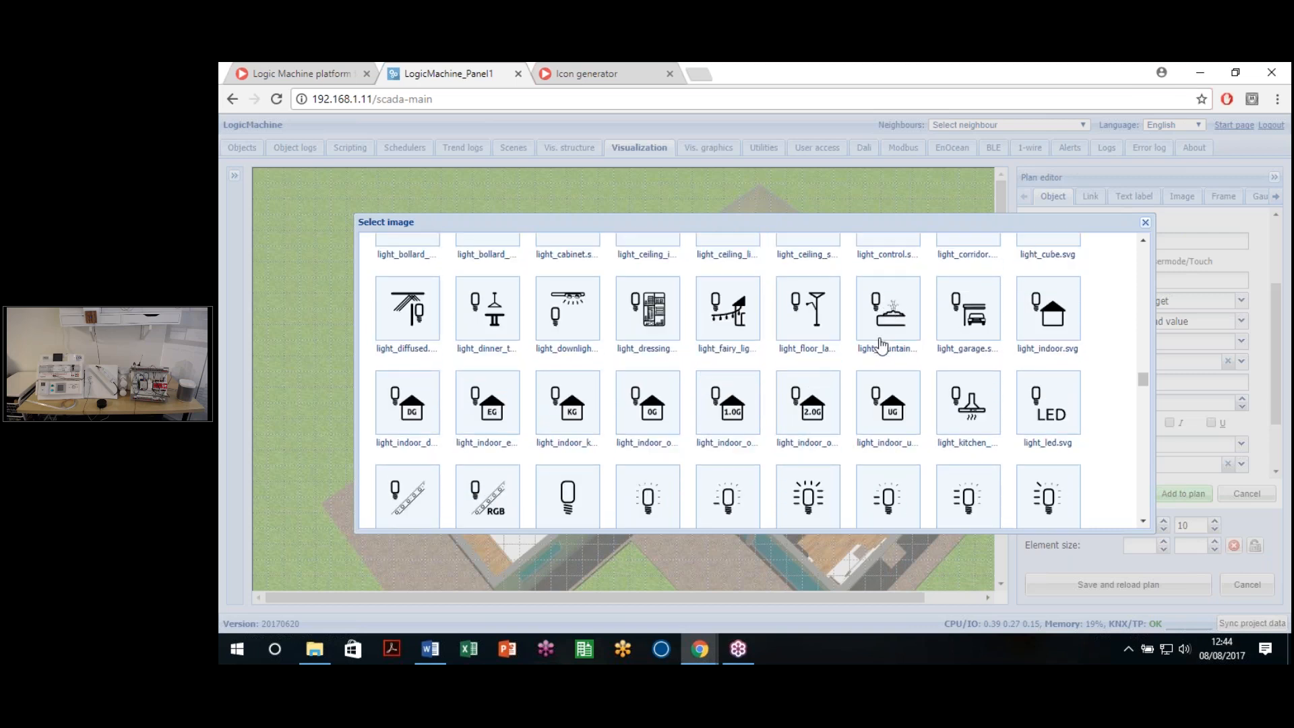
scroll(879, 330, up, 1)
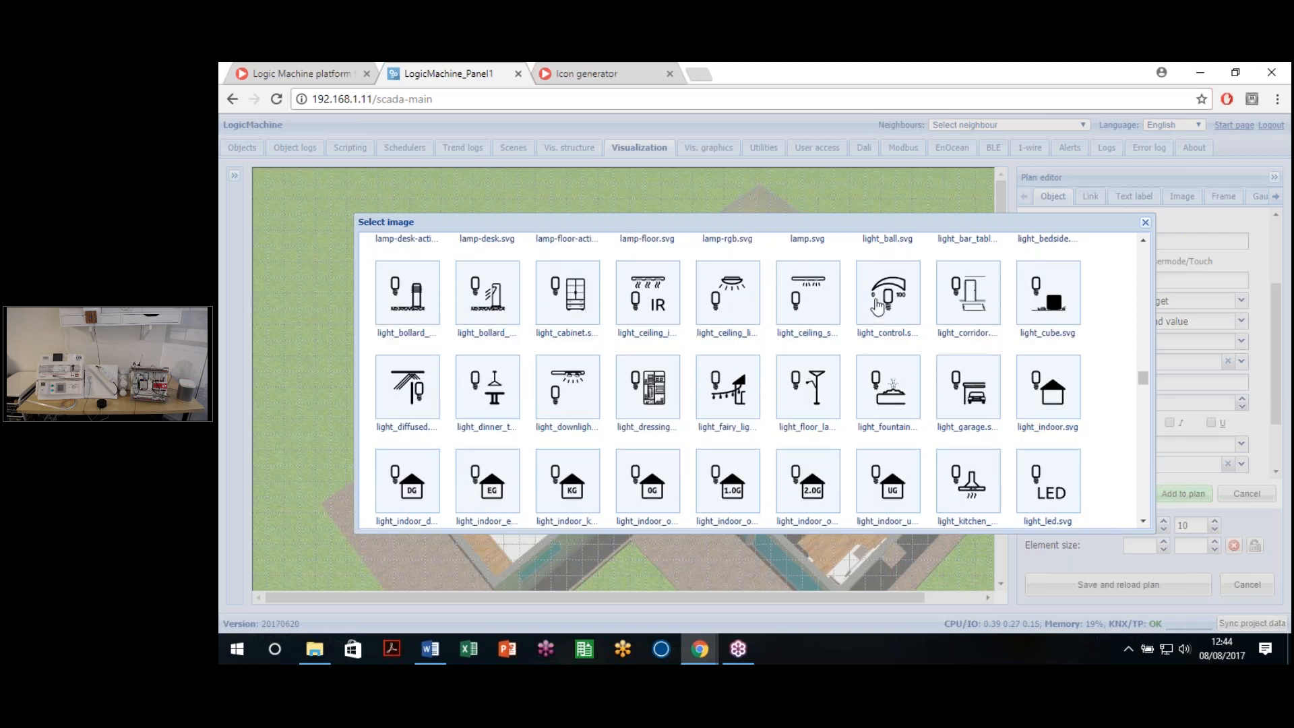
click(878, 306)
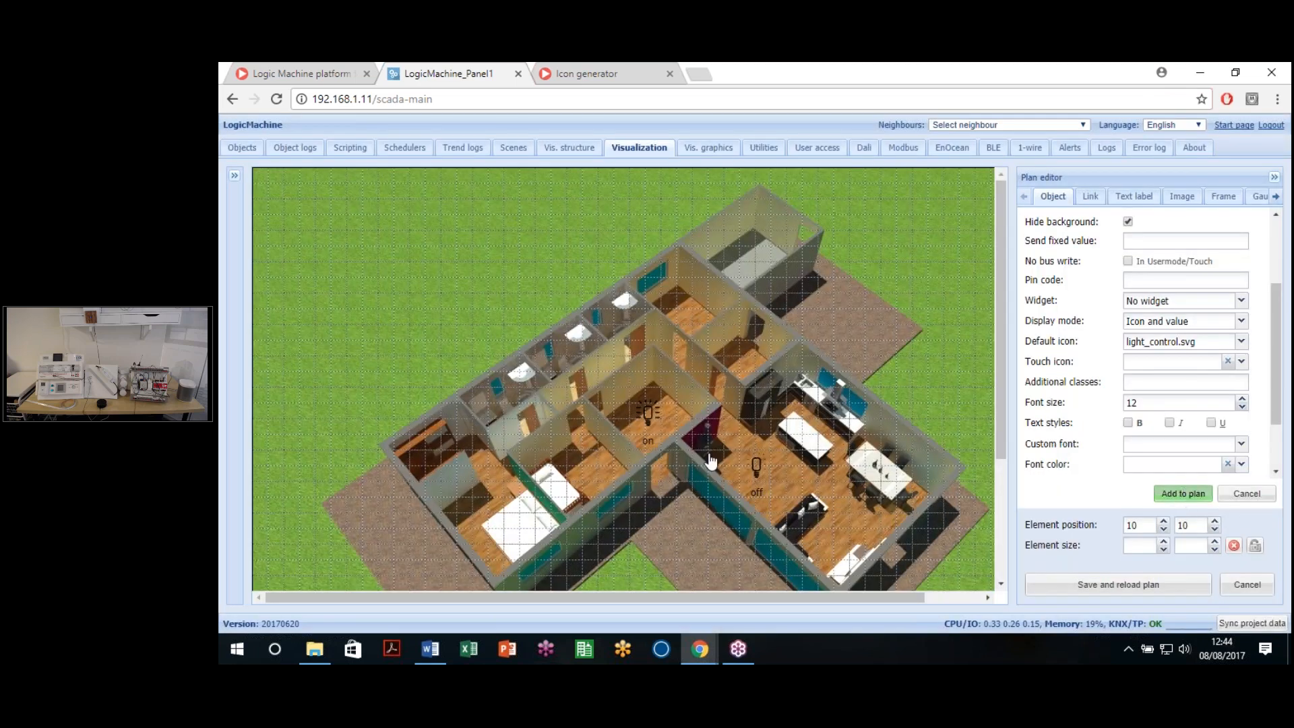
Step: Place the dimmer icon in the bottom-left bedroom and try resizing it with its handles
click(525, 502)
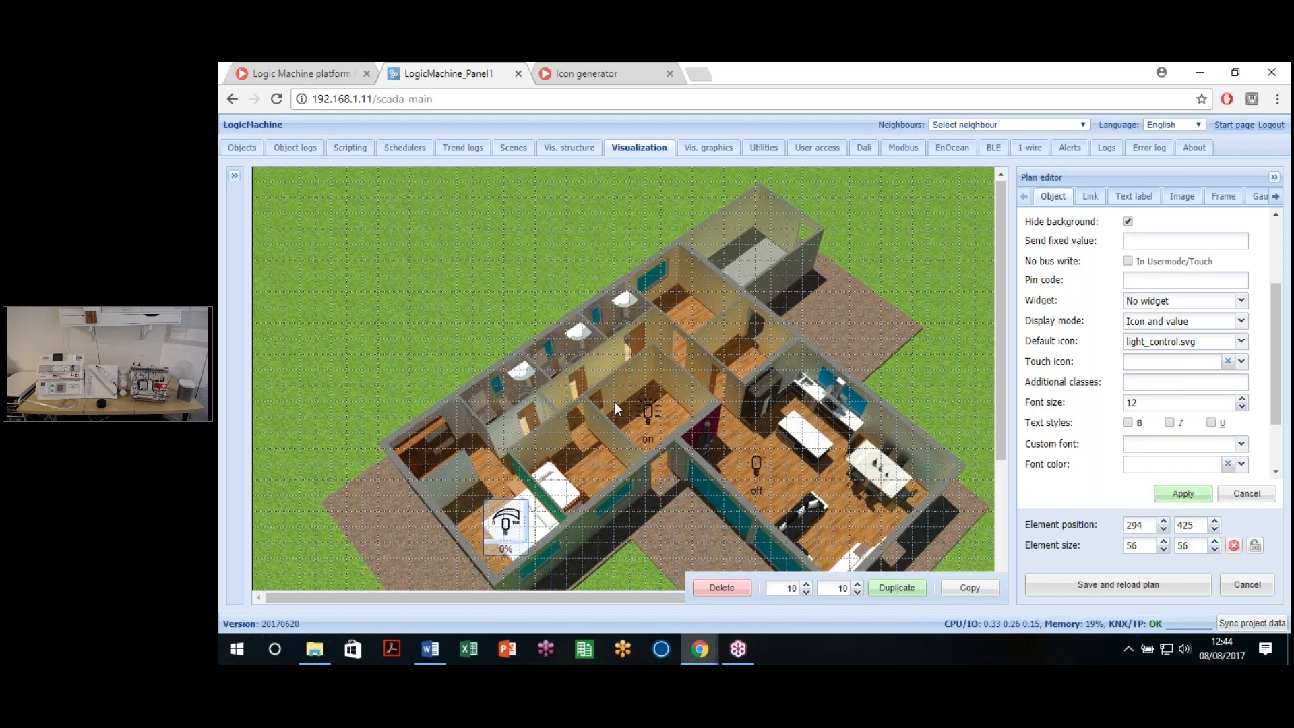
scroll(615, 402, down, 1)
scroll(612, 427, down, 1)
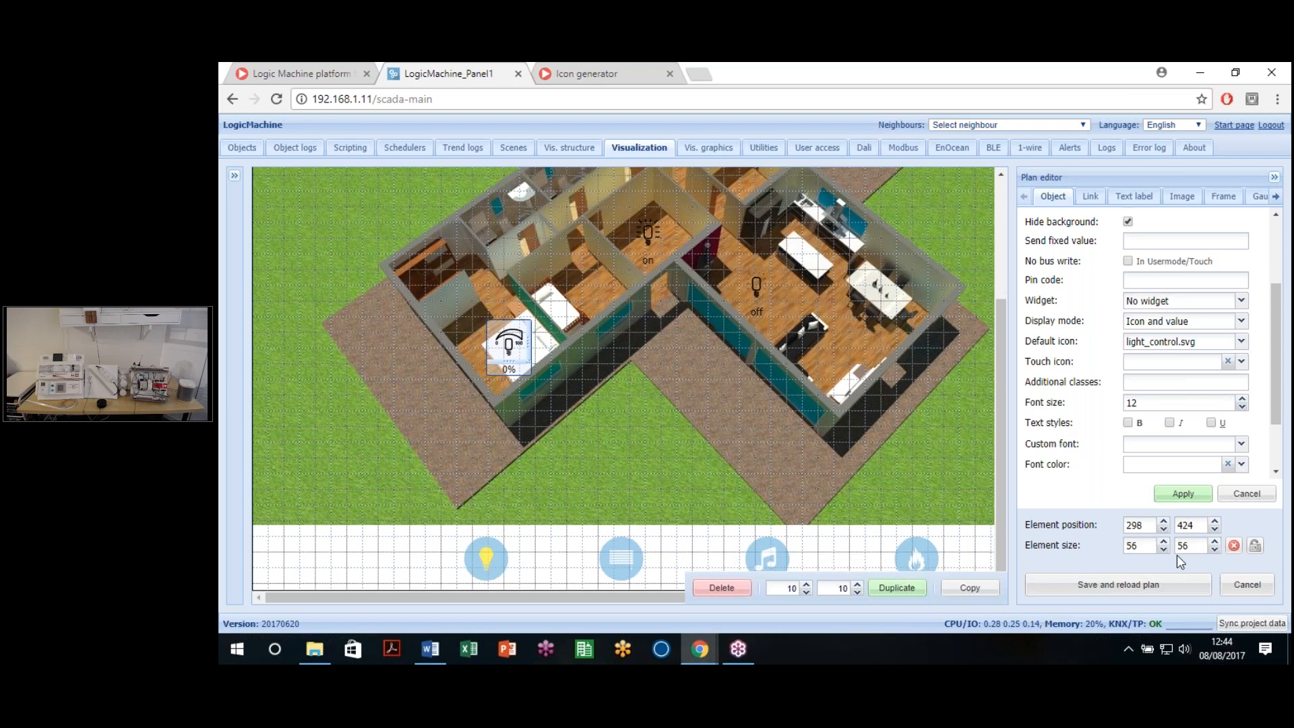
double_click(1125, 546)
key(Tab)
double_click(1127, 545)
drag(515, 453, 518, 483)
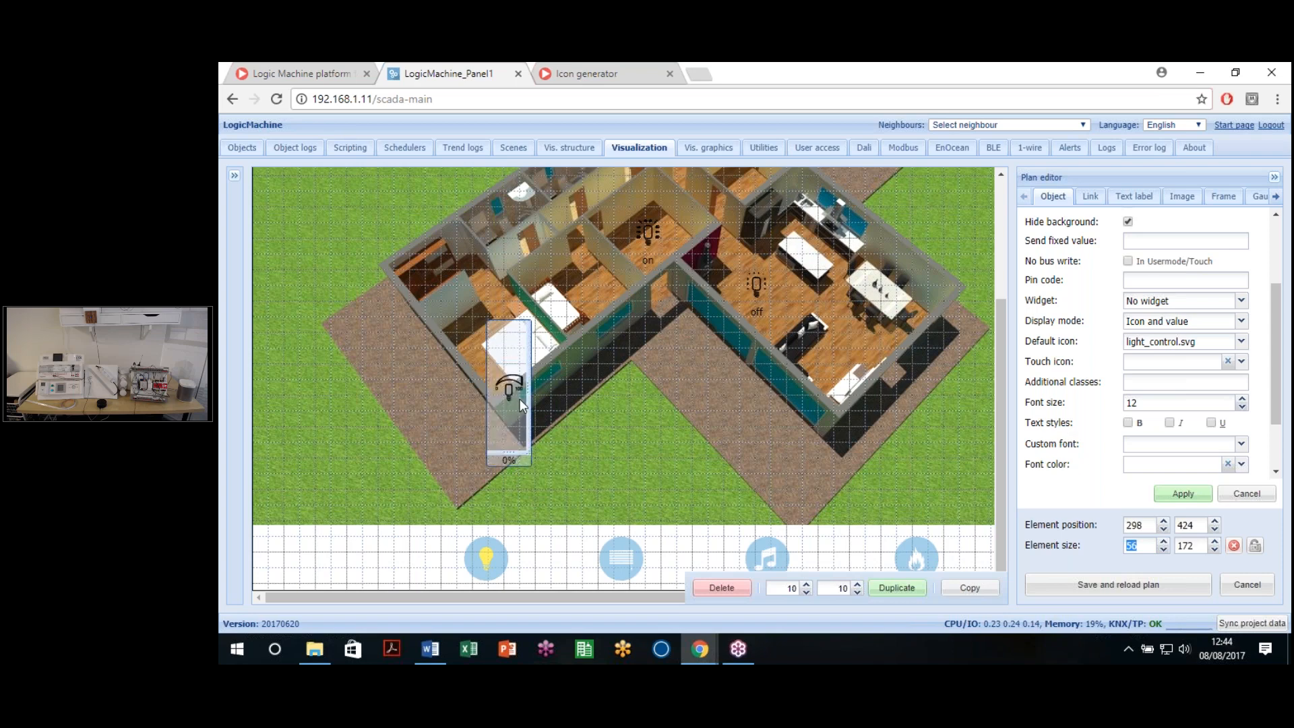
click(553, 402)
drag(575, 388, 680, 386)
drag(683, 459, 701, 438)
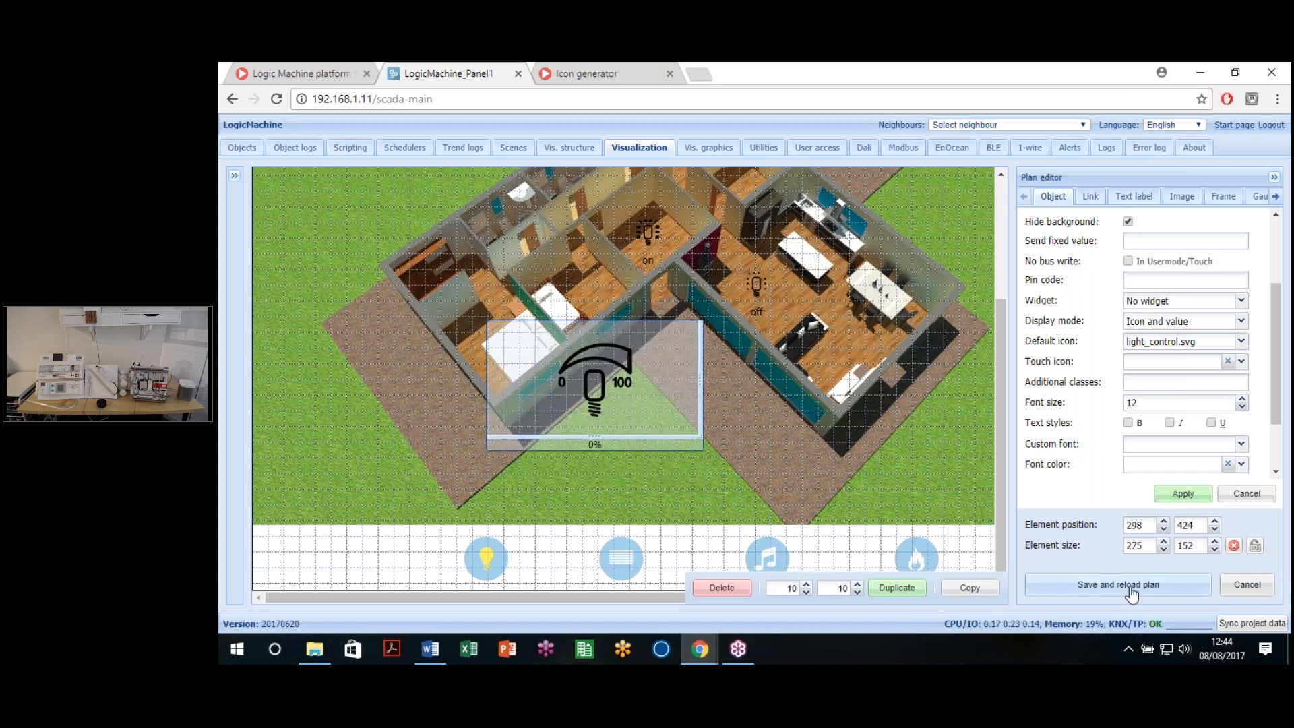
Step: Set the element size to 56 × 56 and apply it
drag(1153, 544, 1082, 551)
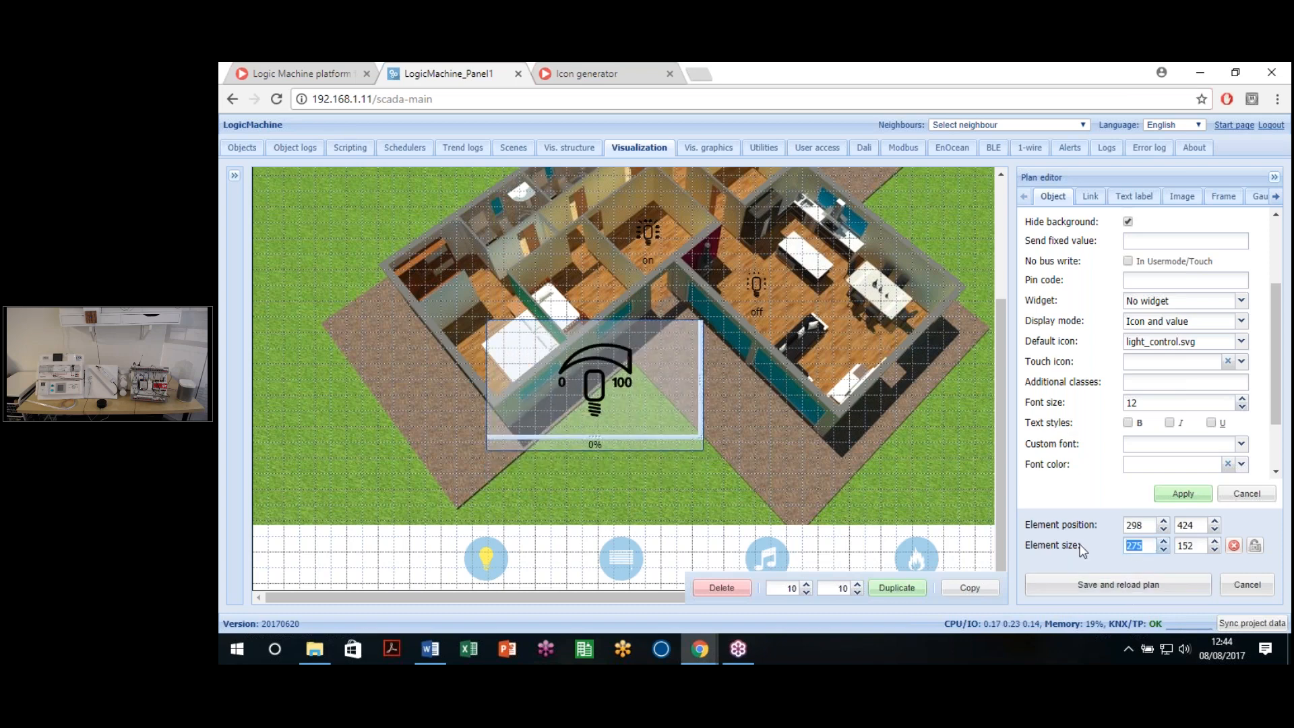
text(56)
key(Tab)
text(56)
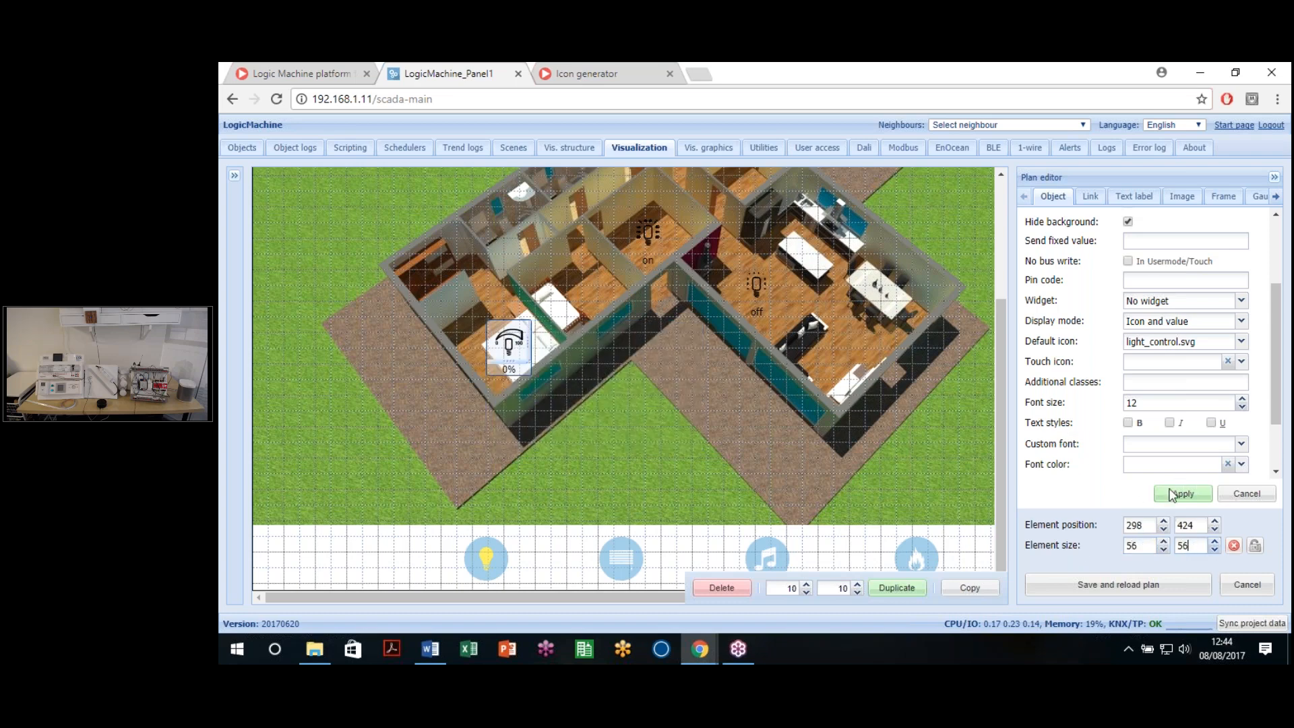
click(1172, 494)
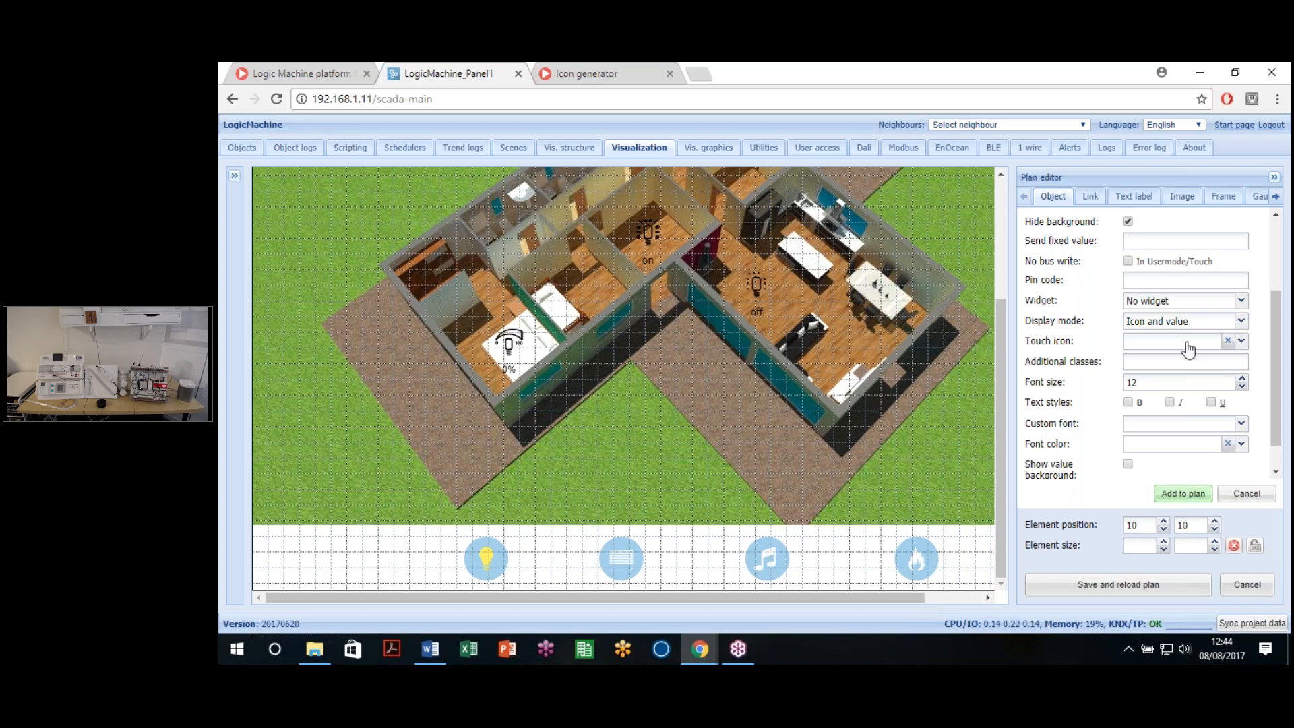
Step: Reselect the bedroom dimmer, apply its settings, and save and reload the Lighting plan
scroll(1184, 347, up, 3)
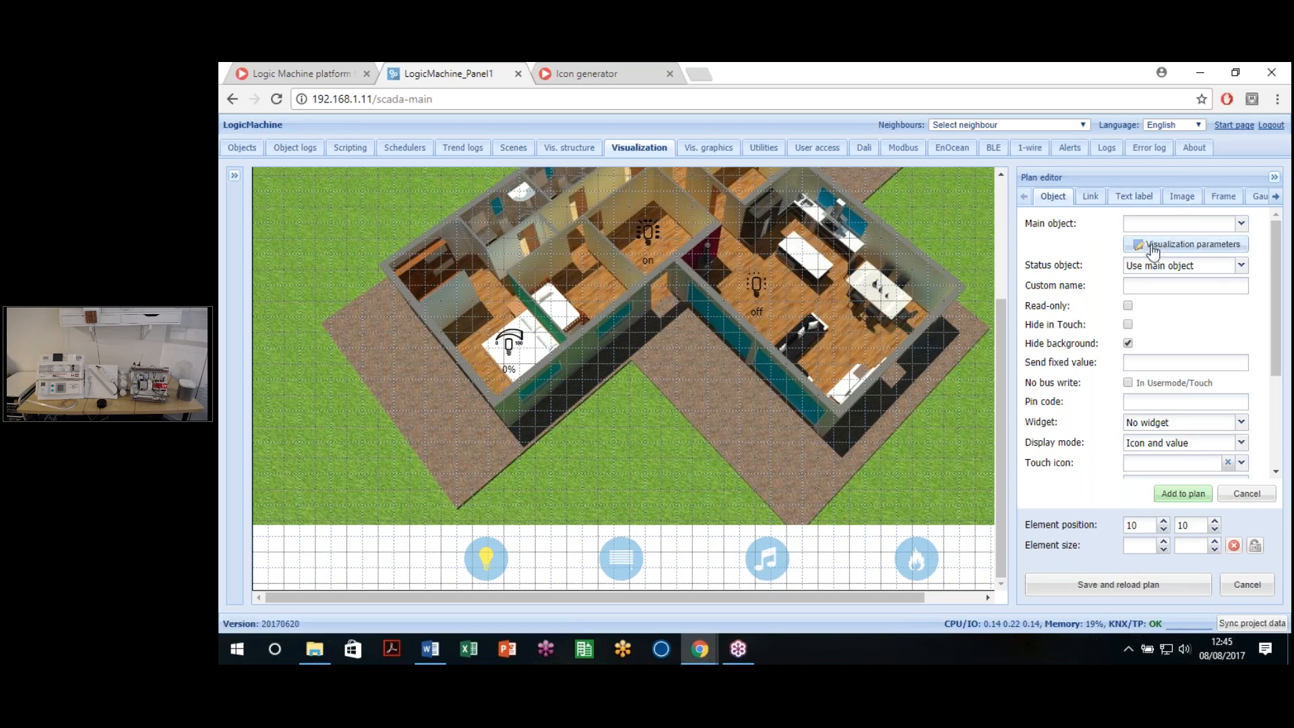
click(510, 347)
click(1187, 288)
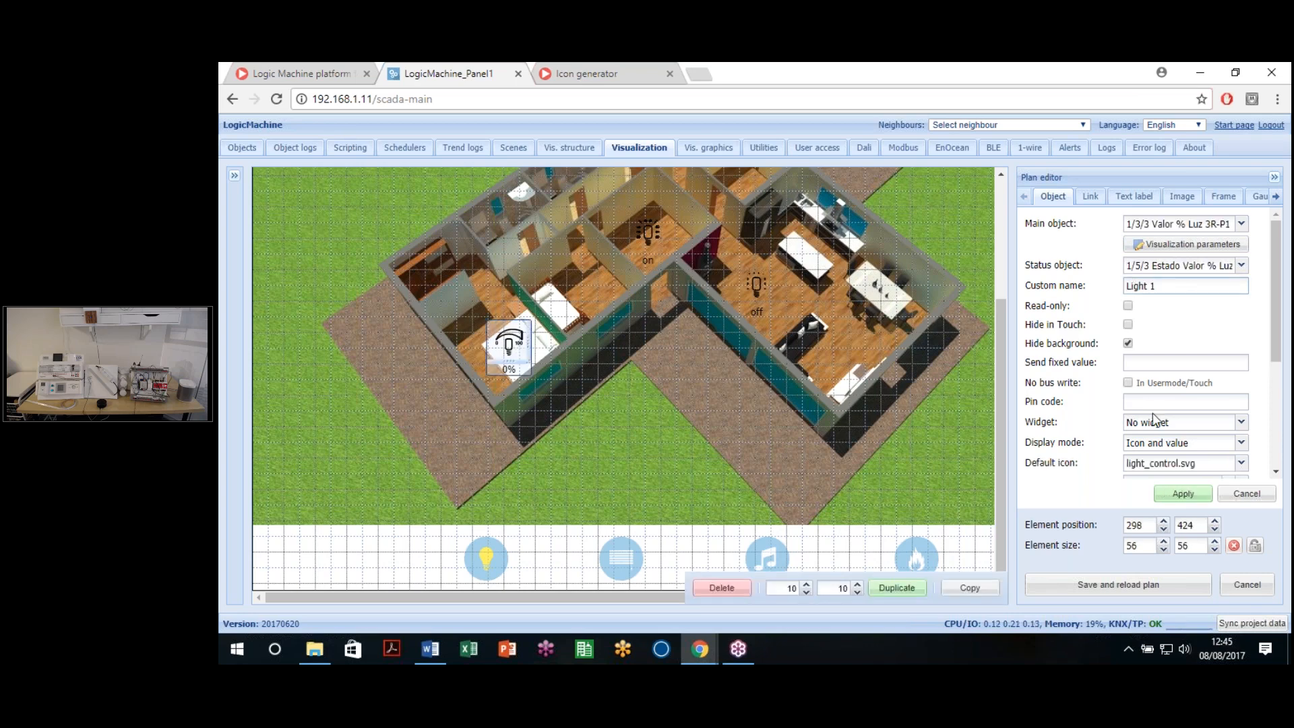
scroll(1155, 419, down, 3)
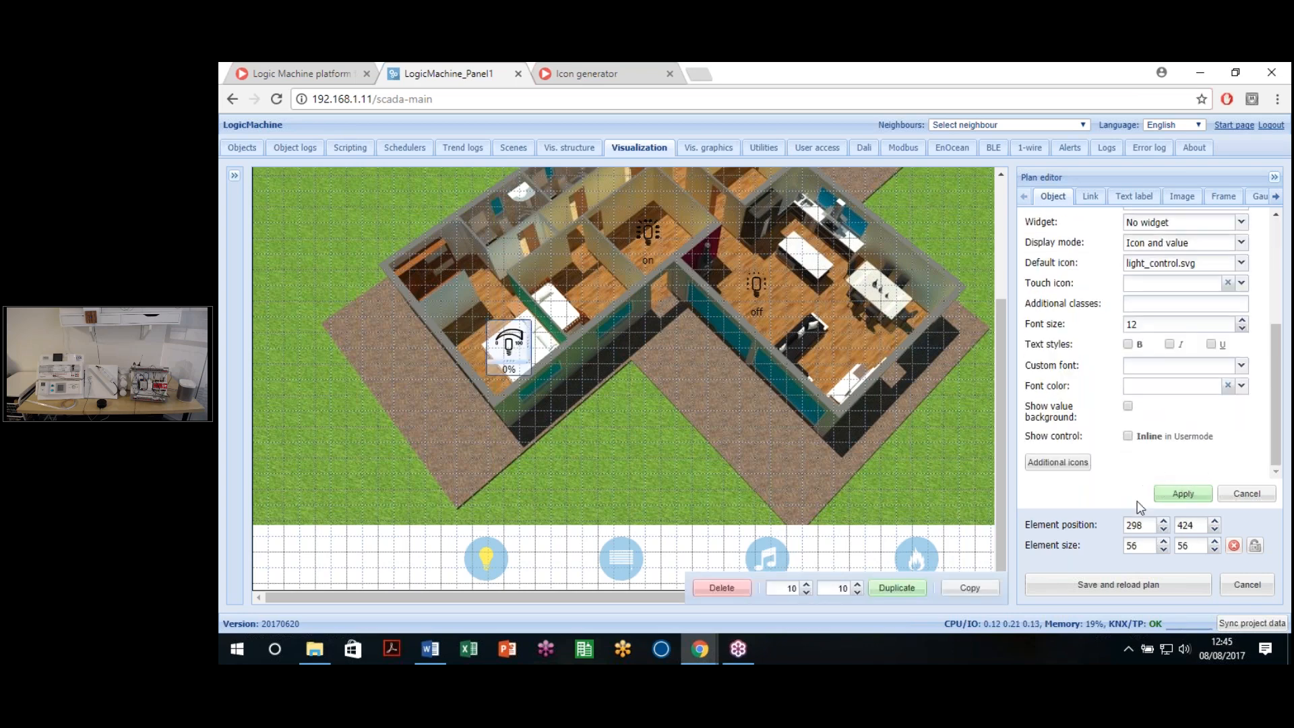
click(1176, 496)
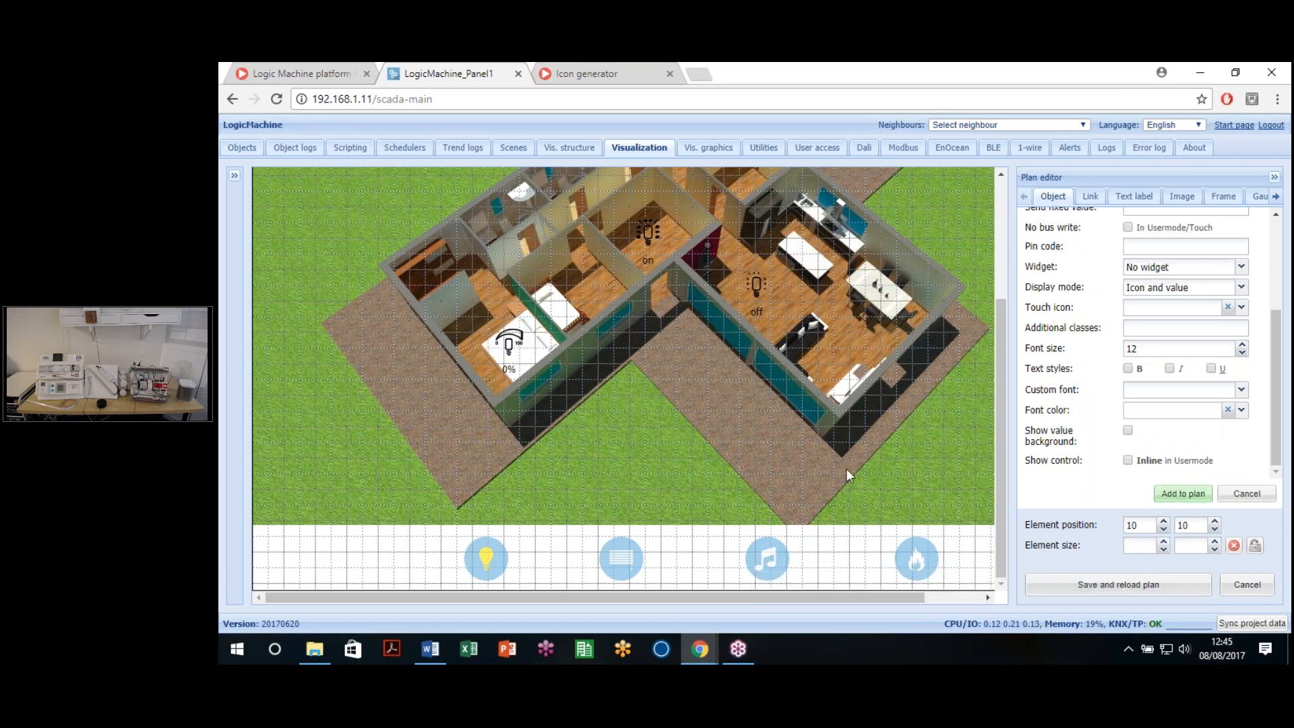
click(1137, 587)
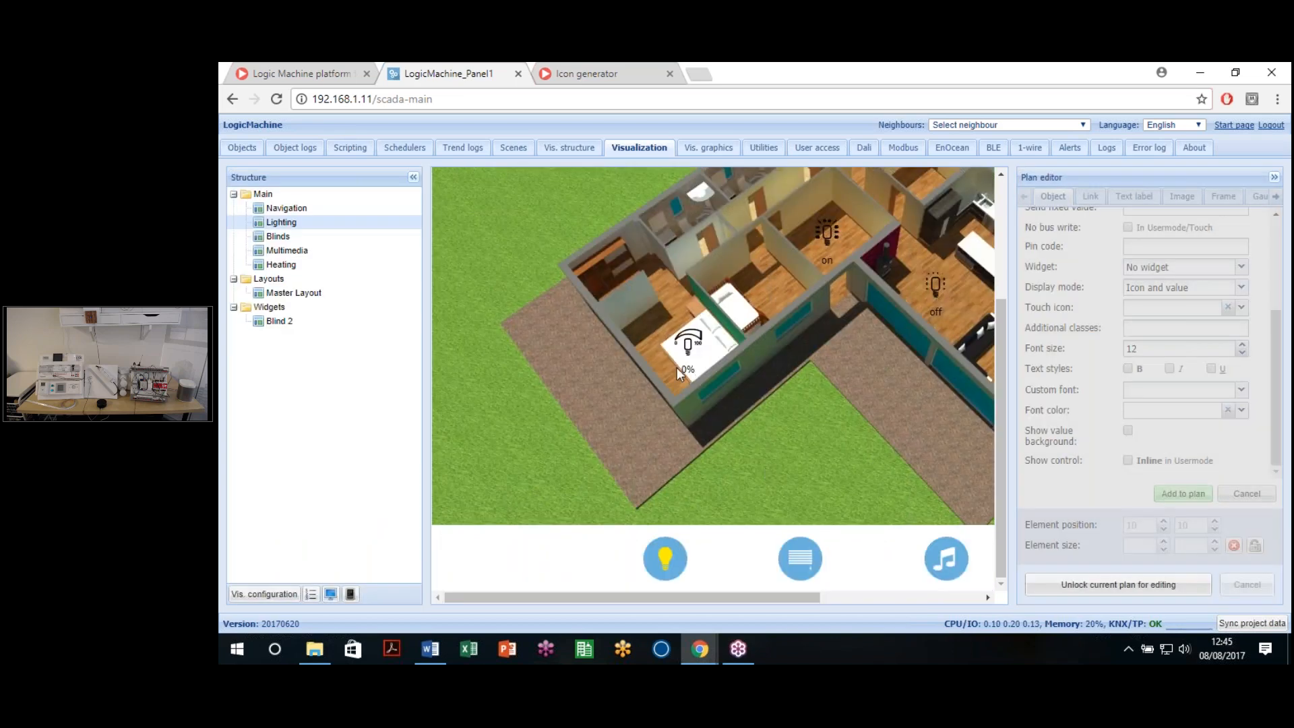
click(677, 367)
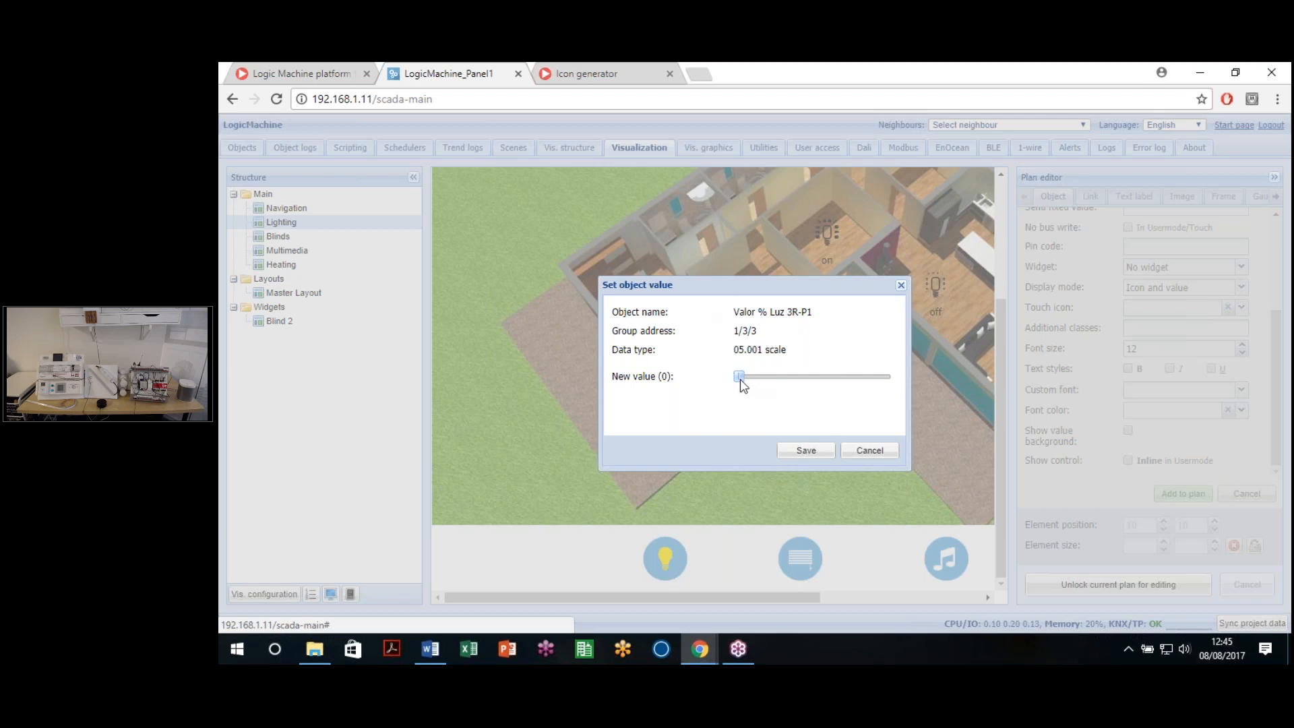
mouse_move(776, 386)
mouse_down()
mouse_move(869, 381)
mouse_move(771, 378)
mouse_move(861, 382)
mouse_move(783, 381)
mouse_up()
click(806, 450)
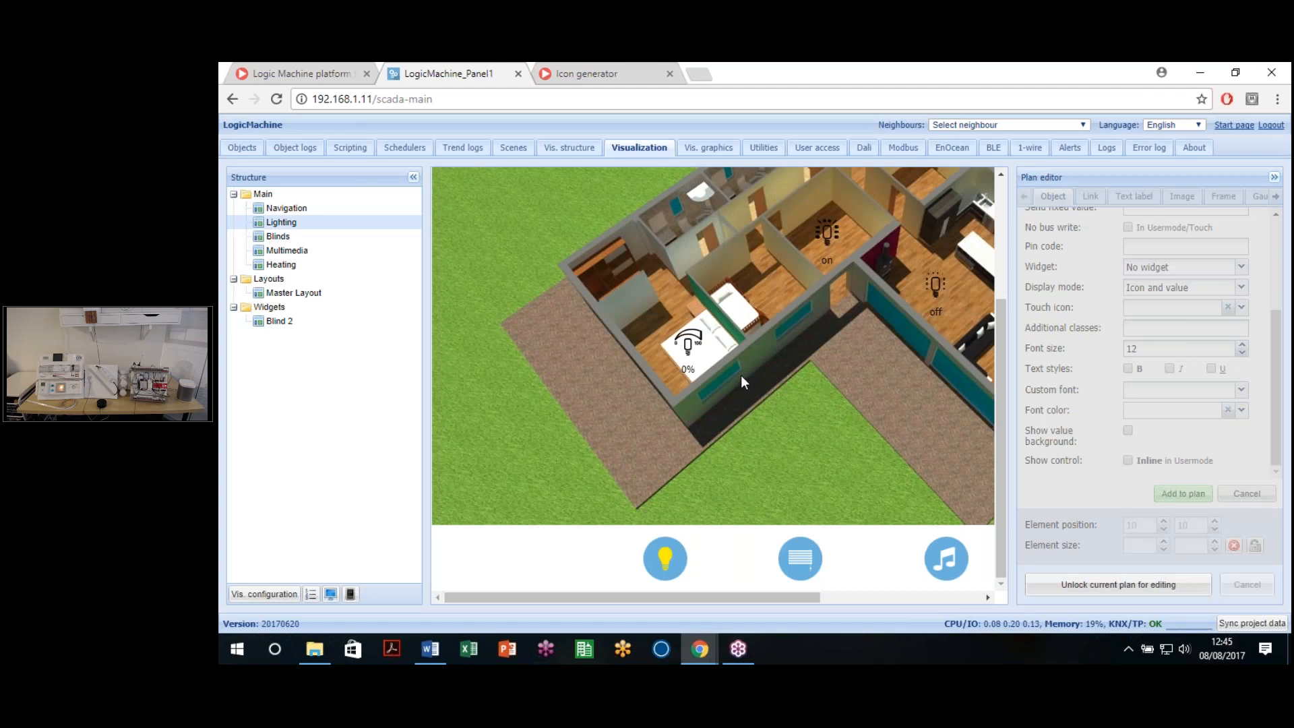
click(687, 345)
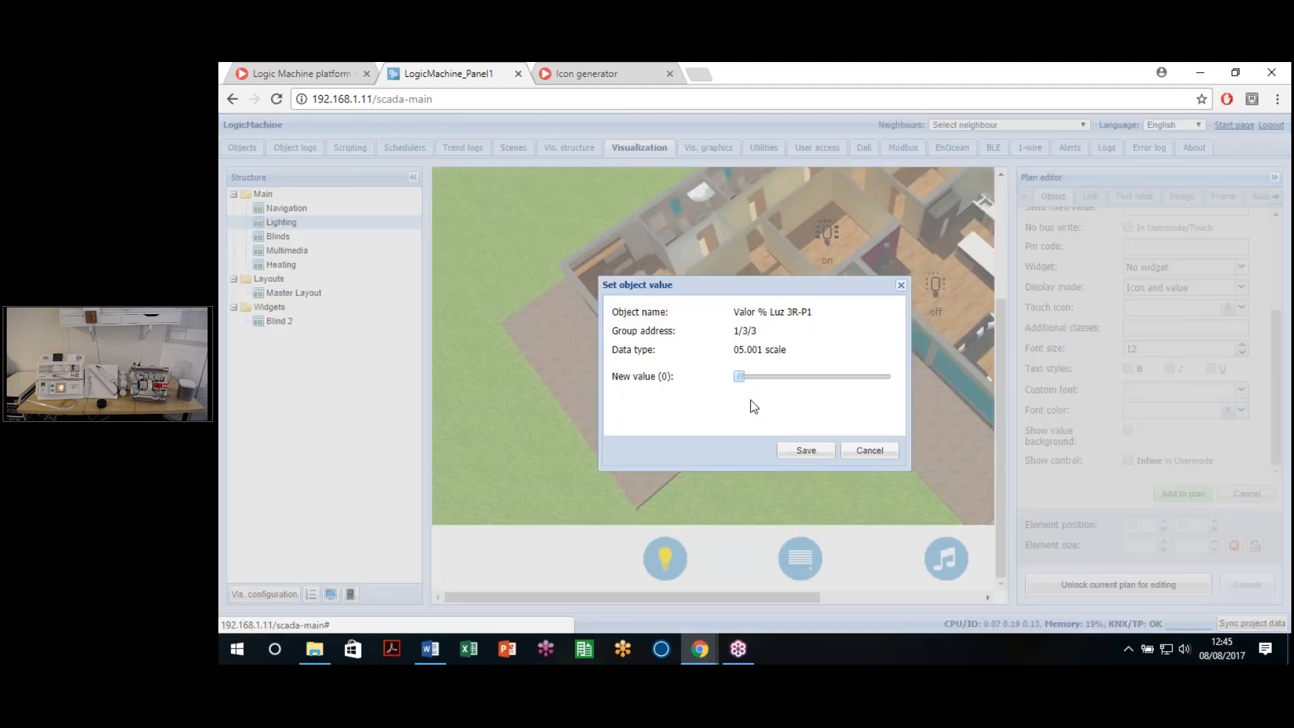
click(840, 376)
click(755, 378)
click(737, 378)
click(806, 450)
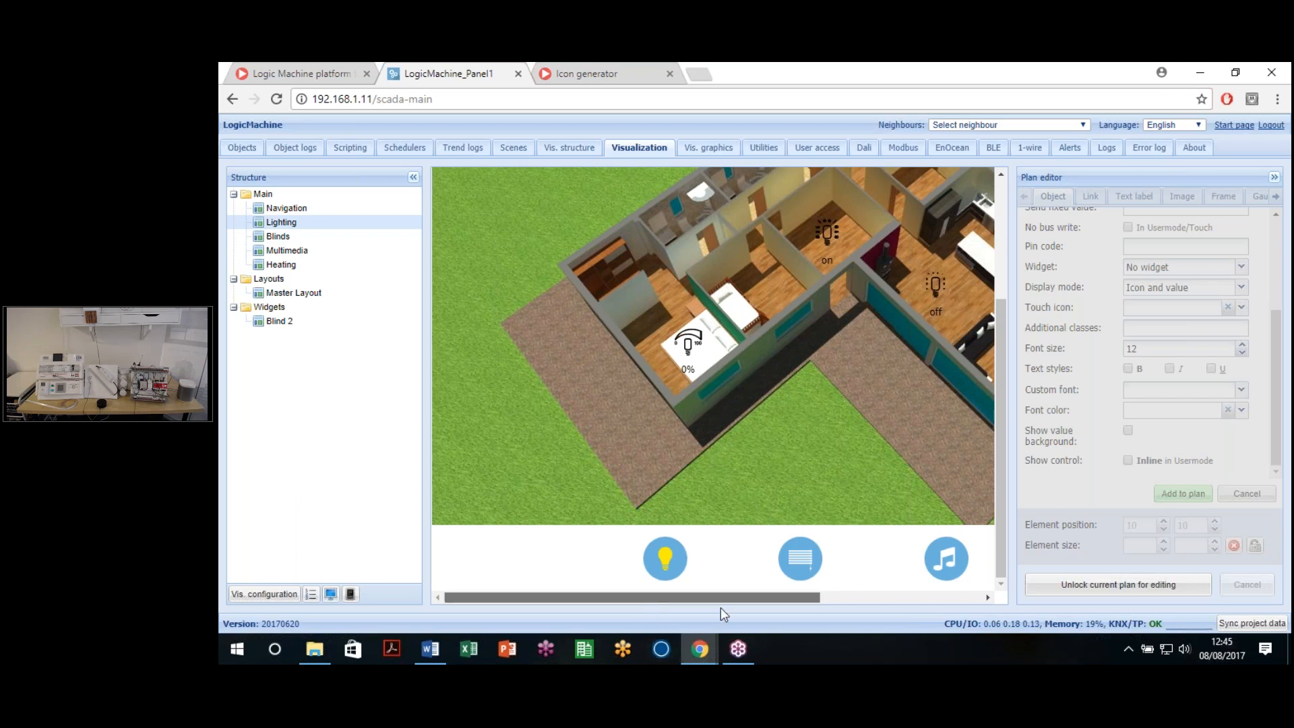
Step: Scroll the plan to show the whole house and launch the user-mode visualization window
scroll(721, 608, right, 5)
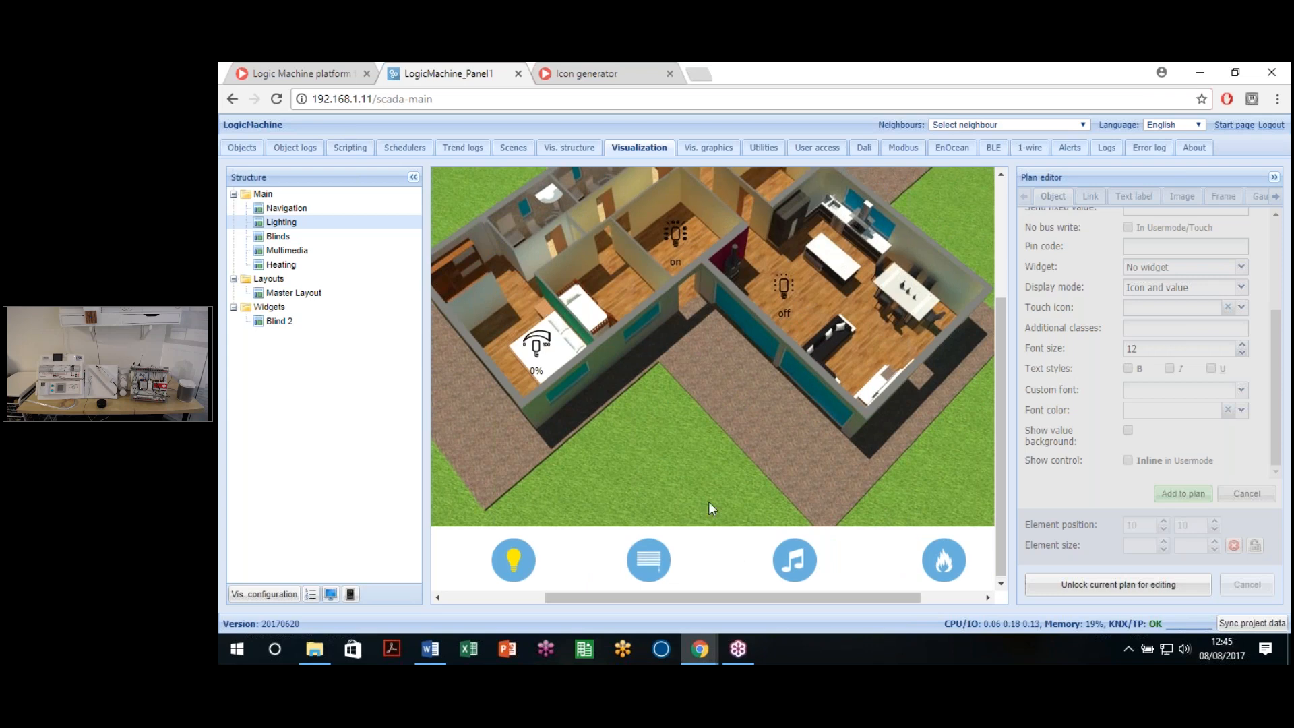
scroll(709, 501, up, 3)
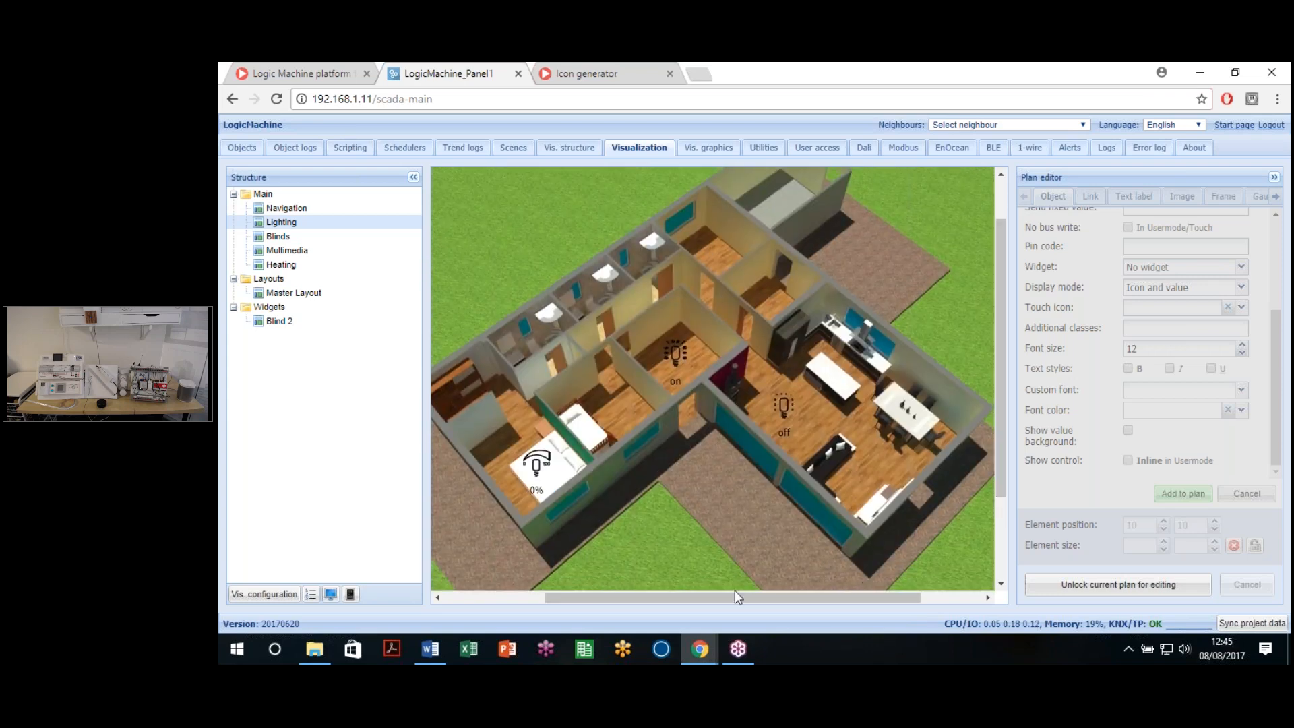
drag(735, 597, 719, 597)
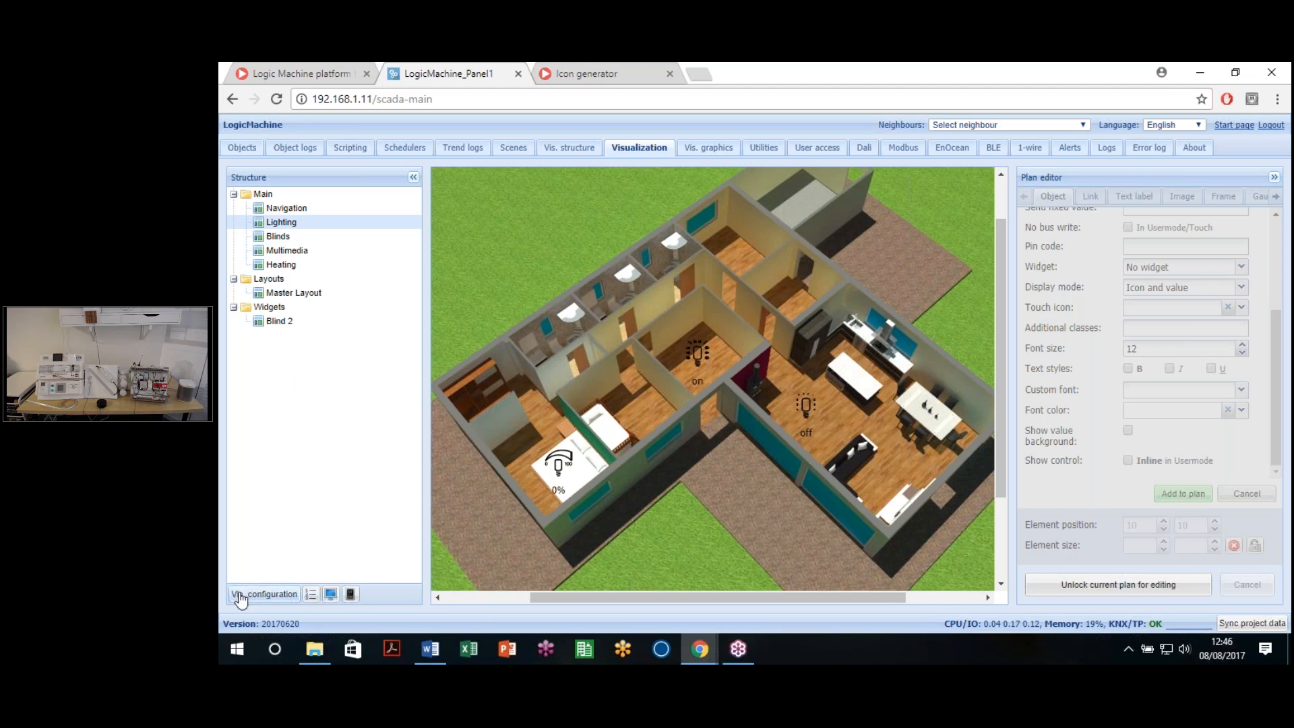
click(330, 596)
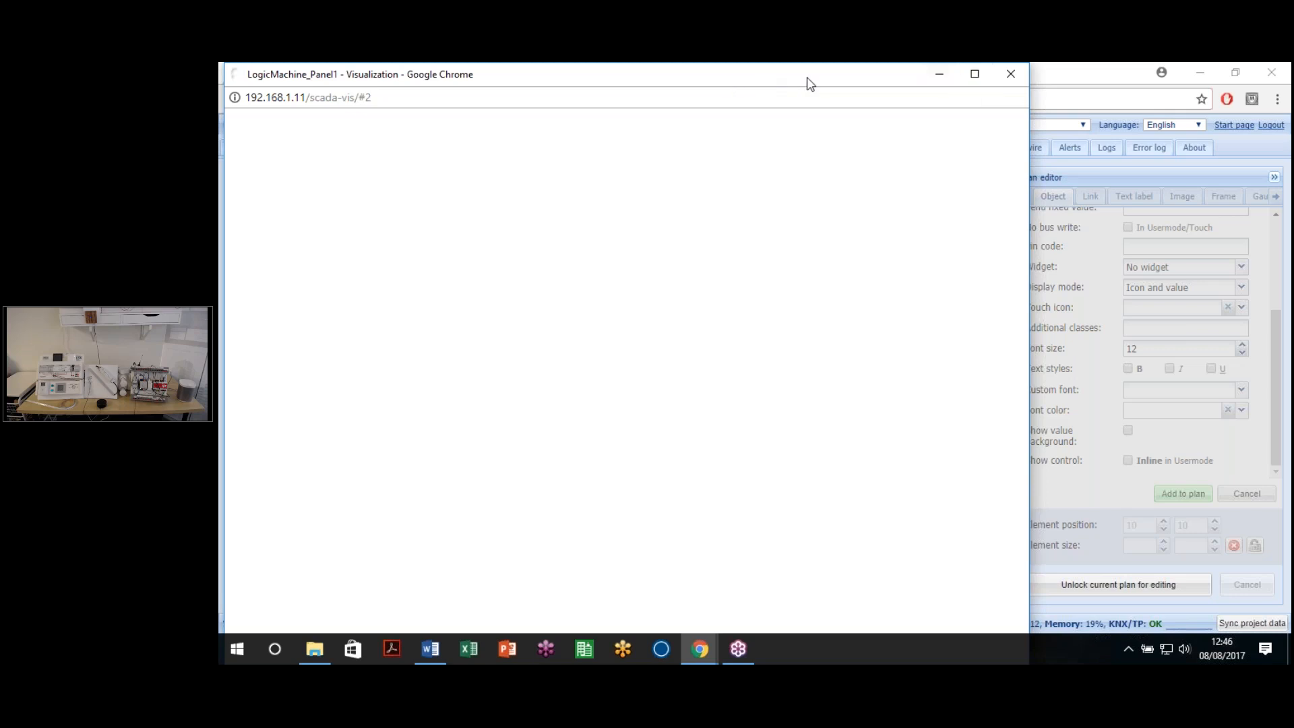
Step: Maximize the visualization and toggle the living-room lamp on, off and on again
click(974, 73)
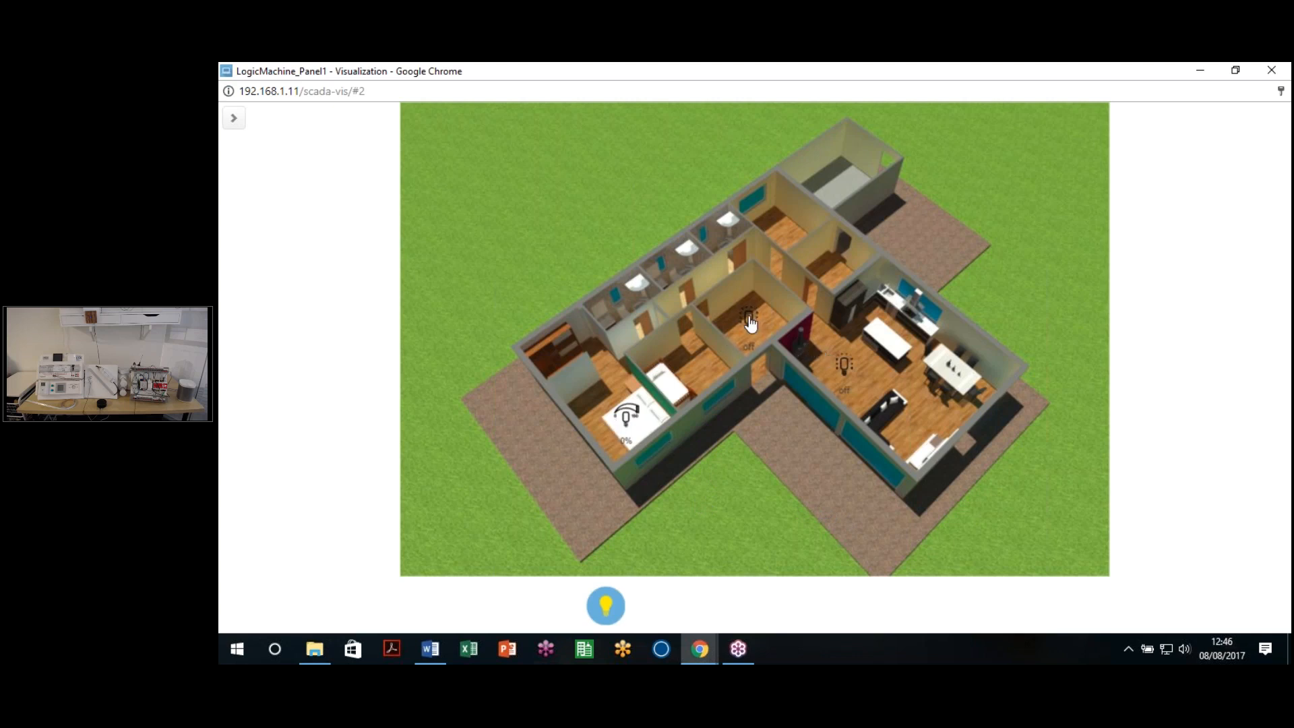
click(849, 366)
click(849, 371)
click(849, 372)
Step: Drag the bedroom dimmer slider through about 75%, 36%, 14% and 57%
click(628, 422)
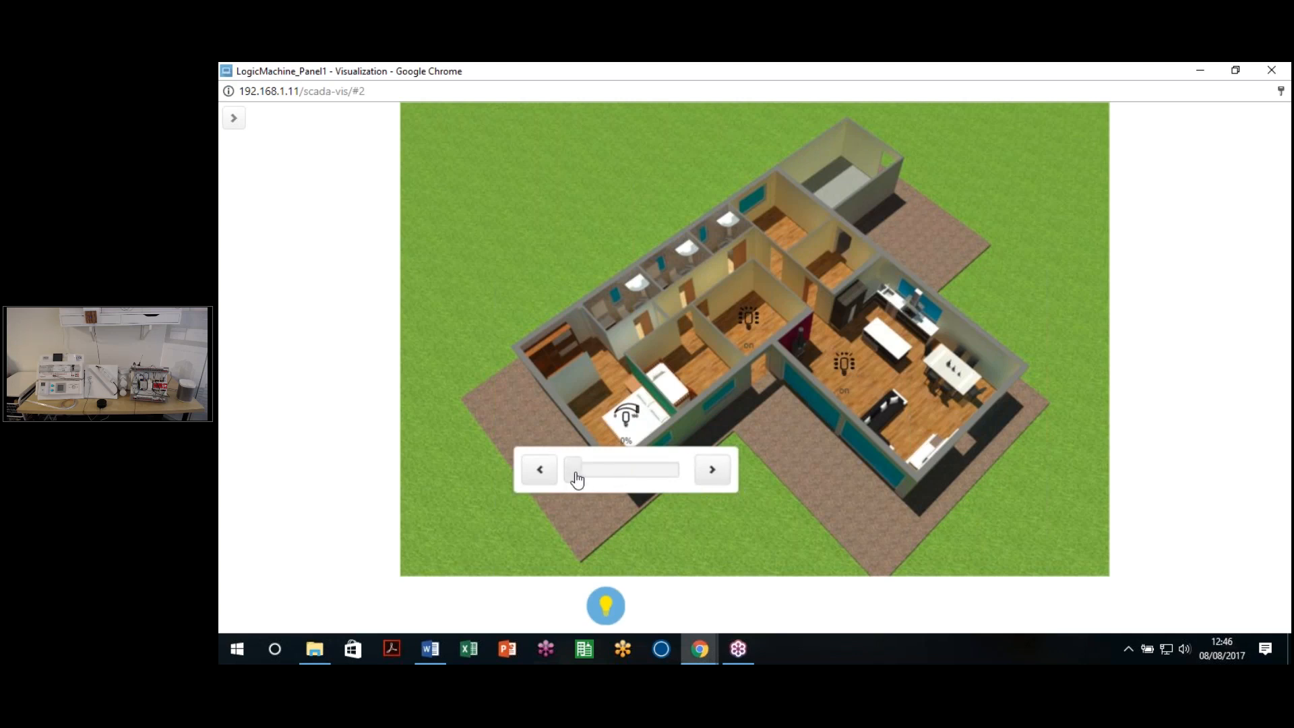
drag(574, 469, 661, 479)
drag(649, 475, 593, 471)
drag(597, 481, 581, 479)
drag(578, 470, 660, 477)
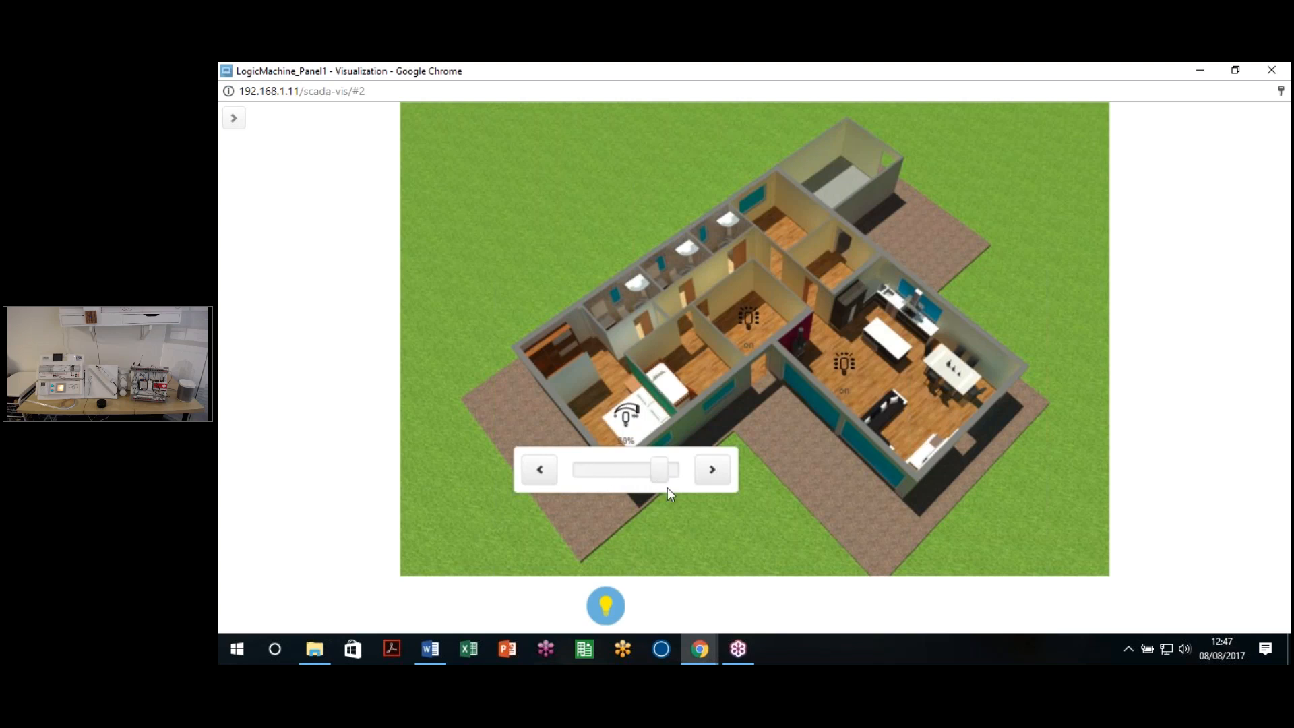
Step: Step the dimmer level down and up with < and >, then close the visualization window
click(528, 477)
click(703, 475)
click(529, 476)
click(703, 473)
click(537, 476)
click(705, 473)
click(833, 434)
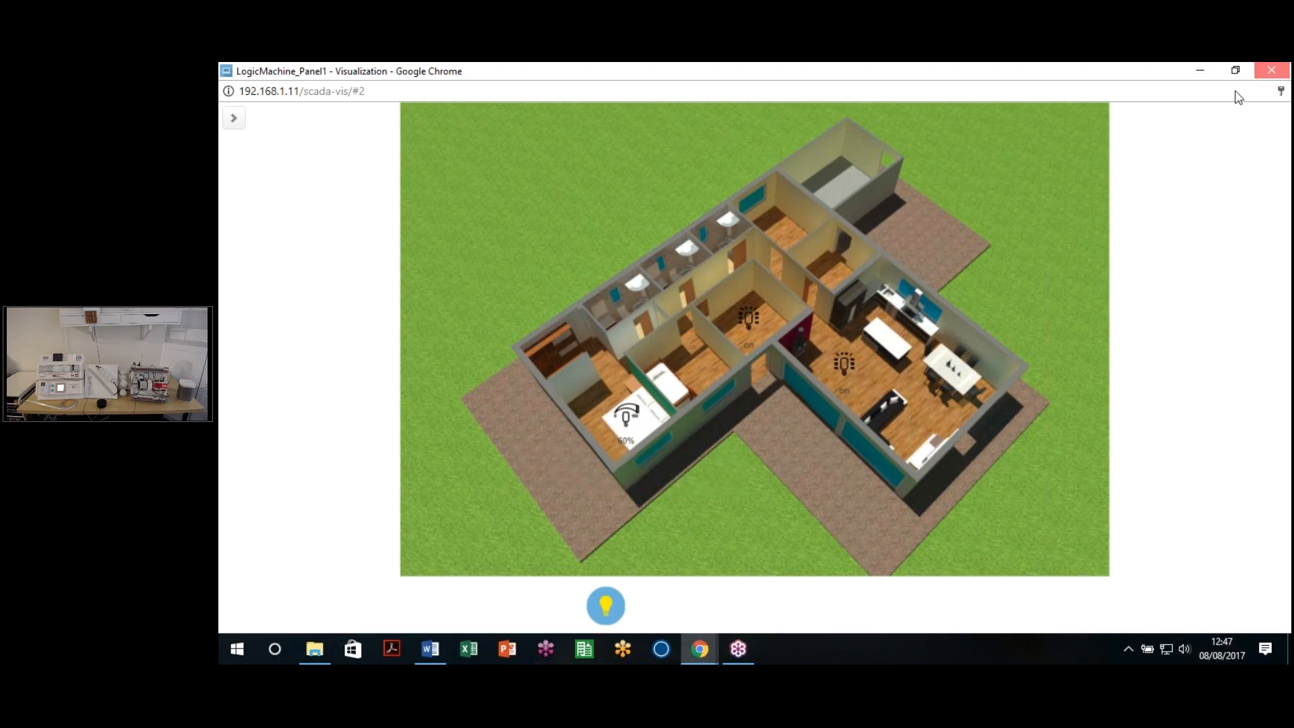
click(1271, 70)
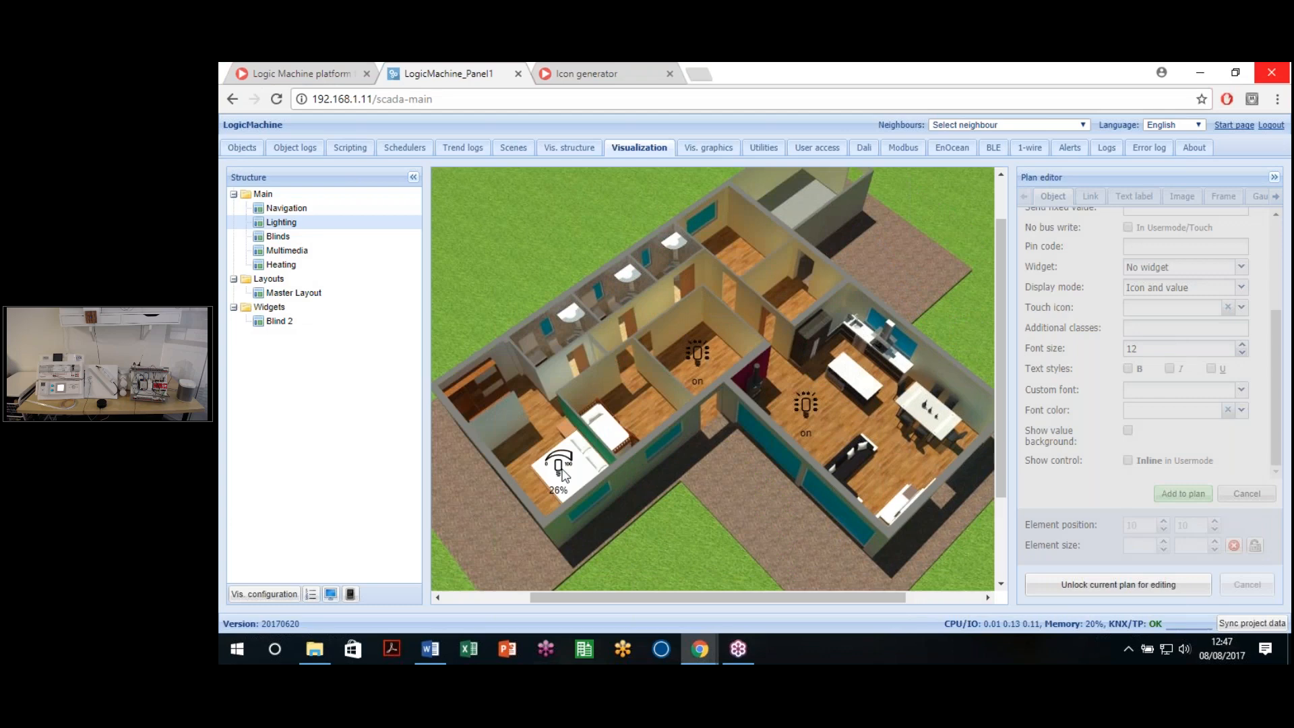
Step: Unlock the Lighting plan, select the bedroom dimmer, and bring up its Visualization parameters
click(1091, 581)
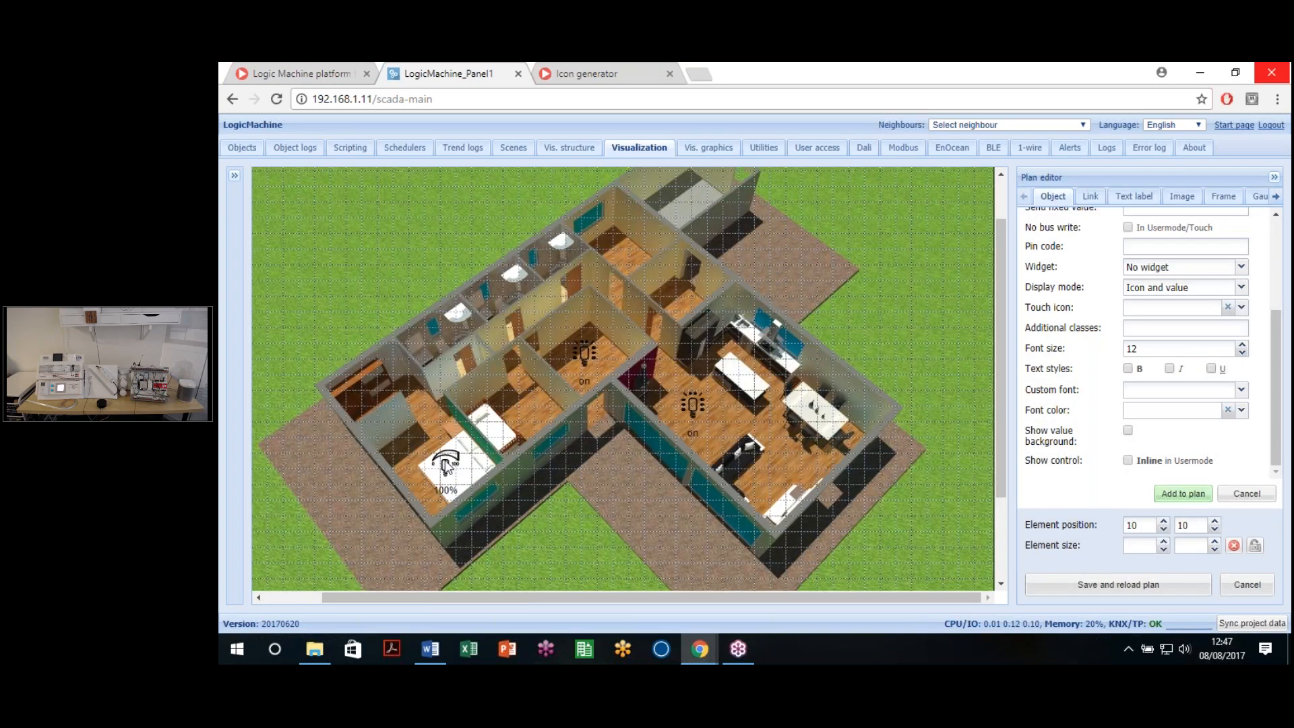
click(446, 465)
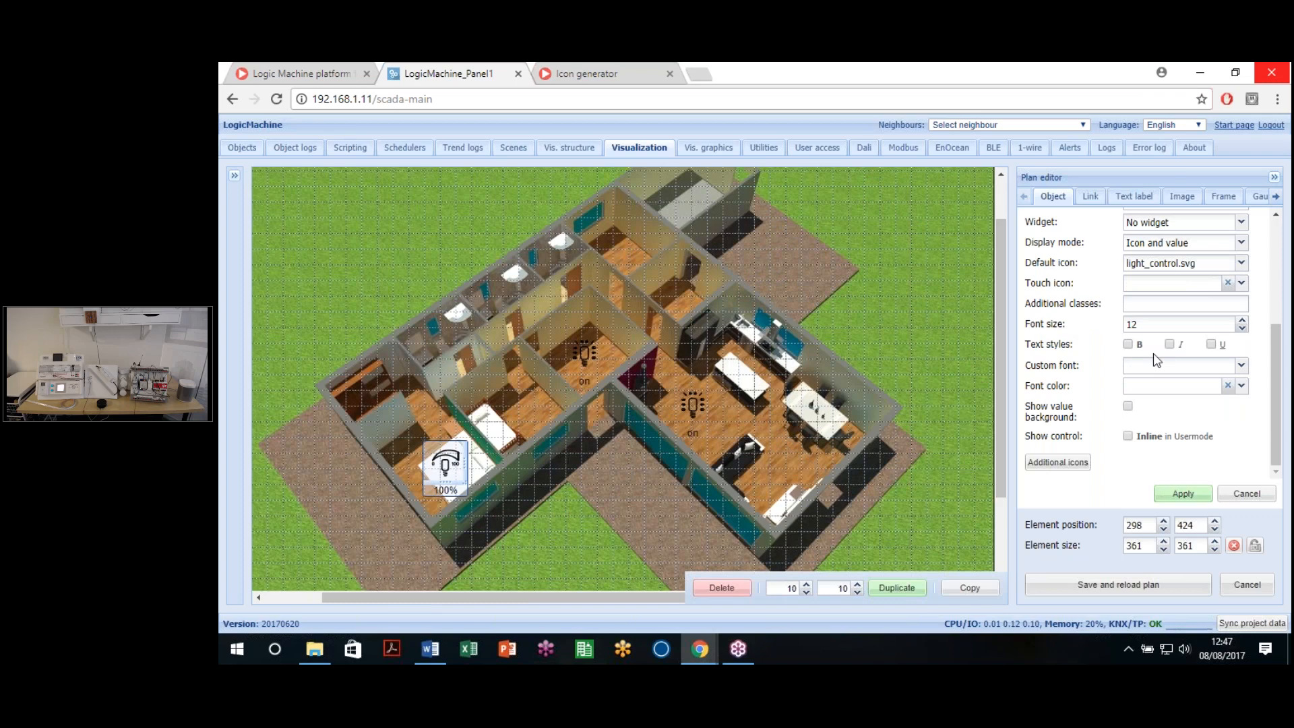
scroll(1157, 361, up, 5)
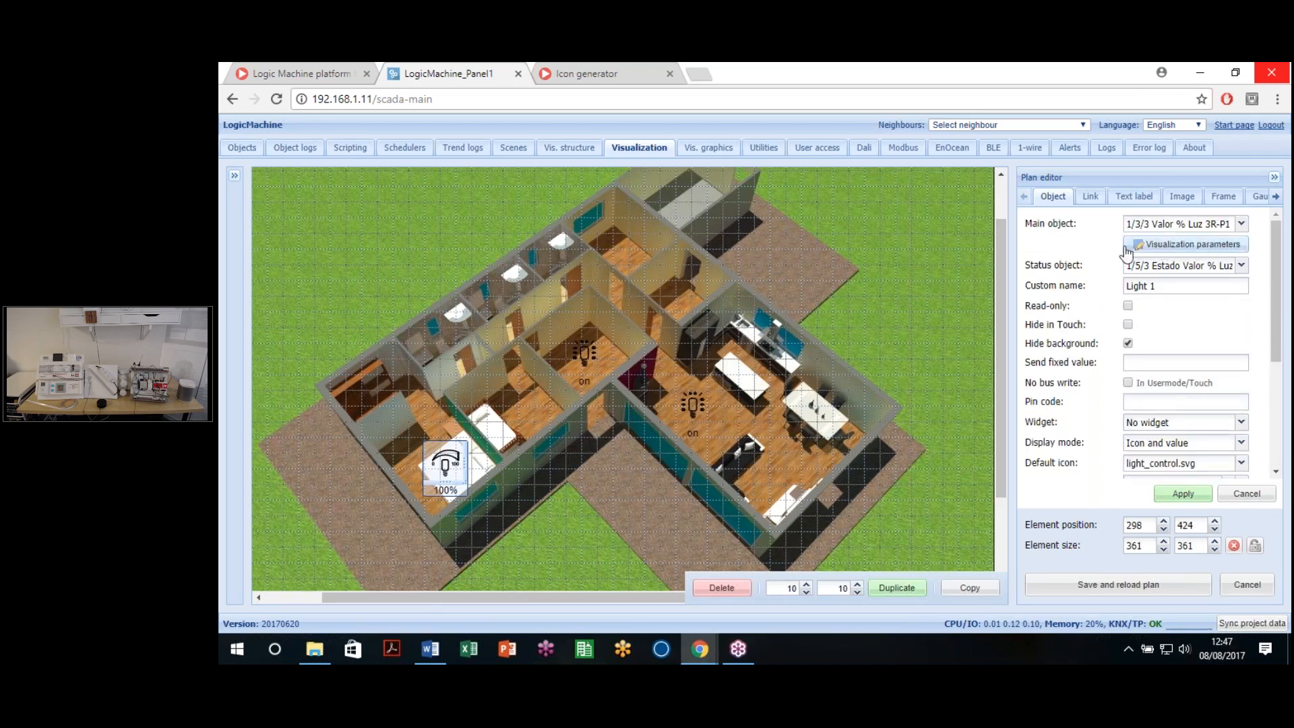
click(1171, 250)
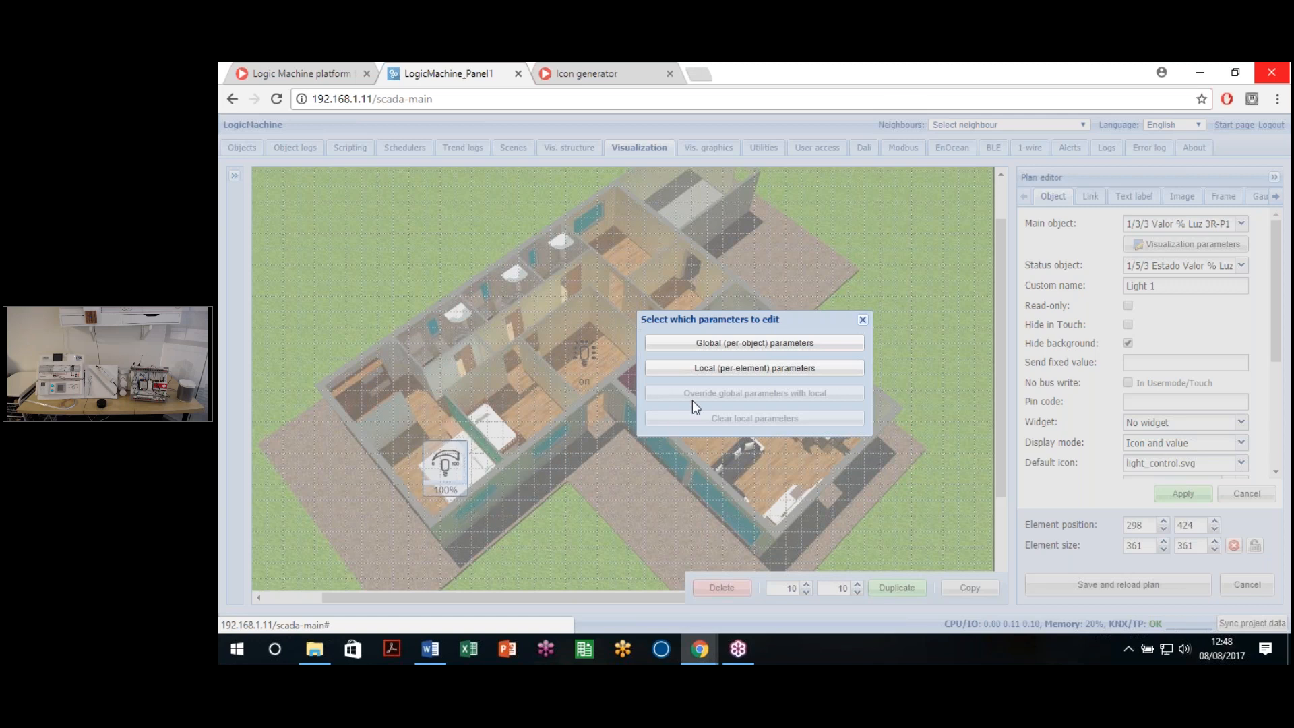
Step: Edit the global parameters and settle on the 'Direct input / Step +/-' control type
click(766, 345)
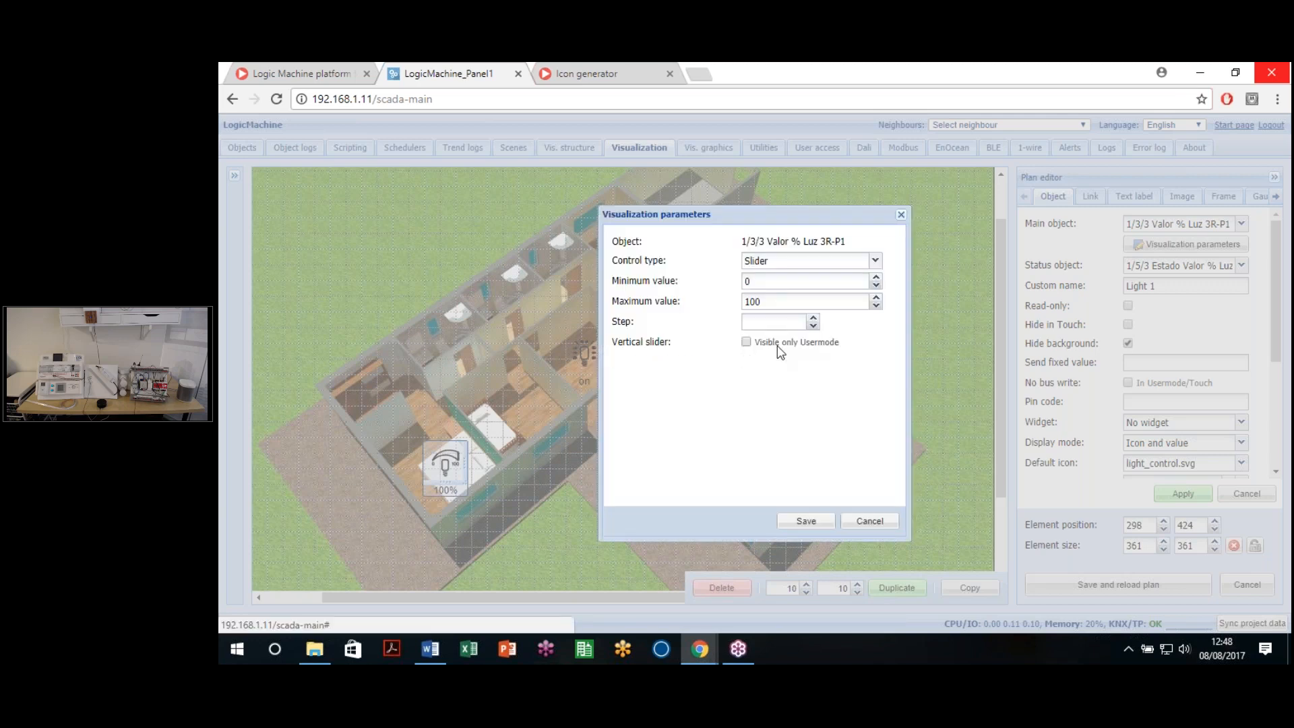
click(806, 271)
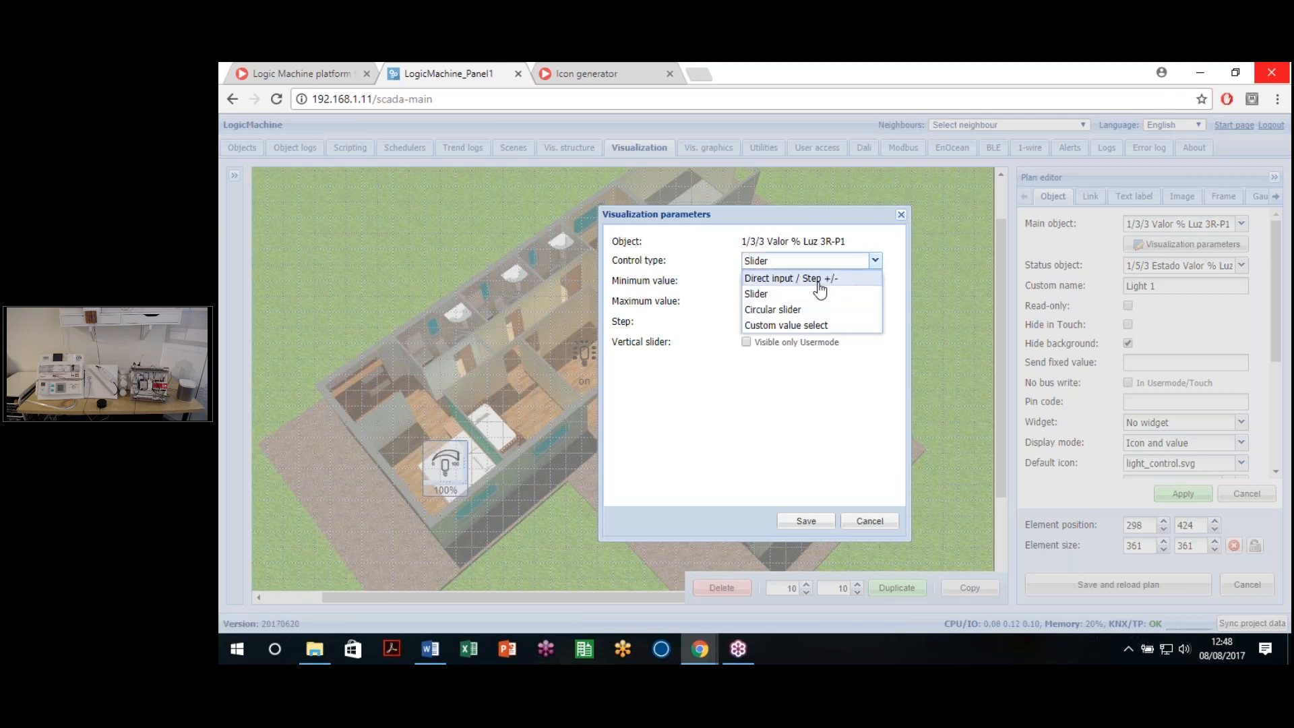
click(817, 278)
click(866, 263)
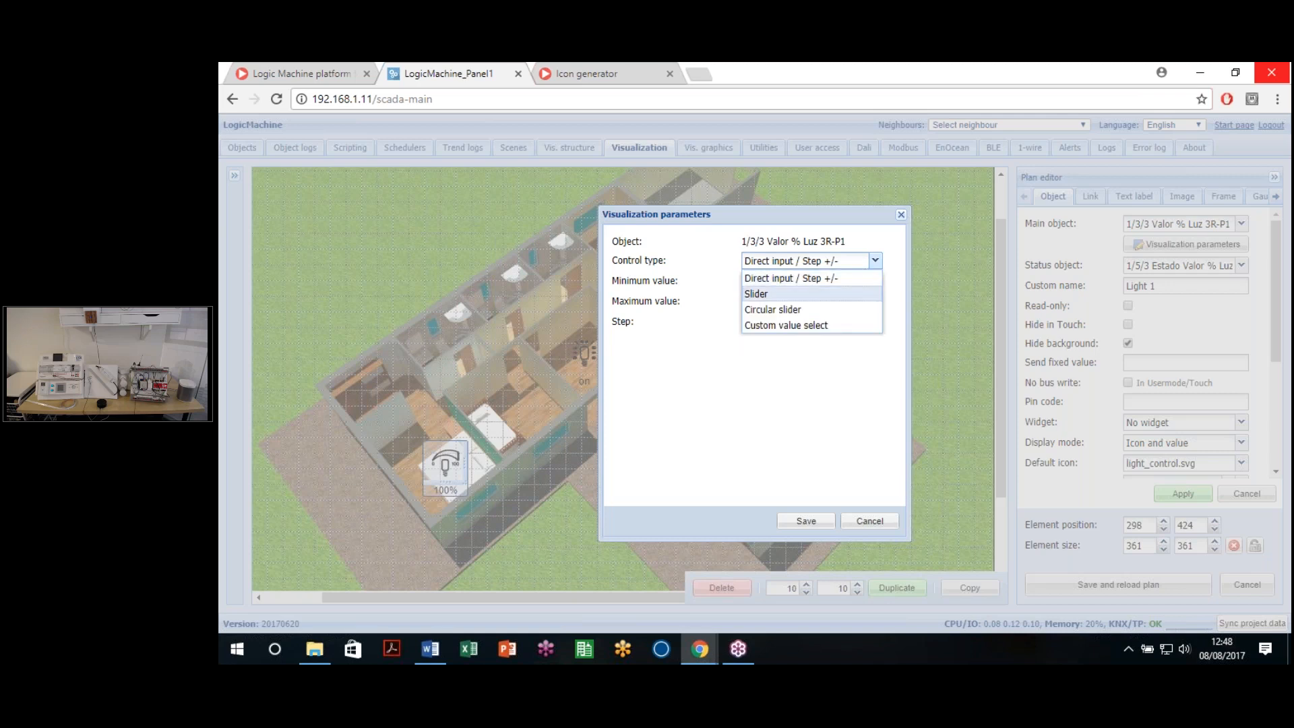
click(809, 317)
click(834, 263)
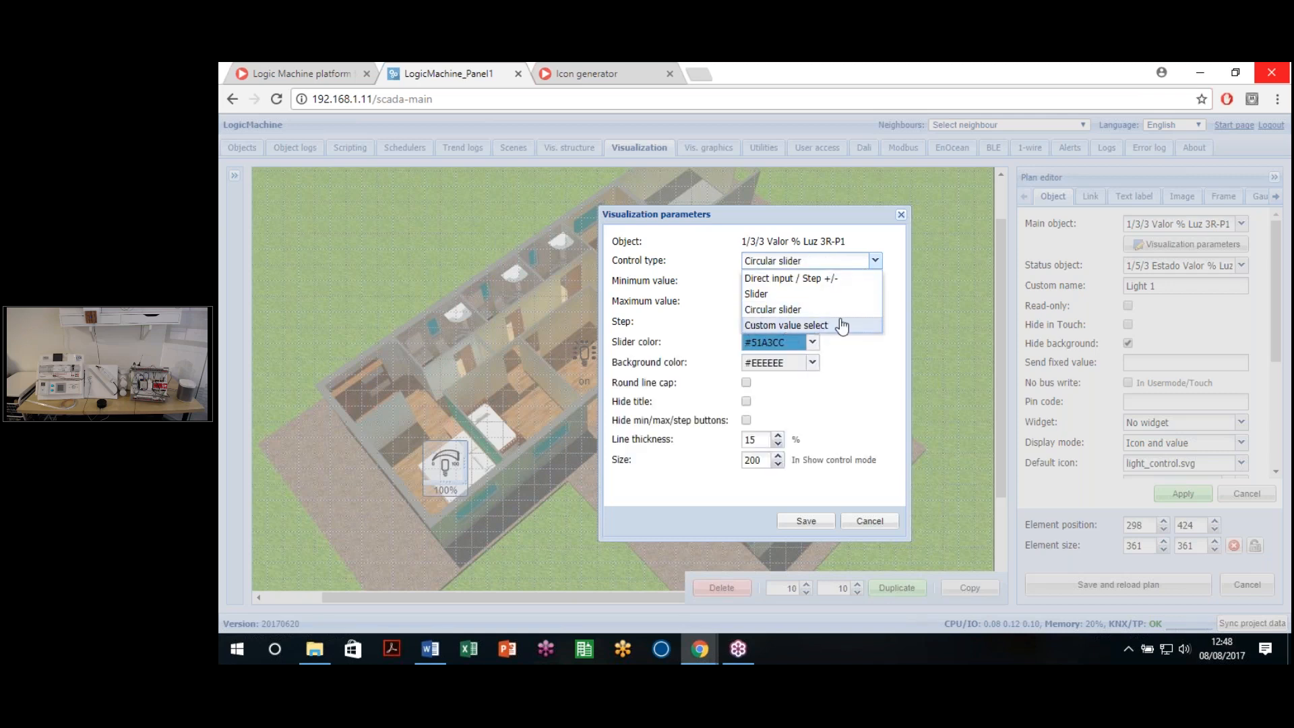
click(837, 328)
click(824, 264)
click(790, 388)
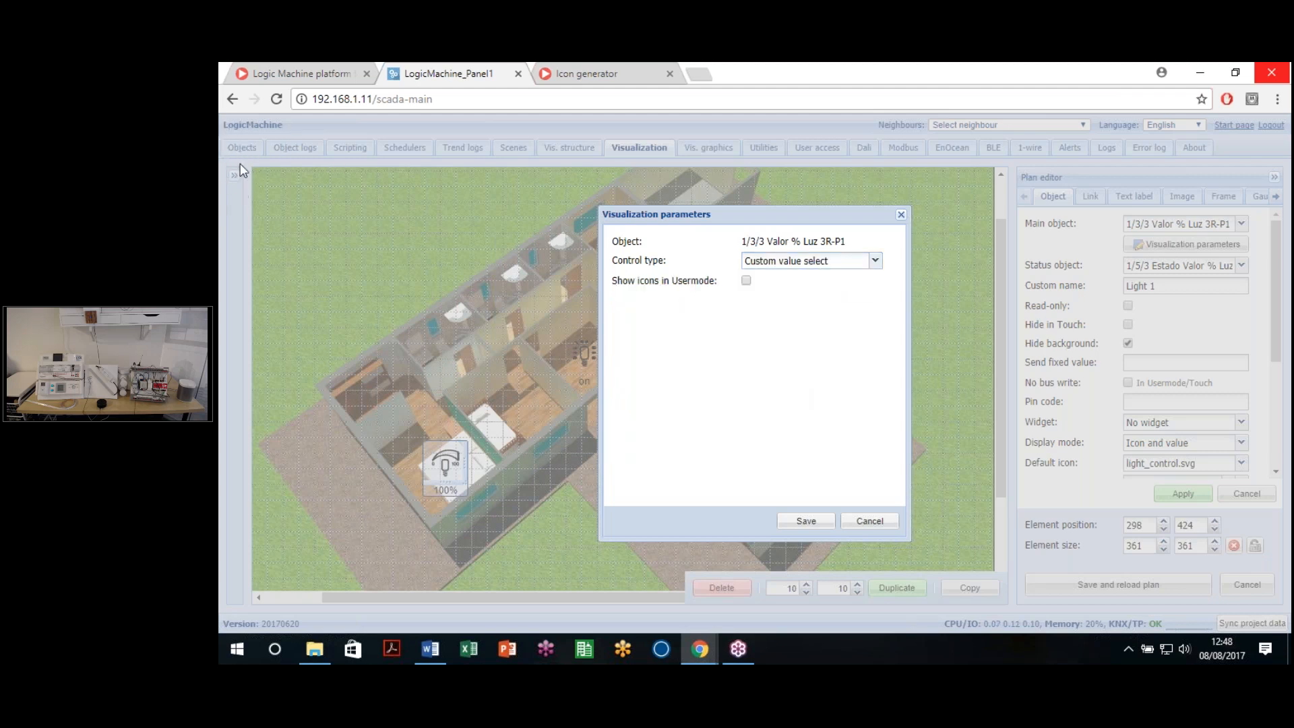
click(824, 264)
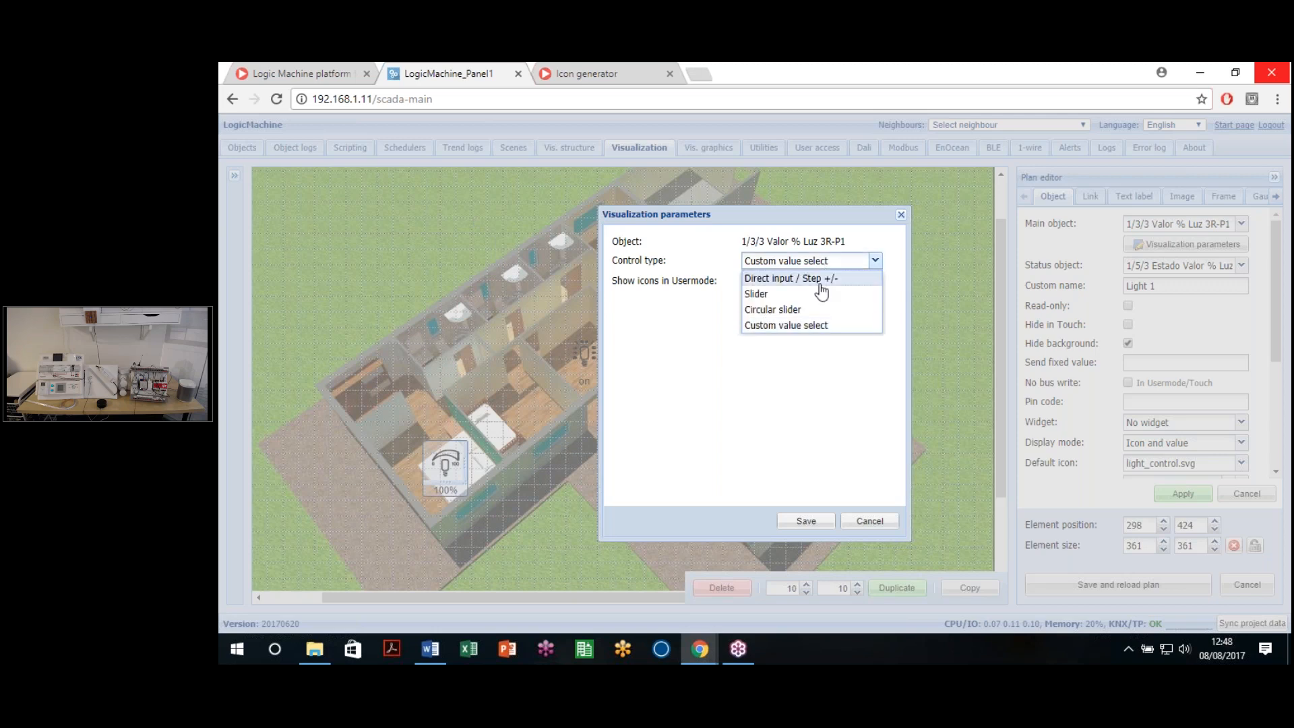
click(820, 282)
click(846, 261)
click(803, 276)
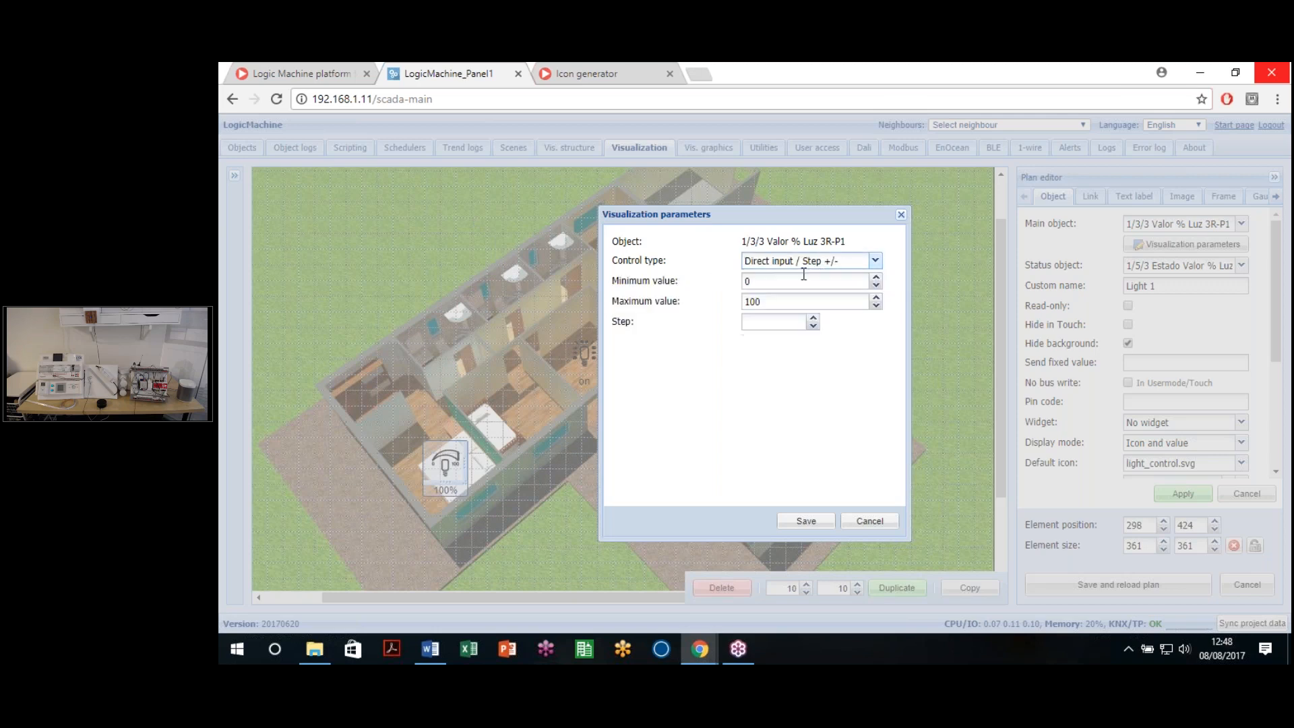
Step: Keep the range 0 to 100 with step 5 and save the parameters
key(Tab)
click(782, 304)
click(756, 324)
click(812, 526)
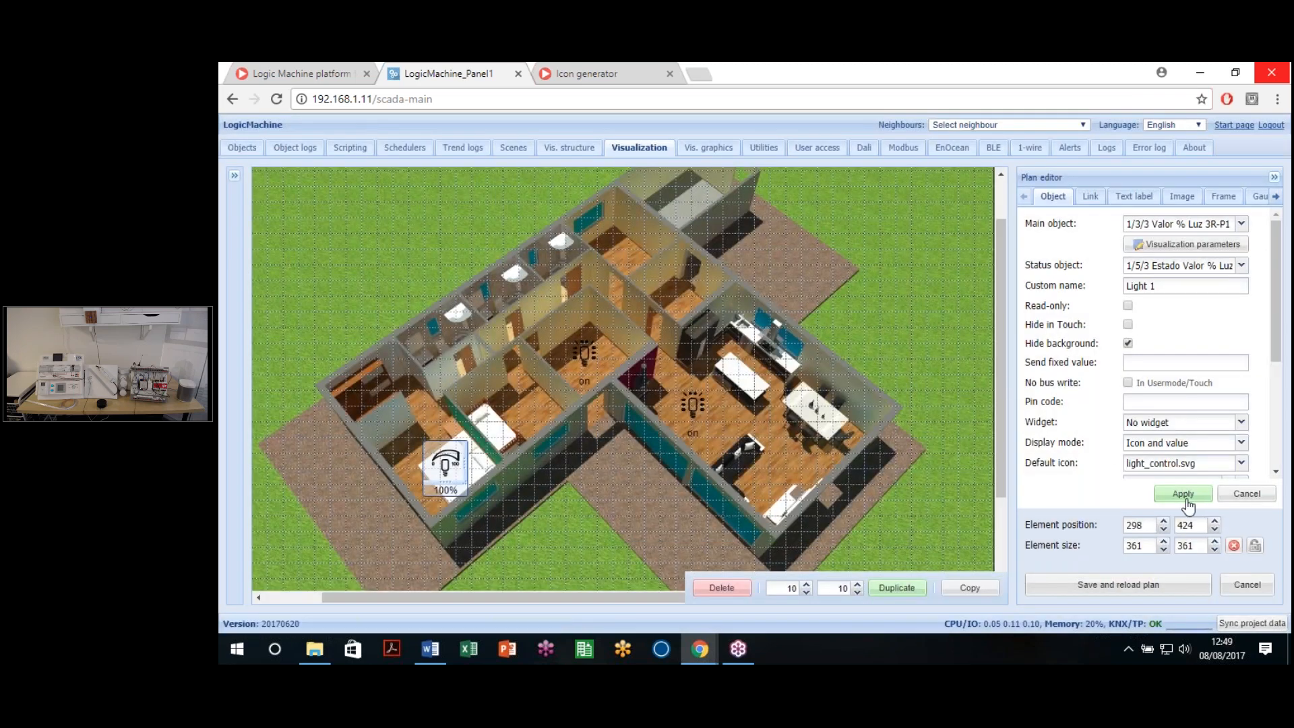
Step: Apply the dimmer changes, save and reload the plan, and launch the maximized visualization
click(1185, 498)
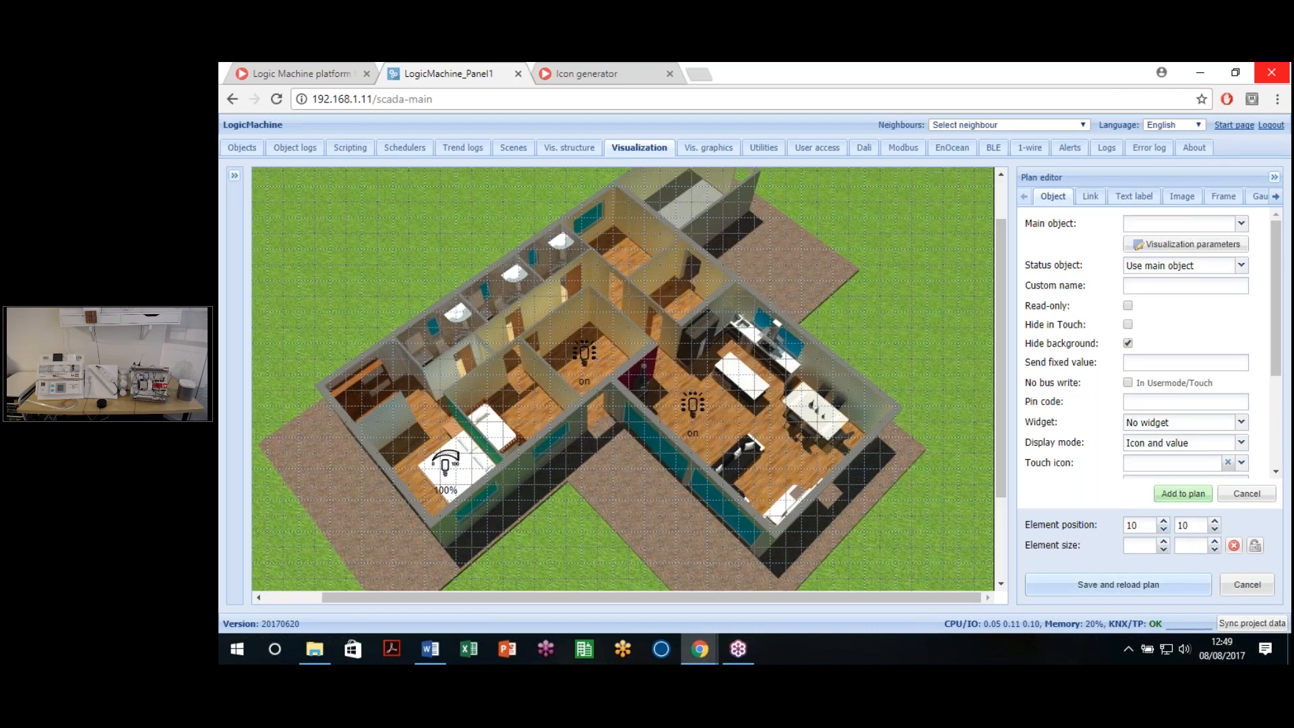
click(1115, 586)
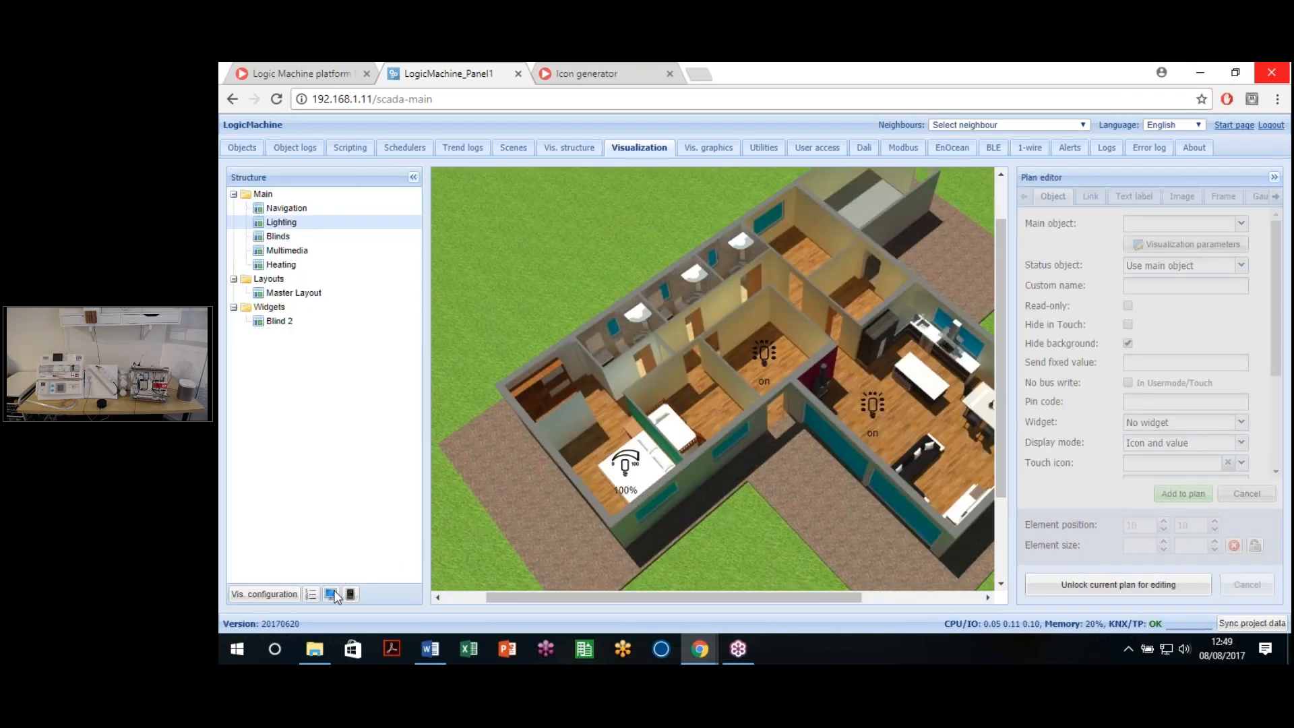
click(330, 594)
click(975, 74)
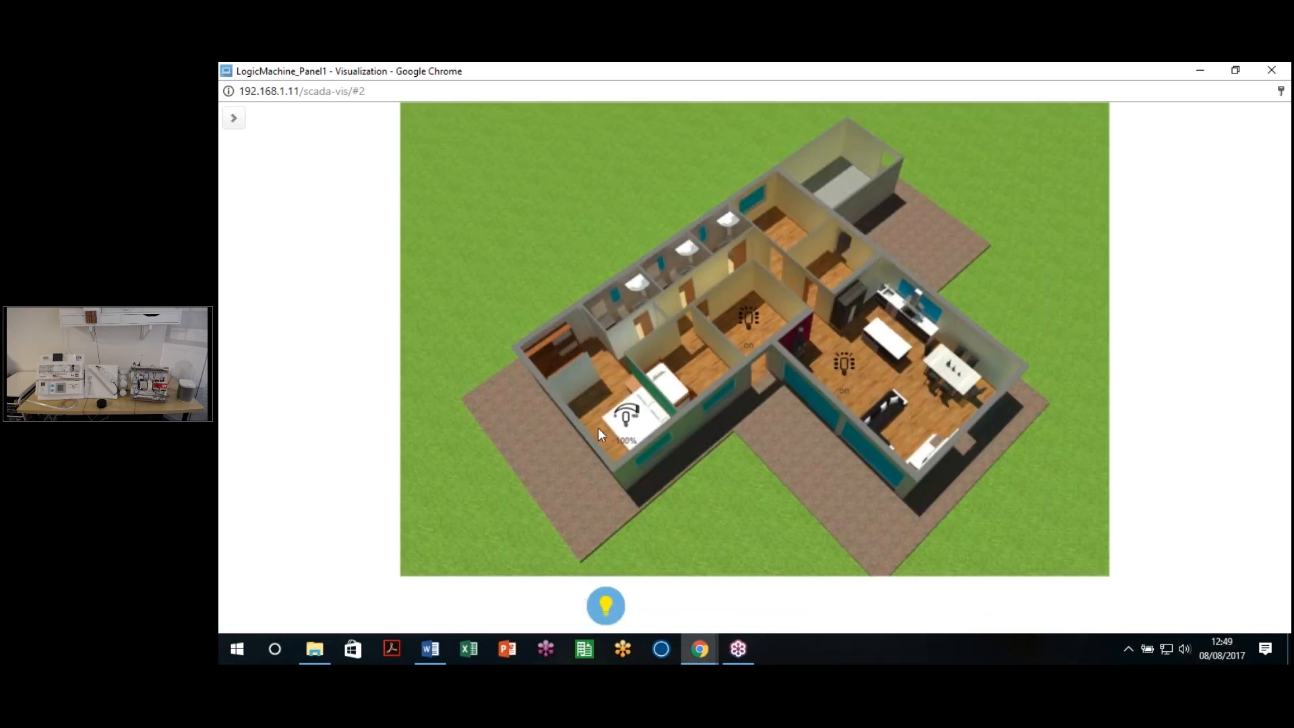
Step: Enter 50 directly as the bedroom dimmer value
click(630, 419)
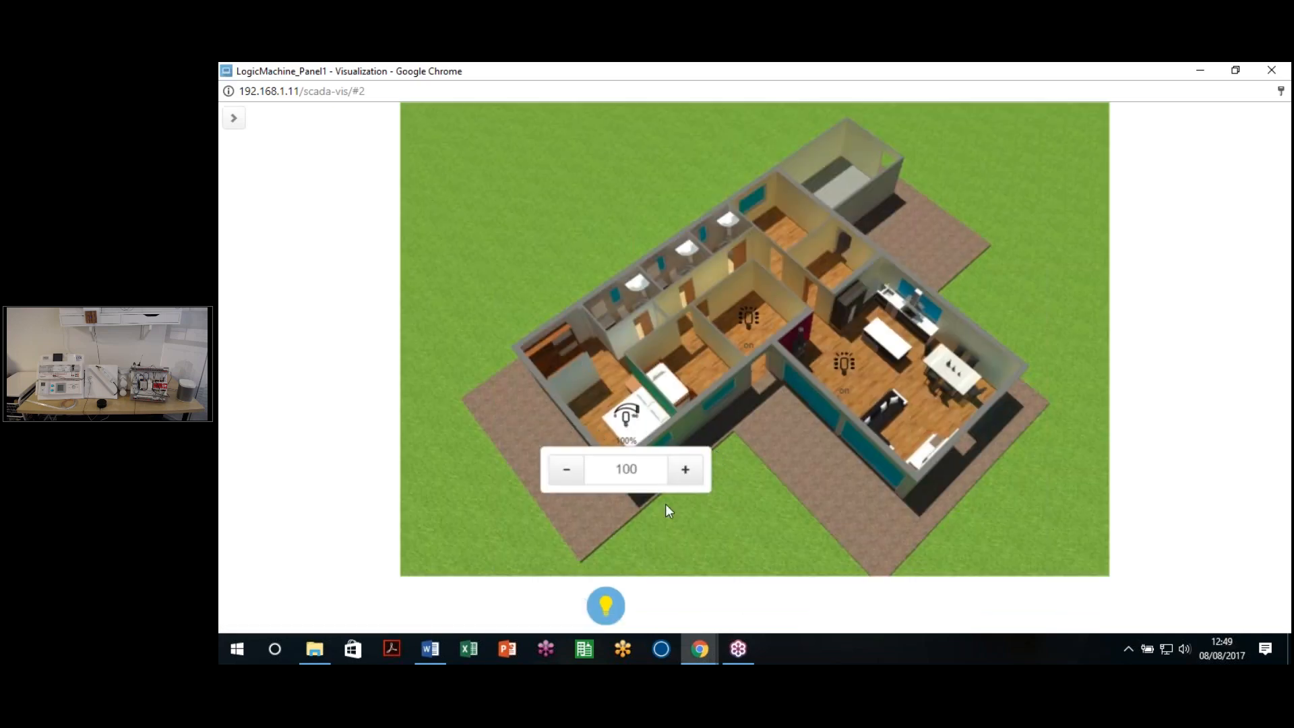
double_click(647, 474)
drag(647, 473, 610, 466)
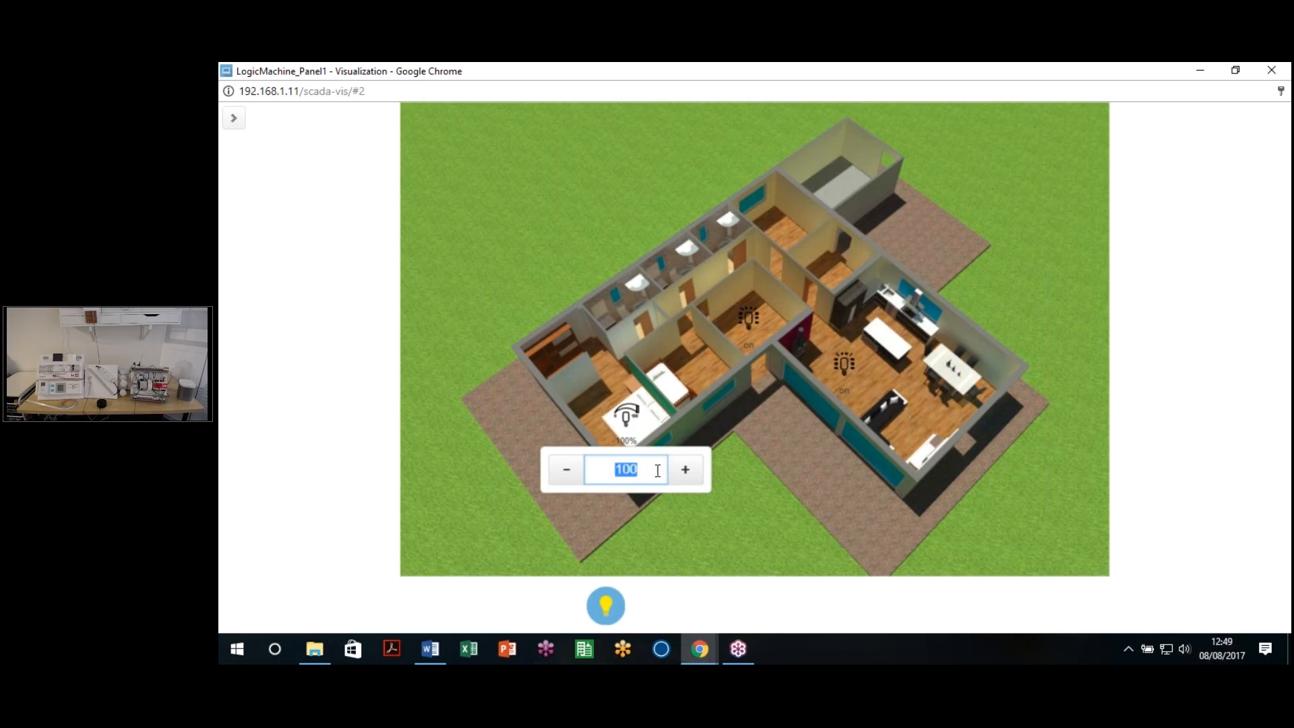
text(50)
click(636, 504)
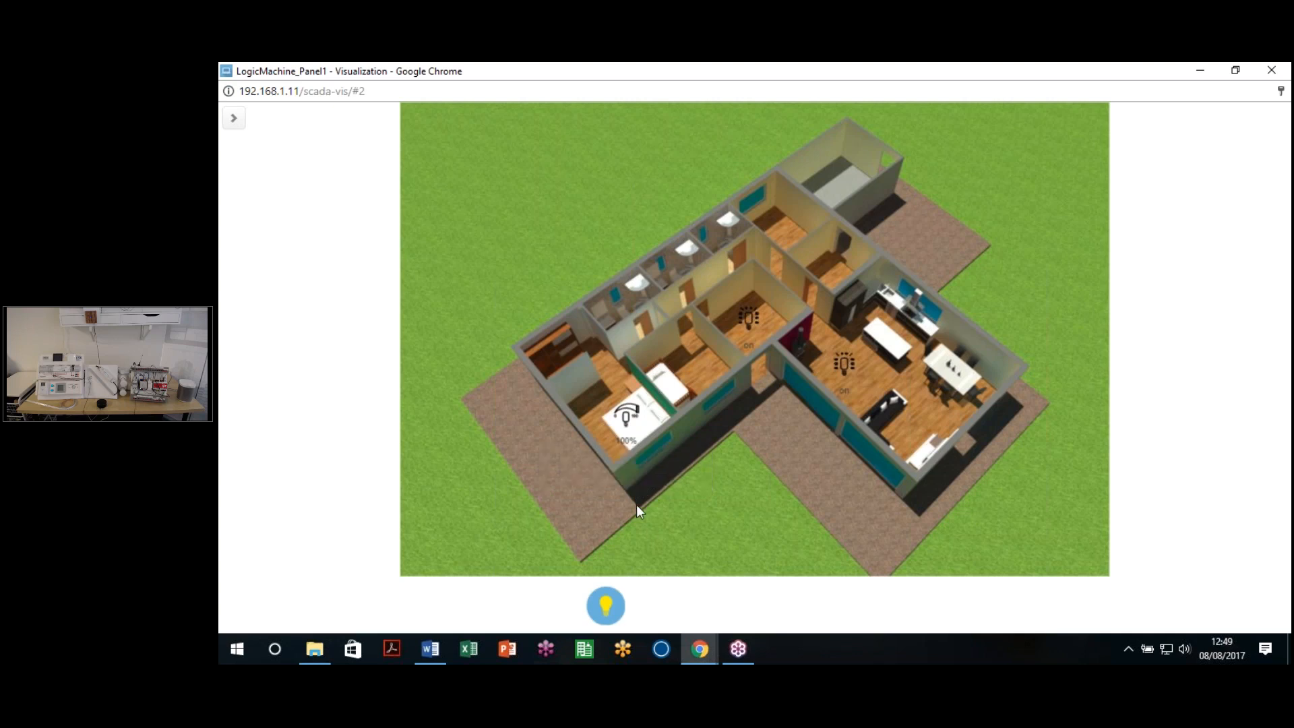
click(618, 423)
click(613, 465)
text(50)
key(Return)
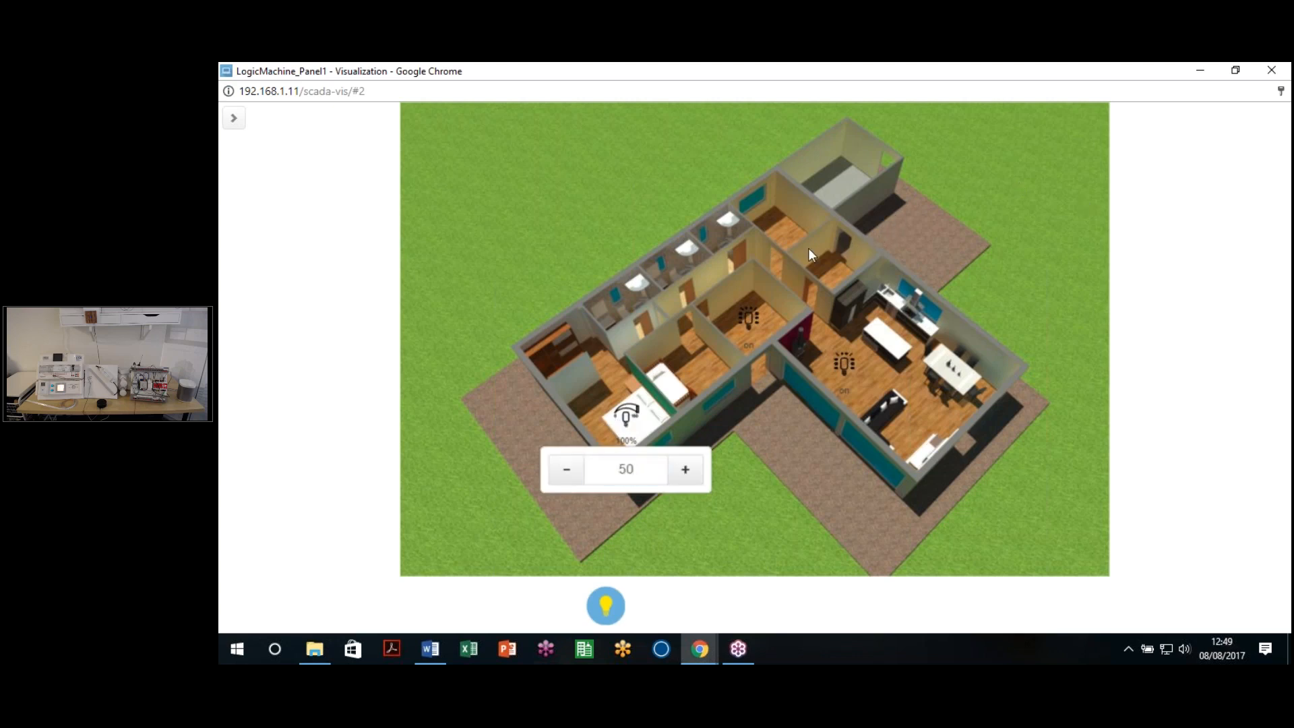
Step: Lower the bedroom dimmer to 15% with its -/+ step buttons, then close the visualization window
click(566, 475)
click(567, 476)
click(567, 478)
click(567, 478)
click(566, 478)
click(565, 478)
click(566, 480)
click(566, 480)
click(690, 476)
click(565, 477)
double_click(608, 471)
click(721, 503)
click(624, 415)
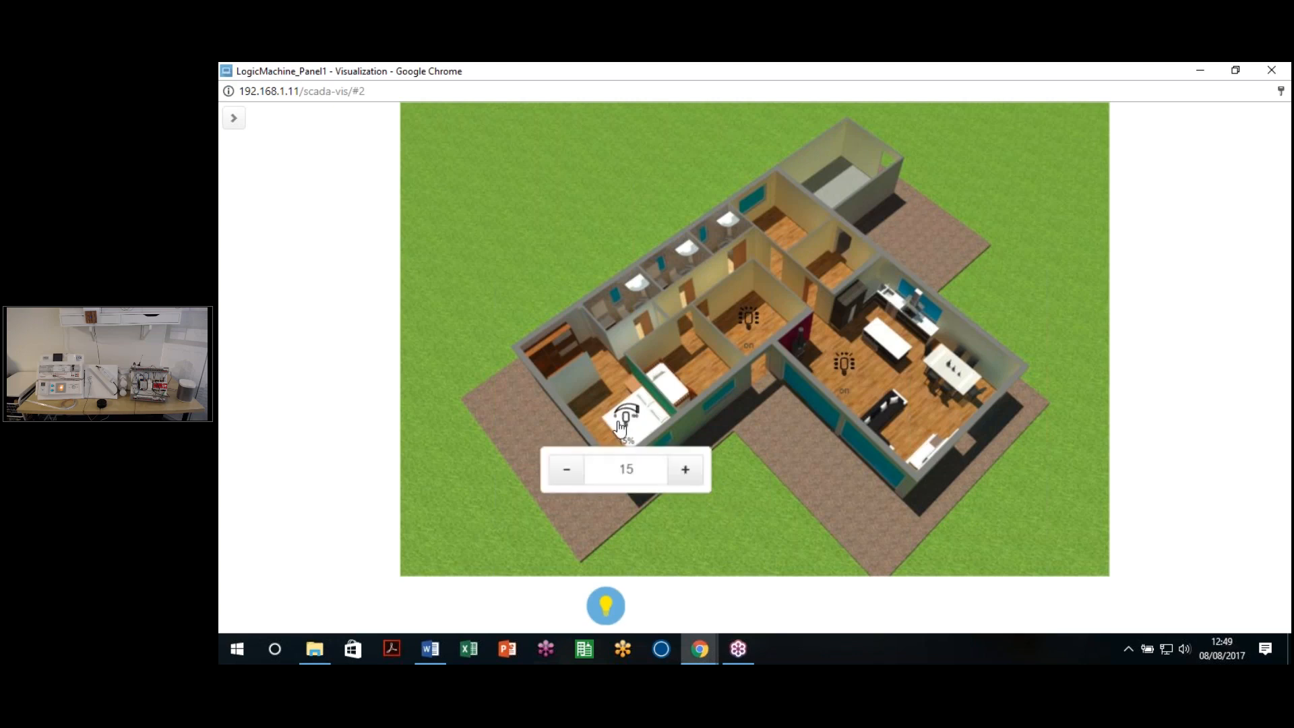
click(739, 459)
click(1272, 70)
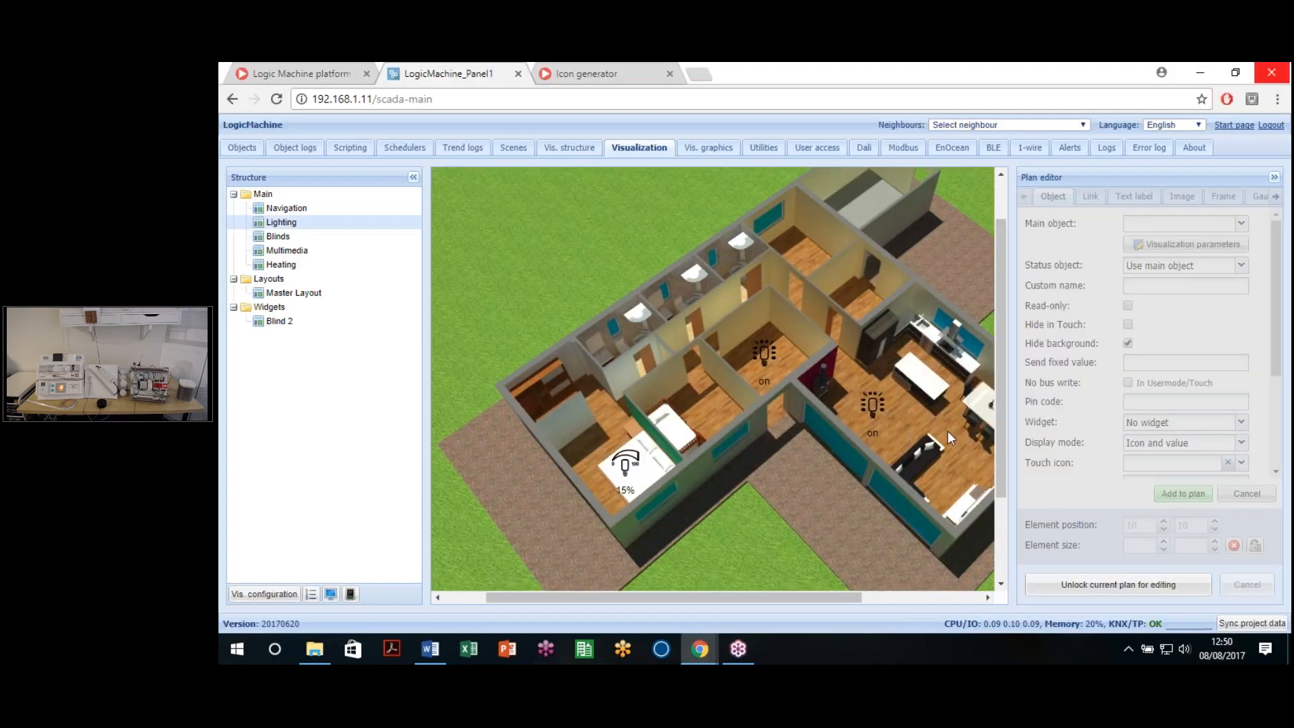
Step: Preview the visualization live again, glancing at its page menu, then close it
click(328, 597)
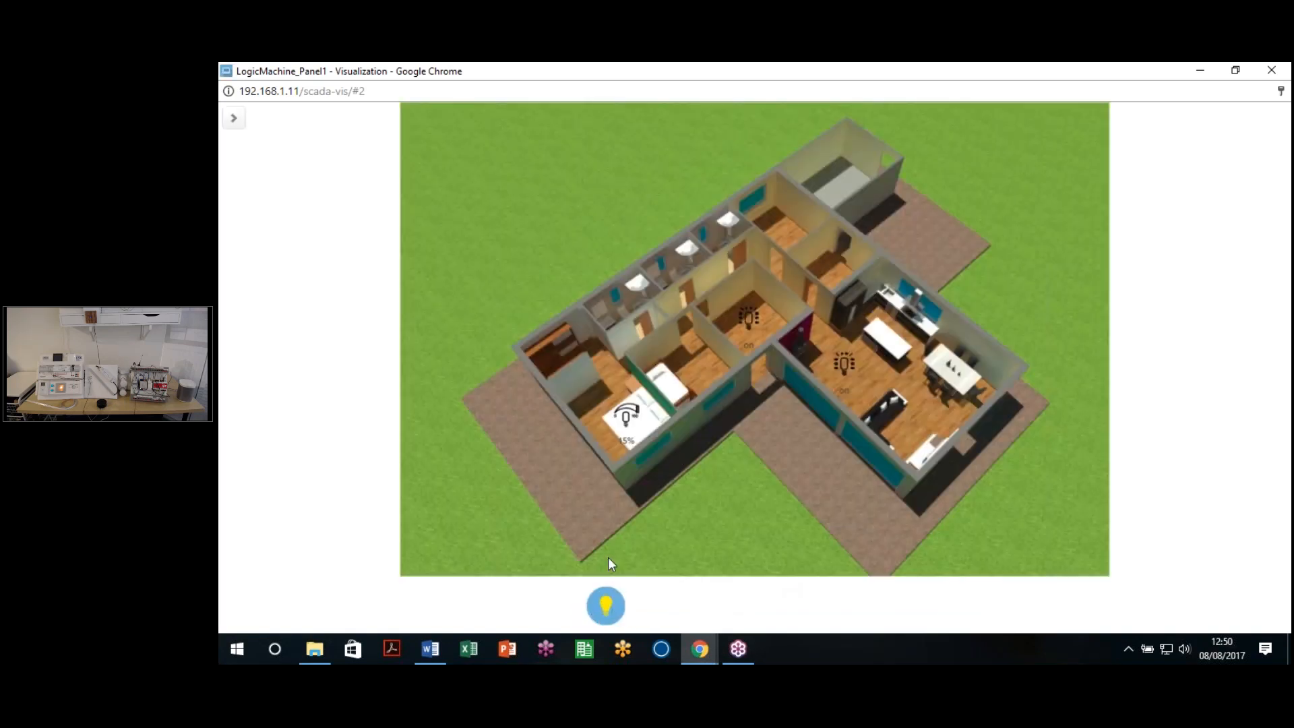
click(234, 119)
click(390, 123)
click(1271, 70)
Step: Browse the Blinds and Multimedia plans, return to Lighting, and unlock it for editing
click(294, 237)
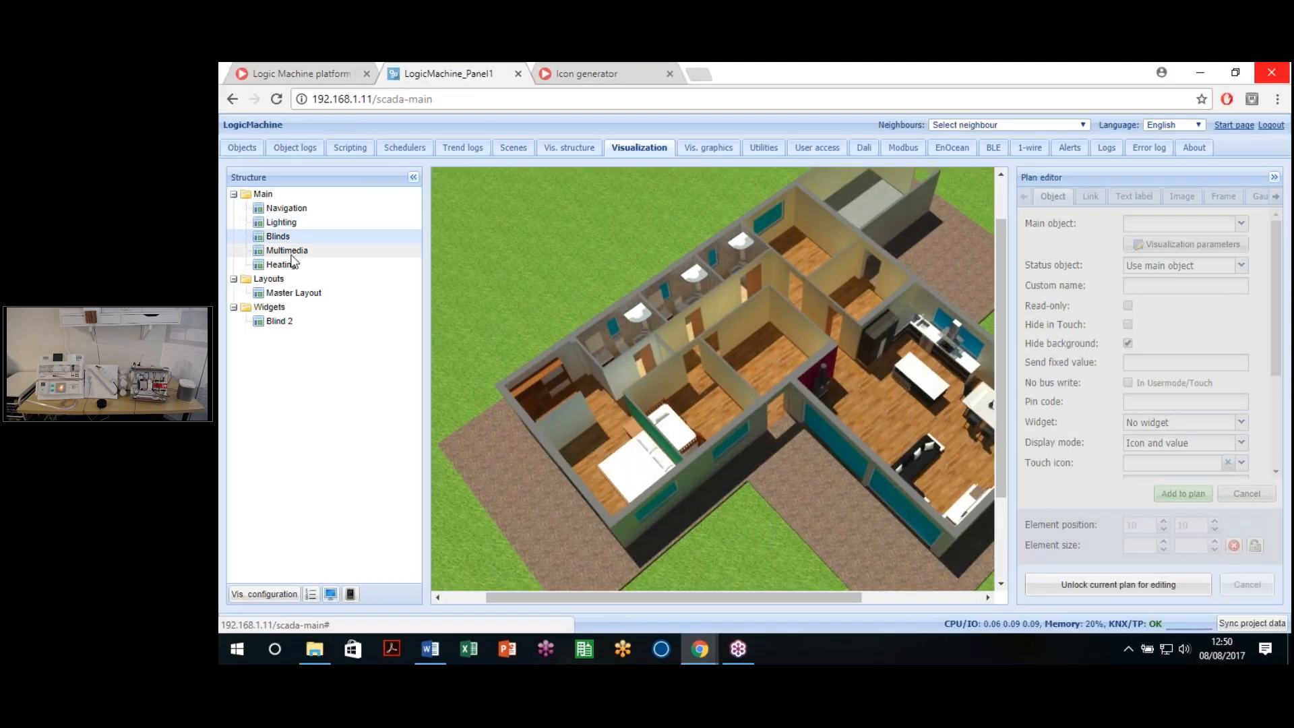
click(291, 251)
click(278, 236)
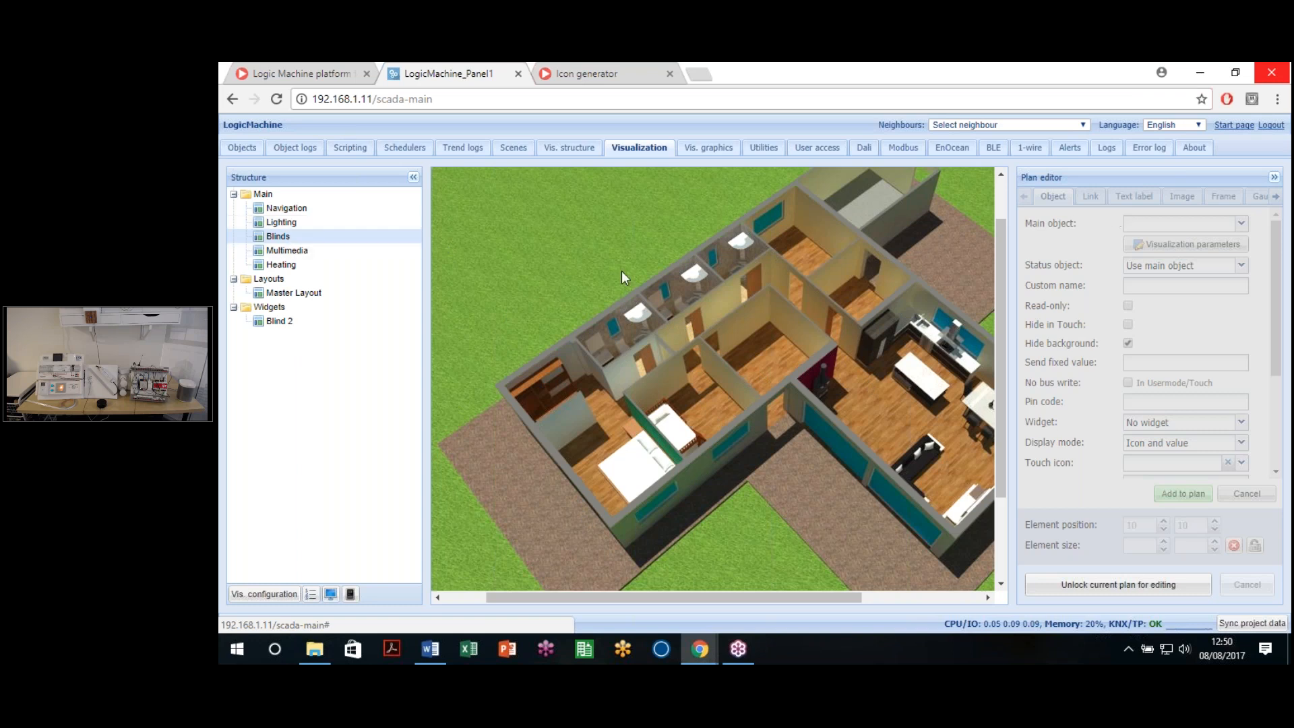
click(282, 222)
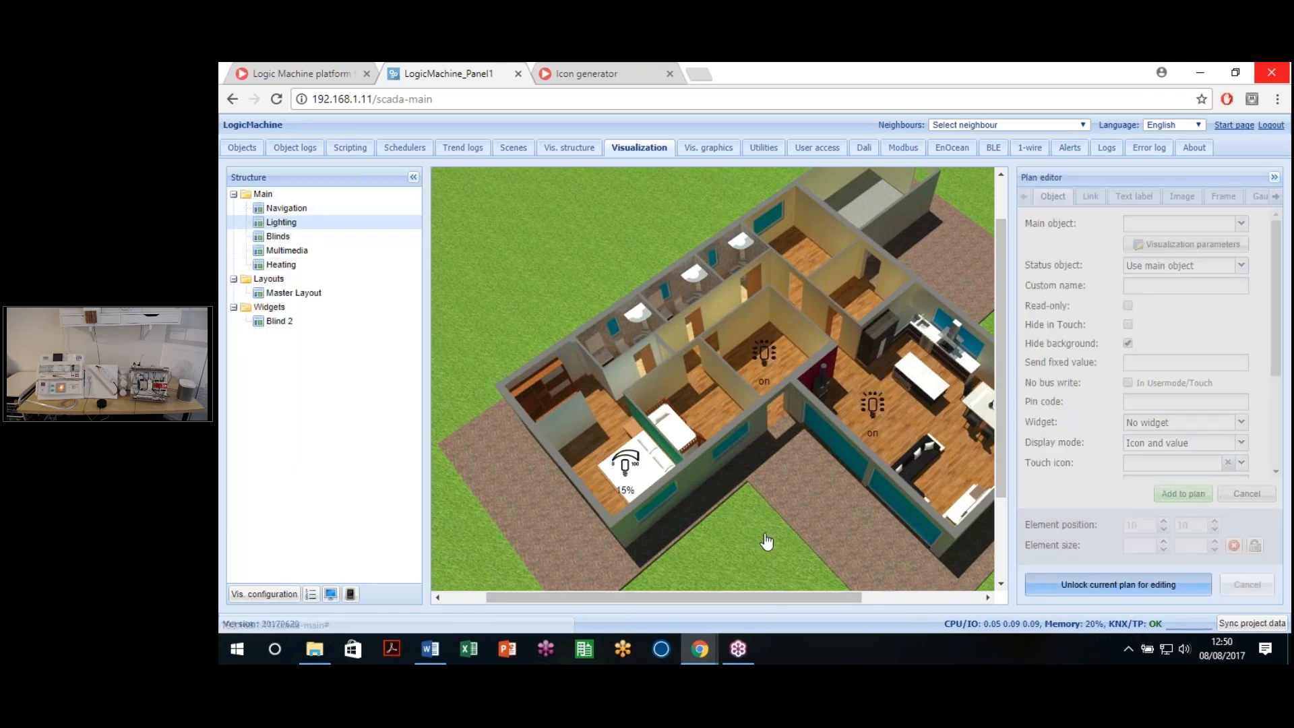
click(1119, 585)
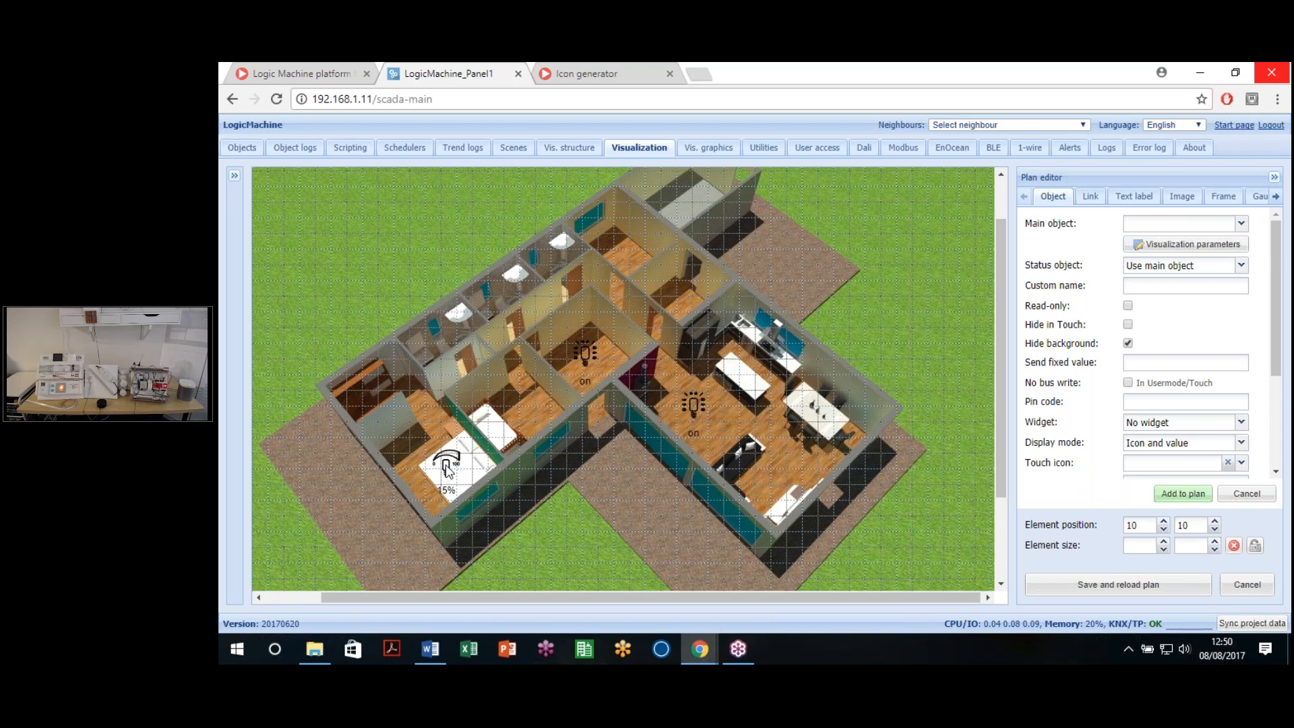
Step: Switch Light 1's dimmer control type to Circular slider in its visualization parameters
click(446, 468)
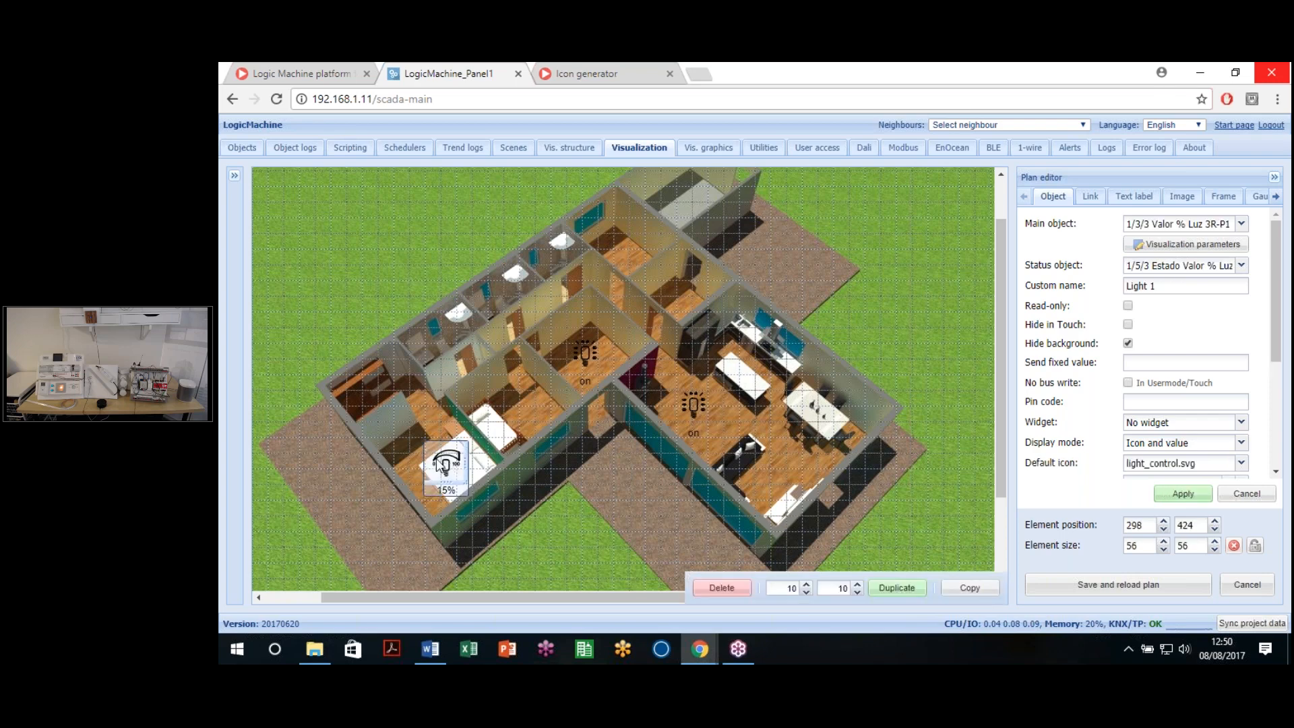
click(1181, 244)
click(842, 342)
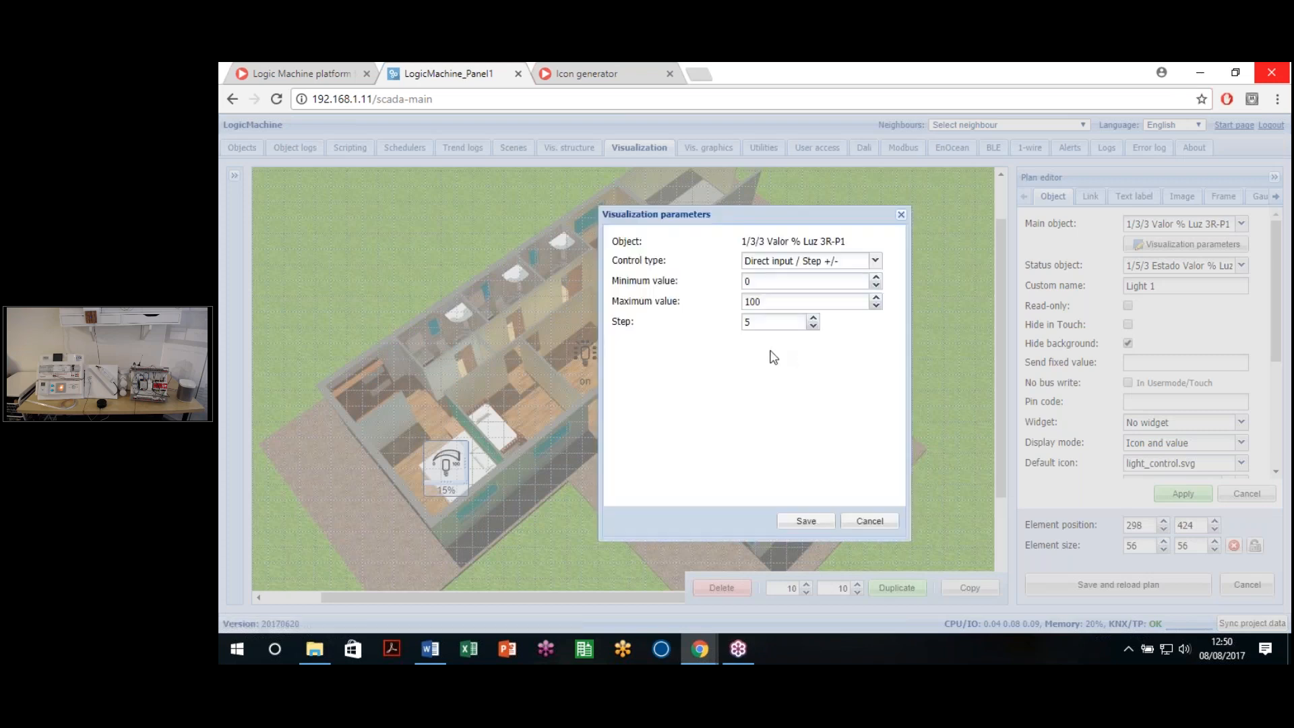
click(874, 261)
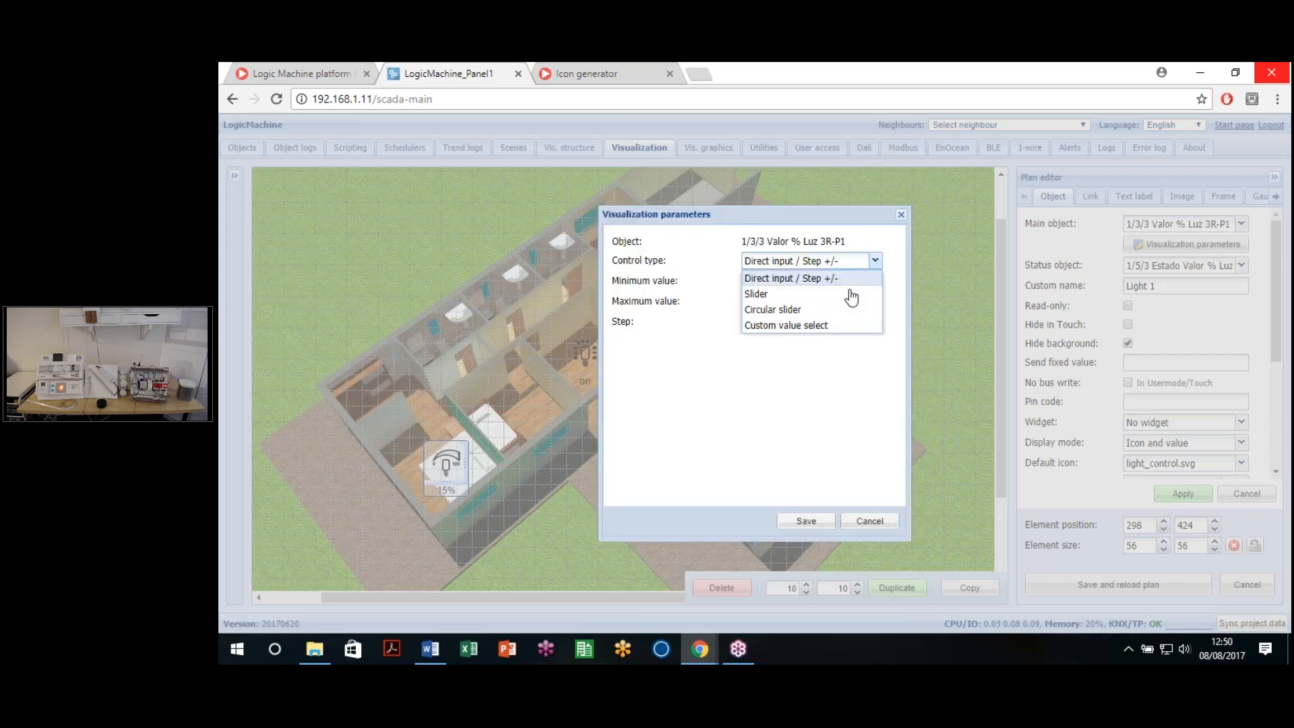
click(790, 311)
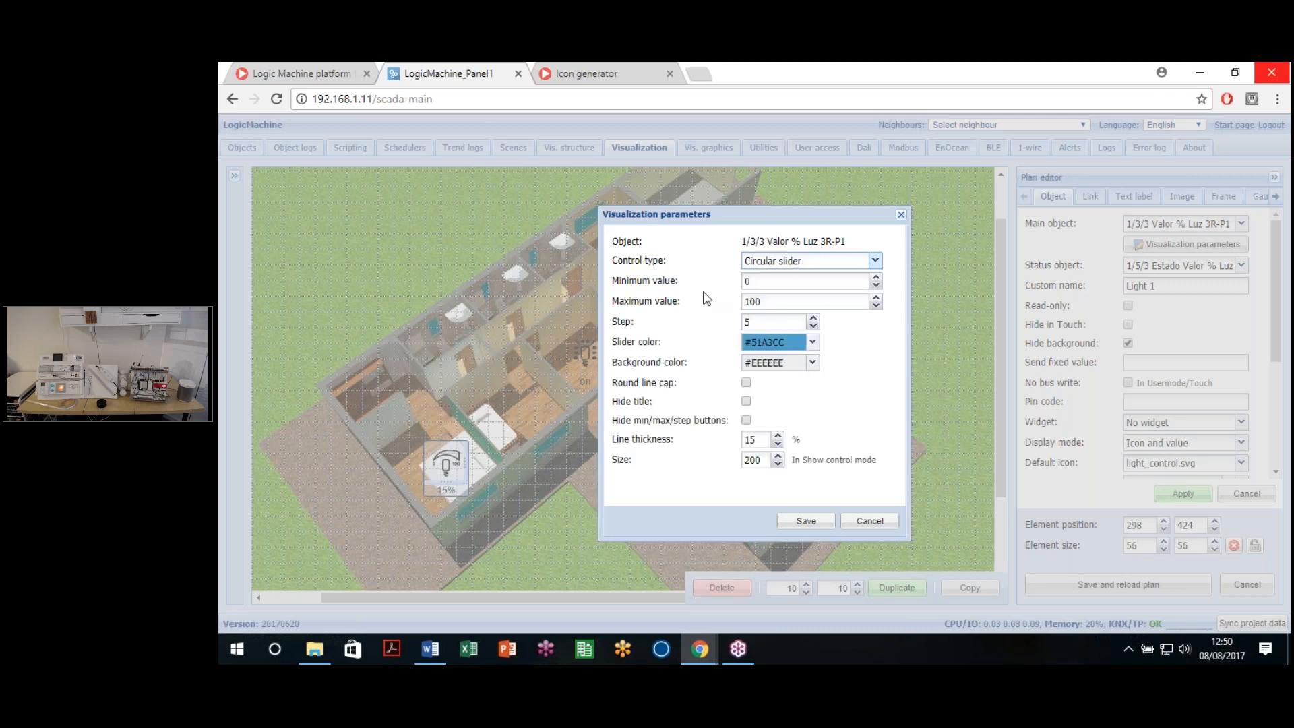
Step: Give the circular slider range 0–100, red #FF0000 colour and round caps, then save and apply
click(770, 281)
click(772, 301)
click(813, 341)
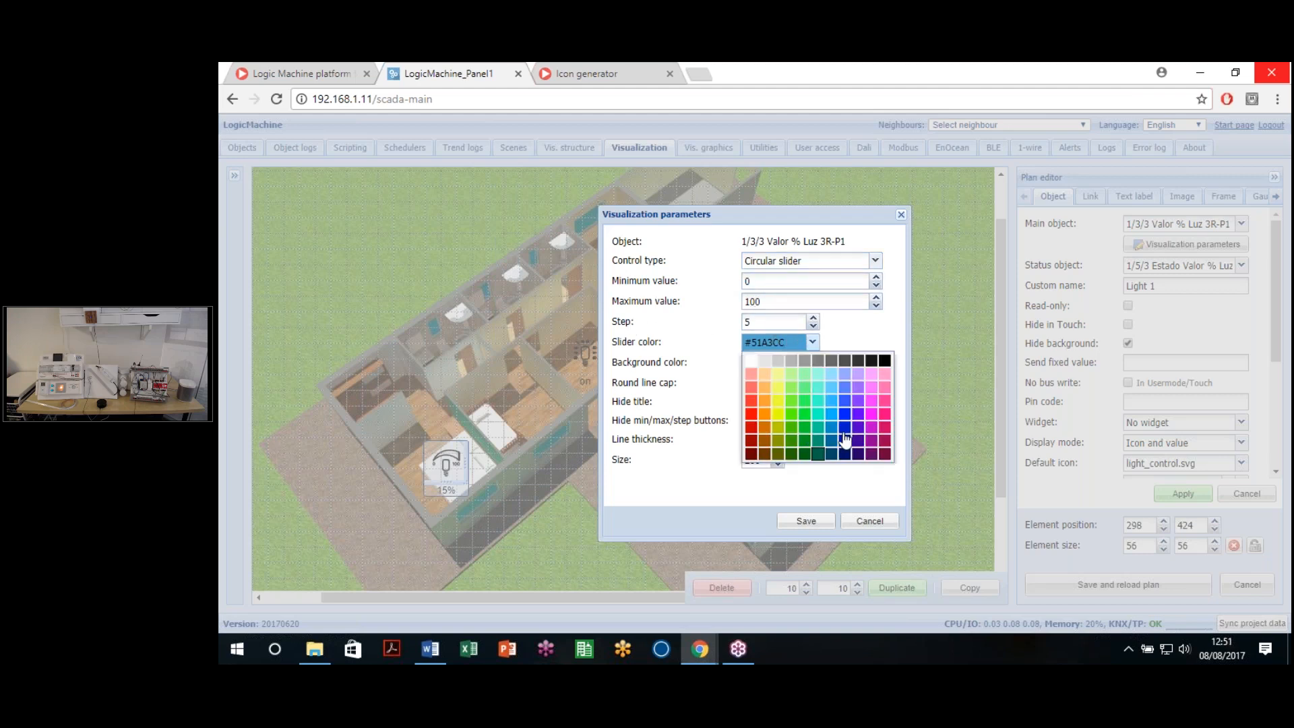
click(750, 414)
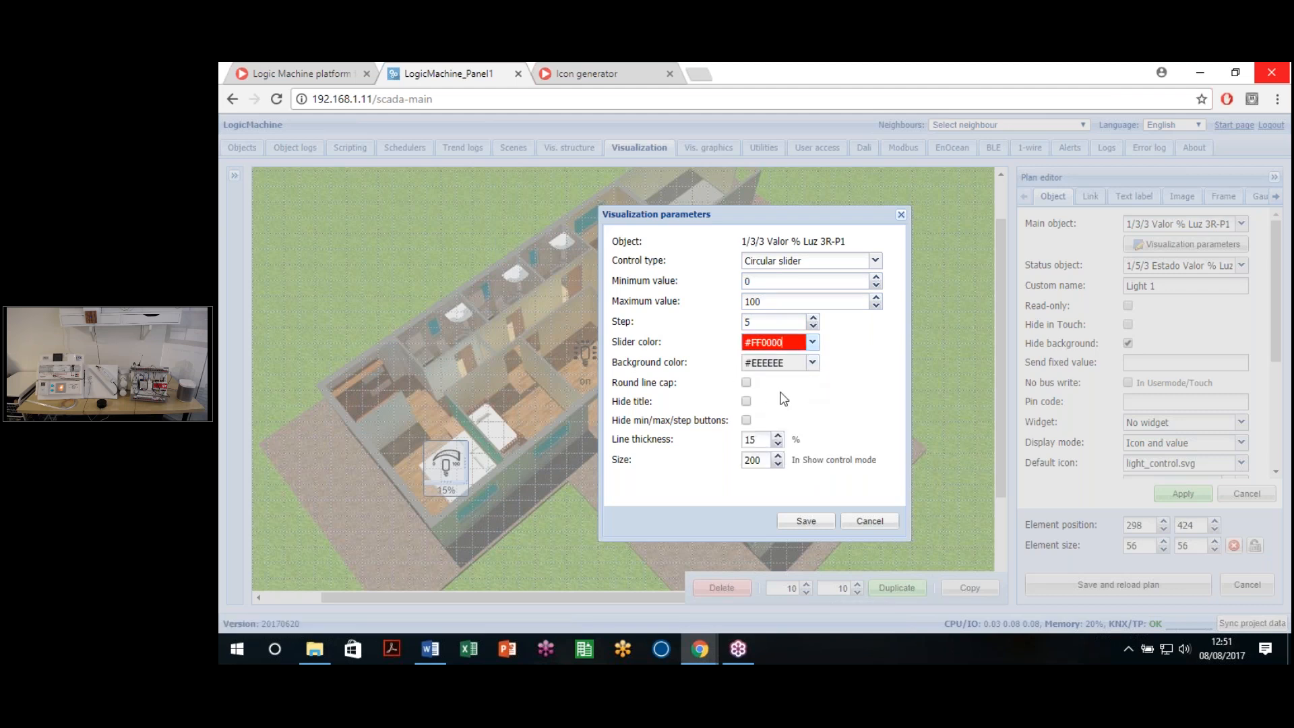
click(746, 382)
click(826, 527)
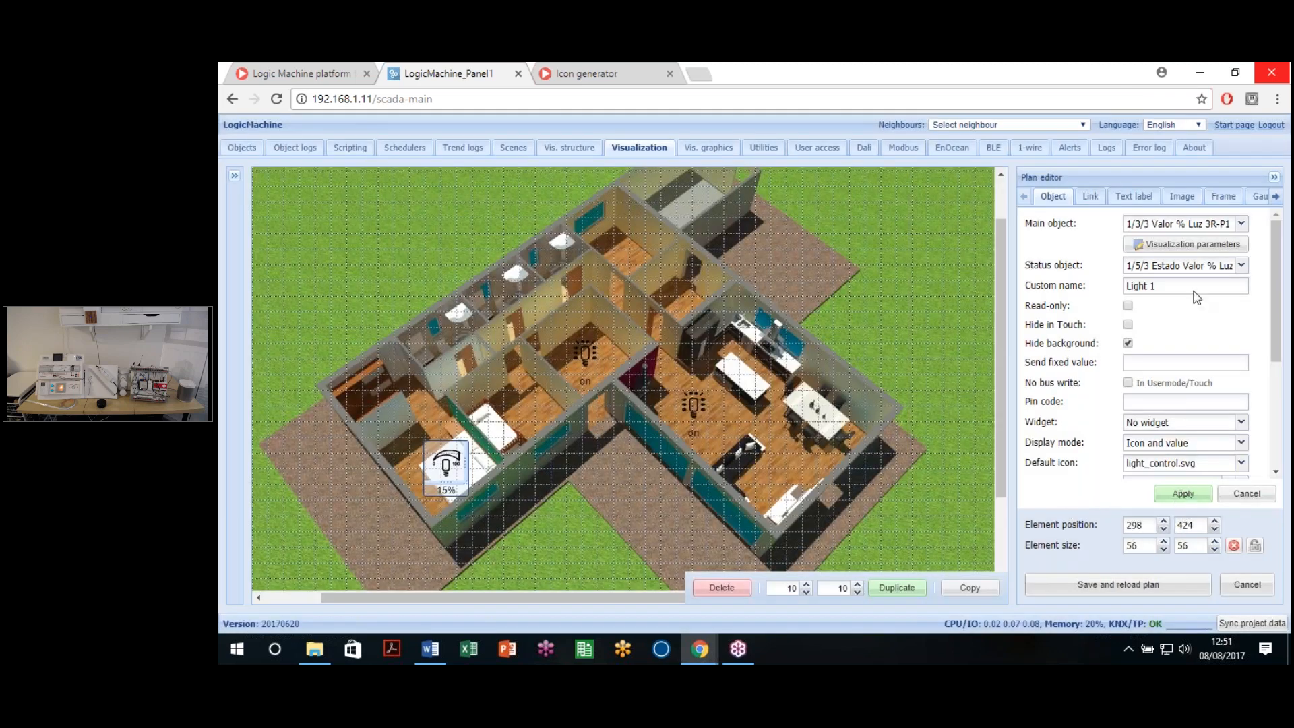
click(1183, 493)
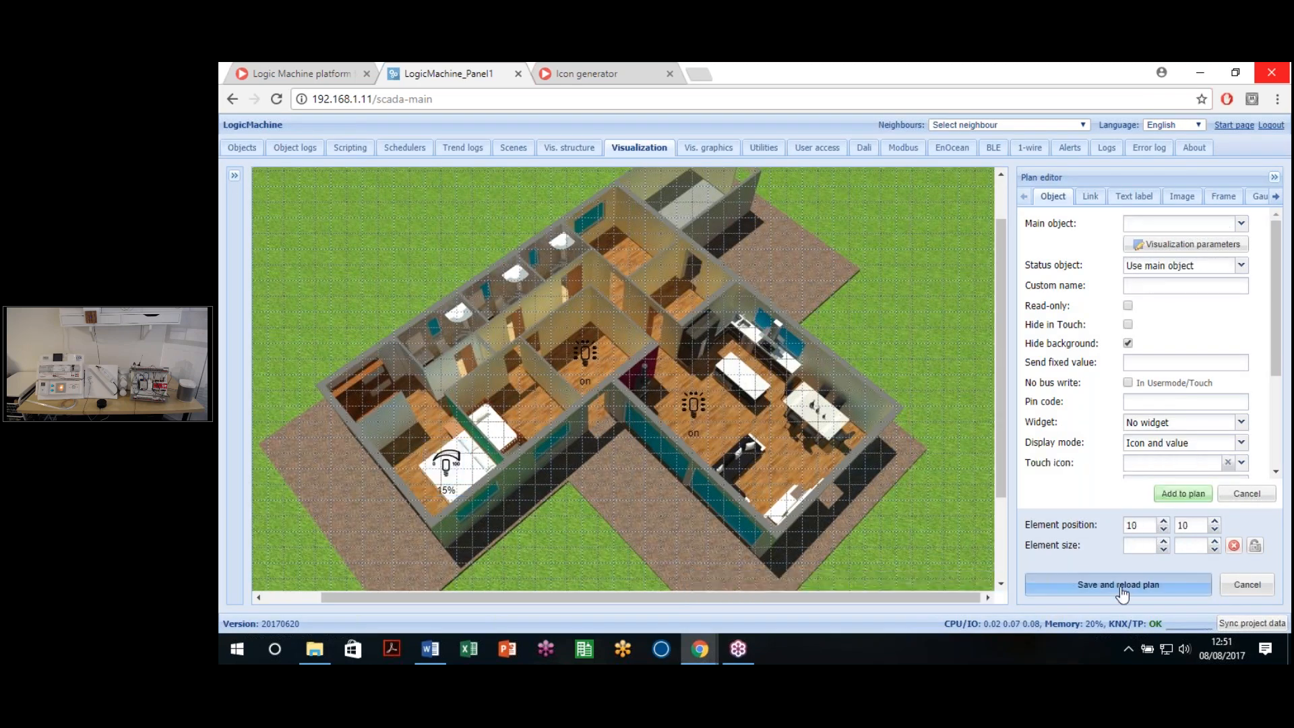
Step: Save and reload the Lighting plan, then open the live visualization full screen
click(1124, 585)
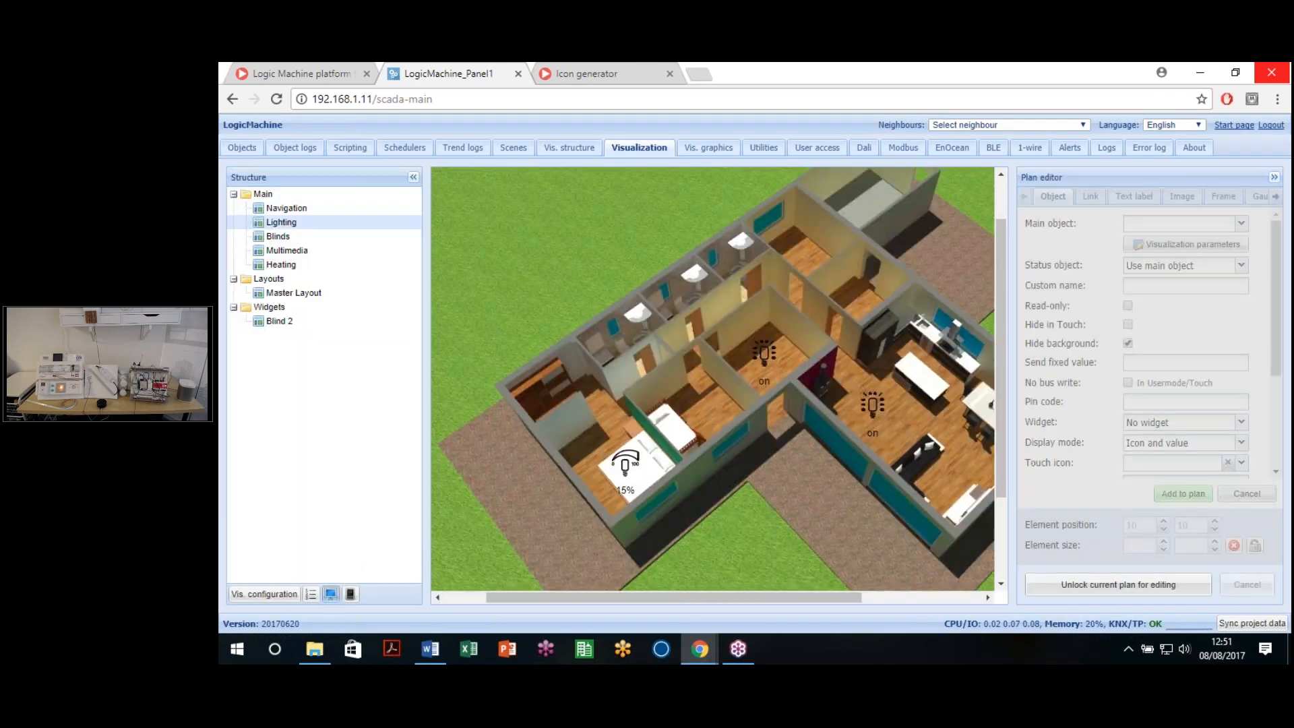
click(329, 595)
click(974, 73)
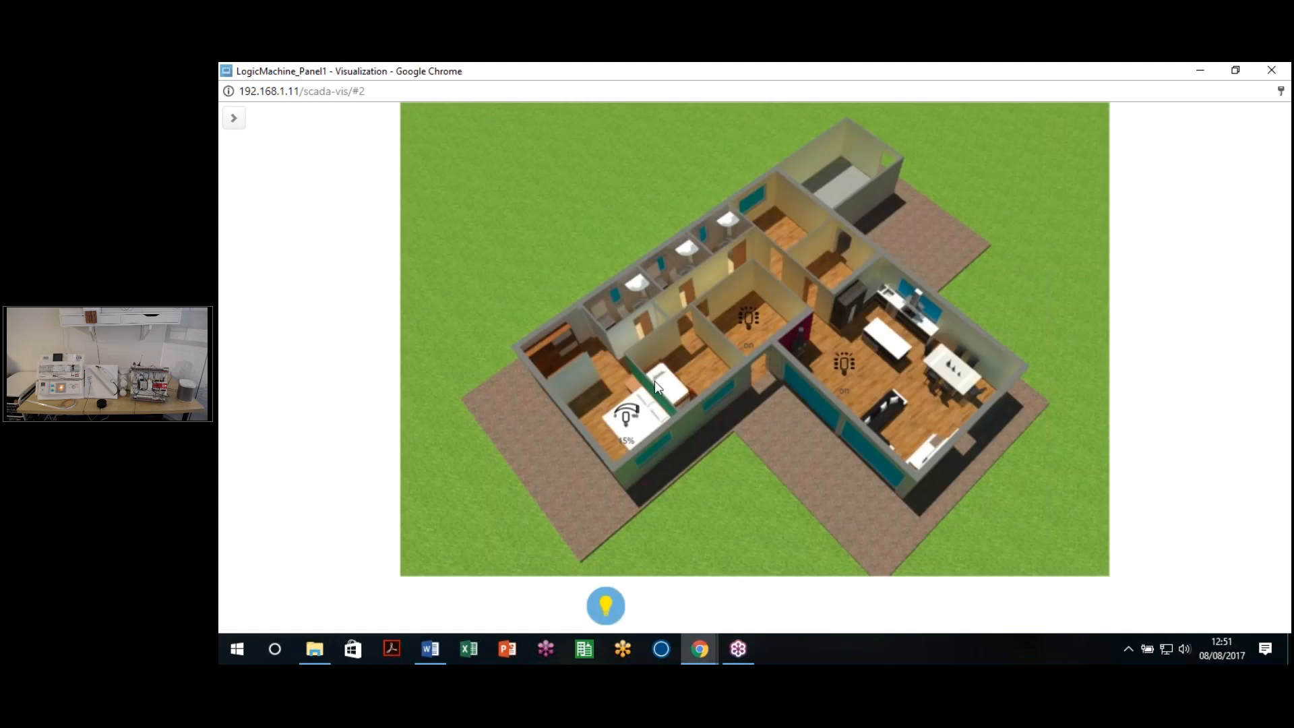
Step: Test the Light 1 dial: sweep it, step up to 60%, down to 45%, then close the preview
click(630, 420)
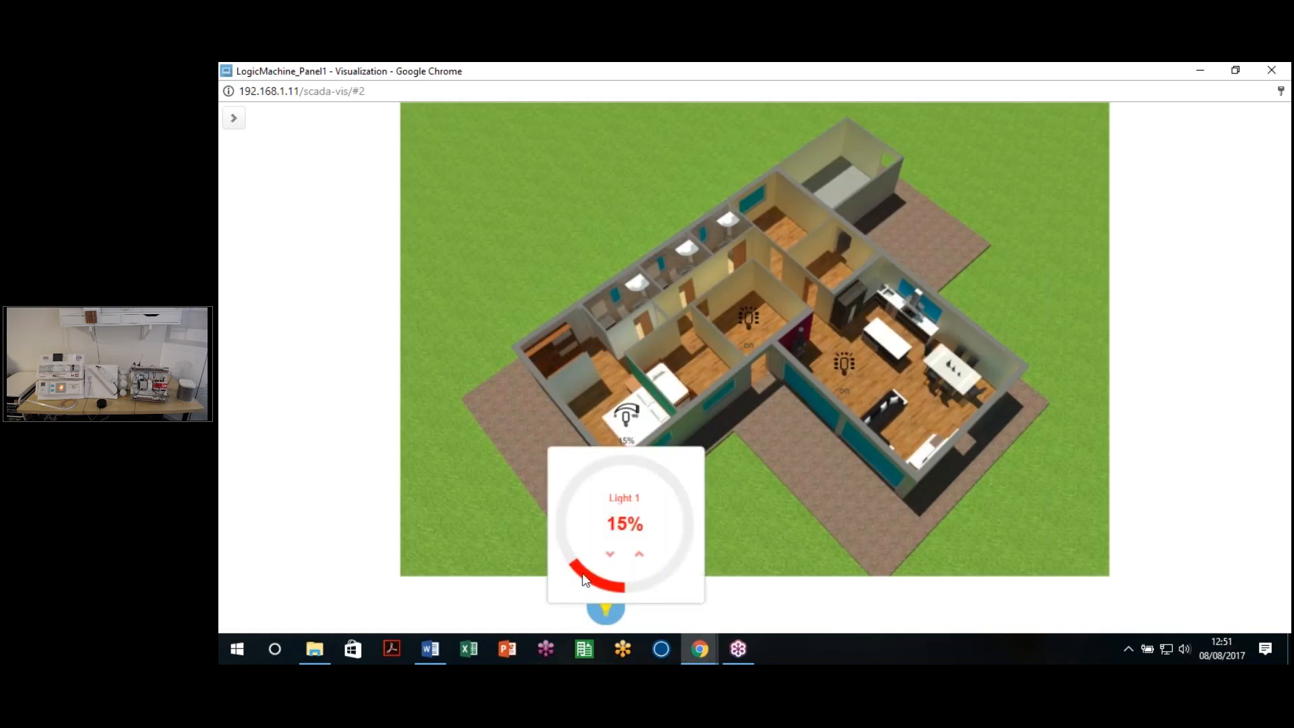
drag(556, 536, 583, 562)
click(639, 555)
click(640, 555)
click(639, 556)
click(639, 555)
click(639, 555)
click(640, 555)
click(639, 555)
click(640, 556)
click(640, 555)
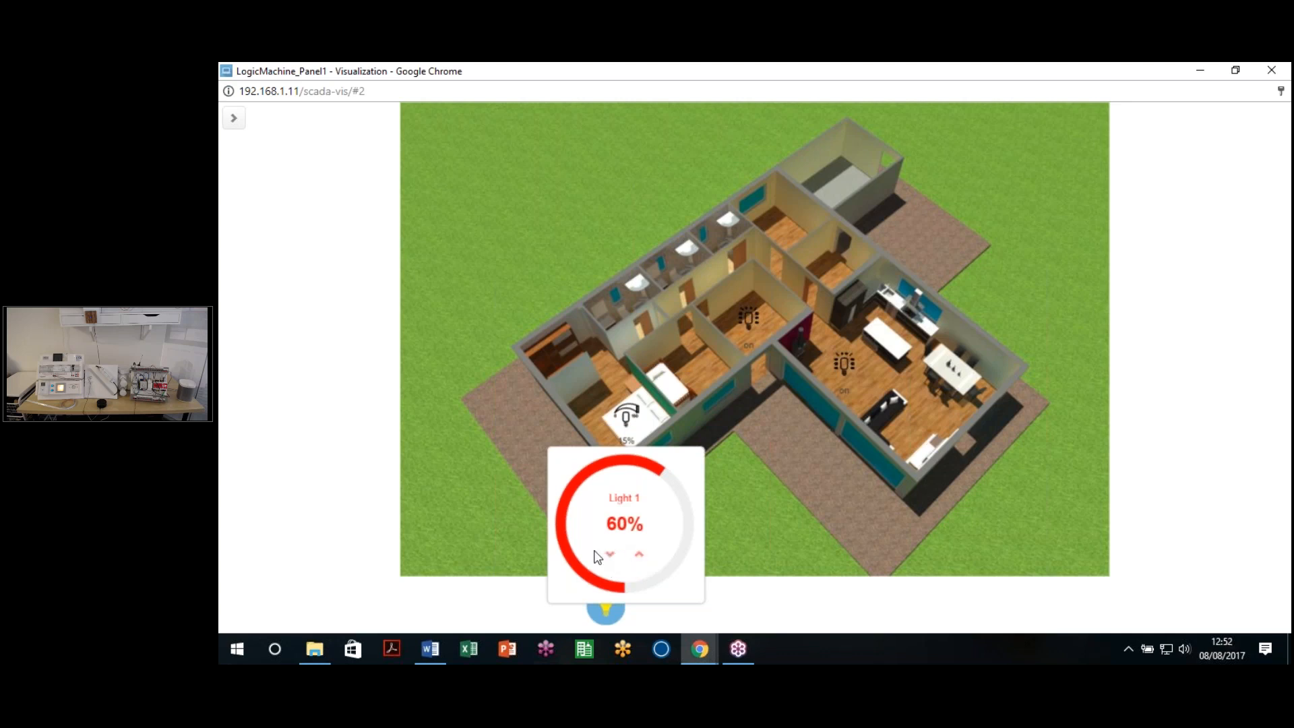
click(611, 554)
click(611, 554)
click(611, 555)
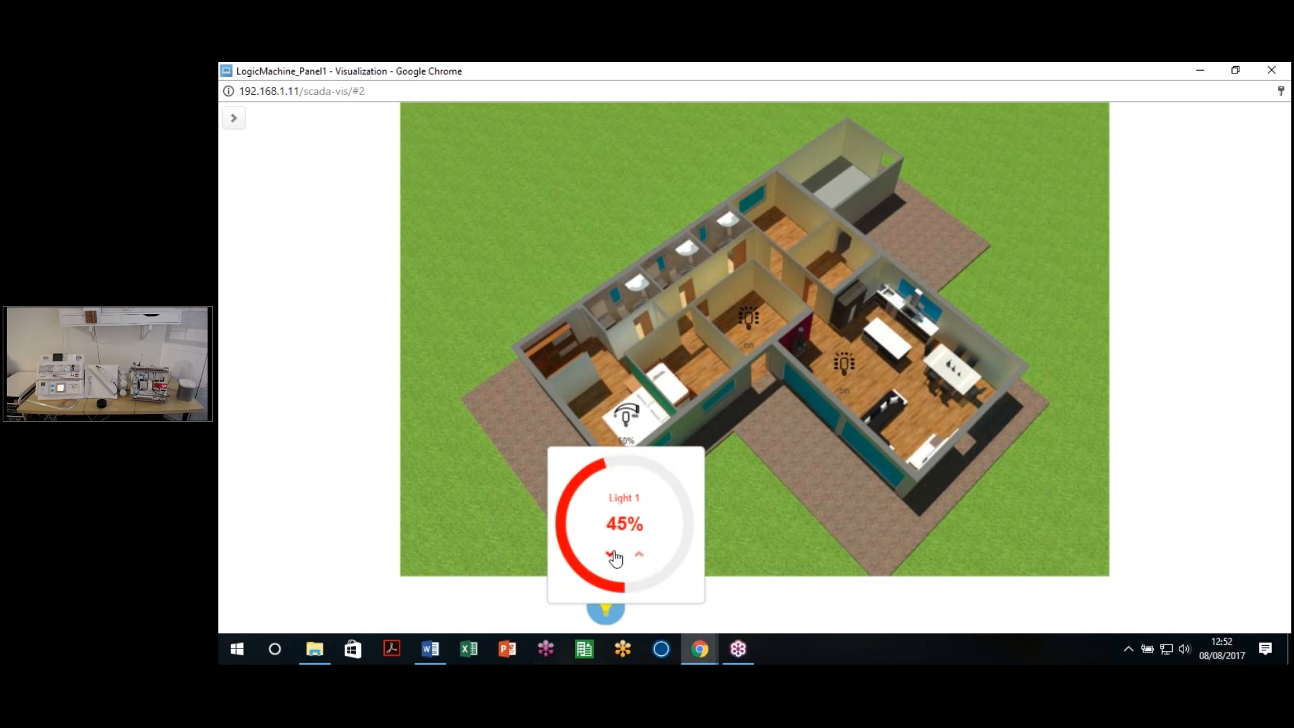
click(736, 525)
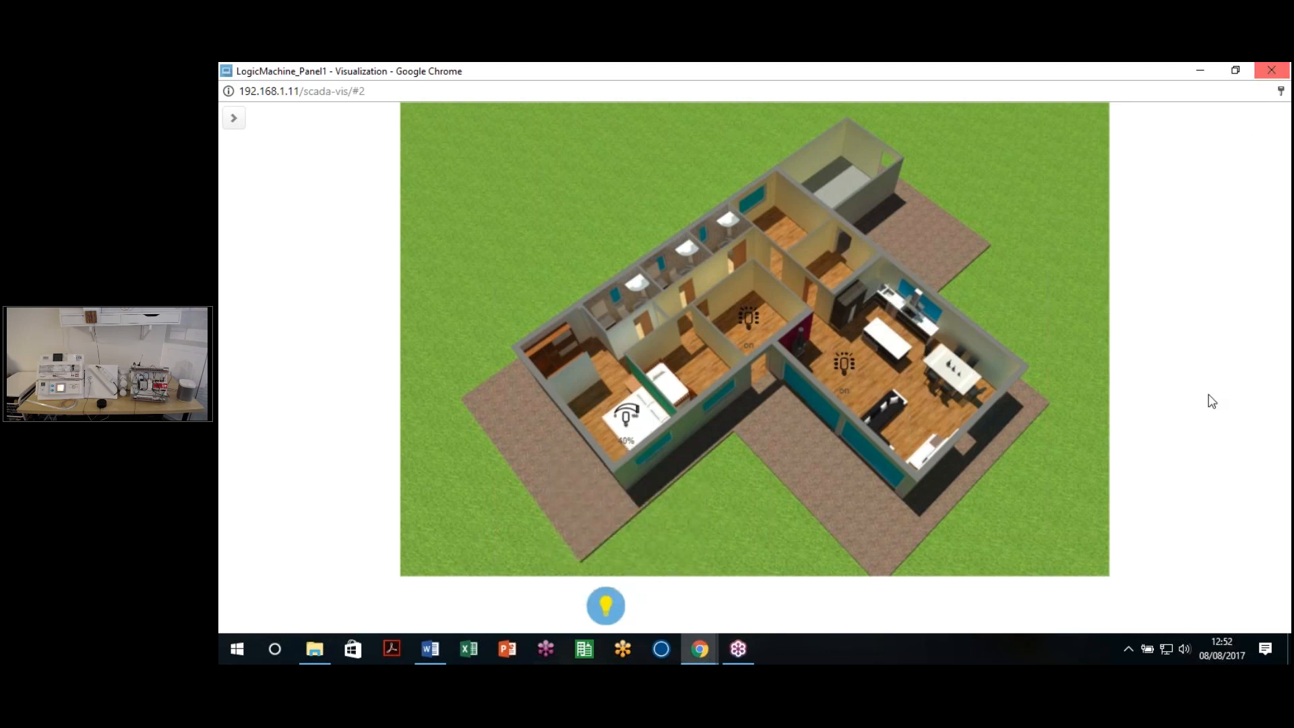
click(1269, 71)
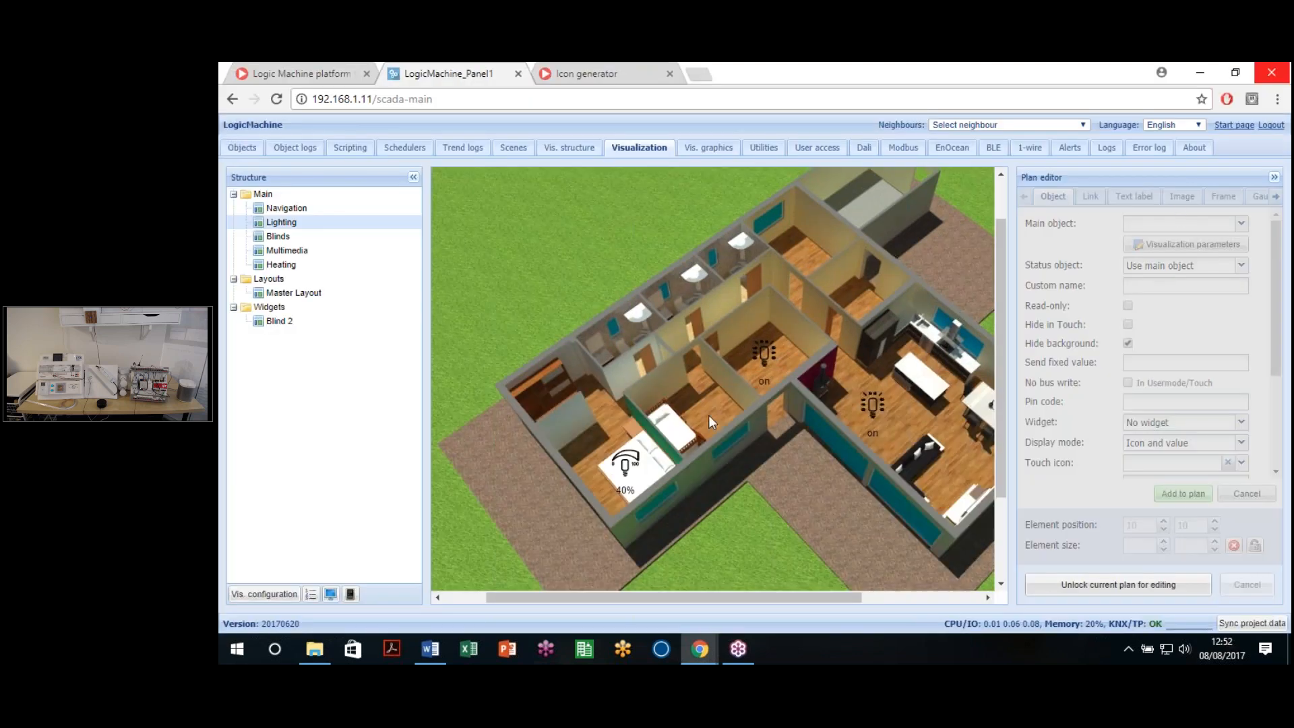
Step: Unlock the plan, show Light 1's circular dimmer inline, and move it over the bedroom
scroll(660, 484, down, 2)
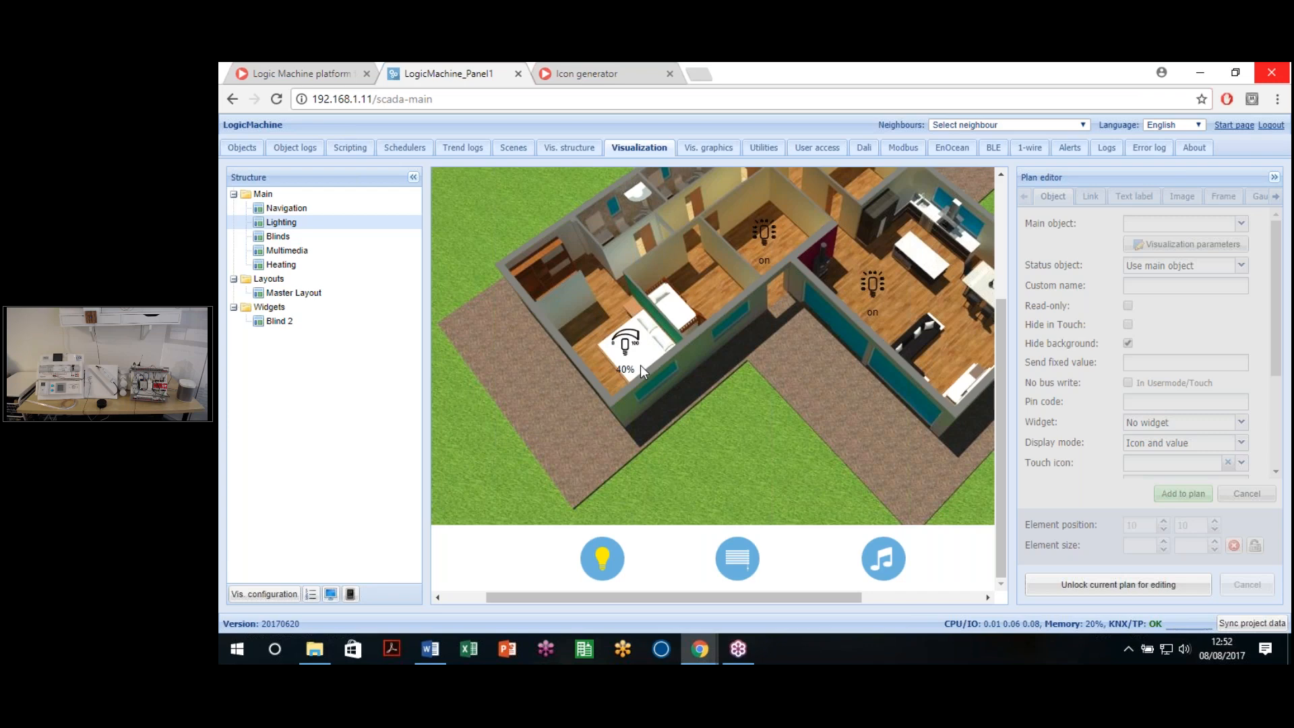
click(1115, 585)
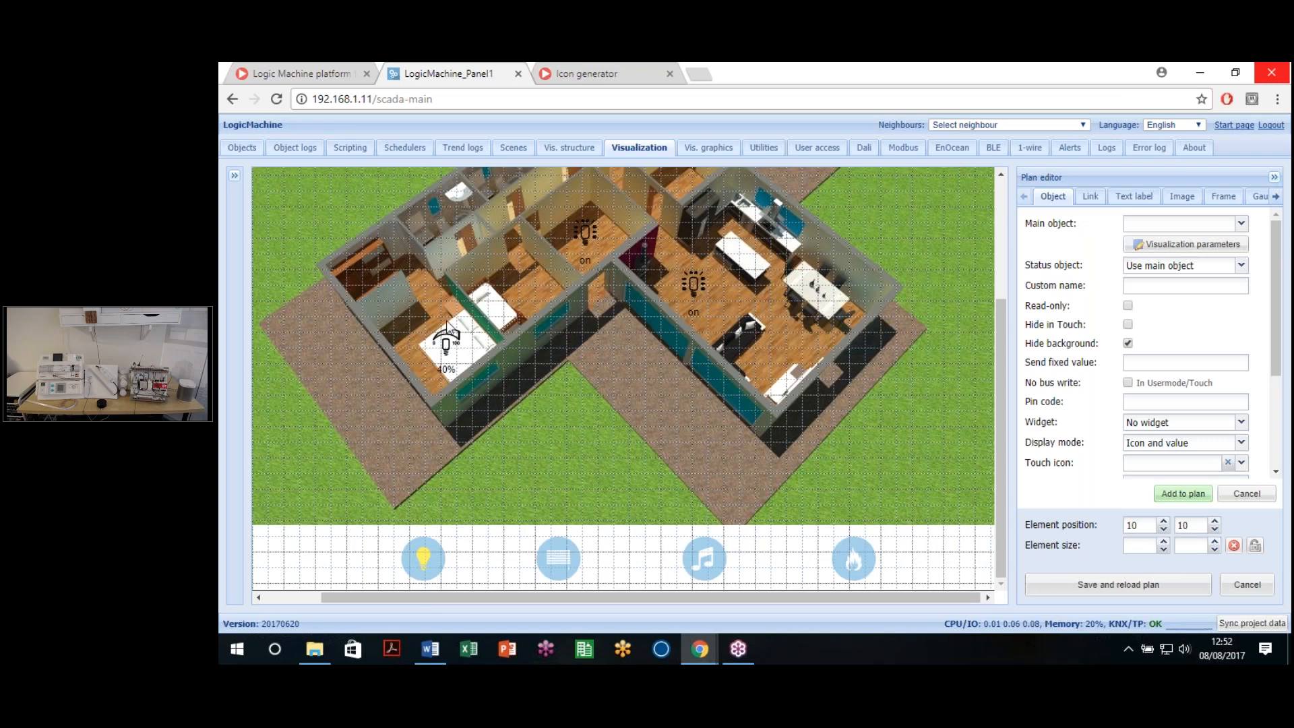
click(445, 350)
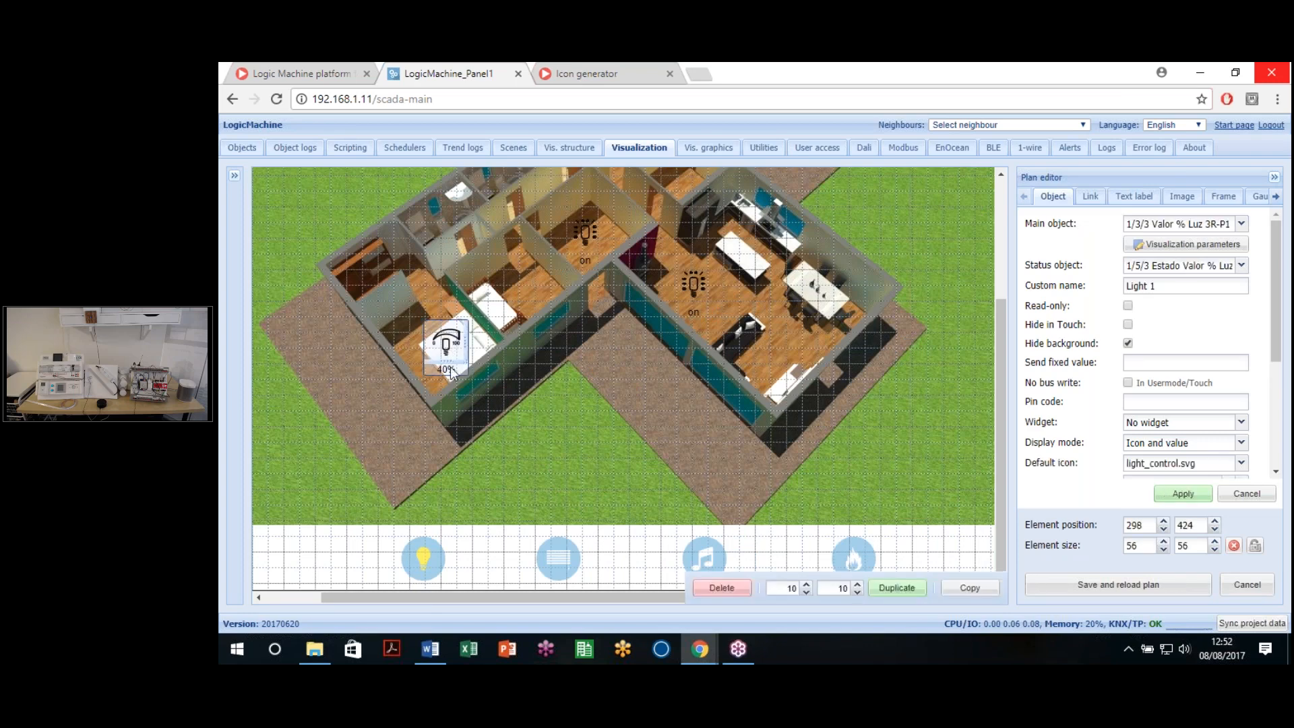
scroll(1100, 316, down, 3)
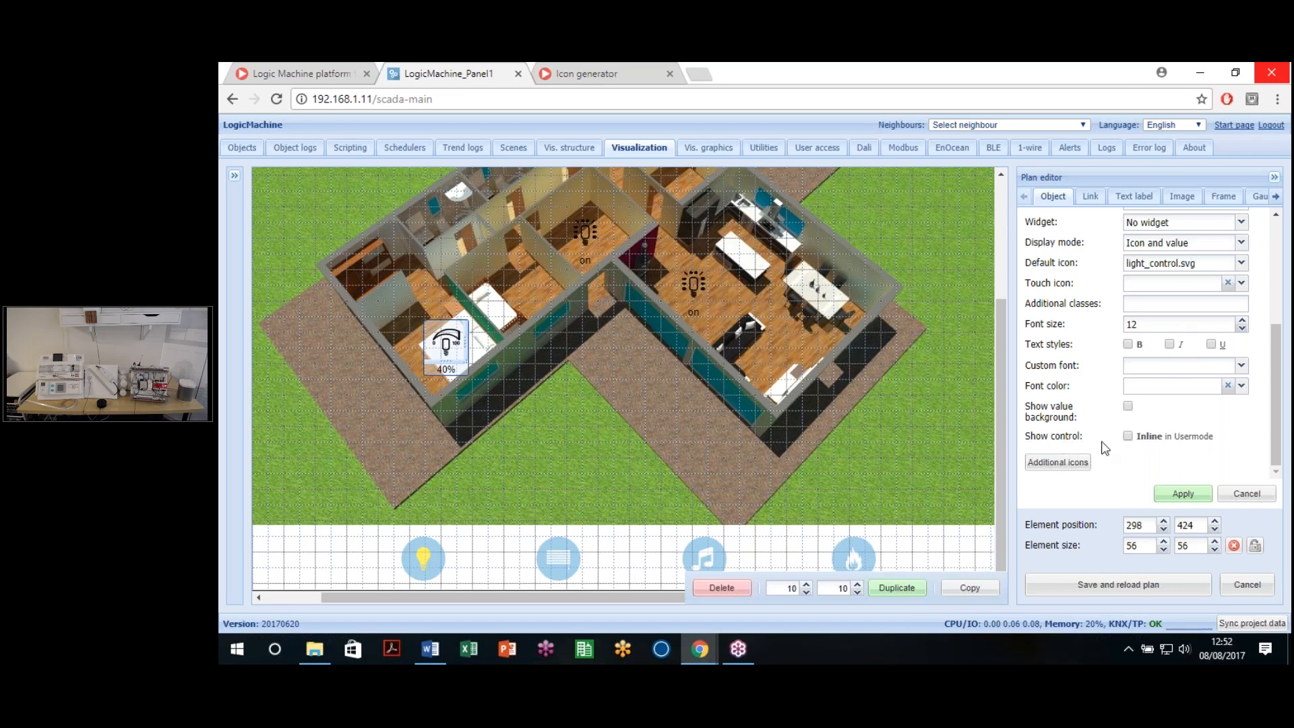
click(1143, 443)
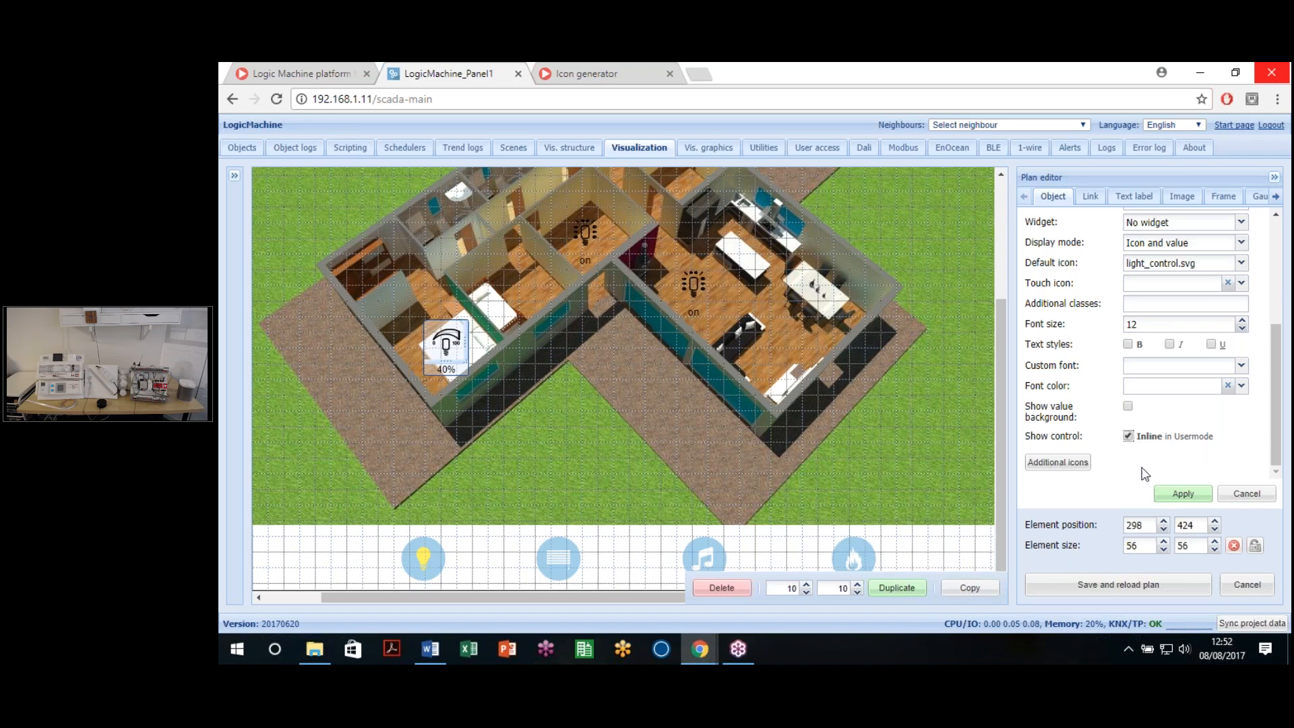
click(1176, 498)
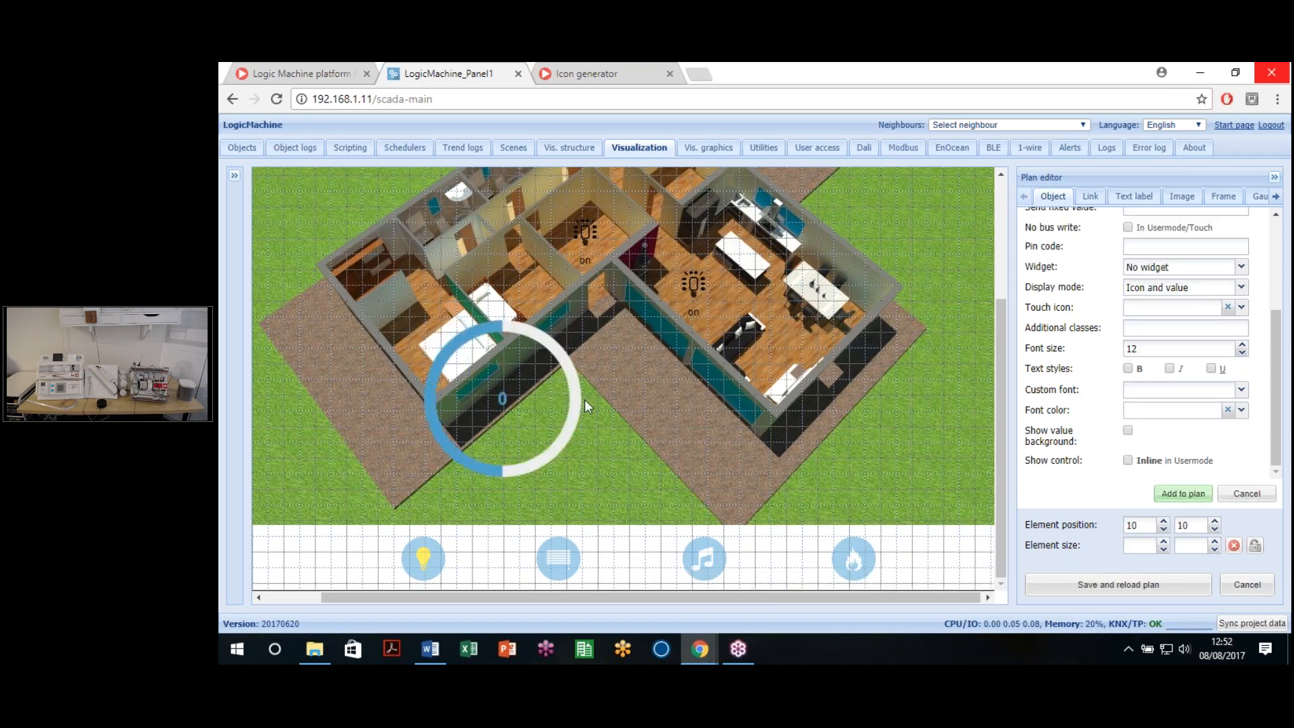
drag(565, 383, 450, 302)
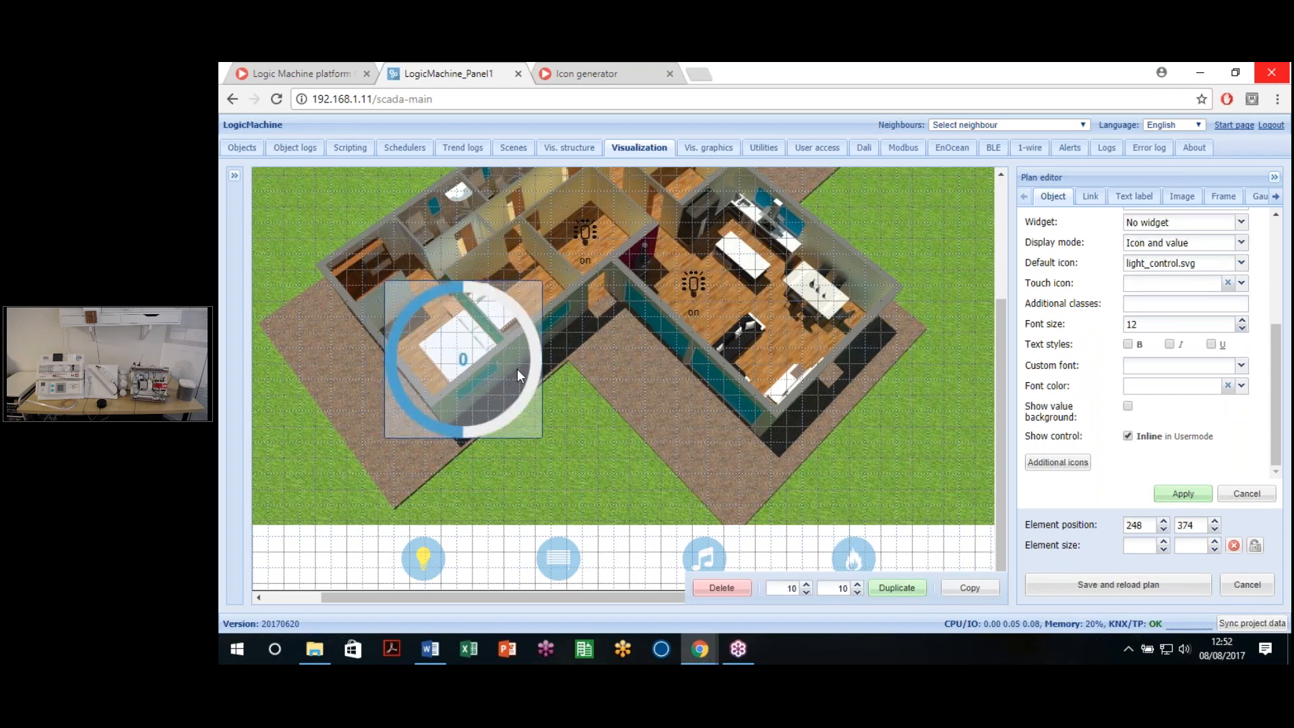
Step: Change the circular dimmer's size from 200 to 150 and save the parameters
scroll(1182, 354, up, 3)
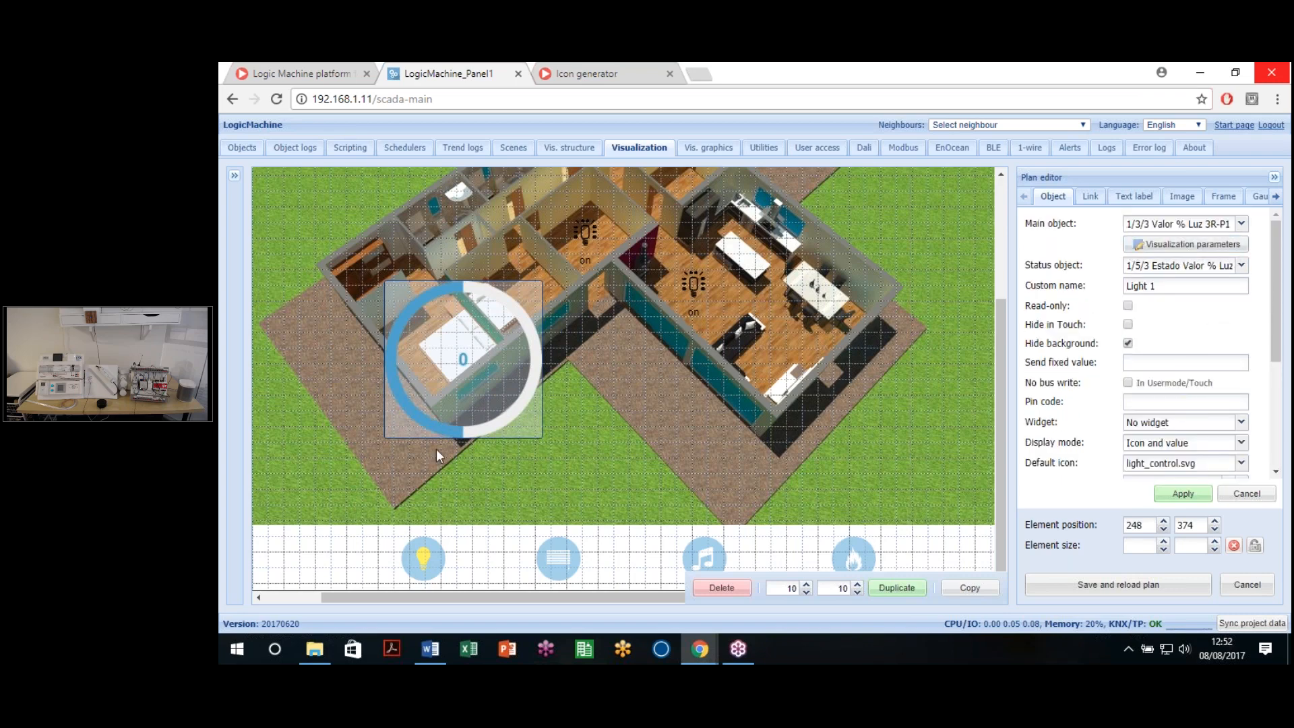
click(1176, 245)
click(755, 342)
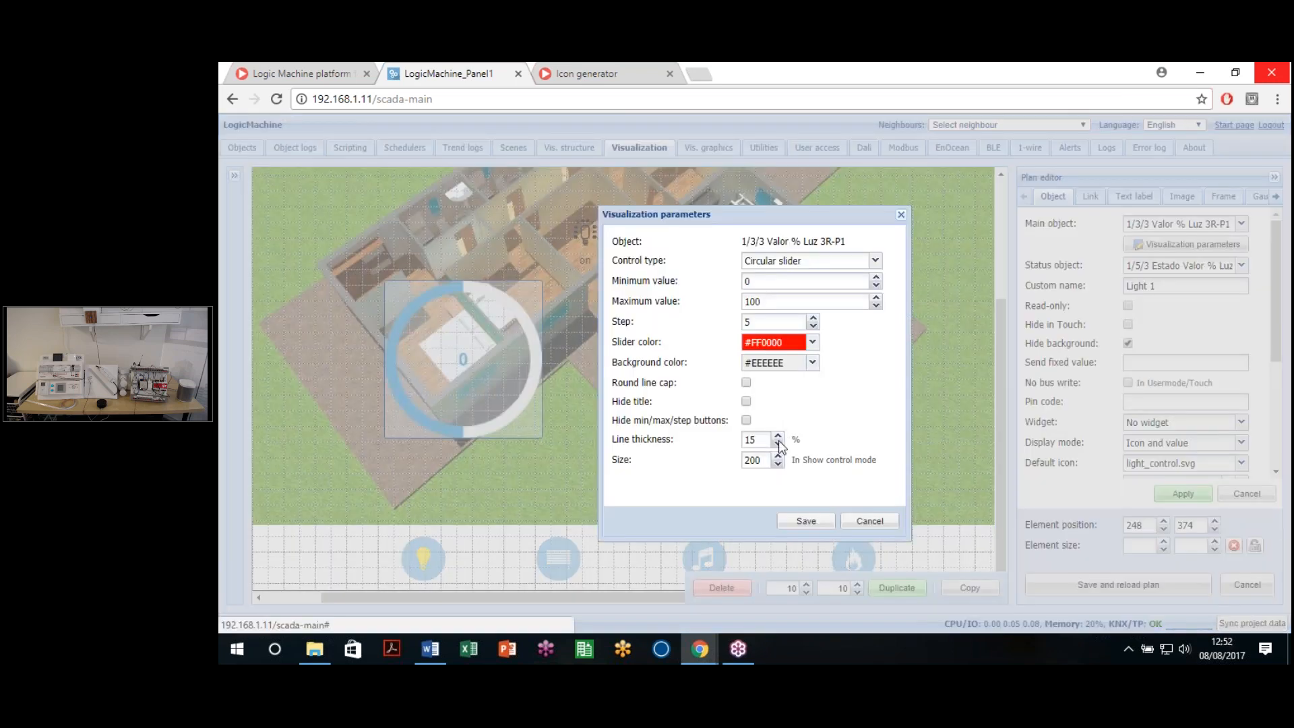
double_click(752, 460)
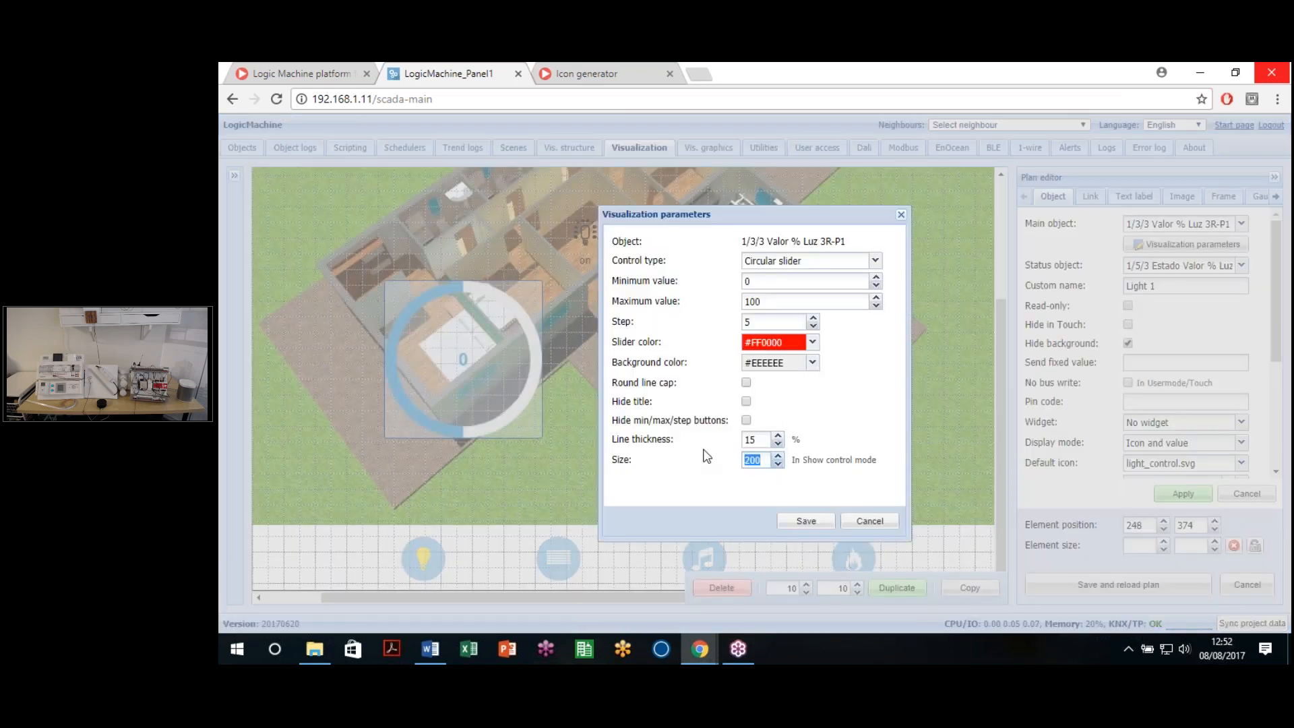
text(15)
key(ctrl+a)
text(150)
click(790, 526)
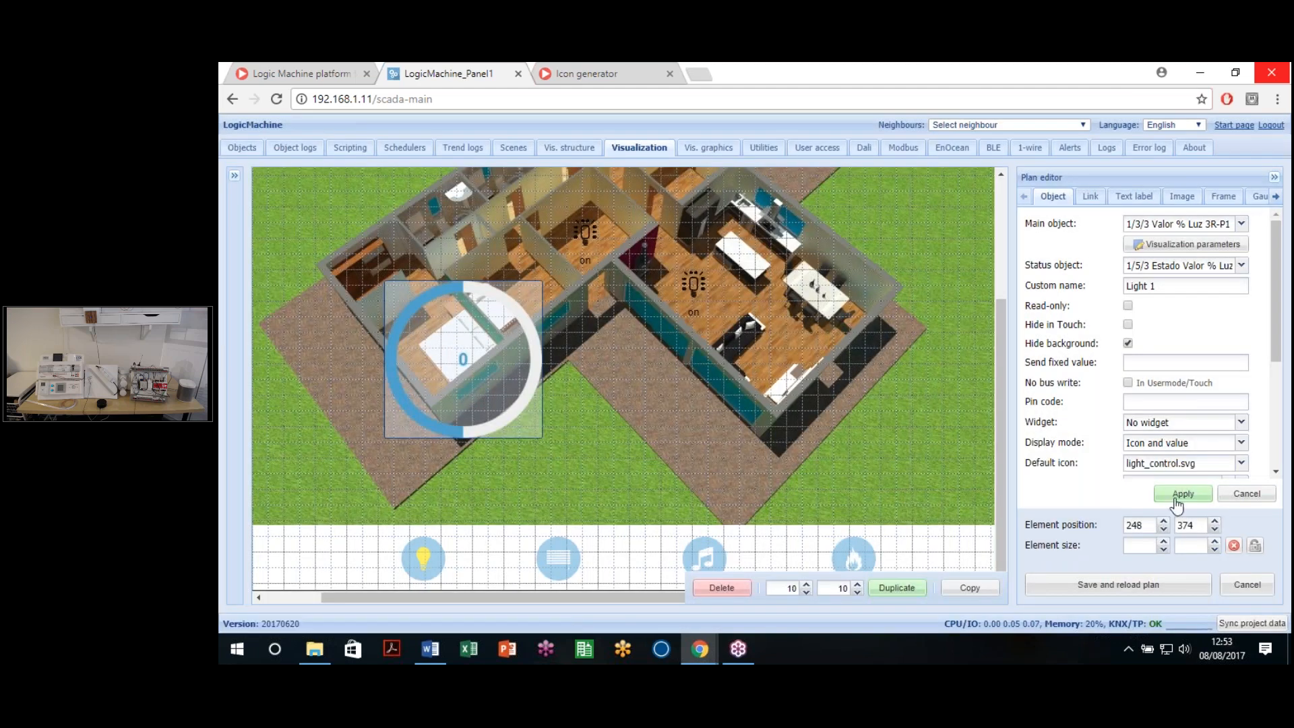
Step: Save and reload the plan, then open a maximized live preview
click(1100, 587)
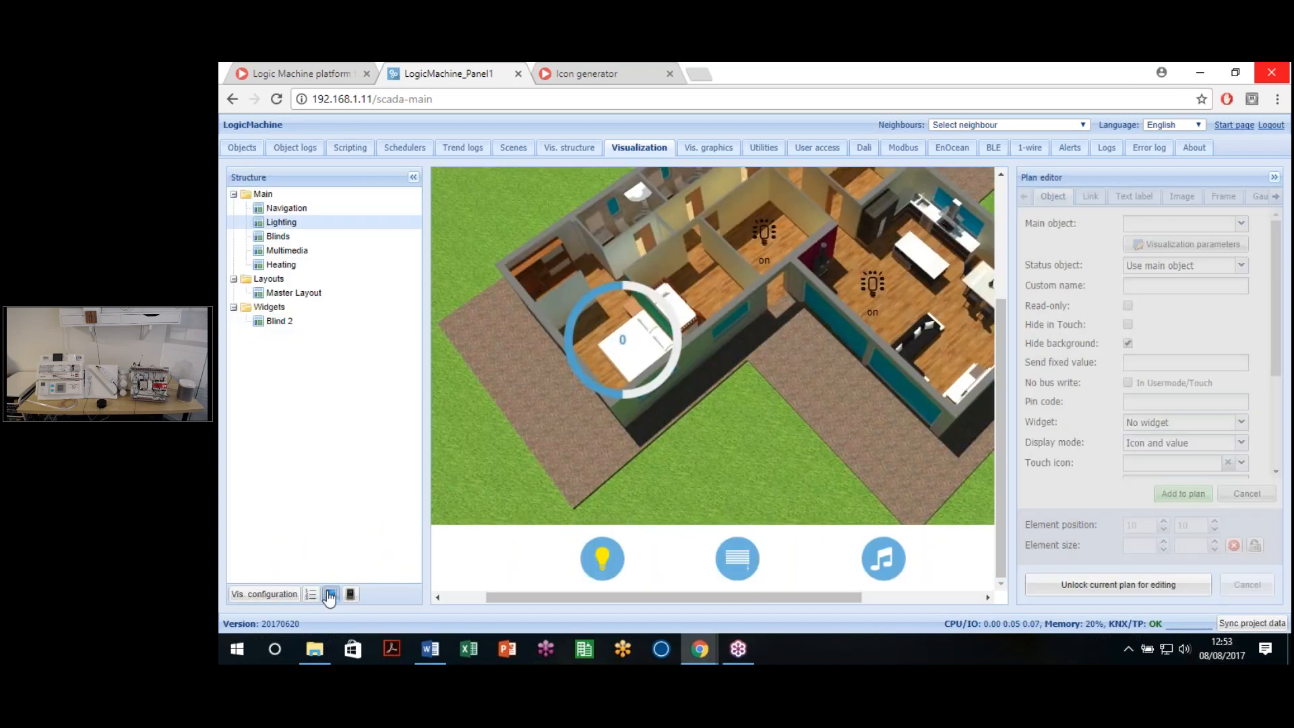
click(329, 595)
click(977, 72)
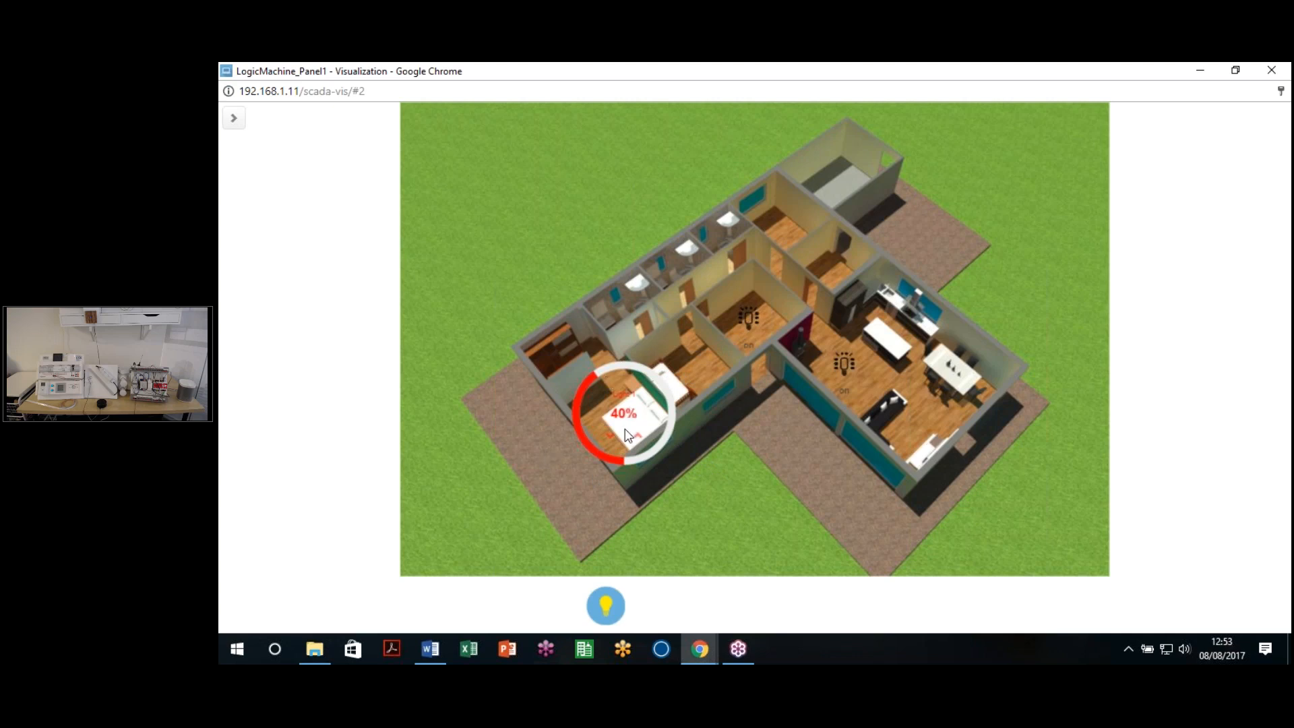
Step: Try the inline Light 1 dimmer at 70%, 85%, 45% and 30%, ending at 20%
click(669, 402)
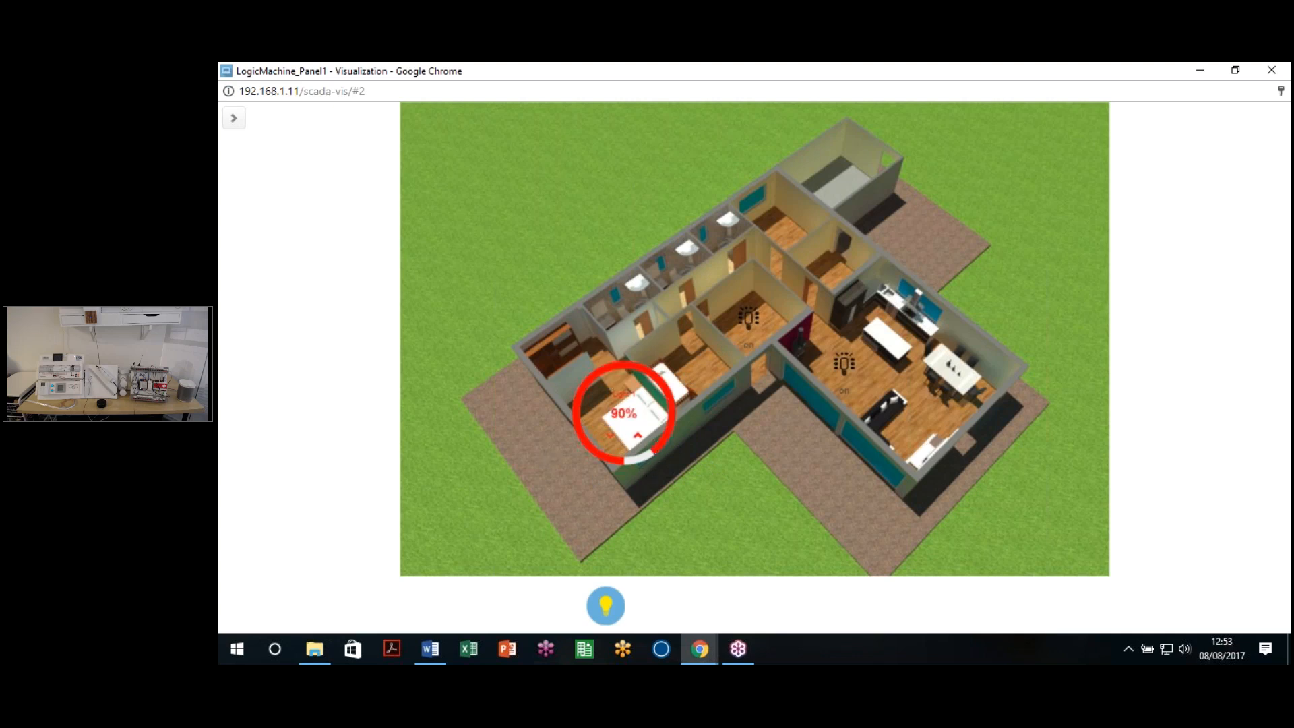
click(656, 446)
drag(632, 363, 606, 369)
click(575, 435)
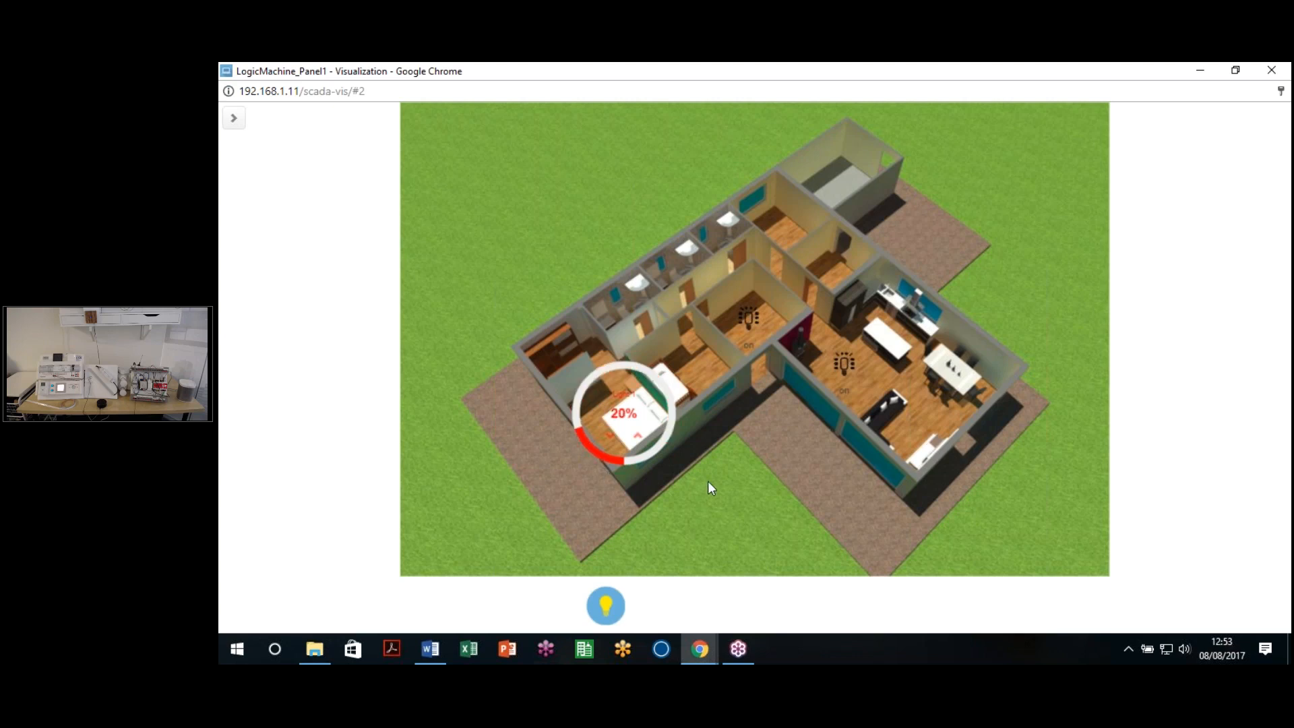
click(578, 399)
click(574, 431)
Step: Change Light 1's dimmer to a horizontal Slider control and save its parameters
click(1269, 71)
click(1068, 592)
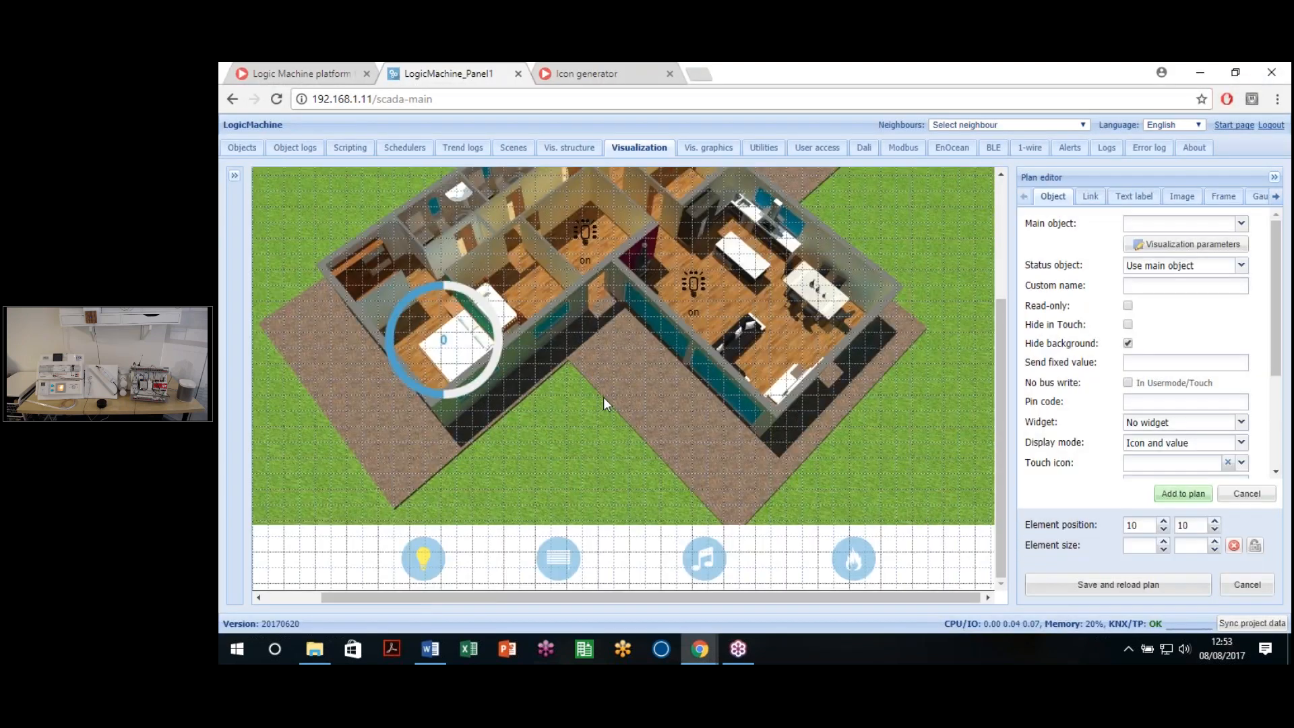
click(1213, 244)
click(679, 367)
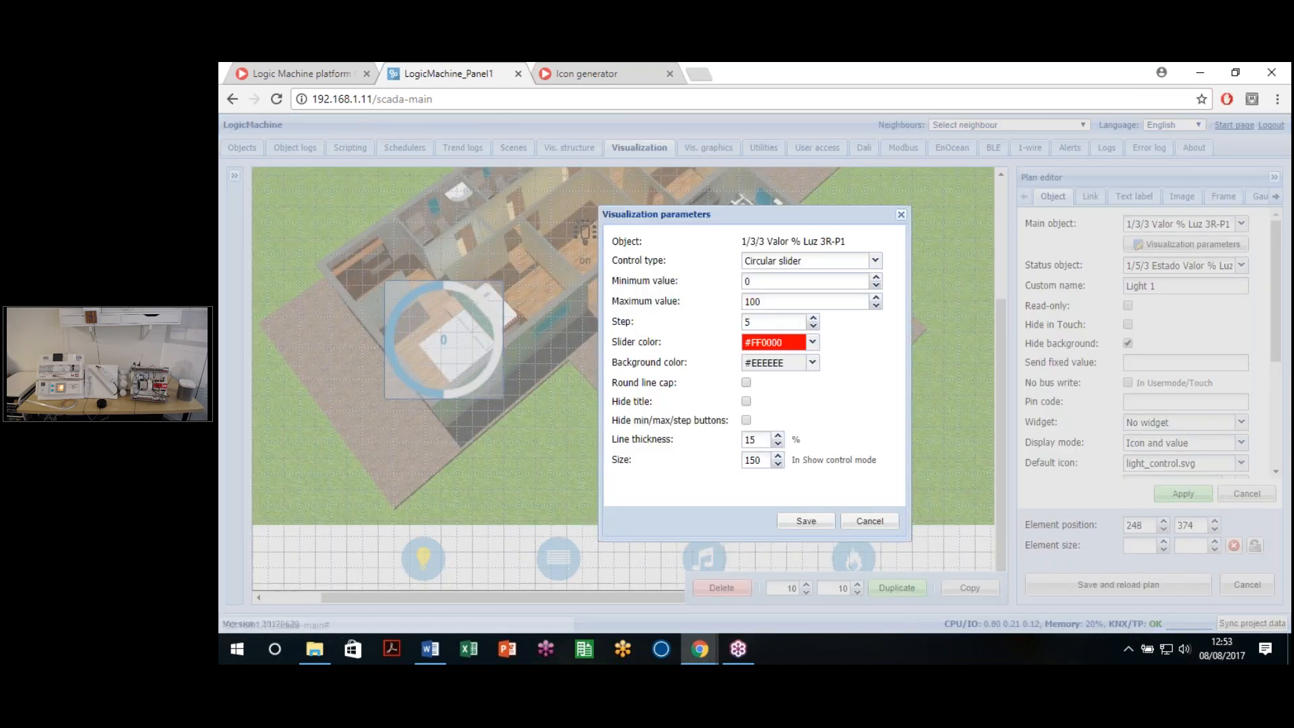
click(874, 260)
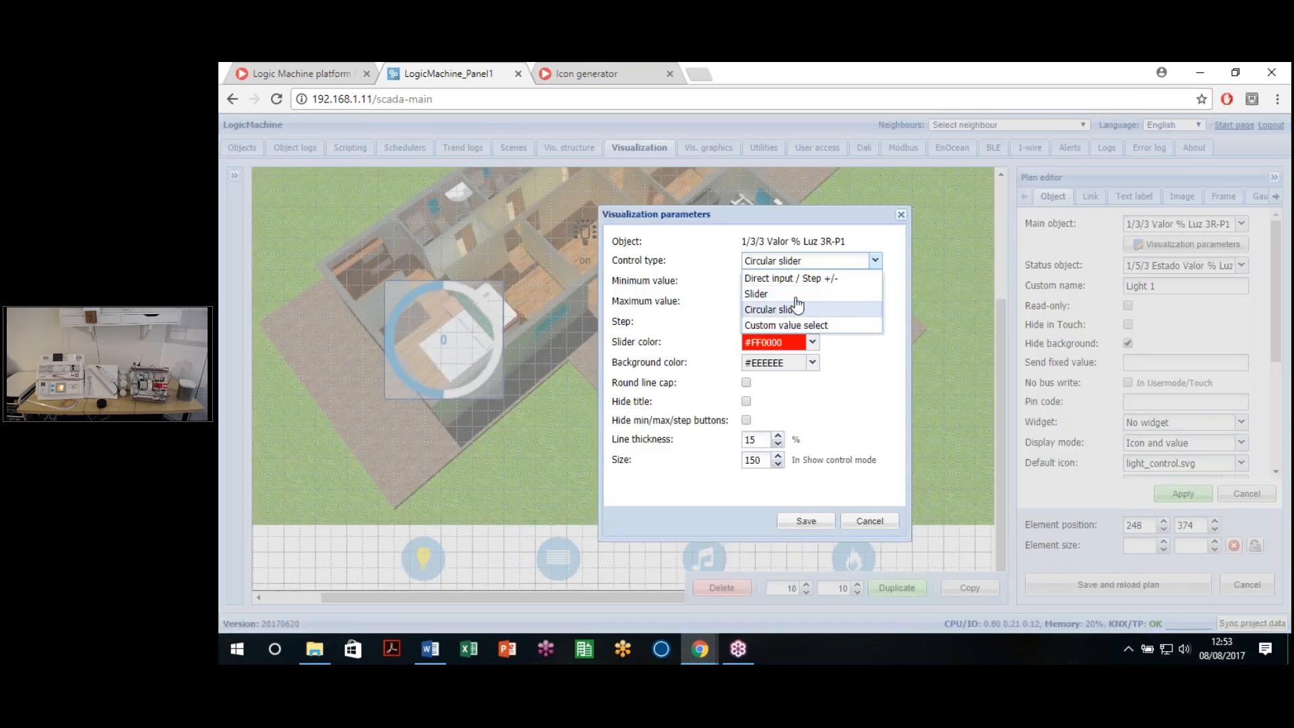
click(782, 292)
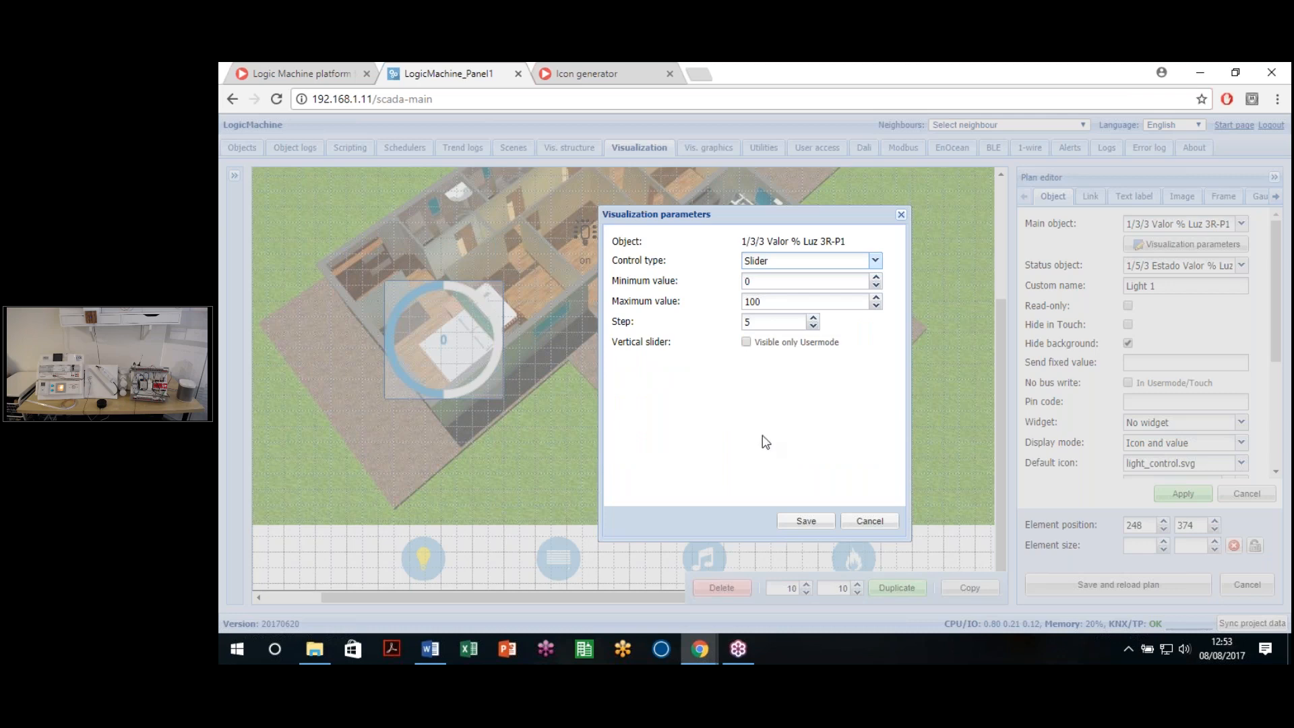
click(746, 342)
click(747, 362)
click(747, 342)
click(808, 520)
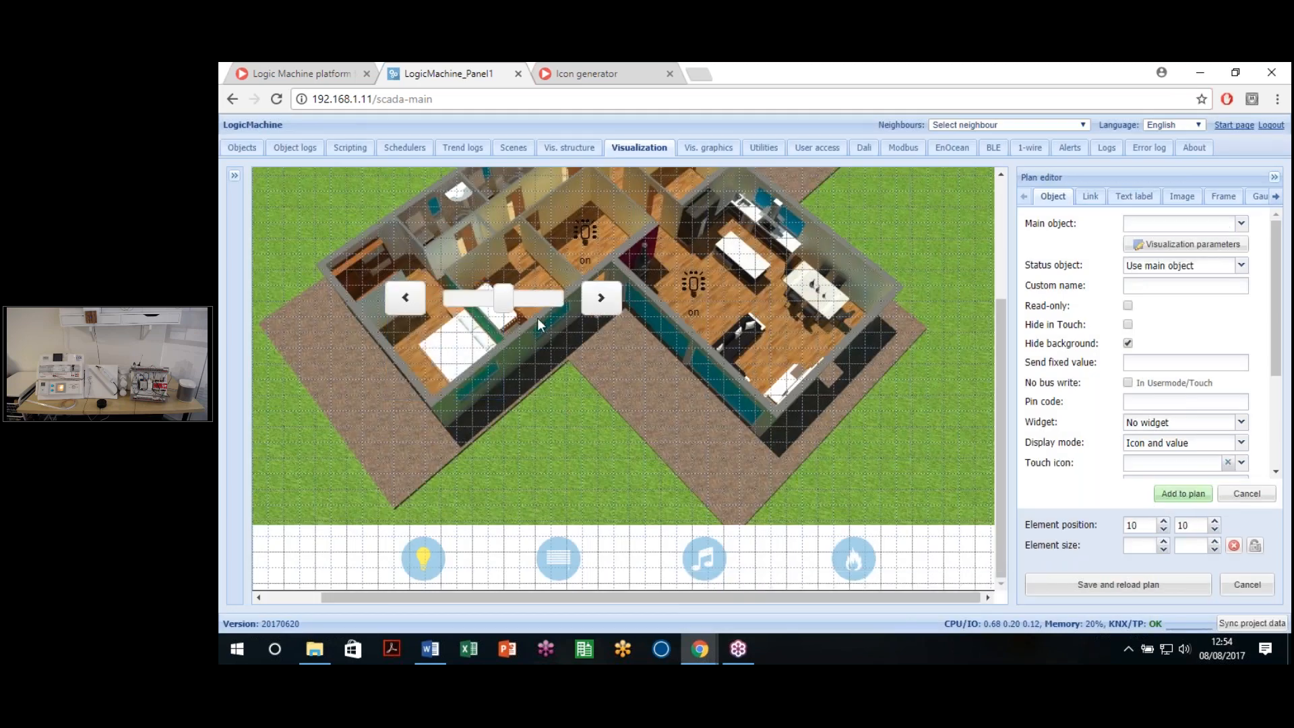
Step: Move the slider lower left on the plan, apply, and save and reload the plan
drag(507, 370, 545, 423)
click(1182, 493)
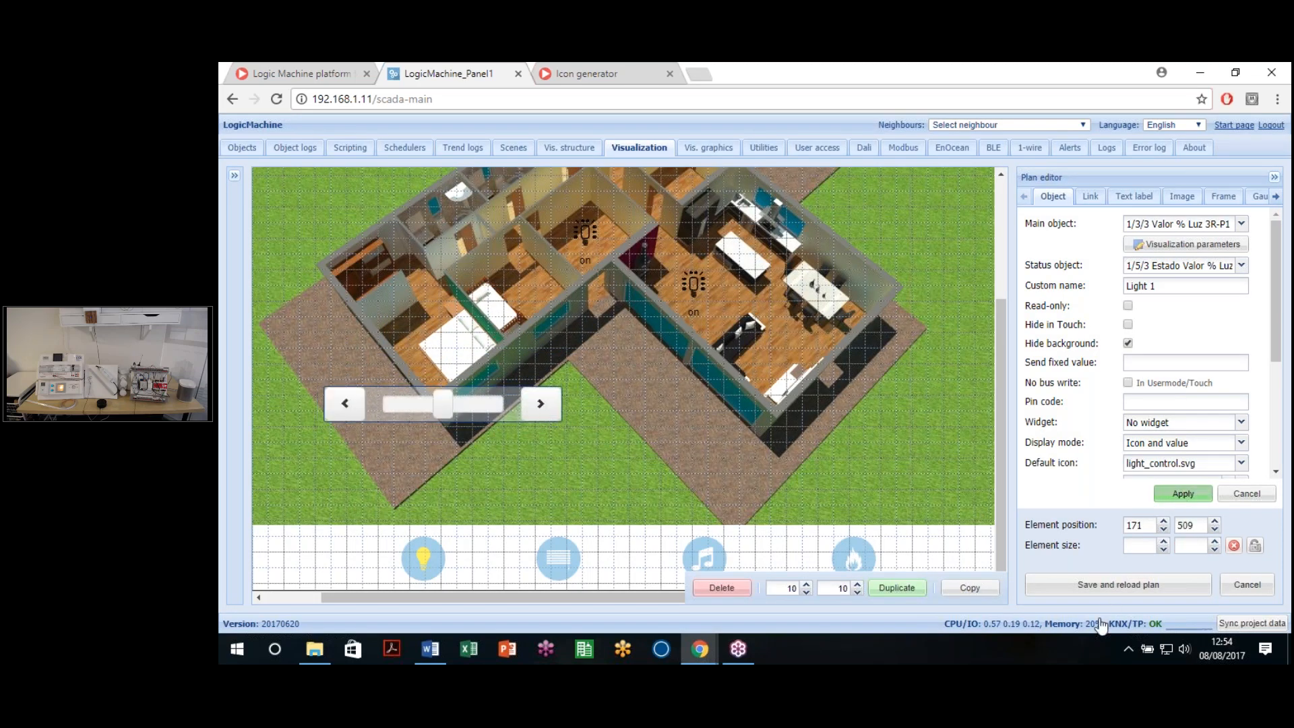
click(1098, 593)
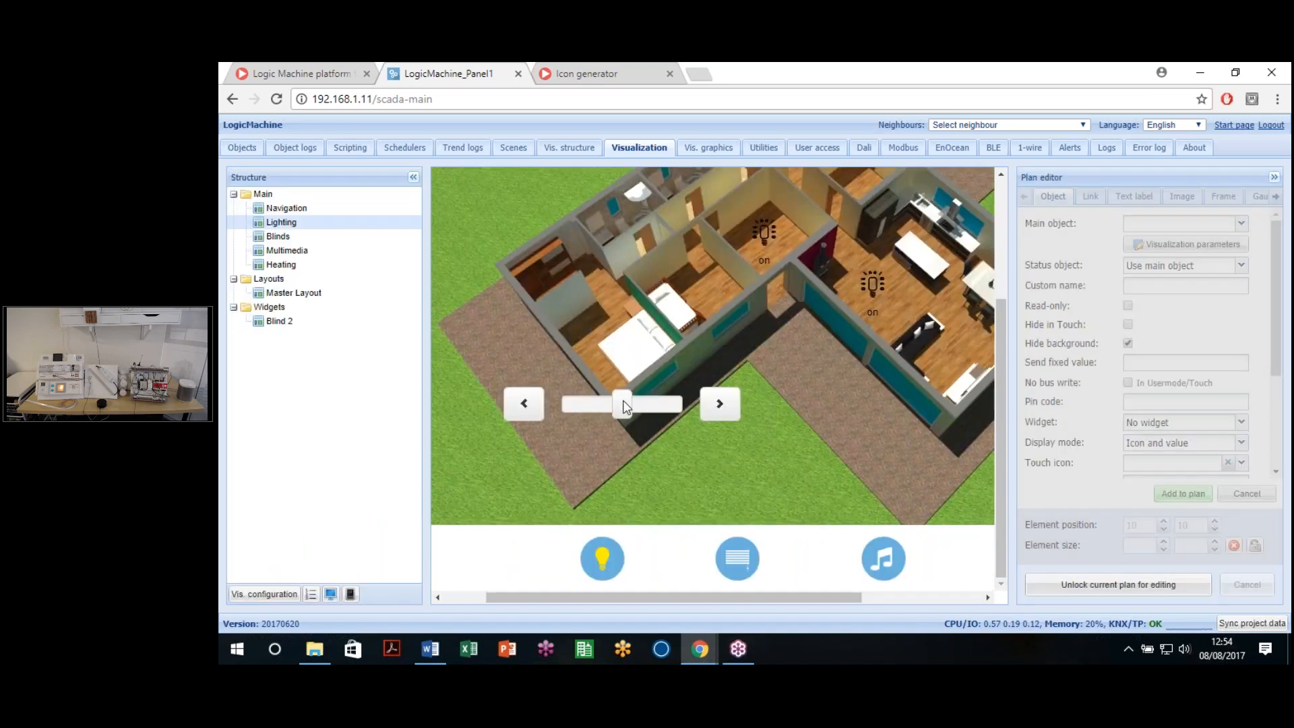
Step: Try moving the Light 1 slider on the plan and dismiss the set-value prompt
drag(623, 402, 667, 402)
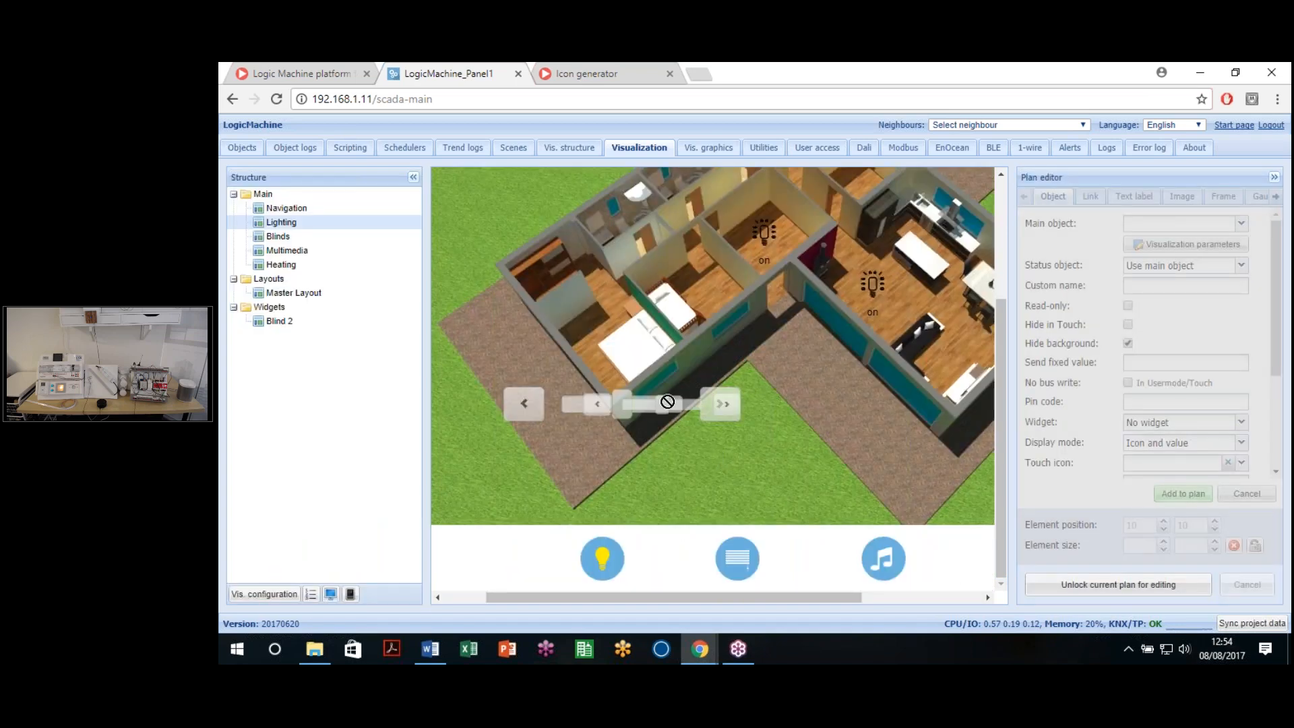
click(625, 405)
click(815, 446)
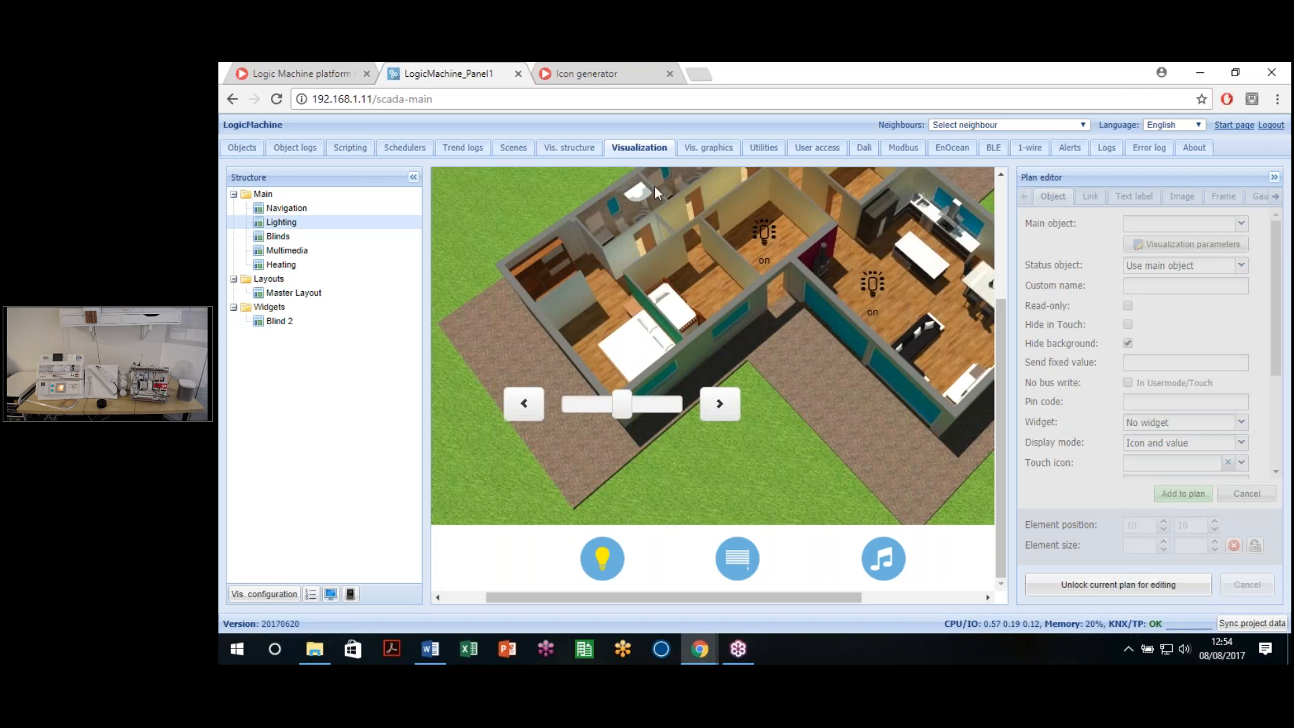
Step: Preview live, push Light 1's slider almost to full, then unlock the plan again
click(332, 596)
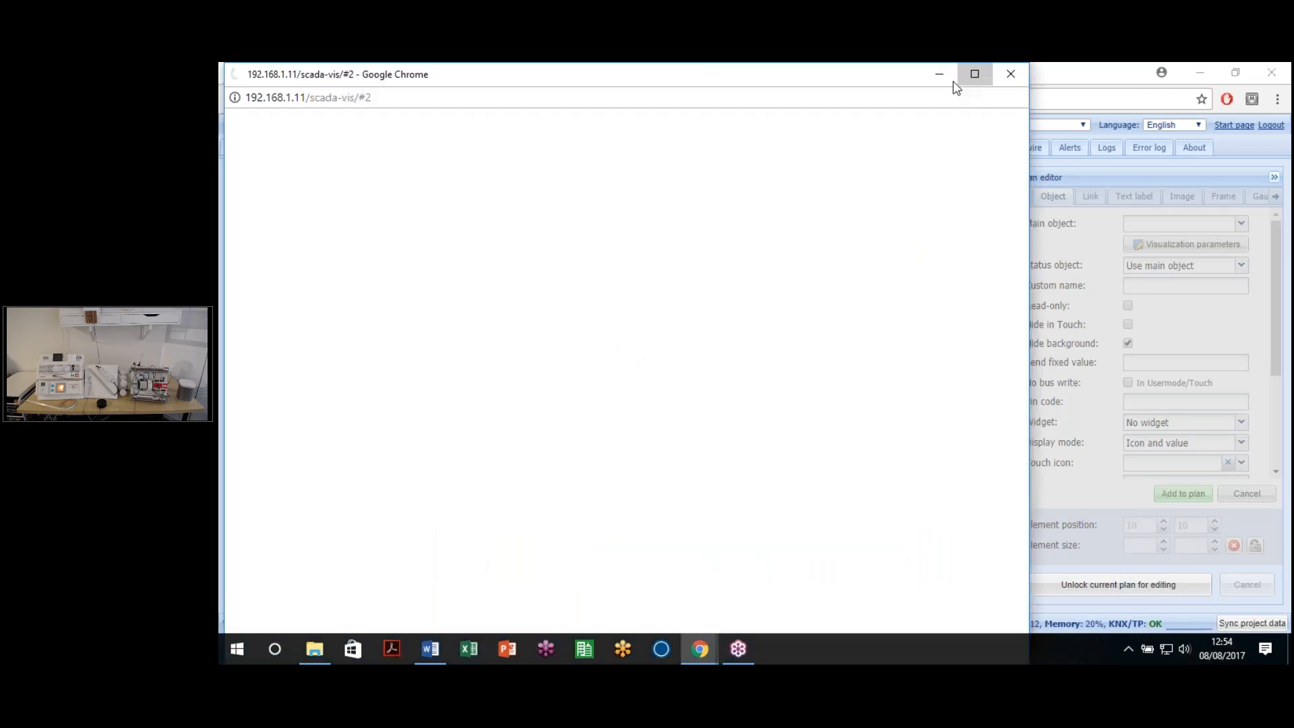
click(971, 73)
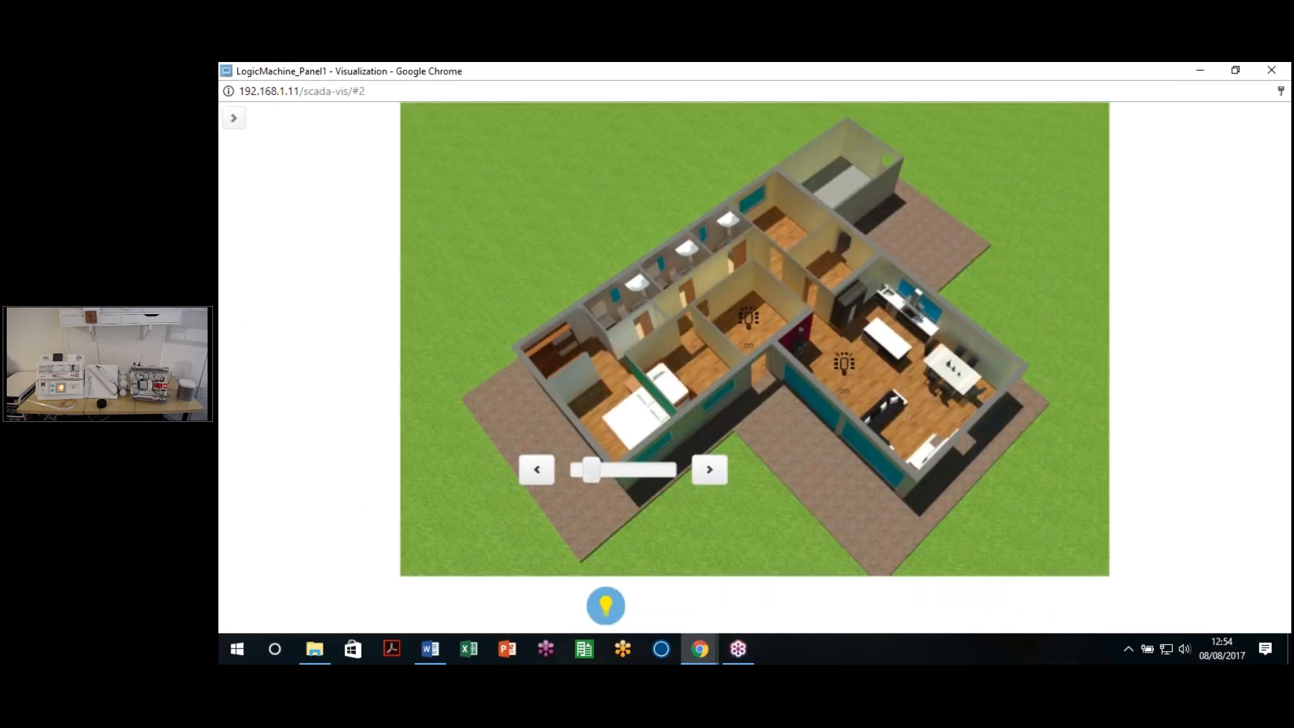
drag(590, 470, 657, 469)
click(1273, 73)
click(1100, 577)
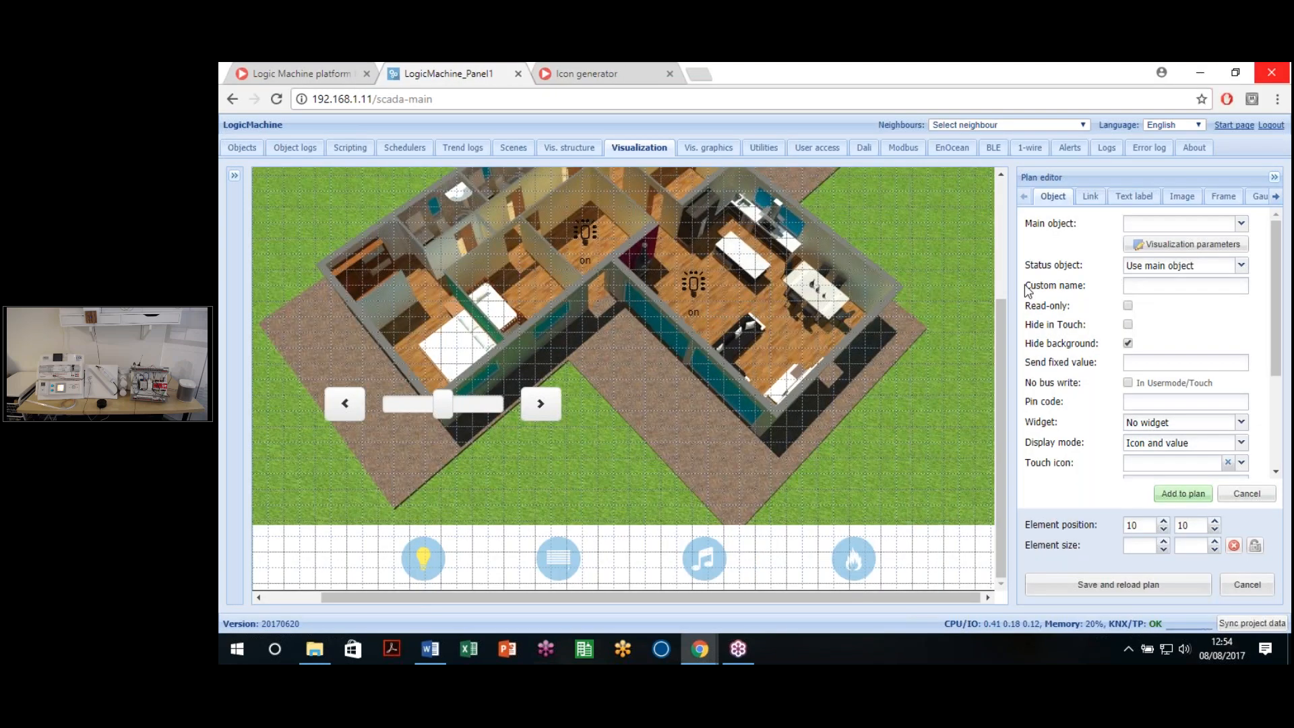
Step: Create a 'Lighting' text label in bold Verdana at font size 24
scroll(695, 510, up, 5)
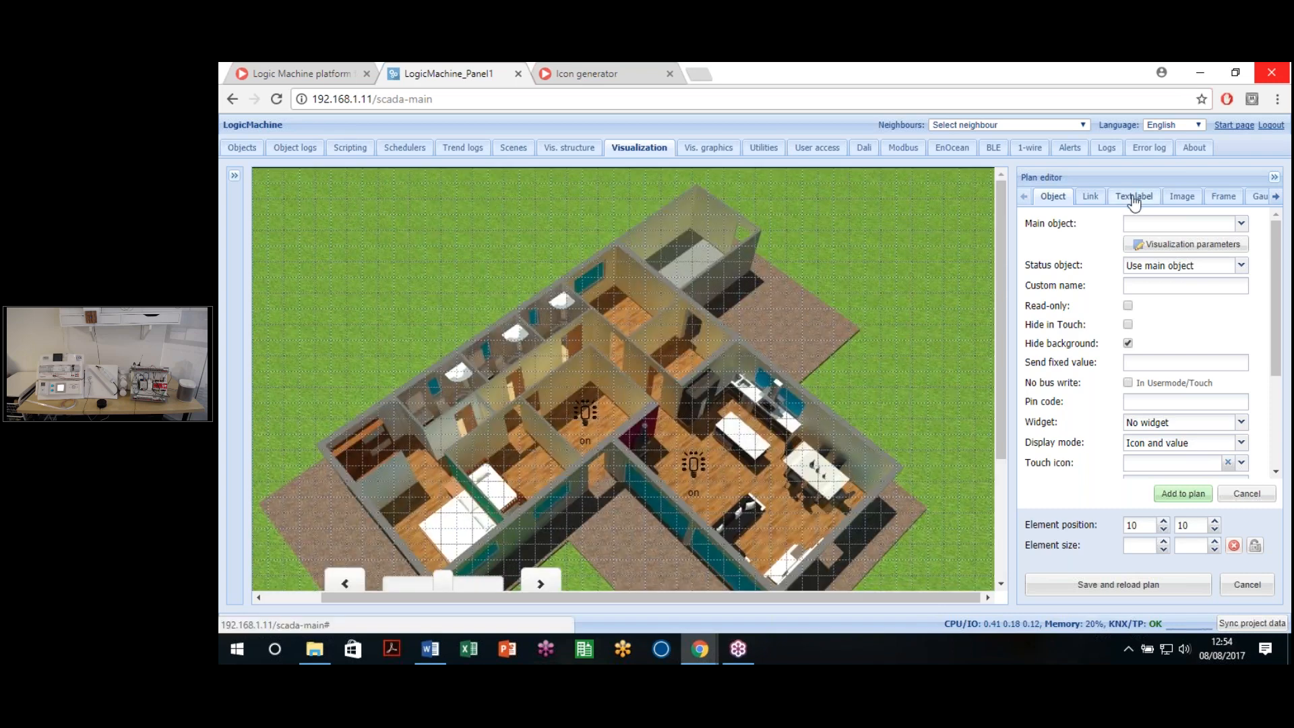
click(1140, 196)
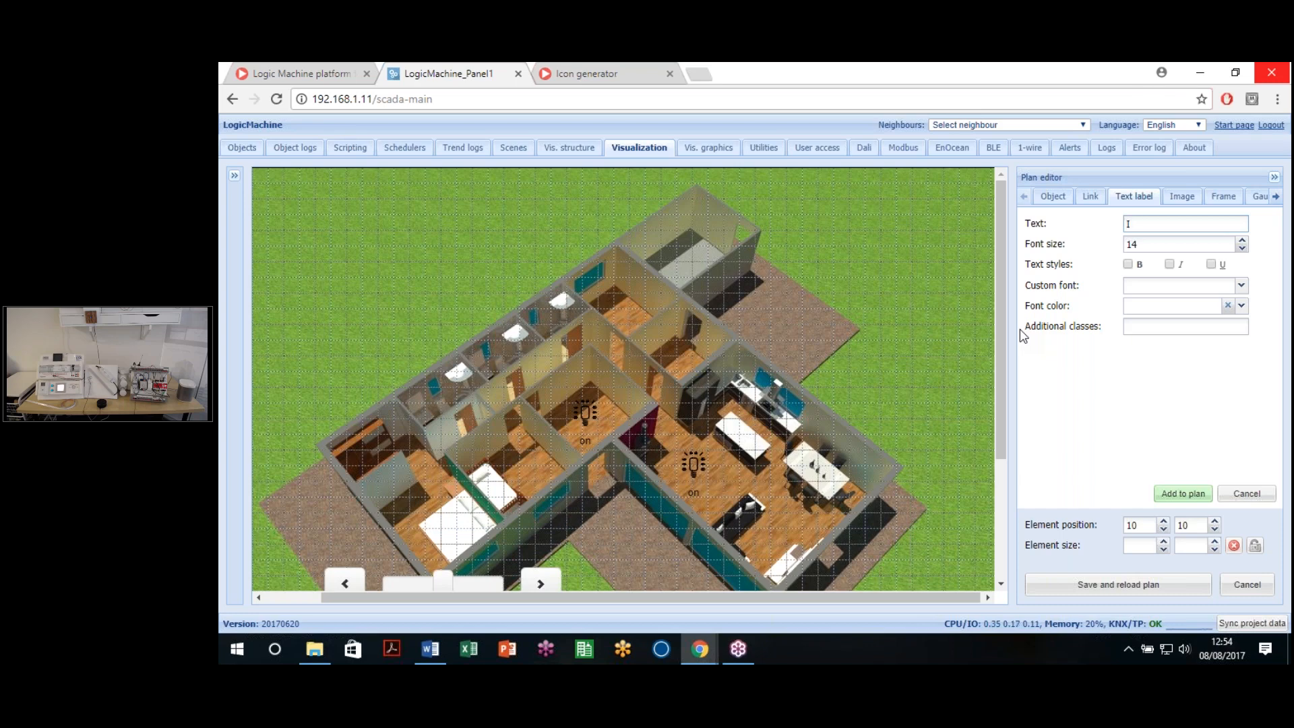
text(Lighting)
click(1242, 241)
click(1242, 242)
click(1242, 241)
click(1241, 241)
click(1242, 241)
click(1242, 242)
click(1242, 242)
click(1242, 241)
click(1242, 242)
text(24)
click(1127, 264)
click(1242, 285)
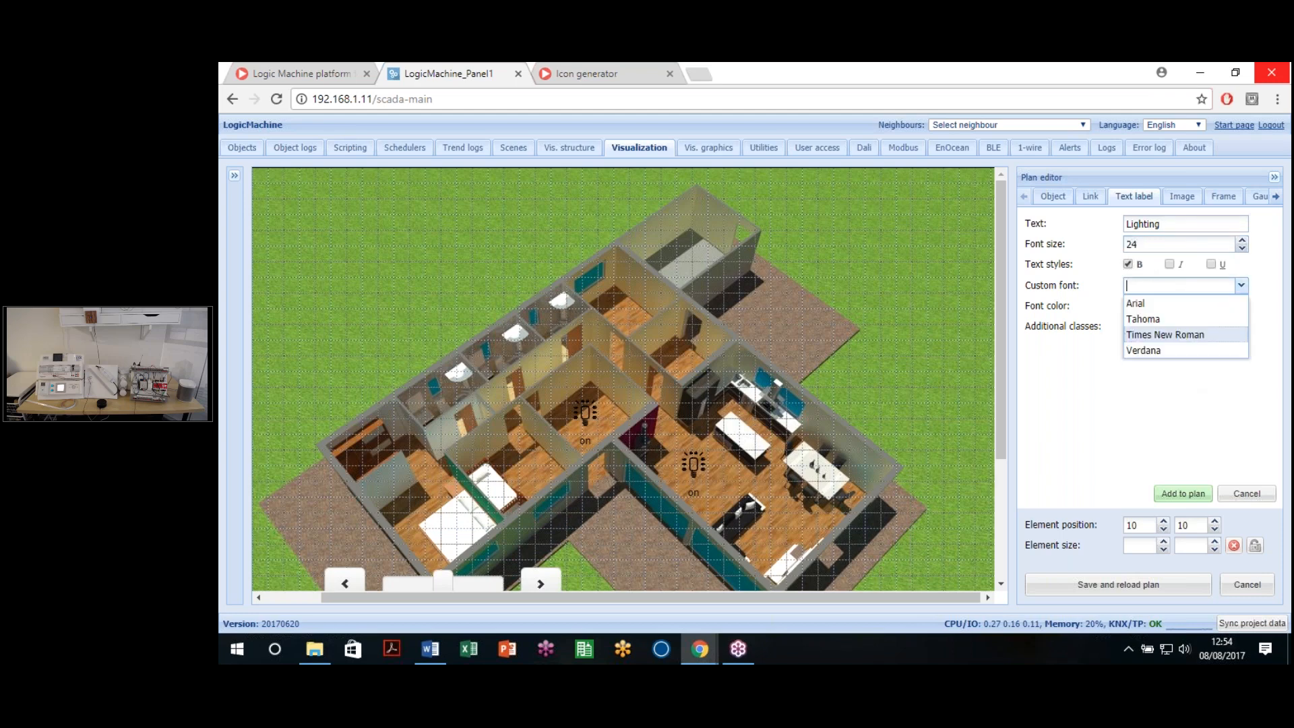
click(1159, 350)
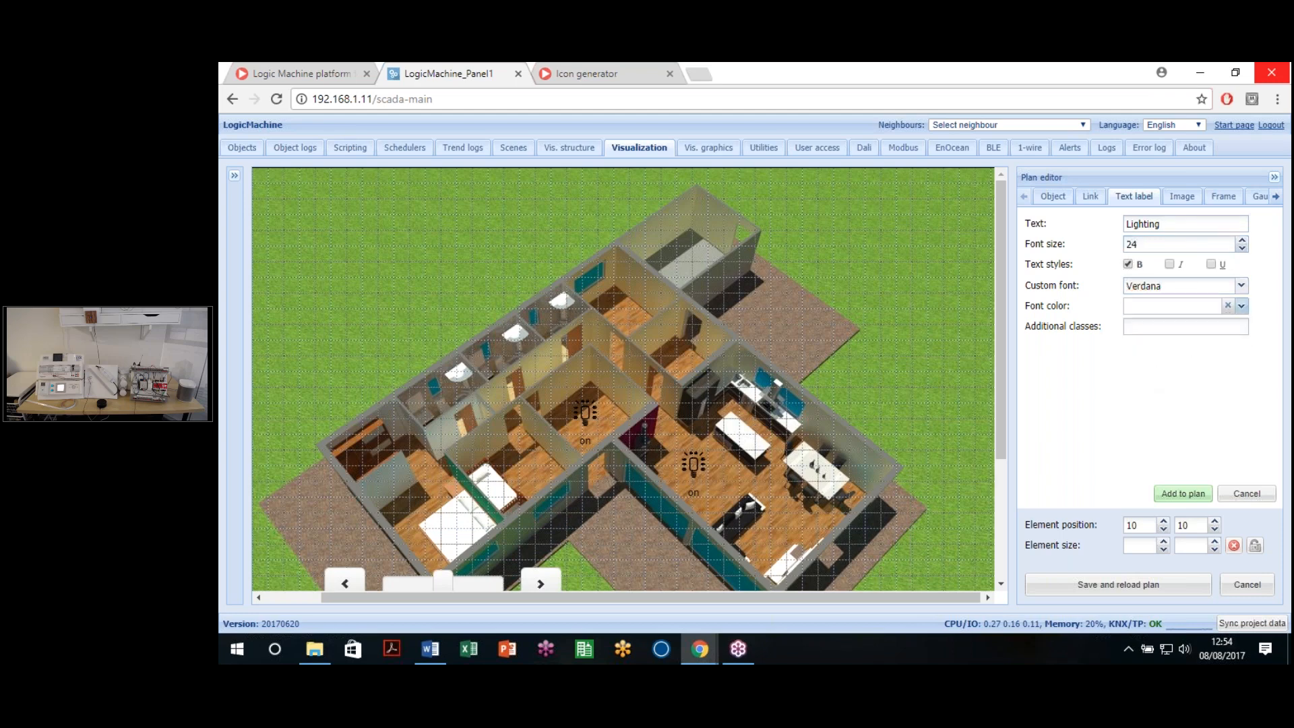
click(1241, 305)
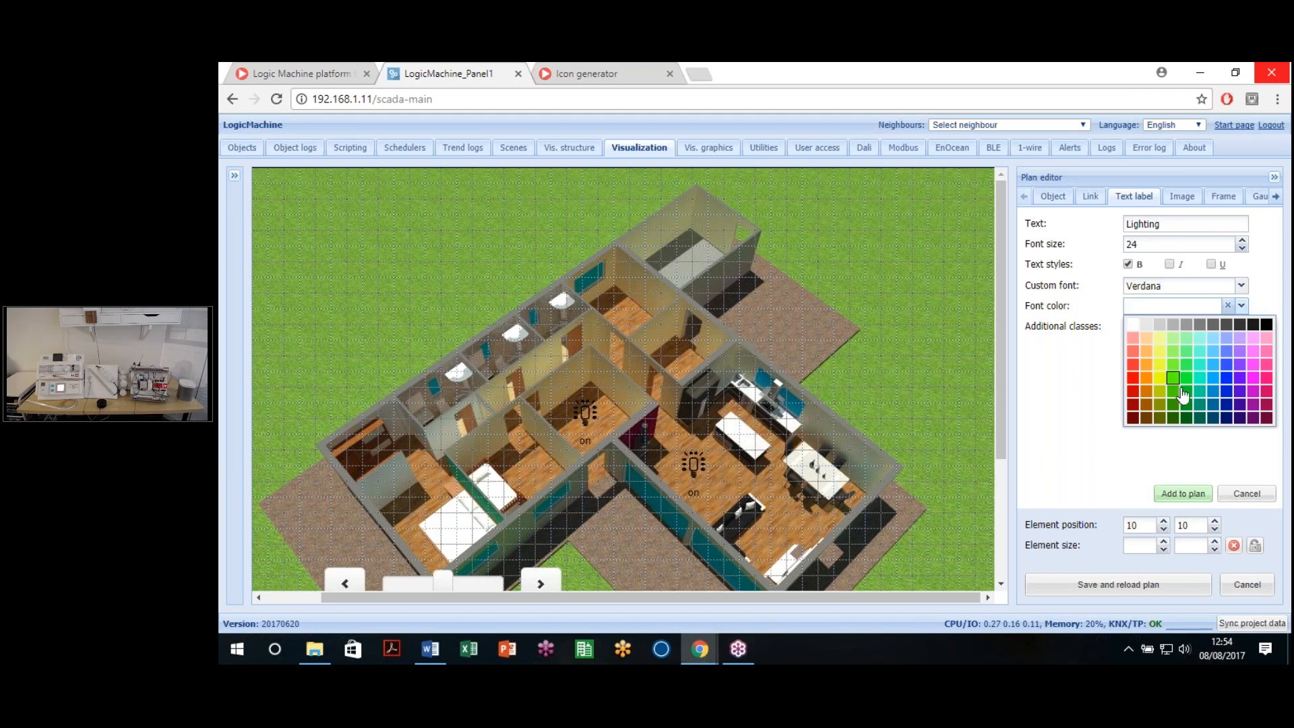
click(1102, 371)
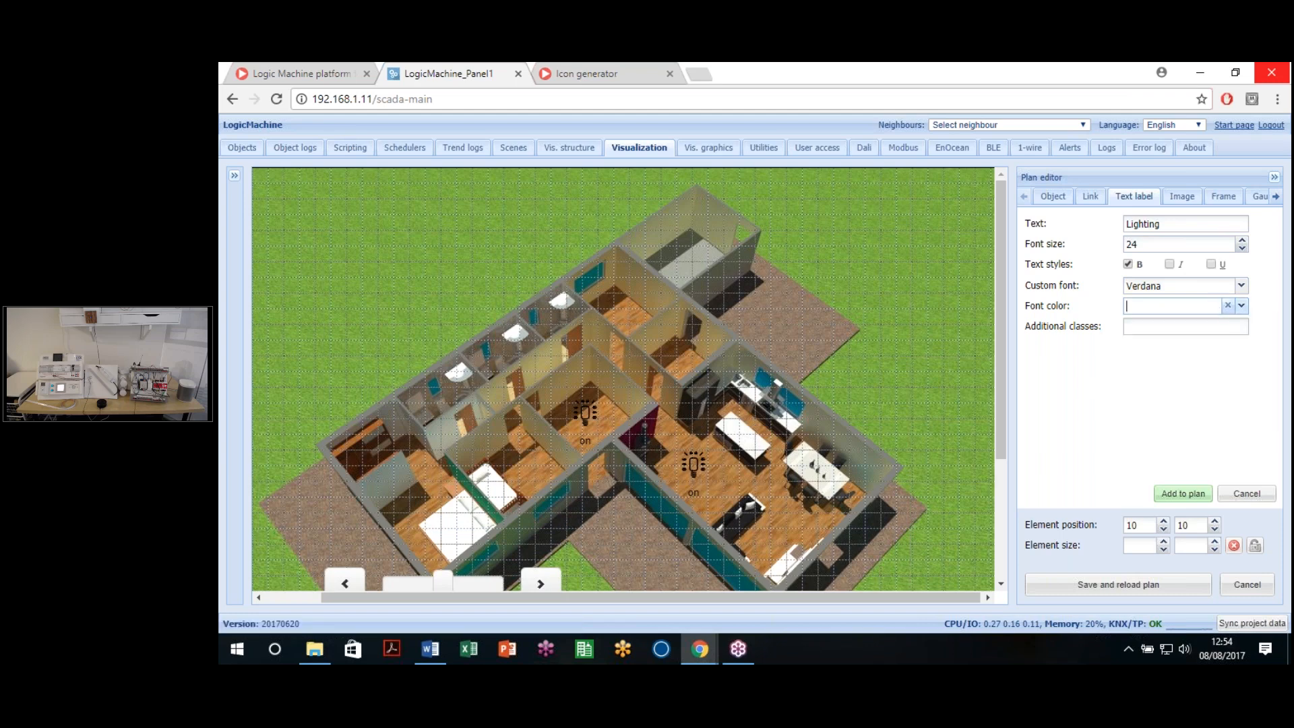
Step: Place the Lighting title at the plan's top centre, save and reload, and preview live
click(1184, 496)
drag(479, 252, 526, 232)
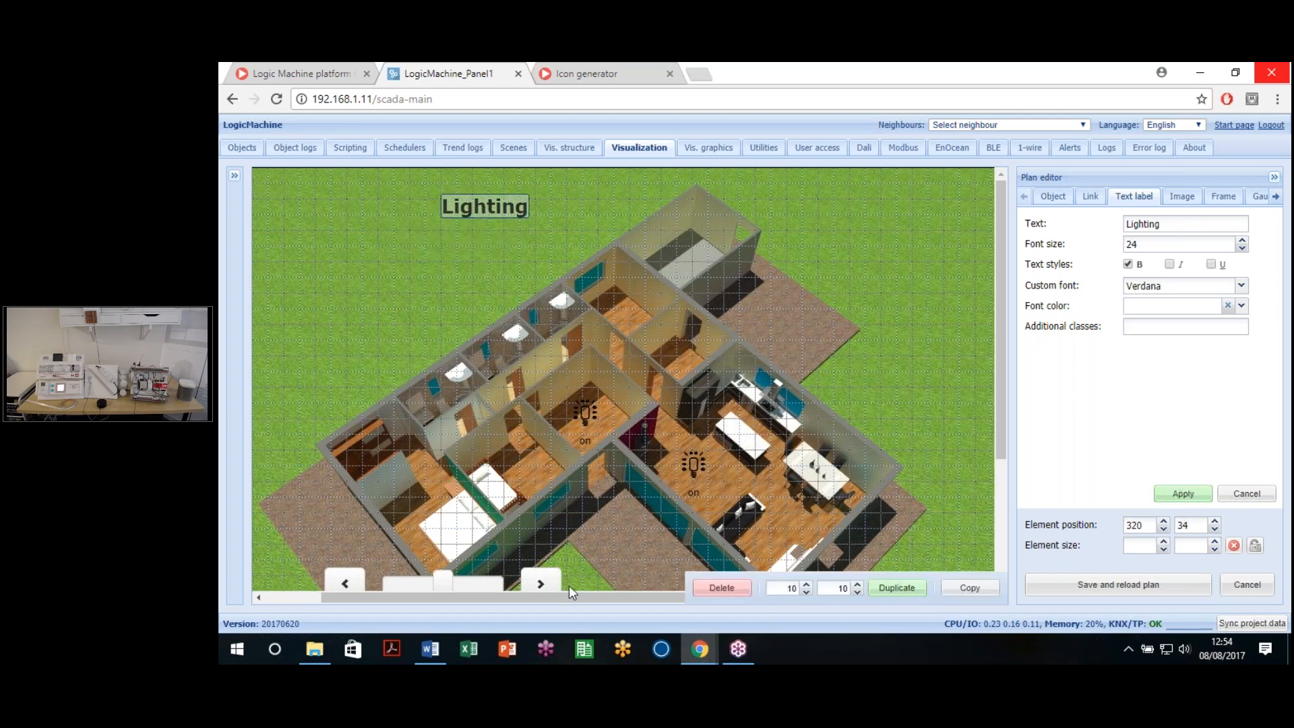
scroll(558, 602, left, 2)
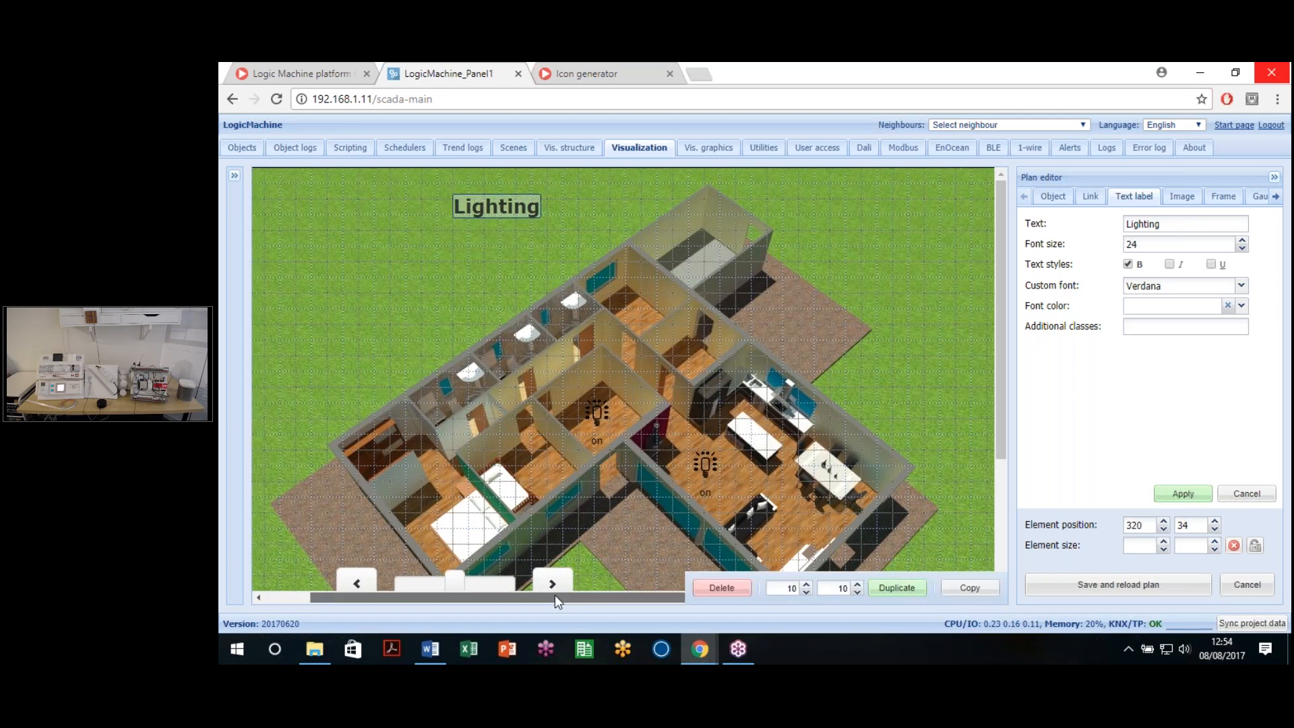
drag(517, 199, 605, 198)
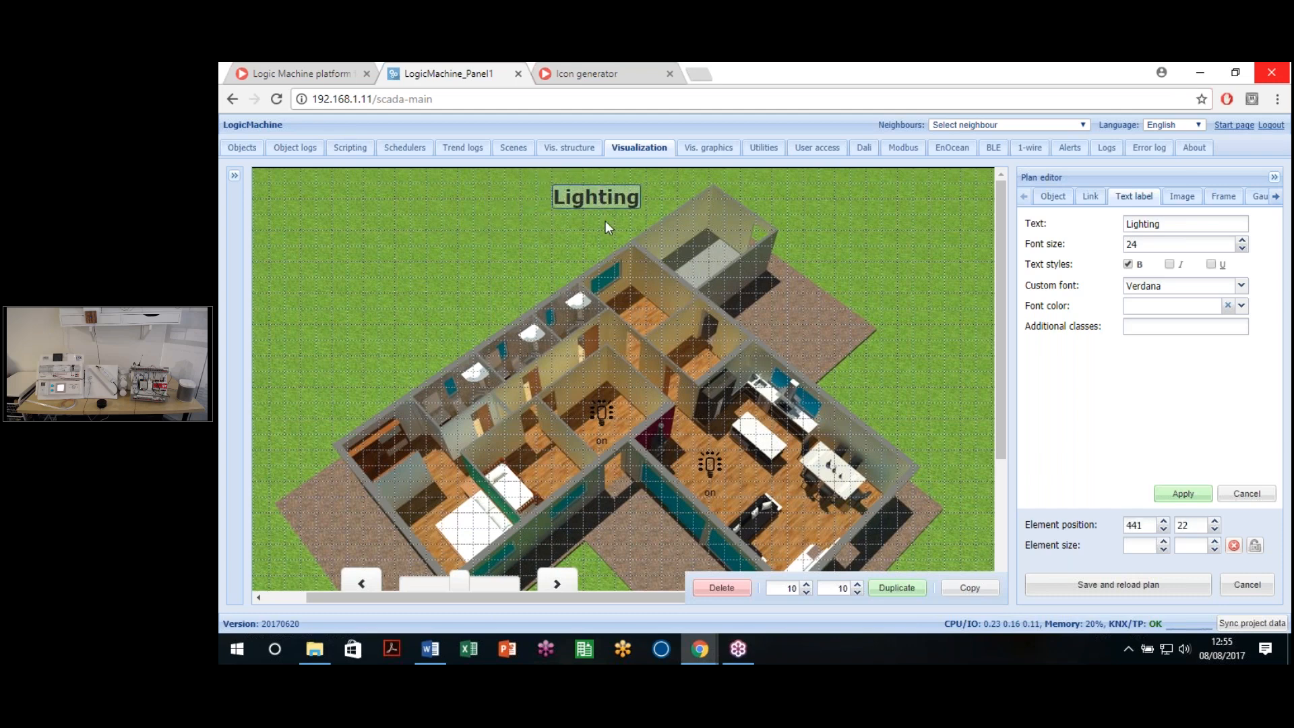
click(934, 445)
click(1142, 584)
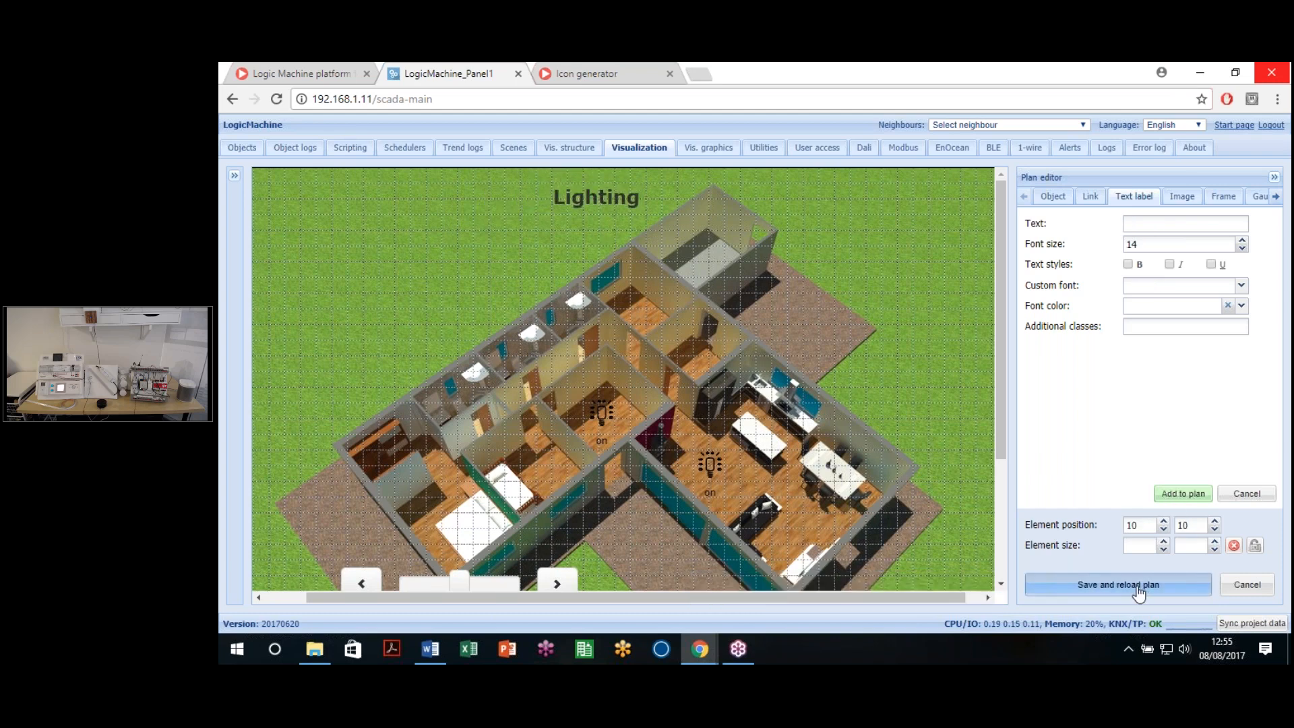
click(334, 593)
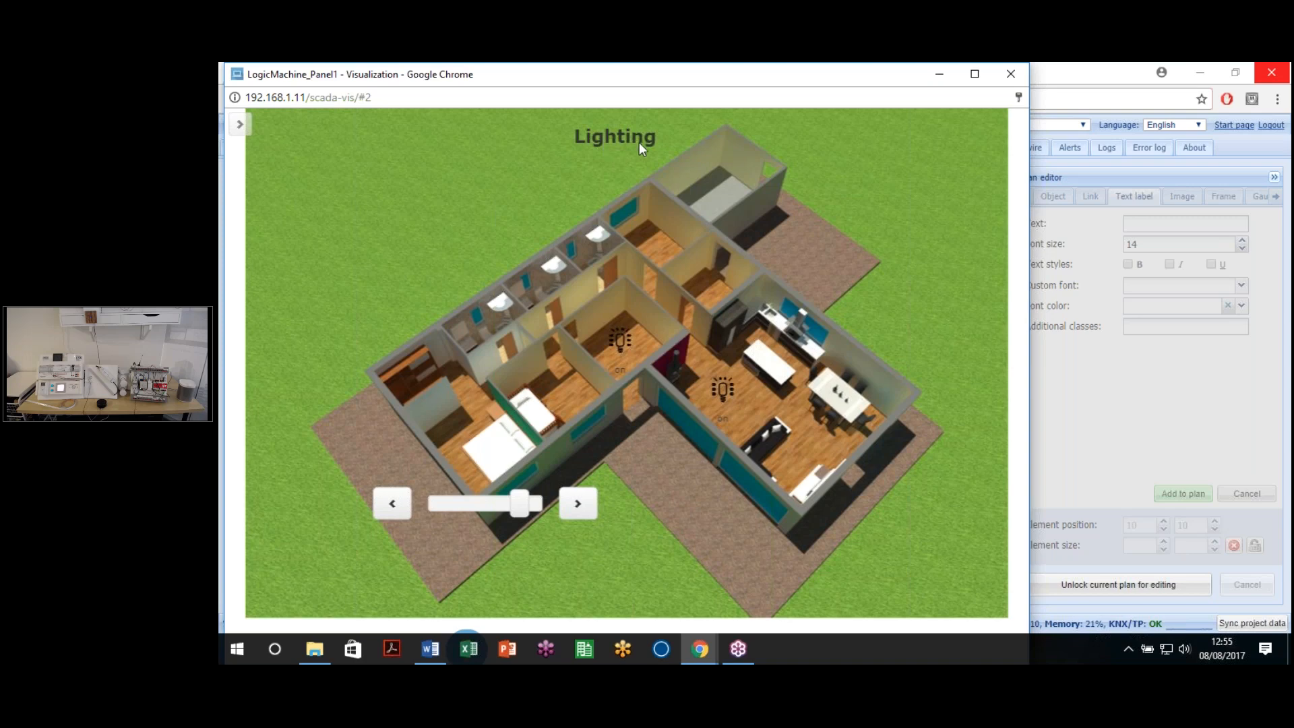
click(1010, 74)
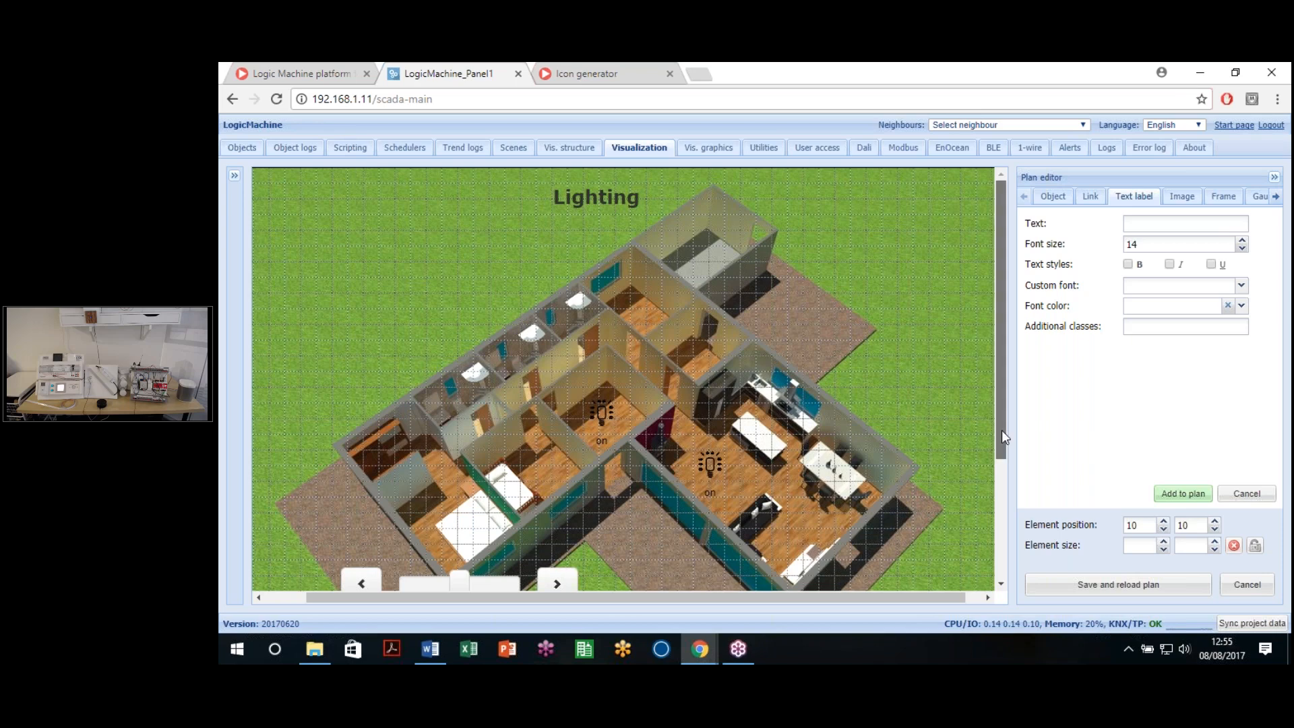
Step: Set up a value-only element linked to object 1/0/6 Consigna LUX
drag(1002, 430, 1005, 458)
click(1052, 196)
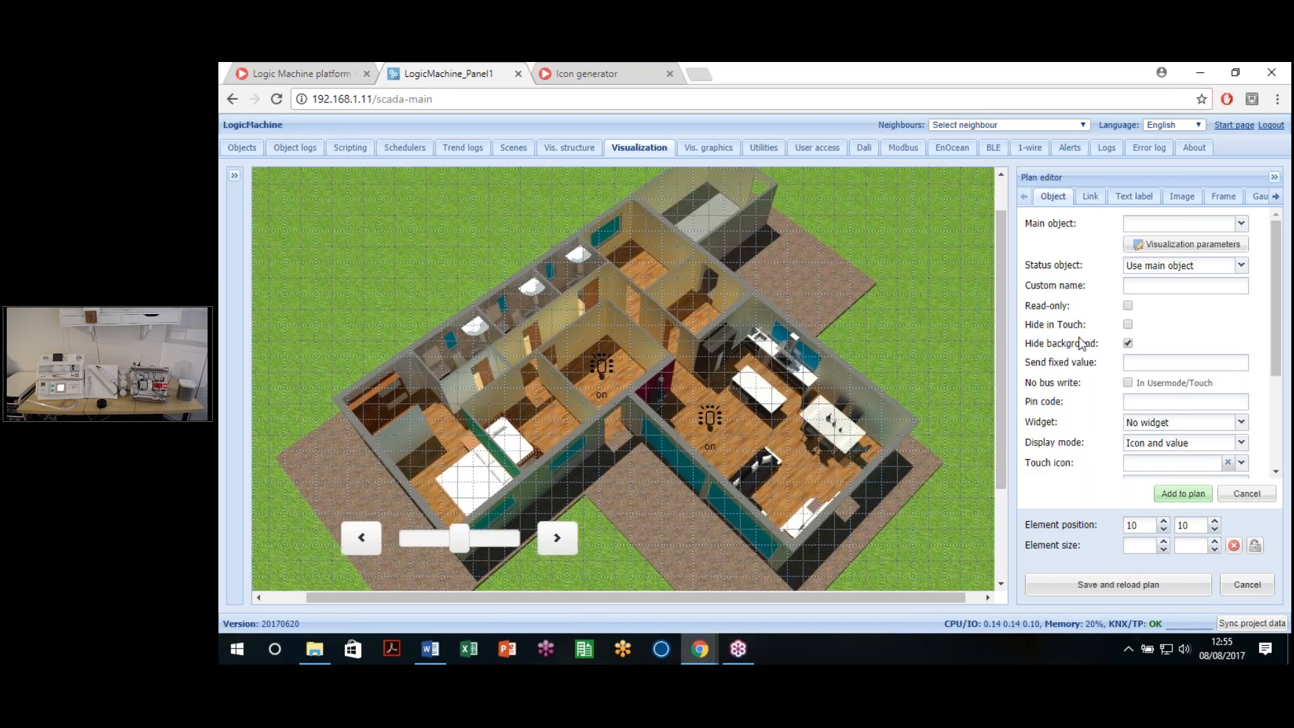
click(1242, 226)
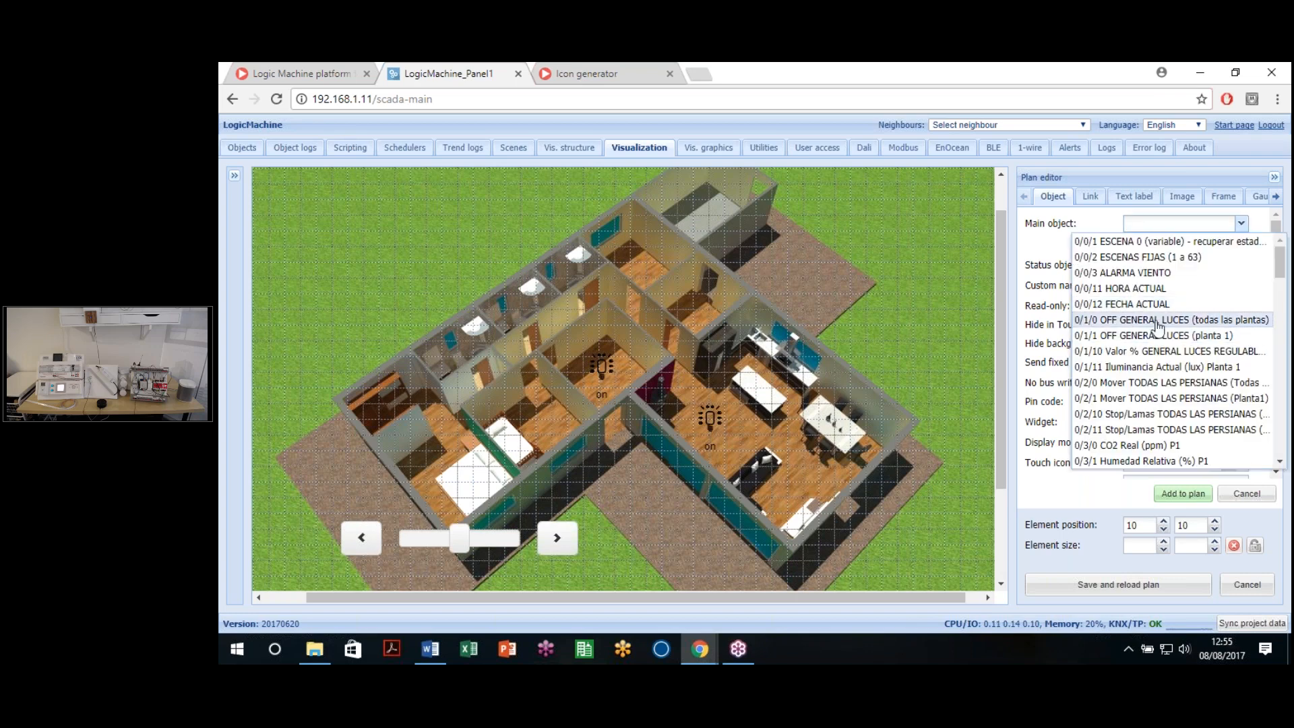
scroll(1176, 403, down, 15)
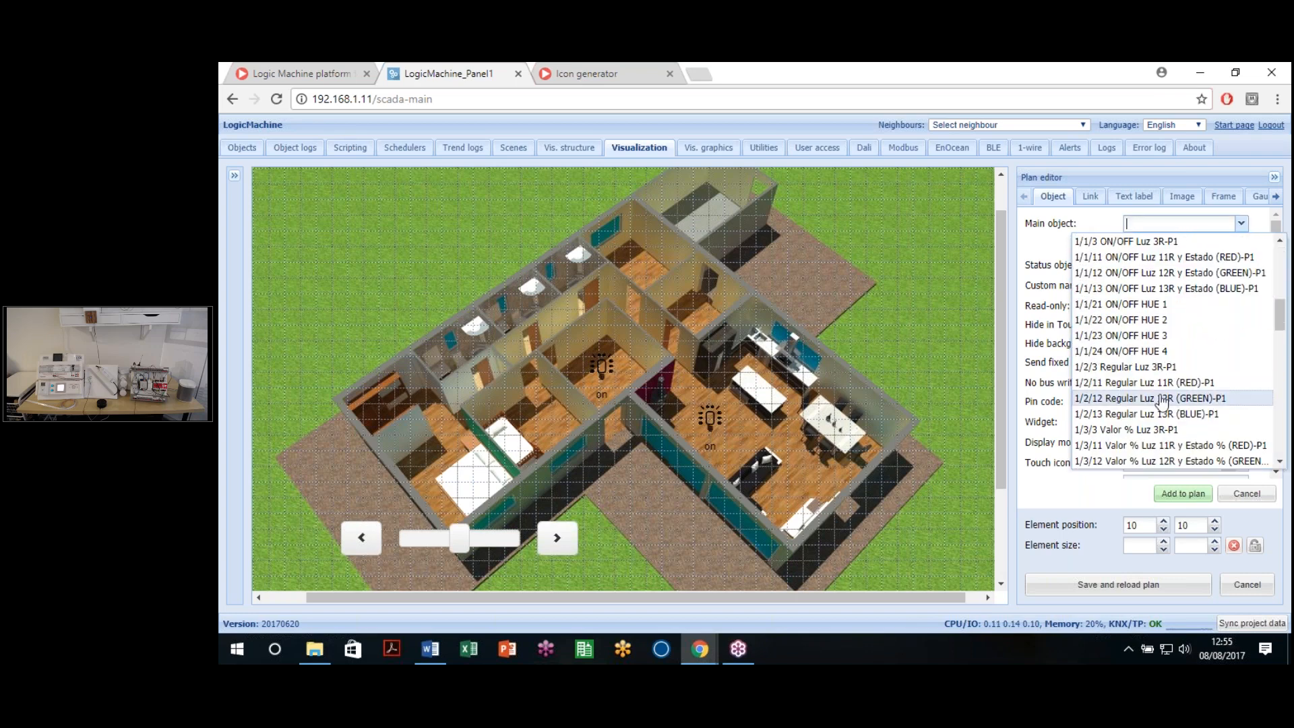
scroll(1169, 401, down, 6)
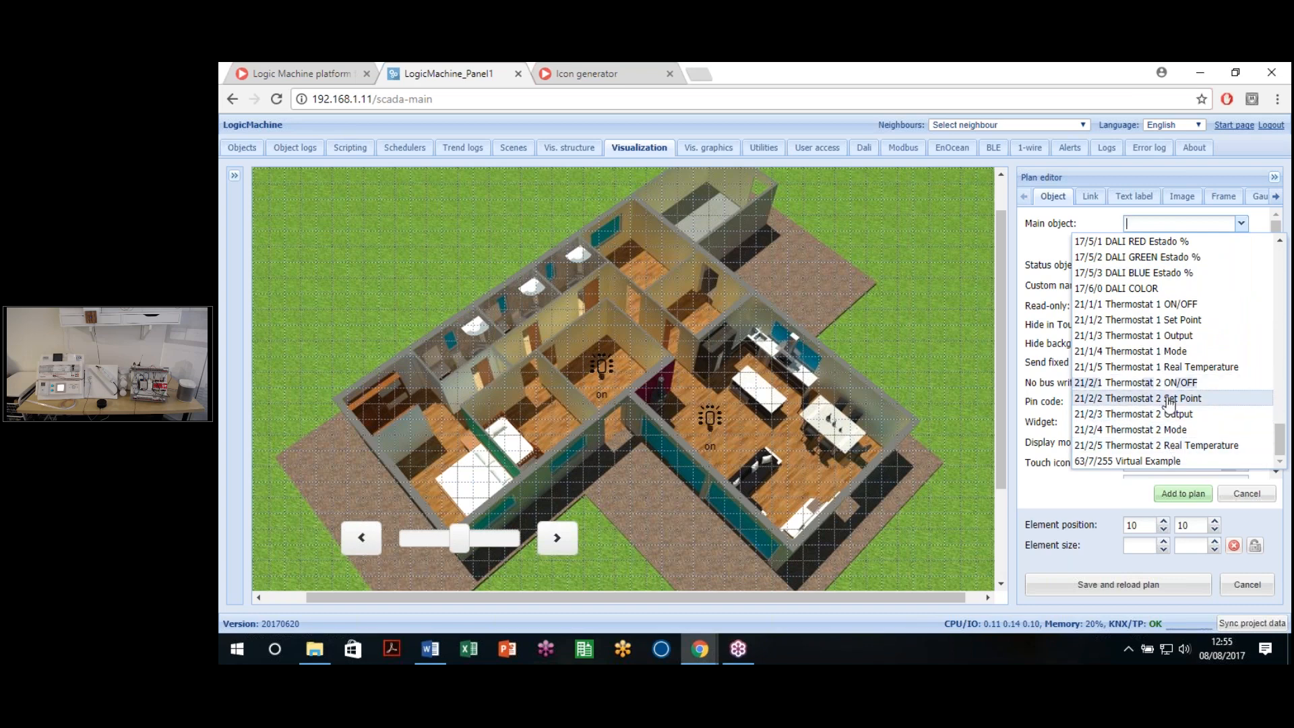
scroll(1179, 413, up, 10)
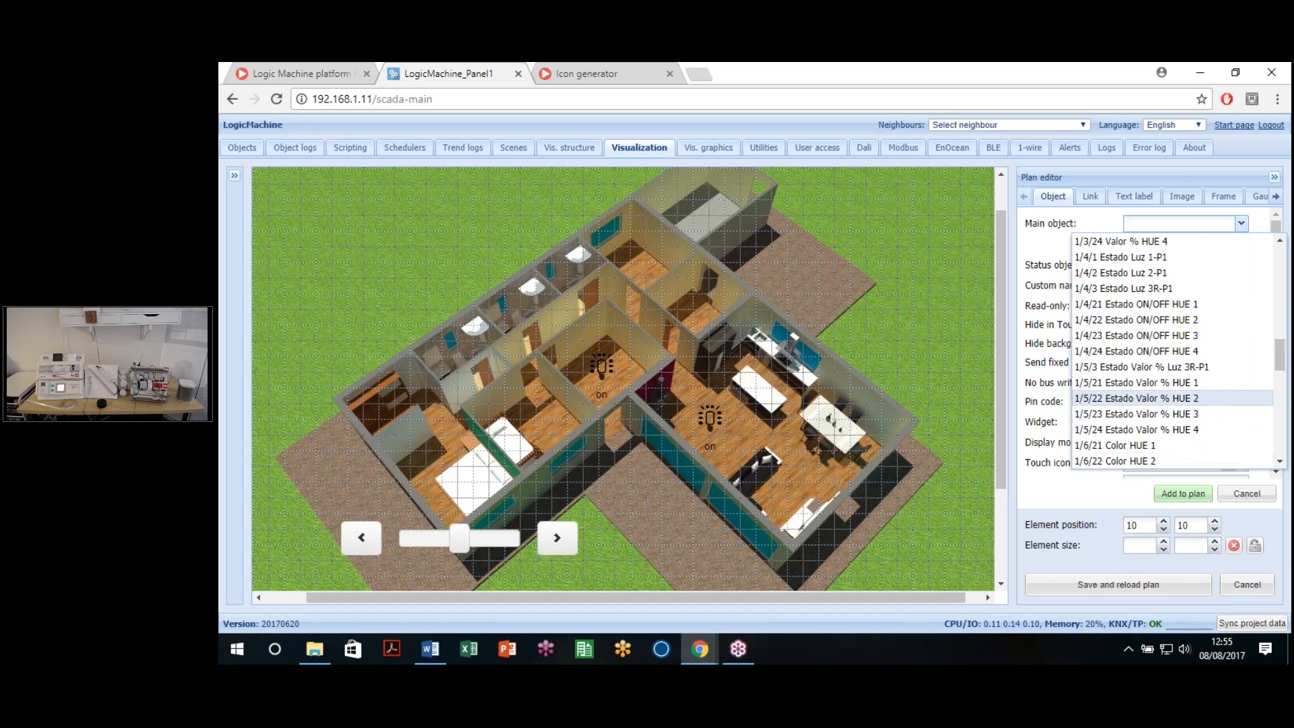
scroll(1172, 404, up, 8)
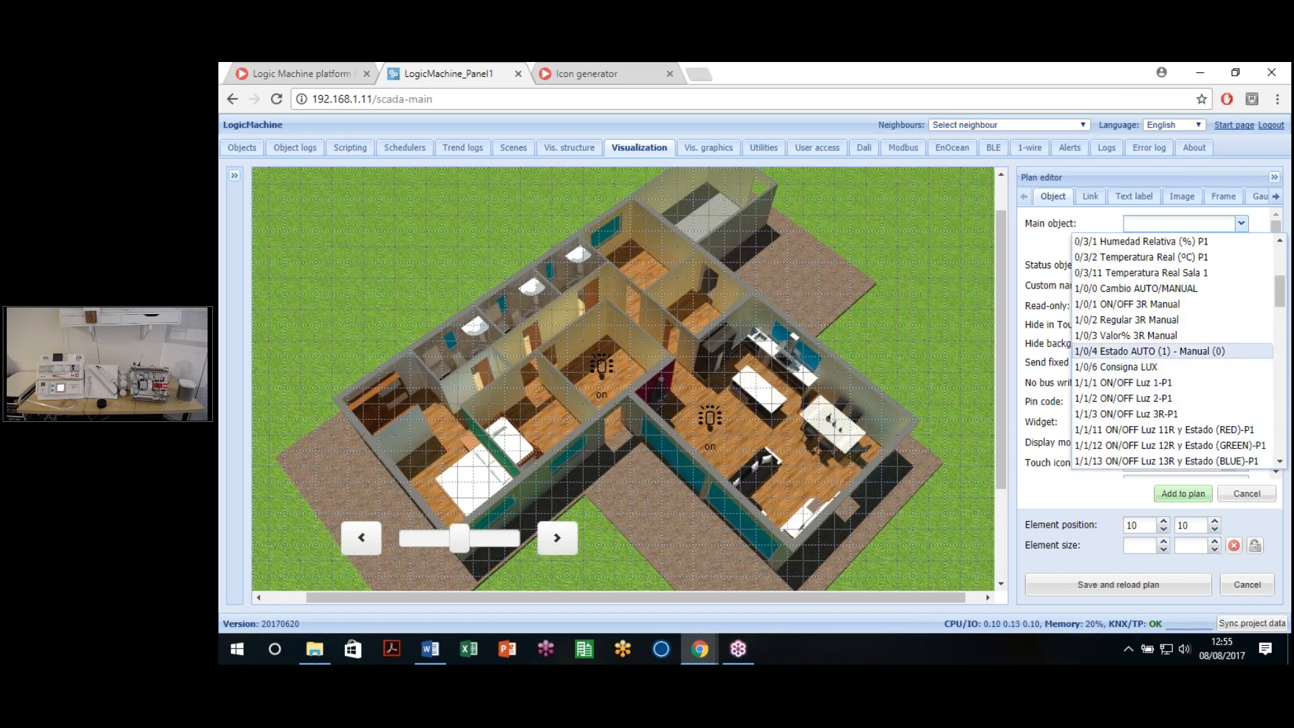
click(1146, 366)
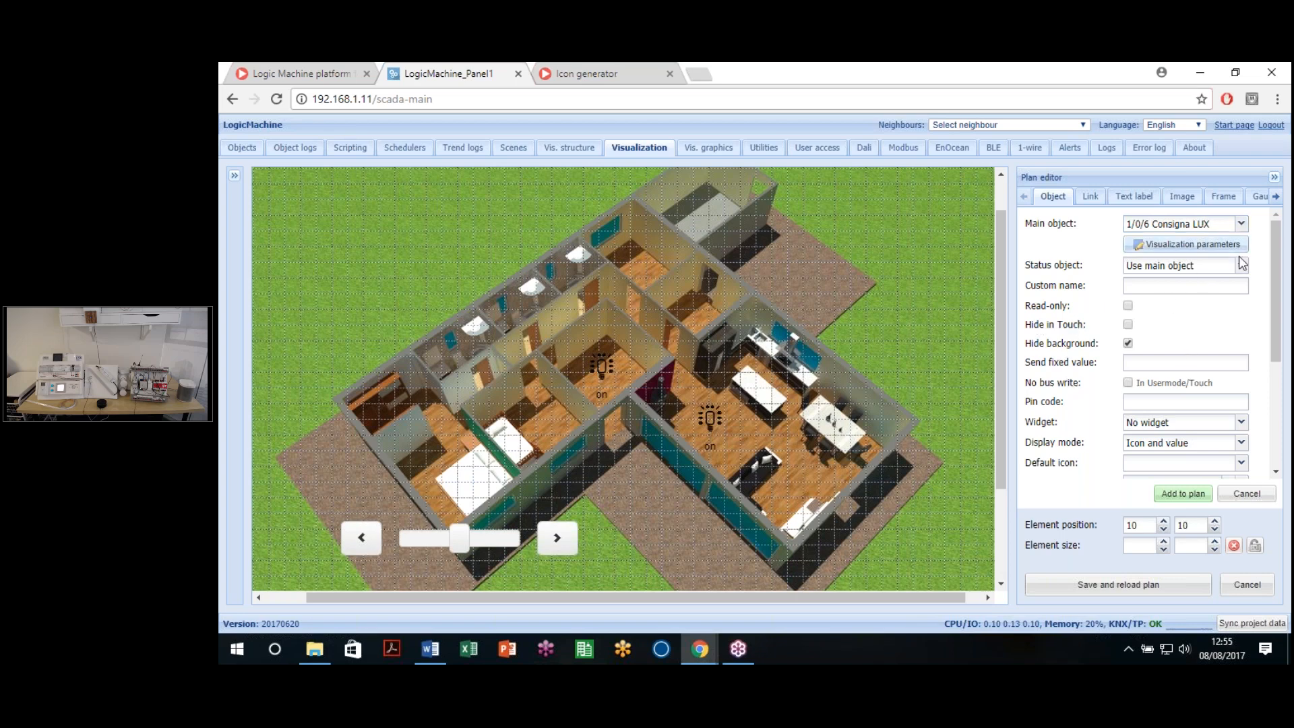
click(1241, 444)
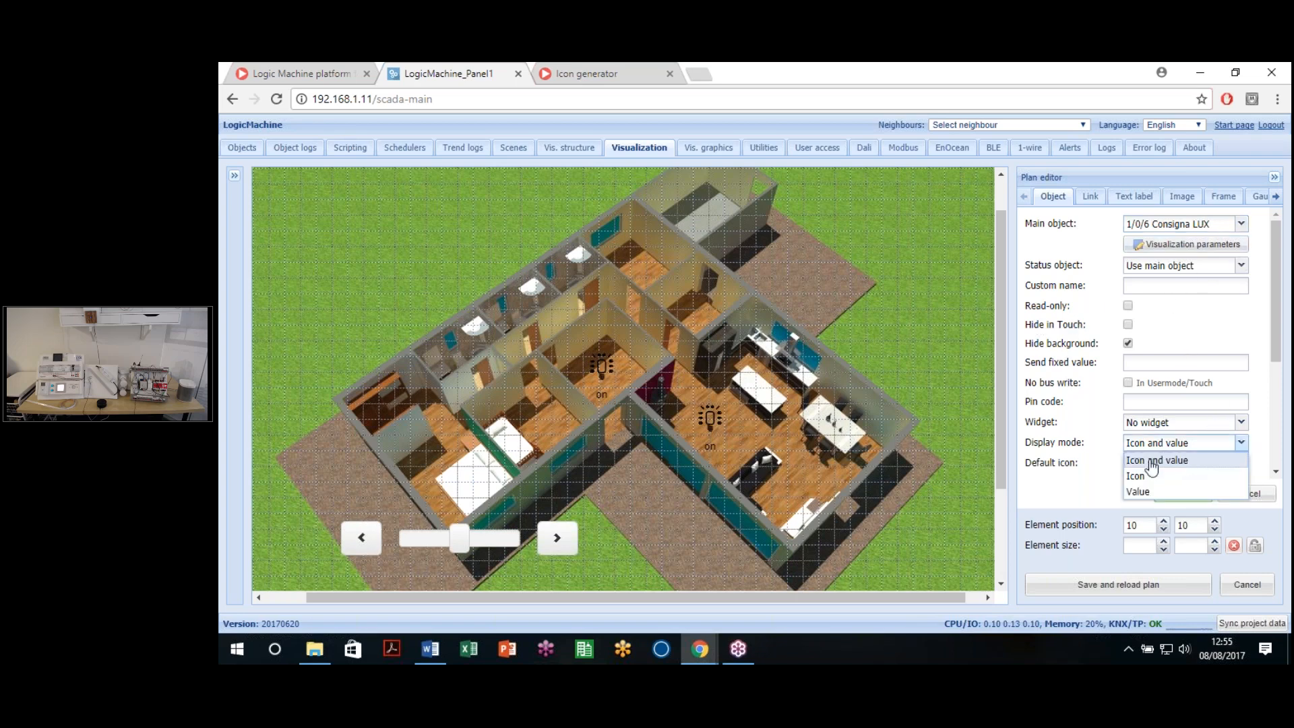
click(1138, 491)
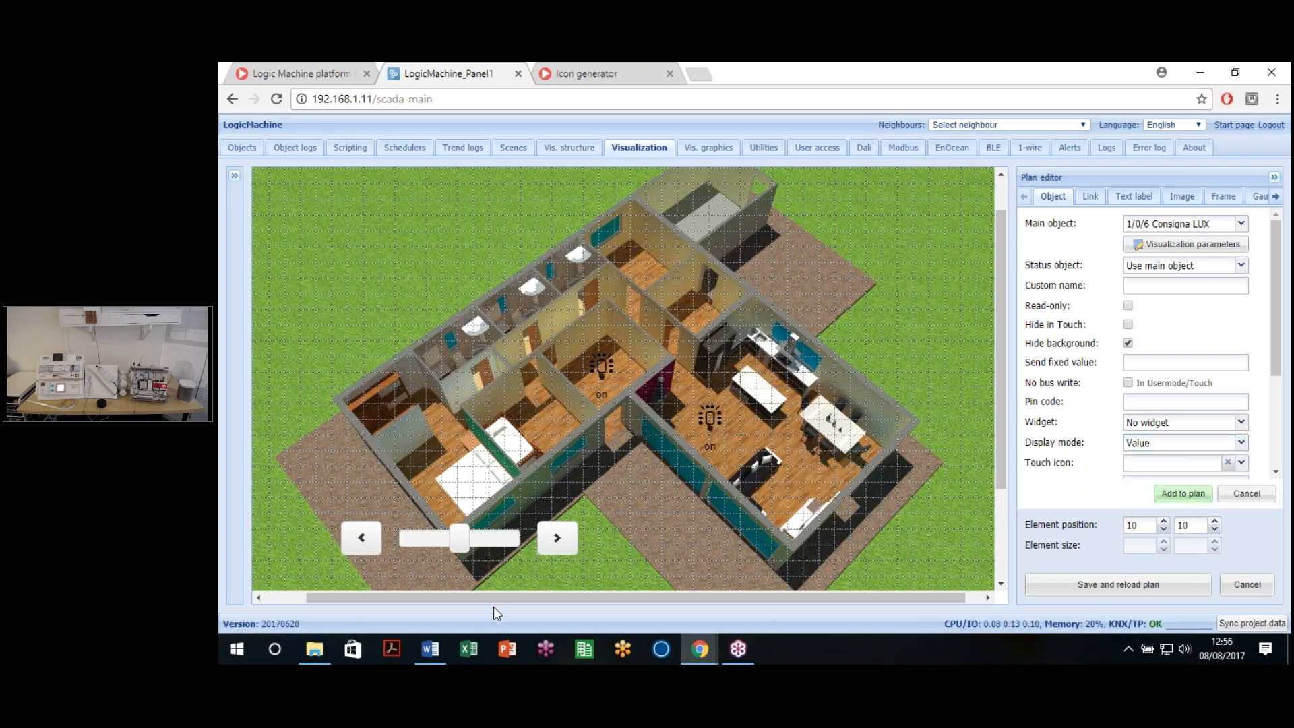
Step: Place the lux value on the house's right side with bold white text
drag(453, 595, 403, 583)
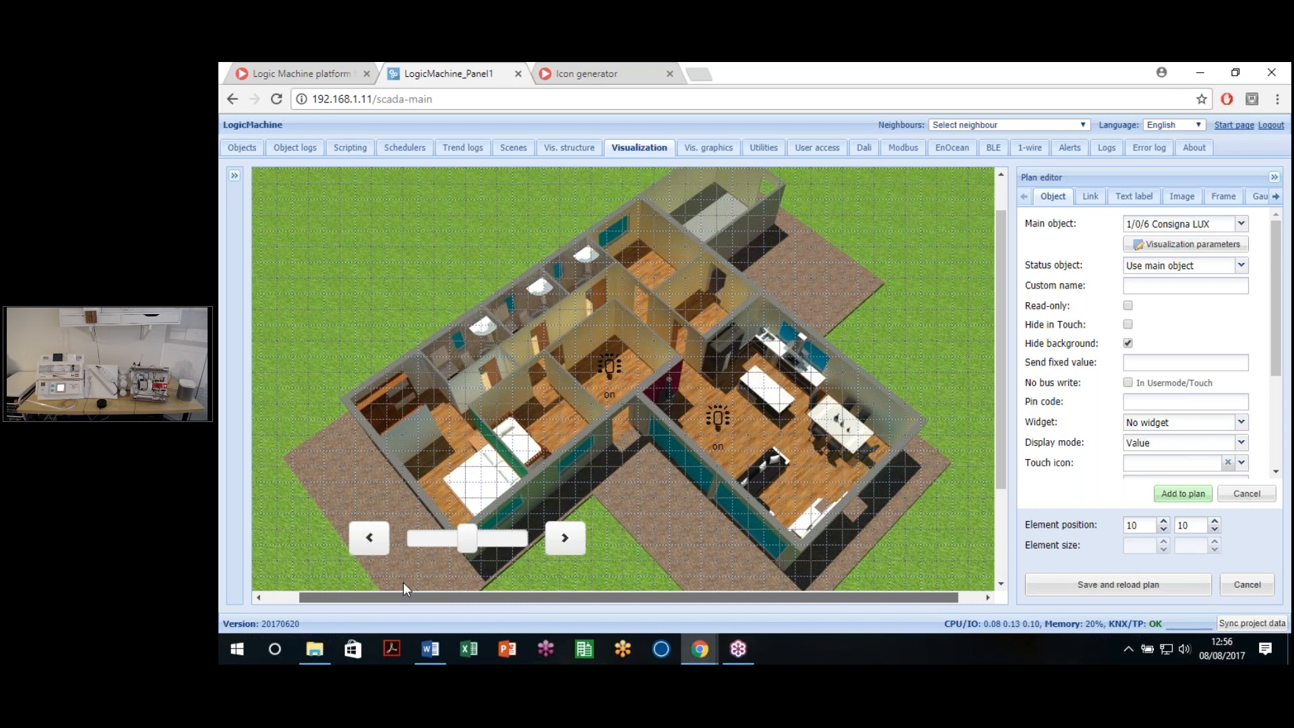
scroll(1160, 472, down, 3)
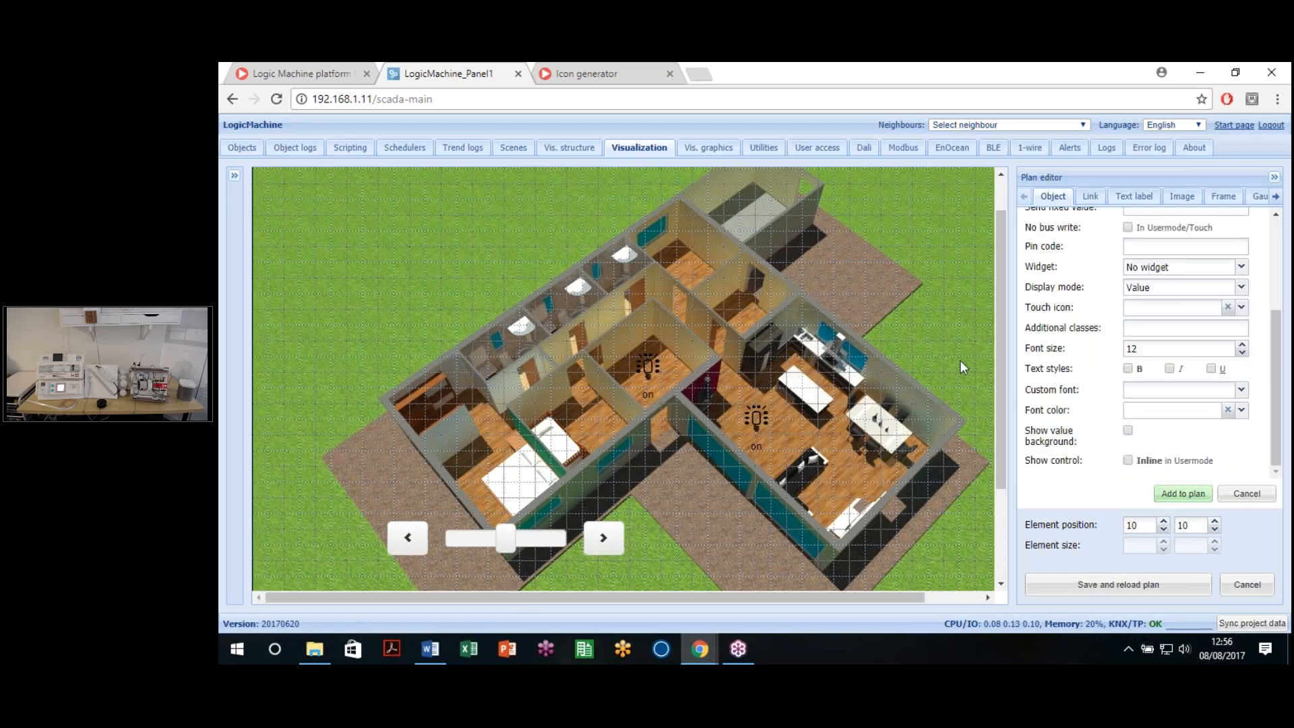
drag(1003, 324, 1005, 277)
drag(265, 182, 561, 283)
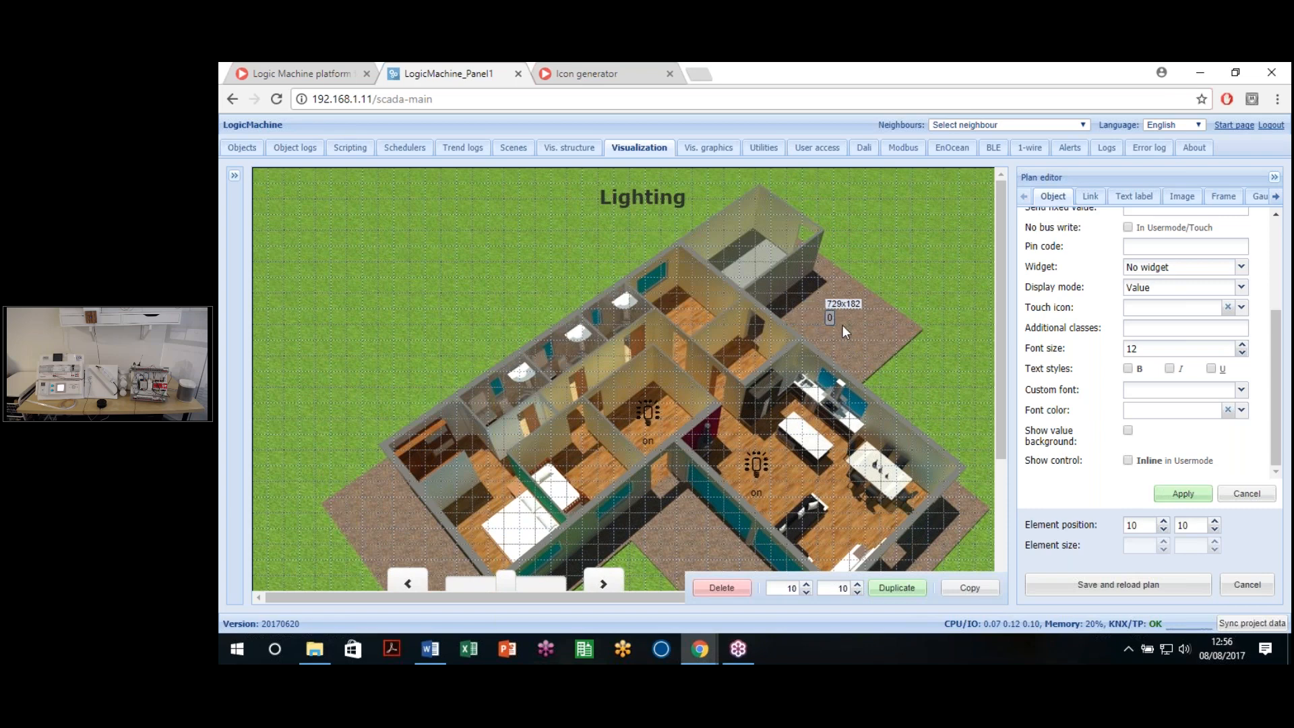
drag(859, 326, 870, 327)
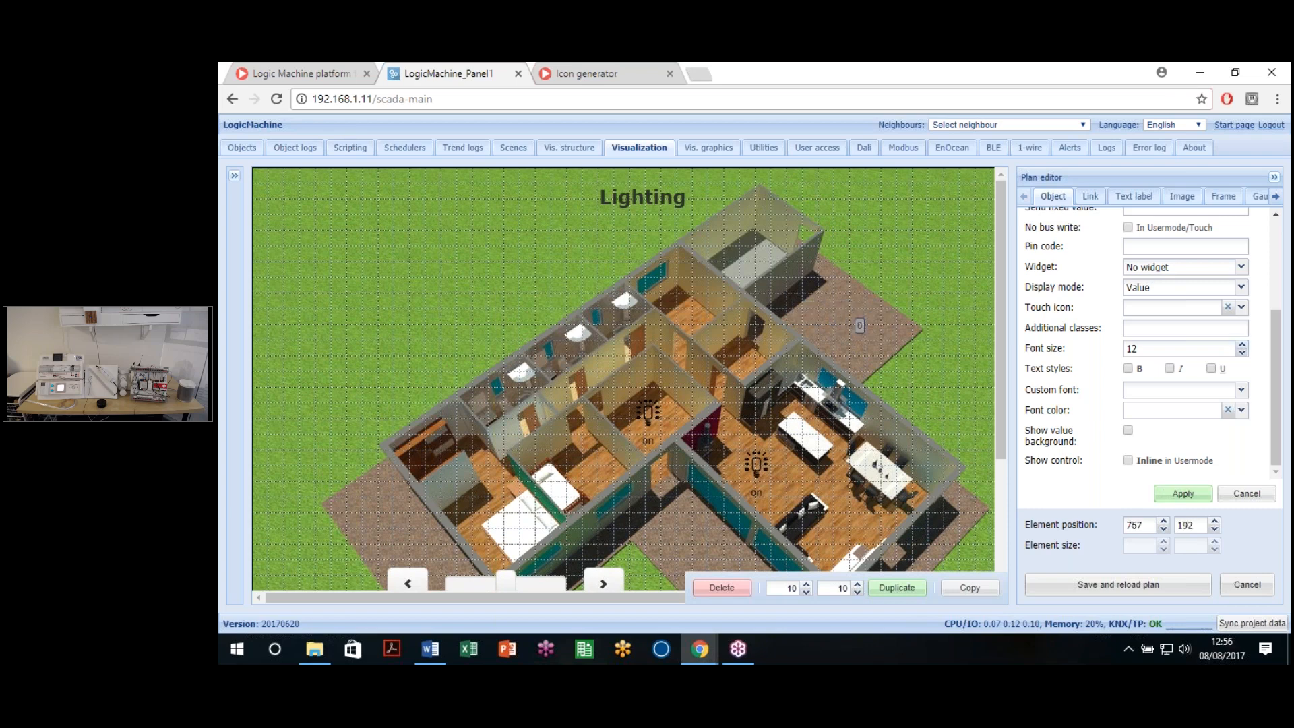
click(1241, 410)
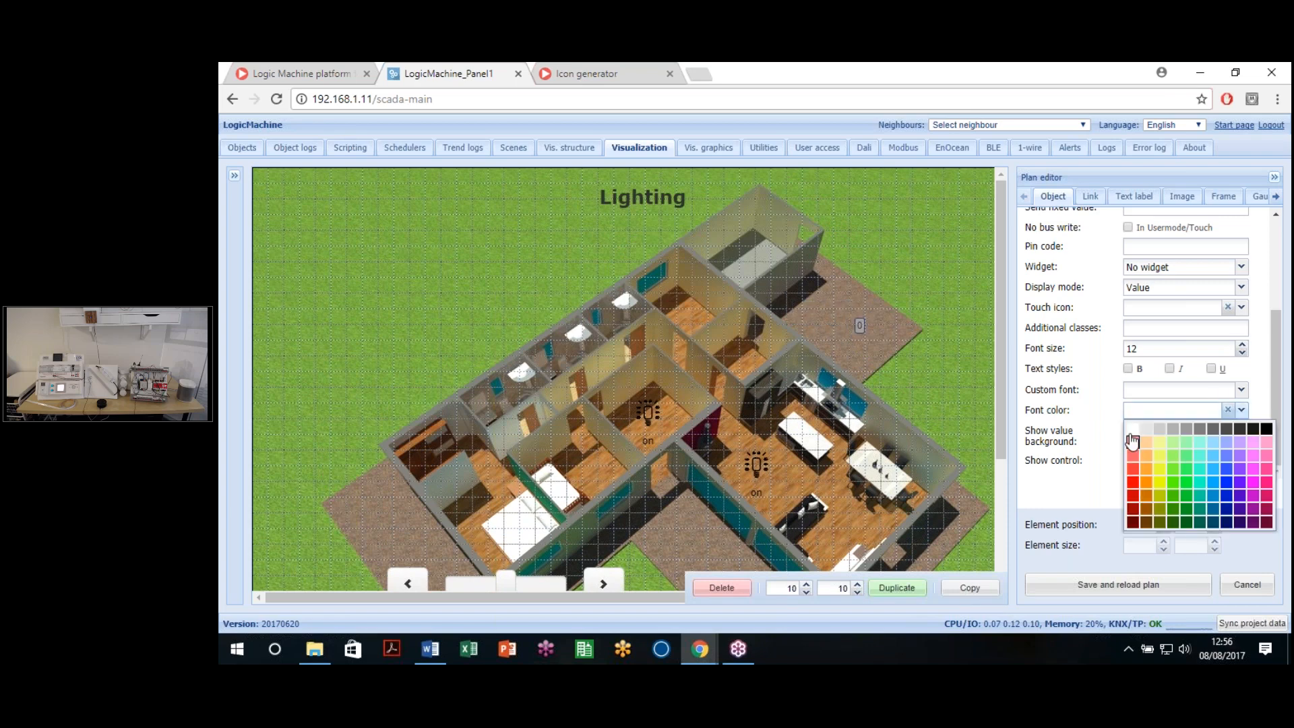
click(1132, 438)
click(1186, 495)
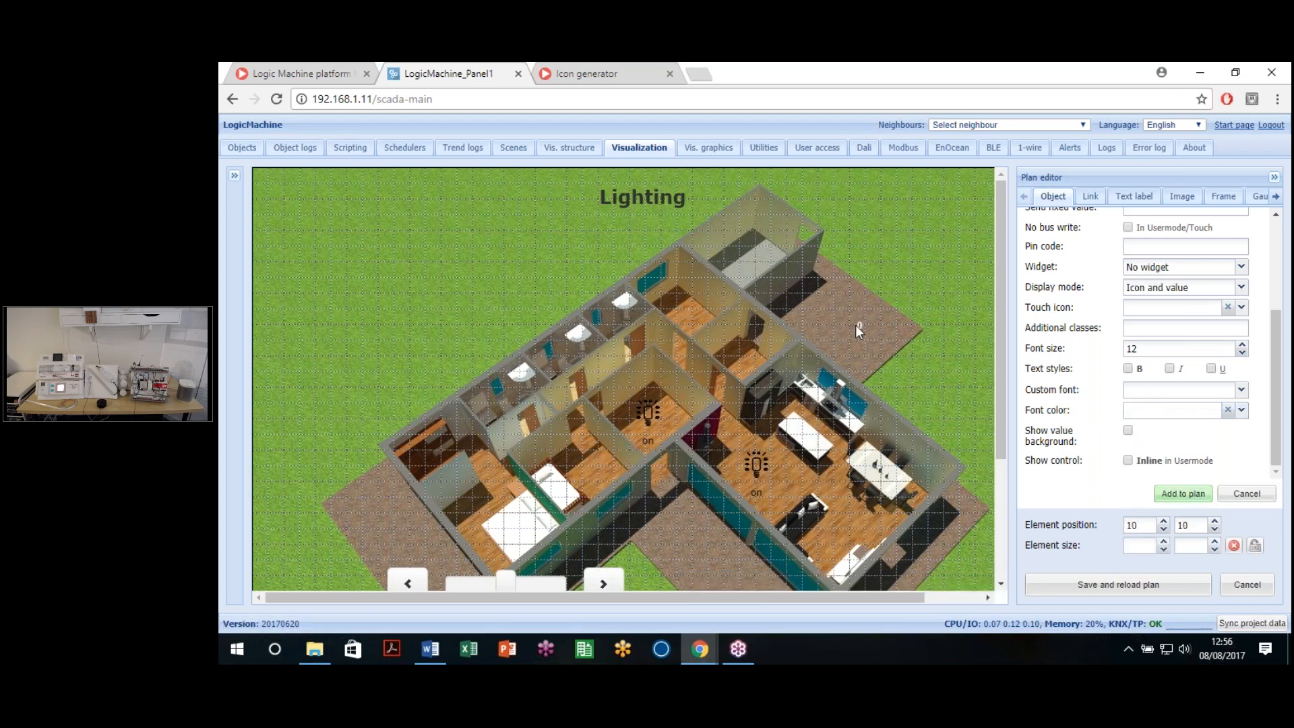
click(1128, 369)
click(861, 329)
click(1128, 369)
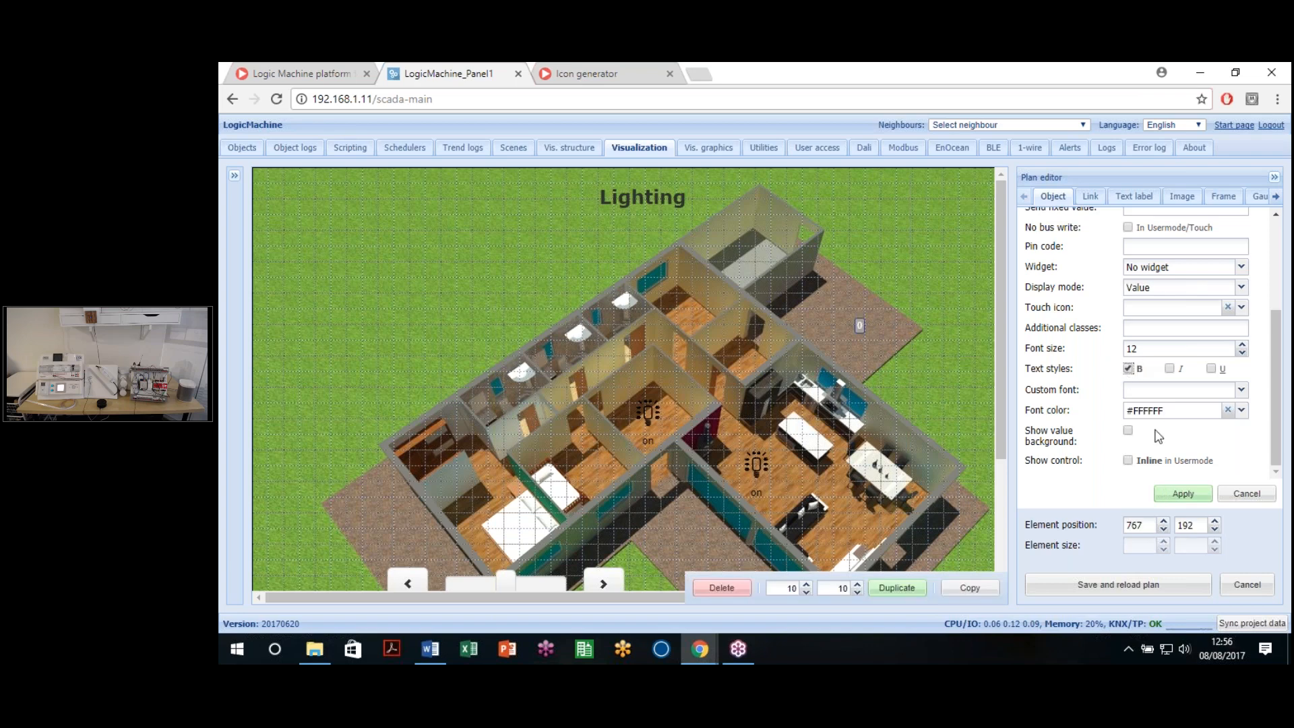
click(1177, 493)
Step: Save and reload the plan, then open the visualization preview full screen
click(1105, 585)
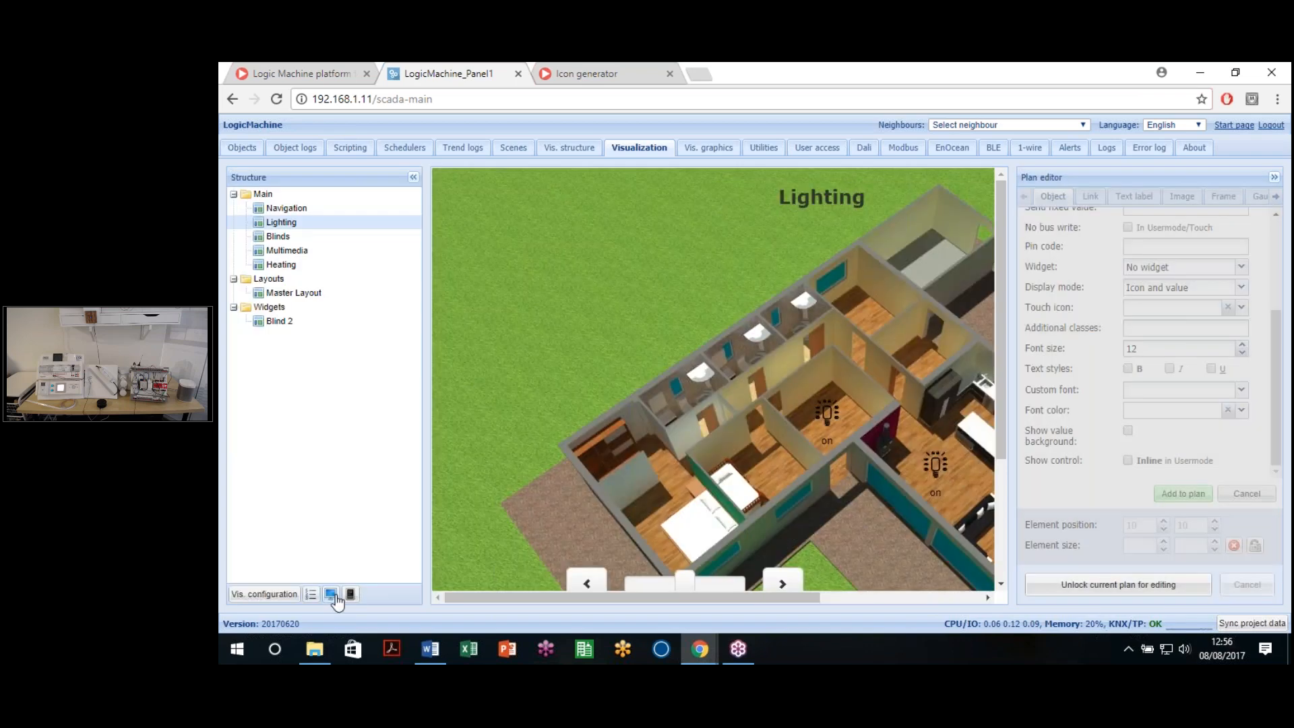
click(335, 596)
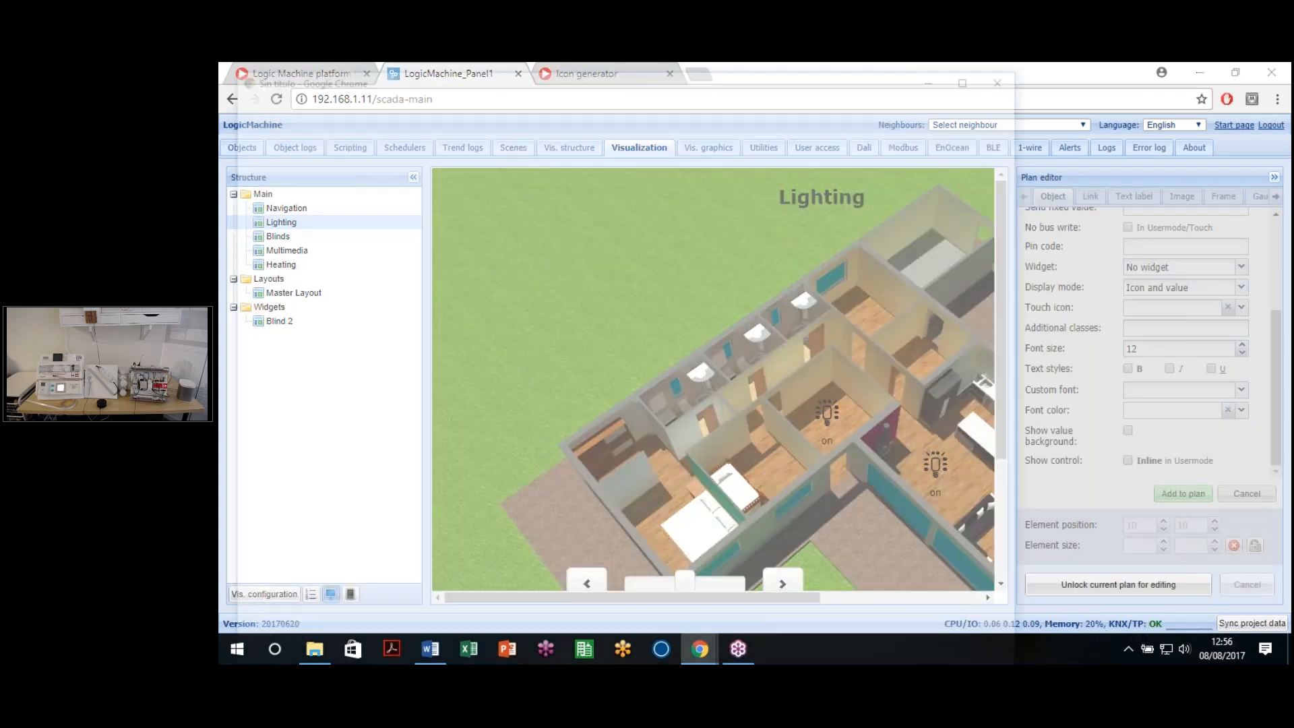
click(981, 76)
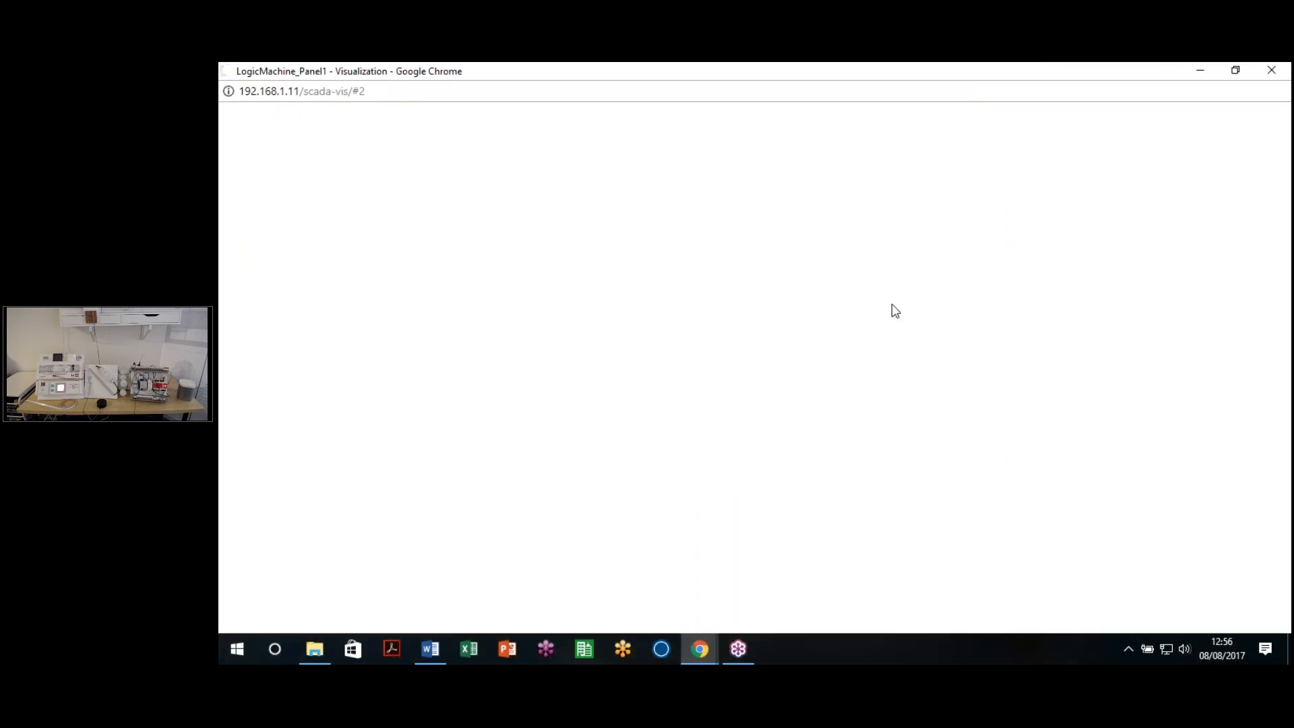
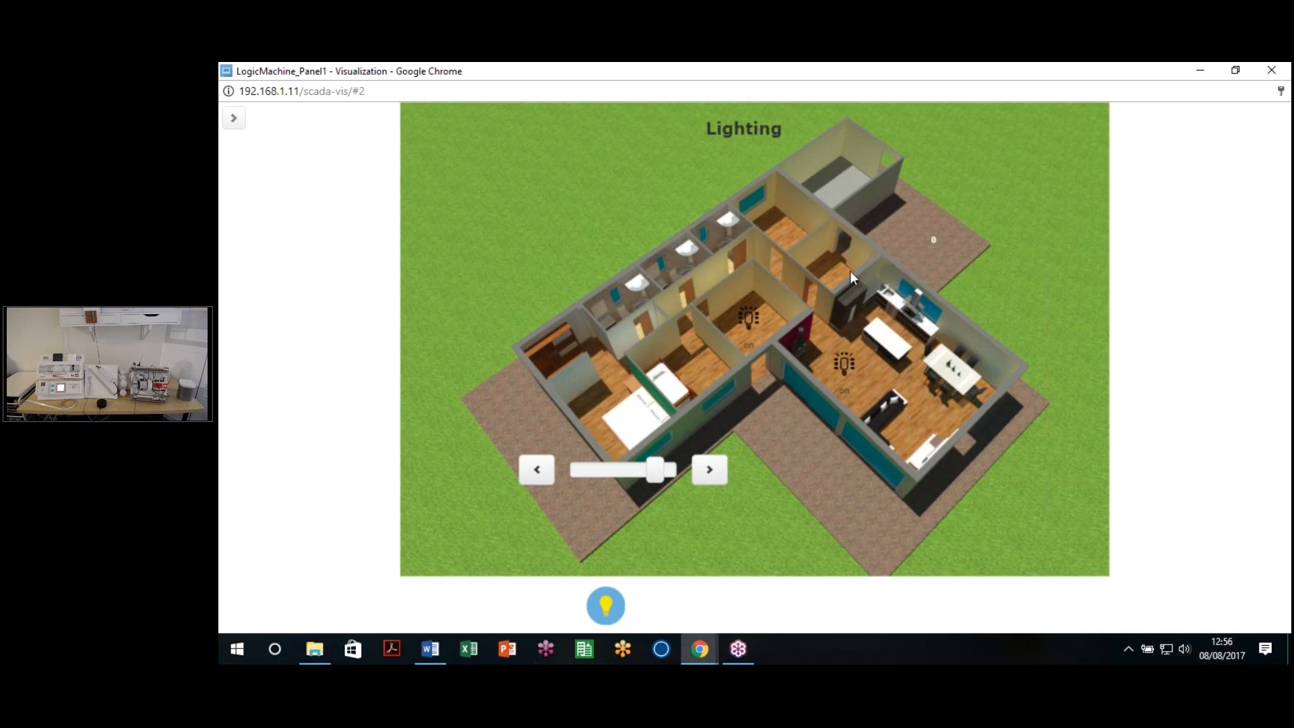
Step: Toggle the kitchen and left room lamps in the live visualization
click(841, 368)
click(761, 328)
click(759, 322)
Step: Open and close the setpoint label's value adjuster a few times
click(934, 241)
click(923, 240)
click(934, 236)
click(927, 230)
click(933, 240)
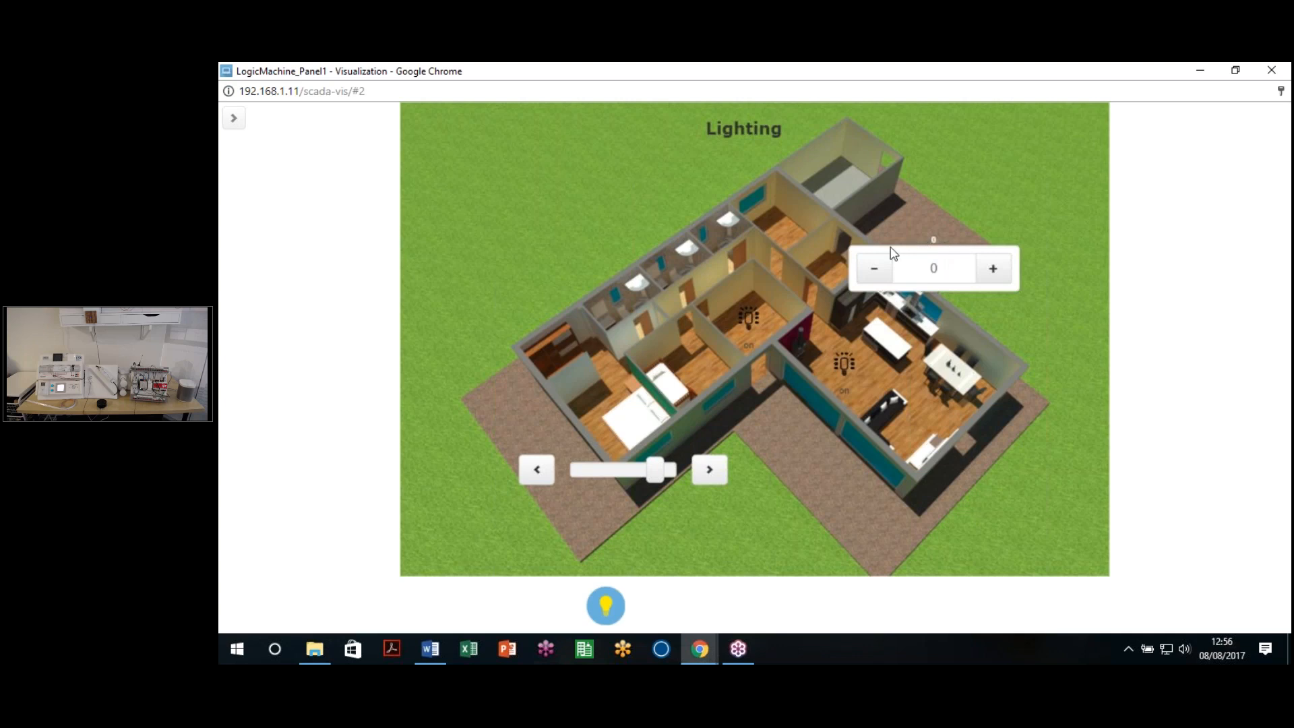
click(951, 222)
click(933, 241)
Step: Raise the setpoint to 13, then close the live visualization window
click(993, 268)
click(993, 268)
click(992, 269)
click(992, 268)
click(950, 239)
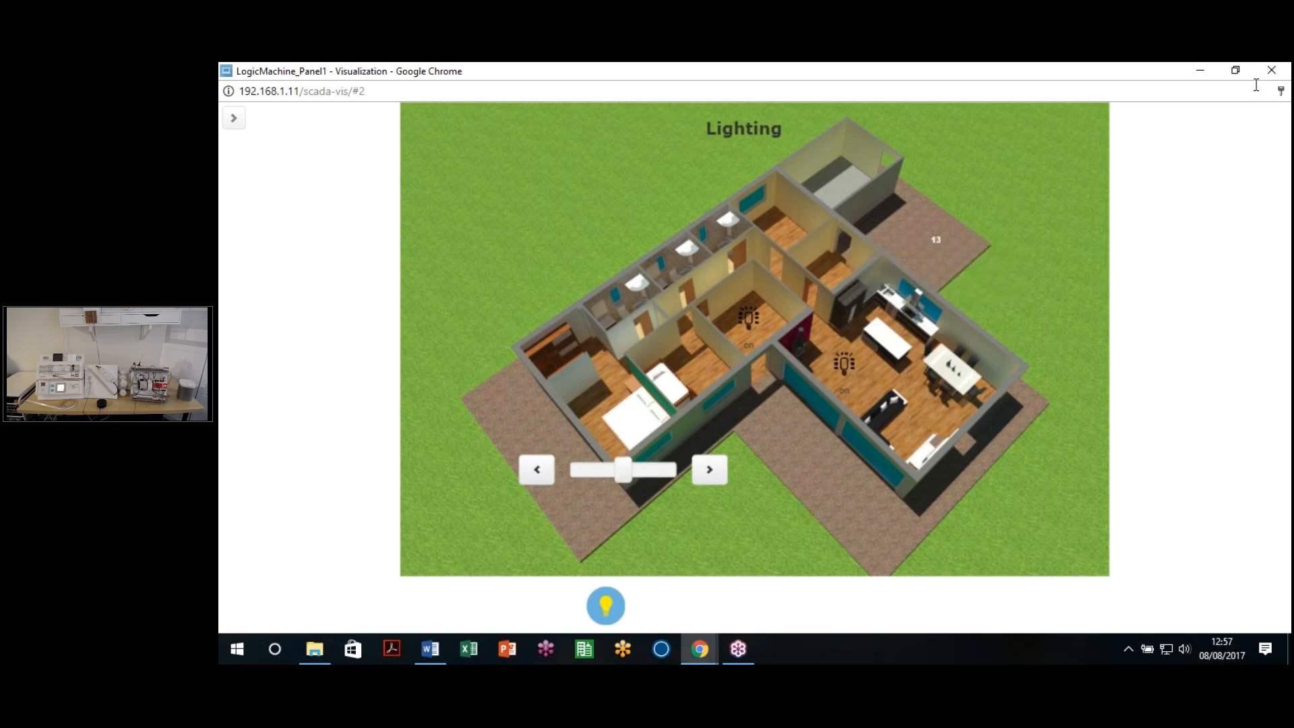
click(1280, 74)
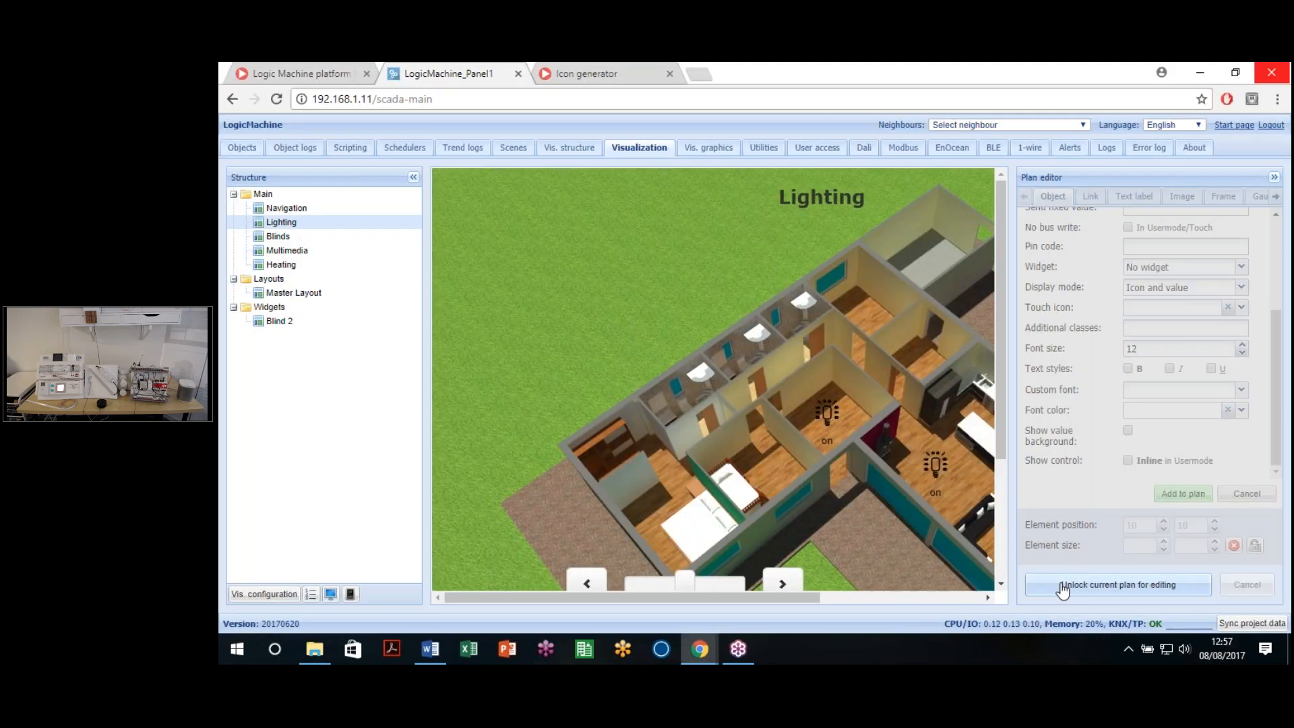
Step: Make the 13 setpoint label a bold white (#FFFFFF) value only and save the Lighting plan
drag(901, 598, 1005, 588)
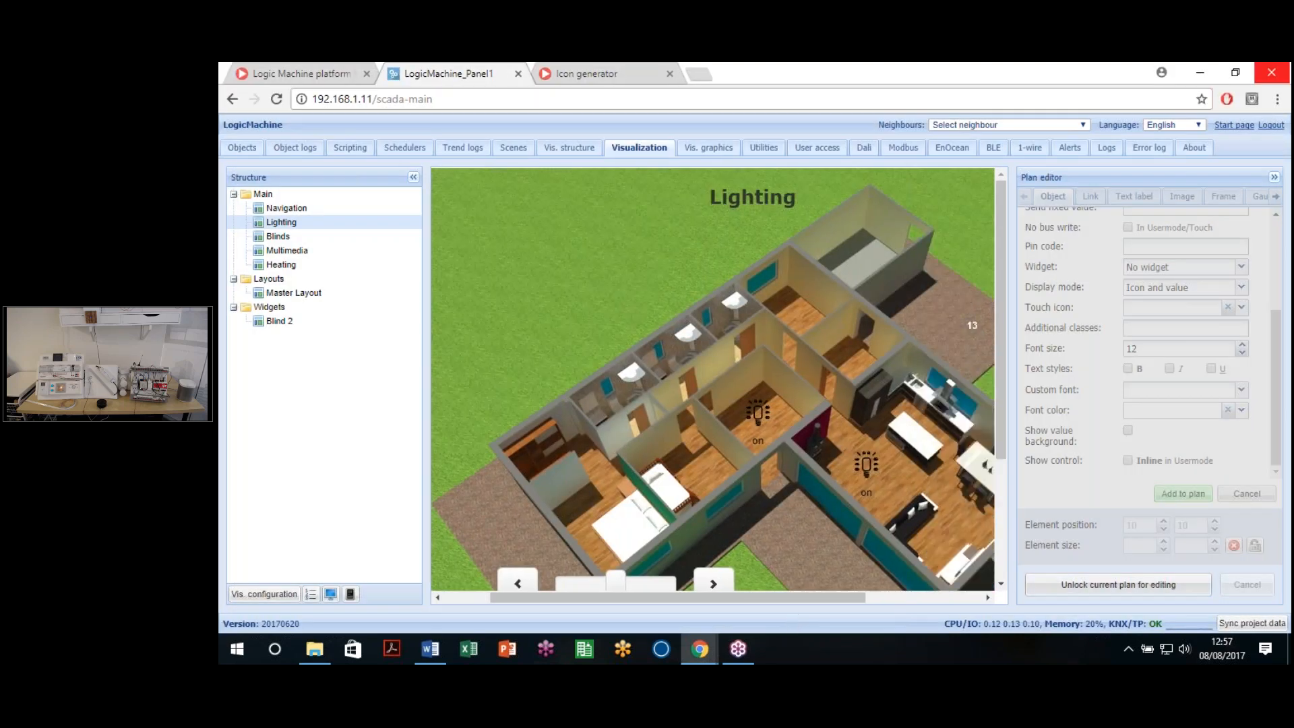
click(1102, 585)
click(798, 324)
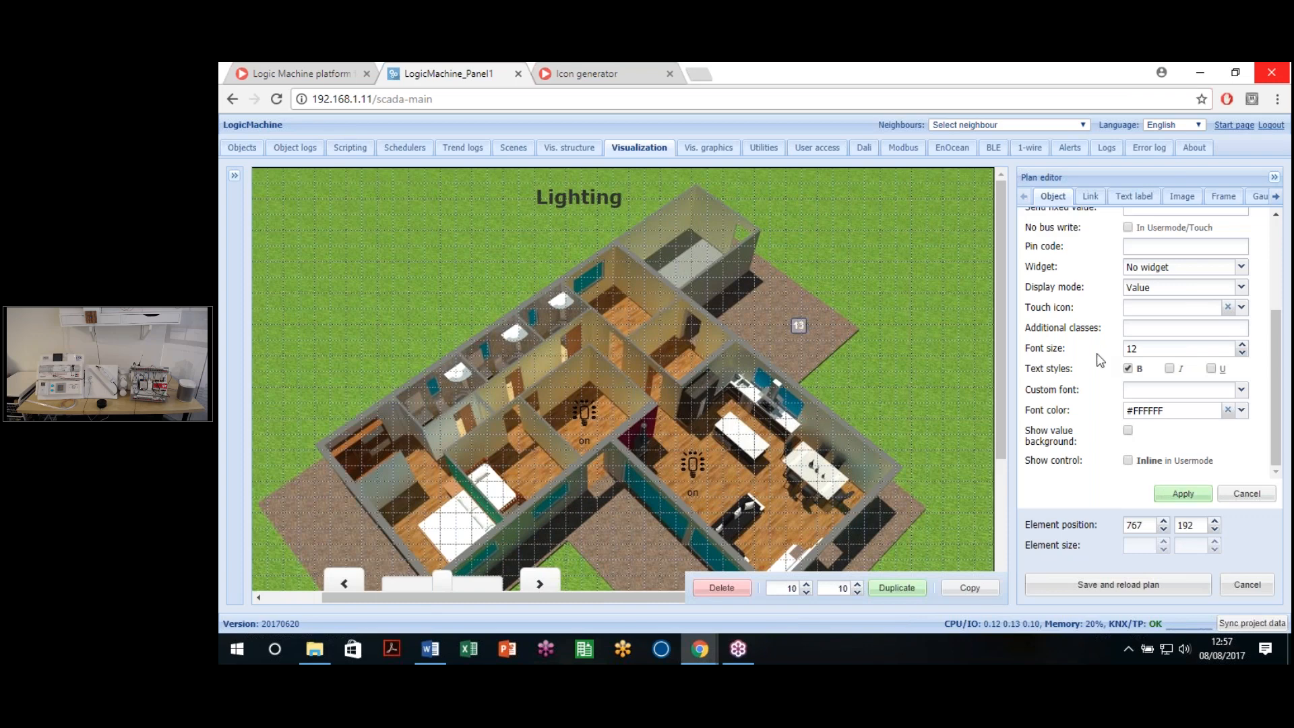
scroll(1130, 332, up, 3)
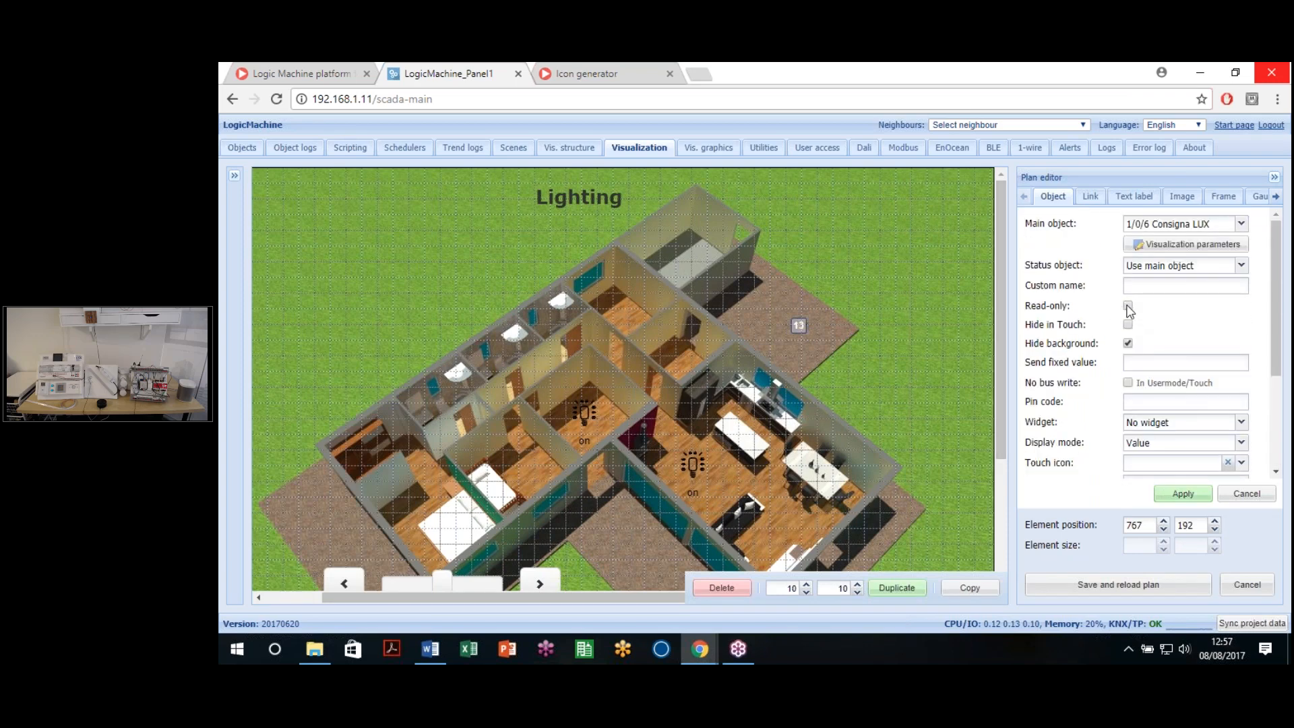
click(1181, 492)
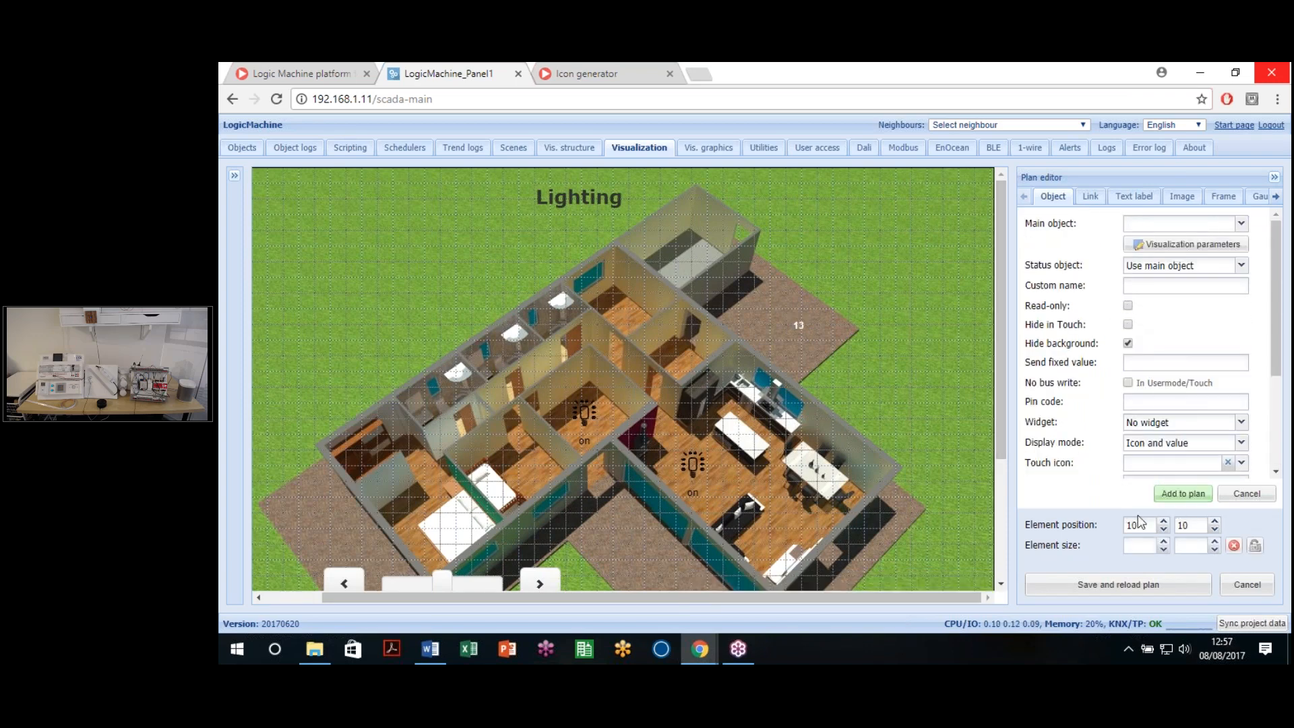
click(1133, 585)
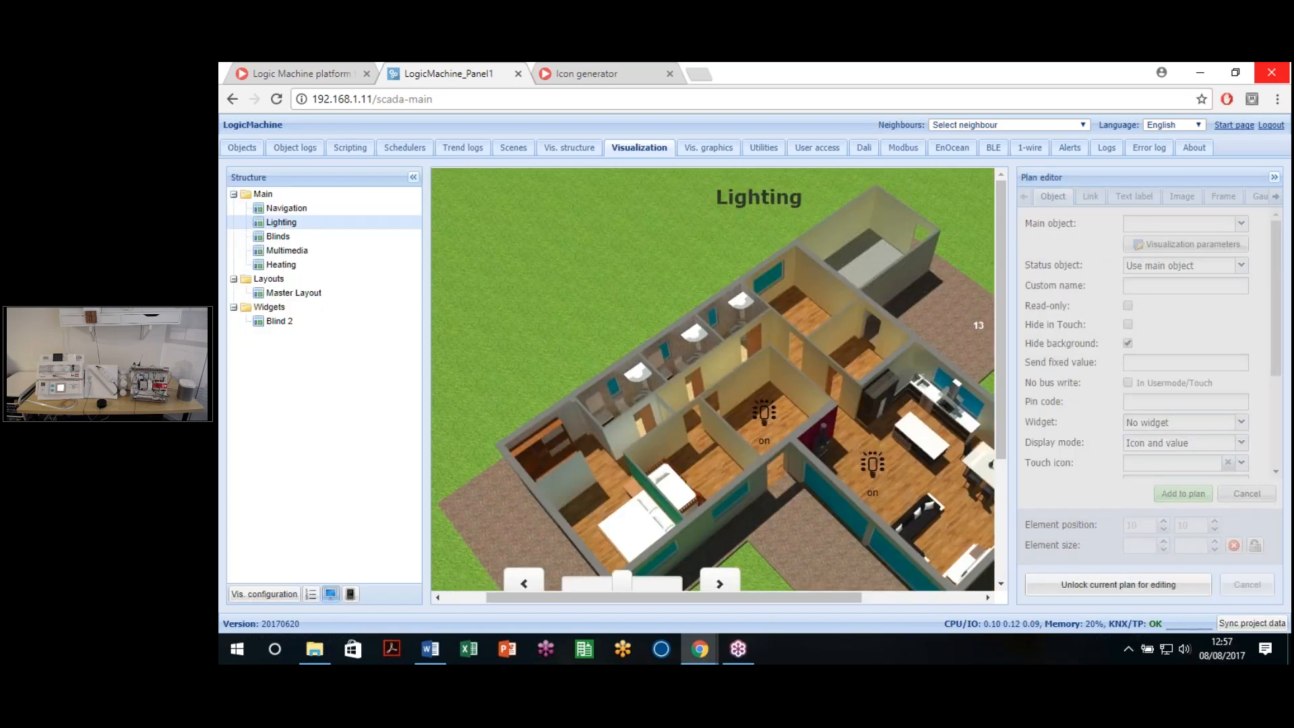
Step: Preview the Lighting plan full screen in the live visualization, then close it
click(330, 594)
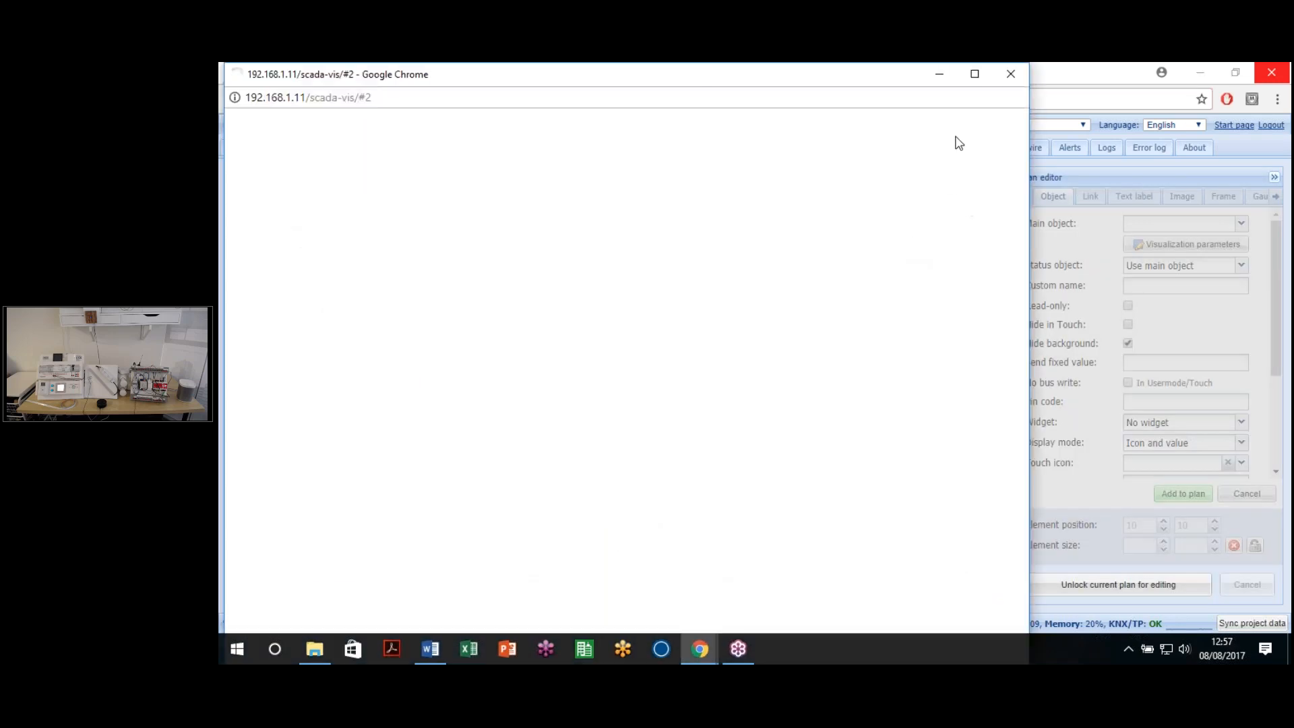
click(975, 73)
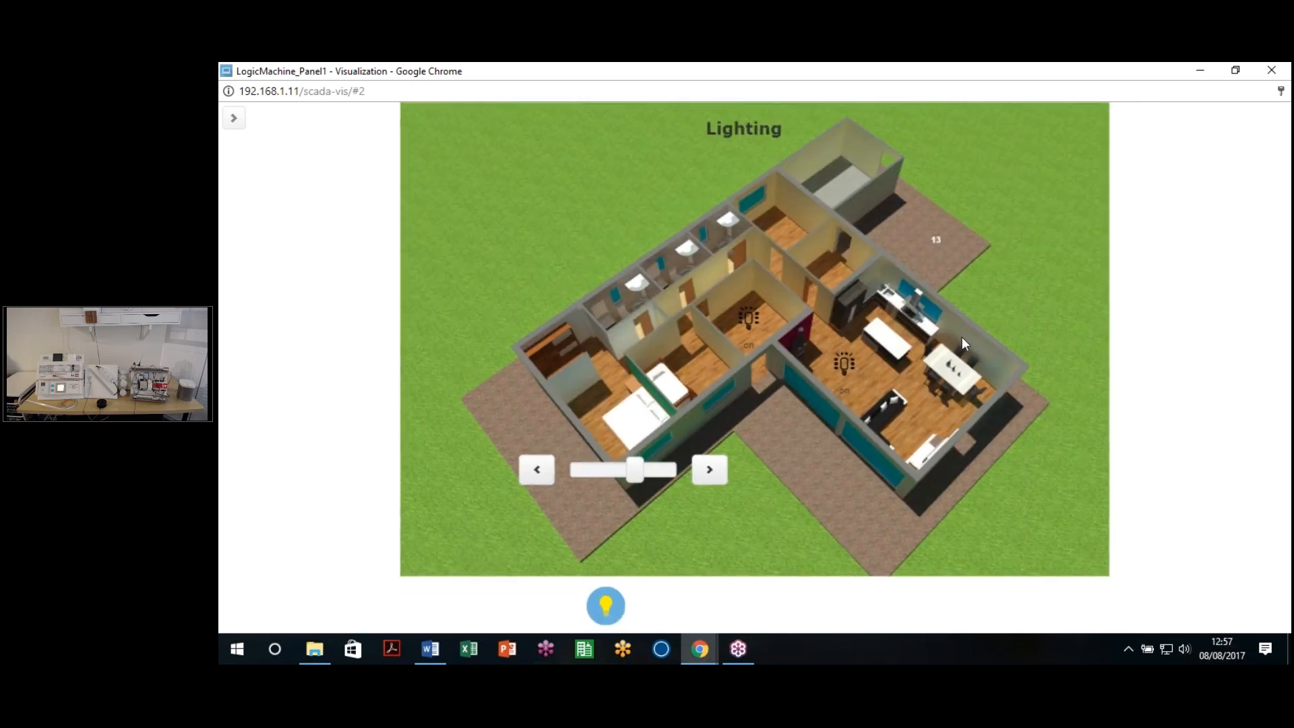
click(1270, 71)
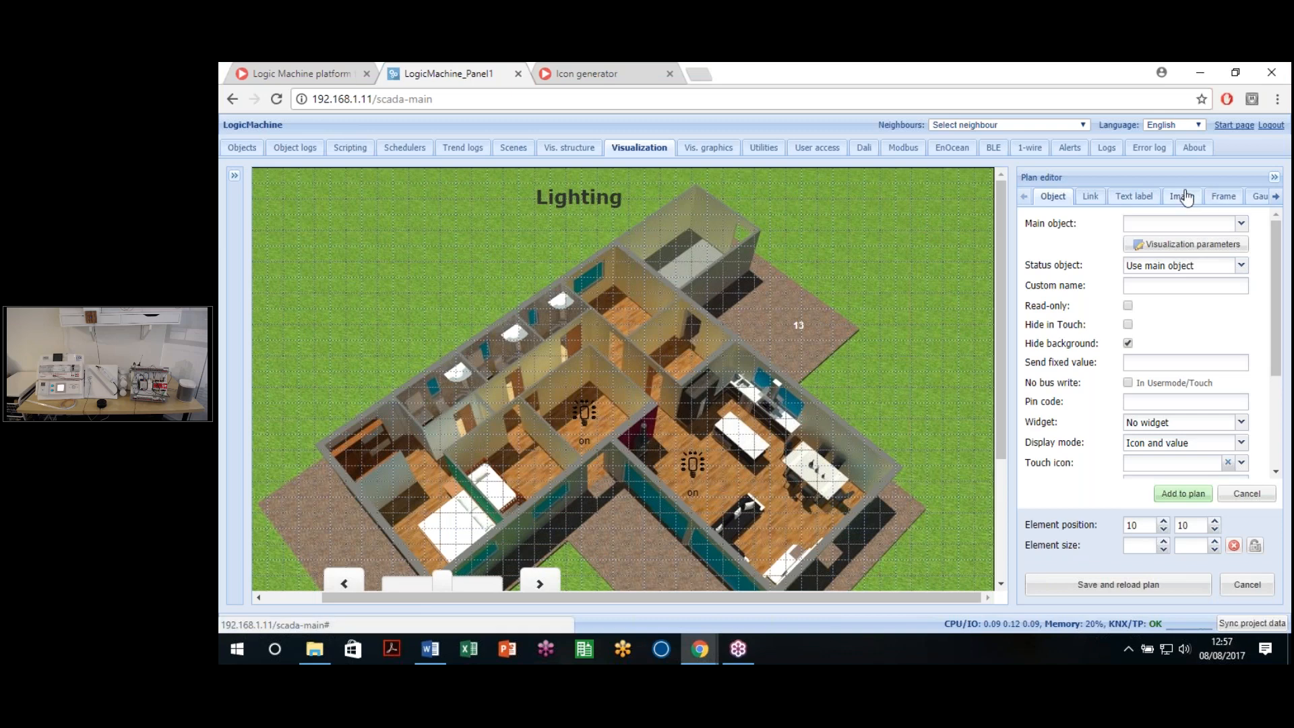
Step: Unlock the Master Layout plan and open the image picker for a new image element
click(1184, 198)
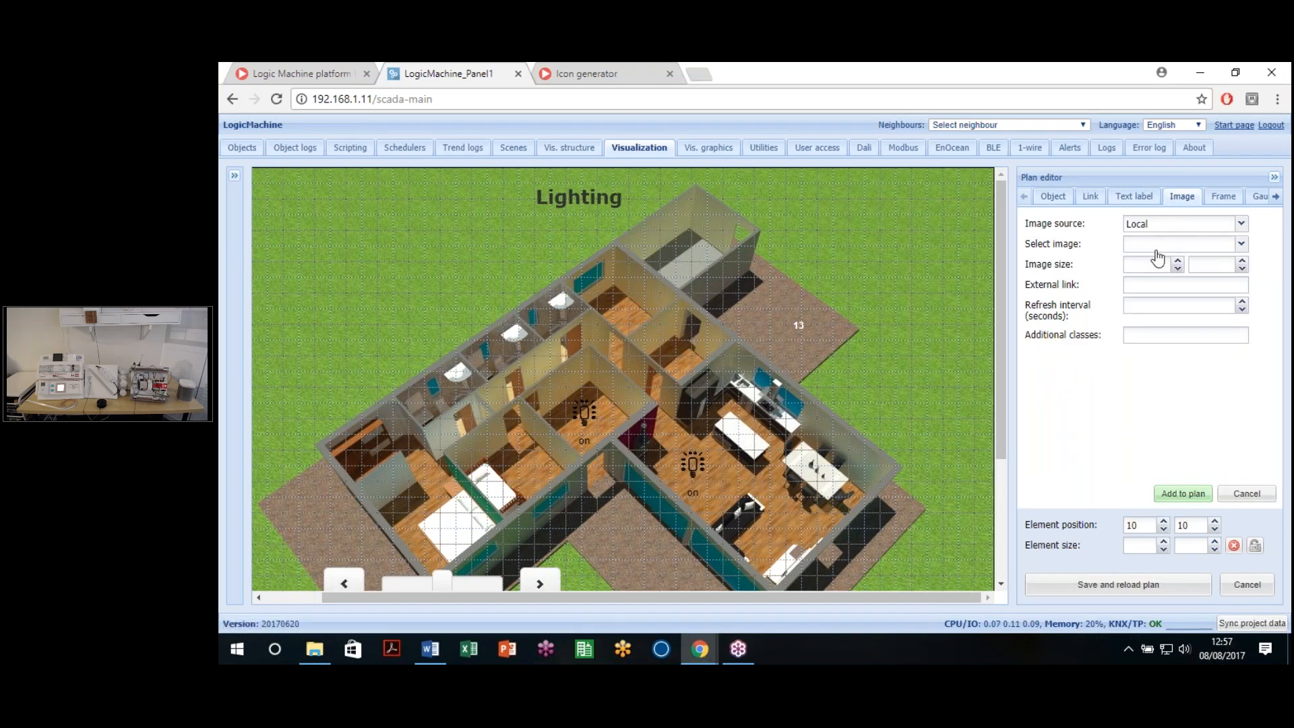
click(1246, 585)
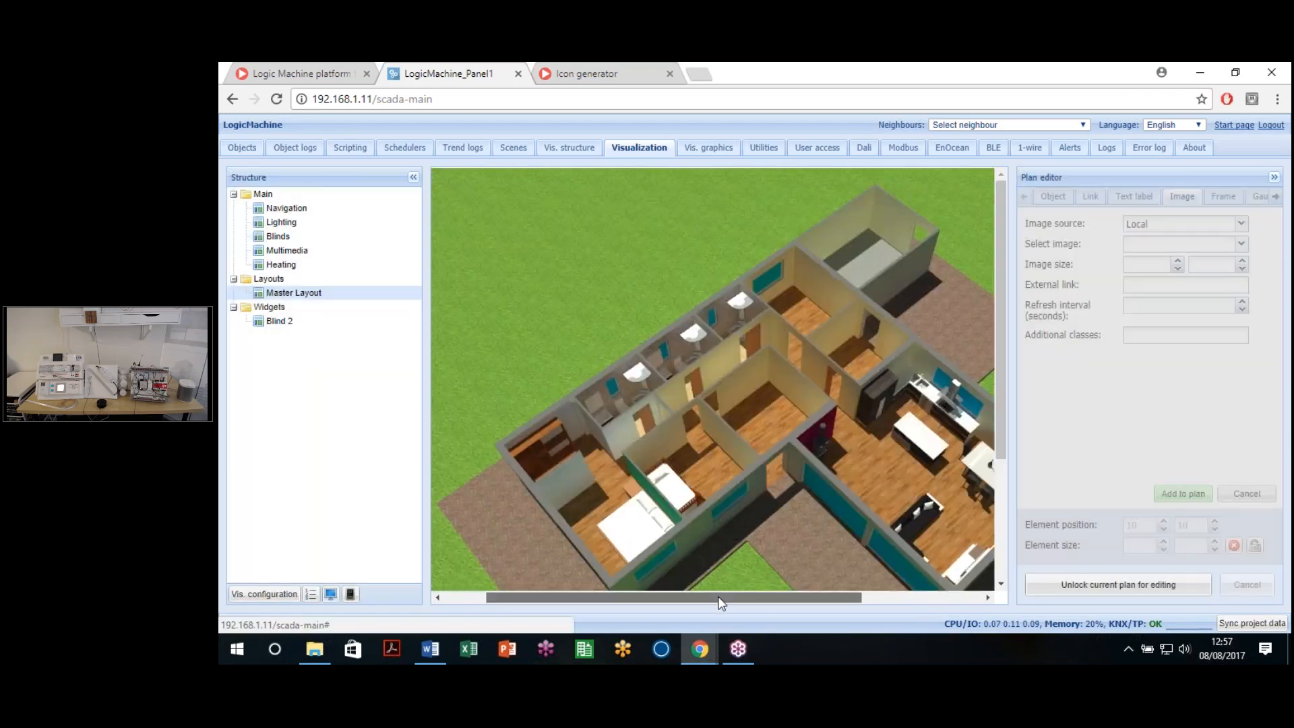
drag(718, 598, 847, 597)
mouse_move(1000, 447)
mouse_down()
mouse_move(1002, 459)
mouse_move(1000, 438)
mouse_up()
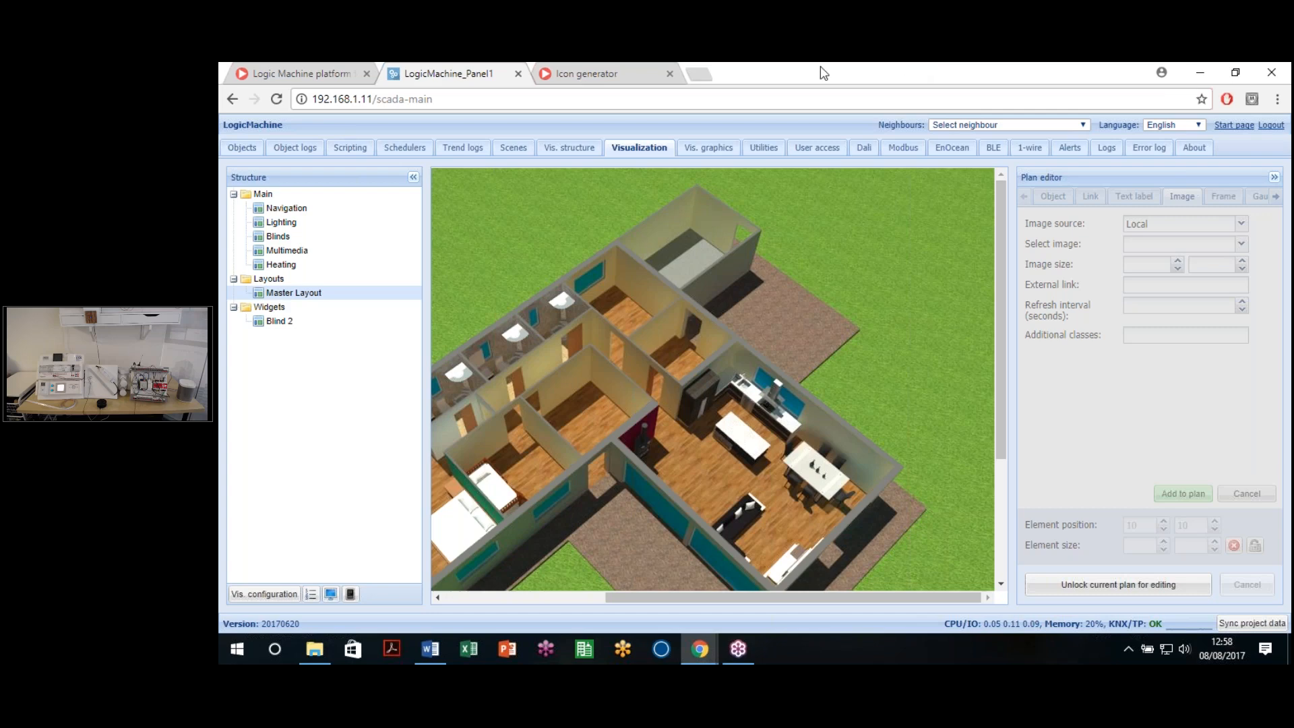
click(1119, 591)
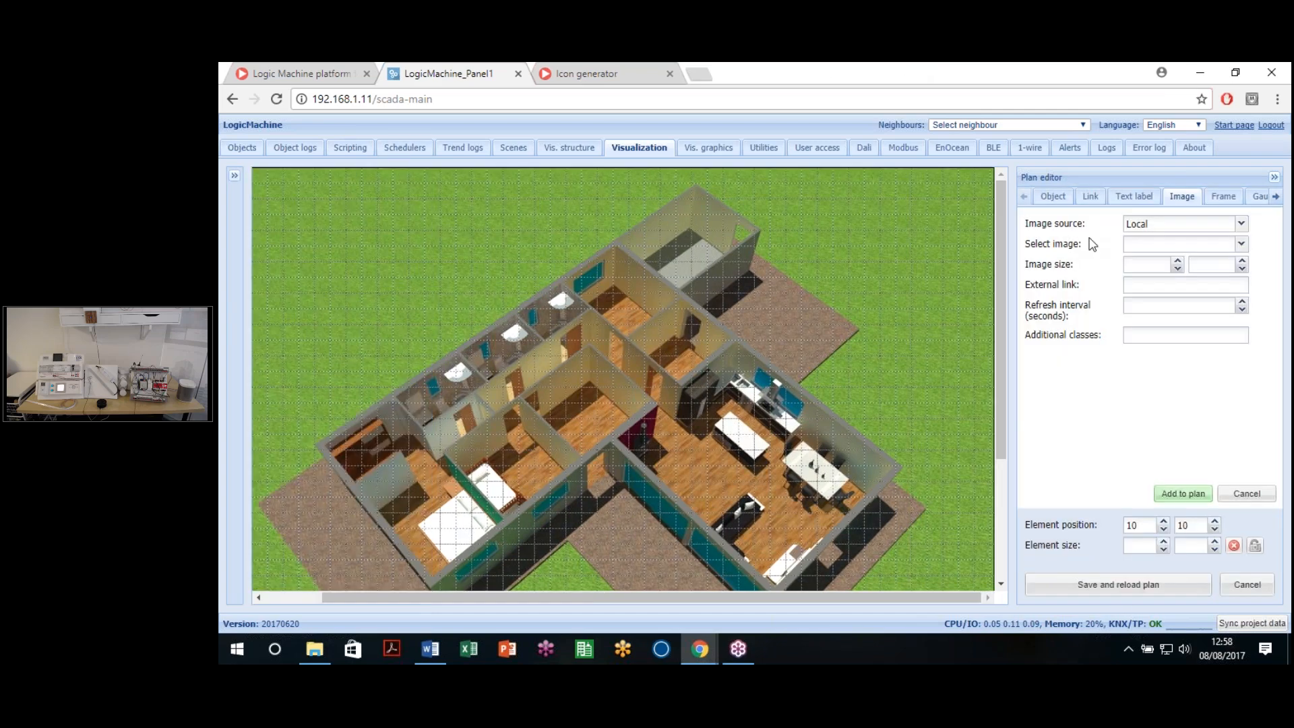
click(1242, 245)
Step: Open the clock.svg image in a new browser tab
right_click(728, 292)
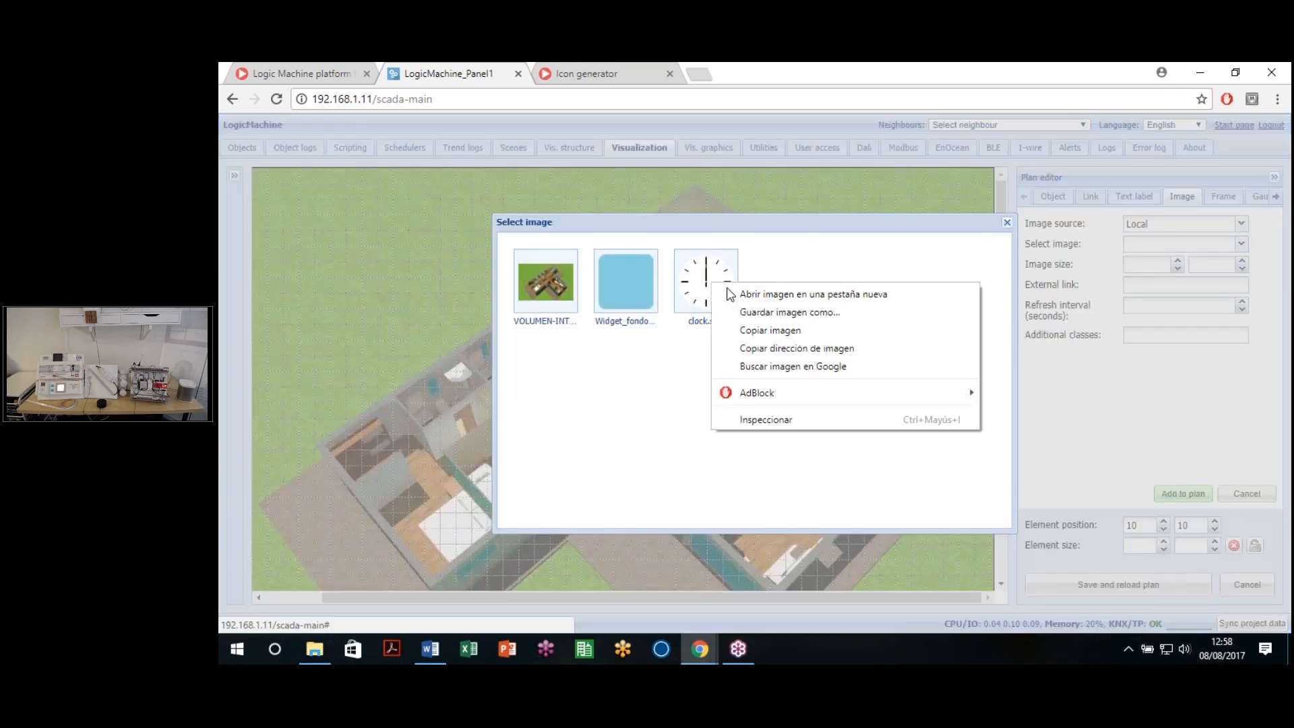
click(735, 294)
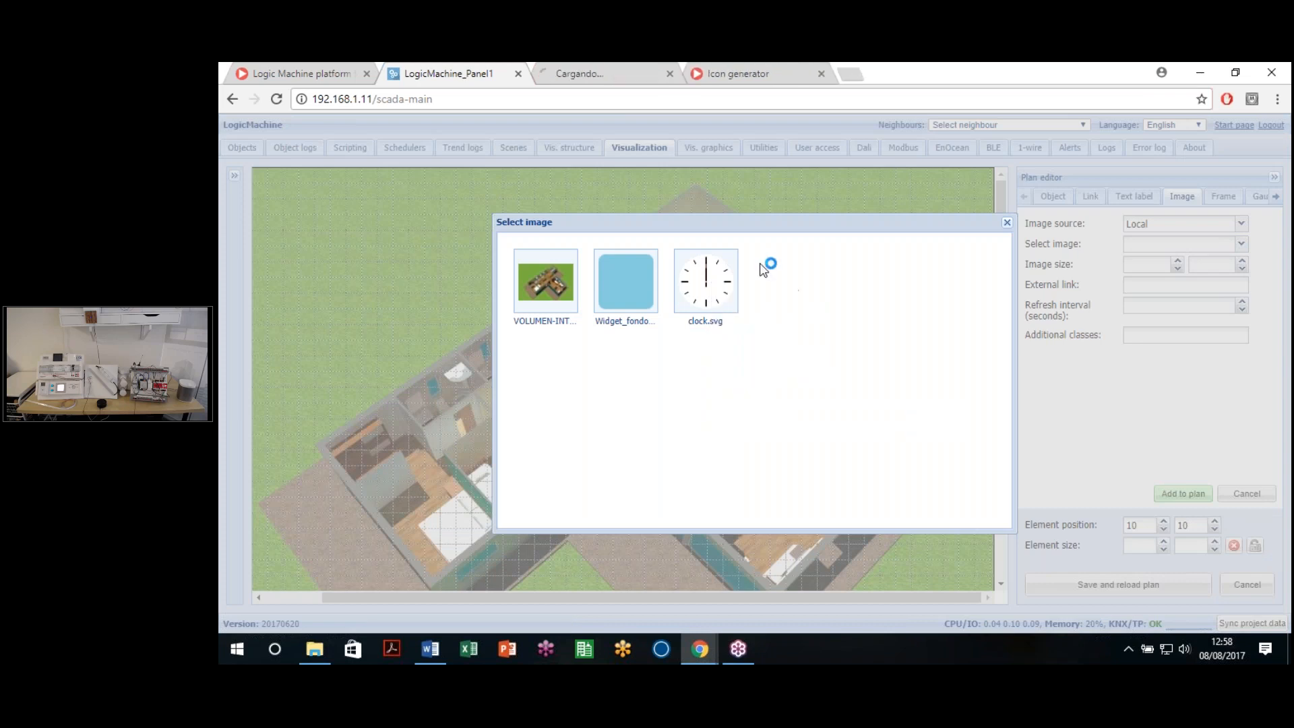
click(617, 73)
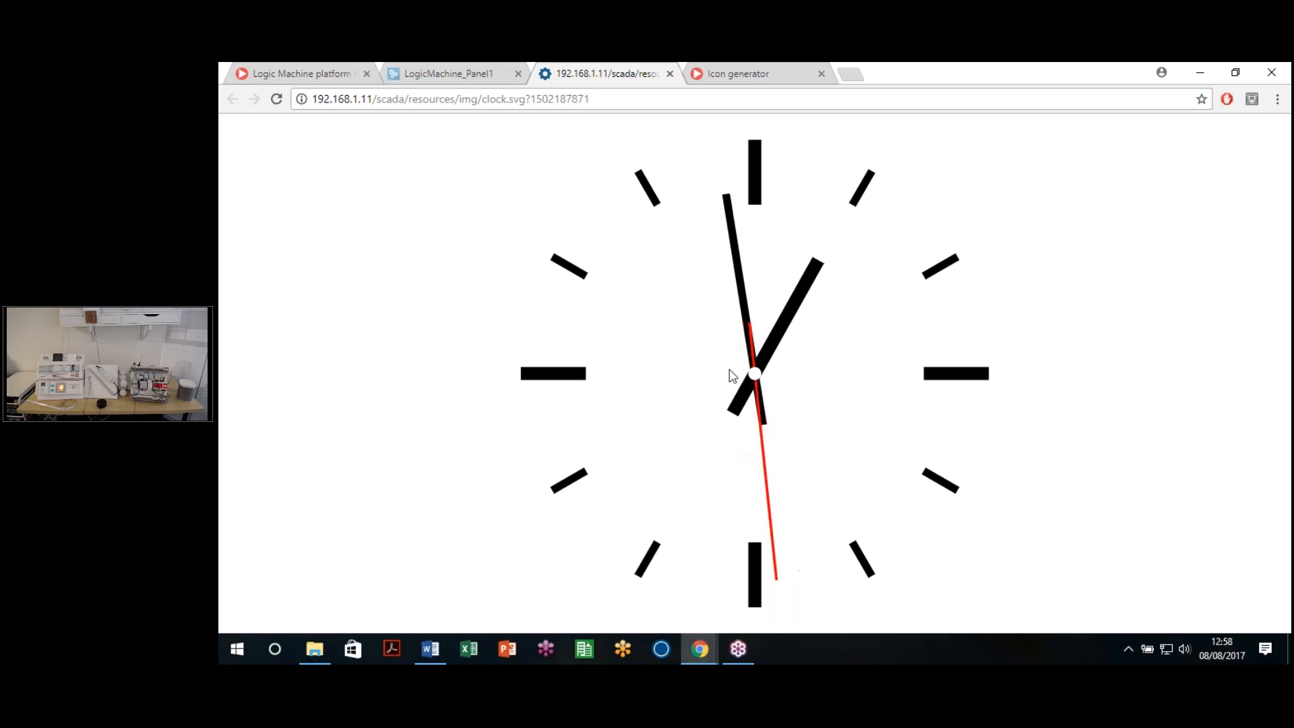
Step: Inspect the clock's SVG source and script code, then close DevTools and the tab
right_click(778, 366)
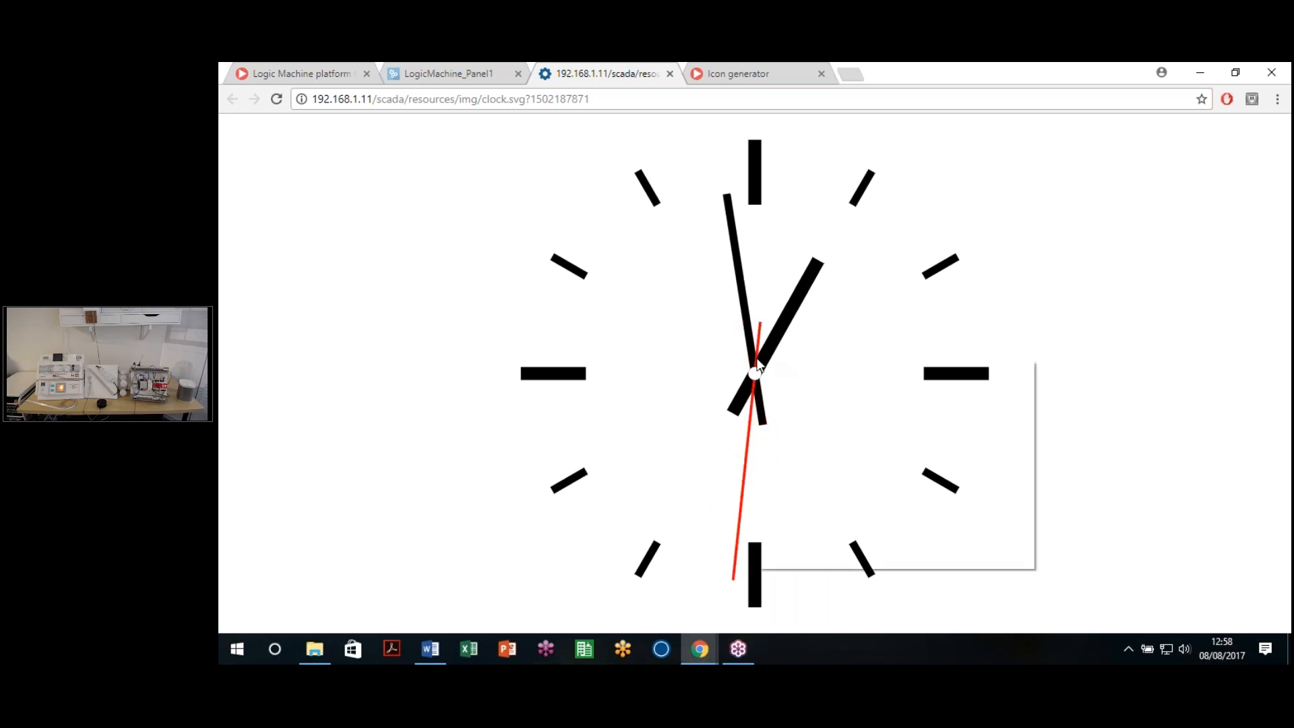
click(826, 559)
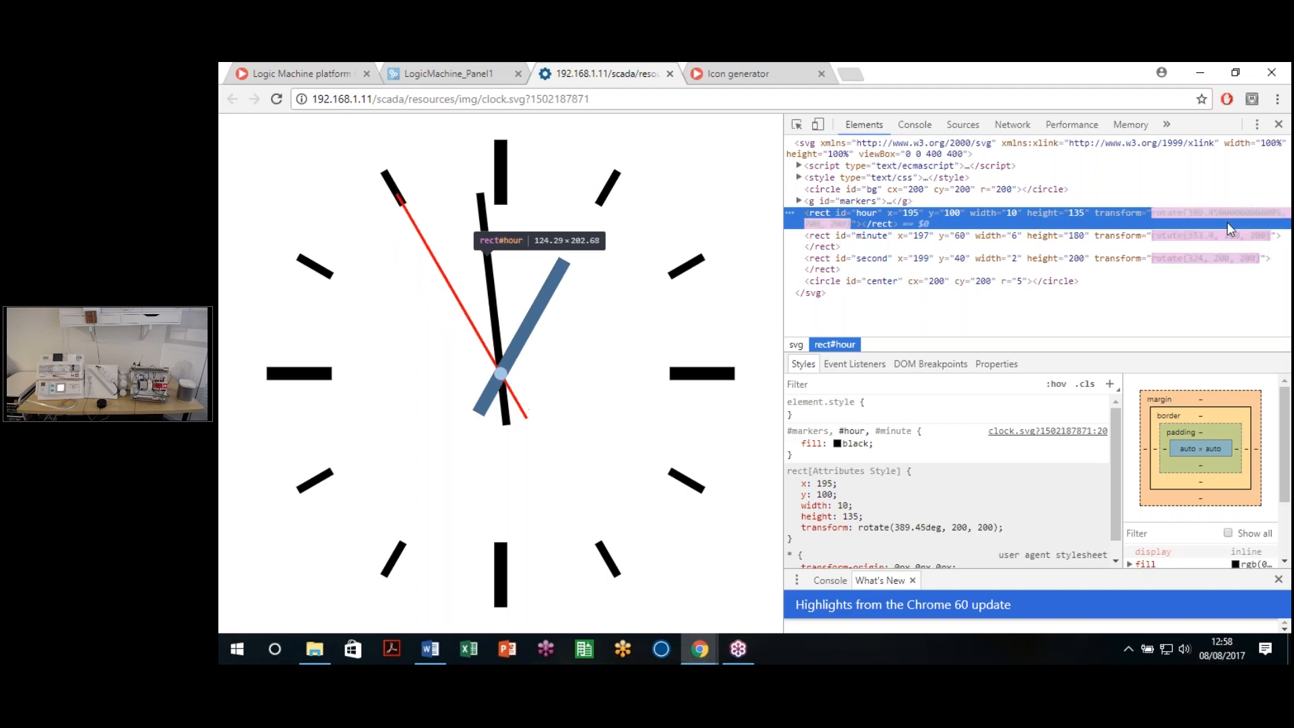
click(799, 165)
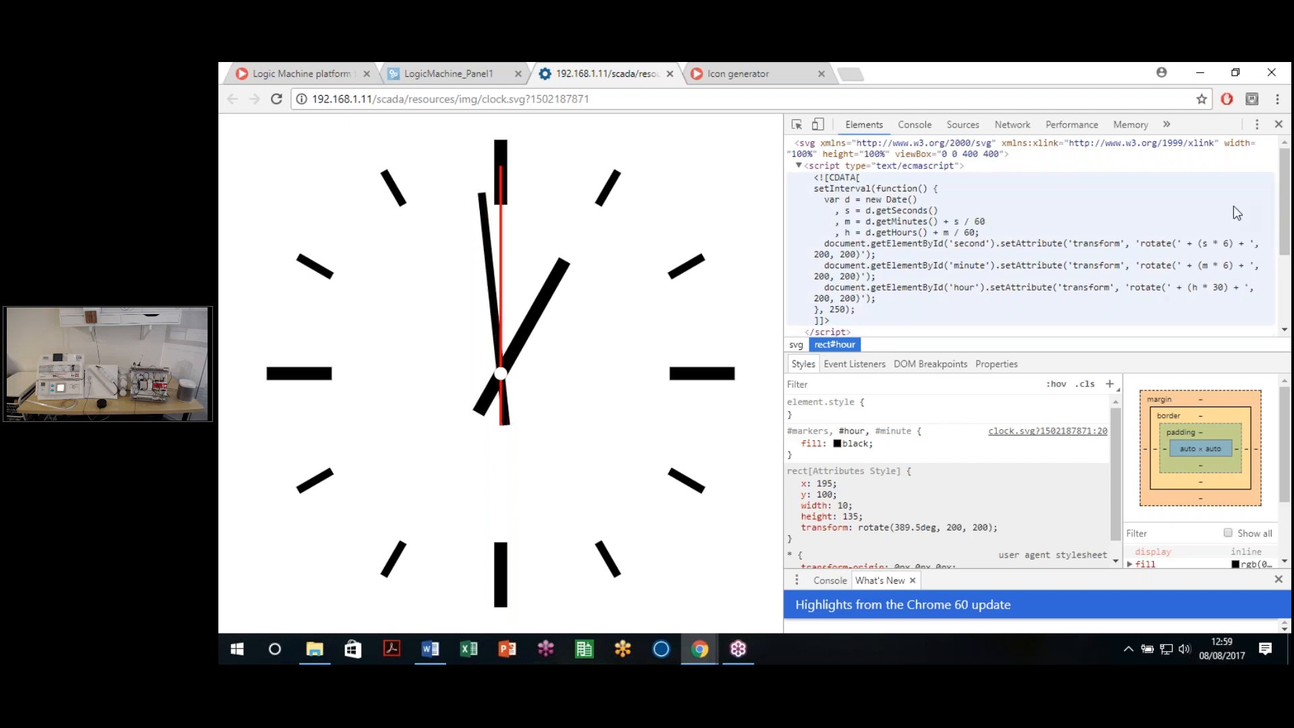
click(1282, 108)
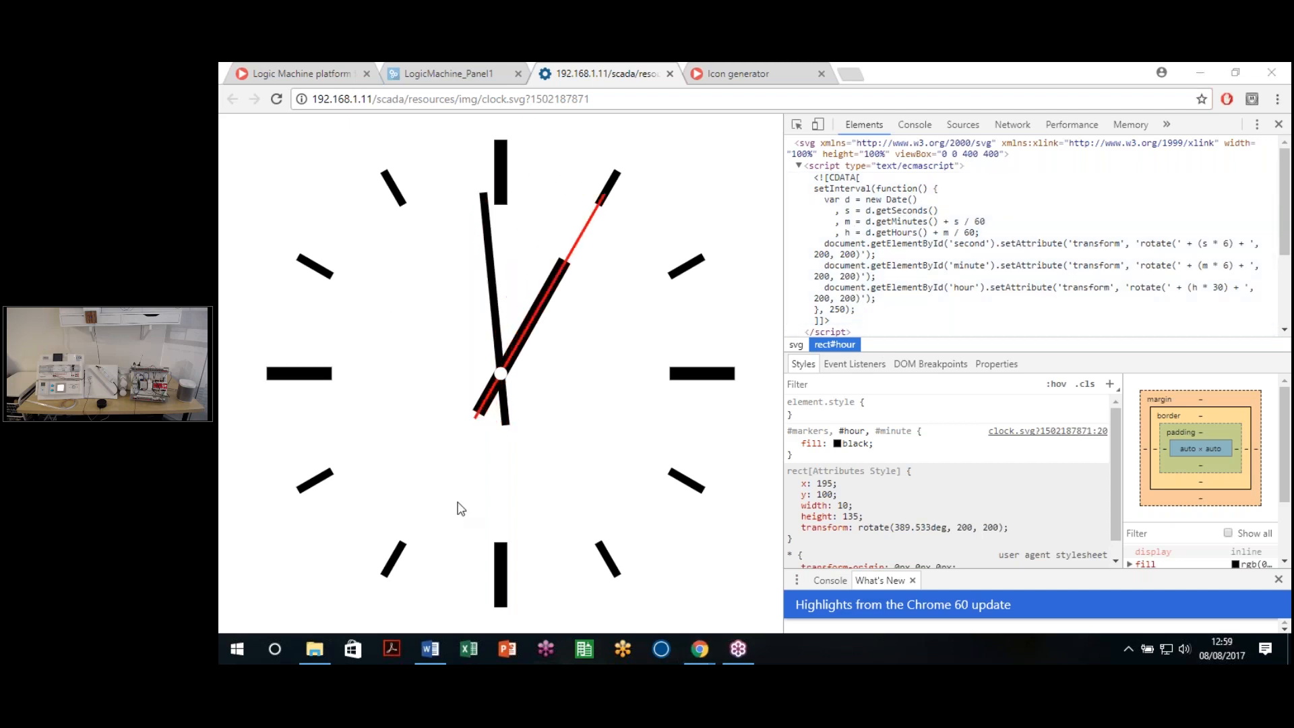
click(625, 563)
click(1278, 125)
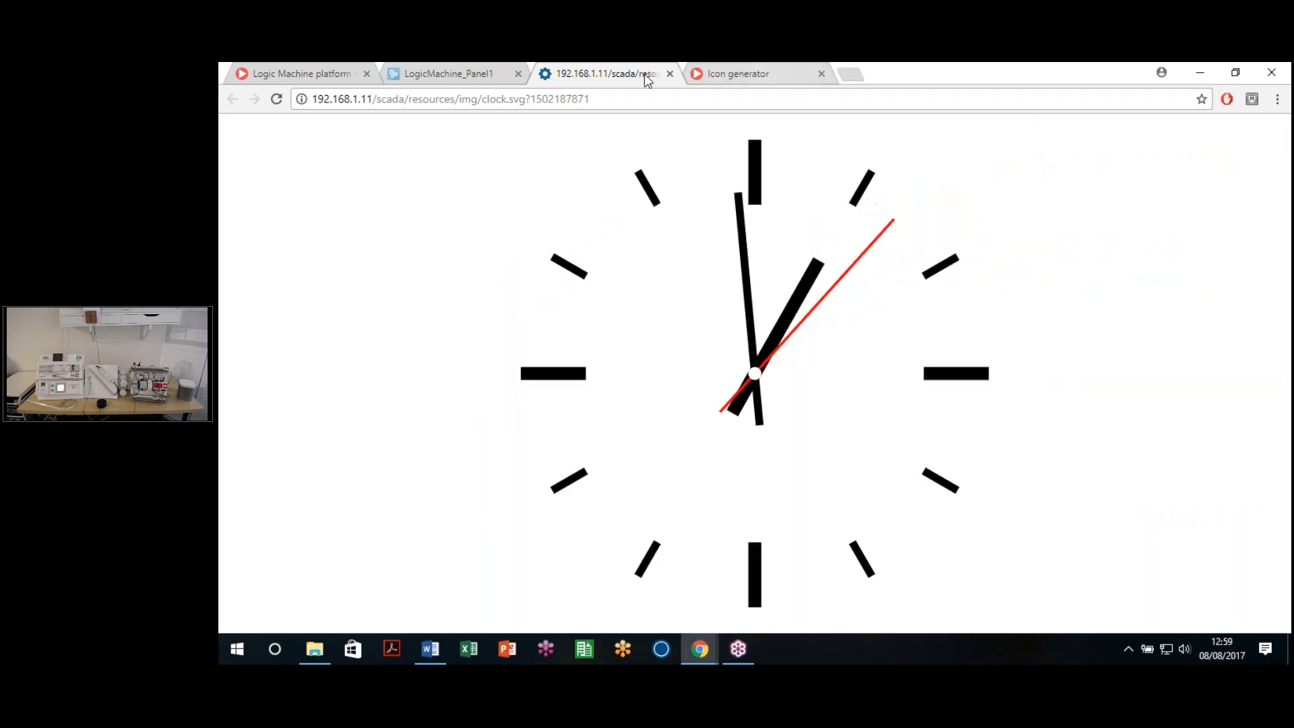
click(670, 73)
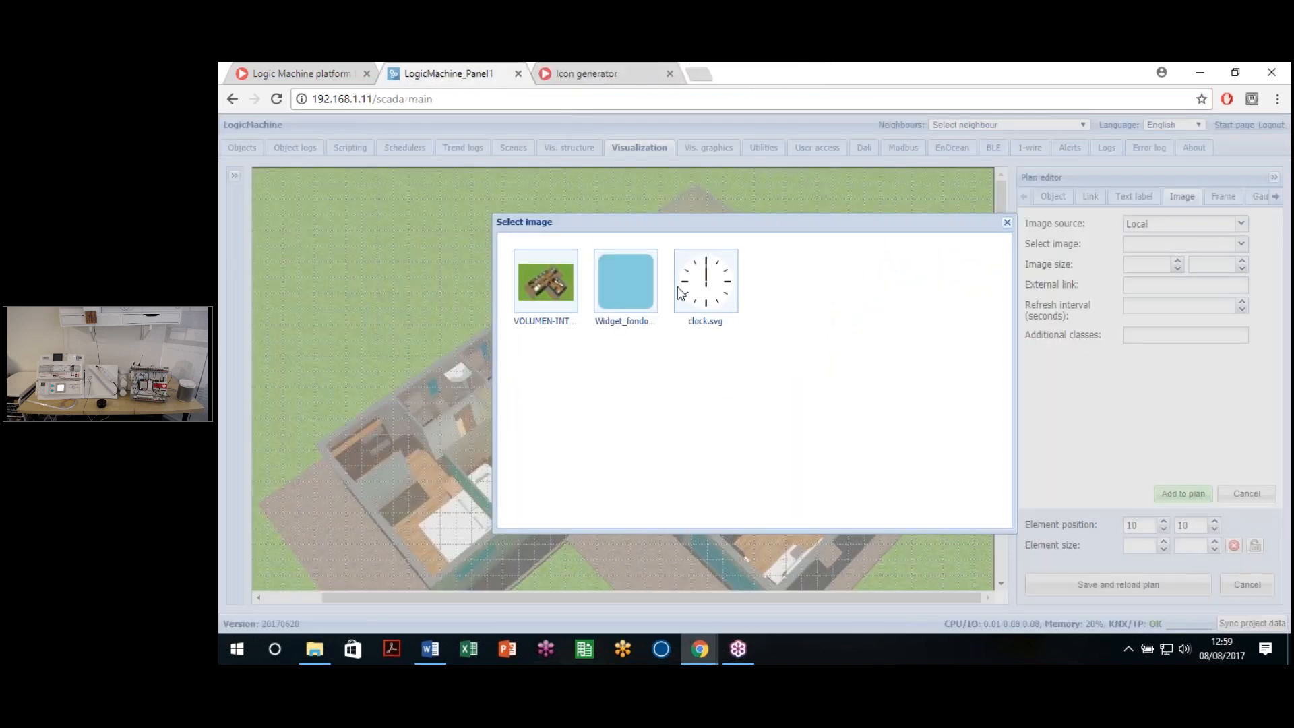
Step: Add clock.svg to the plan as an image element
click(715, 306)
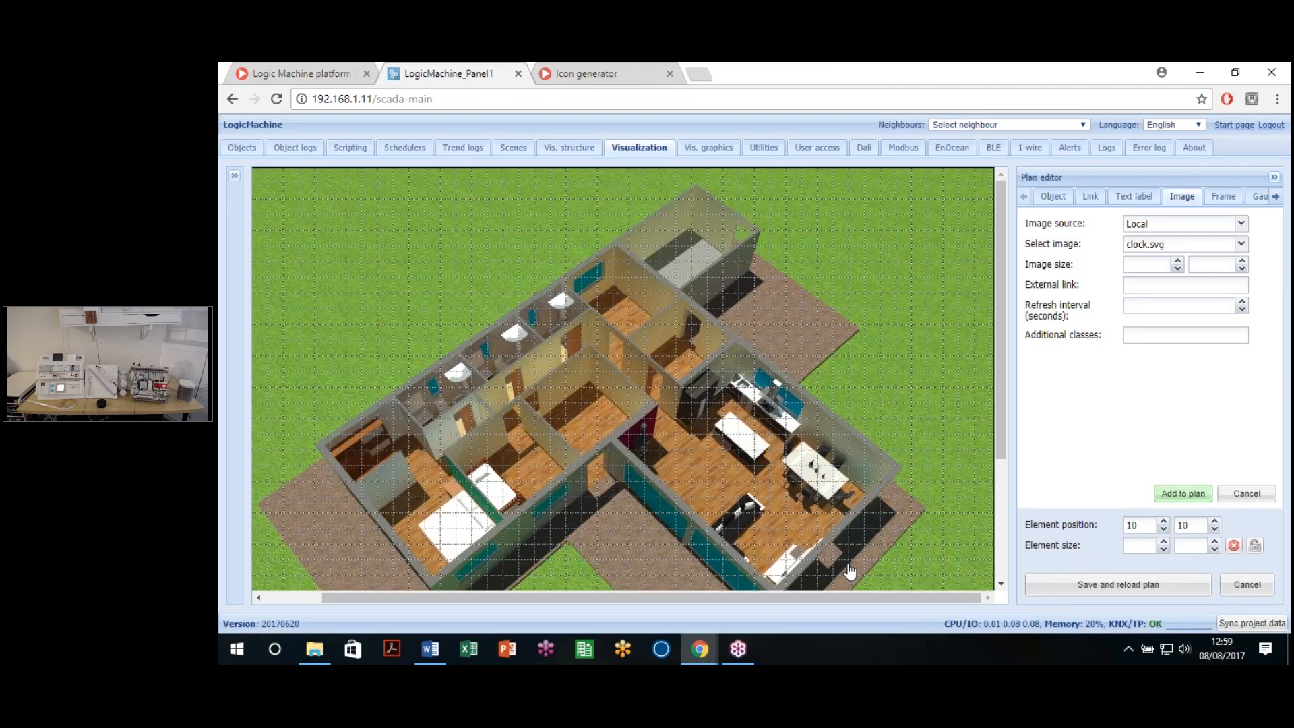
drag(800, 602, 619, 599)
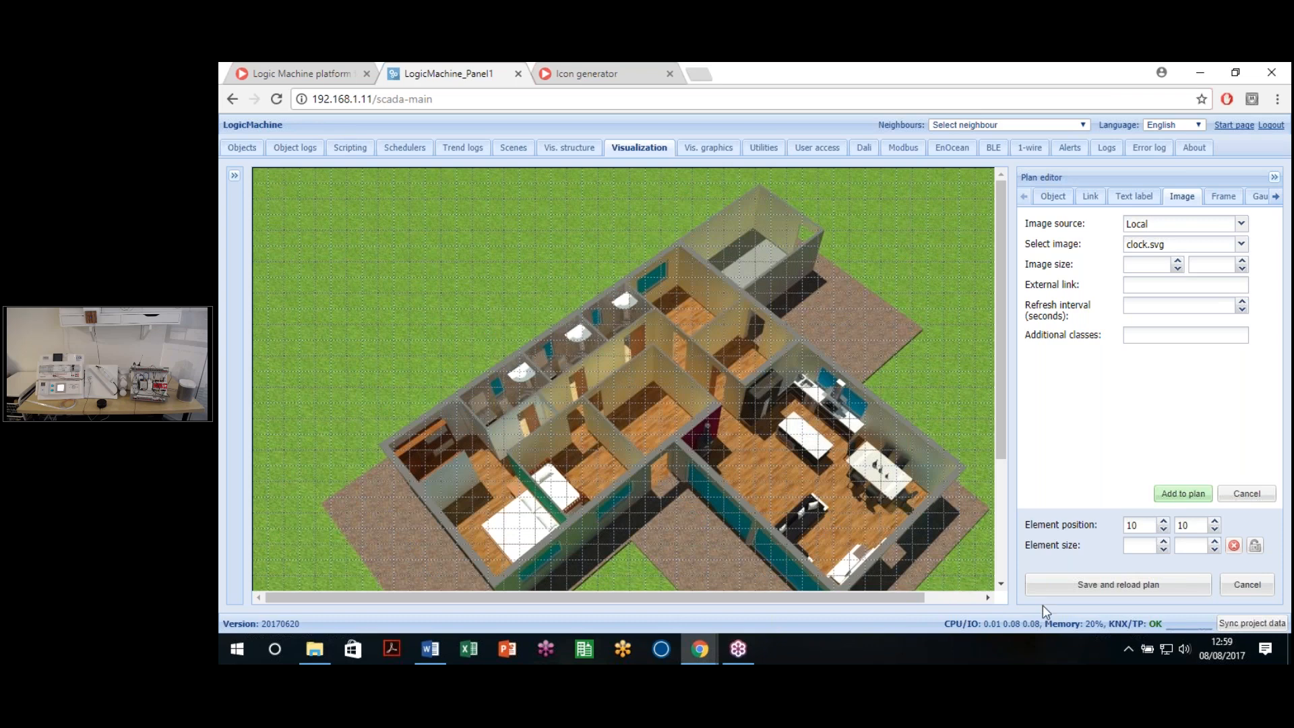
click(1117, 585)
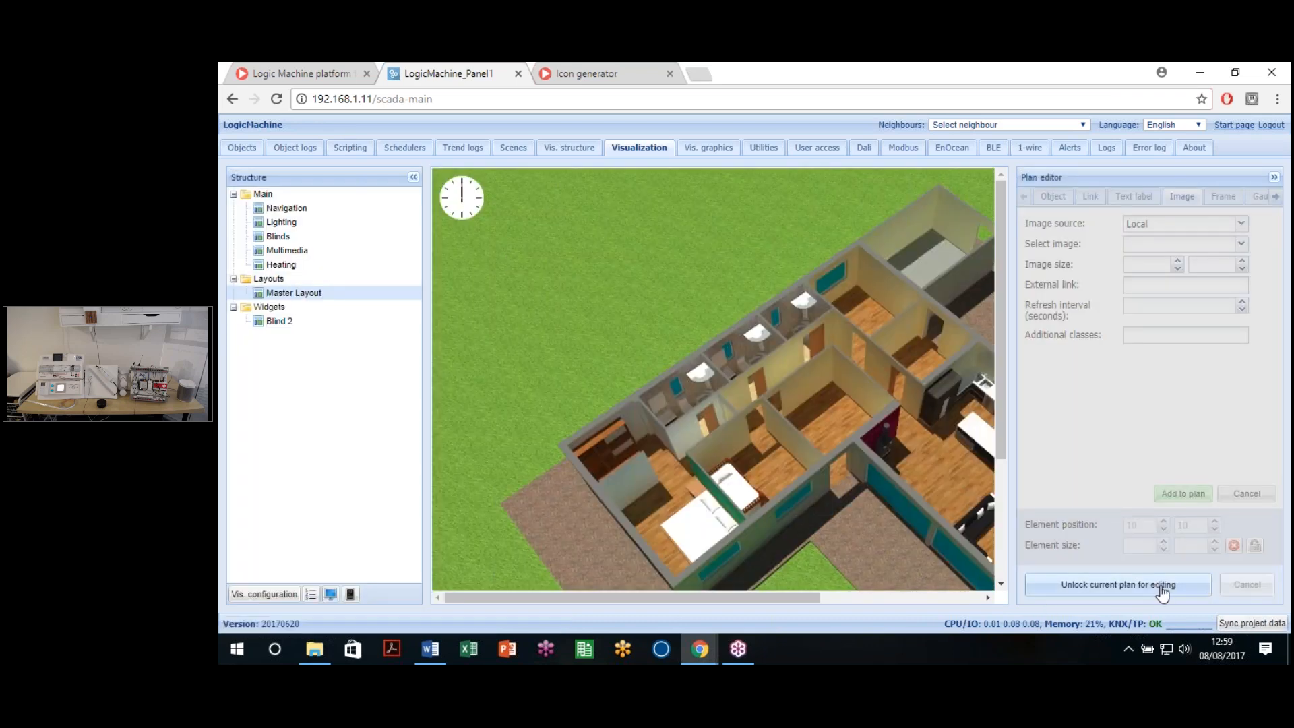
Step: Move the clock to the plan's upper right and widen it
click(1080, 596)
drag(288, 194, 936, 218)
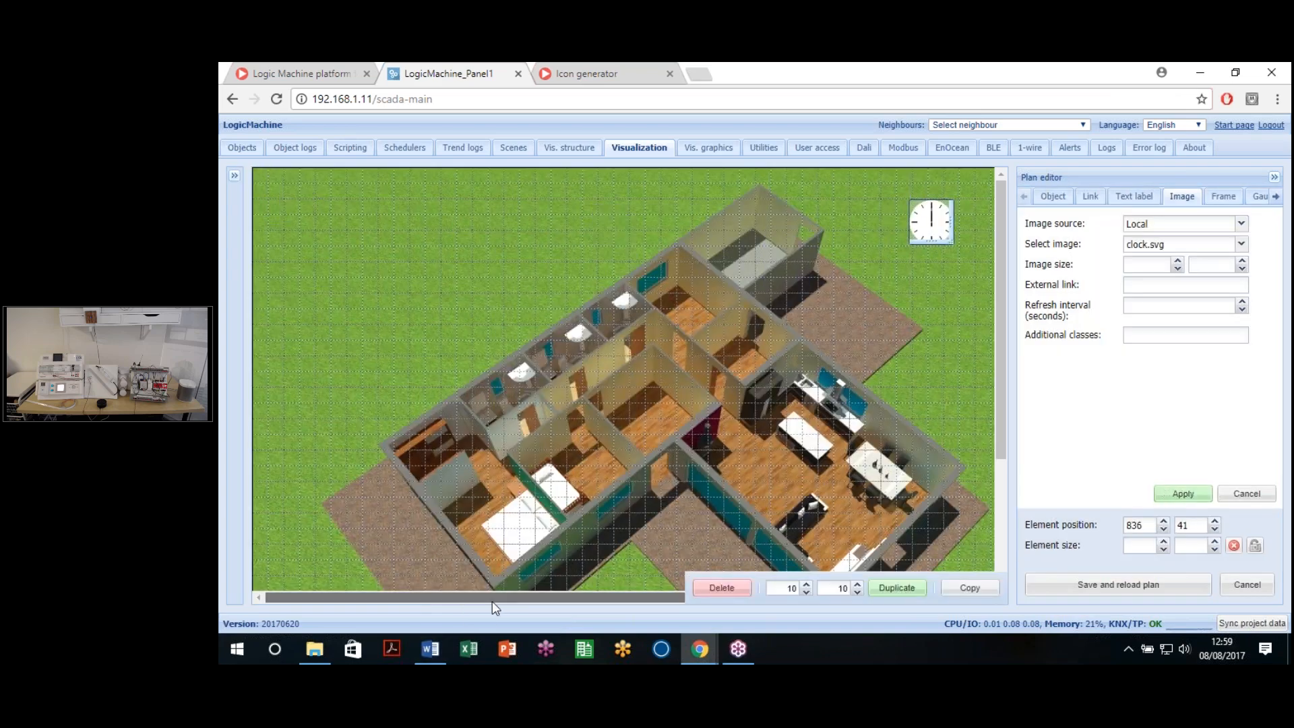
drag(492, 601, 548, 601)
drag(877, 228, 941, 216)
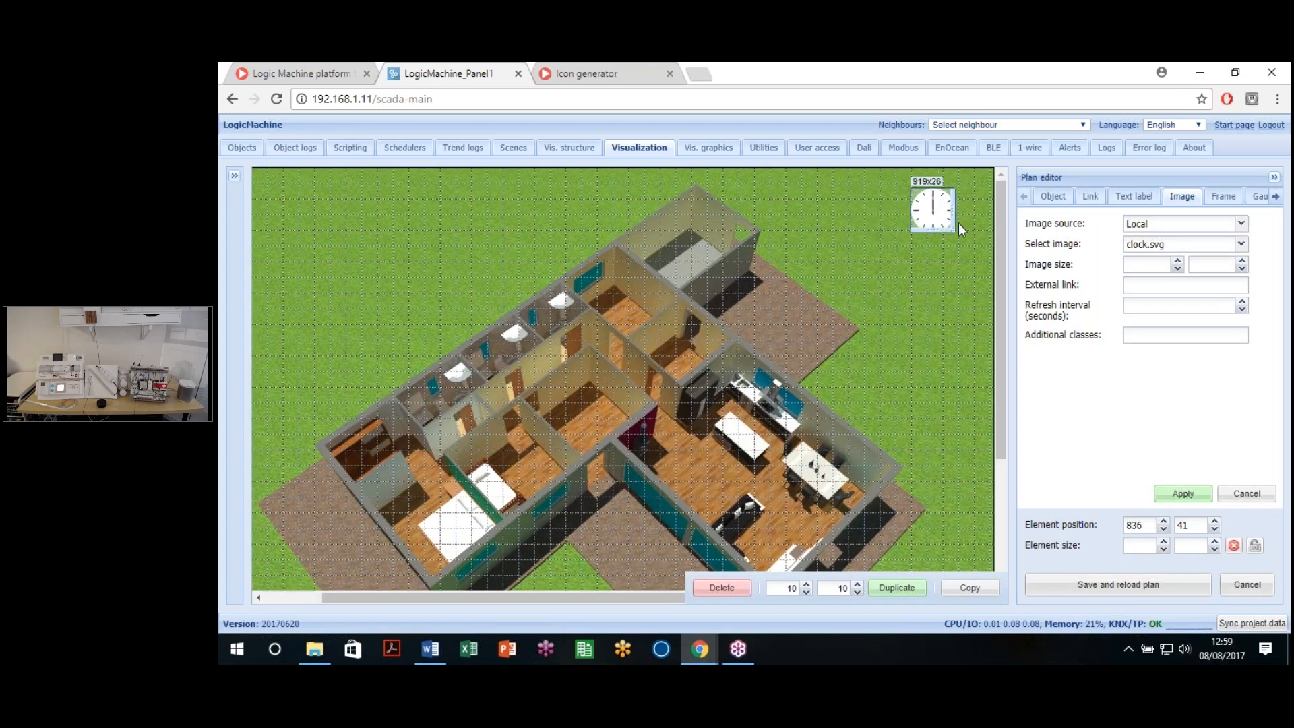
drag(958, 235, 980, 261)
click(938, 229)
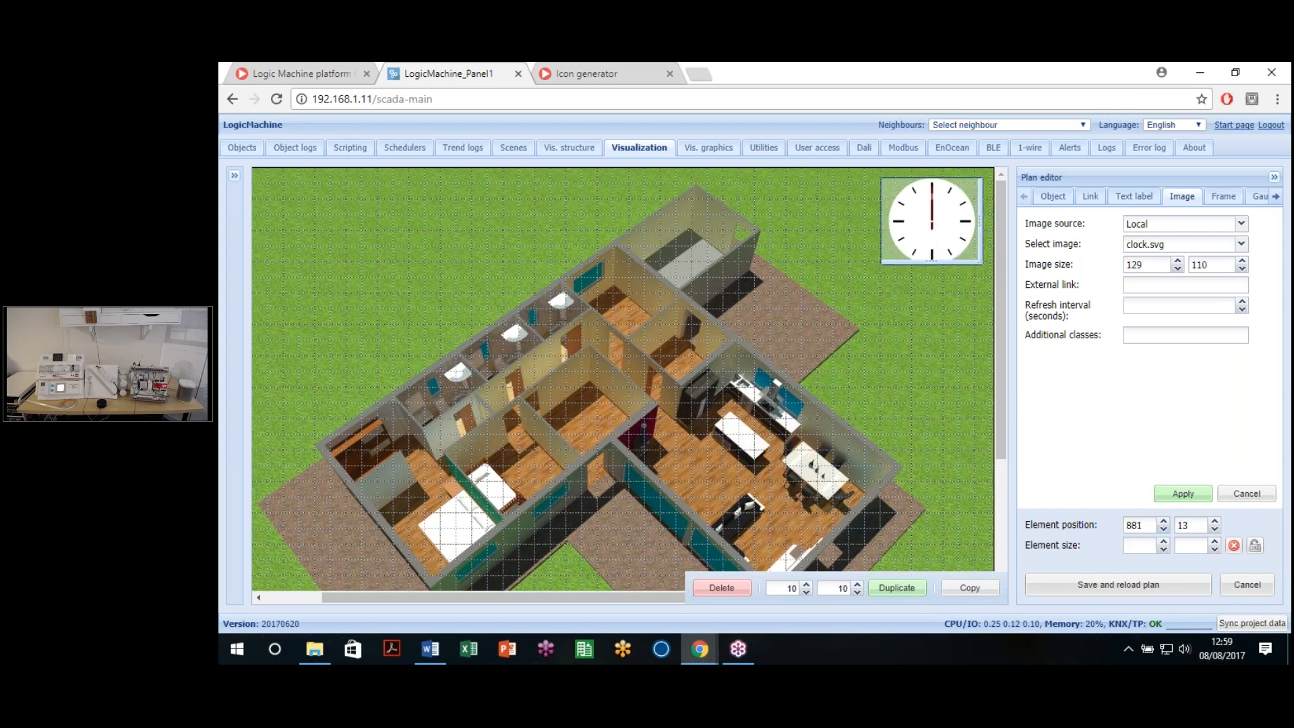
Step: Set the clock to 126 × 110, save and reload the plan, and preview it live
click(1145, 544)
click(979, 220)
click(970, 221)
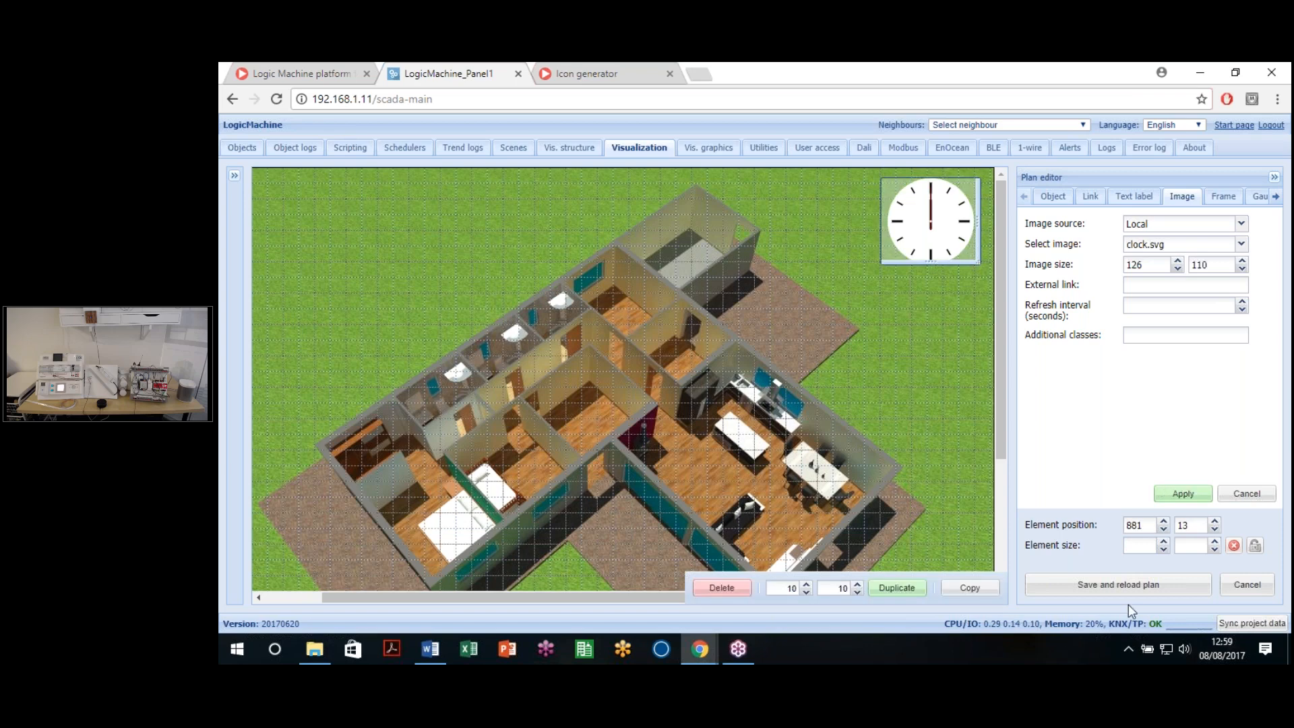
click(1127, 586)
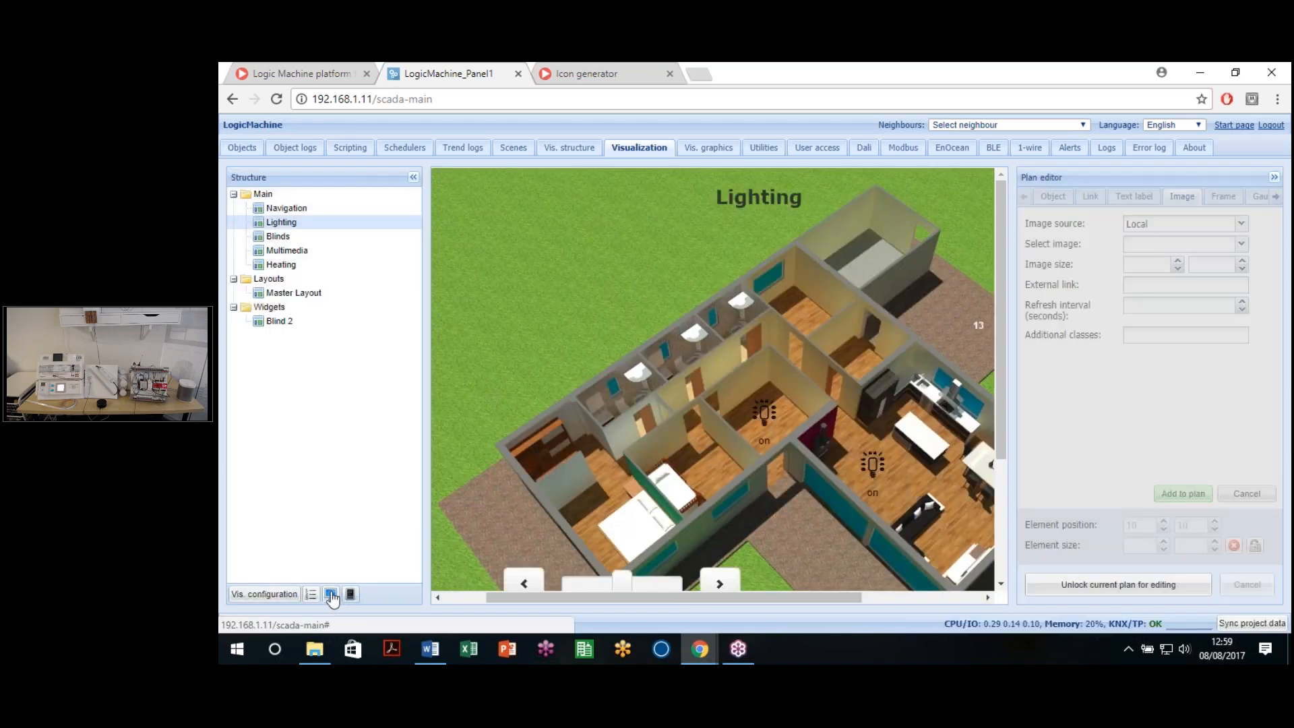
click(329, 594)
click(977, 69)
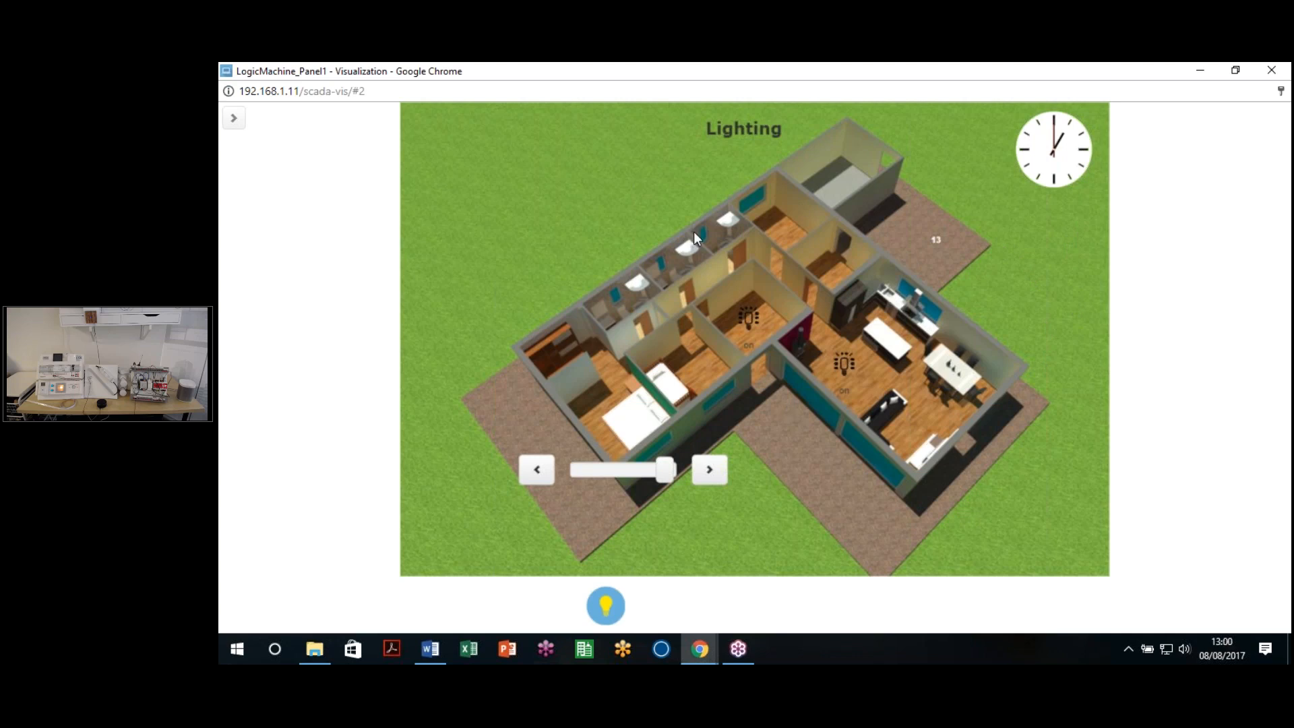
click(1265, 71)
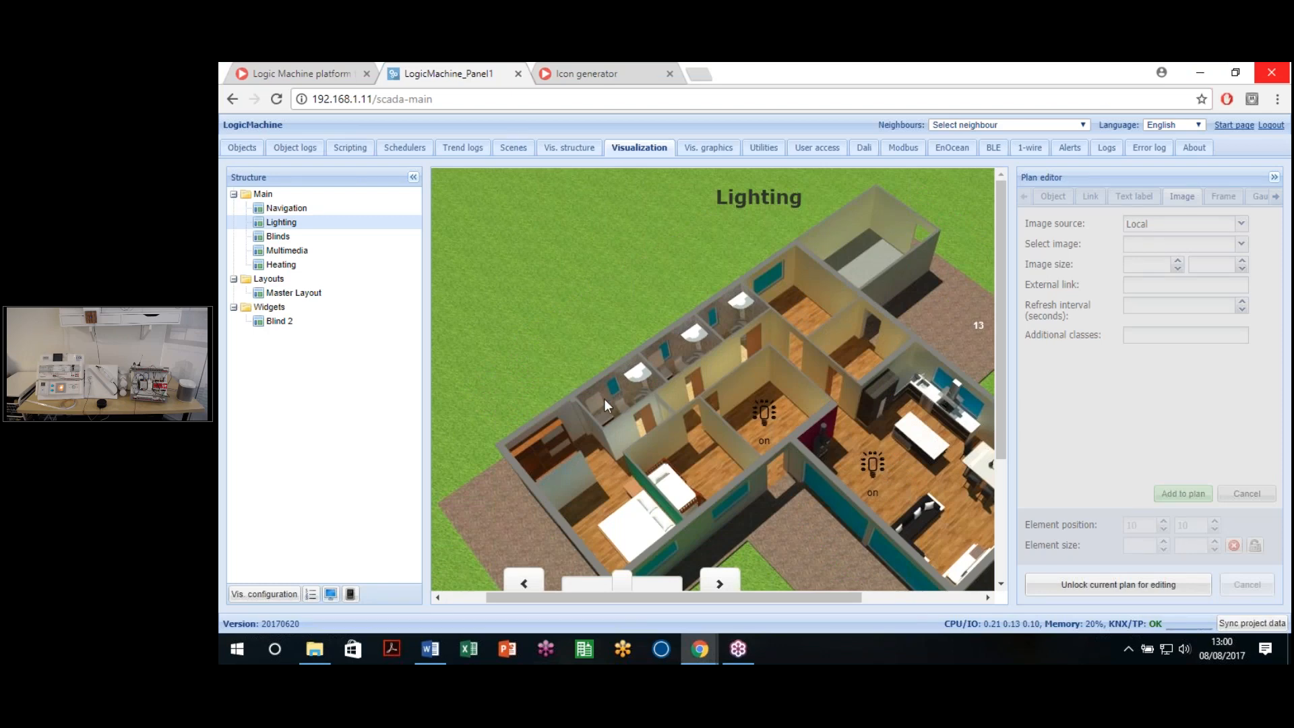
Step: Switch to the Multimedia plan and unlock it for editing
scroll(606, 400, down, 2)
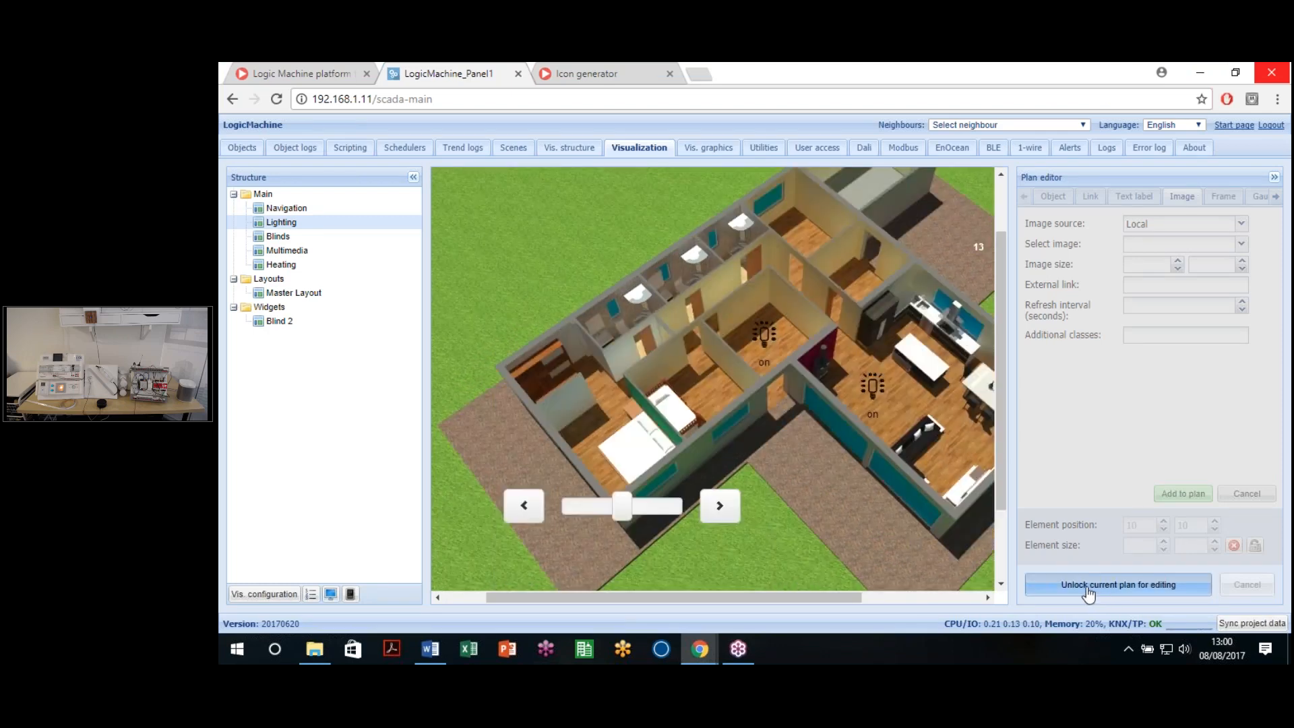
click(1087, 584)
click(1129, 586)
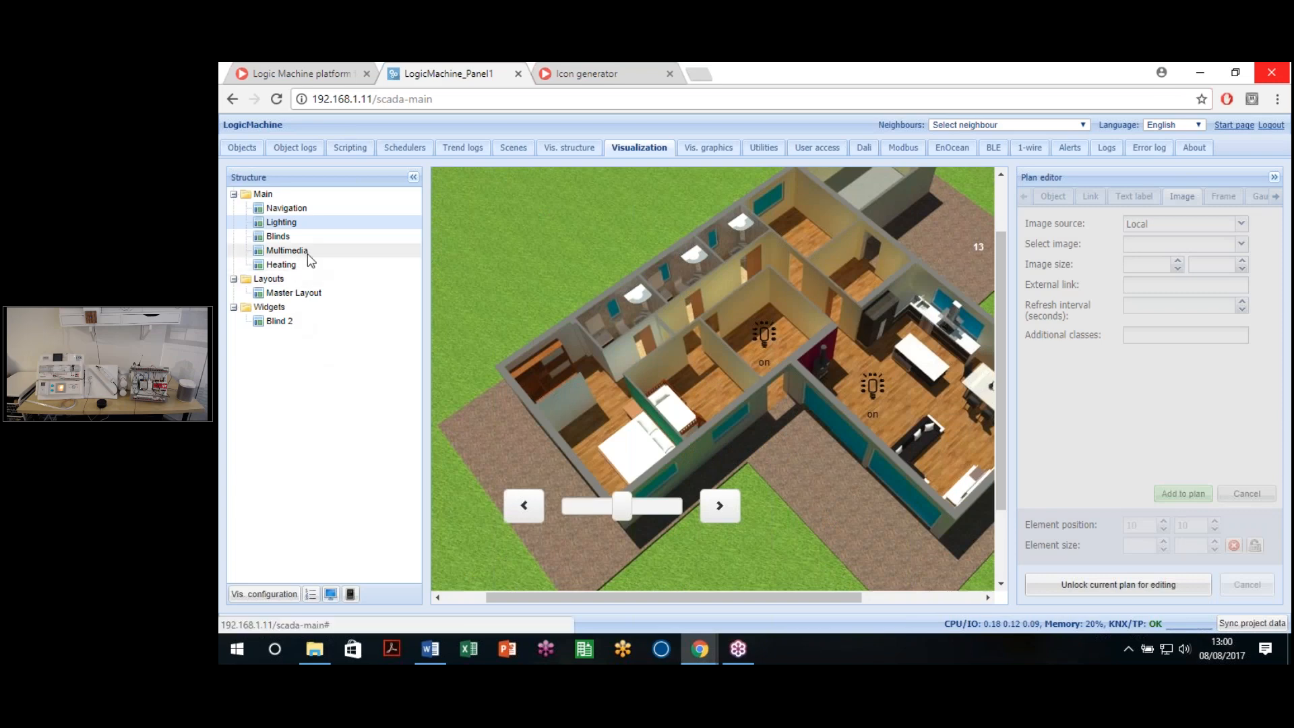
click(286, 250)
click(1086, 584)
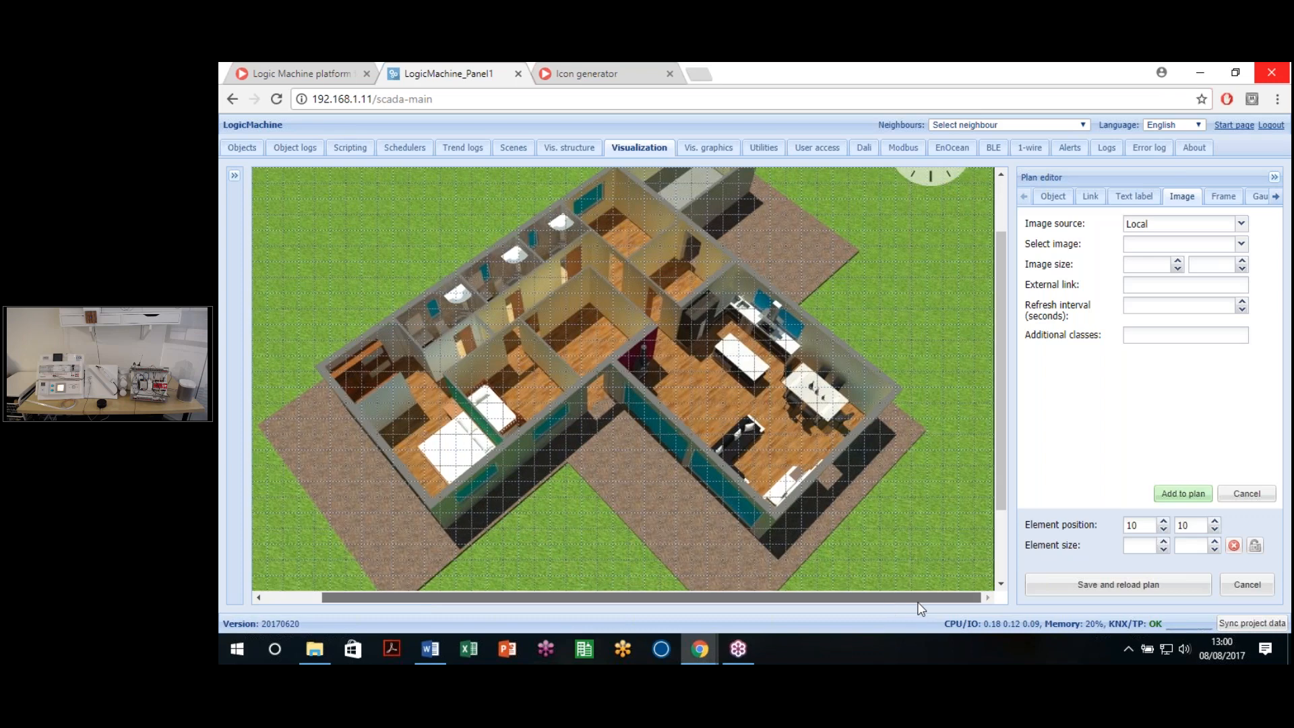
Step: Cancel a frame element, then visit Object logs and return to the apps start page
click(1275, 196)
click(1119, 196)
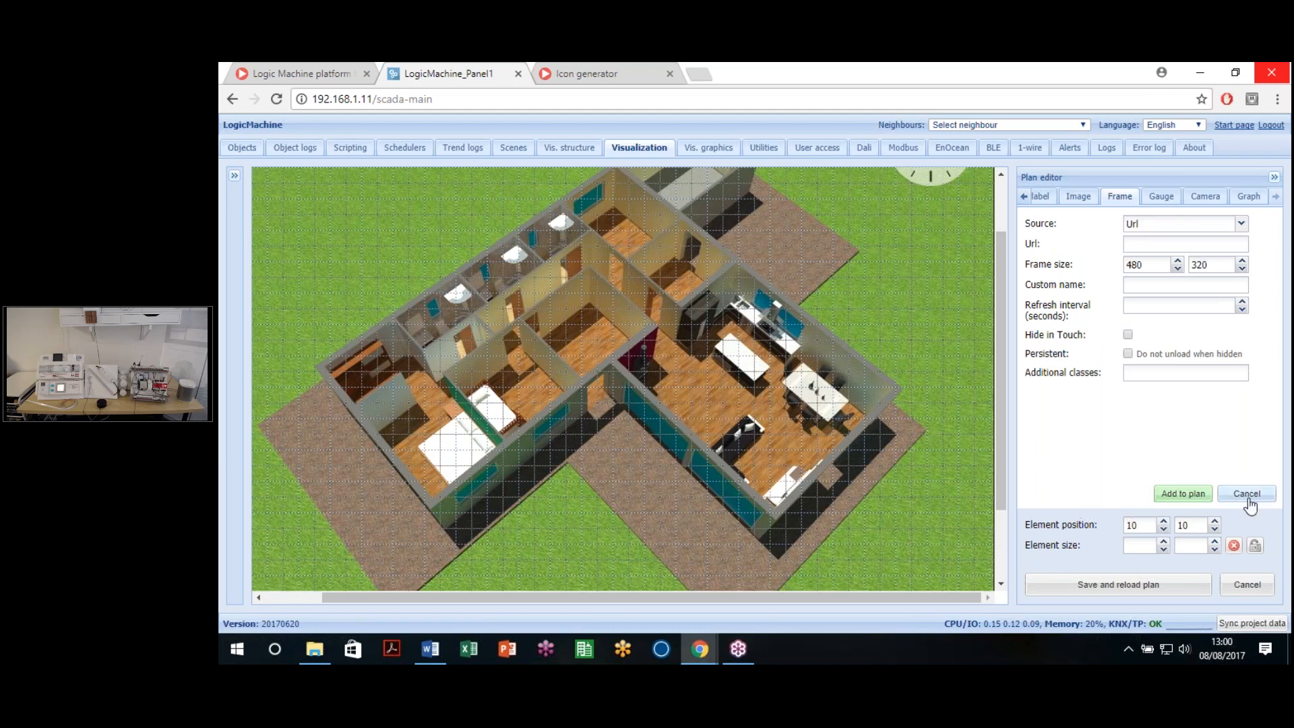
click(1245, 587)
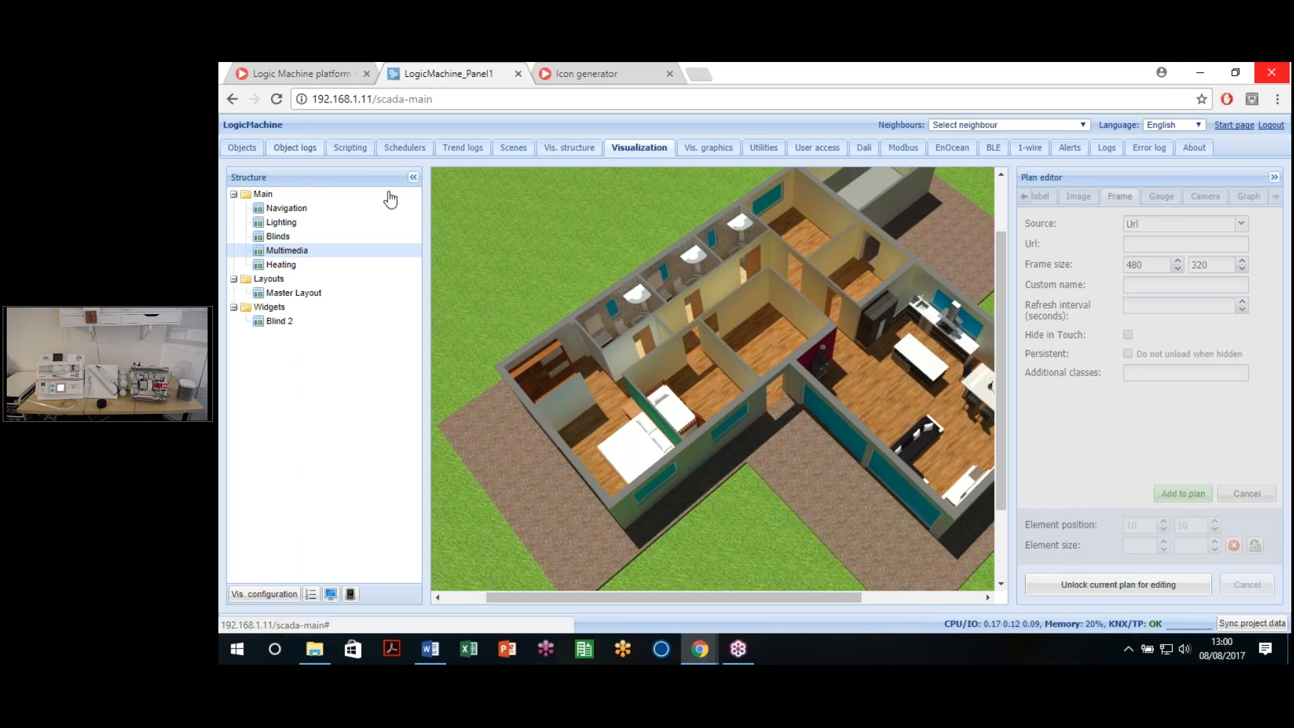
click(295, 148)
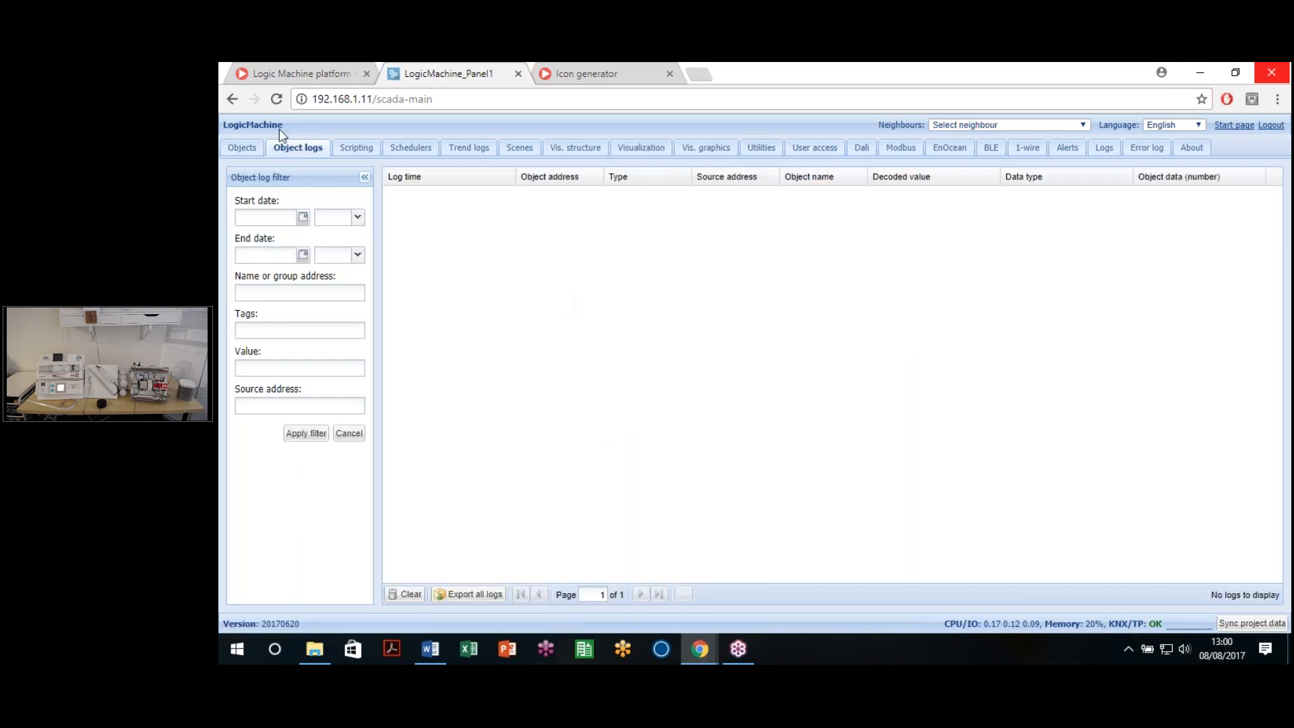
click(233, 99)
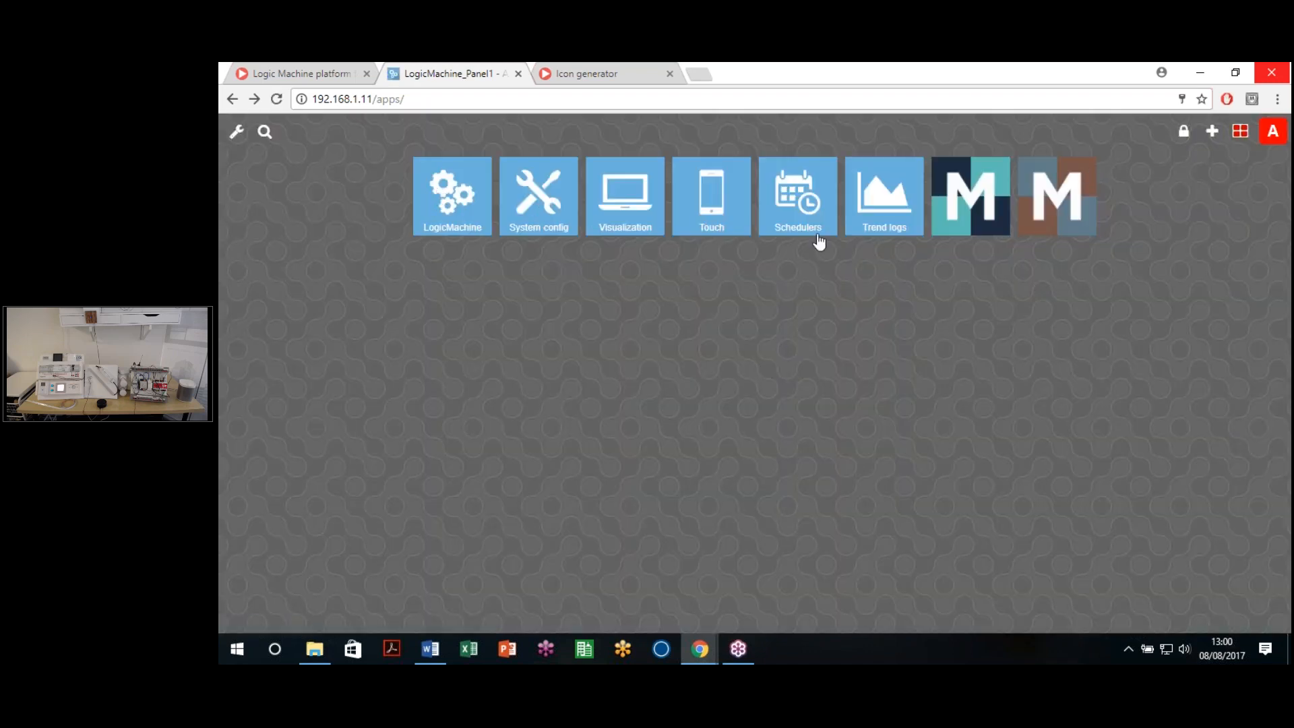
Step: Install the Sonos app from the Configure apps list and return to the start page
click(1210, 135)
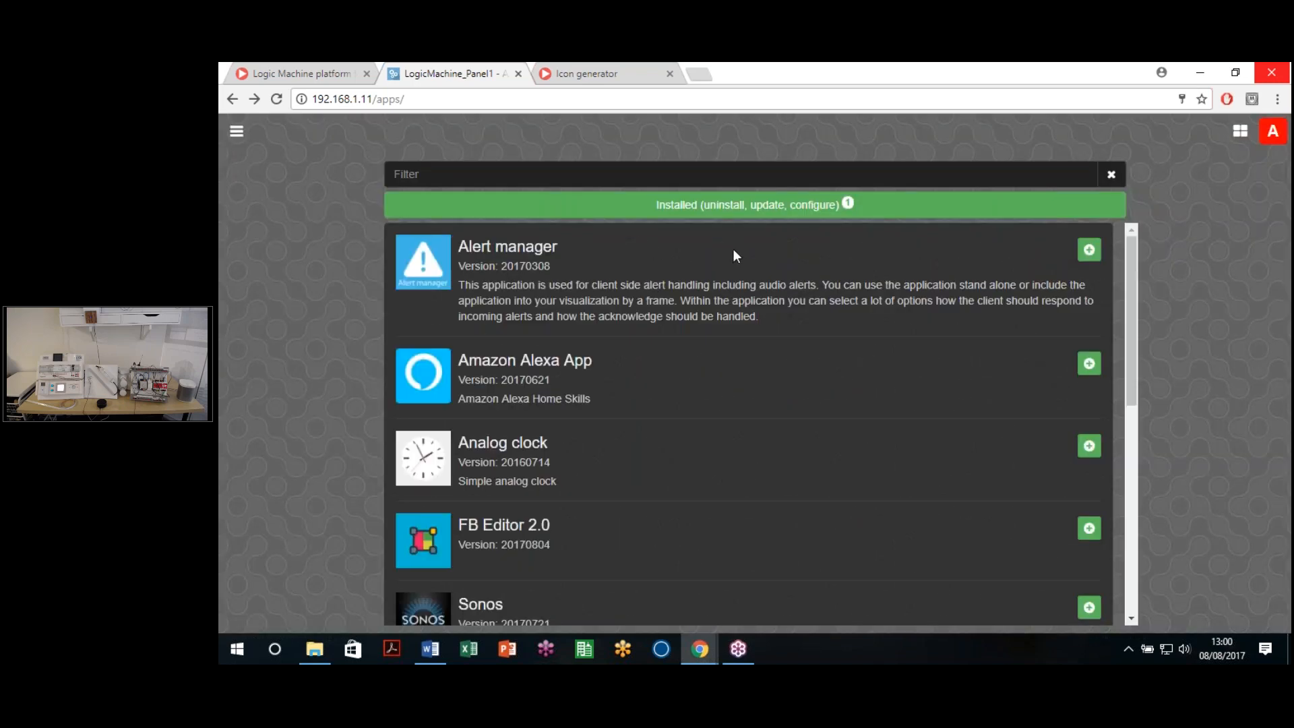
scroll(728, 287, down, 3)
scroll(731, 296, up, 3)
scroll(731, 334, down, 3)
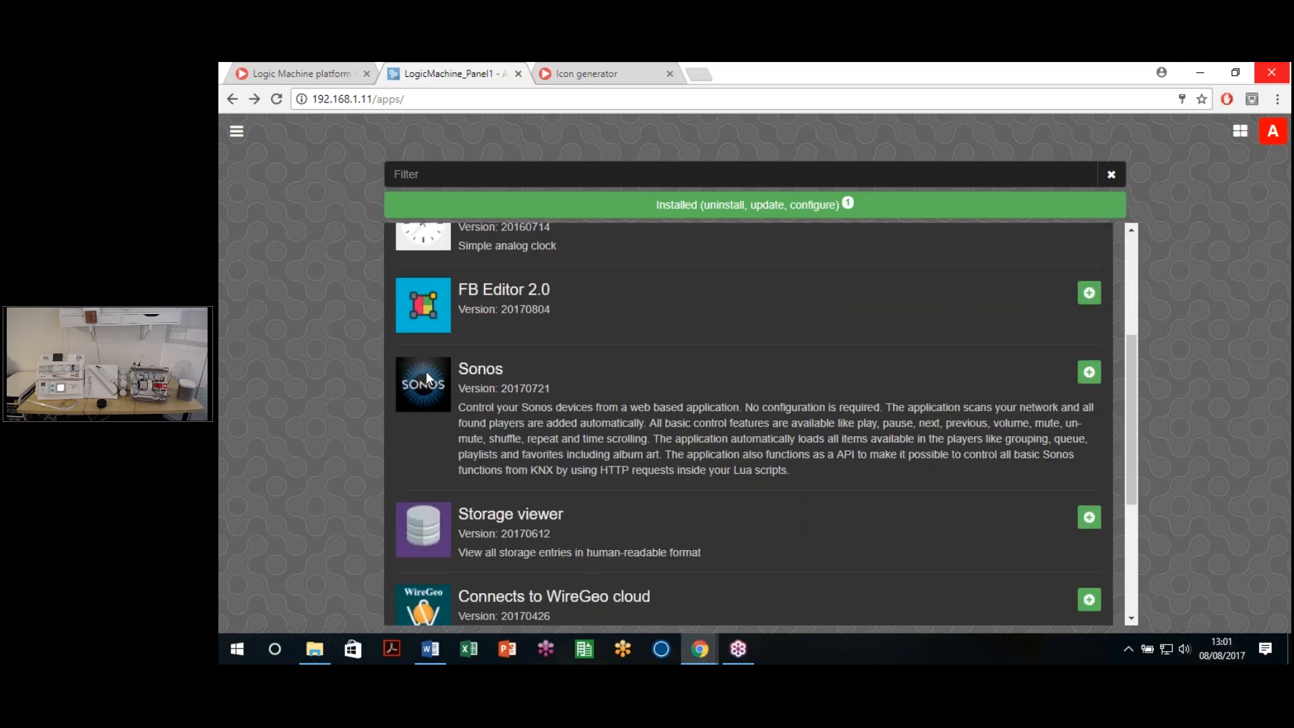
click(1088, 374)
click(726, 216)
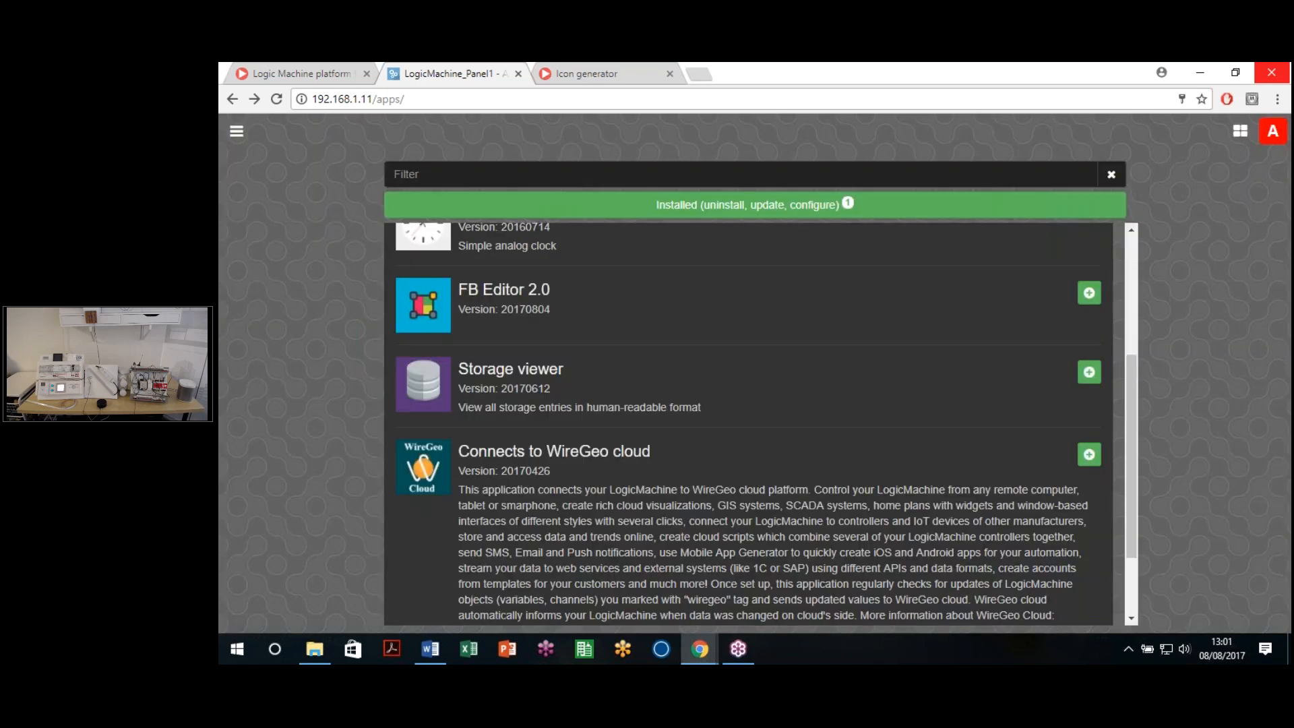
click(1233, 135)
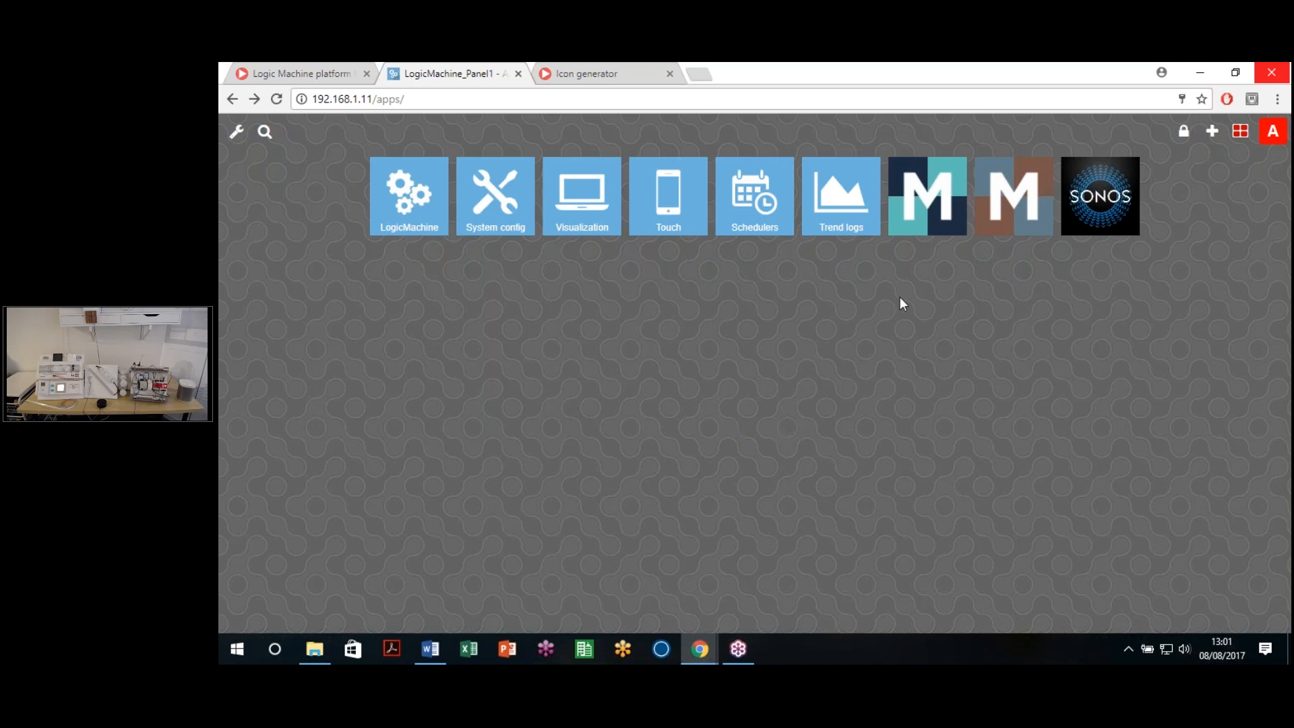
Step: Open Sonos, search players via advanced settings, then hide the advanced settings
click(1097, 194)
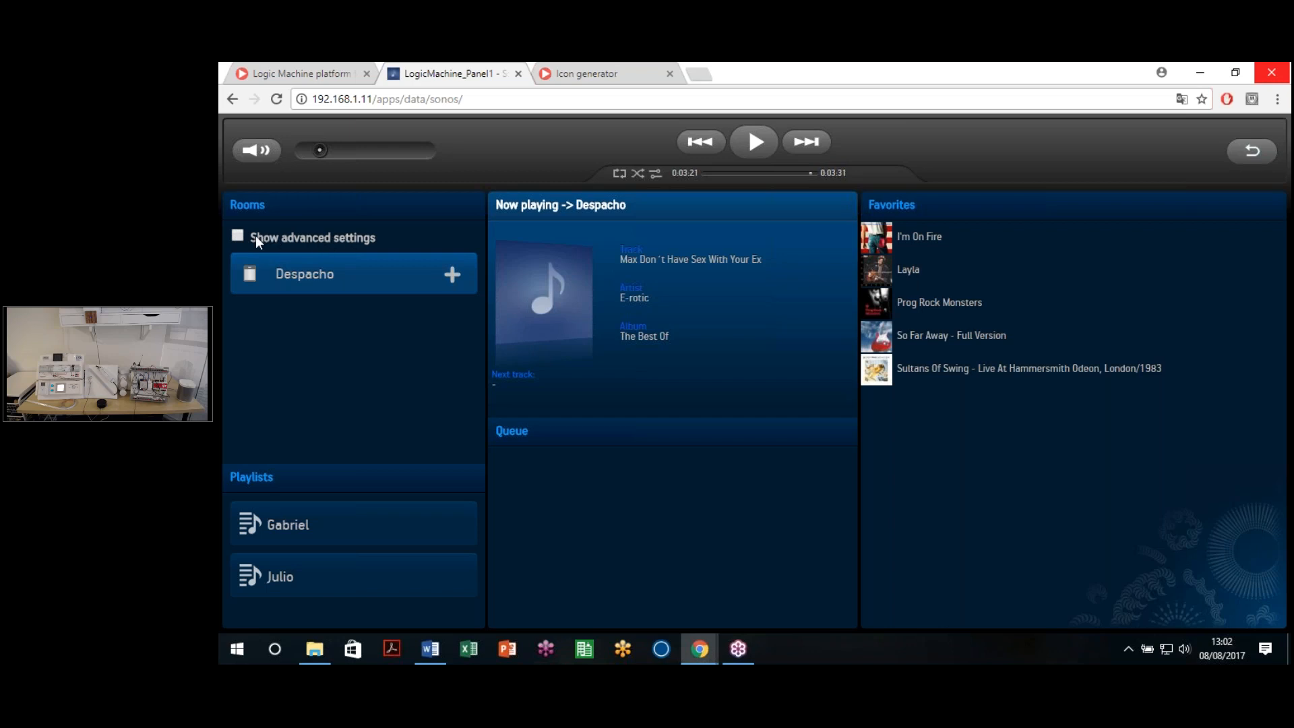
click(238, 237)
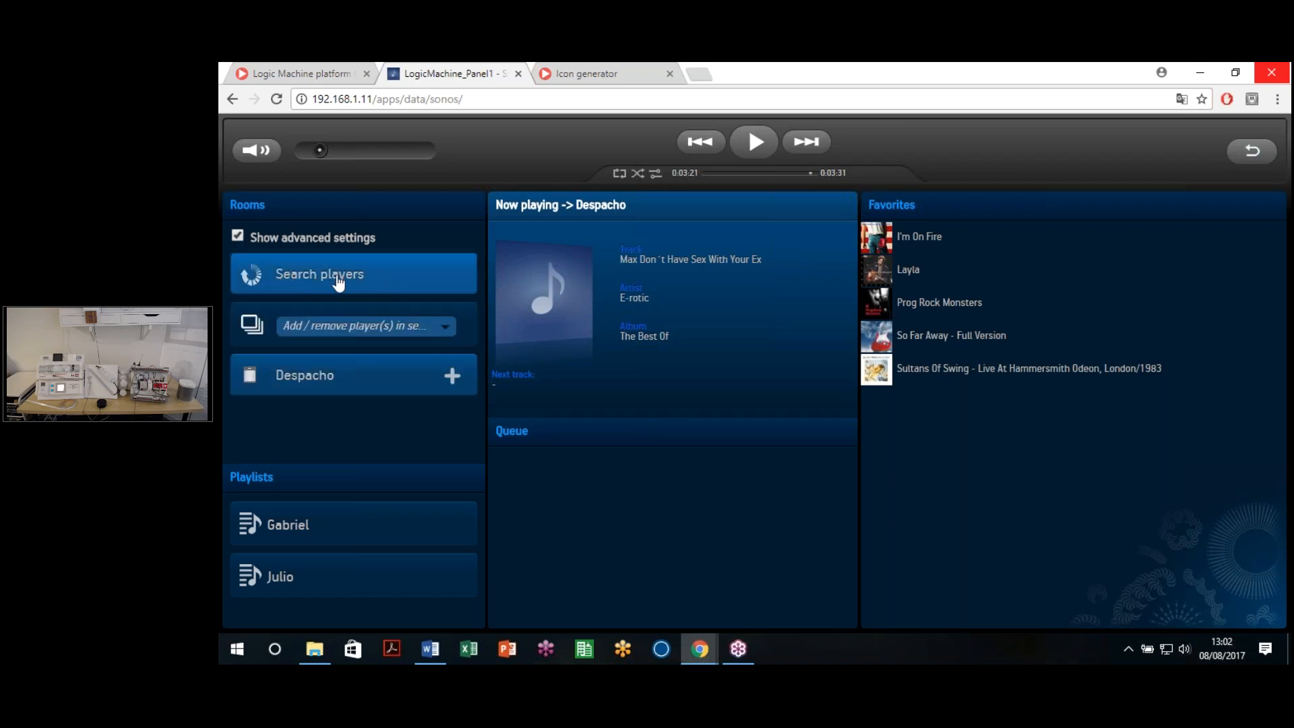
click(333, 287)
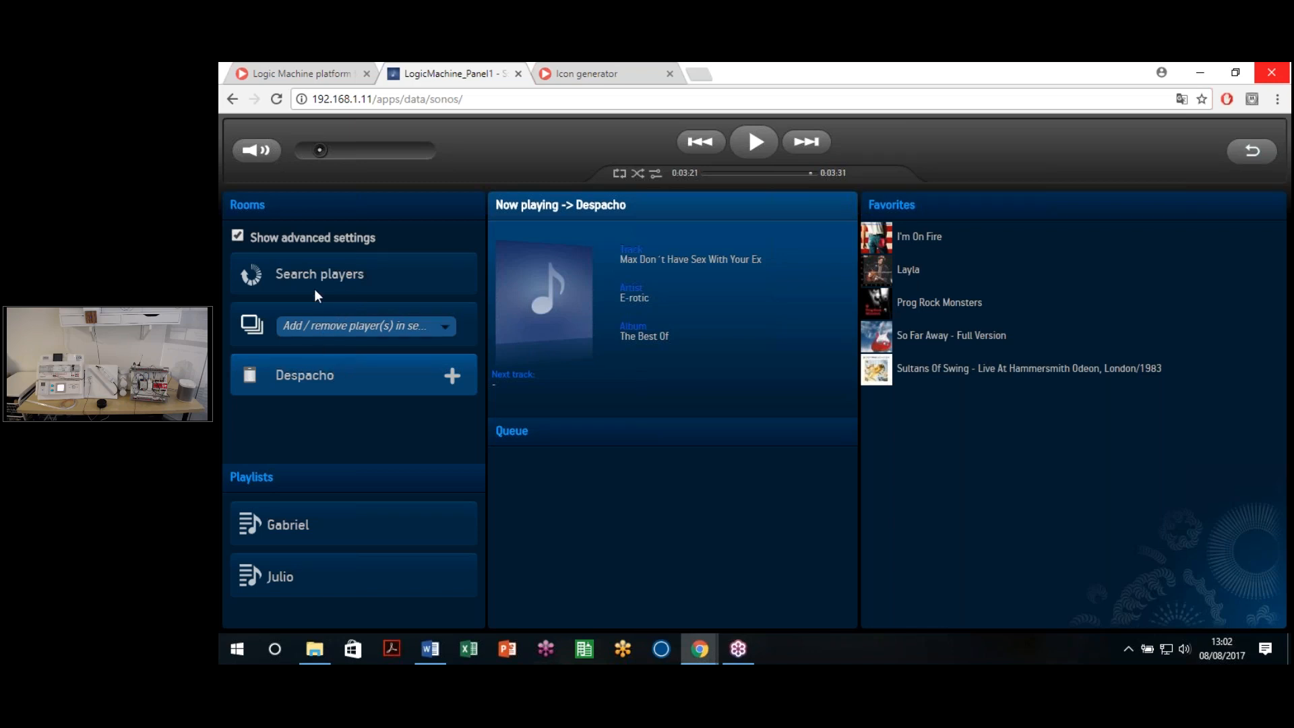
click(244, 235)
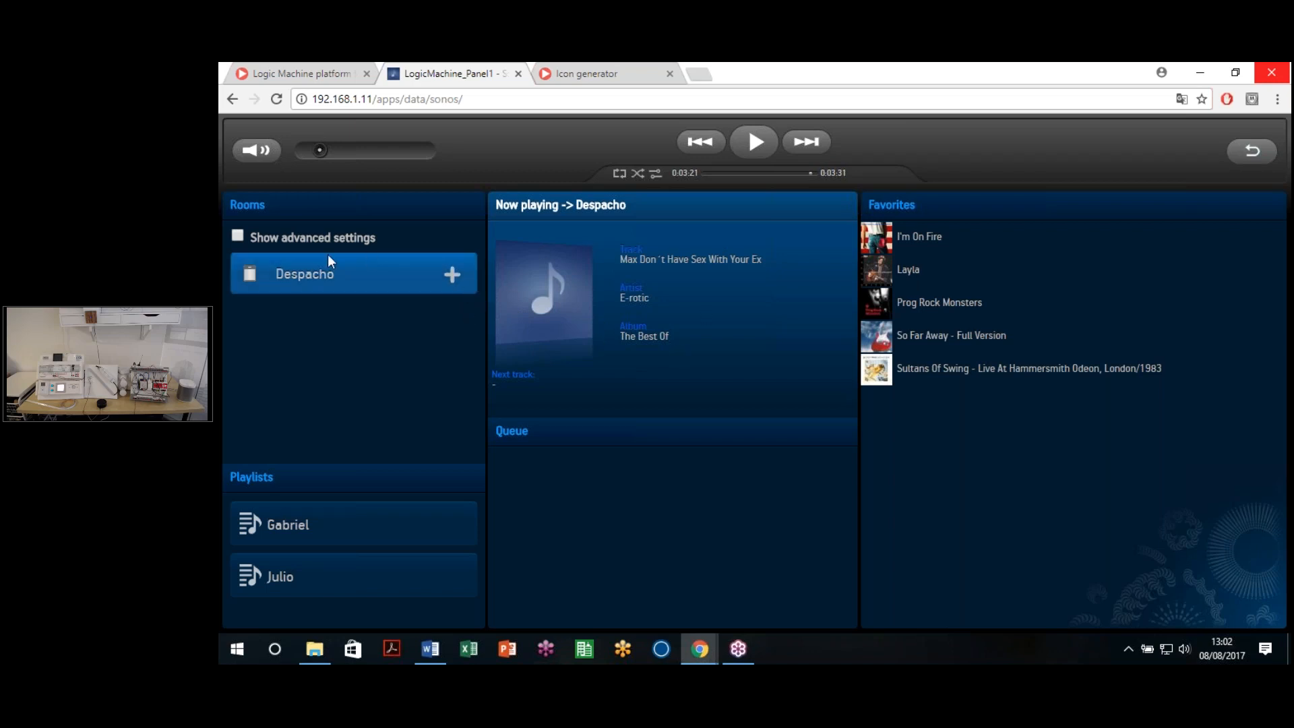
Step: Add a widget for the Despacho player on Floor 1, Room 1
click(455, 276)
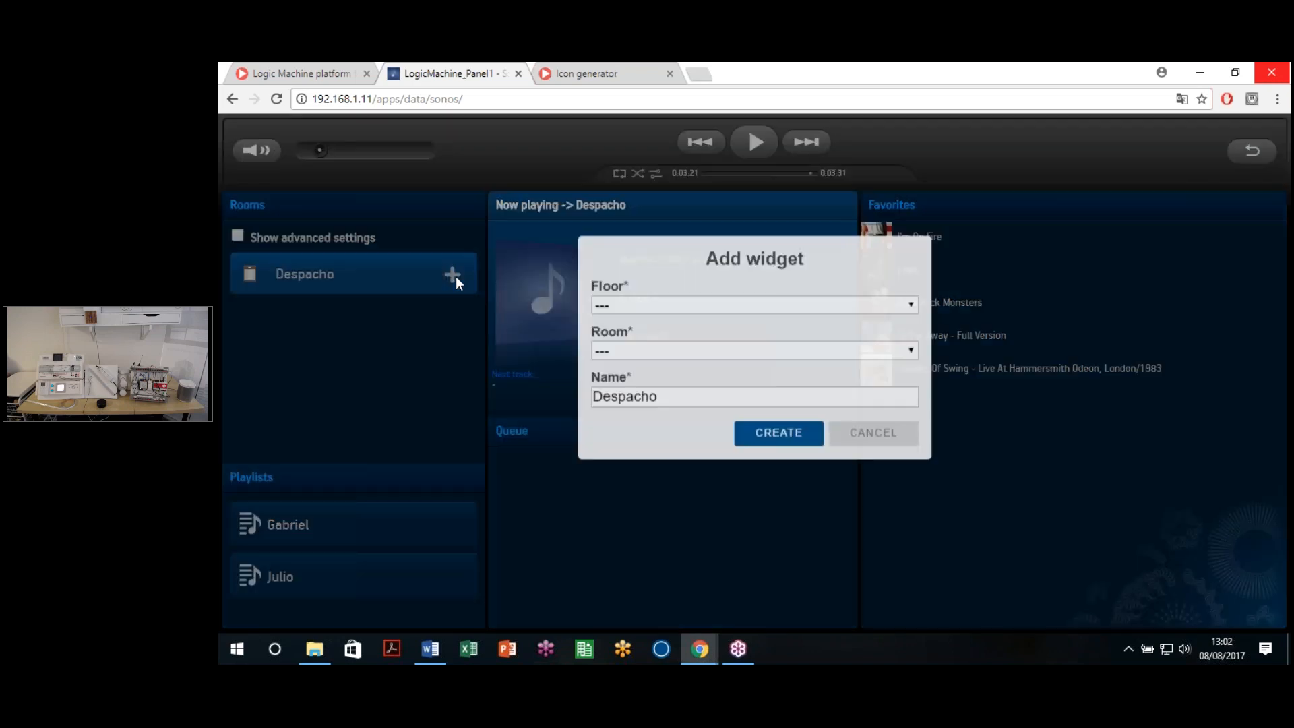
click(657, 308)
click(649, 362)
click(644, 387)
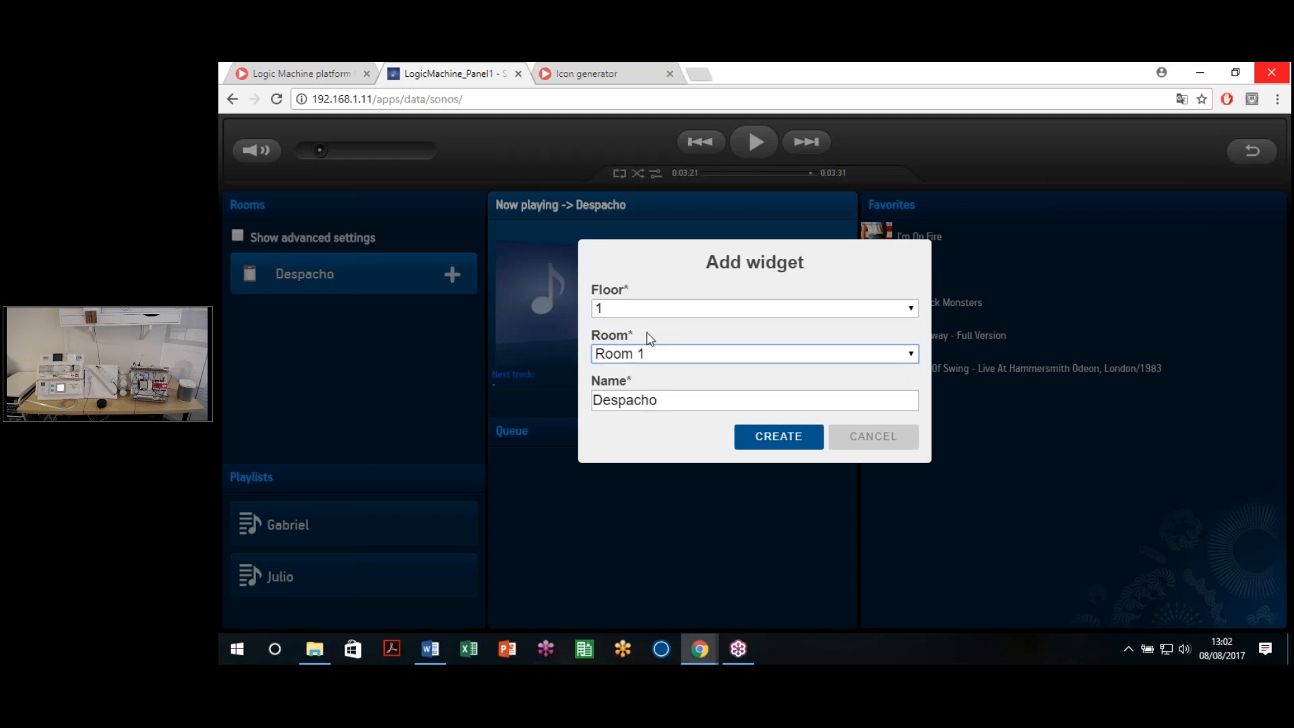
Step: Name the widget 'Office Sonos' and create it
double_click(694, 394)
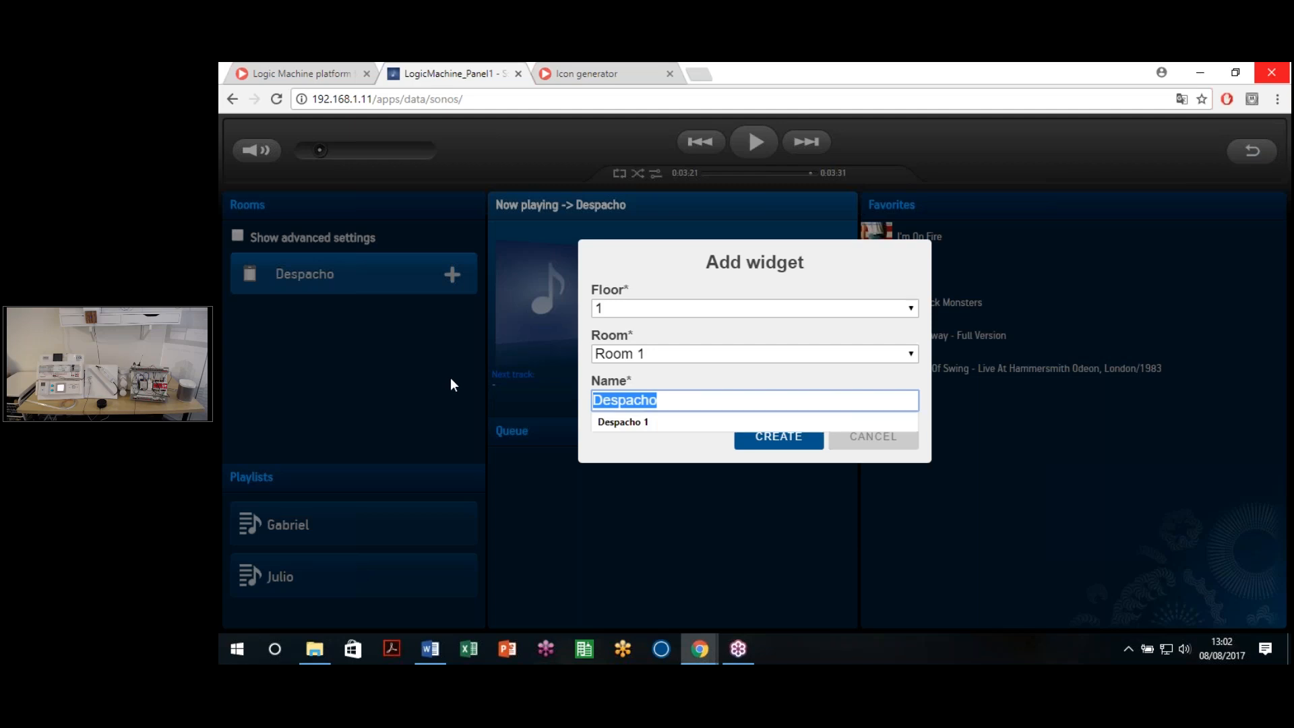
key(BackSpace)
text(OFfice)
key(Left)
key(Left)
key(Left)
key(Left)
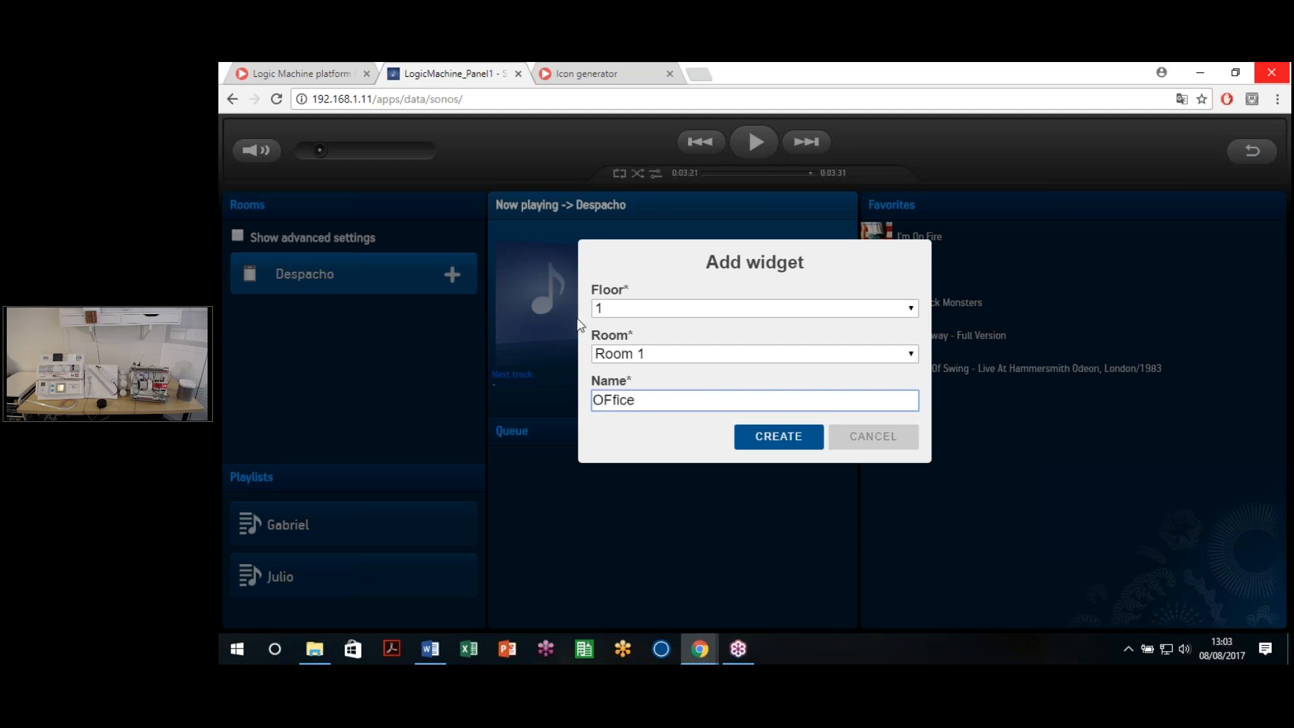
key(BackSpace)
text(f)
click(725, 400)
text(Sonos)
click(775, 445)
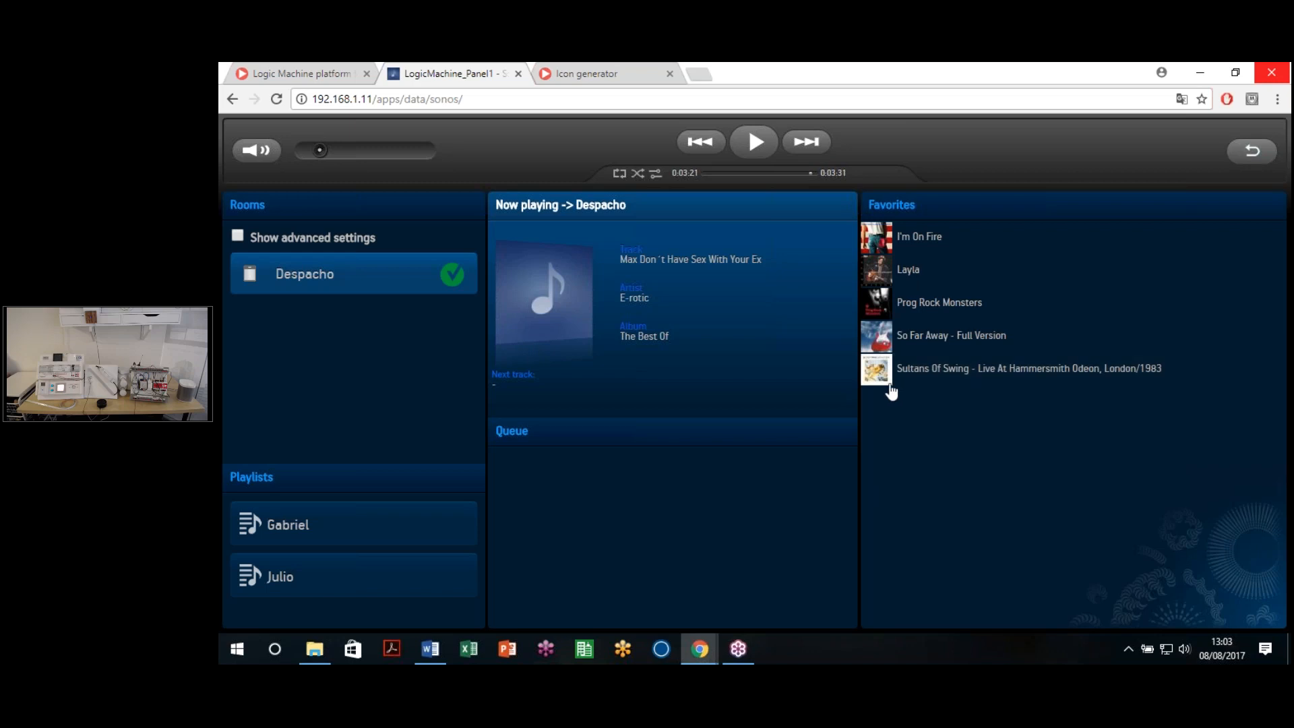
Step: Play the I'm On Fire and Prog Rock Monsters favourites and the Julio playlist, skip a track, then go back
click(924, 252)
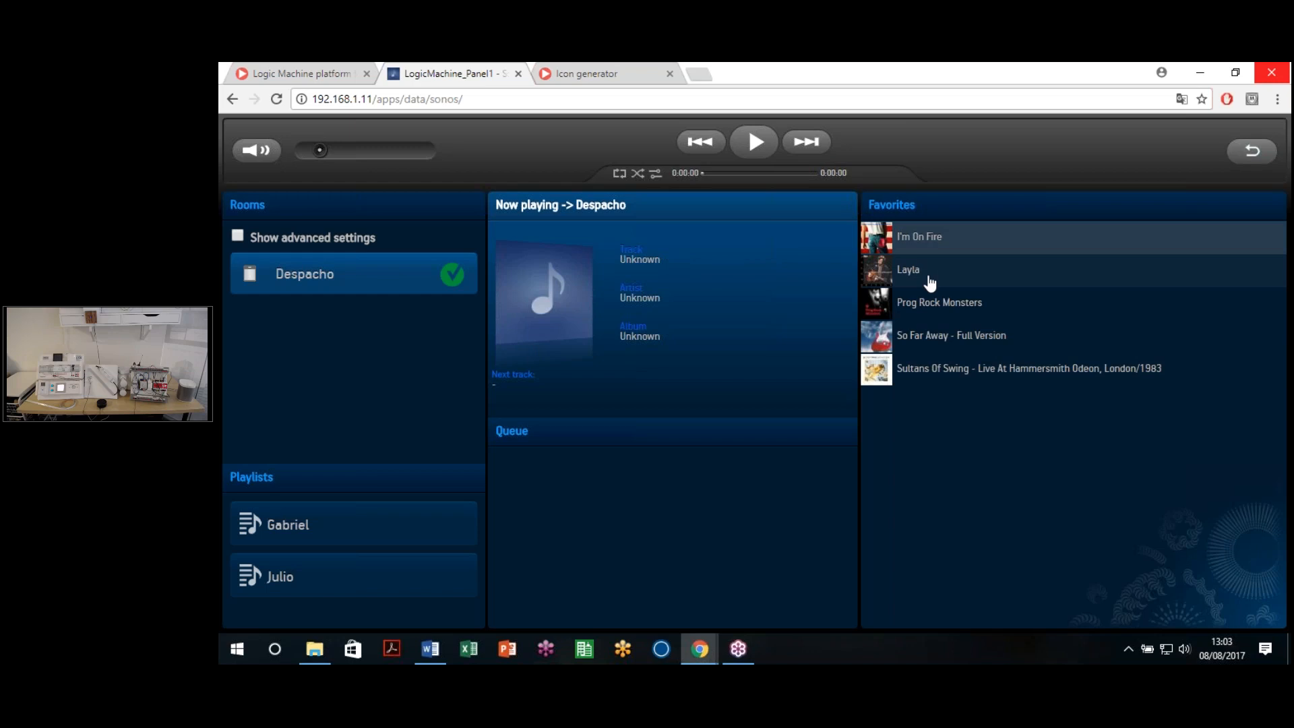
click(936, 306)
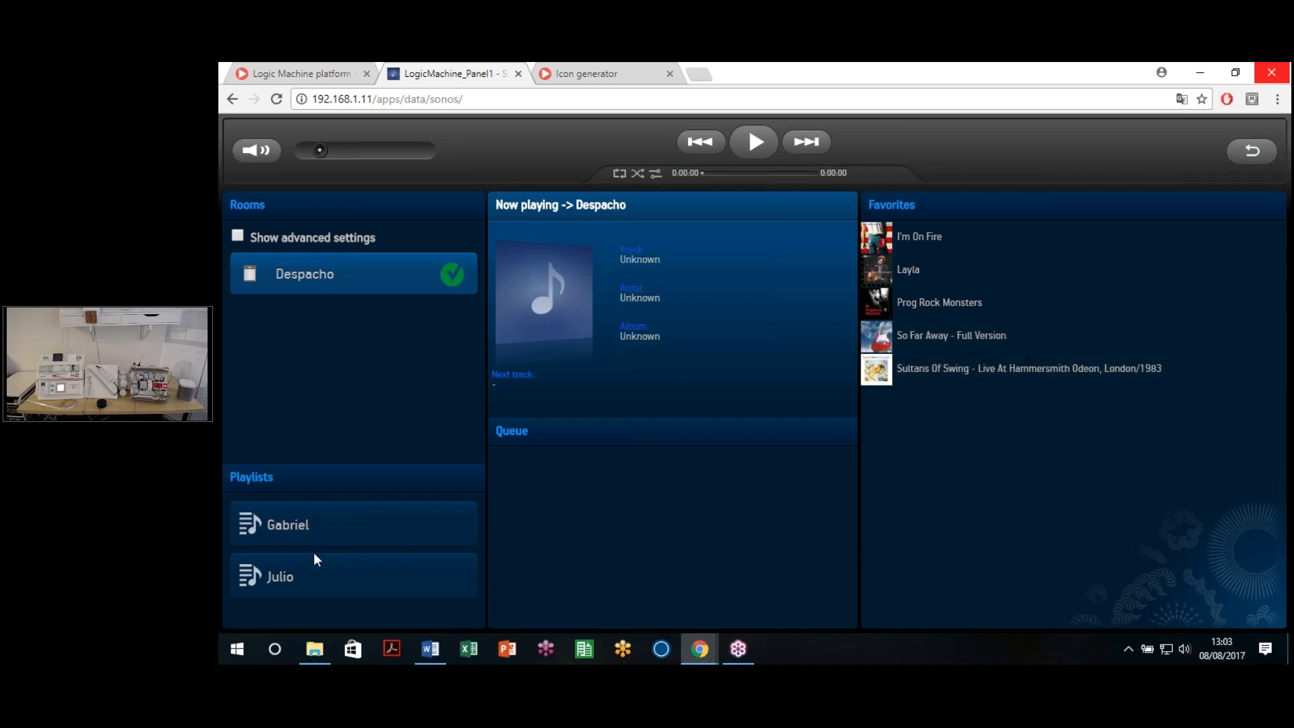
click(314, 576)
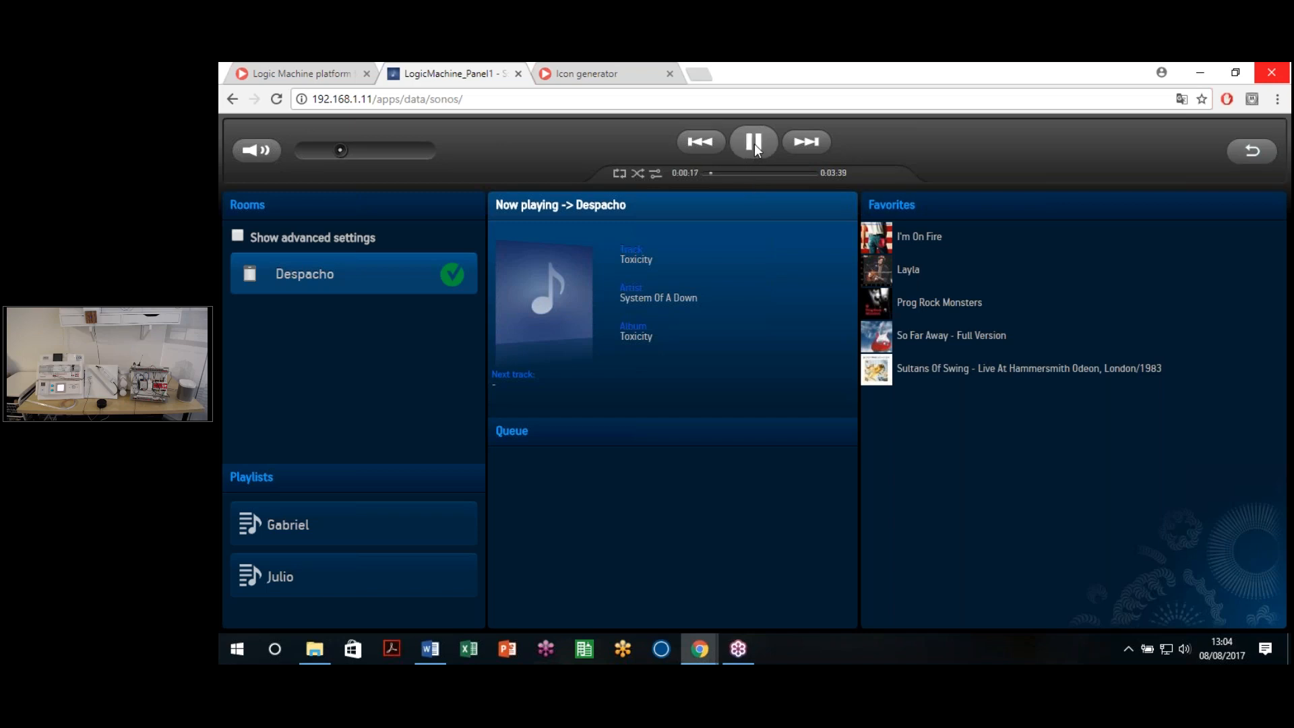
click(806, 142)
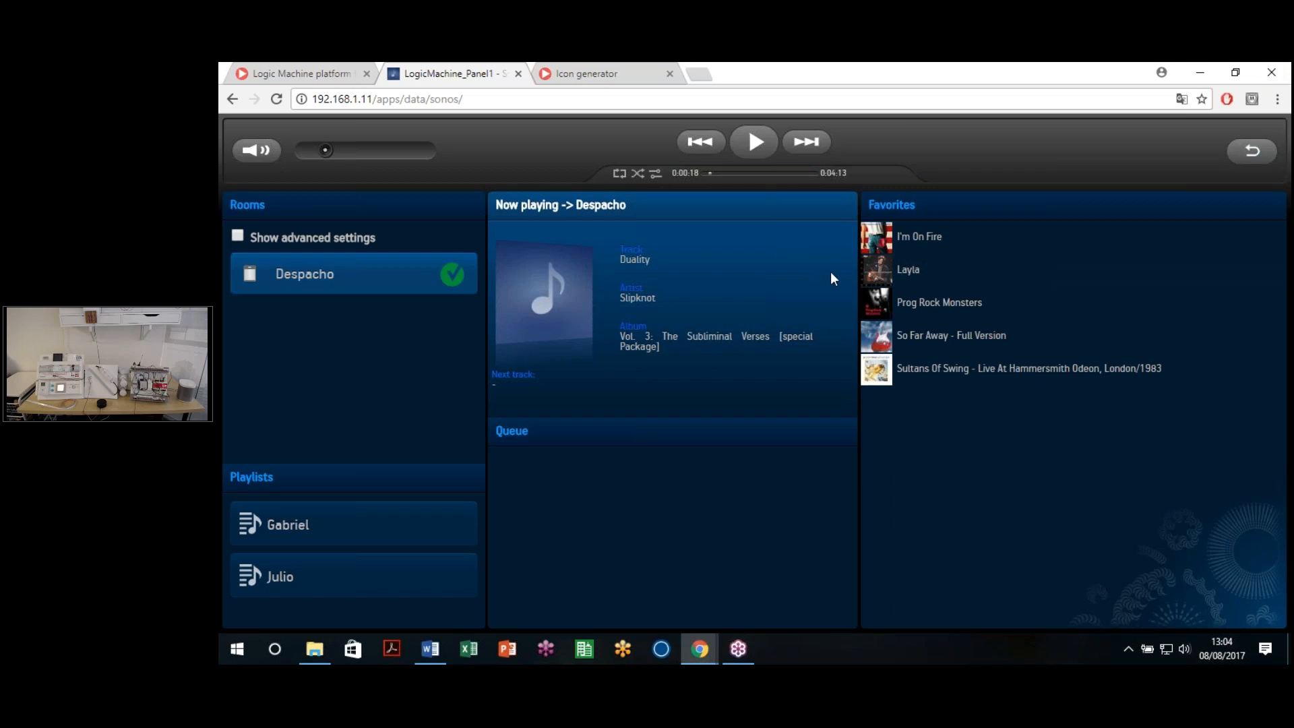
click(236, 103)
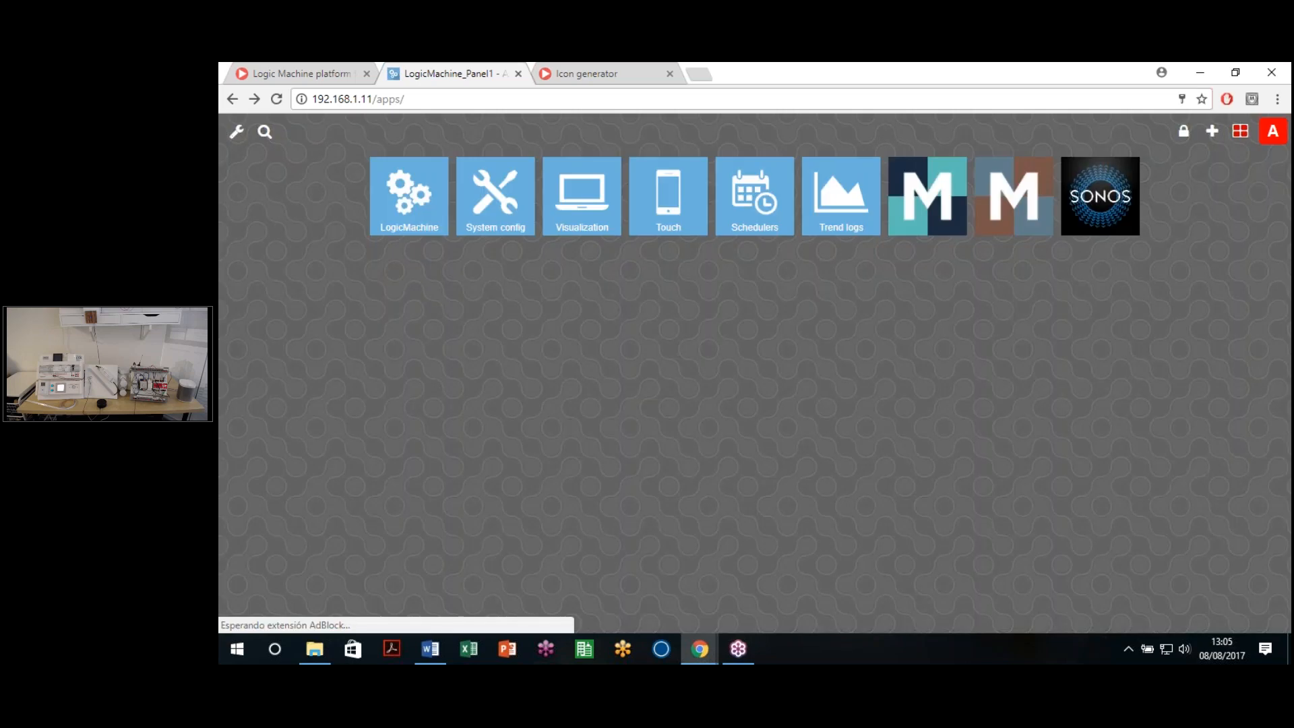
Step: Open the Multimedia plan in the Visualization editor and unlock it for editing
click(417, 202)
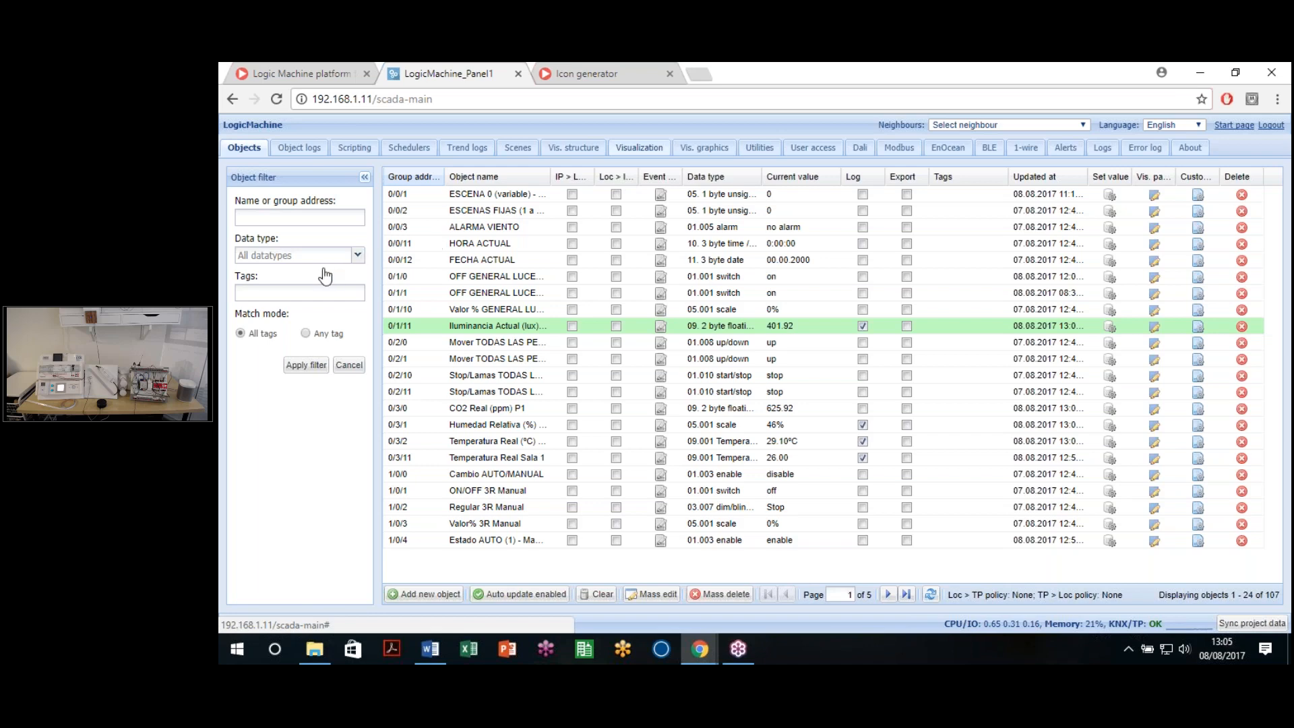
click(286, 250)
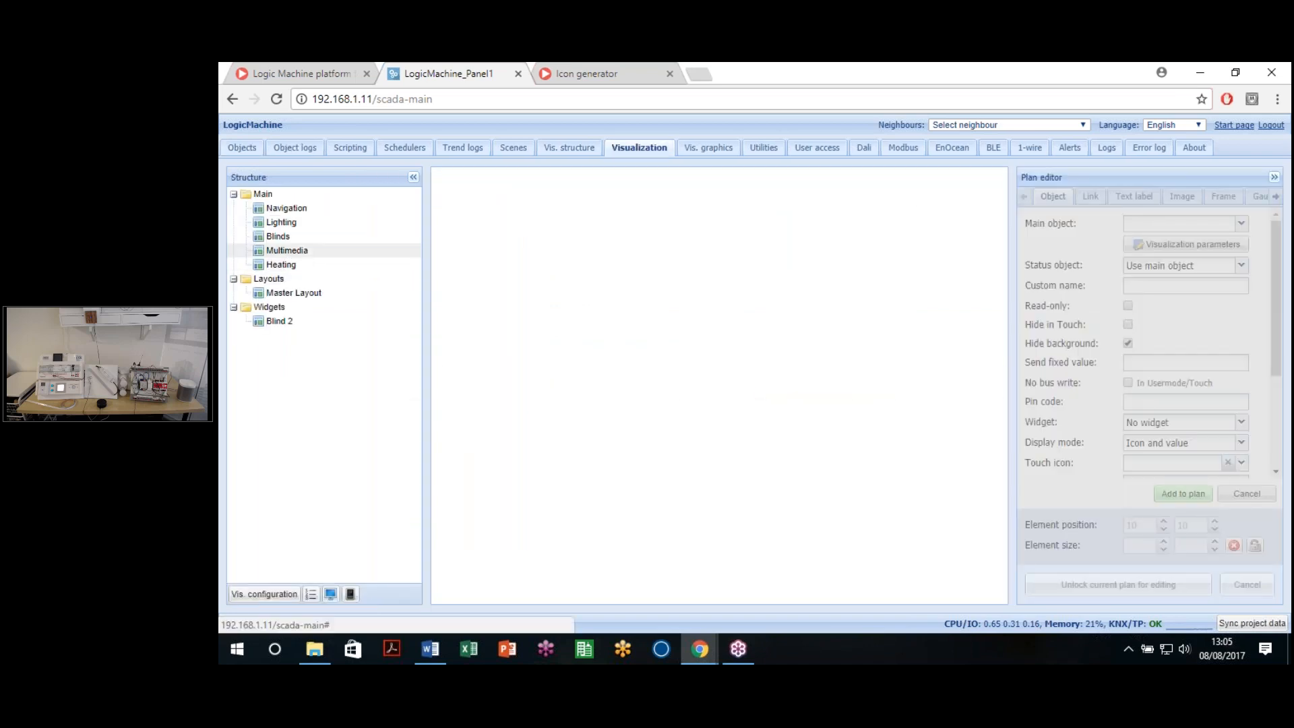
drag(677, 598, 773, 598)
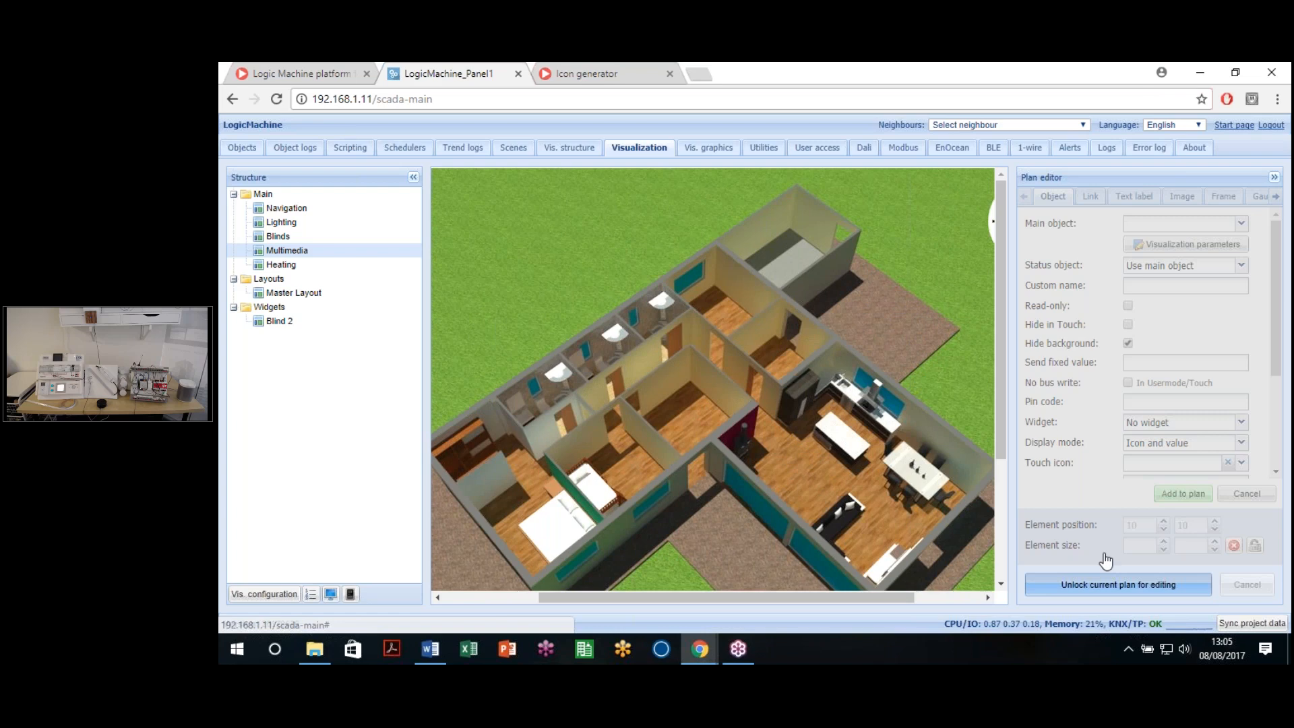
click(1108, 584)
Step: Start a new frame element with Schedulers as its source
click(1223, 196)
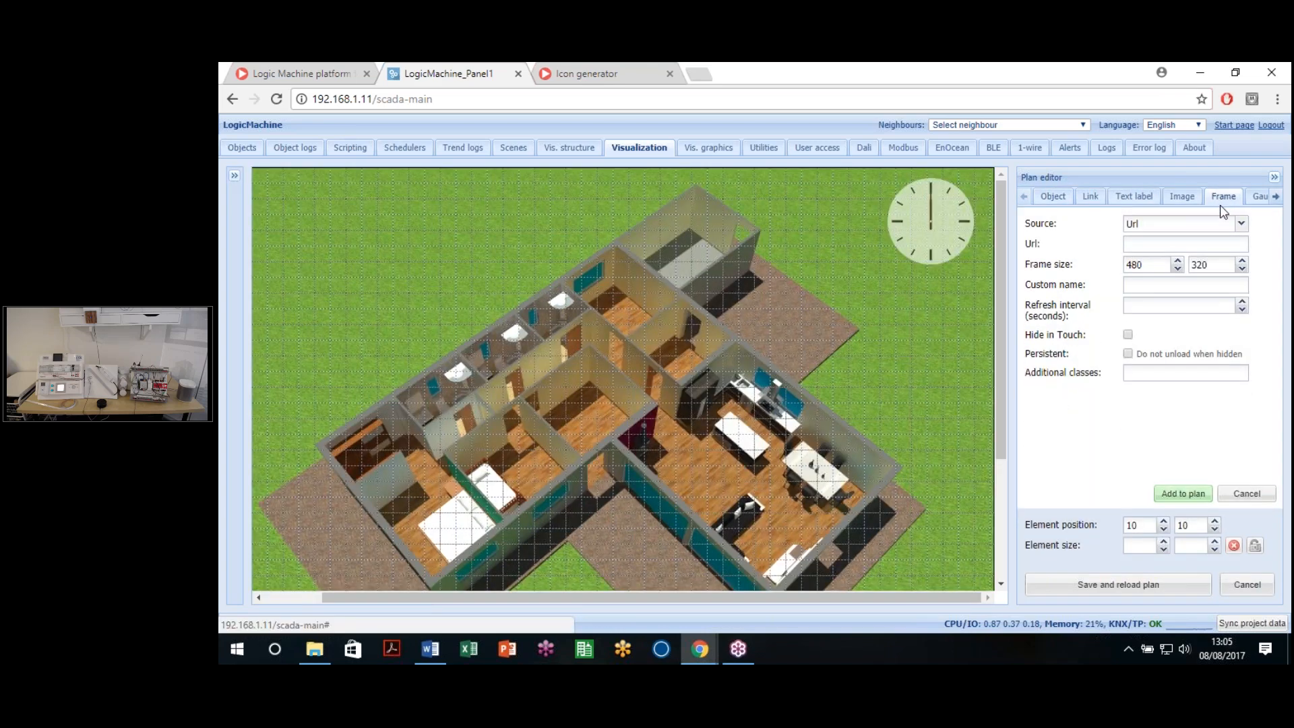
click(1240, 225)
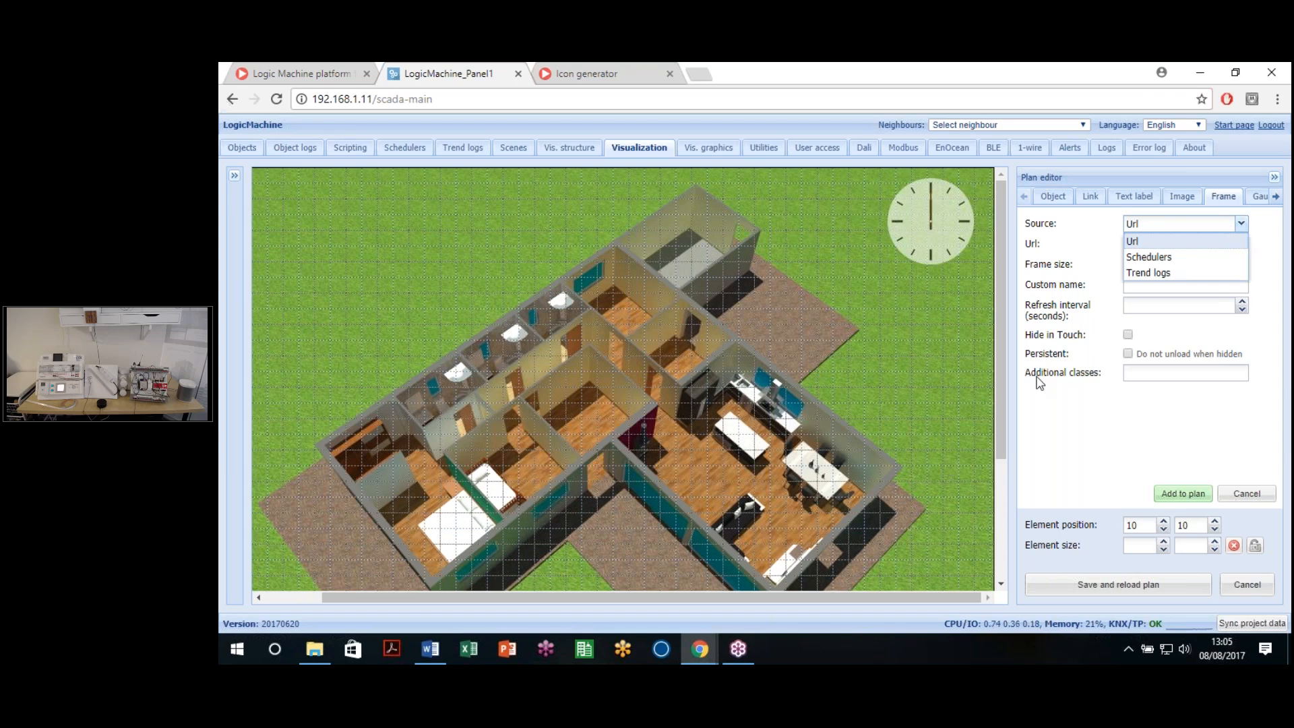
click(1130, 274)
click(1179, 225)
click(1149, 257)
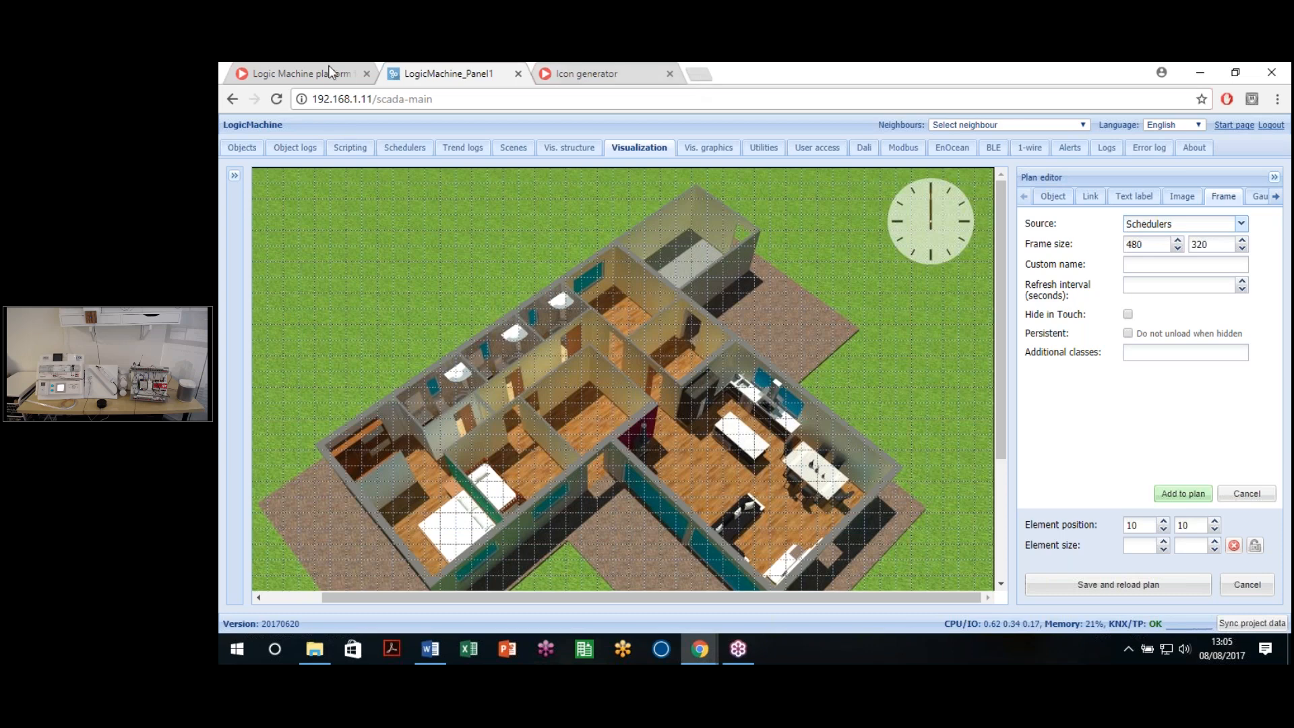
Step: Open the Schedulers app in a second tab, then set the frame source back to Url
middle_click(230, 99)
click(558, 68)
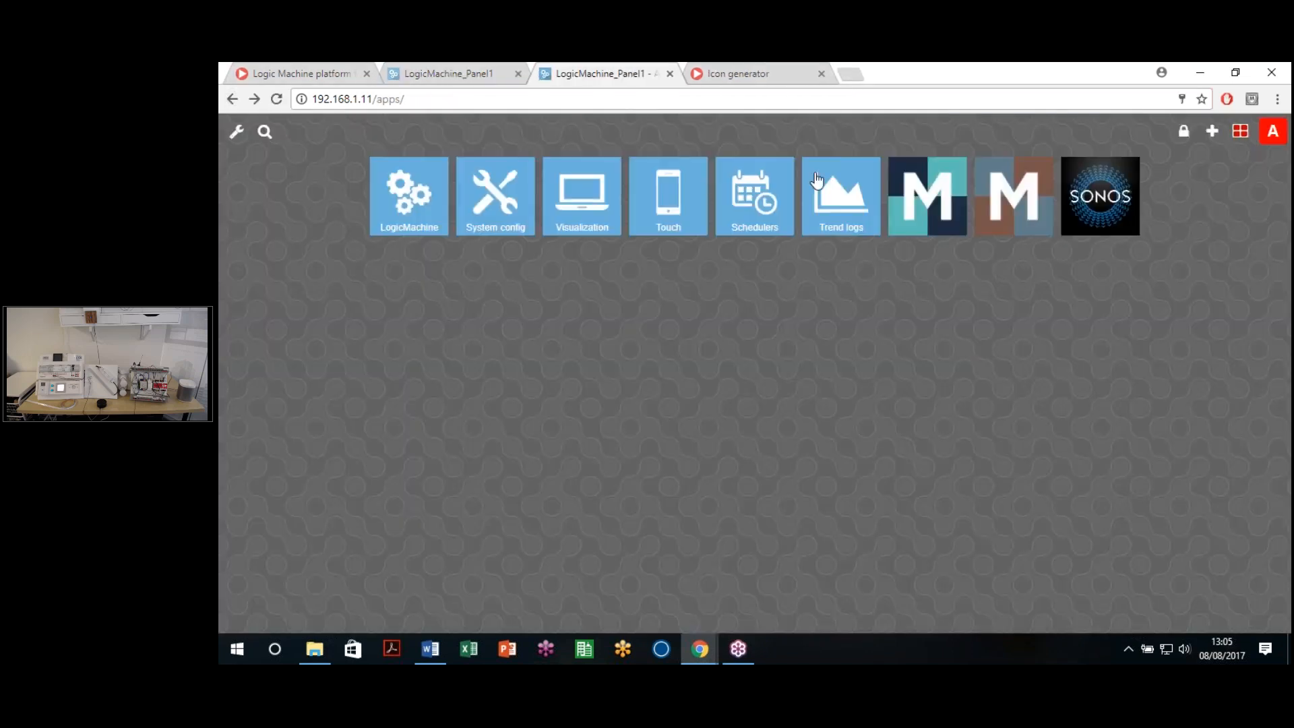
click(740, 211)
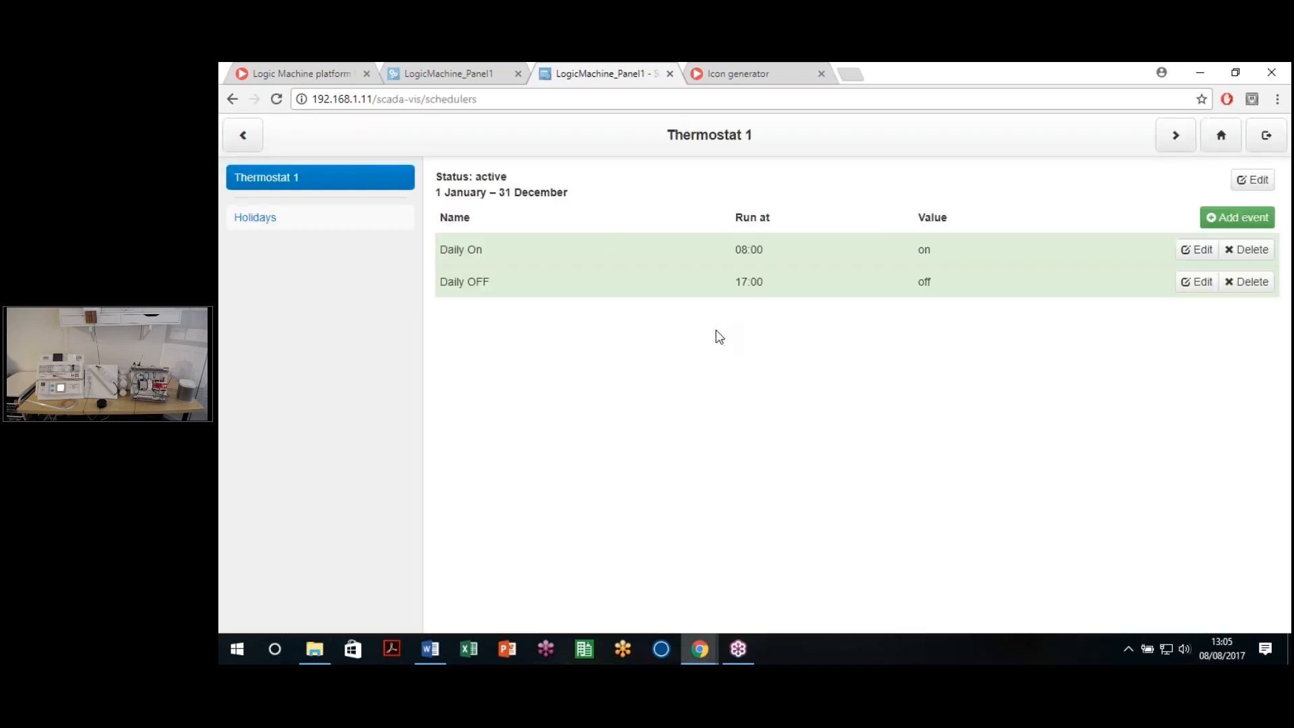
click(448, 73)
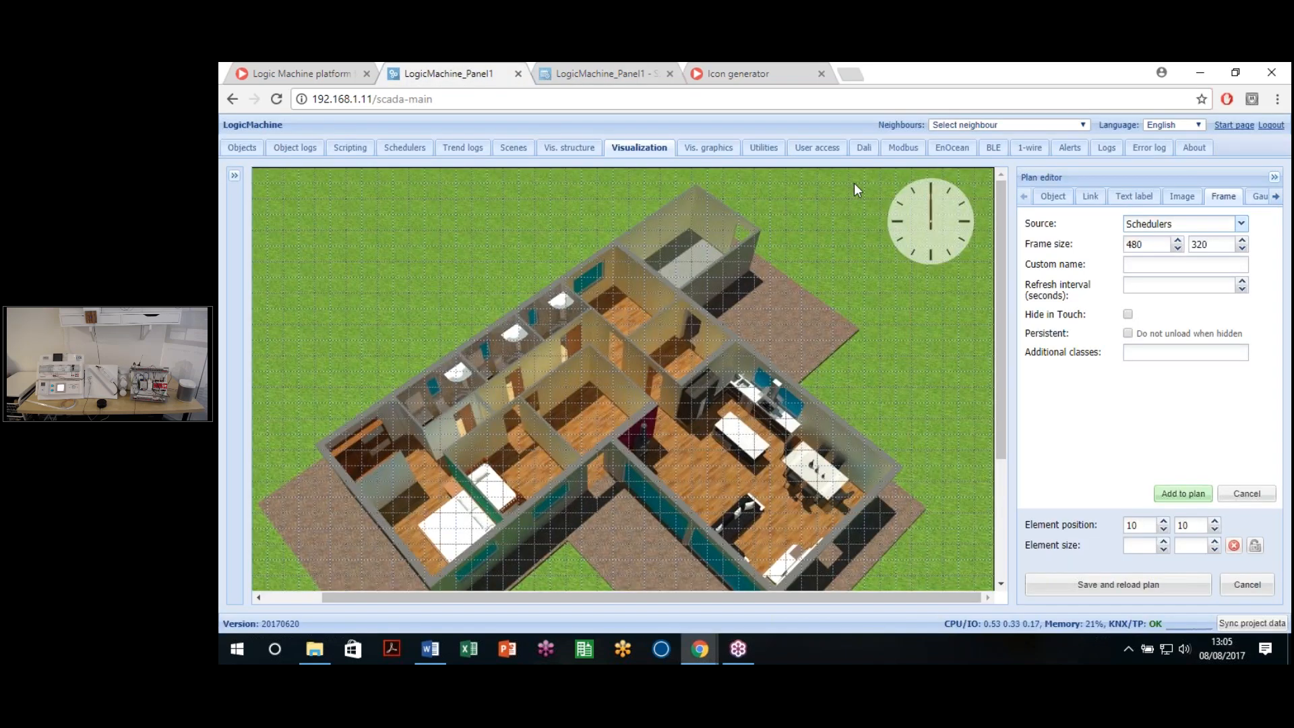
click(1238, 224)
click(1176, 254)
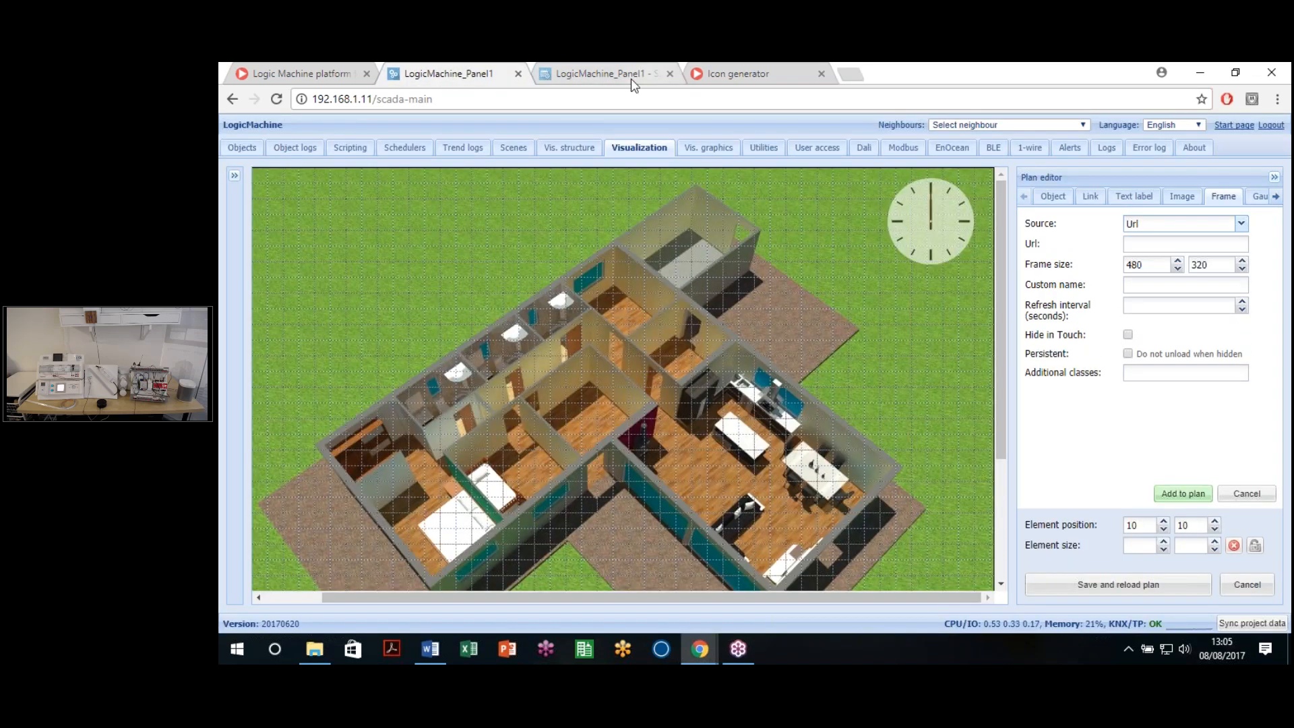
Step: Launch the SONOS app in the other tab and copy its /apps/data/sonos/ address
click(647, 74)
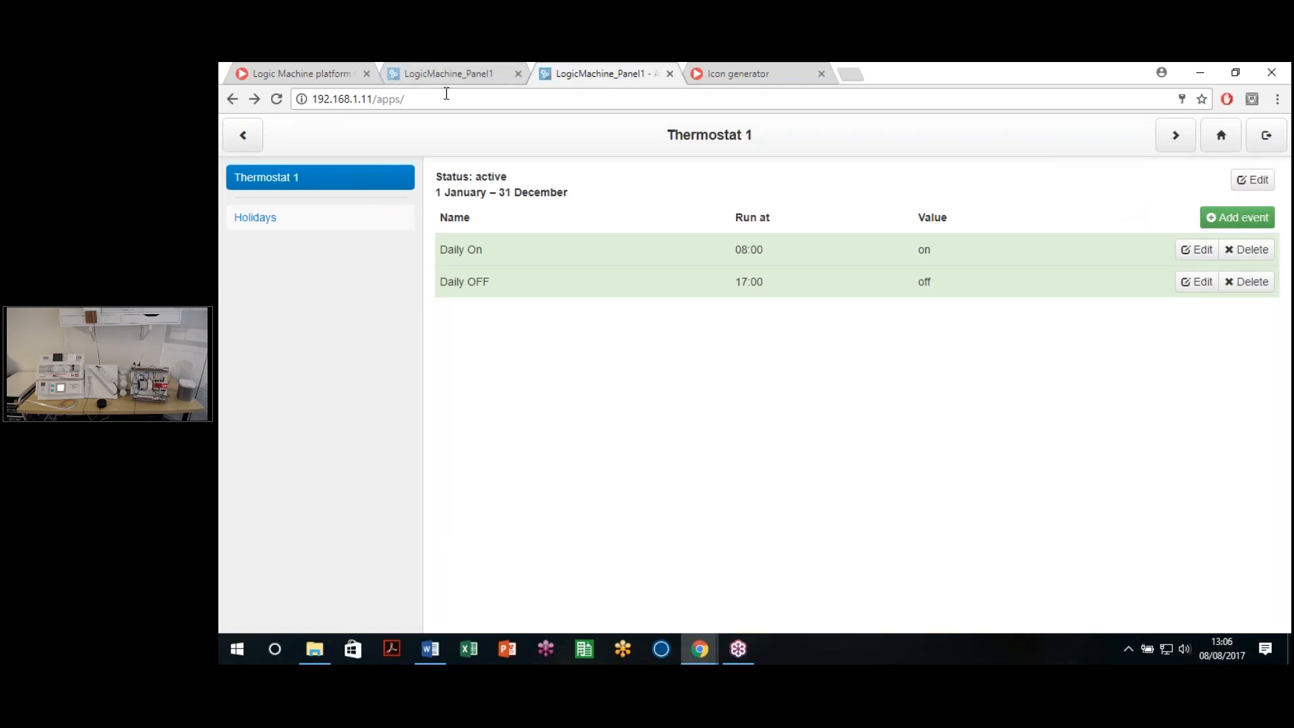
click(1220, 135)
click(1100, 196)
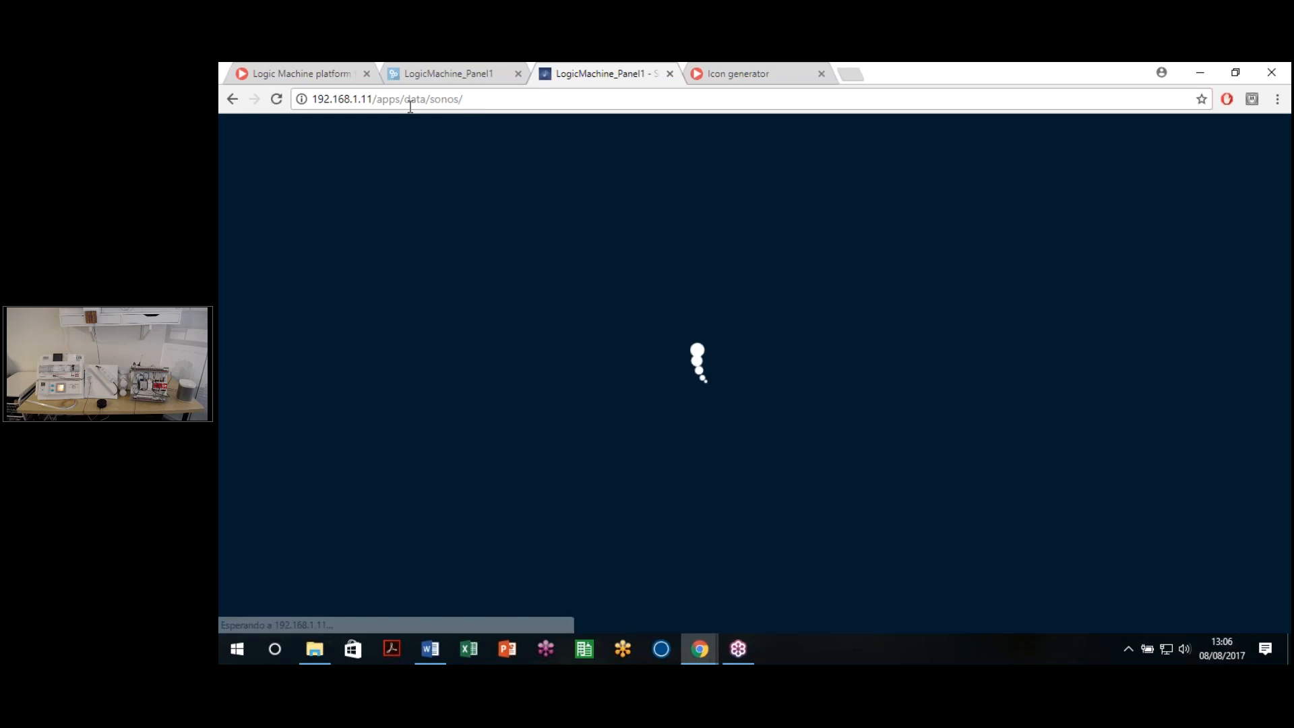
drag(373, 99, 463, 99)
key(ctrl+c)
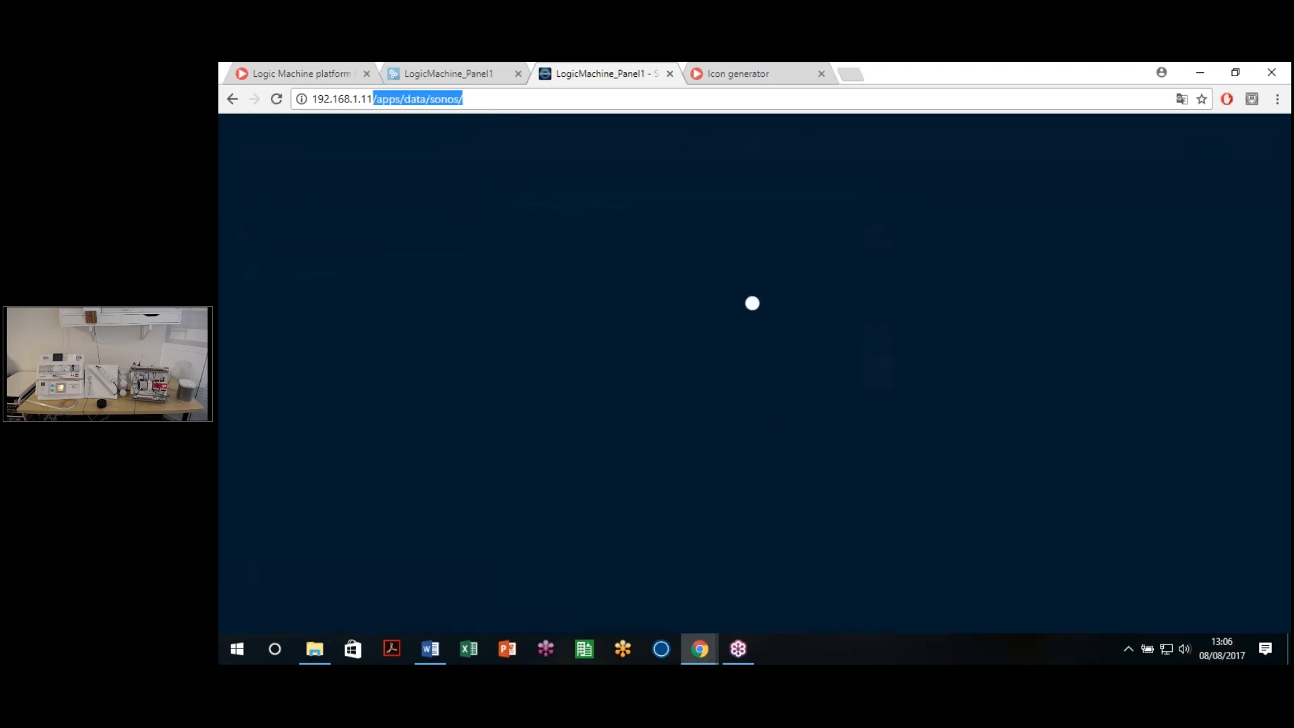
click(436, 76)
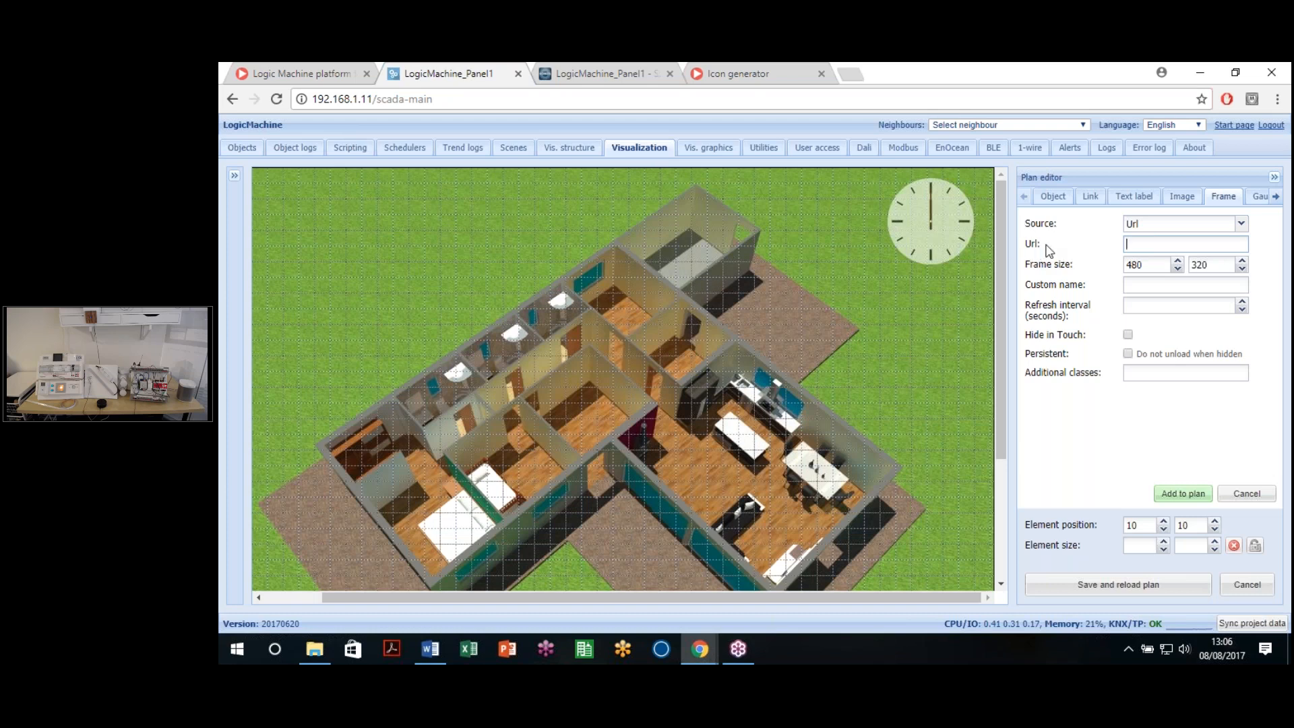
Step: Paste /apps/data/sonos/ as the frame Url and add the frame to the plan
key(ctrl+v)
click(1175, 307)
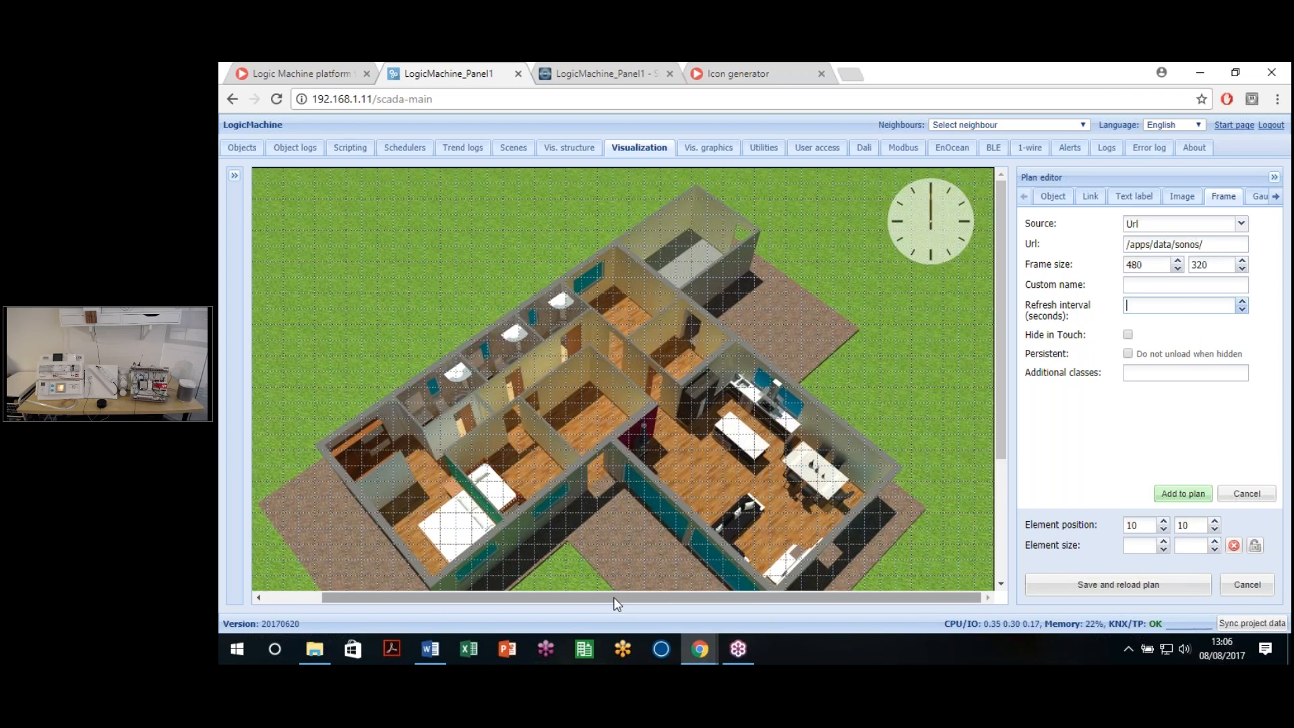
drag(613, 597, 533, 594)
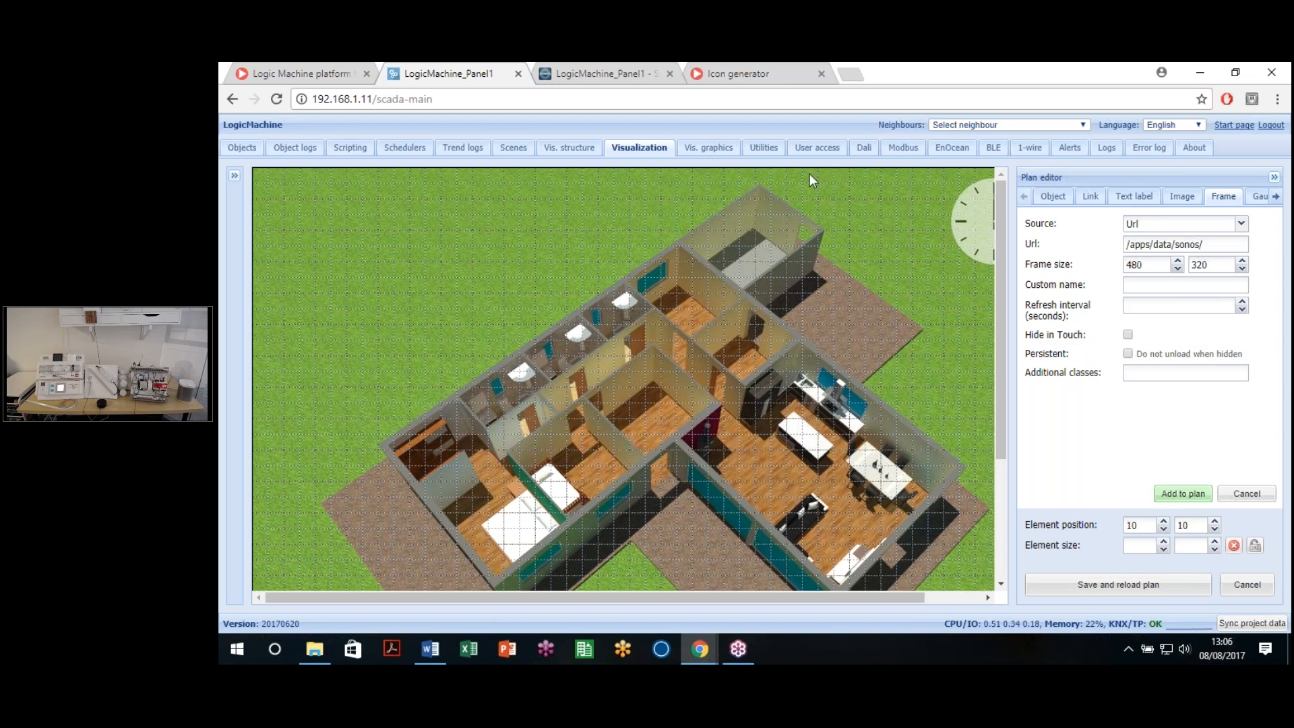
click(1192, 496)
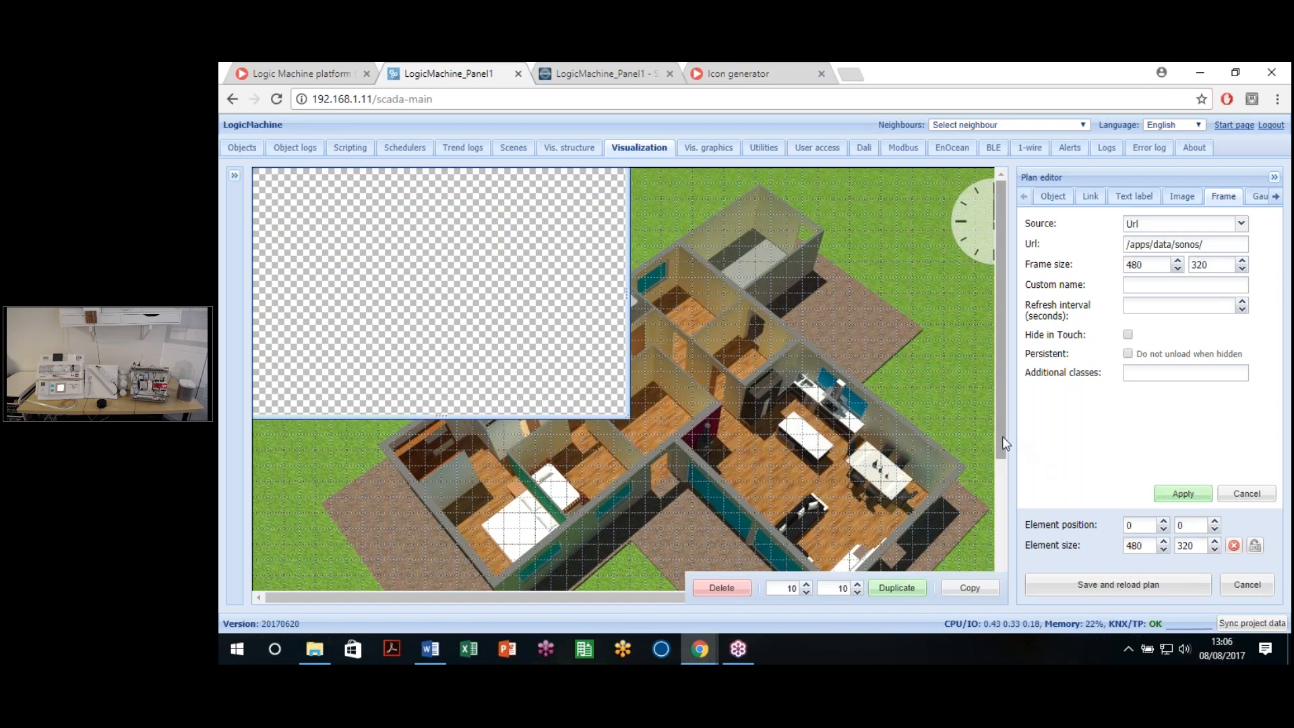
Step: Enlarge the Sonos frame to 1025 × 665 and apply the new size
scroll(1006, 471, down, 2)
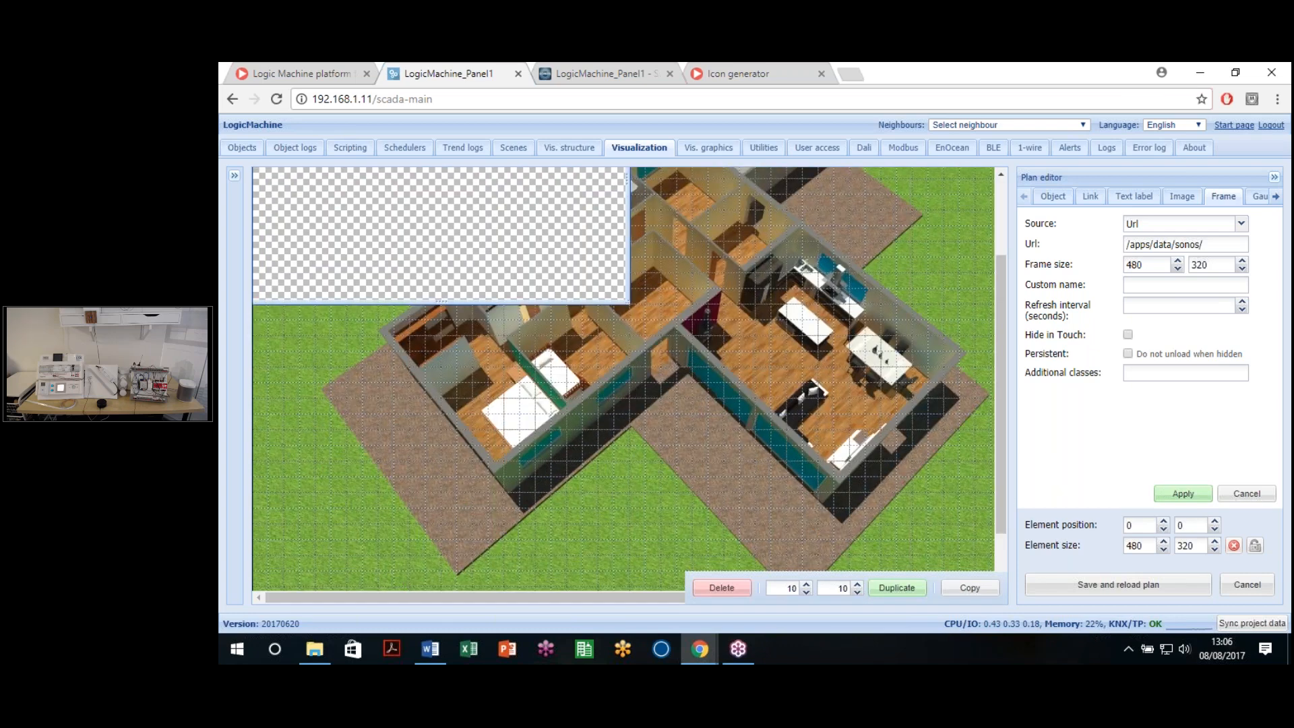
drag(623, 597, 684, 597)
drag(564, 302, 932, 535)
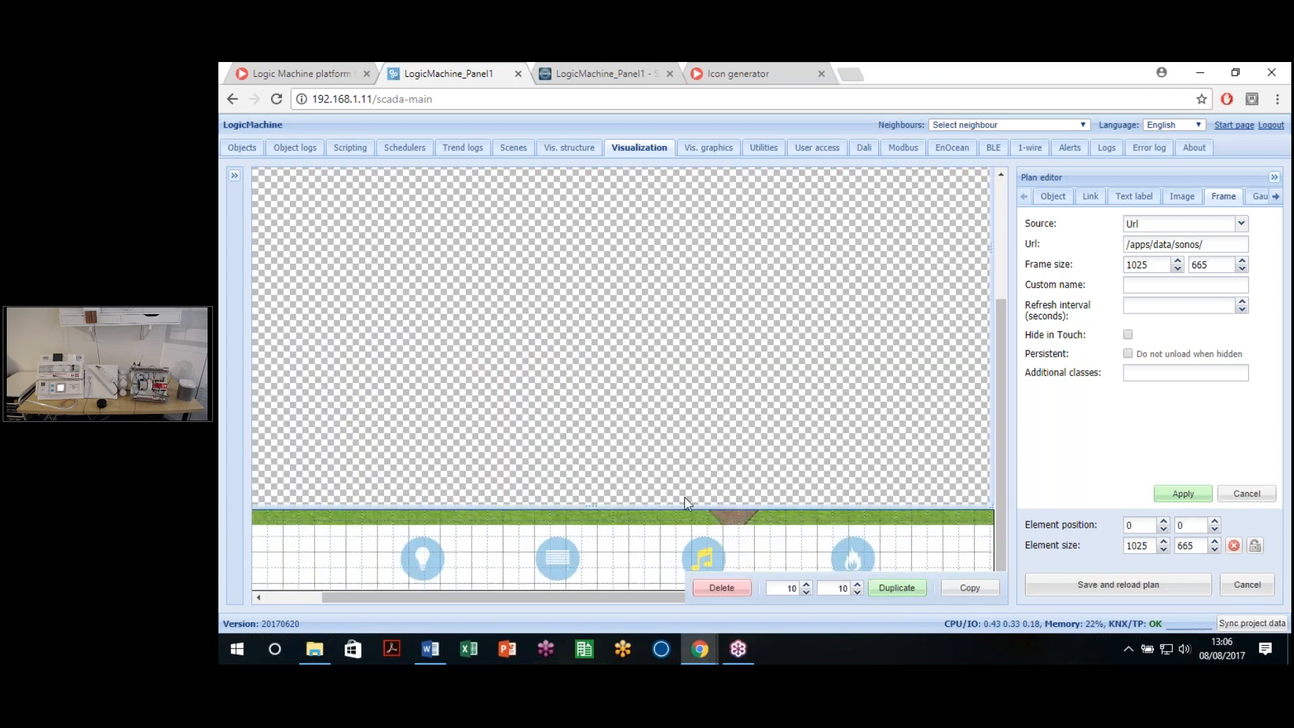
click(727, 522)
click(734, 504)
drag(734, 506, 733, 523)
click(1184, 494)
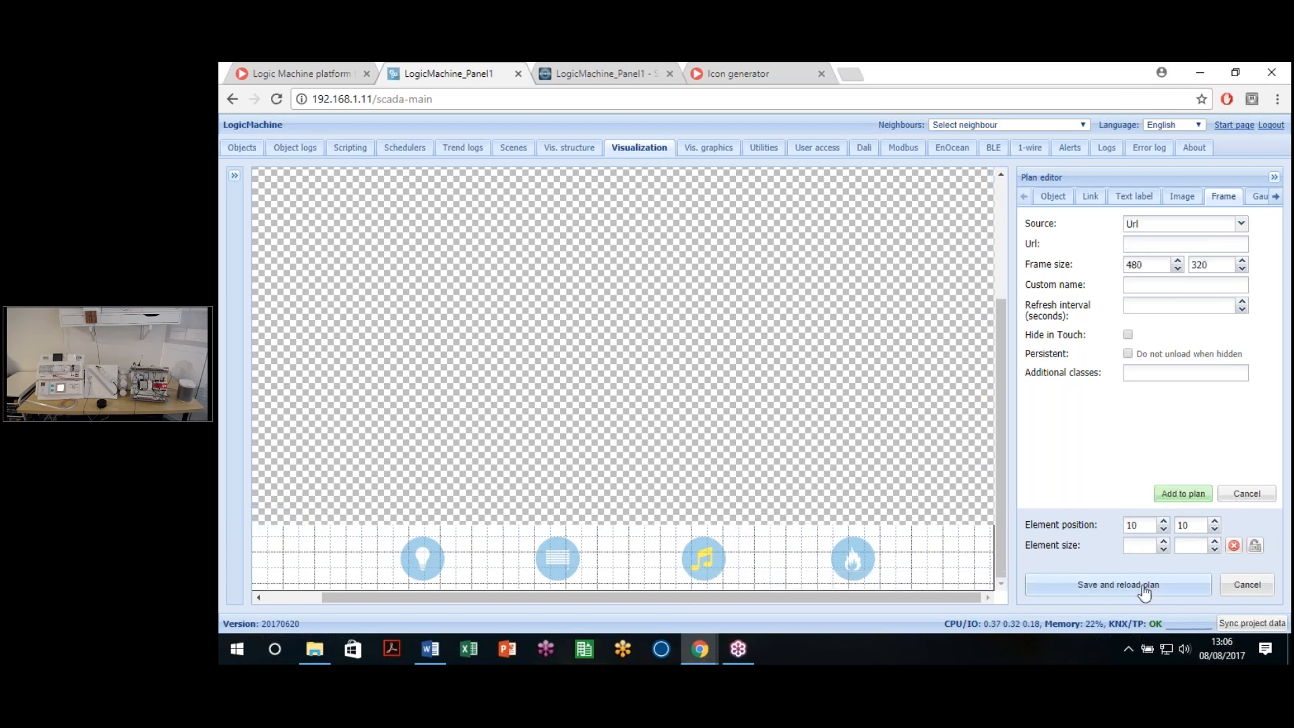
Step: Save the plan, open the live visualization full-size, and pause the Sonos music
click(1133, 587)
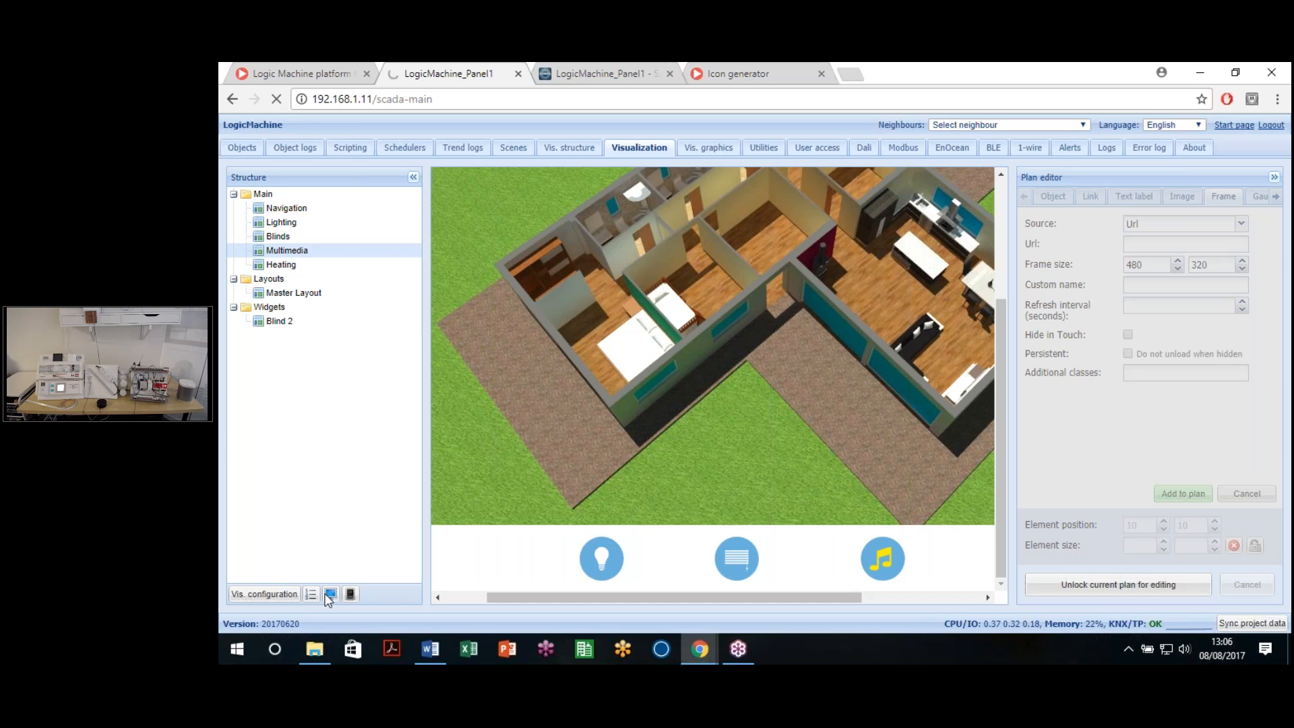
click(329, 594)
click(971, 79)
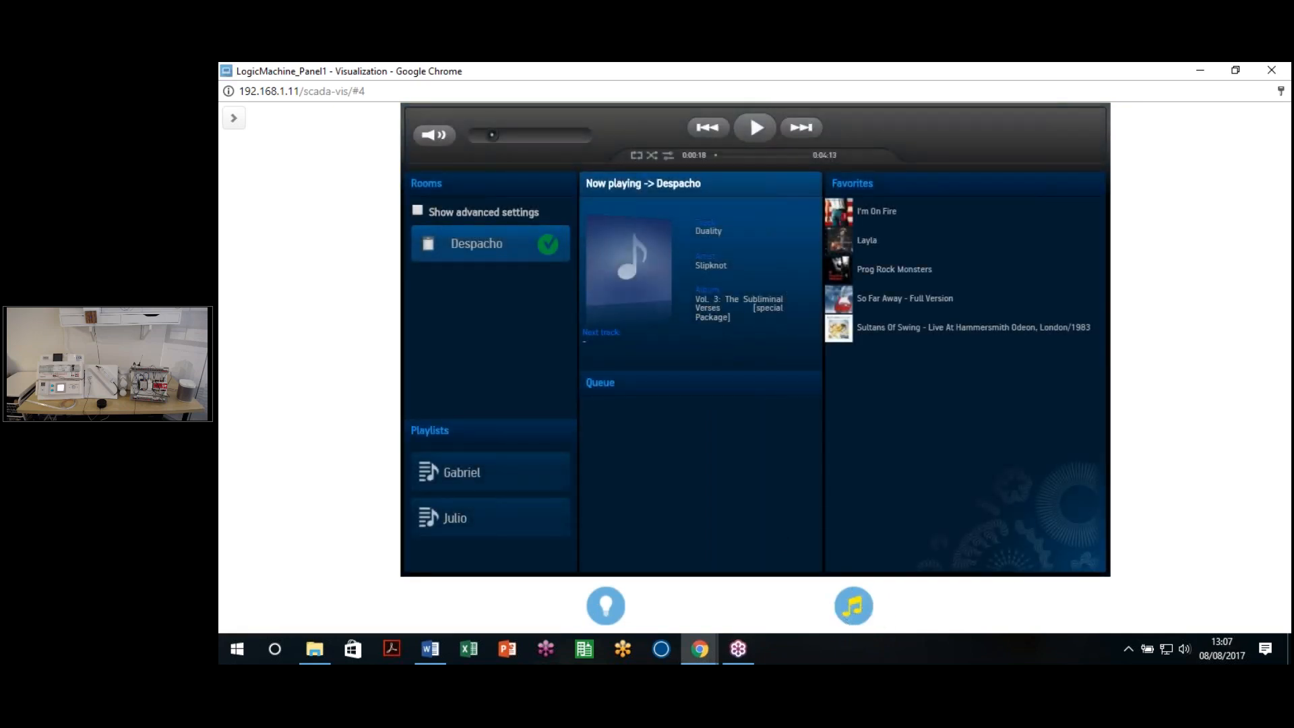
click(756, 130)
Step: Toggle twice between the Lighting and music pages, then close the live visualization window
click(608, 612)
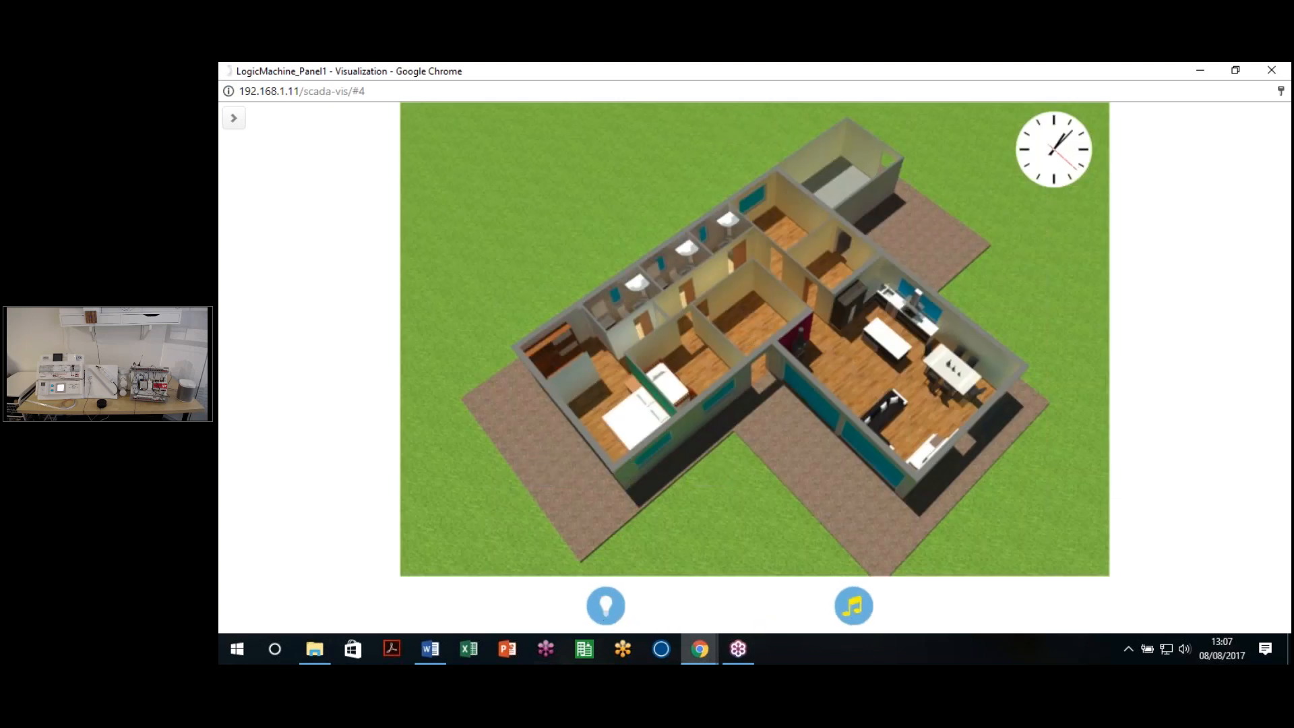
click(858, 616)
click(617, 613)
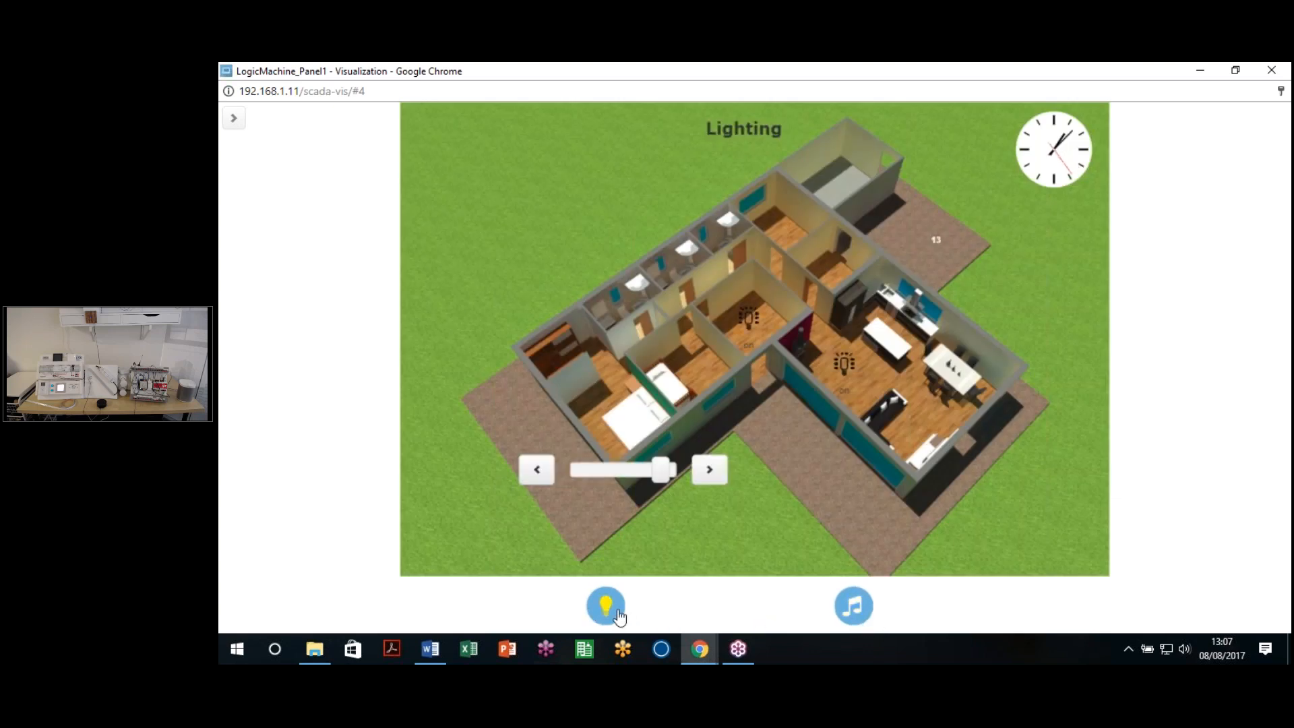
click(853, 608)
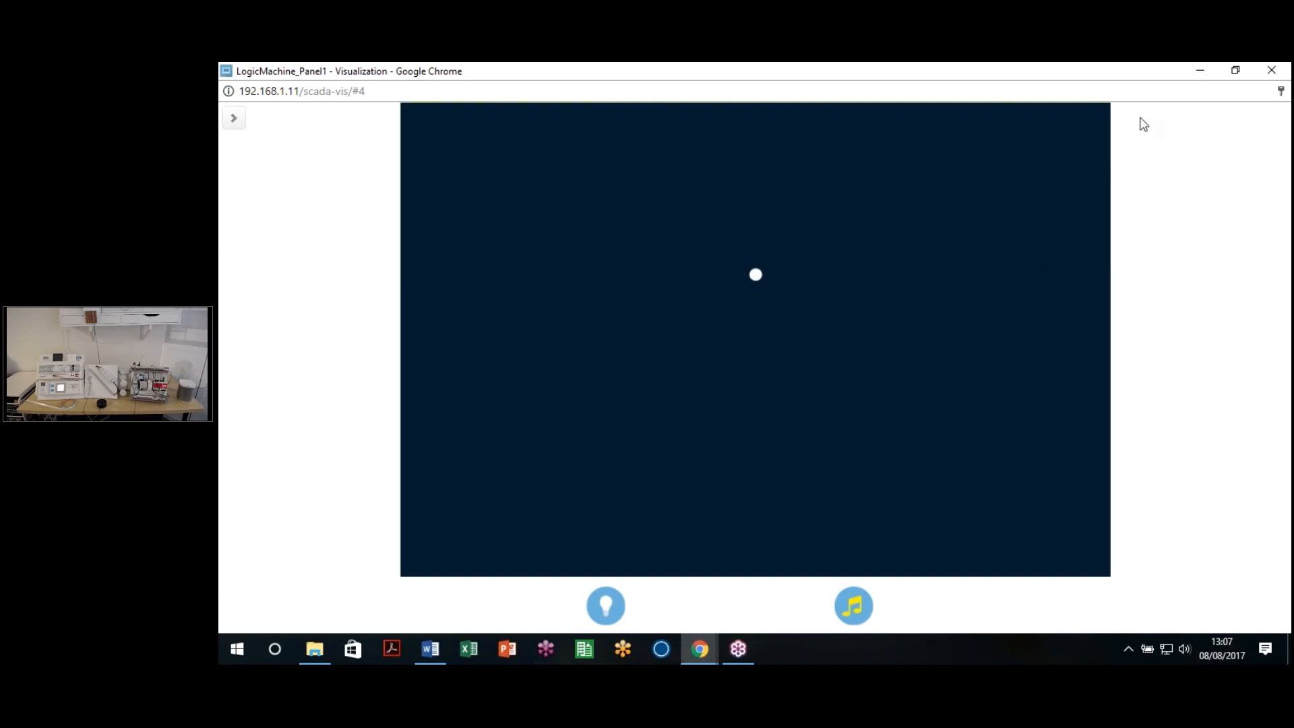
click(1271, 70)
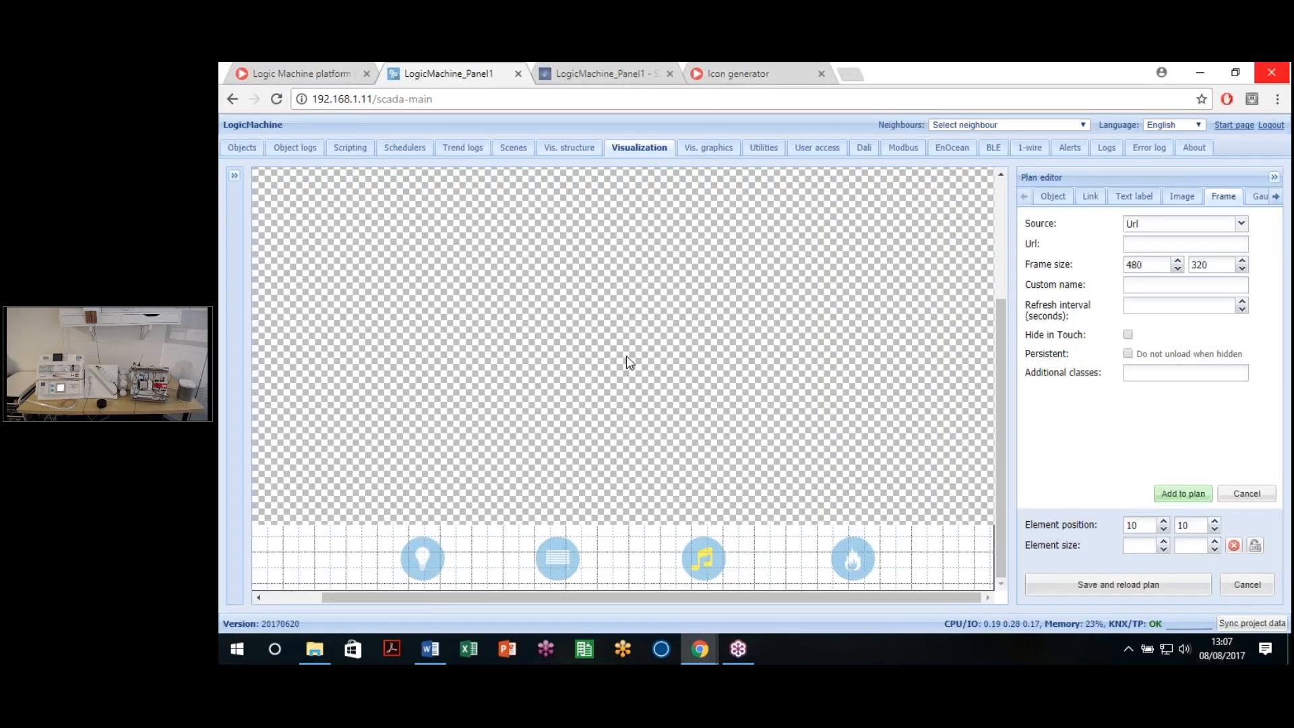
Step: Mark the Sonos frame Persistent, save the plan, and reopen the live visualization full-size
click(627, 362)
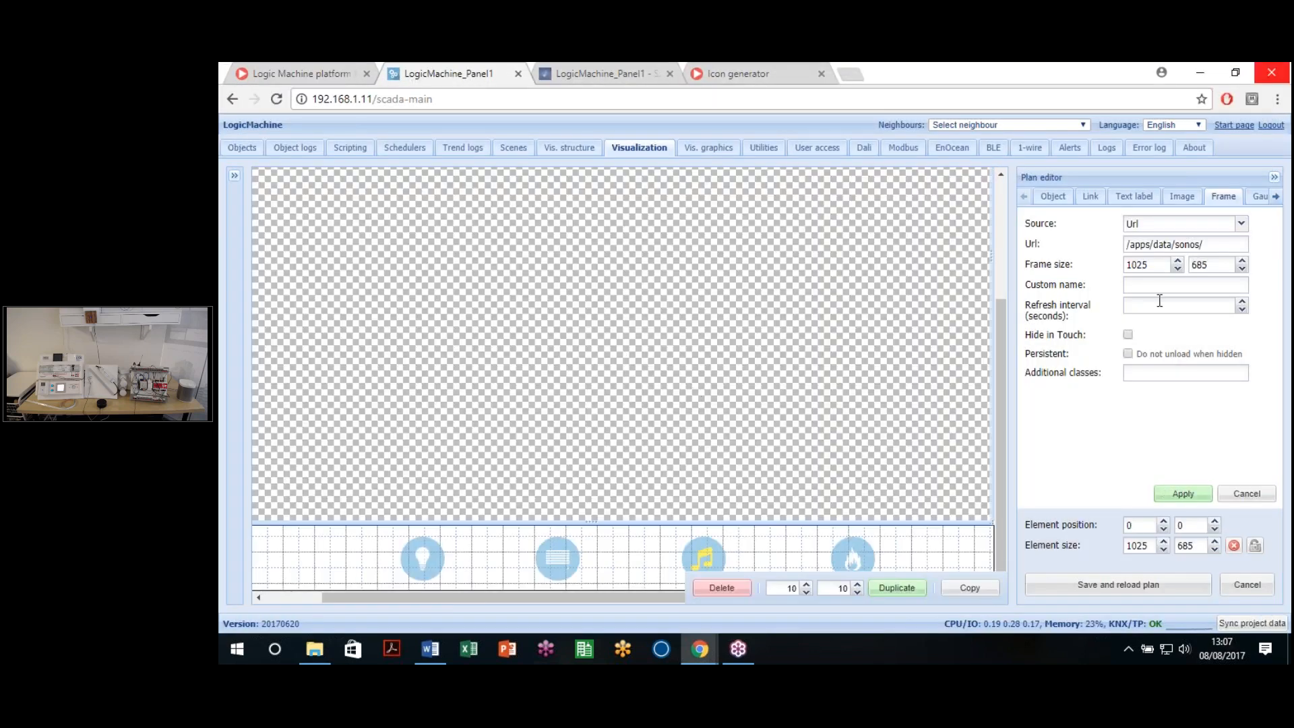
click(1127, 354)
click(1183, 493)
click(1109, 585)
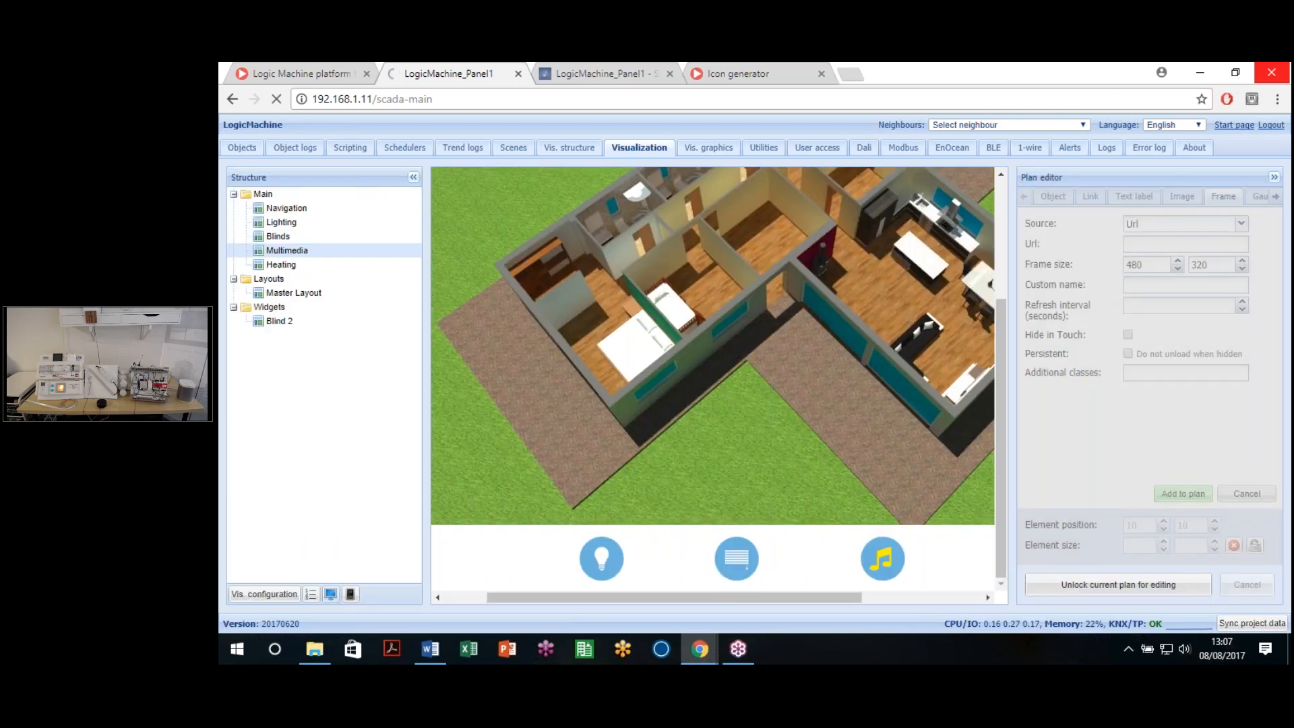
click(330, 594)
click(972, 75)
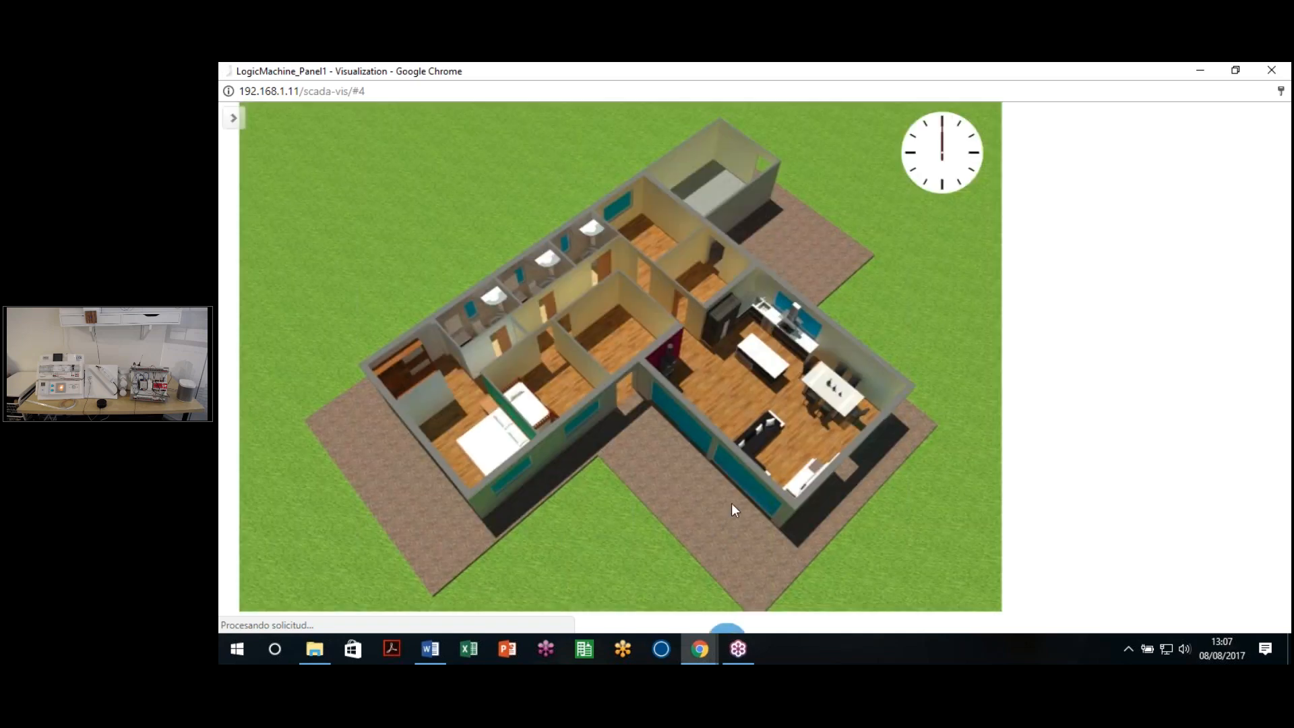
Step: Flip repeatedly between the Lighting floor plan and the Sonos music page, then close the window
click(731, 508)
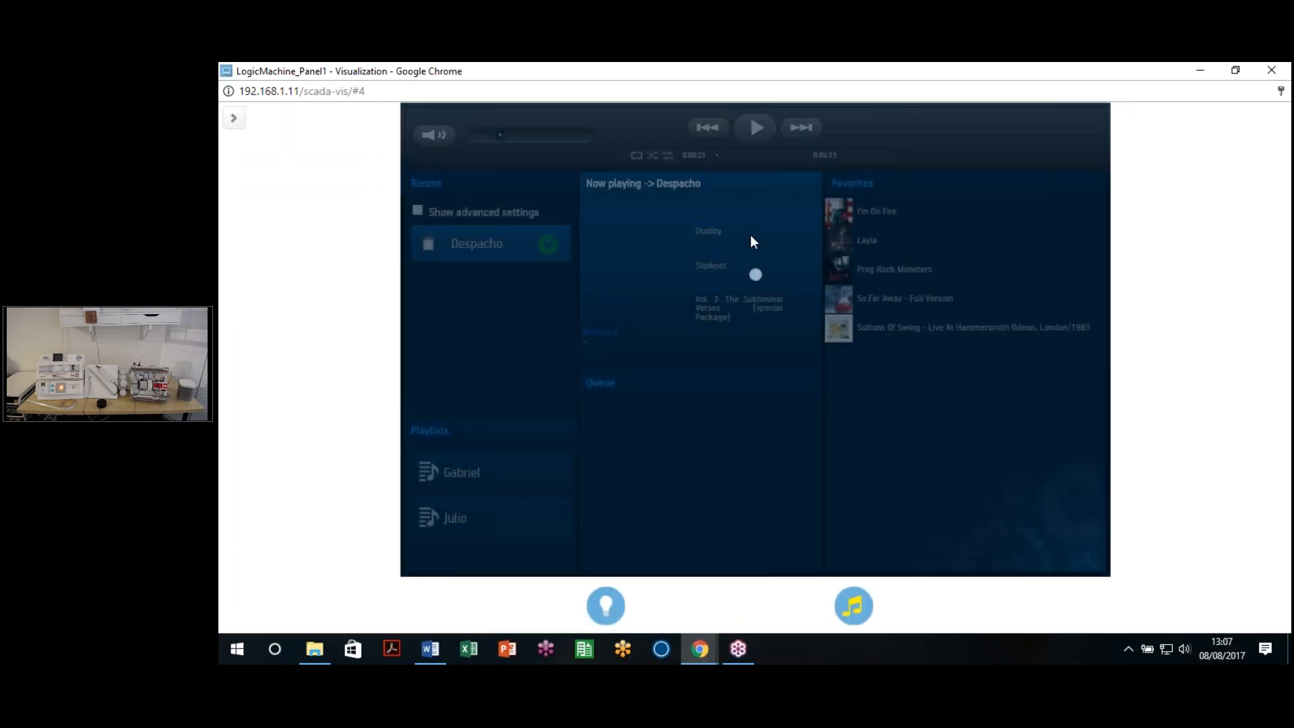
click(605, 616)
click(852, 607)
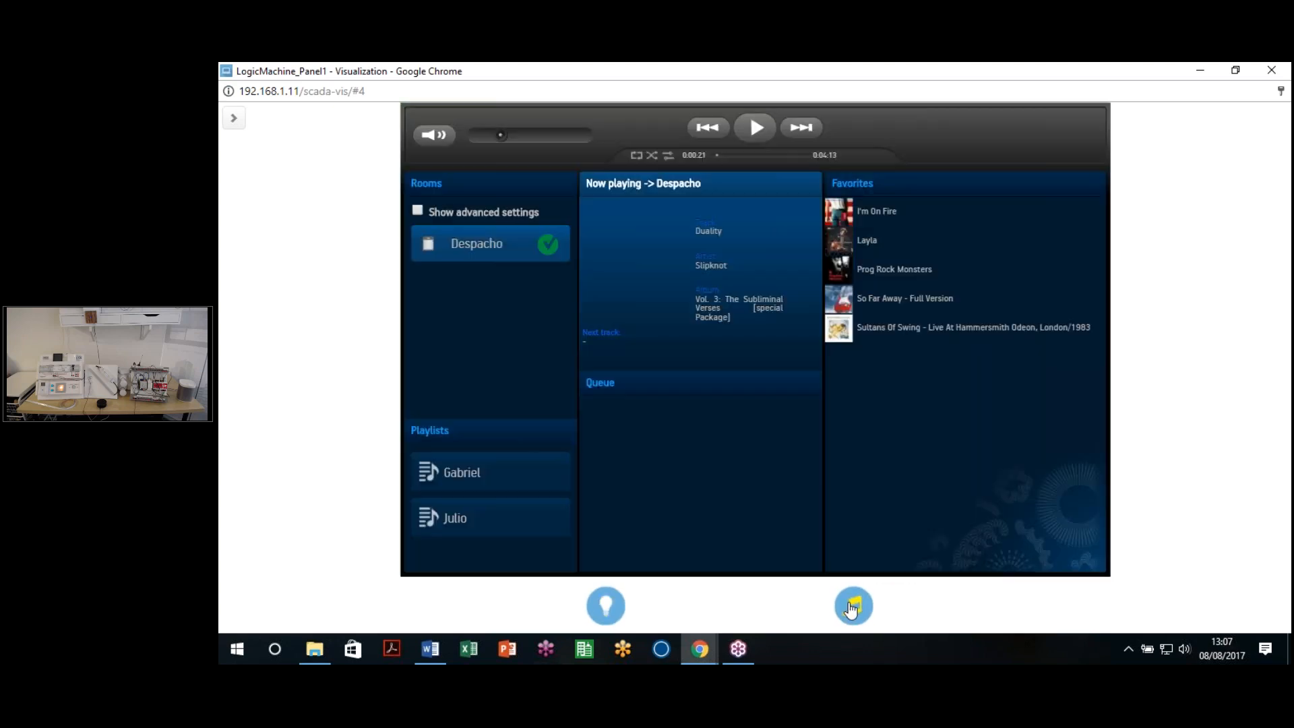
click(600, 619)
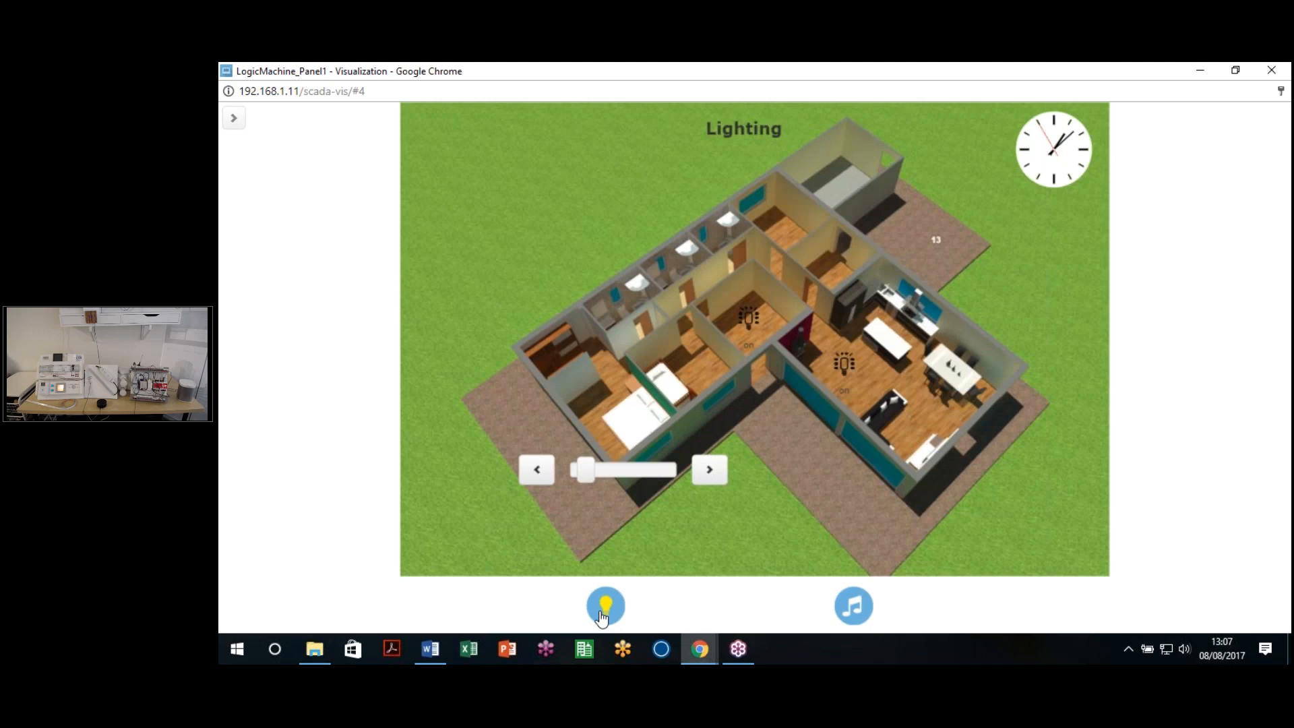
click(853, 608)
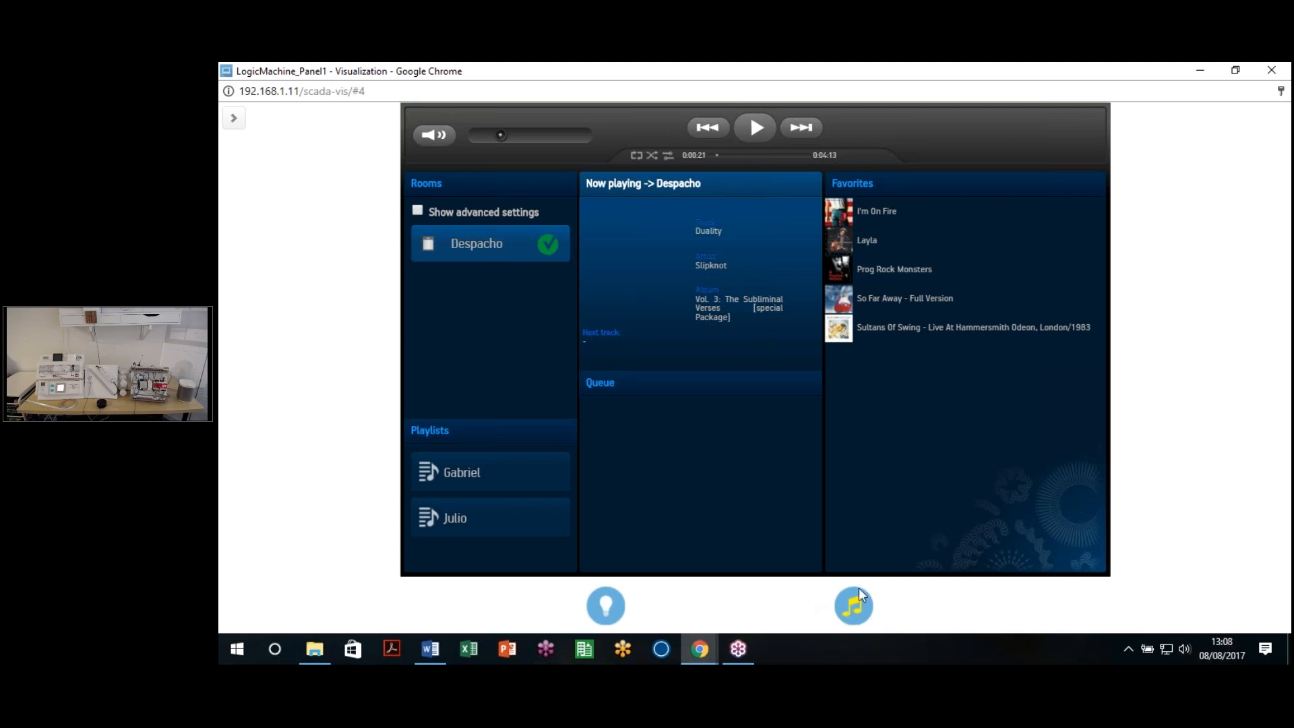
click(606, 604)
click(853, 607)
click(606, 606)
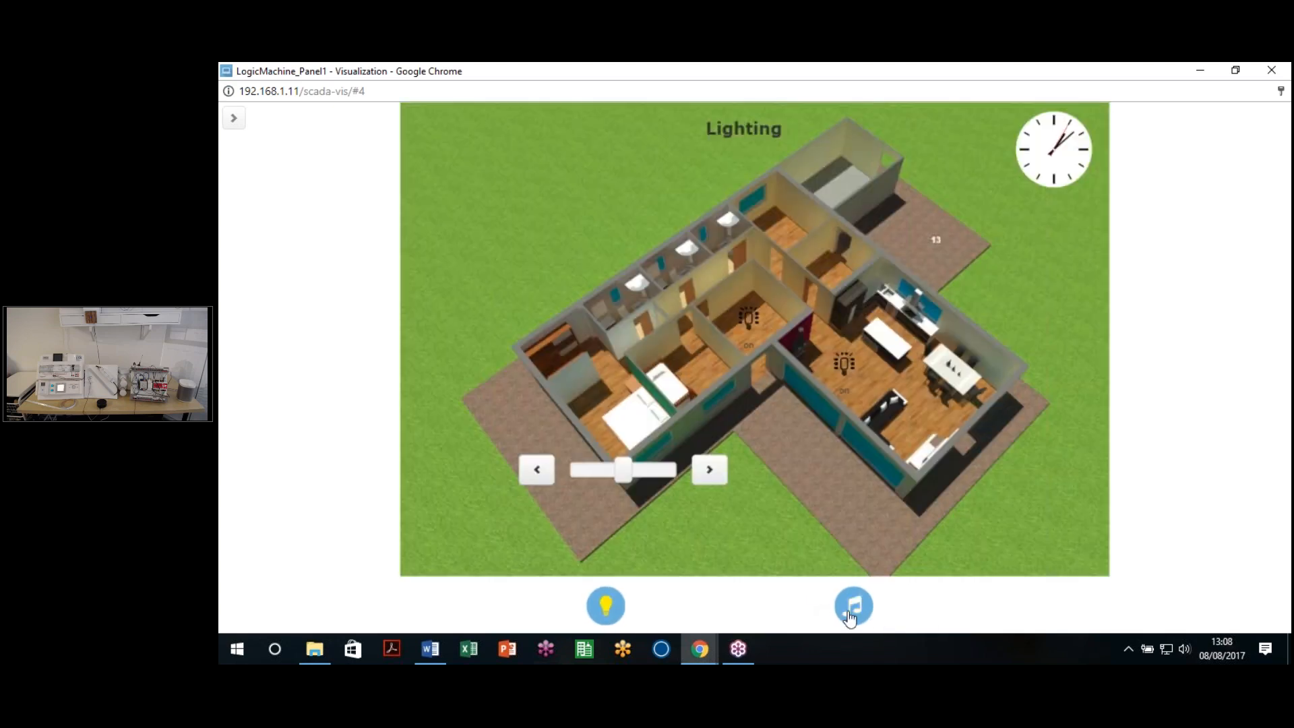
click(850, 614)
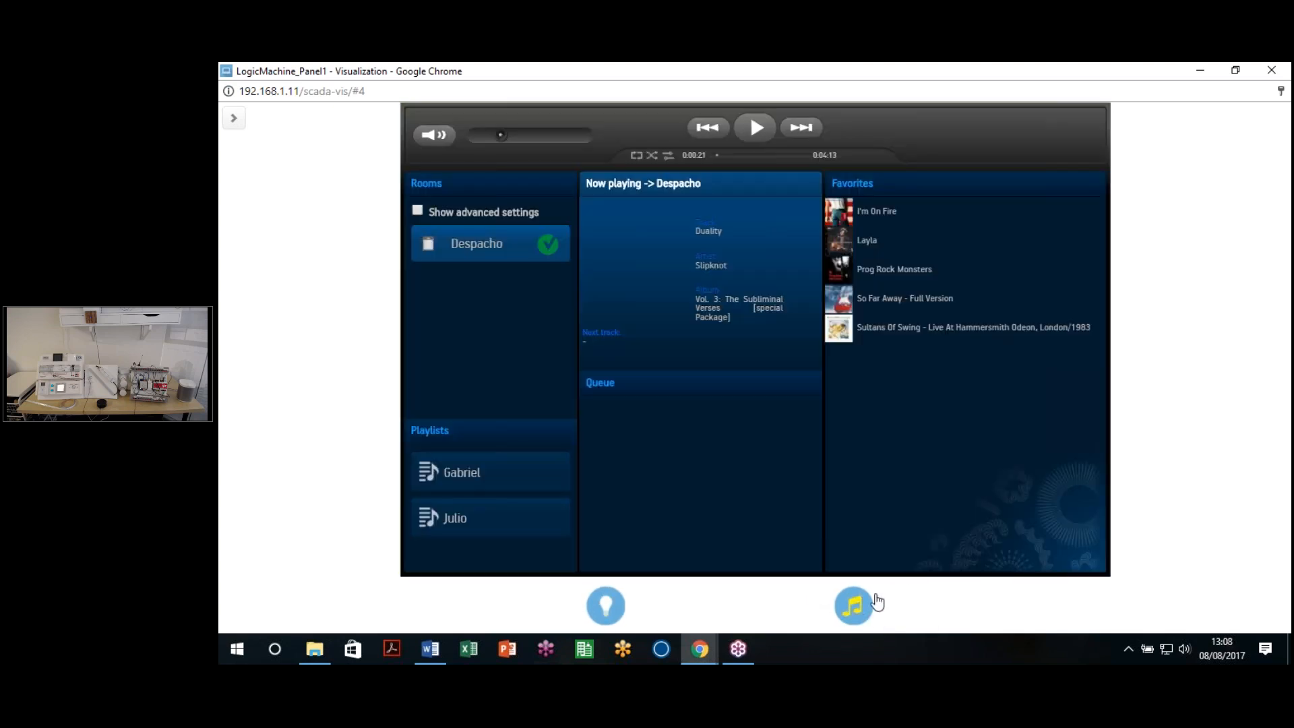
click(1272, 70)
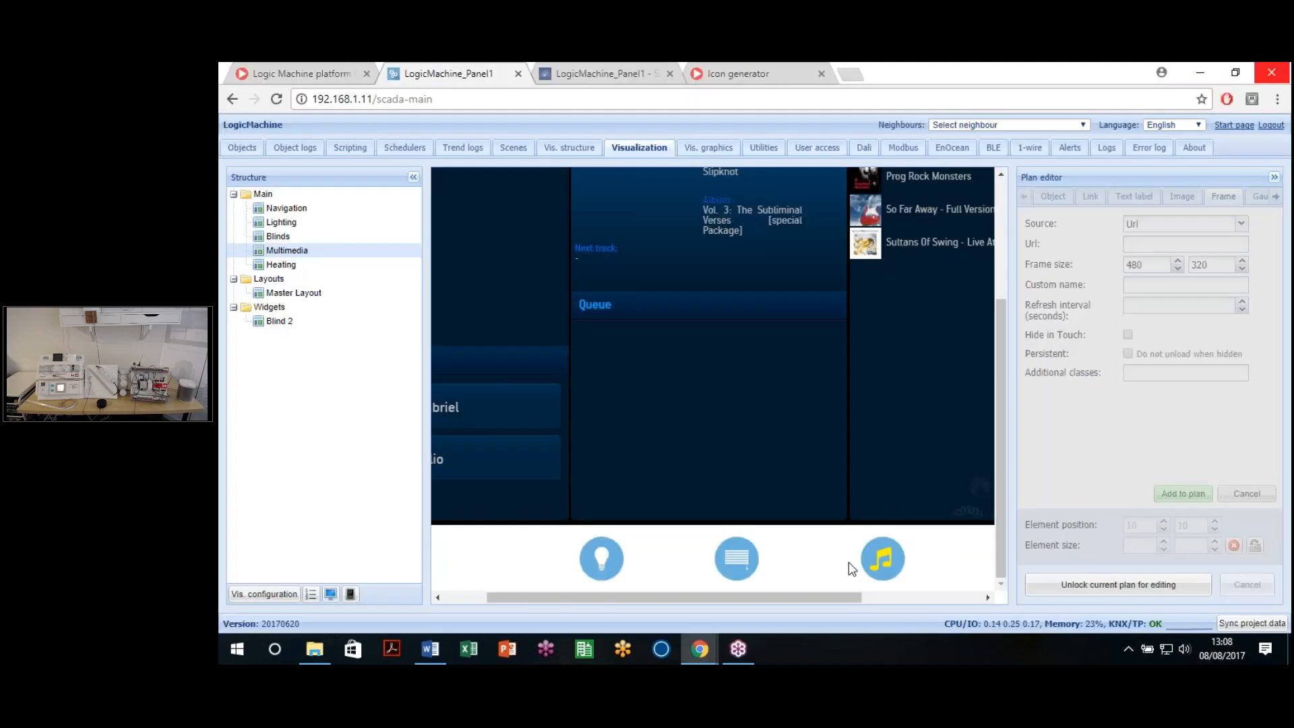
Step: Open the Lighting plan in the editor and unlock it for editing
click(277, 239)
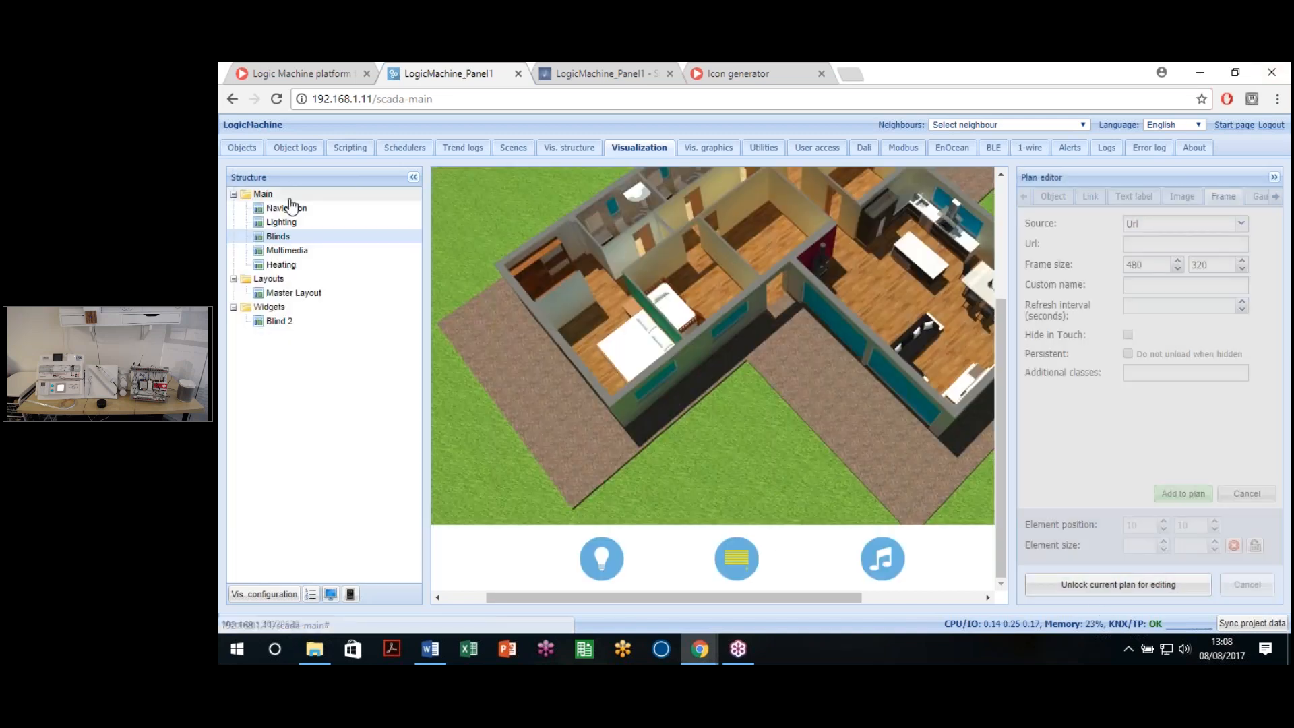
click(281, 221)
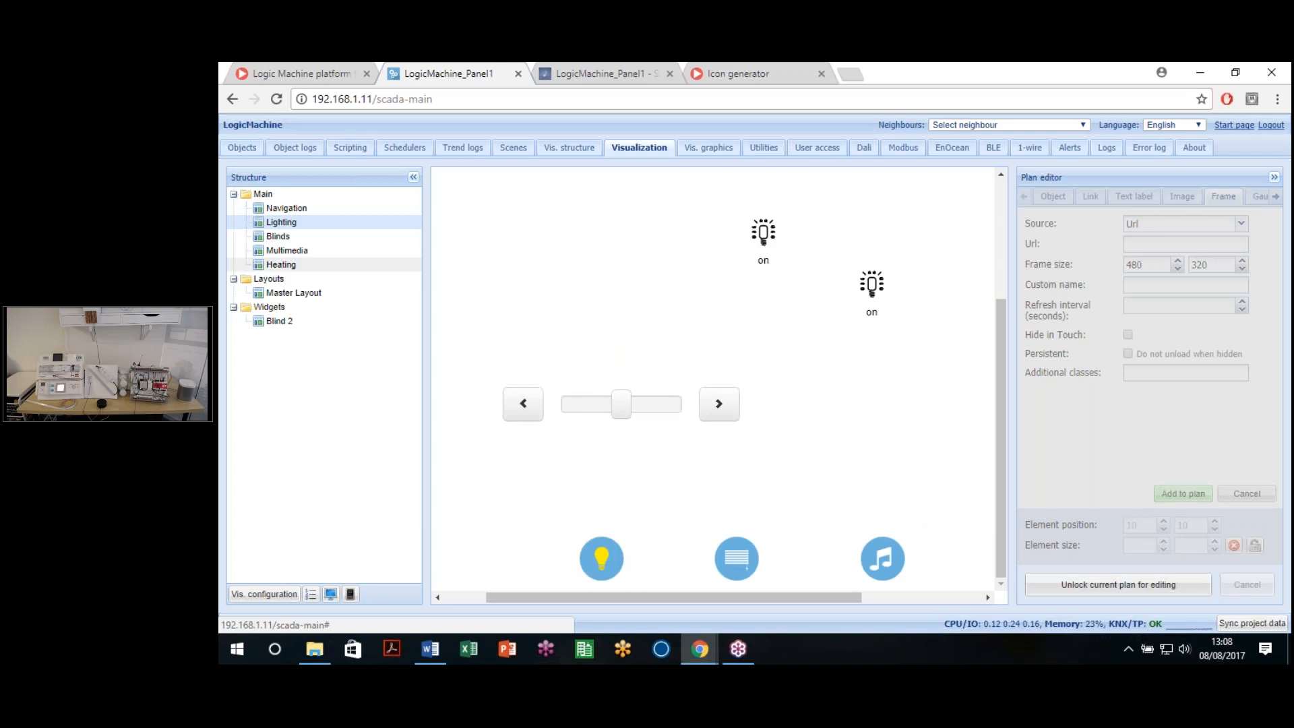
click(1272, 180)
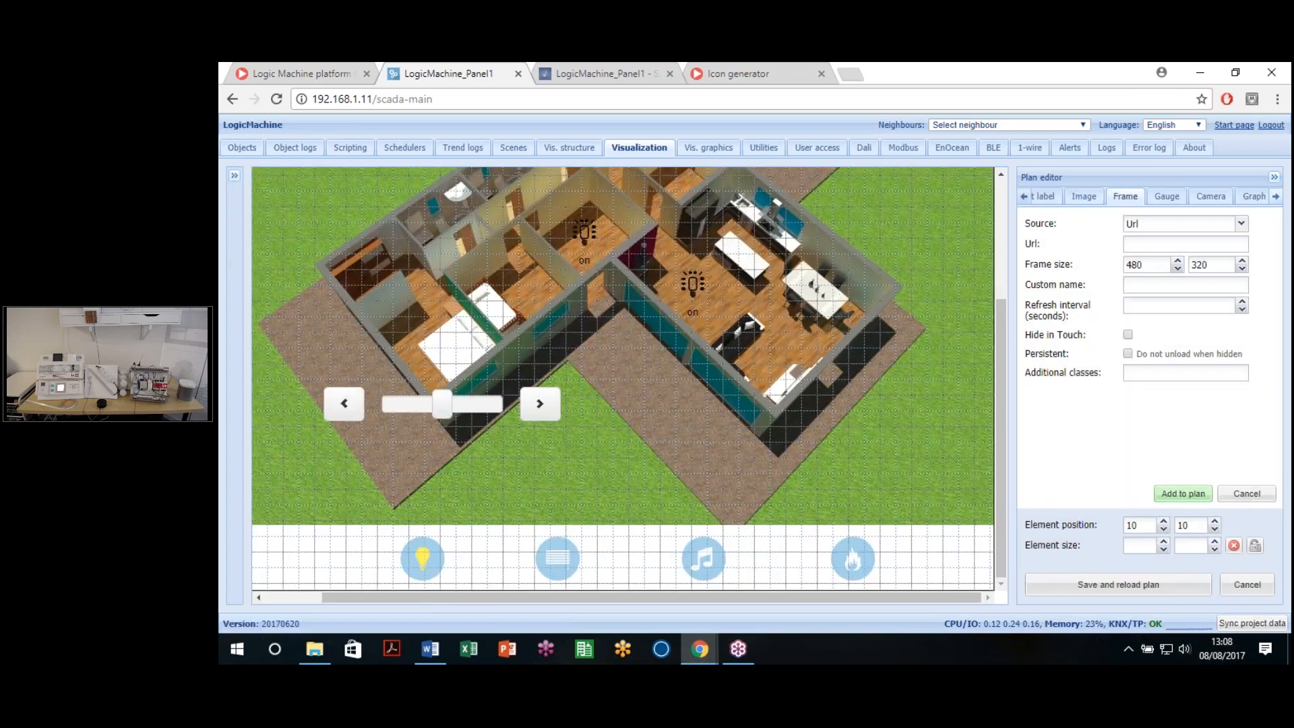
Step: Add a size-200 gauge for Temperatura Real Sala 1 and drag it to the plan's top-left
click(1160, 196)
click(1241, 223)
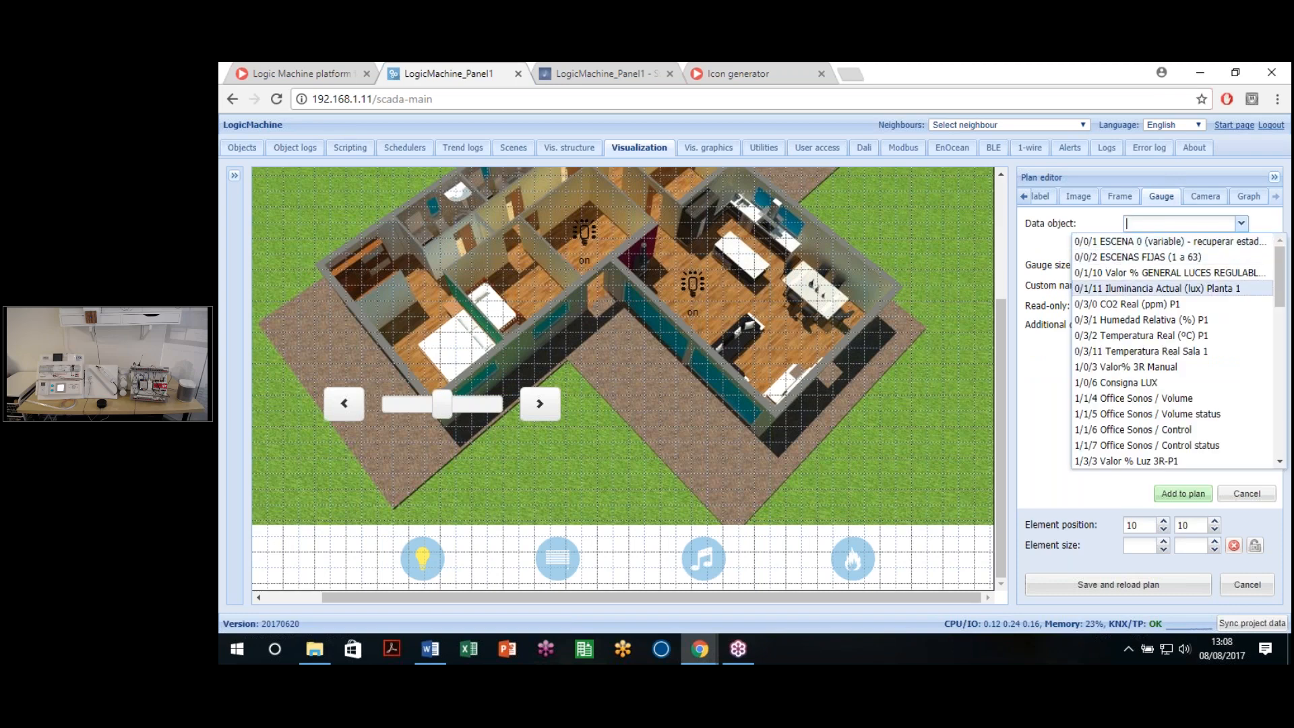
scroll(1173, 364, down, 3)
scroll(1186, 345, up, 1)
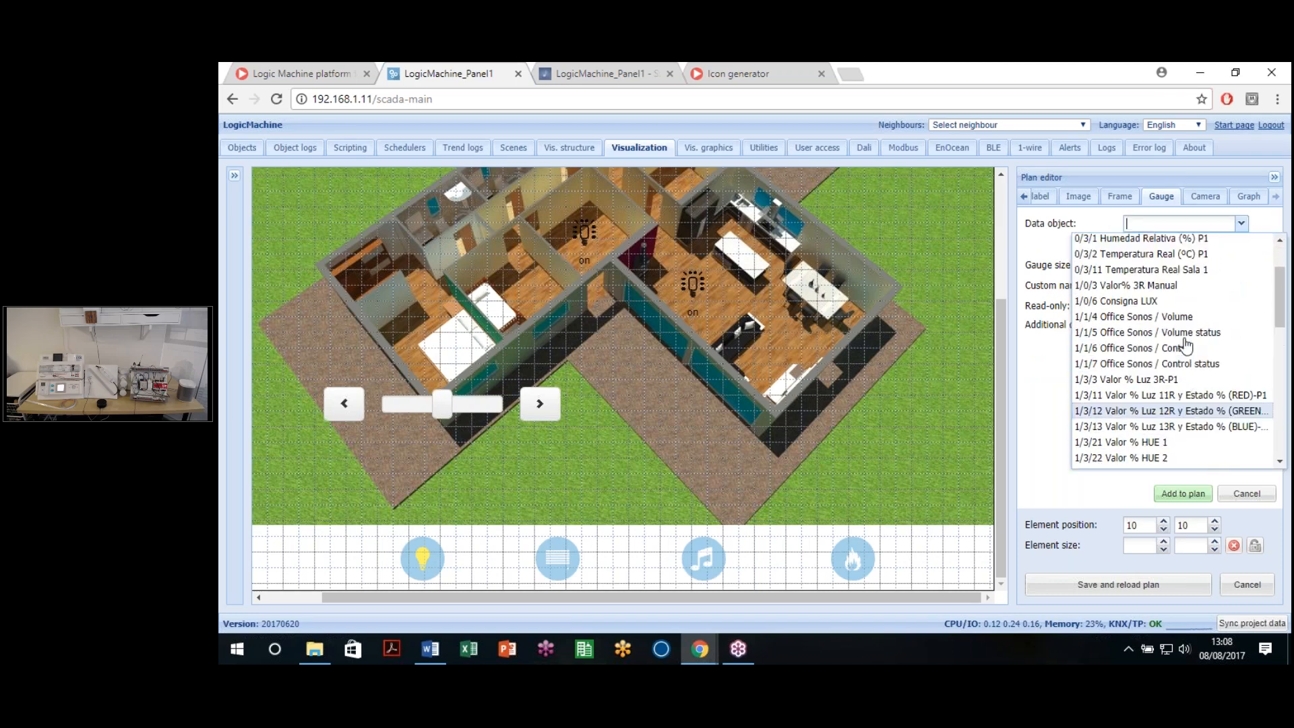
click(1151, 272)
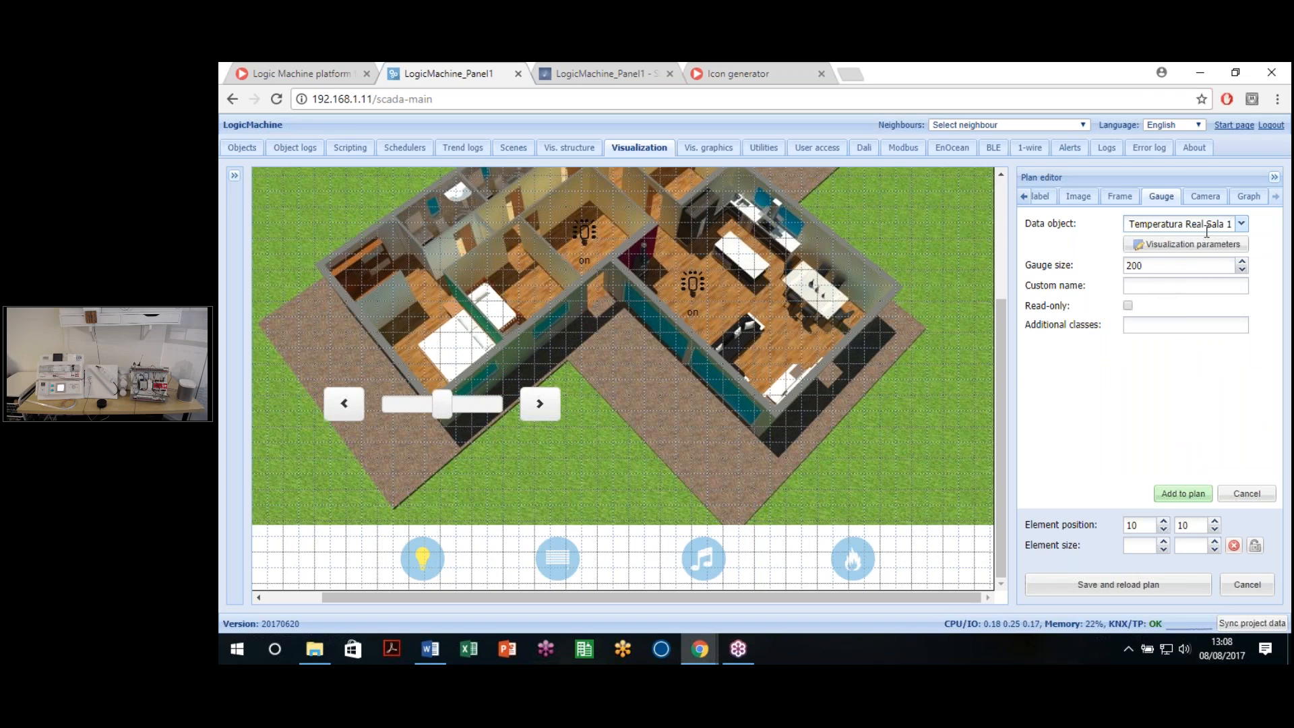
drag(1150, 268, 1116, 283)
click(1171, 442)
click(1183, 495)
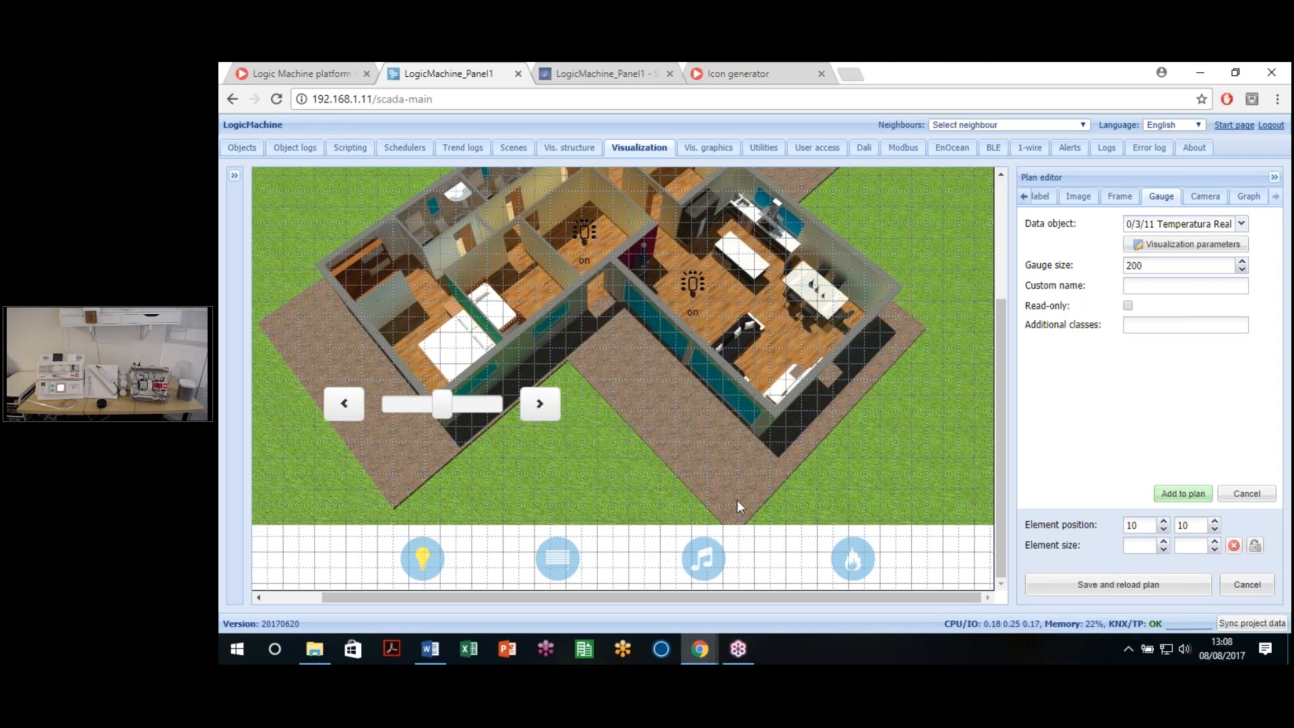
scroll(734, 497, up, 3)
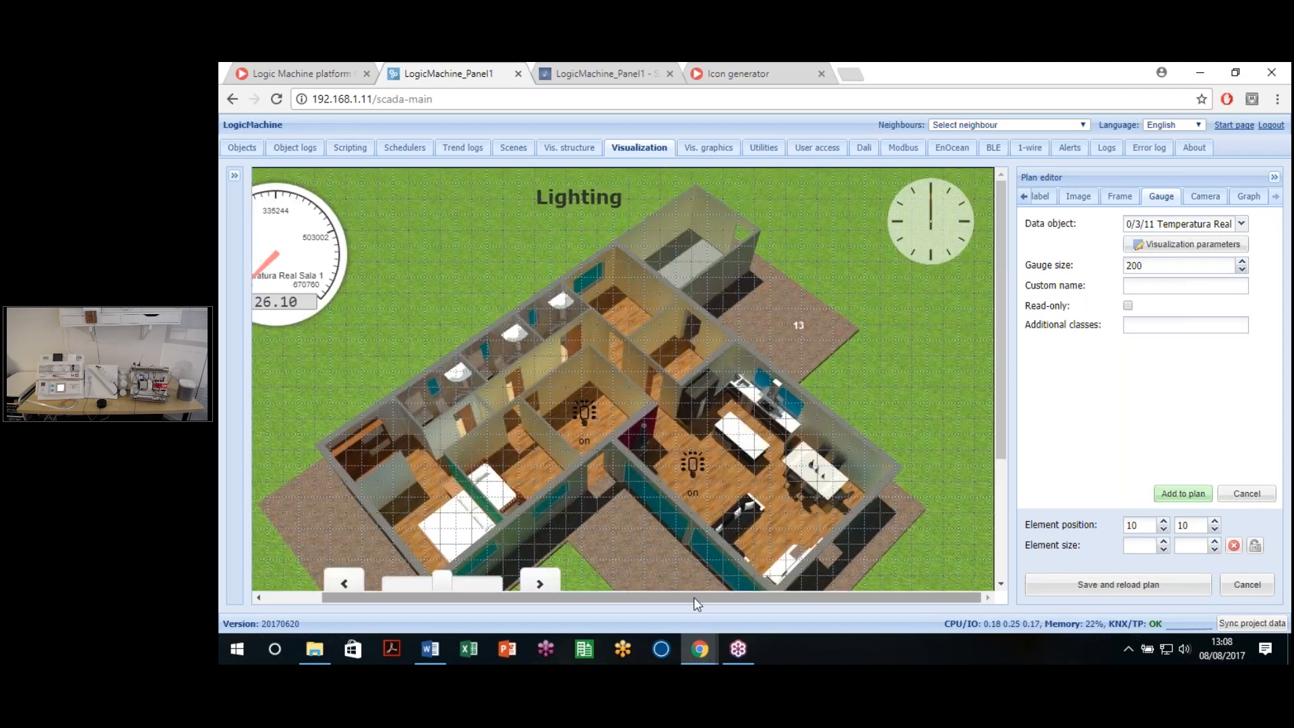
drag(696, 597, 638, 597)
drag(383, 278, 424, 291)
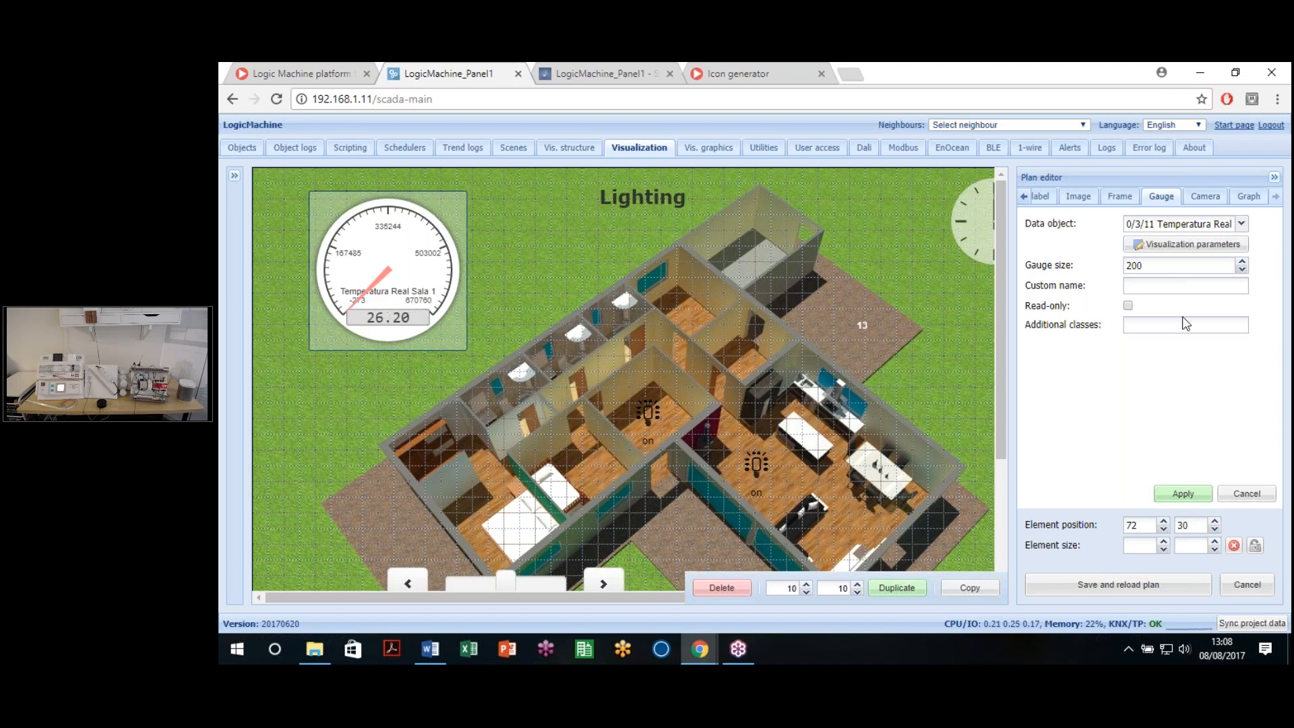
Step: Set the gauge object's global range to minimum -10 and maximum 40
click(1193, 246)
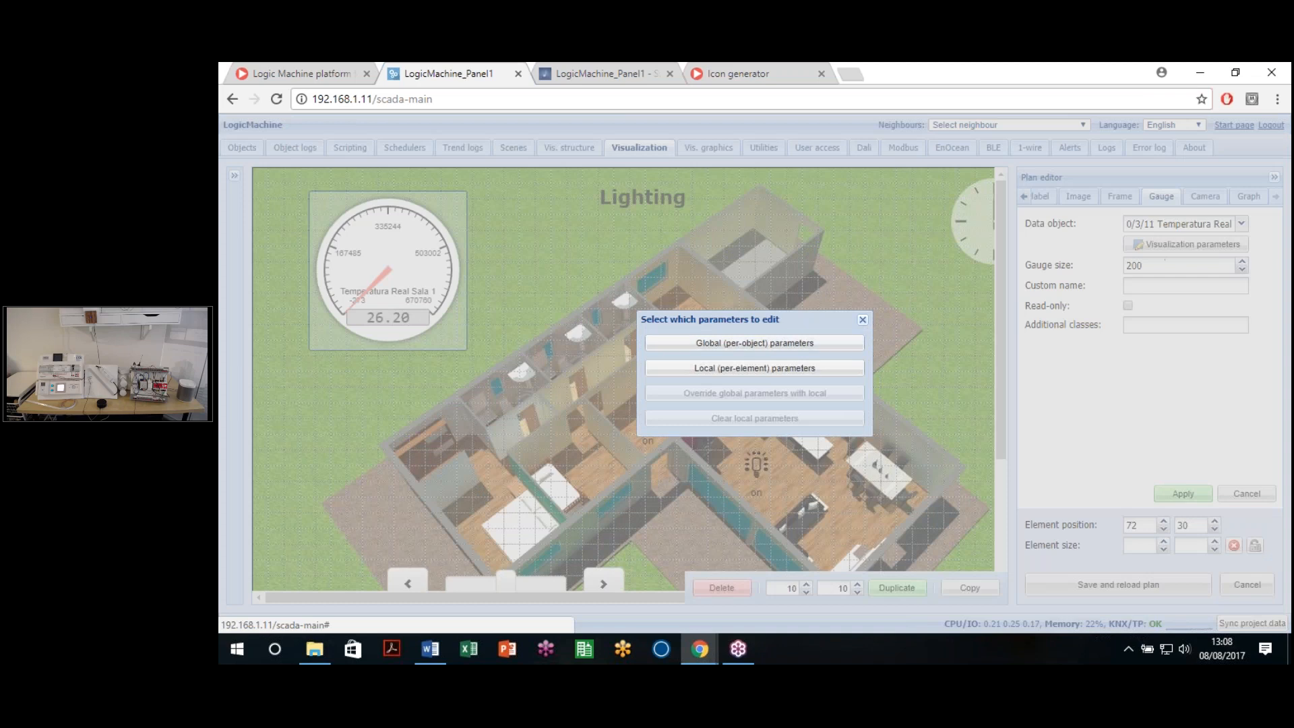
click(742, 335)
drag(774, 300, 743, 305)
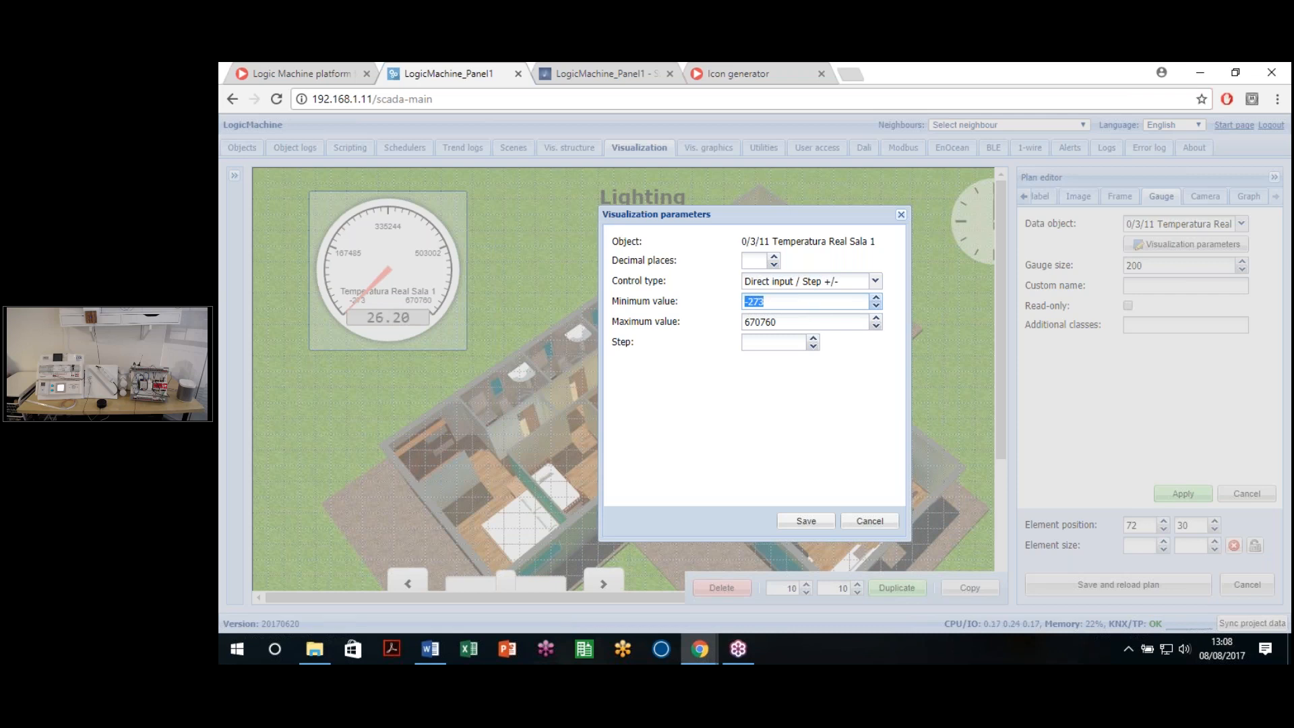
text(-10)
drag(812, 326, 722, 323)
click(745, 260)
click(820, 525)
Step: Make the gauge read-only and save and reload the Lighting plan
click(1128, 307)
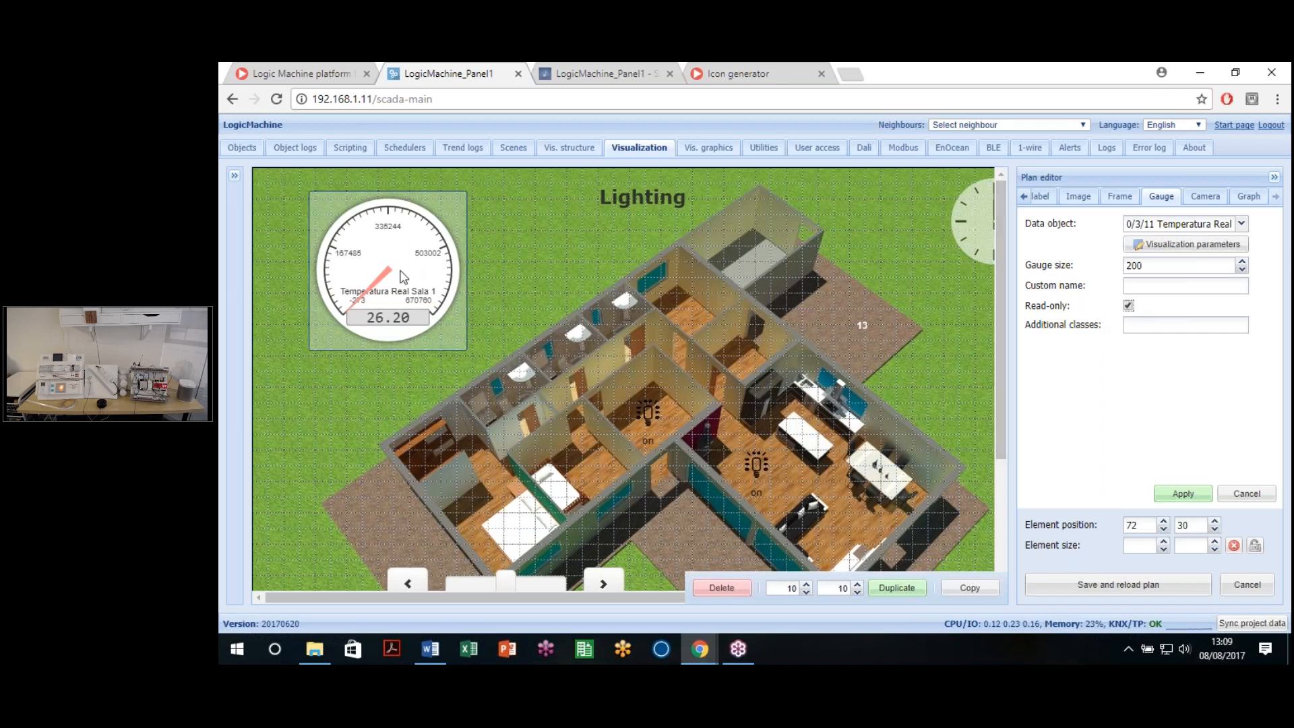
click(1182, 496)
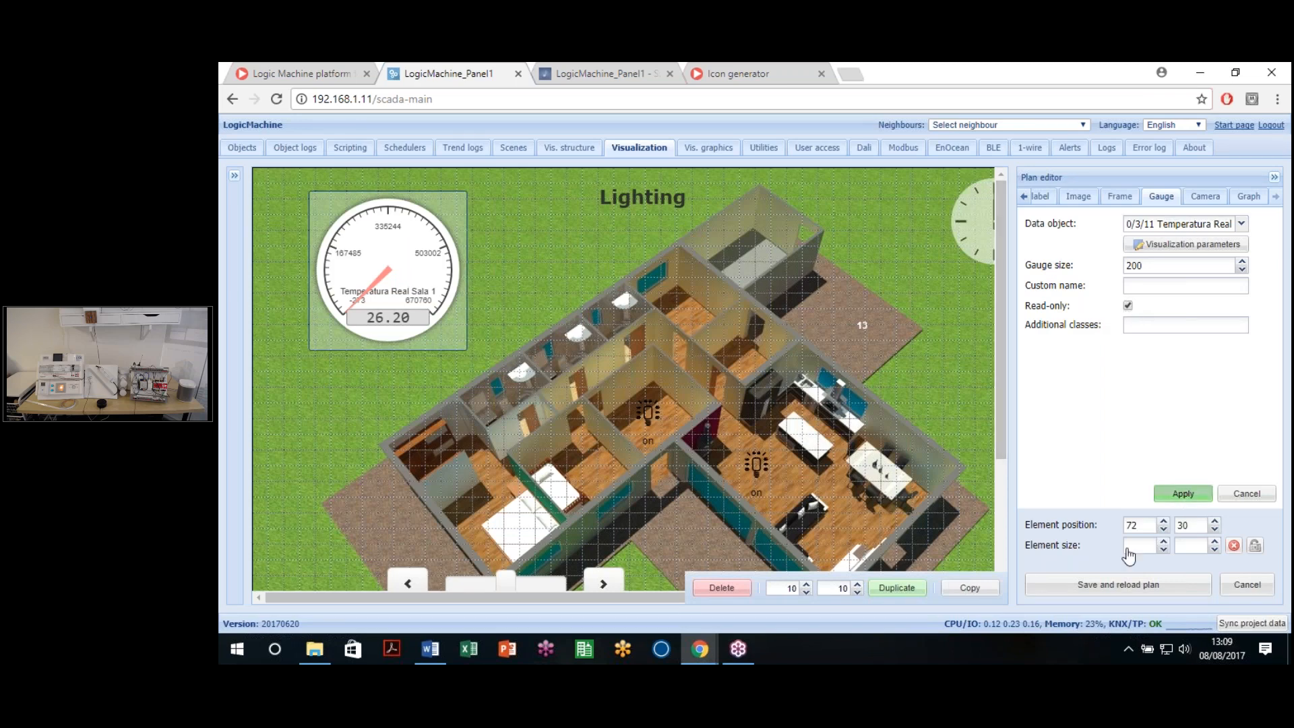
click(1104, 586)
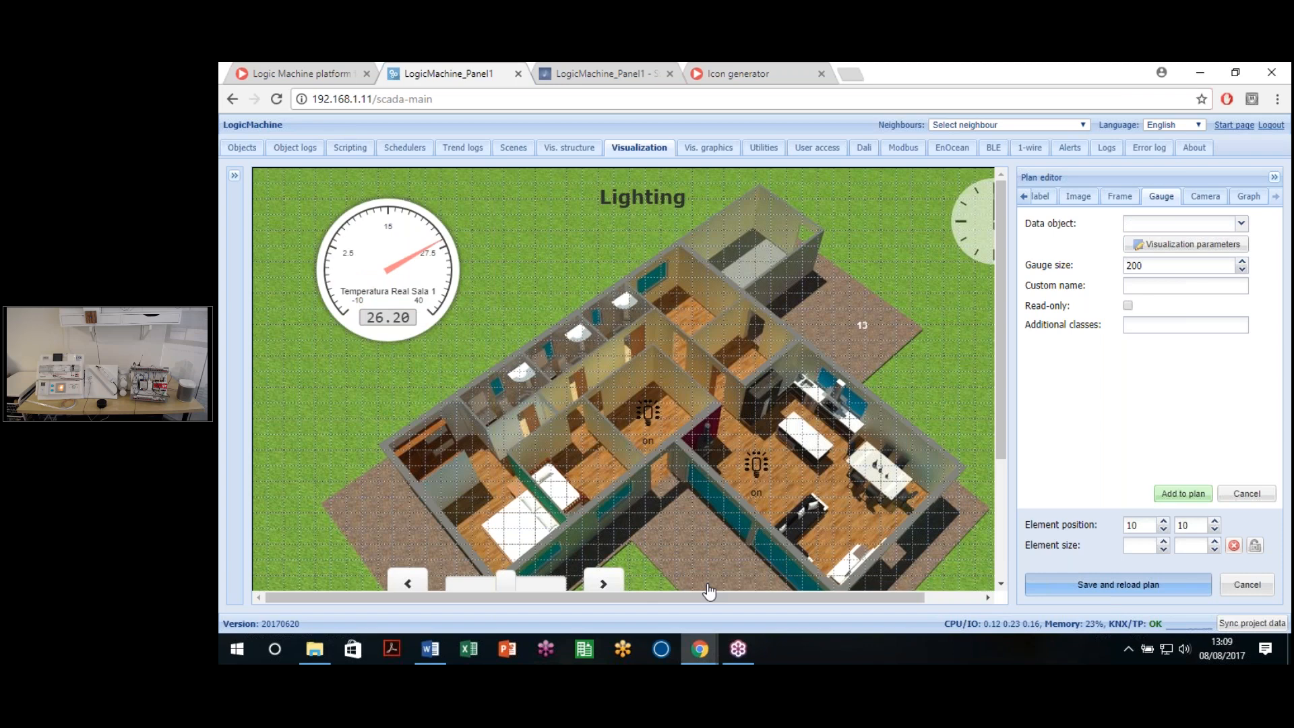
click(426, 589)
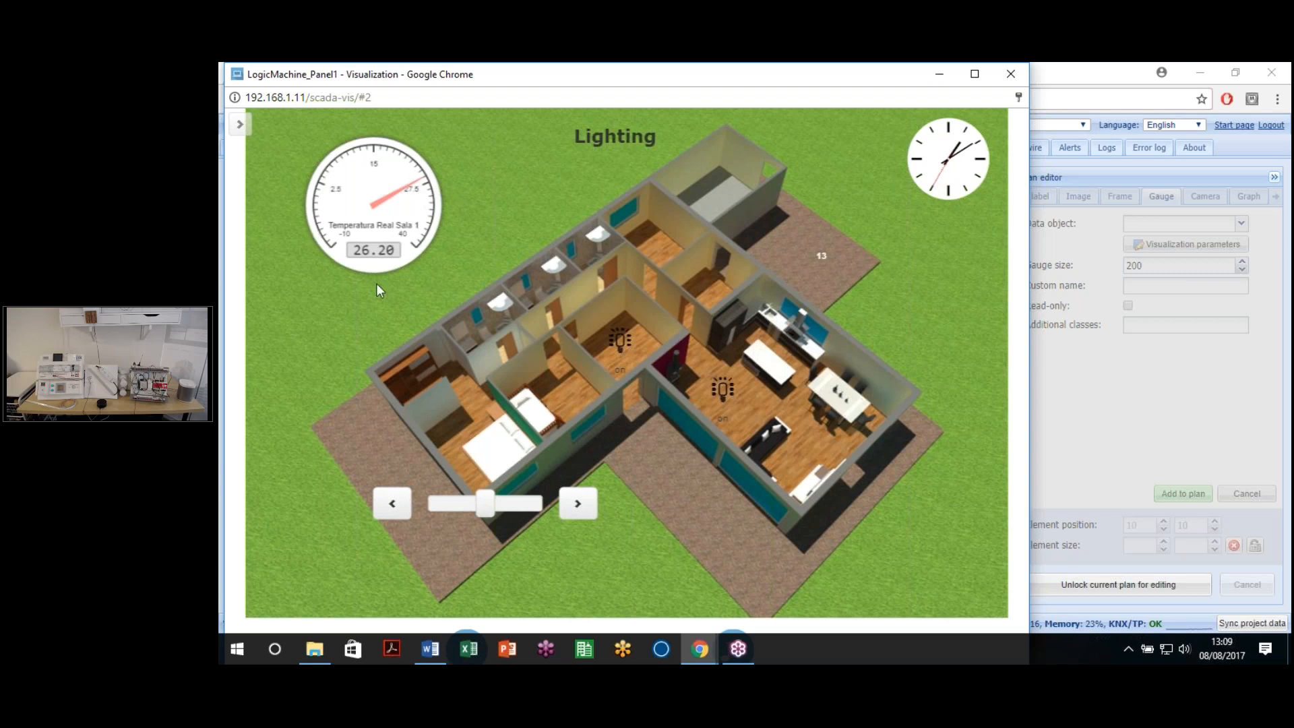
click(1009, 74)
click(1149, 584)
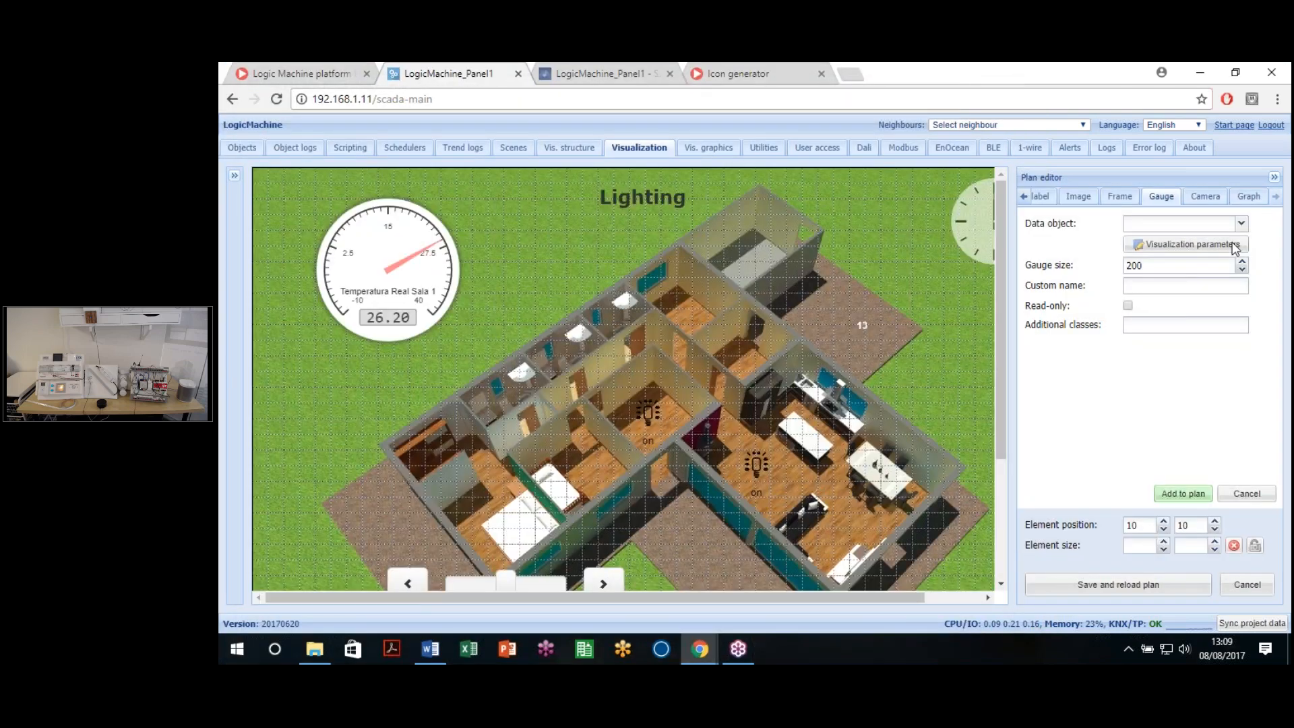
click(1205, 202)
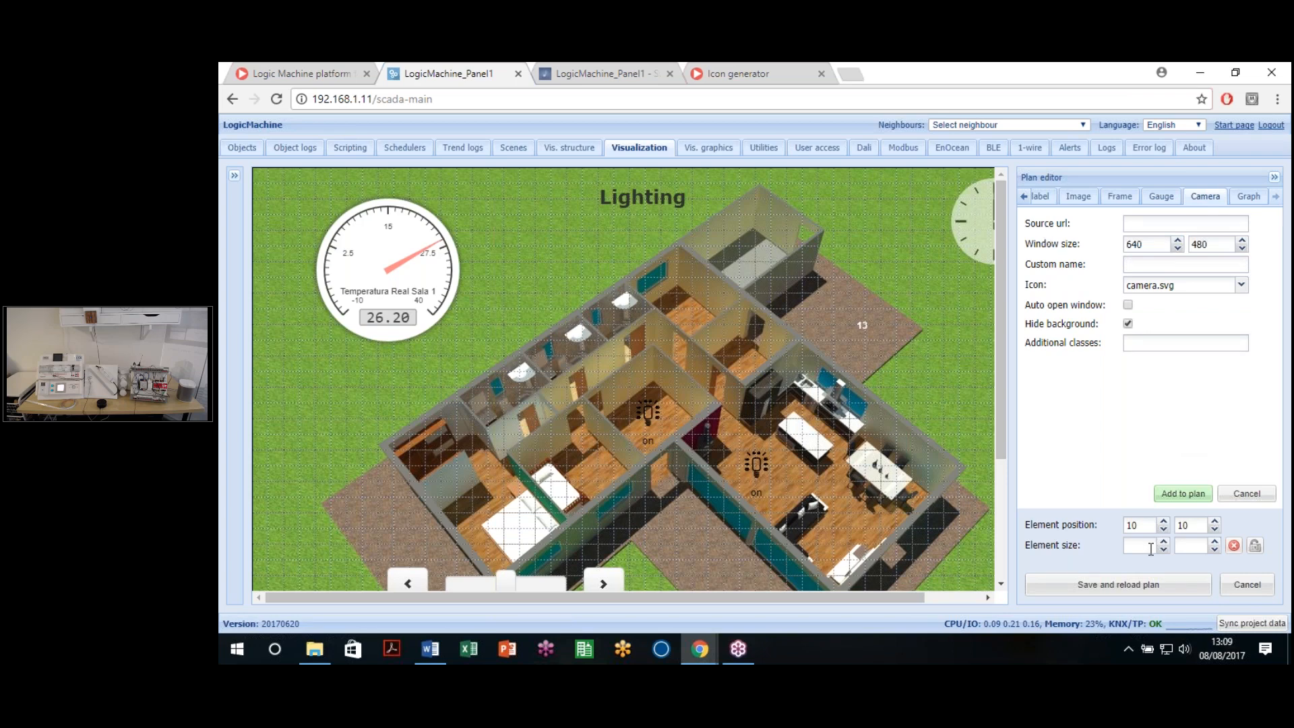
click(1246, 584)
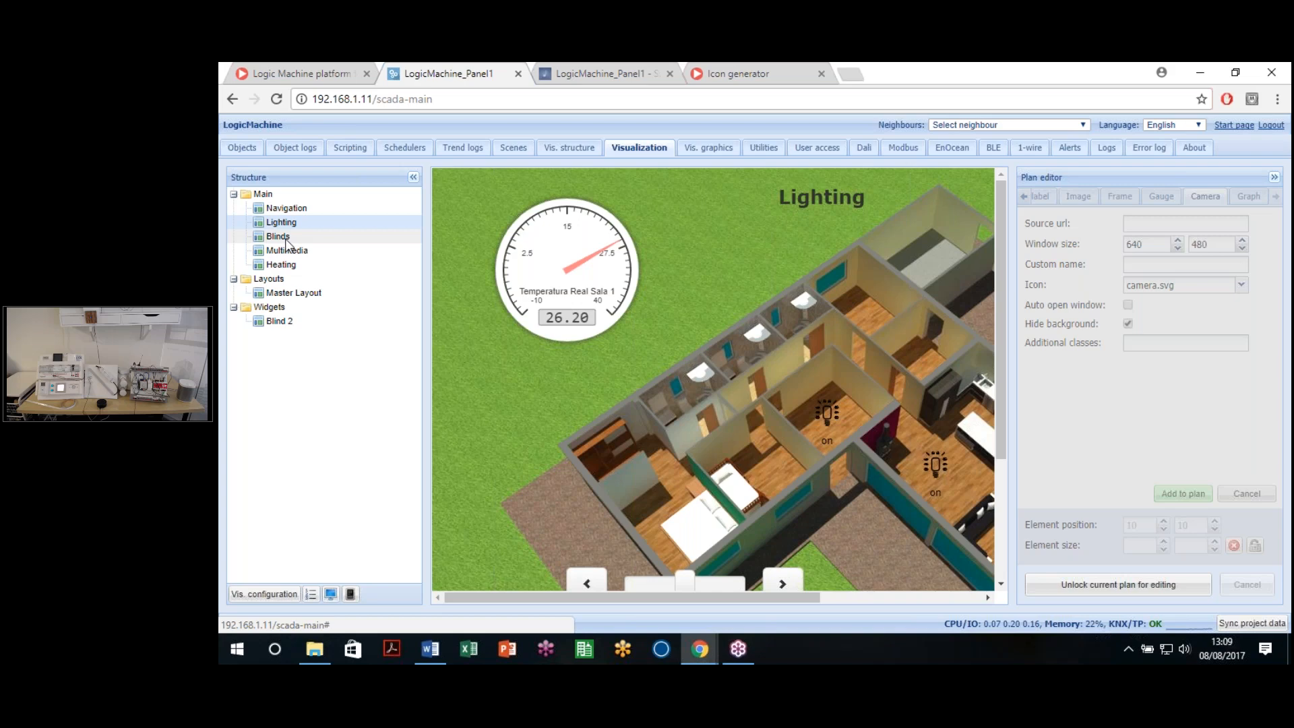
Step: Open the Blinds plan, unlock it, and begin a camera element
click(286, 241)
click(1135, 574)
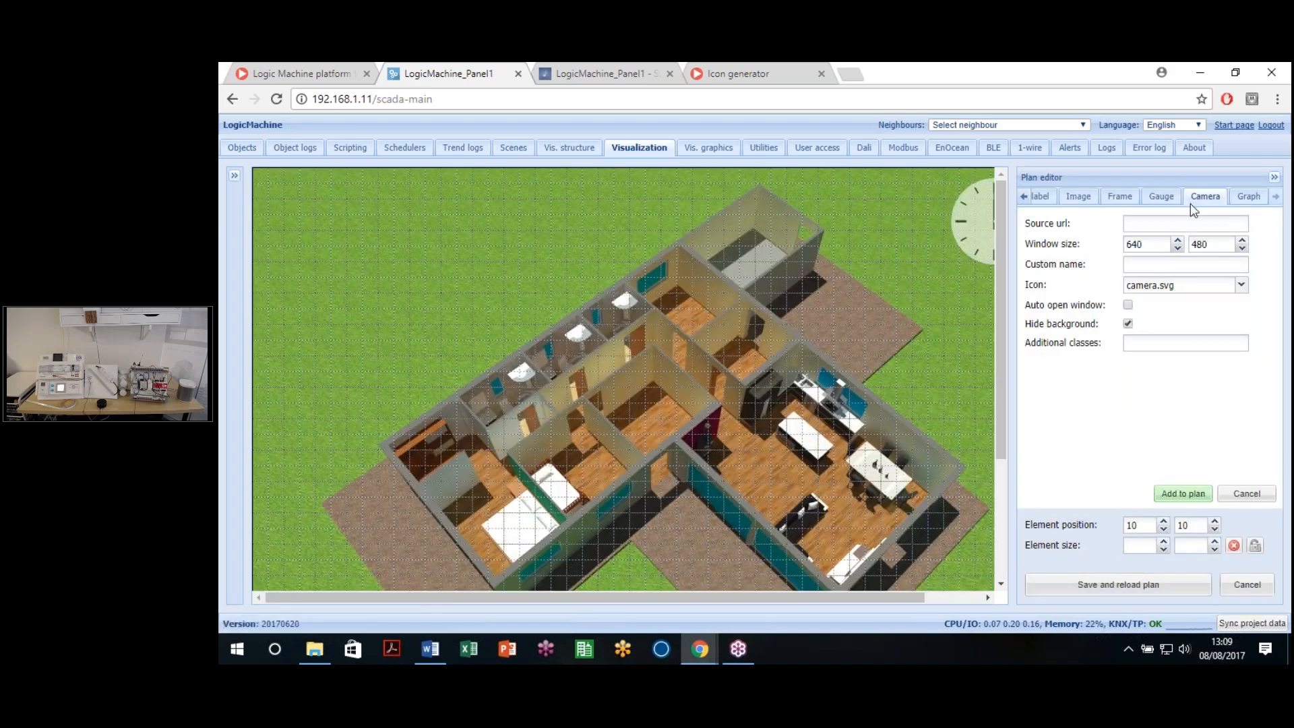
click(1194, 227)
click(1157, 496)
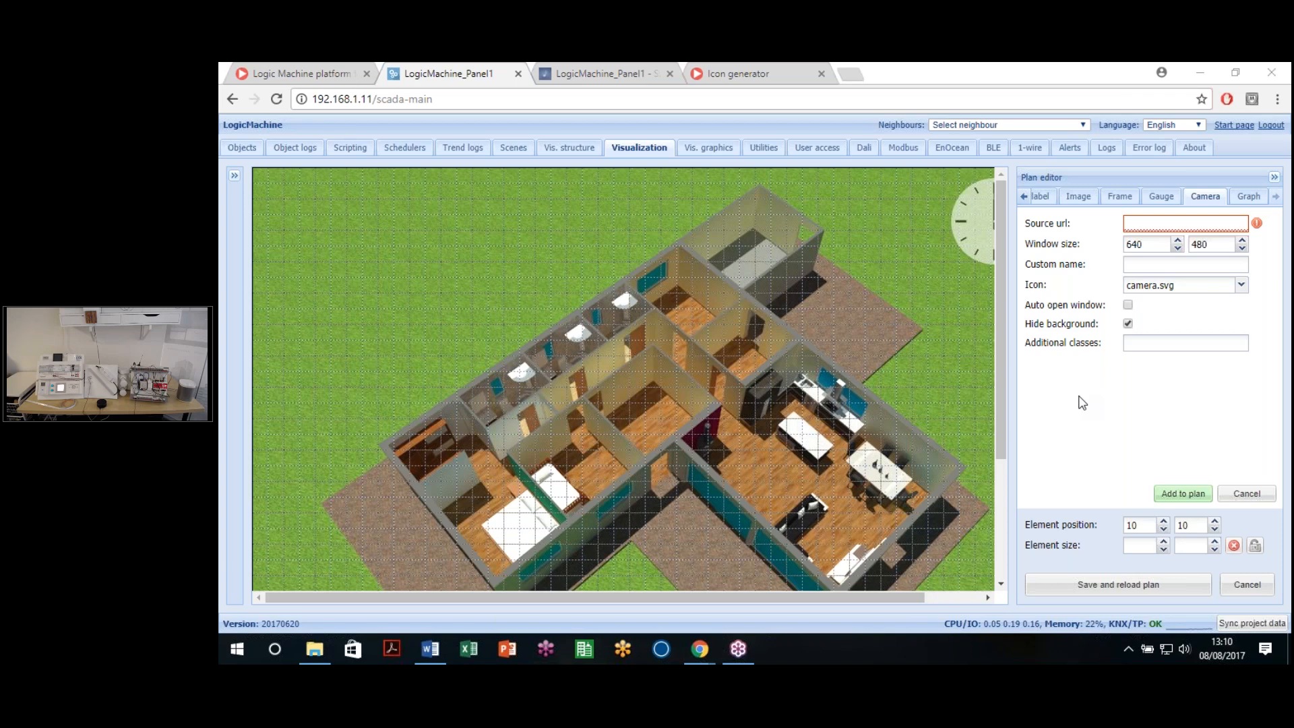
Step: Paste the camera stream URL from Word into the camera Source field
click(1172, 223)
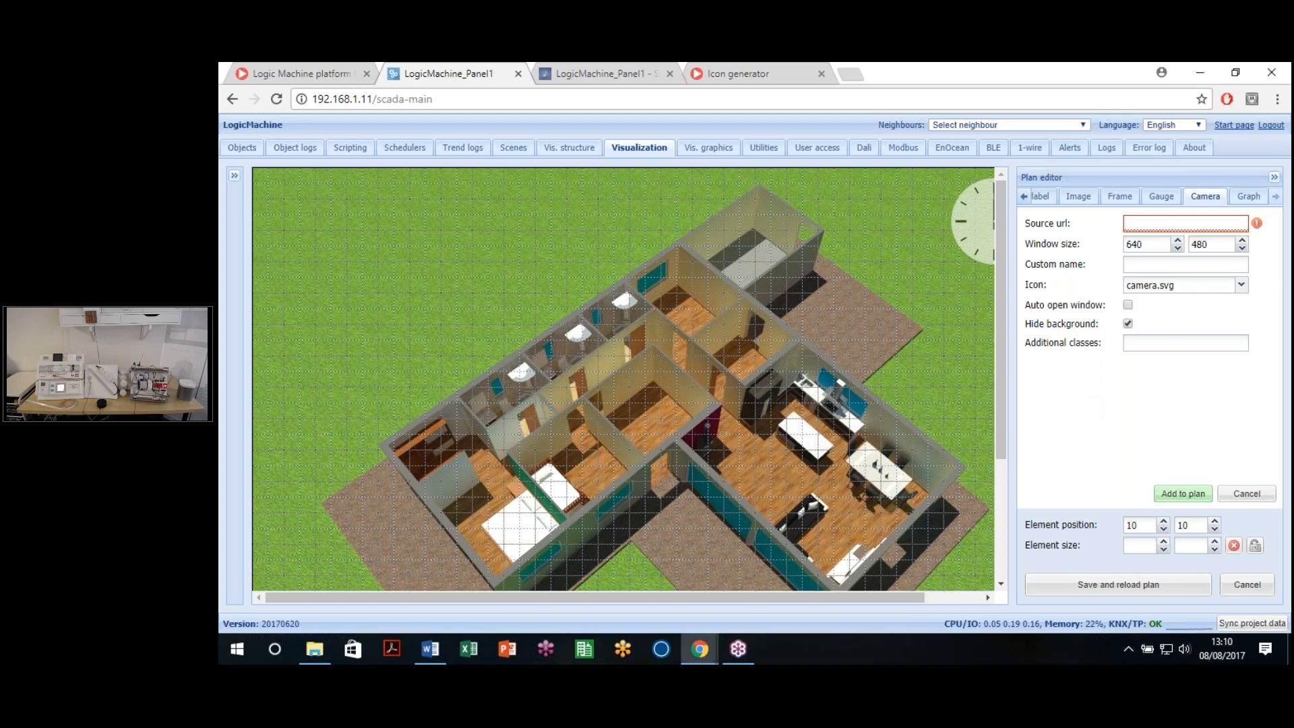
key(alt+Tab)
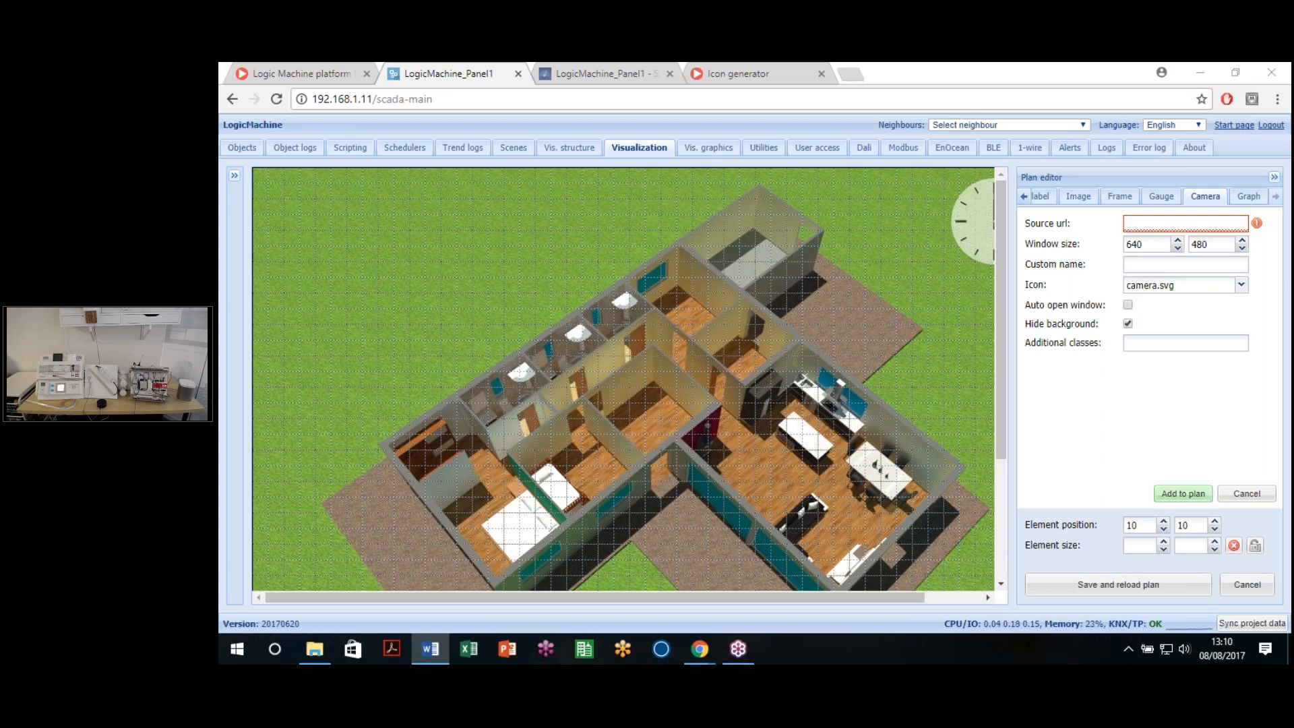
click(1159, 224)
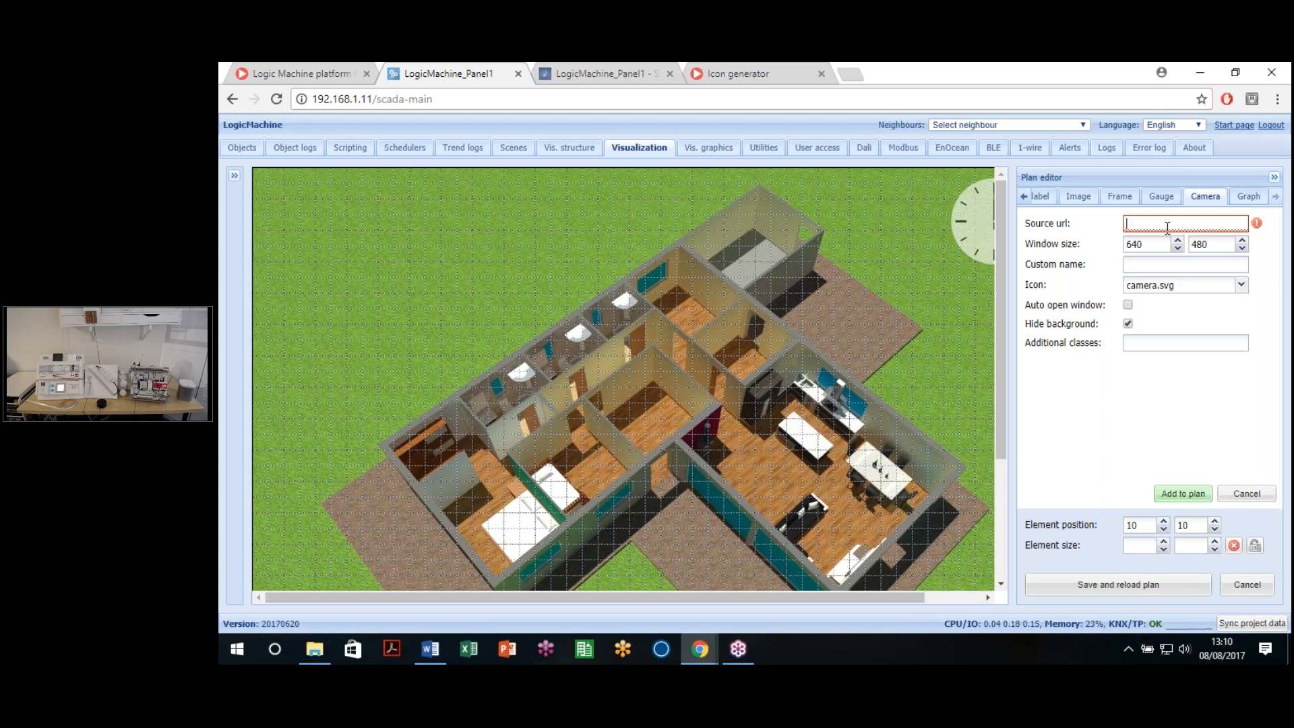
key(ctrl+v)
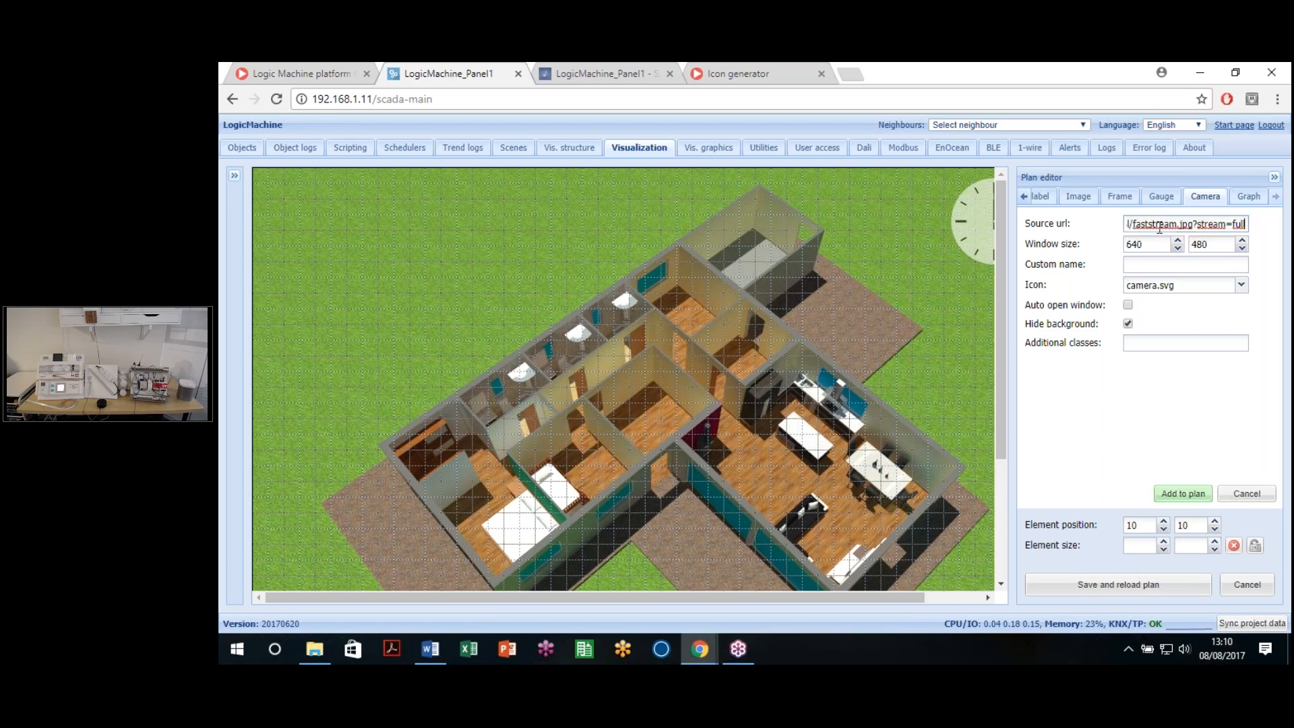
drag(1169, 225, 1069, 236)
click(1177, 224)
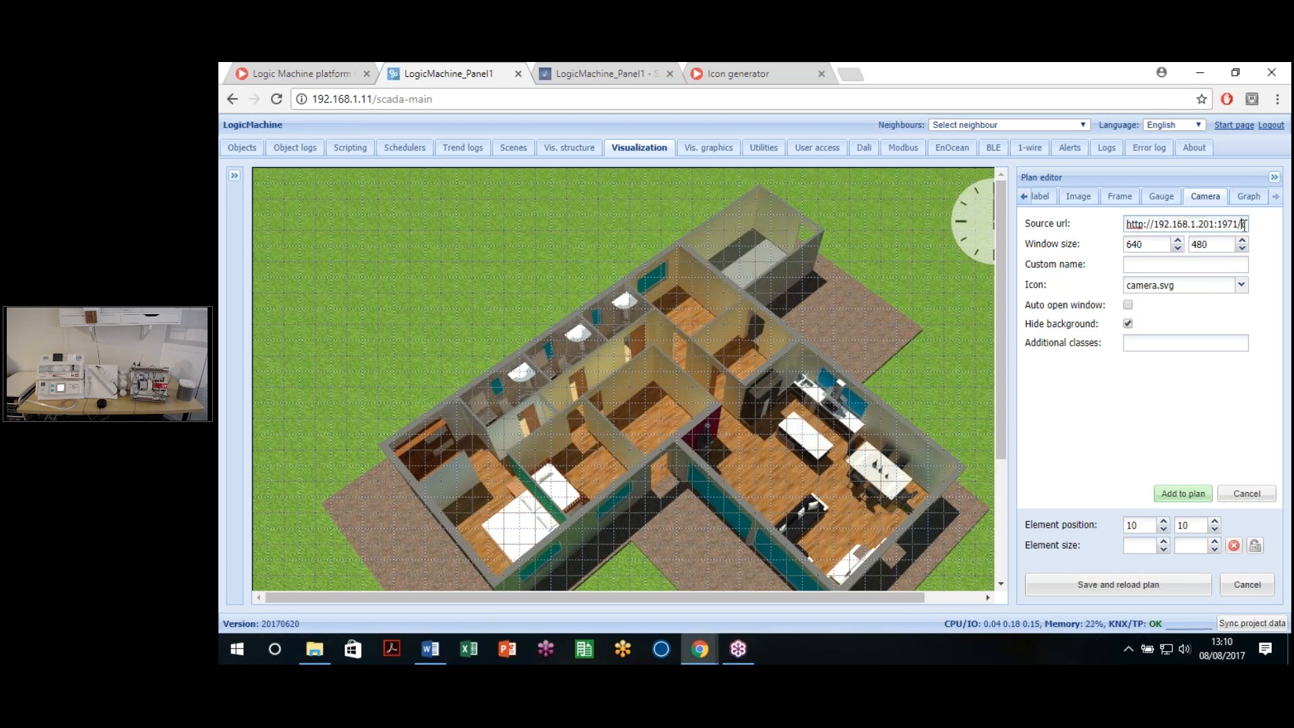
drag(1244, 225, 1095, 222)
click(1153, 223)
Step: Choose the camera.svg icon and add the camera element to the plan
click(1239, 286)
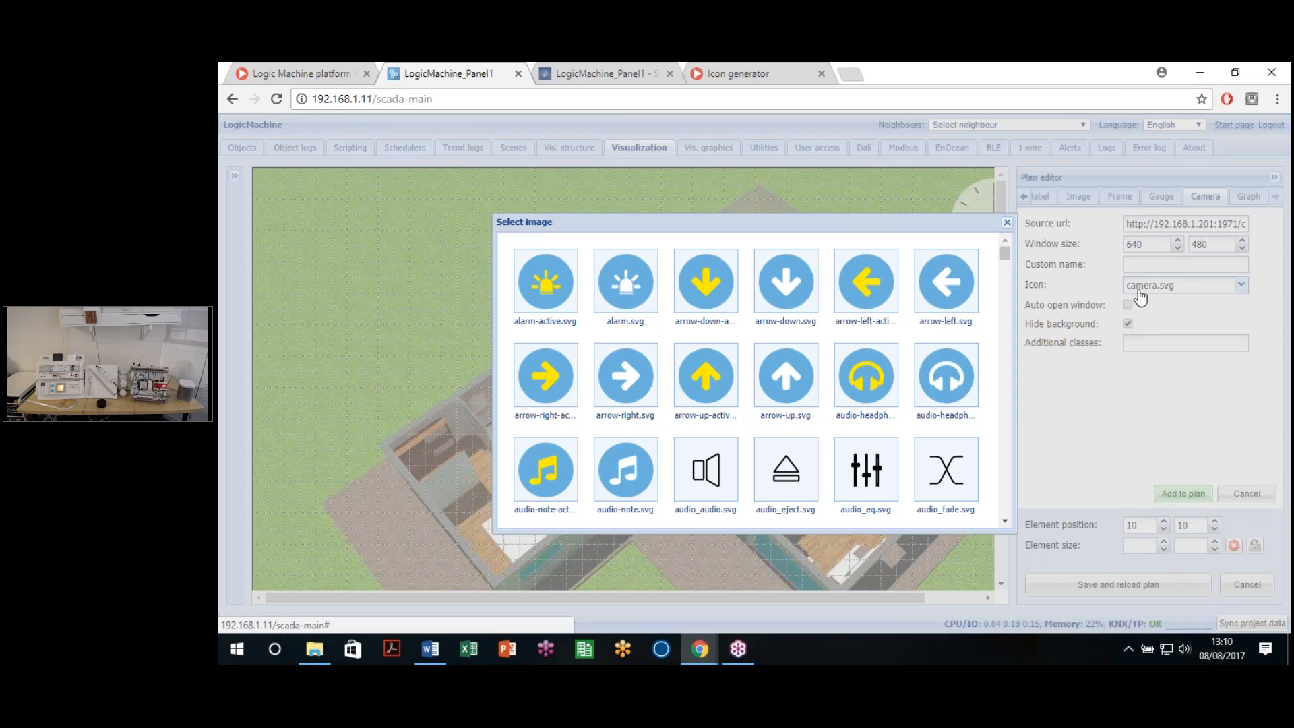
scroll(1013, 231, down, 1)
click(1007, 224)
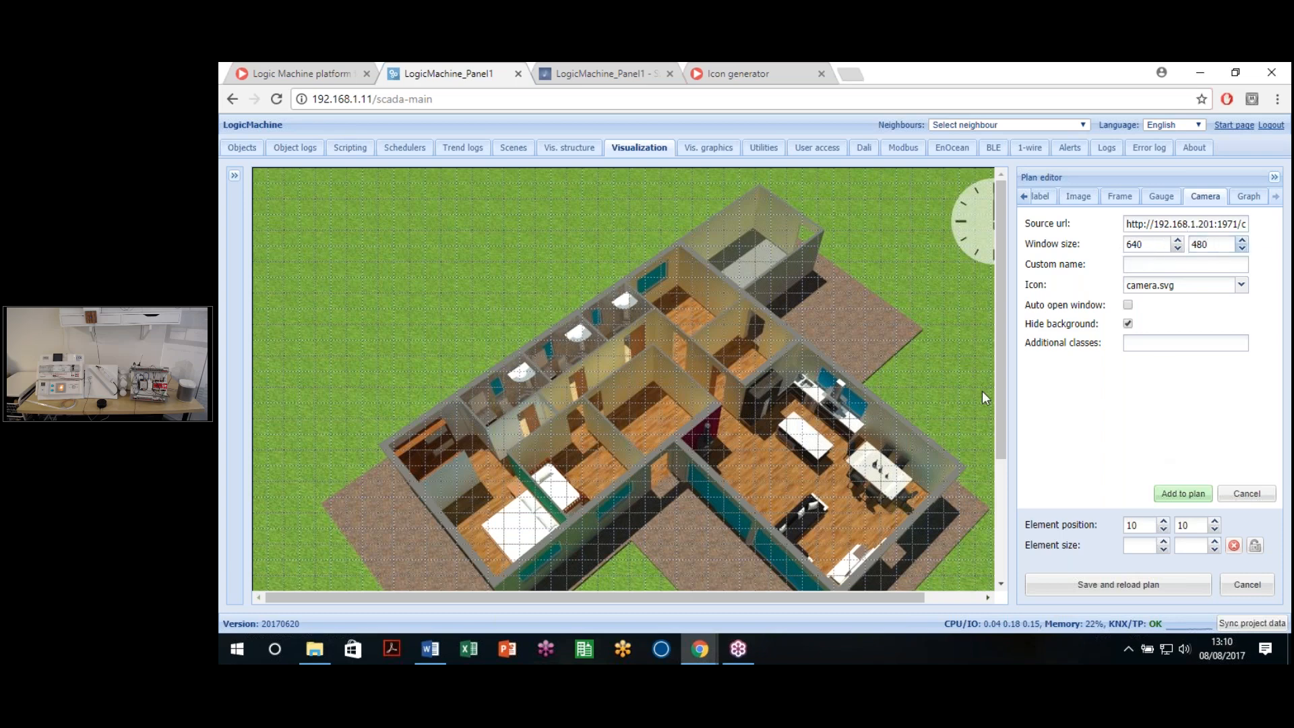
click(1164, 495)
click(1172, 494)
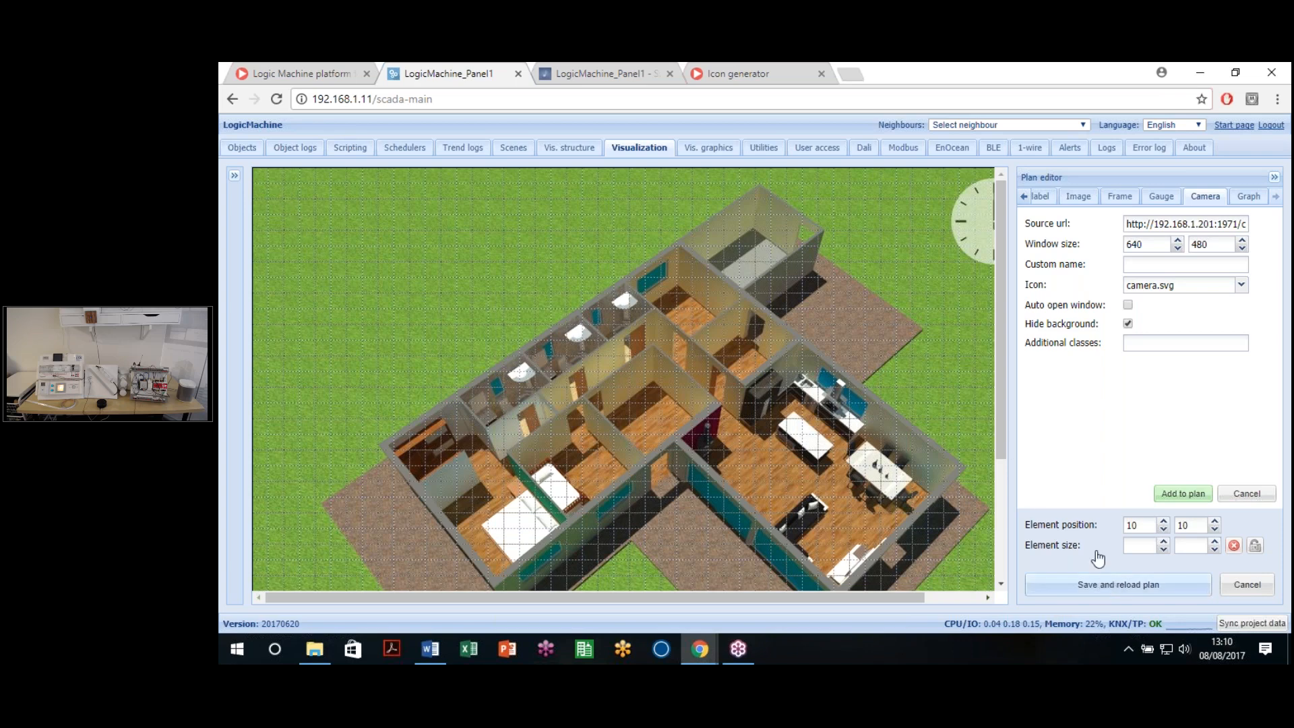
Step: Save and reload the plan, then reload the editor page
click(1075, 581)
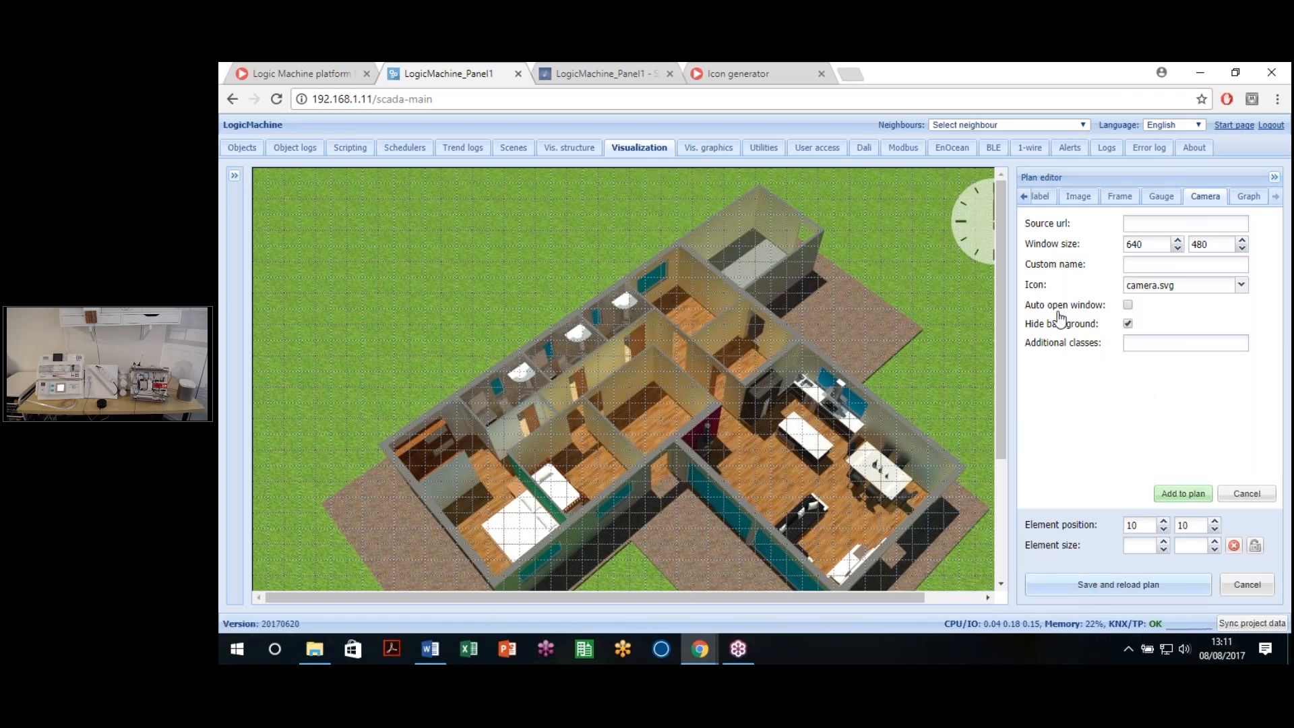
click(907, 100)
key(Return)
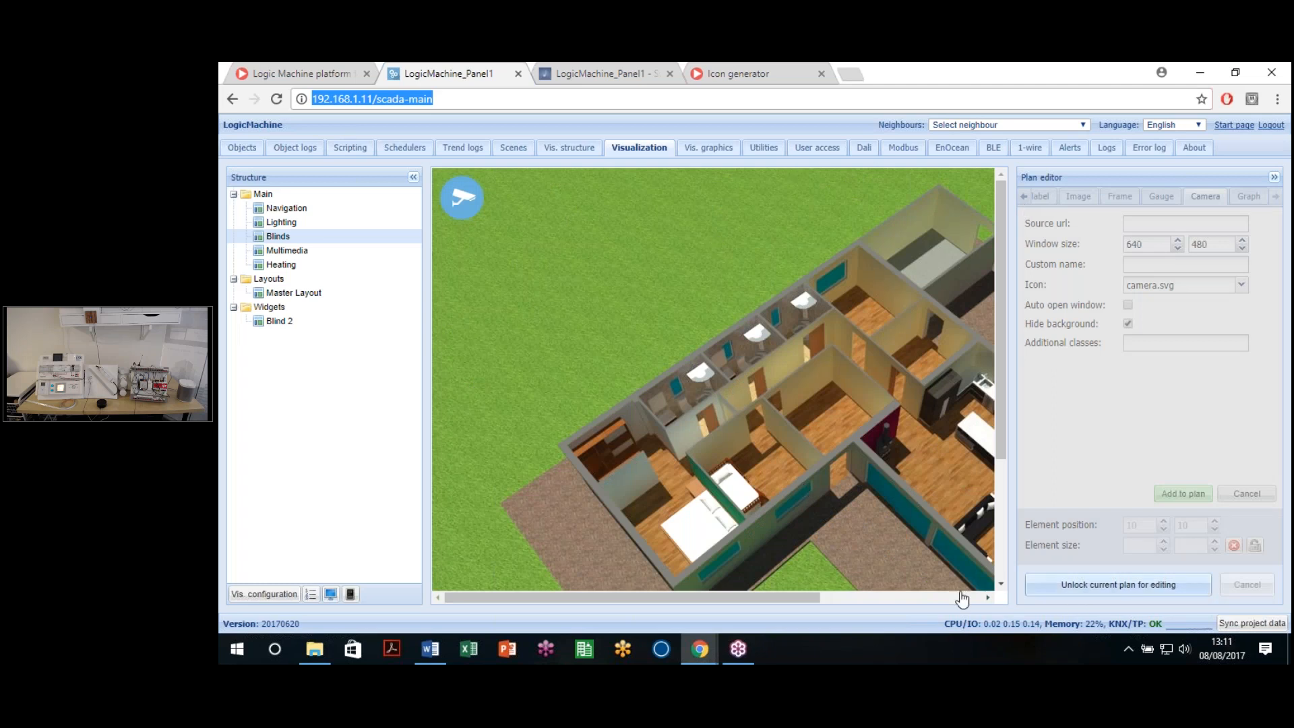
click(330, 595)
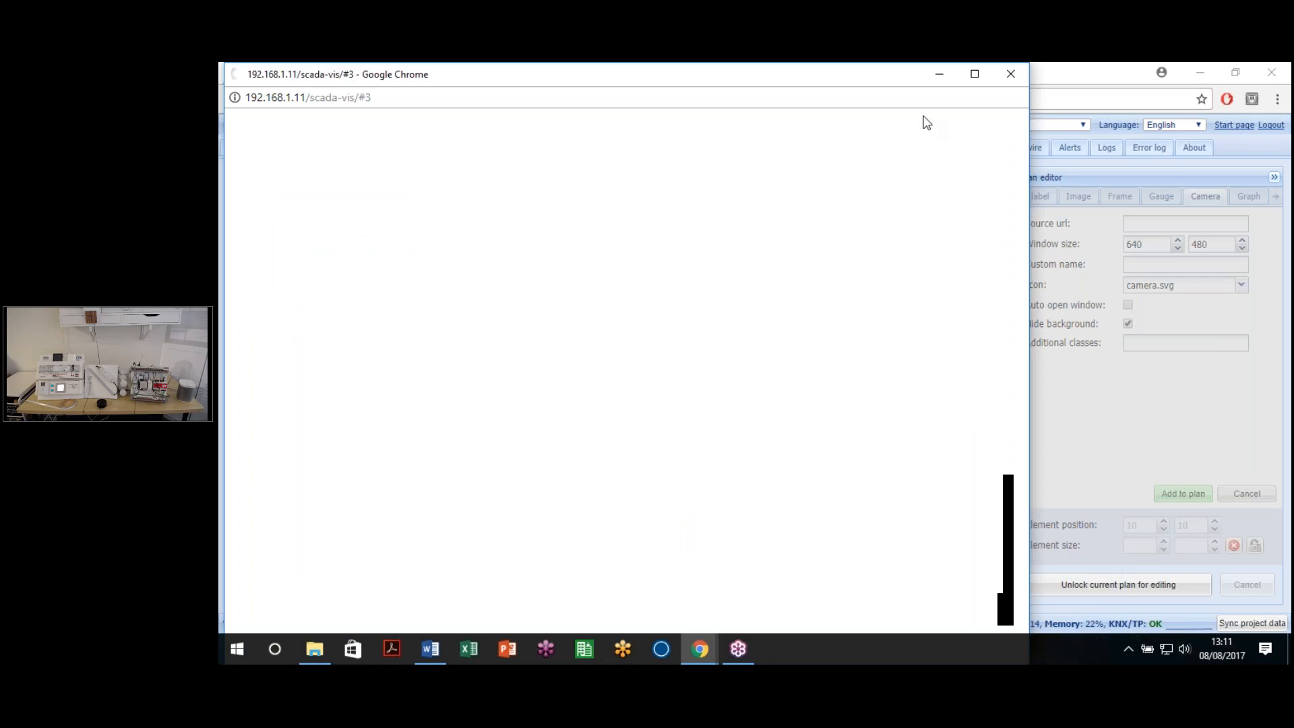
click(974, 73)
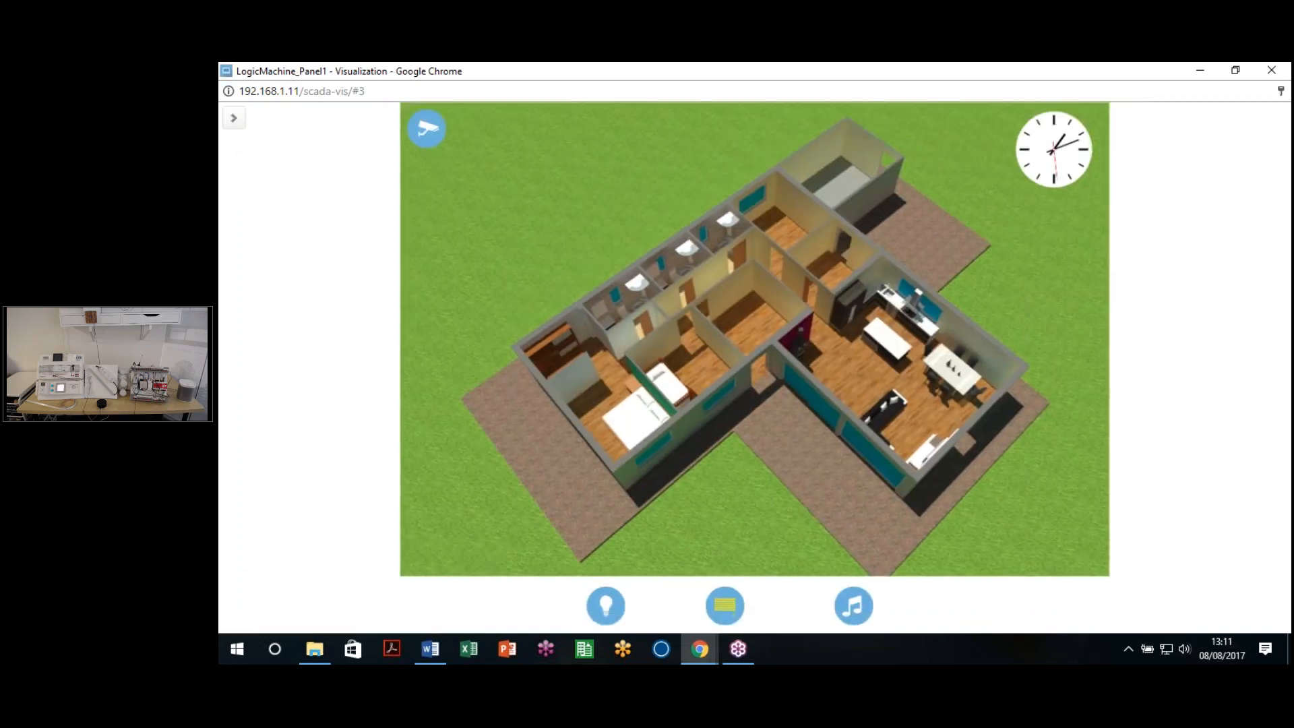
click(433, 141)
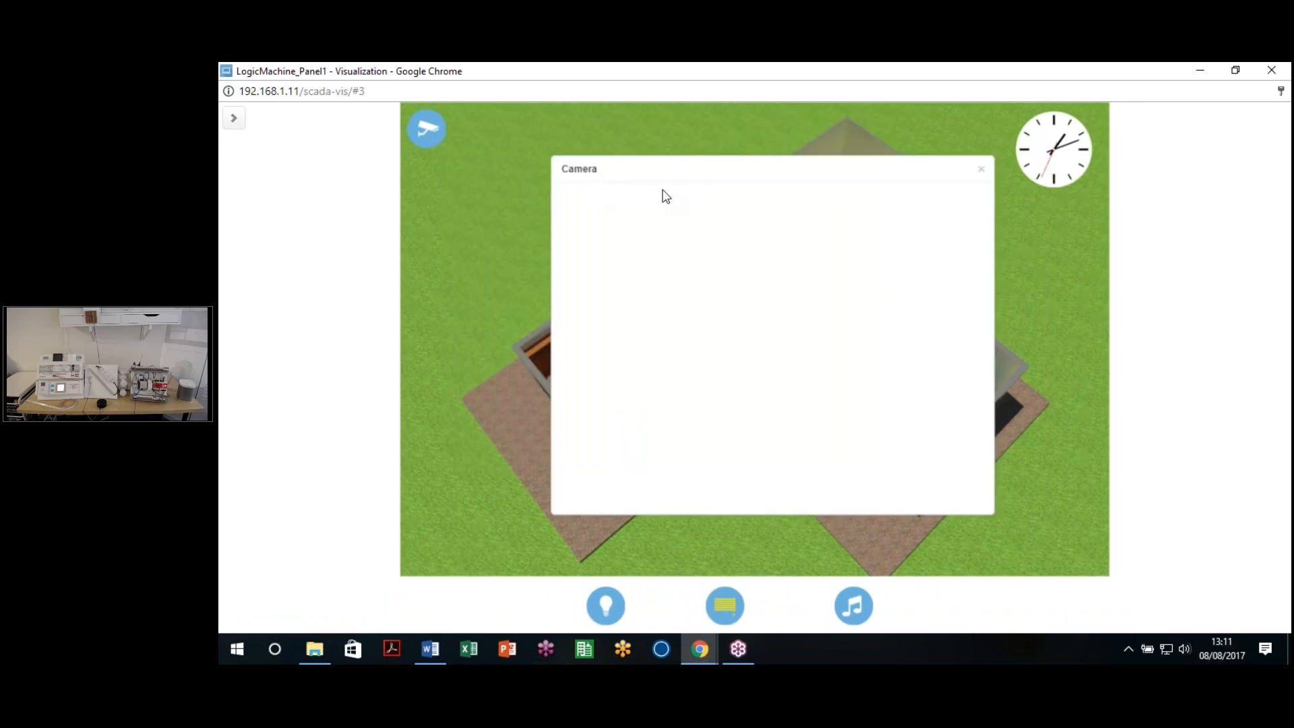
click(983, 176)
click(1272, 70)
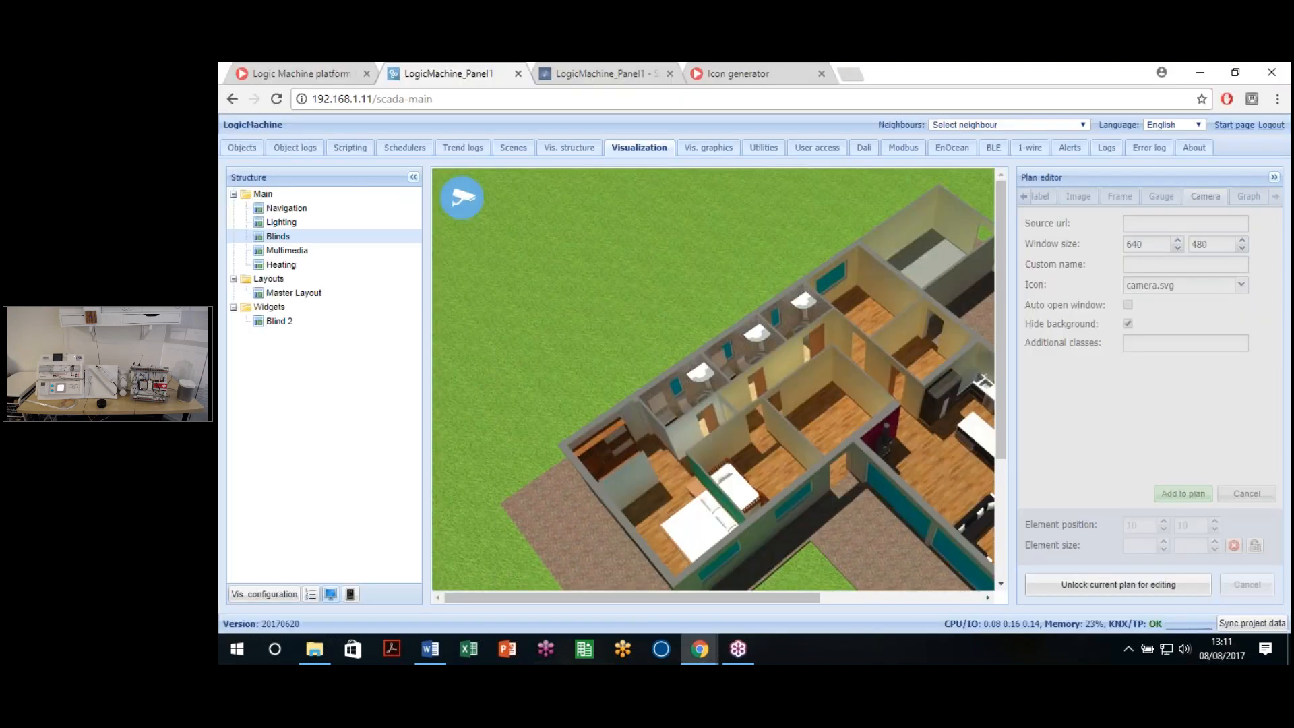
Step: Load the camera snapshot at 192.168.1.202 in a new Chrome tab
click(849, 76)
text(192.168.1.)
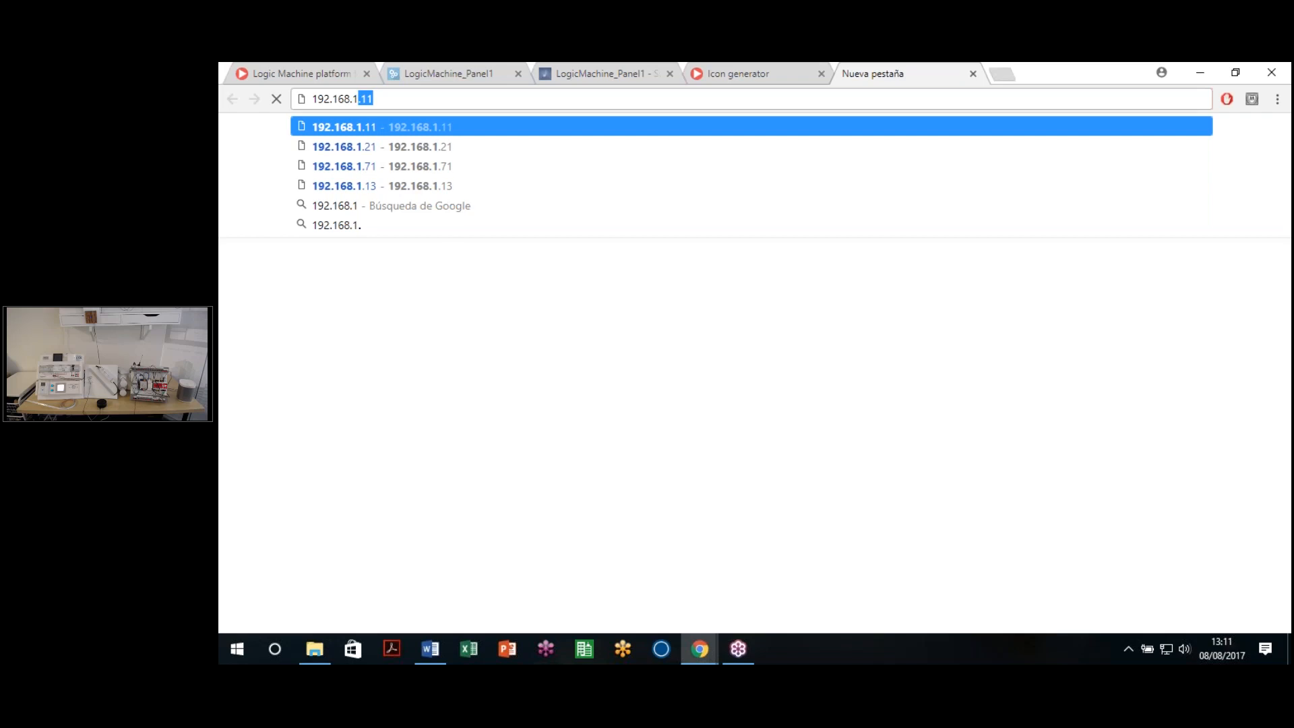
text(202)
key(Return)
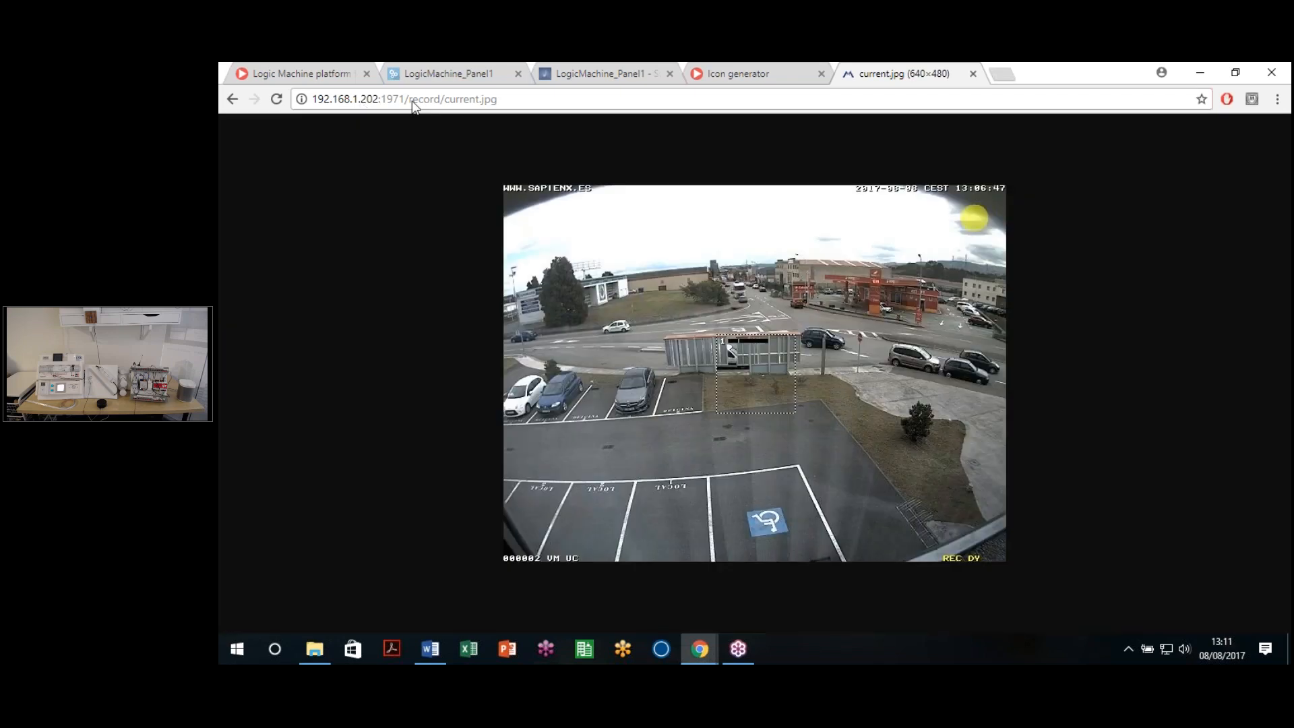
Step: Trim the address to the camera's host:port to open its live page, then go back to LogicMachine
click(411, 99)
drag(496, 100, 404, 99)
key(BackSpace)
key(Return)
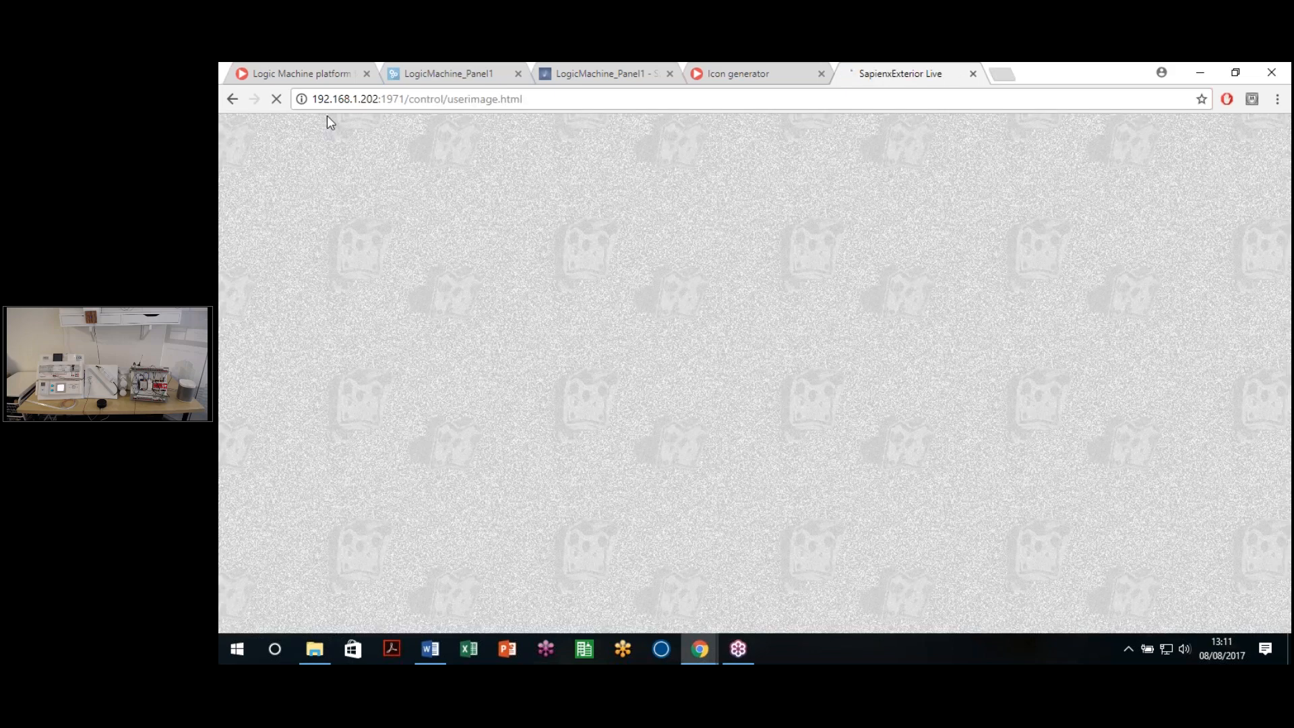
click(448, 73)
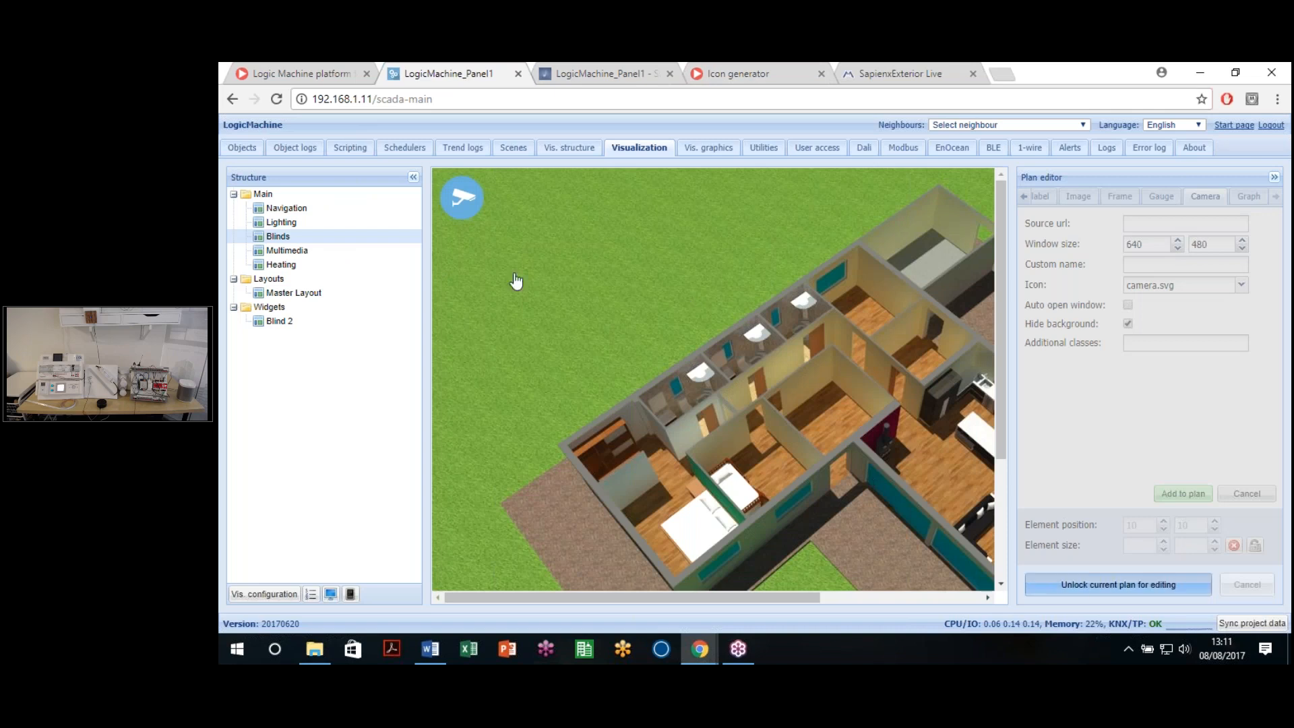
Step: Remove the wrong digit from the camera source URL's IP, apply, save, and open the visualization
click(459, 206)
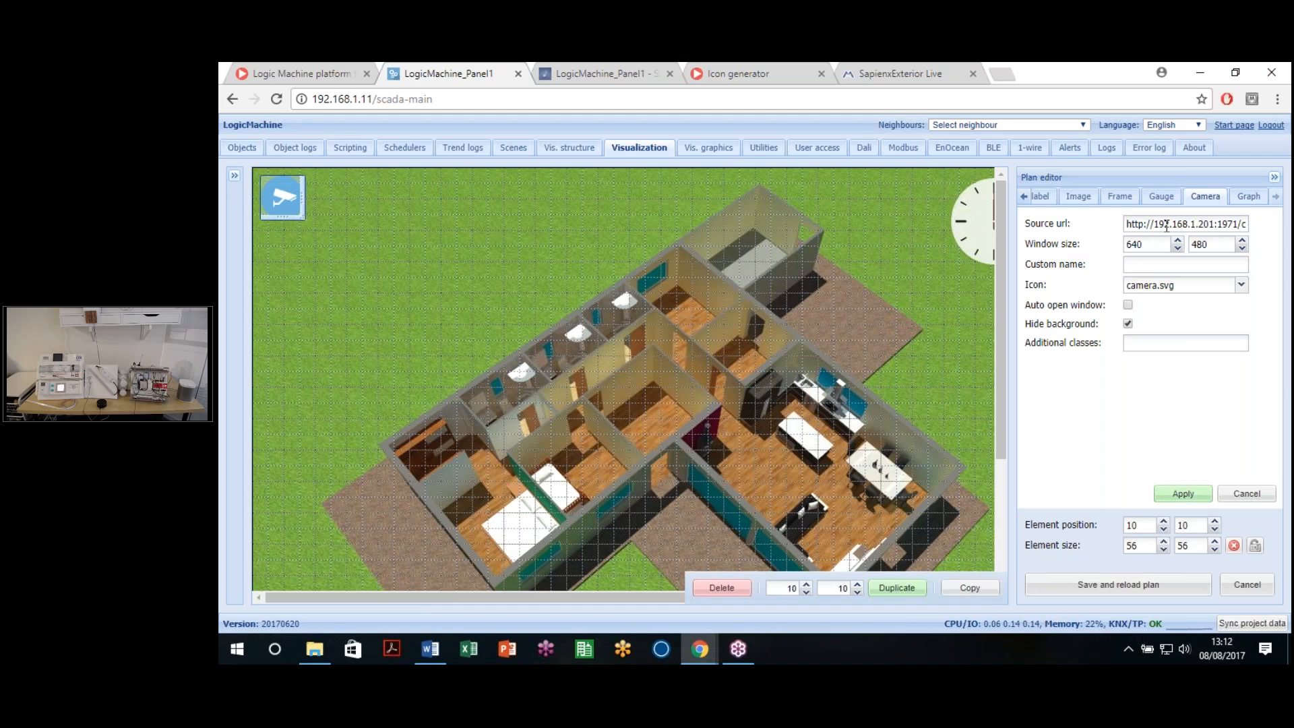
drag(1165, 225, 1232, 225)
click(1218, 227)
key(BackSpace)
click(1182, 493)
click(1146, 585)
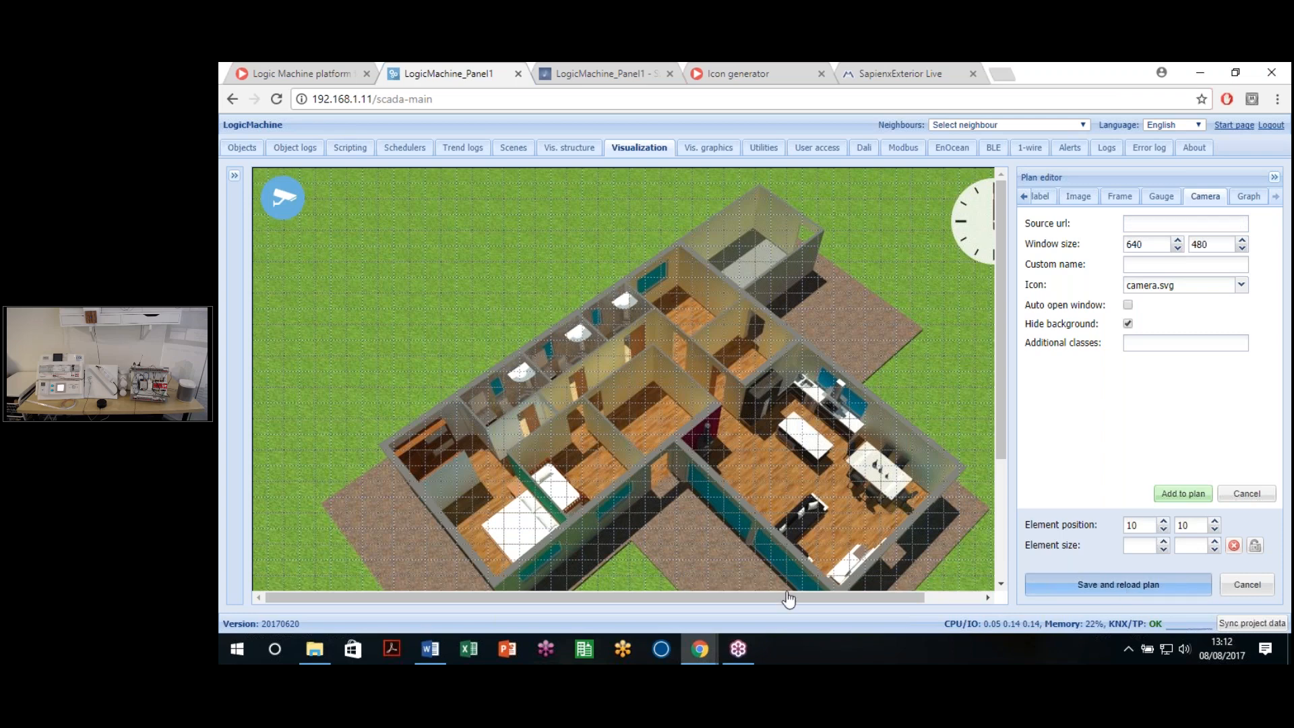
click(330, 593)
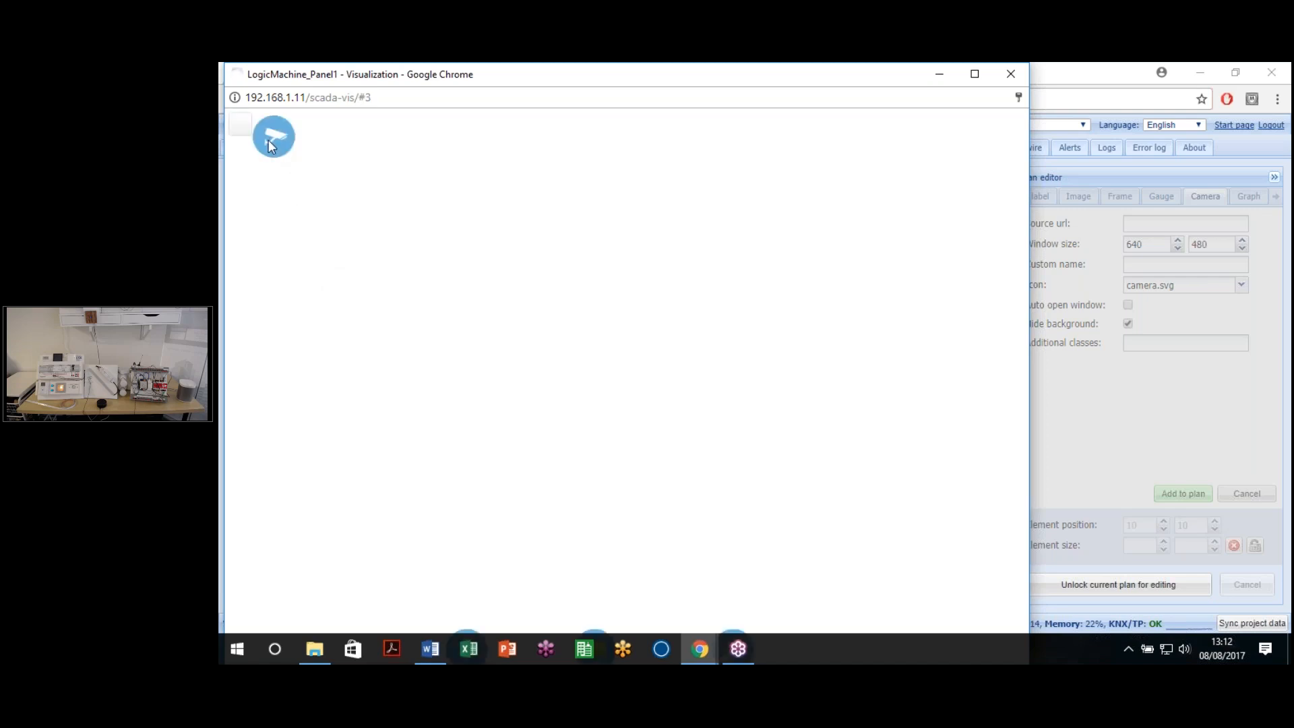
Step: Open the camera popup twice to verify the live car-park feed, then close the preview
click(269, 141)
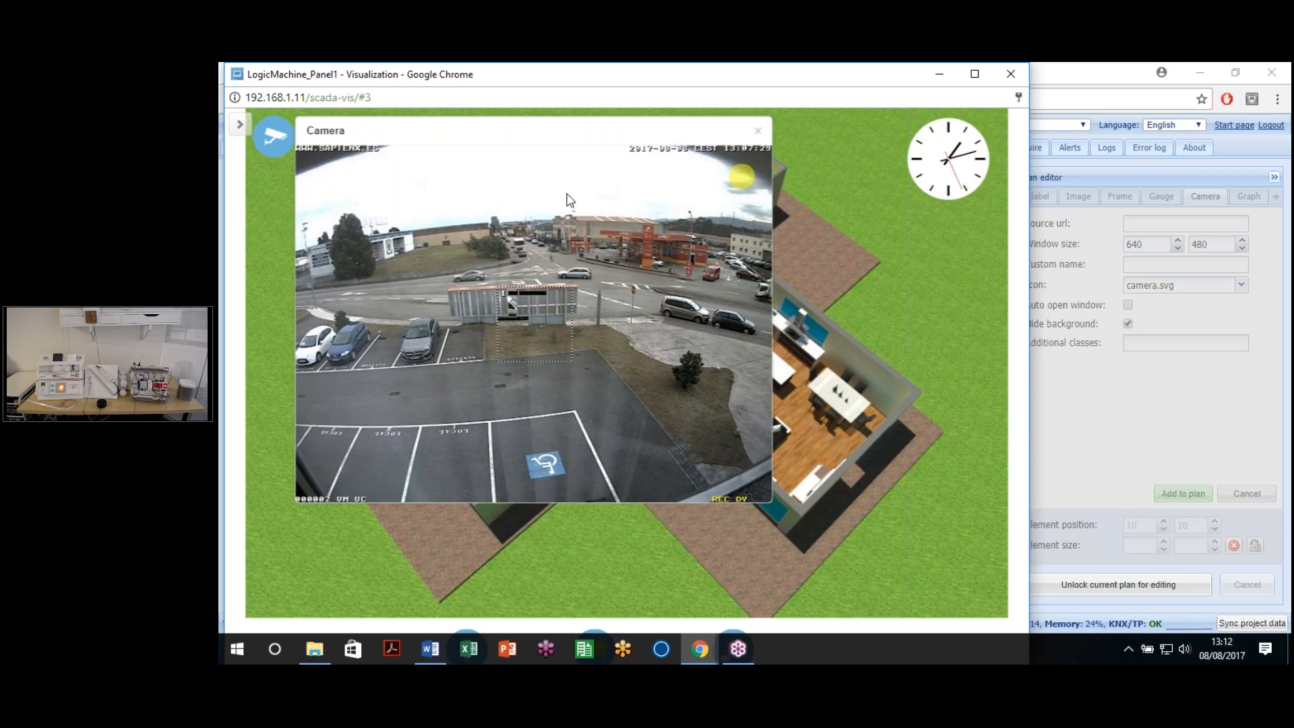
click(758, 133)
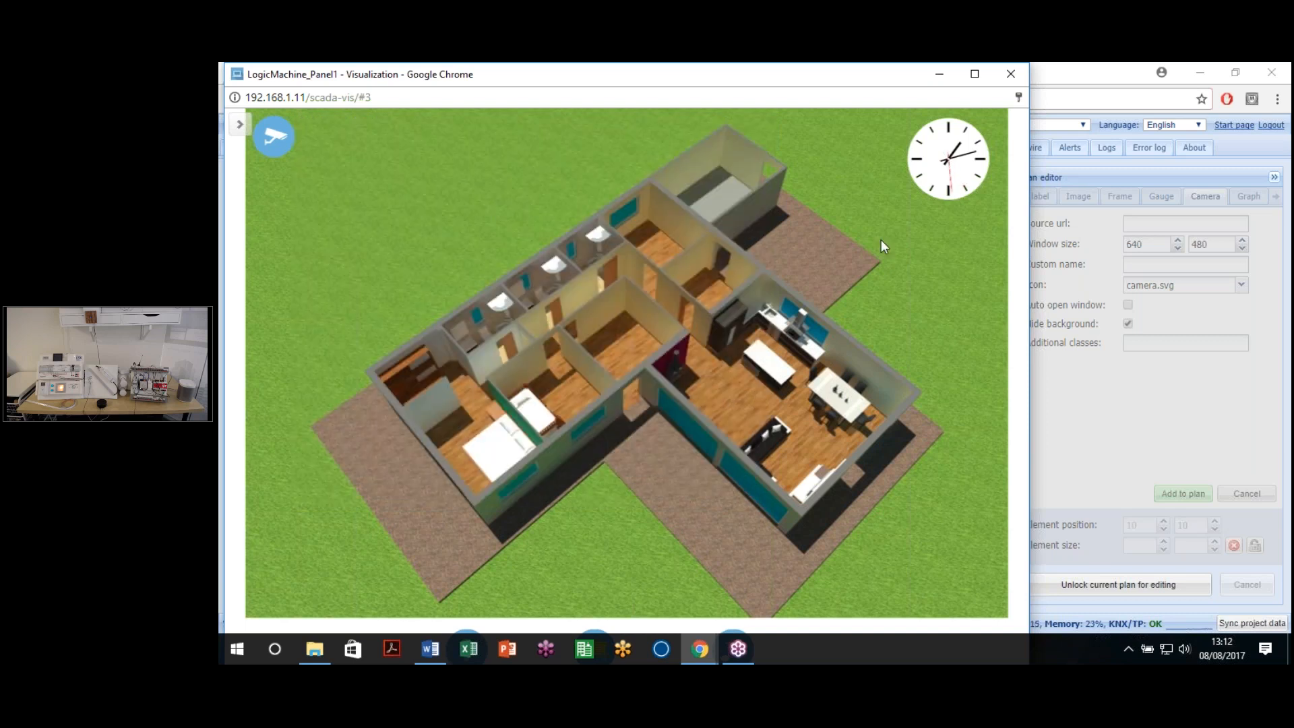
click(280, 139)
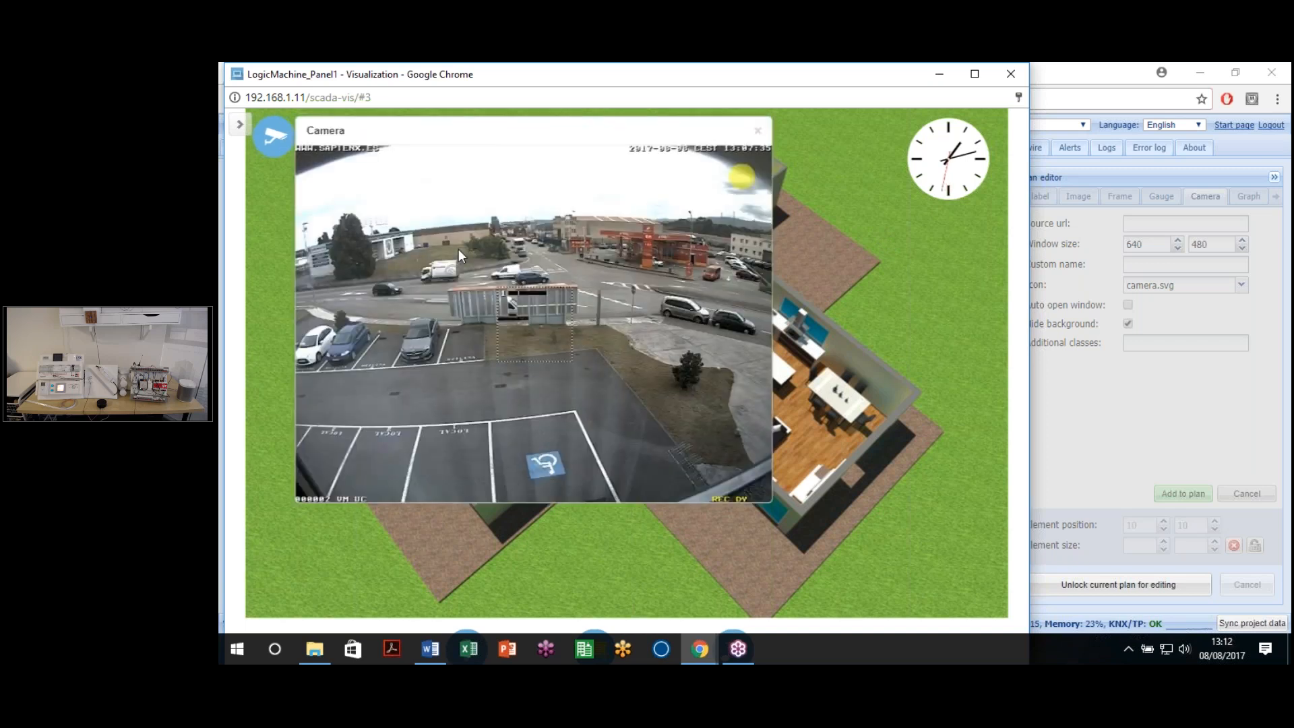
click(757, 131)
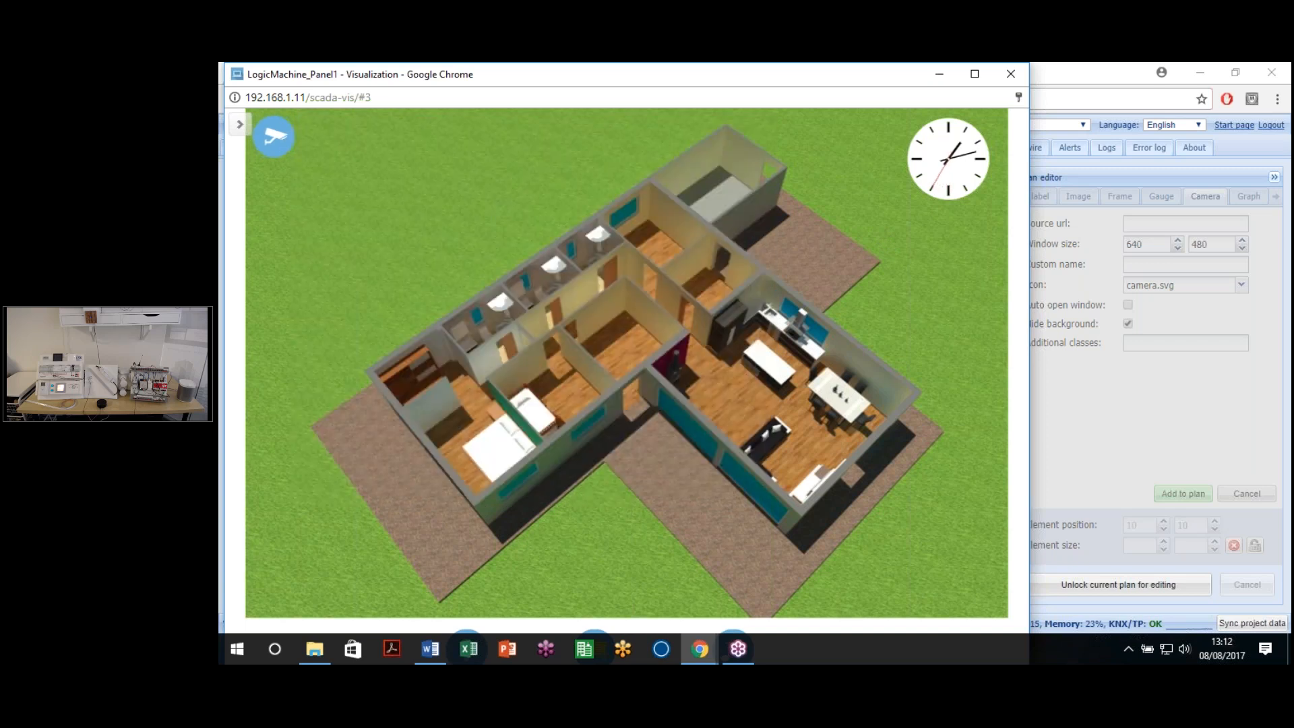
click(1012, 79)
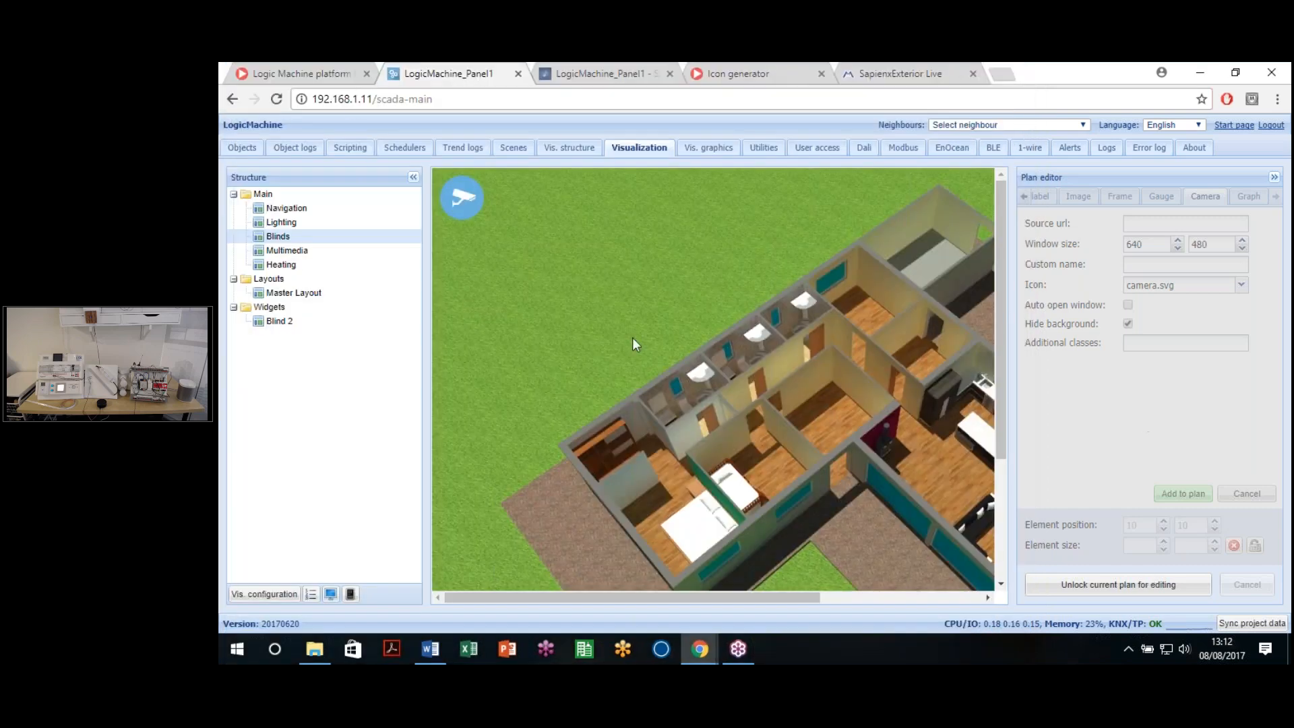
Step: Delete the extra camera icon from the plan's top-left corner
drag(475, 193, 632, 276)
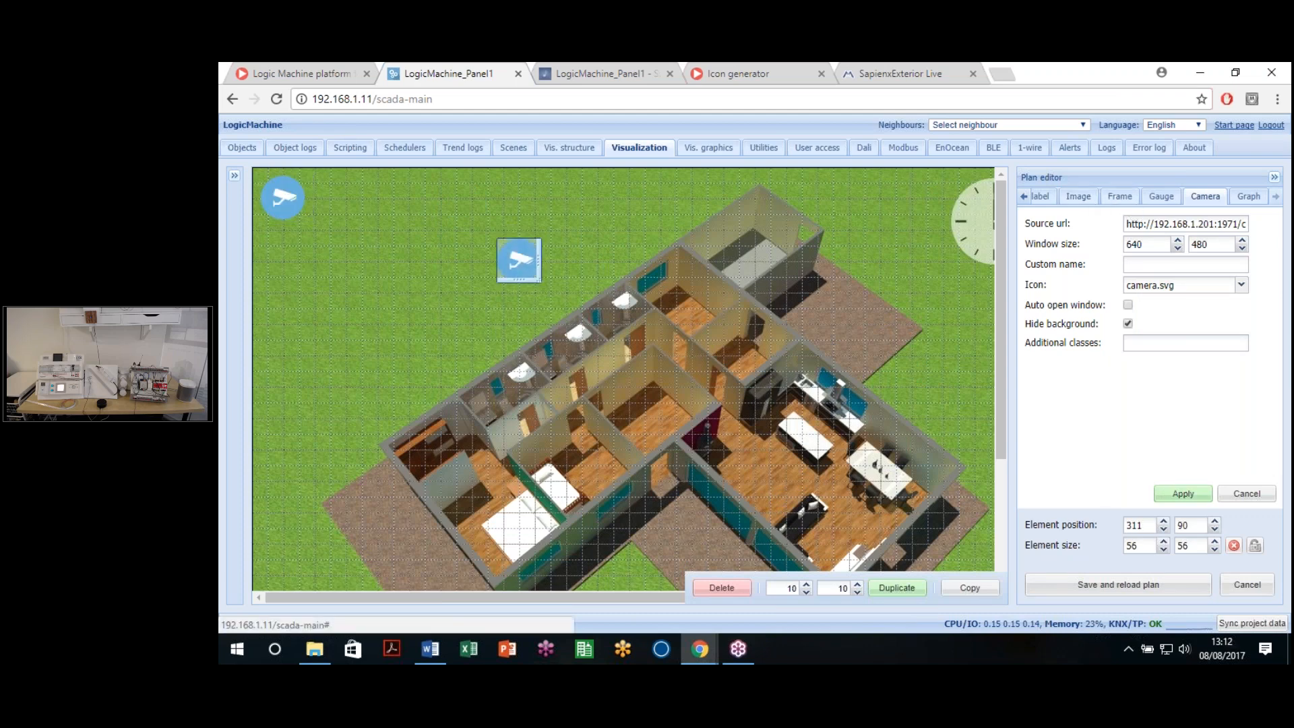
click(295, 205)
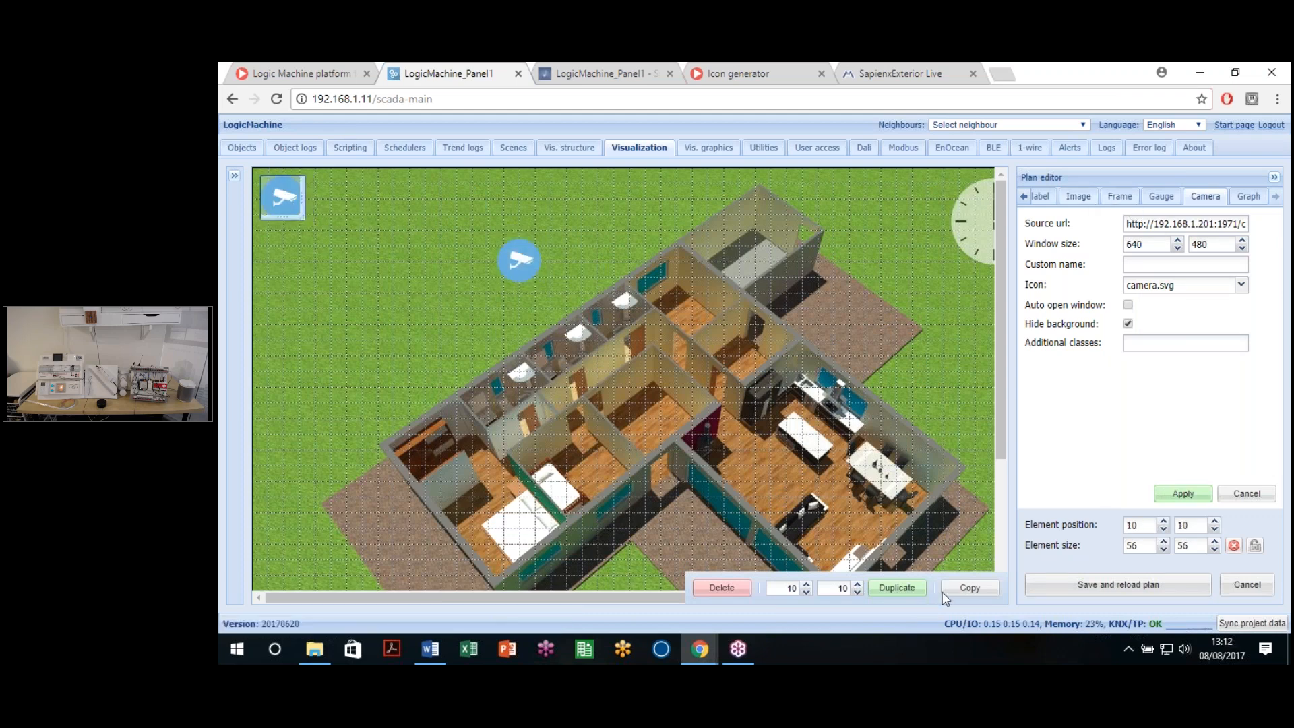
click(727, 590)
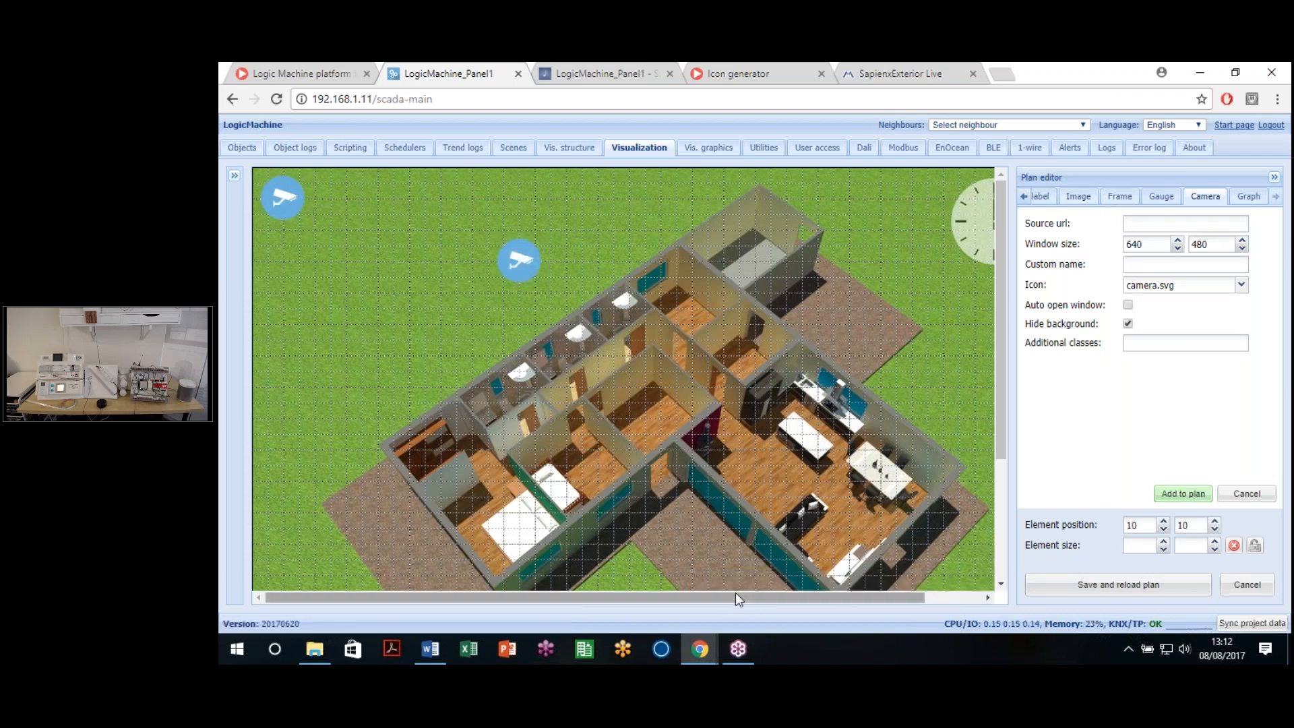
click(277, 205)
click(273, 276)
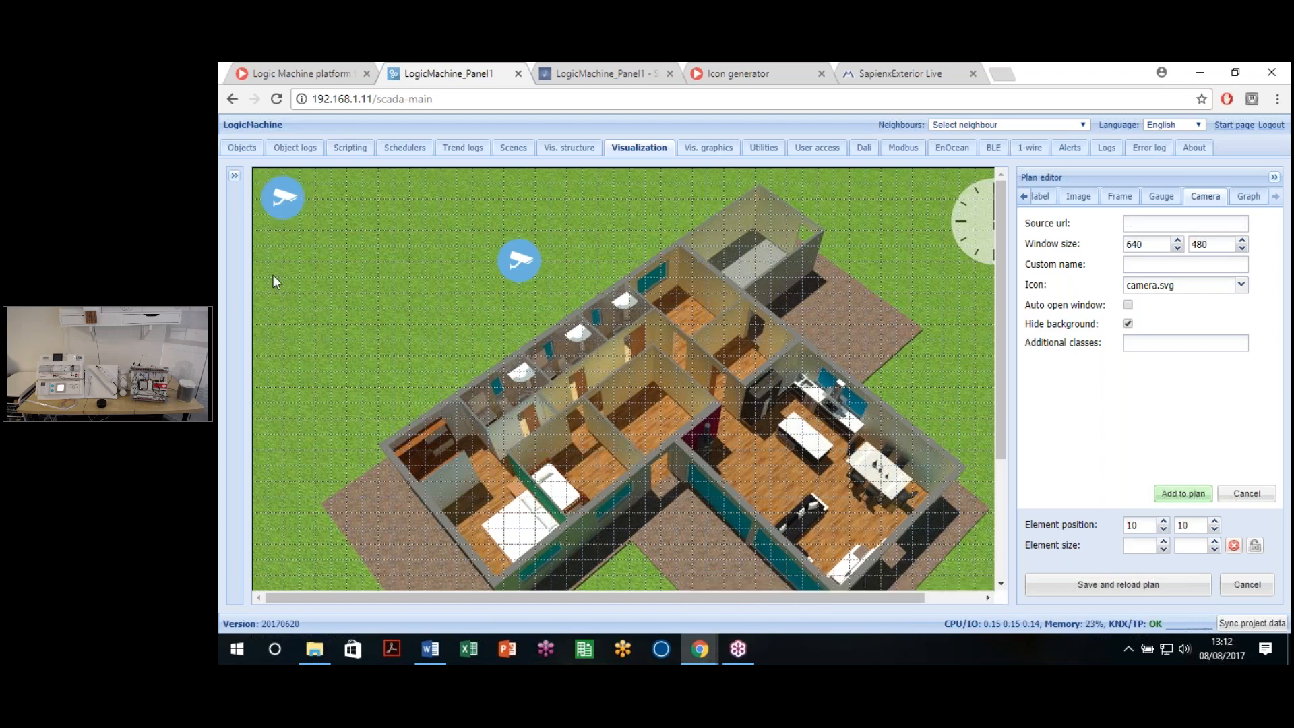
click(273, 206)
click(718, 592)
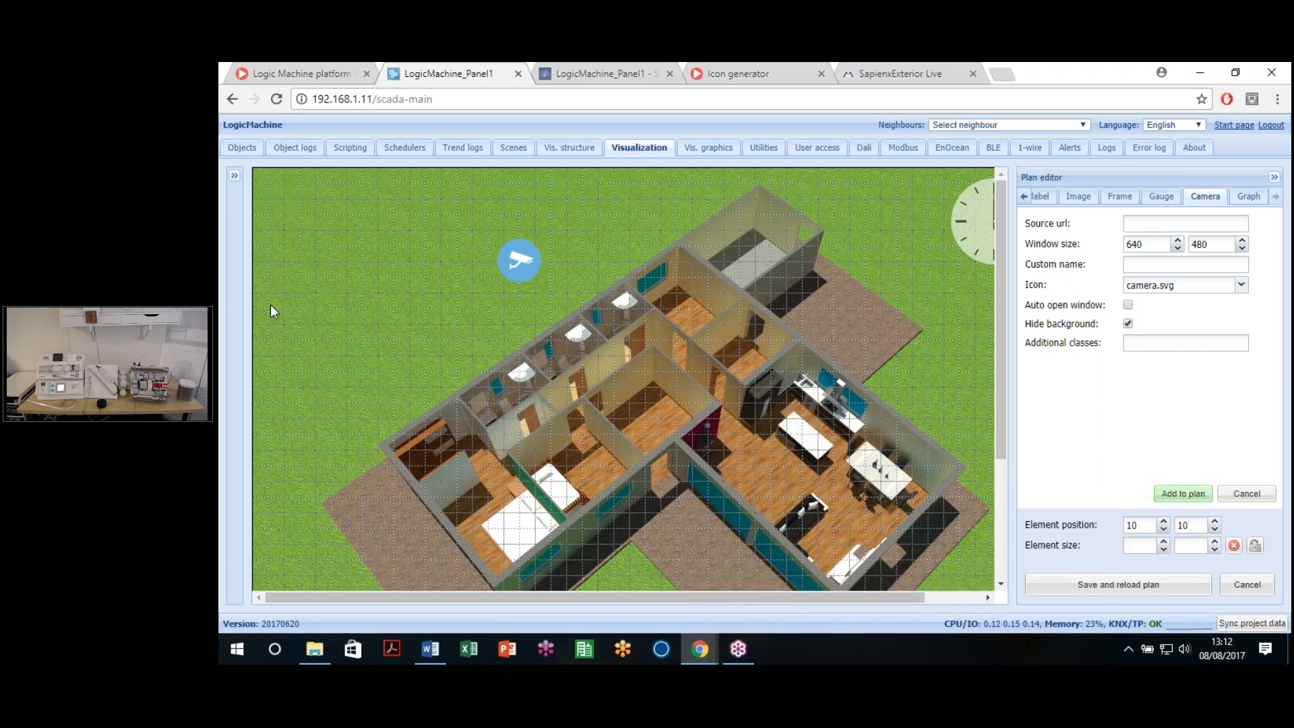
Step: Nudge the remaining camera icon lower and try the faststream URL in a Frame element
drag(518, 264, 513, 288)
click(583, 268)
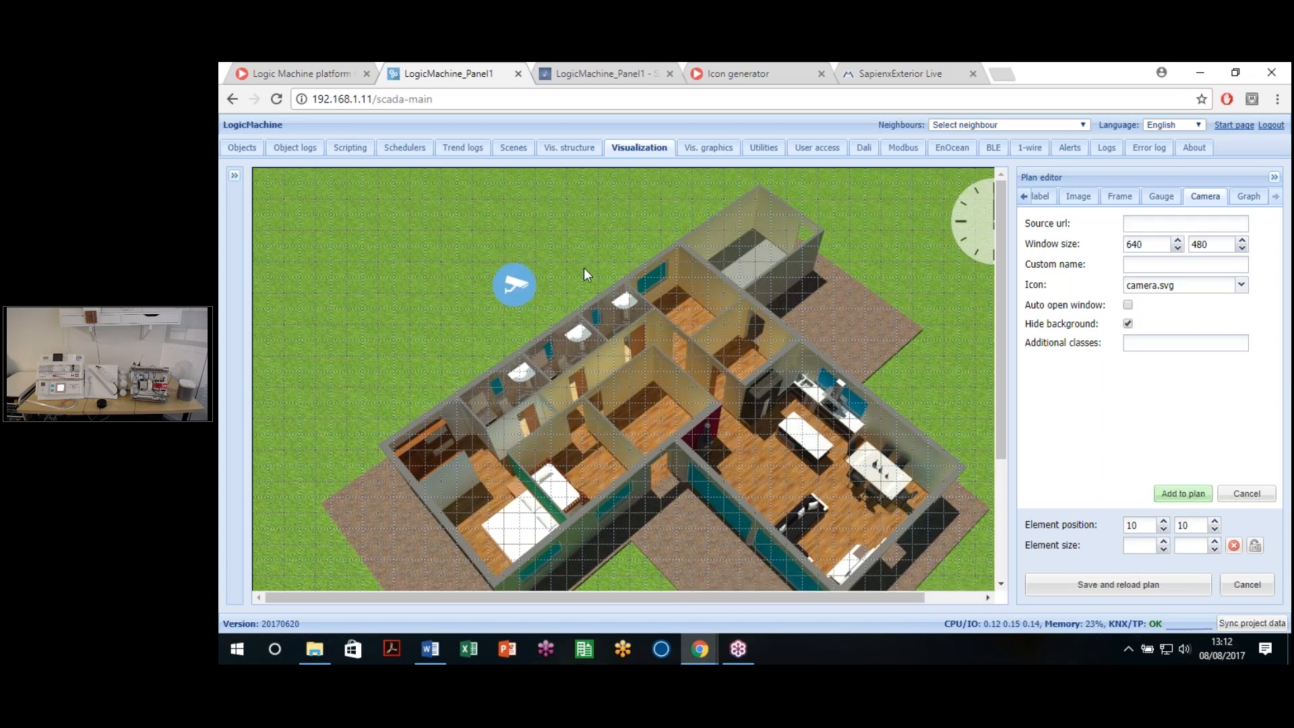
click(1117, 197)
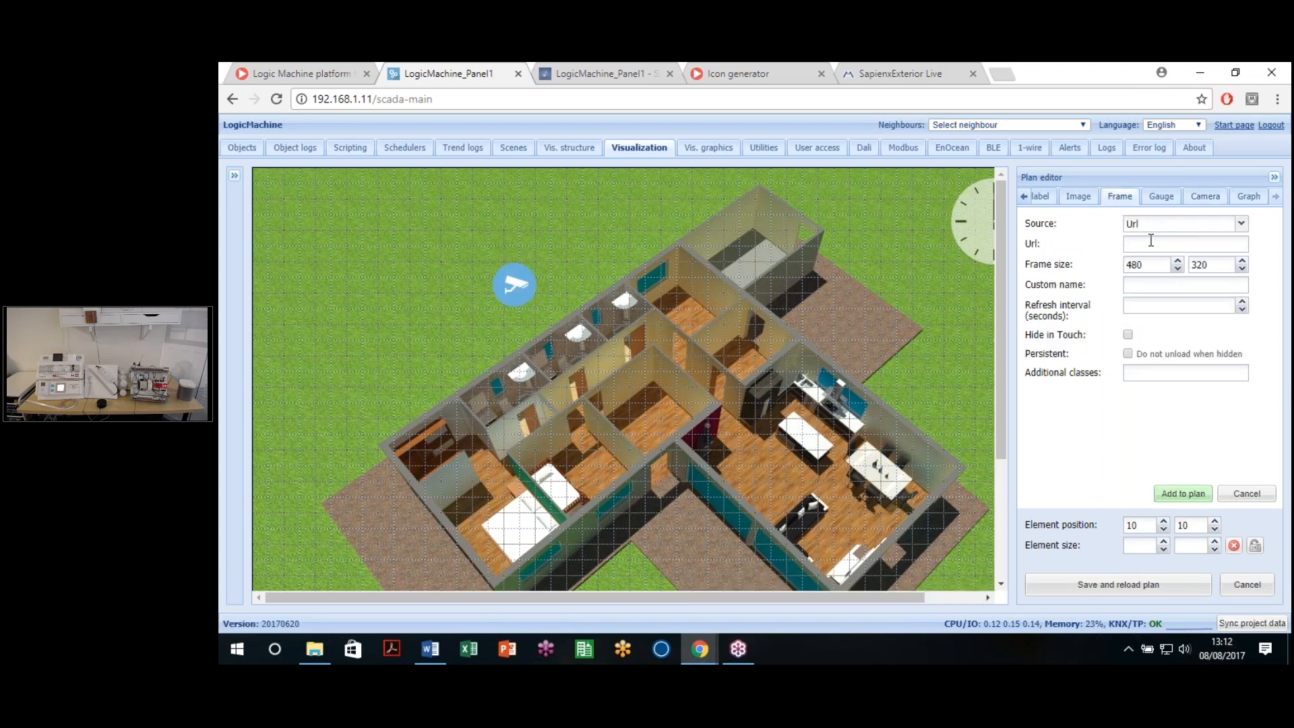
key(ctrl+v)
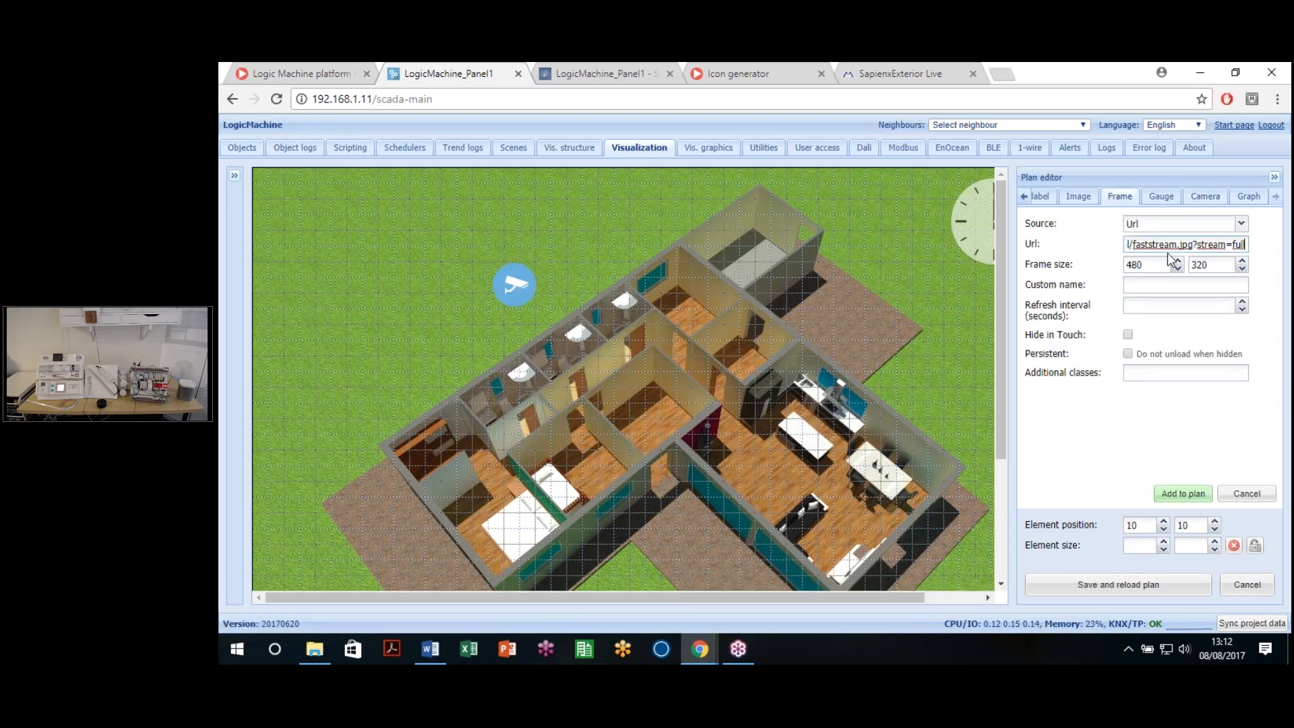
key(ctrl+a)
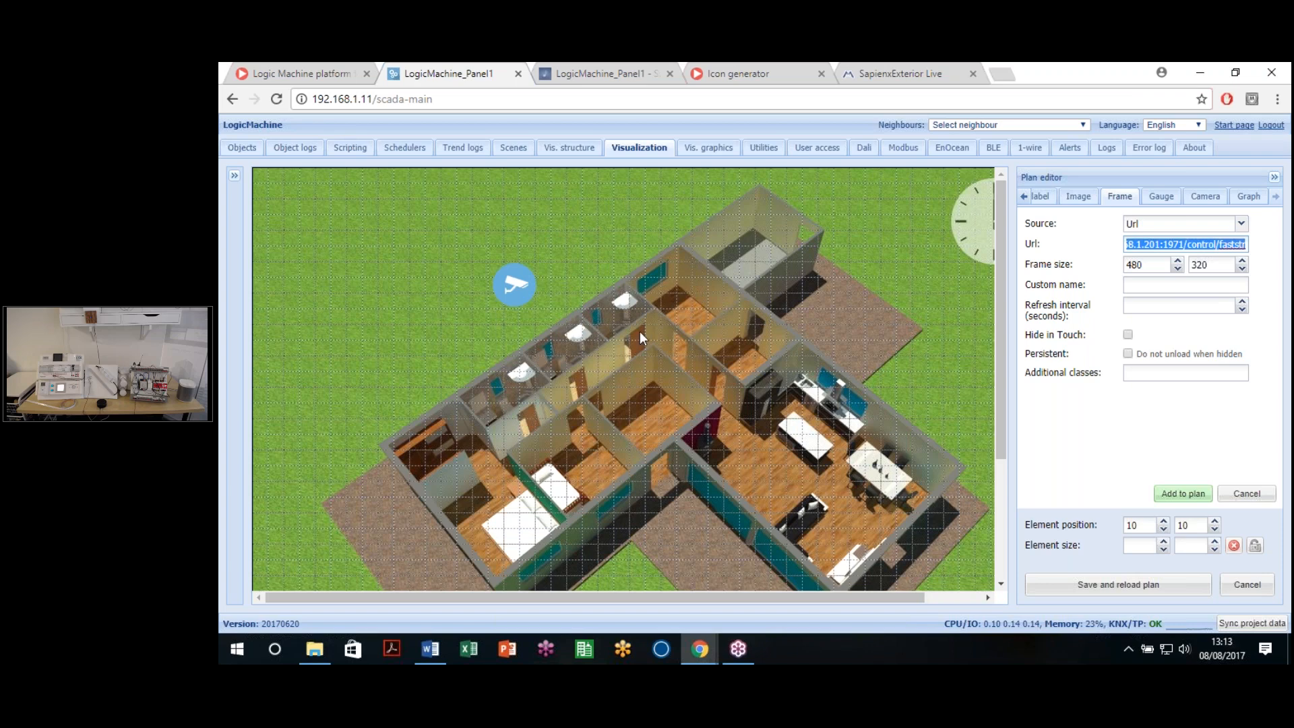
click(1211, 201)
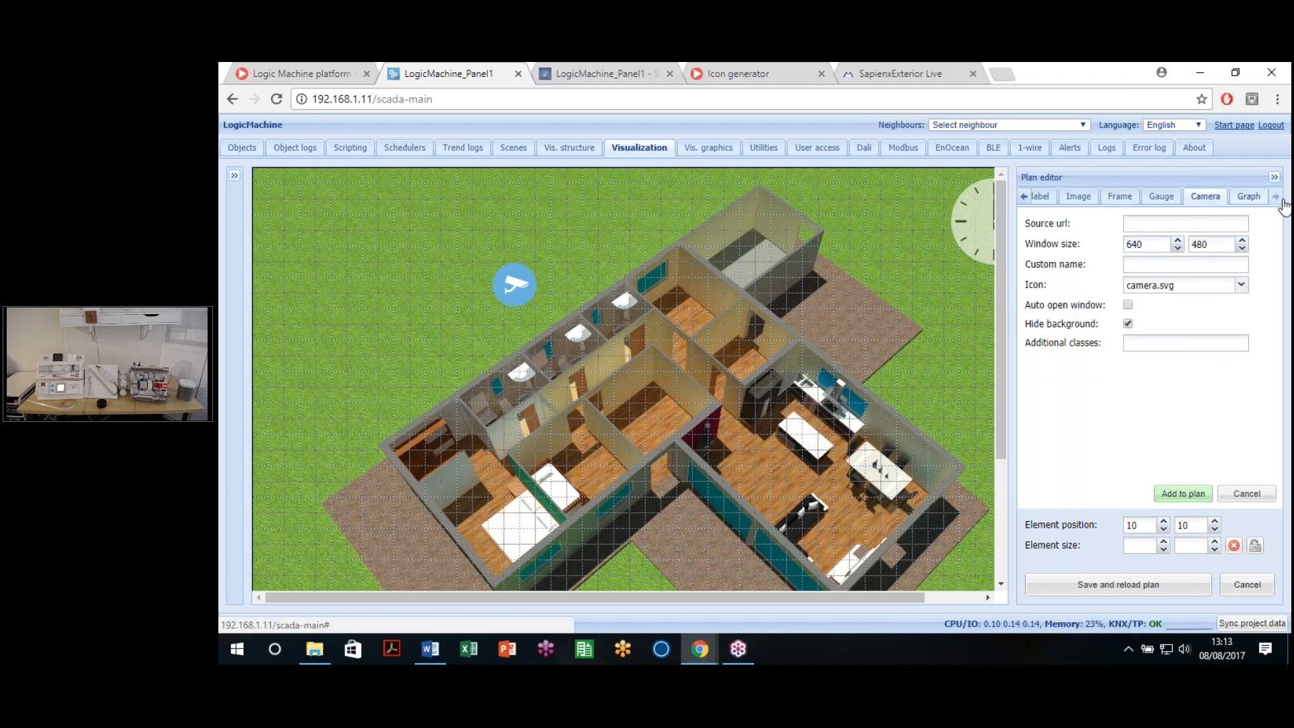
Step: Browse the Graph element's data object list, then switch to the Object logs page
click(1248, 197)
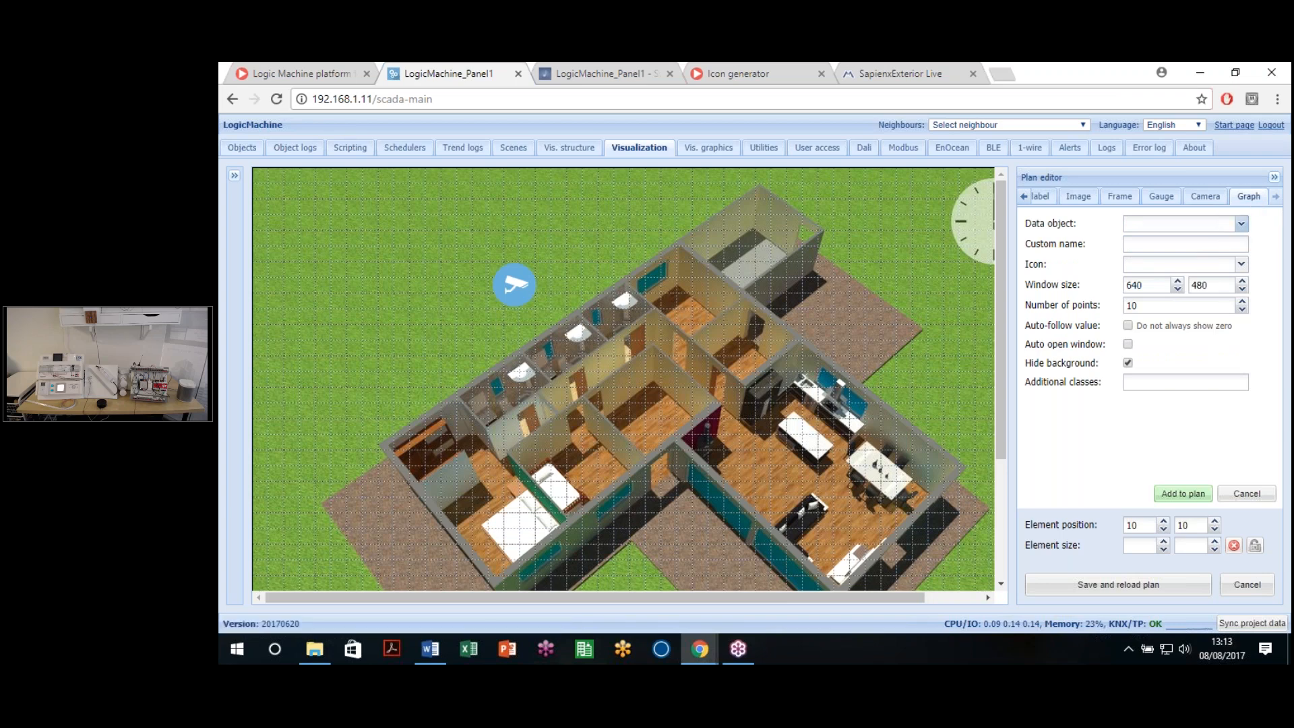
click(1240, 224)
scroll(1146, 339, down, 3)
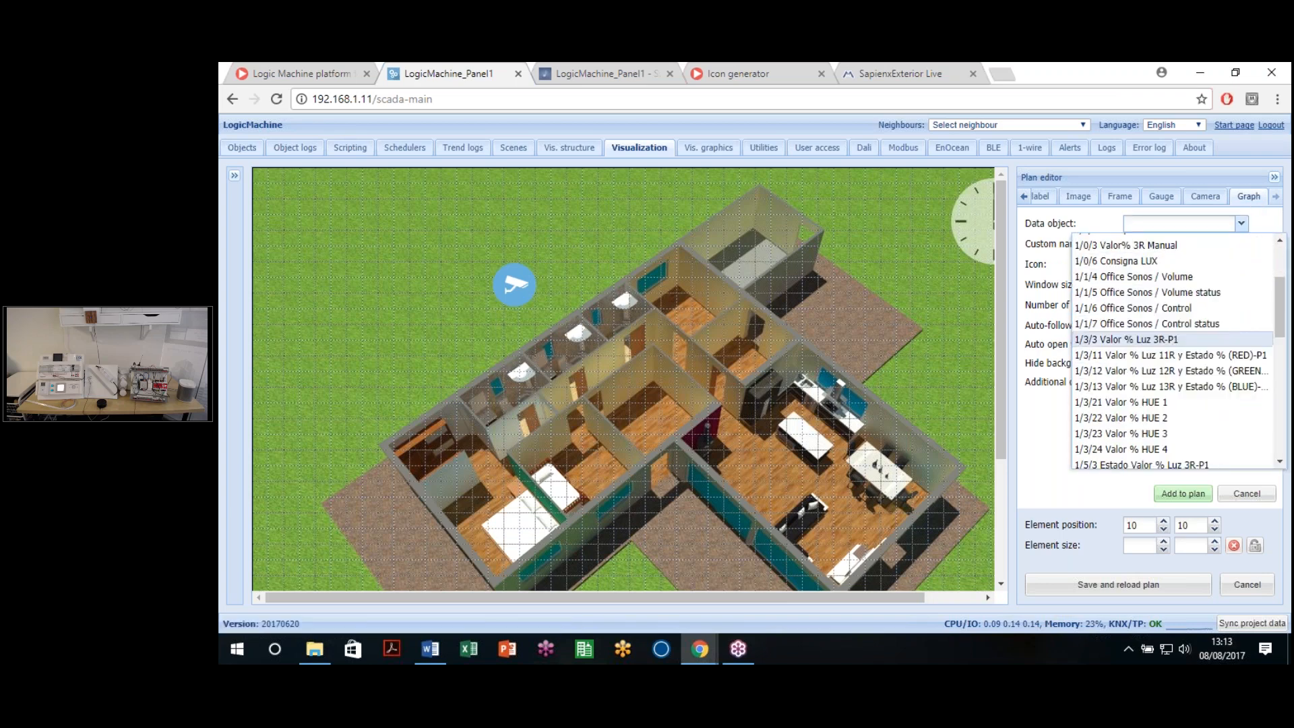
scroll(1172, 350, down, 1)
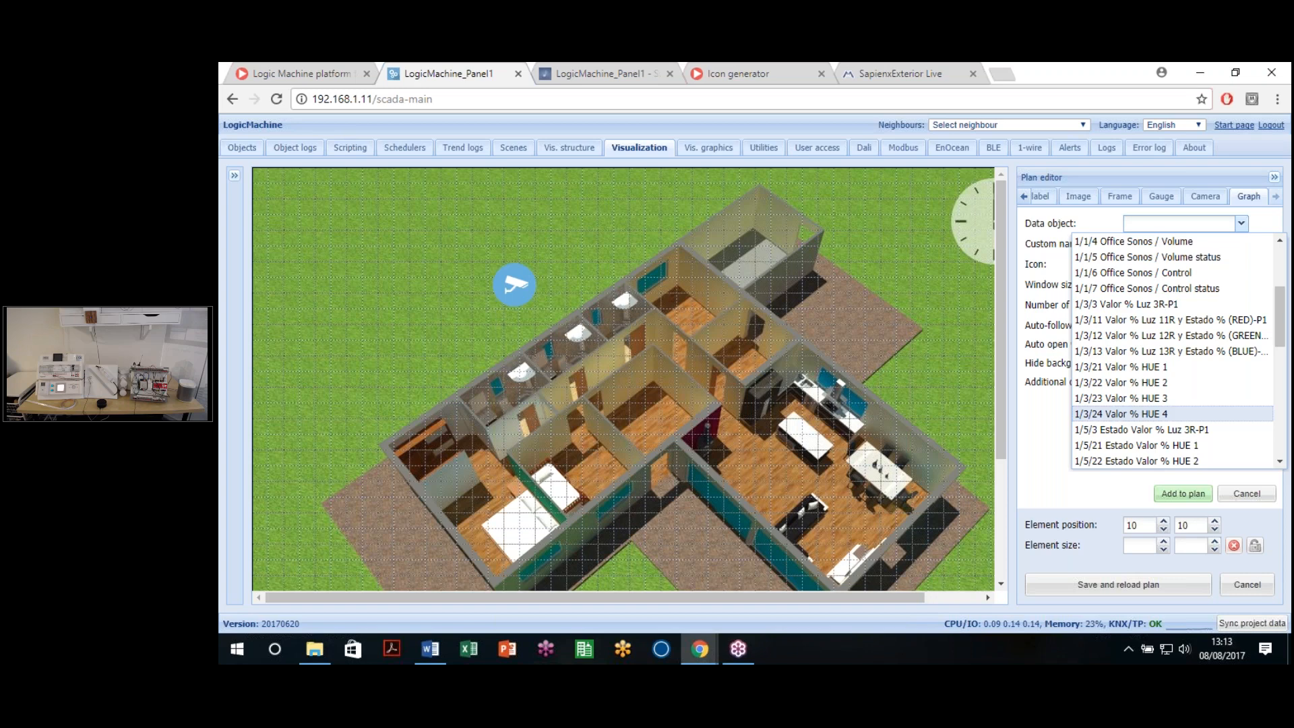
click(301, 154)
click(788, 395)
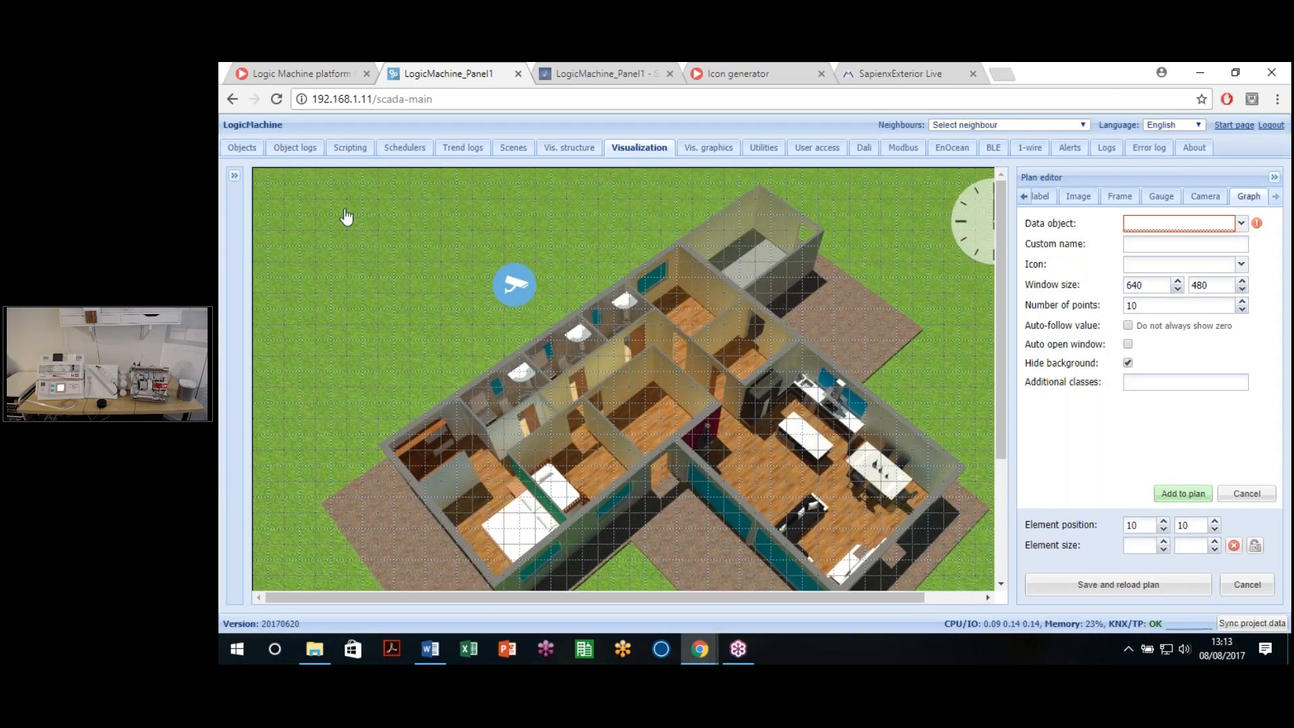
click(294, 147)
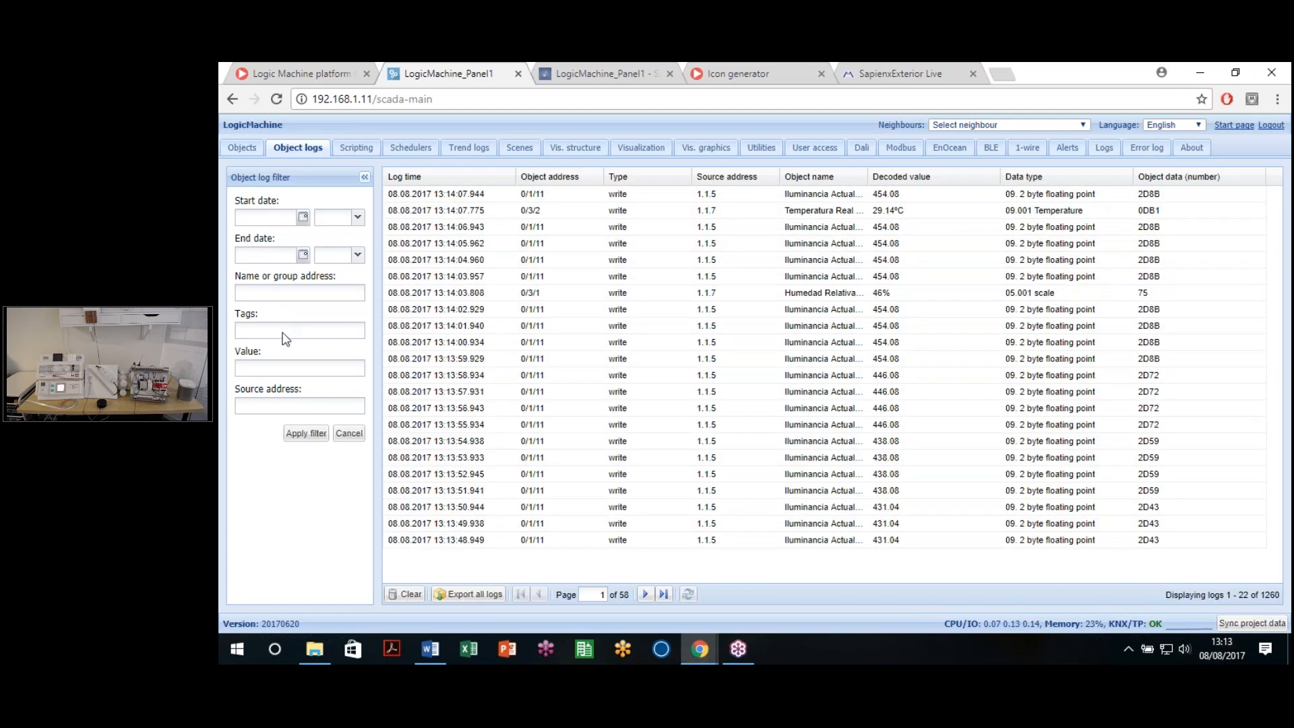
Step: Filter the object log by 'temp' to show the Temperatura Real entries, then return to the plan
click(284, 292)
text(temp)
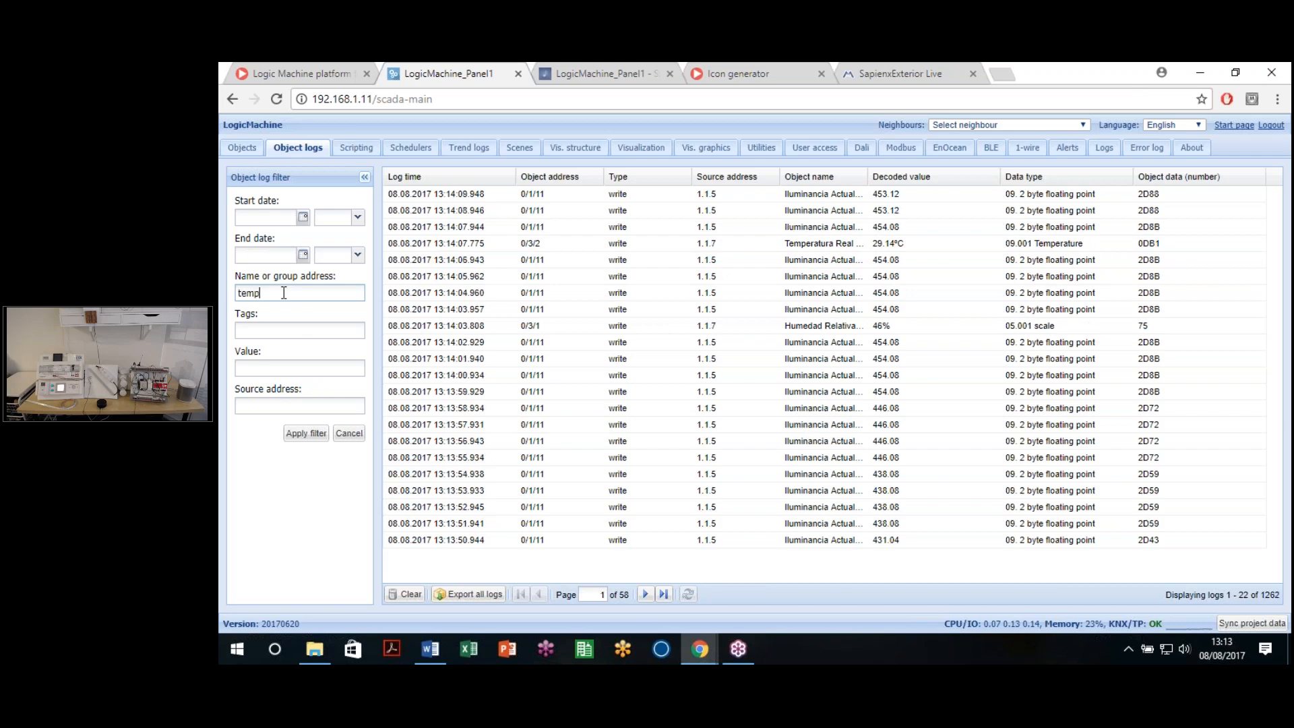
key(Return)
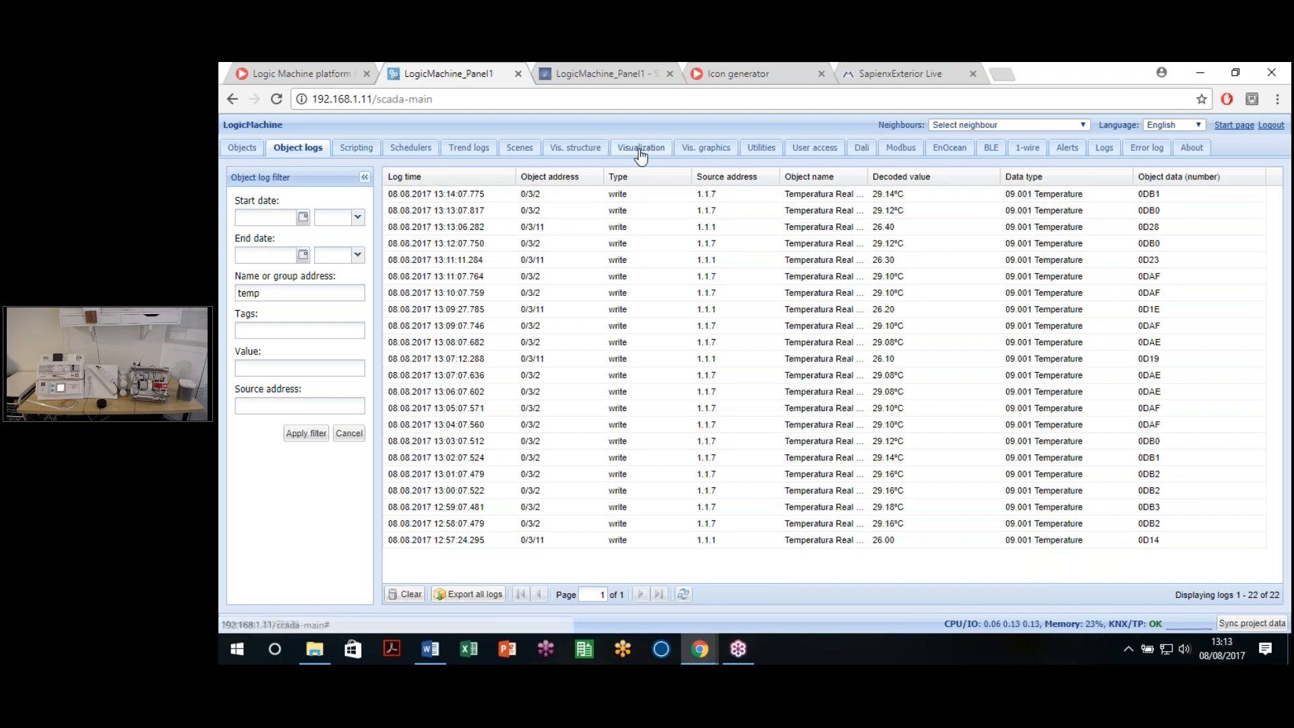
click(1126, 585)
Step: Set the graph's data object to 0/3/2 Temperatura Real and its icon to control_1.svg
click(1204, 219)
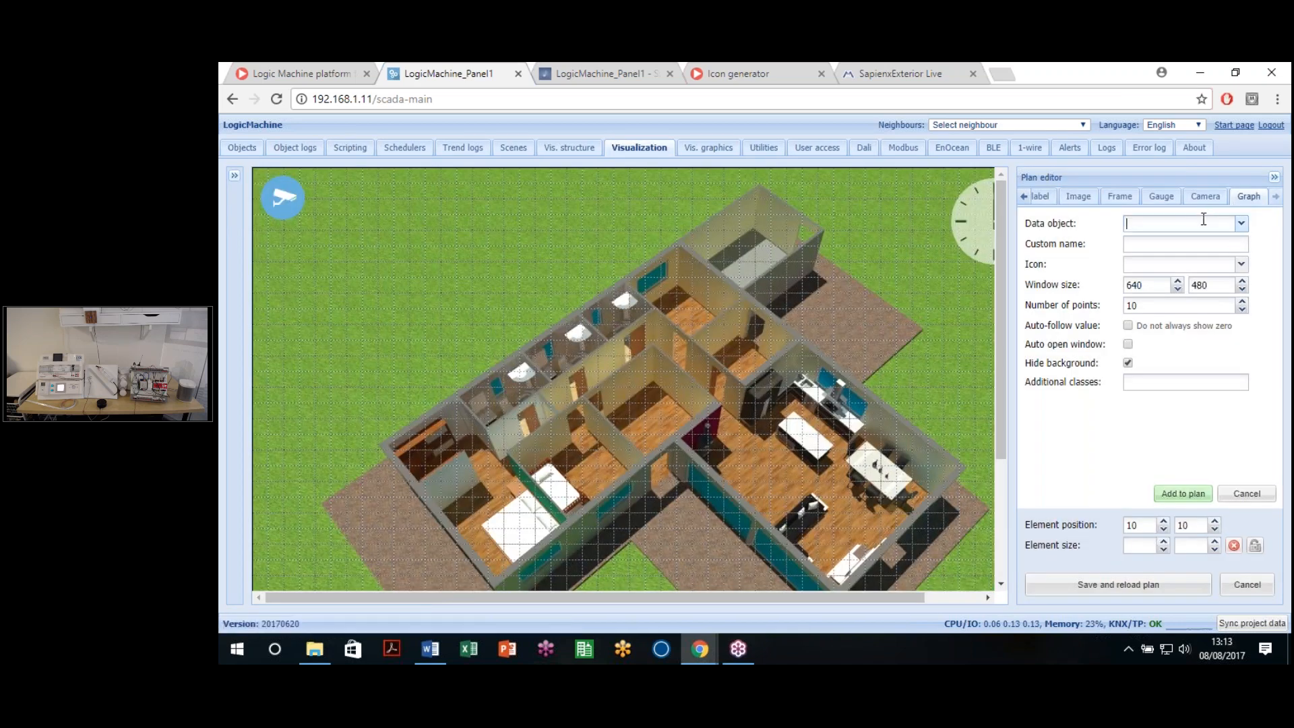
text(0/3/2)
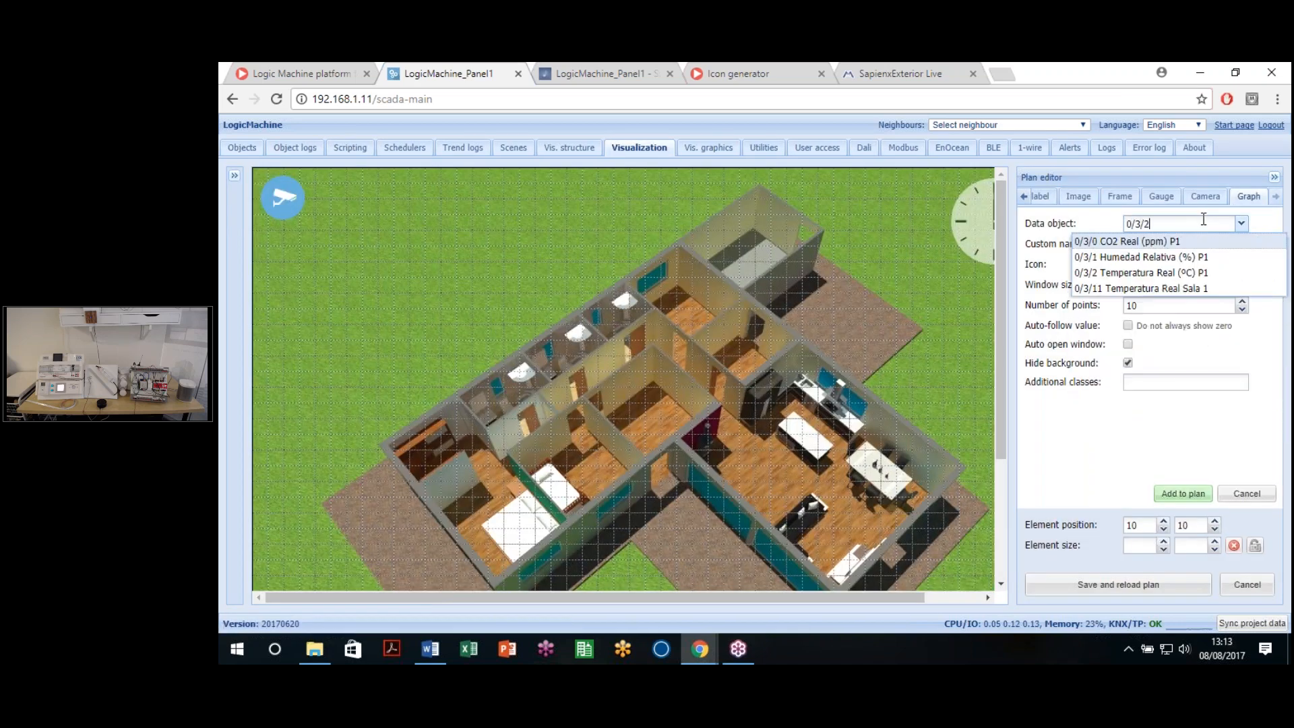
click(1177, 244)
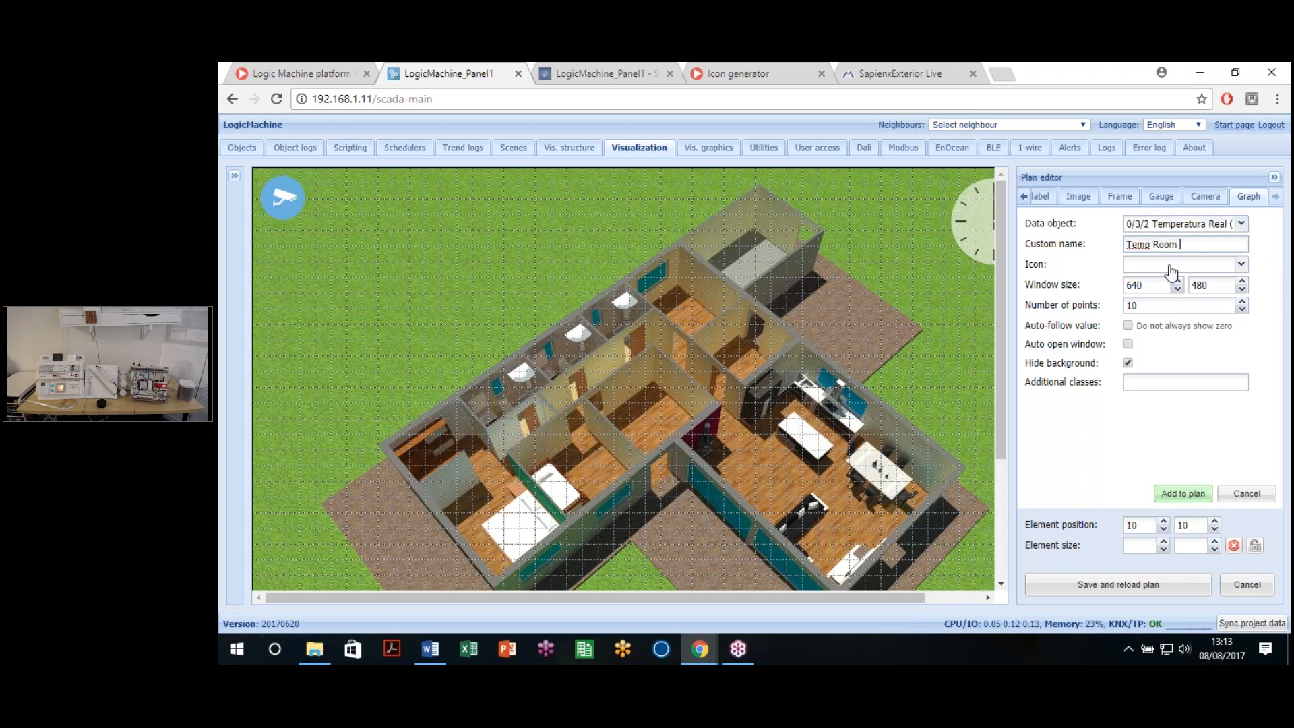
click(1244, 267)
scroll(771, 421, down, 1)
scroll(772, 423, down, 7)
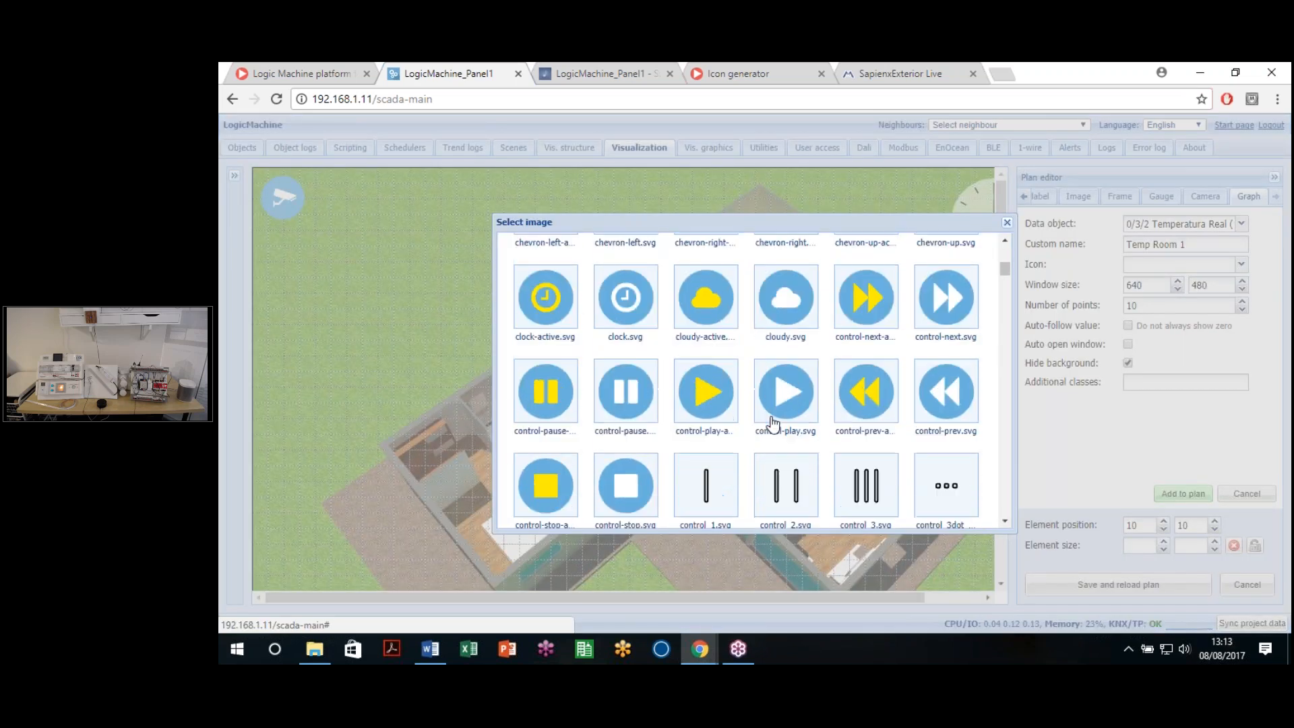
scroll(775, 424, up, 2)
scroll(774, 423, down, 5)
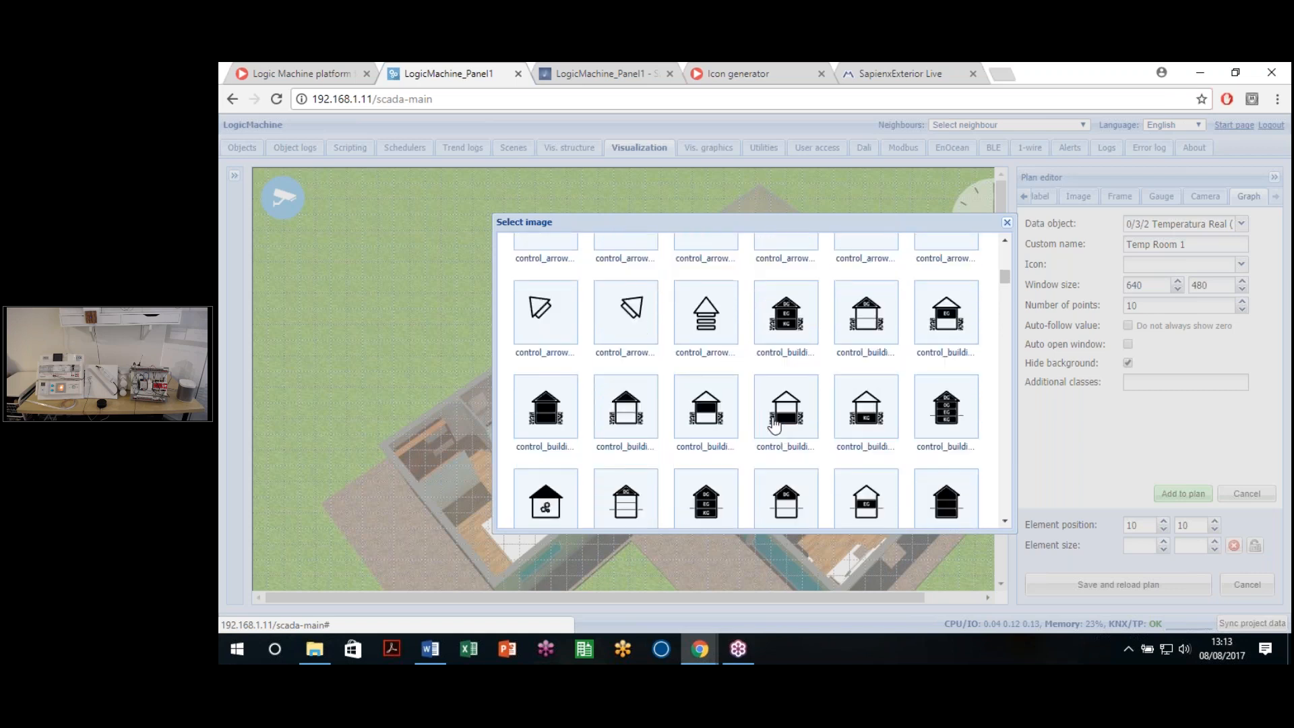
scroll(621, 369, up, 3)
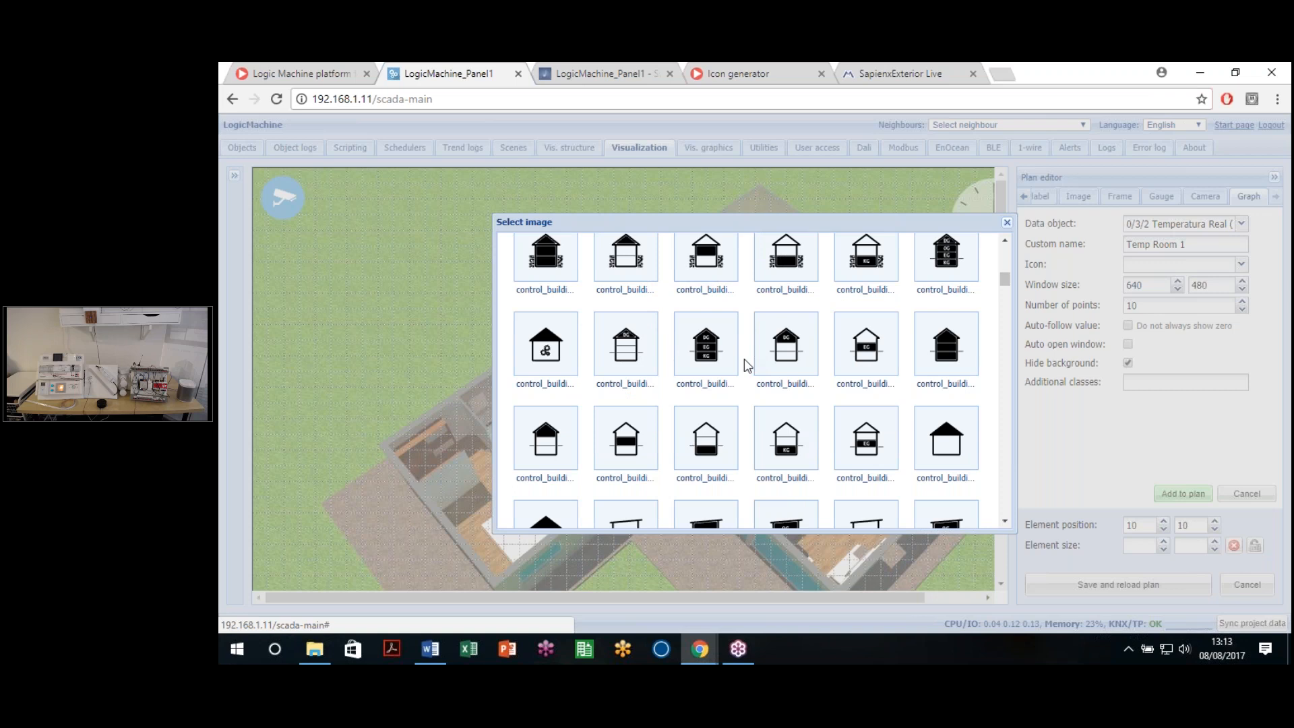
scroll(744, 360, up, 3)
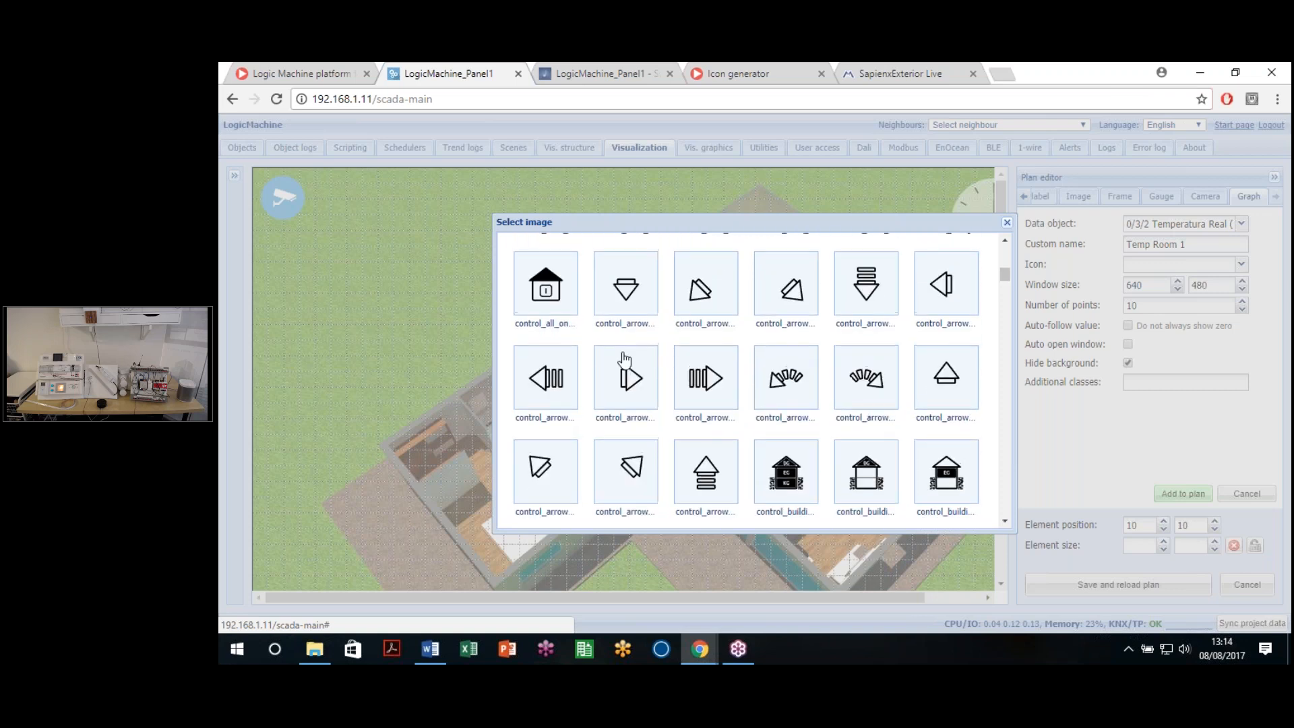
scroll(624, 370, up, 2)
click(724, 255)
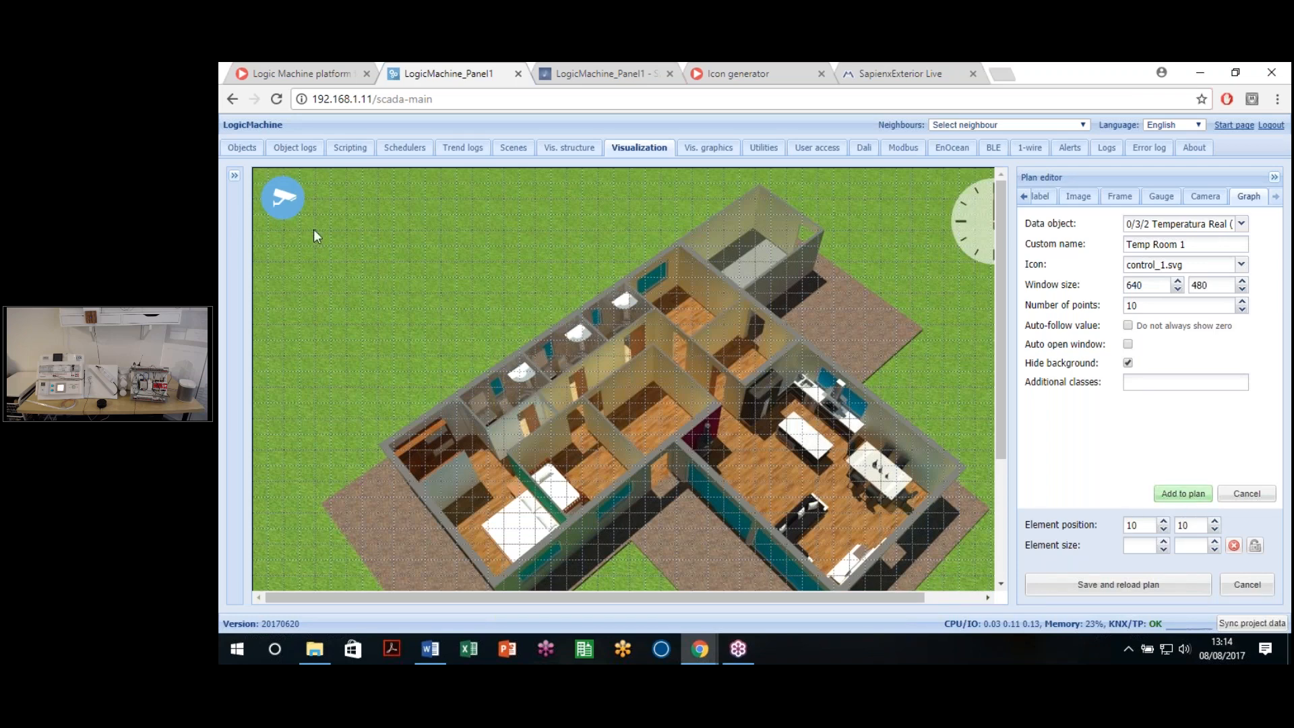
Step: Move the three stacked camera icons from the corner onto the house plan
click(300, 201)
drag(443, 296, 477, 337)
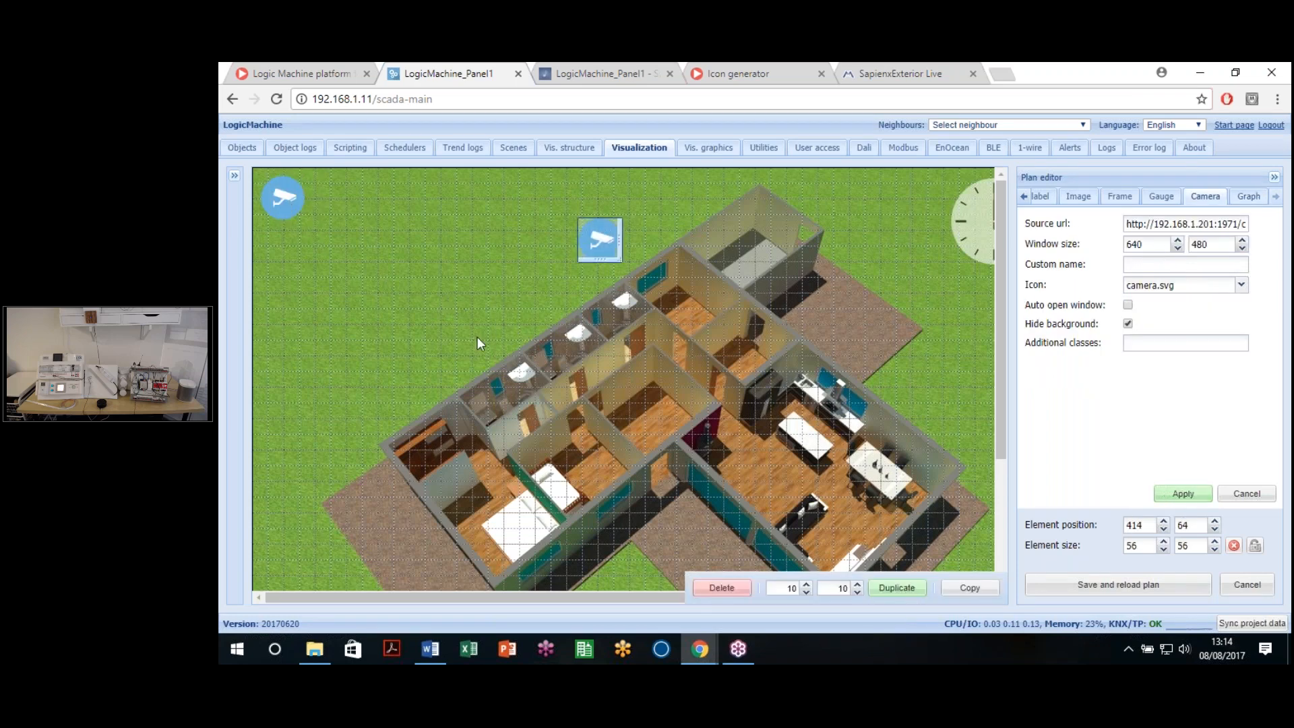
click(736, 591)
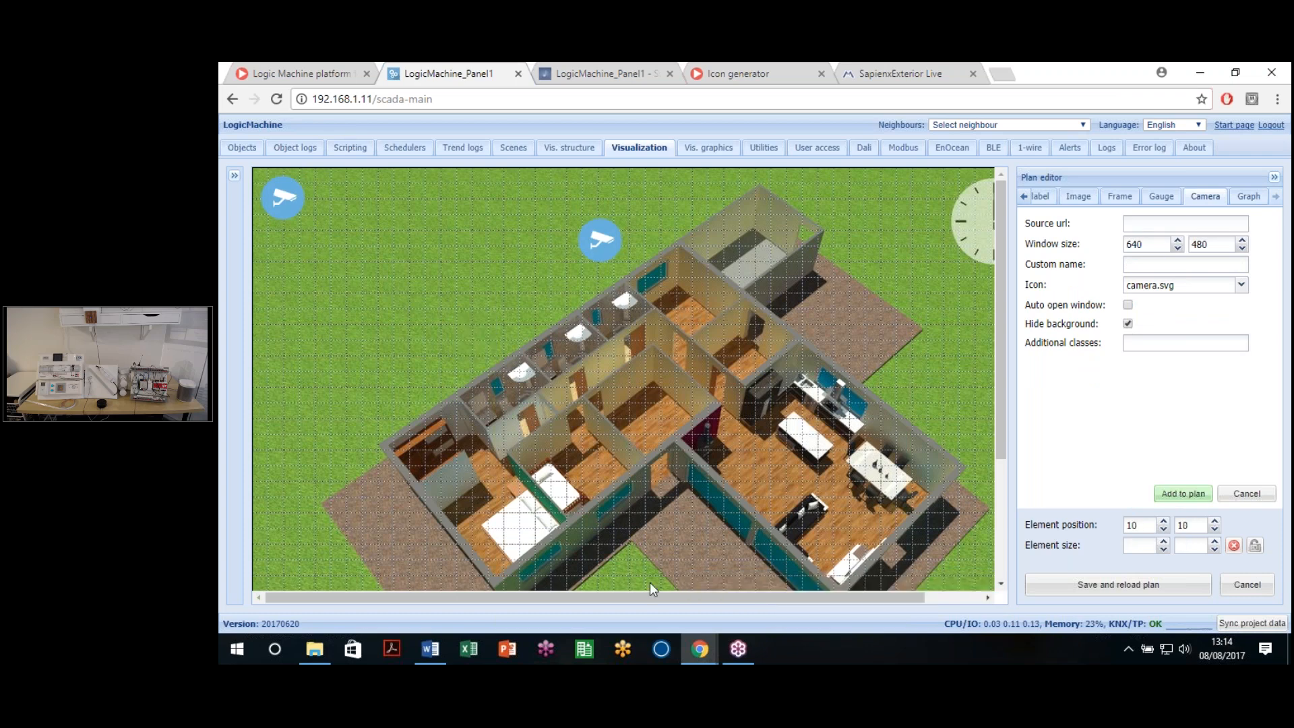
drag(286, 201, 414, 297)
click(723, 589)
drag(283, 197, 580, 395)
click(717, 591)
Step: Place the graph widget left of the house, apply, save the plan, and open the live view
drag(283, 198, 463, 317)
click(1182, 493)
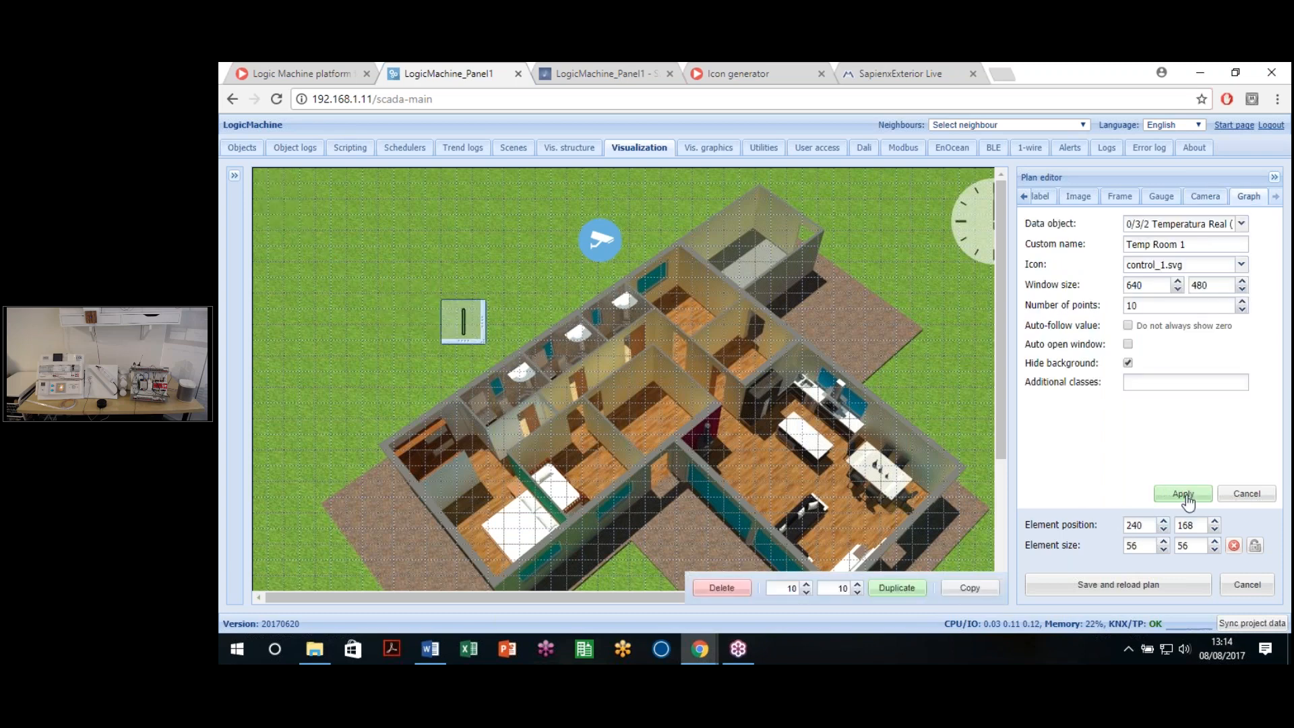
click(1141, 585)
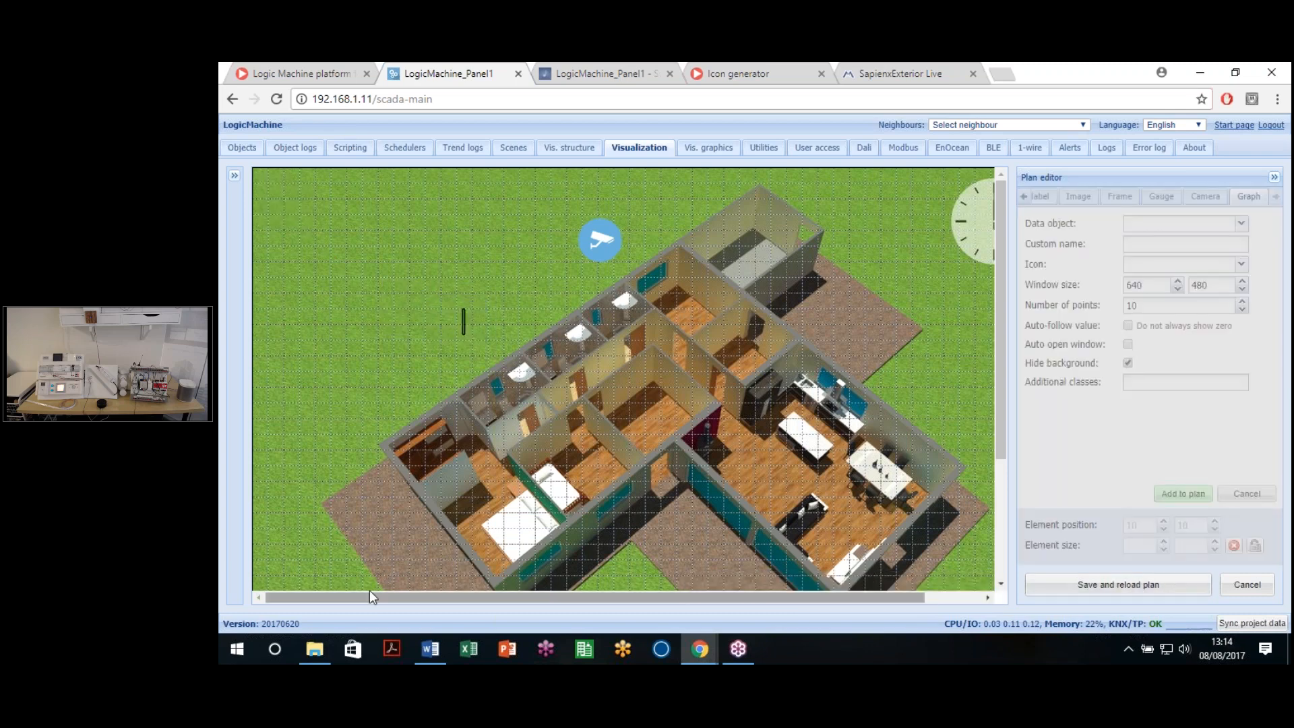
click(331, 599)
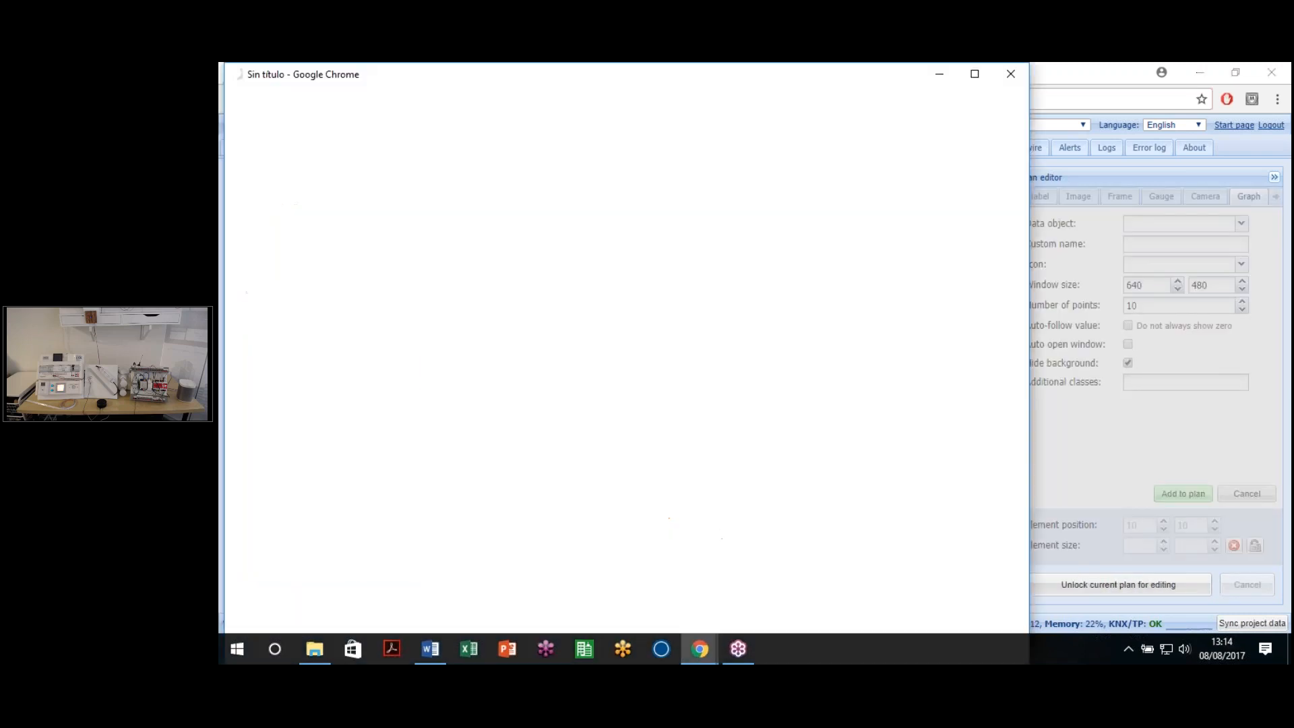
Step: Maximize the live view, check the Temp Room 1 graph's 29.1 reading, close it, and unlock the plan
click(975, 76)
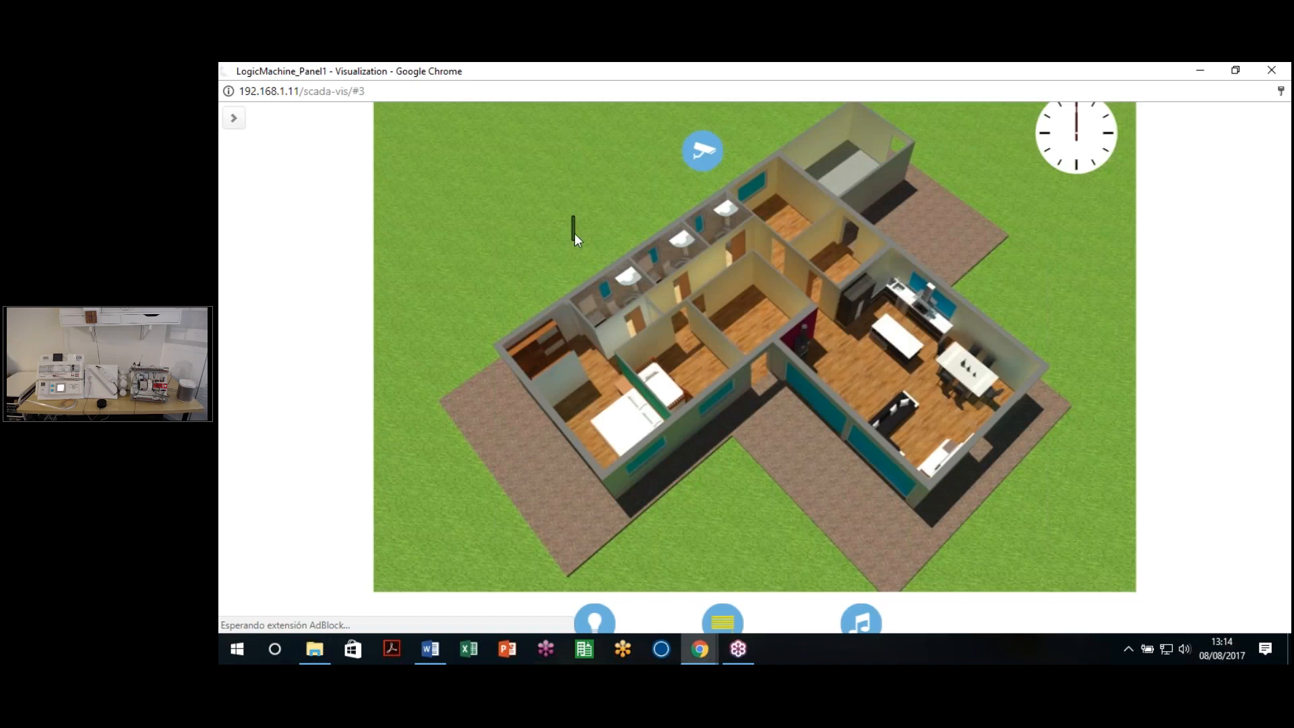
click(584, 239)
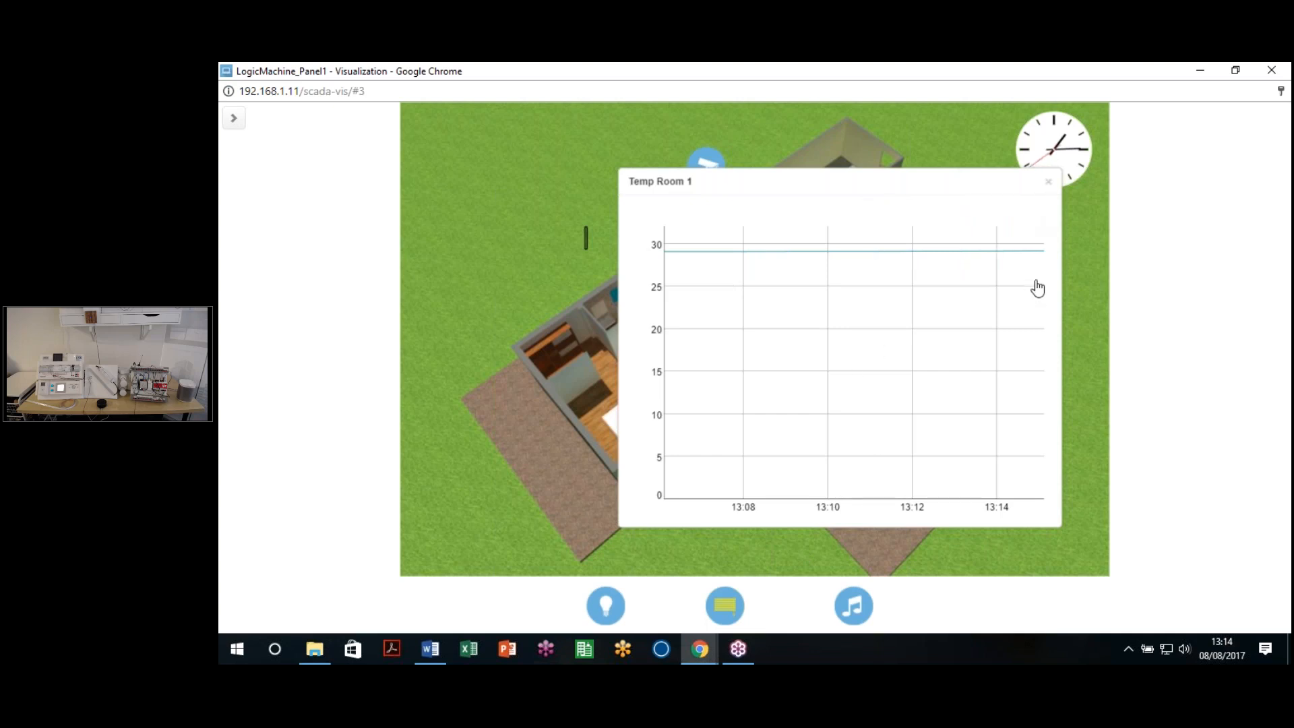
click(1047, 183)
click(1271, 70)
click(1132, 585)
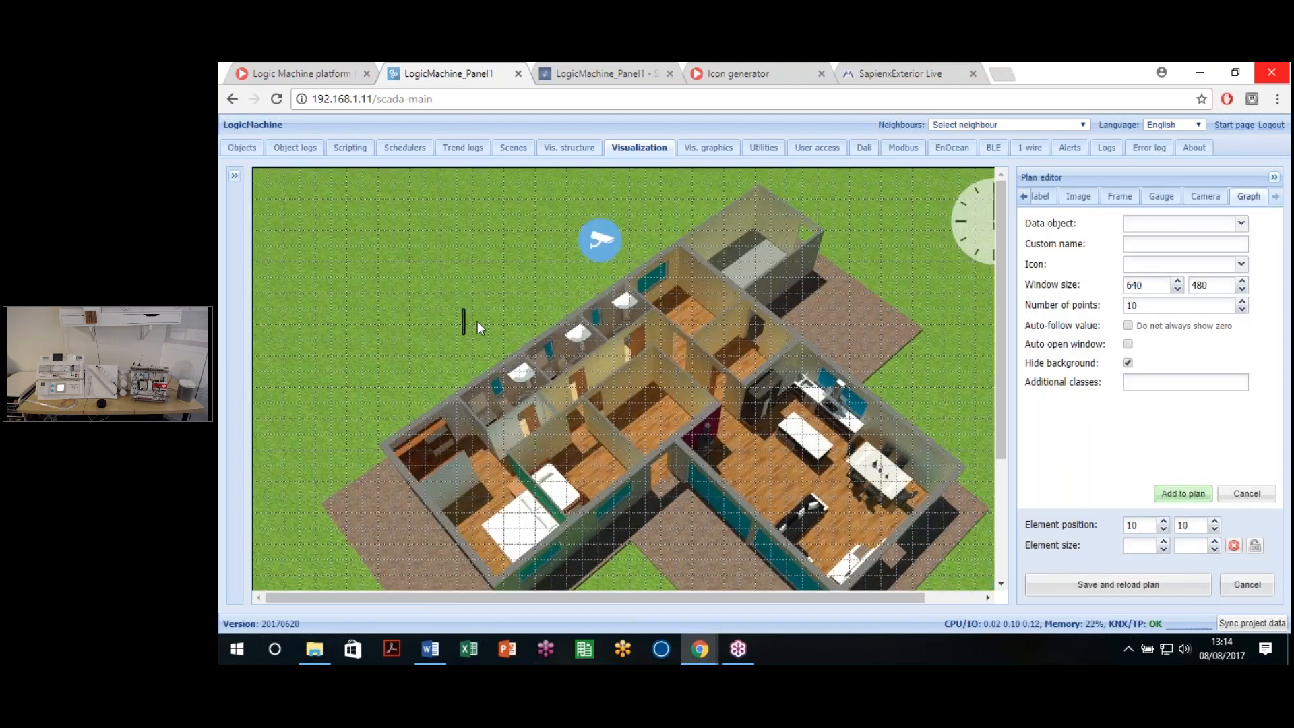
Step: Change the Temp Room 1 graph's number of points to 200, apply, and save the plan
click(480, 328)
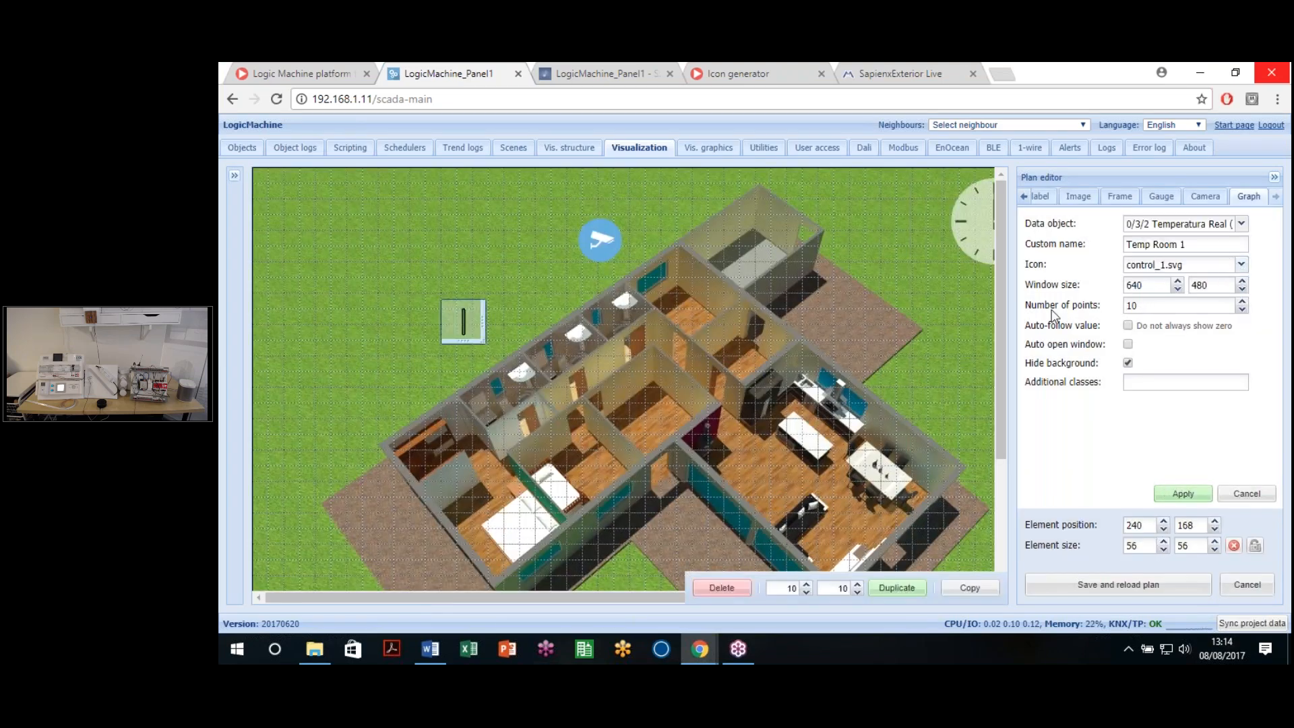
drag(1169, 307, 1031, 304)
text(208)
mouse_move(1260, 301)
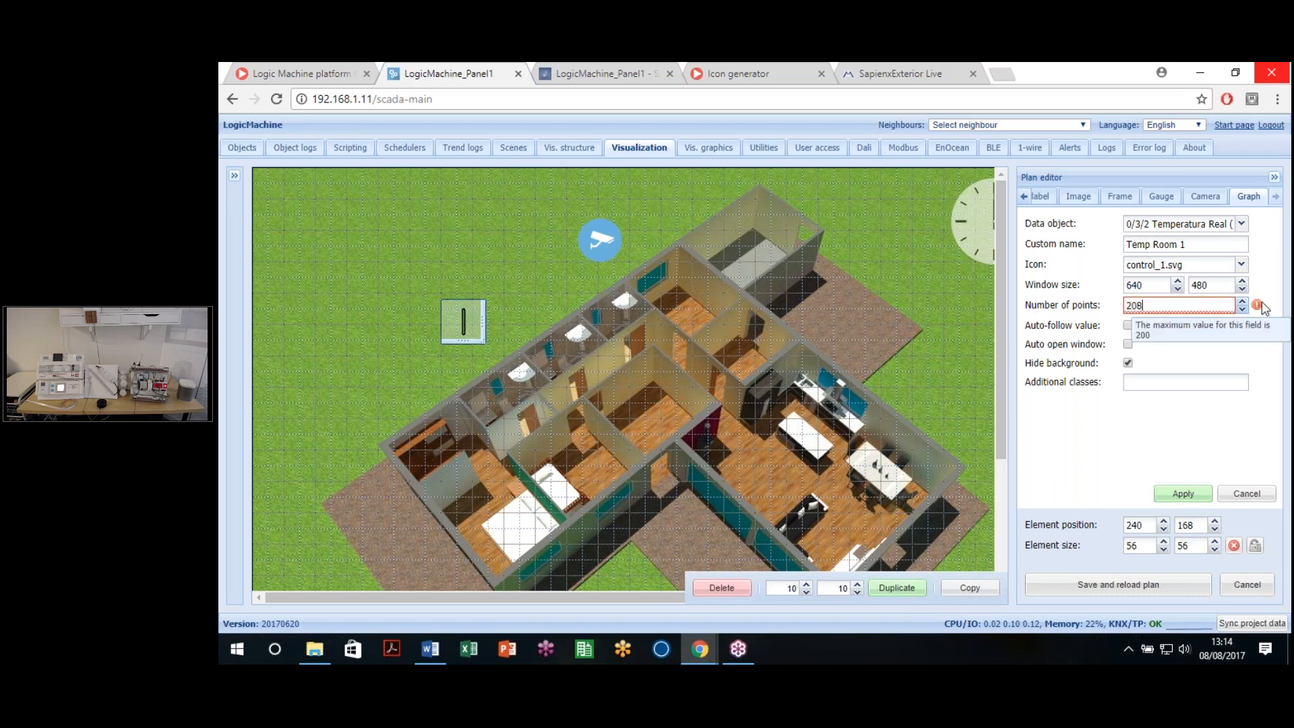
text(0)
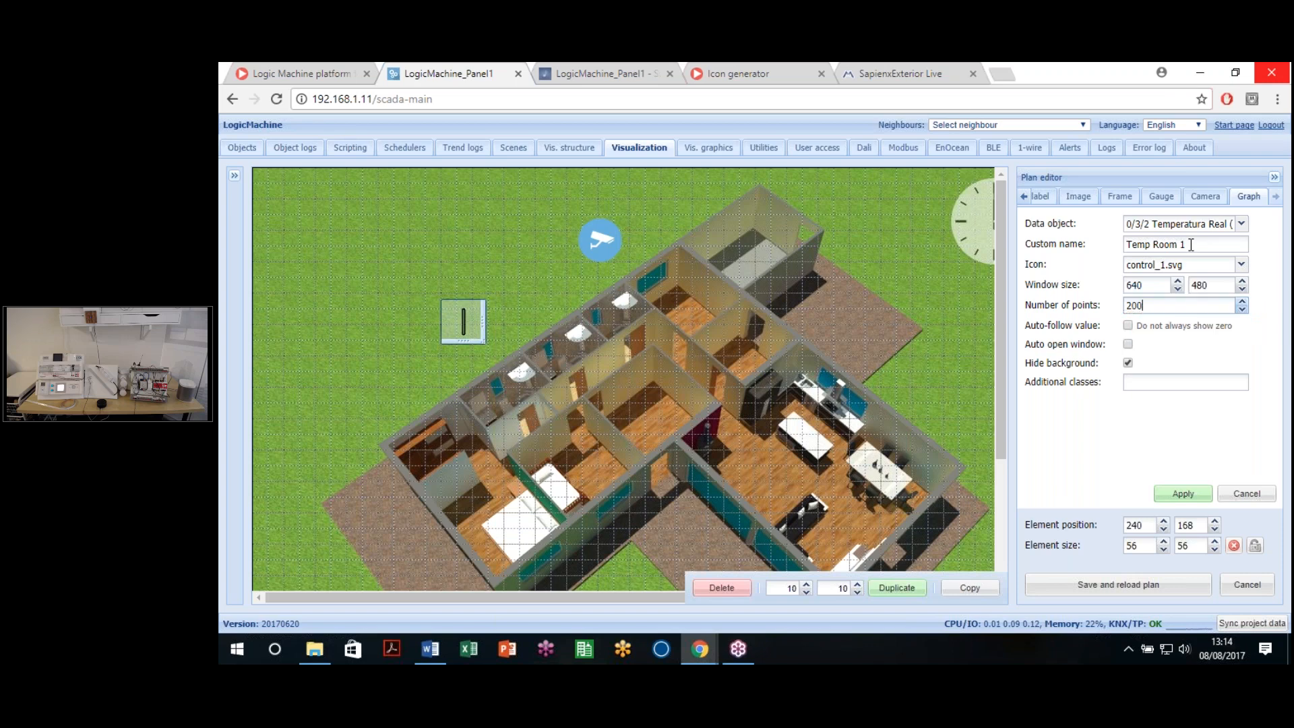
click(1184, 494)
click(1112, 586)
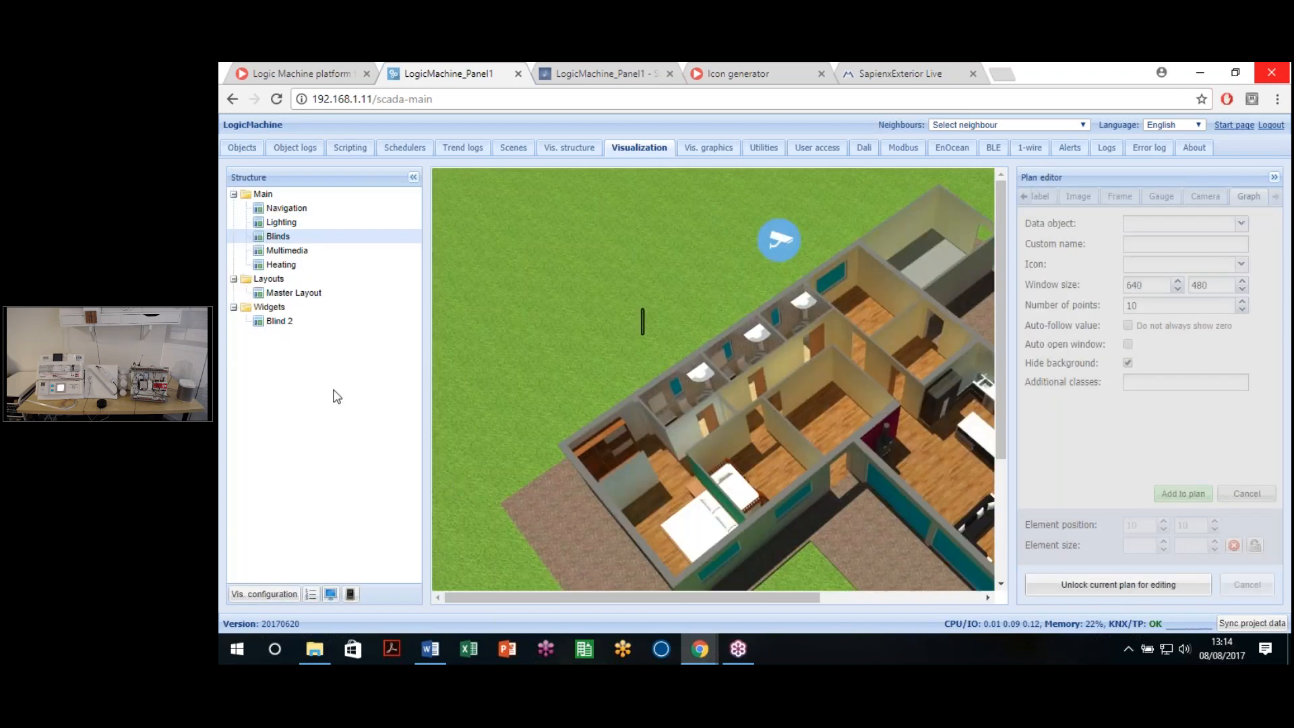
Step: Open the live visualization and the Temp Room 1 graph popup
click(338, 592)
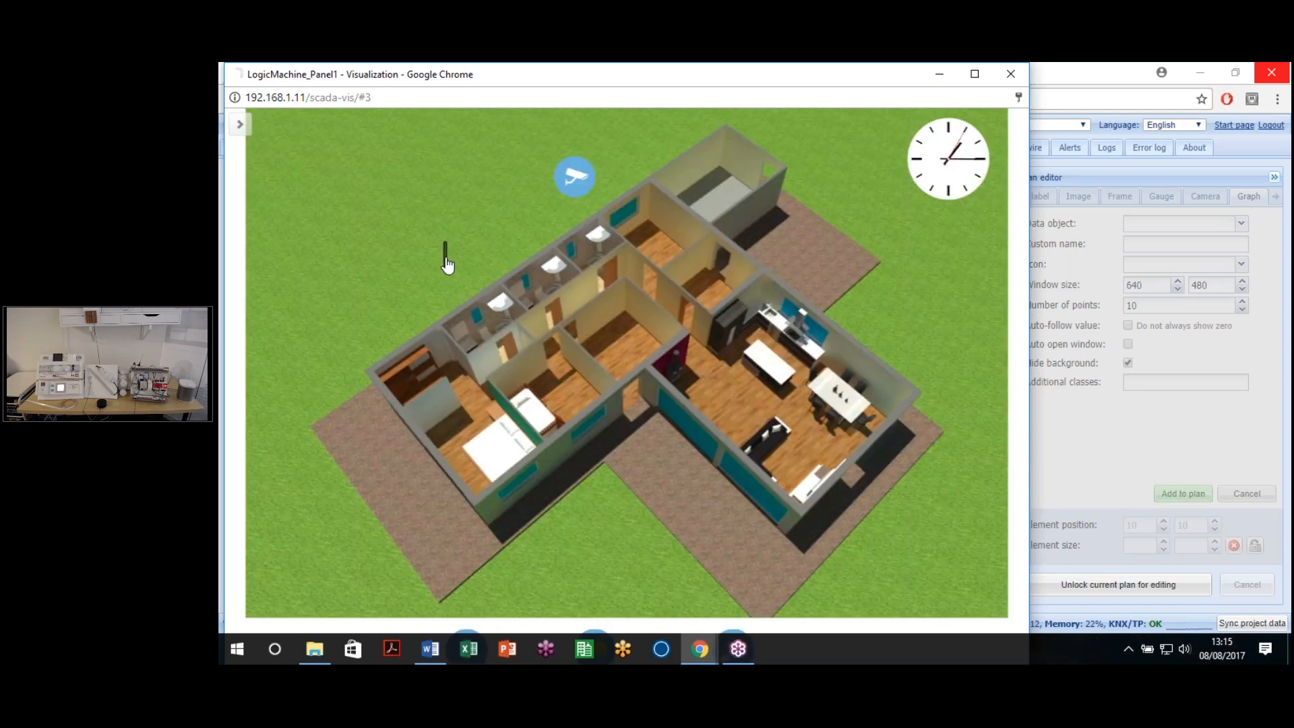
click(446, 258)
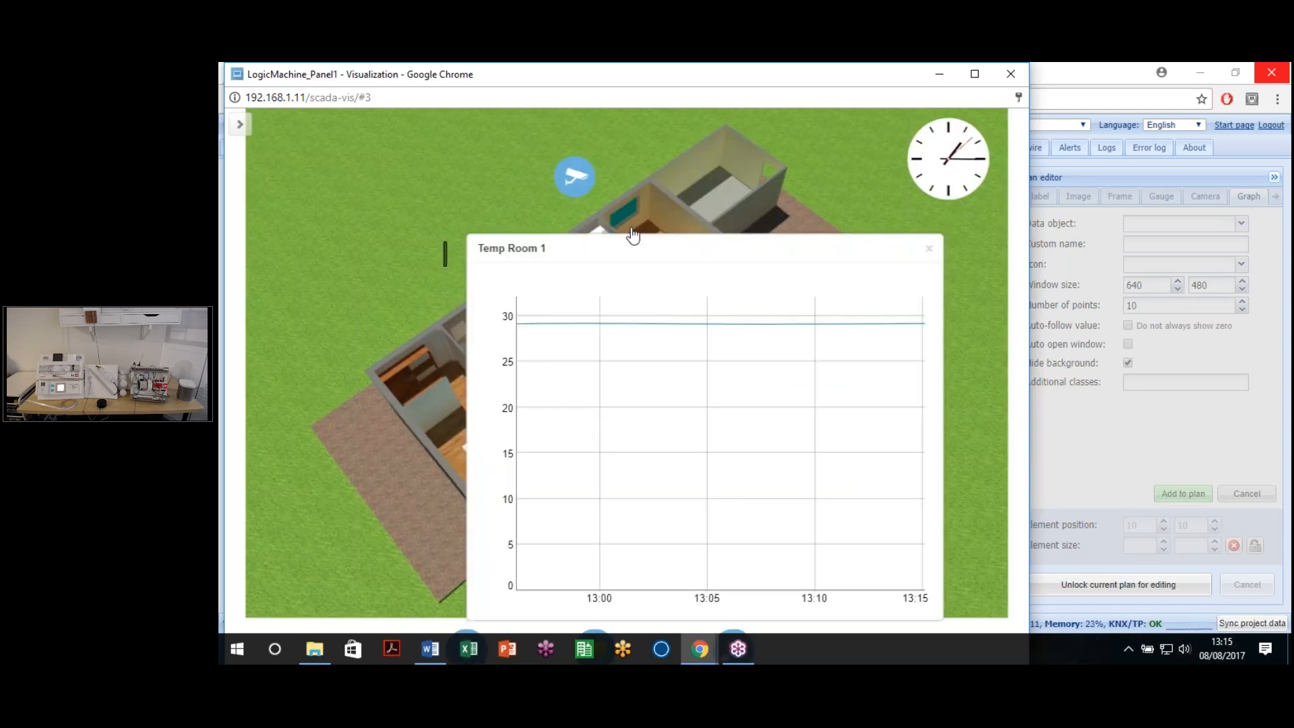
mouse_move(600, 286)
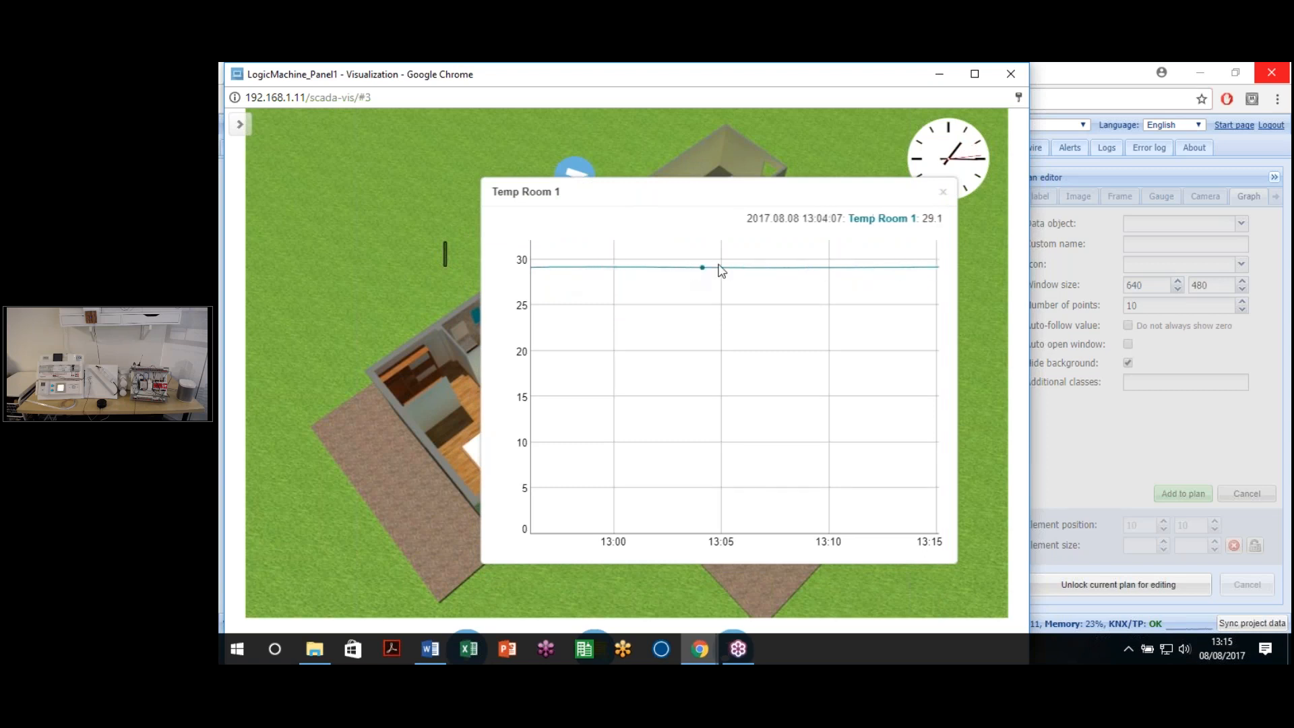
Step: Zoom the graph into 13:00–13:07 and narrower, reset to 13:00–13:15, then close the popup and preview
drag(620, 280, 782, 290)
drag(688, 283, 815, 289)
drag(661, 310, 829, 321)
double_click(761, 329)
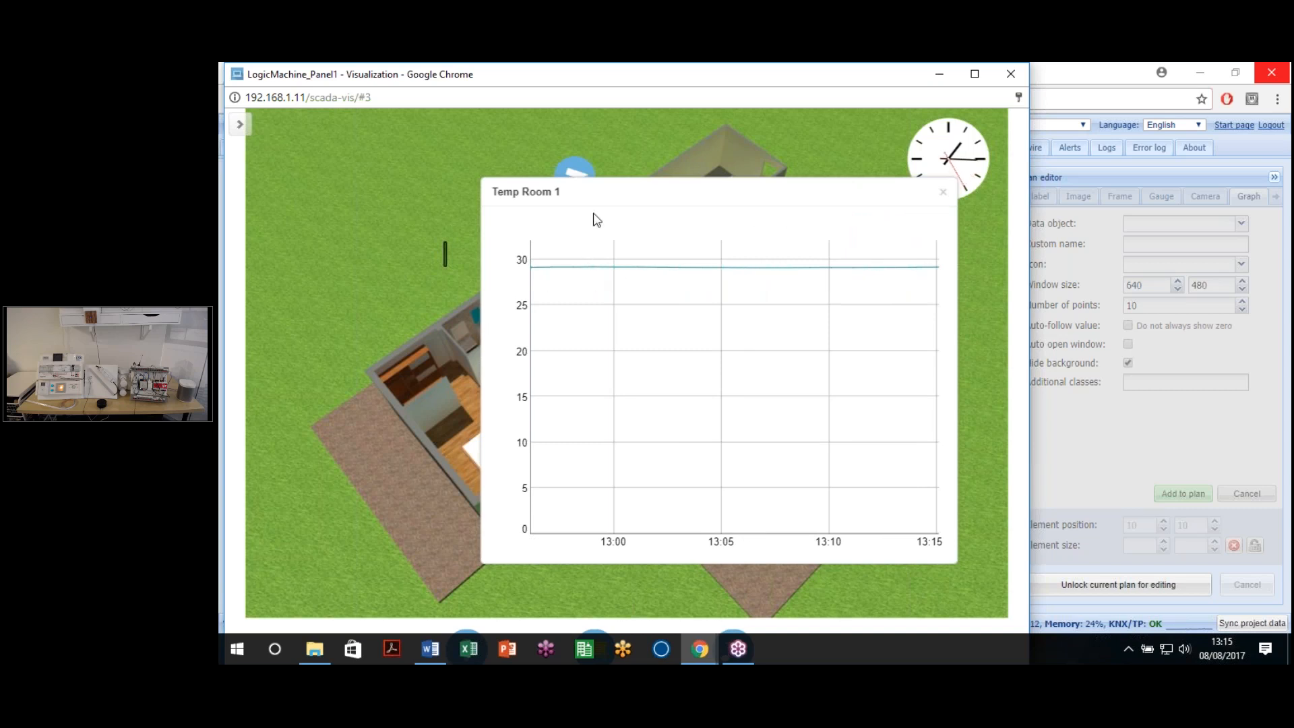
click(943, 192)
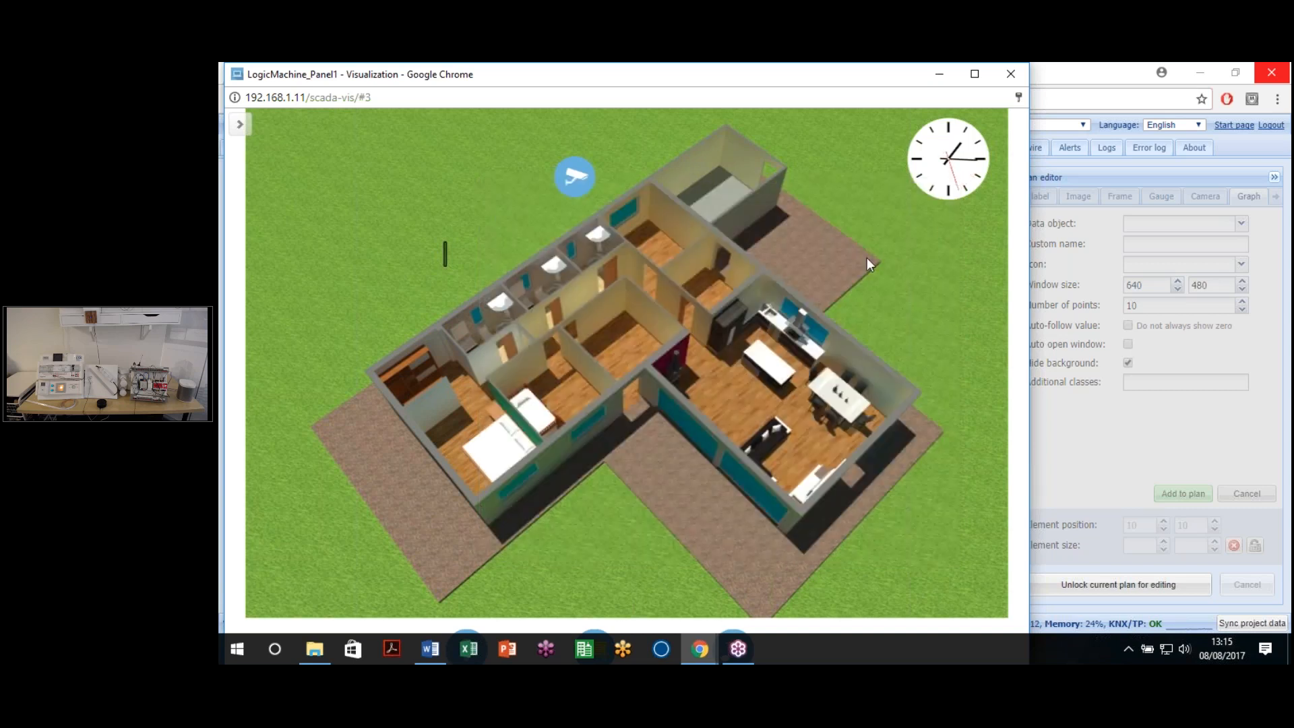
click(1008, 82)
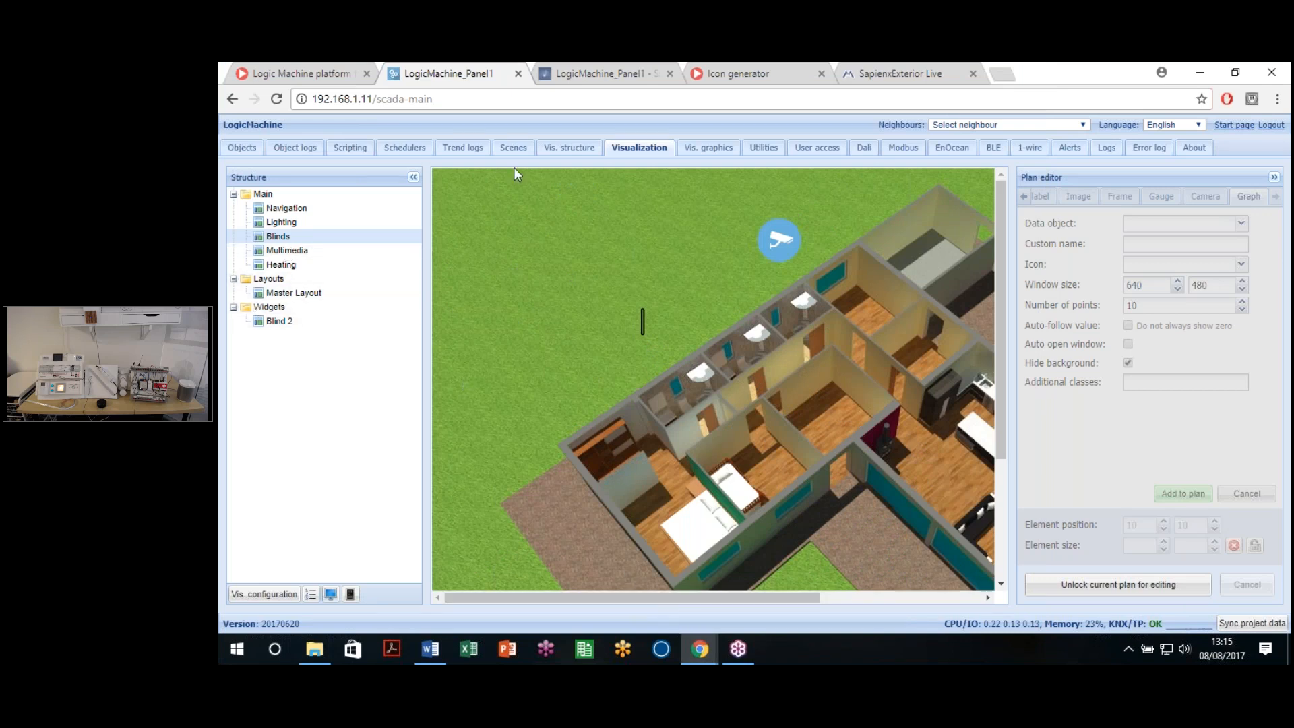
Step: Import Blind_1-widget.tar from the Plantillas Visualizacion folder, keeping the existing linked objects
click(567, 148)
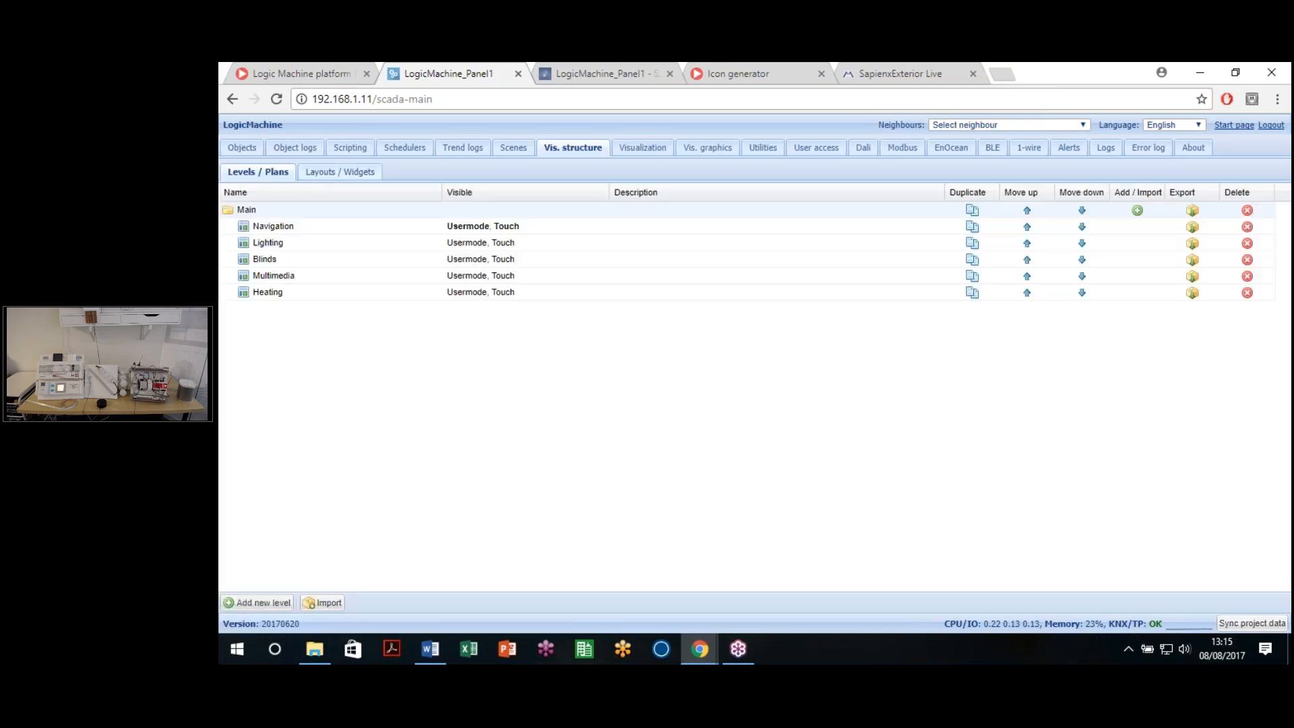
click(336, 172)
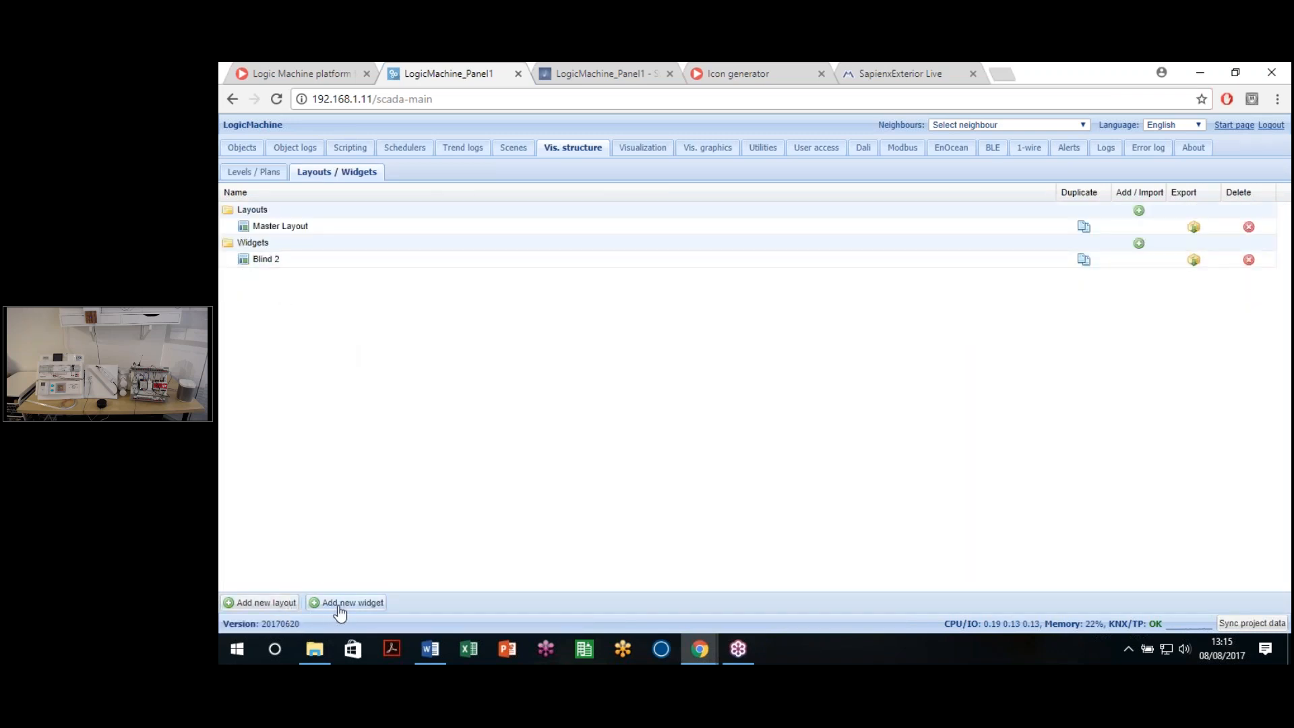
click(1138, 246)
click(749, 395)
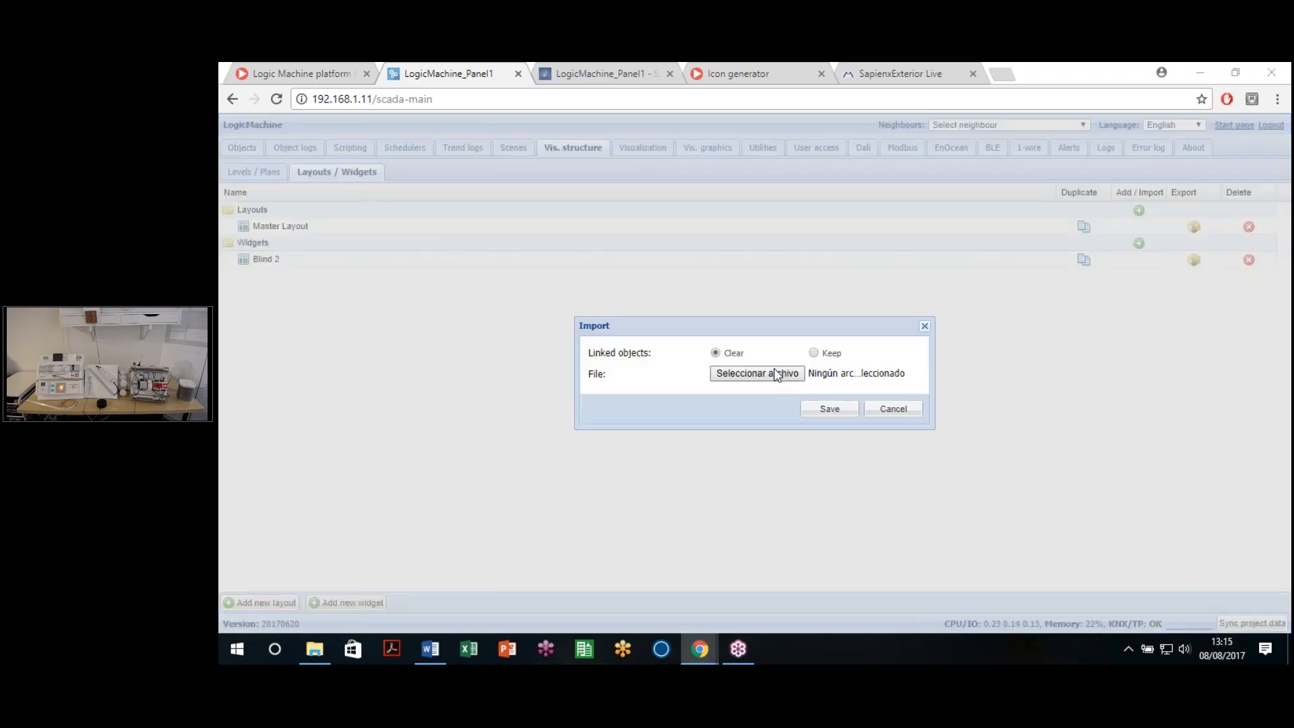
click(776, 375)
click(391, 101)
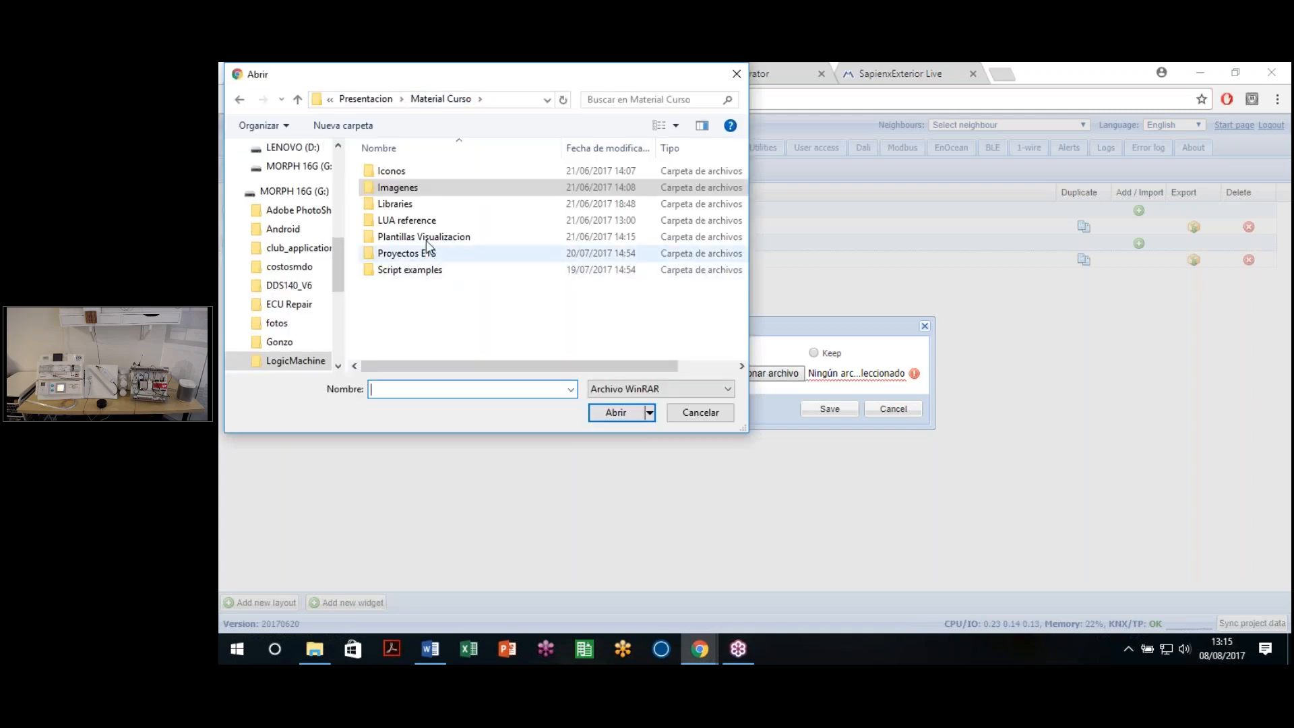
double_click(426, 240)
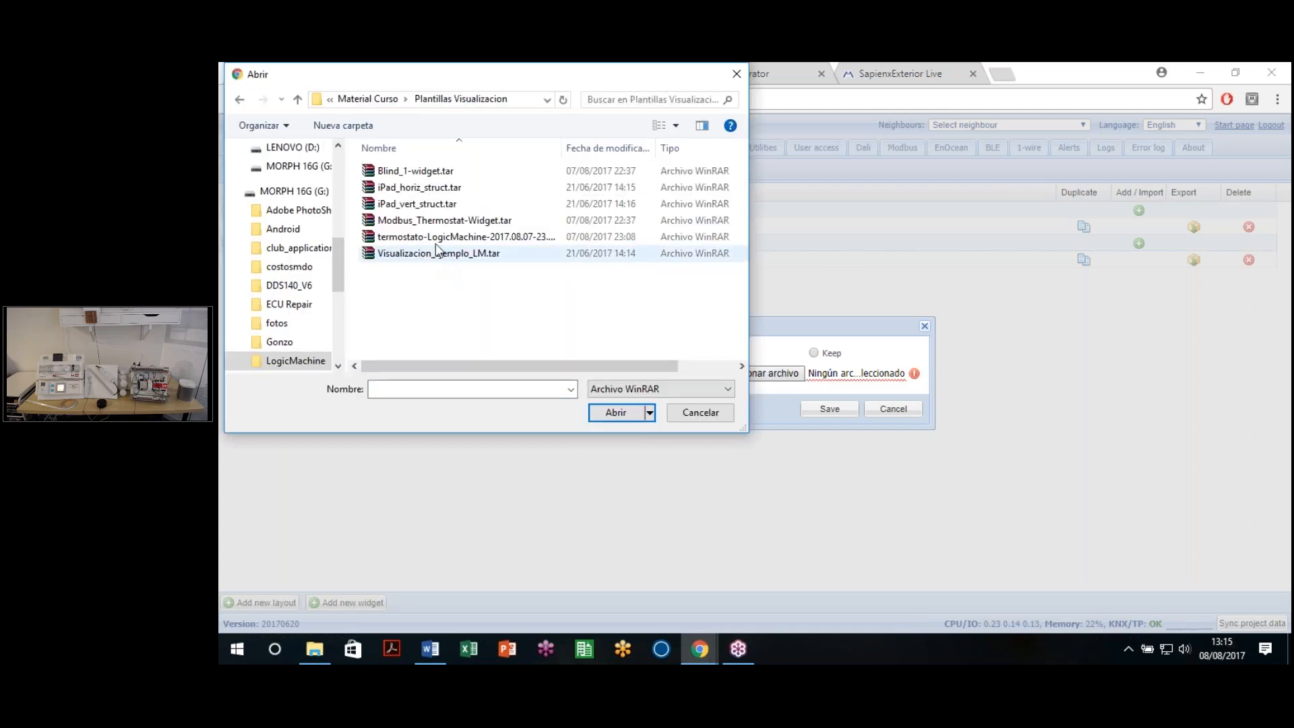
click(428, 177)
click(615, 414)
click(814, 353)
click(825, 412)
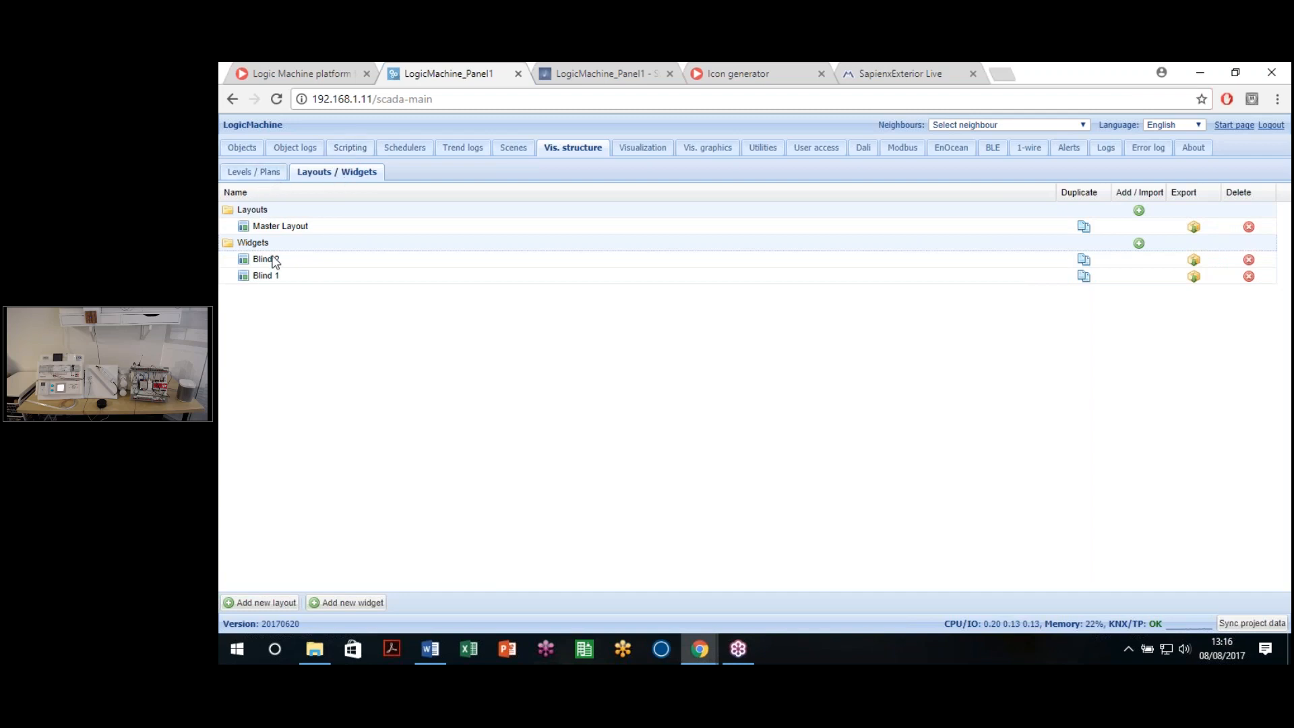
Step: Start a second widget import and cancel it
click(1138, 246)
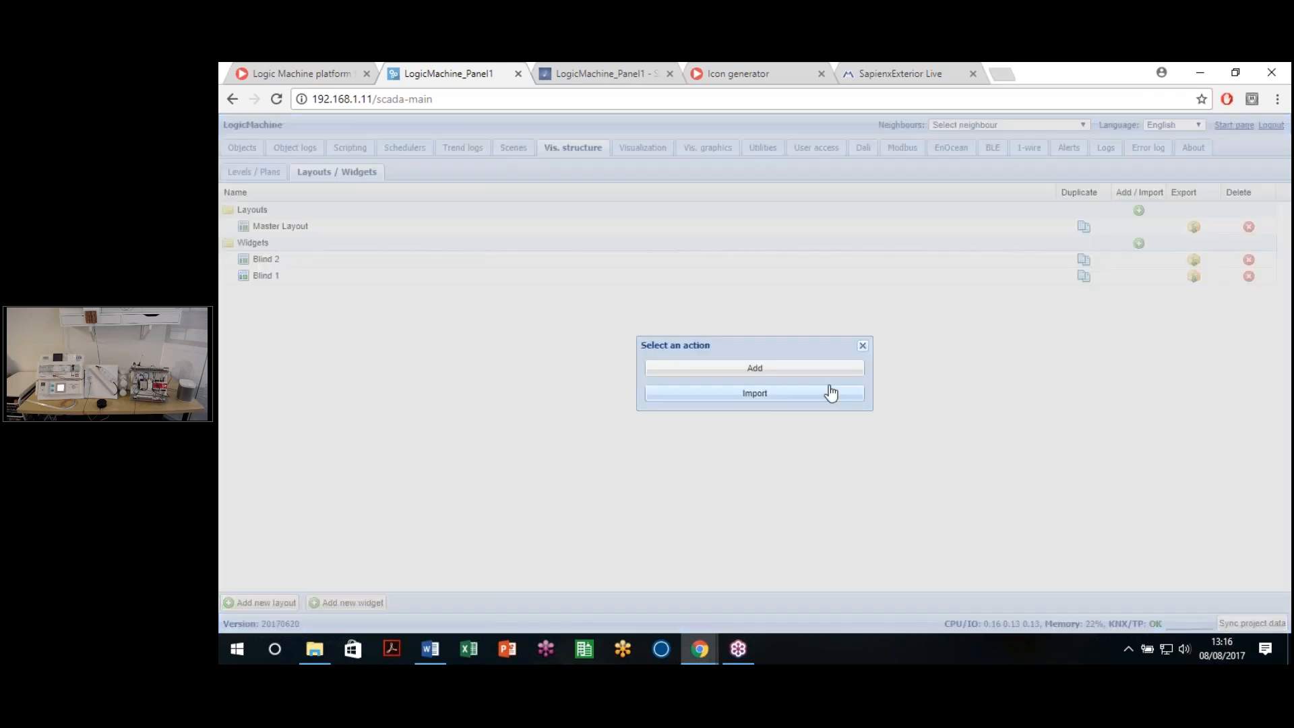
click(755, 393)
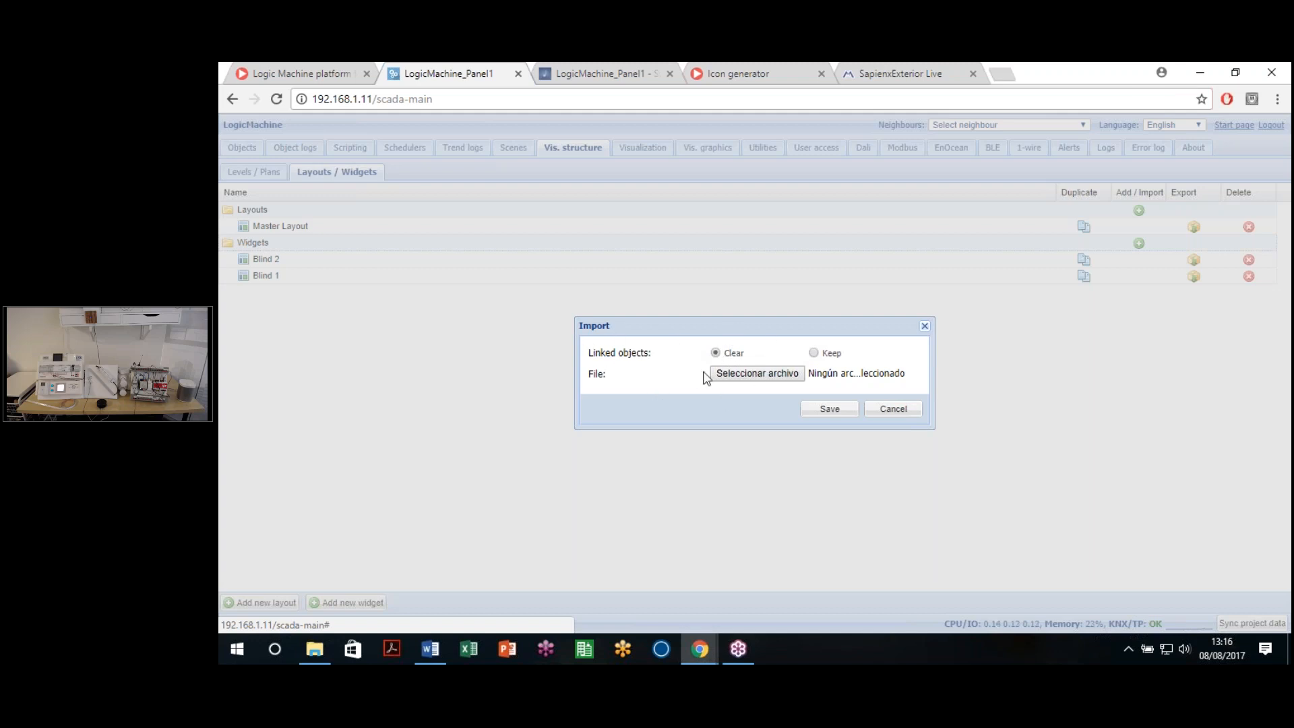
click(884, 412)
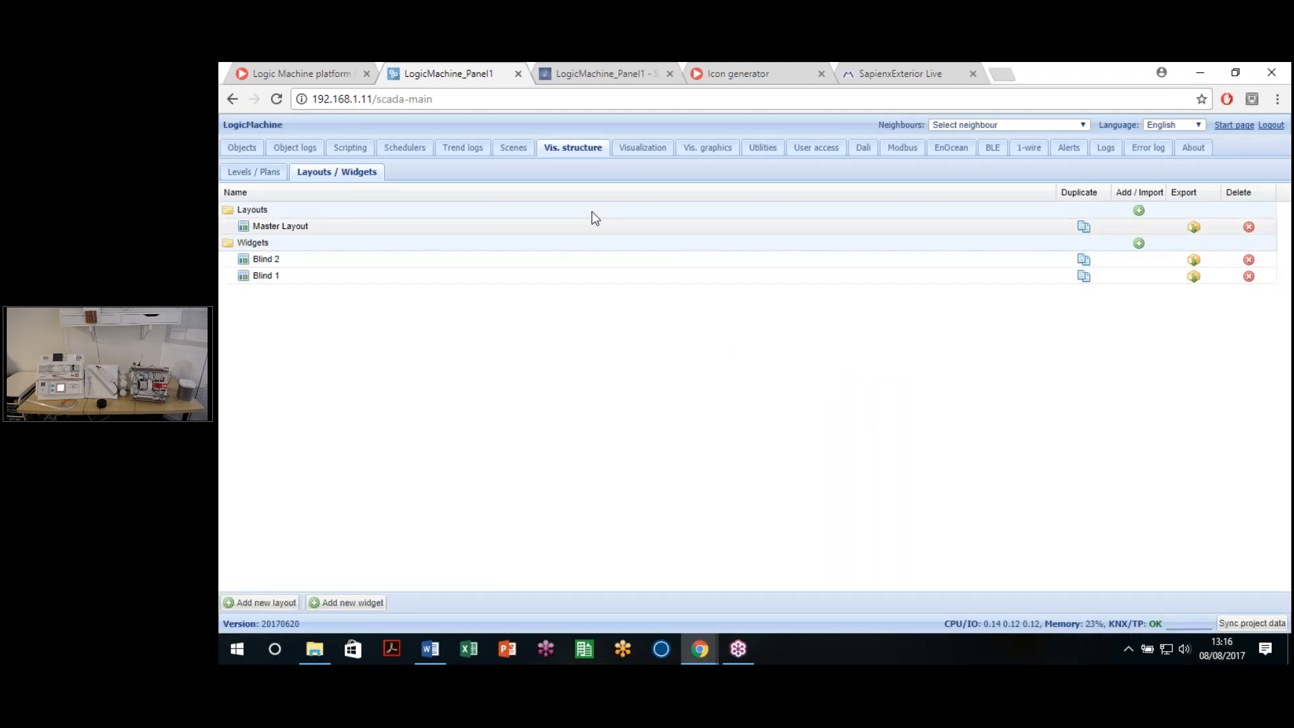
Step: In the Visualization editor, compare Blind 1 and Blind 2, then unlock Blind 1 for editing
click(638, 157)
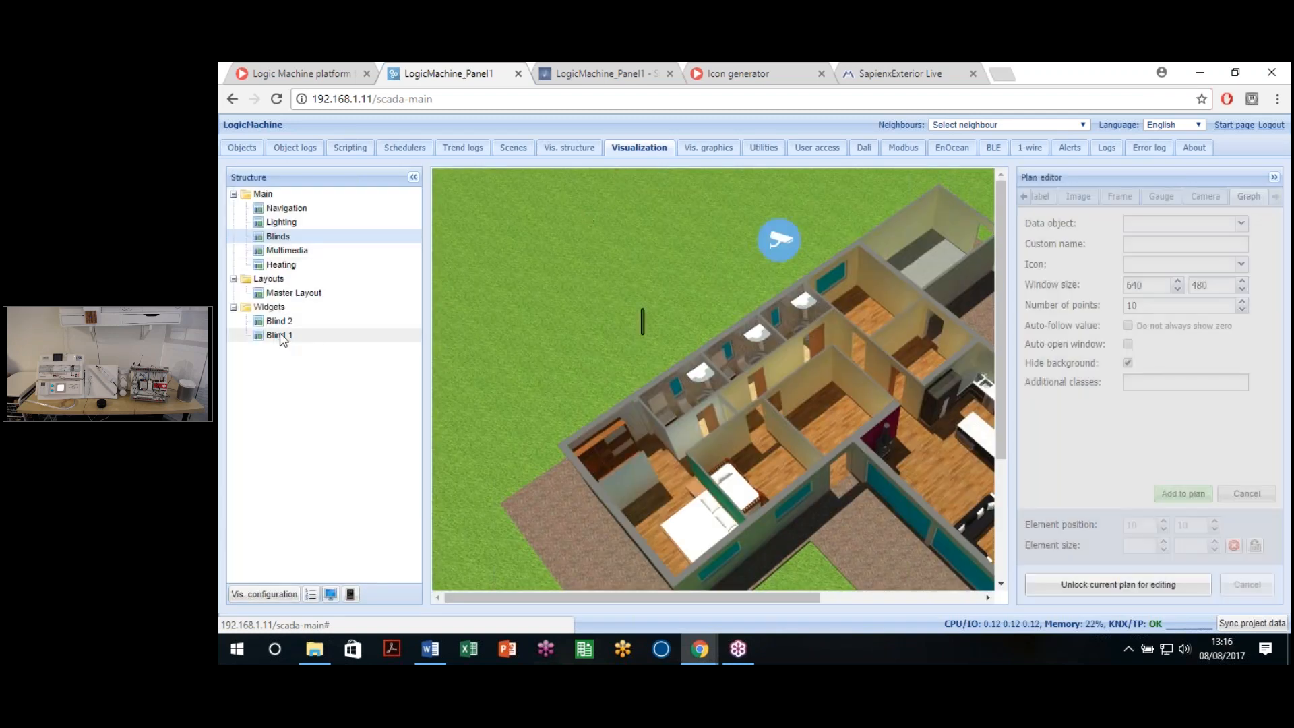
click(277, 335)
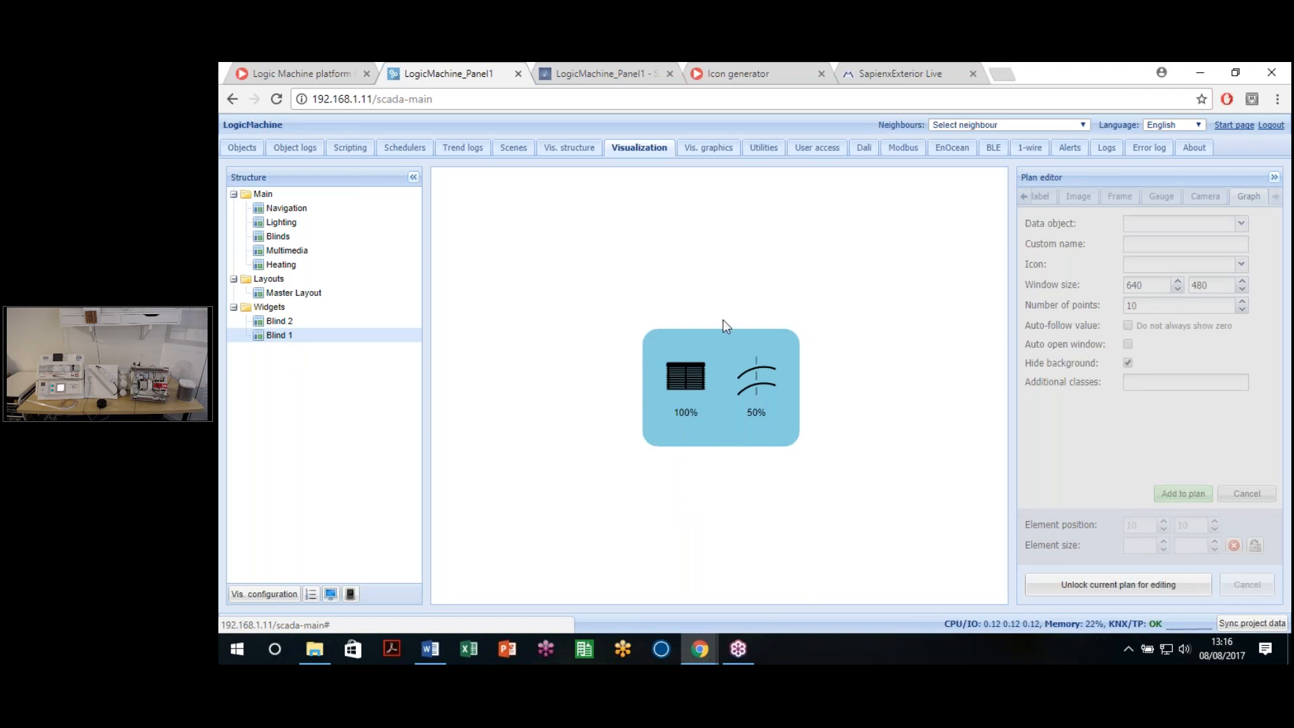
click(278, 322)
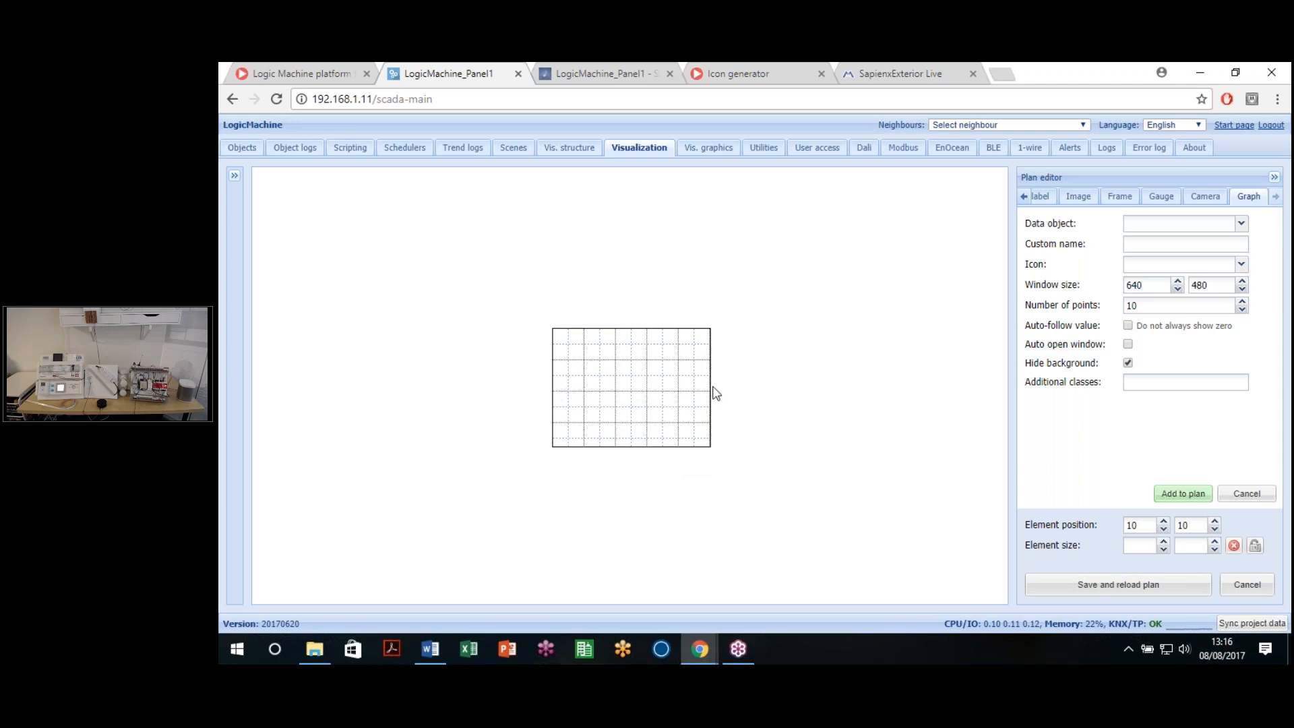
click(1247, 587)
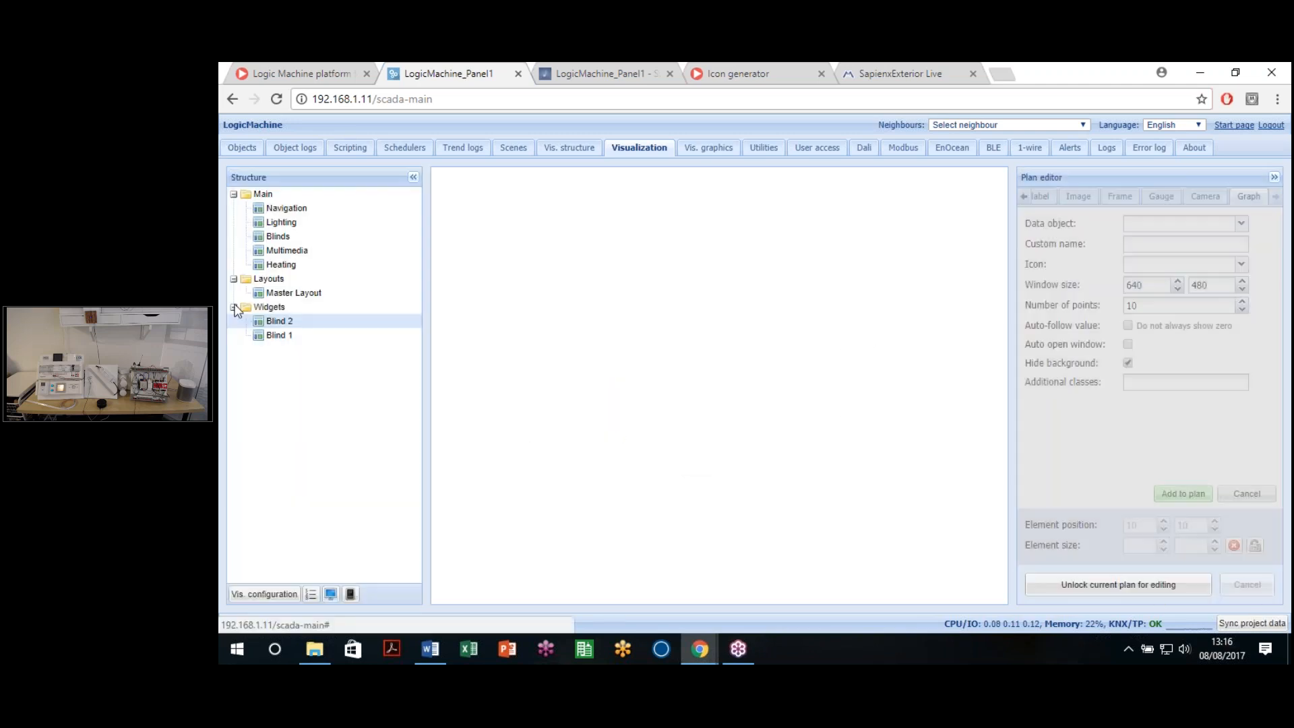
click(290, 337)
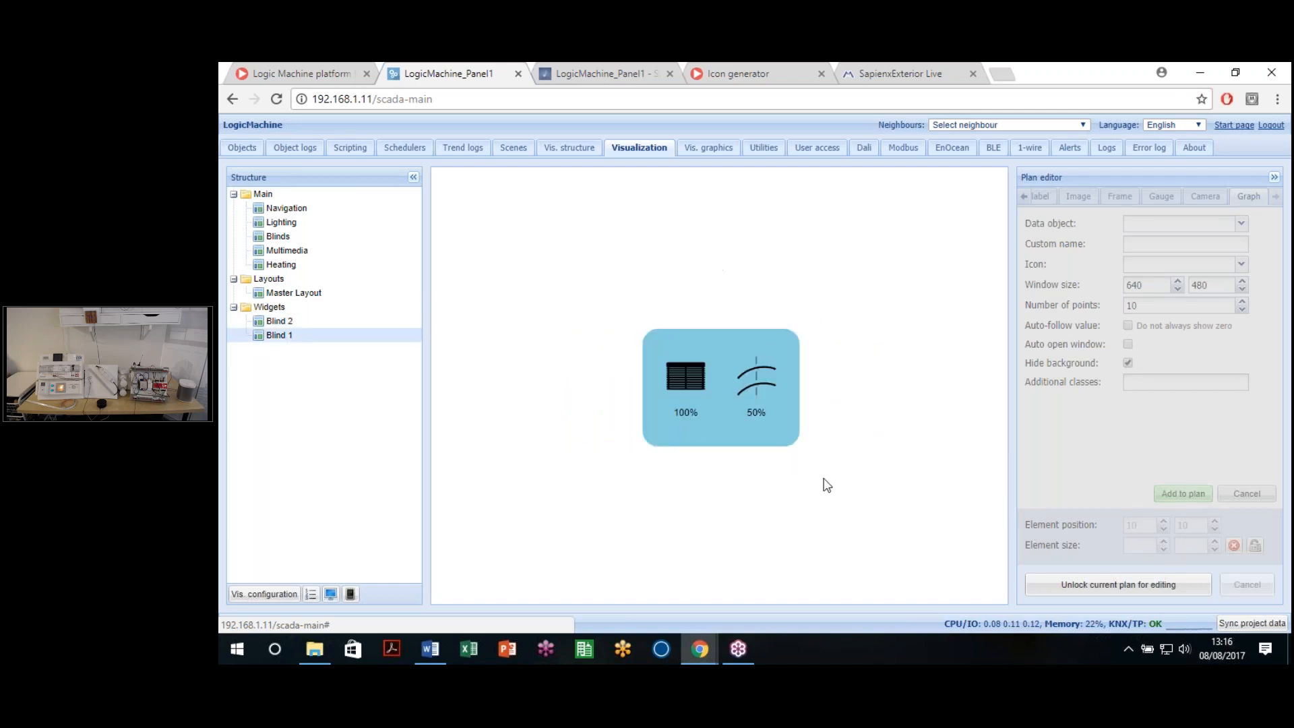
click(1121, 594)
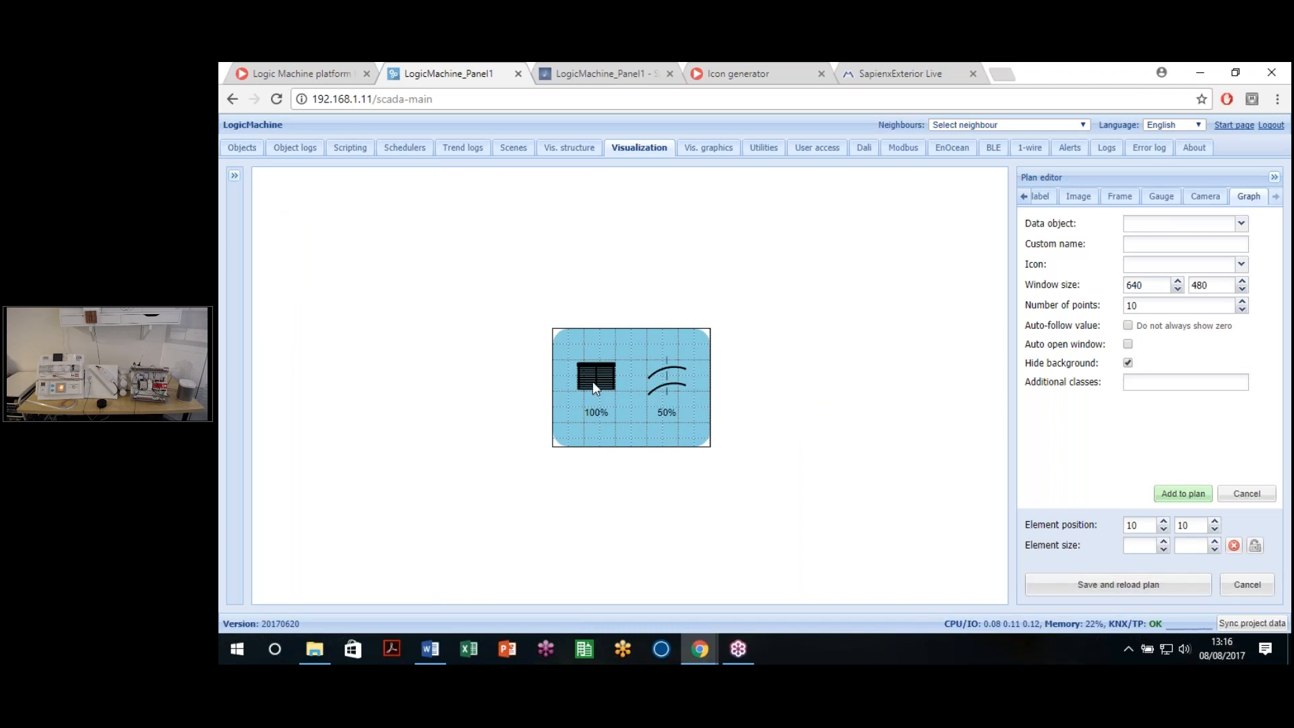
Step: Select the blind element on the canvas and inspect its main object address
click(595, 385)
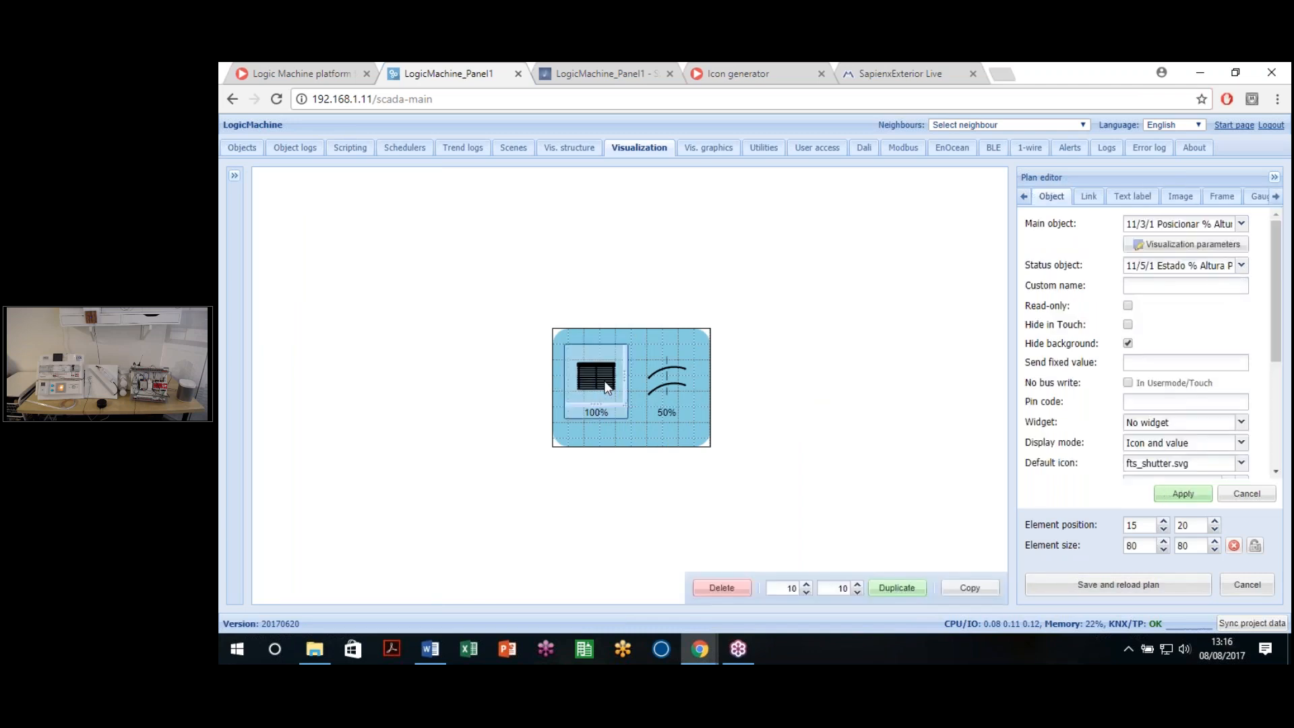
click(1150, 228)
drag(1215, 230, 1080, 237)
click(1081, 238)
drag(1198, 226, 1151, 226)
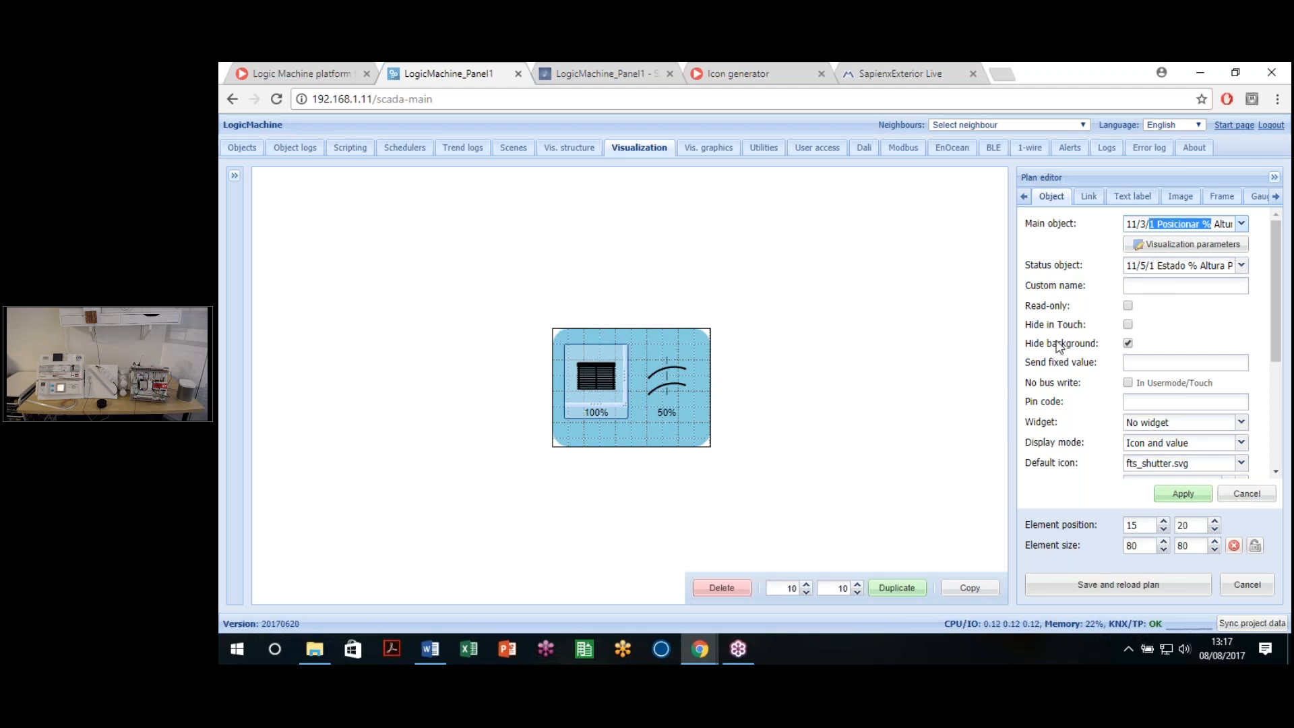
Step: Show the blind's 10 additional icons, one shutter icon per 10% range
scroll(1173, 321, down, 3)
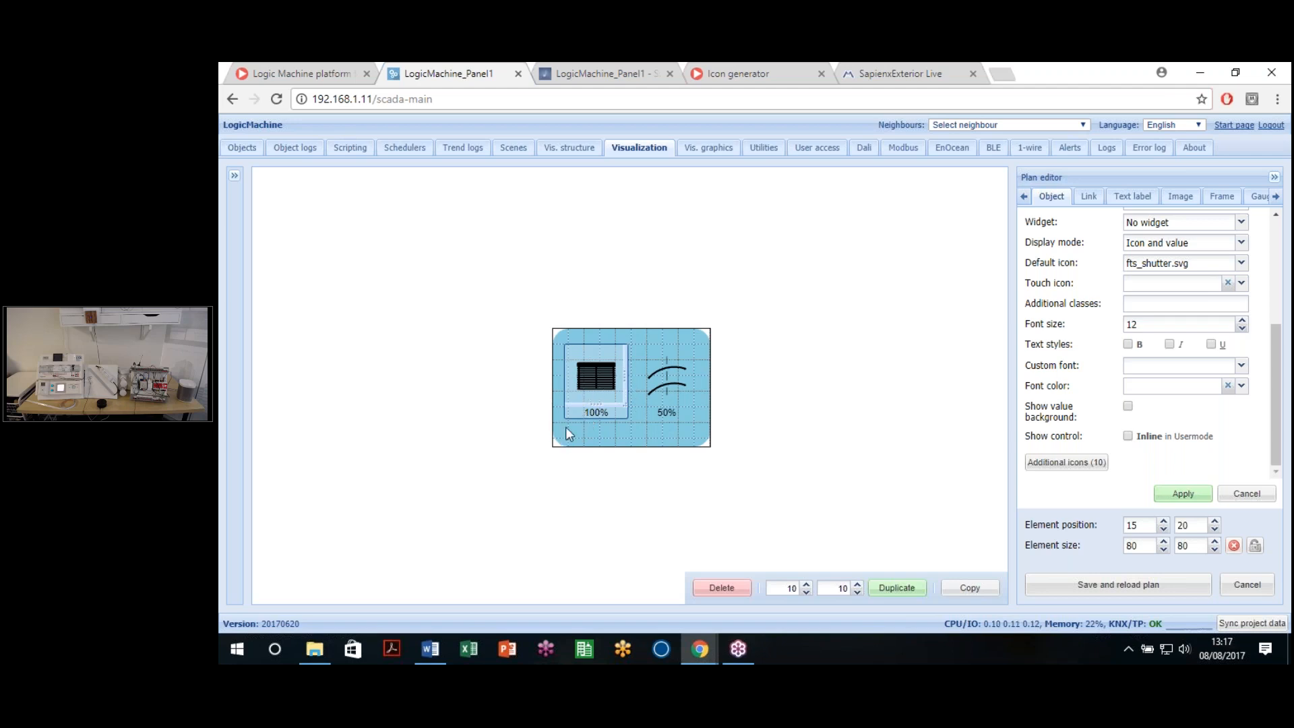
scroll(1118, 414, up, 3)
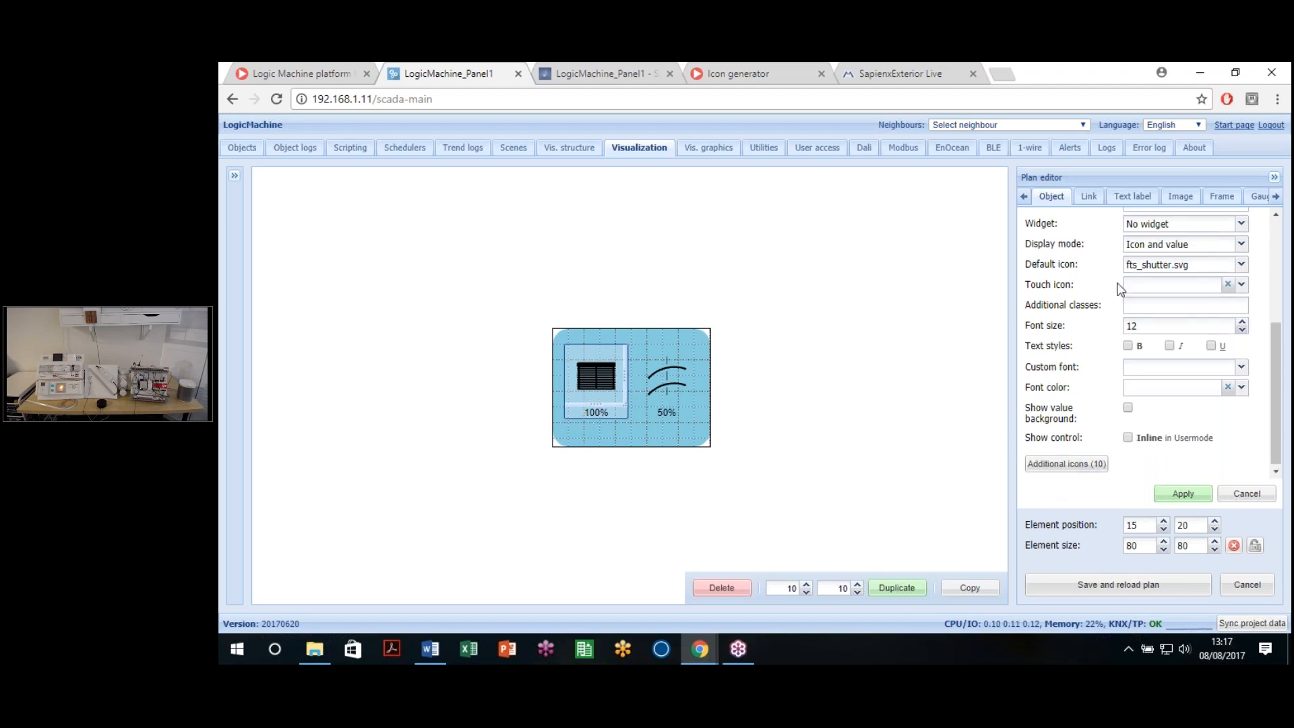
scroll(1116, 337, down, 3)
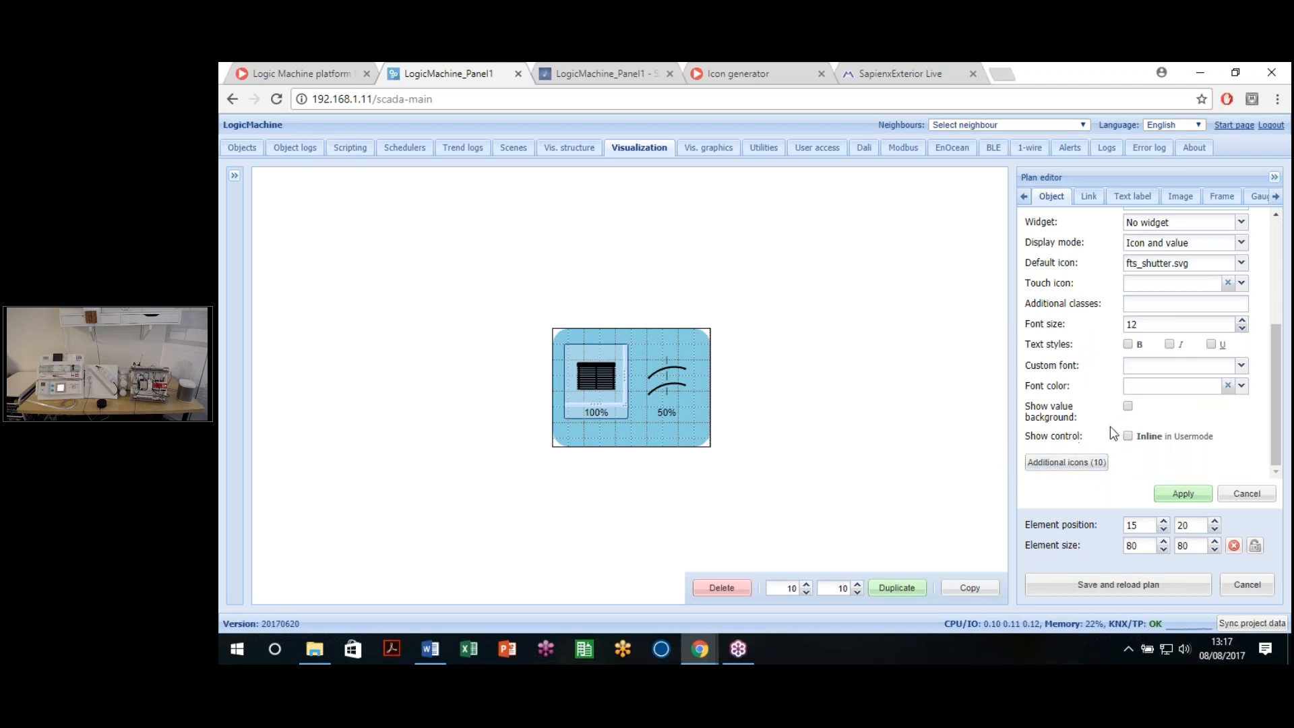
click(1064, 467)
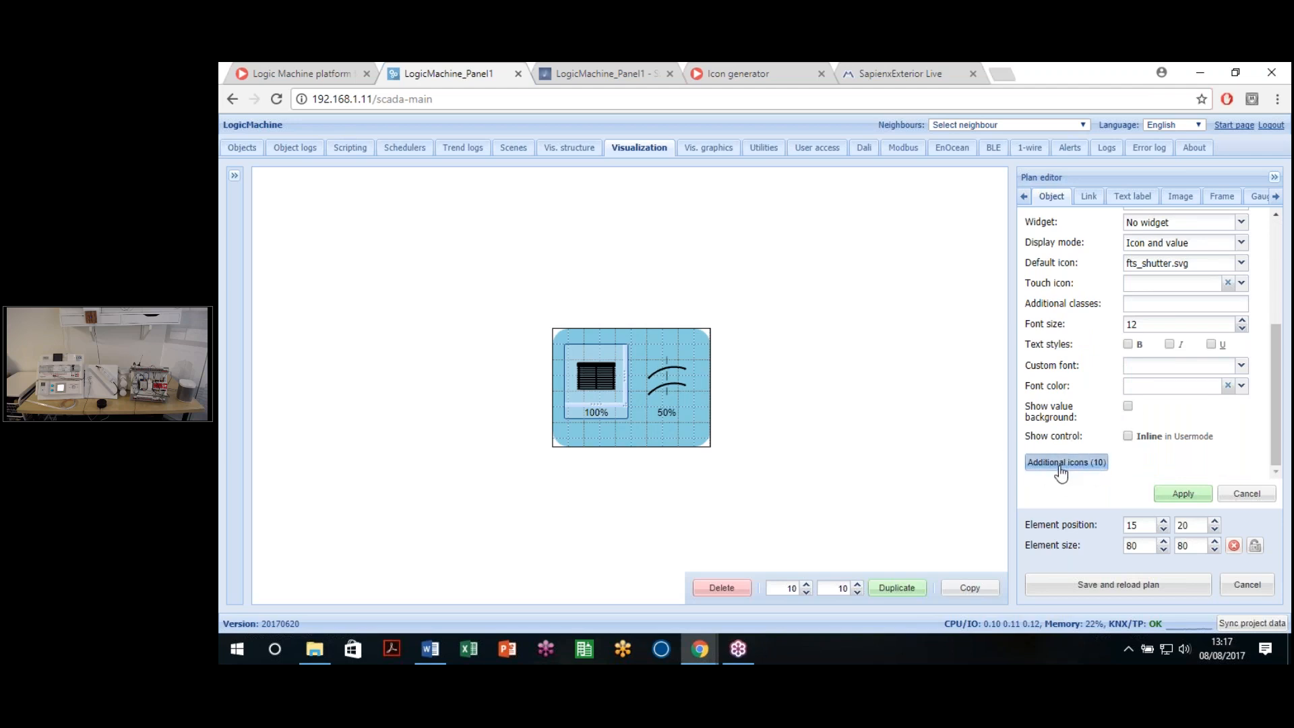
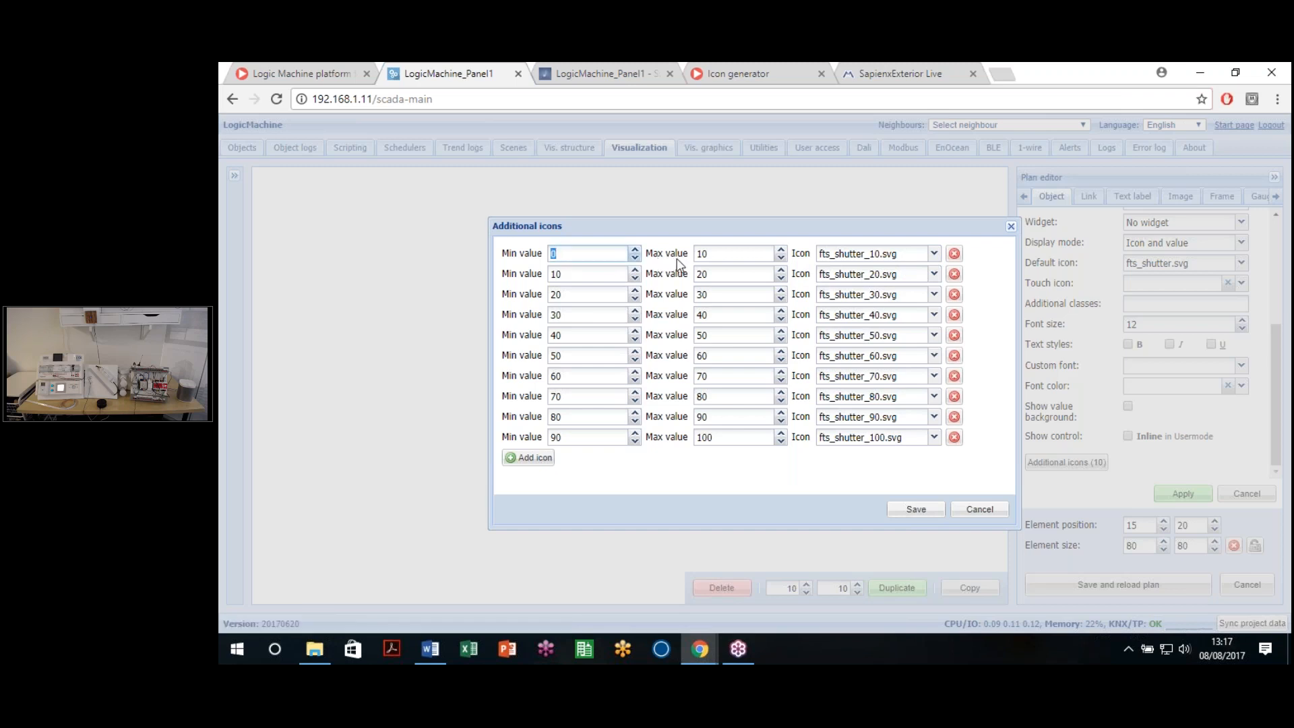
Step: Search the first row's Select image picker for the fts icons and browse the matches
key(Tab)
key(Tab)
click(910, 262)
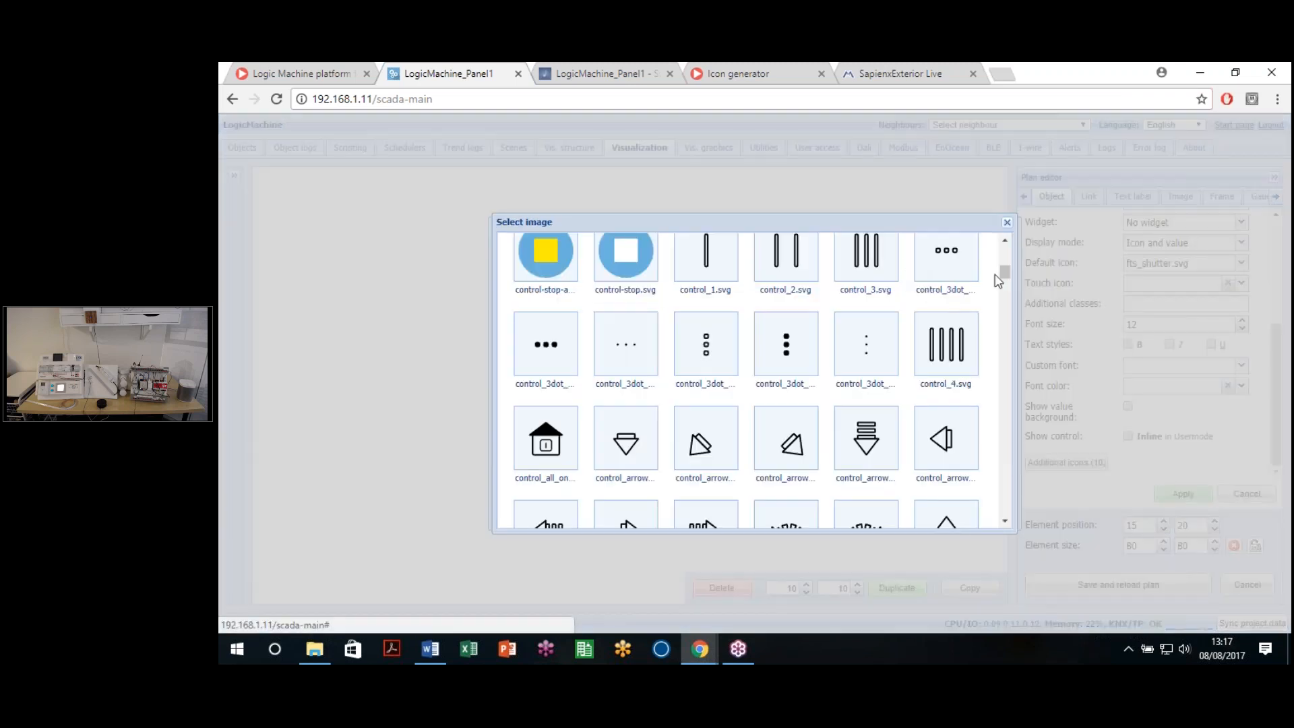
key(ctrl+f)
text(ftd)
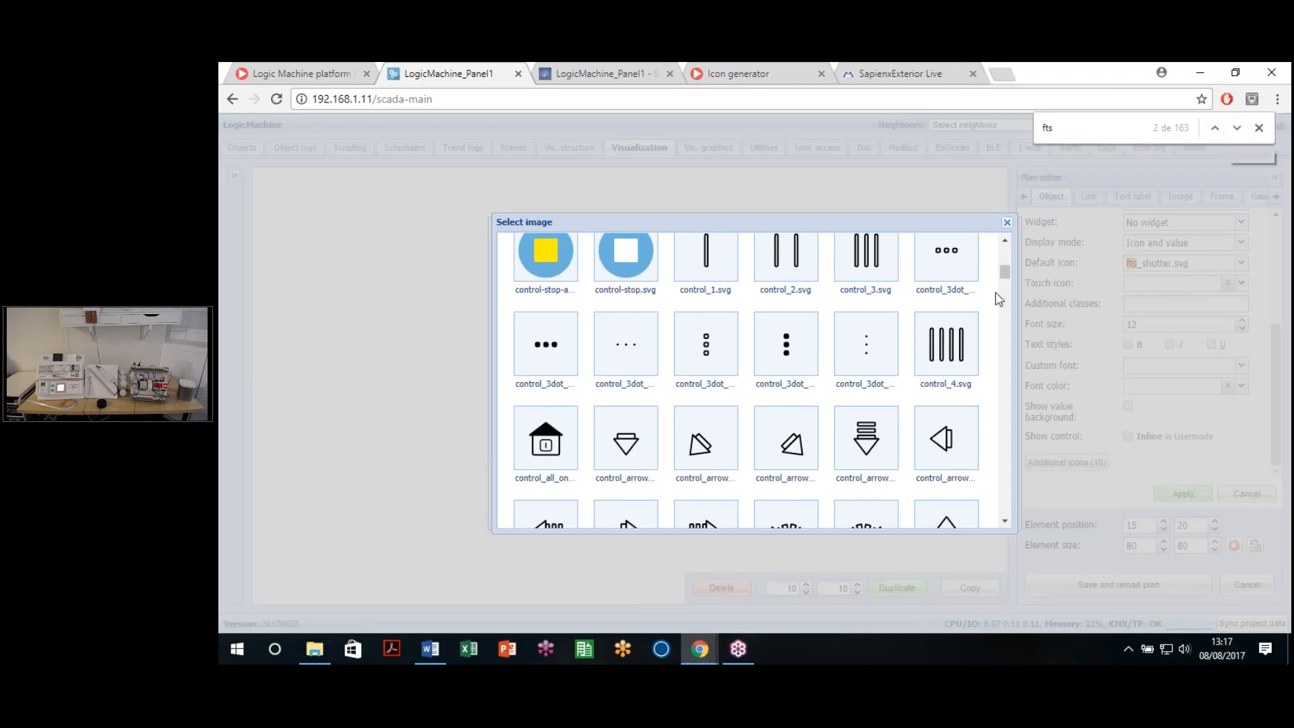
key(Return)
scroll(907, 376, down, 5)
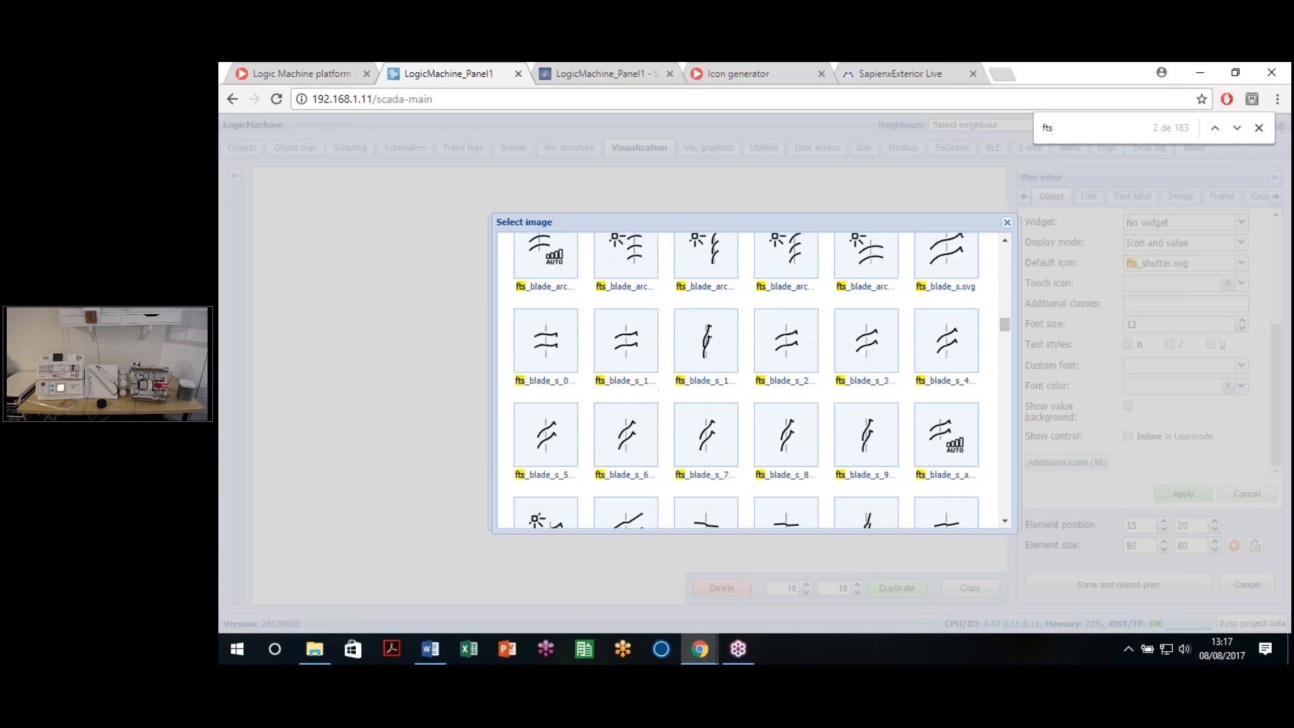
scroll(896, 391, down, 10)
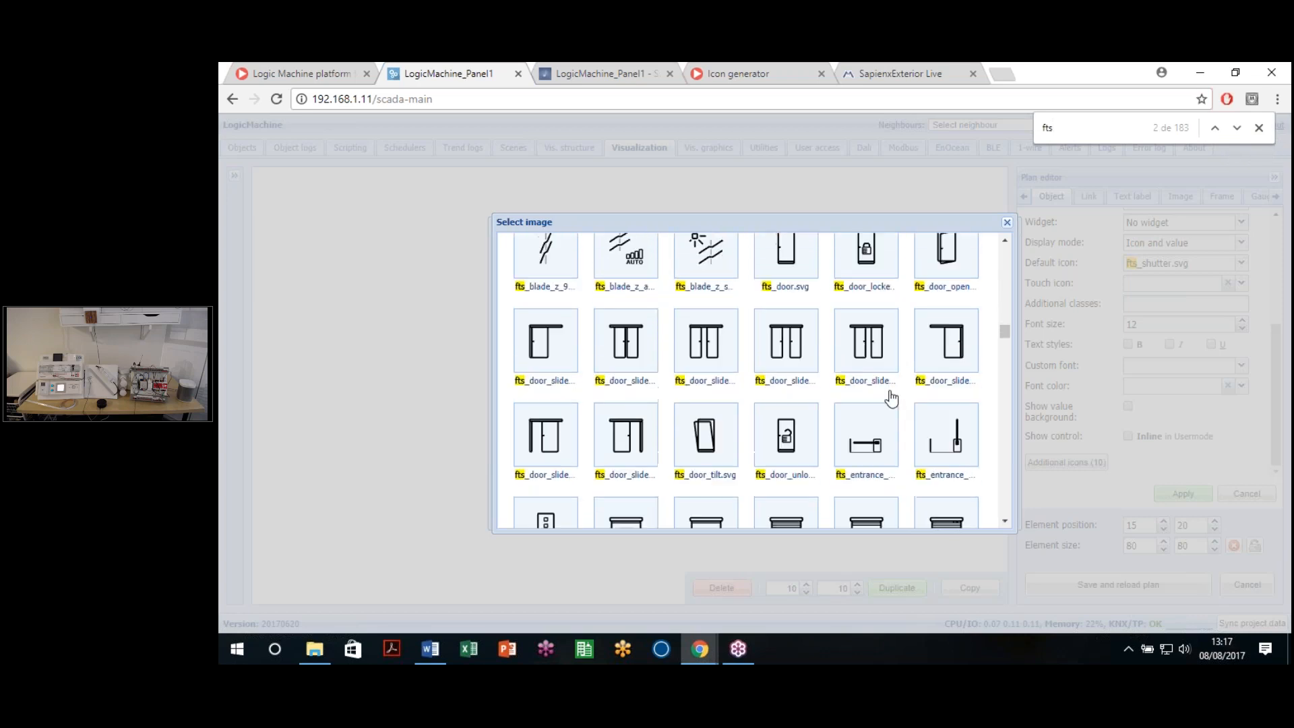
scroll(888, 411, down, 6)
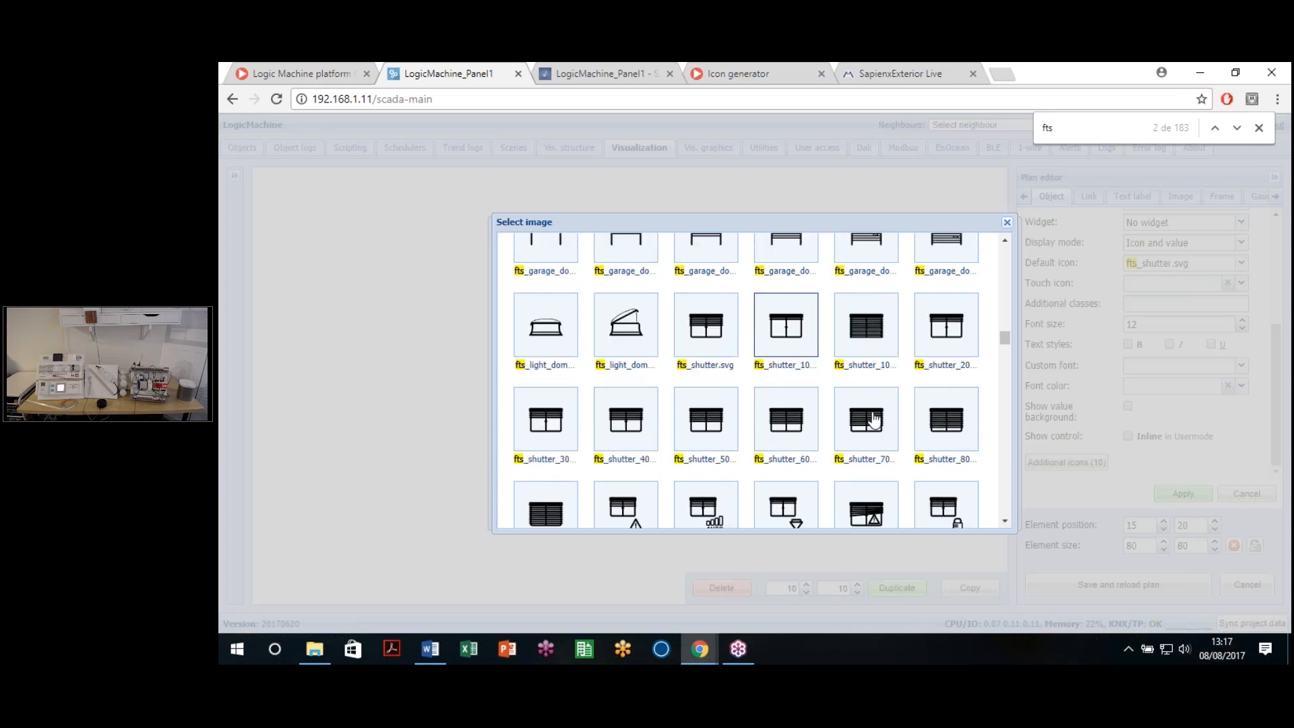
scroll(821, 390, down, 1)
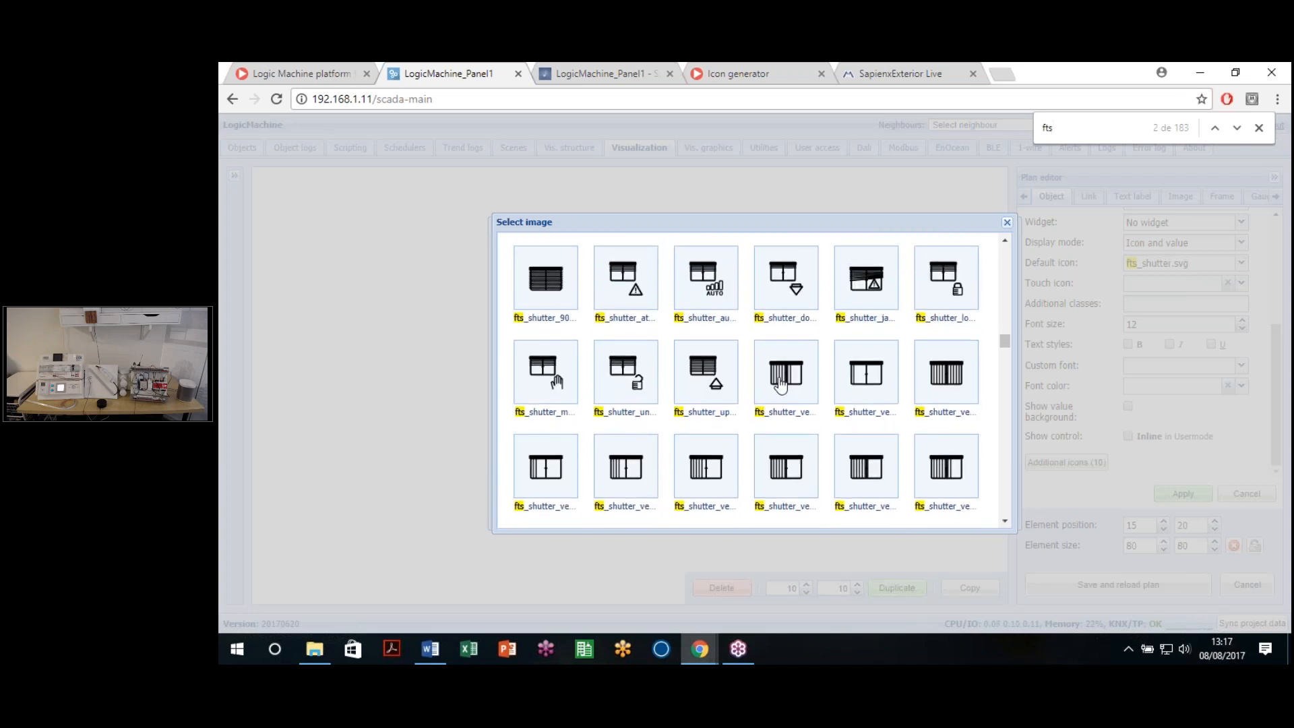
scroll(771, 367, up, 1)
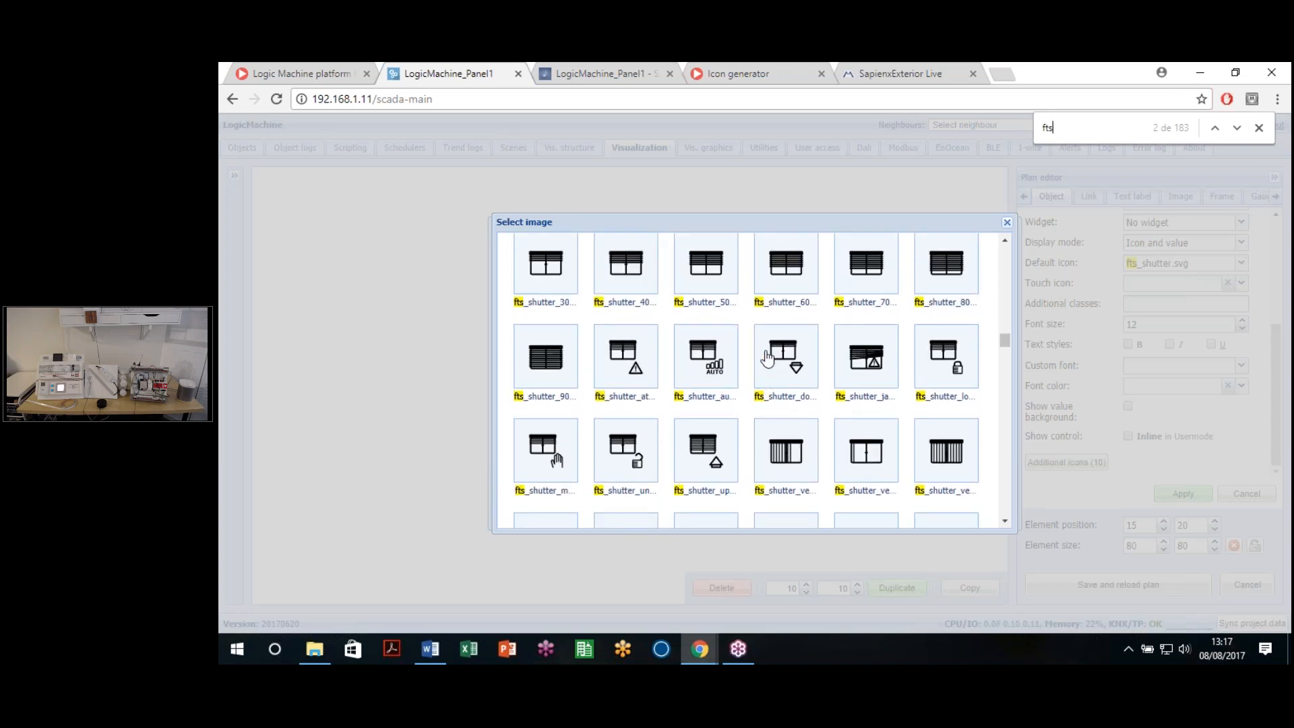
scroll(768, 358, up, 1)
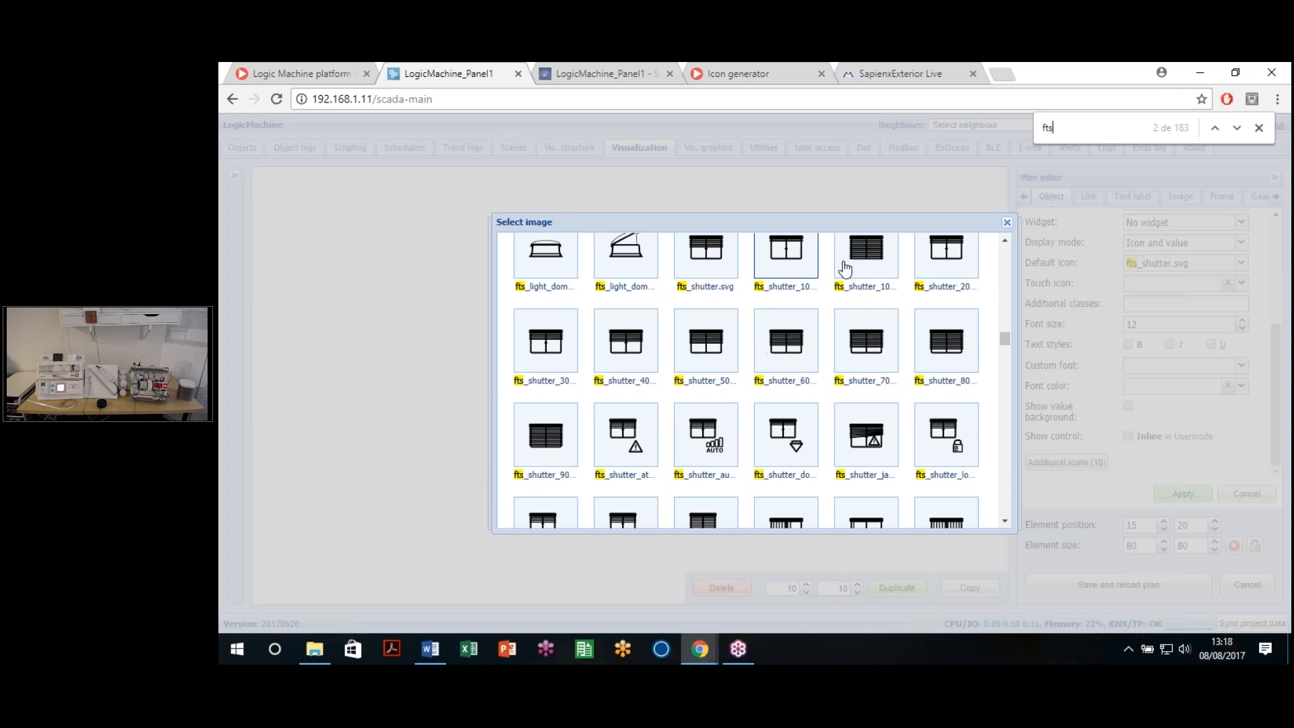
Step: Close the search and icon picker, and cancel the shutter's Additional icons dialog unsaved
click(1258, 127)
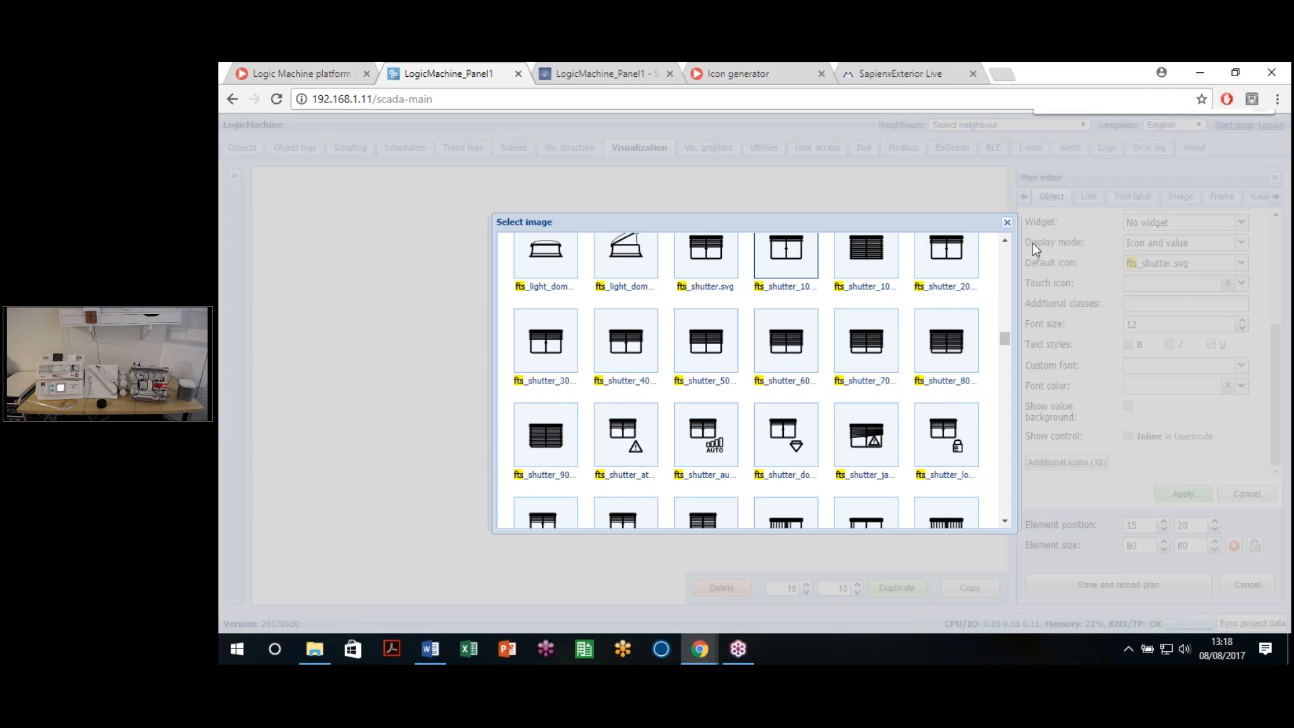
click(534, 381)
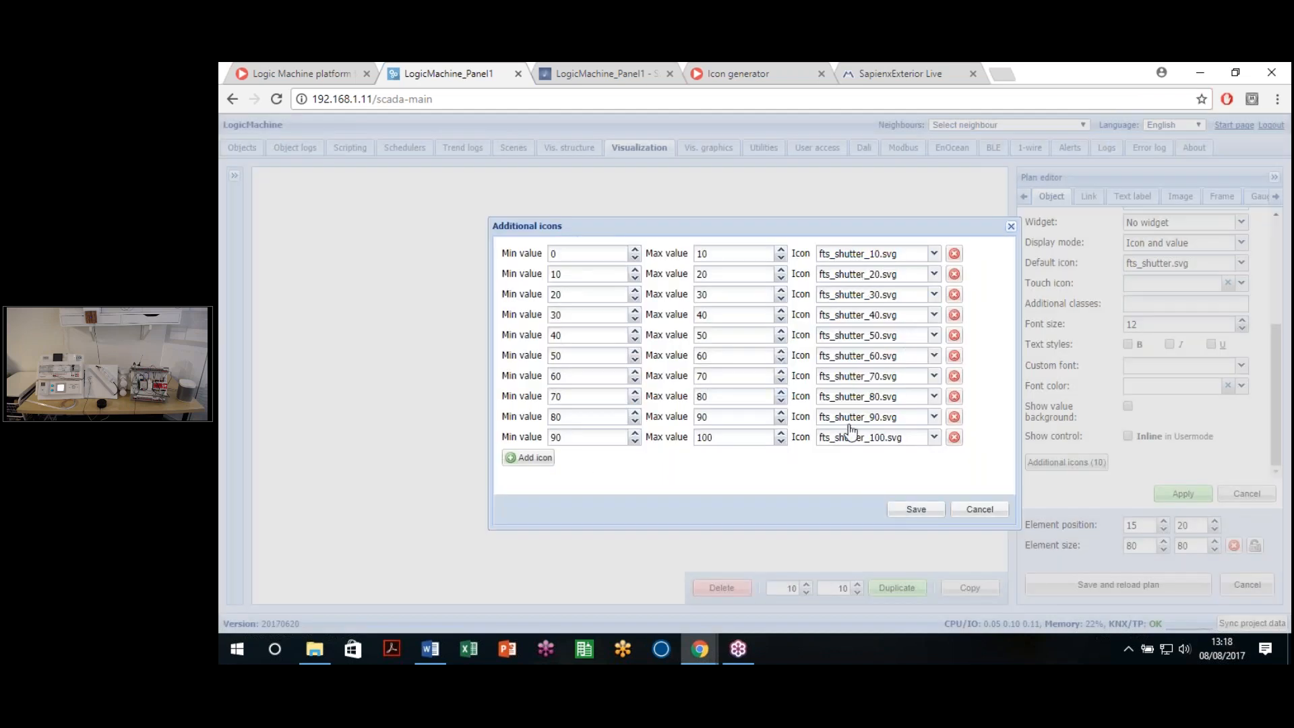
click(963, 510)
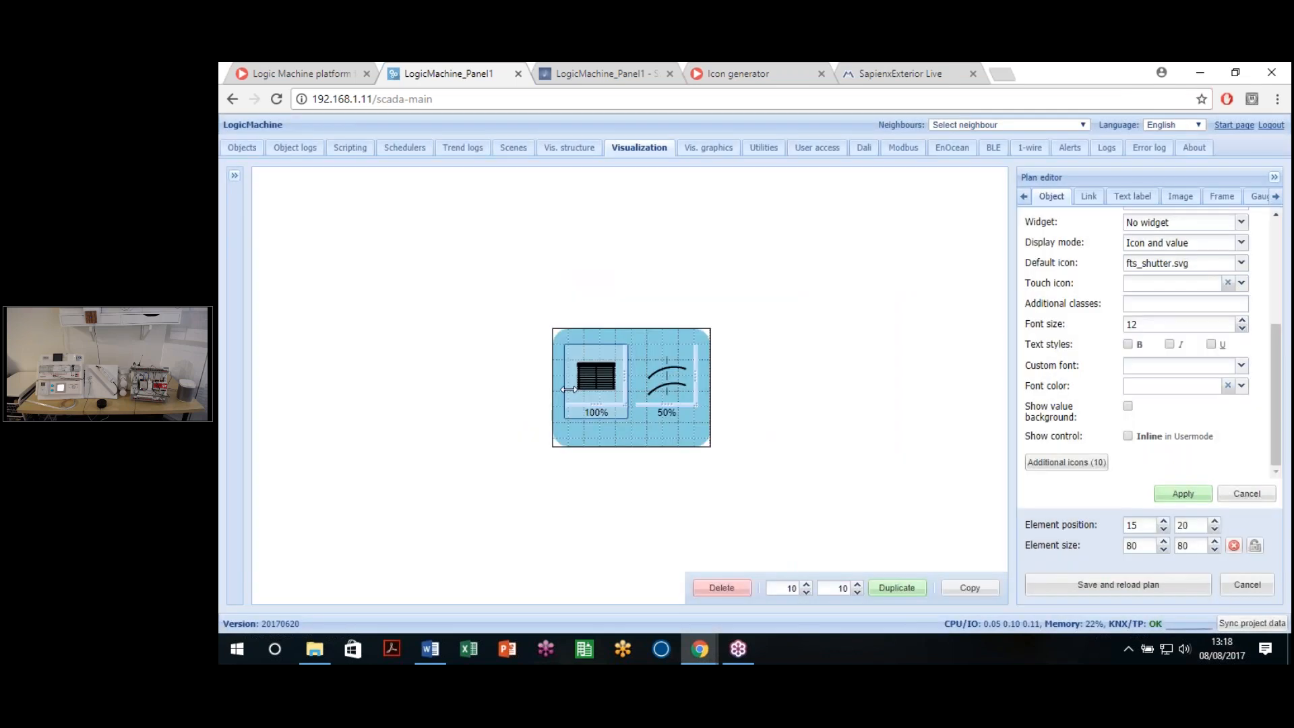
Step: On the blade-arc element, add an icon row mapping values 0–14 to fts_blade_arc_-10.svg
click(667, 386)
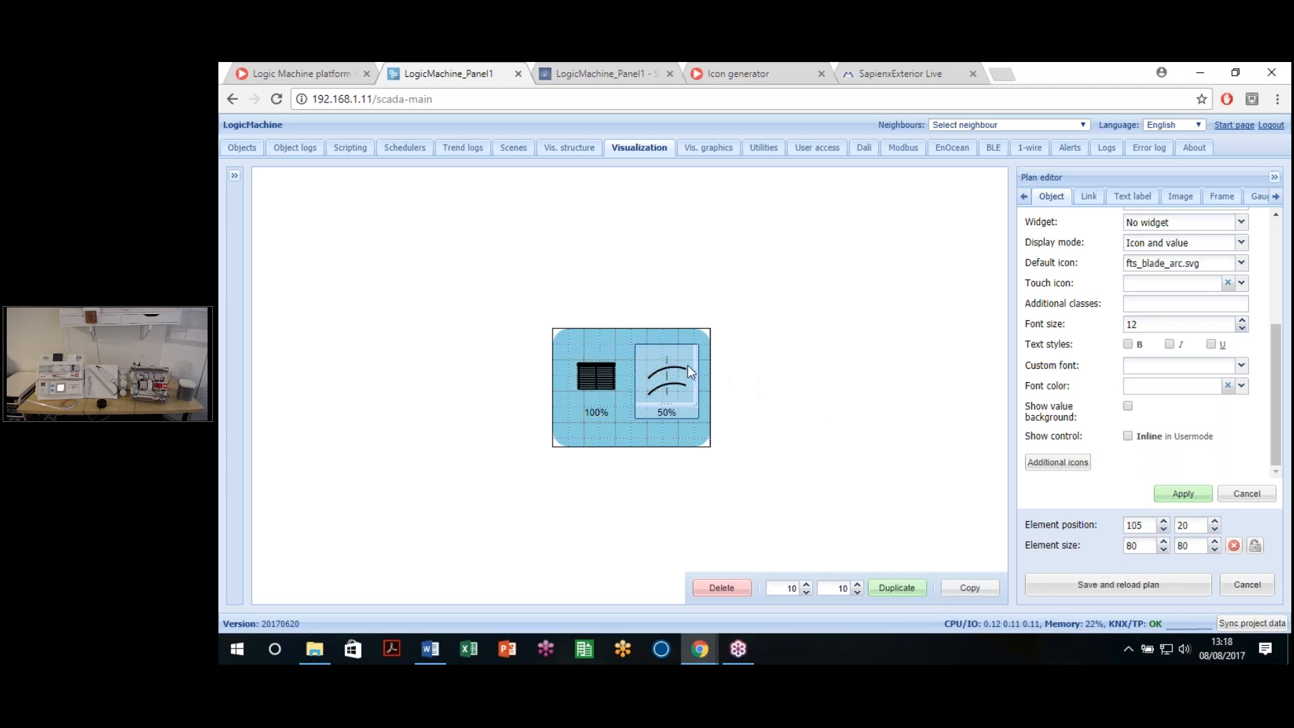
click(1041, 465)
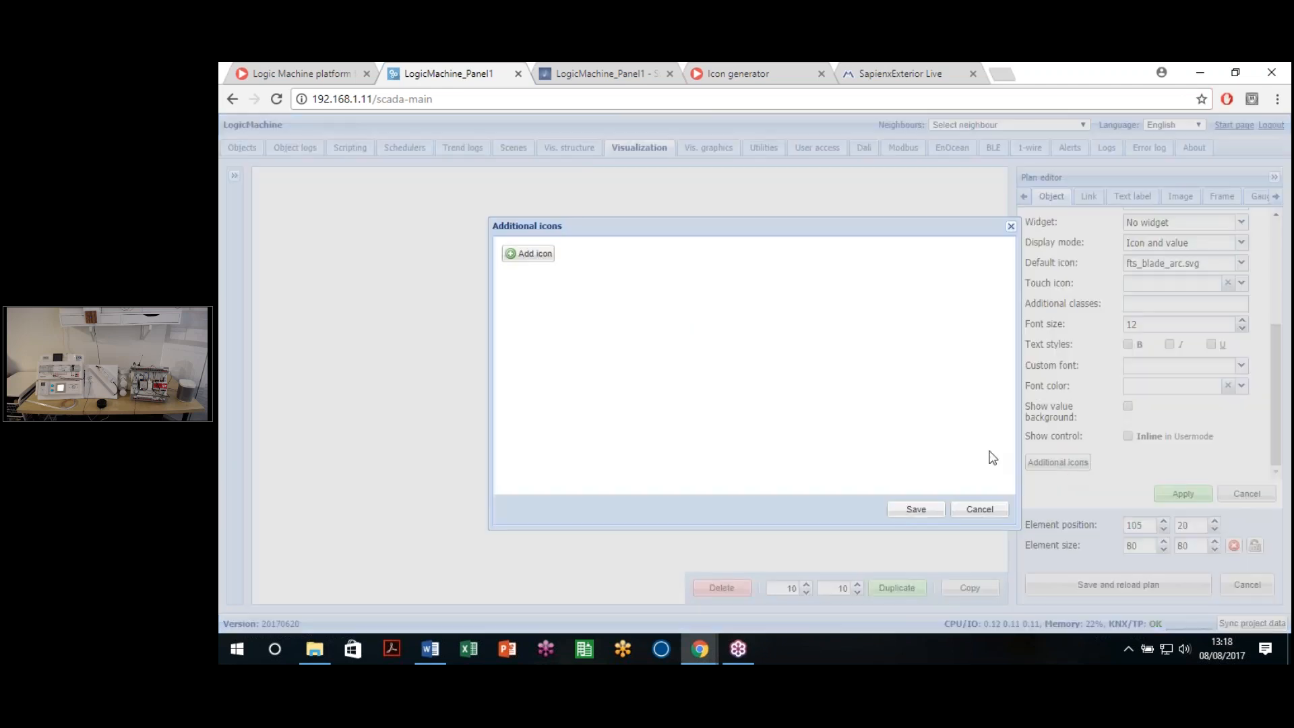
click(547, 258)
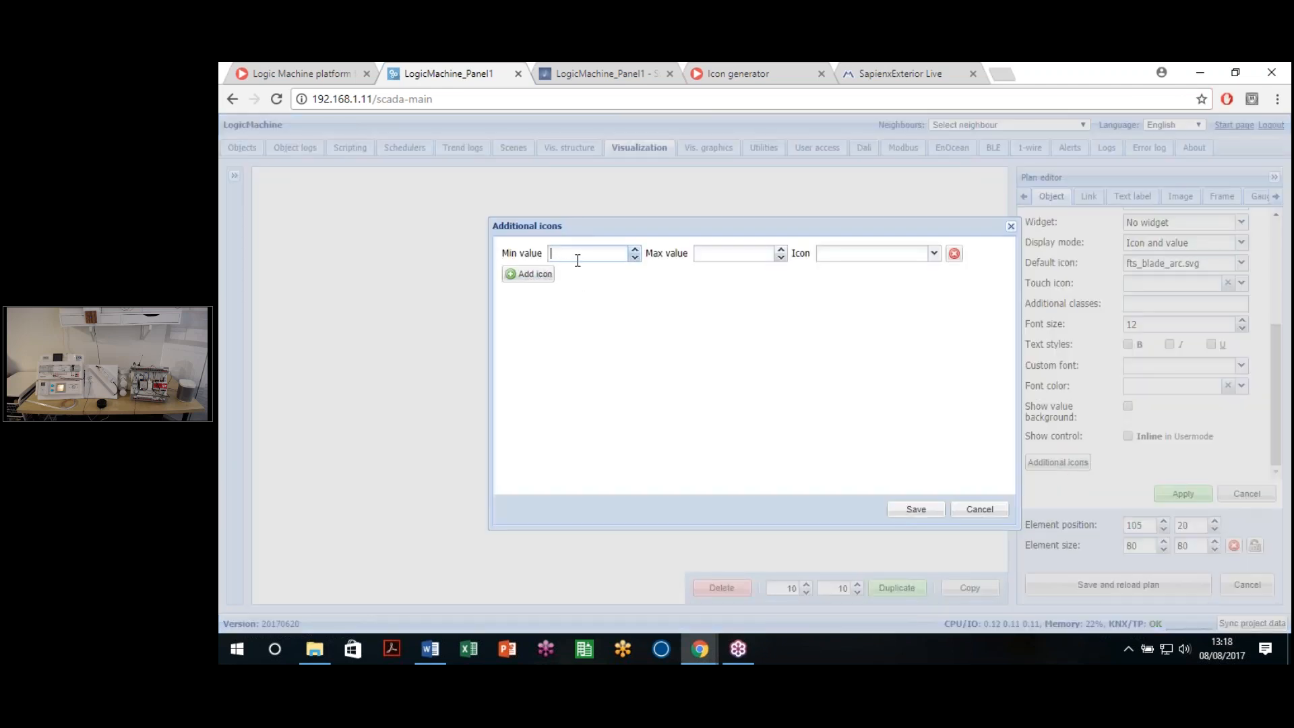
click(754, 254)
click(930, 252)
scroll(852, 376, up, 10)
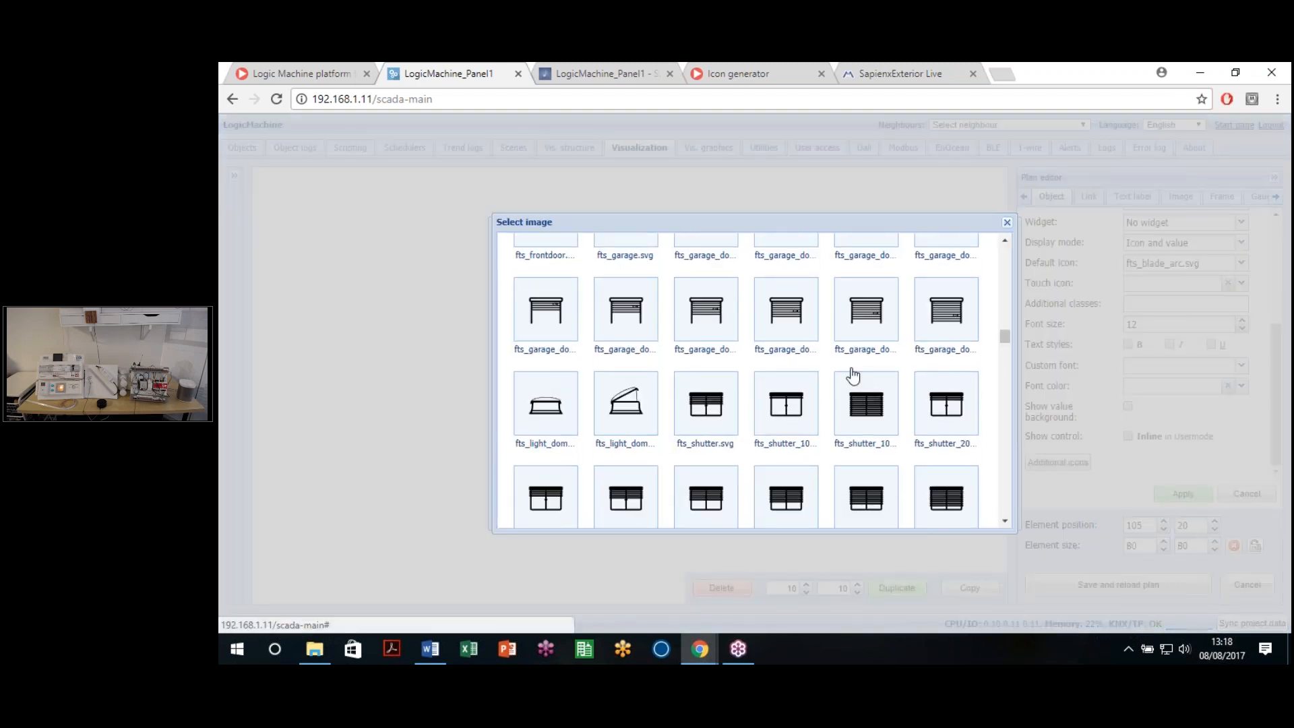
scroll(837, 370, up, 4)
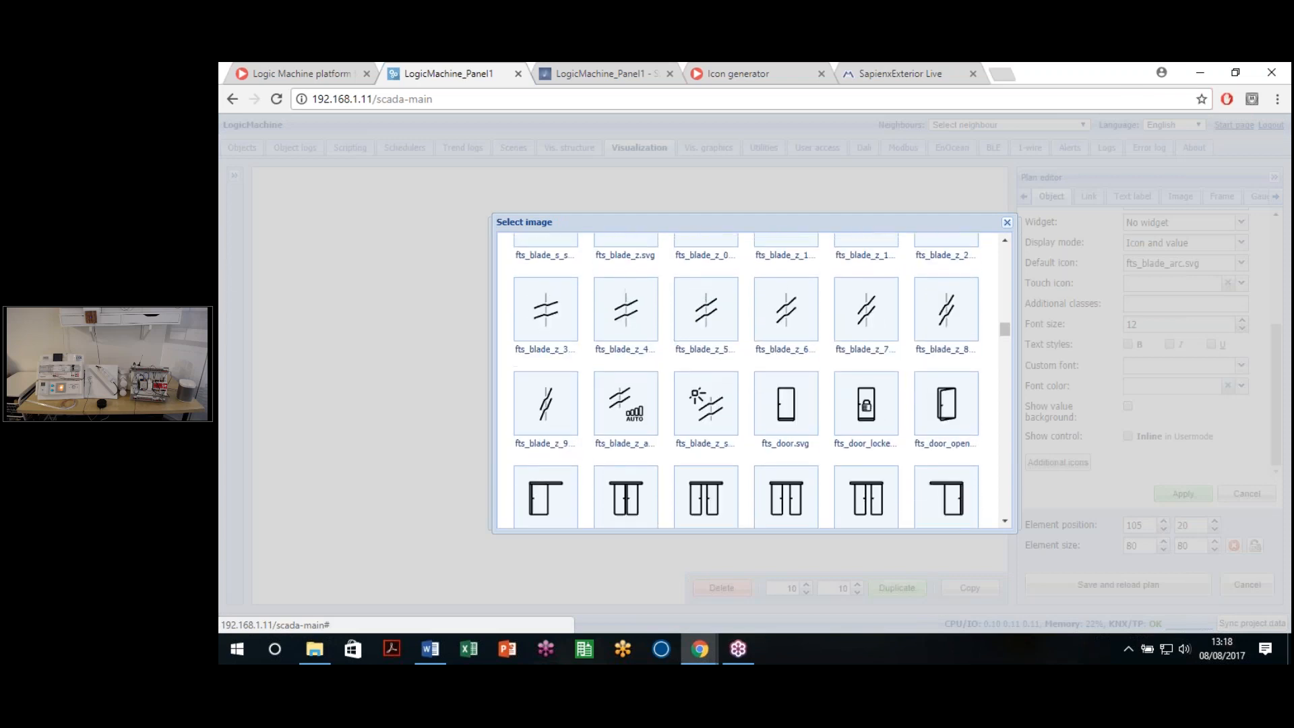
scroll(831, 382, up, 8)
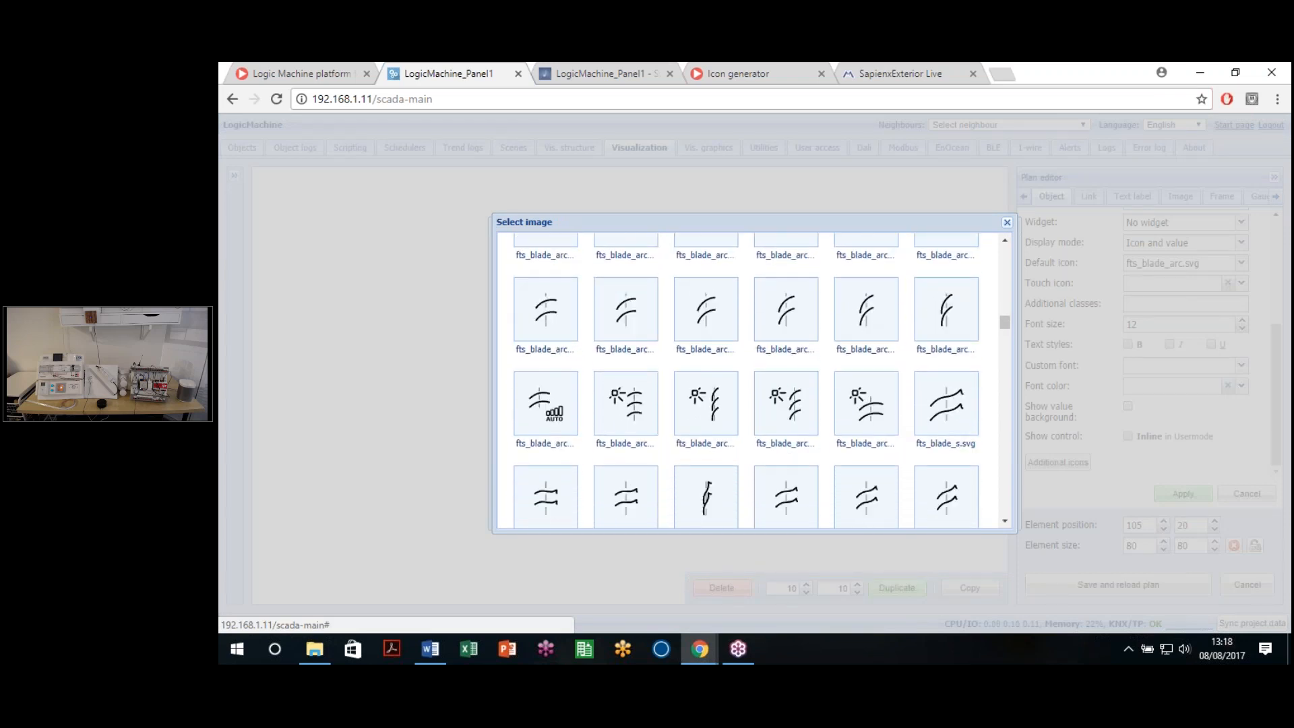
scroll(830, 382, down, 1)
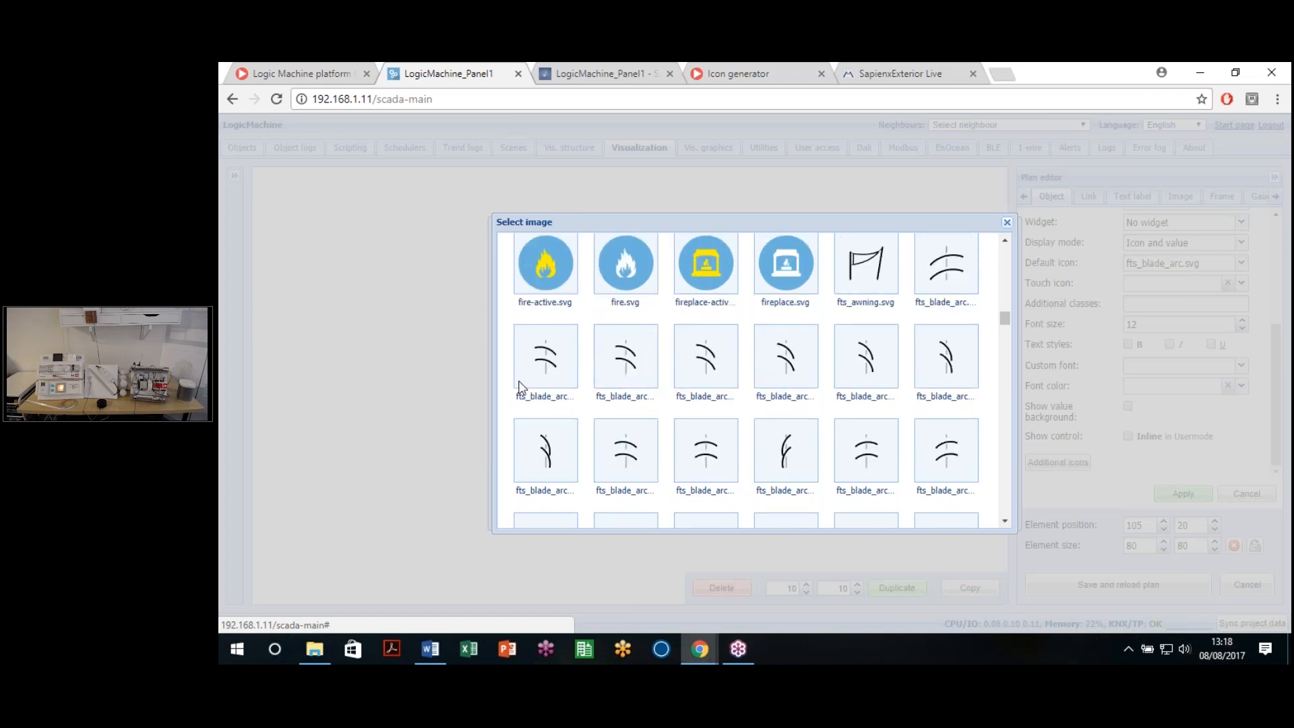
click(549, 388)
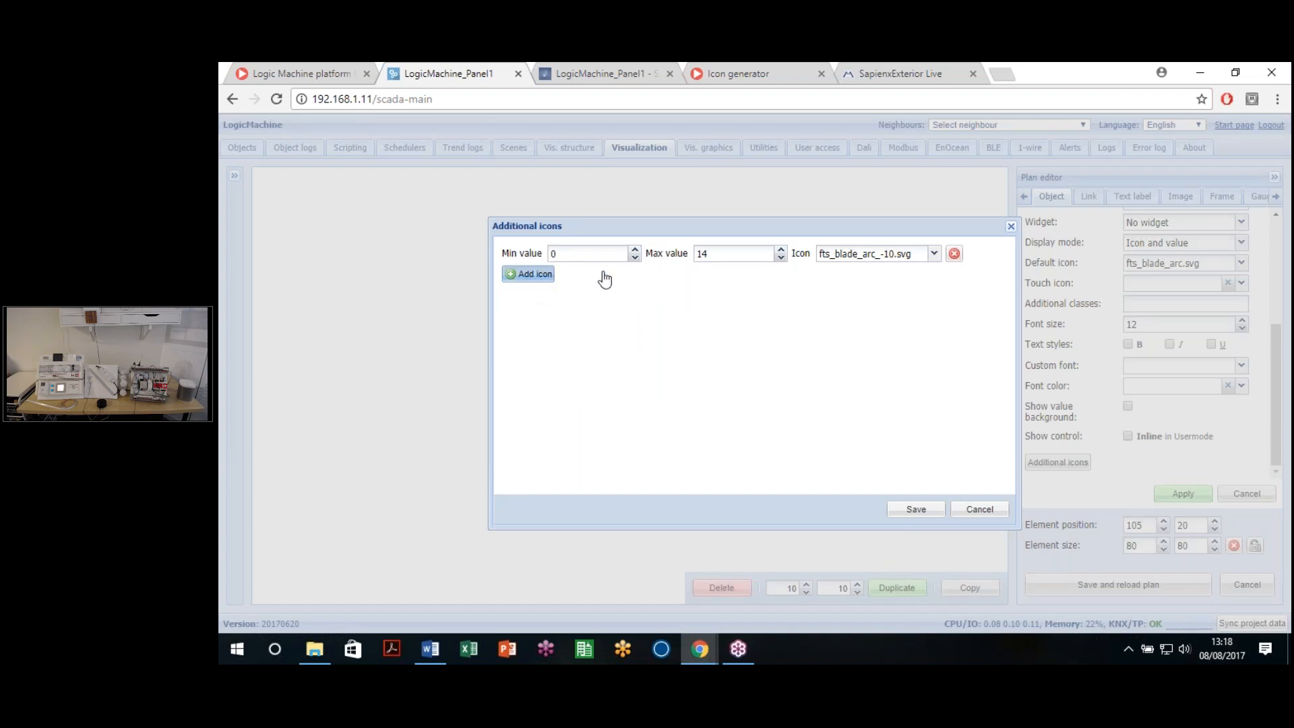
Step: Add a second value-range row using fts_blade_arc_-20.svg
click(528, 276)
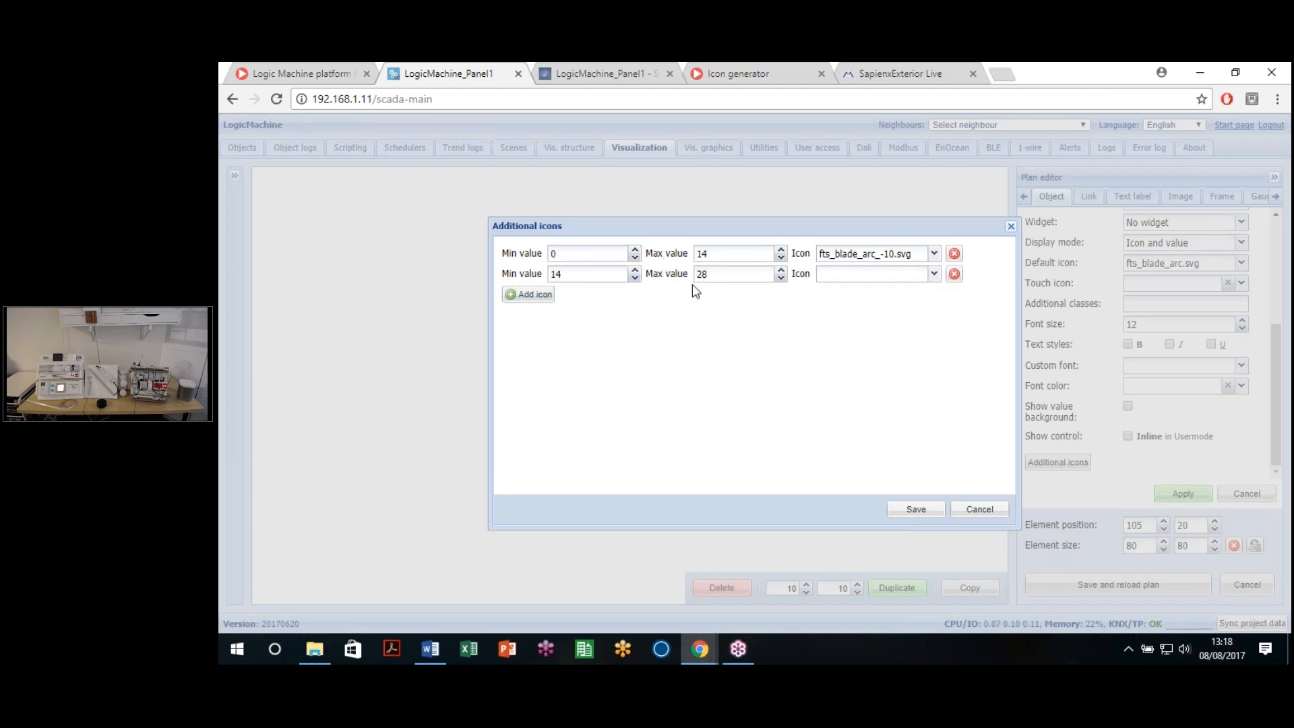
click(929, 274)
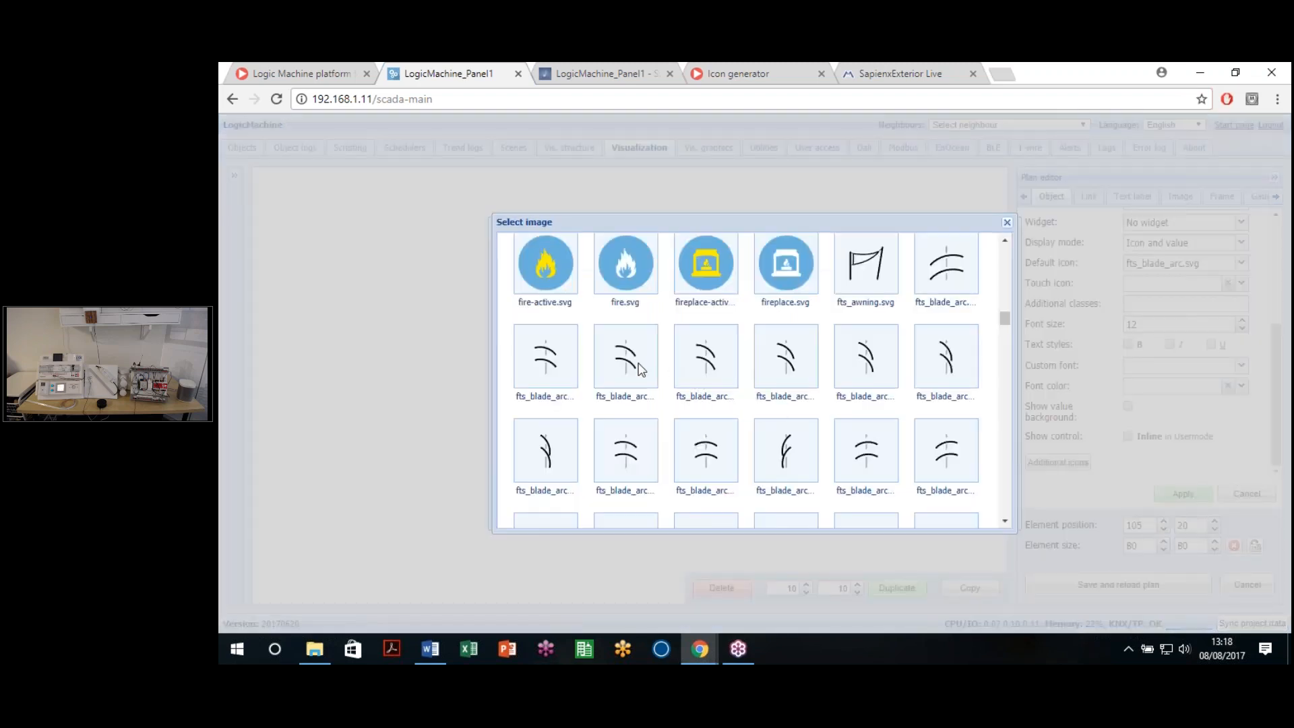
click(640, 369)
click(934, 272)
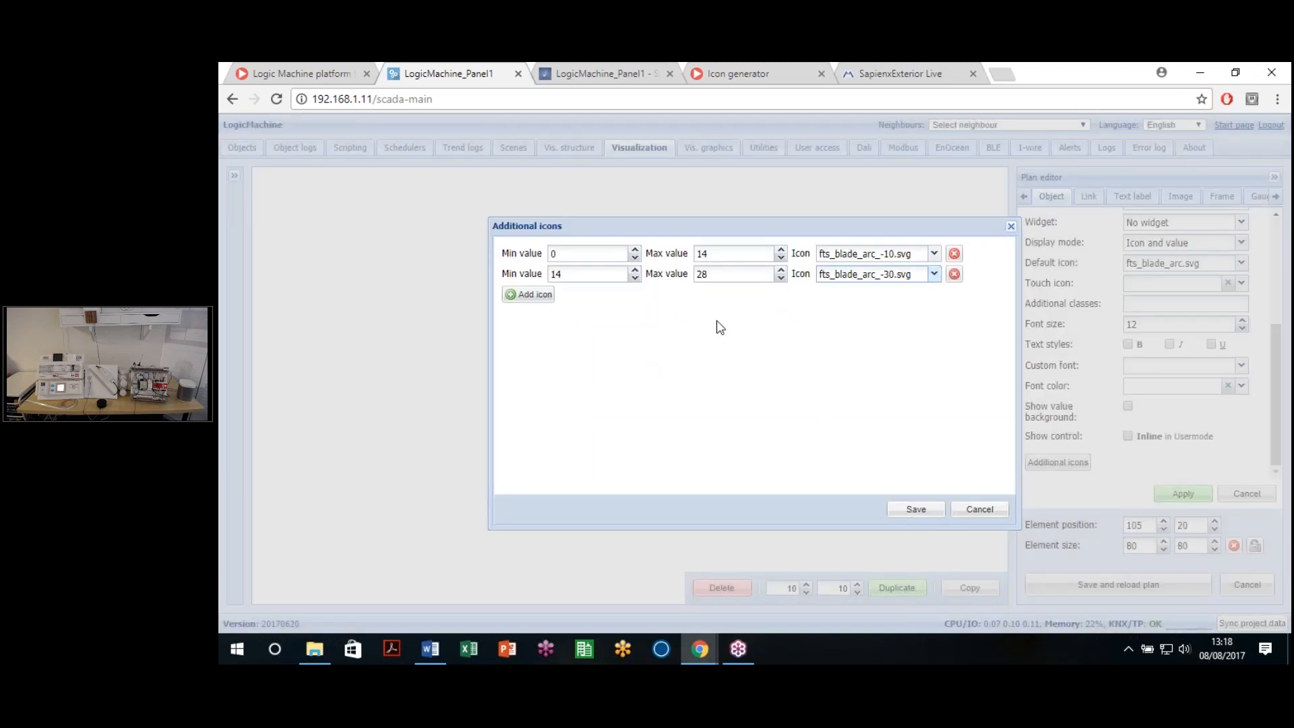
click(610, 357)
Step: Add rows three through seven and select the last row's max value
click(531, 295)
click(534, 315)
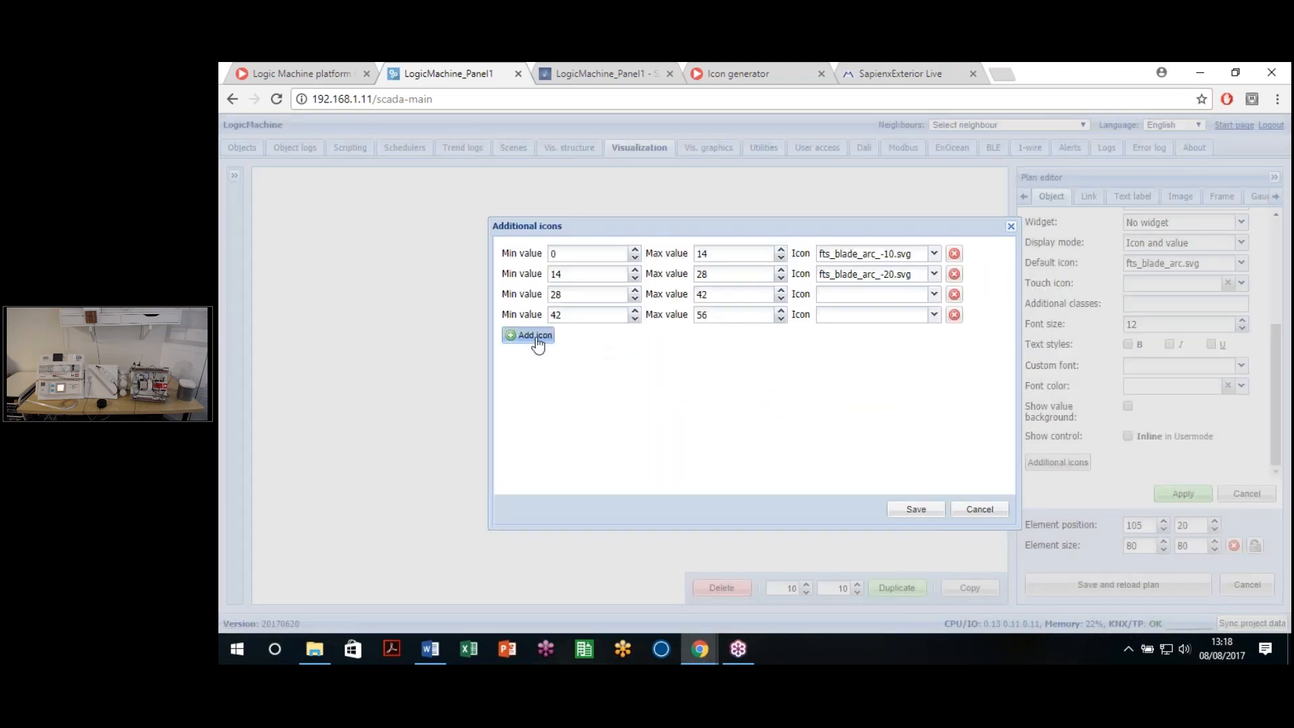
click(533, 335)
click(536, 356)
click(537, 378)
click(679, 375)
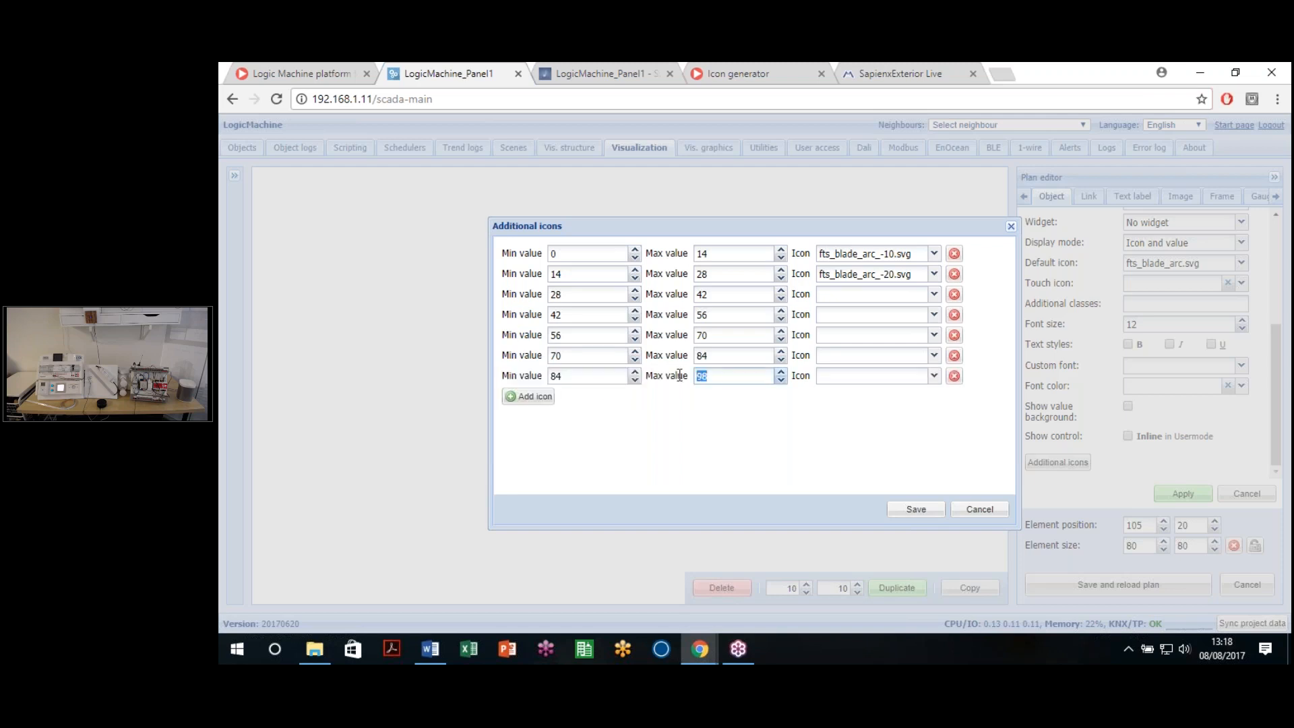
Step: Assign fts_blade_arc_-30.svg, -40.svg and -50.svg to rows three, four and five
click(915, 298)
click(703, 358)
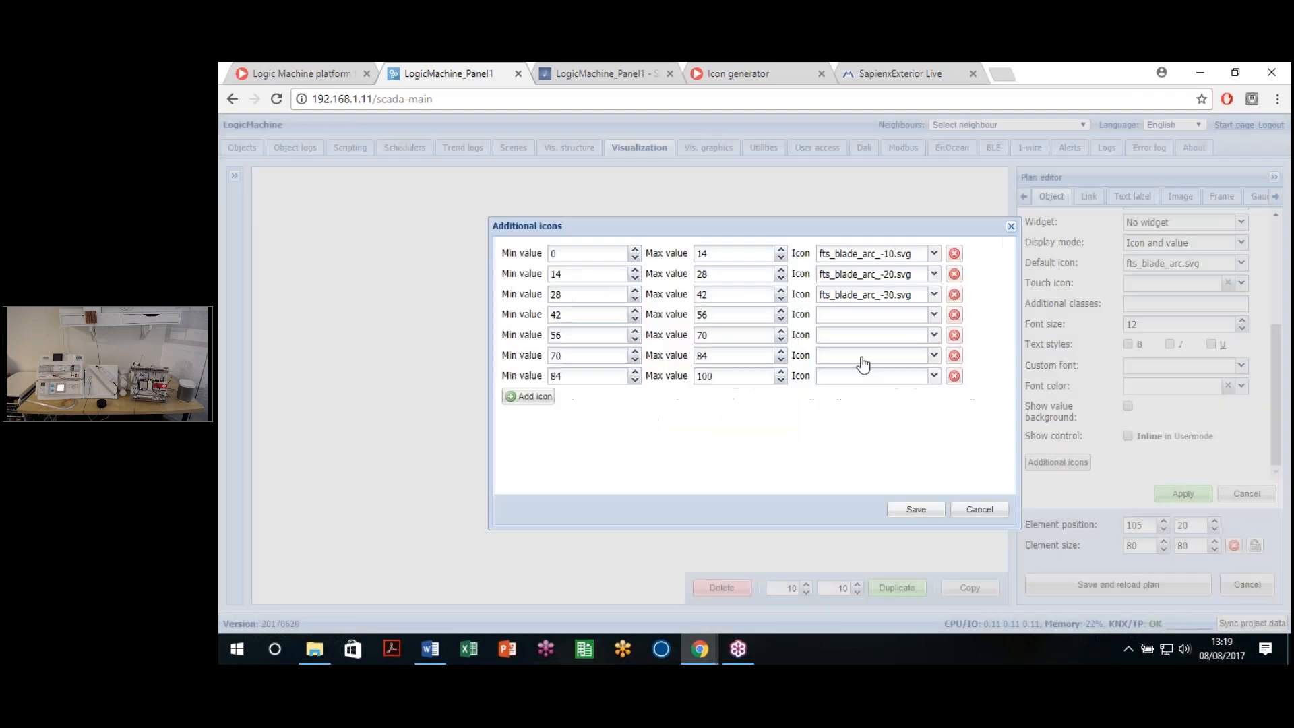
click(876, 315)
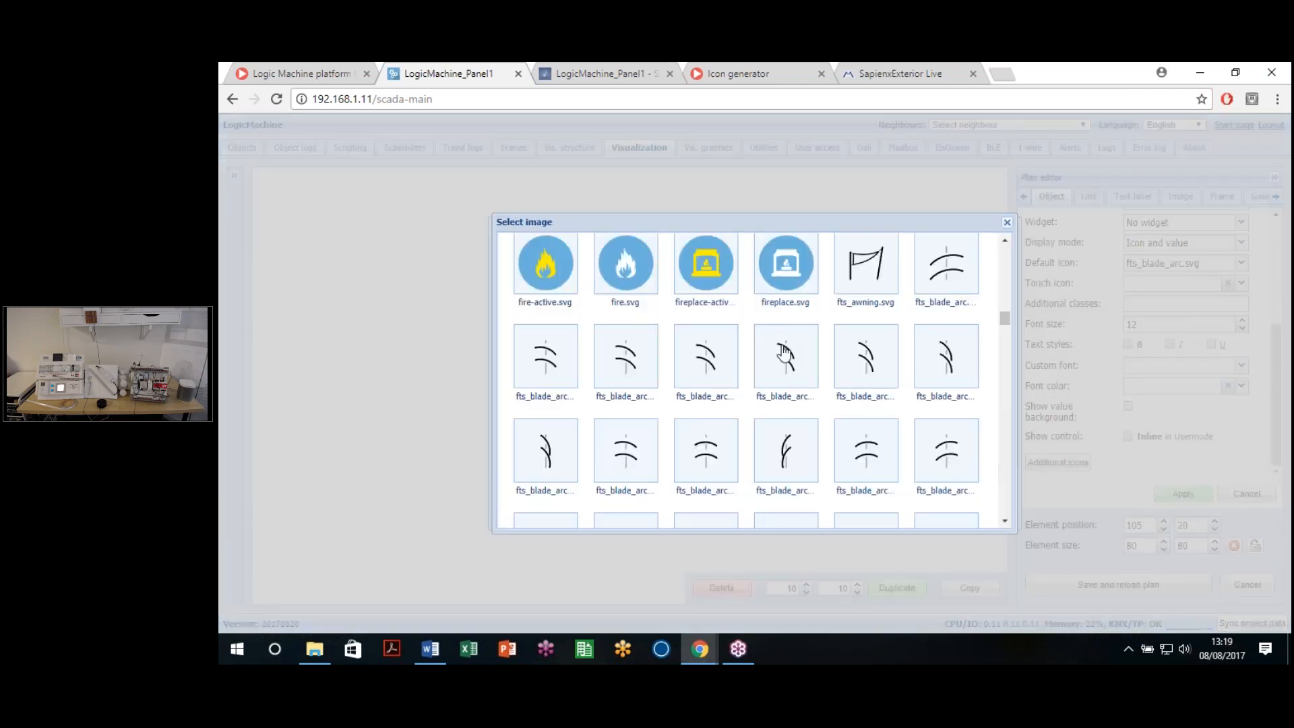
click(783, 357)
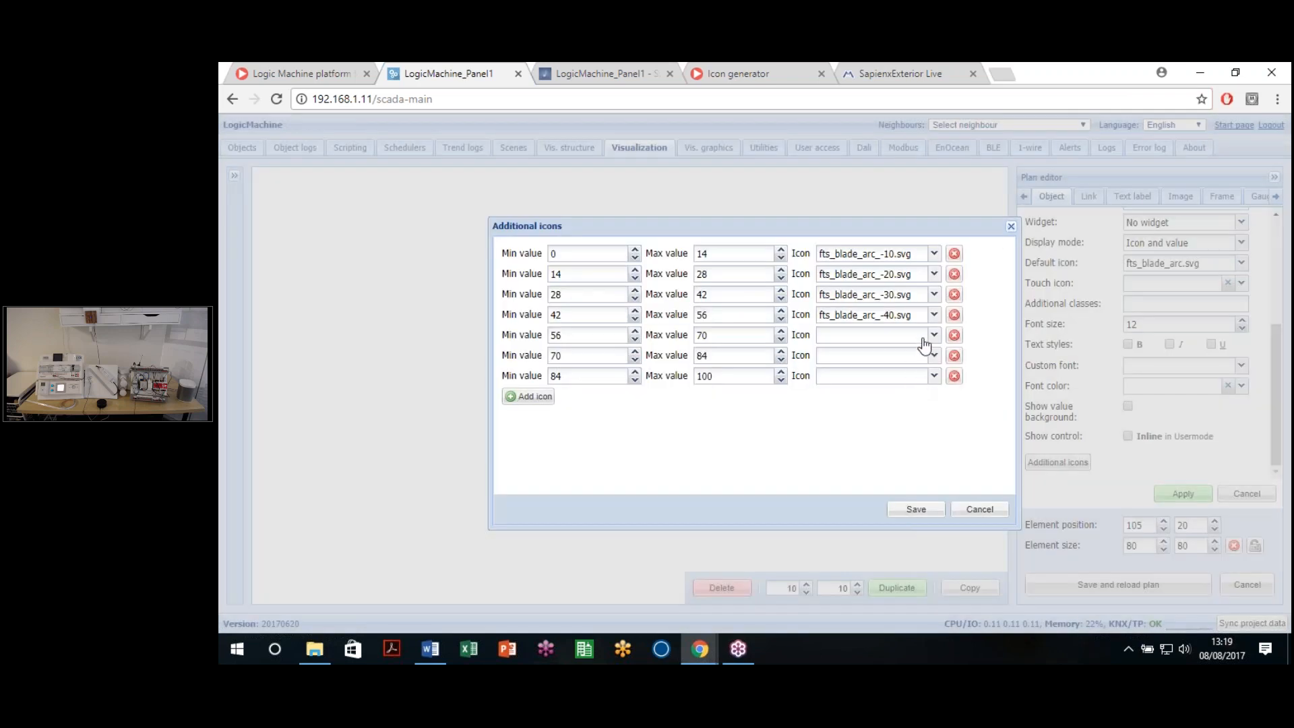
click(924, 345)
click(896, 370)
Step: Give row six fts_blade_arc_-60.svg and the 84–100 row -70.svg, then save
click(915, 358)
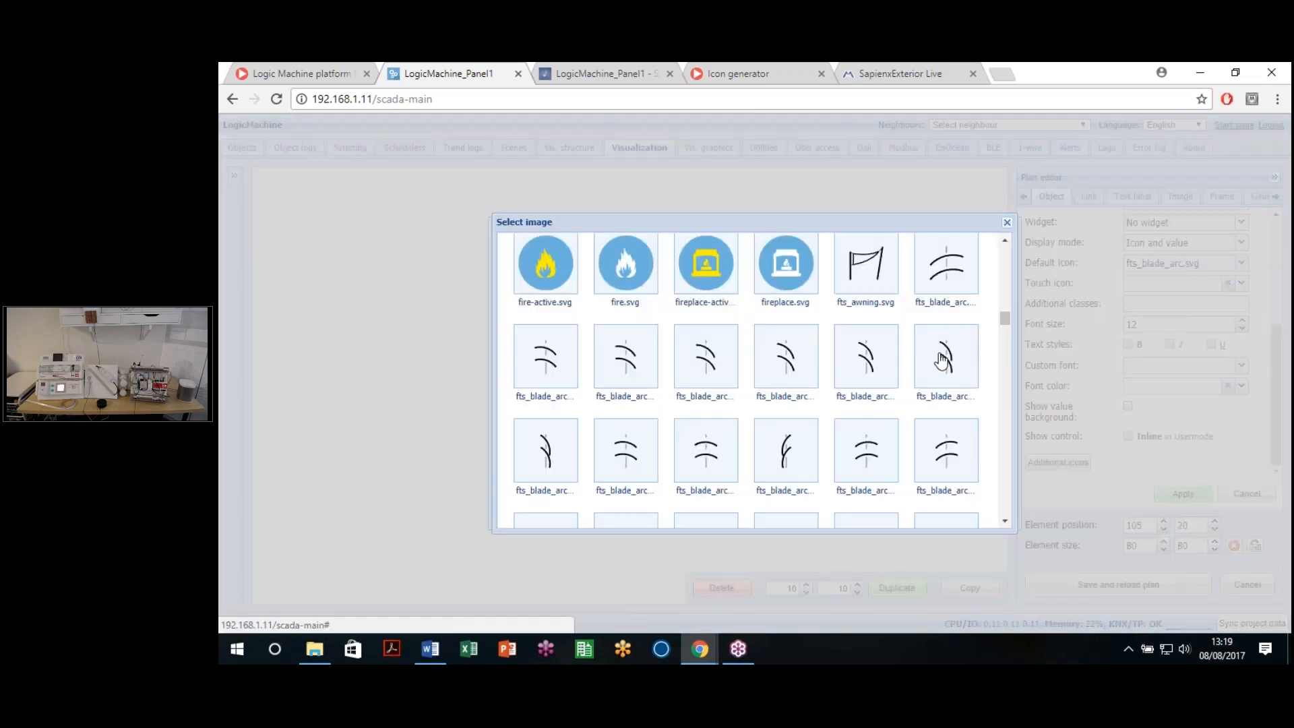
click(942, 360)
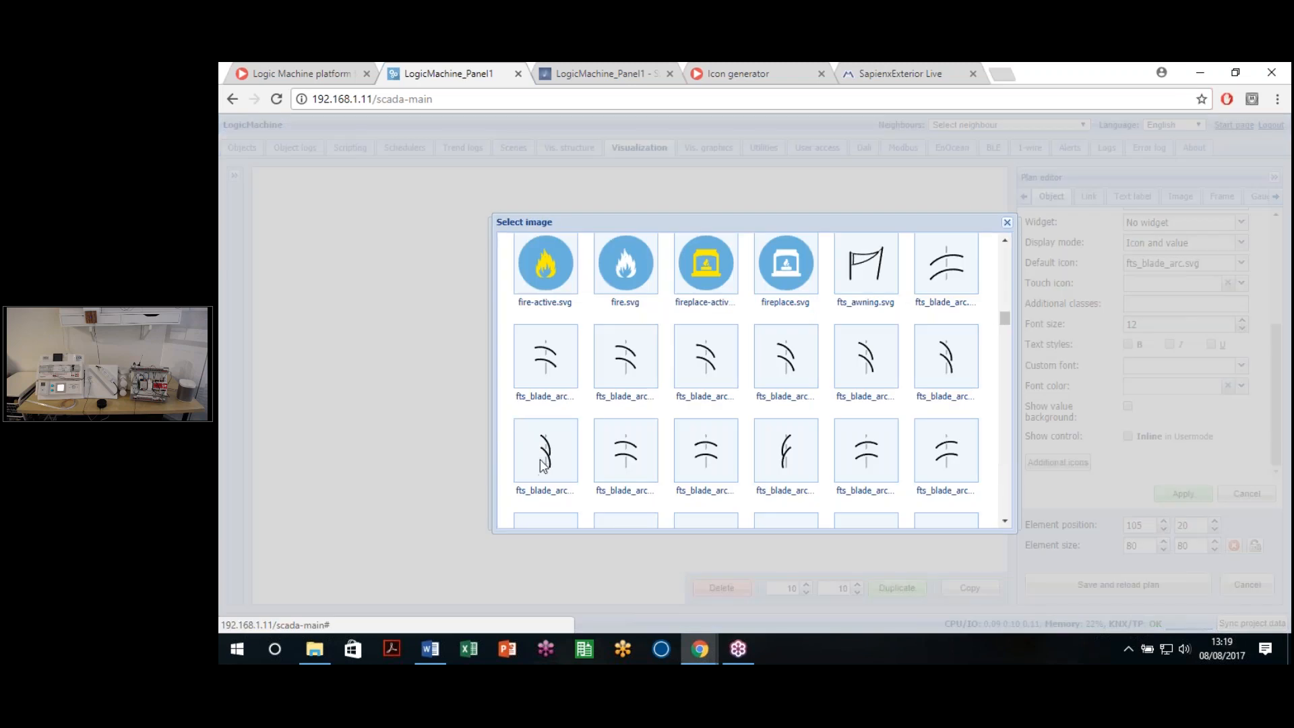
click(541, 462)
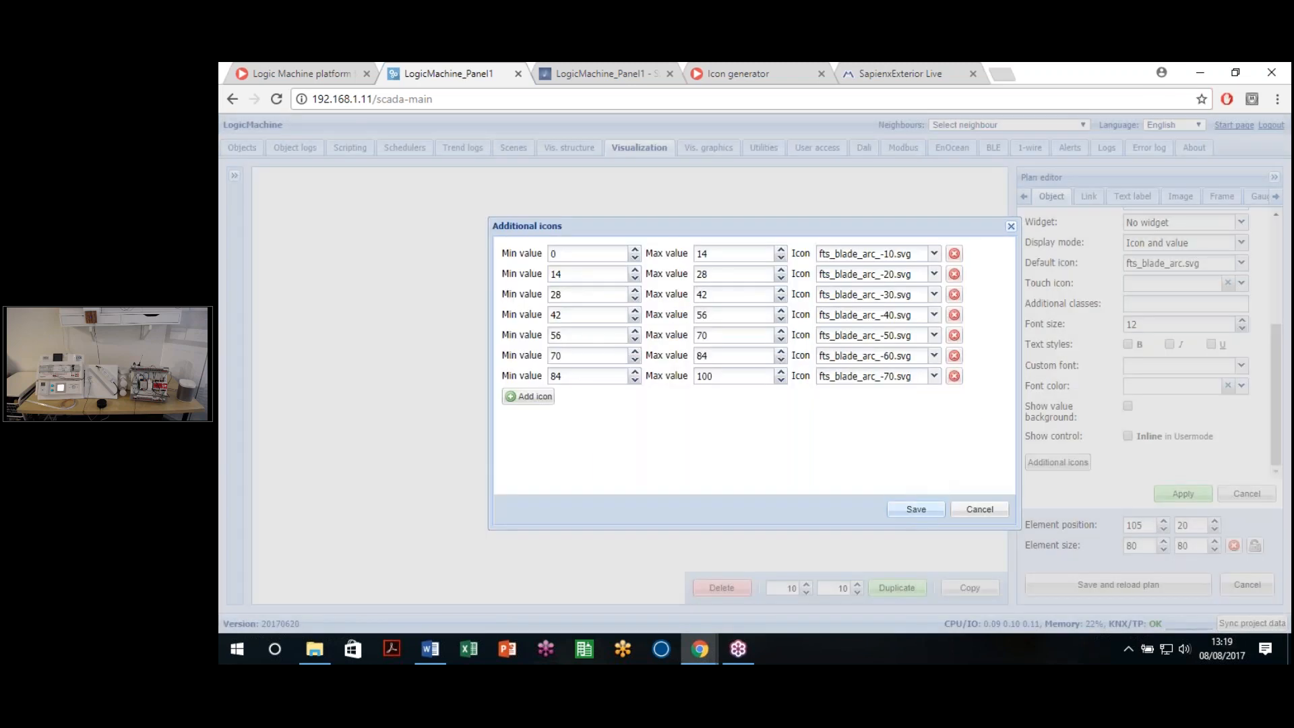
click(930, 512)
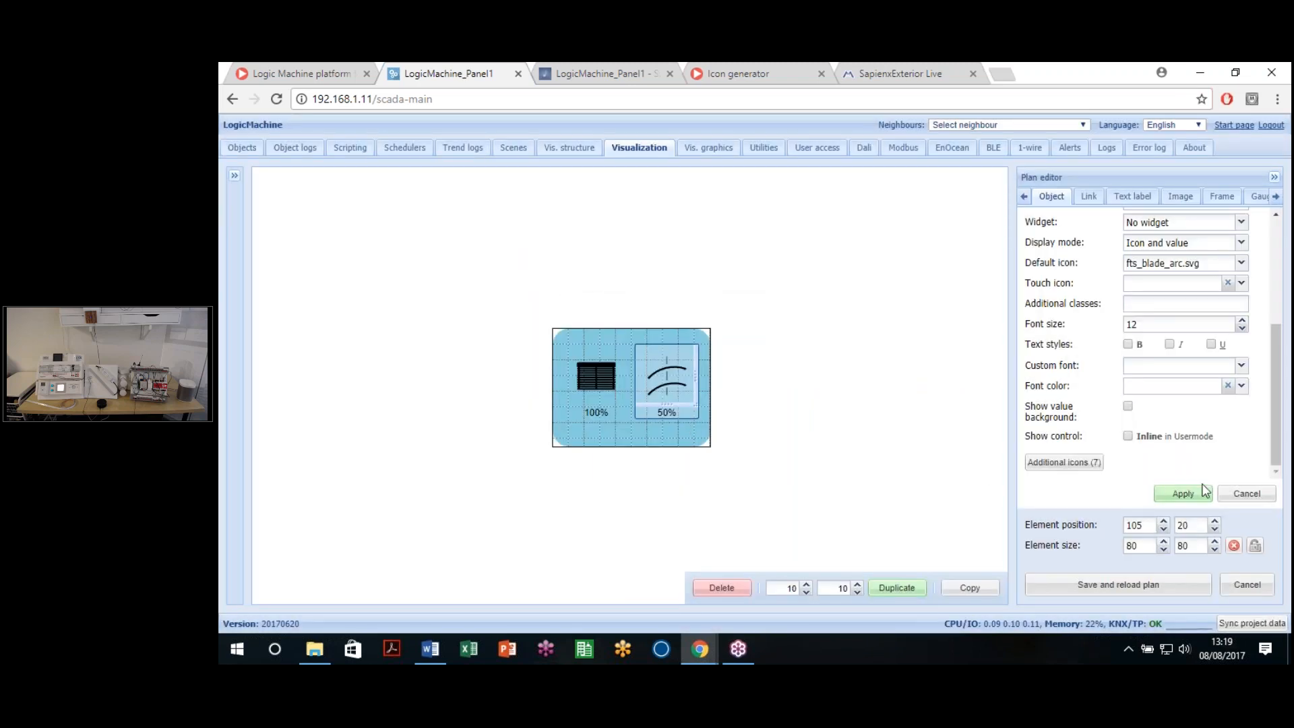
Step: Apply and save the blind widget plan, then open the Blinds plan and unlock it for editing
click(1183, 494)
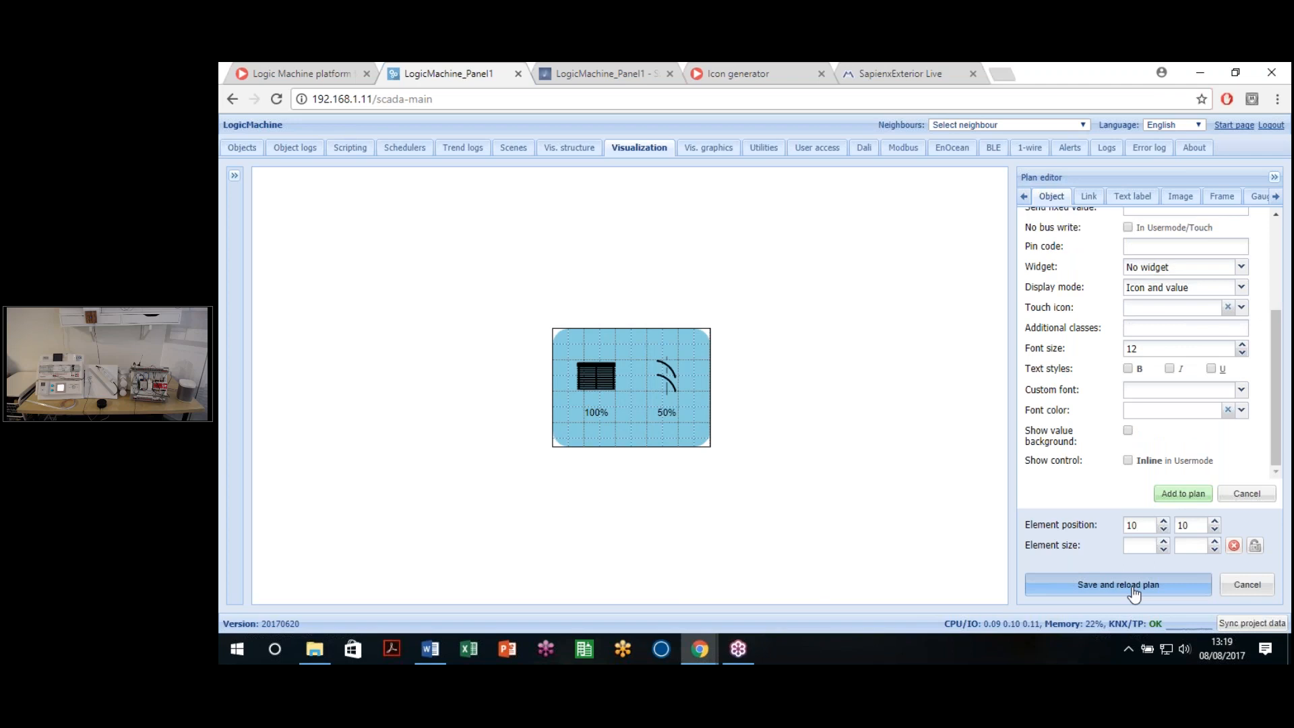
click(1133, 585)
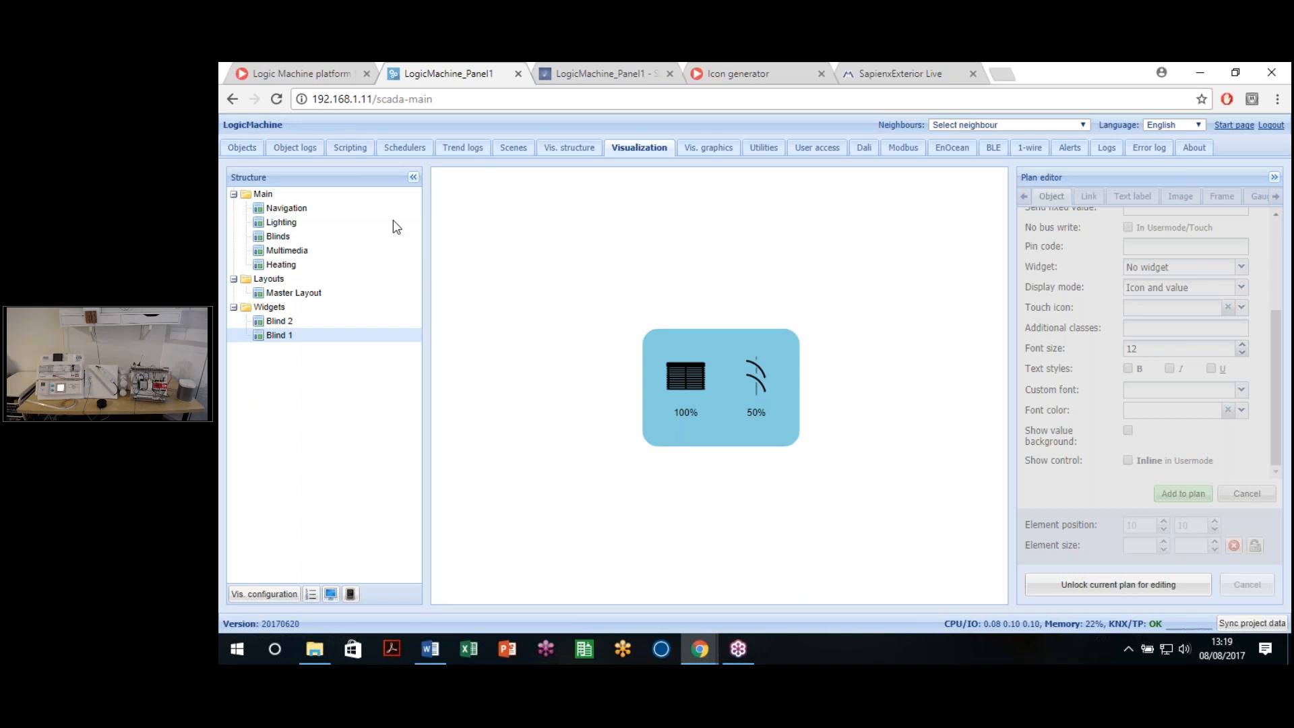
click(278, 237)
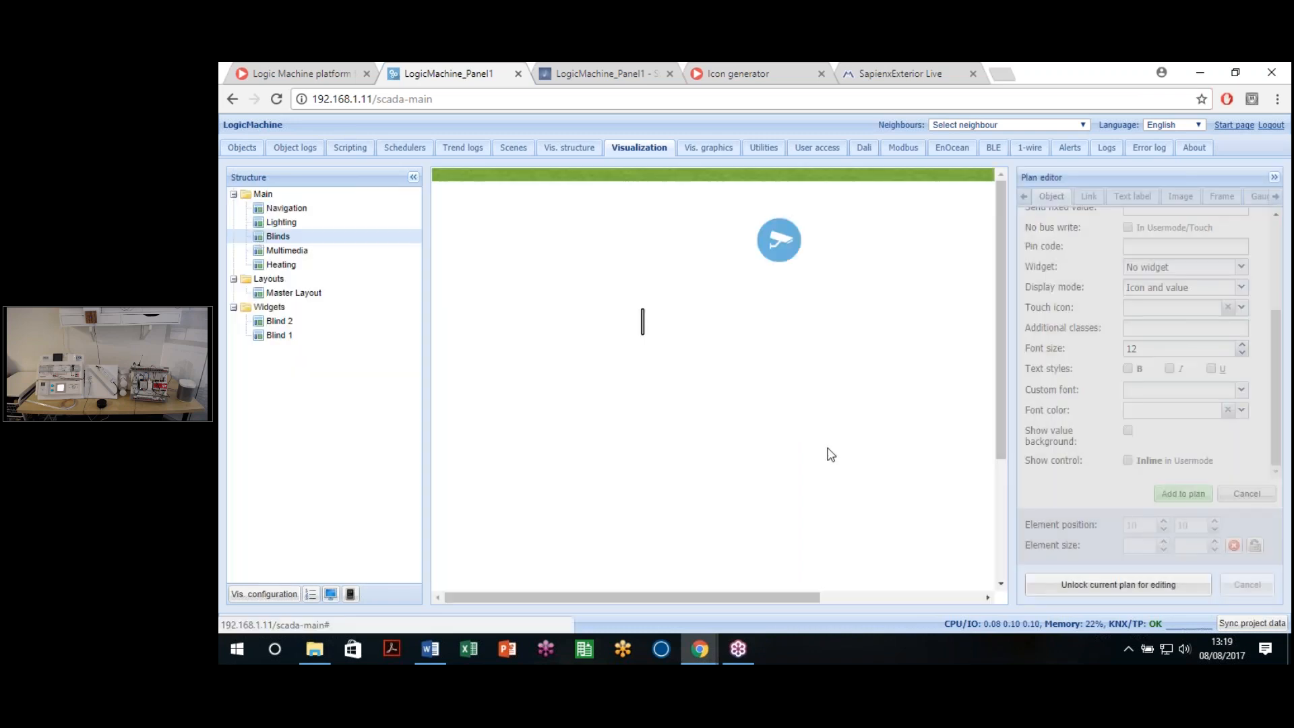
drag(813, 599, 882, 598)
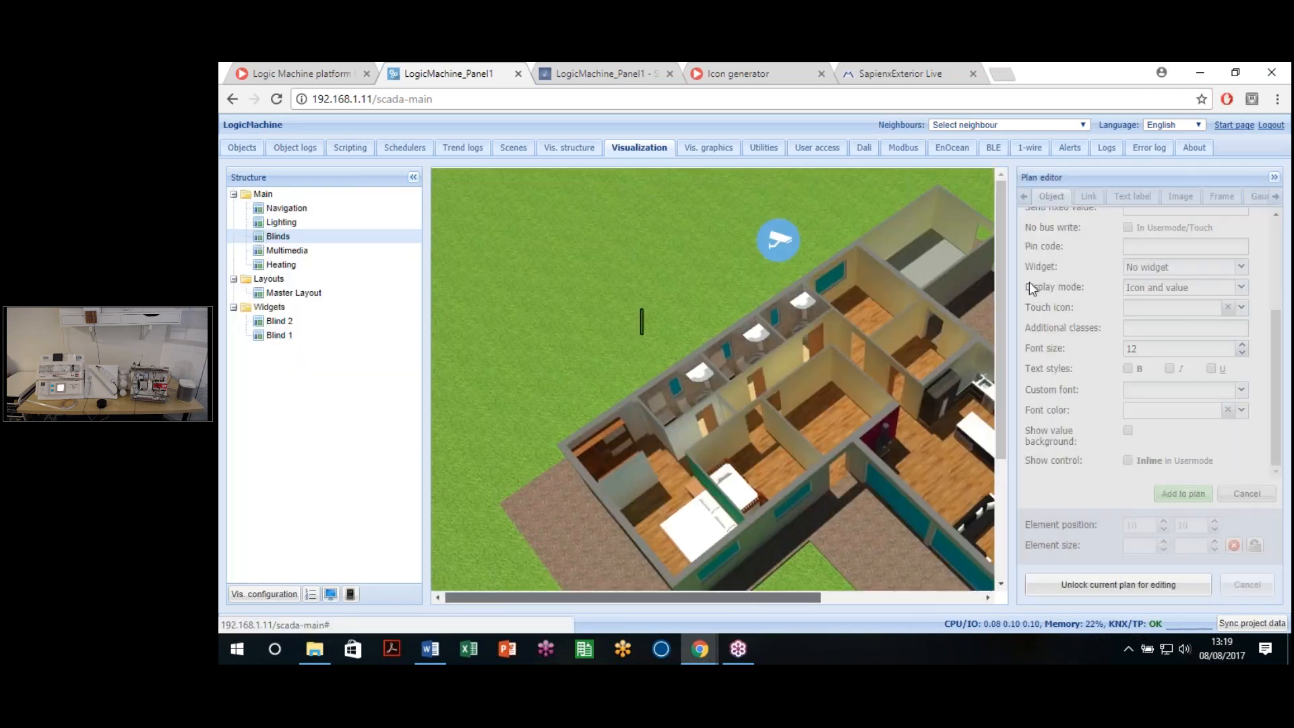
click(1122, 589)
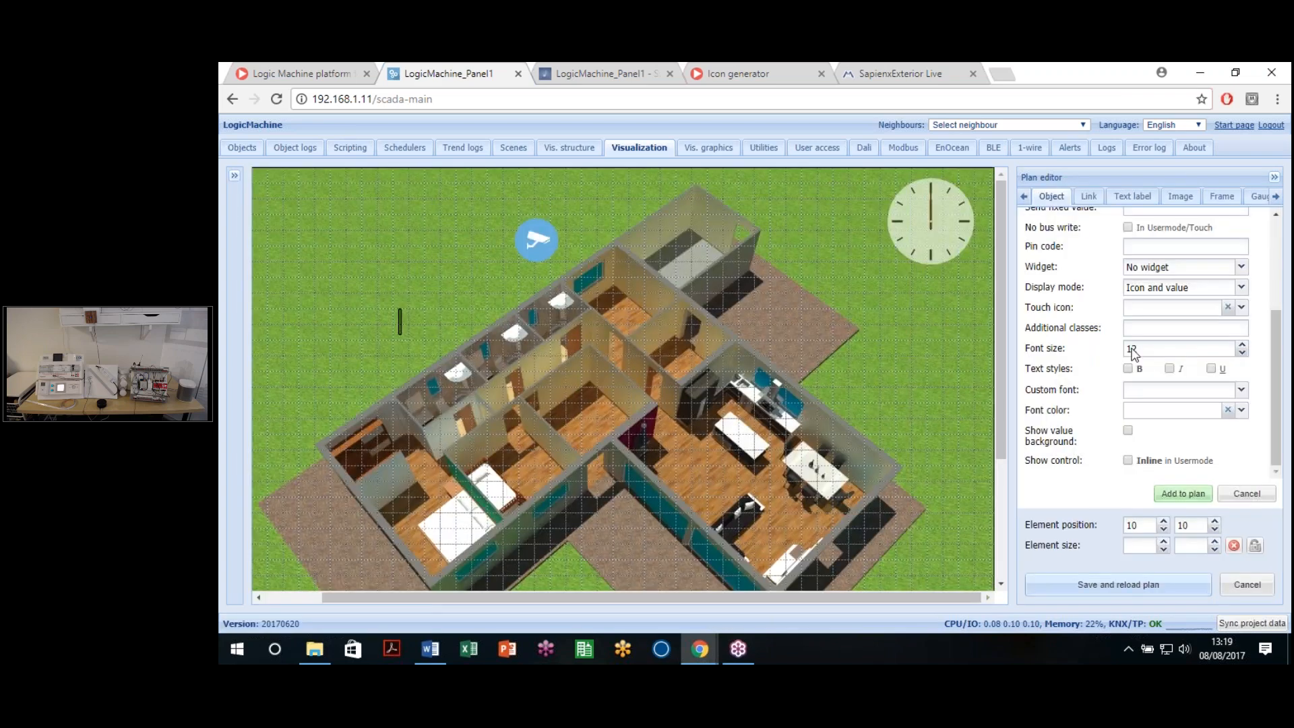
Step: Link a new element to 11/1/1 Mover Persiana 1-P1 and attach the Blind 1 widget
scroll(1132, 350, up, 3)
click(1233, 228)
text(1)
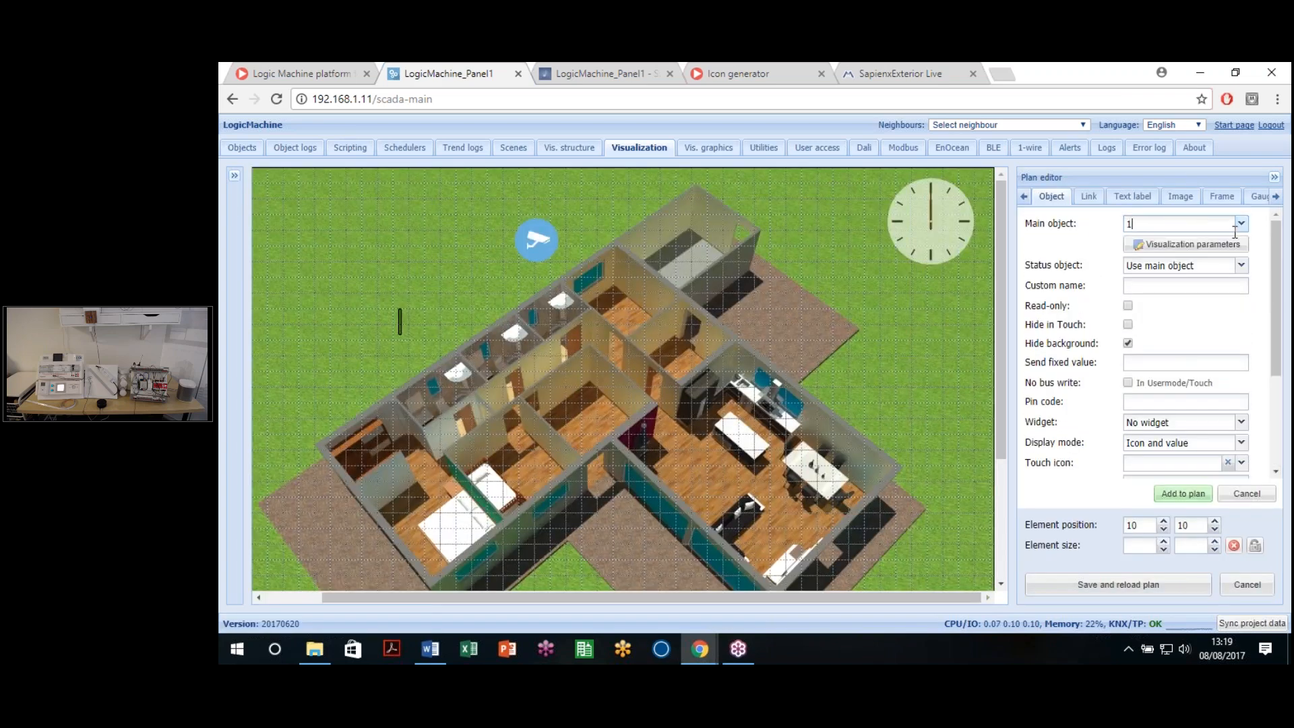
text(/1/11/1/1)
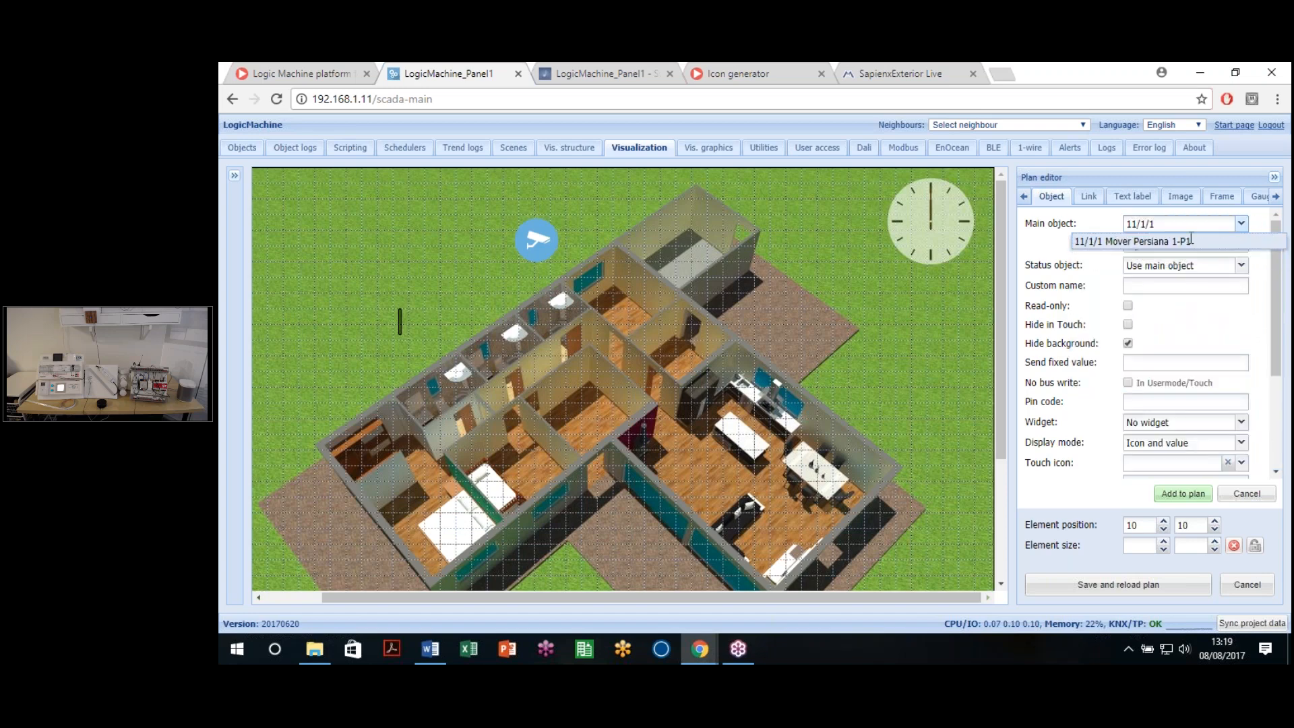
click(1190, 240)
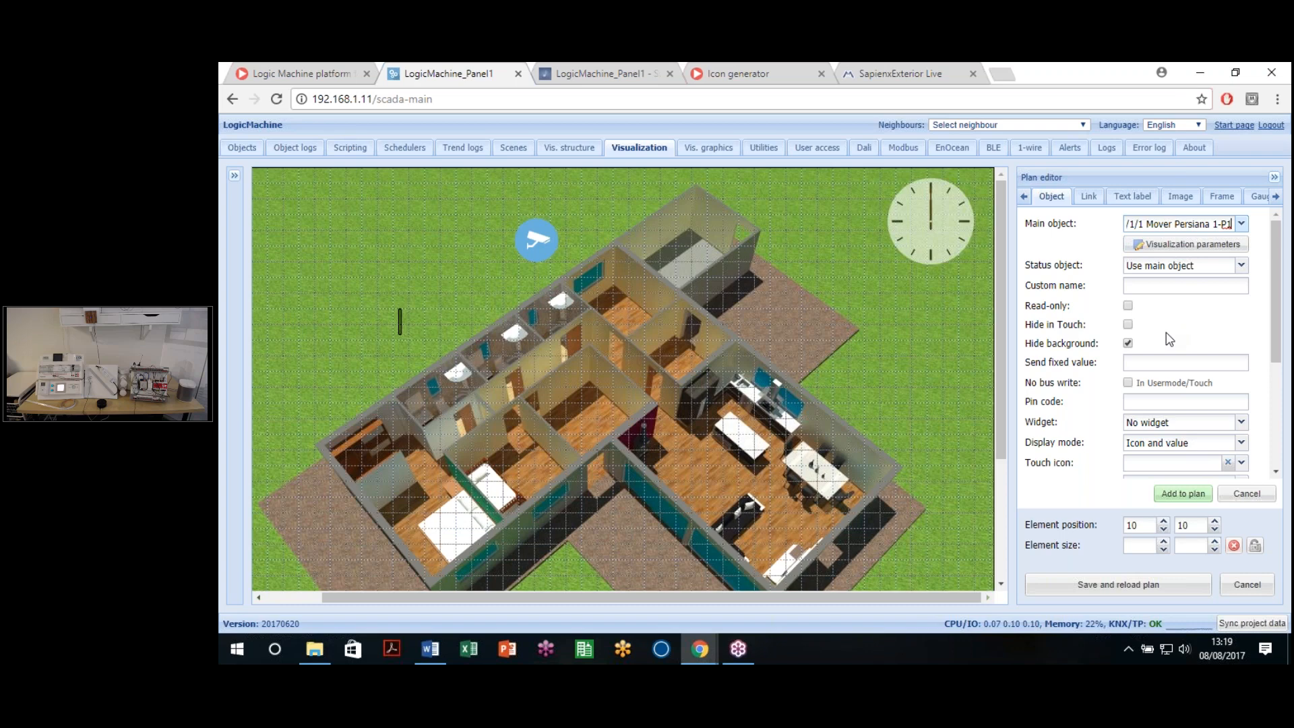
scroll(1172, 390, down, 5)
scroll(1172, 391, up, 5)
scroll(1155, 303, down, 3)
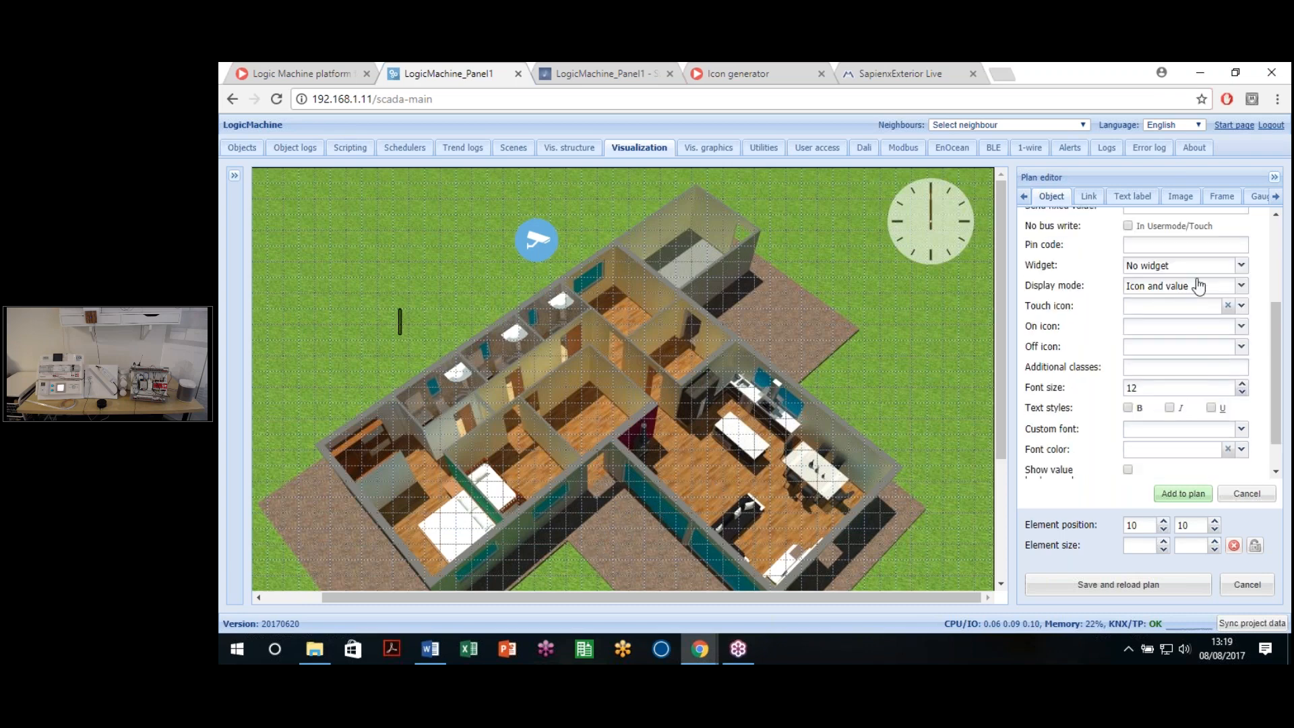
click(1243, 267)
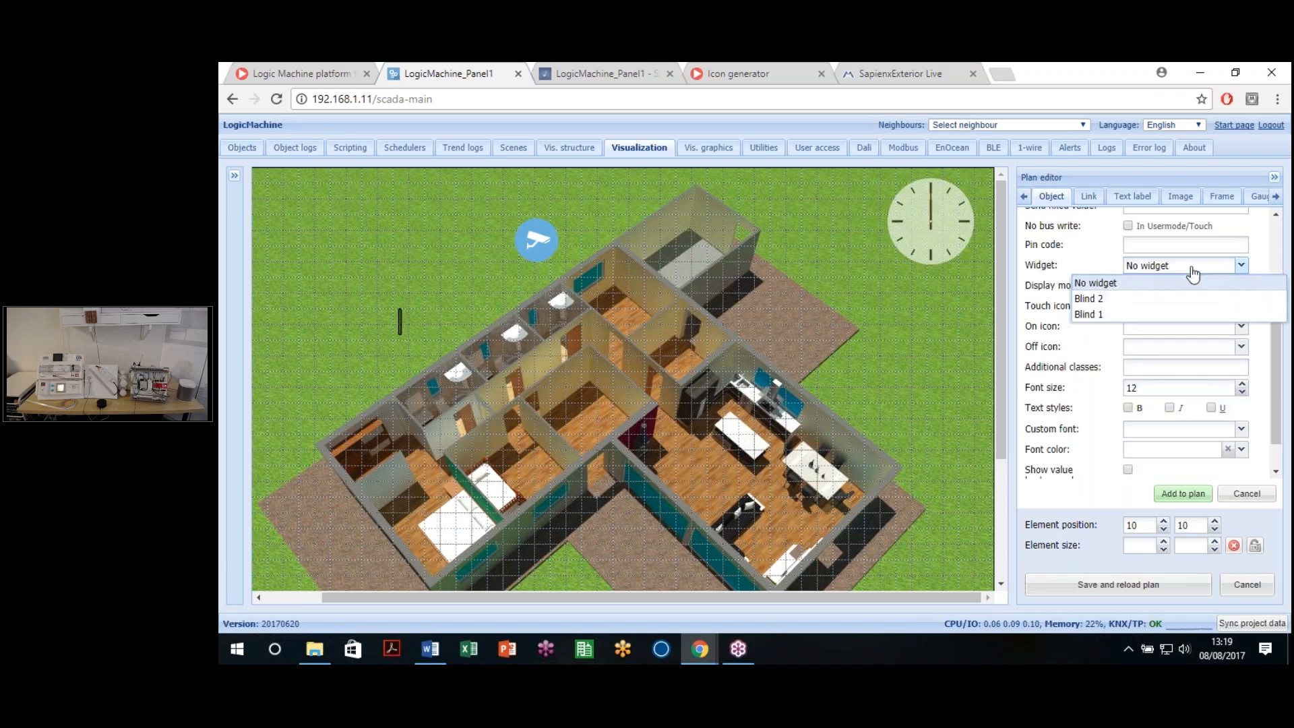
click(1108, 316)
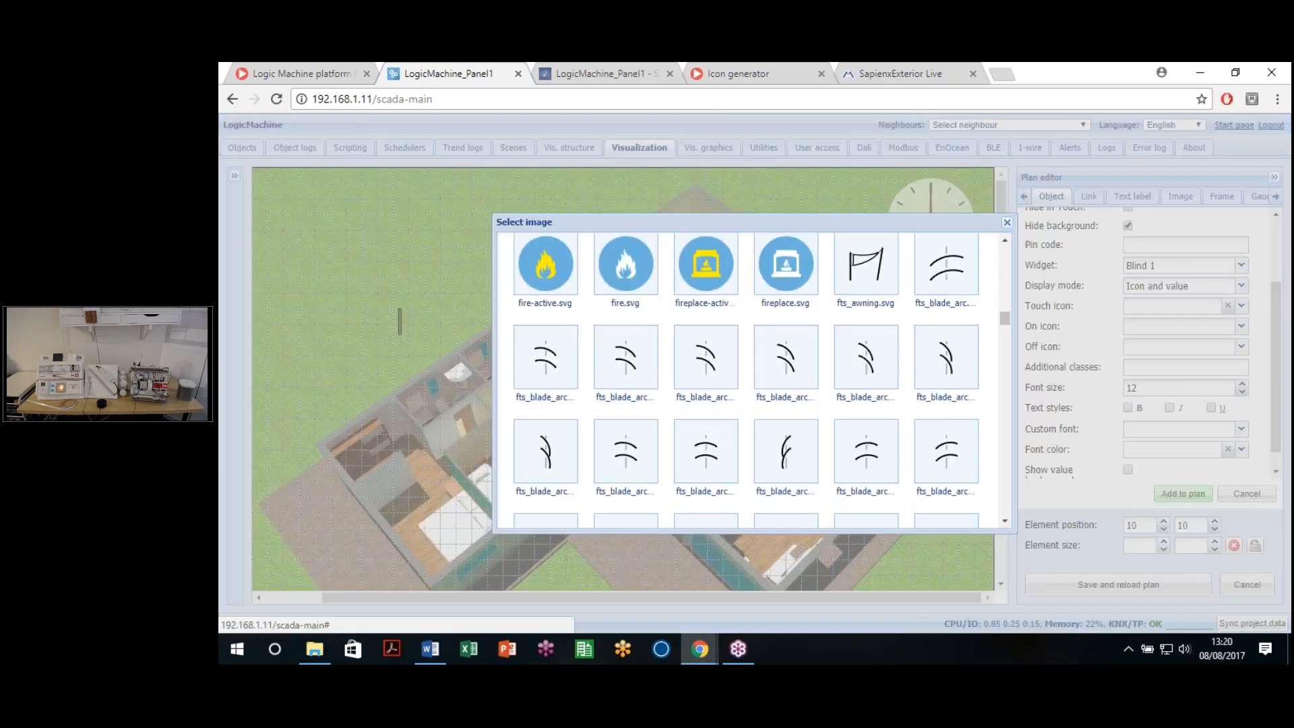
Step: Set both on and off icons to fts_shutter.svg and add the element to the plan
scroll(736, 403, down, 2)
scroll(737, 403, down, 8)
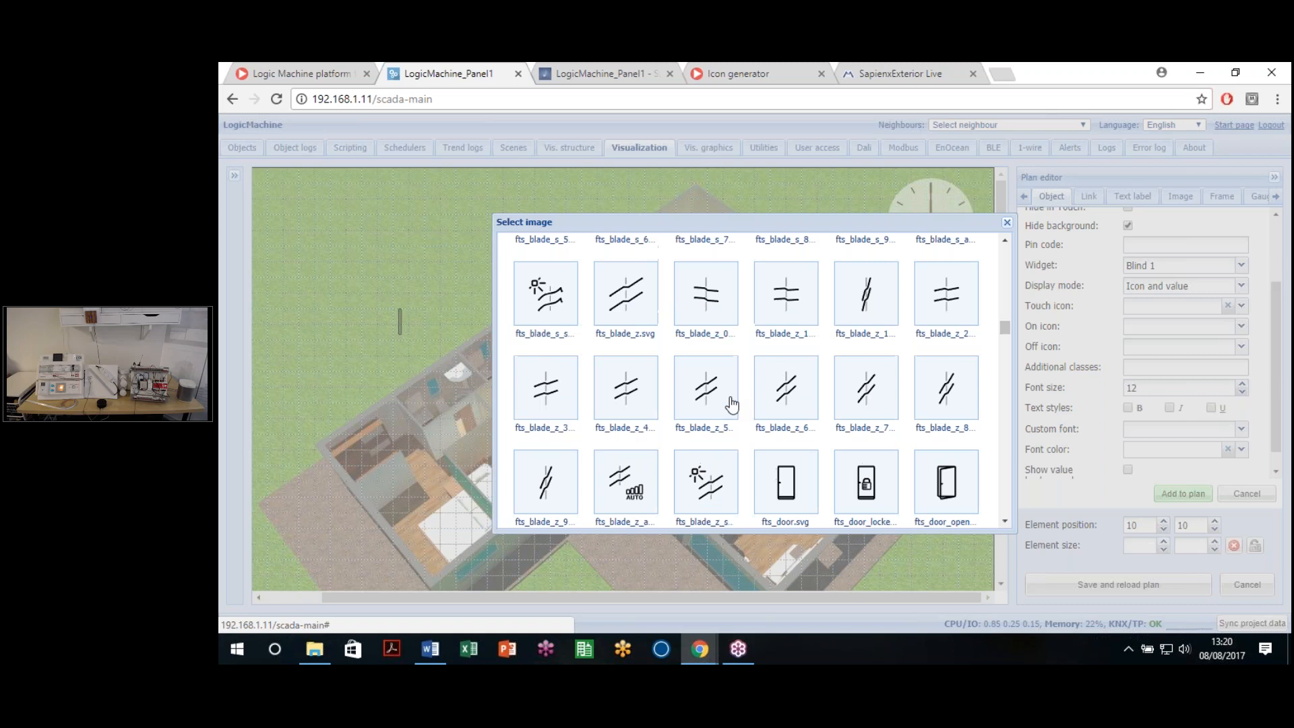
scroll(737, 402, down, 10)
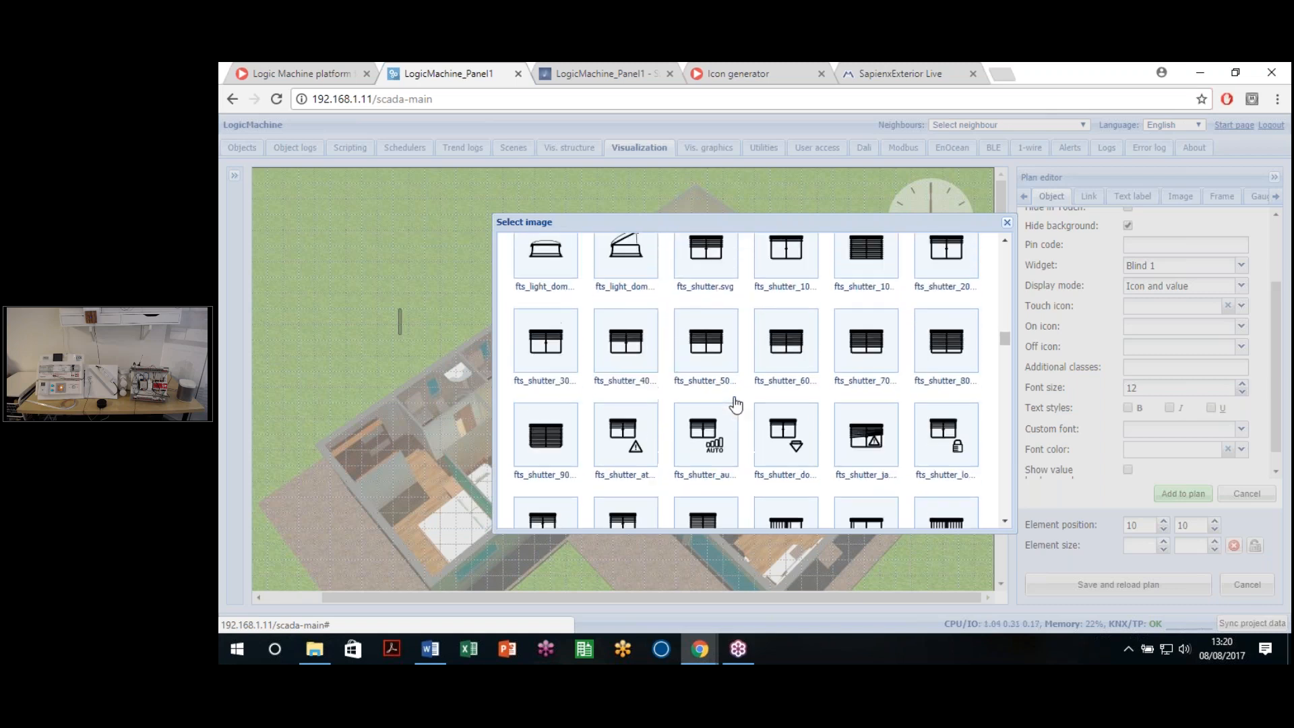
scroll(735, 403, up, 2)
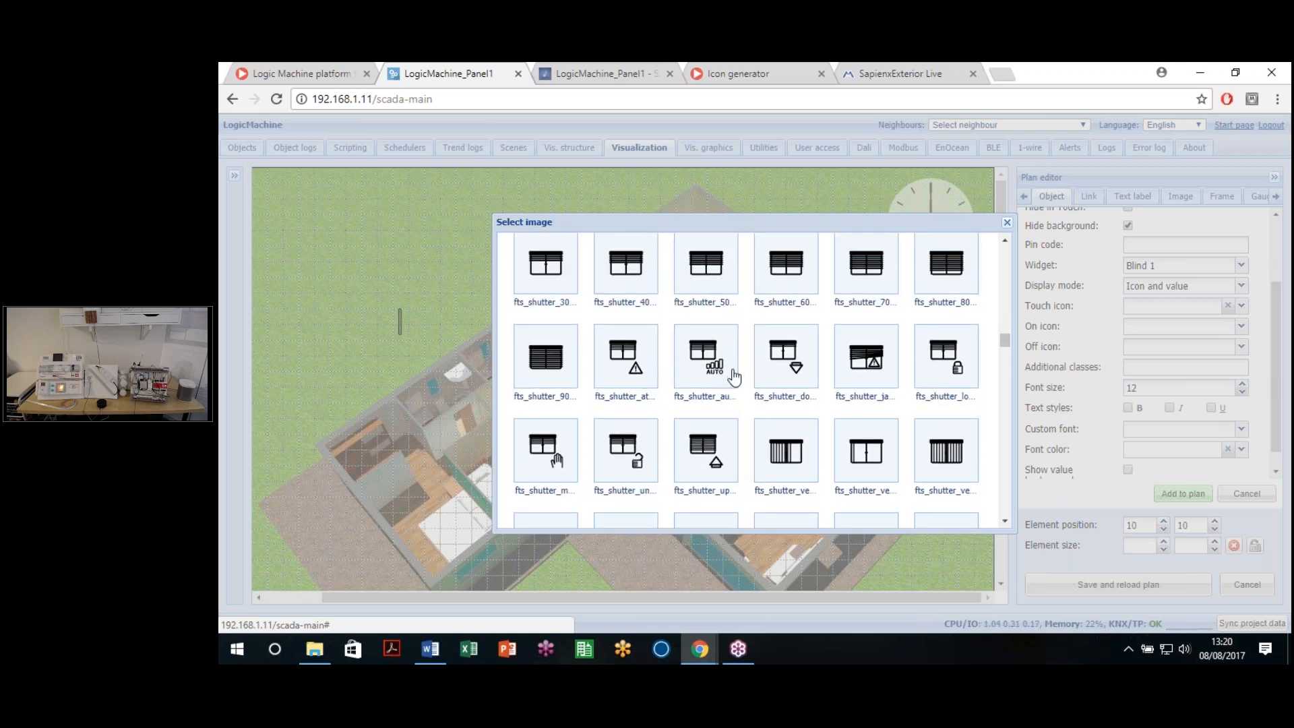
scroll(733, 378, up, 1)
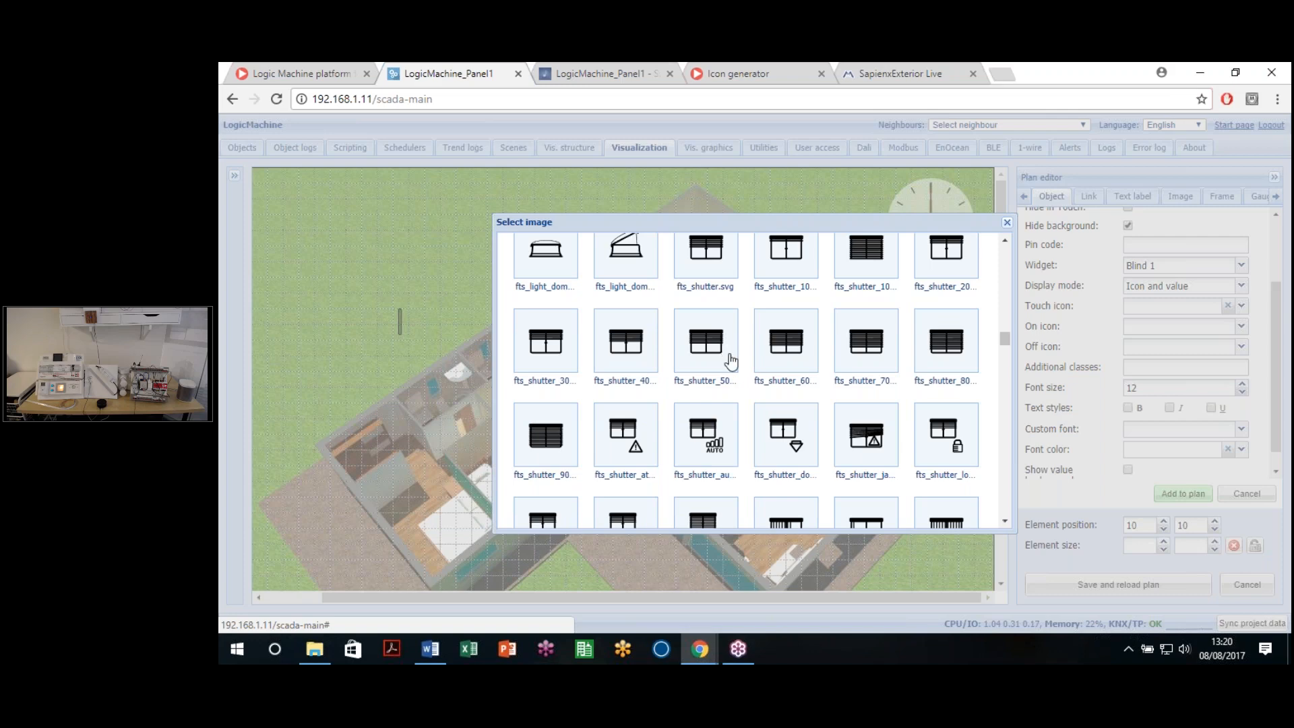
scroll(738, 370, up, 1)
click(704, 330)
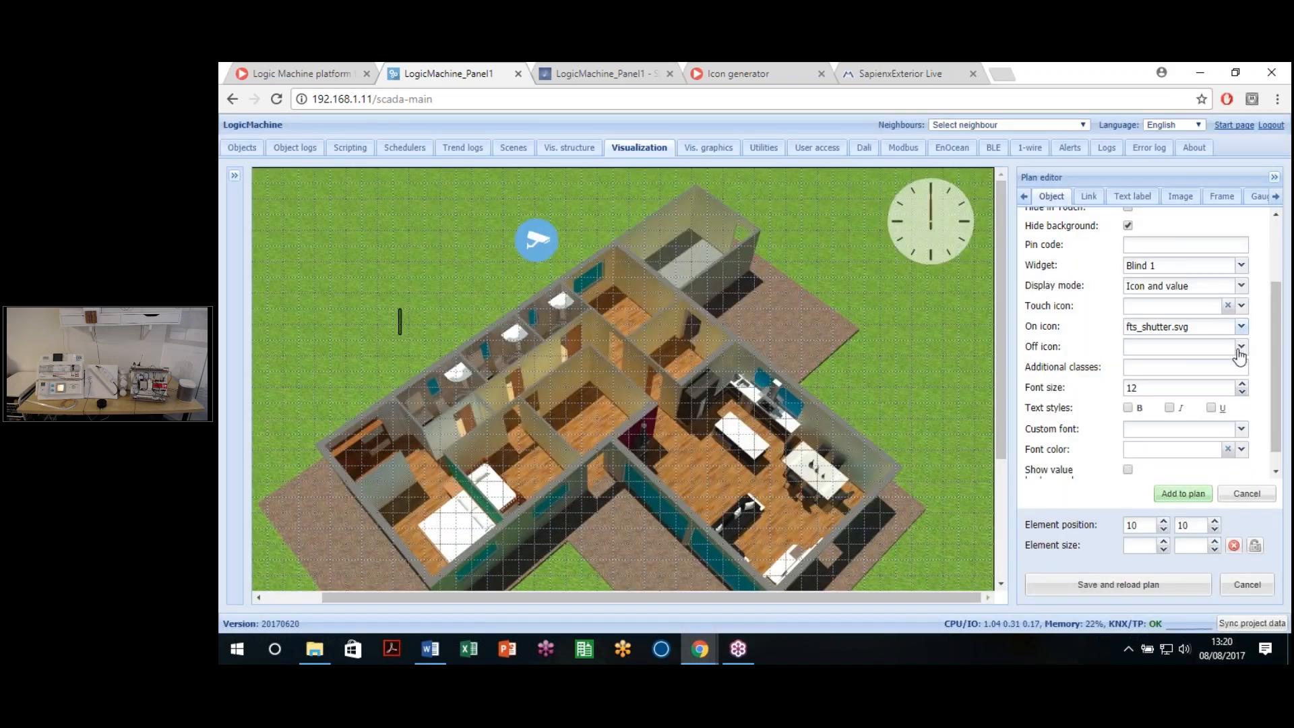
click(1241, 346)
click(706, 338)
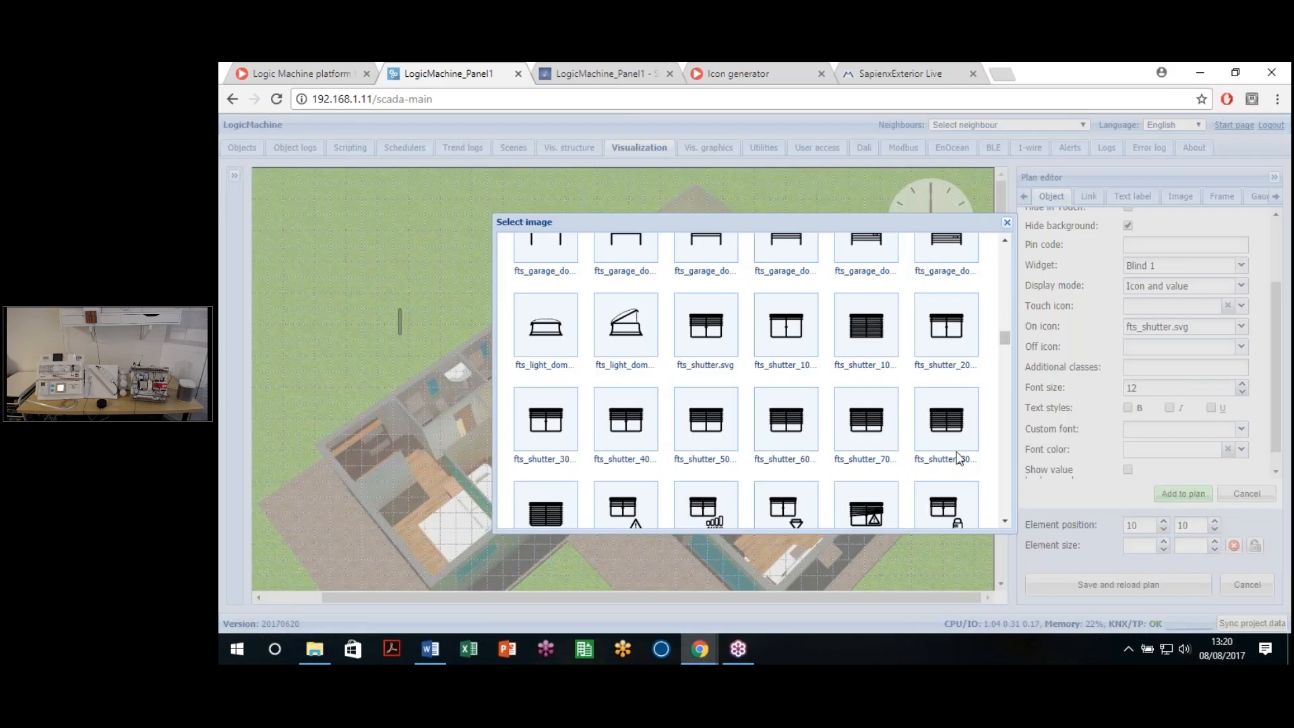
click(1183, 496)
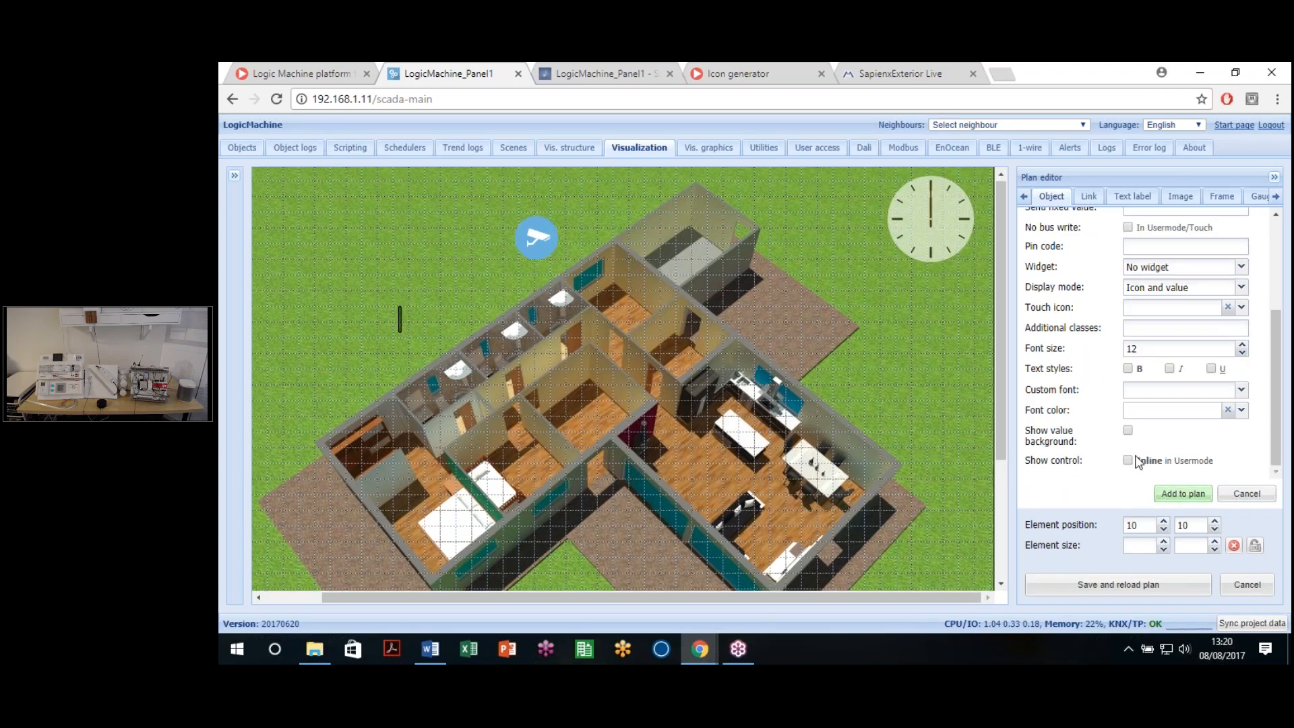
Step: Add another element for 11/1/1 Mover Persiana 1-P1 with fts_shutter.svg on and off icons
scroll(1138, 463, up, 3)
click(1166, 223)
text(11/1/)
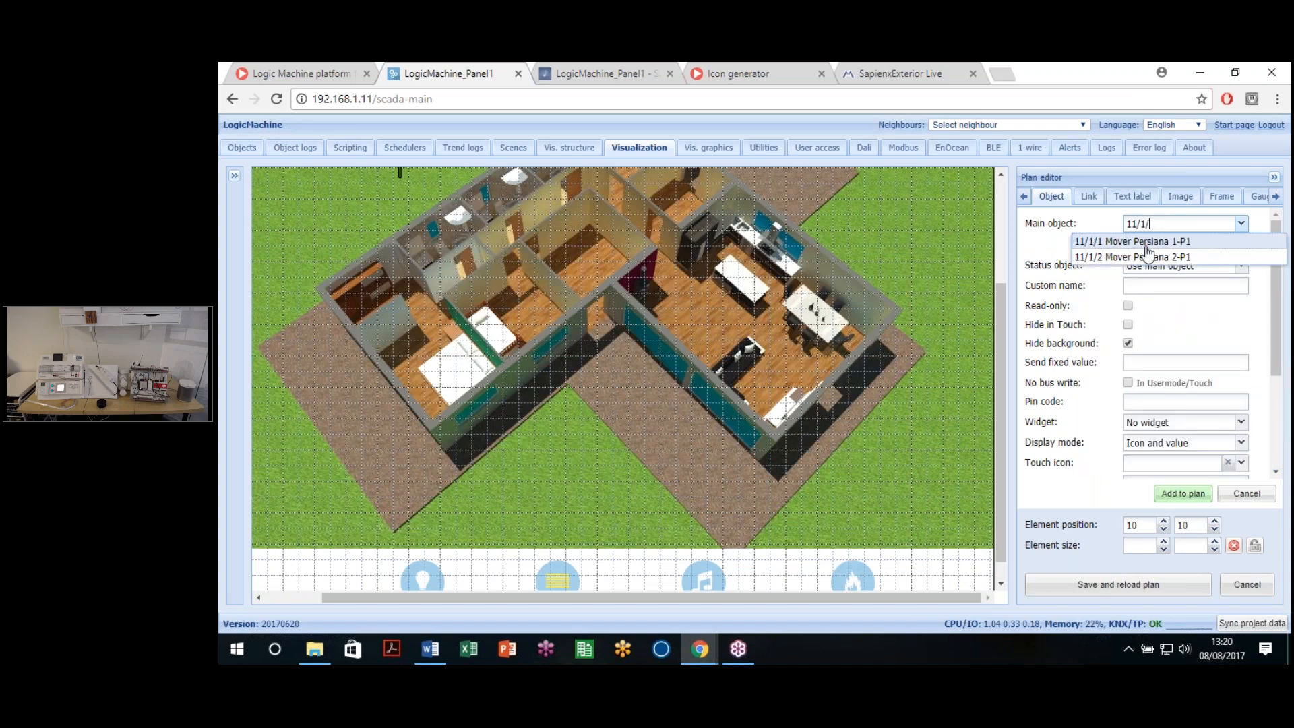
click(1145, 242)
scroll(1183, 349, down, 3)
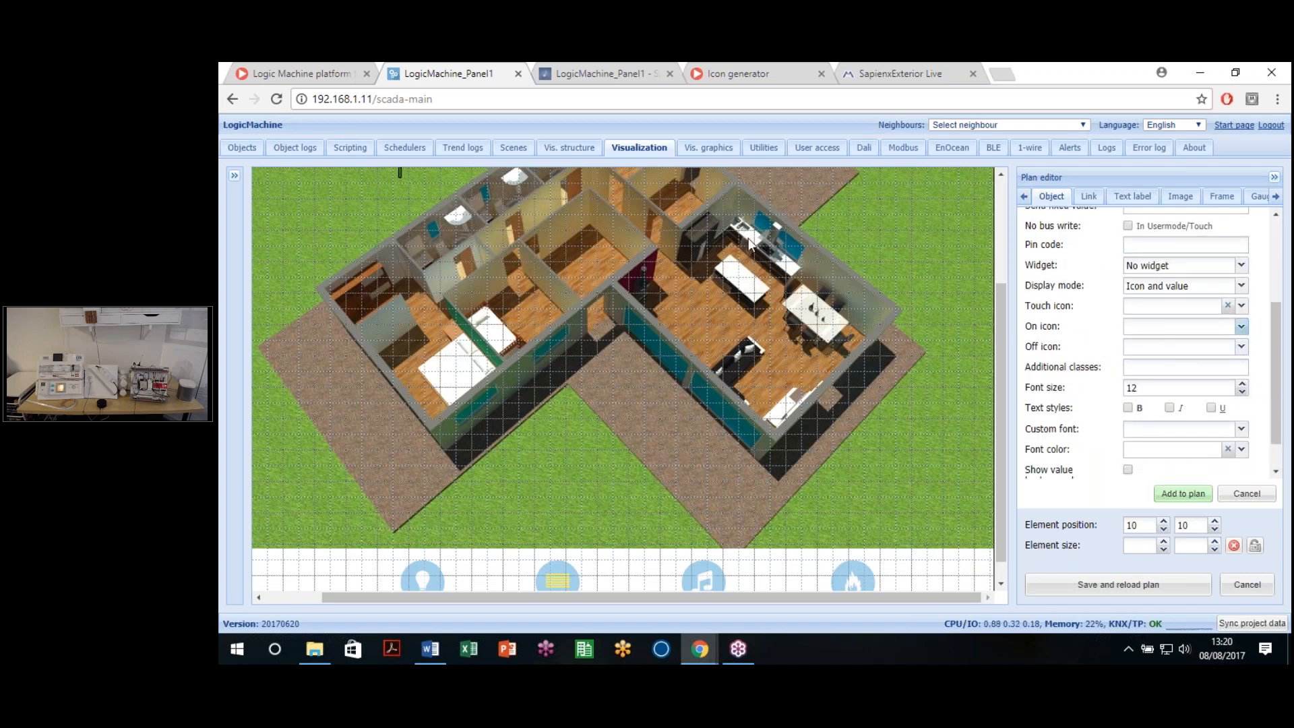
click(1242, 327)
click(705, 333)
click(1240, 347)
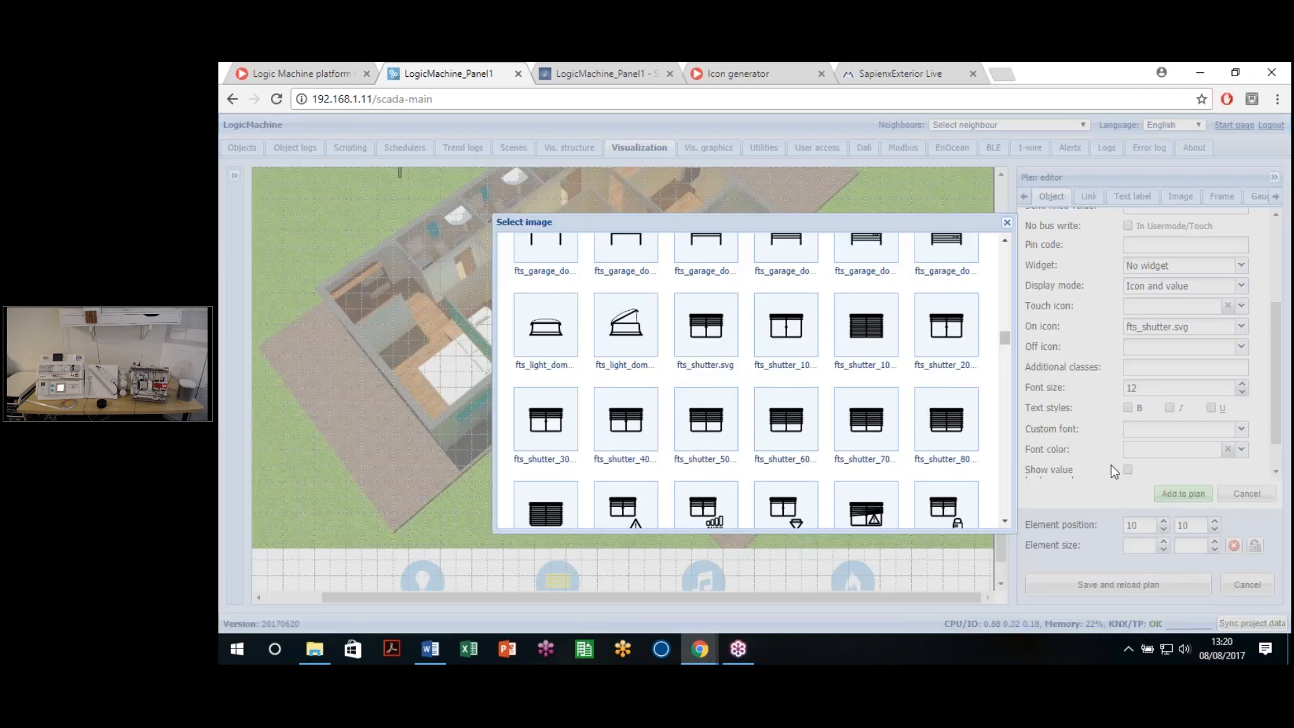
click(705, 333)
click(1180, 494)
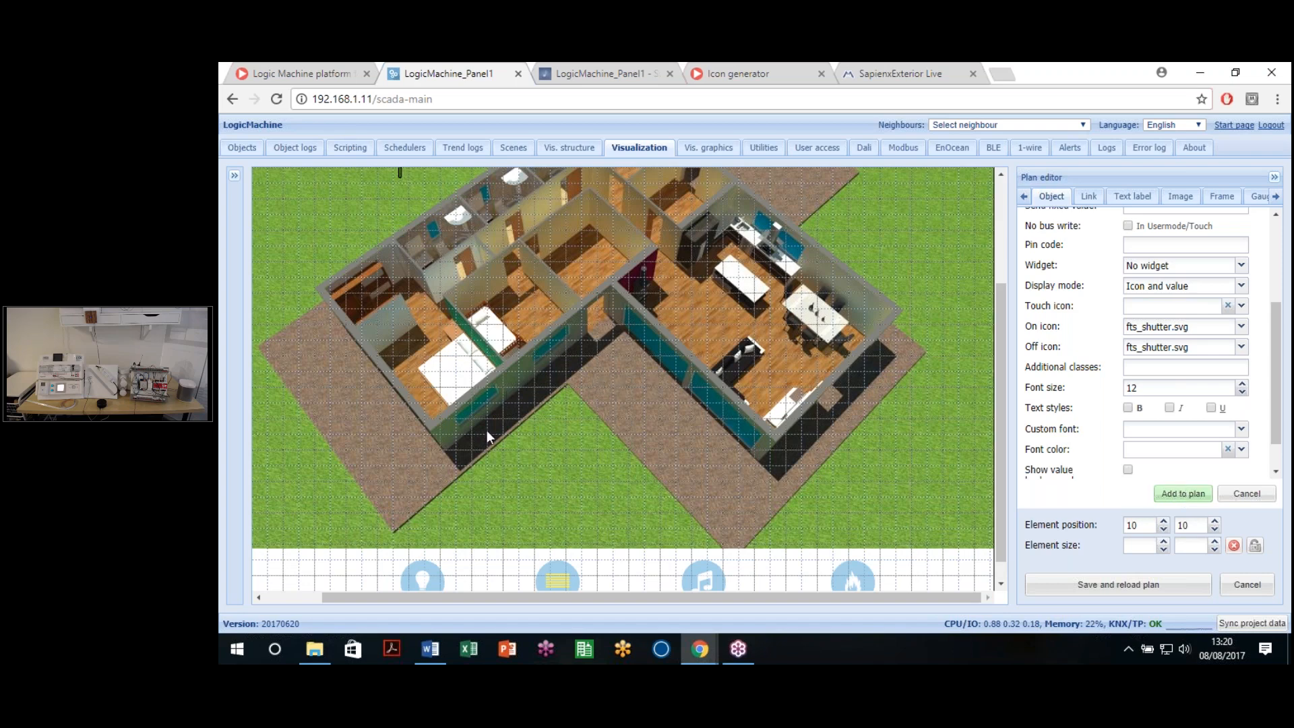
Step: Place the shutter near the building's lower right, attach Blind 1, apply, and save the plan
scroll(518, 554, up, 2)
drag(376, 593, 315, 593)
drag(270, 204, 721, 528)
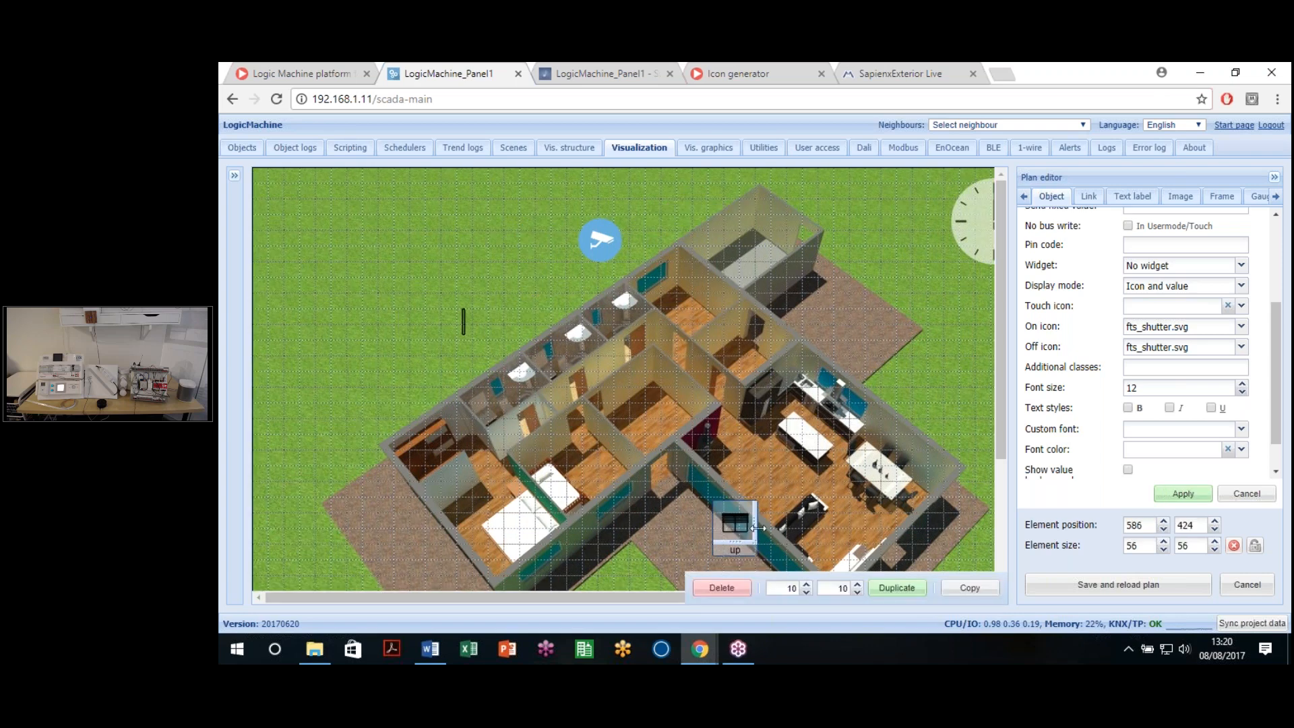
click(1240, 265)
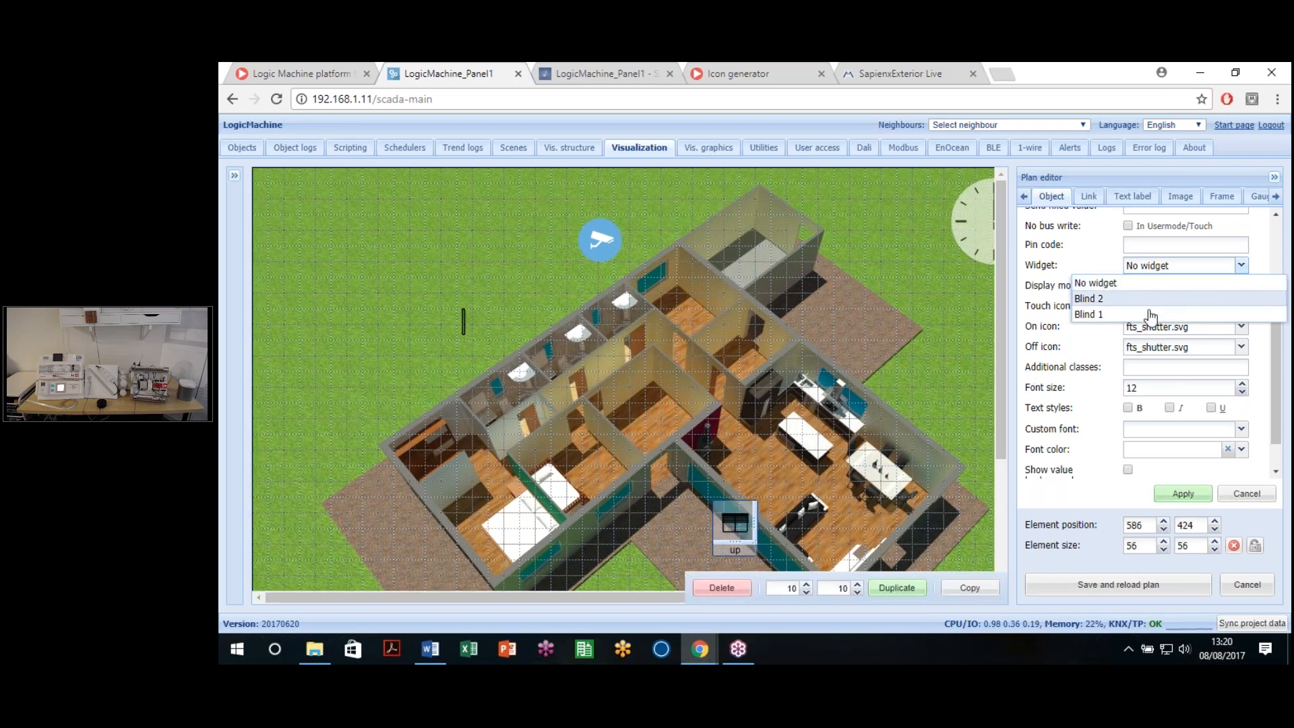
click(1184, 493)
click(1177, 495)
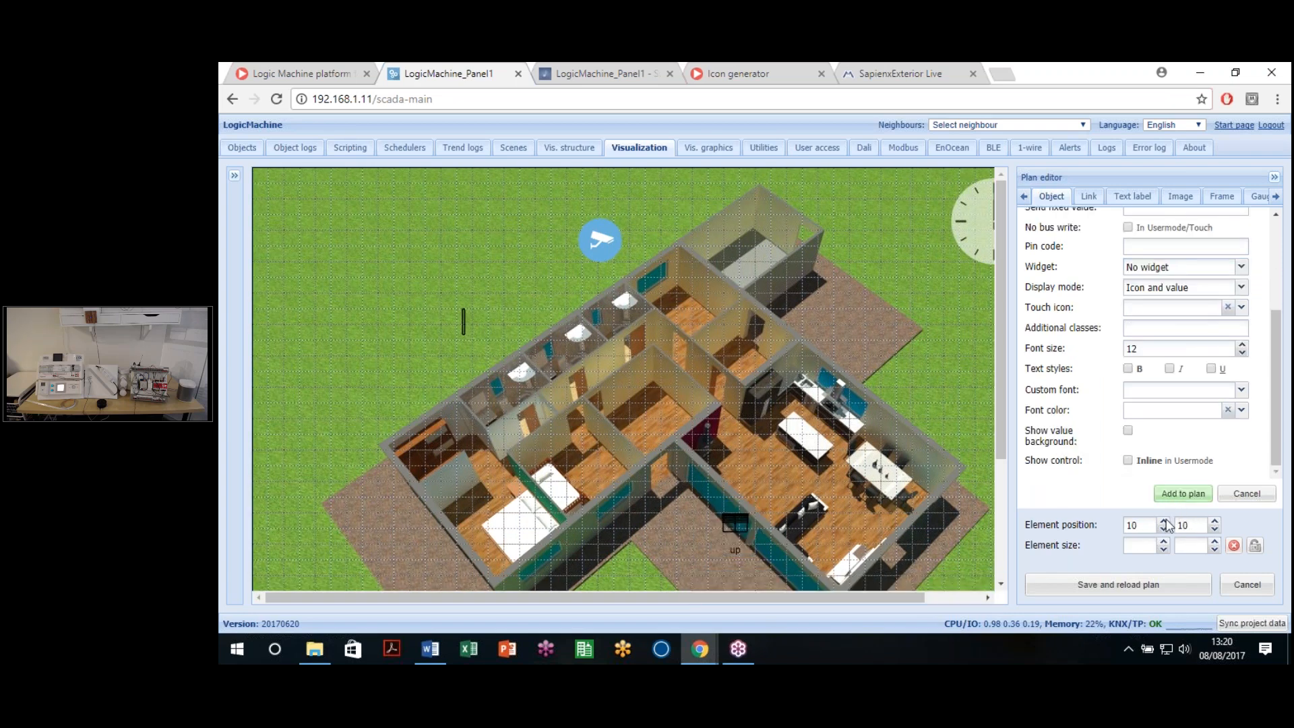
click(1149, 584)
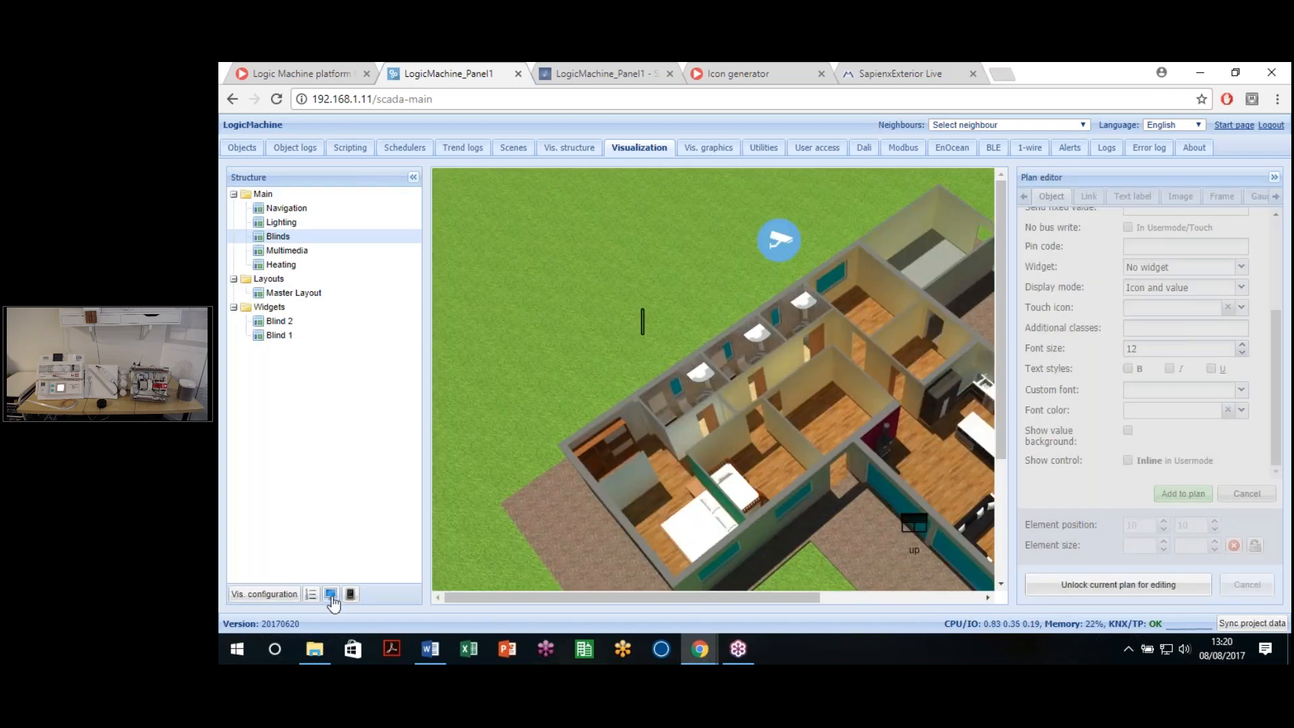
Step: Open the Blinds plan as a maximized live visualization and bring up the shutter's blind controls
click(330, 593)
click(973, 69)
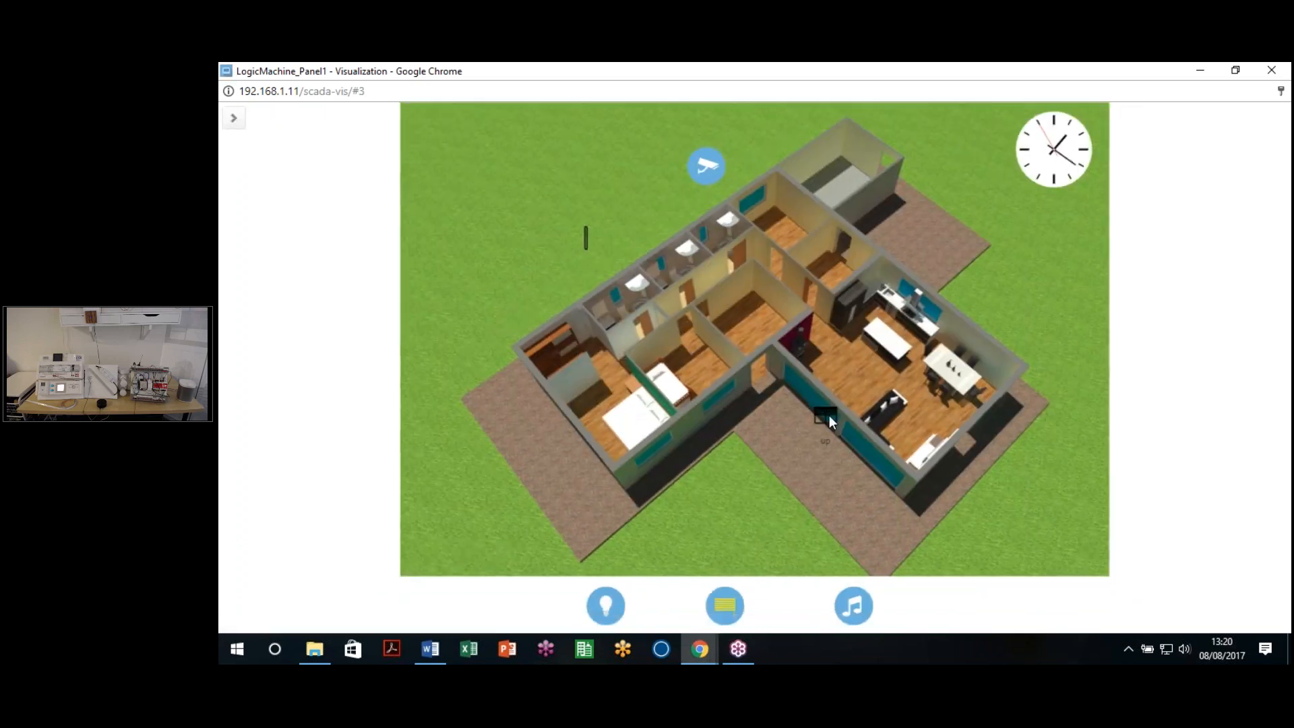
click(826, 416)
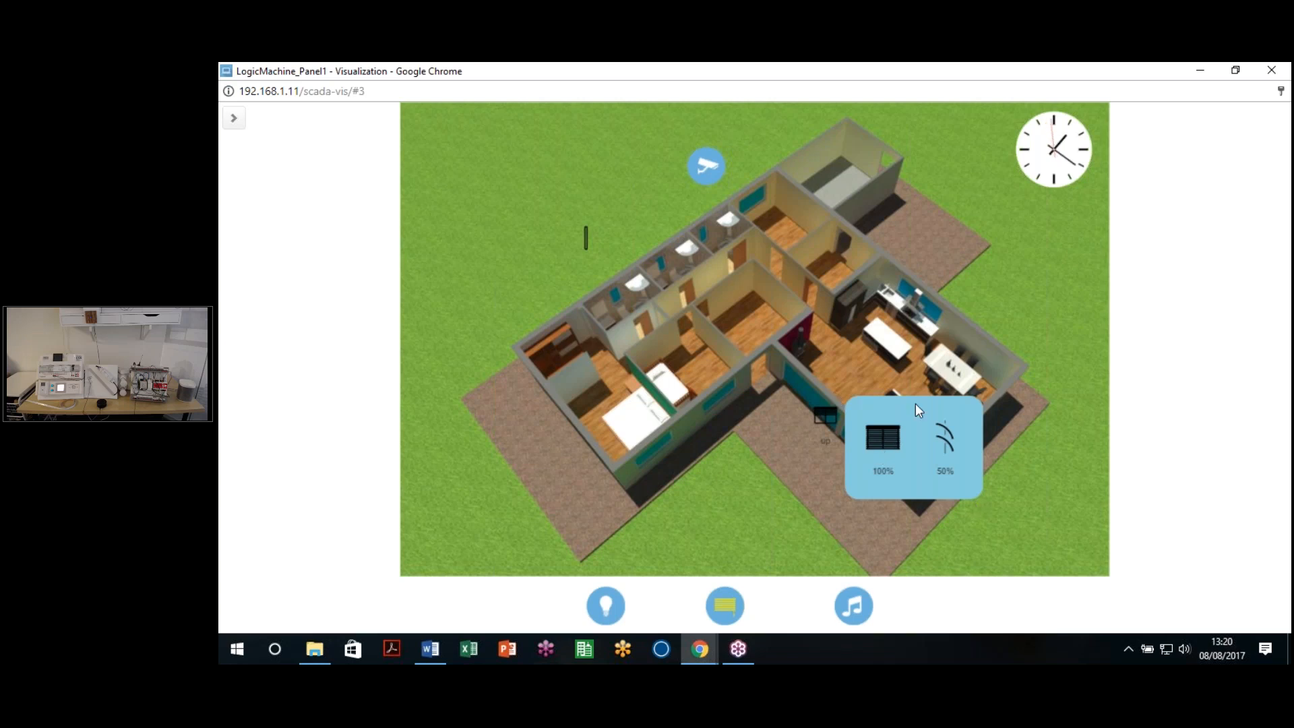
click(963, 224)
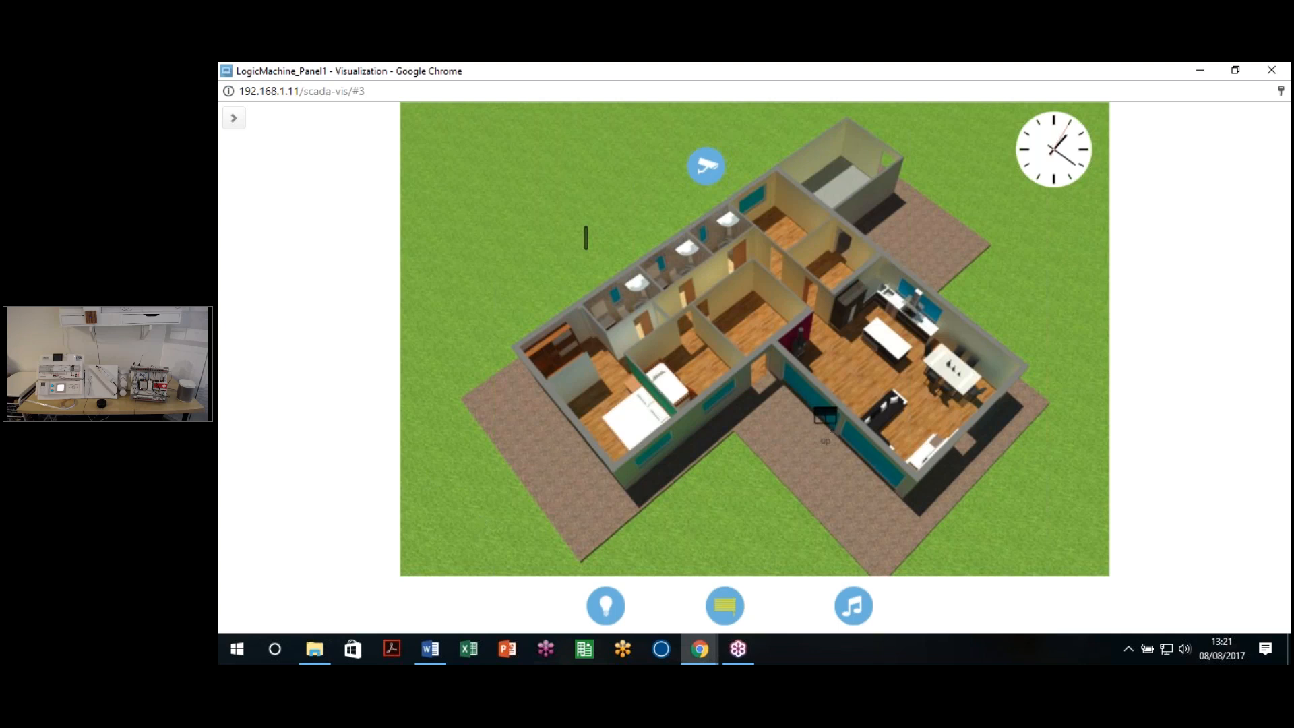
click(843, 425)
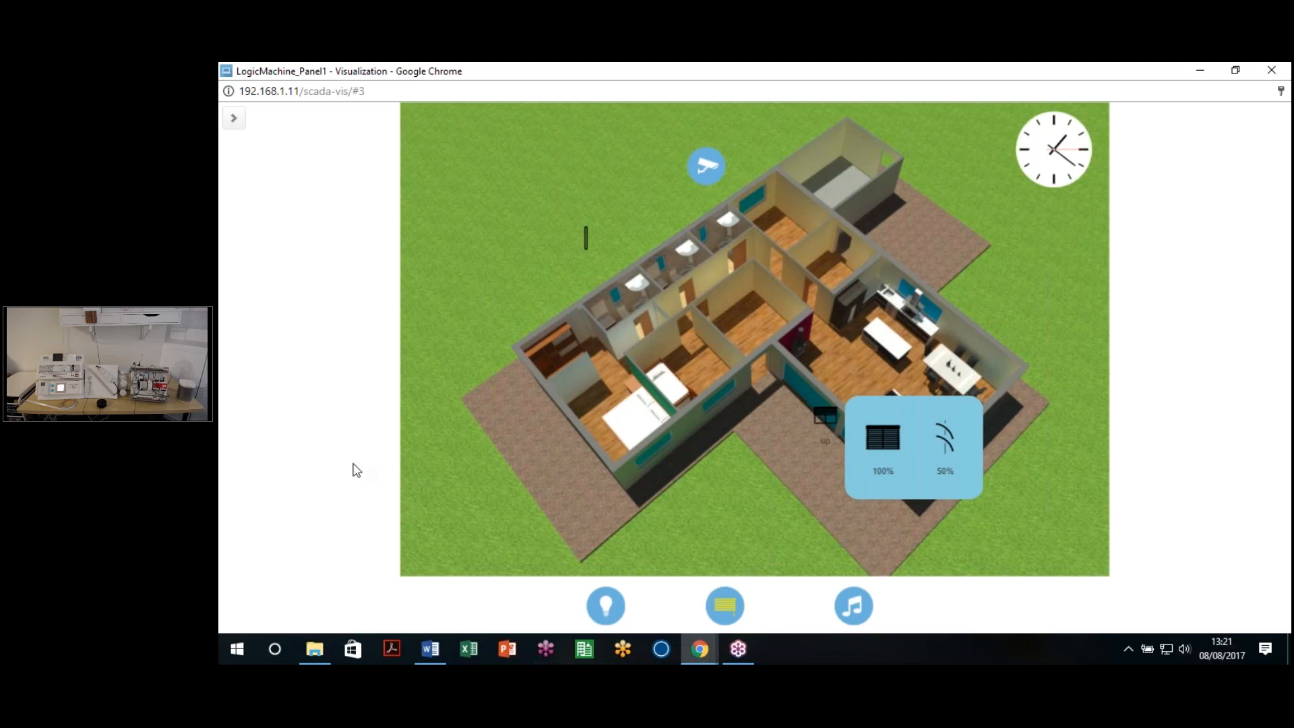
Step: Lower the blind position to 19% and the slat angle to 5%
click(892, 456)
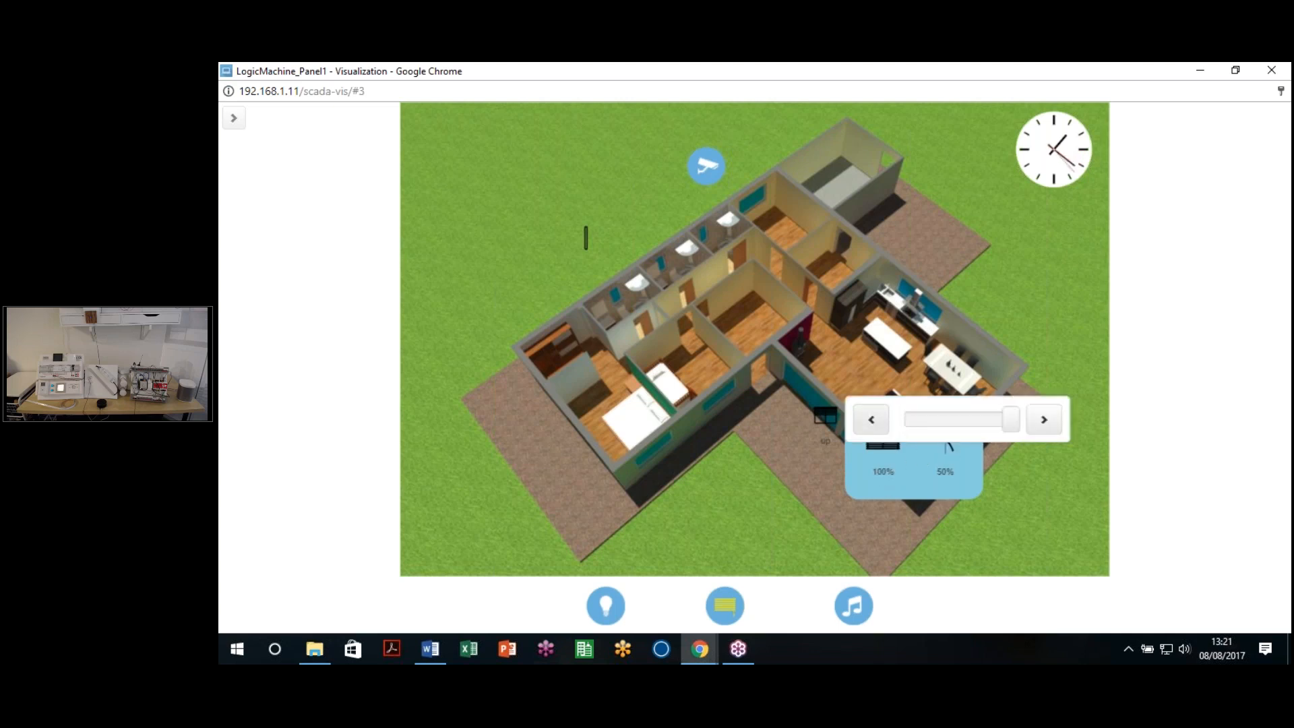
drag(1013, 426, 871, 433)
click(912, 491)
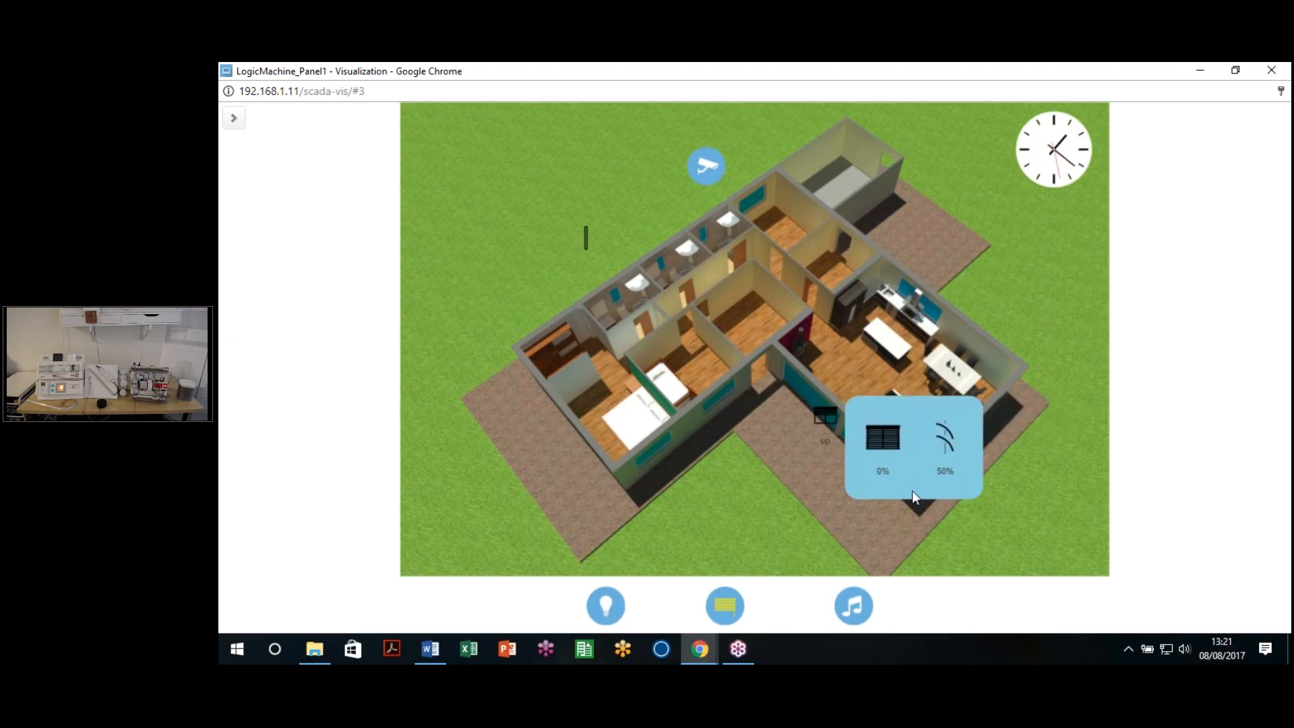
click(947, 445)
drag(959, 431, 909, 435)
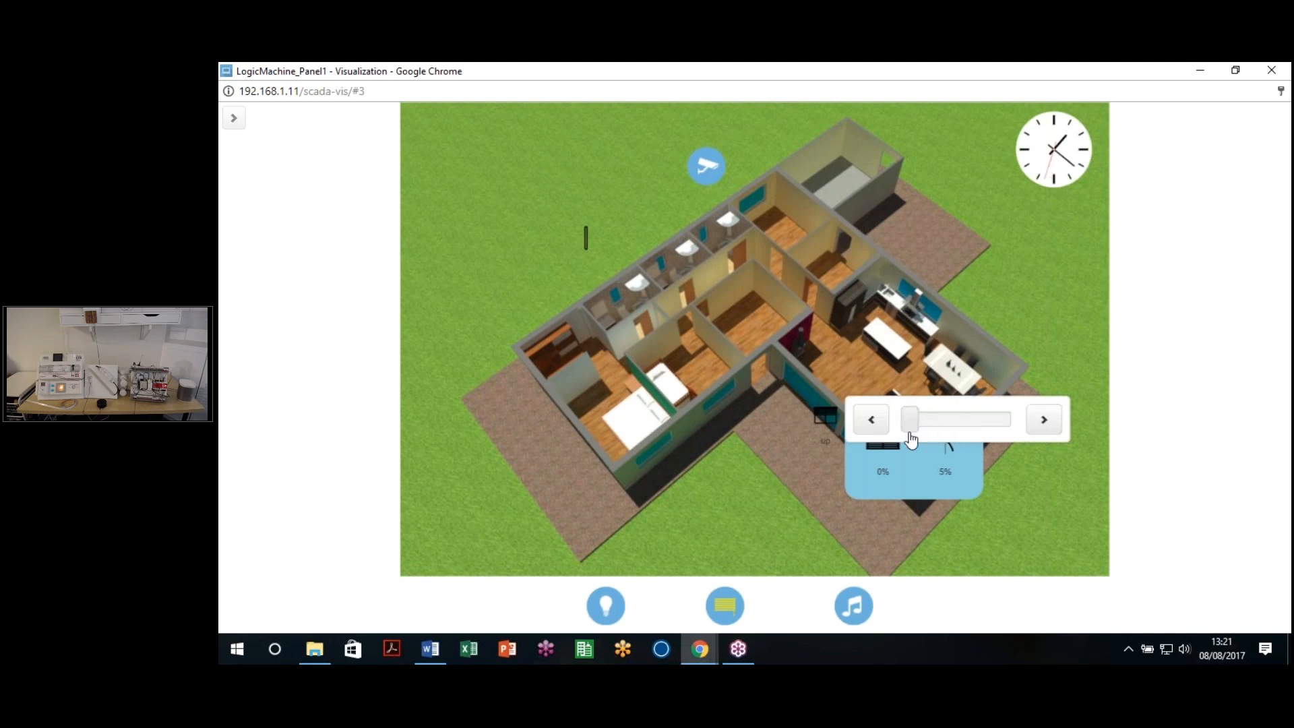
click(922, 482)
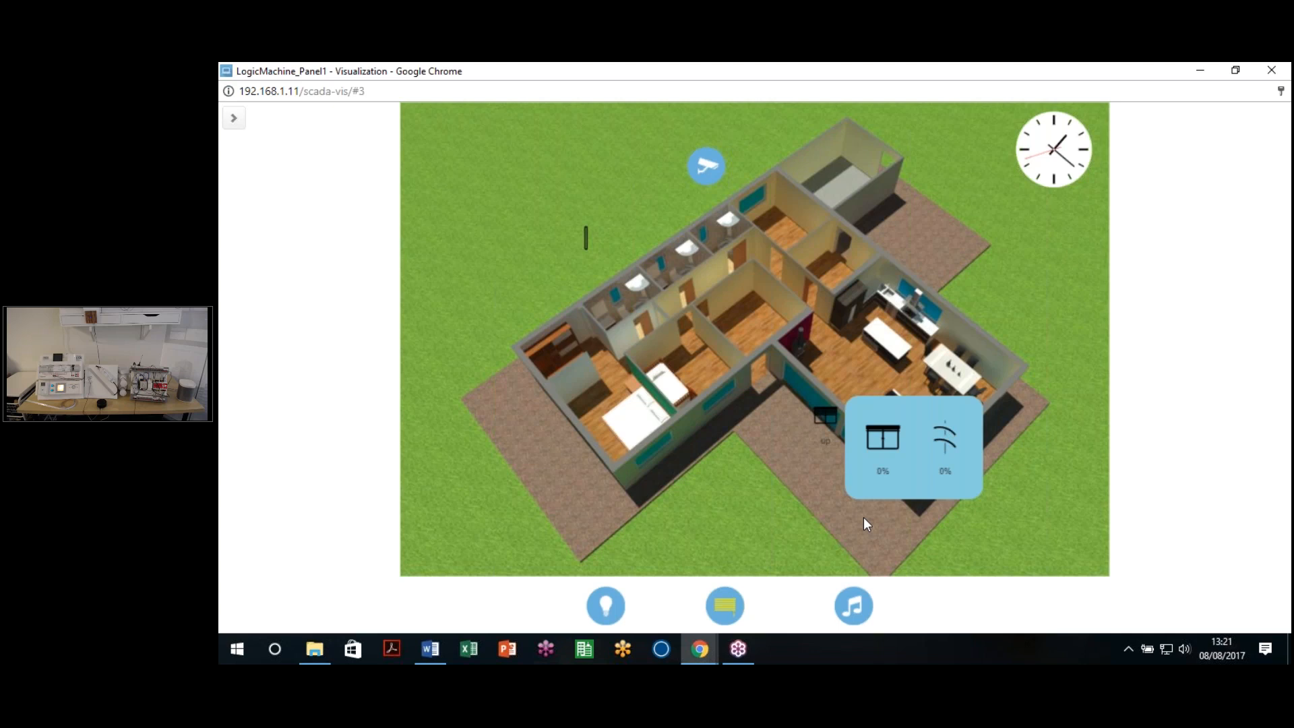
Step: Raise the position to 29% and slats to about 85%, then set position to 60%
click(896, 463)
drag(904, 431, 936, 432)
click(933, 488)
click(947, 438)
drag(909, 430, 1004, 423)
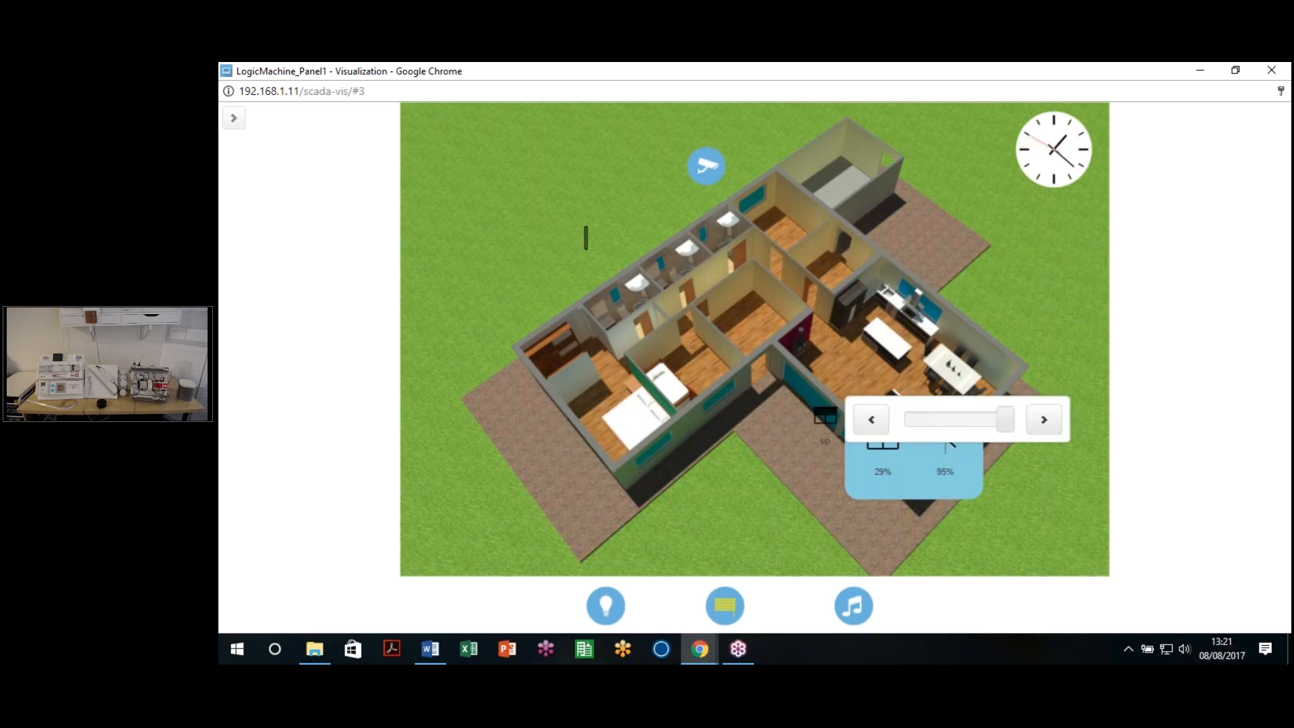
click(953, 487)
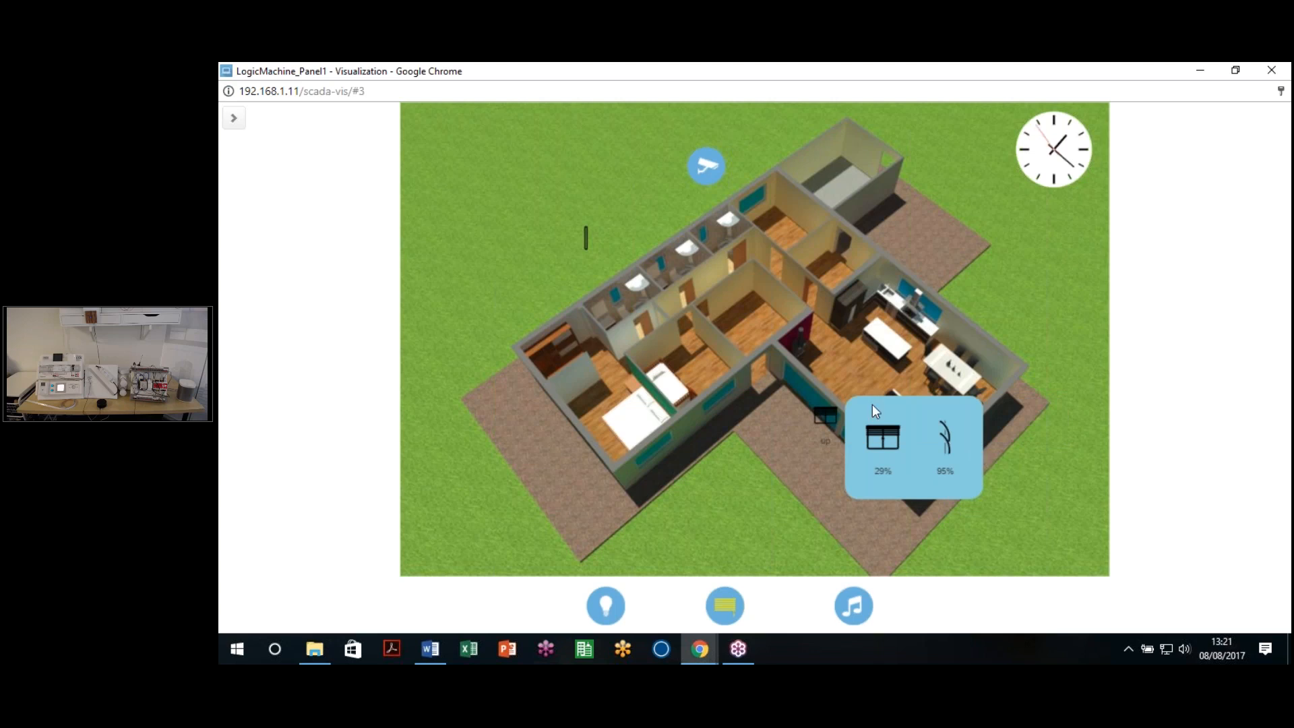
click(880, 445)
click(989, 429)
click(875, 508)
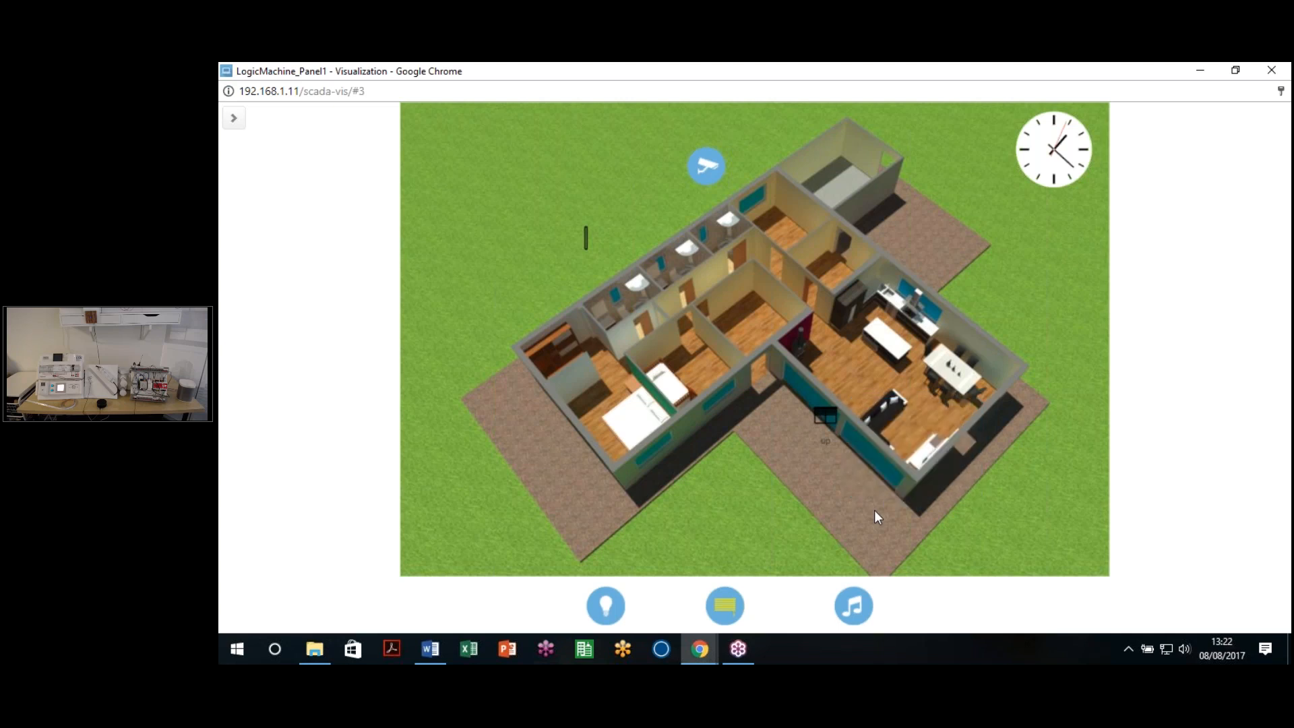
Step: Close the live view, switch to the Lighting plan, and launch the touch visualization
click(1269, 75)
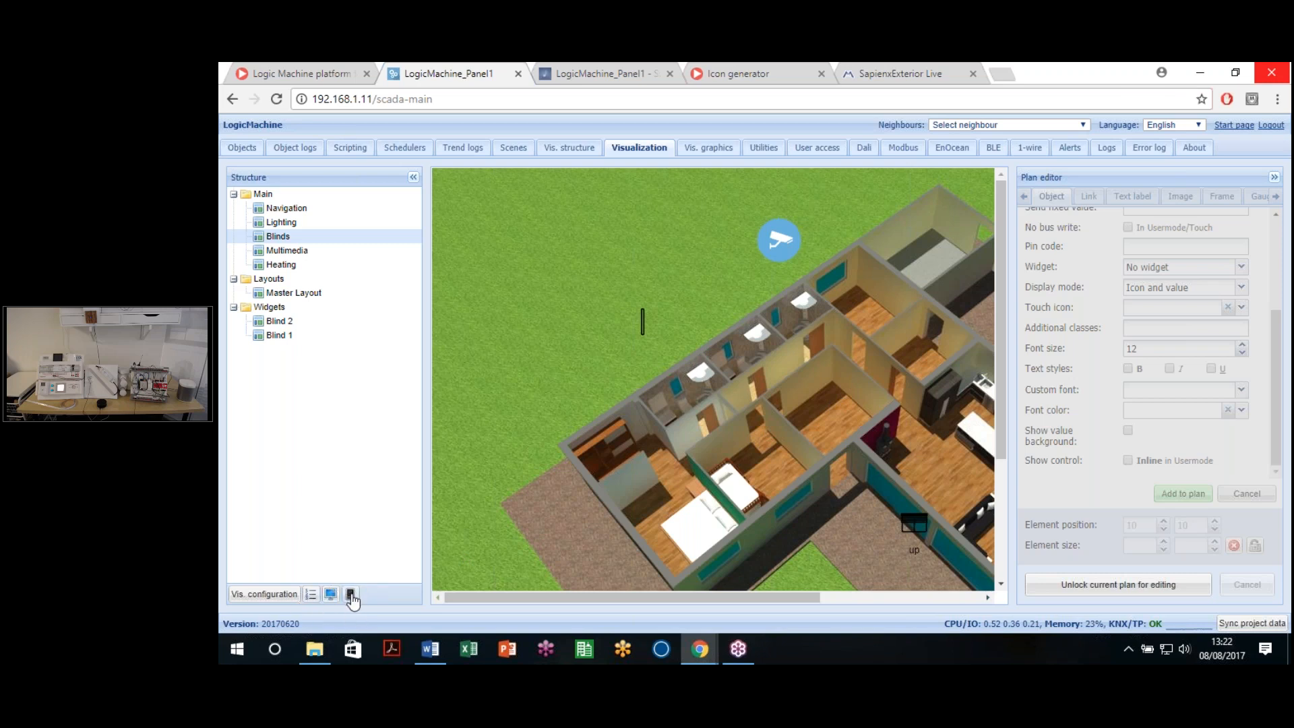
click(281, 222)
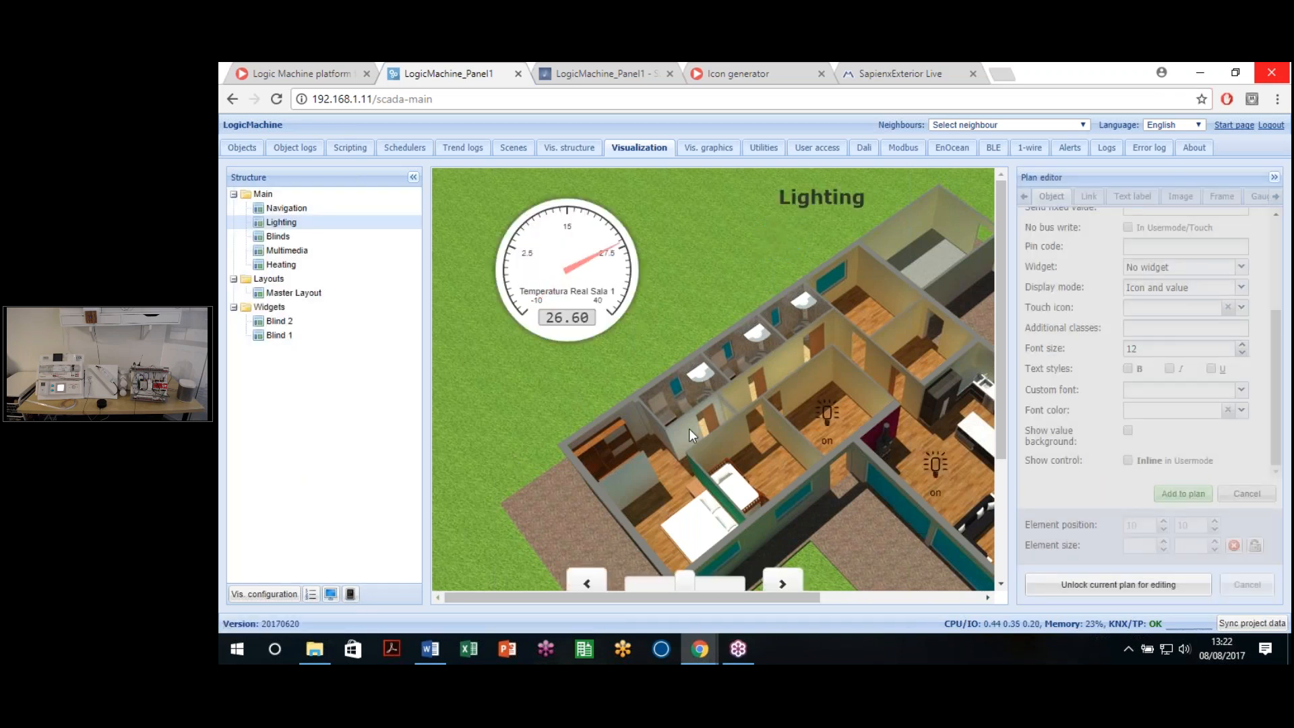
click(350, 594)
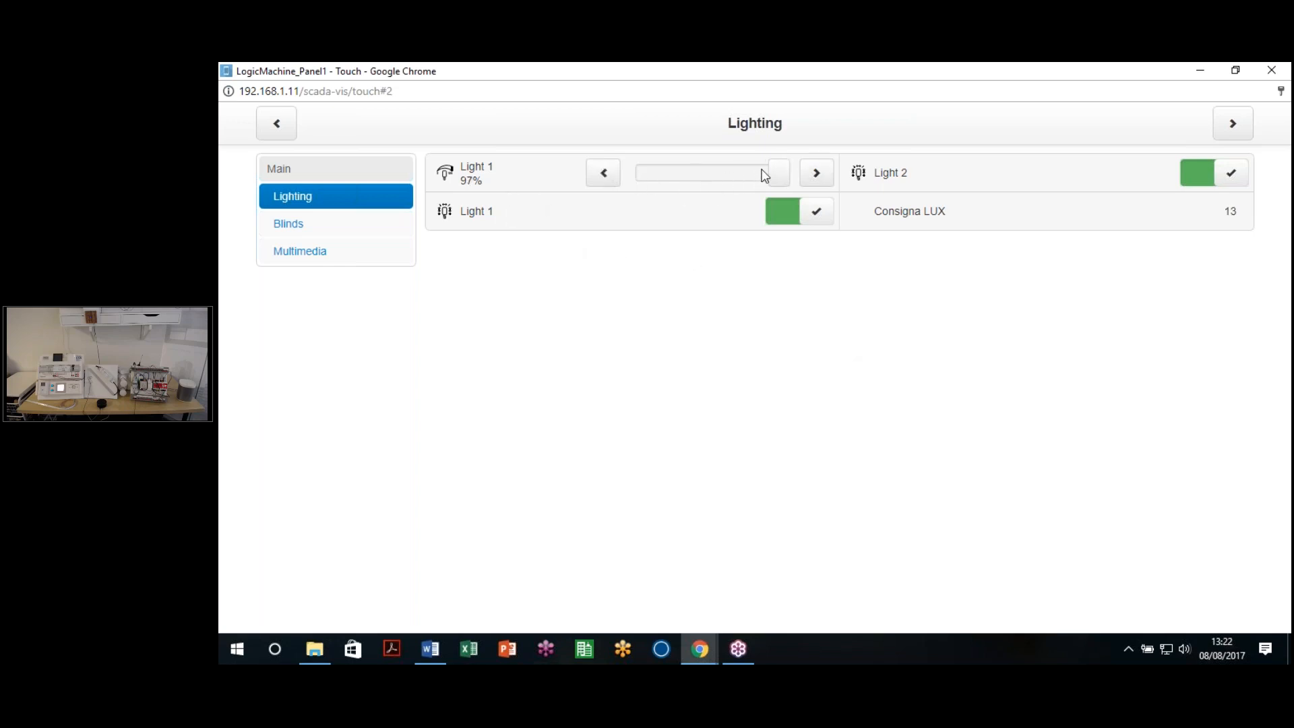
Step: Dim Light 1 to 35%, switch Light 1 and Light 2 off, then visit Multimedia and return
drag(784, 183, 690, 184)
click(1209, 173)
click(783, 211)
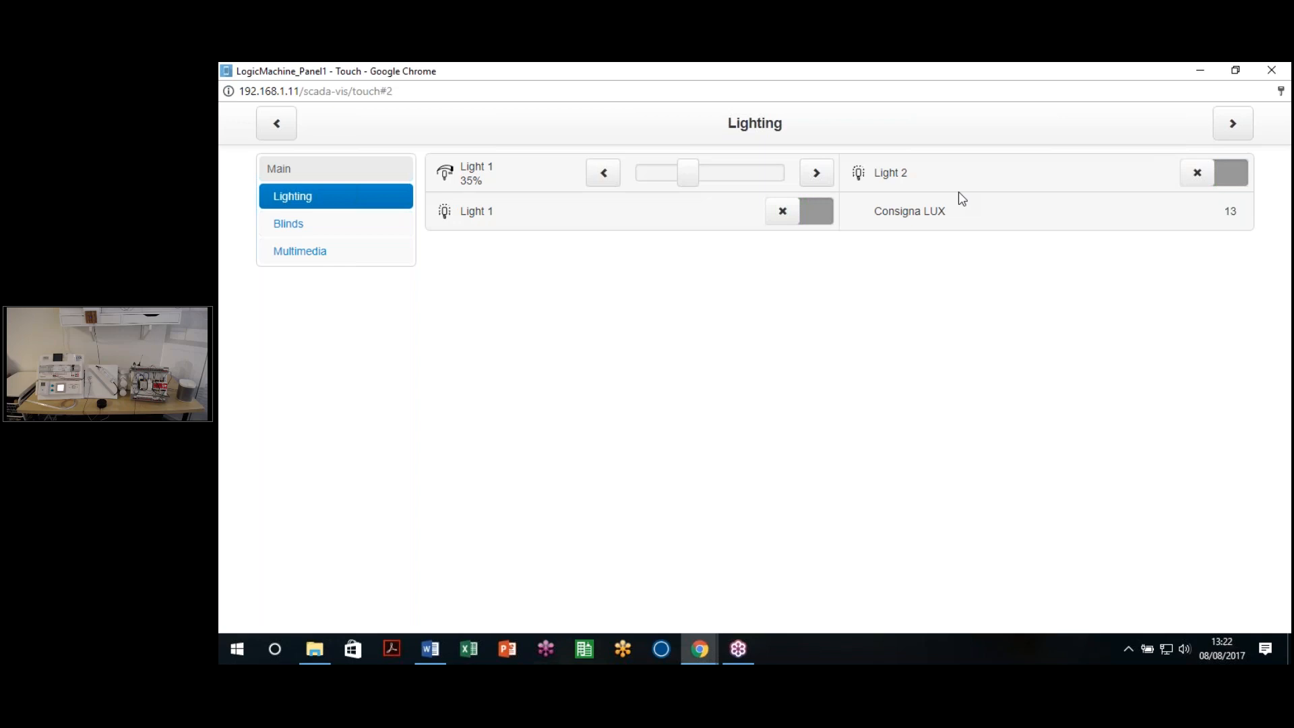
drag(877, 213, 1233, 214)
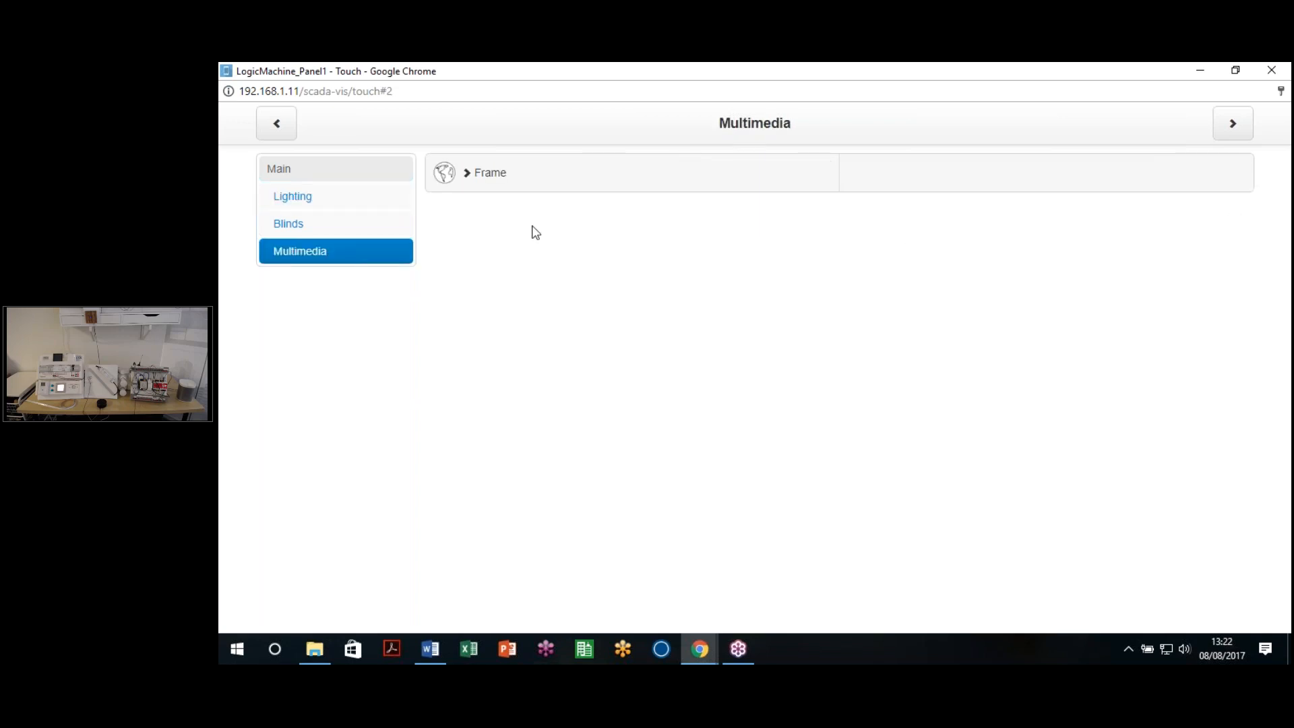
click(327, 203)
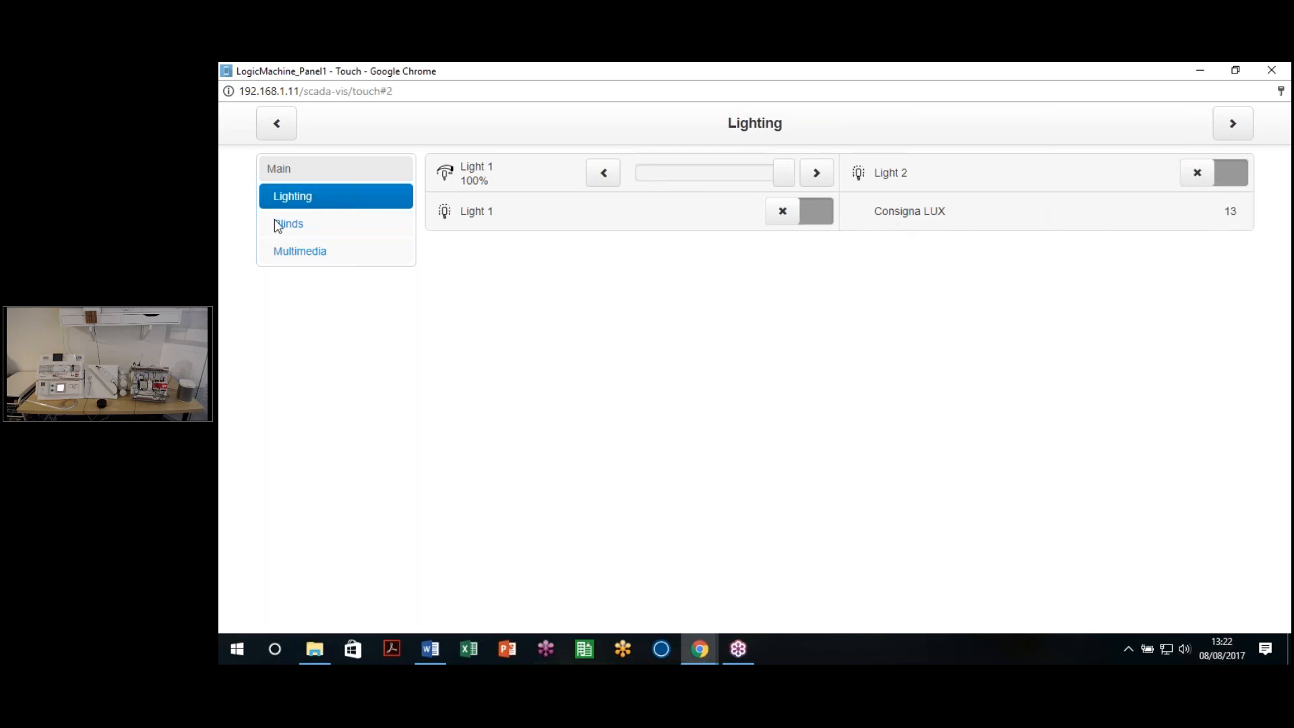
Step: Go to the Blinds page and view then close the Camera
click(318, 229)
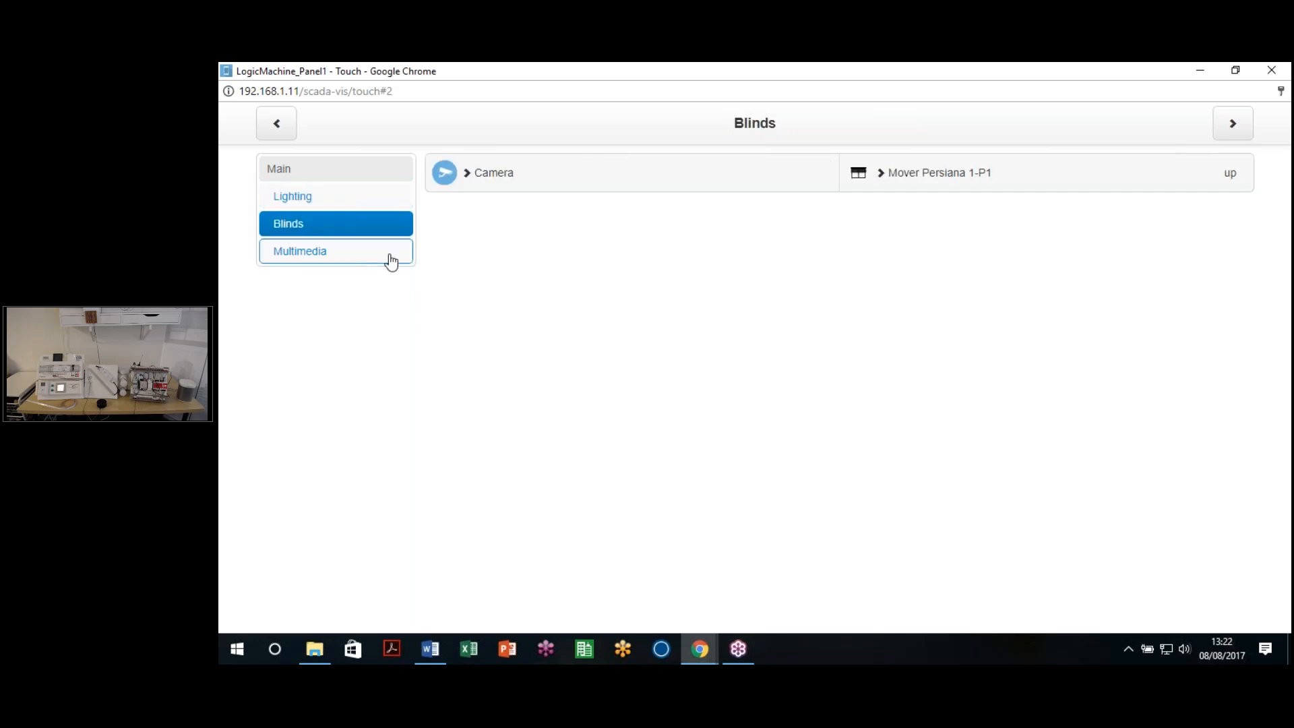
click(484, 181)
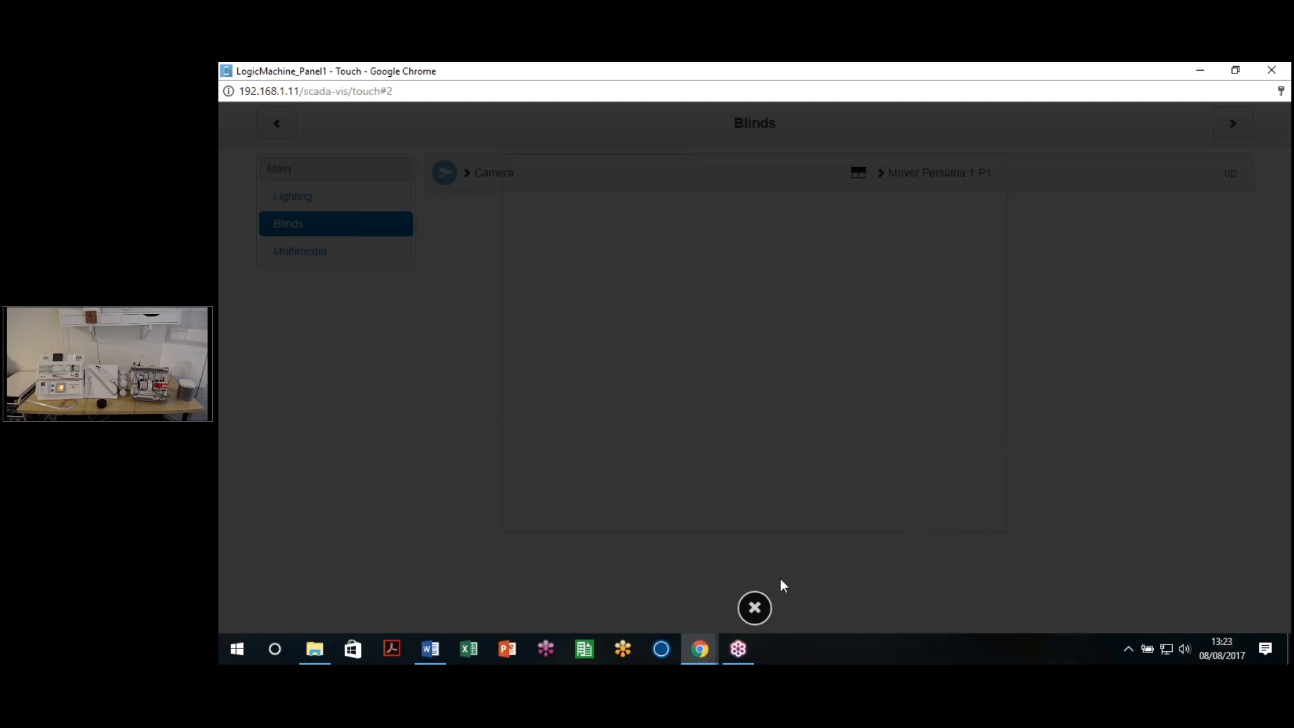
click(776, 548)
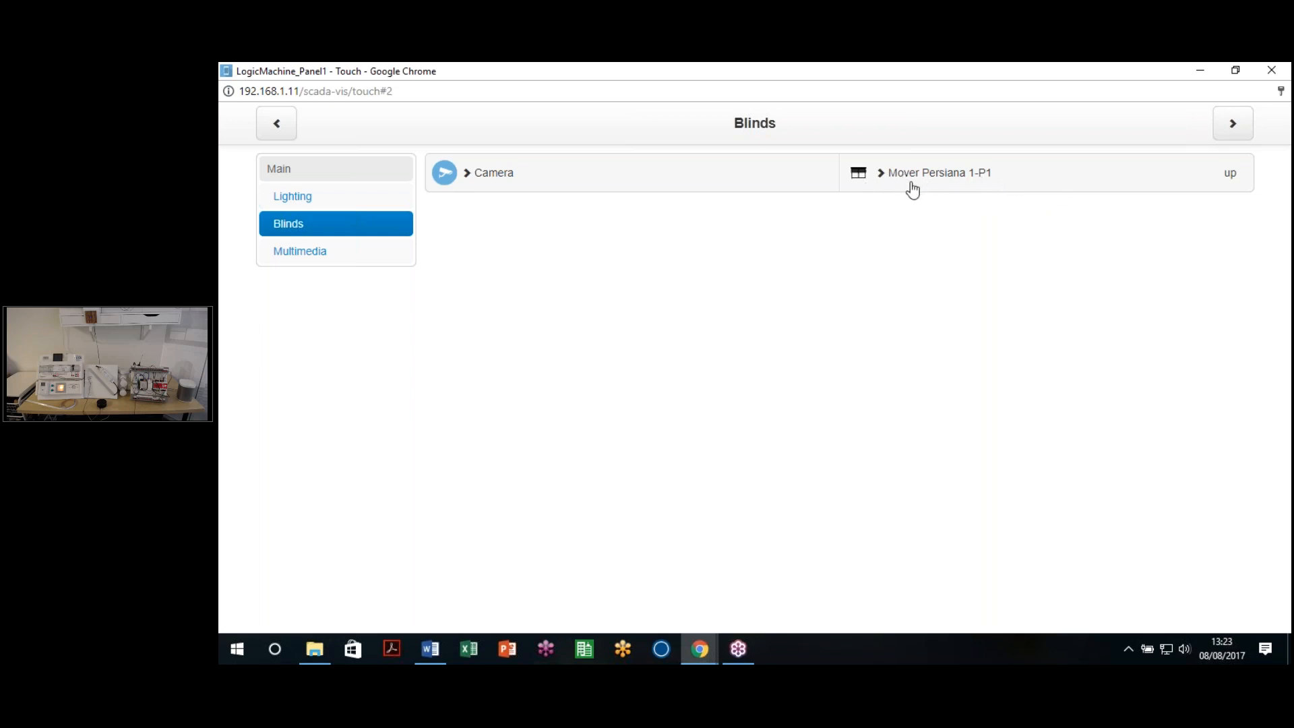
Step: Expand Mover Persiana 1-P1, lower its height to about 15%, and move the slats toward the middle
click(1025, 184)
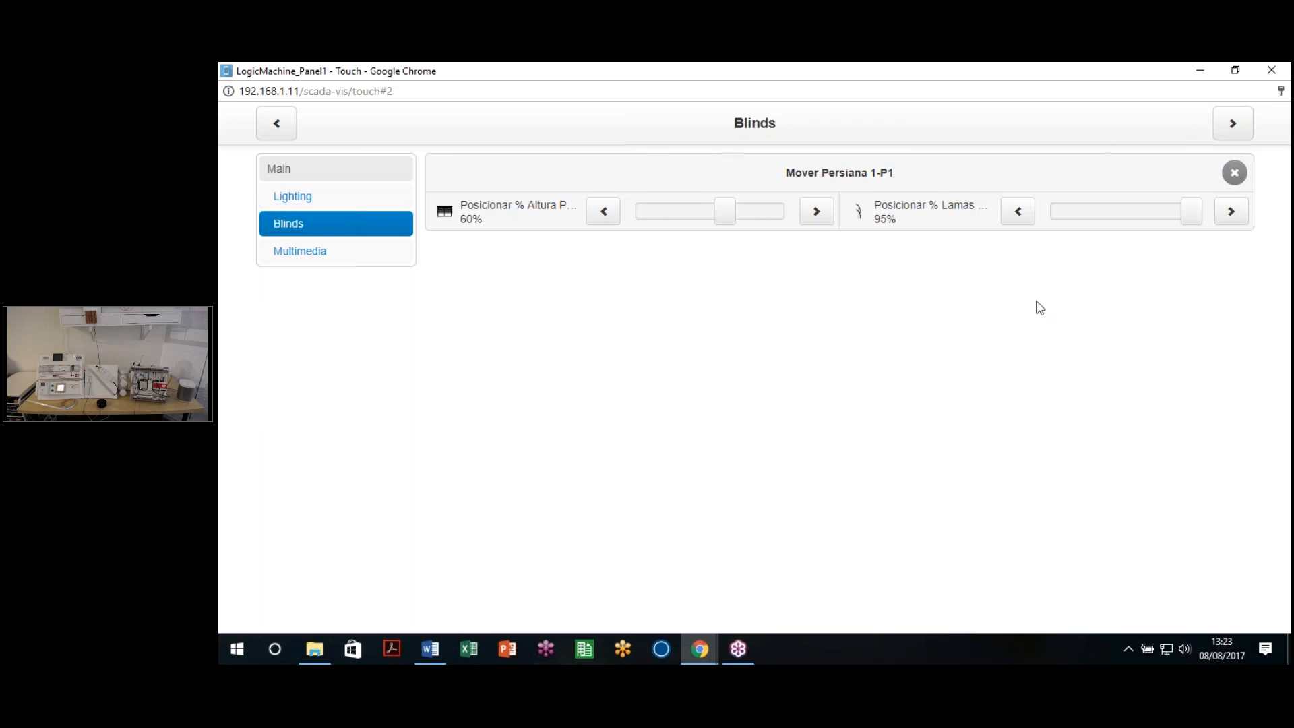
drag(720, 209, 659, 224)
click(659, 224)
drag(1174, 217, 1073, 223)
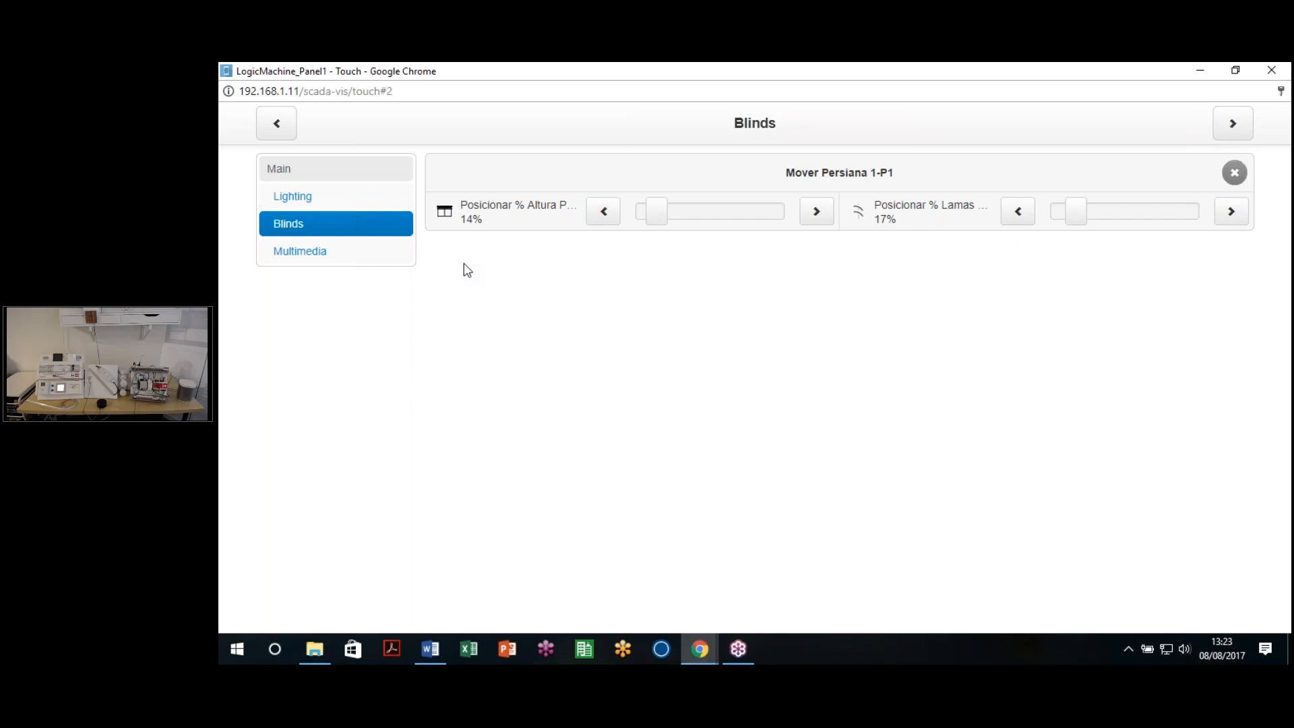
Step: View the Multimedia page's Frame content, then close the touch visualization window
click(295, 250)
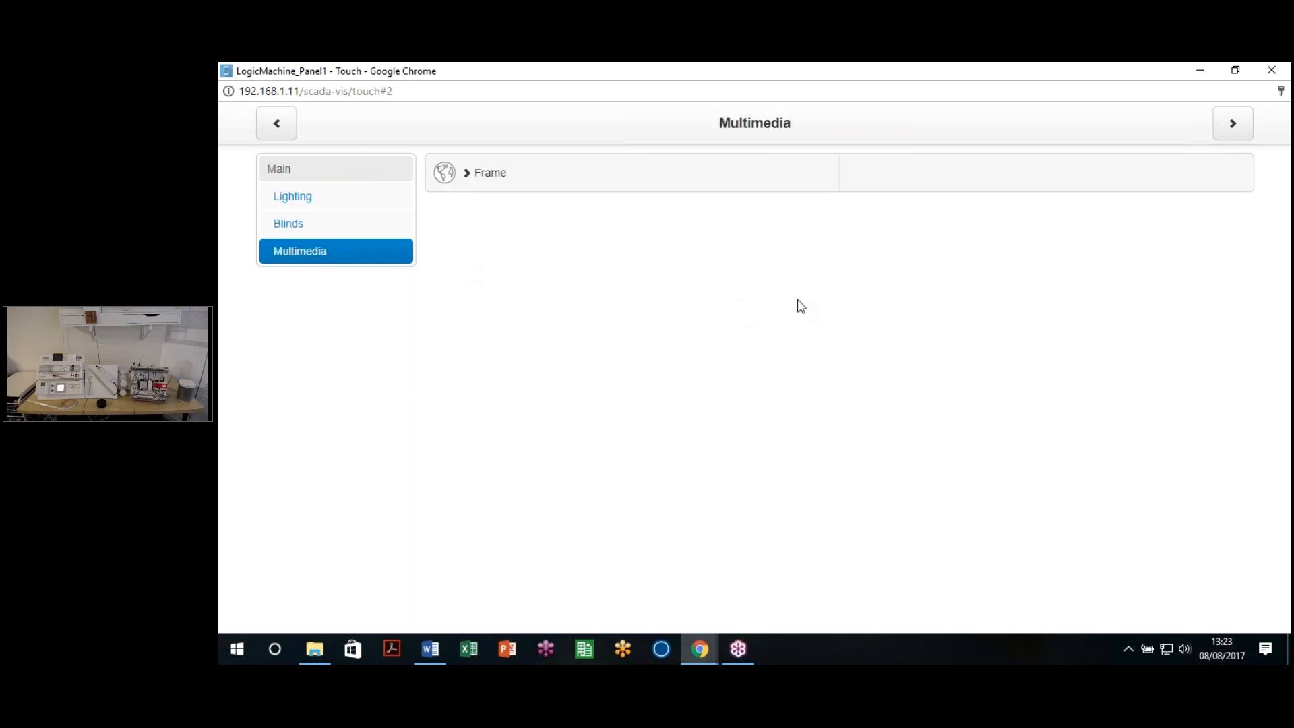
click(591, 183)
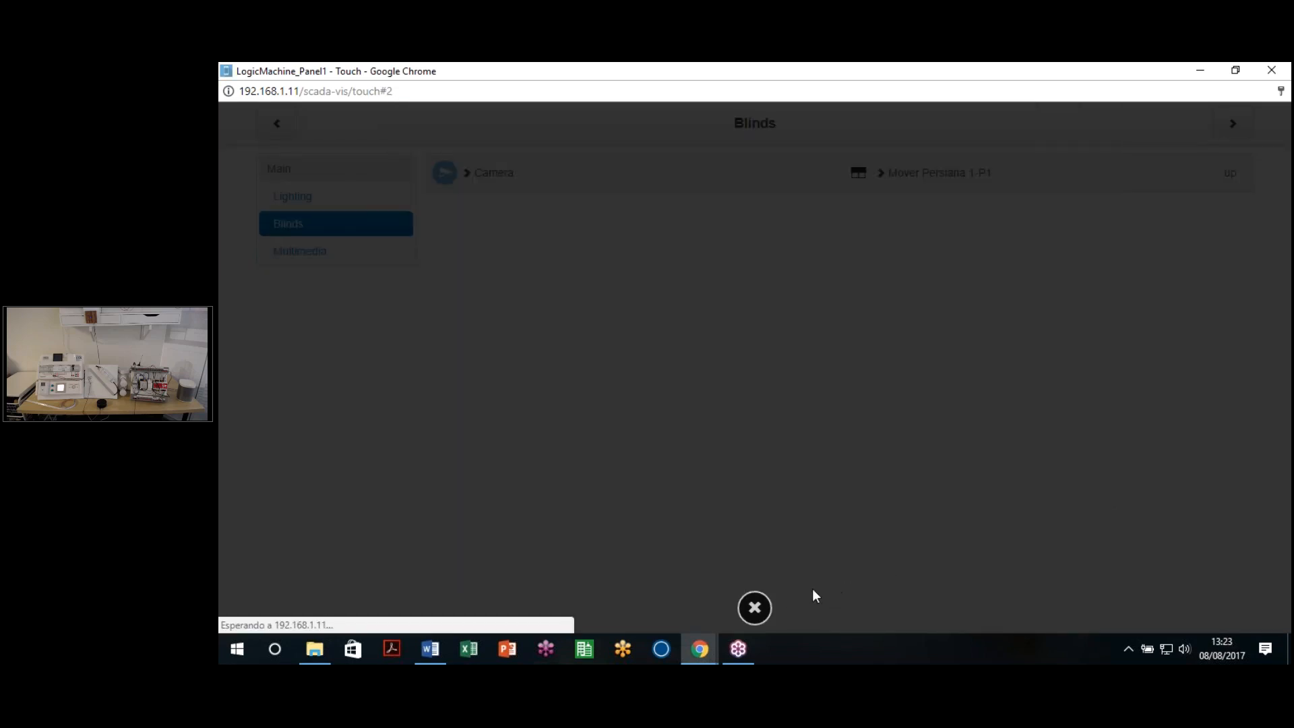
click(754, 608)
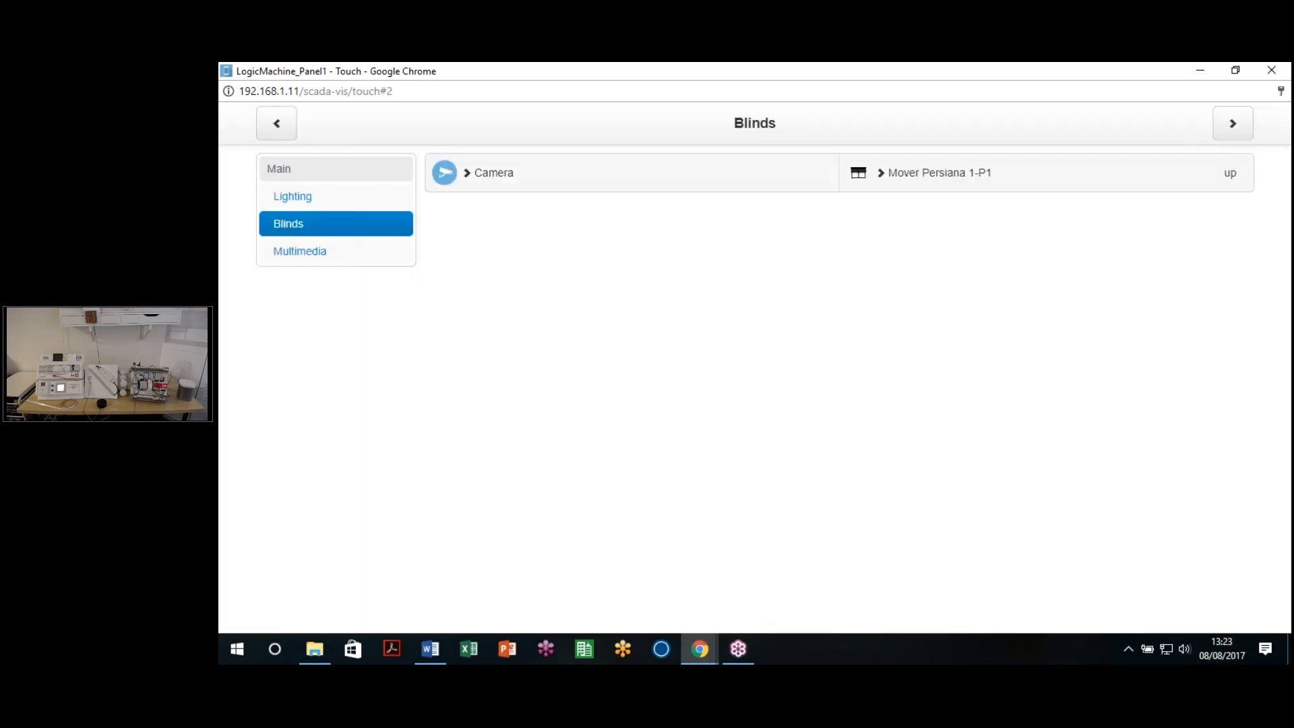
click(1271, 70)
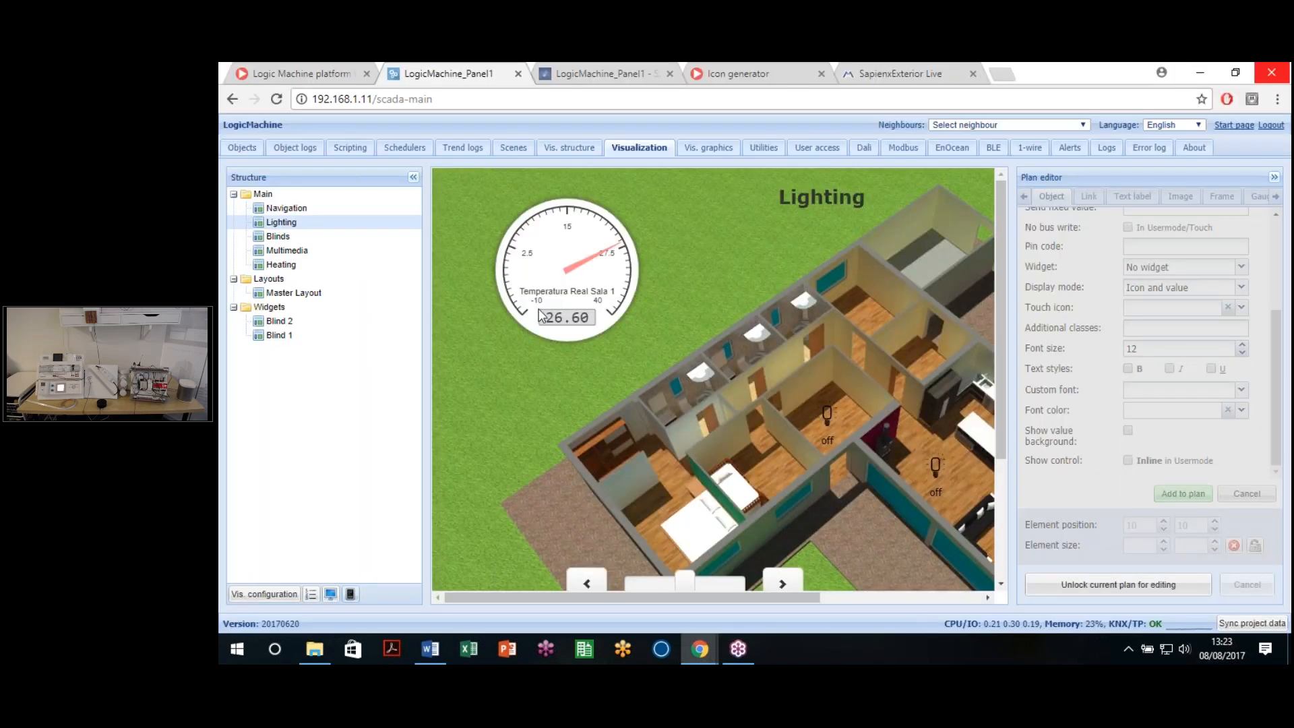
Step: Preview the Lighting plan as a live visualization in a separate, maximized window
drag(698, 600, 870, 517)
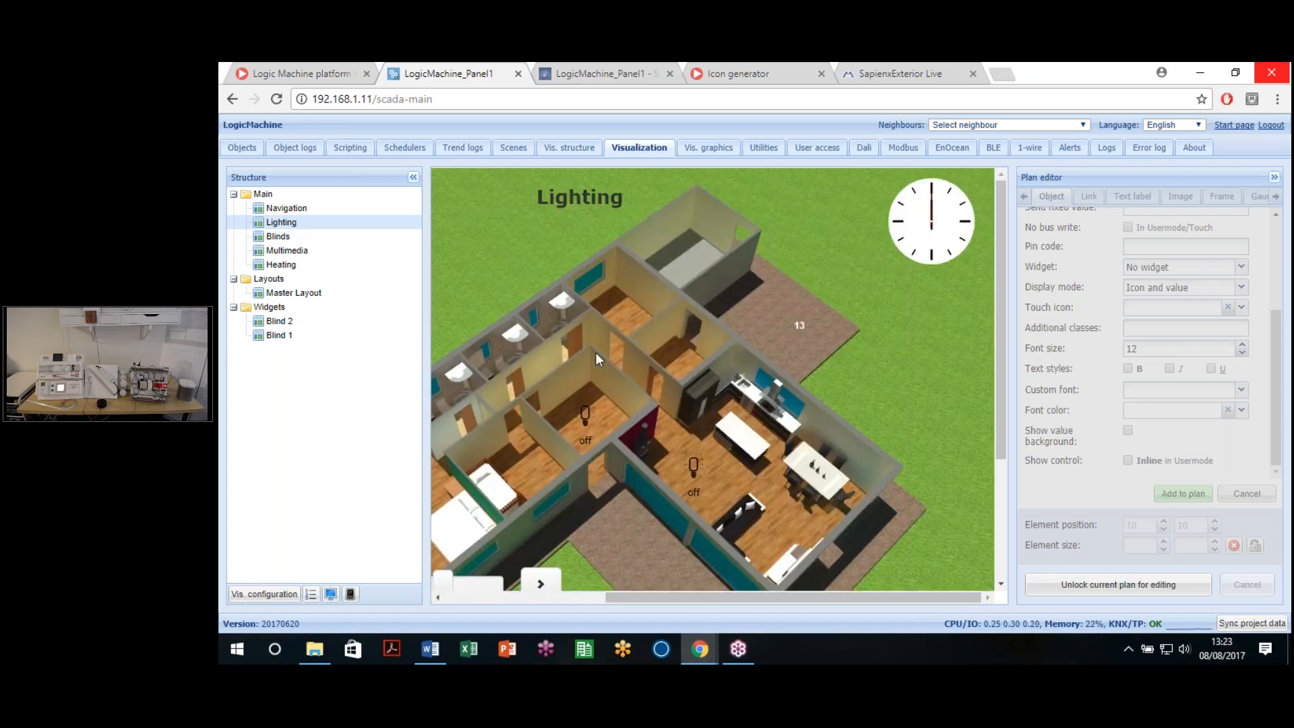
drag(705, 600, 693, 608)
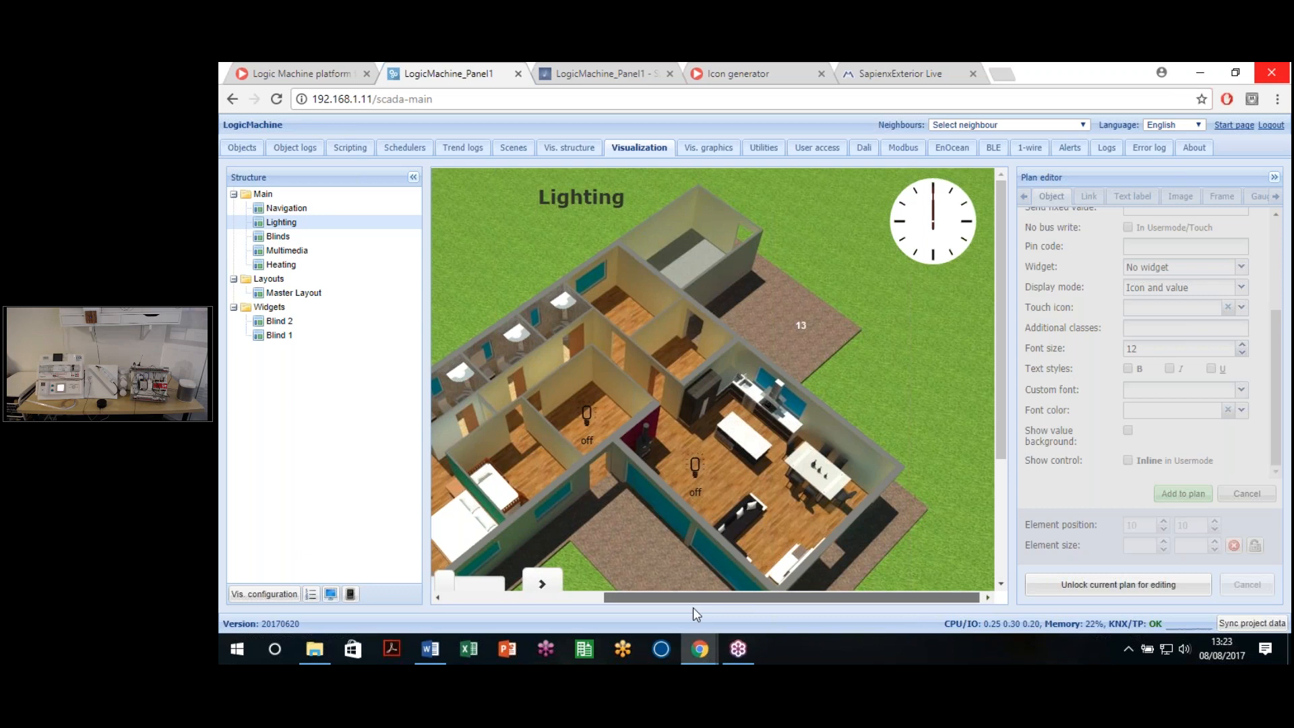
scroll(724, 259, left, 2)
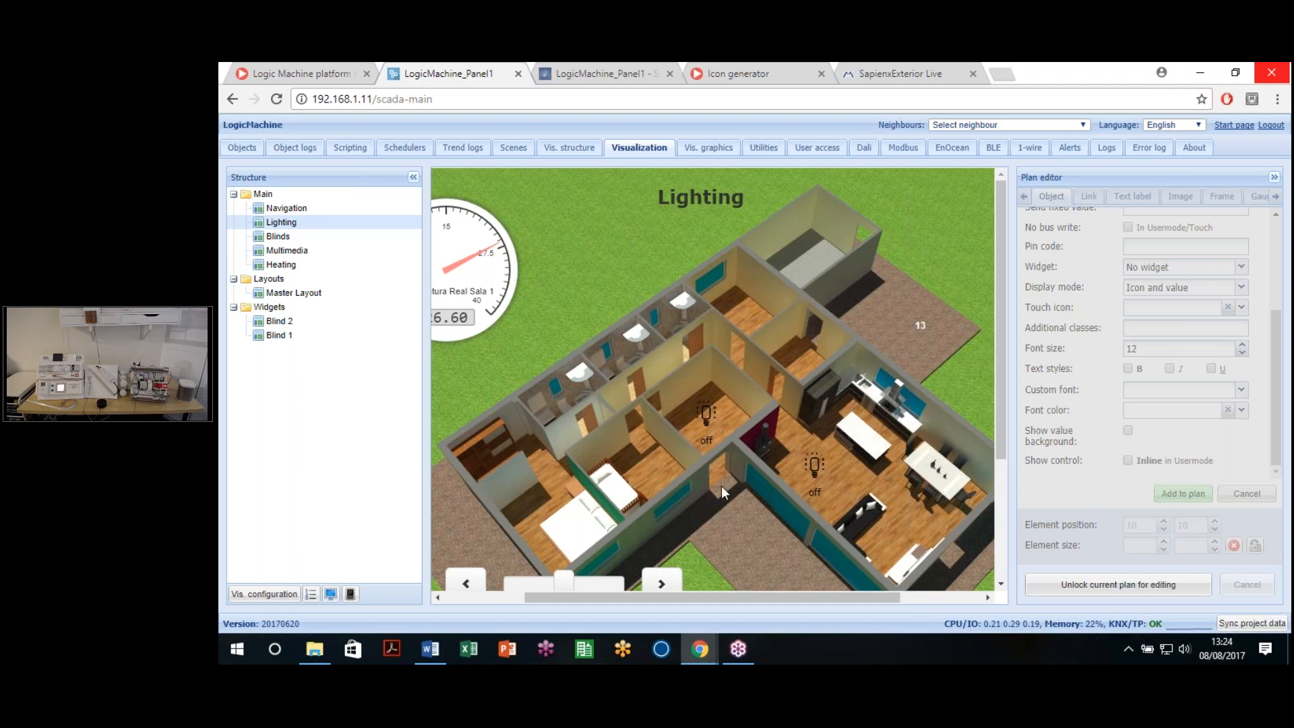
scroll(741, 463, down, 3)
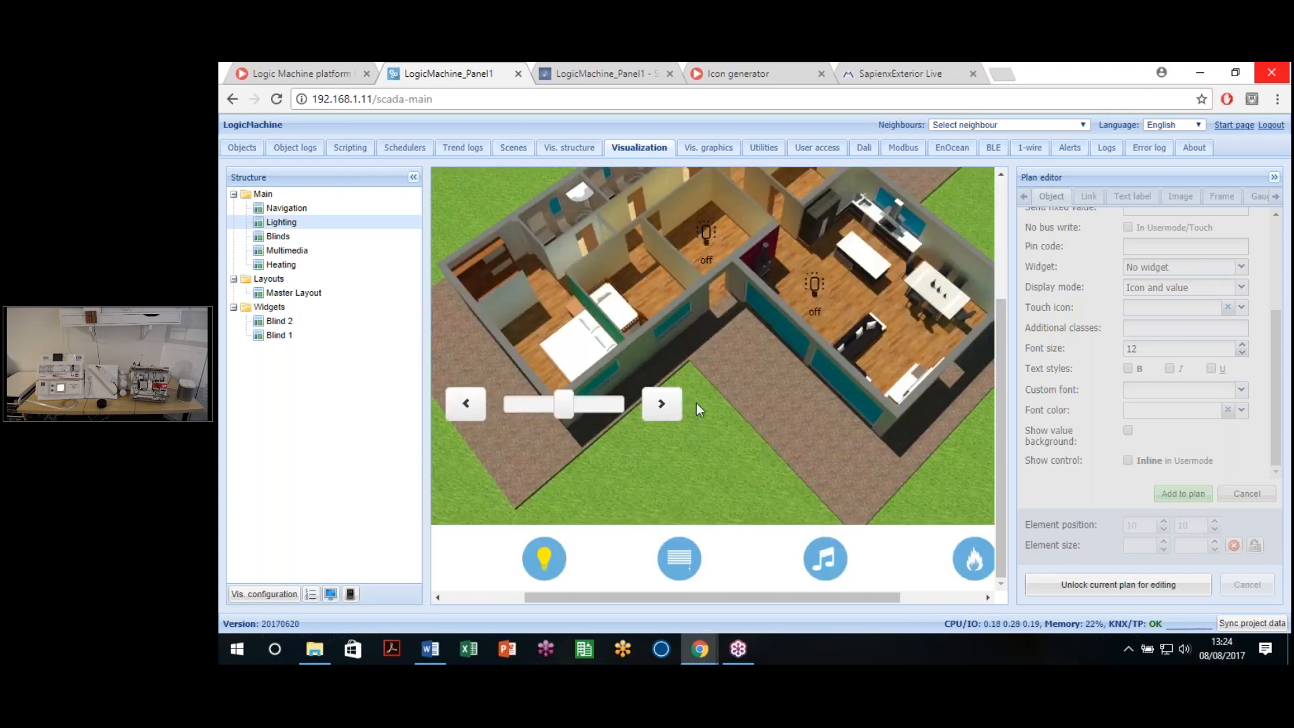
scroll(710, 431, up, 3)
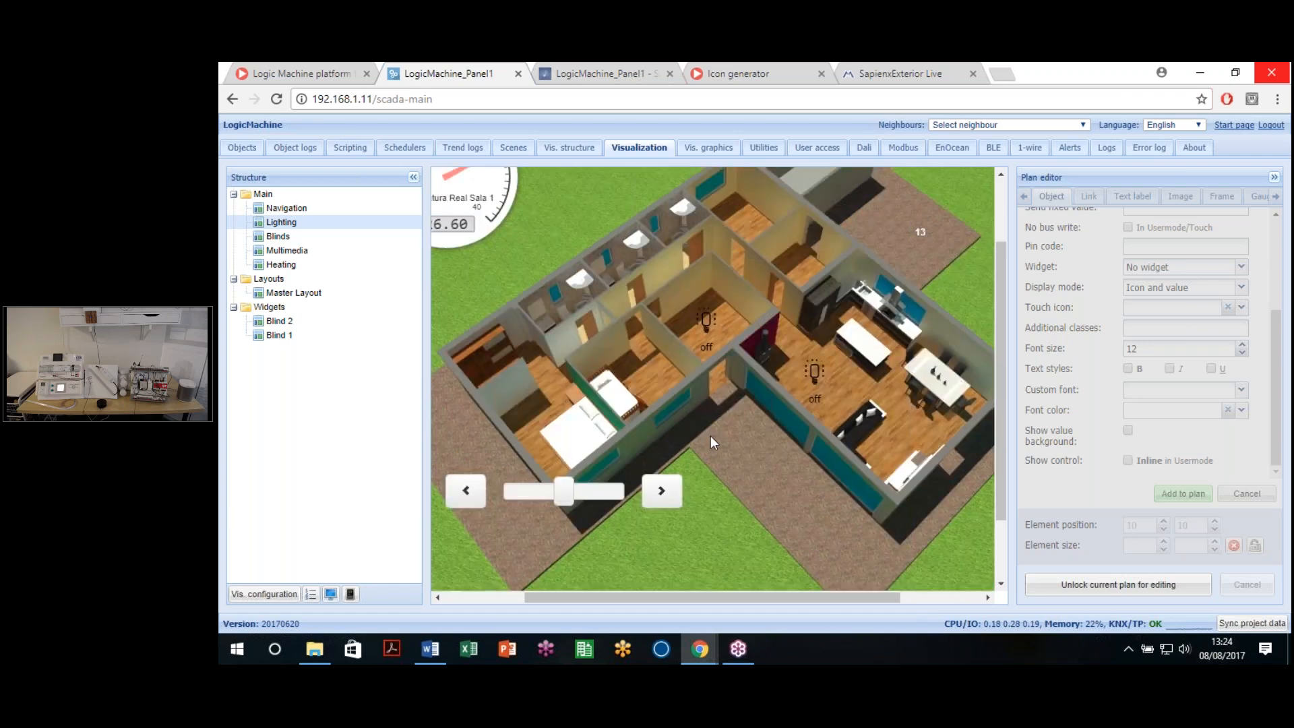
click(330, 593)
click(973, 72)
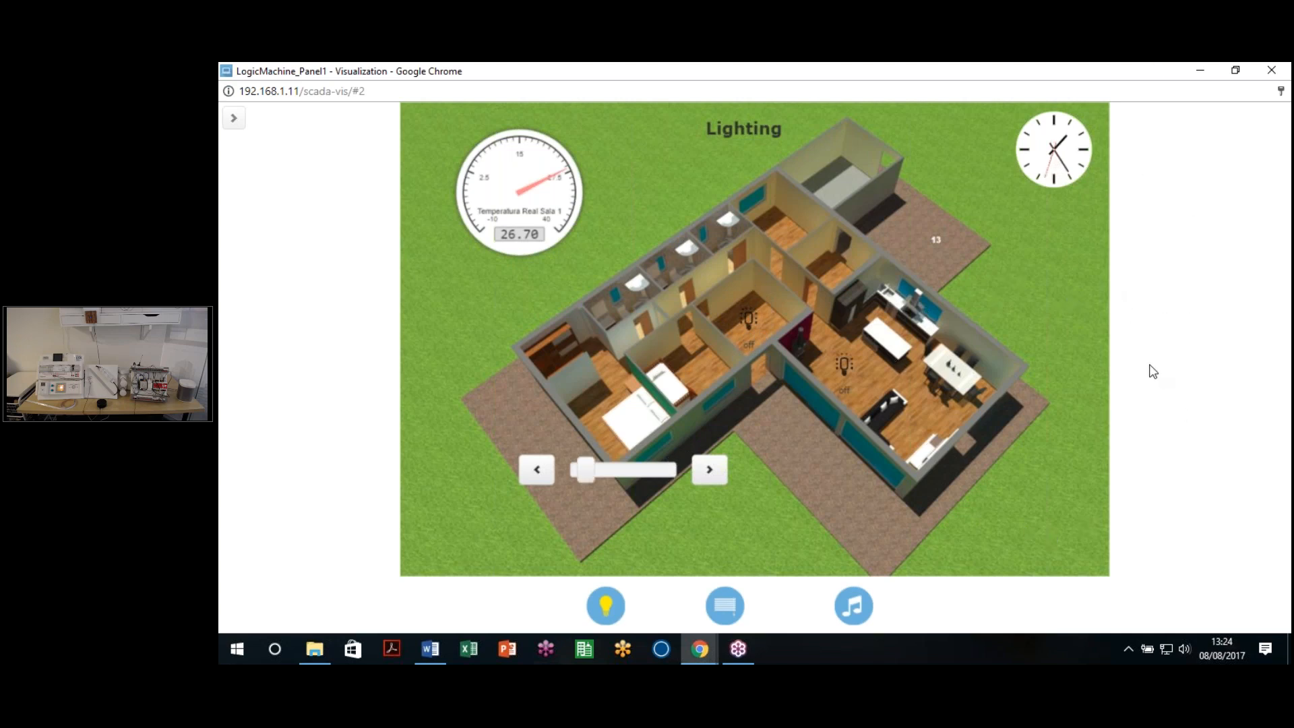
Step: Toggle the bedroom lamp, inspect its element with Inspeccionar, then close DevTools
click(750, 332)
right_click(748, 320)
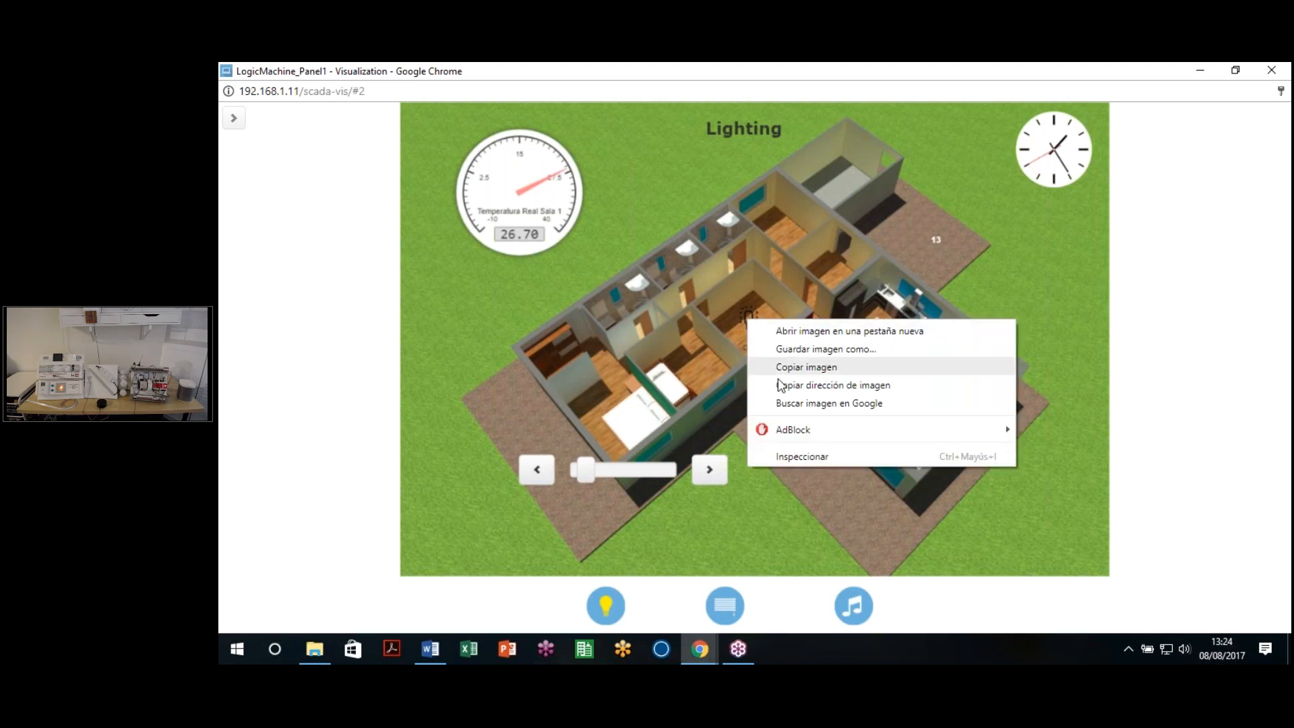
click(802, 461)
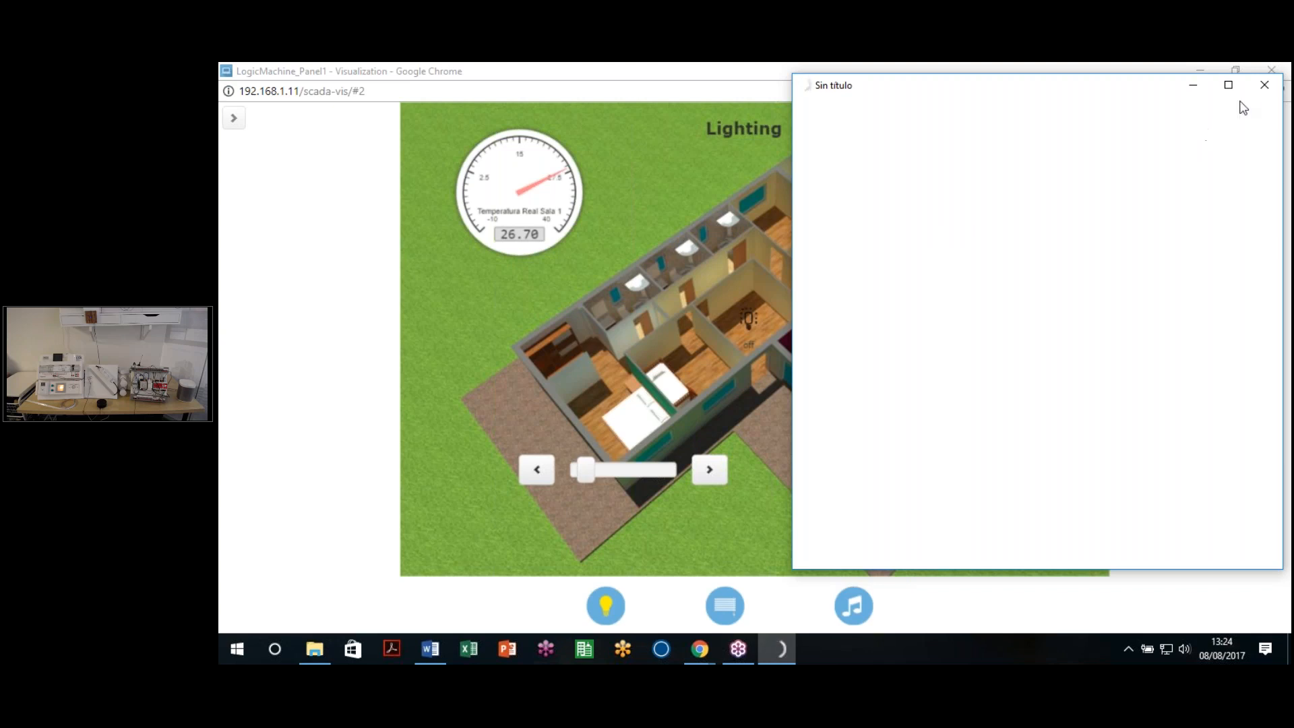
click(1264, 84)
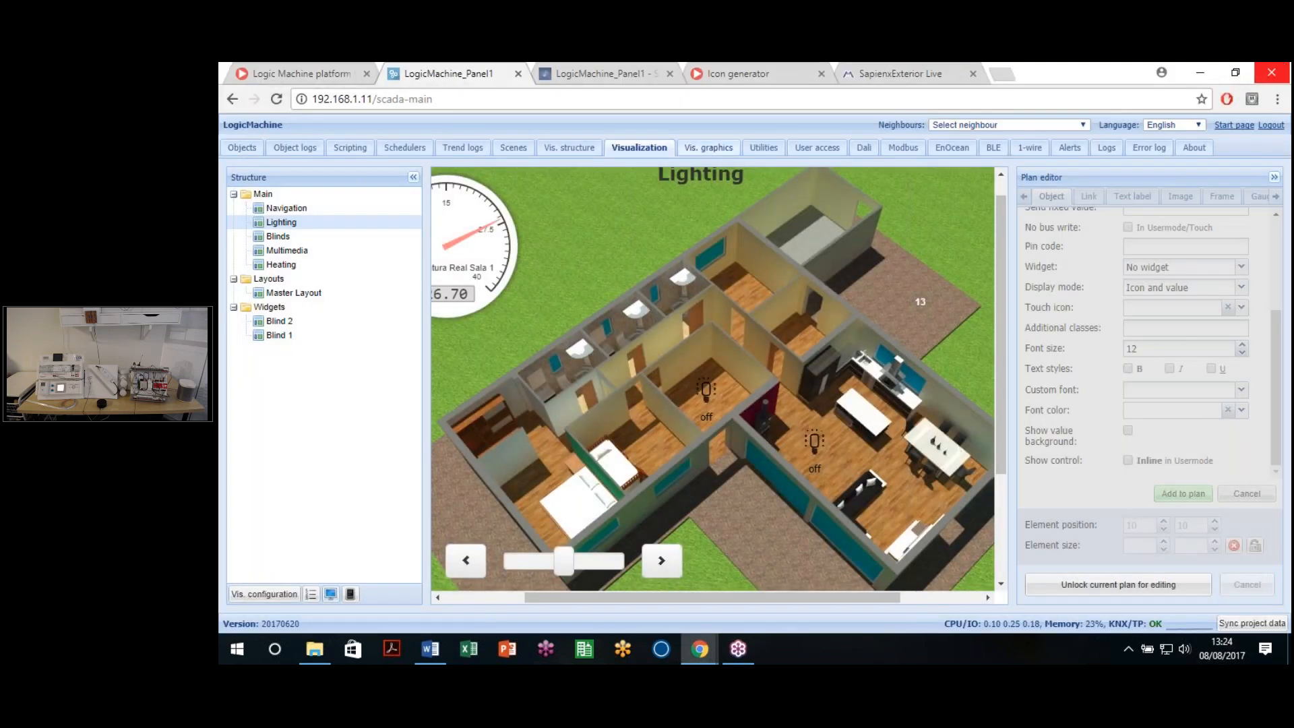
Step: Under Vis. graphics, write .top { z-index:100 !important; } in the custom CSS editor and save
click(702, 148)
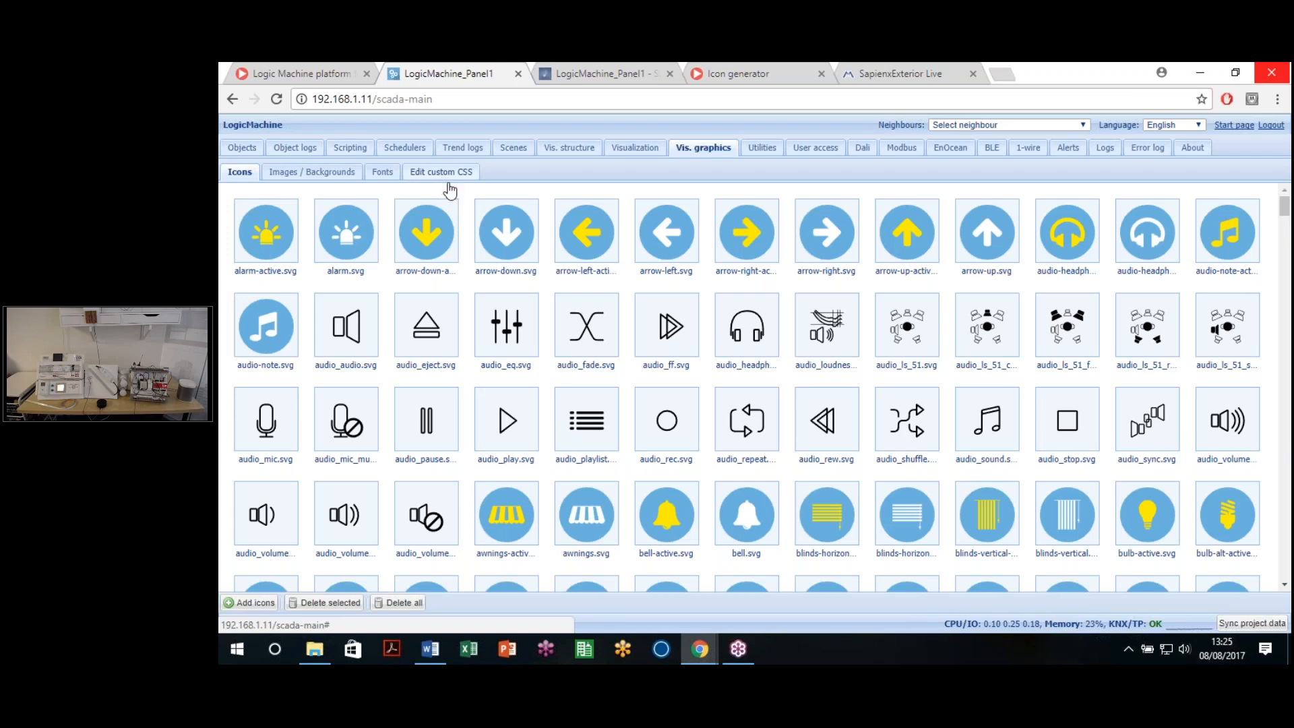
click(448, 179)
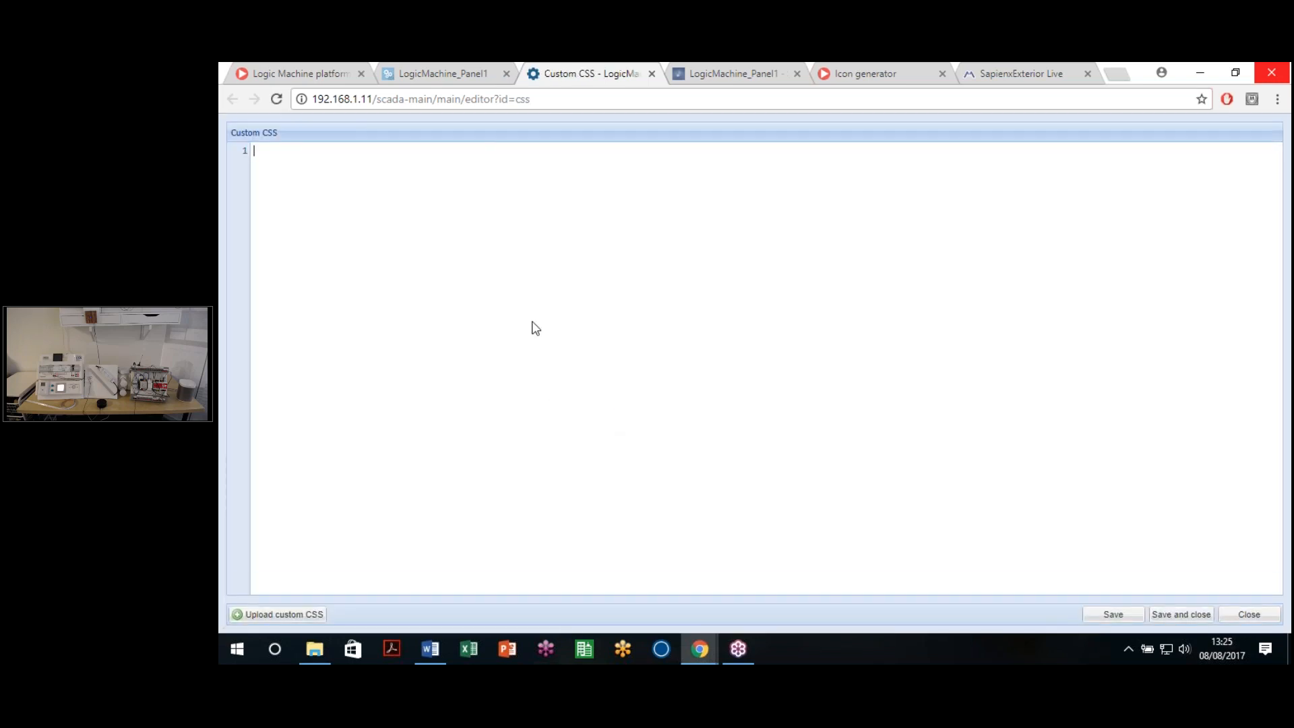
text(.)
text(top)
text( {  )
text(})
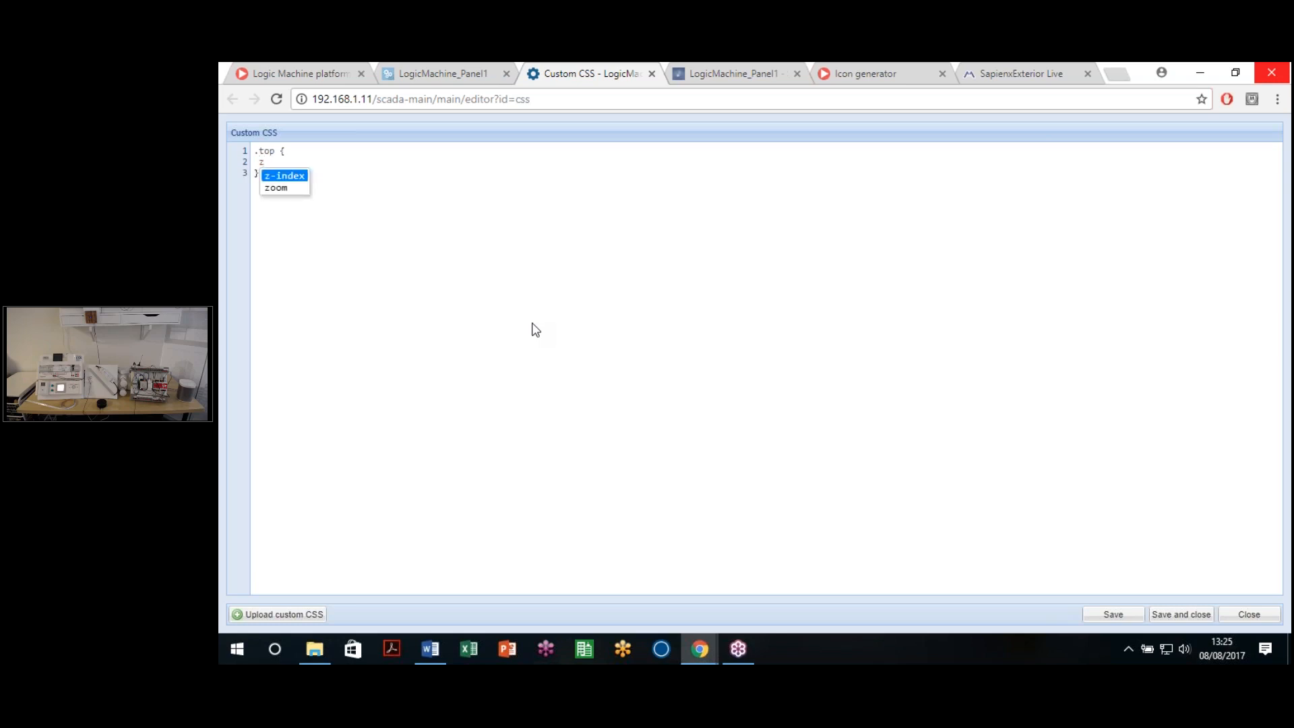
key(Return)
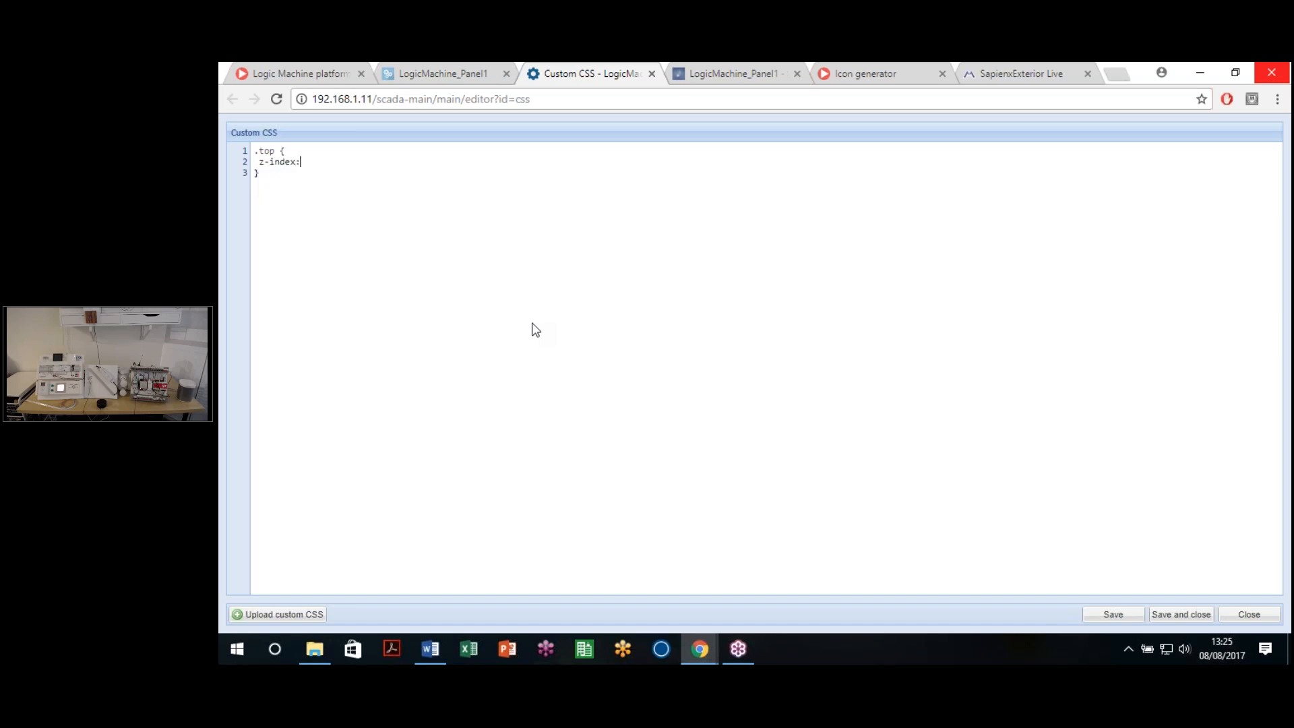
text(100 !importnat)
key(BackSpace)
key(BackSpace)
key(BackSpace)
key(BackSpace)
text(tant;)
click(529, 312)
double_click(262, 153)
click(322, 224)
click(1127, 615)
Step: Open a fresh line below the .top rule, clearing the stray partial text
key(Return)
text(bac)
key(BackSpace)
key(BackSpace)
key(BackSpace)
key(BackSpace)
key(BackSpace)
key(BackSpace)
key(Return)
text(color)
key(BackSpace)
key(BackSpace)
key(BackSpace)
key(BackSpace)
Step: Write the .color rule with background-color:#f00 using the property suggestion
text(.color {})
key(Return)
key(Return)
text(bac)
key(Down)
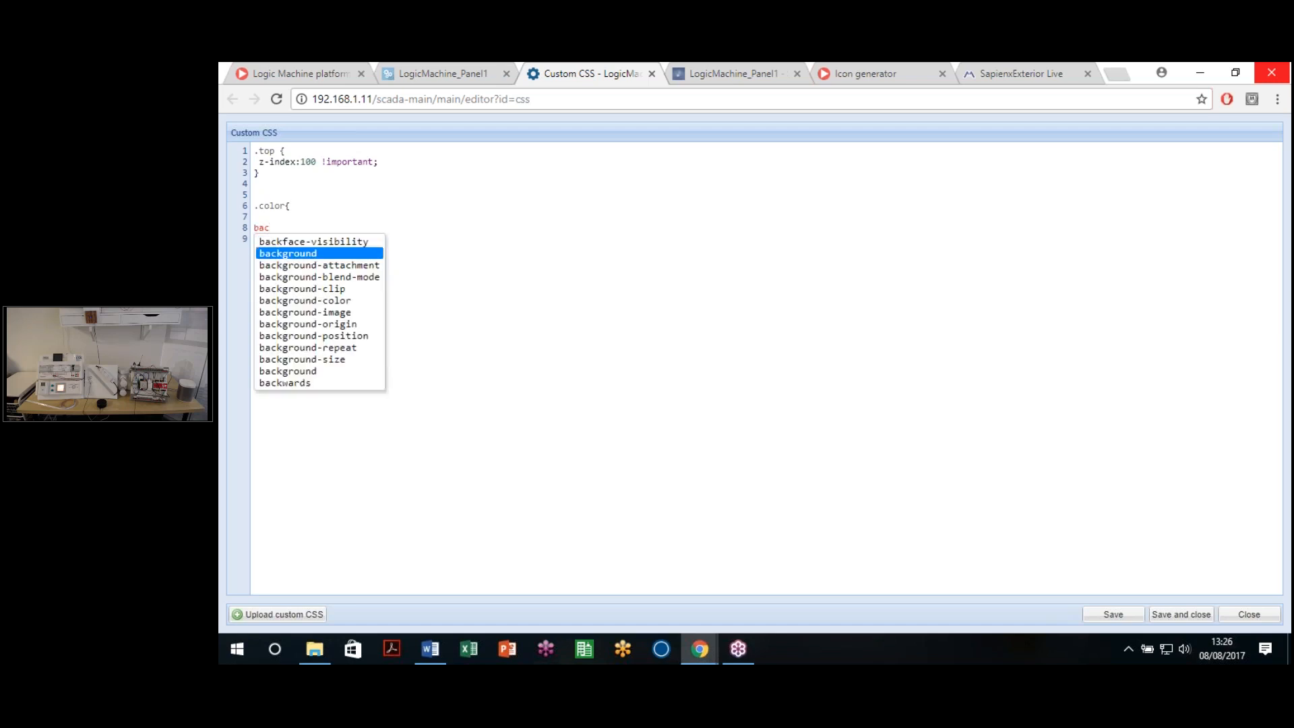
key(Down)
key(Down)
key(Down)
key(Down)
key(Return)
text(:#)
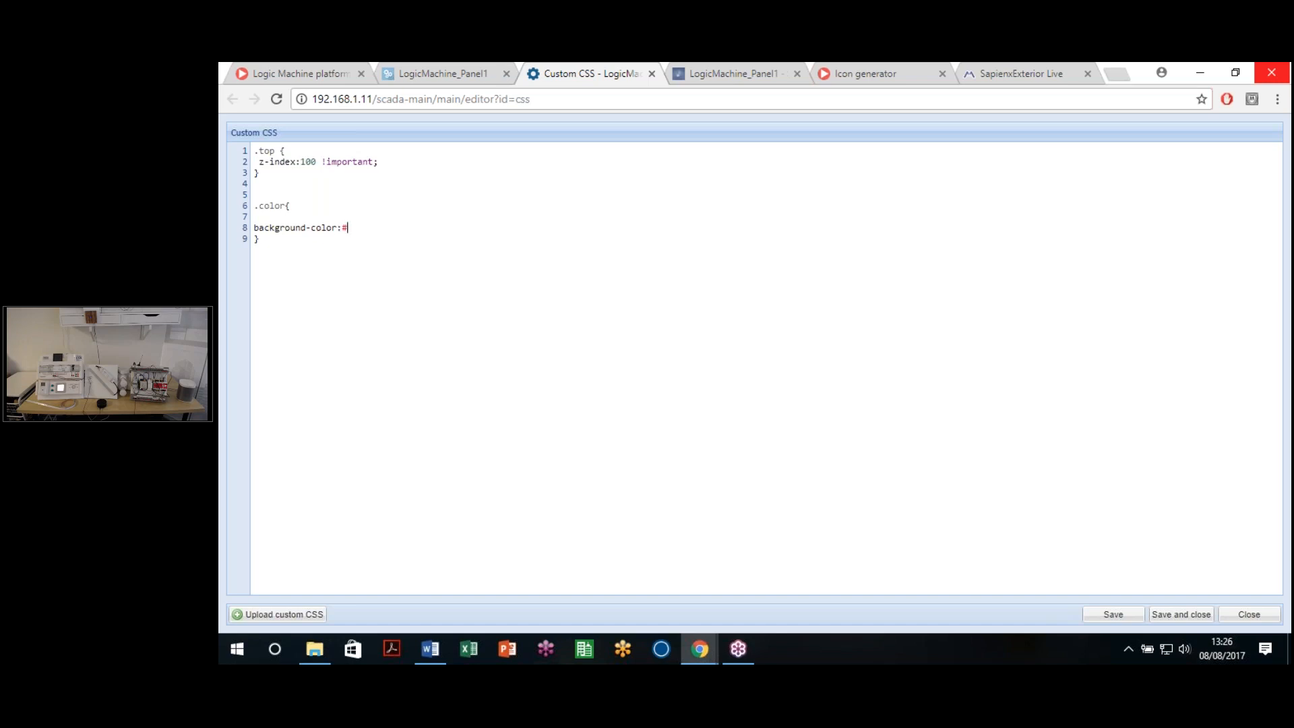
text(f00;)
Step: Save the custom CSS and select the color class name
click(385, 235)
click(1115, 610)
double_click(263, 207)
Step: Give the left Lighting lamp the additional class 'color', save the plan, and open its visualization
click(440, 74)
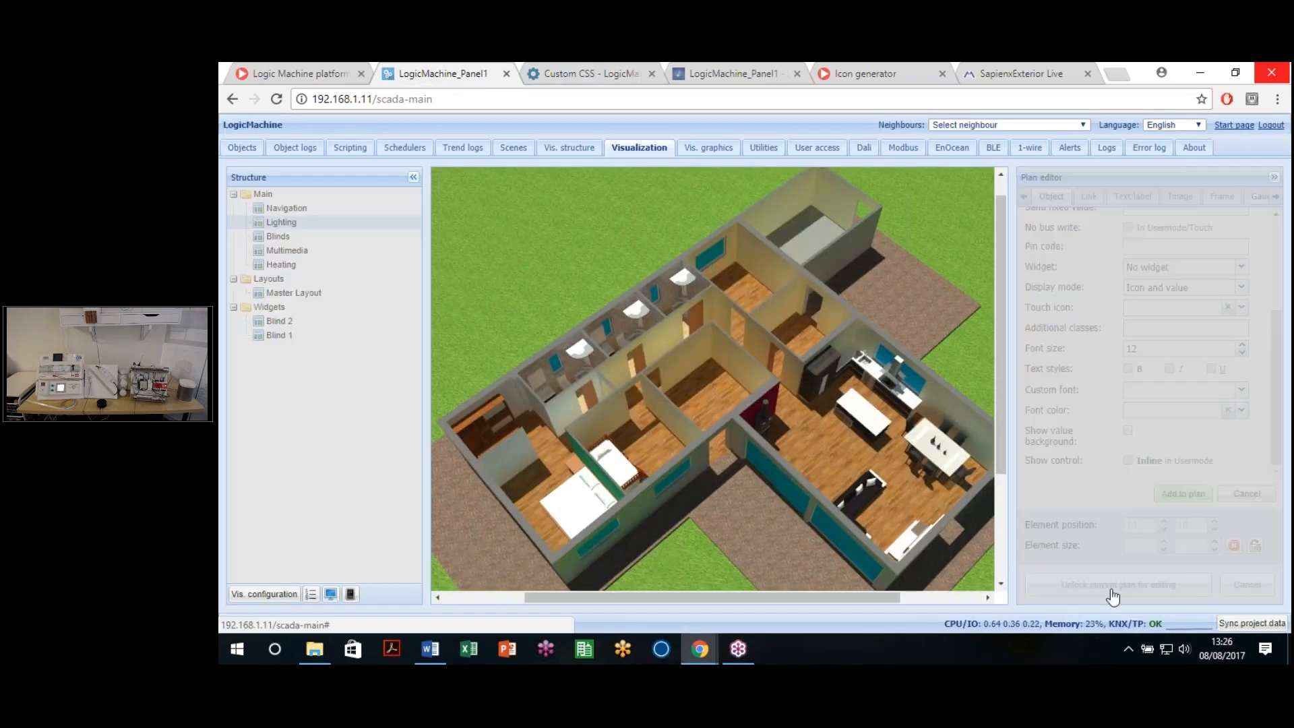
click(1111, 587)
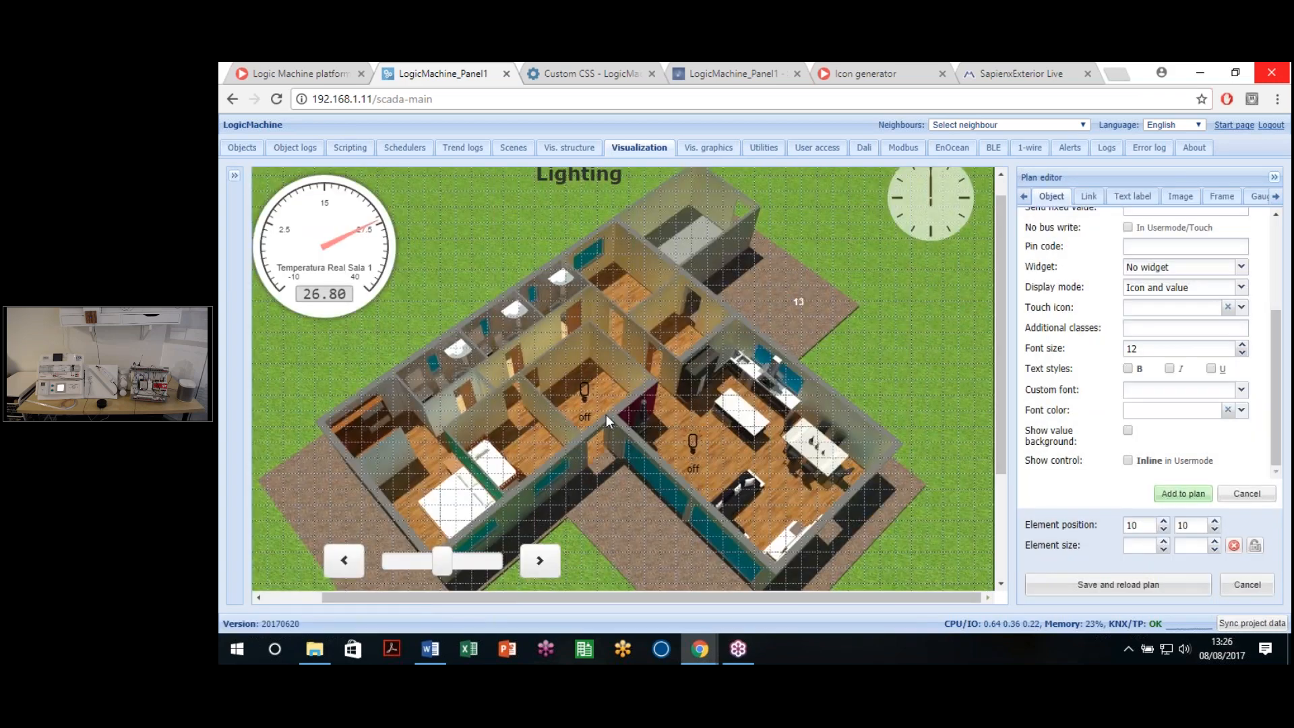
click(584, 394)
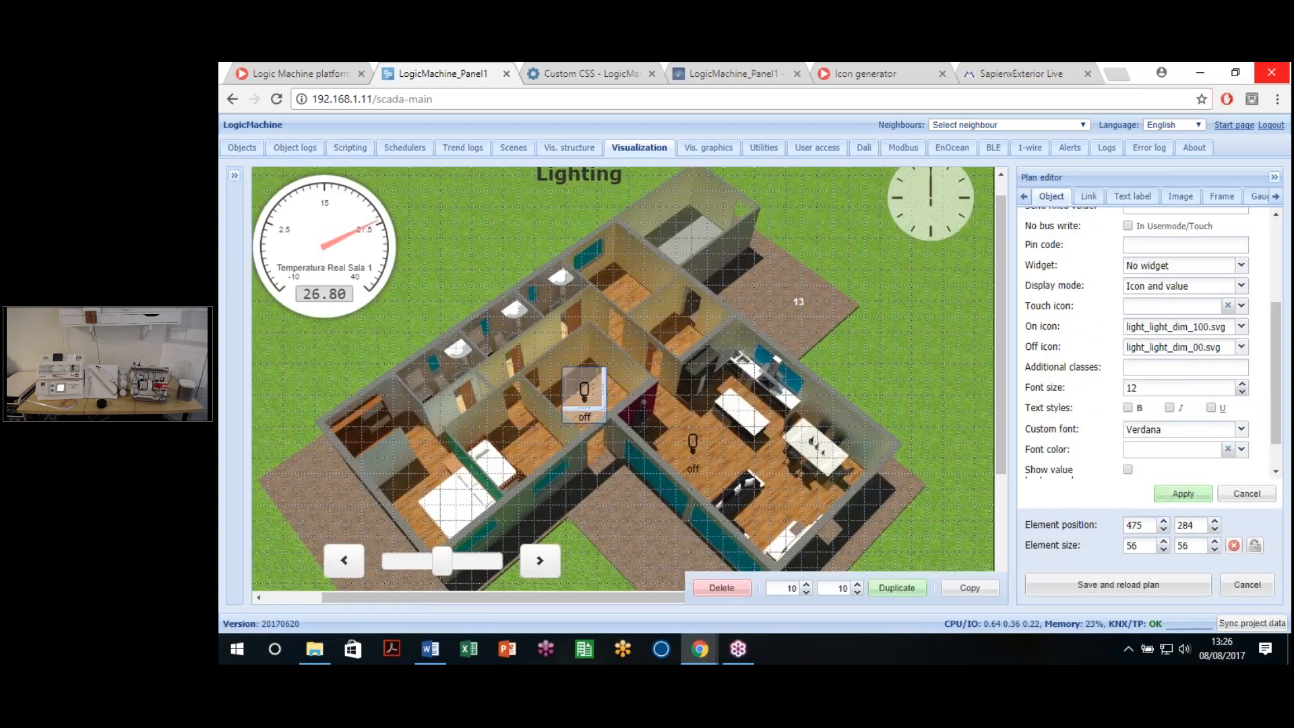
scroll(1150, 330, down, 1)
click(1151, 329)
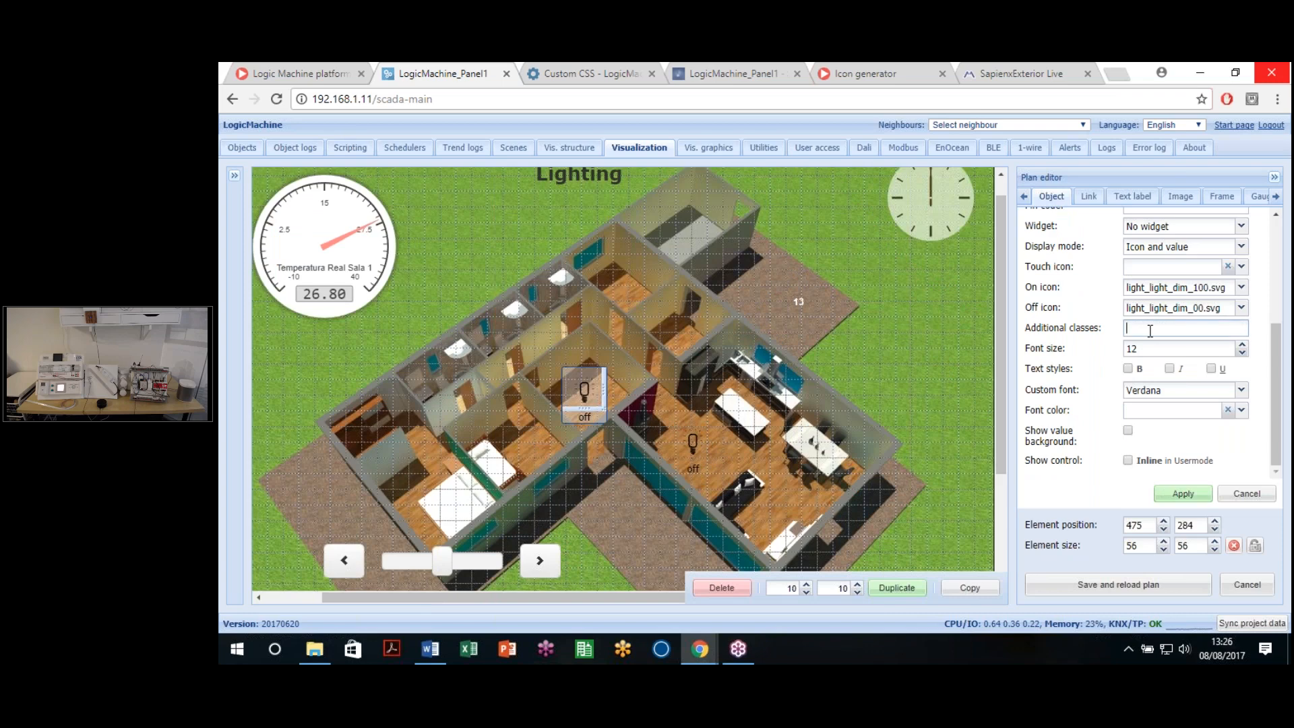
text(colo)
click(1186, 497)
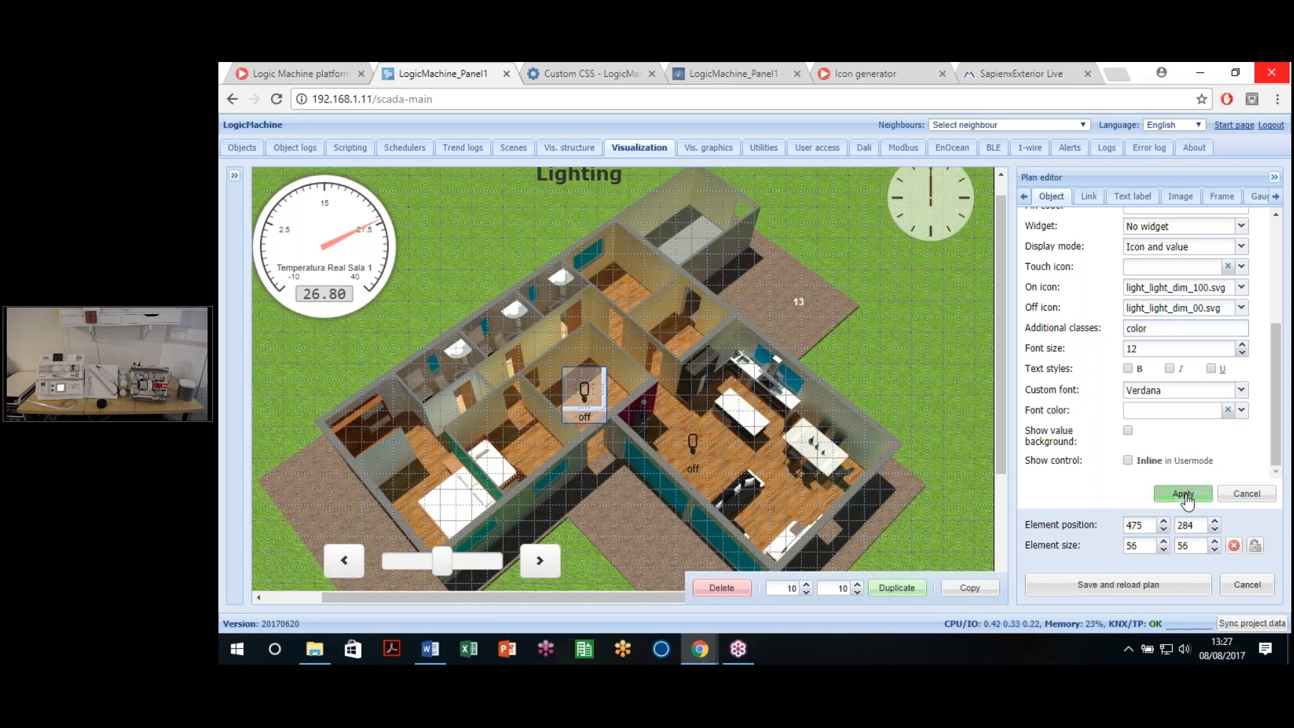
click(1123, 595)
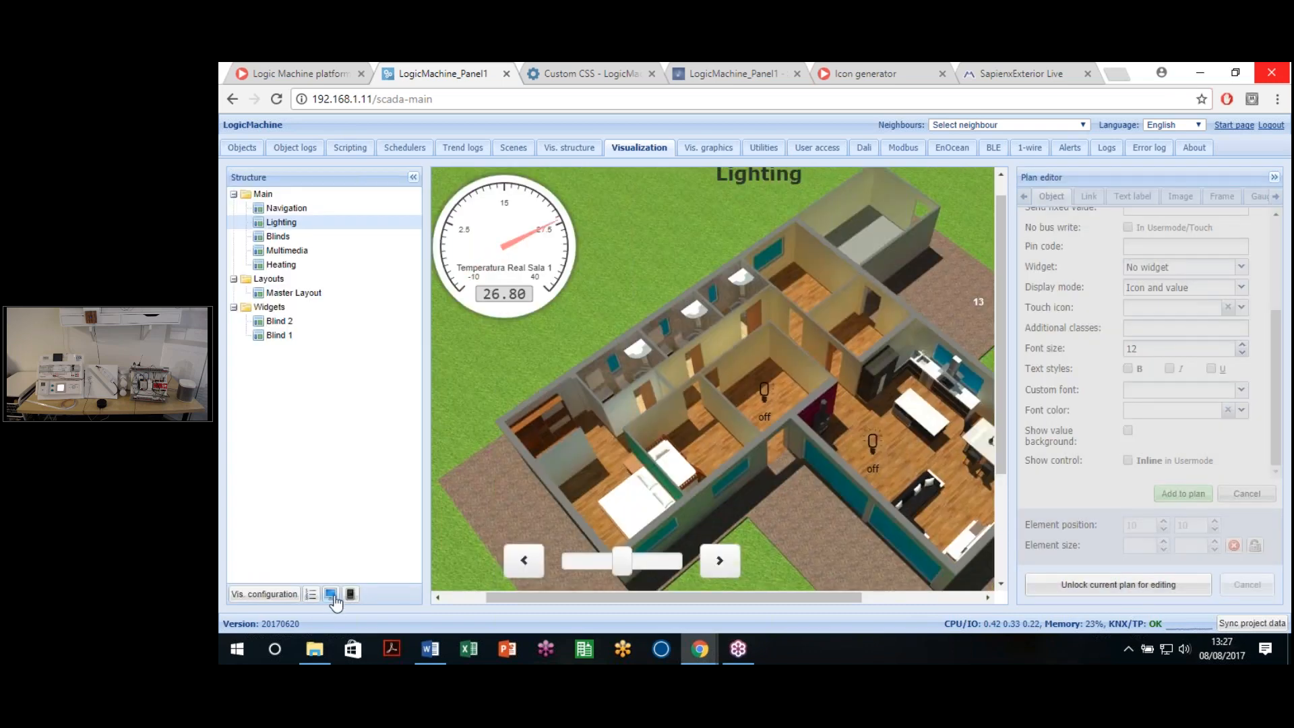
click(332, 596)
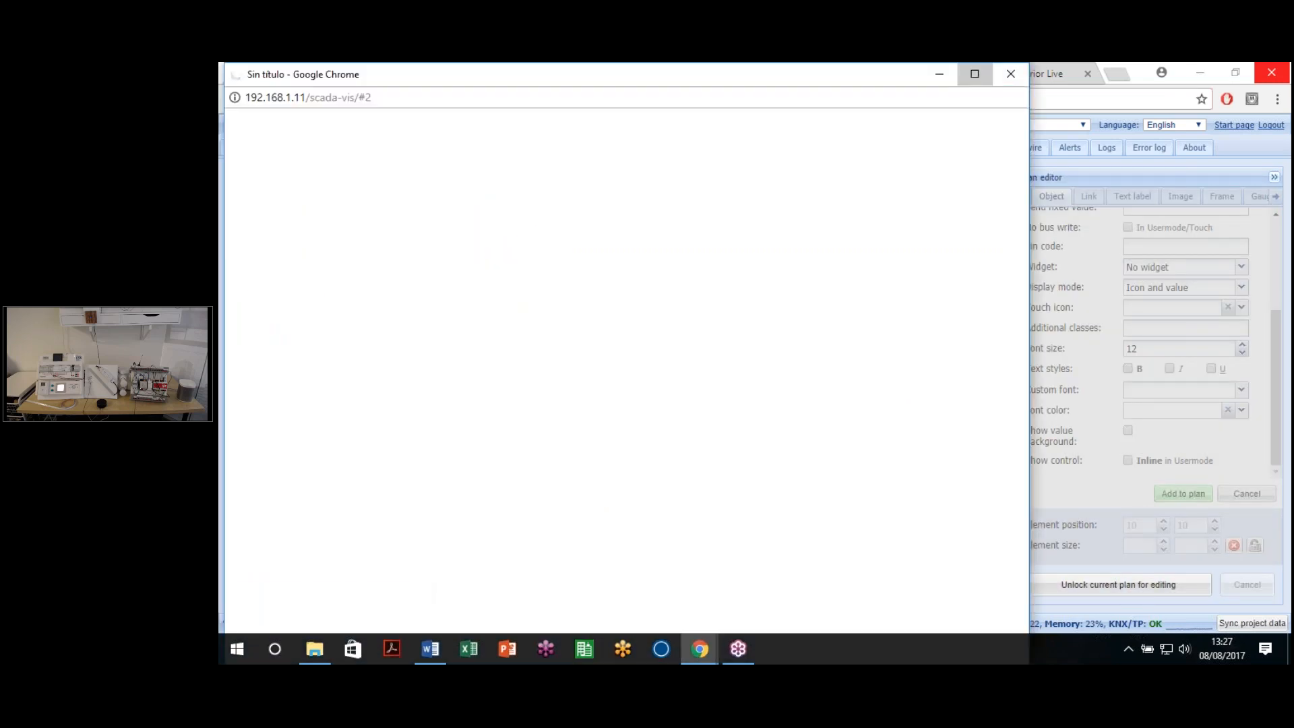
Step: Maximize the visualization, test the red lamp, and inspect its element in DevTools
click(975, 74)
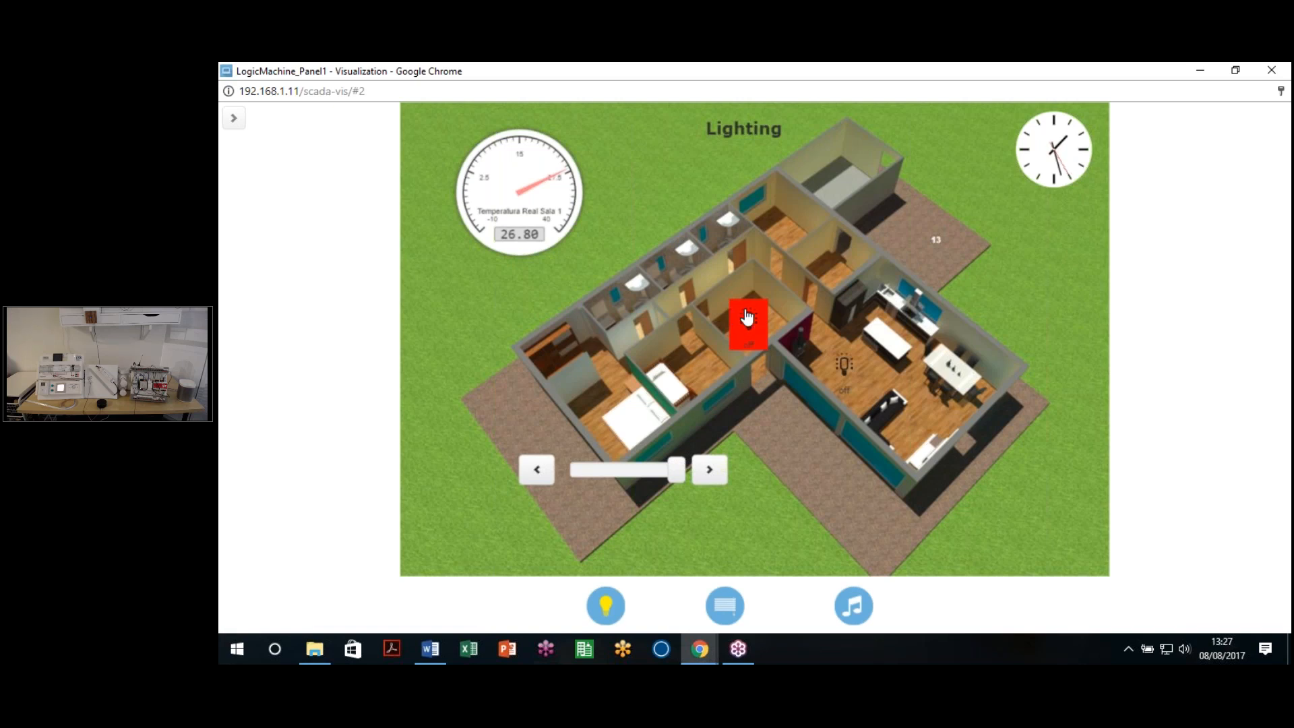
right_click(743, 313)
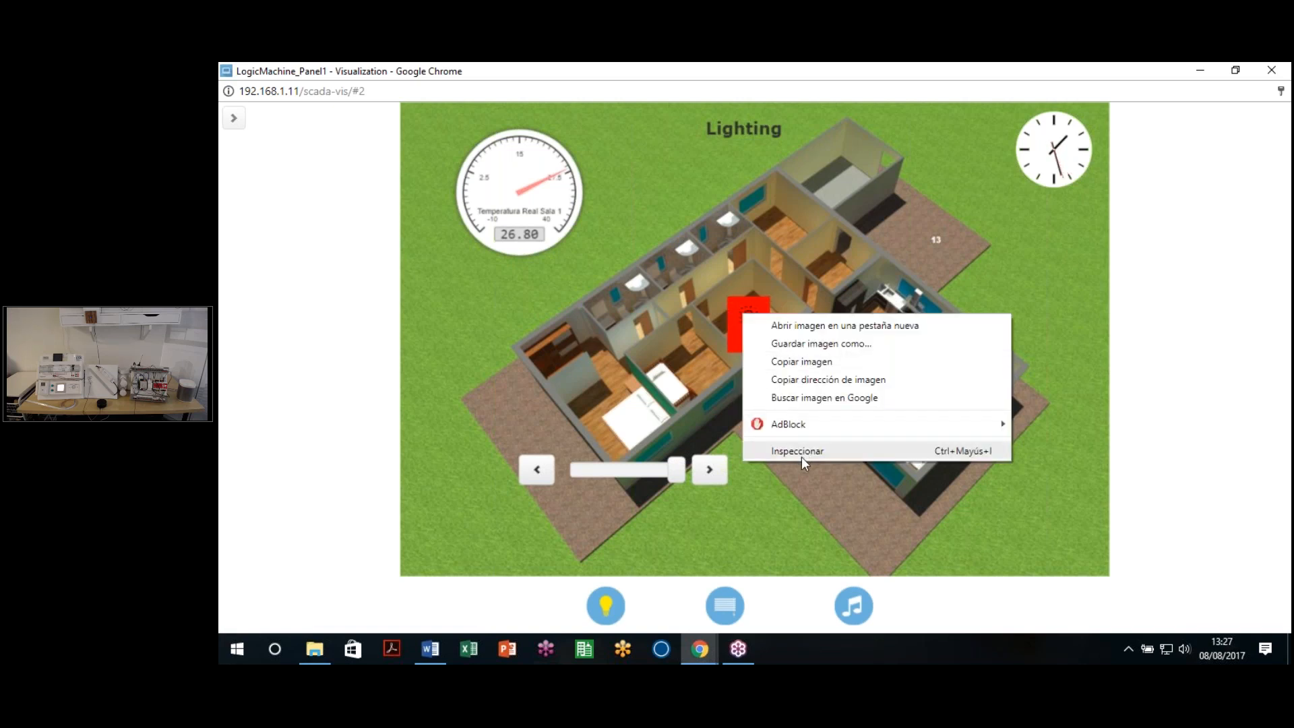
click(716, 363)
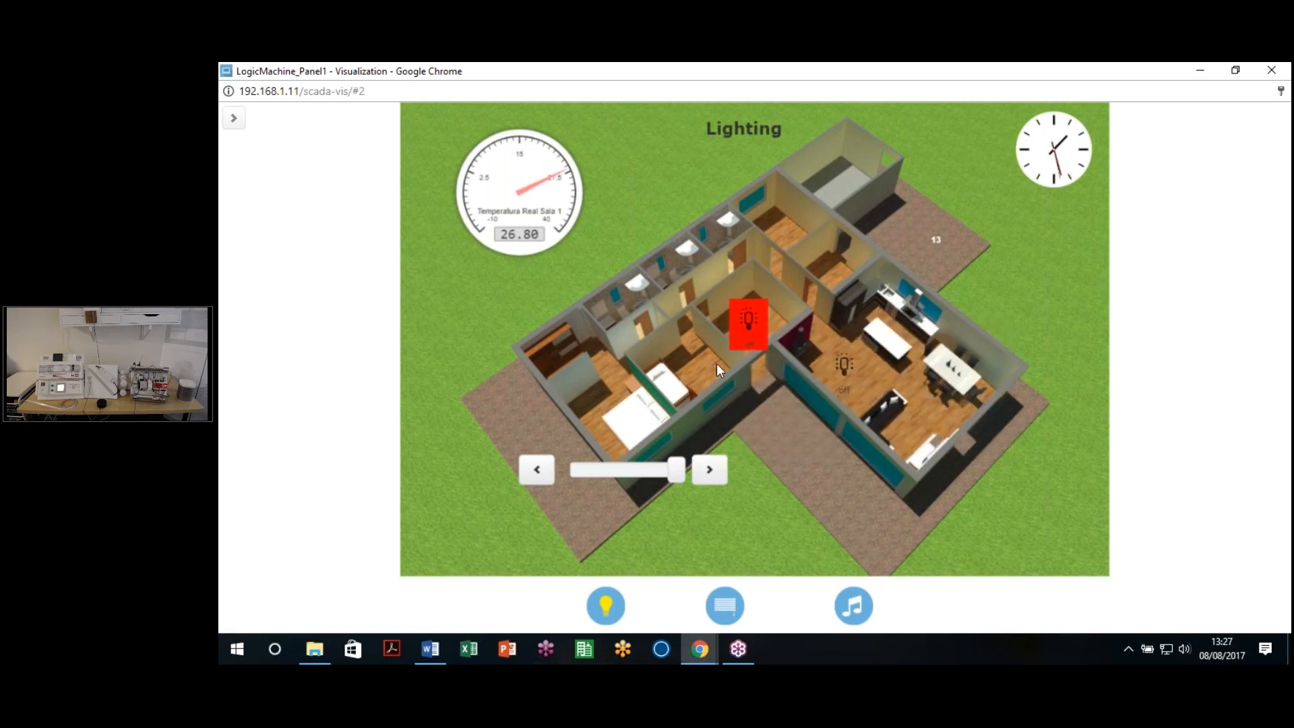
click(748, 328)
right_click(748, 319)
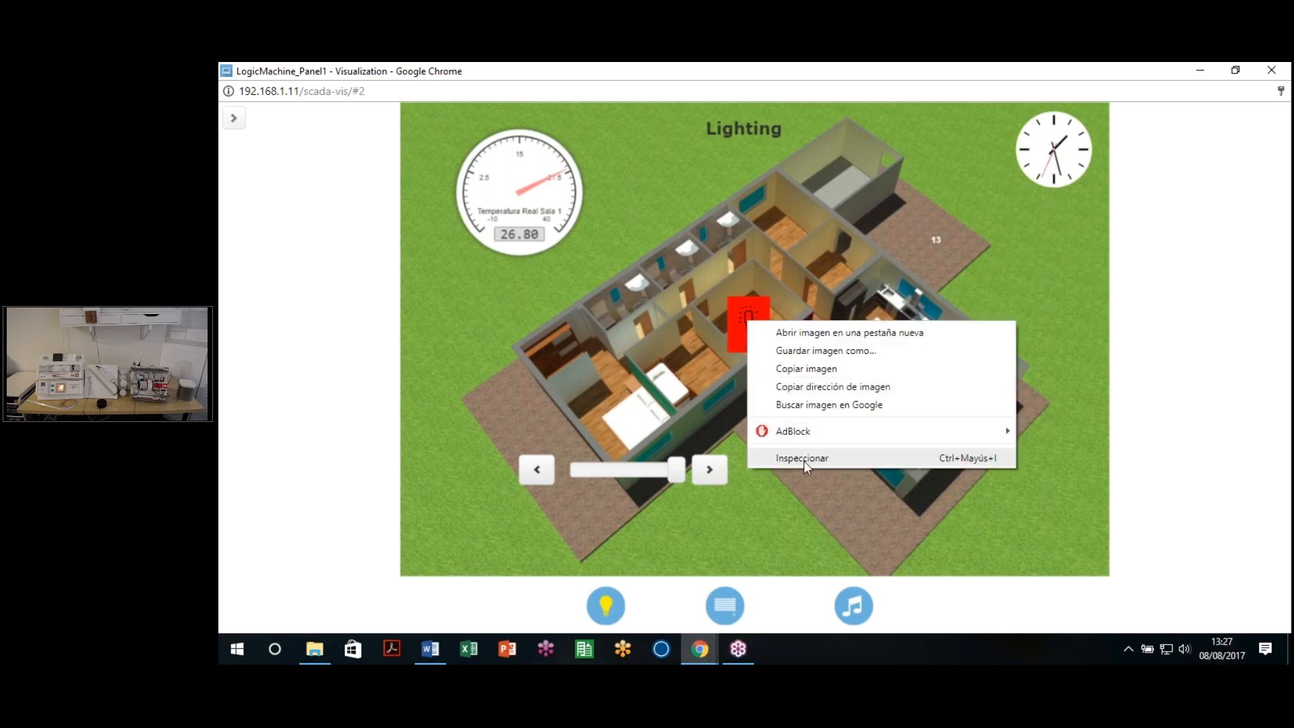
click(804, 460)
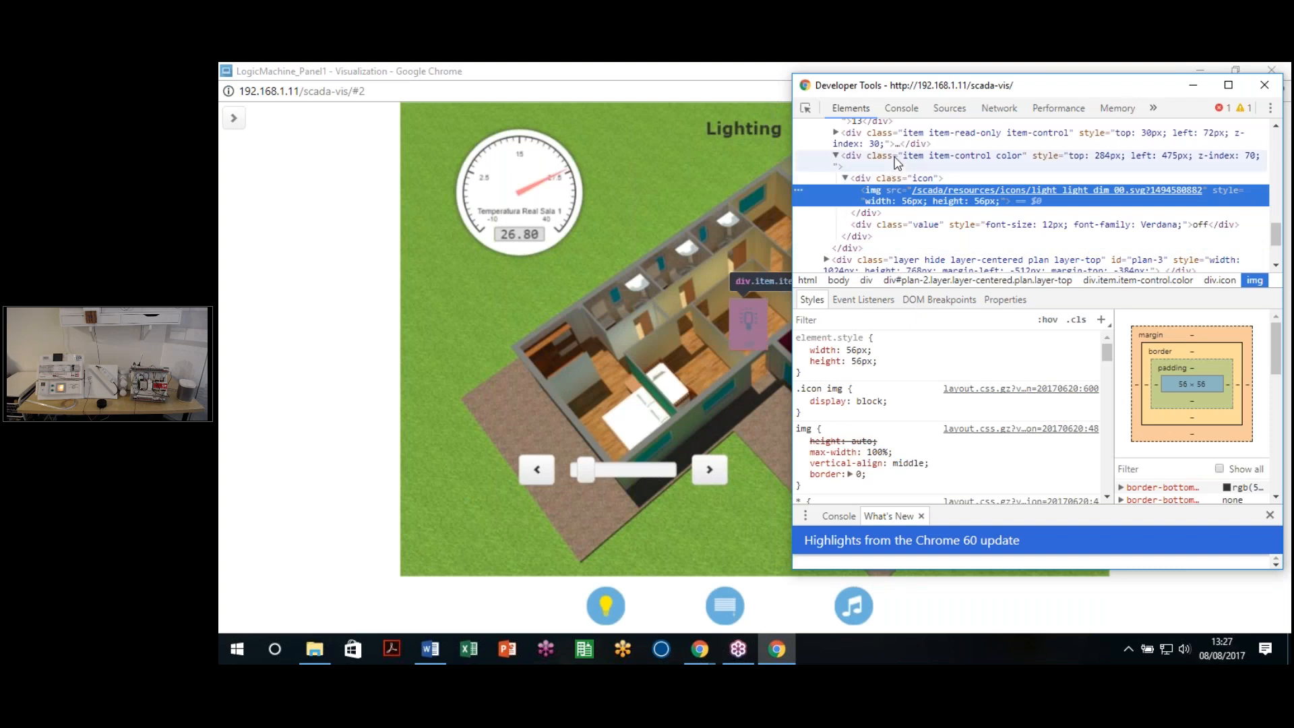
Step: Select the color-classed lamp container and add border-radius: 15px to its .color rule
click(895, 160)
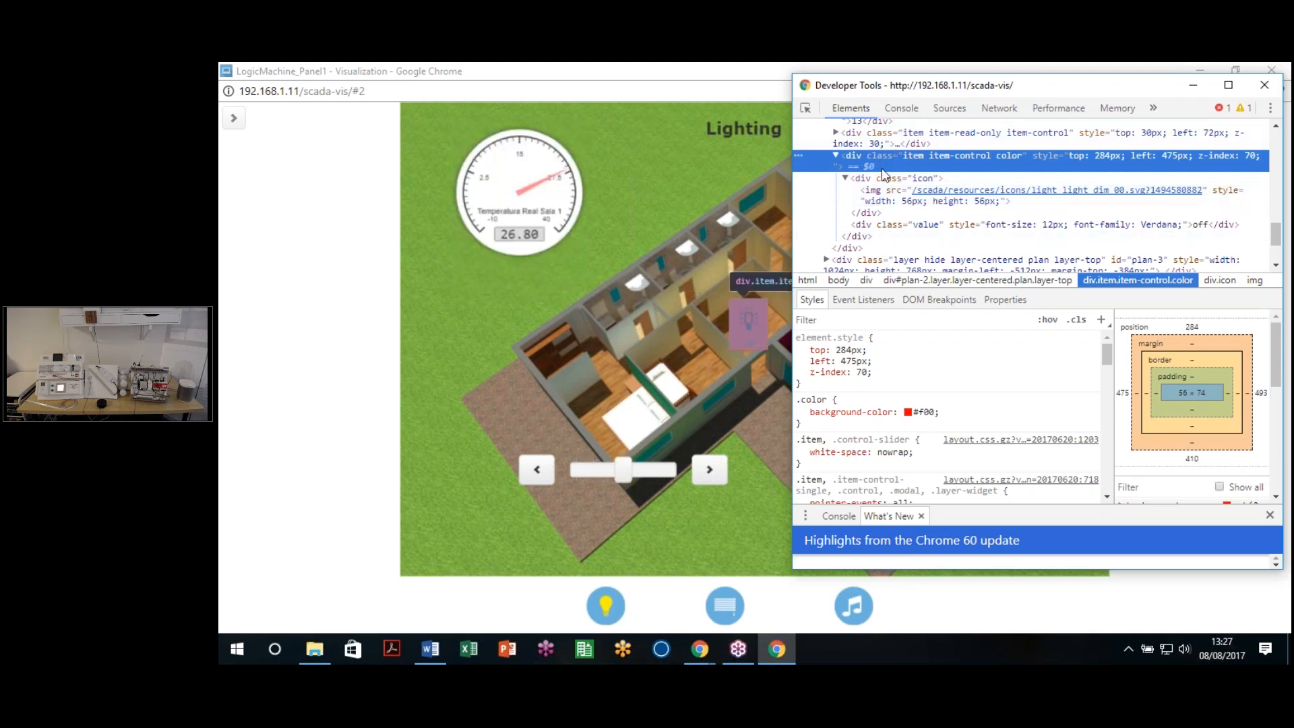
drag(982, 94, 1026, 117)
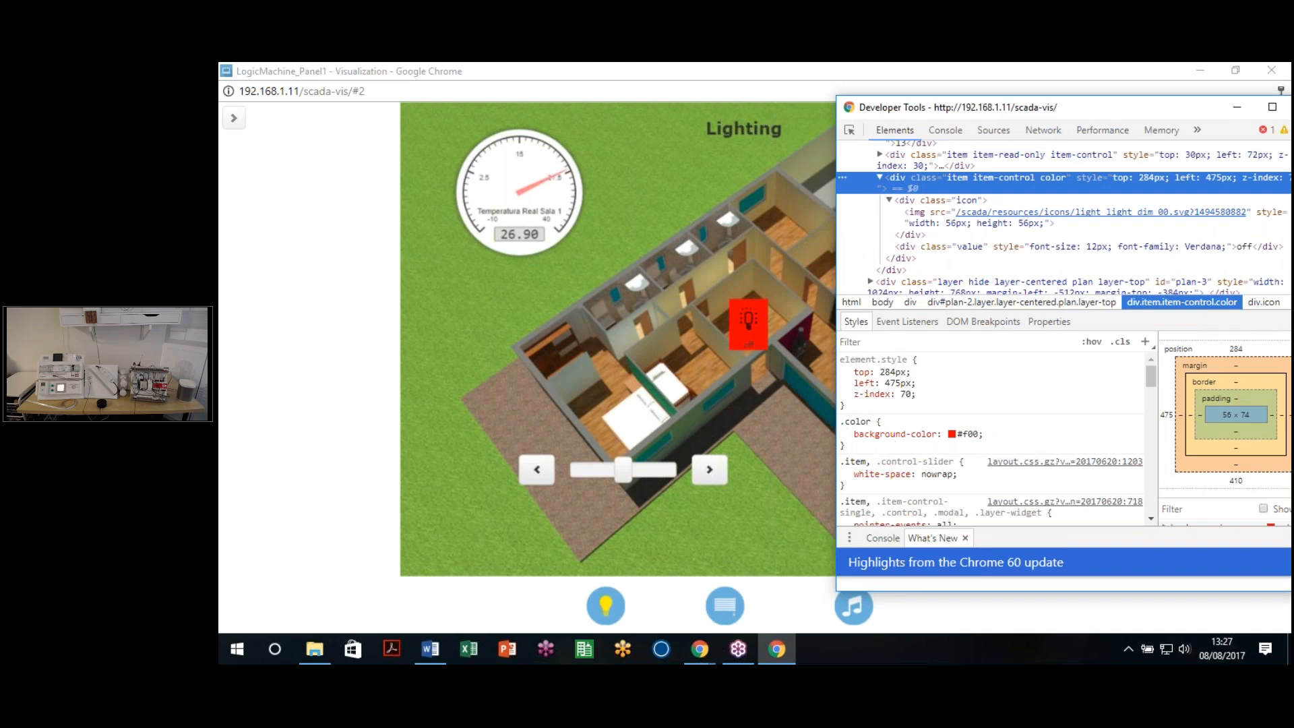
triple_click(863, 423)
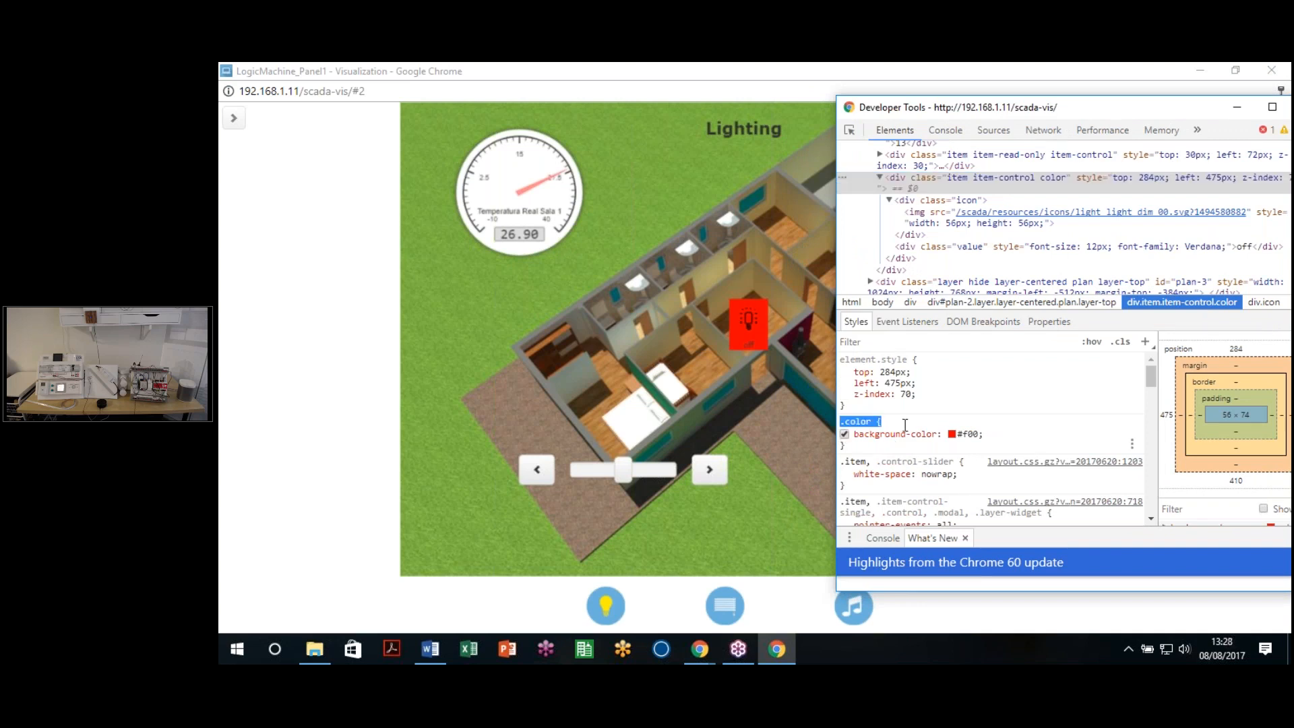
click(905, 425)
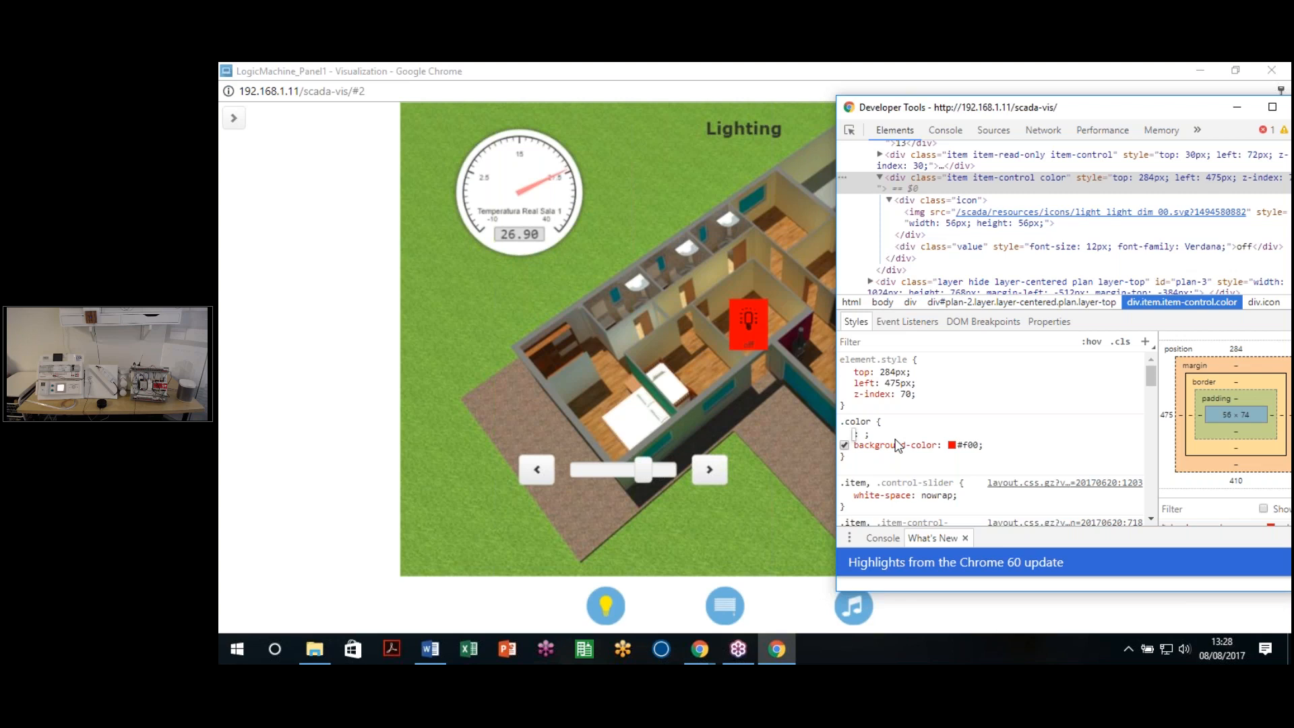
text(bor)
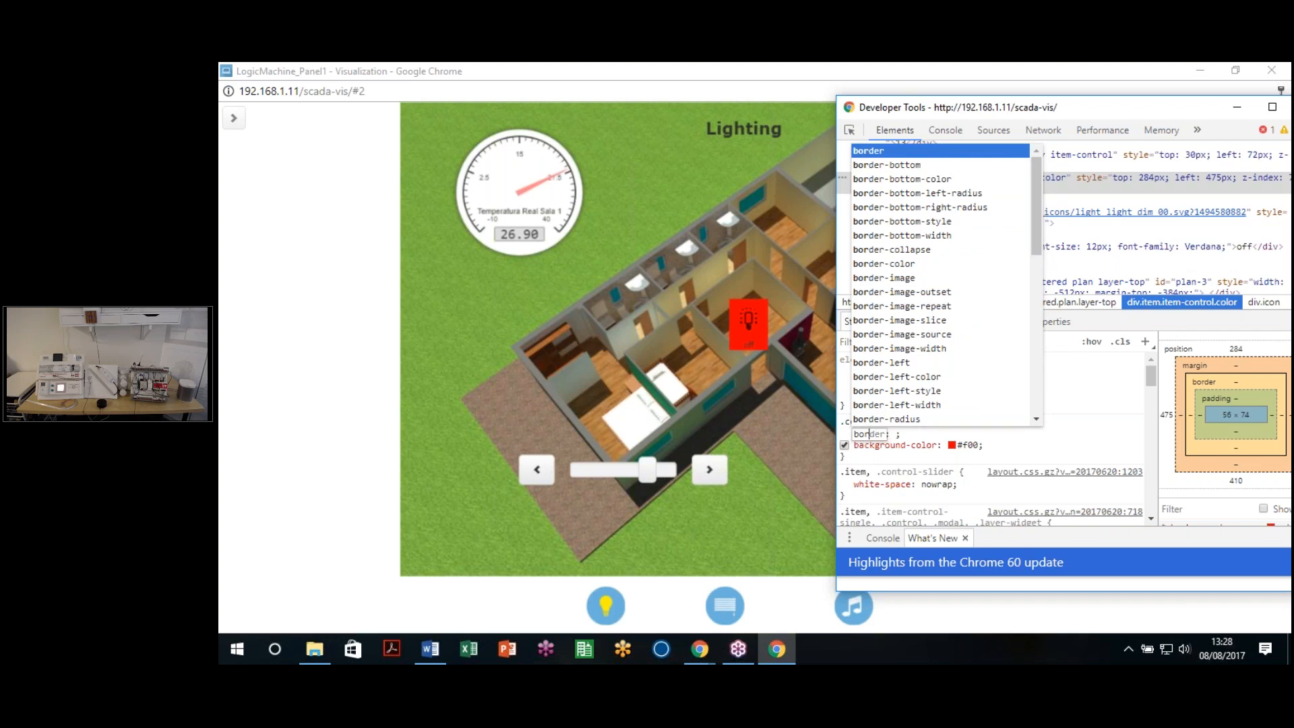
text(der-)
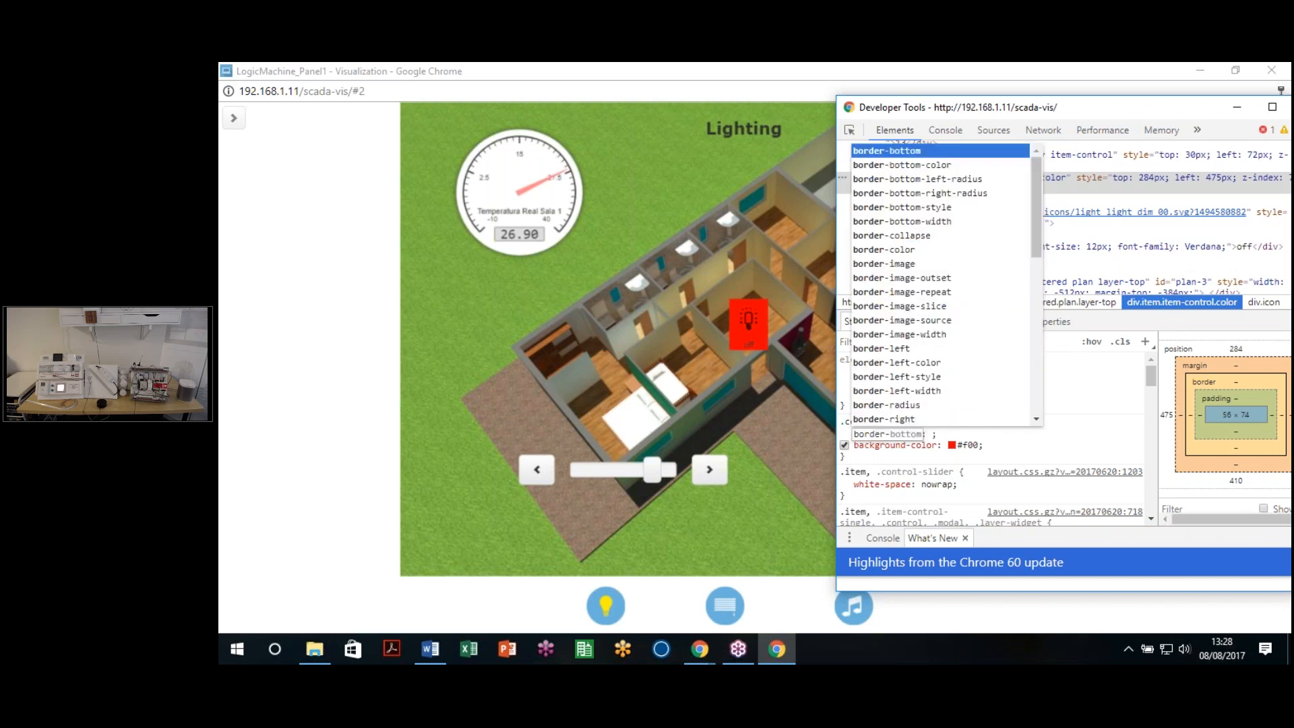
text(r)
key(Tab)
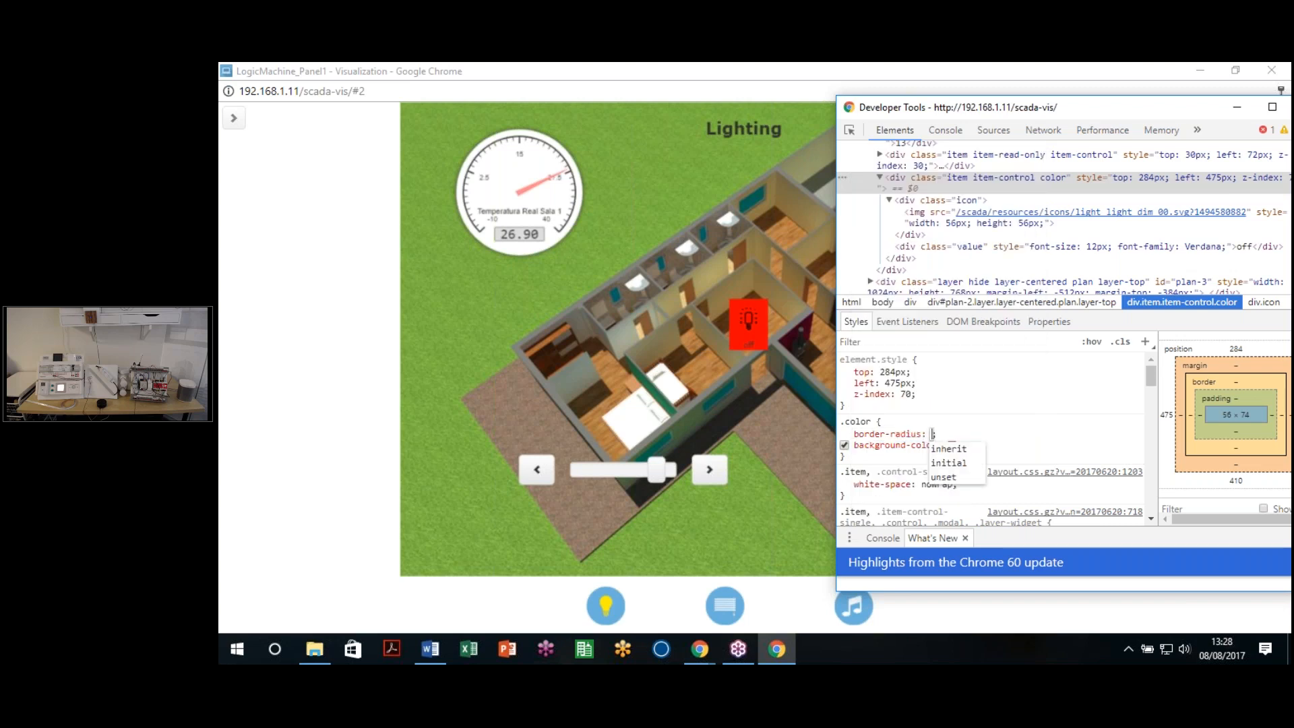
text(15px)
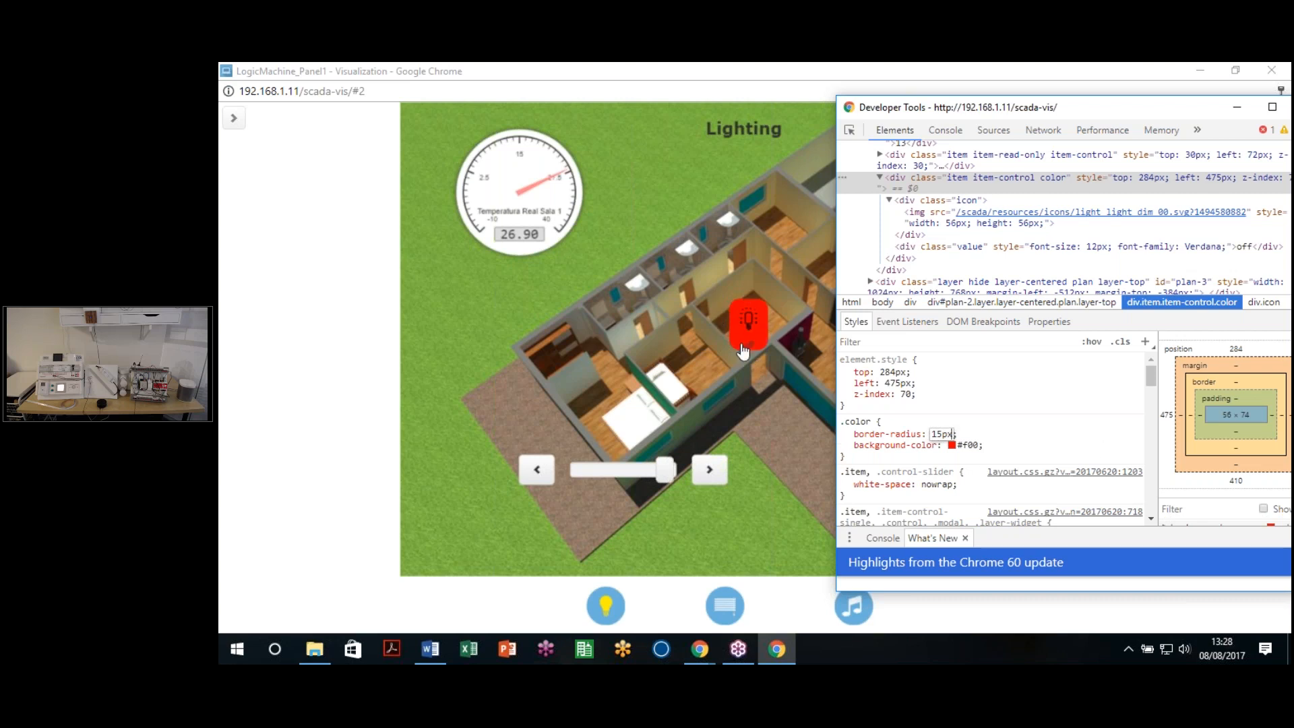
click(965, 436)
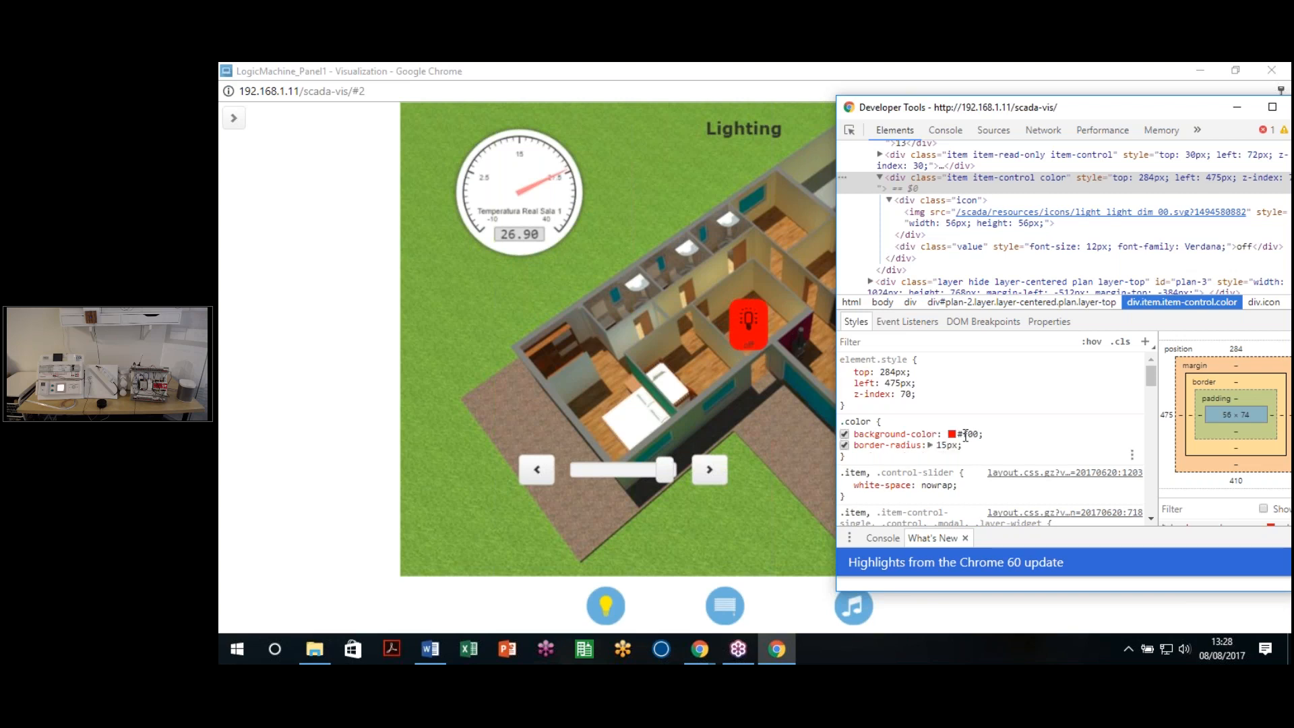
click(753, 333)
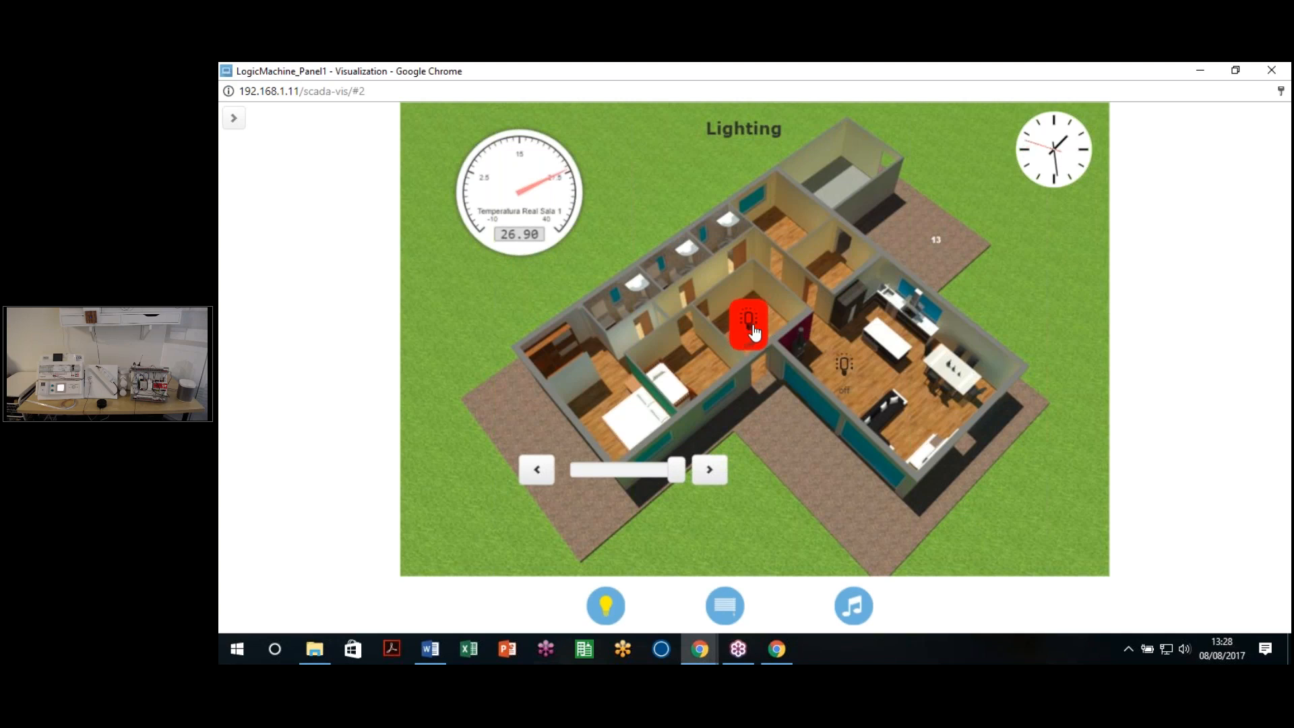
click(1200, 72)
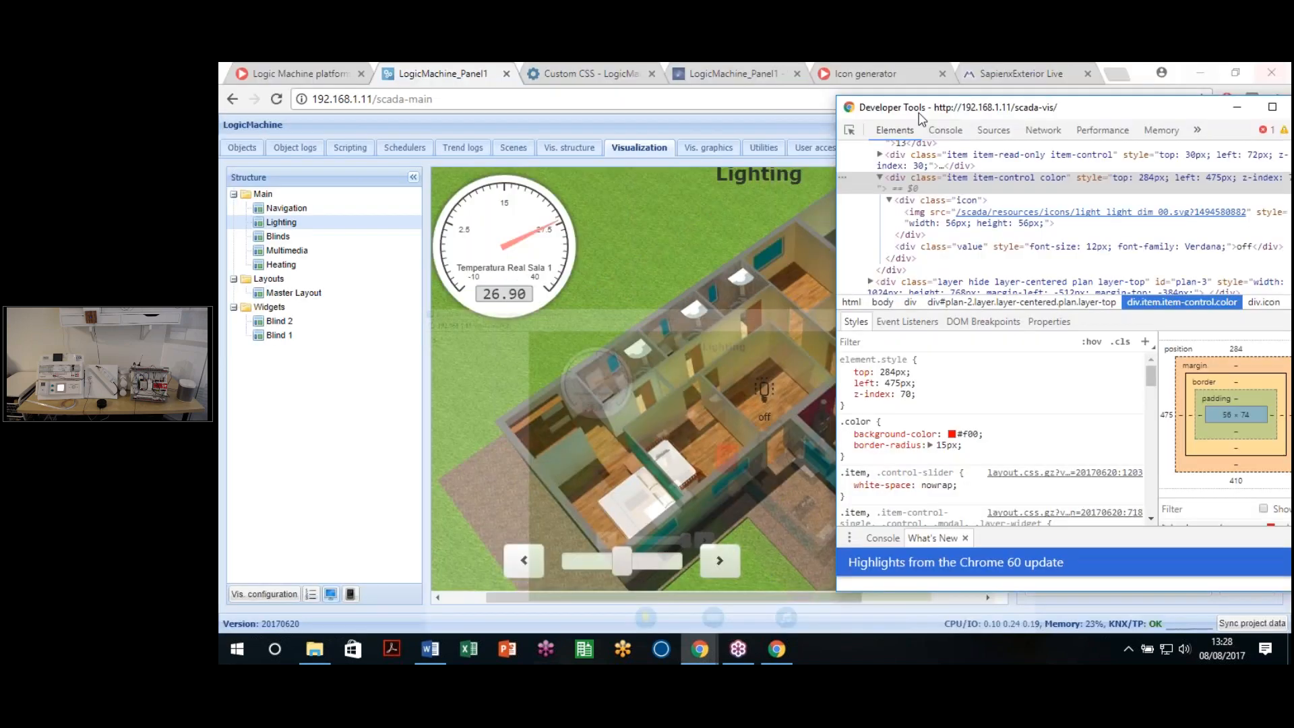
Step: Google 'gradient css' in a new tab and open the ColorZilla Ultimate CSS Gradient Generator result
click(1122, 79)
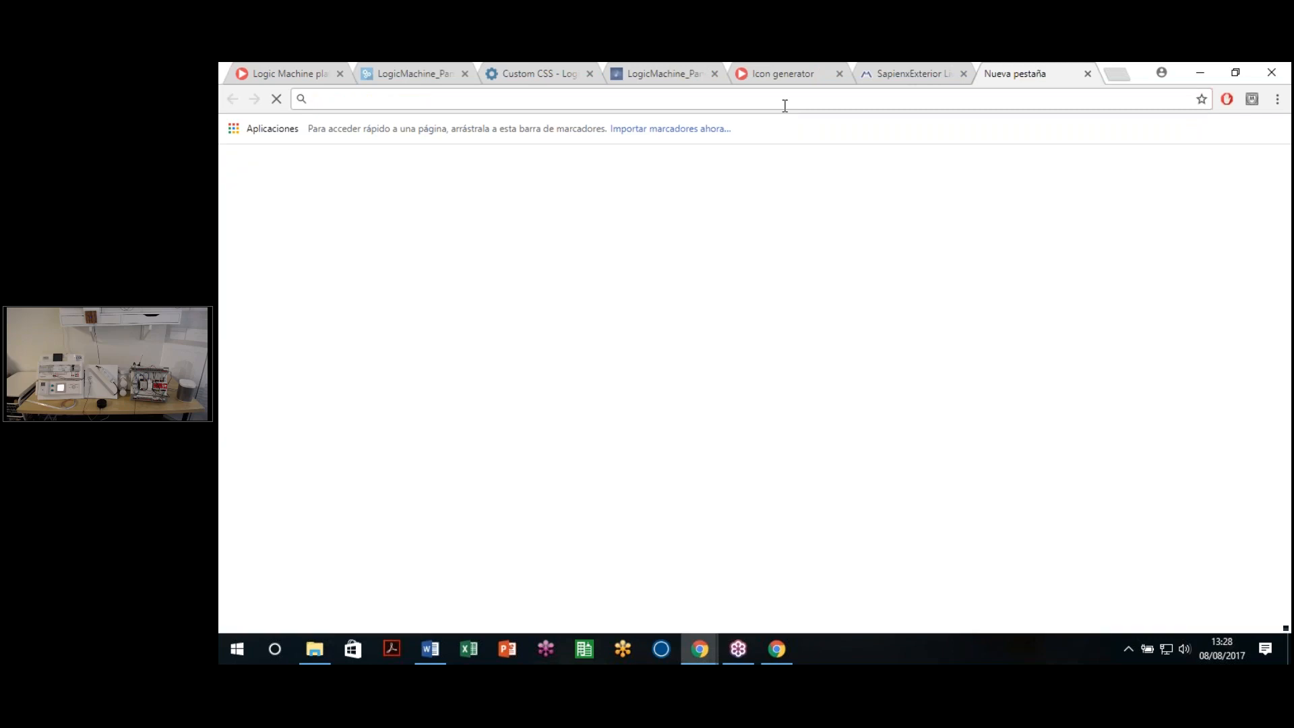
text(g)
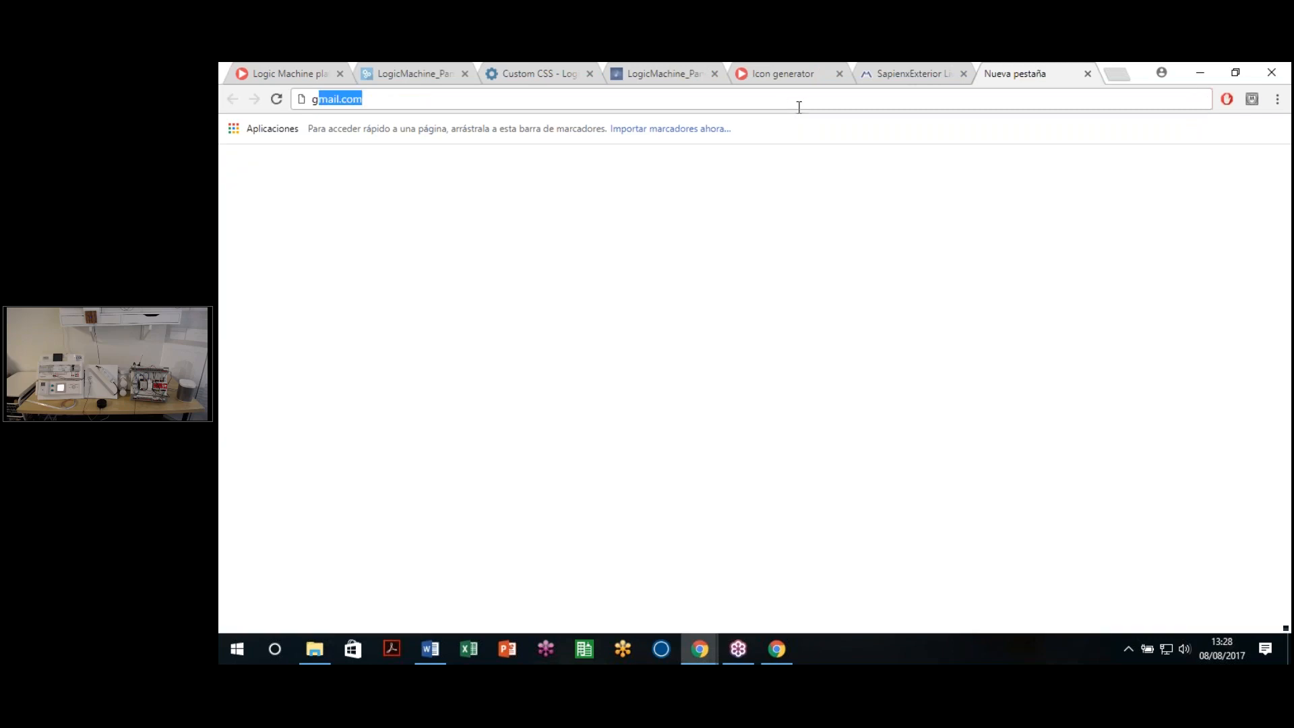
text(radient css)
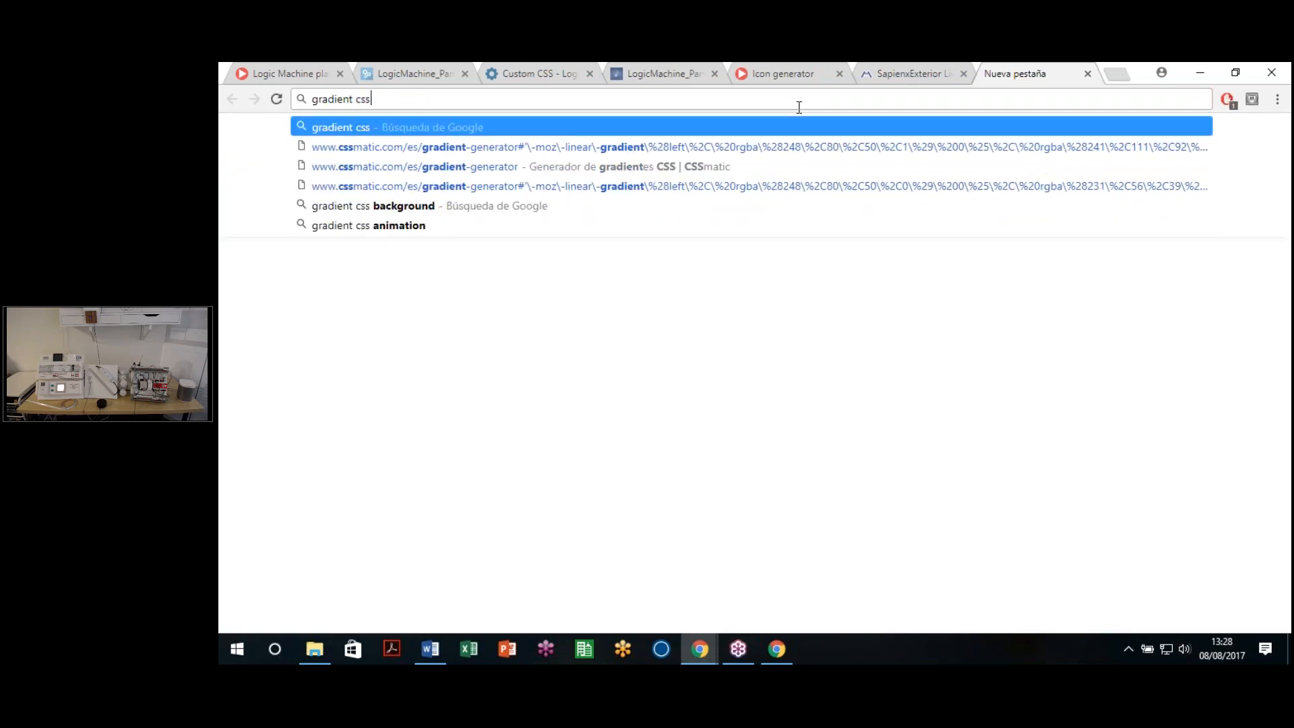
key(Return)
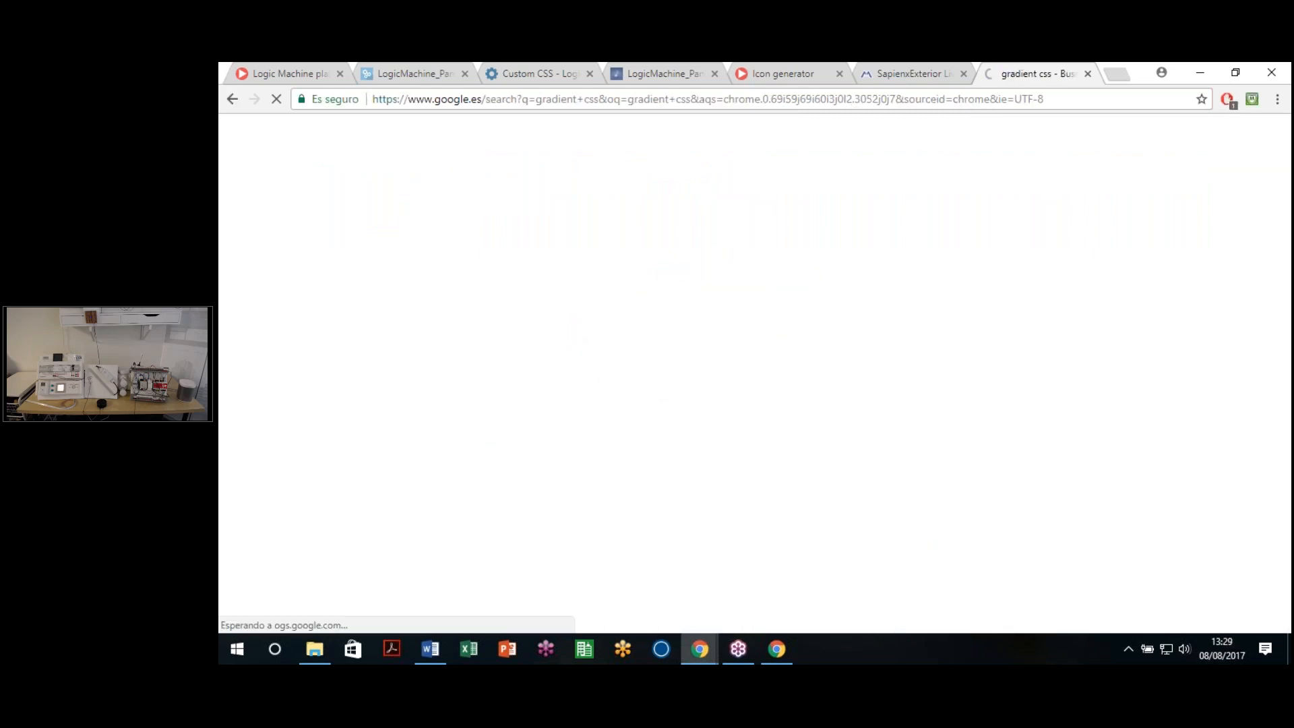
key(alt+Tab)
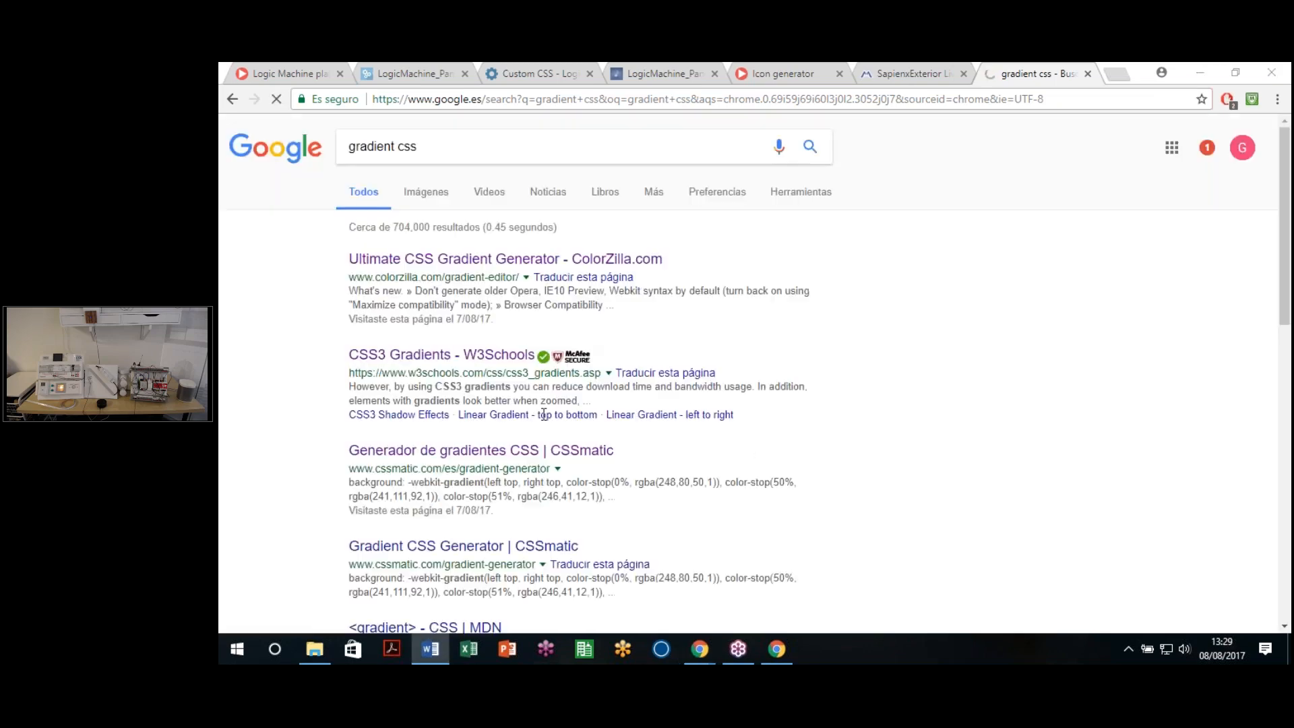
click(437, 267)
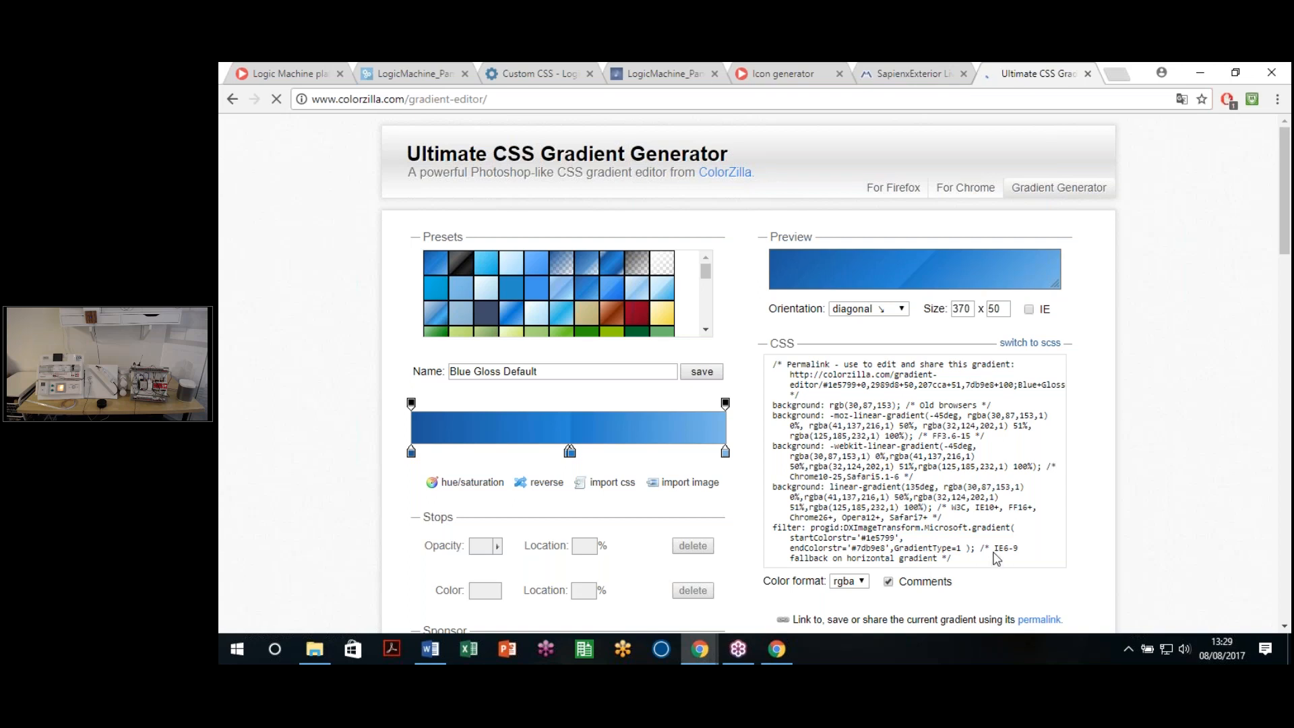
Step: Look over ColorZilla's generated CSS, then go back and open the CSSmatic gradient generator result
drag(996, 559, 1001, 563)
click(786, 427)
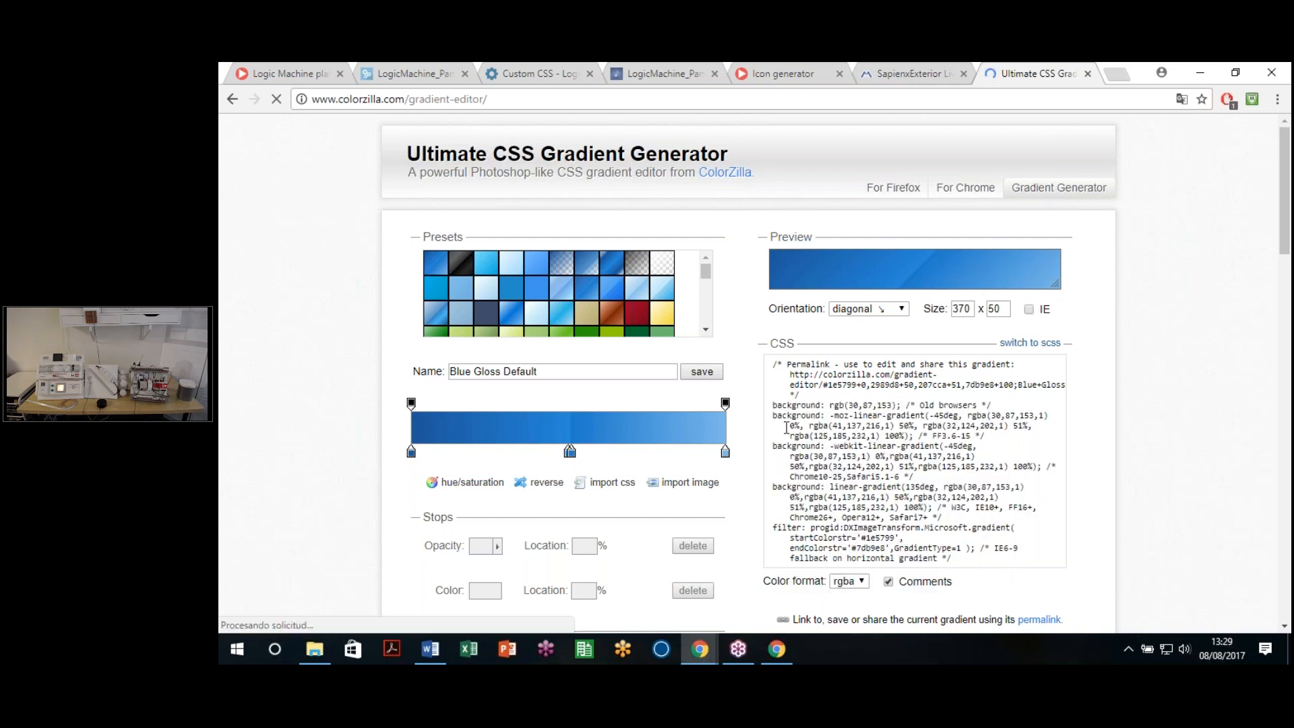
click(515, 70)
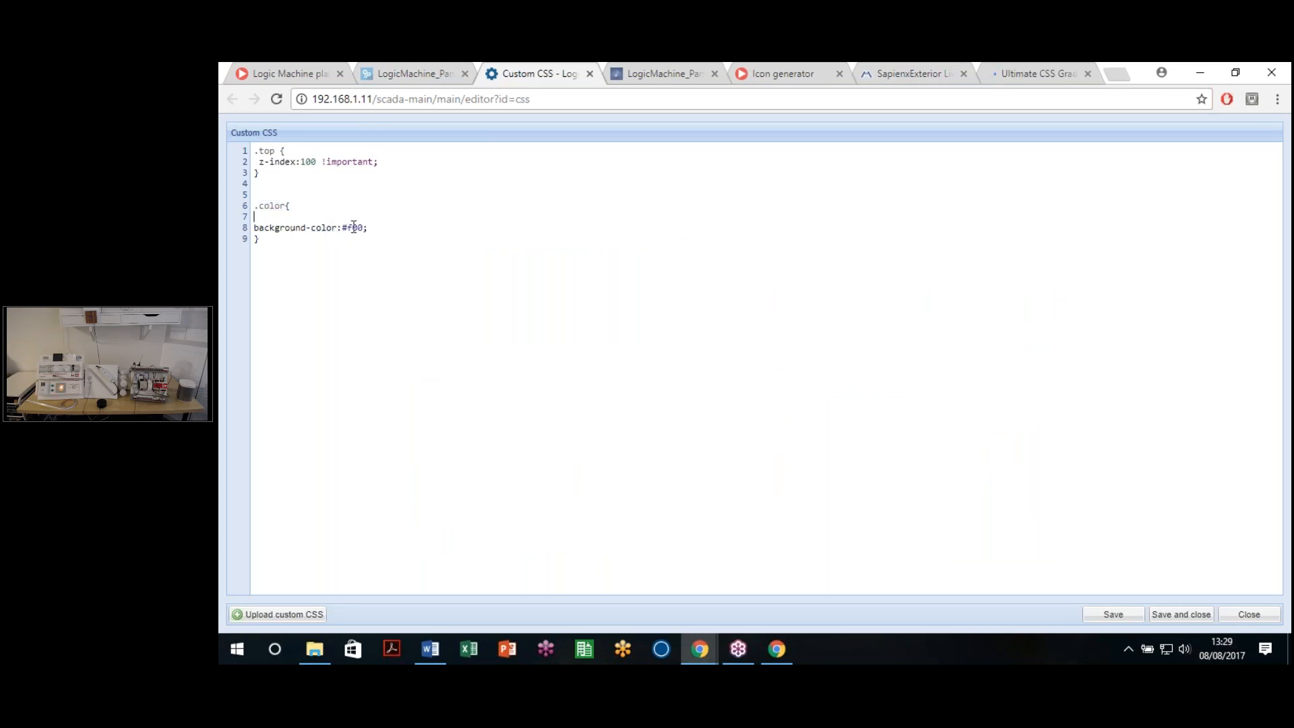
click(1011, 71)
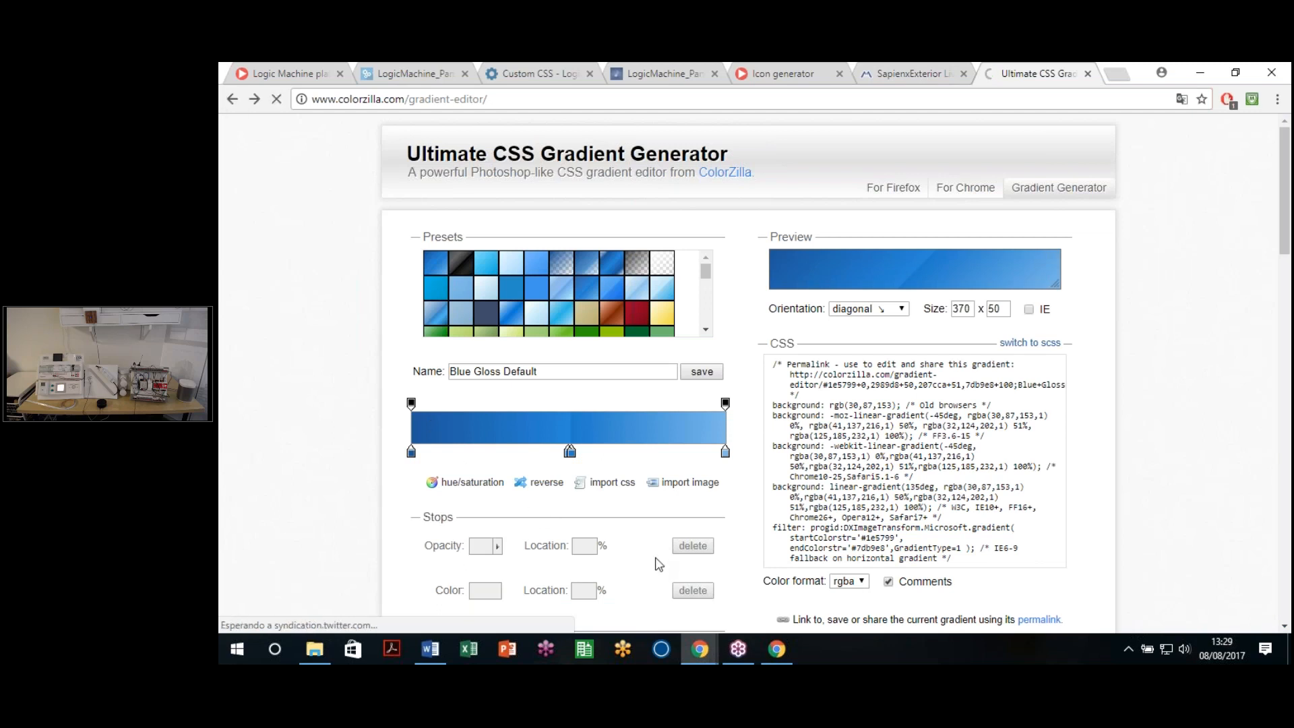
key(alt+Left)
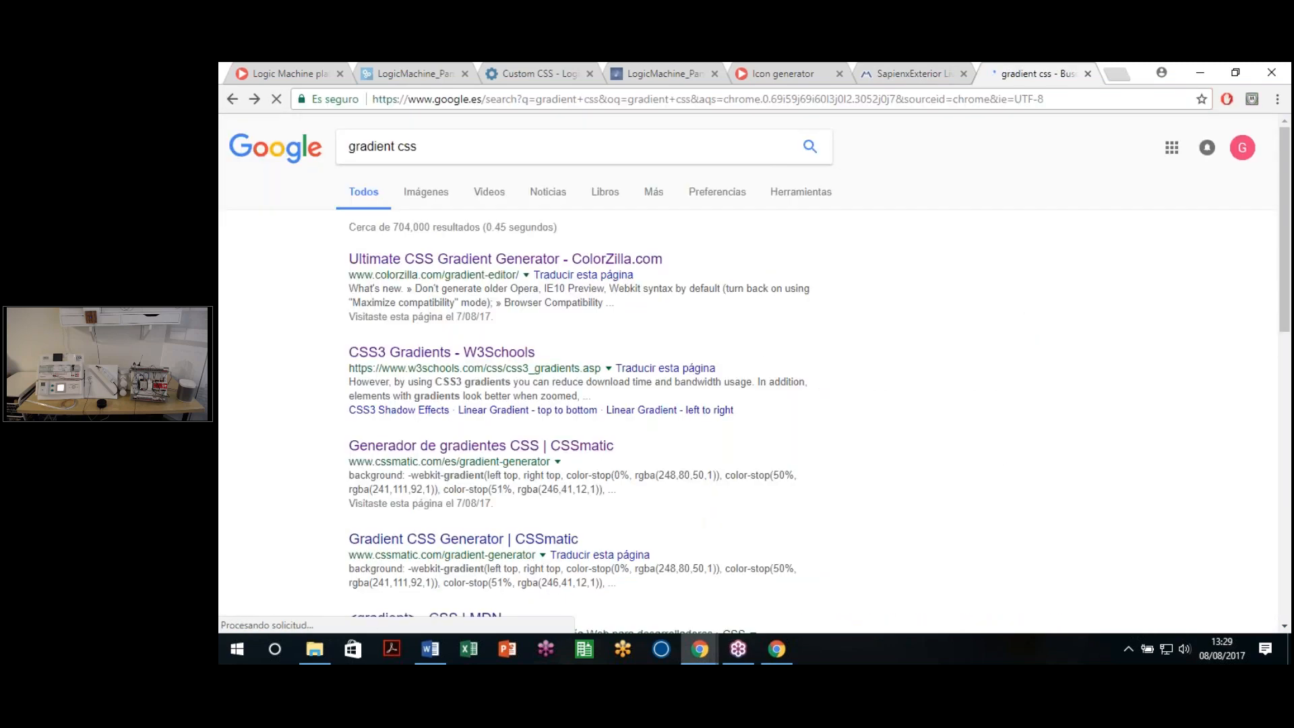
click(459, 456)
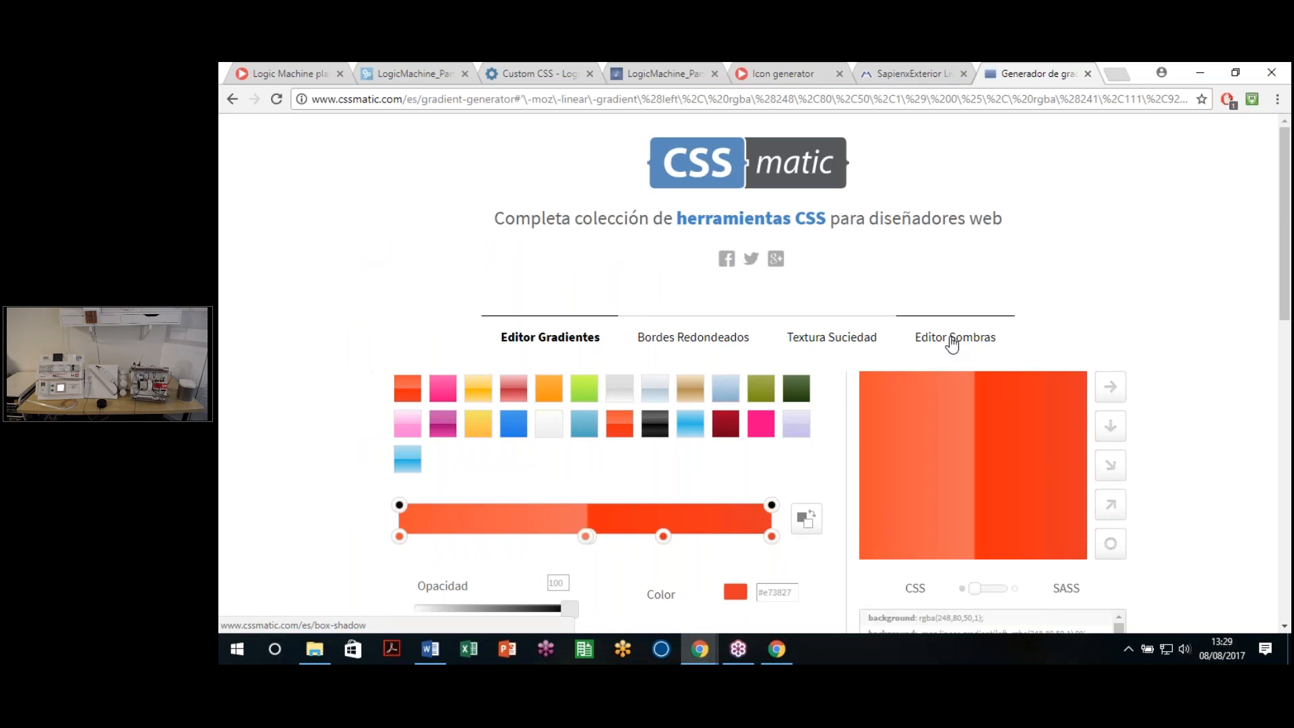
Step: In CSSmatic's box-shadow editor, set width and height to 5 and select the generated CSS
click(951, 343)
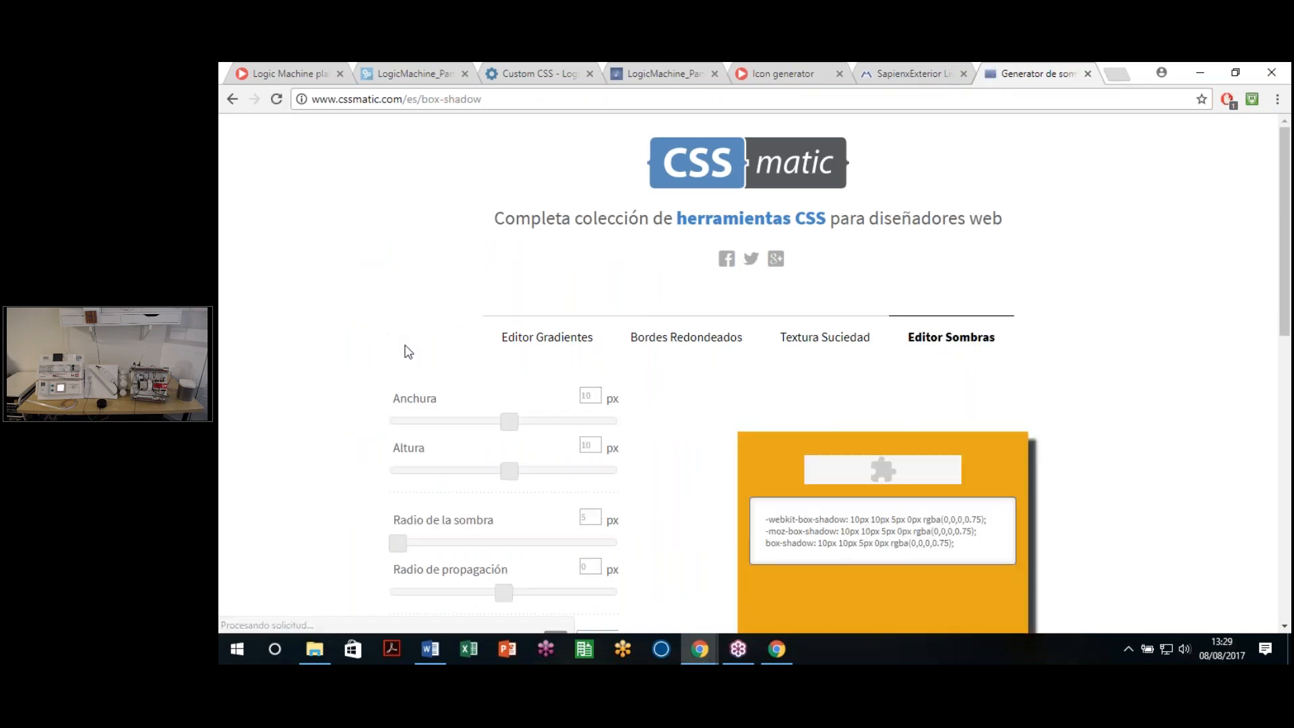
scroll(408, 351, down, 2)
double_click(587, 239)
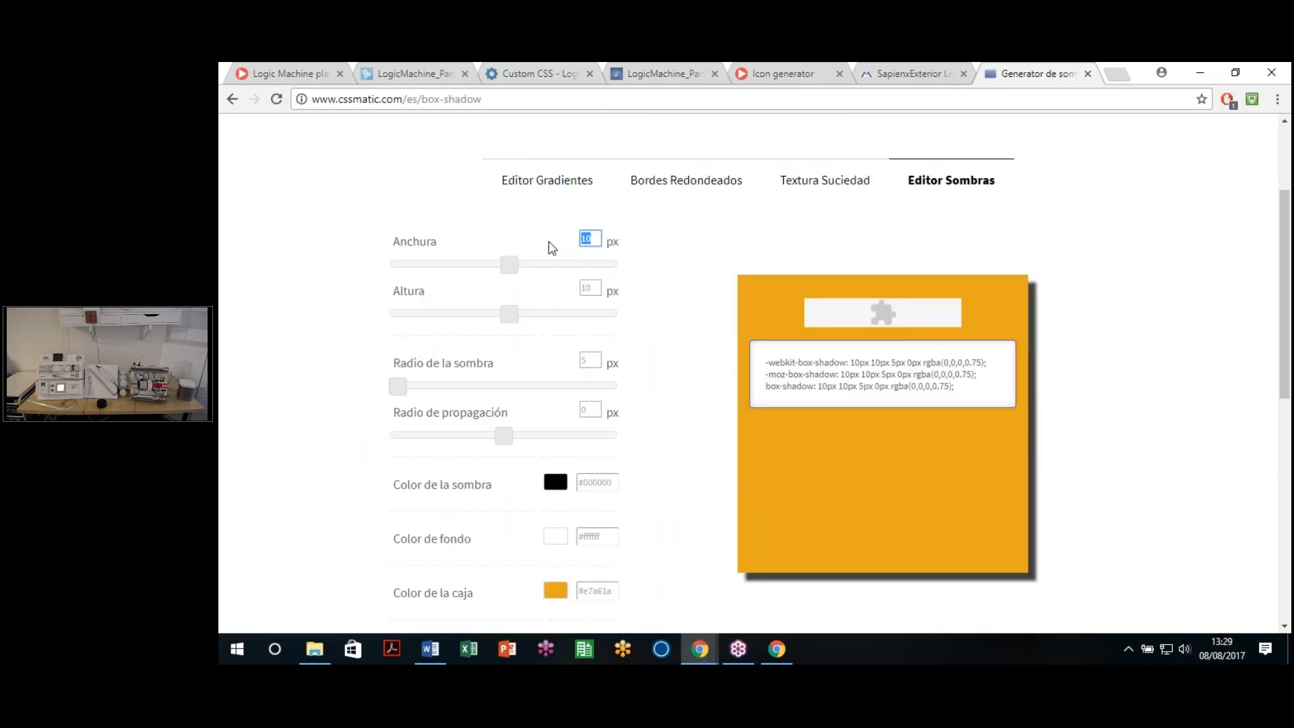
text(5)
double_click(590, 289)
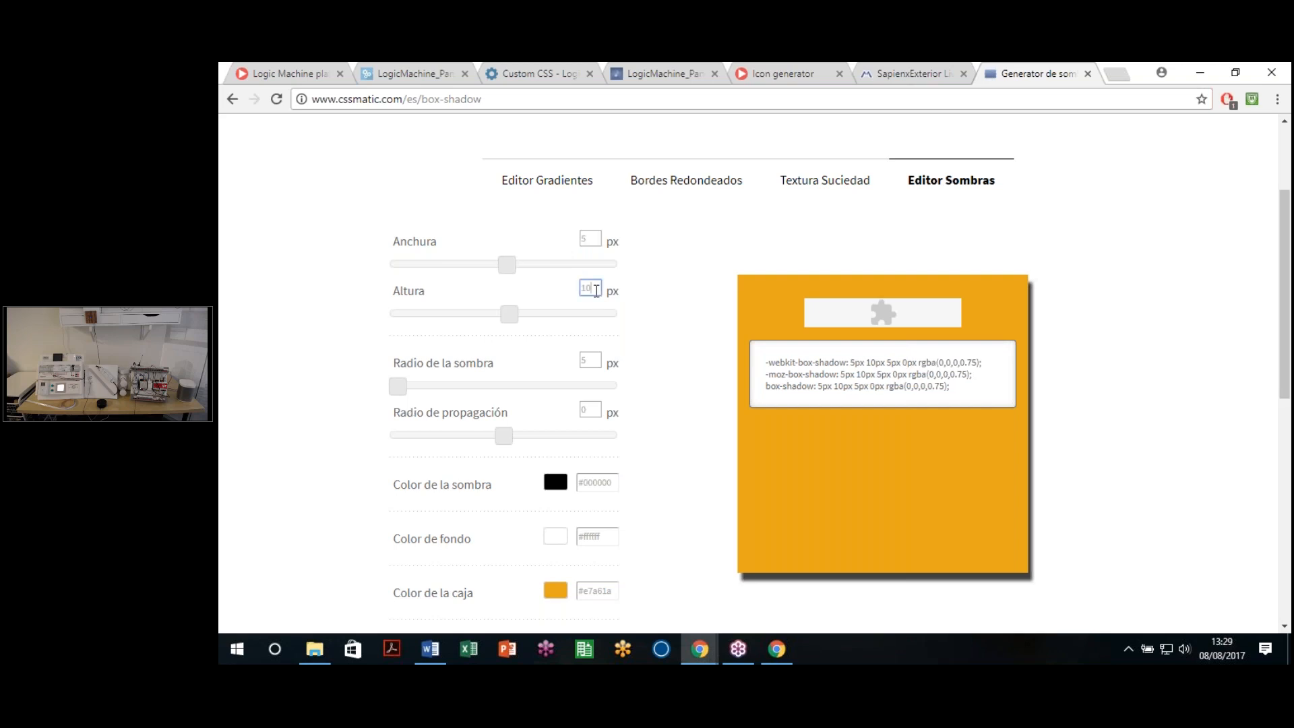
text(5)
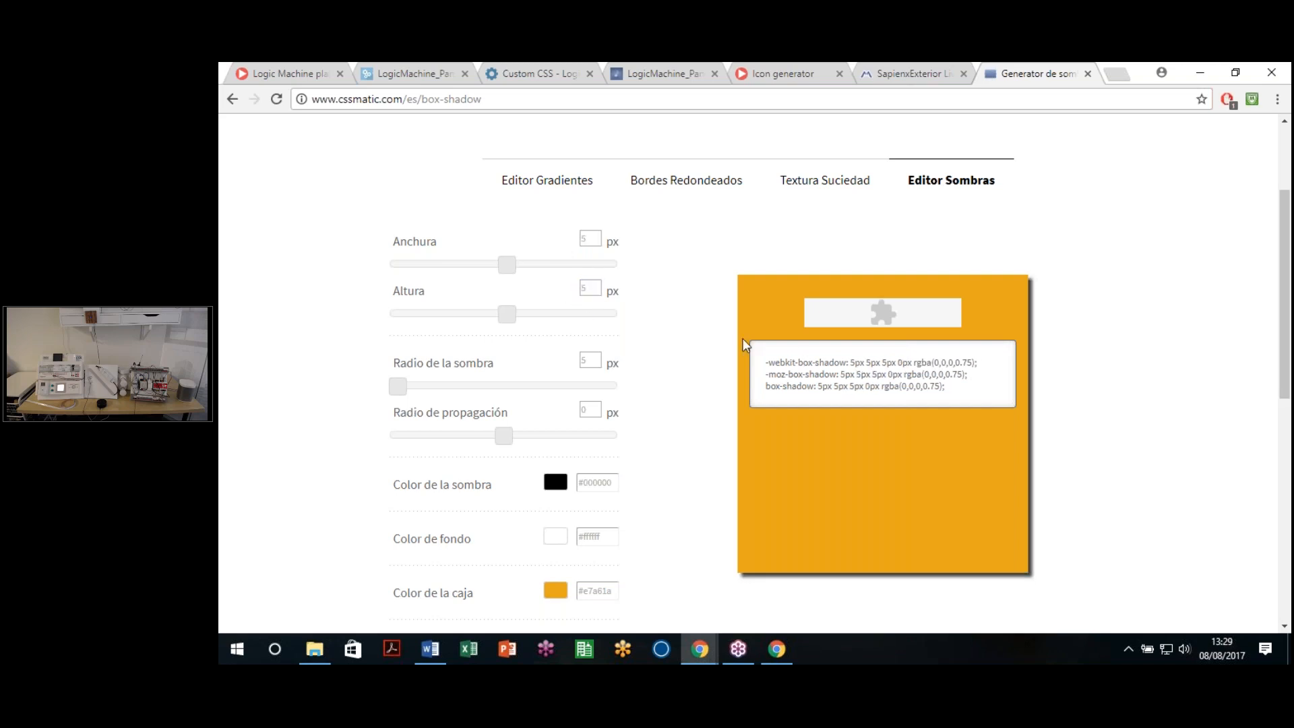
click(772, 360)
key(ctrl+c)
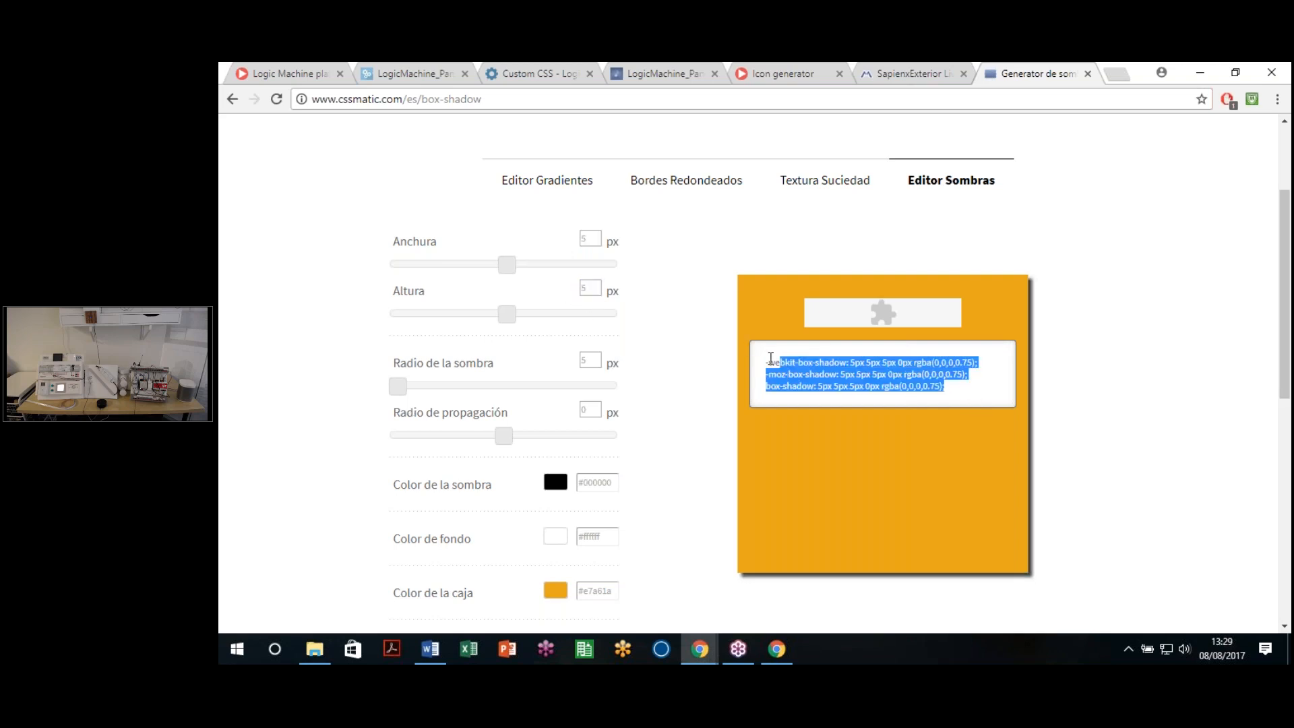
click(514, 69)
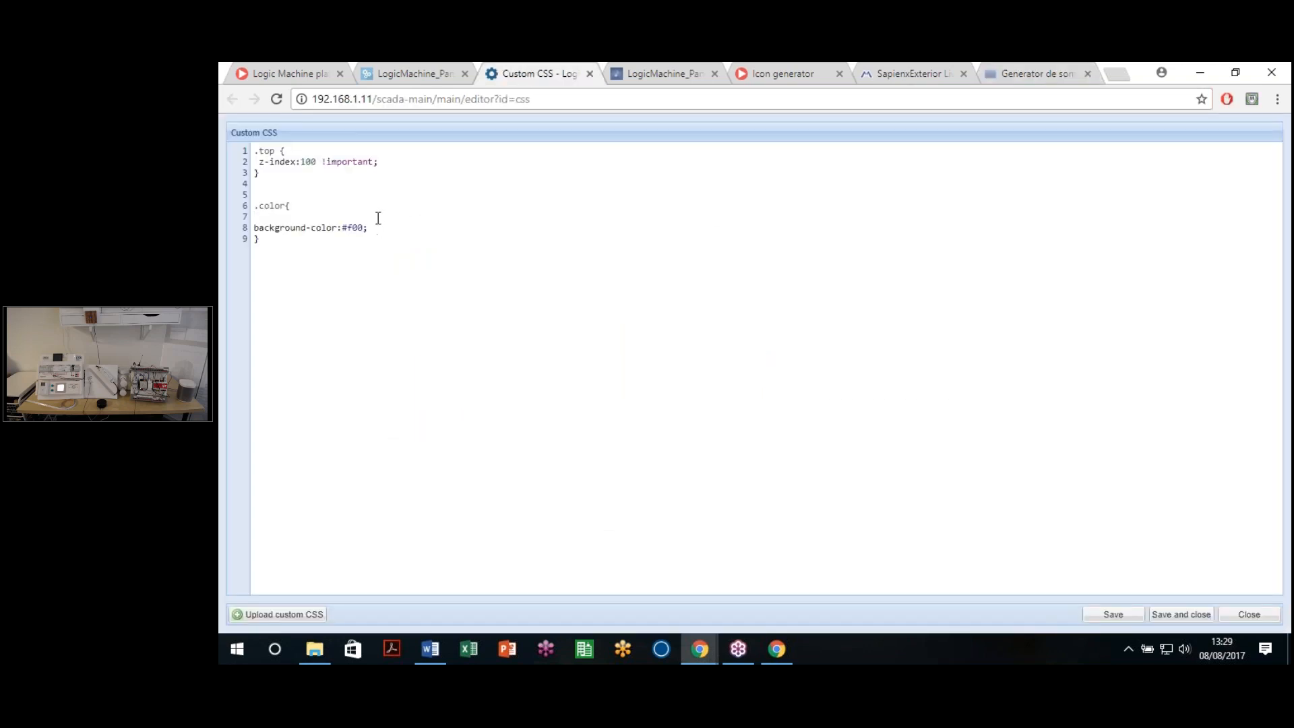
Step: Paste the three 5px box-shadow lines into the .color rule and add blank lines below it
key(ctrl+v)
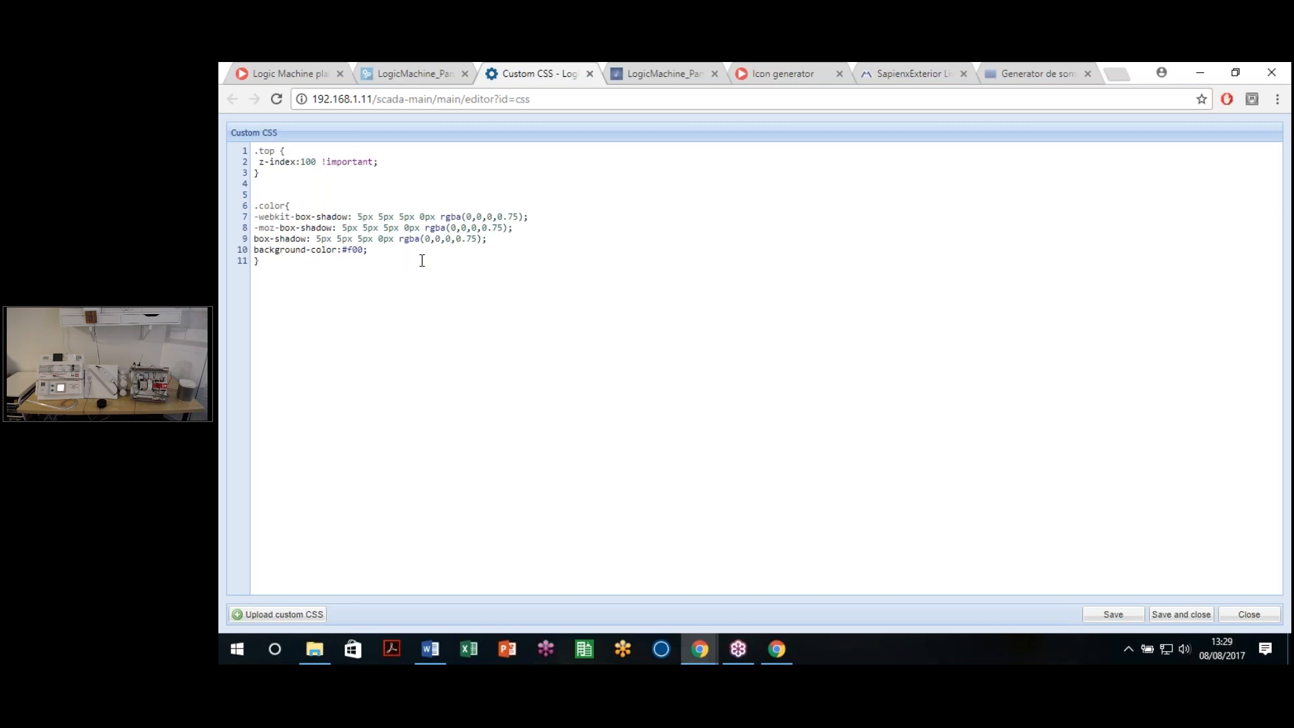
click(388, 276)
key(Return)
key(Return)
Step: Return to the LogicMachine_Panel1 visualization window and inspect the light icon
click(701, 645)
click(797, 580)
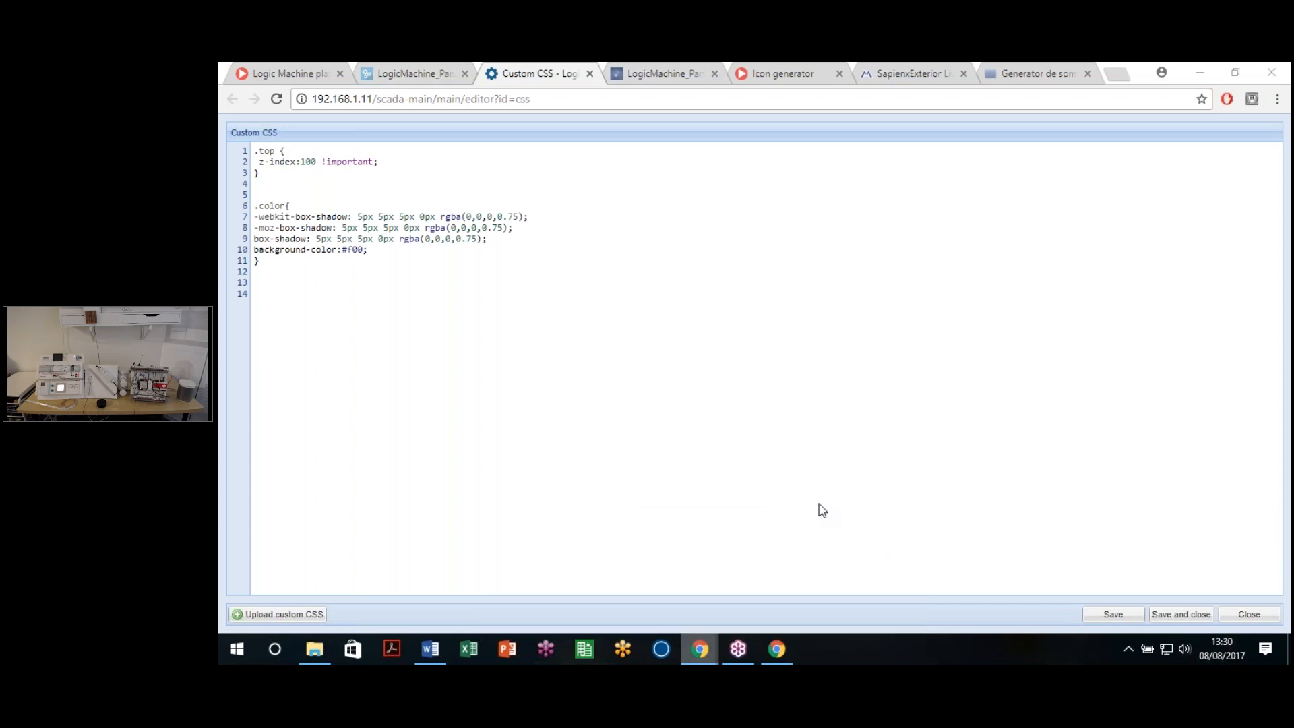
right_click(751, 328)
click(803, 462)
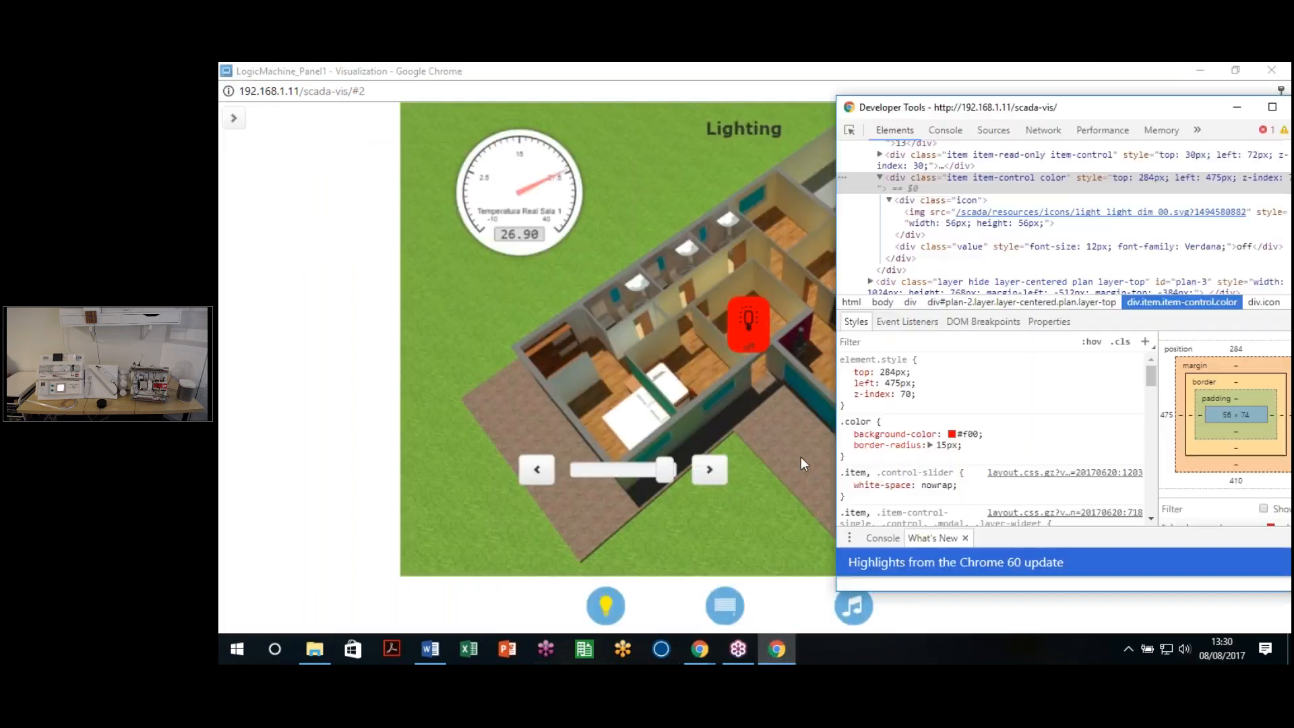
Step: Force div.item-control.color into :active and select its .item-control:active scale(1.1) rule
click(935, 188)
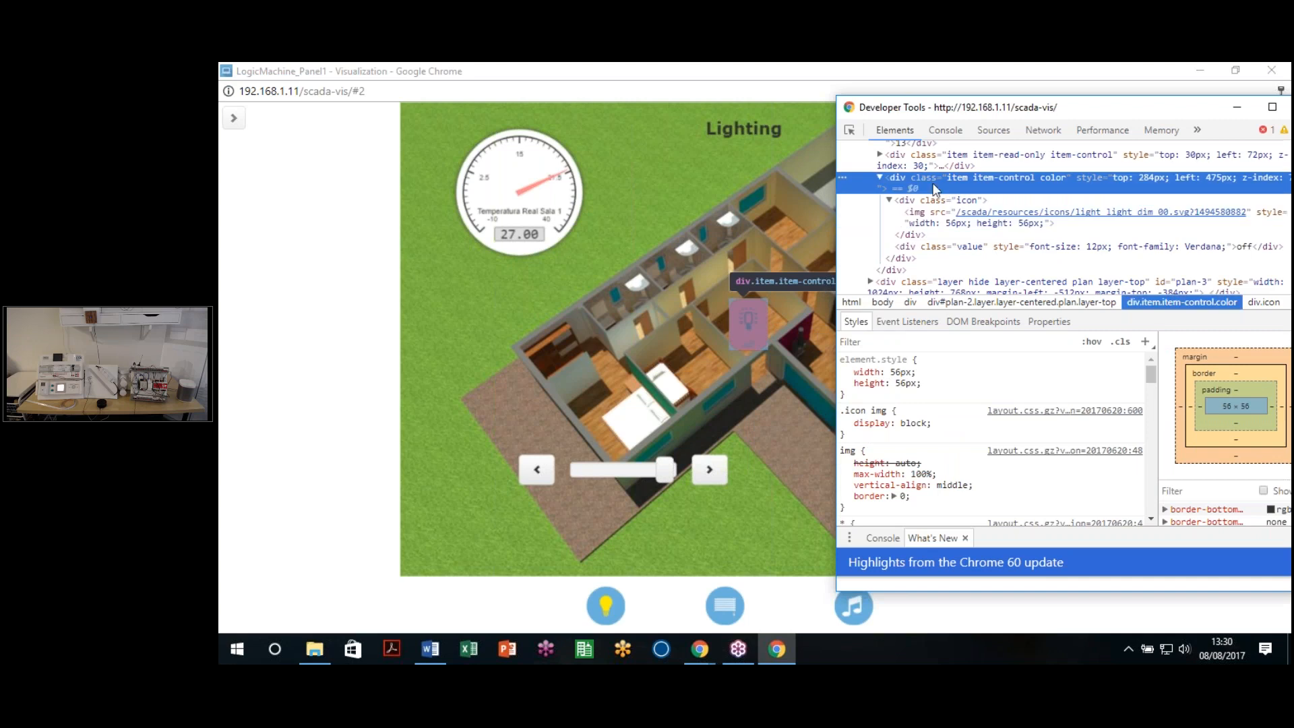
click(1090, 344)
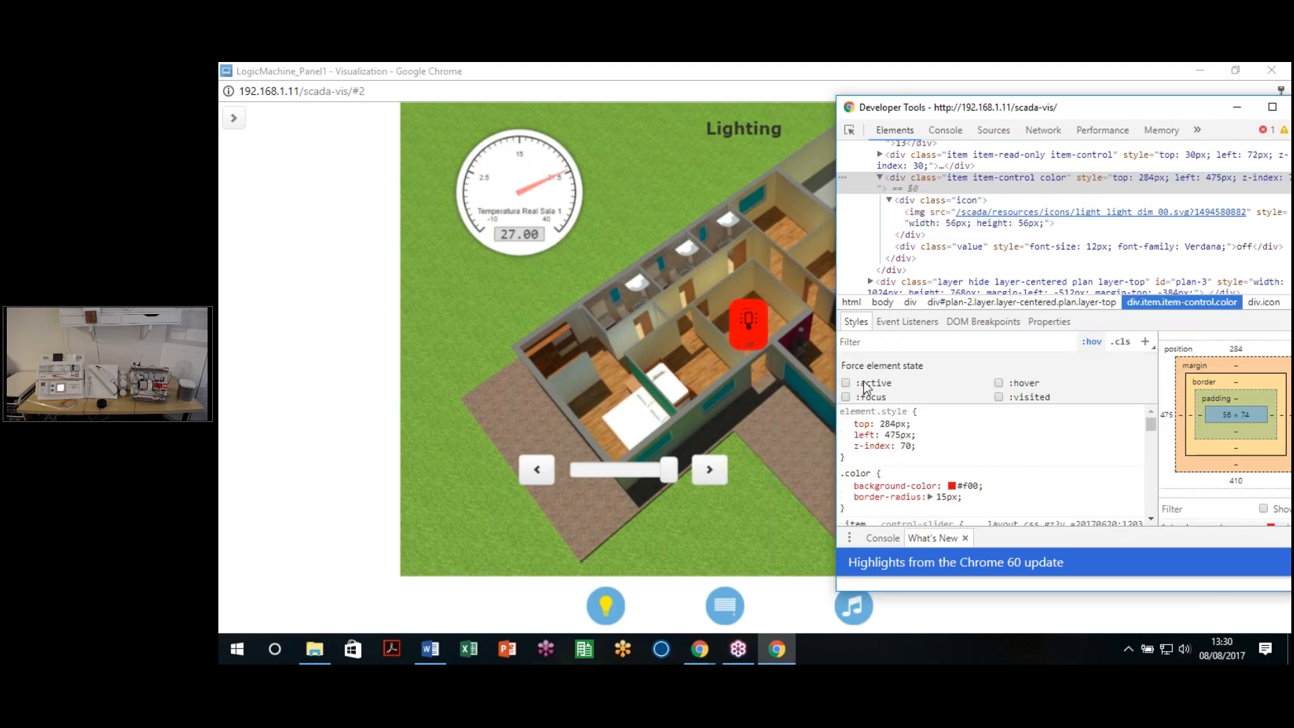
click(846, 384)
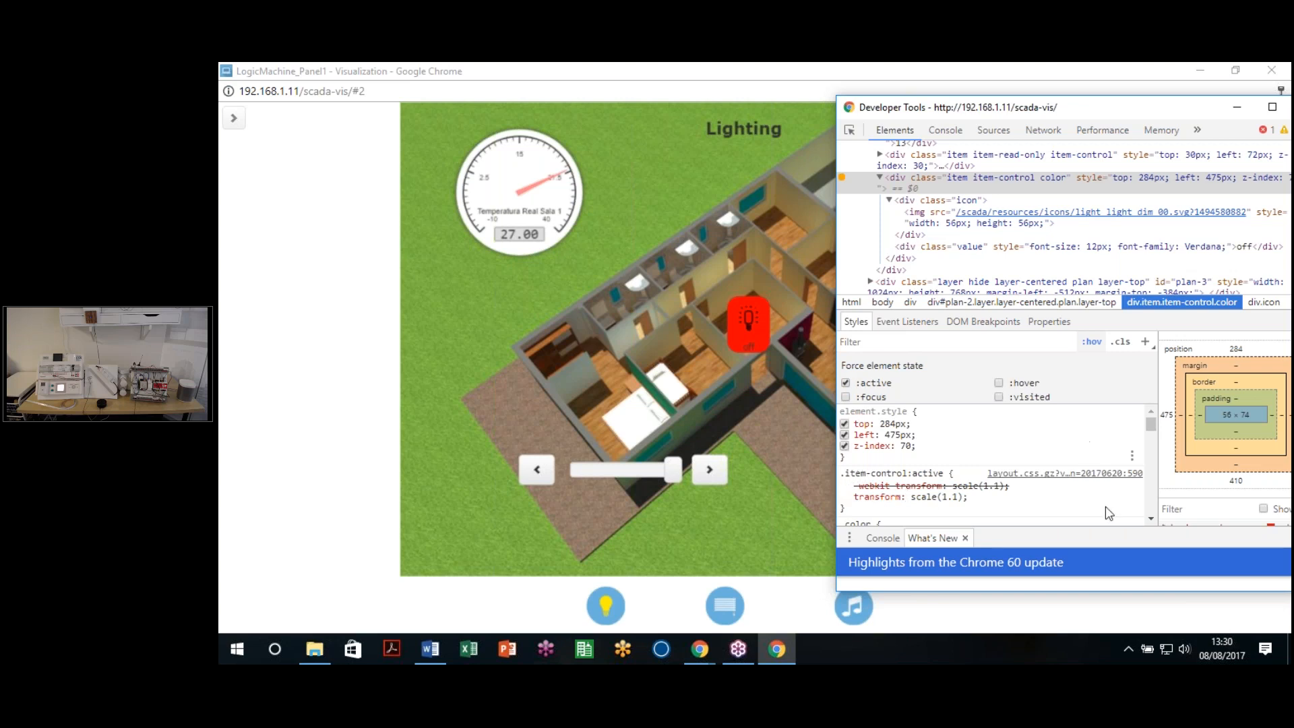
scroll(1148, 520, down, 1)
drag(842, 488, 841, 444)
key(ctrl+c)
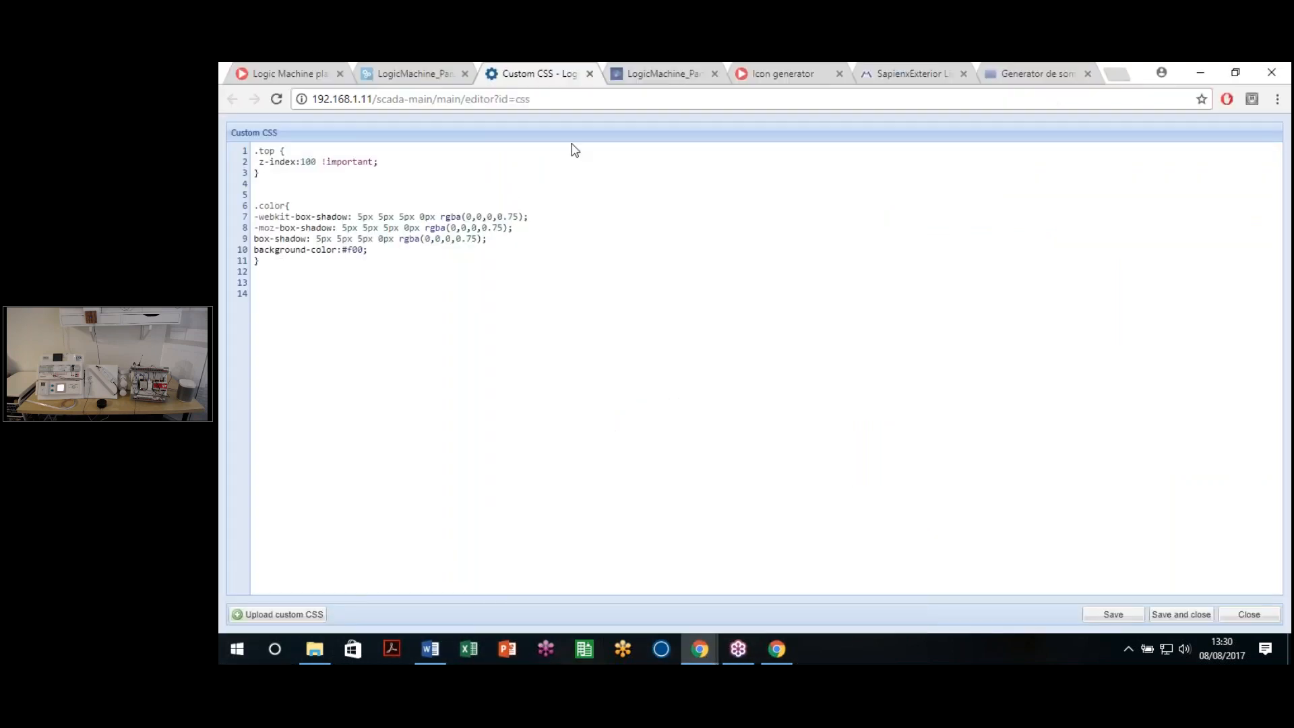
Step: Paste the .item-control:active rule into the custom CSS and change both scale(1.1) values to scale(1)
click(701, 649)
key(ctrl+v)
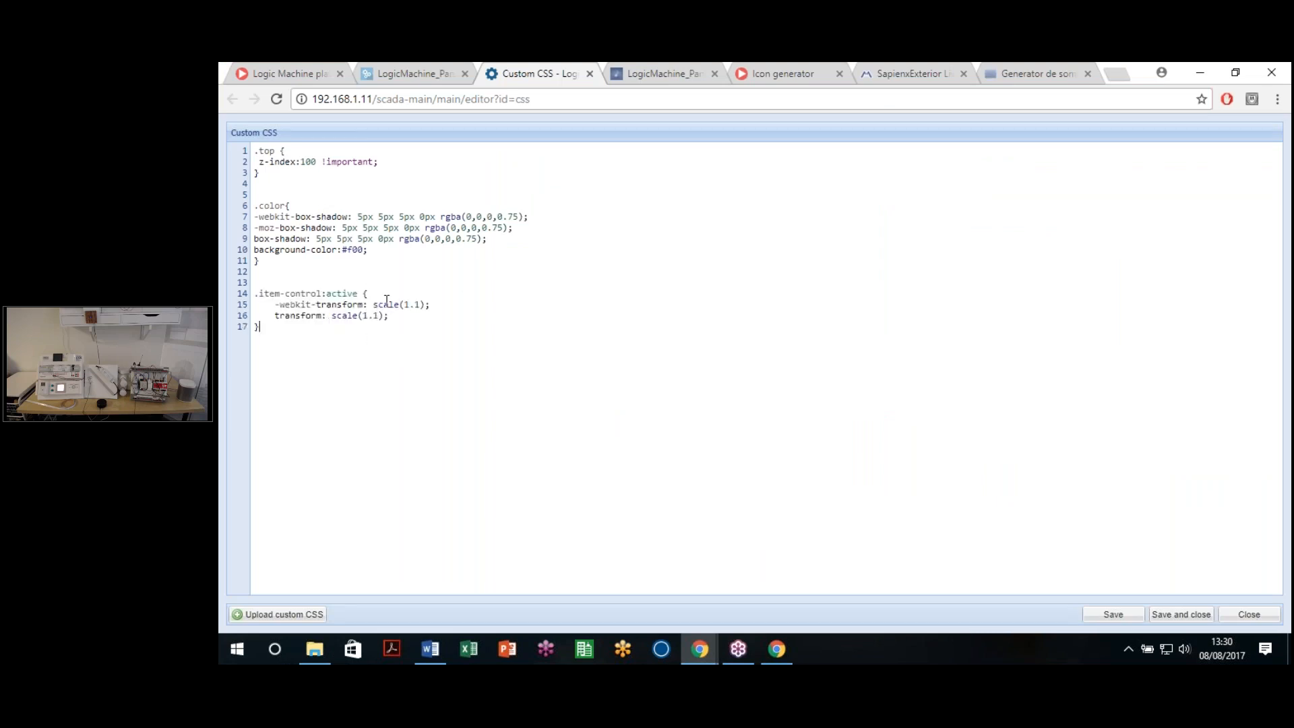
drag(405, 305, 421, 305)
text(1)
key(BackSpace)
click(403, 317)
key(Return)
click(1038, 74)
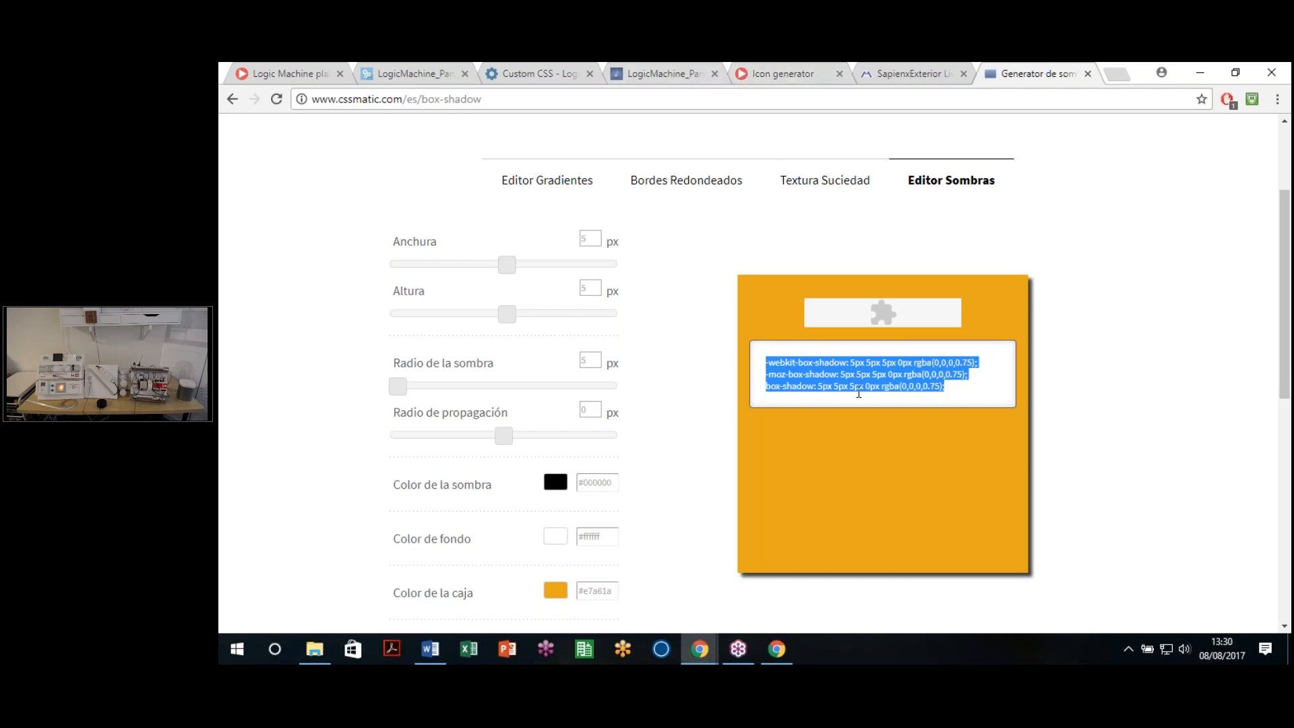
click(538, 74)
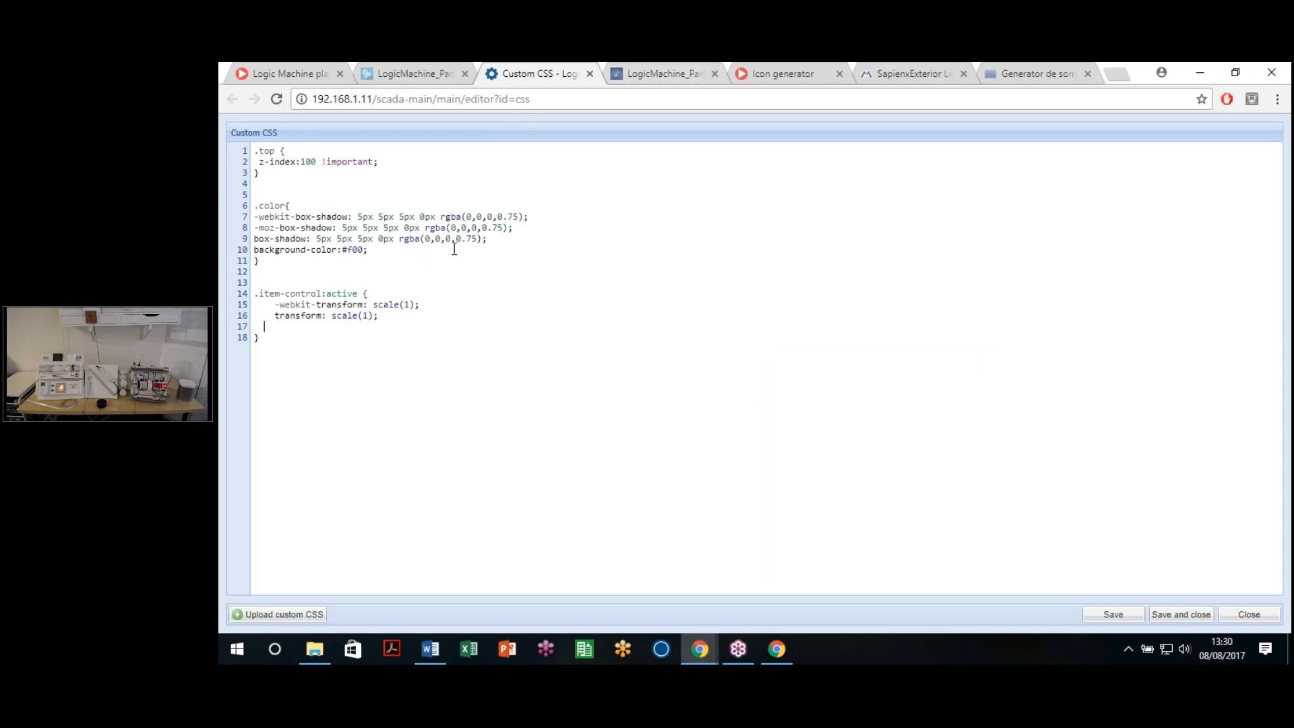
mouse_move(704, 649)
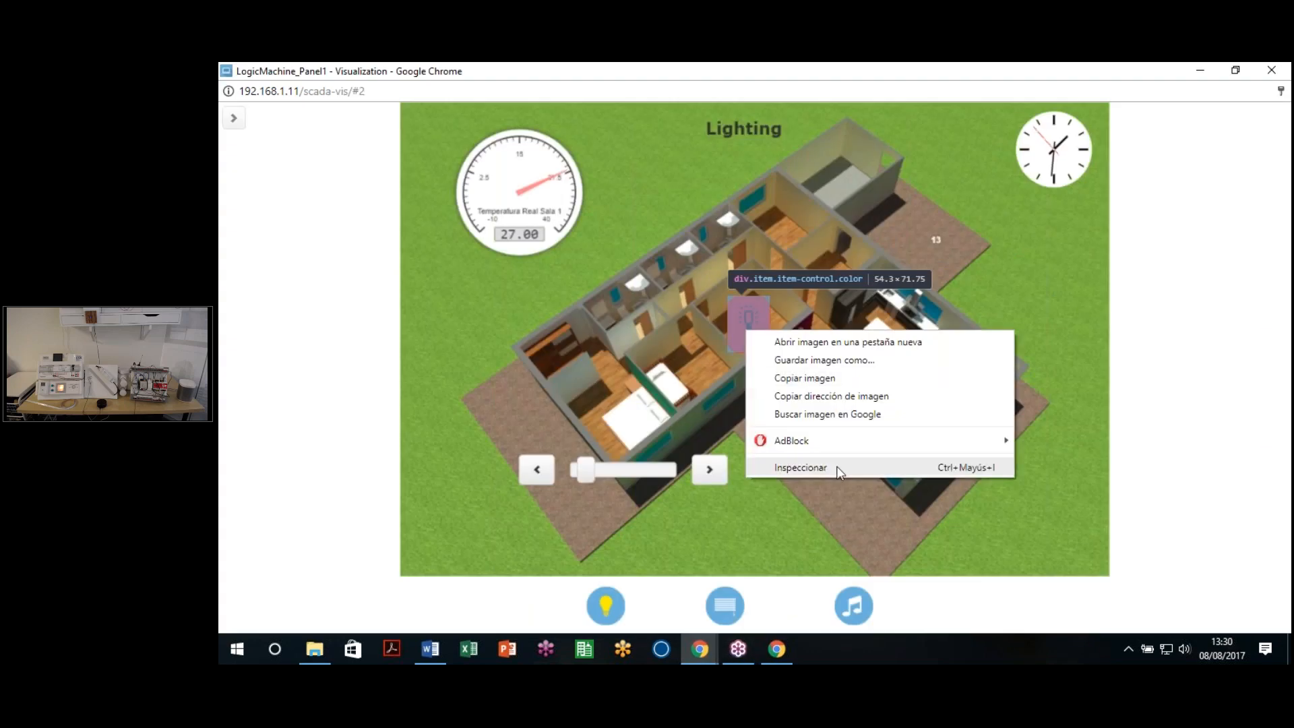
Step: Bring the visualization page to the front and reload it with F5
click(837, 468)
drag(841, 442, 940, 484)
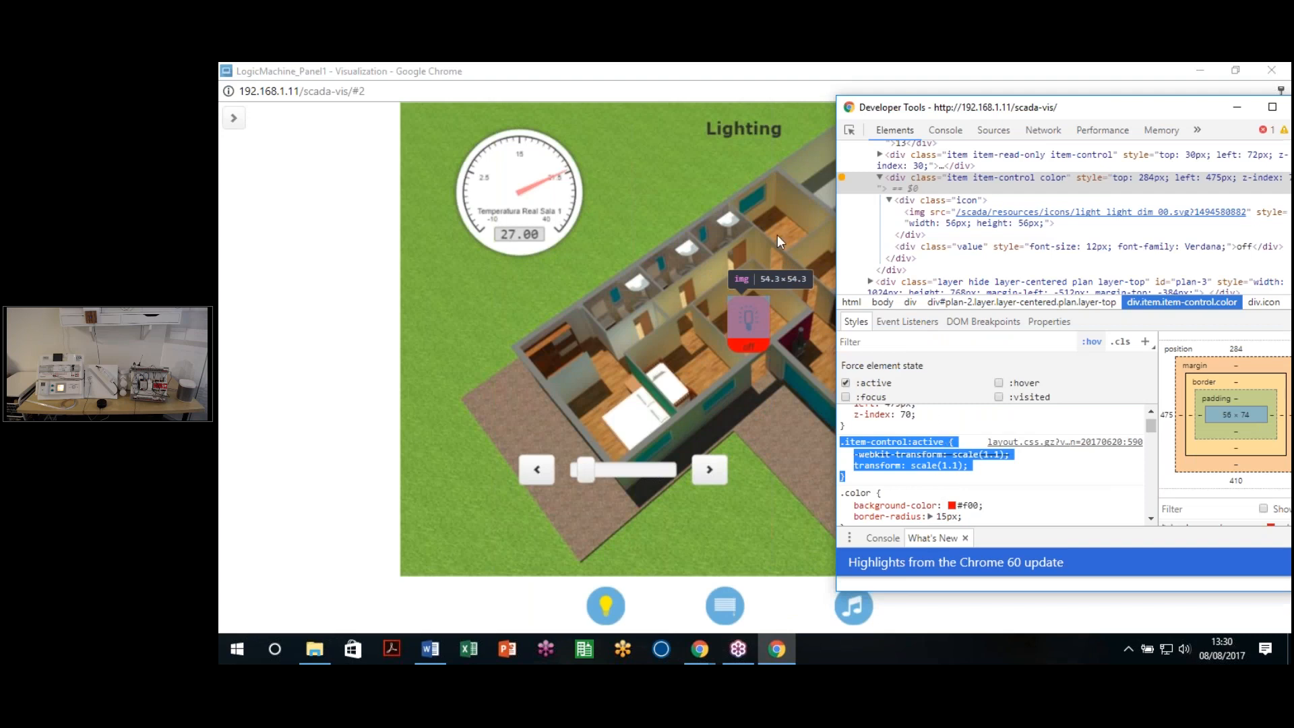
click(702, 95)
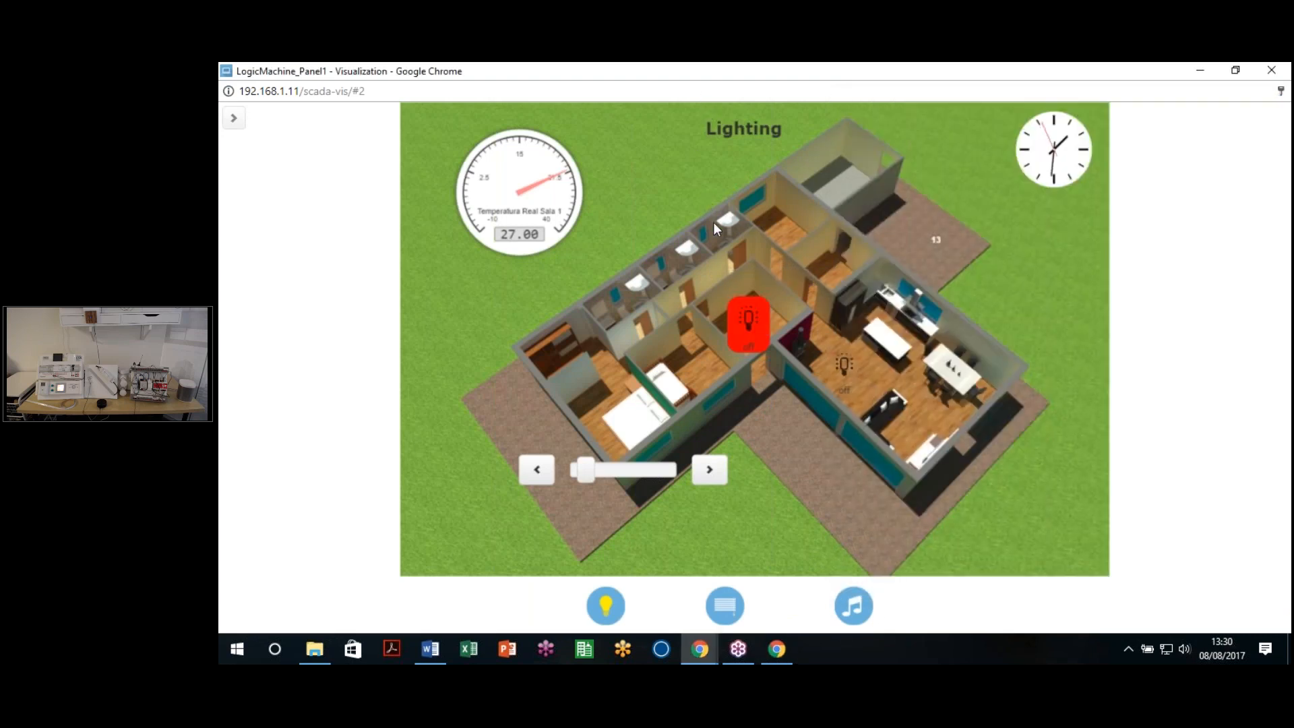
key(F5)
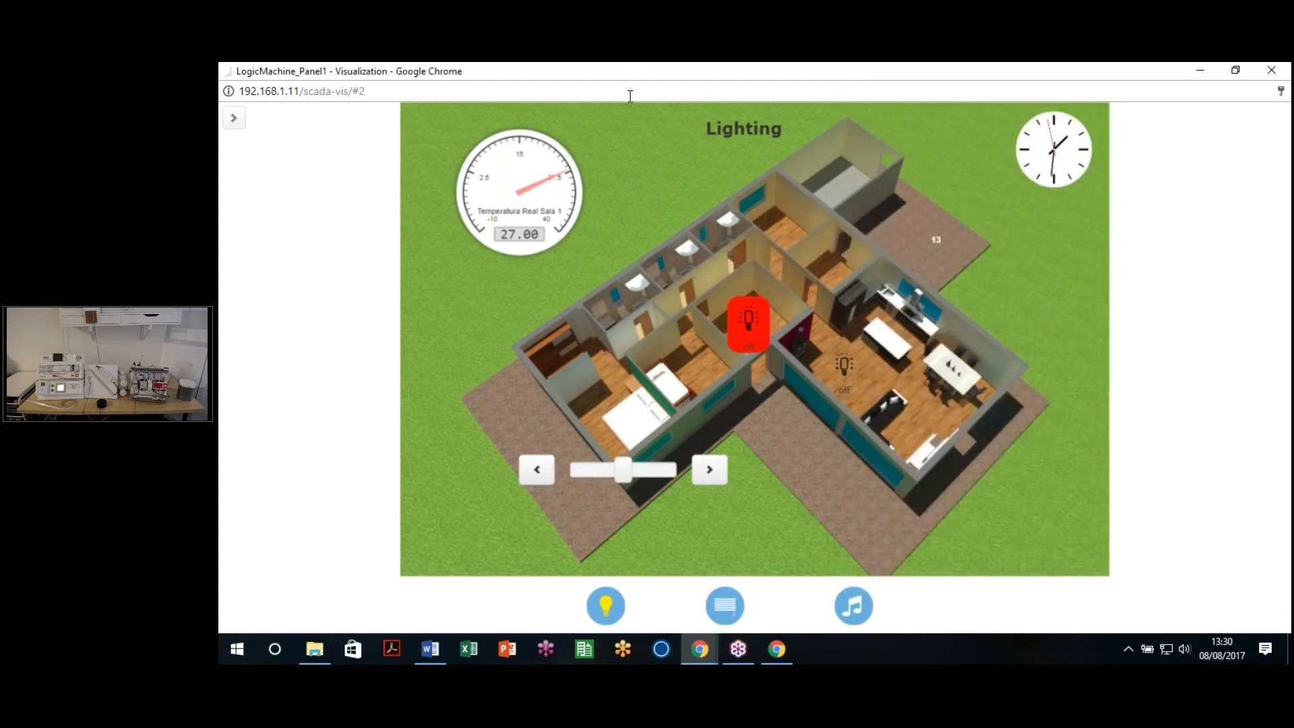
click(668, 95)
key(F5)
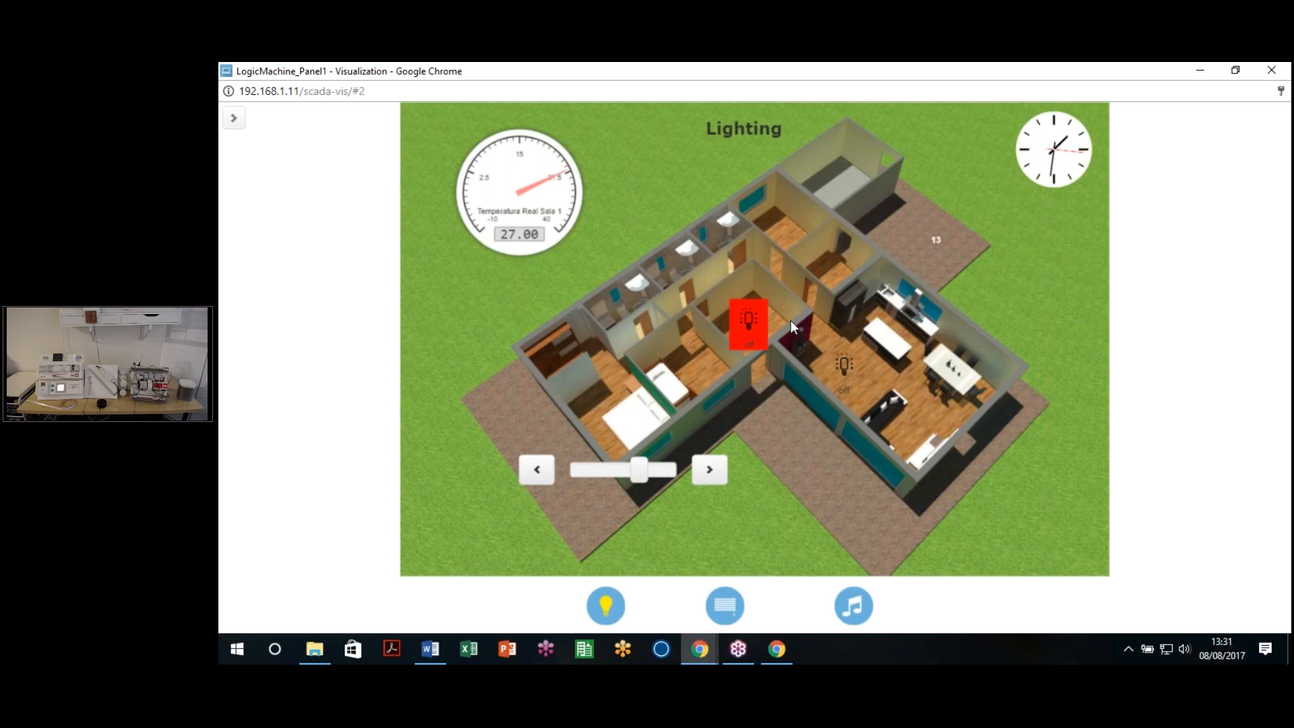
Step: Inspect the red light icon again and shift the DevTools window slightly left
right_click(749, 321)
click(832, 456)
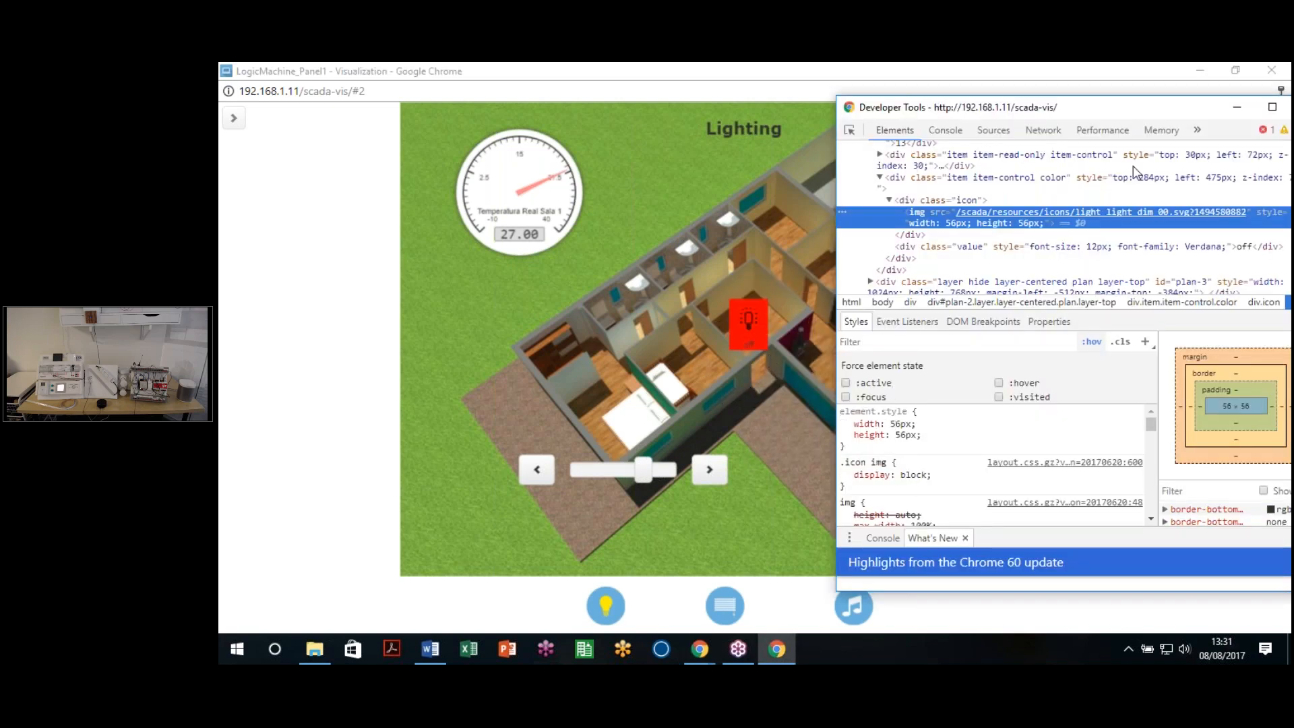
drag(1155, 108, 1120, 108)
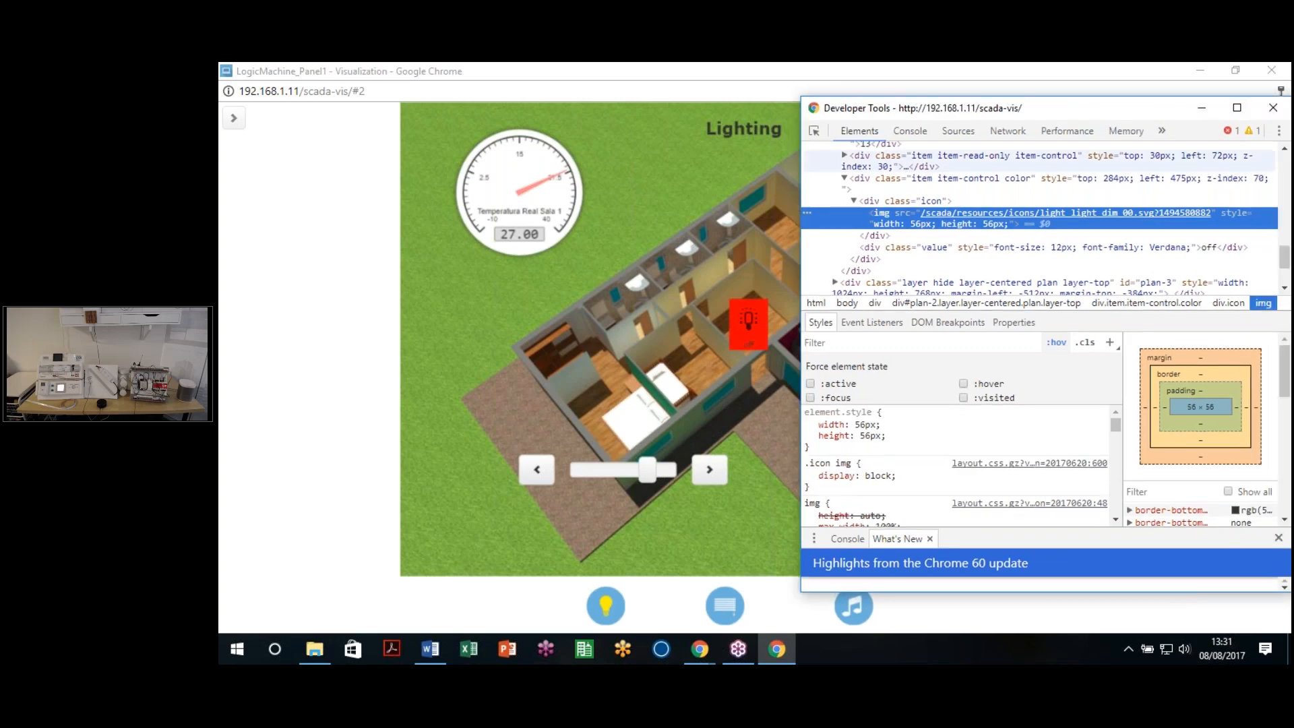
click(686, 648)
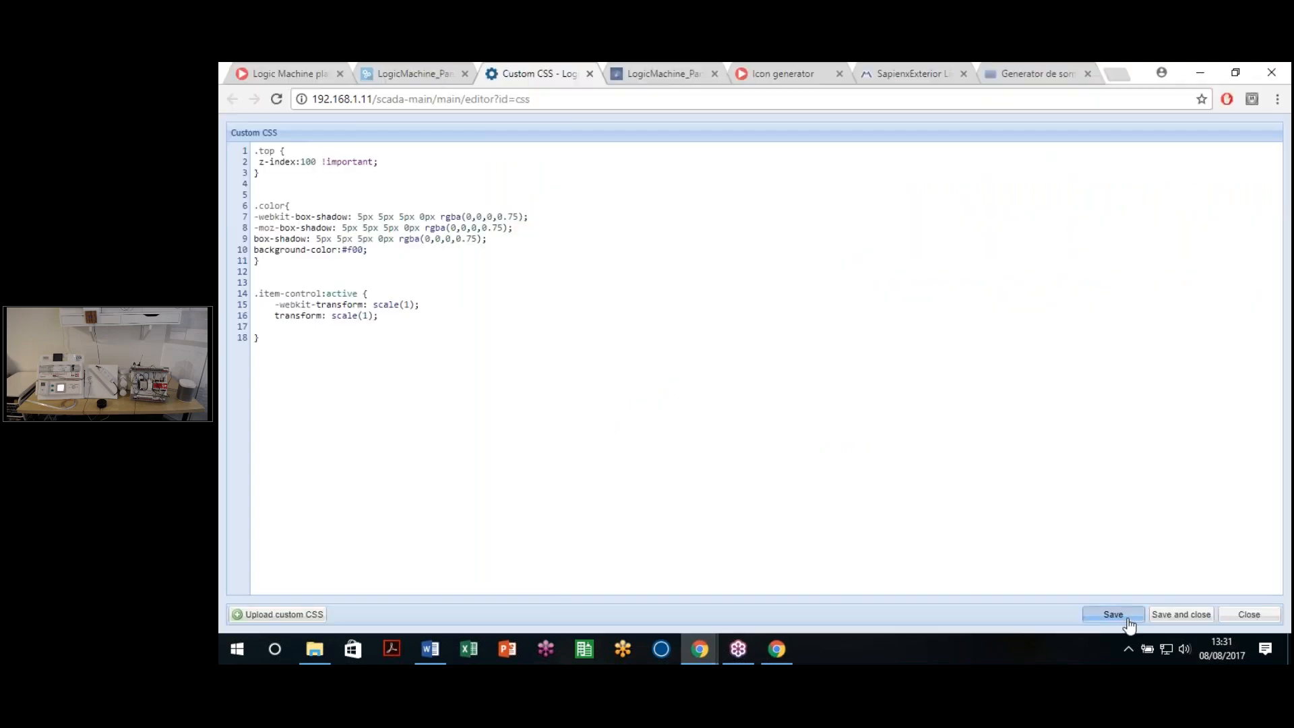
Step: Bring the visualization window forward and reload it with F5 to apply the saved CSS
mouse_move(715, 649)
click(783, 600)
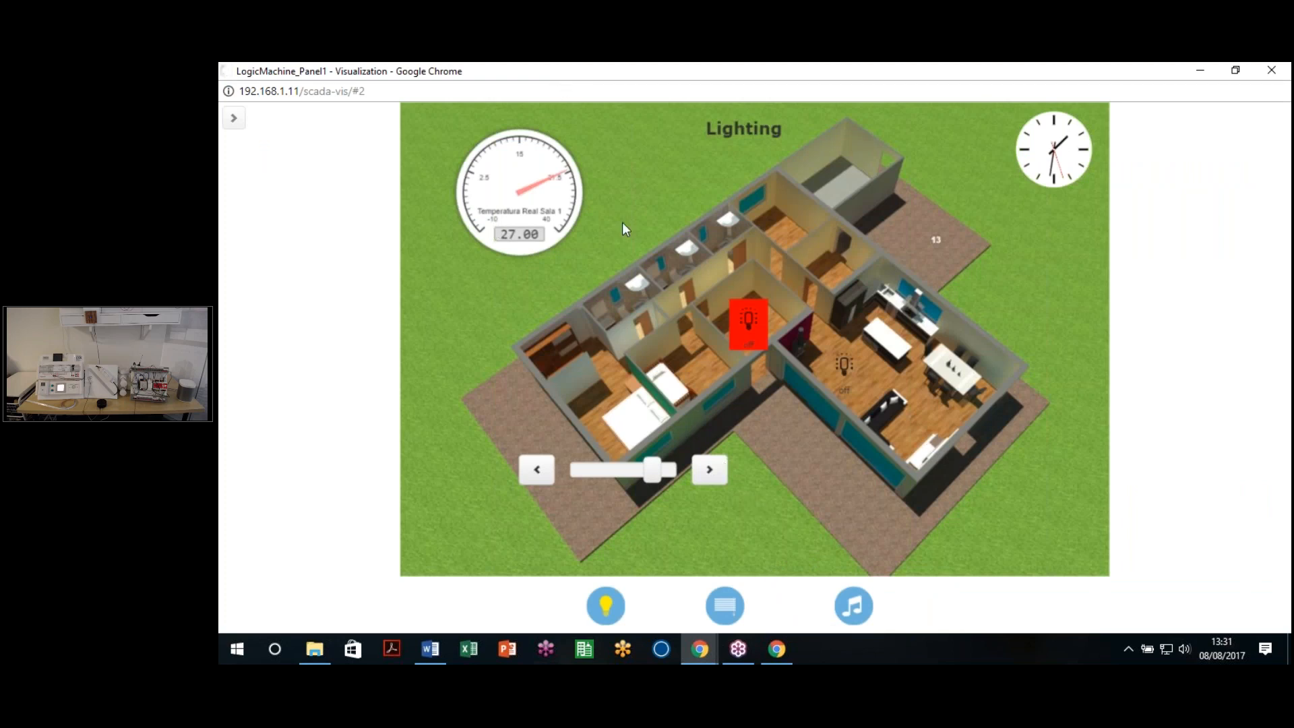
key(F5)
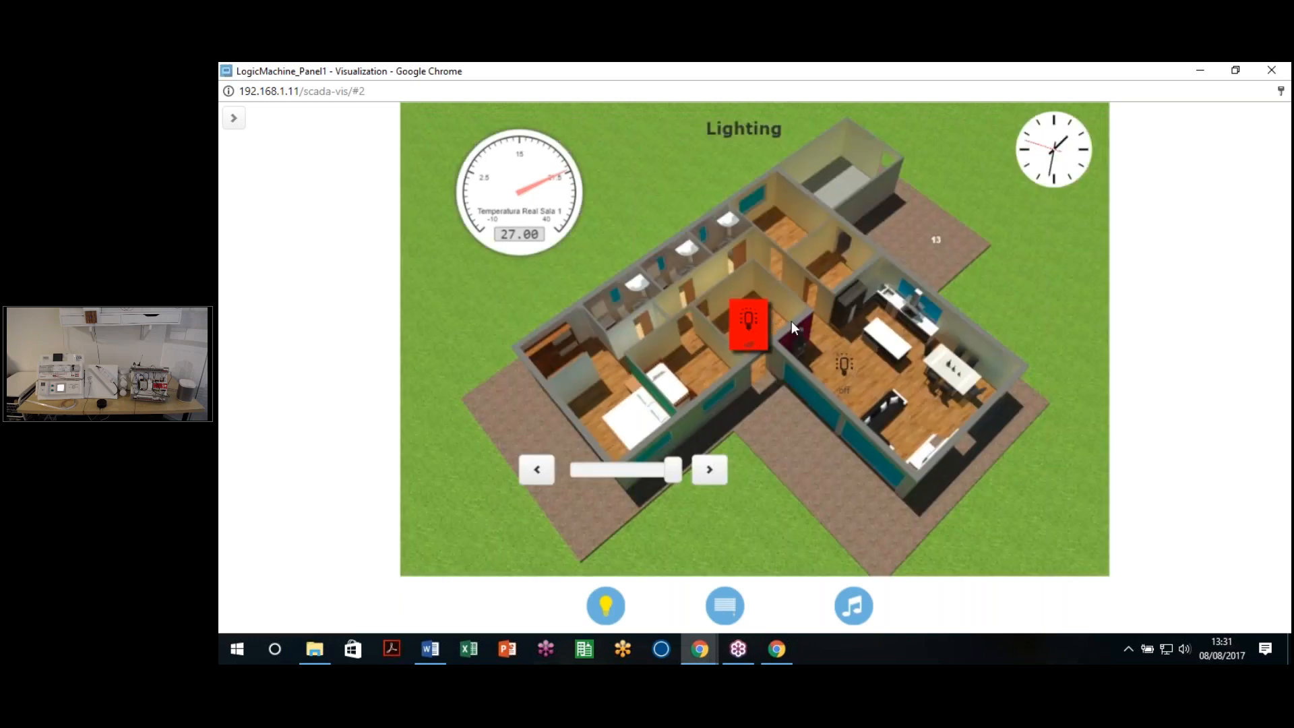
Step: In DevTools, make the light control's box-shadow inset and select the inset declaration
right_click(749, 327)
click(806, 465)
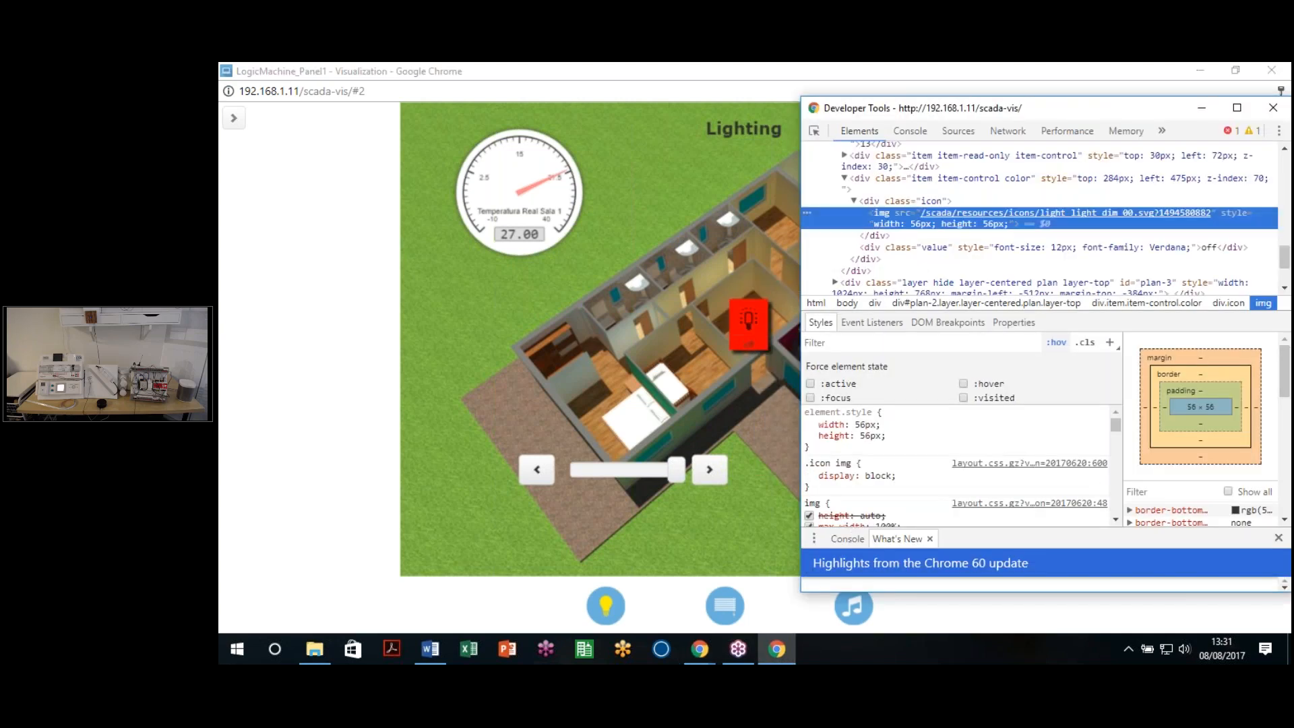
scroll(957, 465, down, 6)
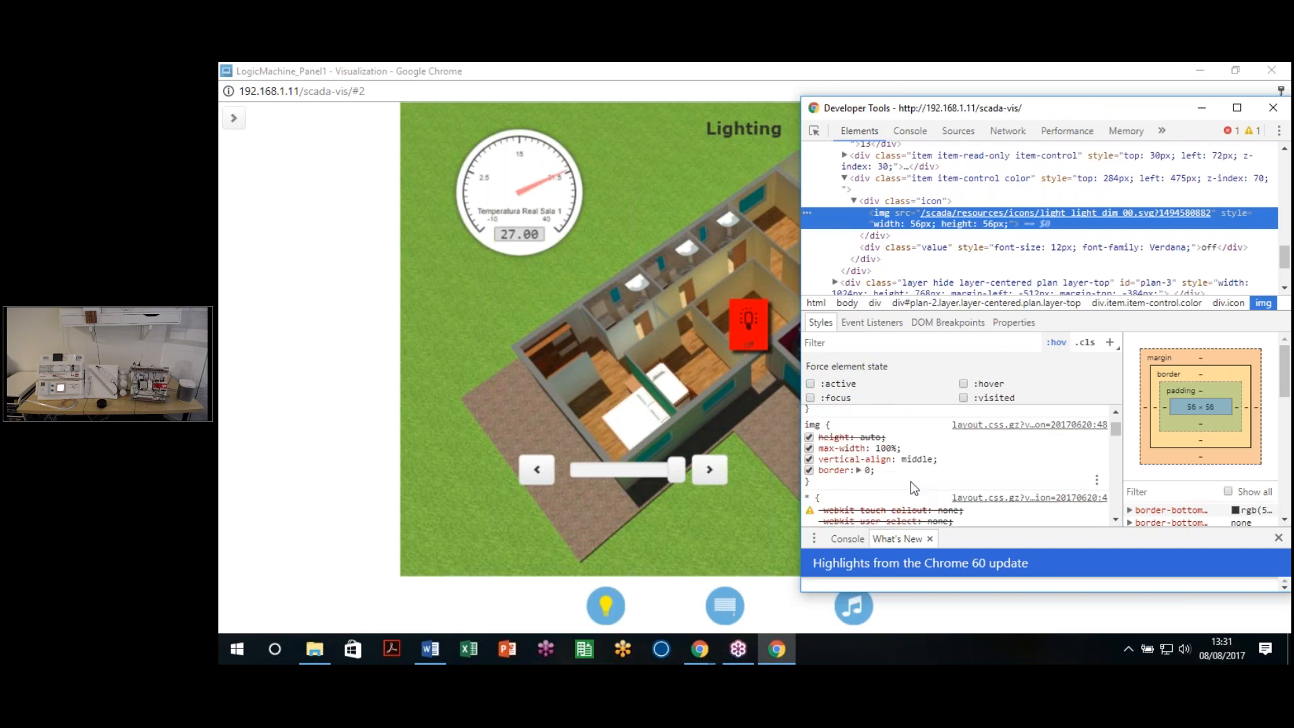
scroll(957, 465, up, 6)
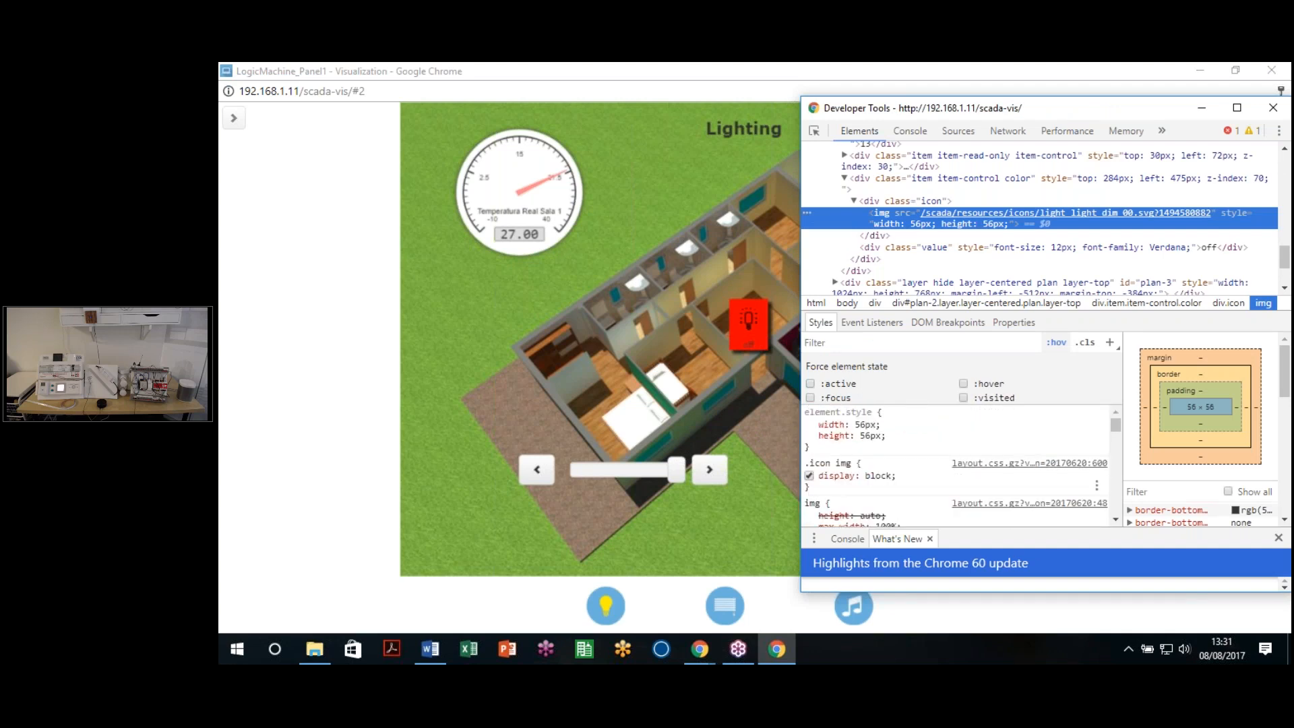
click(943, 182)
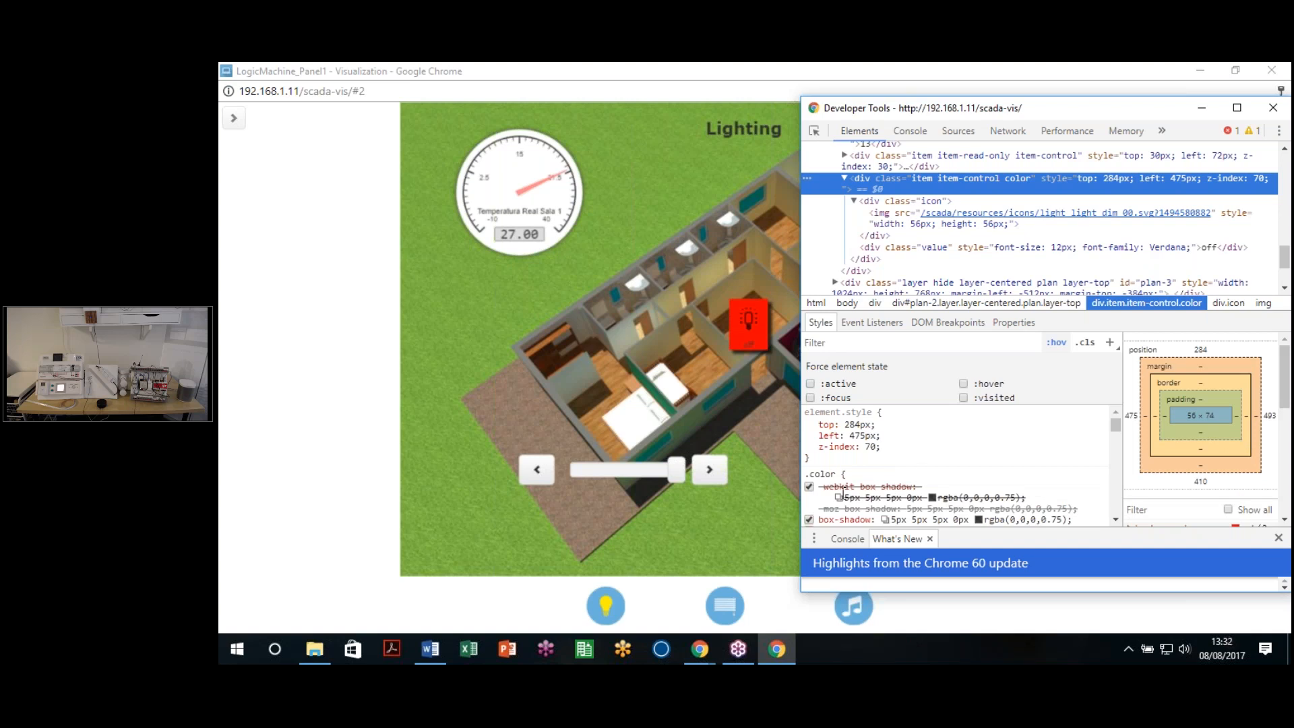
scroll(842, 495, down, 2)
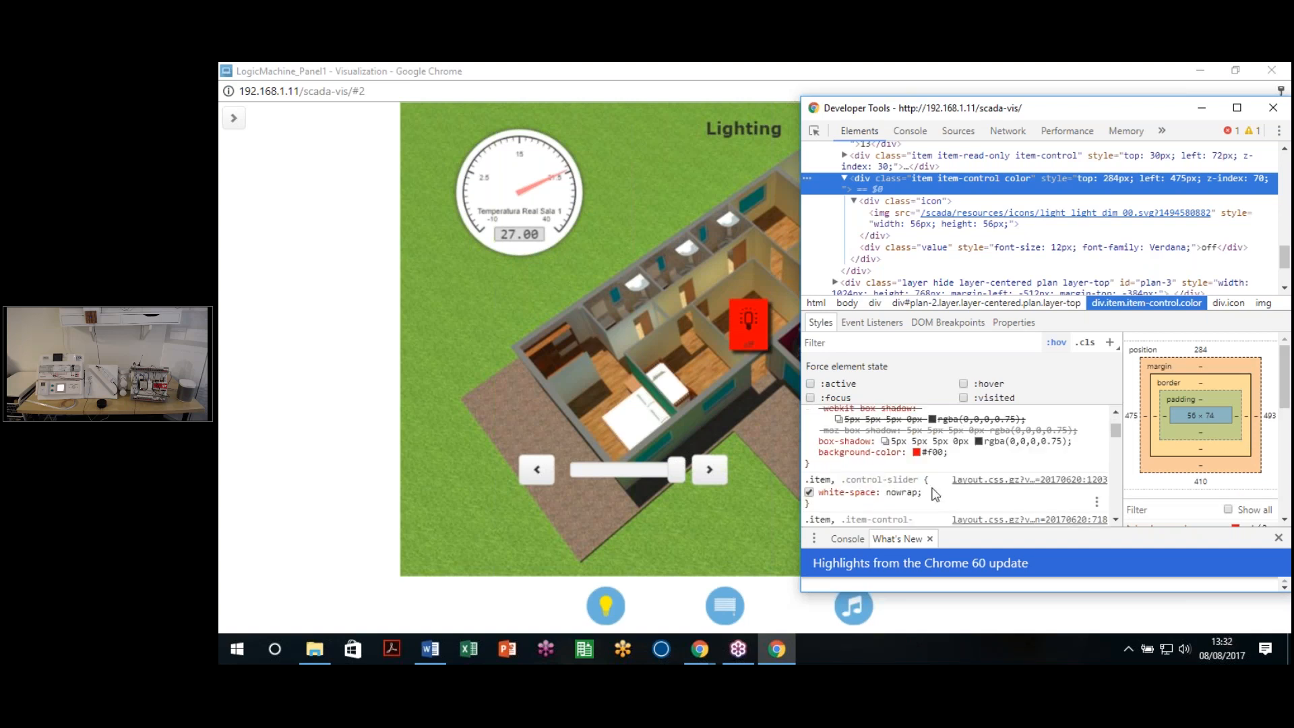
click(885, 442)
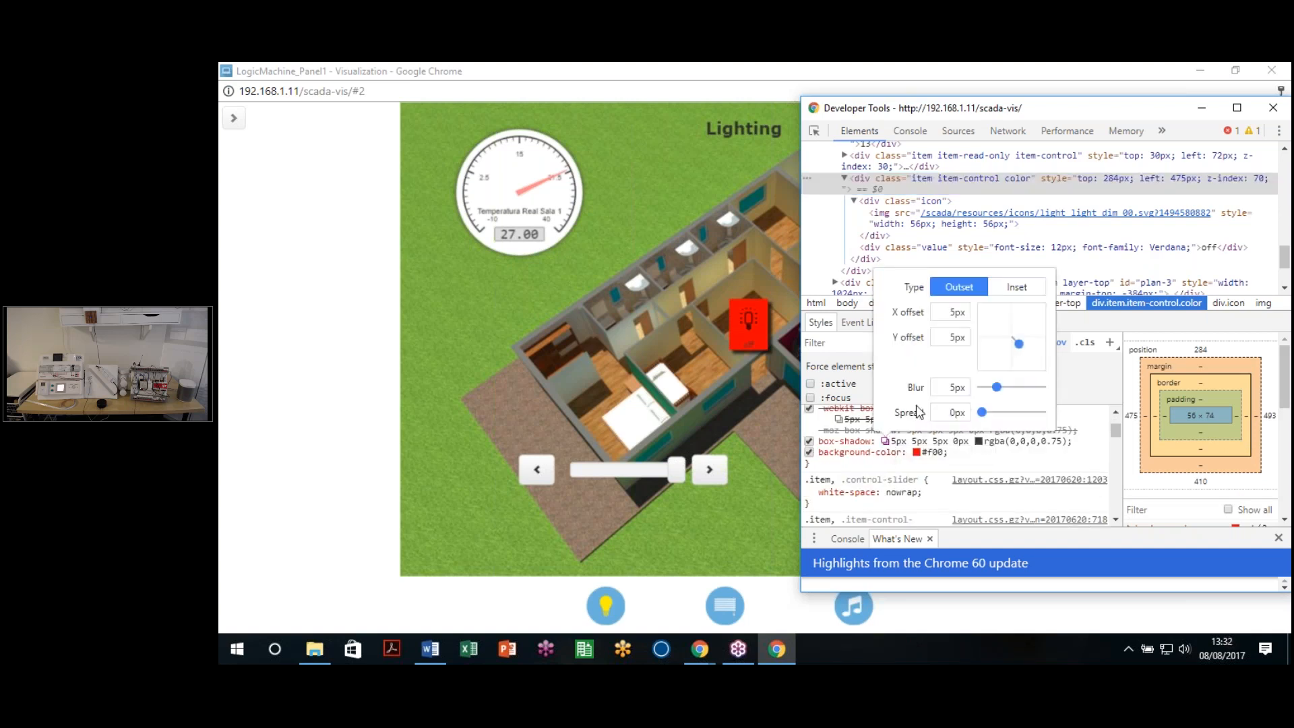
click(1019, 290)
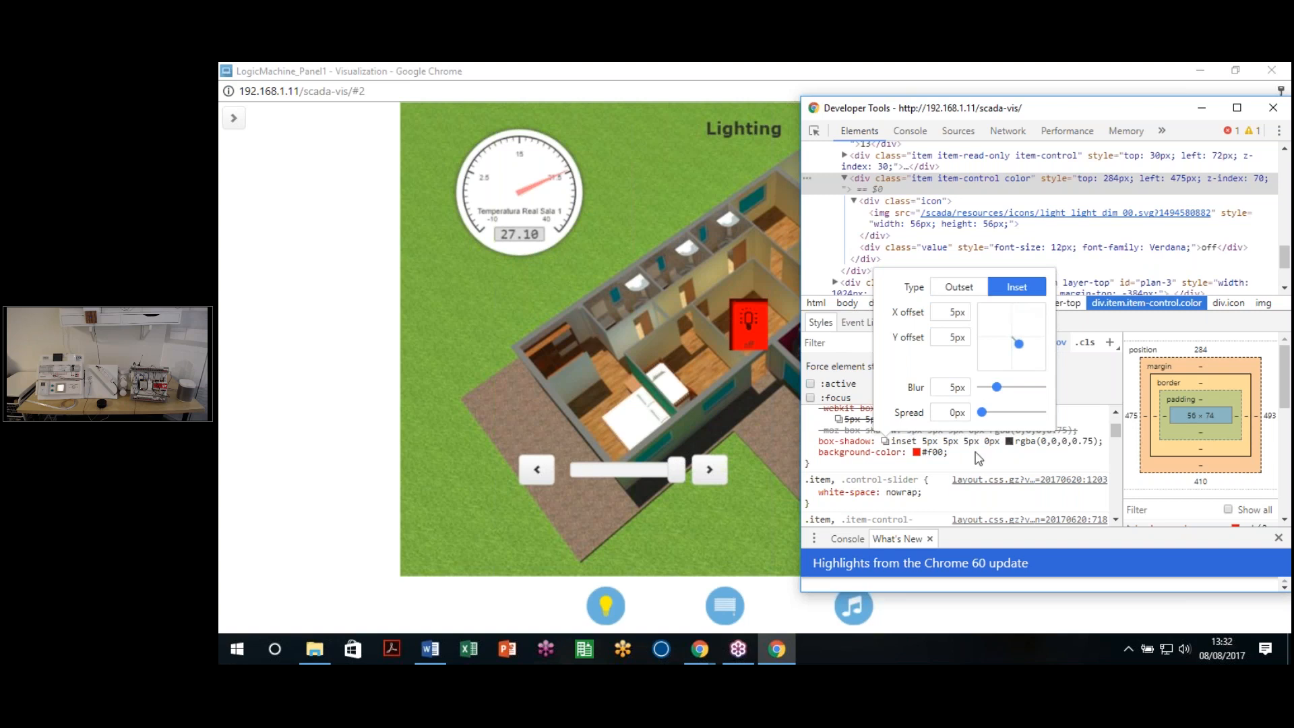
click(1108, 447)
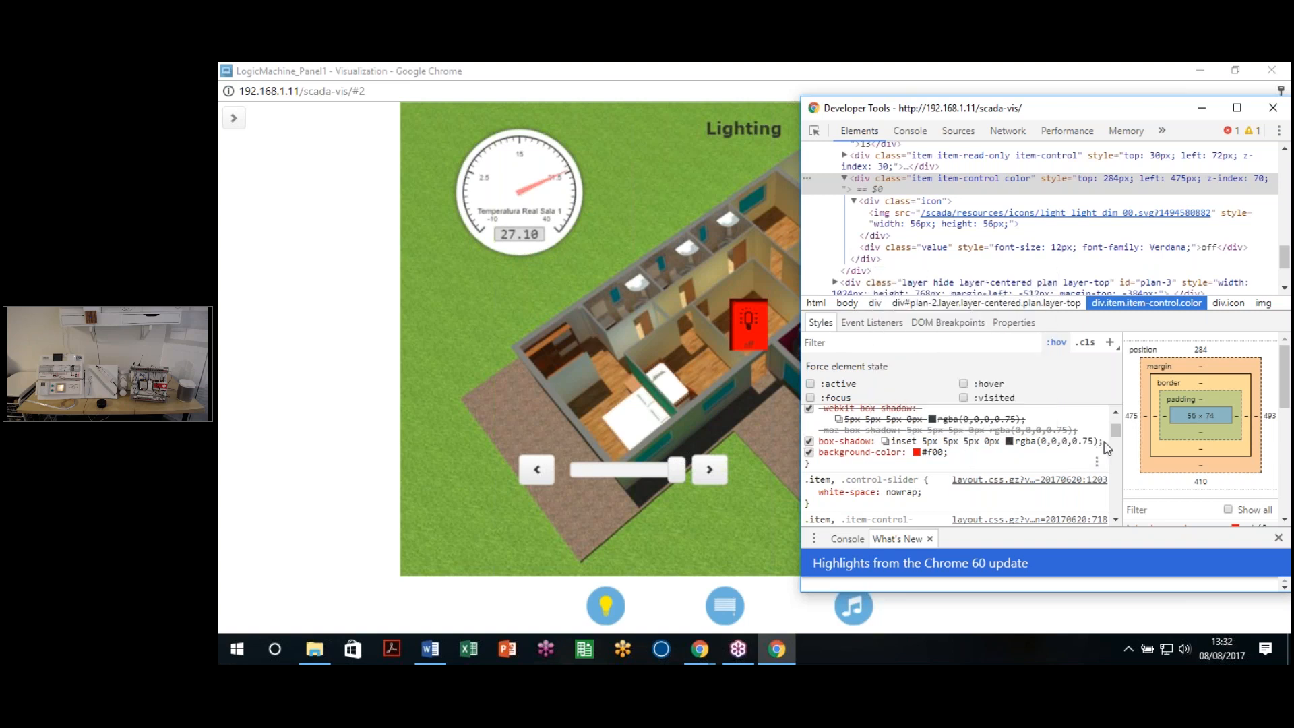
drag(1104, 441, 821, 440)
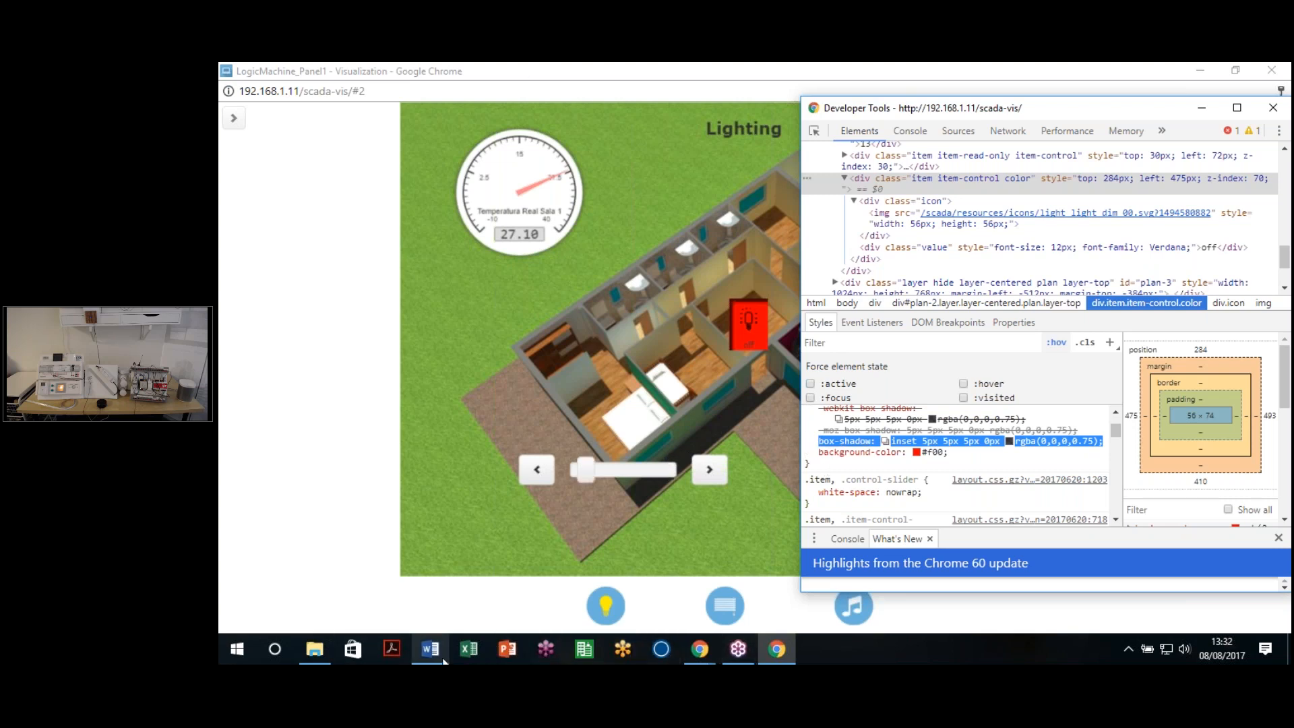
Step: Paste box-shadow: inset 5px 5px 5px 0px rgba(0,0,0,0.75) into the .item-control:active rule
mouse_move(699, 649)
click(607, 593)
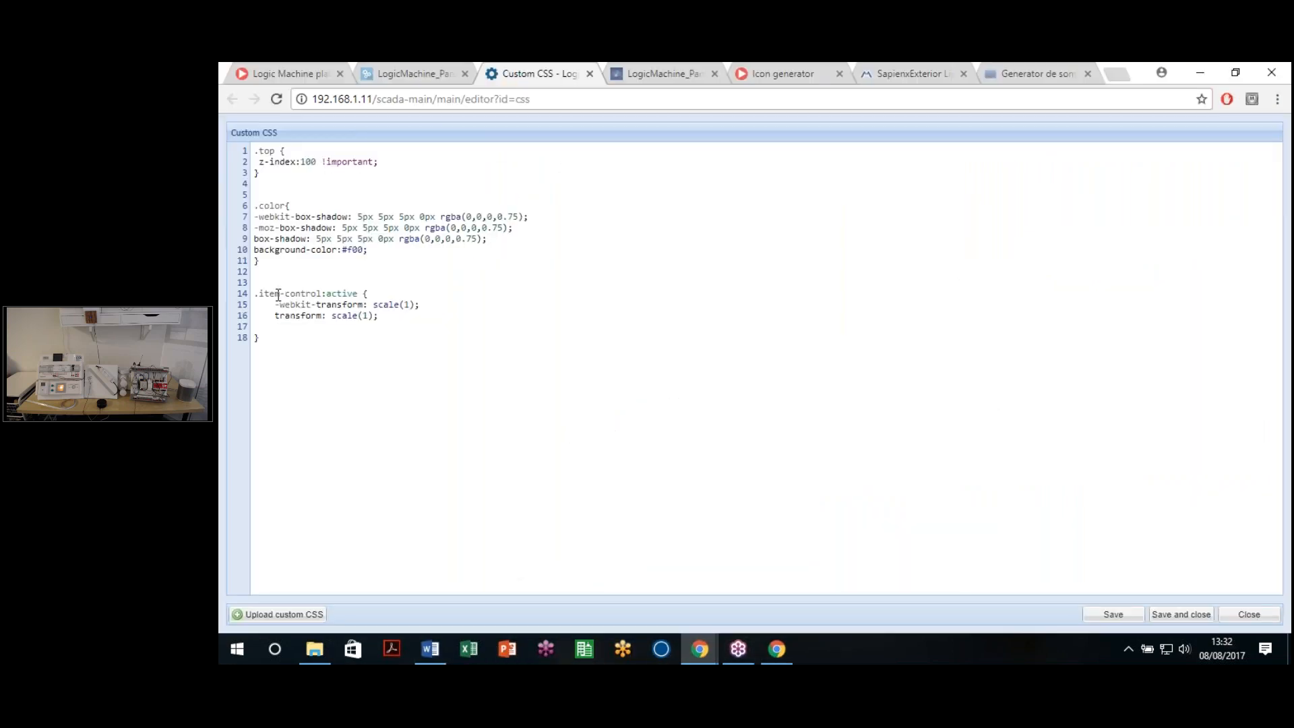
text(box-shadow: inset 5px 5px 5px 0px rgba(0,0,0,0.75);)
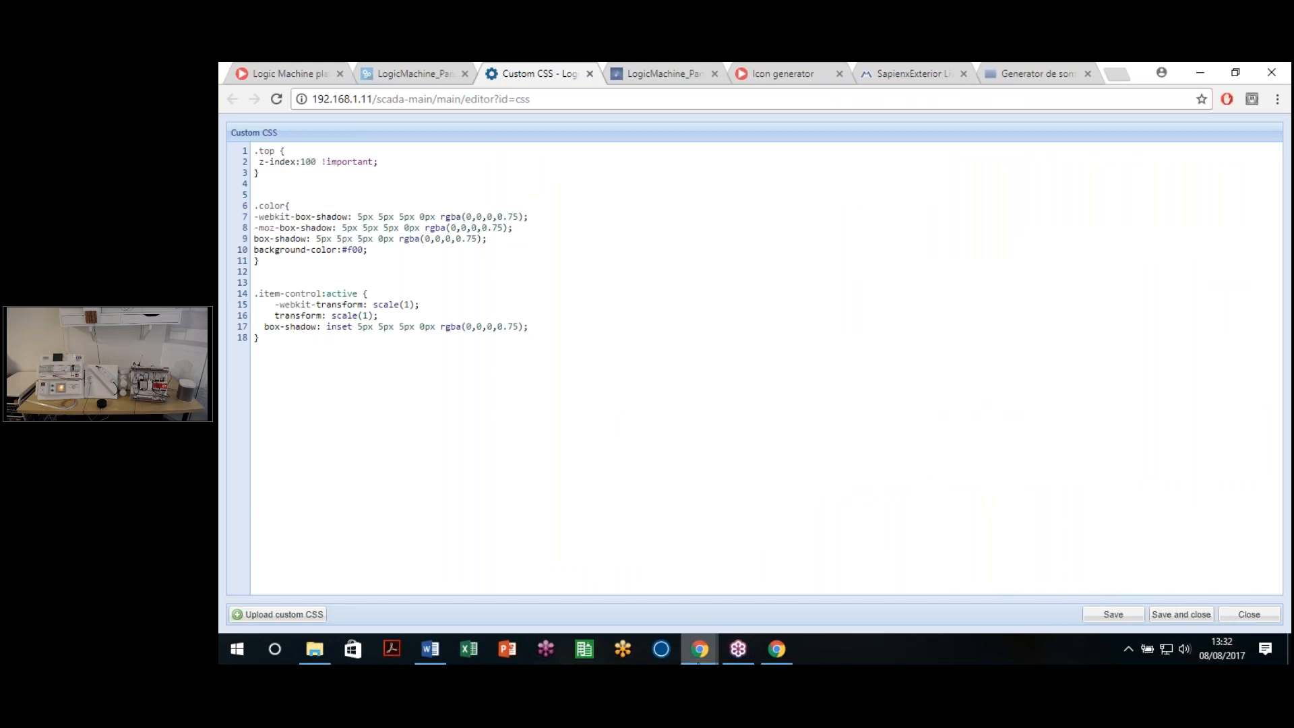
mouse_move(695, 655)
click(748, 582)
click(582, 88)
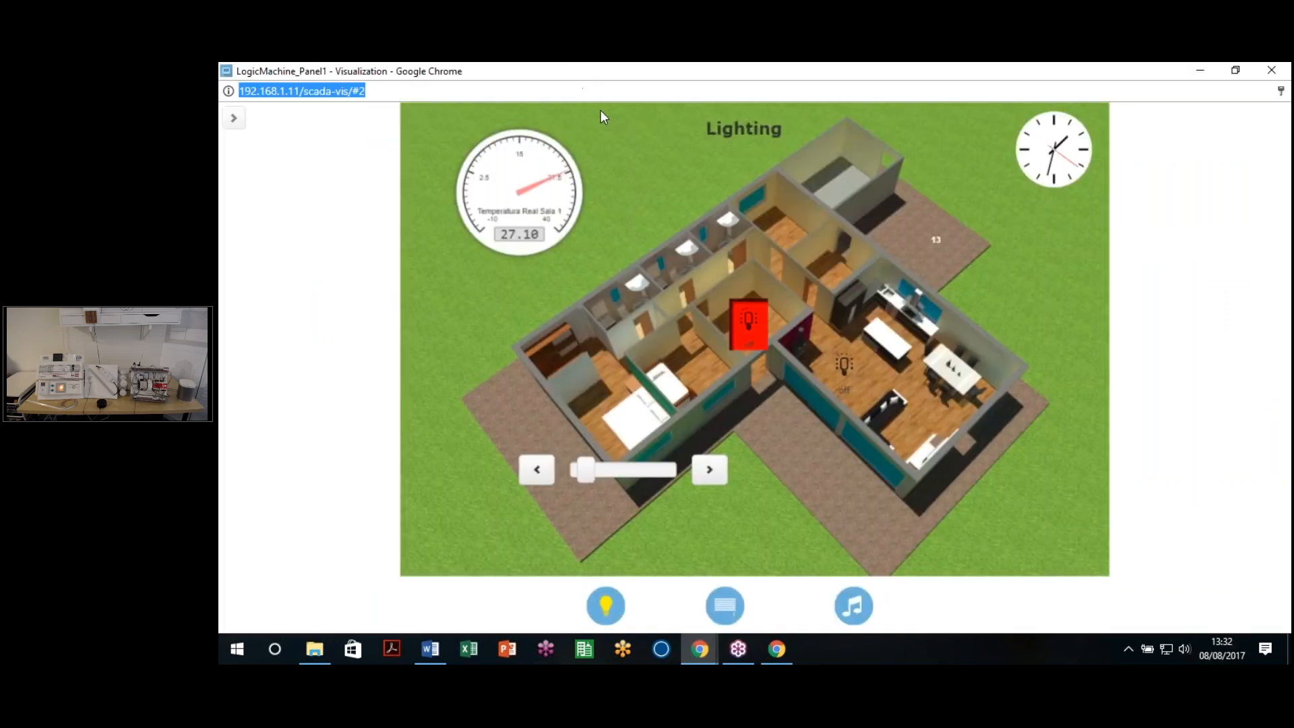
Step: Reload the visualization, toggle the red light on and off five times, then close the window
key(Return)
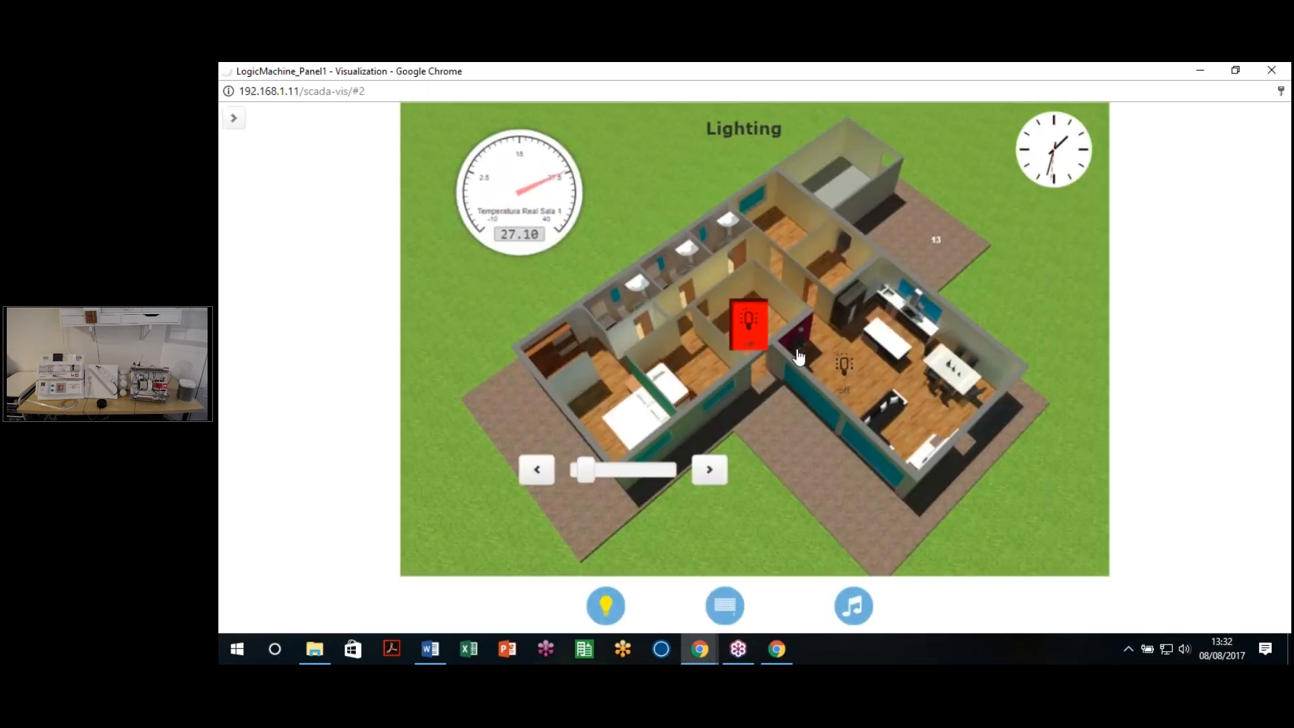
click(758, 338)
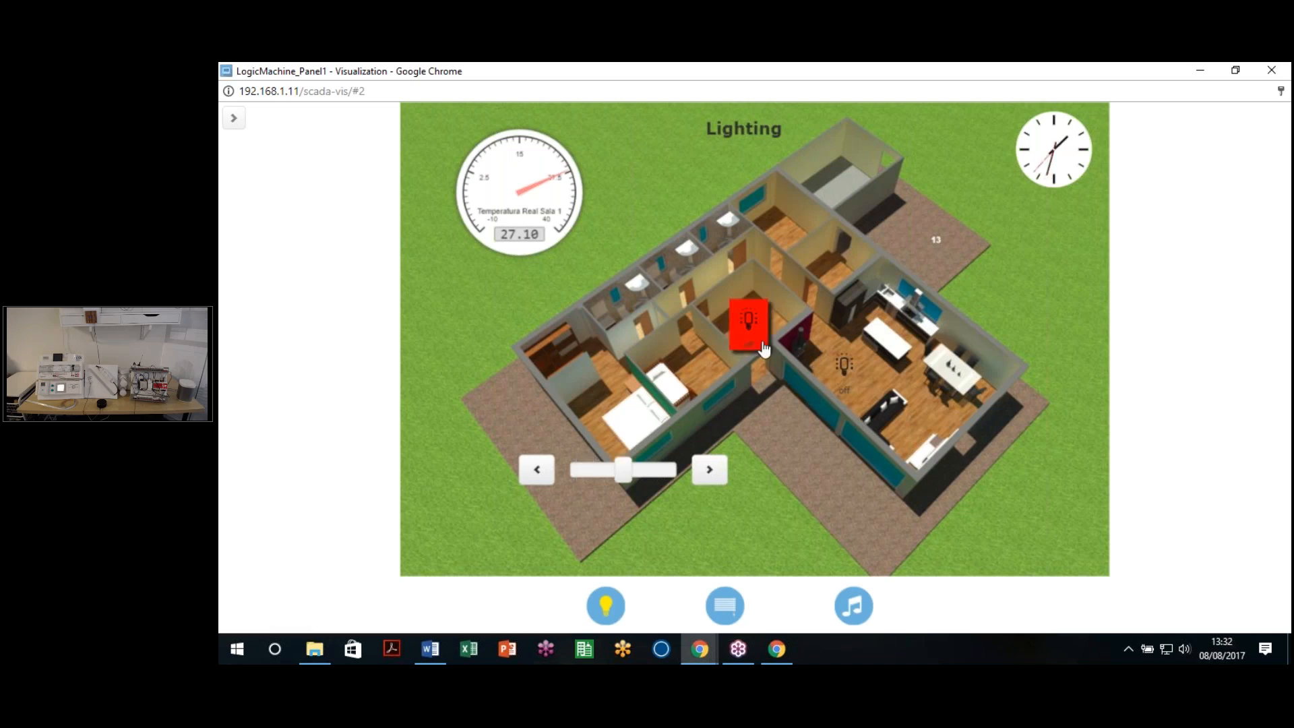
click(754, 342)
click(753, 339)
click(753, 335)
click(763, 343)
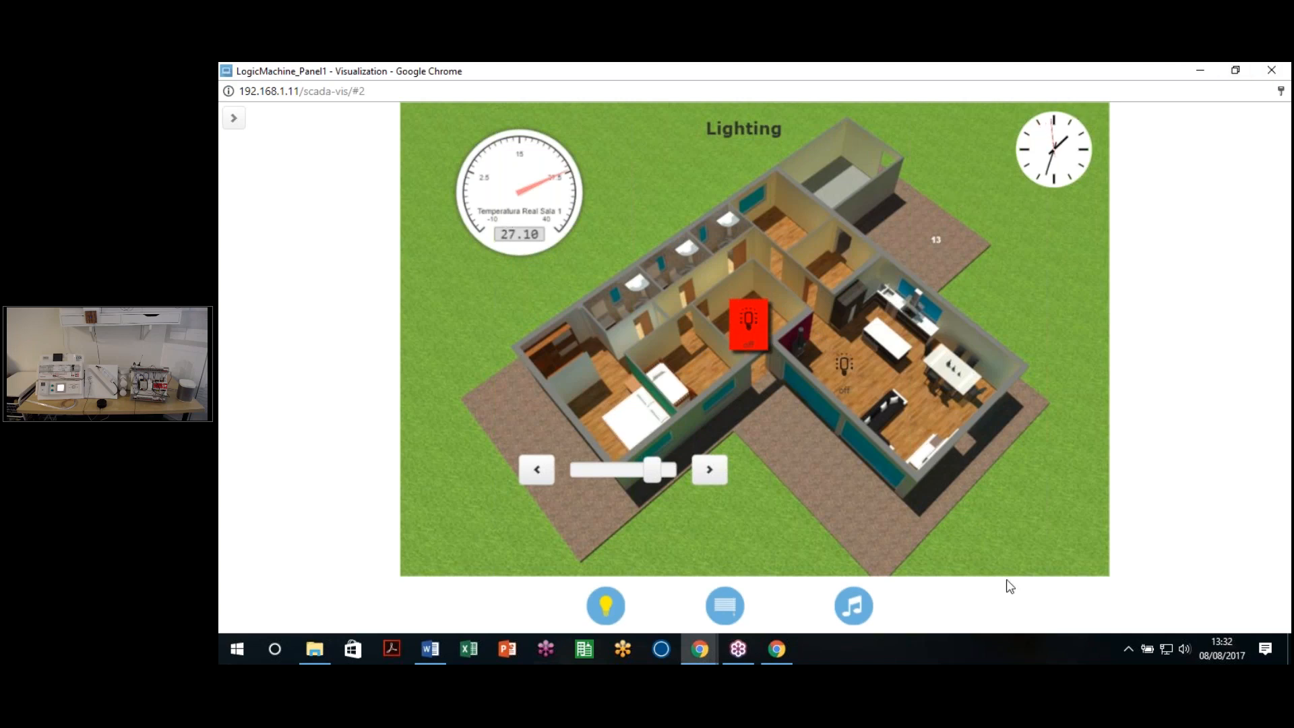
click(1271, 70)
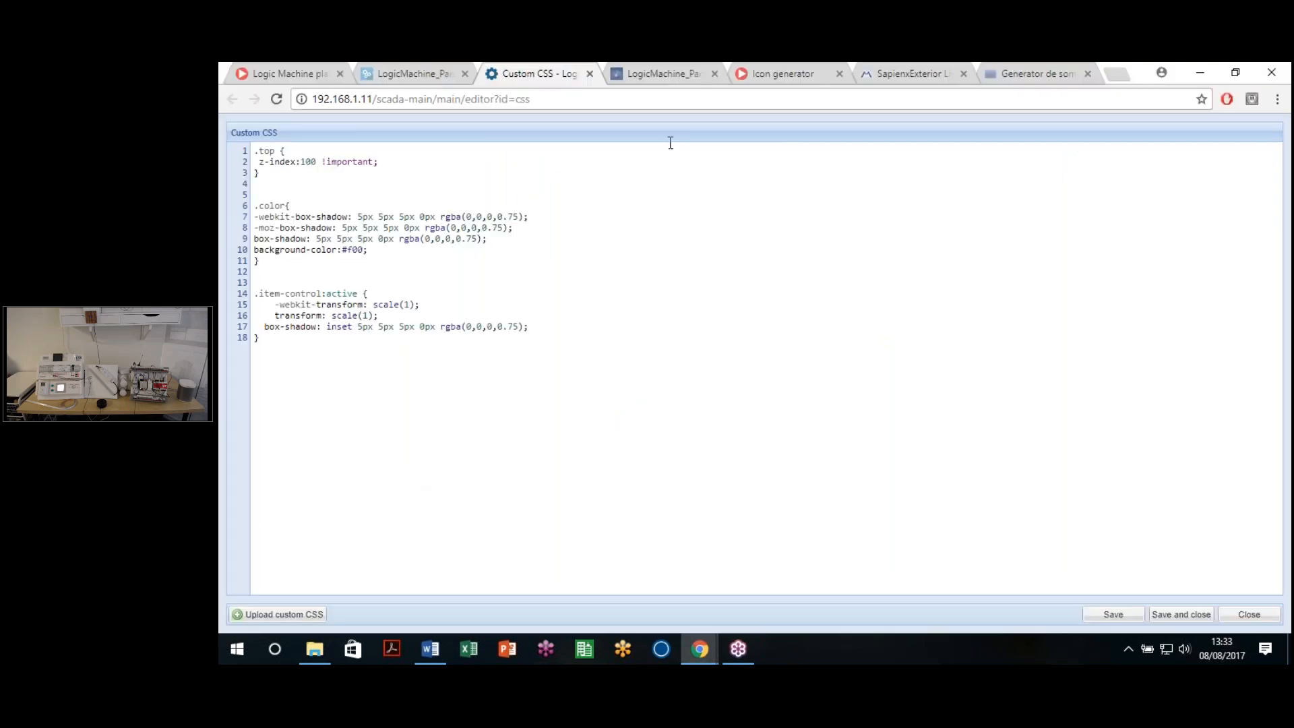
Step: Close the Custom CSS tab and go back to the /apps/ launcher from LogicMachine_Panel1
key(ctrl+w)
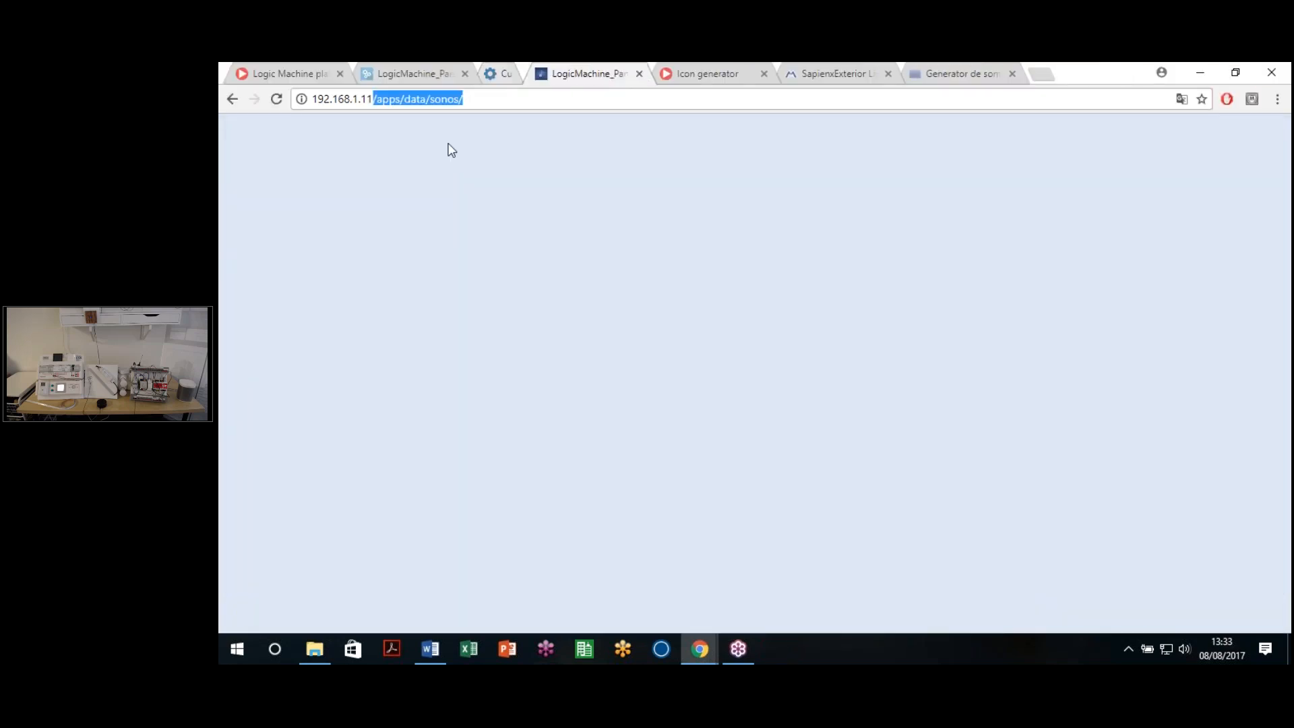
click(440, 67)
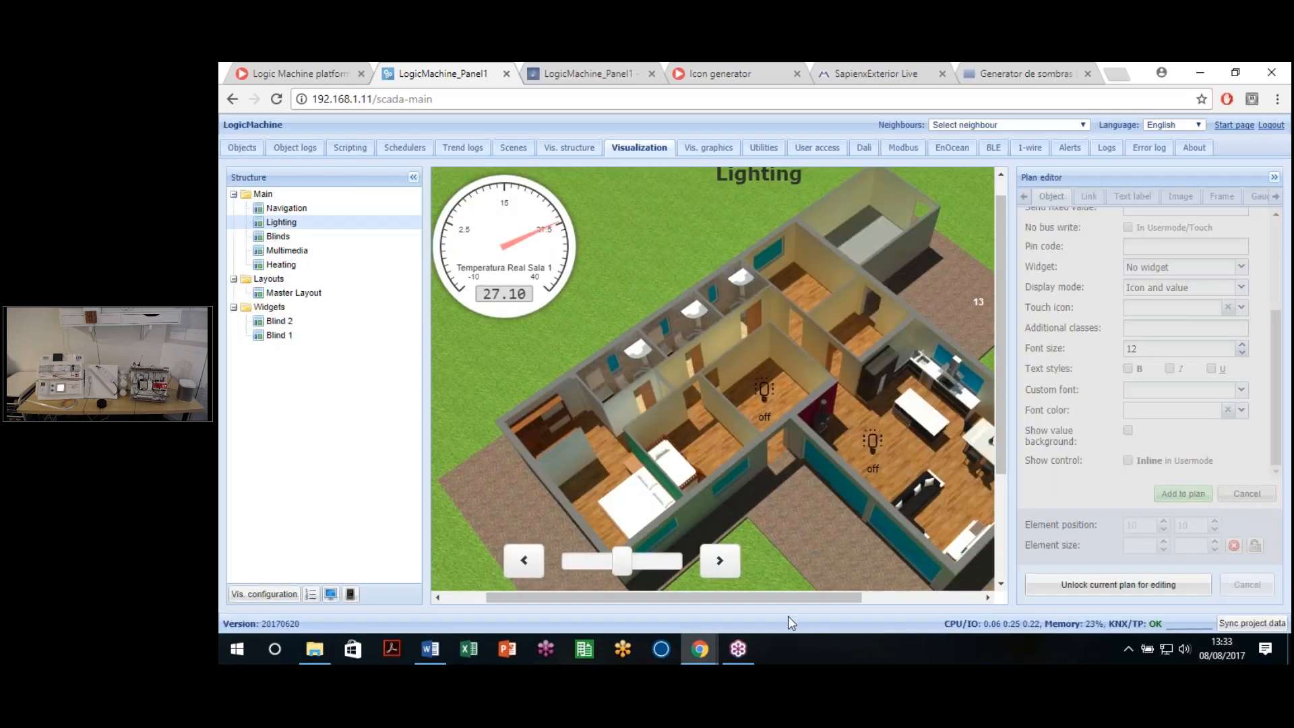
drag(790, 600, 819, 573)
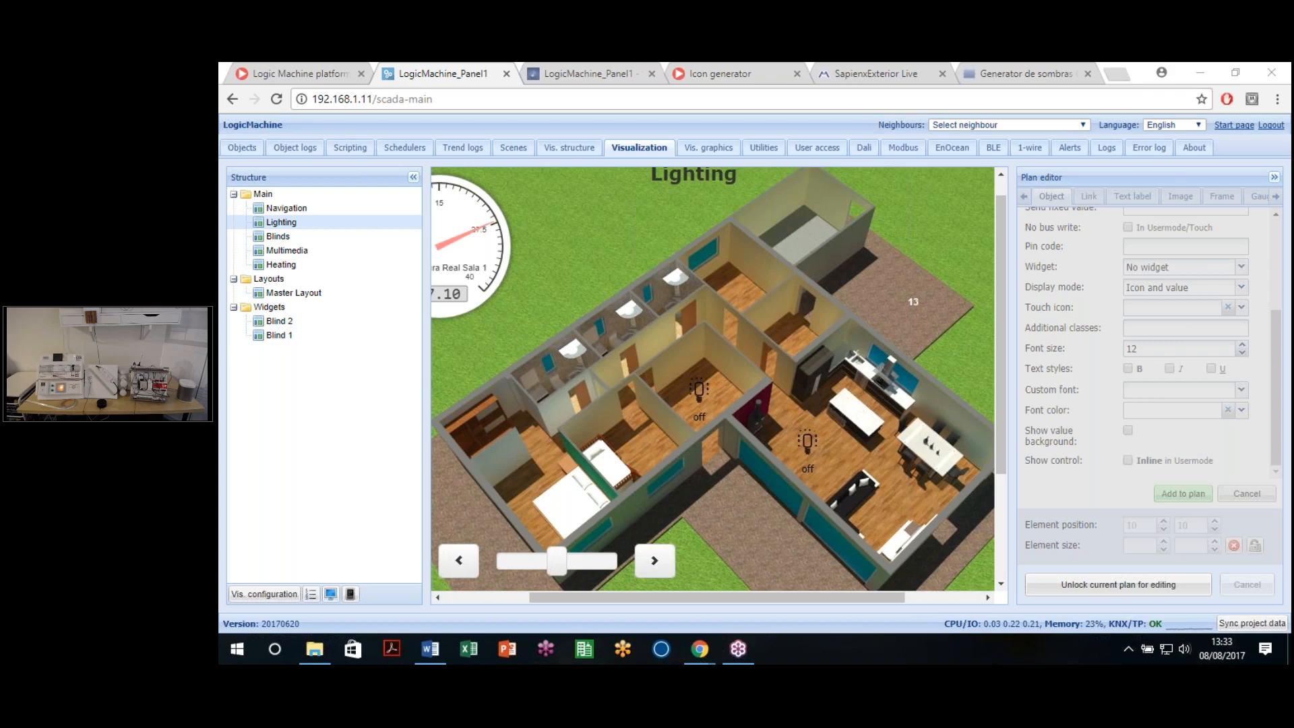
click(232, 101)
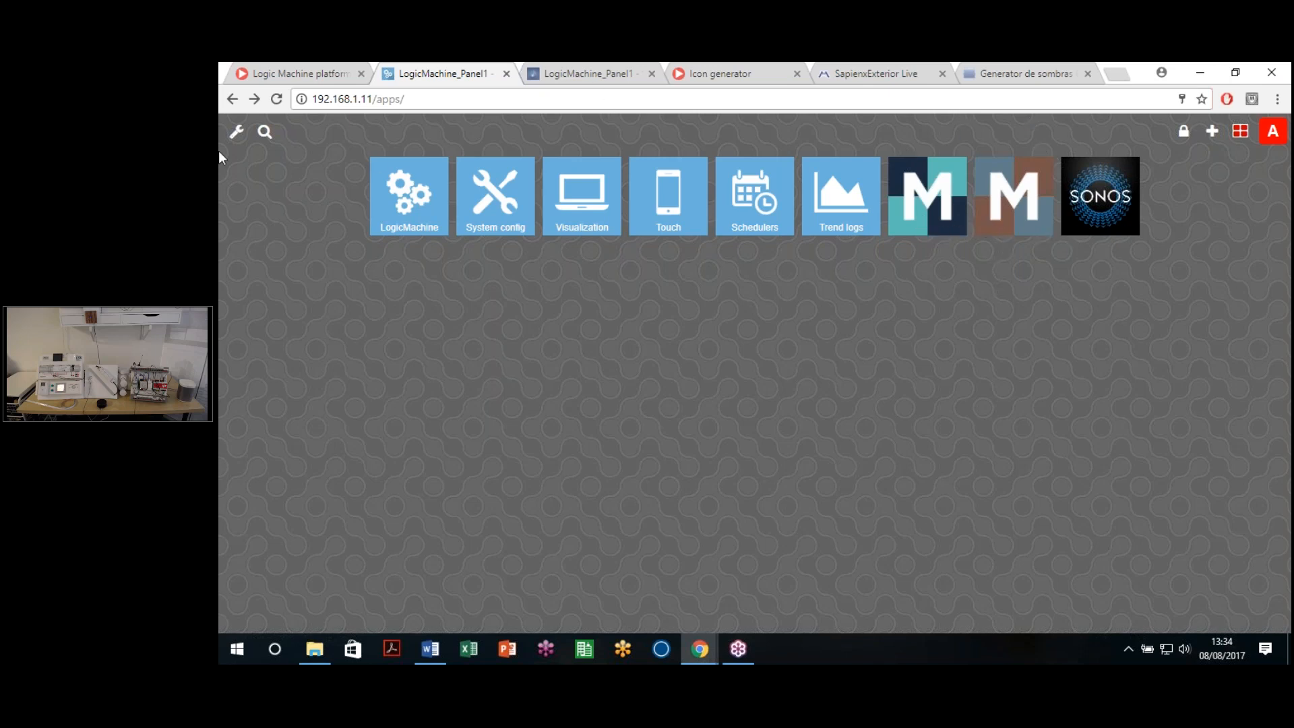
Step: In the app store's installed list, update Mosaic 2.0 to version 20170804 and refresh the list
click(1212, 131)
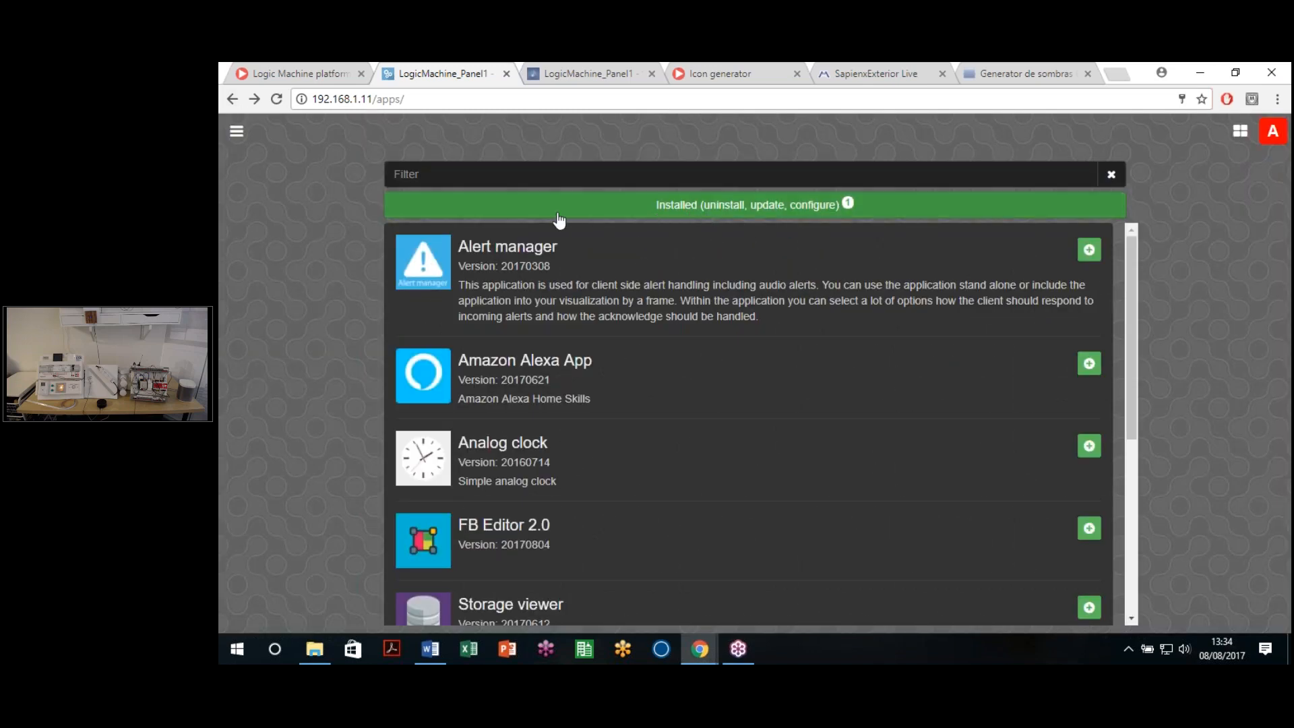
click(828, 208)
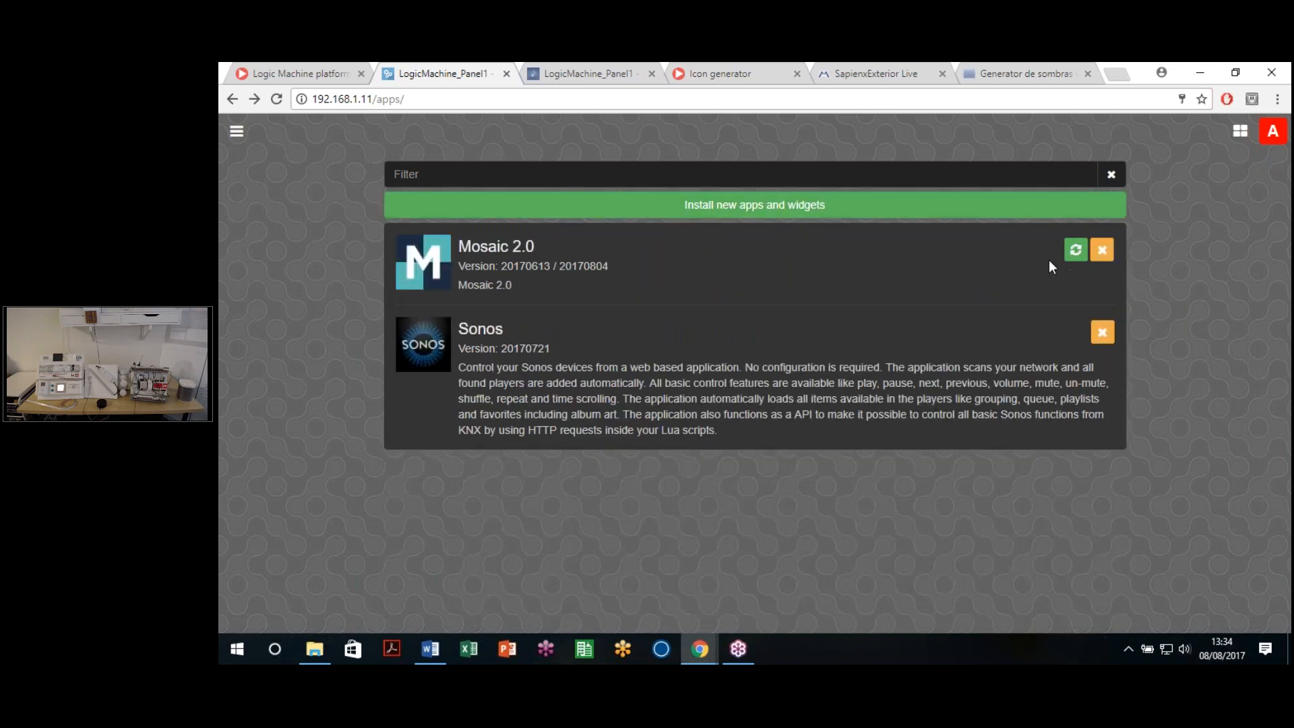
click(1075, 250)
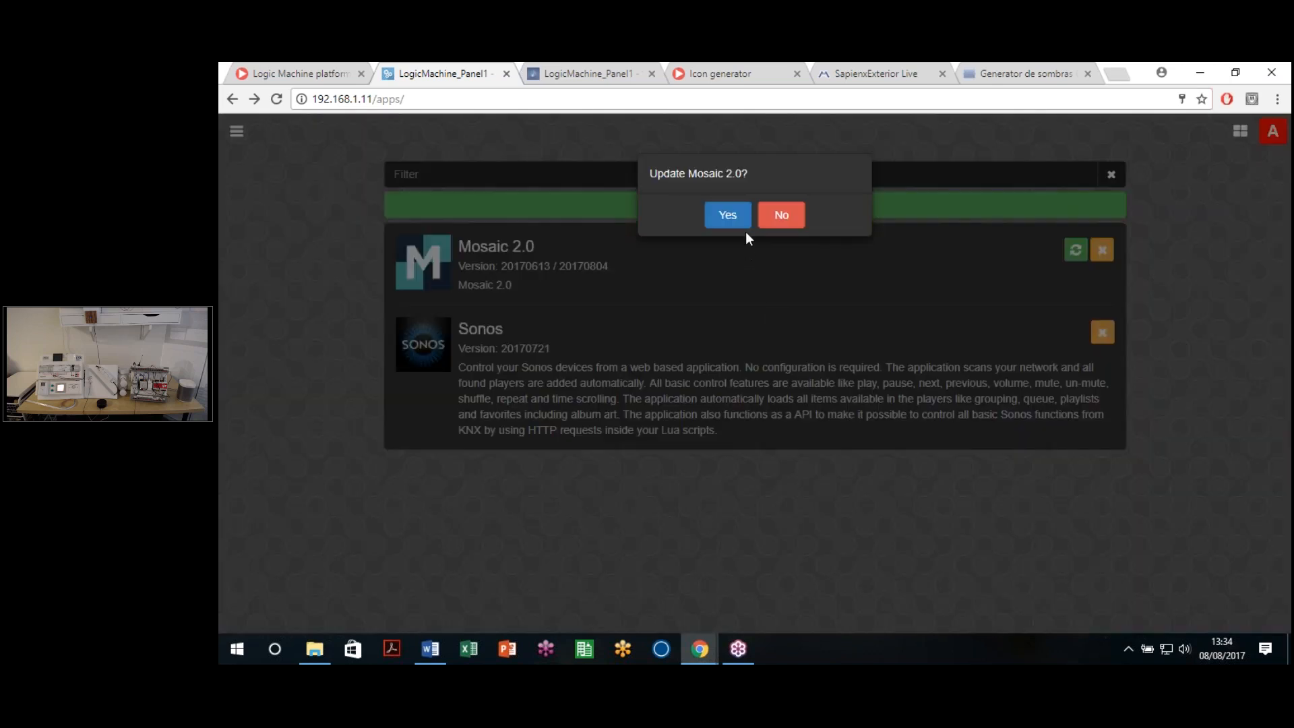
click(740, 219)
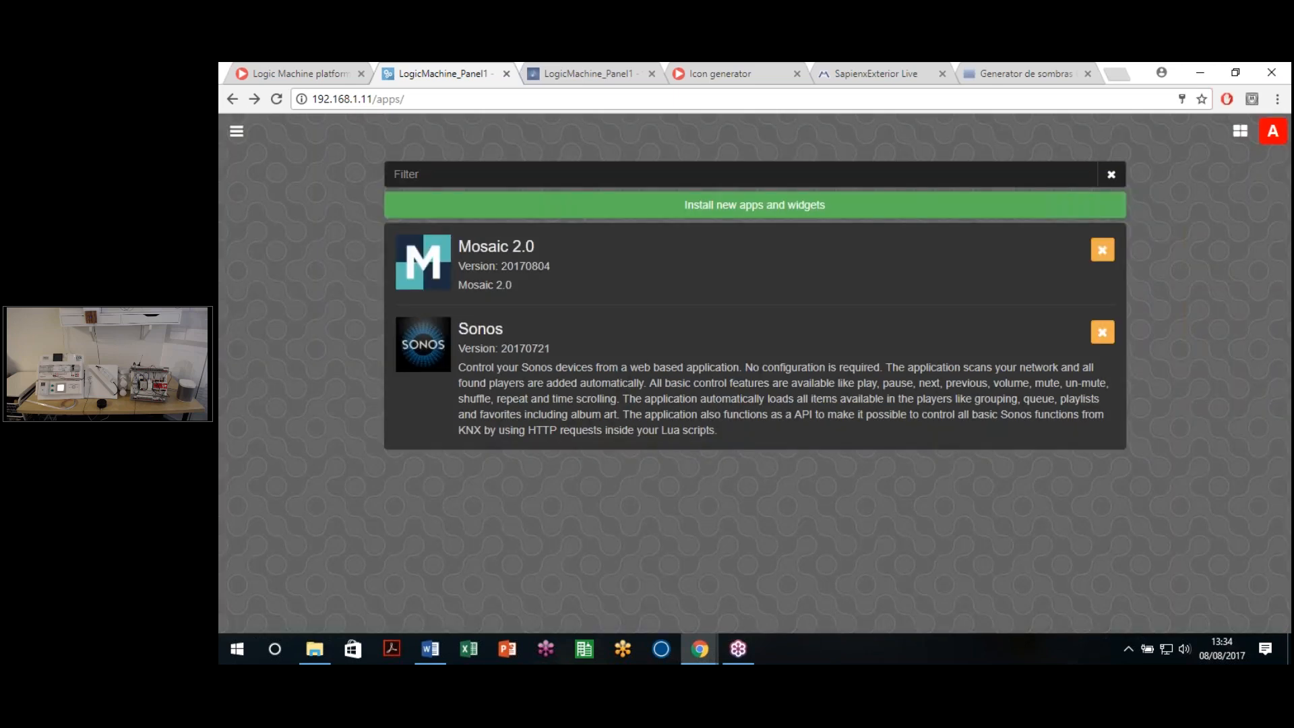
click(1231, 137)
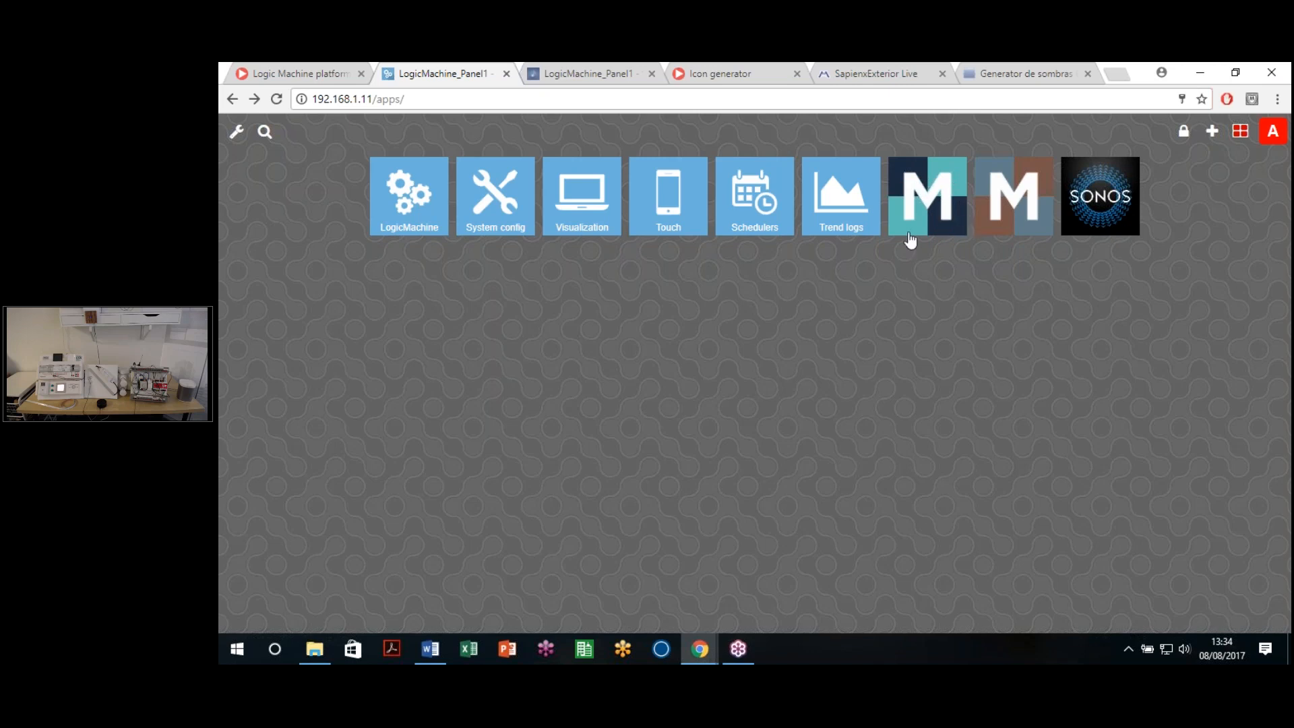
Step: Open Mosaic 2.0's admin page, reload the blank page, then reopen it from the launcher
click(1023, 207)
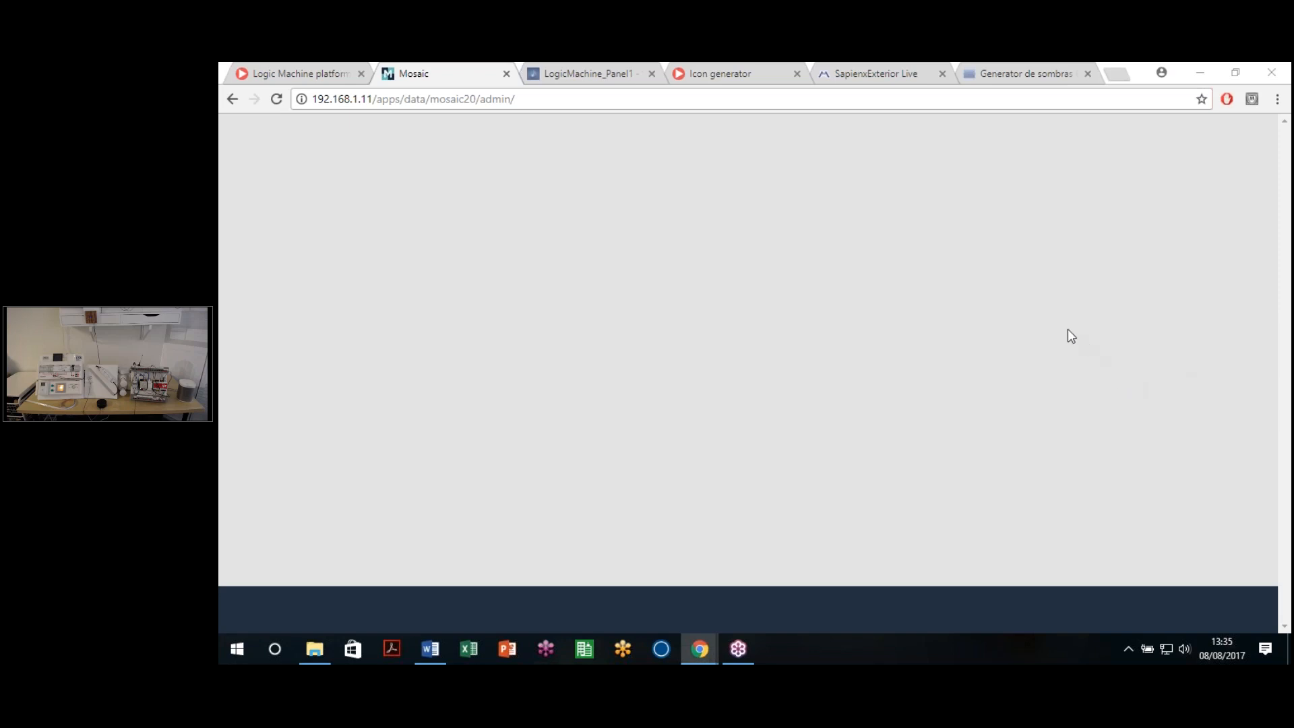
click(515, 99)
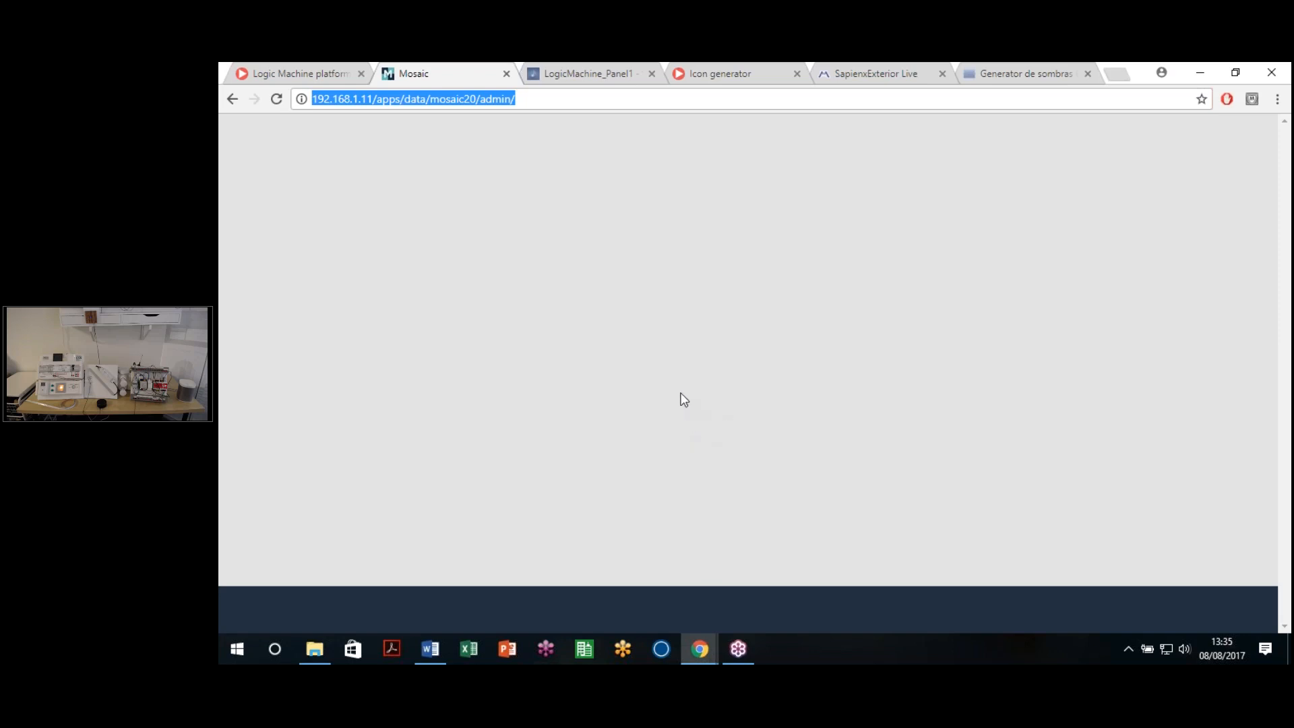
click(653, 347)
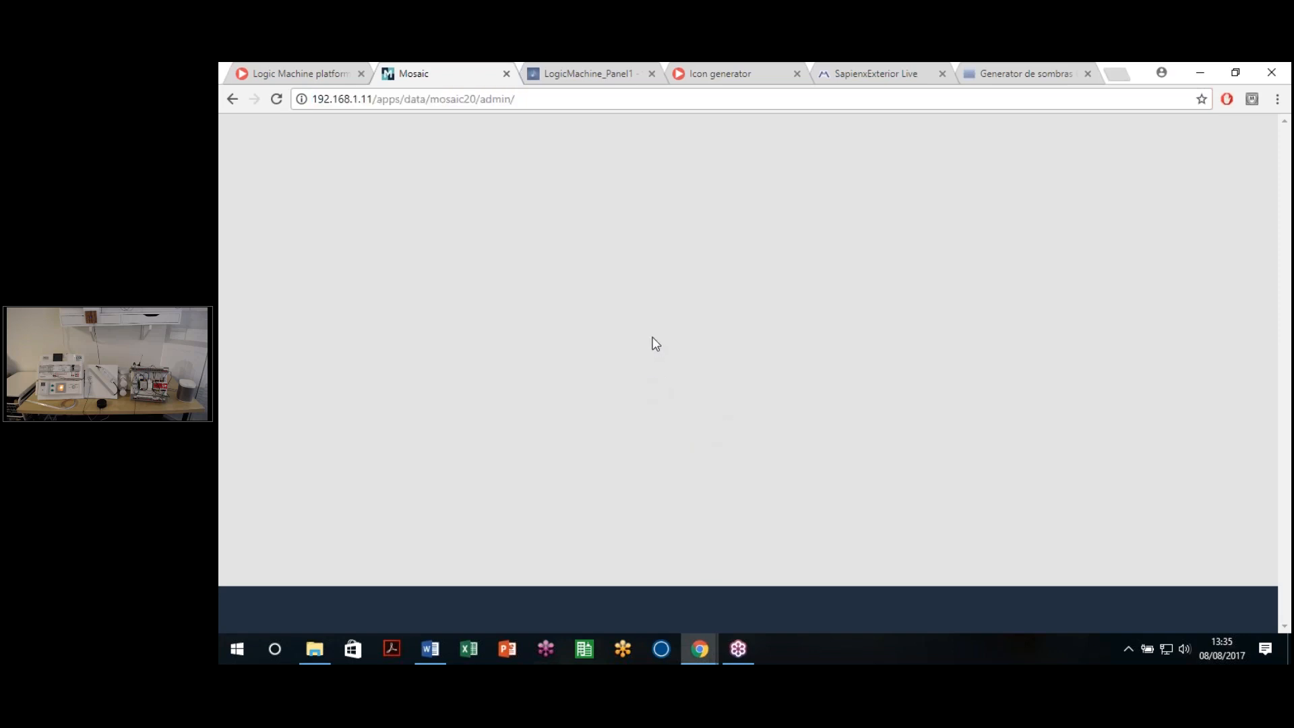
click(597, 101)
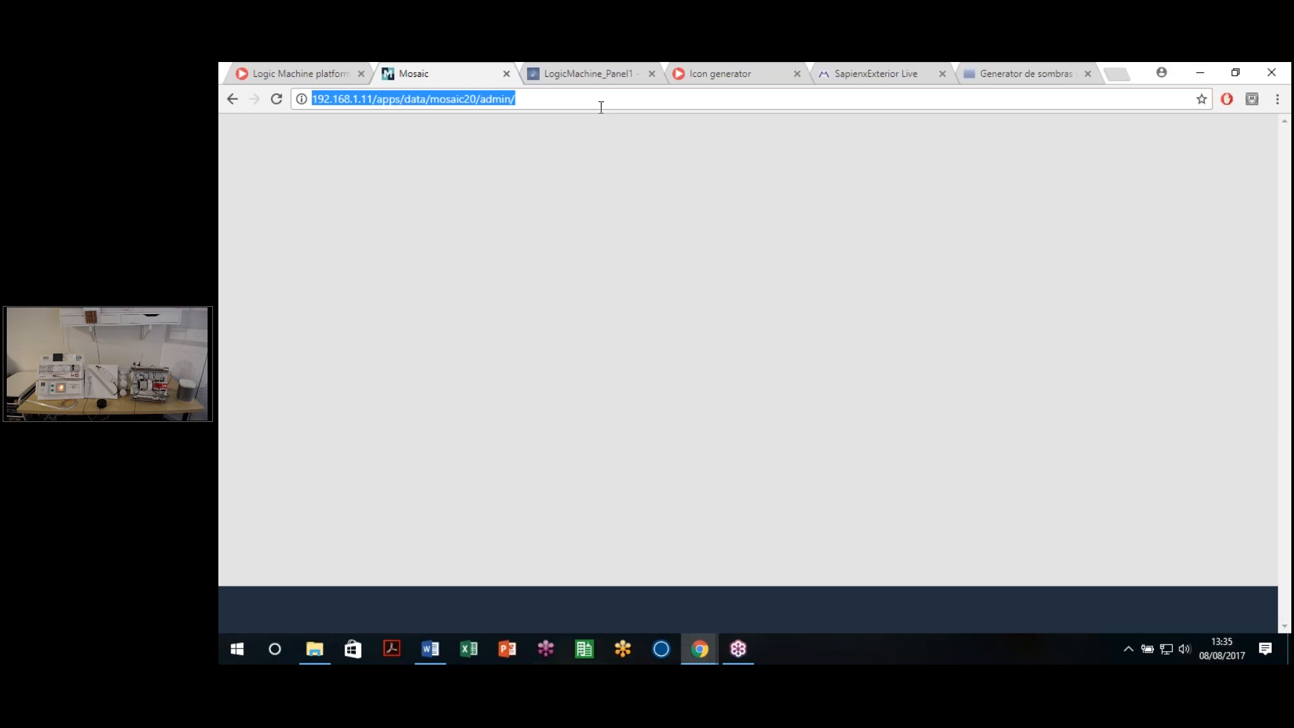
key(Return)
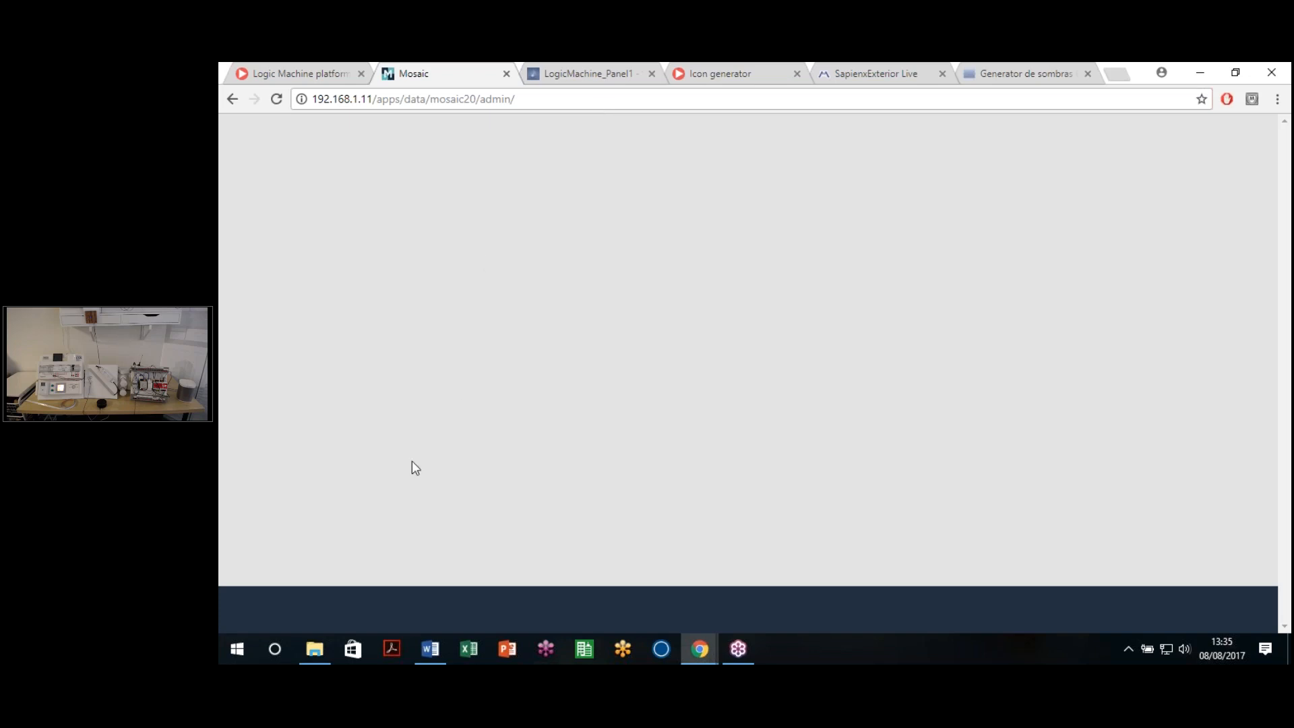
click(232, 99)
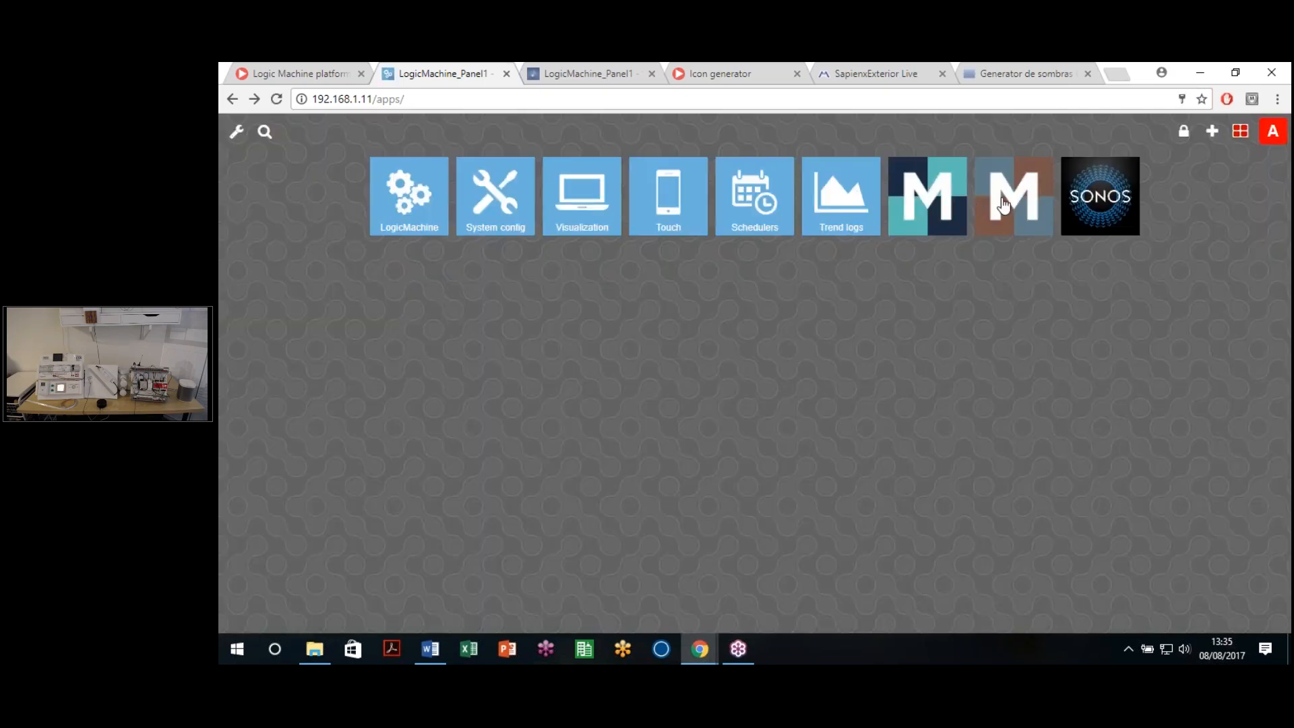
click(1010, 208)
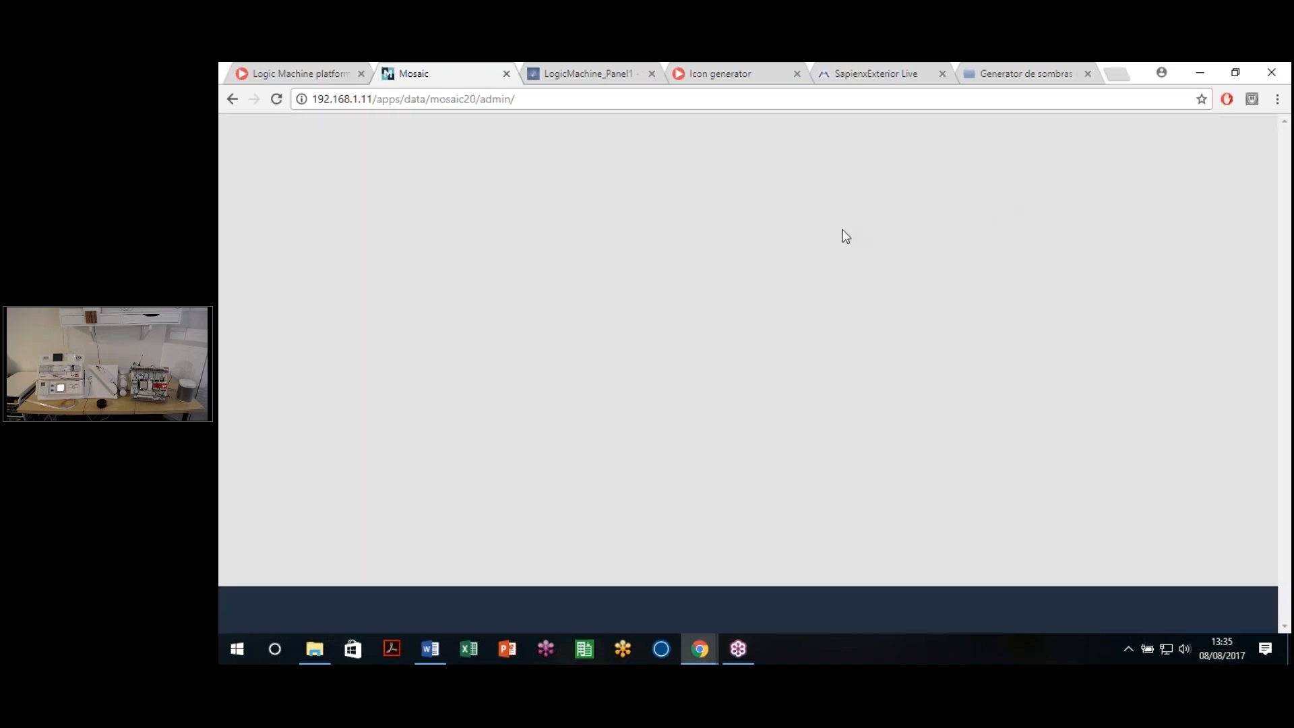
Step: Load the 192.168.1.71 controller in a new tab and launch its Mosaic app
click(1118, 77)
text(192.168.1.)
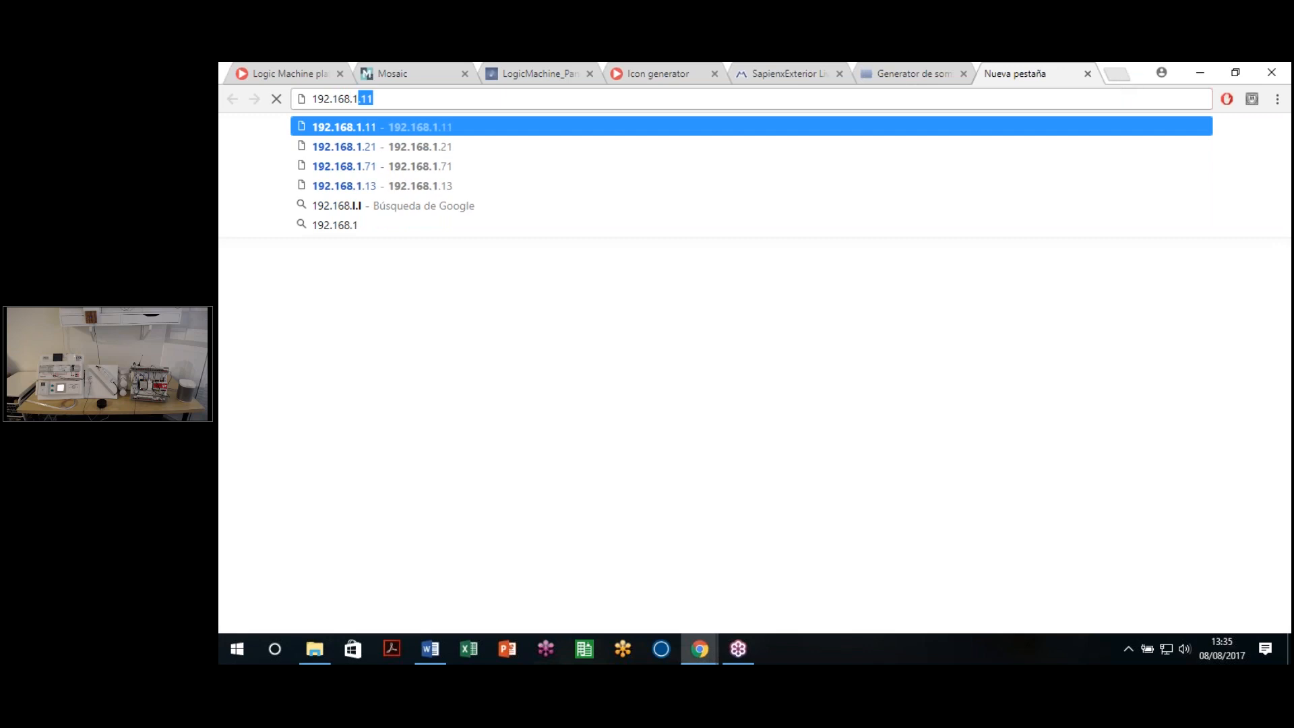
text(71)
key(Return)
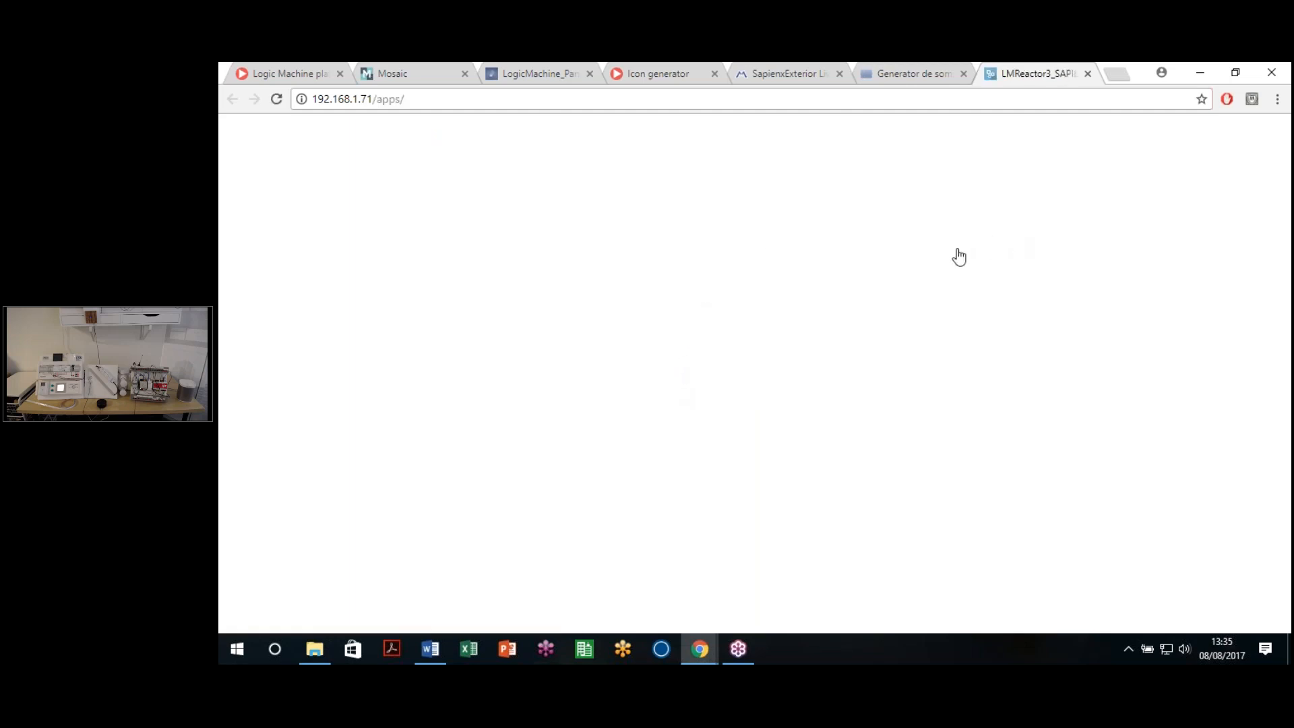
click(884, 205)
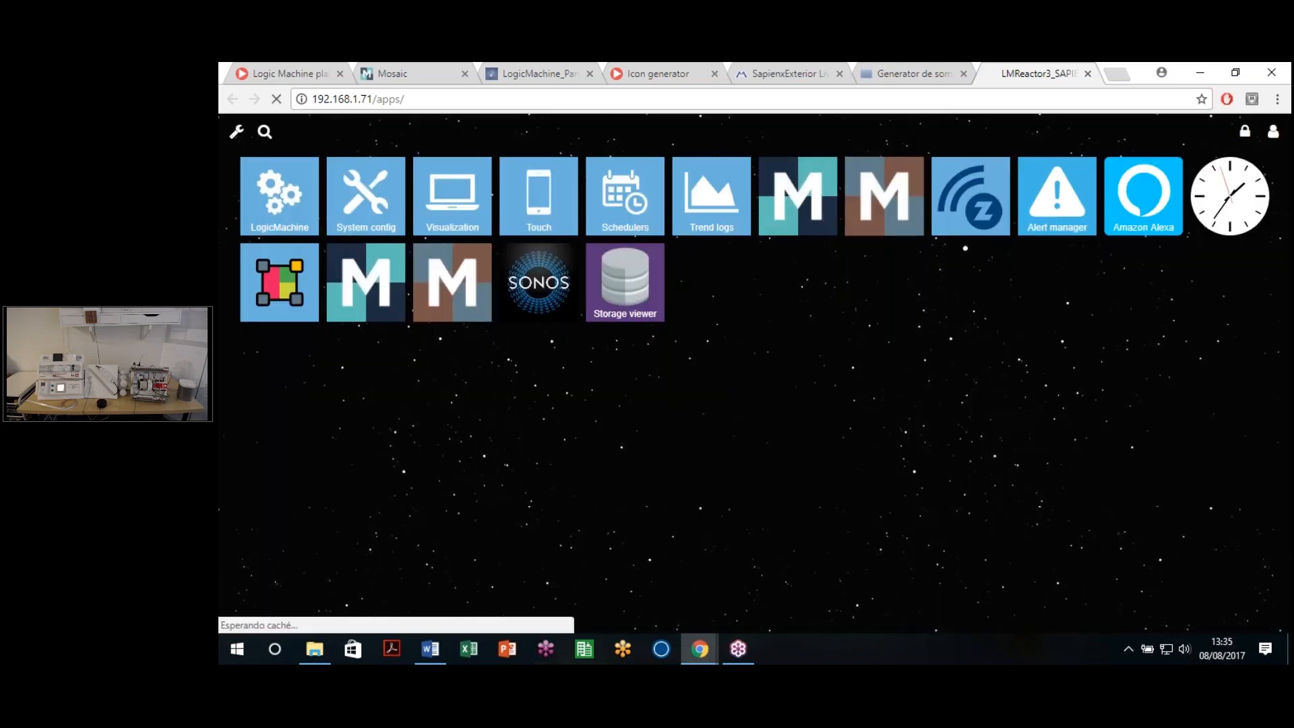
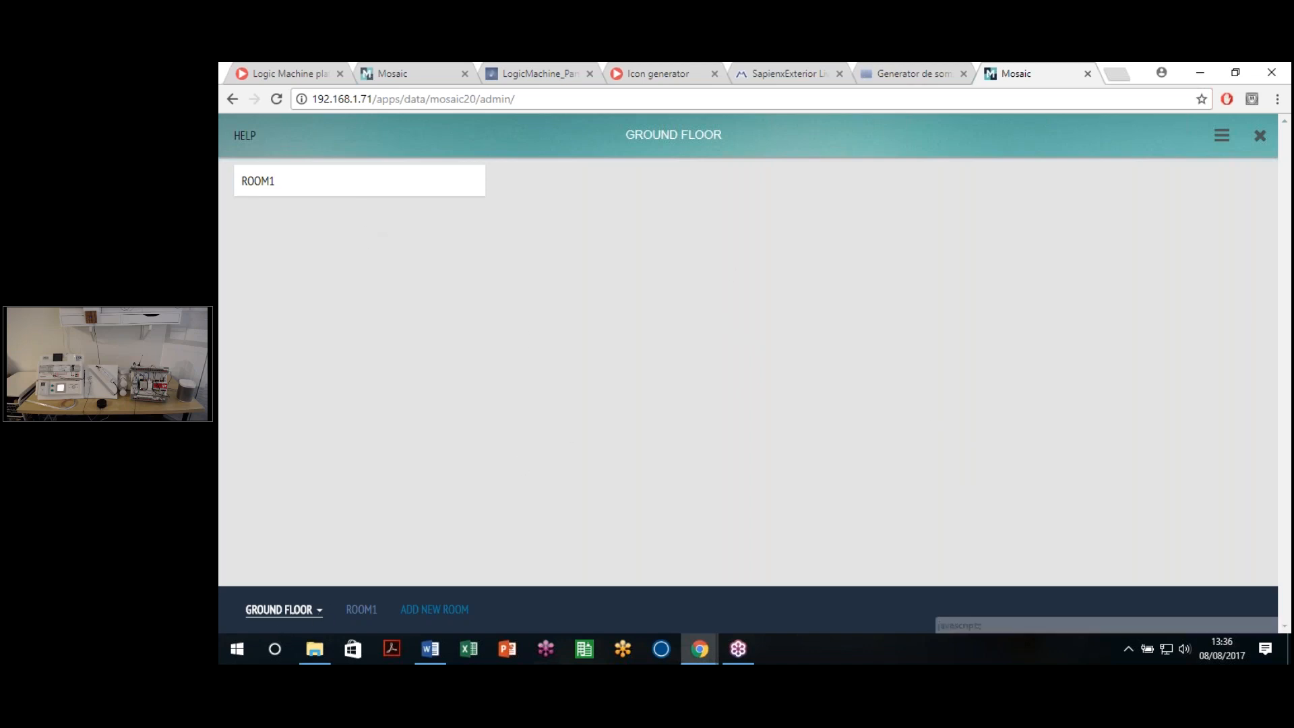
Step: Browse the floors list and look at ROOM1's widgets
click(316, 609)
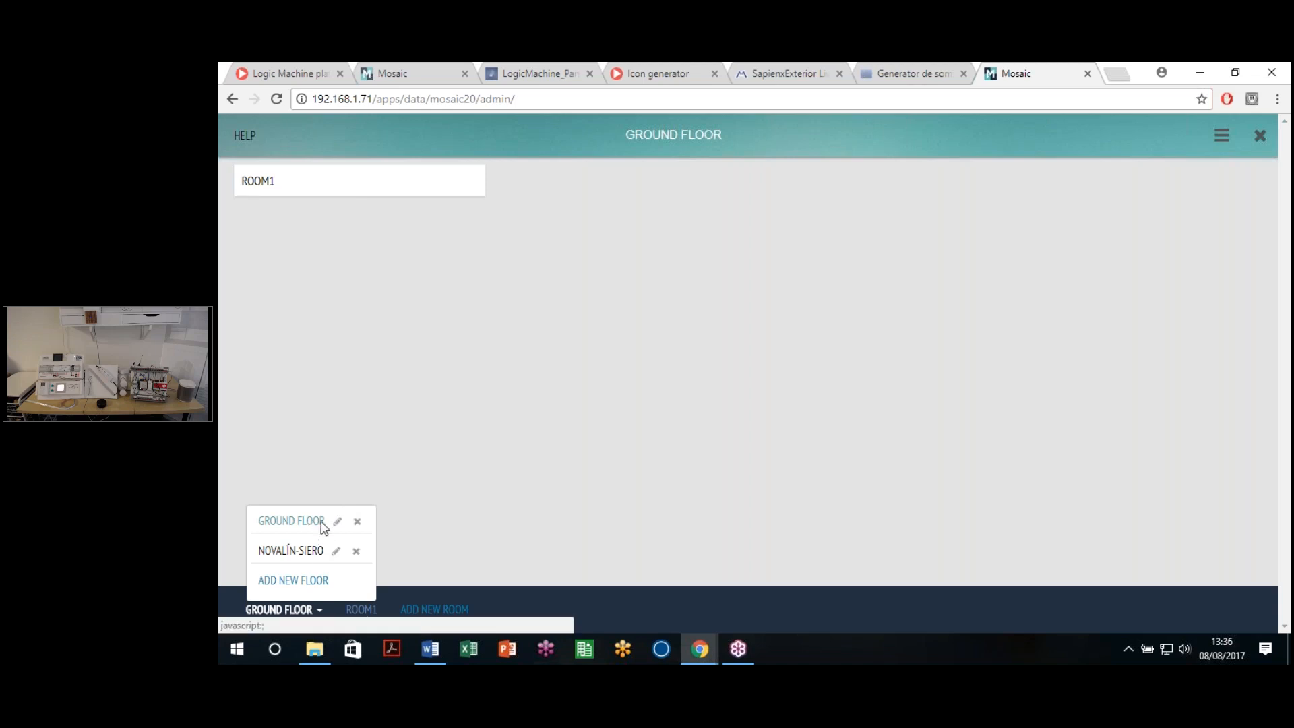
mouse_move(355, 615)
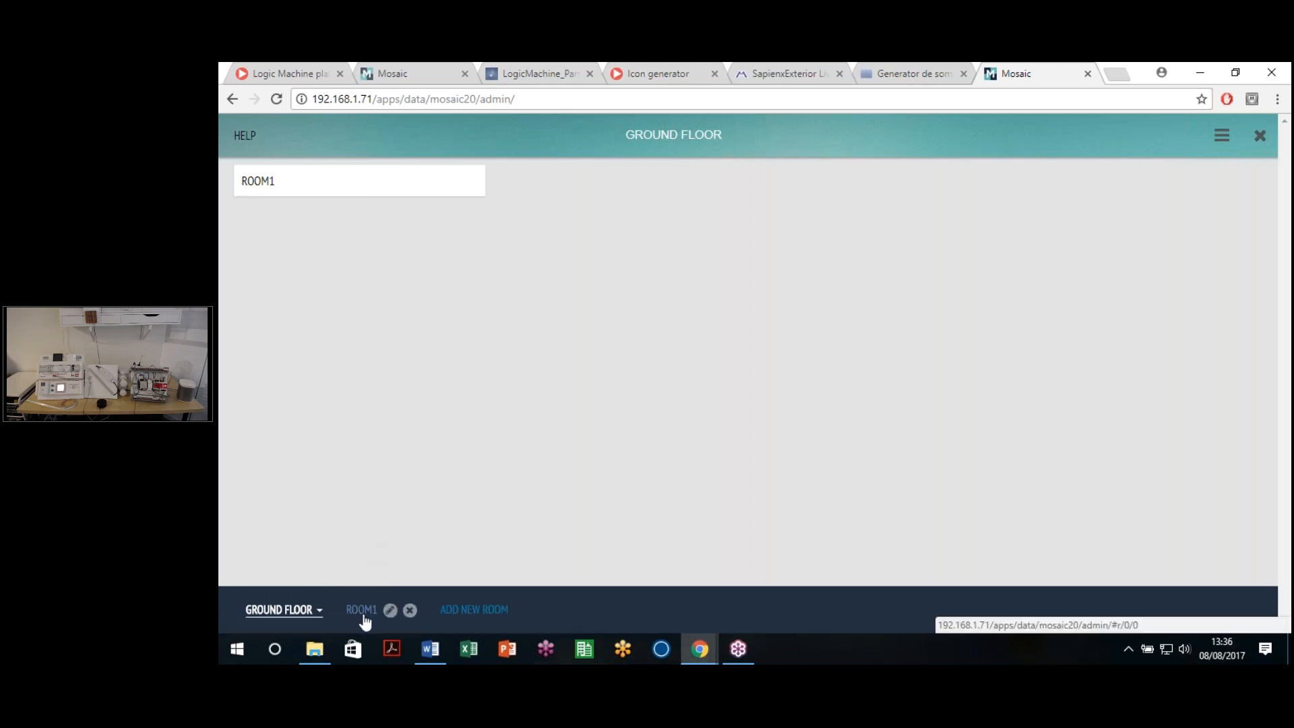
click(362, 613)
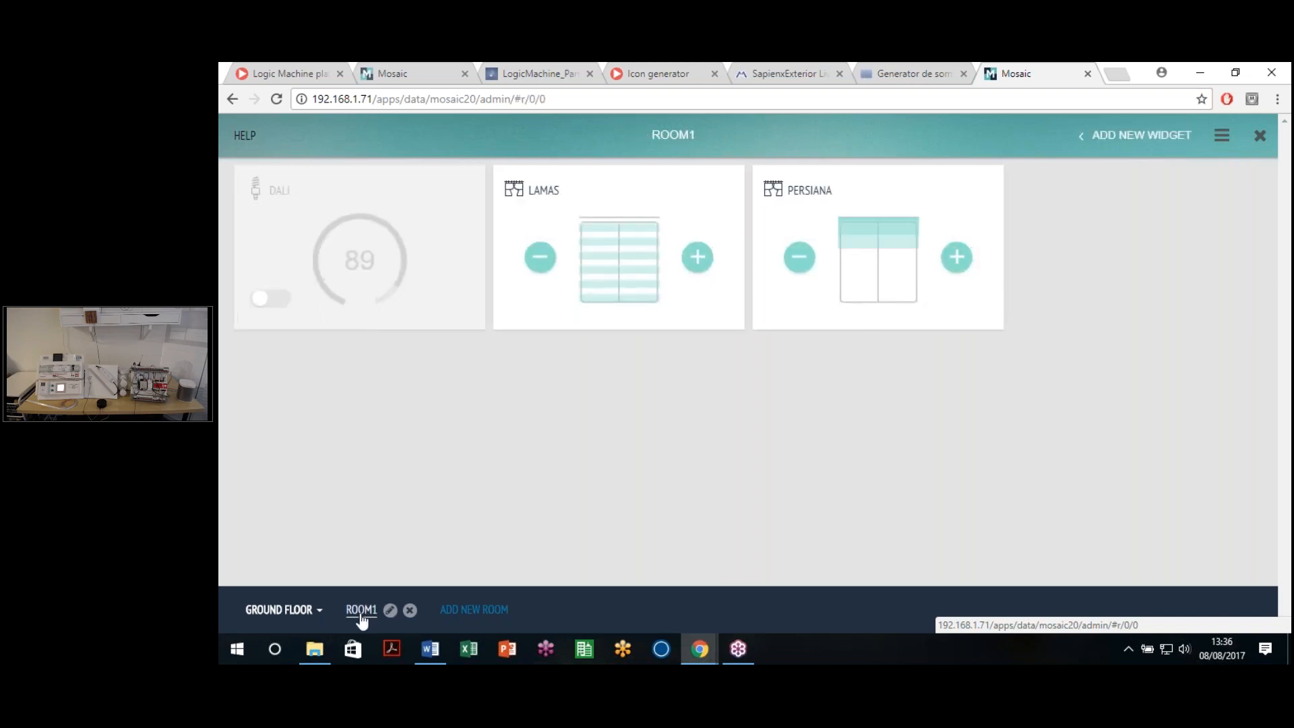
click(317, 610)
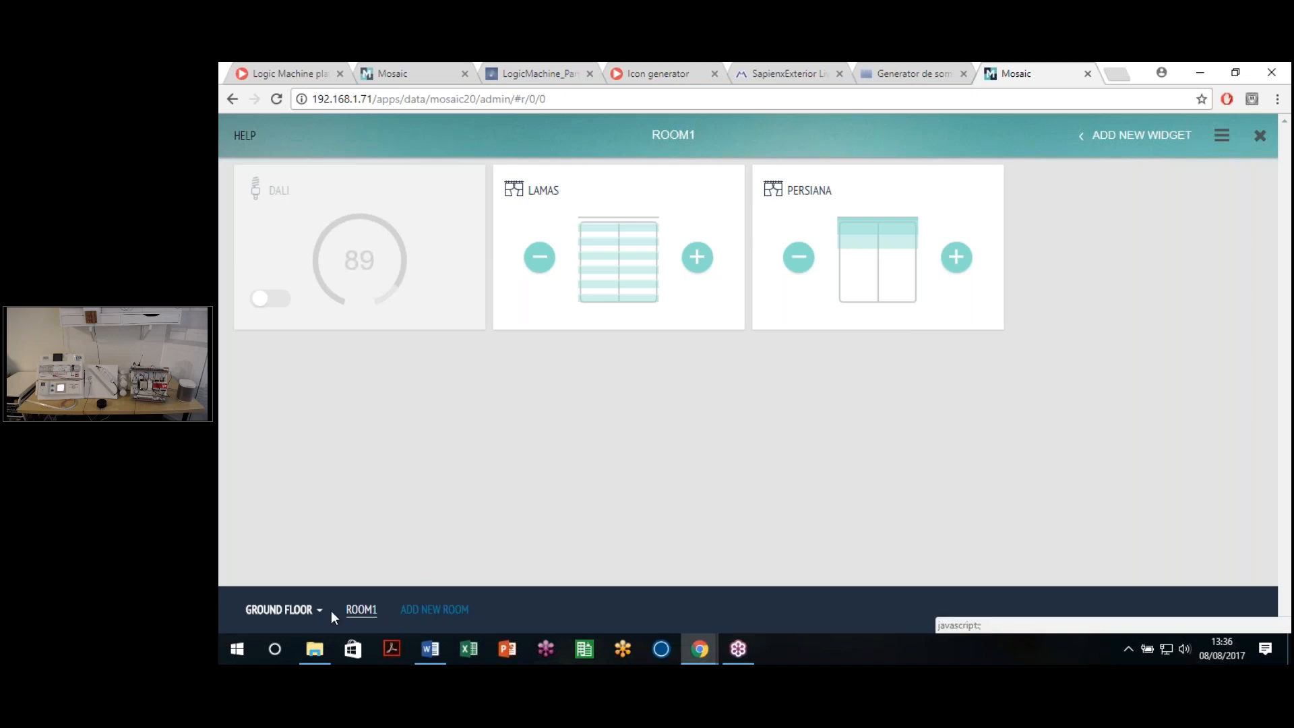
Step: Create a new room named ROOM 2 and open it
click(453, 616)
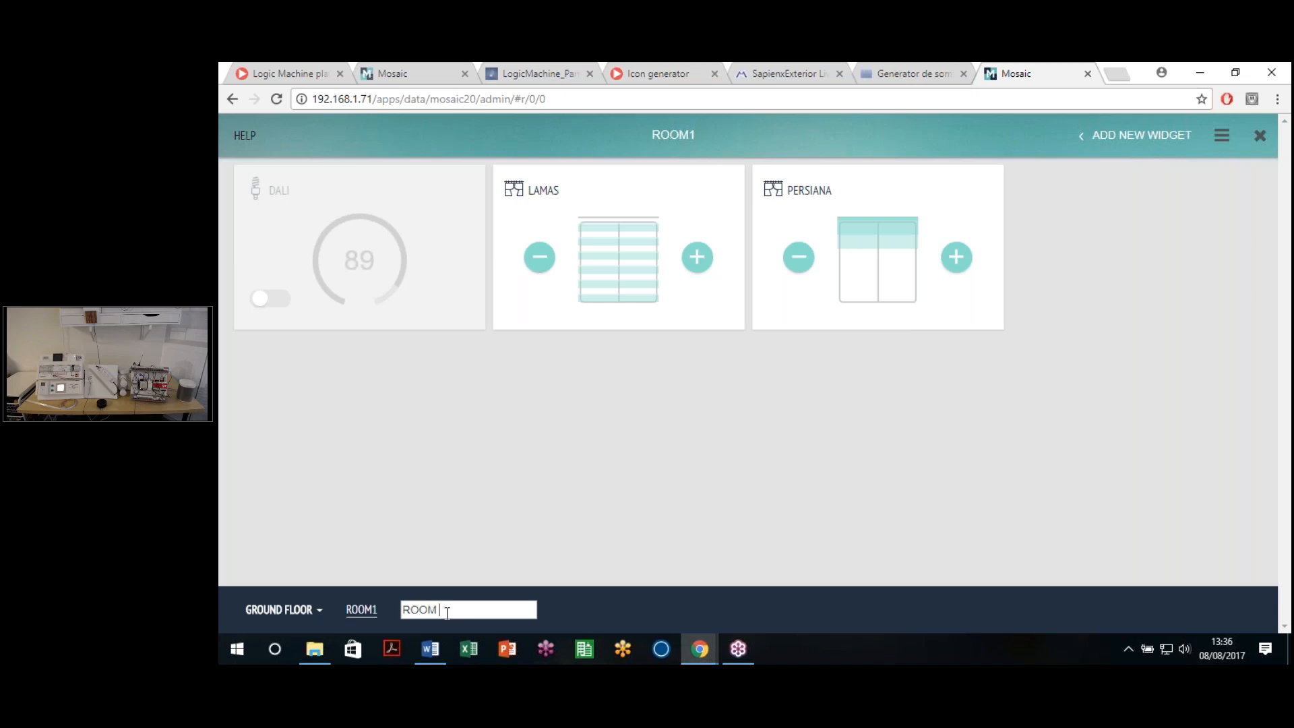
text(ROOM 2)
key(Return)
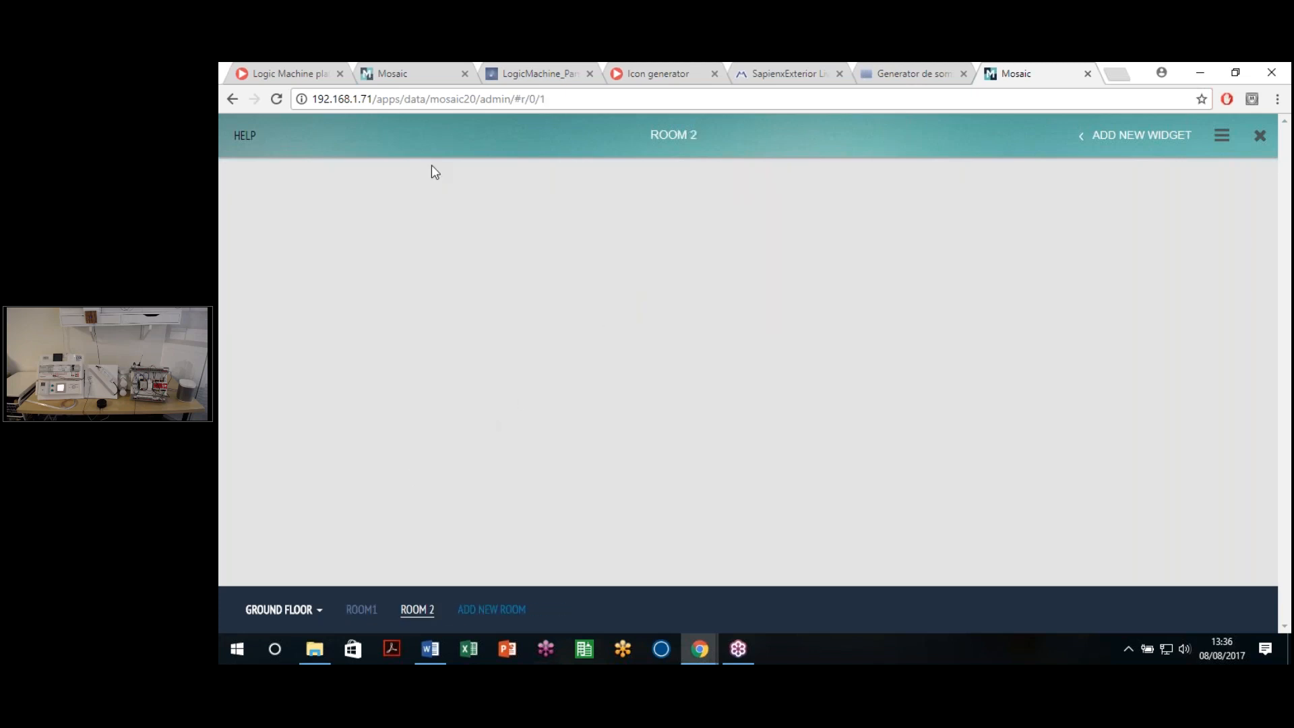
Step: Add a SWITCH widget to ROOM 2 from the widget catalogue
click(1133, 138)
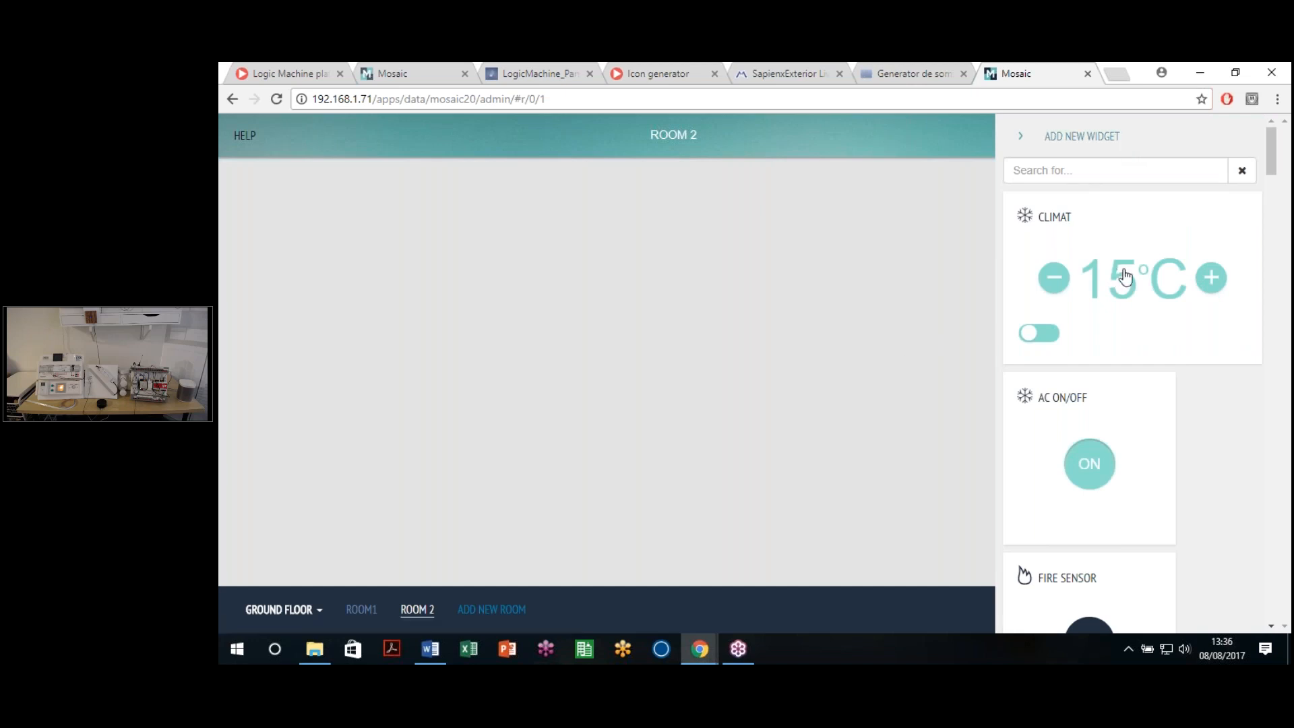
scroll(1159, 297, down, 2)
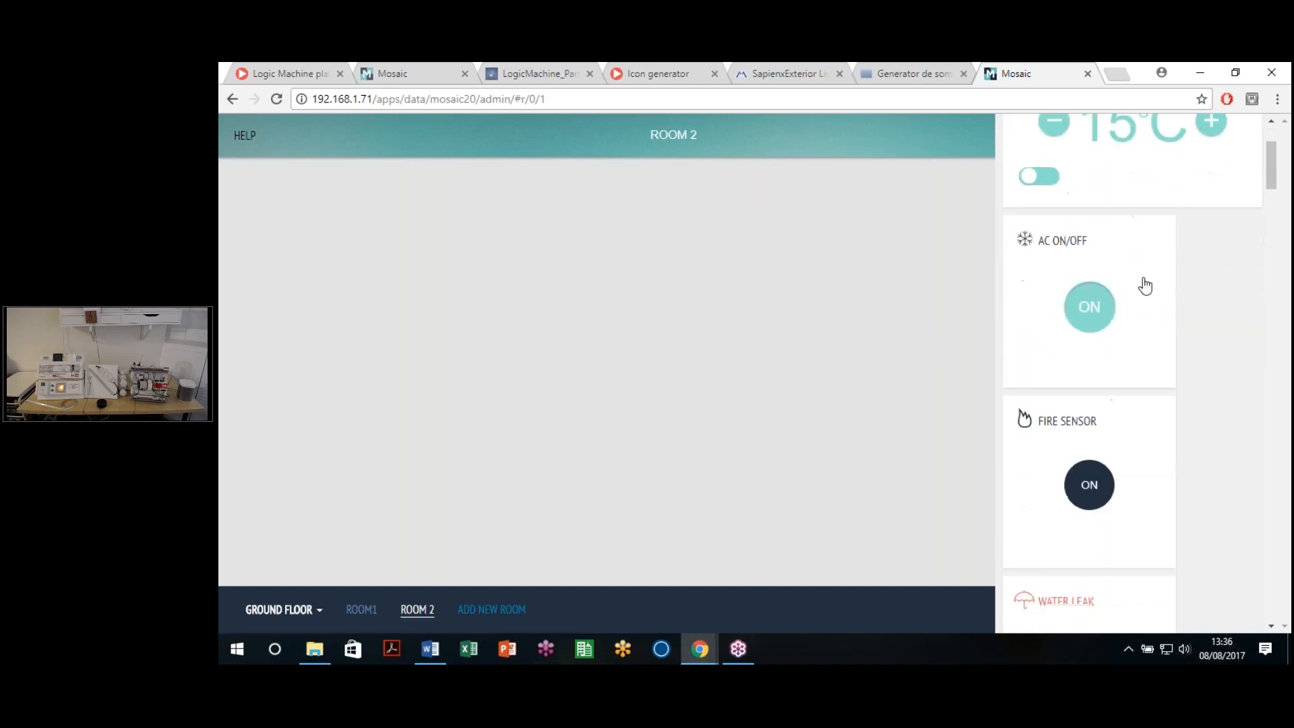
scroll(1139, 337, down, 2)
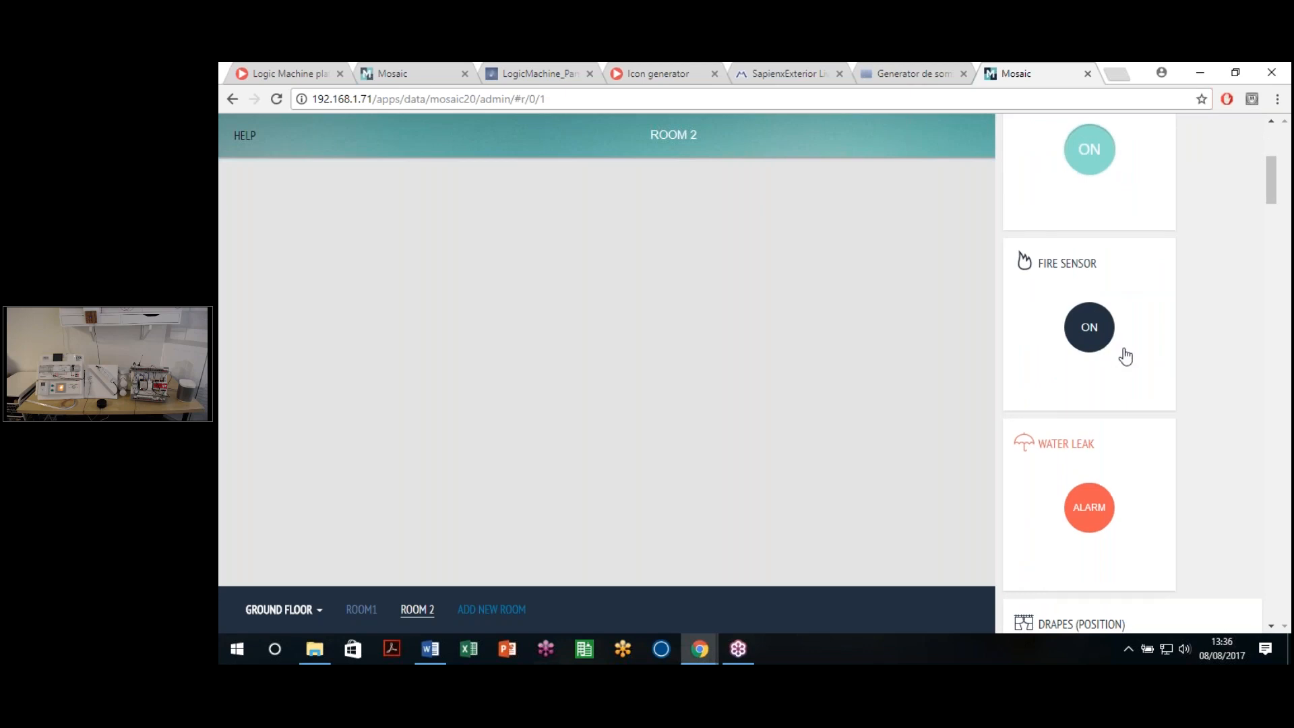
scroll(1122, 337, down, 3)
scroll(1131, 283, down, 2)
scroll(1156, 384, down, 3)
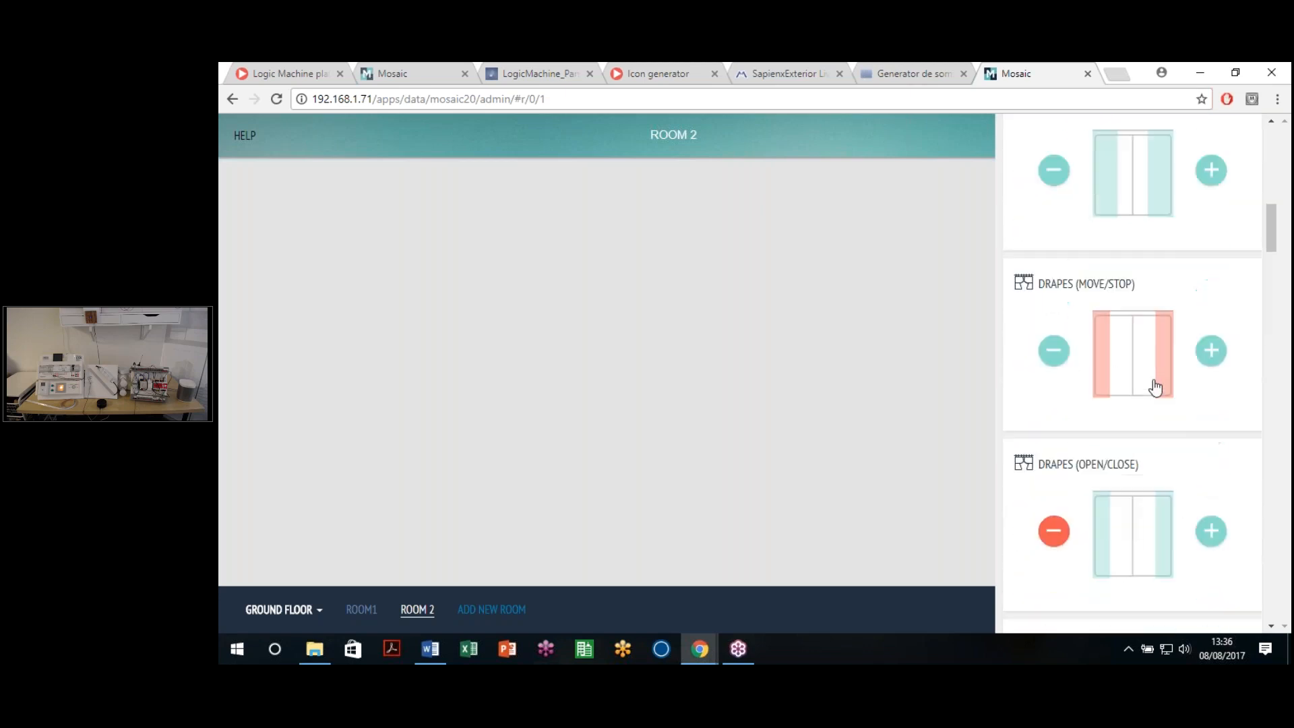
scroll(1156, 385, down, 1)
scroll(1144, 236, up, 3)
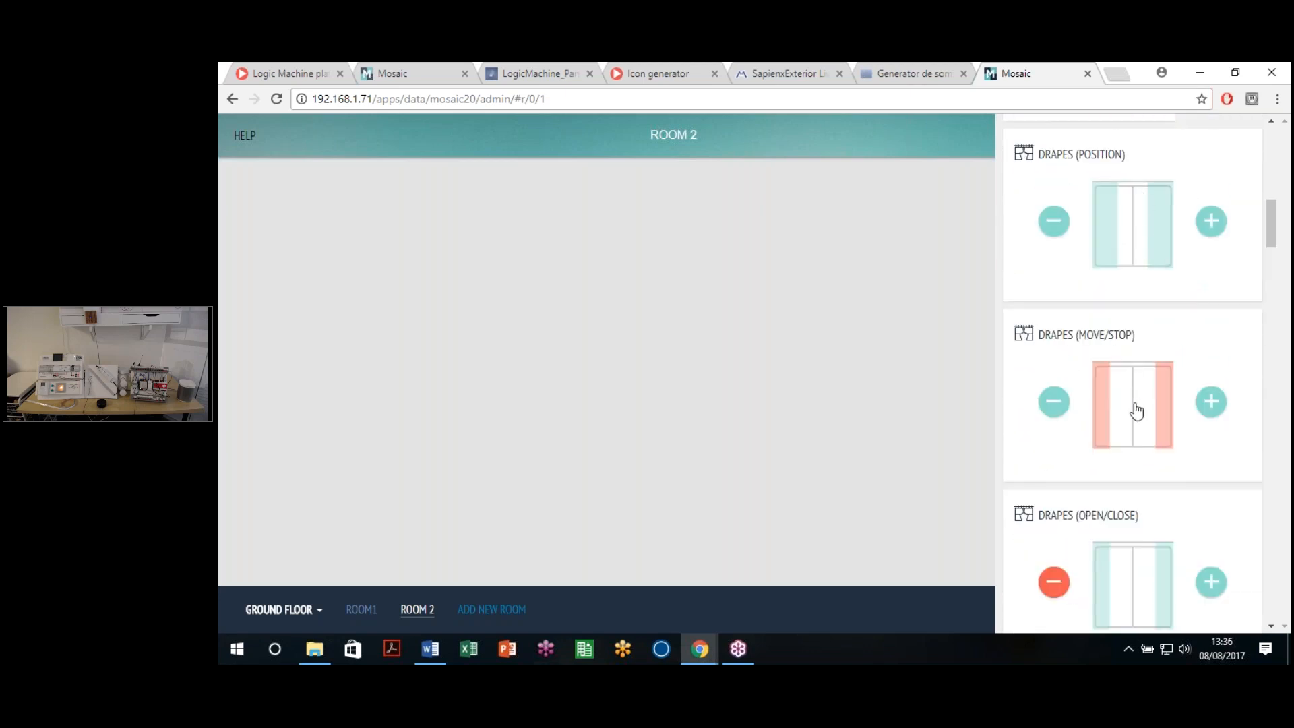
scroll(1135, 411, down, 5)
scroll(1133, 405, down, 3)
scroll(1078, 283, up, 1)
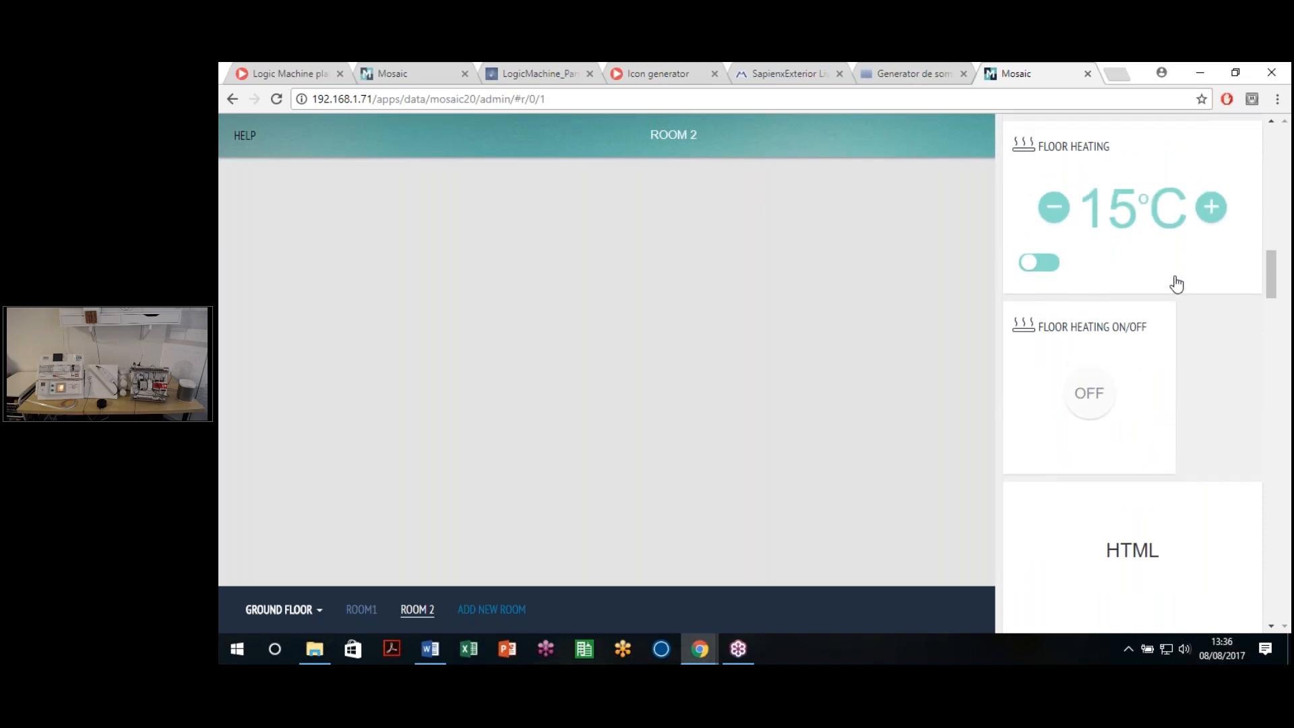
scroll(1169, 290, down, 1)
scroll(1155, 341, down, 8)
scroll(1155, 353, up, 5)
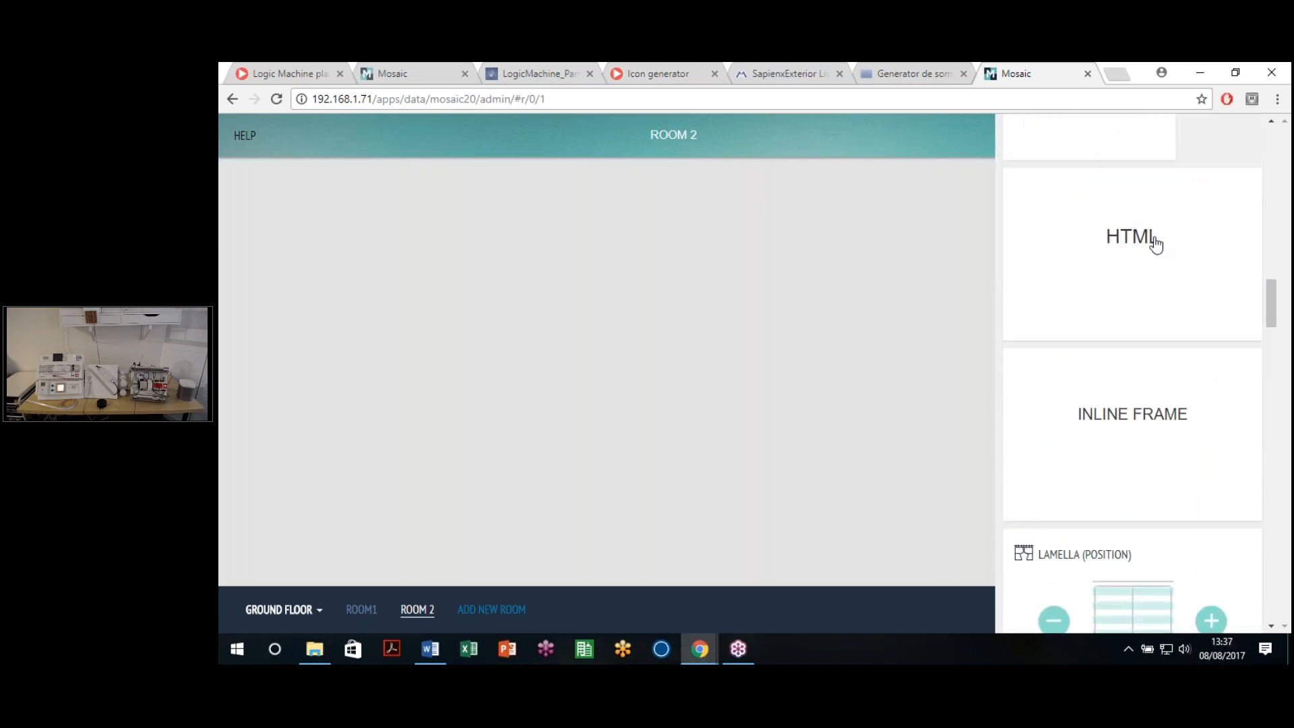
scroll(1123, 429, down, 1)
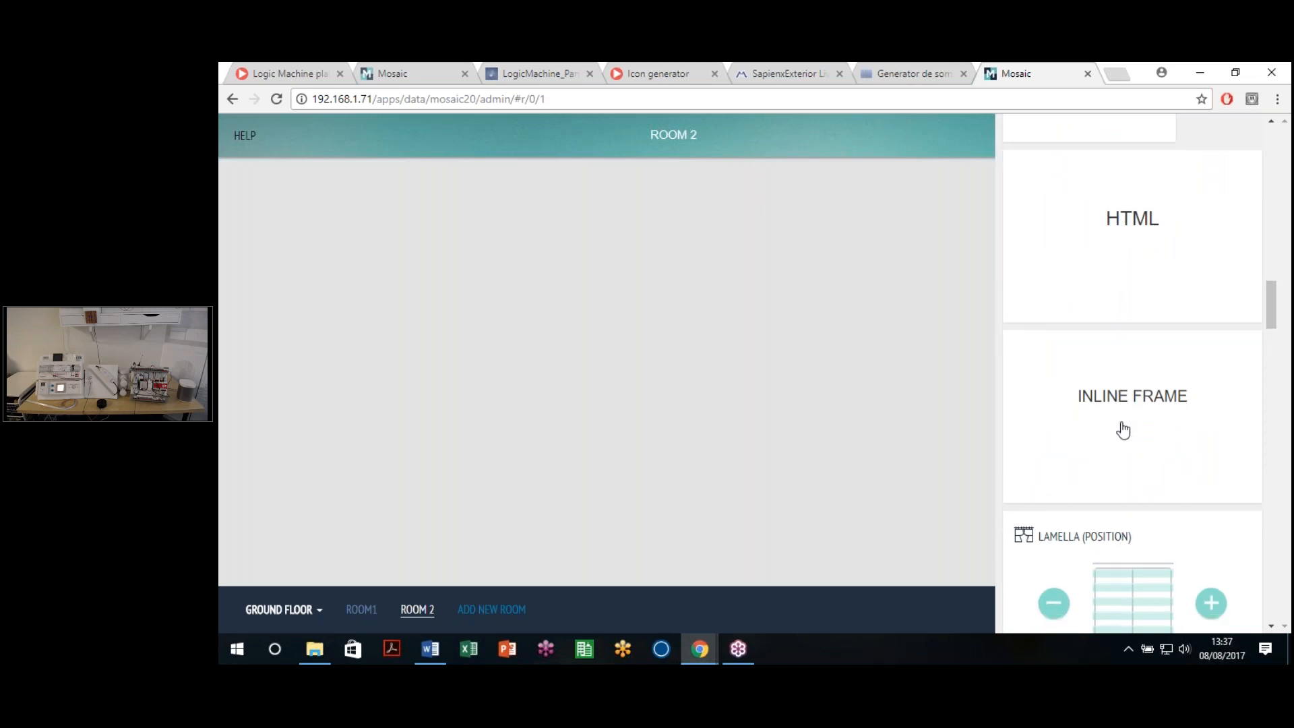
scroll(1123, 429, down, 15)
scroll(1136, 431, down, 15)
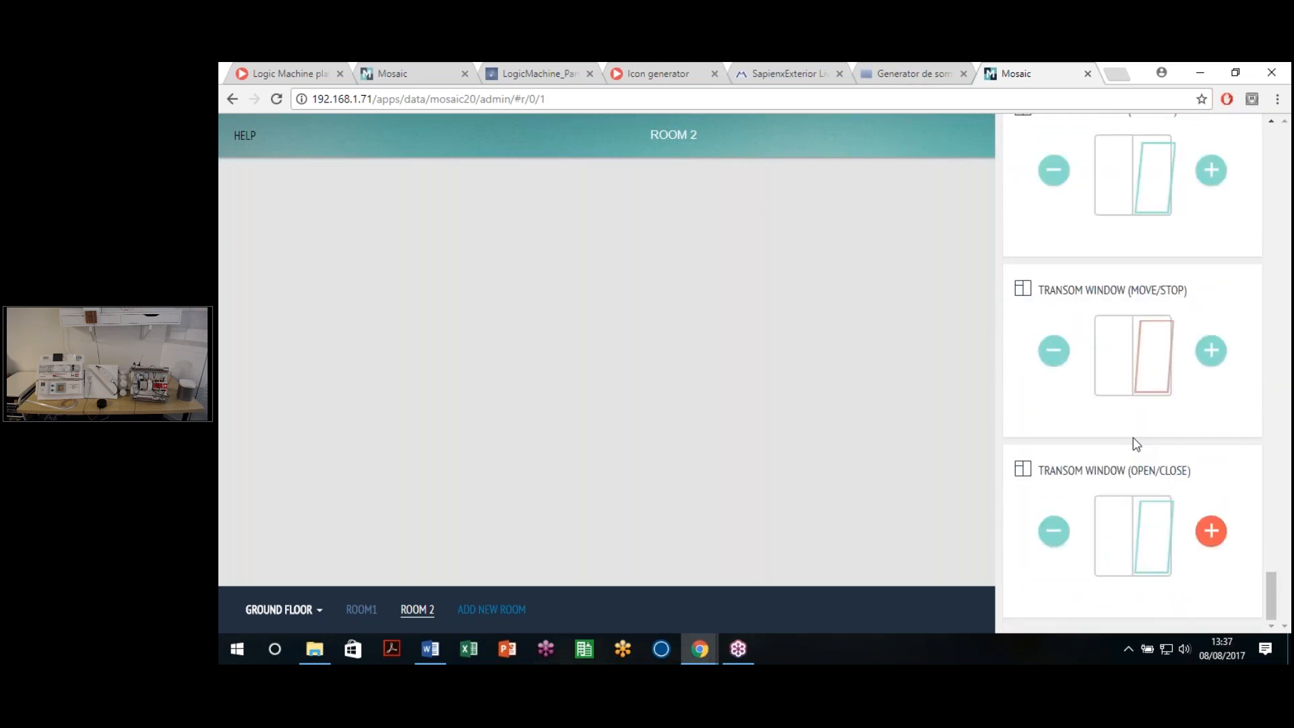
scroll(1134, 438, up, 15)
scroll(1132, 436, down, 8)
scroll(1126, 438, up, 1)
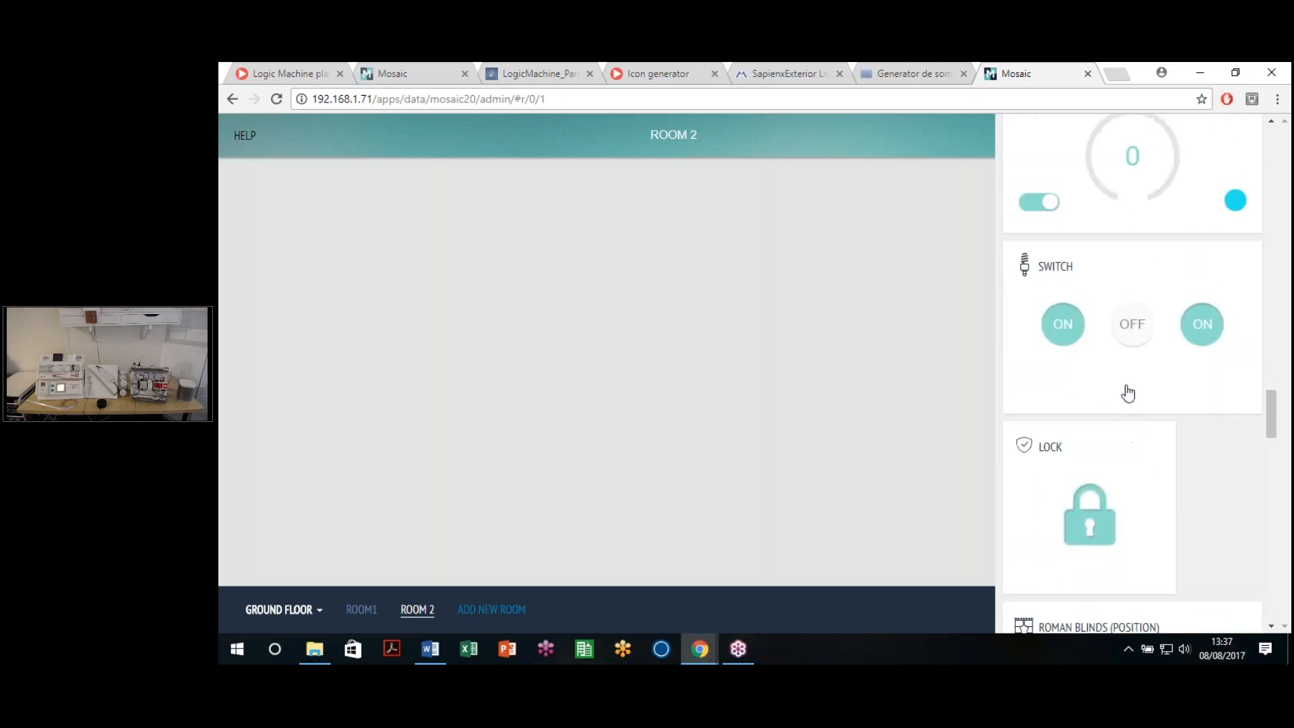
click(1123, 342)
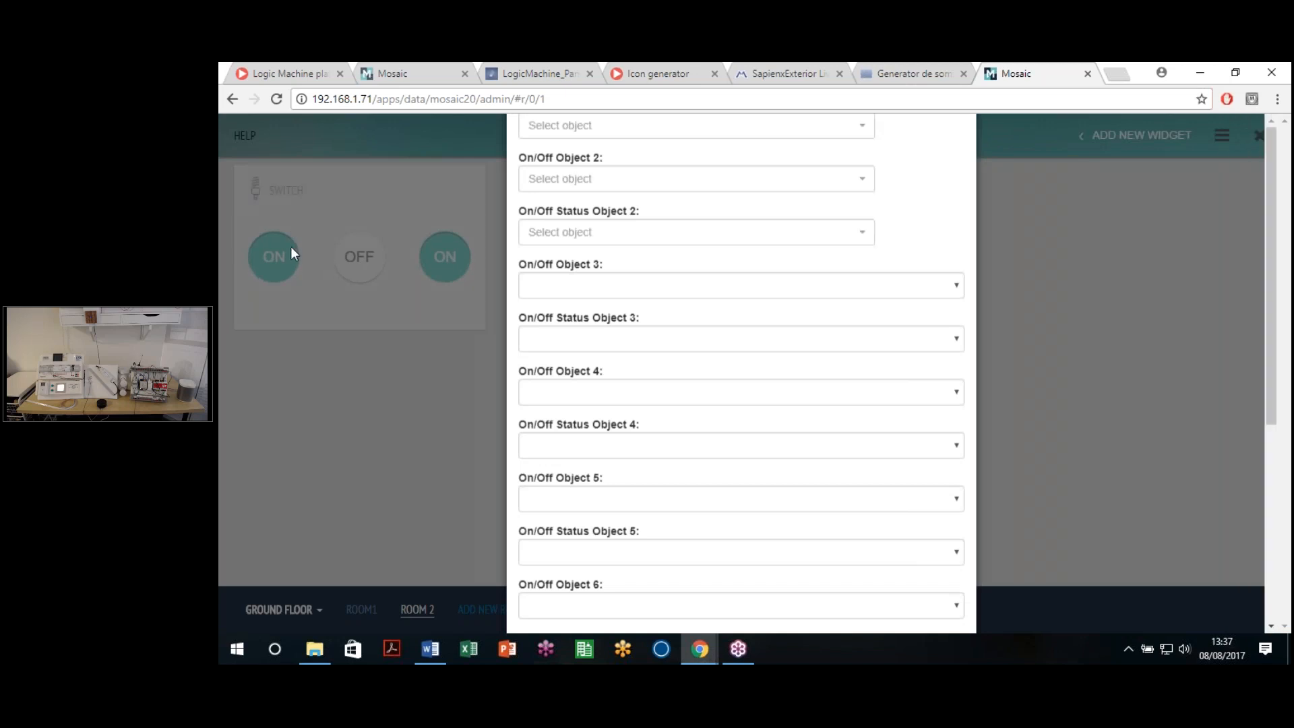
Step: Title the switch widget LIGHTS and assign on/off object 1/1/1 with status 1/4/1
click(606, 229)
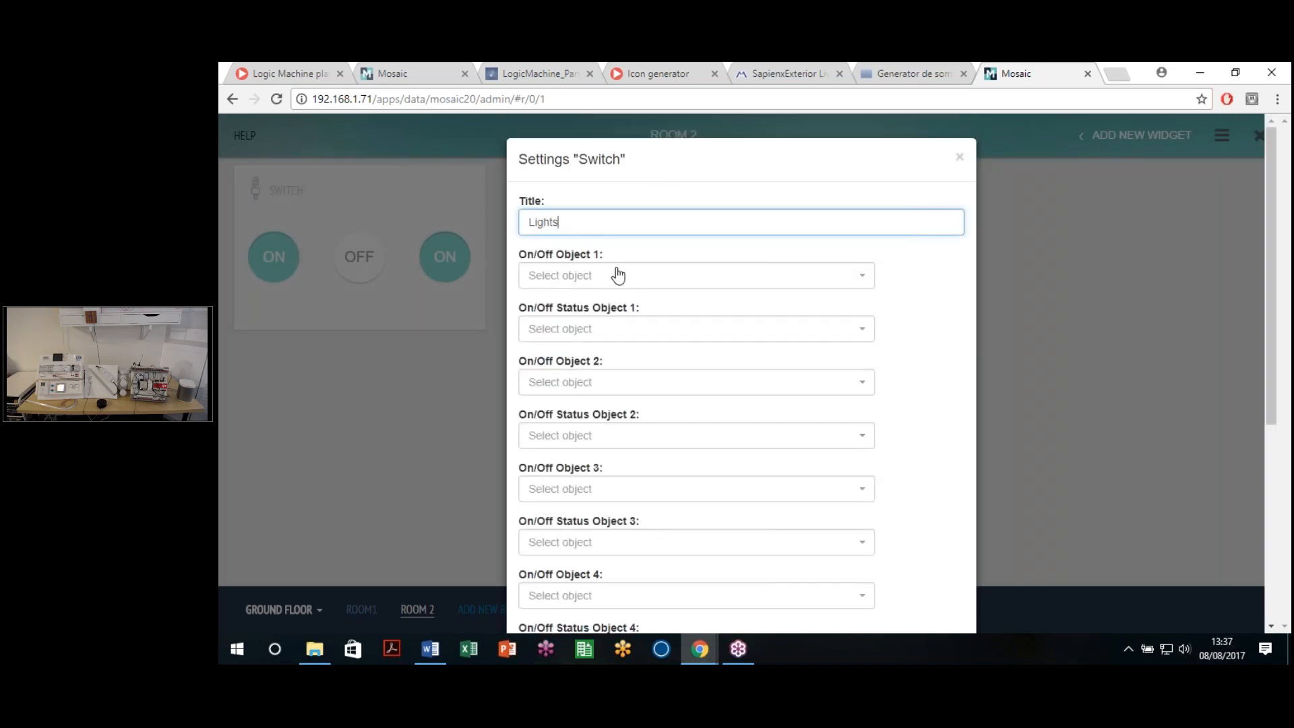
click(642, 279)
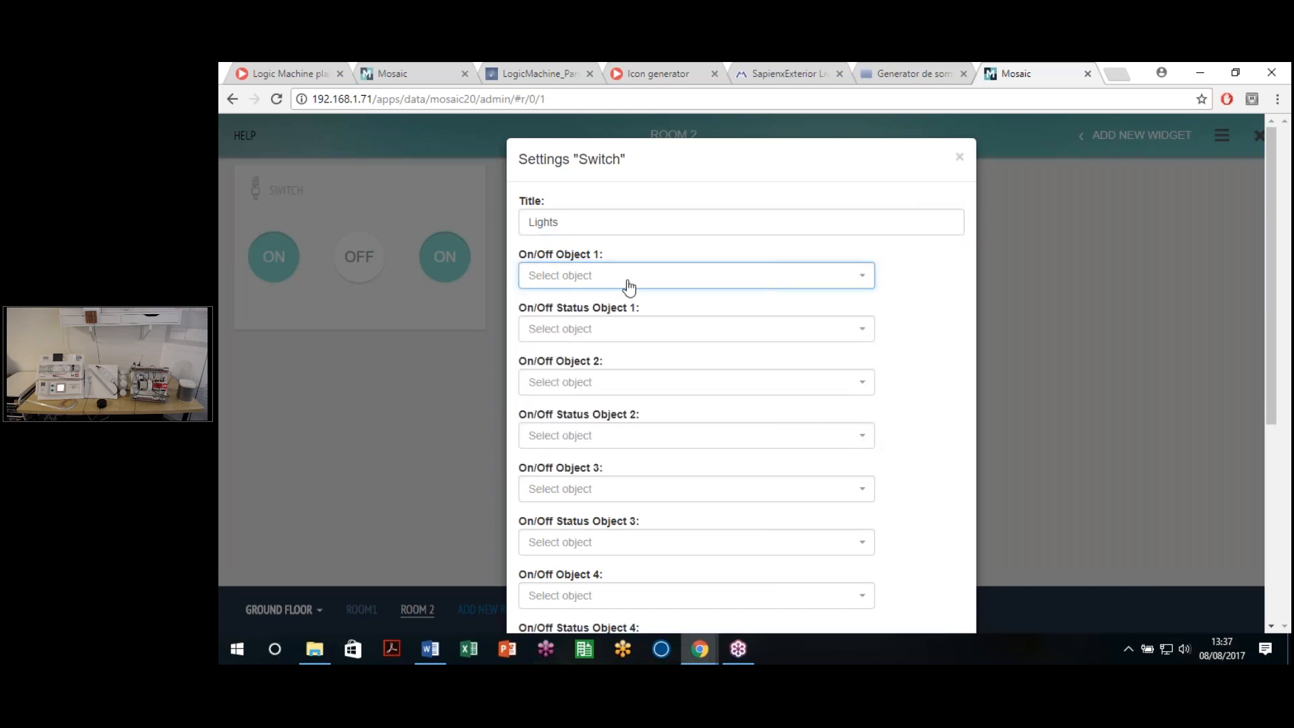
click(627, 289)
text(1/1/1)
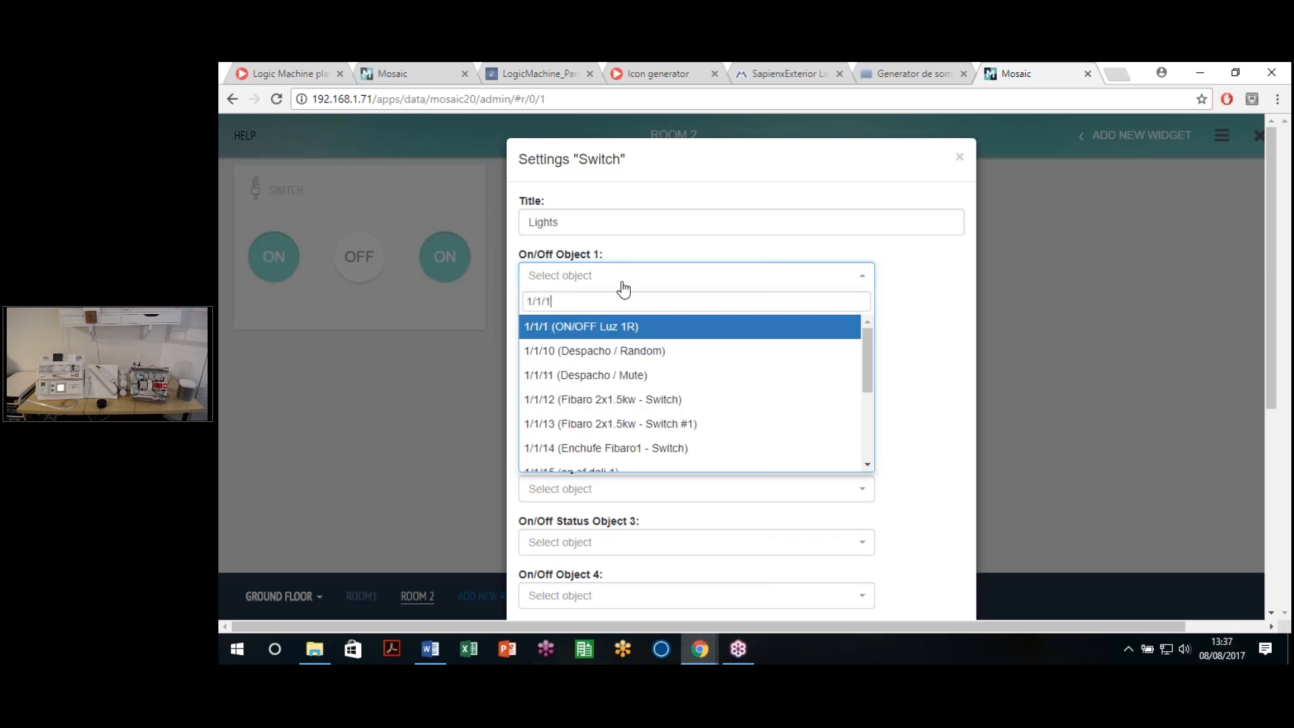
key(Return)
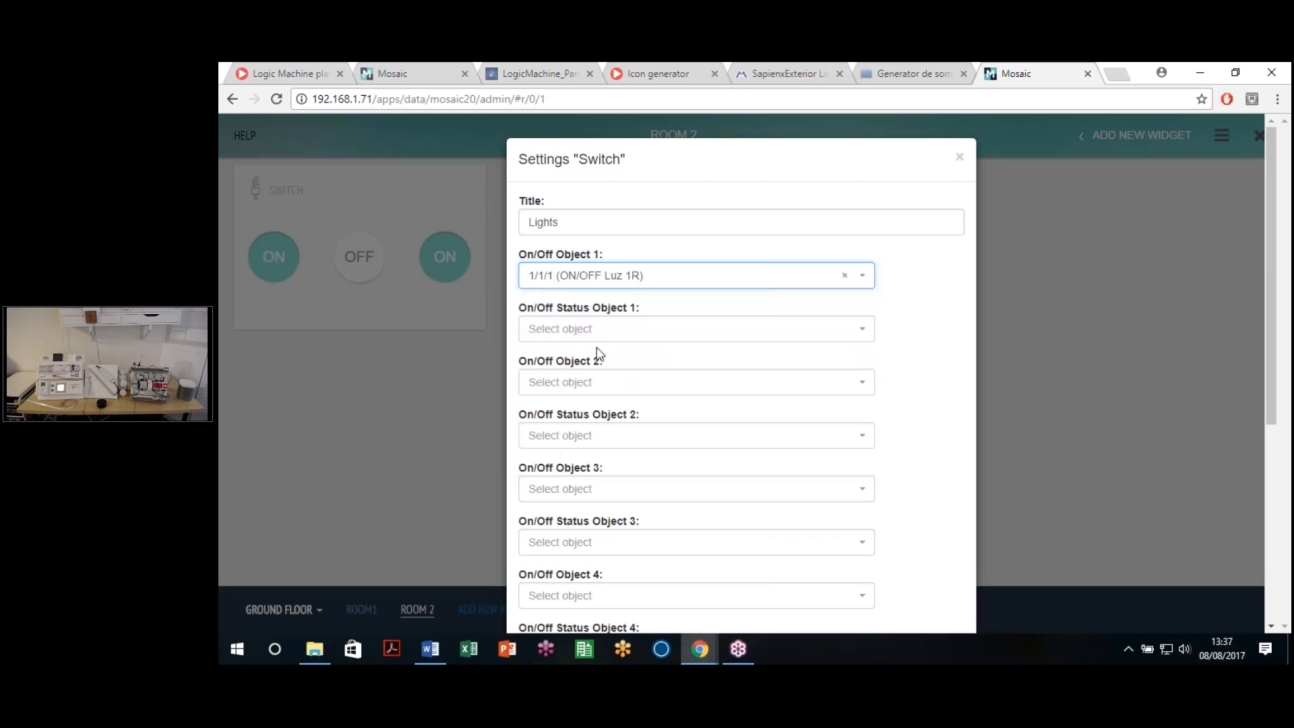
click(565, 328)
text(1/)
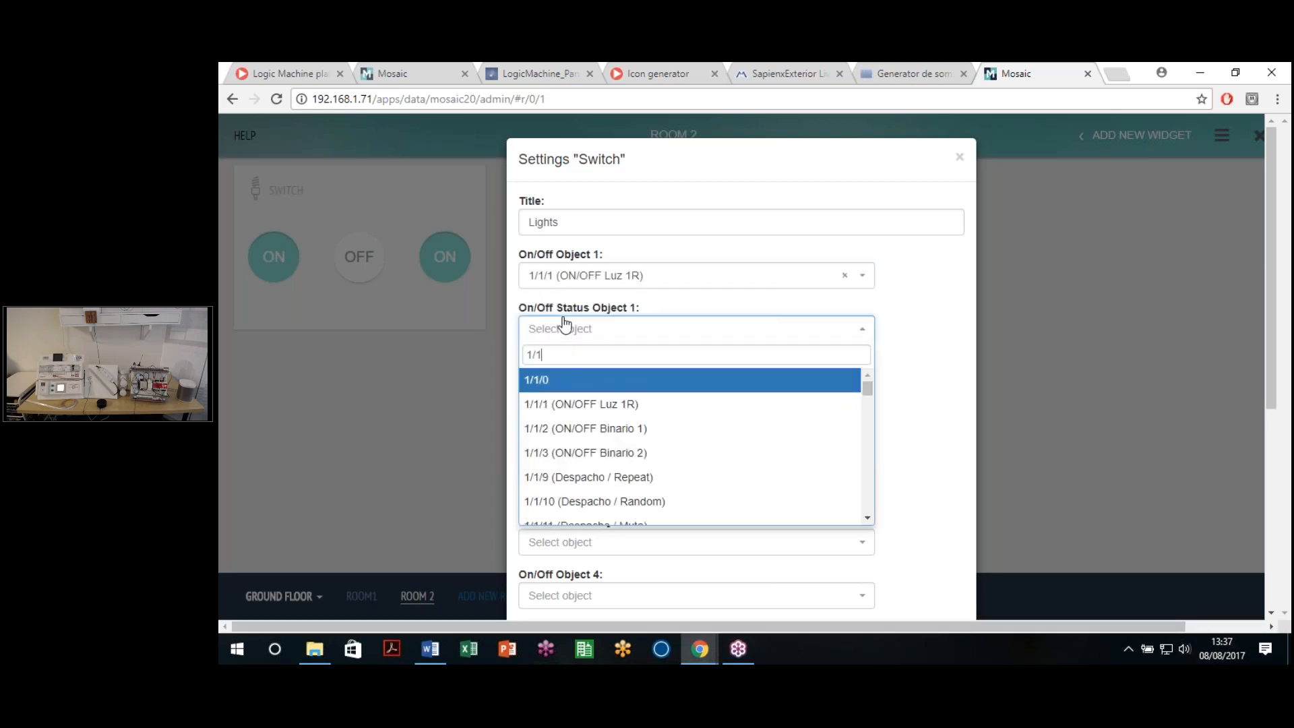
text(4/1)
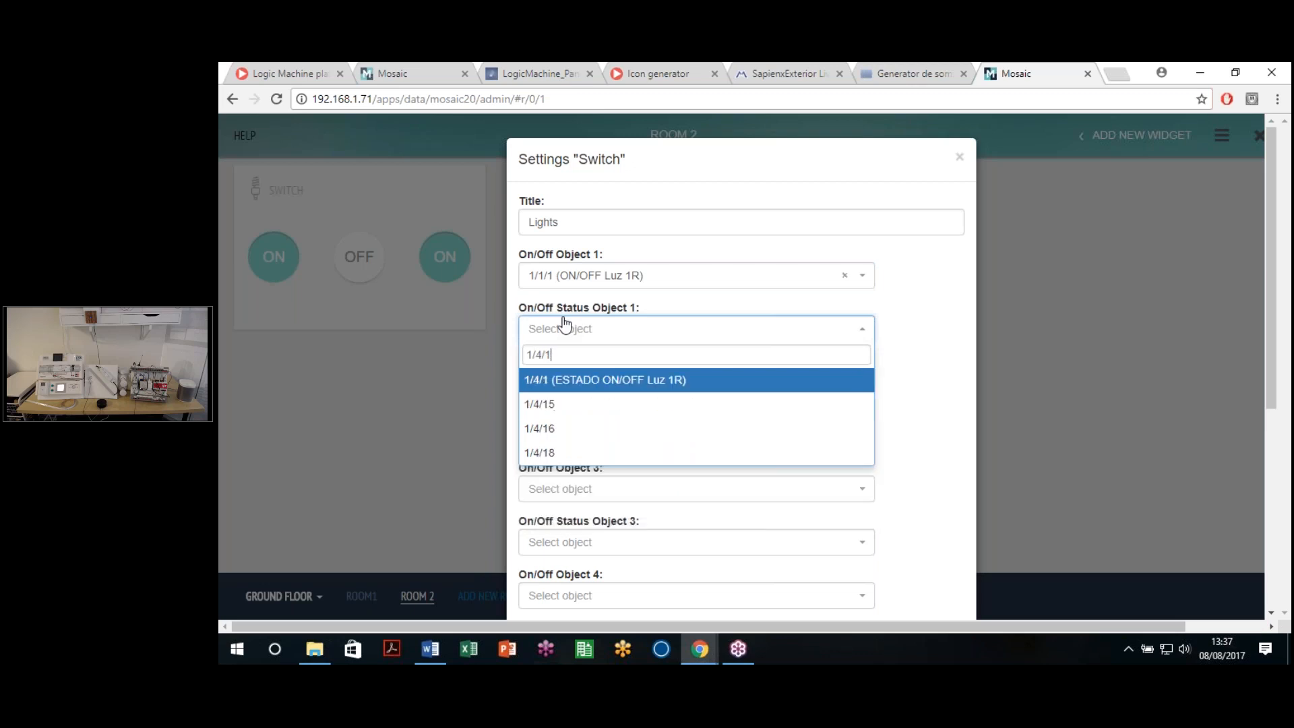
click(583, 379)
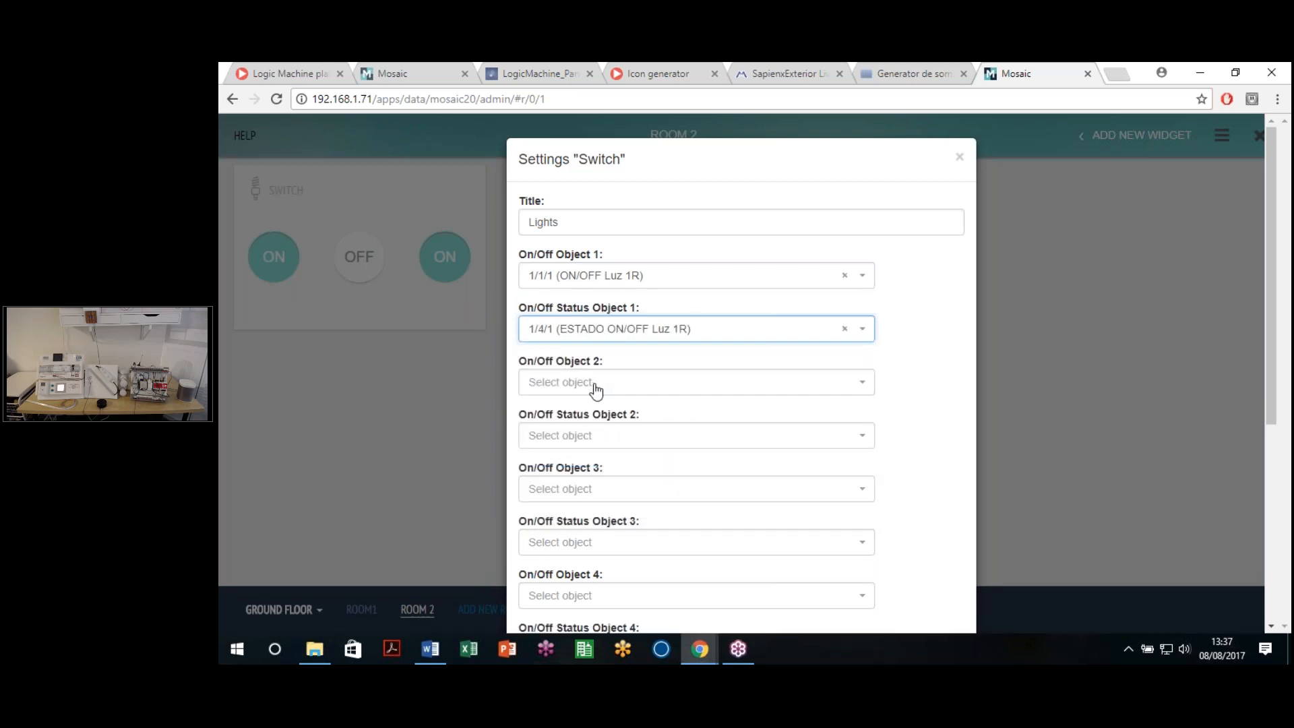
Step: Assign the second switch on/off object 1/1/2 with status object 1/4/2
click(596, 382)
text(1/1/2)
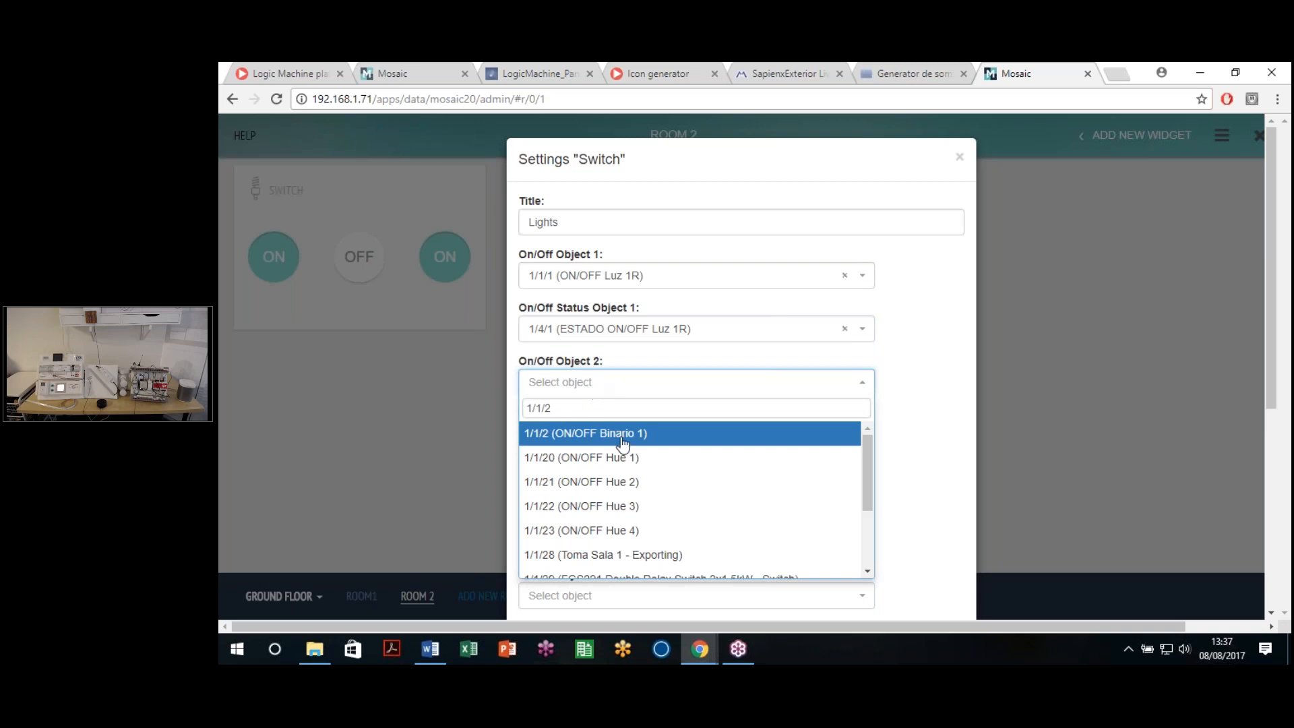
click(611, 435)
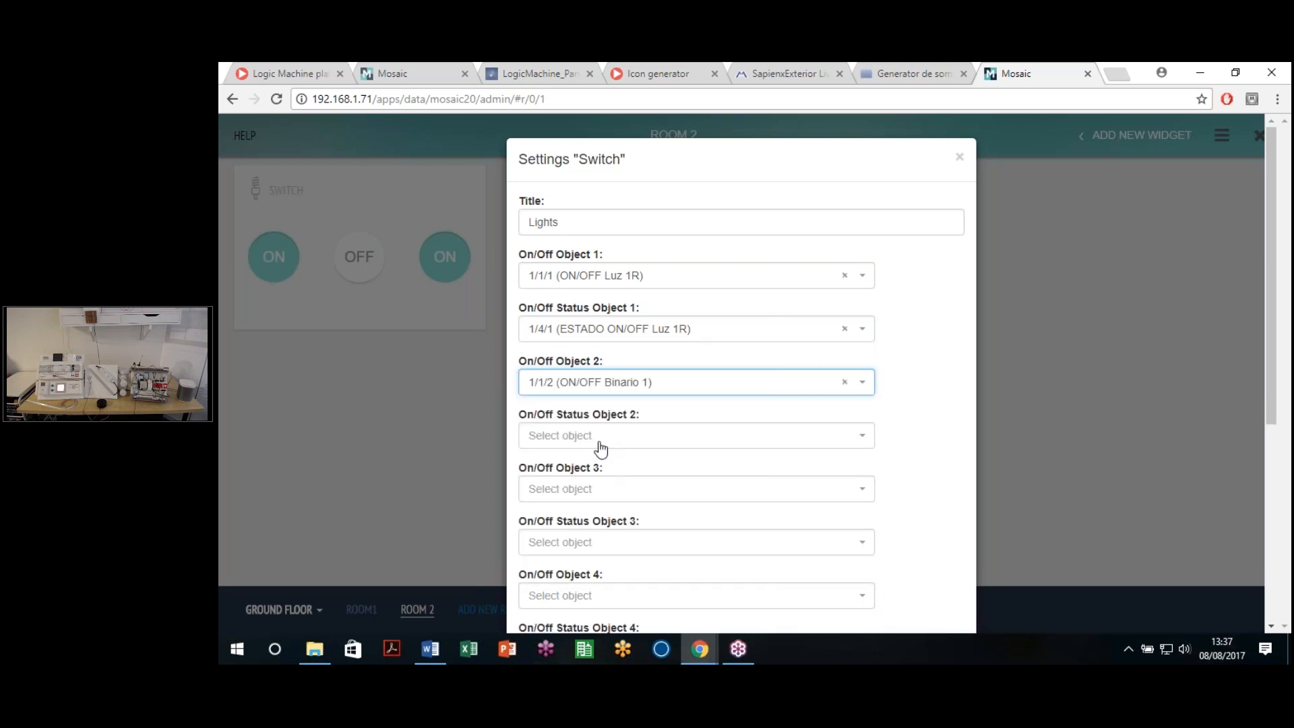
click(602, 448)
text(1/4/2)
click(549, 413)
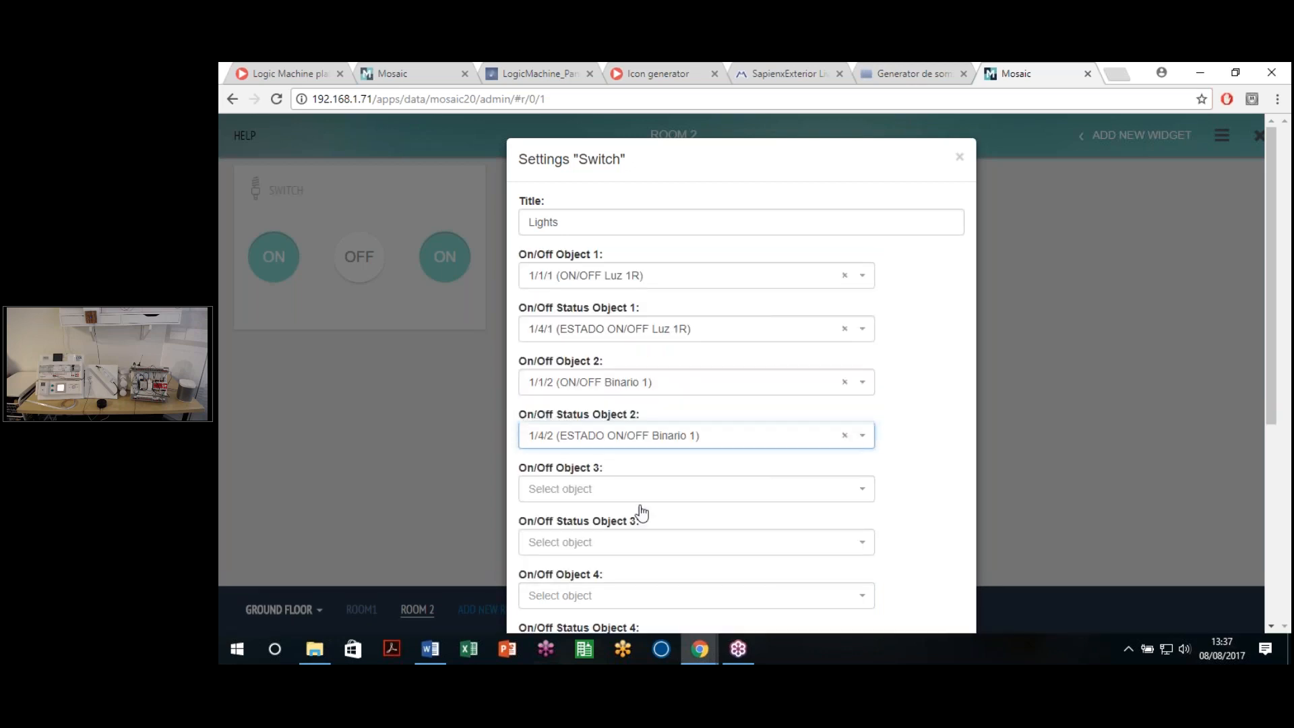
Step: Assign the third switch 1/1/3 with status 1/4/3 and save the widget
click(621, 502)
text(1/1/3)
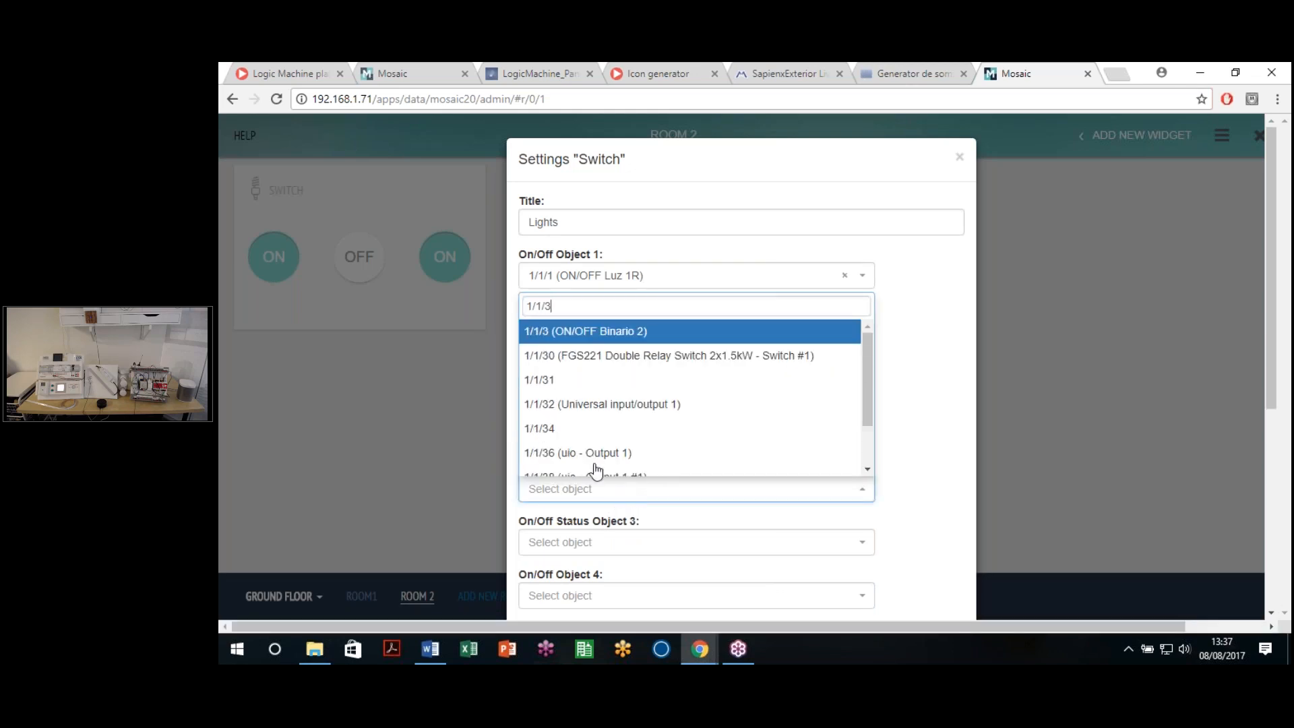
click(615, 331)
click(610, 543)
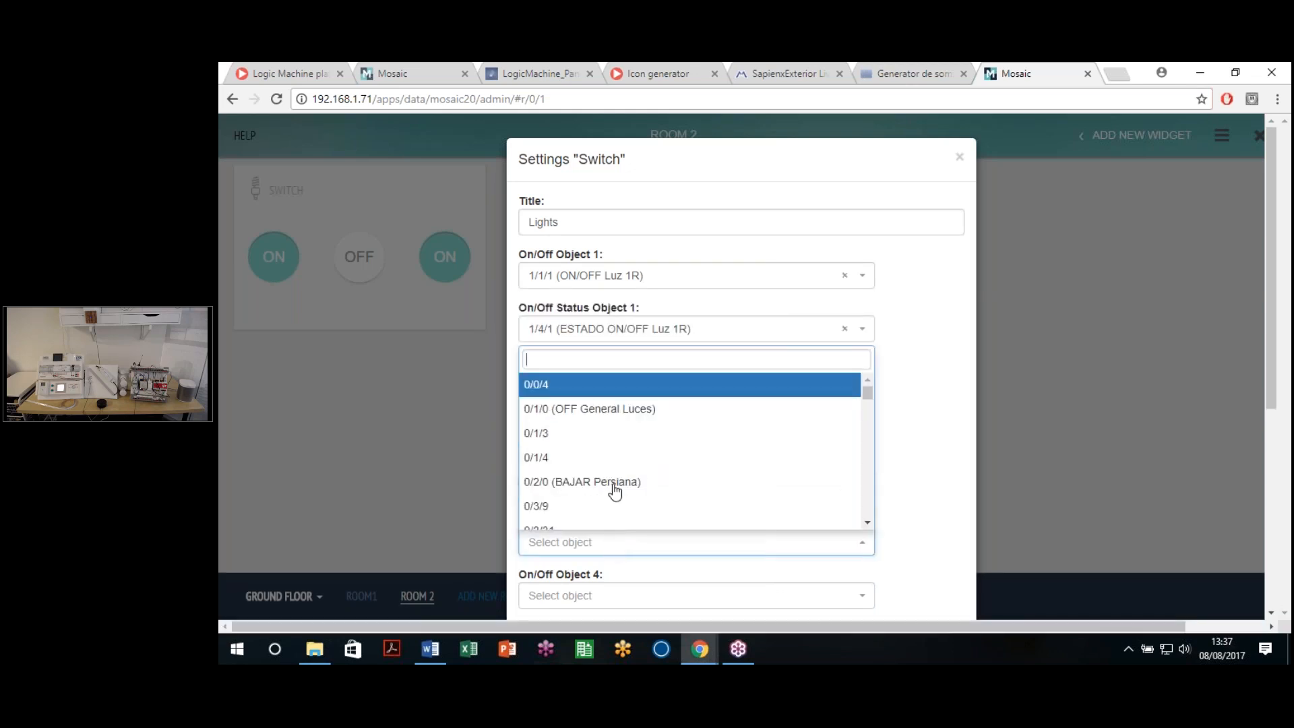
text(1/4/3)
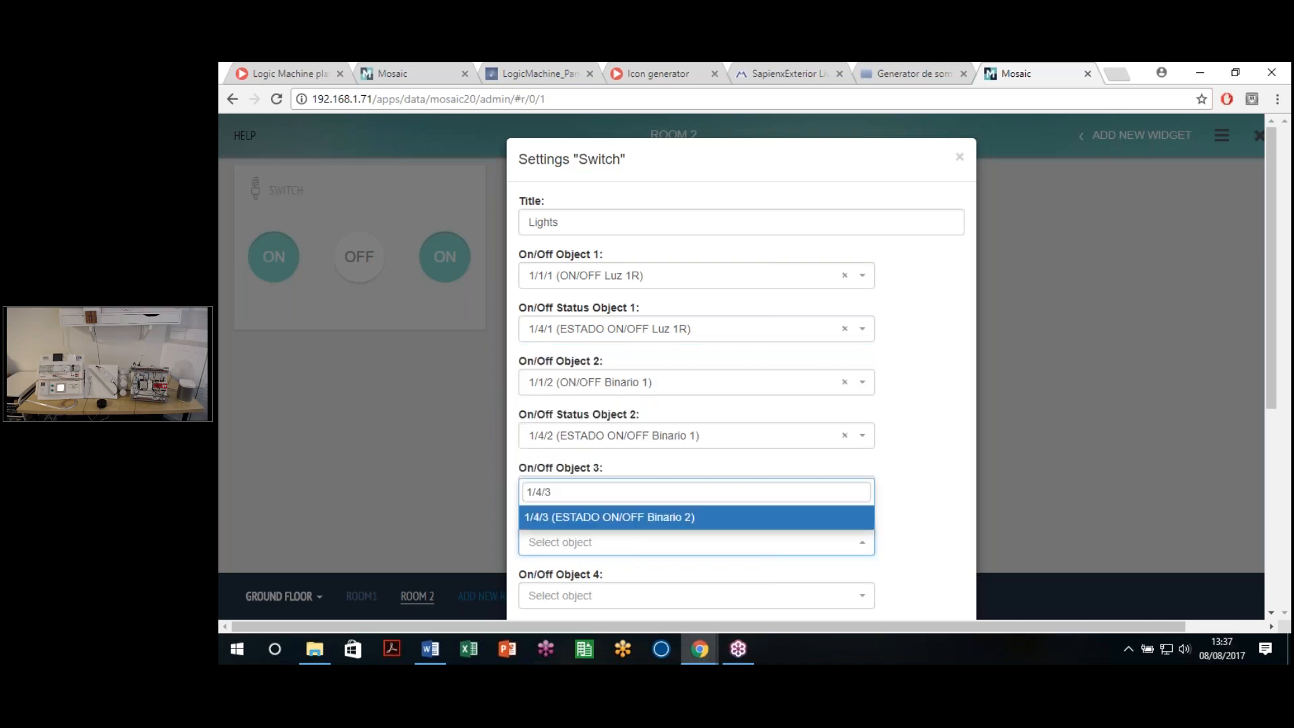
click(688, 517)
scroll(804, 489, down, 5)
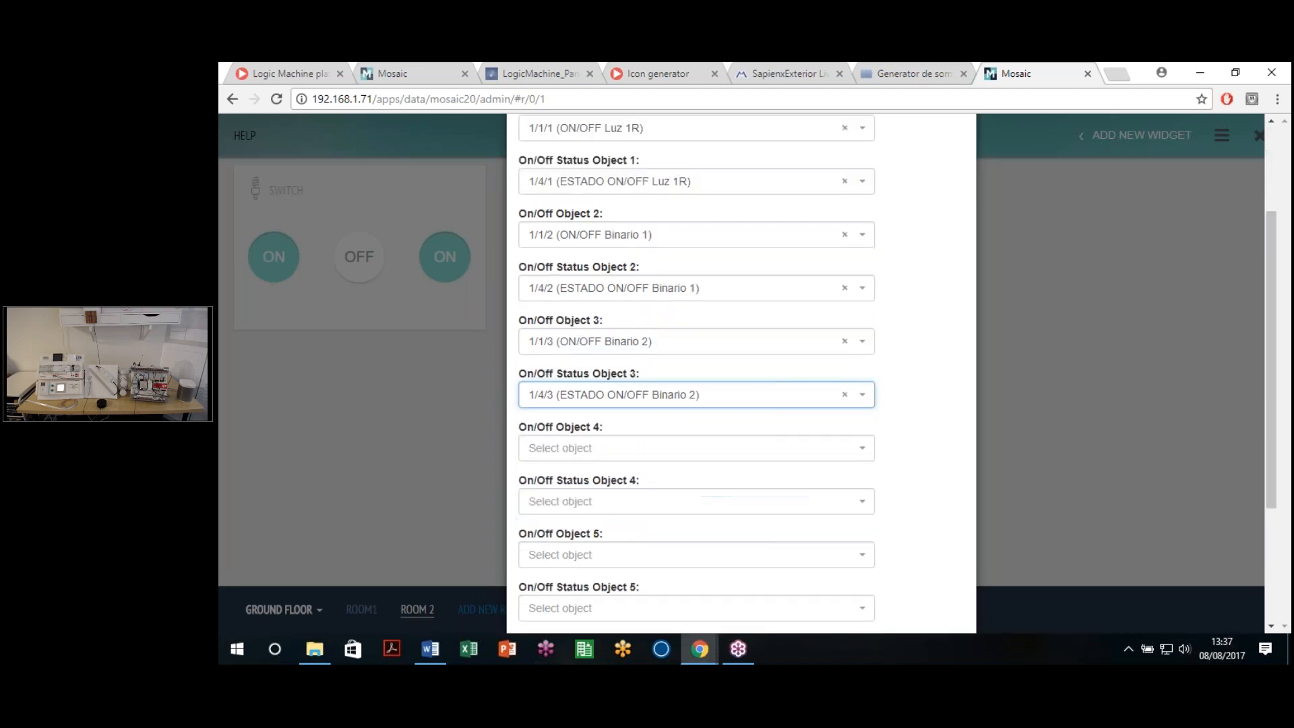
click(940, 584)
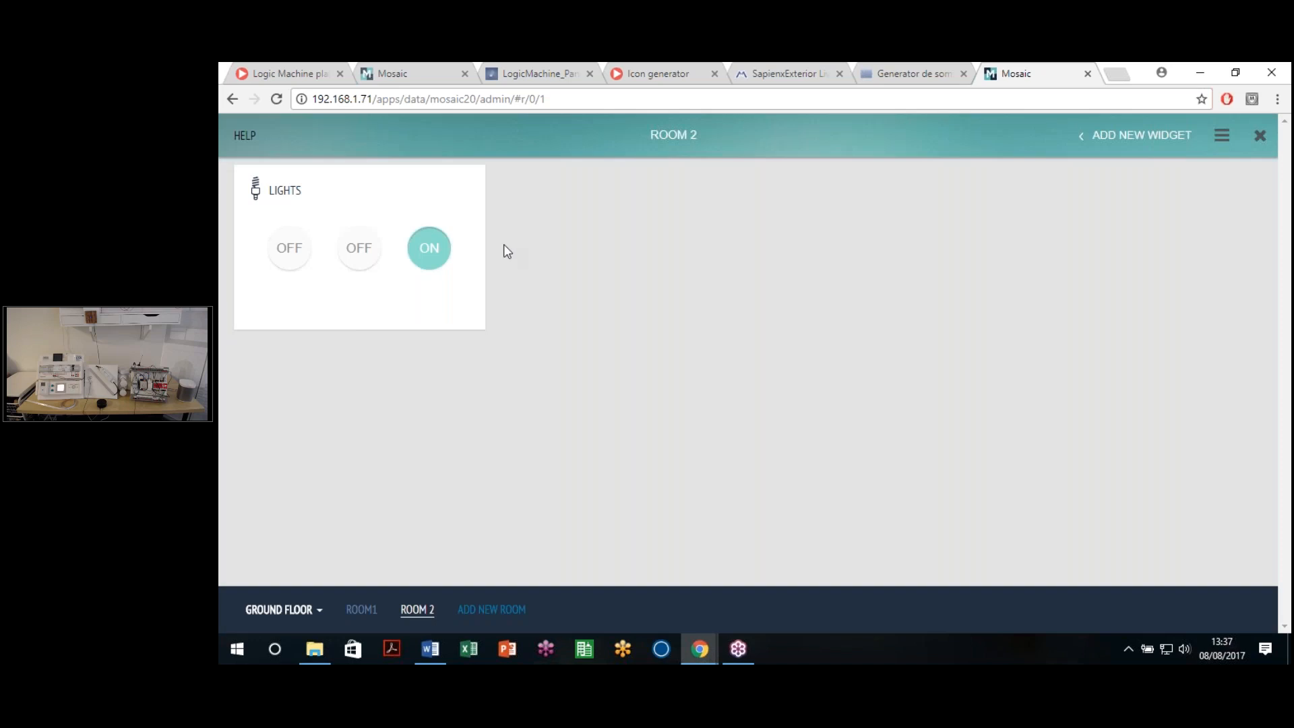
Step: Toggle the three LIGHTS switches to test them, leaving all of them on
click(364, 258)
click(290, 253)
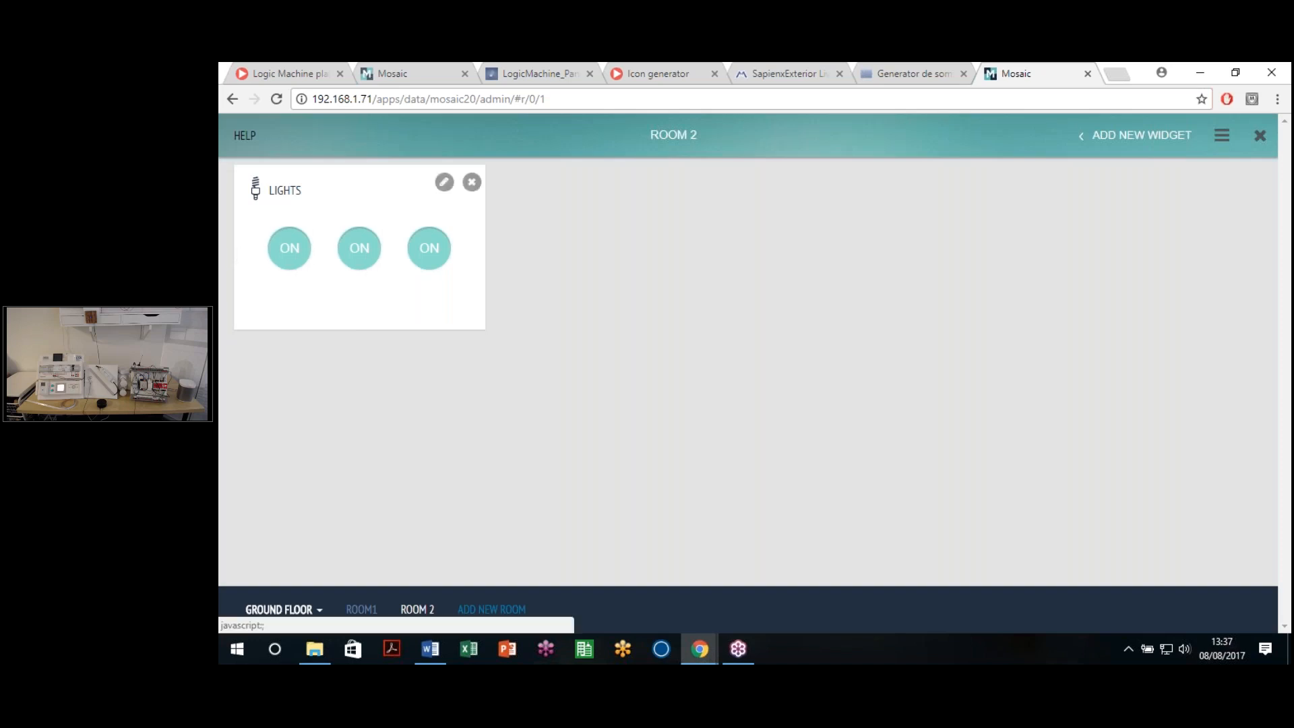
click(437, 260)
click(370, 257)
click(289, 254)
click(351, 257)
click(352, 257)
click(293, 261)
click(354, 260)
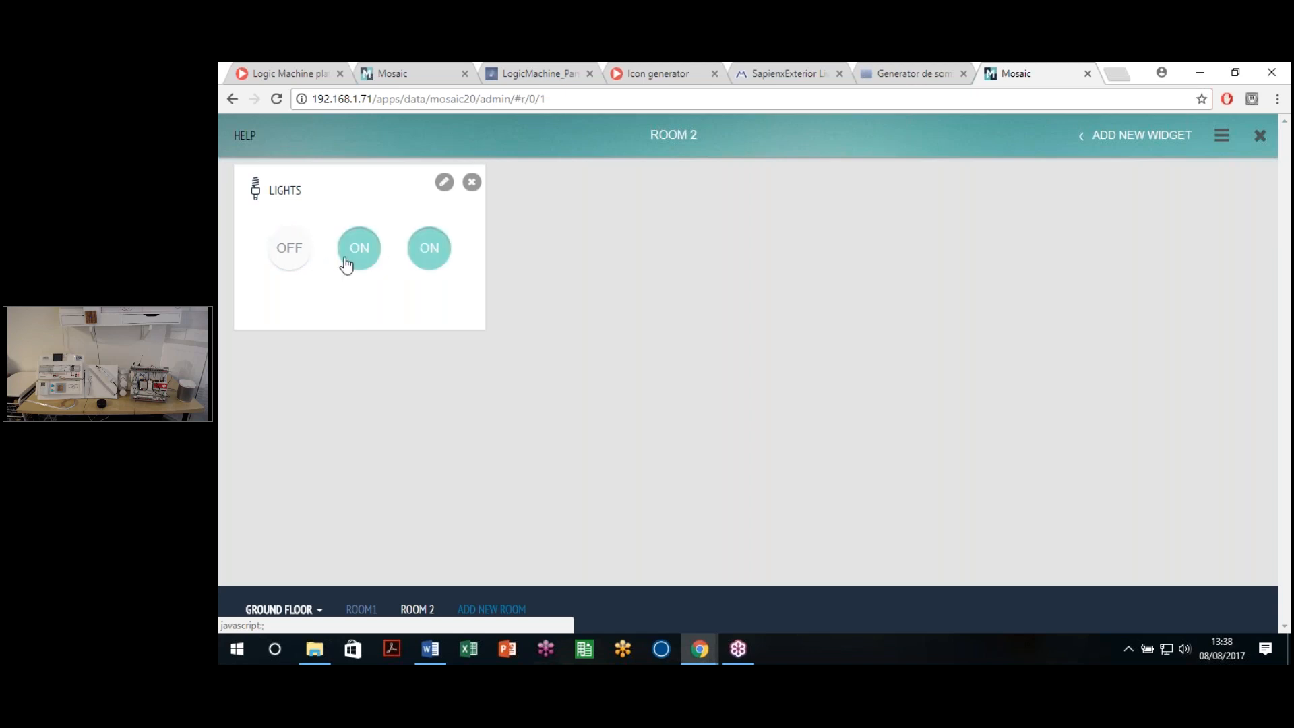
click(282, 259)
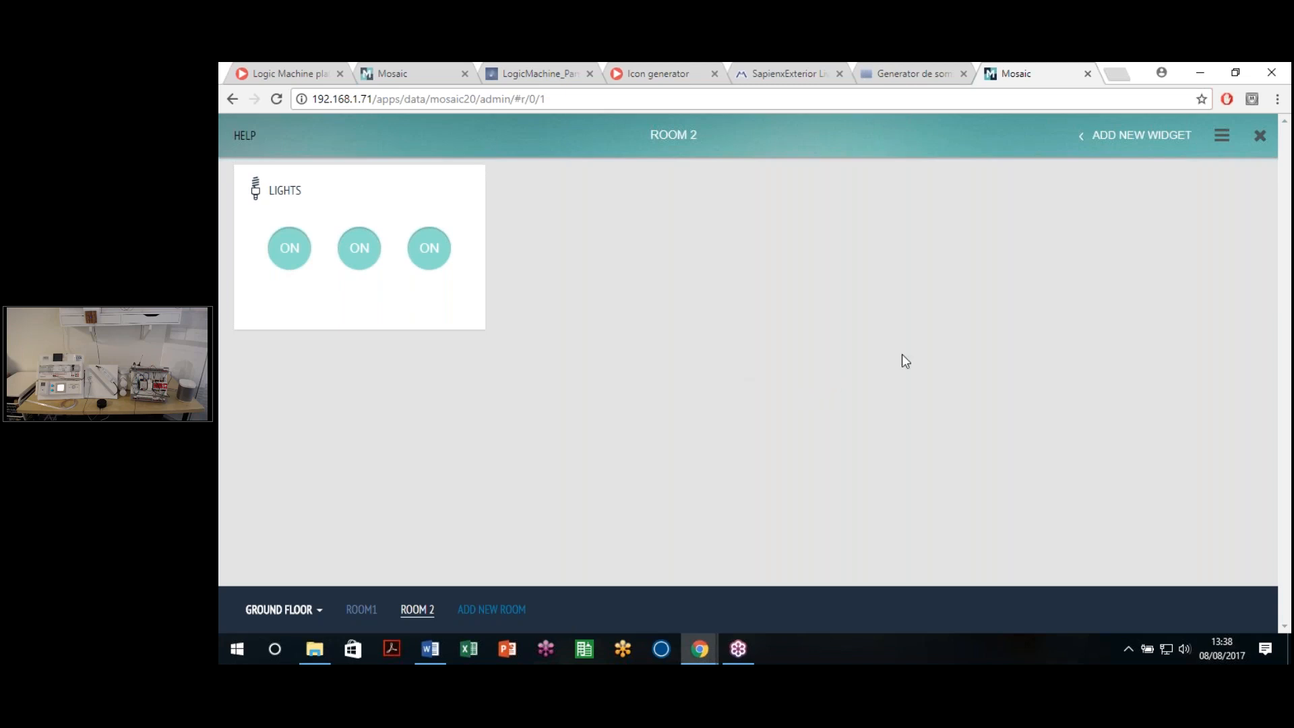
Step: Open and close the admin options menu, then go back to the ROOM1 page
click(1220, 136)
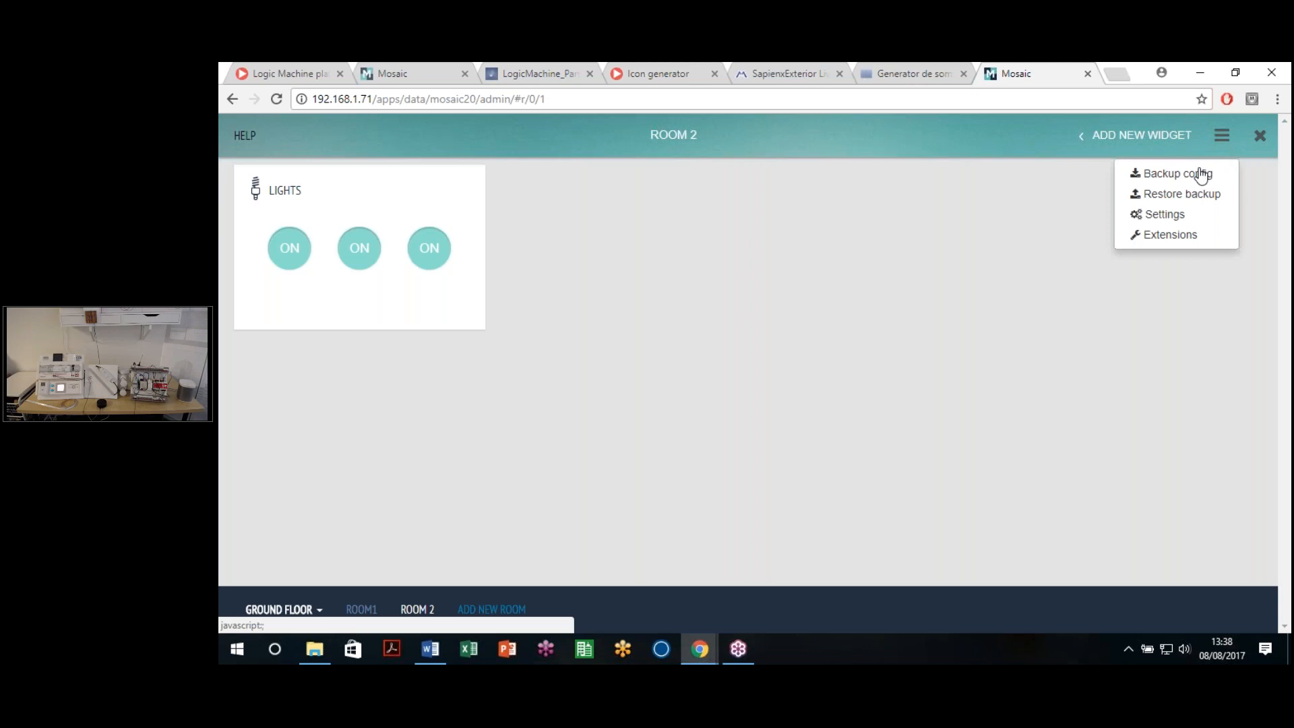
click(1169, 235)
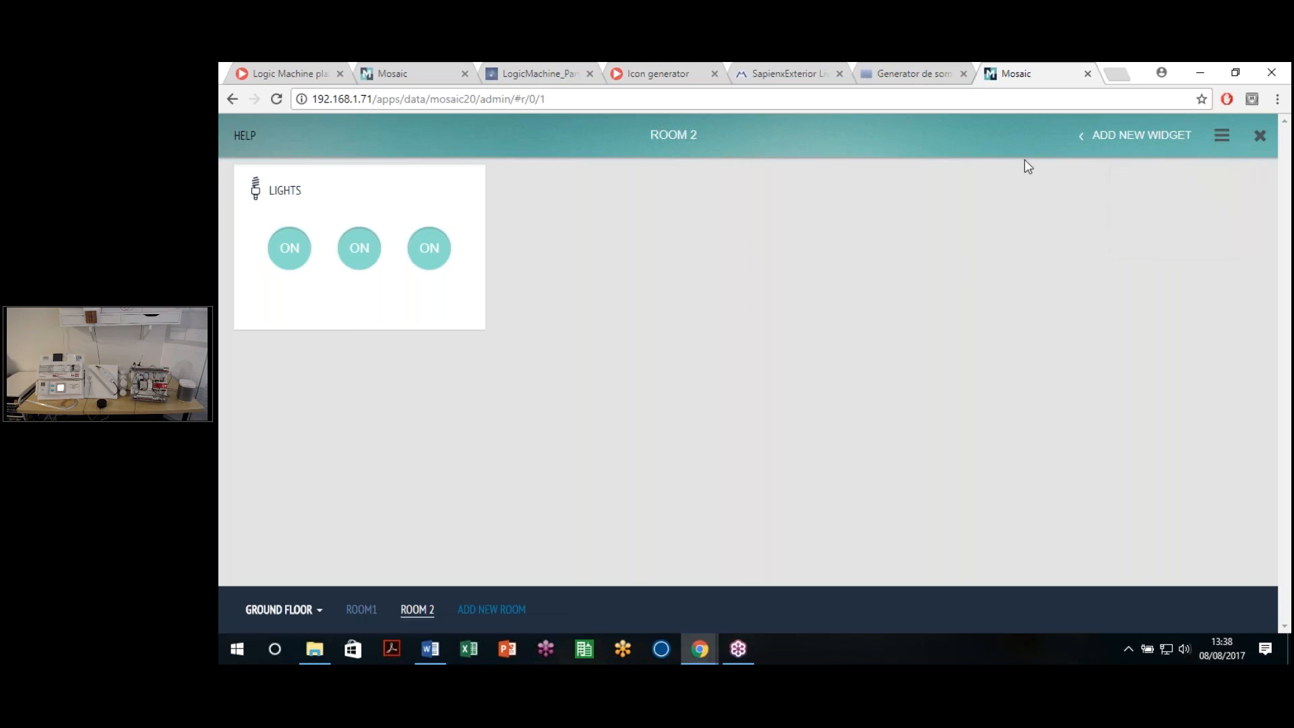
click(1221, 136)
click(940, 222)
click(232, 99)
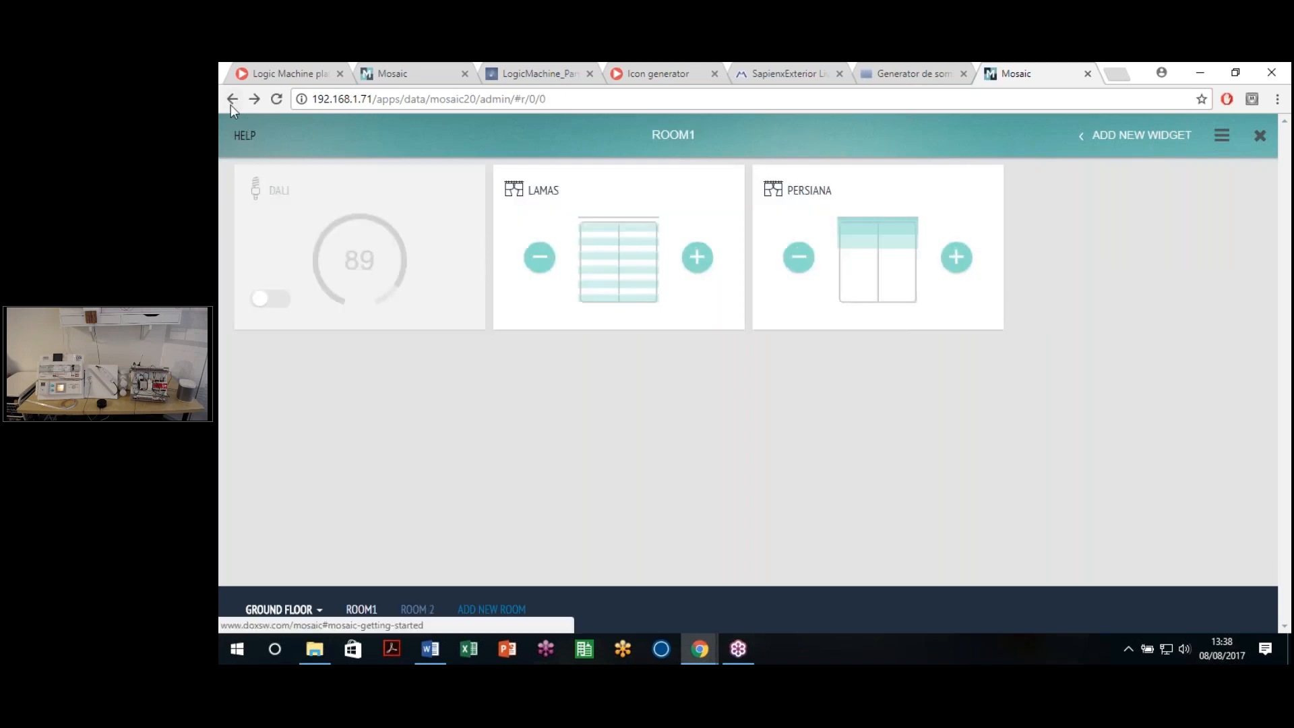
click(232, 99)
Step: Return to the app launcher, unlock it with the admin password, and switch to the Mosaic tab
click(235, 104)
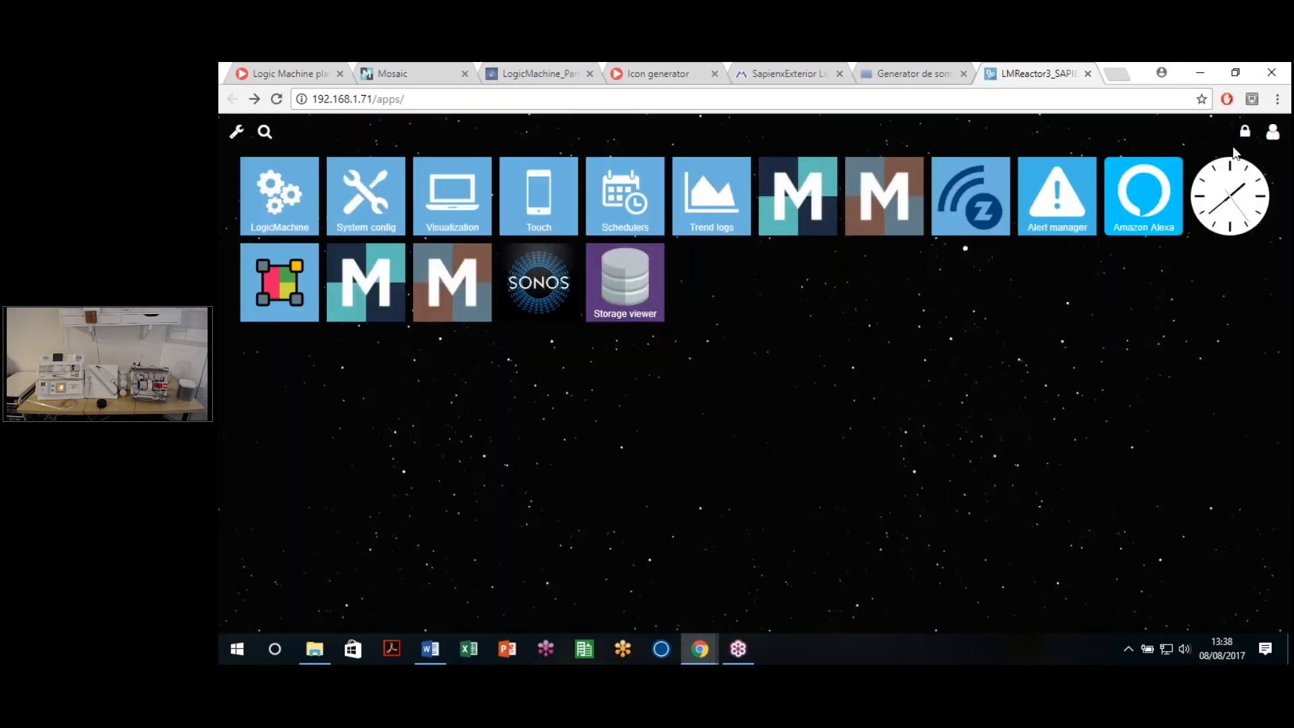
click(1244, 132)
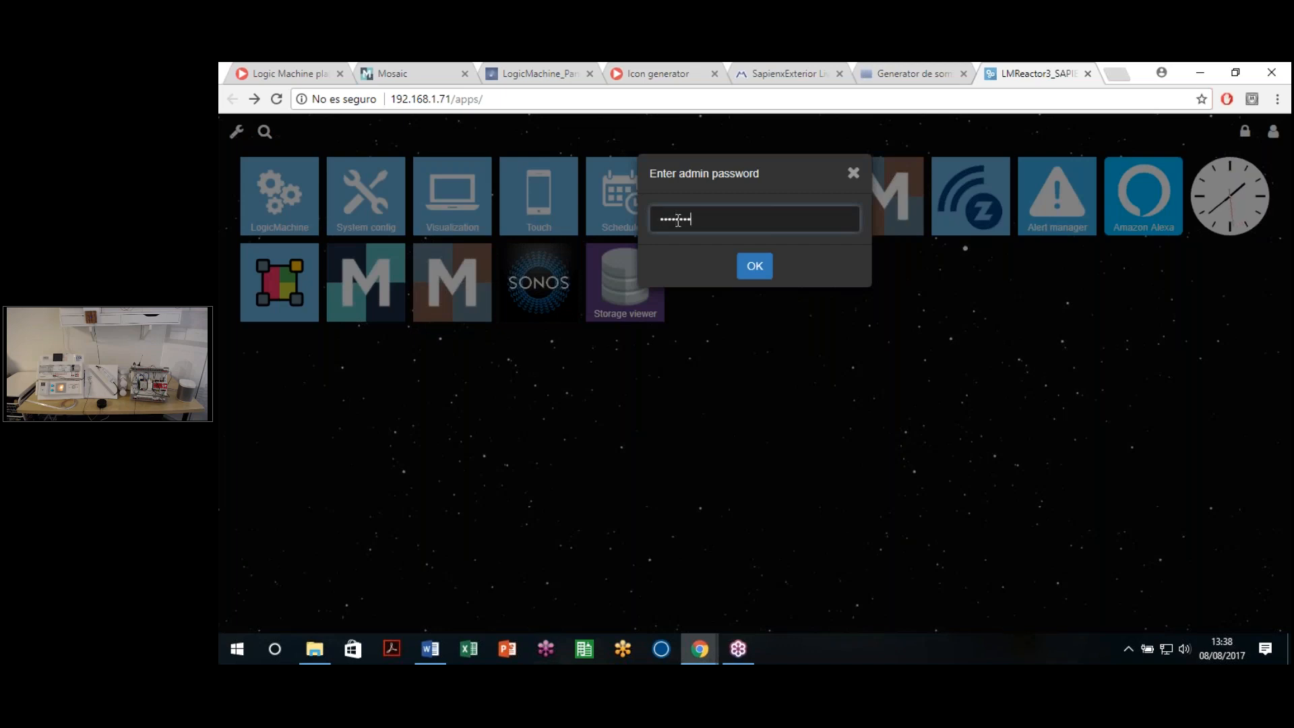
key(Return)
click(446, 74)
Step: Reload the Mosaic page, then open the second Mosaic app from the launcher's installed apps
click(446, 101)
key(Return)
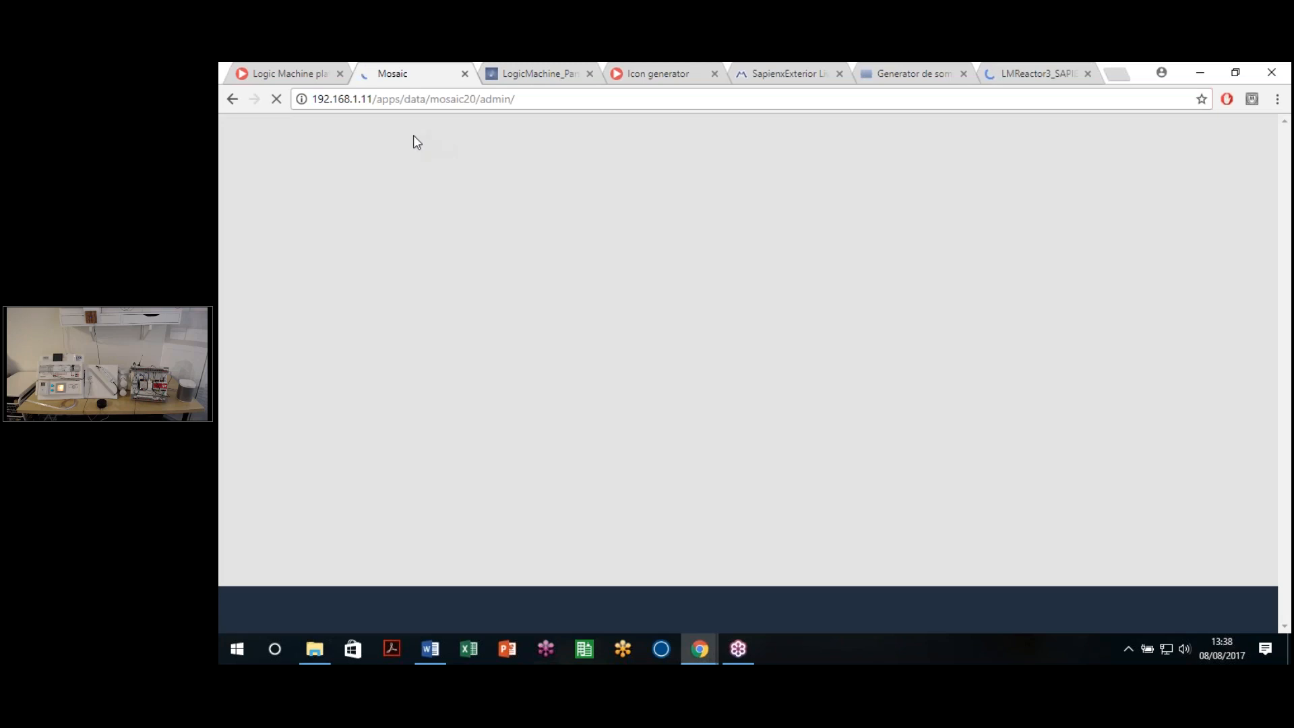
click(1010, 73)
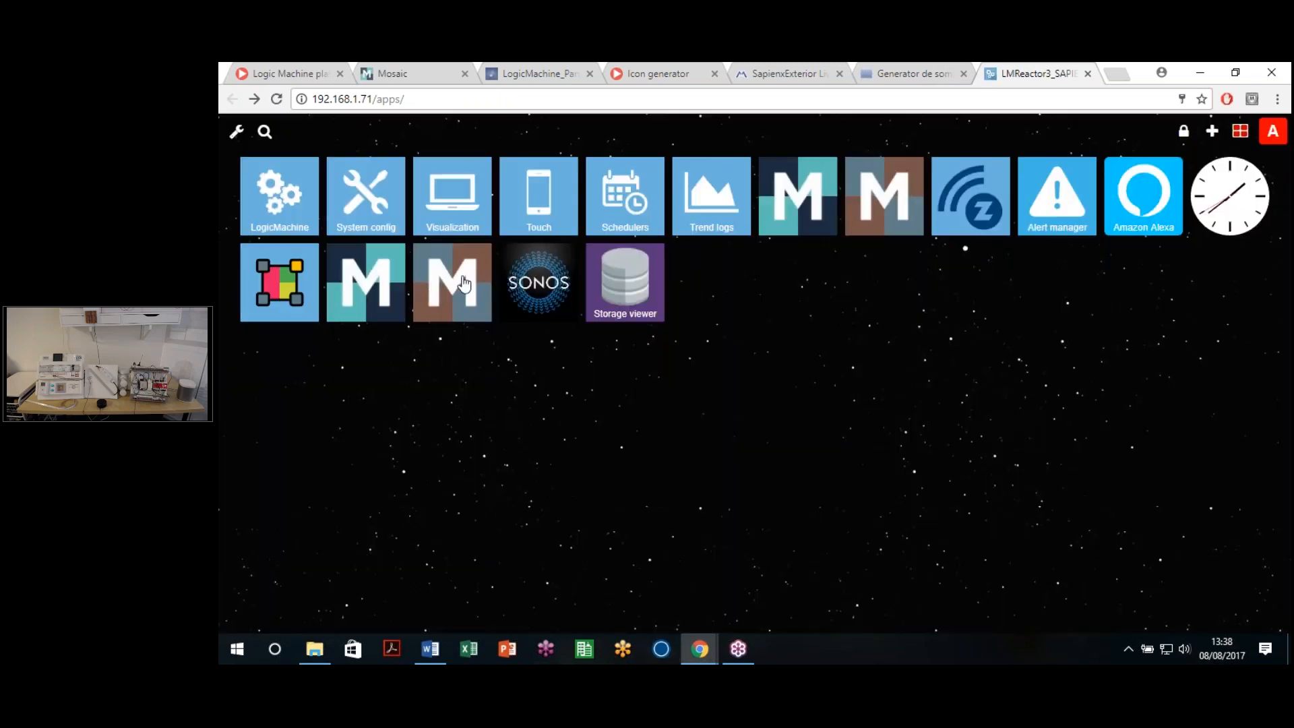
click(1187, 130)
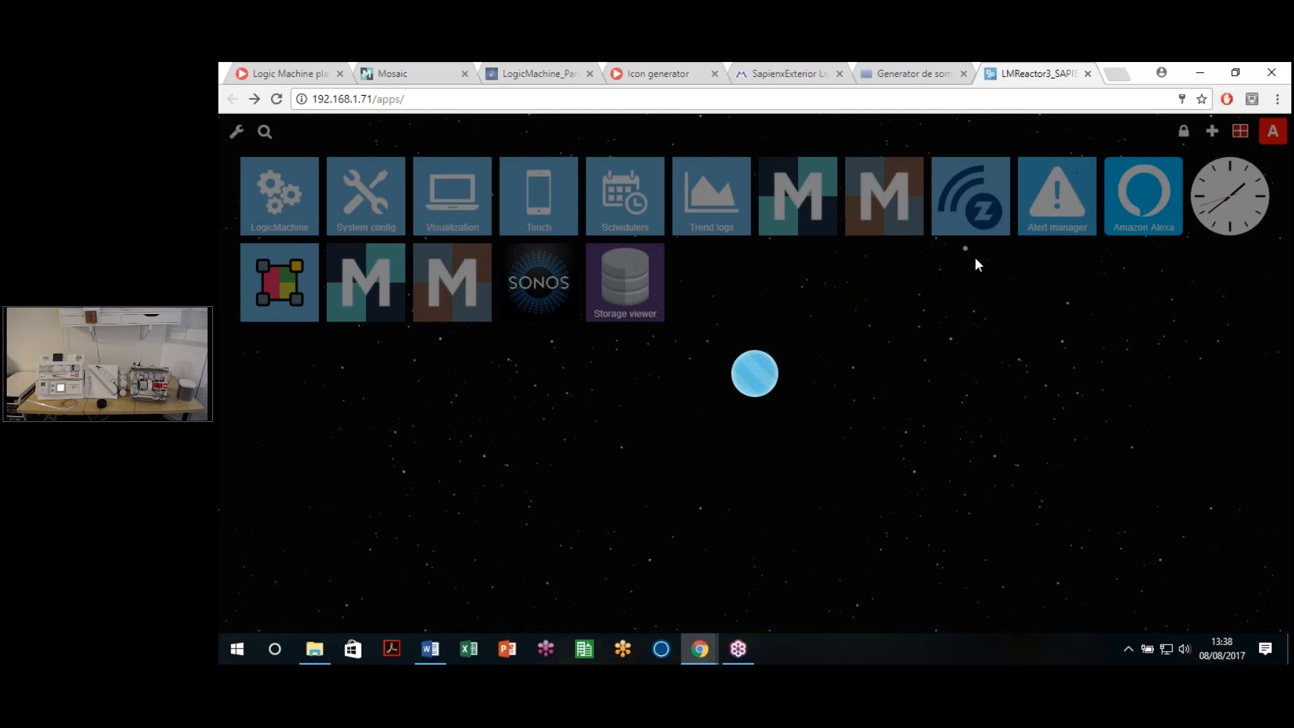
click(890, 211)
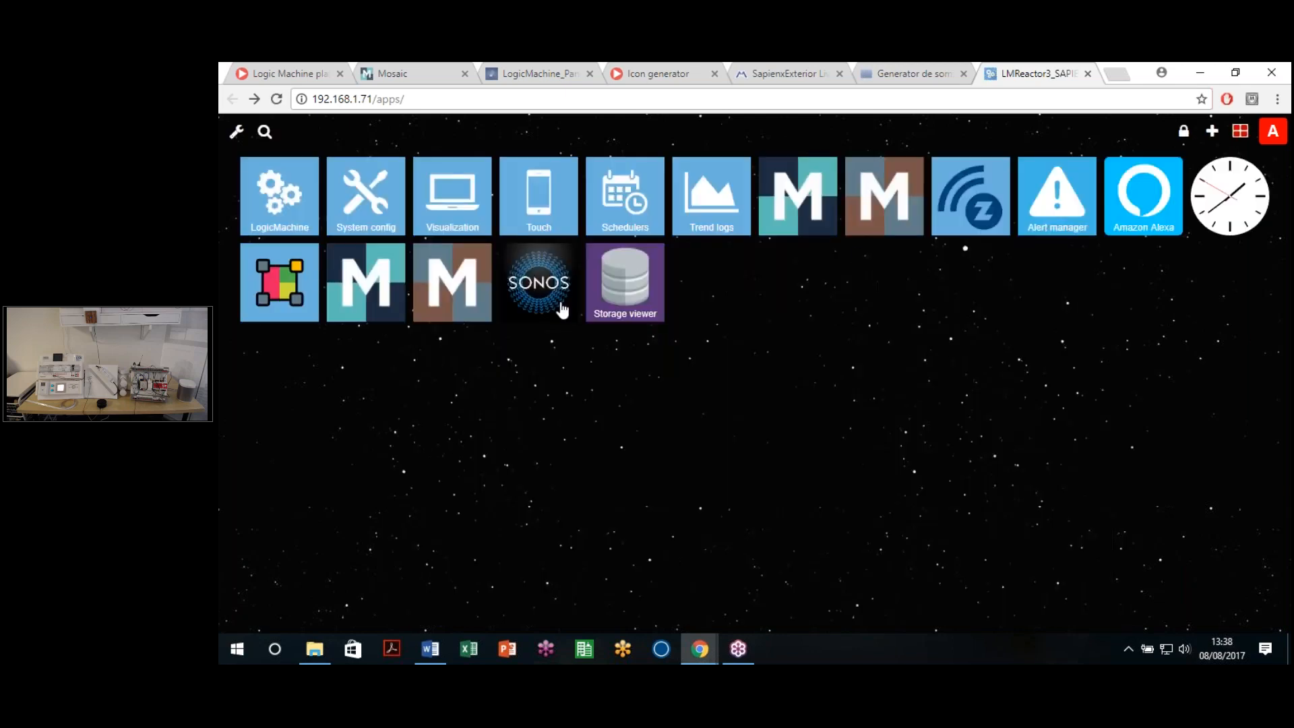
click(435, 311)
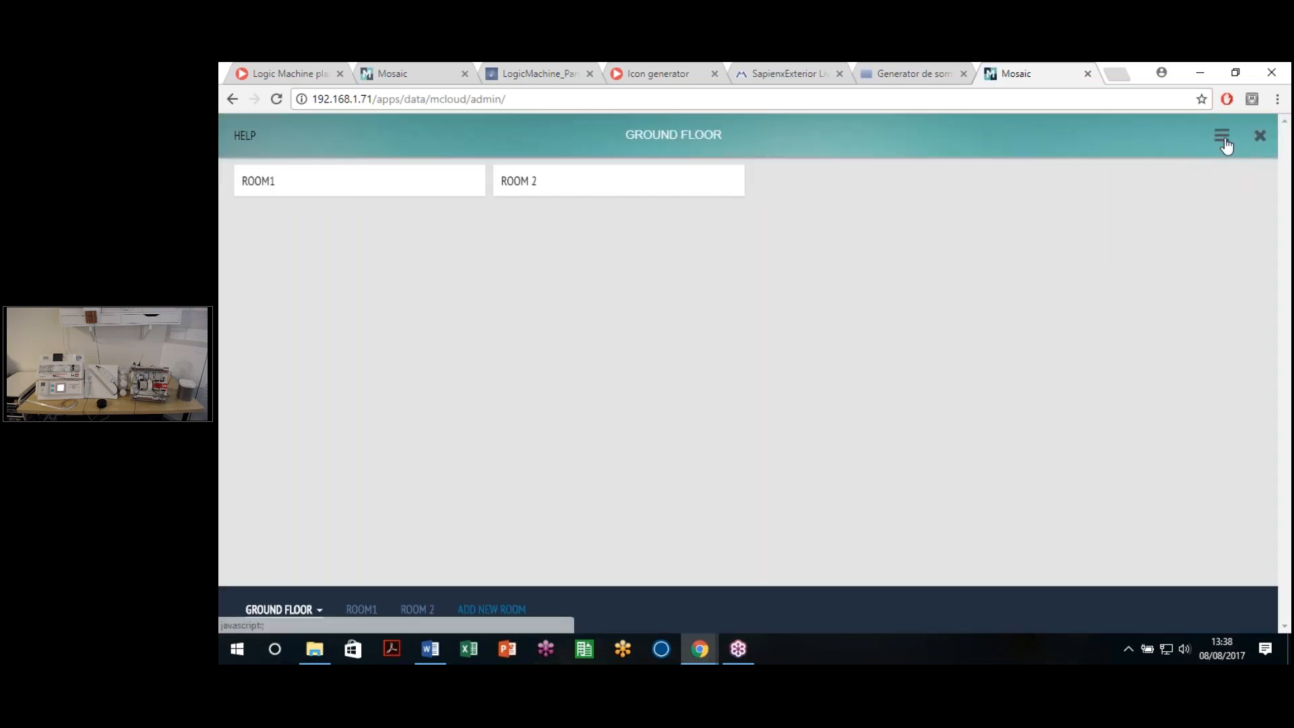
Step: Open the ROOM 2 page and choose Cloud (Beta) from the admin menu
click(1222, 136)
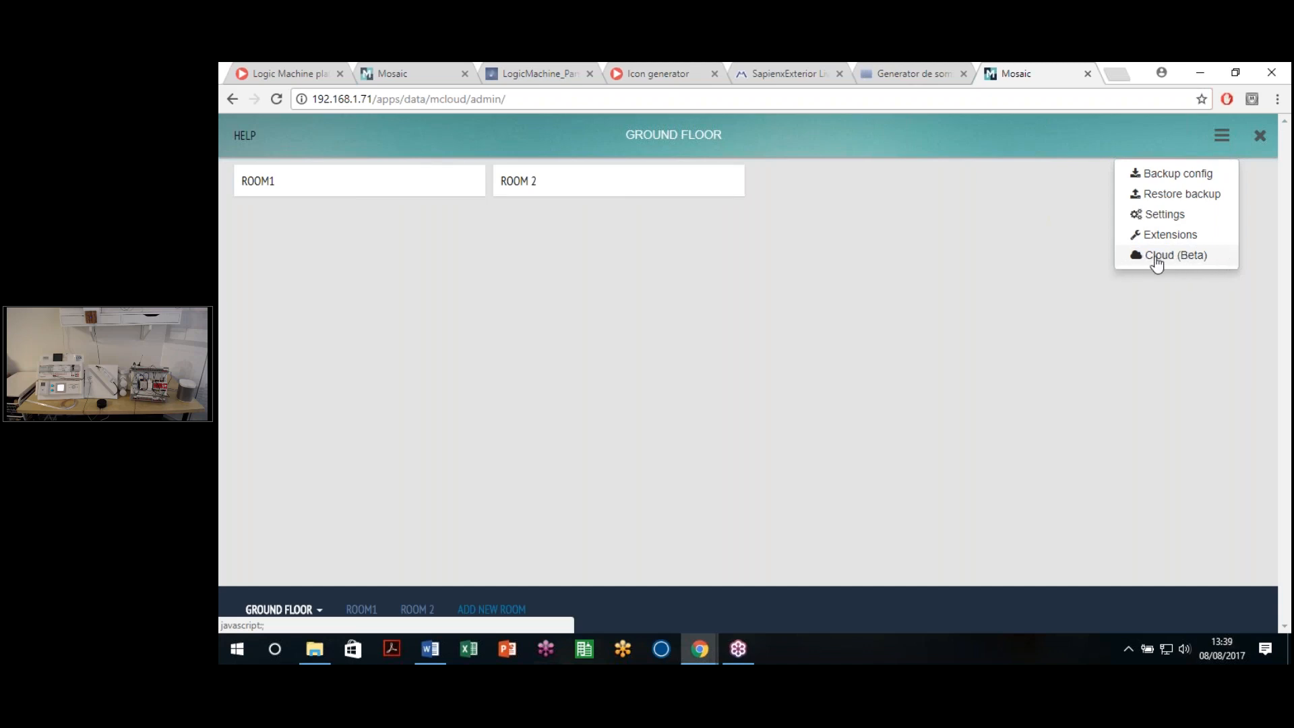
click(577, 186)
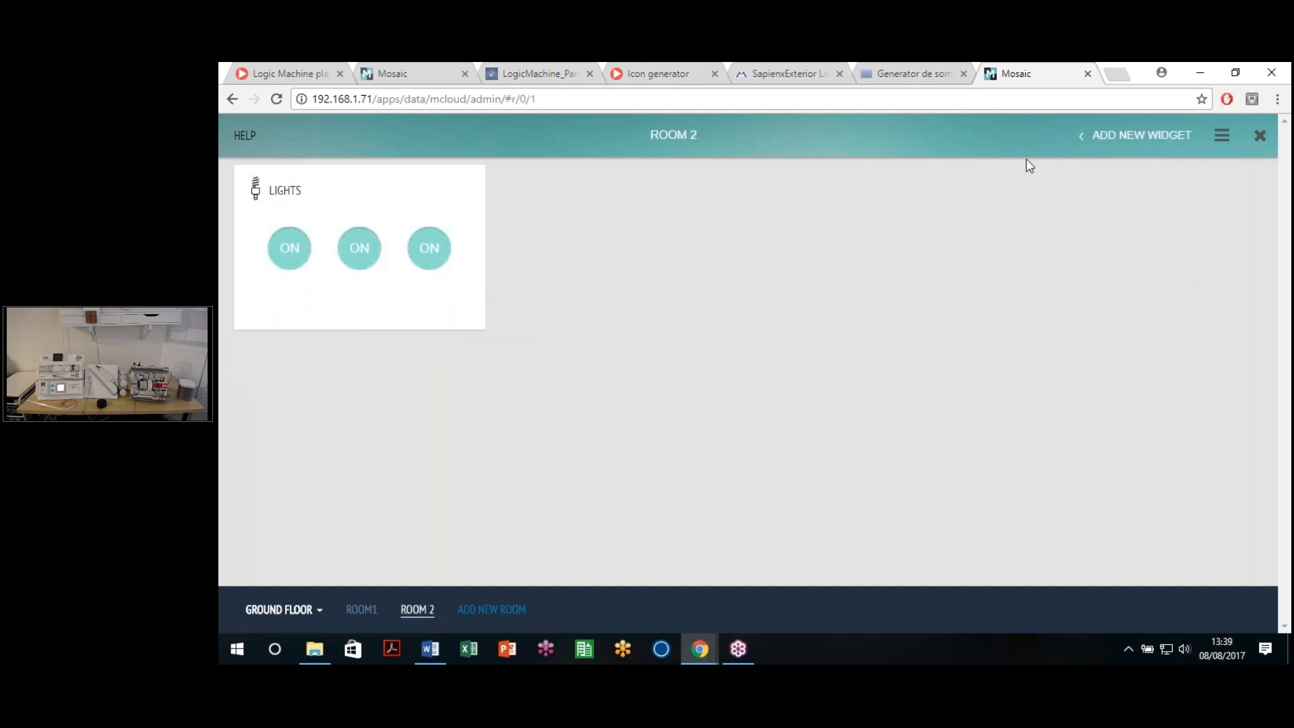
click(1261, 132)
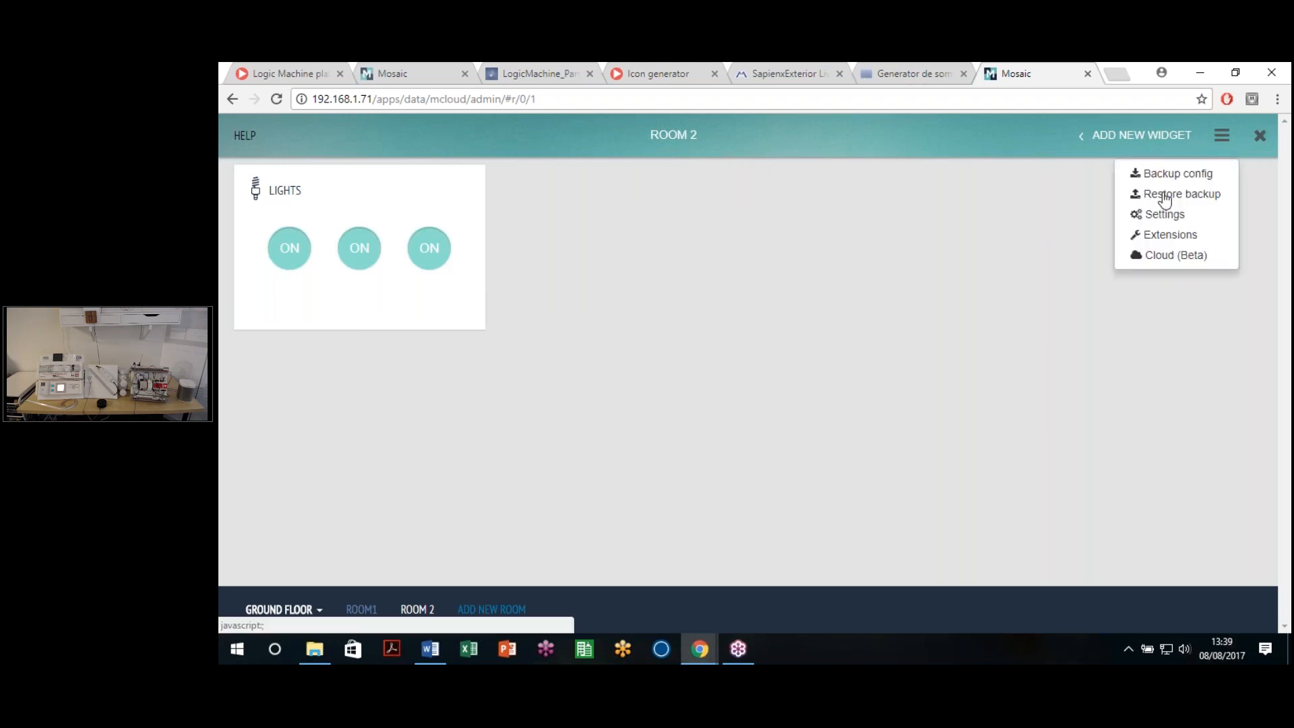
click(1159, 258)
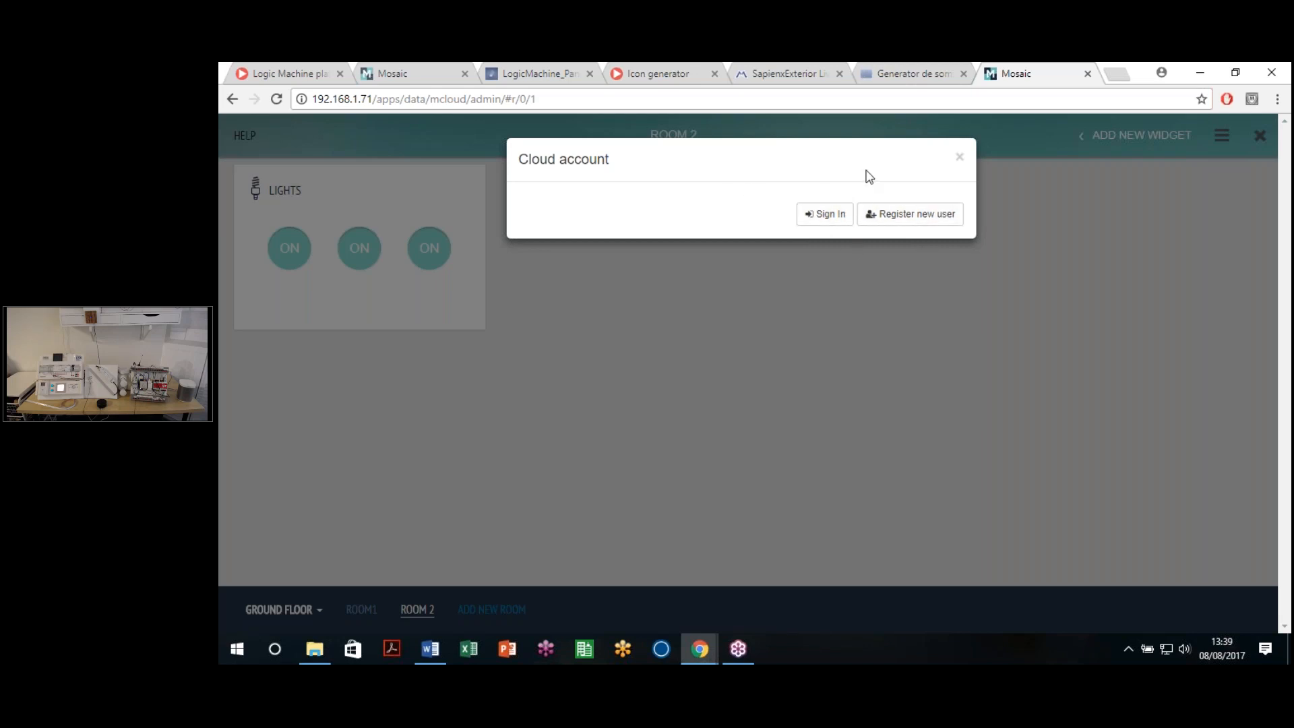
Step: Look over the cloud registration form, then switch to the sign-in form
click(893, 223)
click(568, 262)
key(Tab)
click(676, 381)
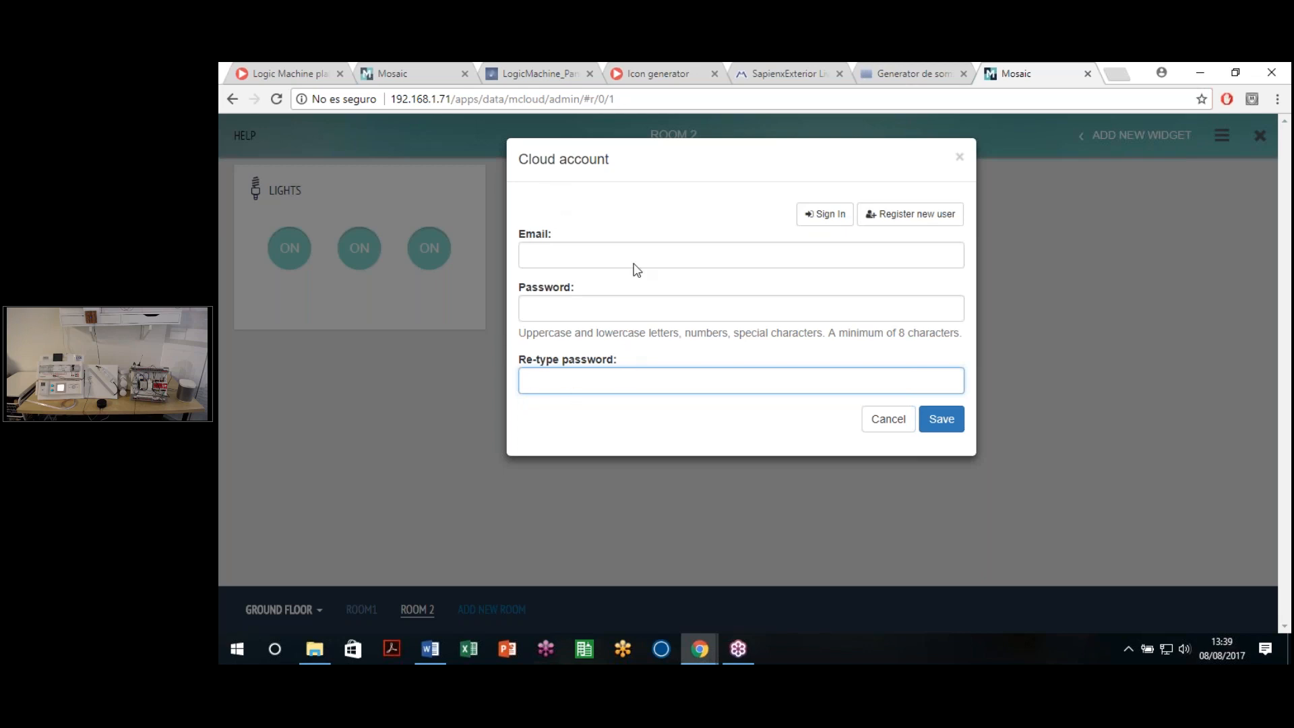
click(823, 214)
Step: Fill in the saved account e-mail and password and submit the sign-in
click(677, 258)
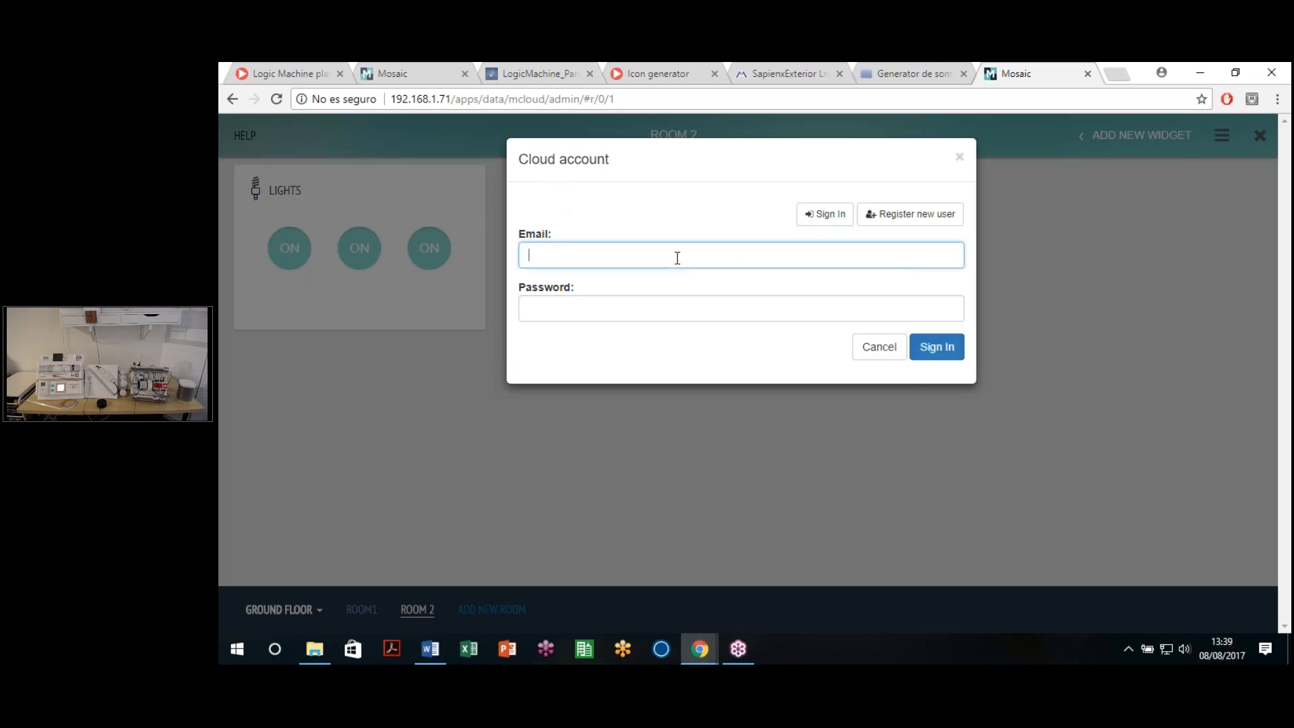
text(logic)
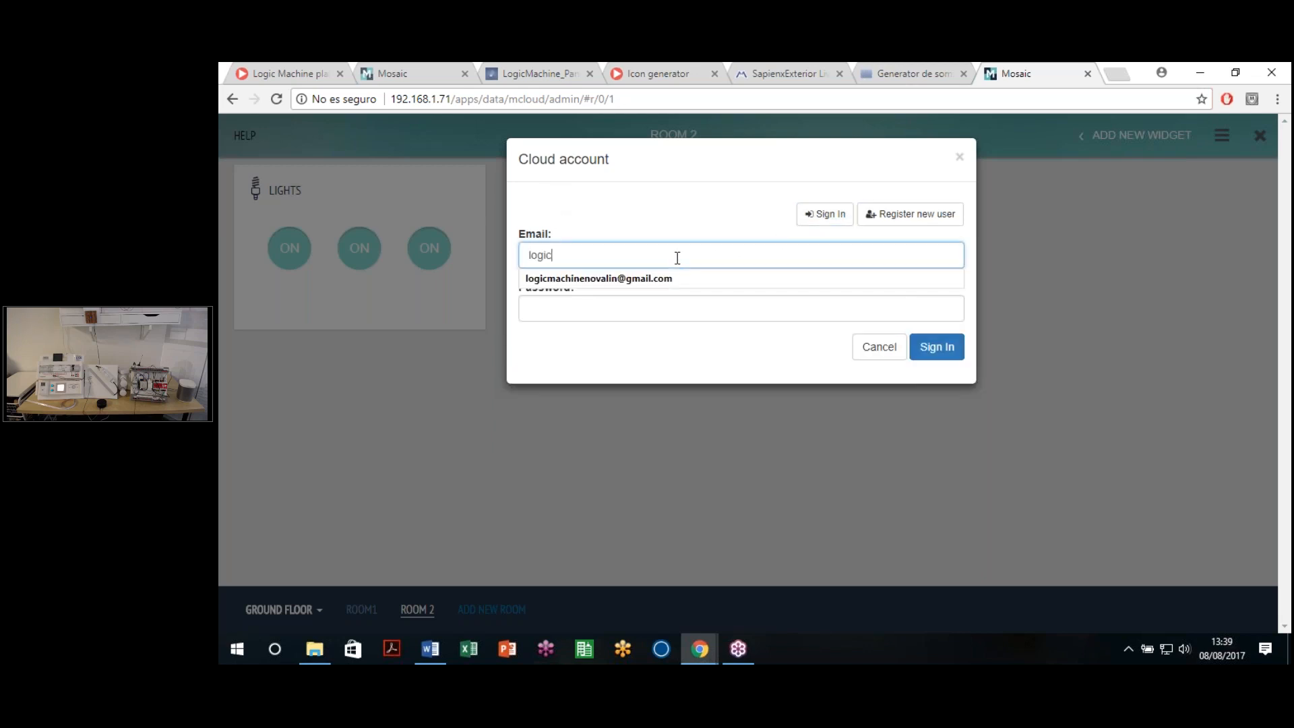
click(609, 281)
click(625, 307)
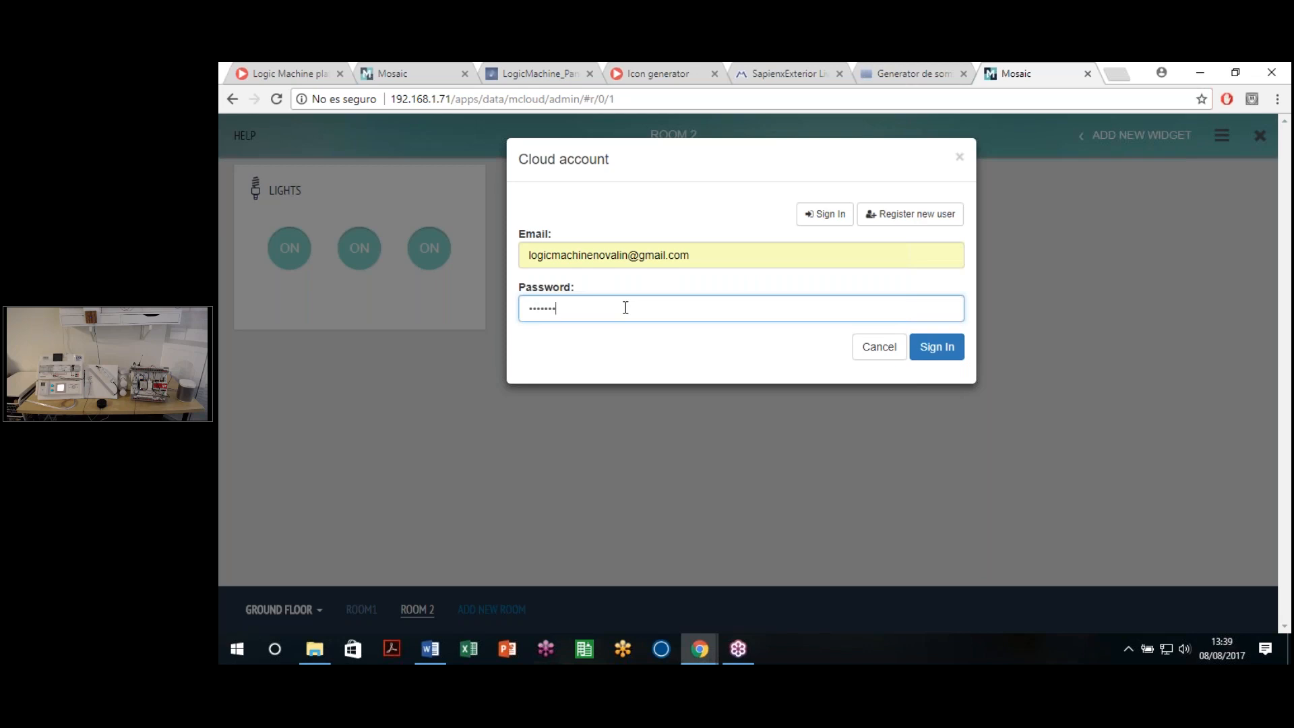
key(Return)
Step: Retry the password, dismissing authentication errors, until the cloud sign-in succeeds
click(824, 214)
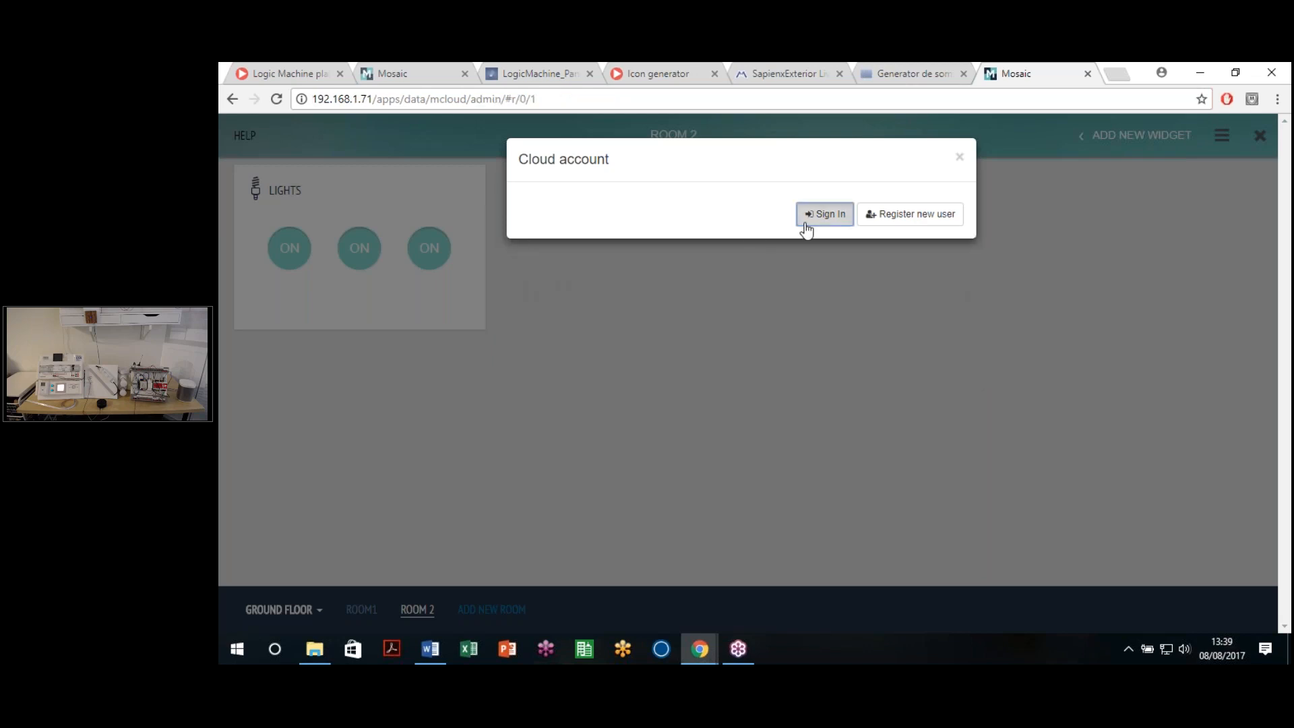
click(529, 255)
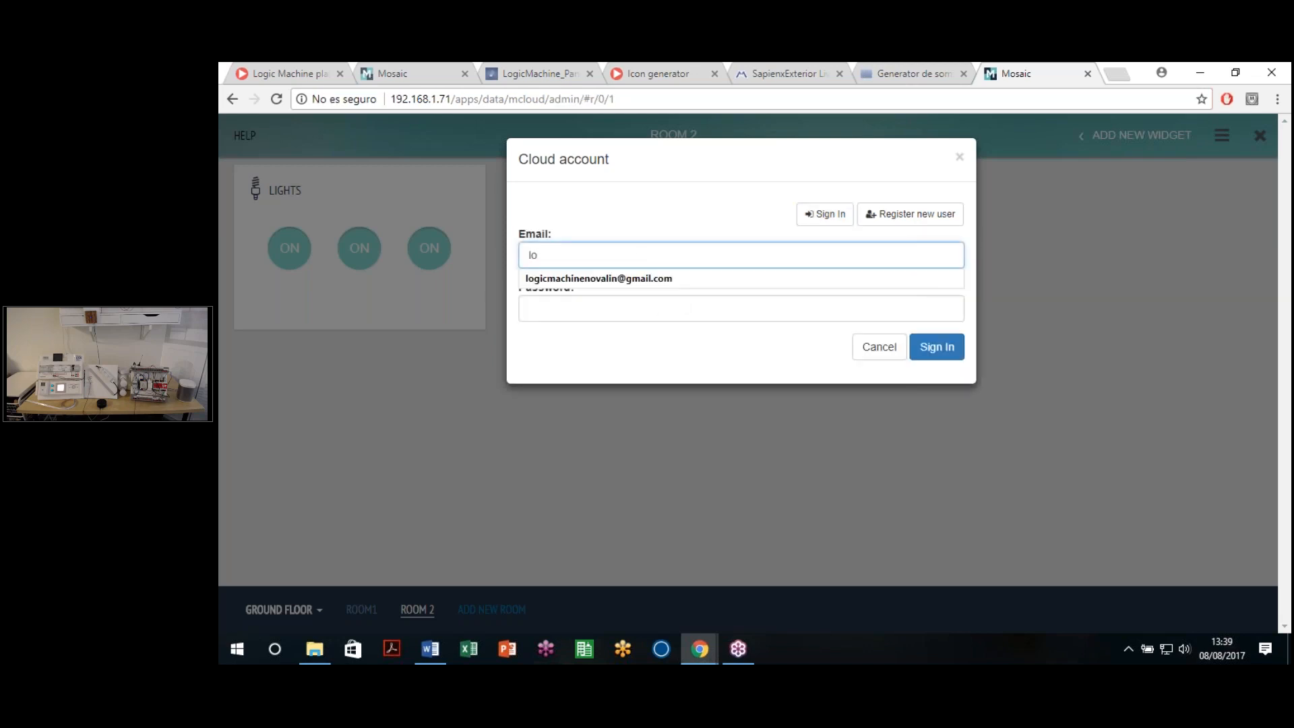
click(633, 278)
click(620, 309)
text(•)
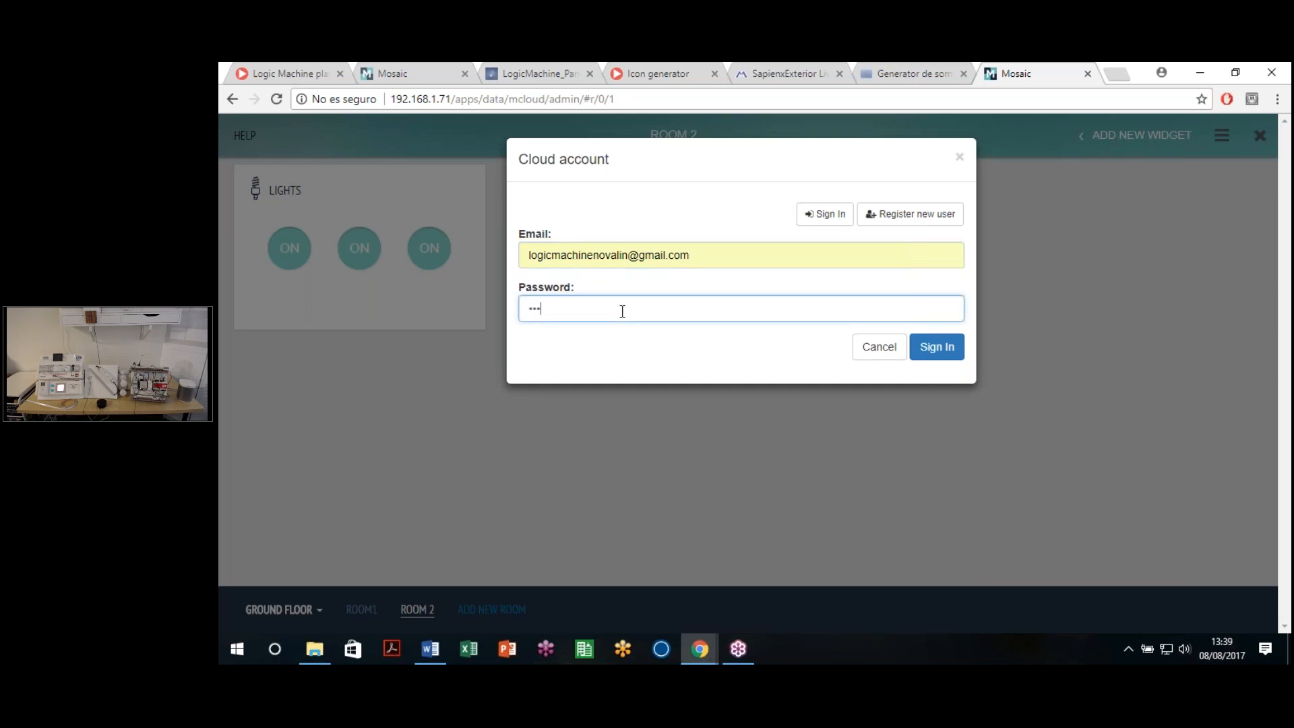
click(935, 351)
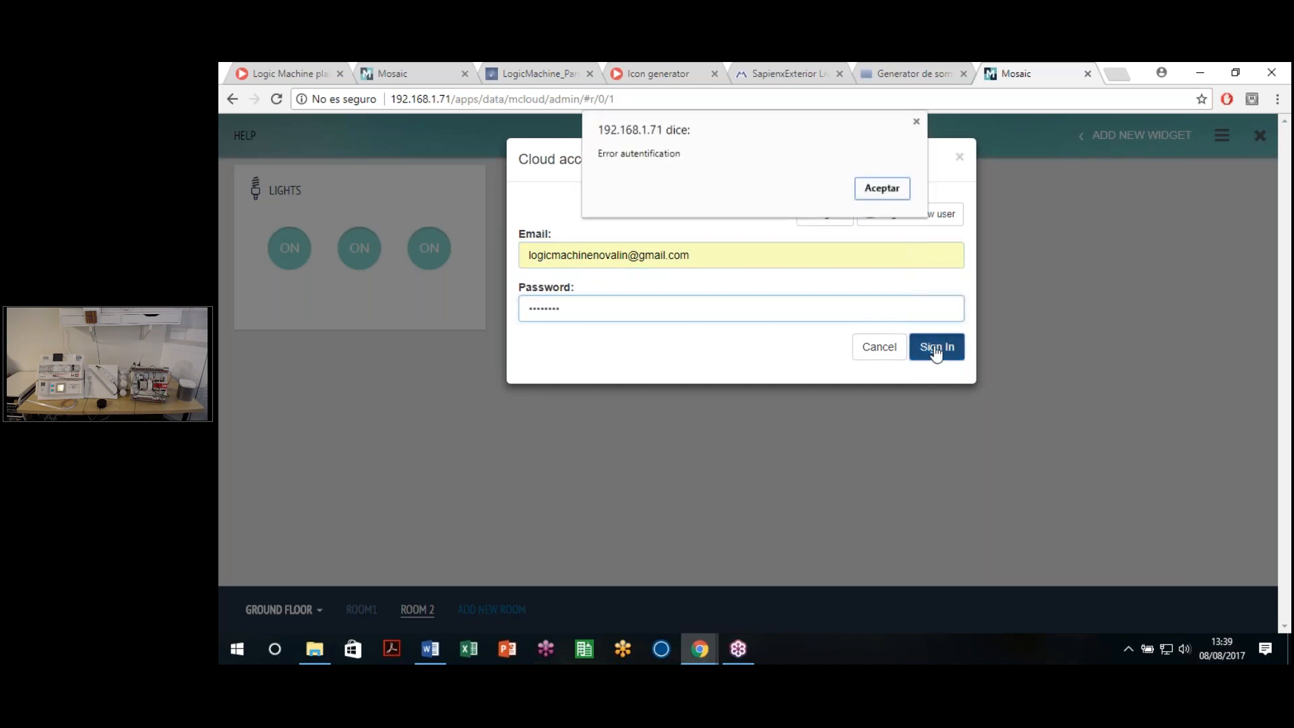
click(882, 189)
text(••)
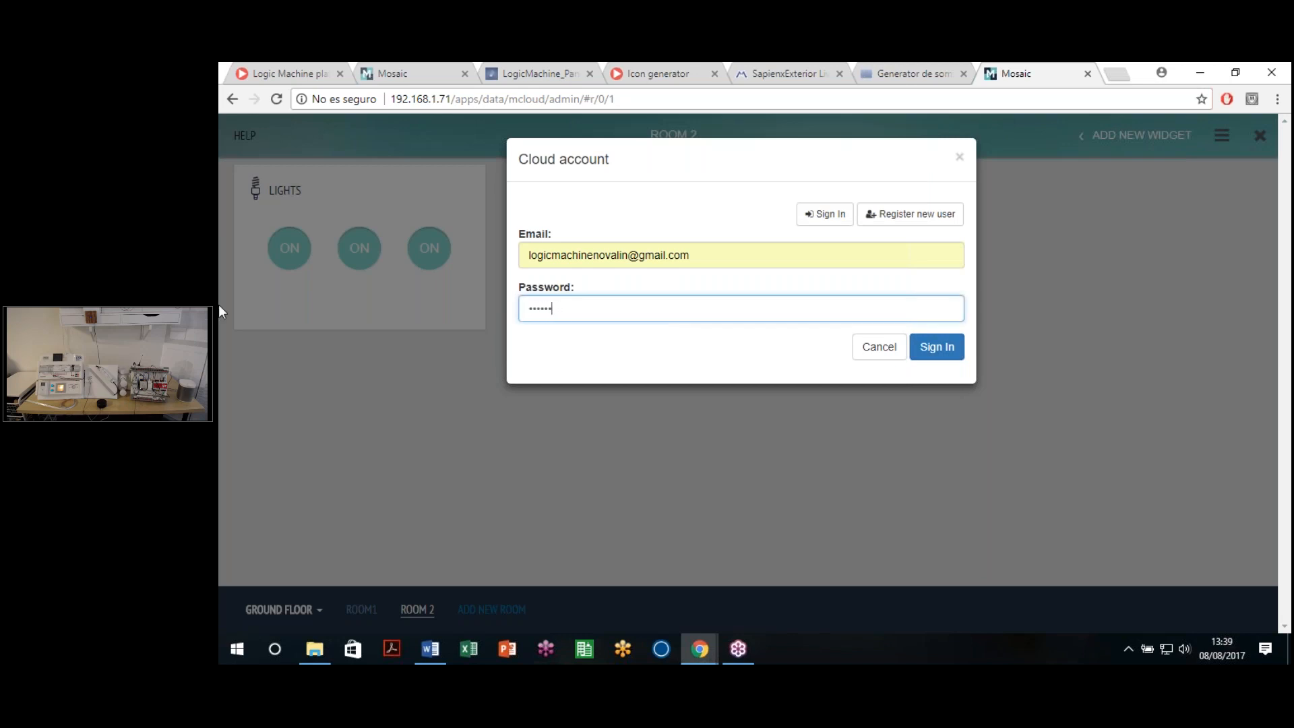
click(952, 352)
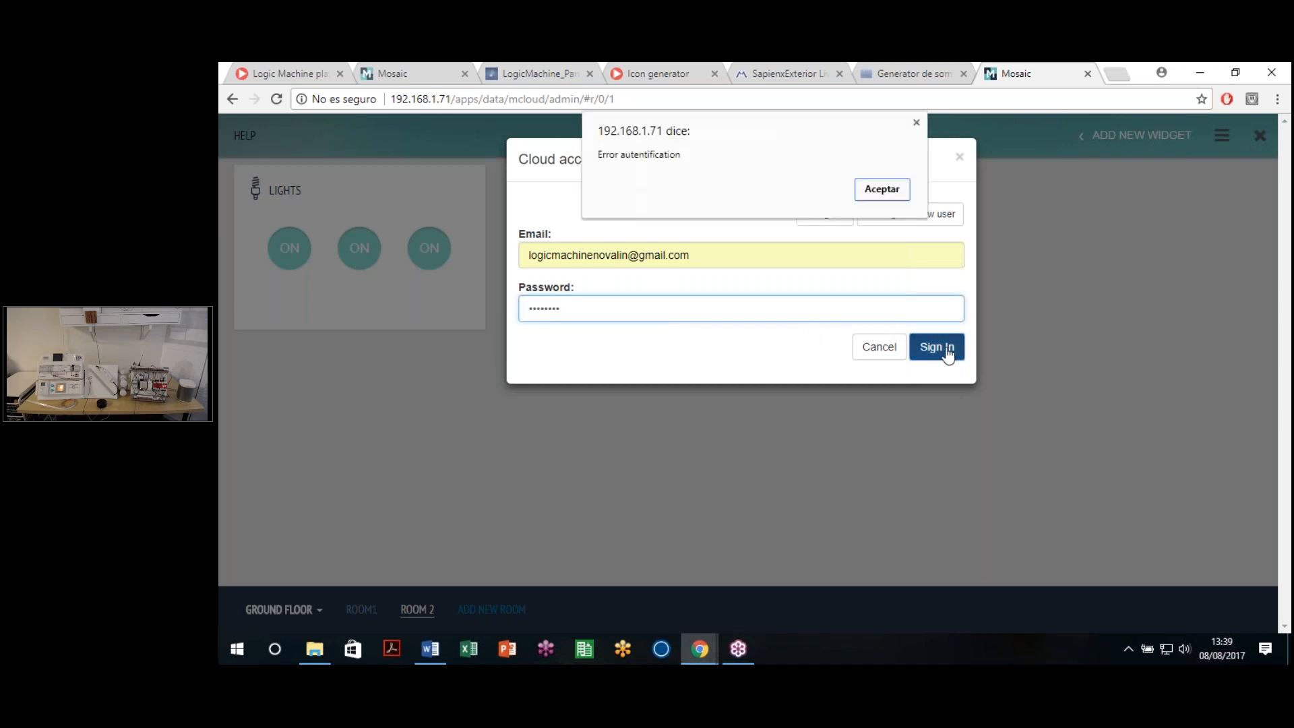
click(864, 197)
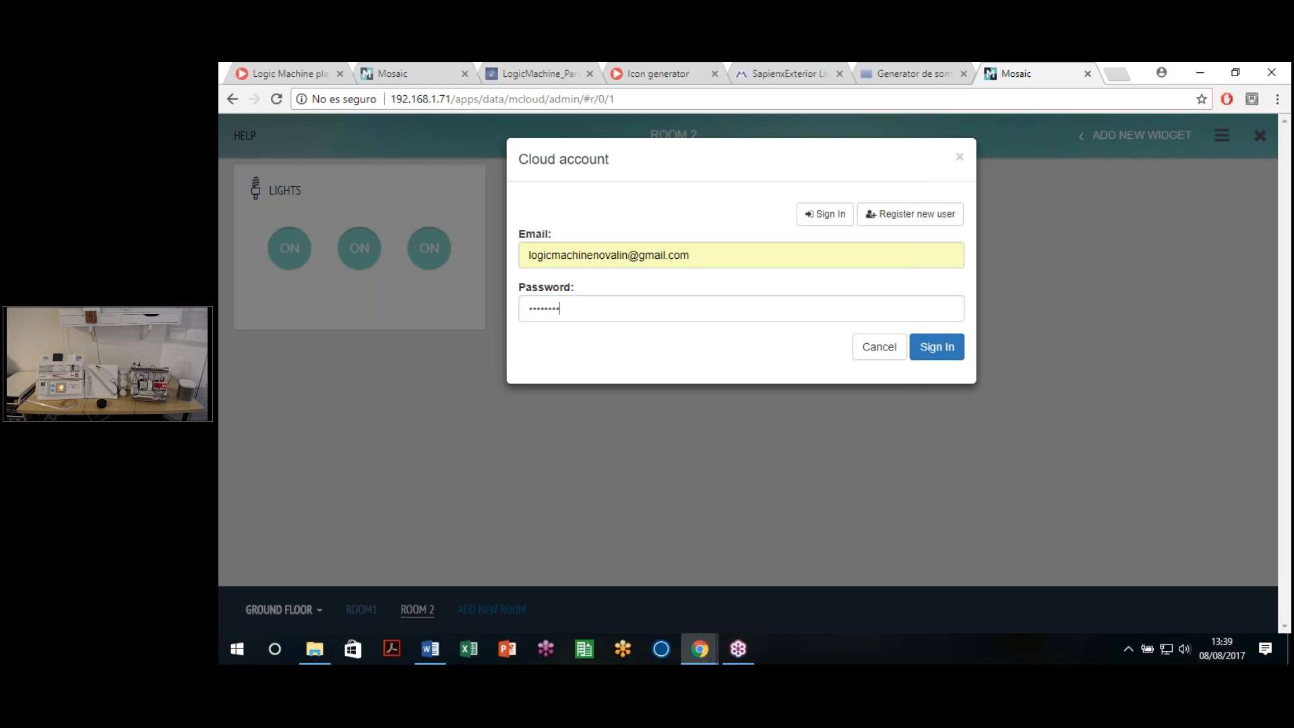
text(••••••••)
click(935, 346)
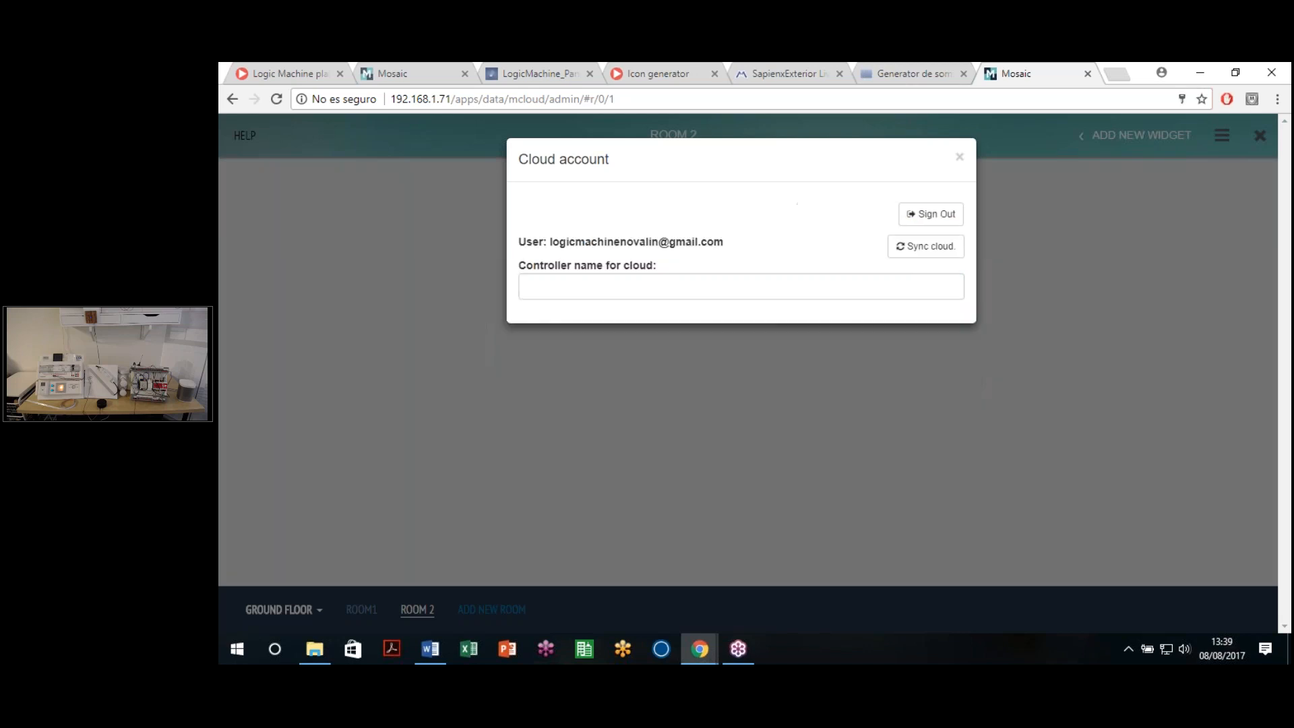
Step: Enter Reactor as the controller name for the cloud
click(649, 298)
click(649, 295)
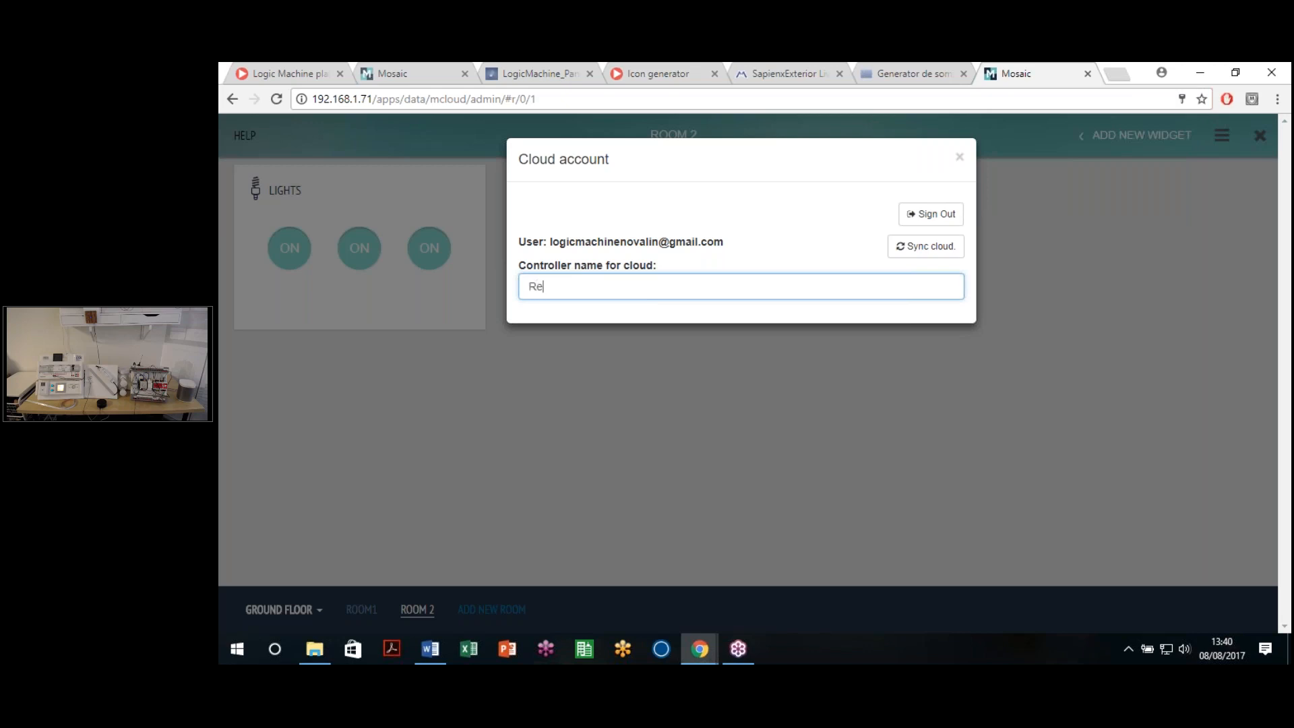
text(REc)
key(BackSpace)
text(ac)
key(BackSpace)
key(BackSpace)
text(a)
key(BackSpace)
text(eact)
Step: Sync the controller to the cloud twice, close the dialog, and open a new browser tab
click(911, 253)
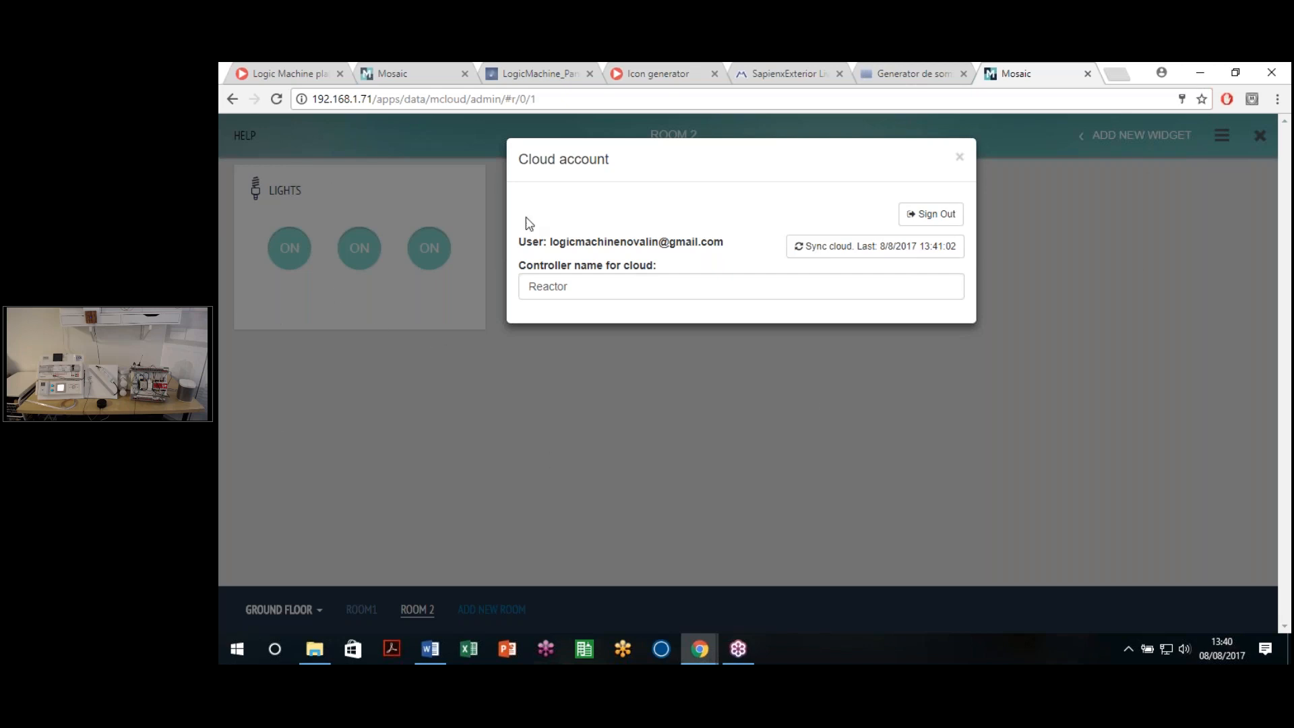
click(845, 249)
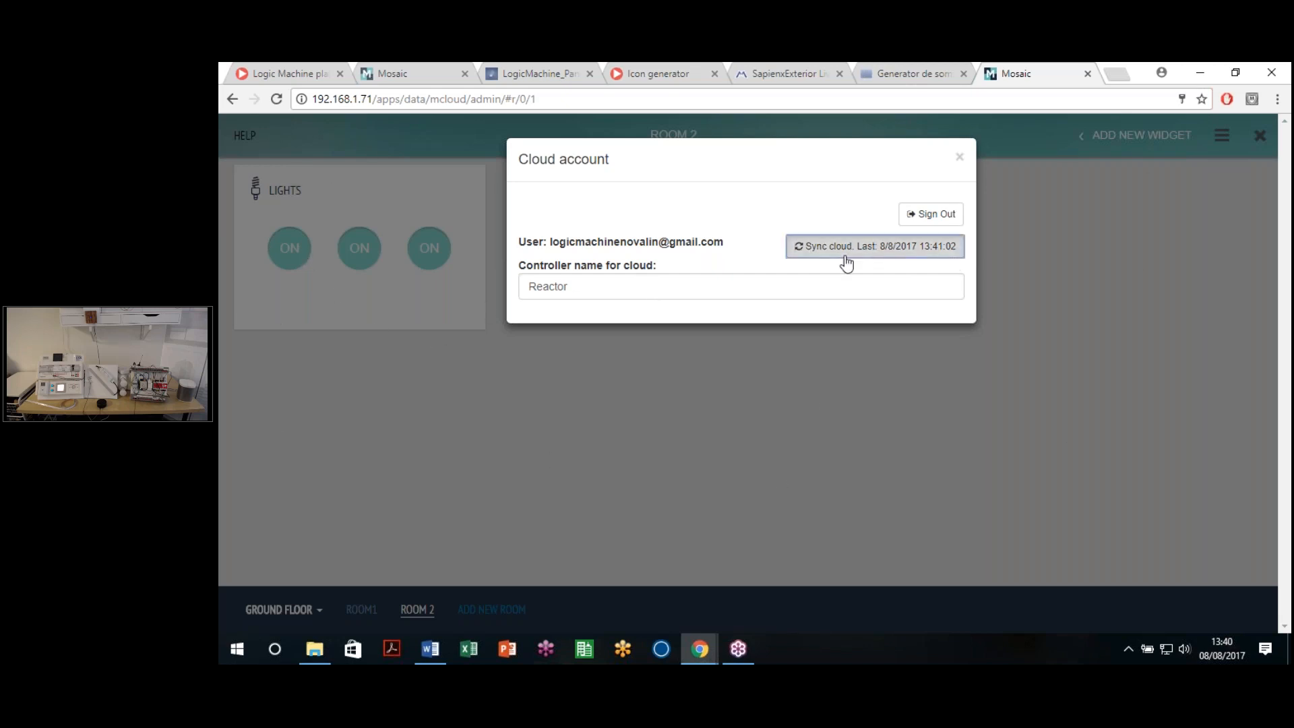
click(960, 159)
click(1119, 76)
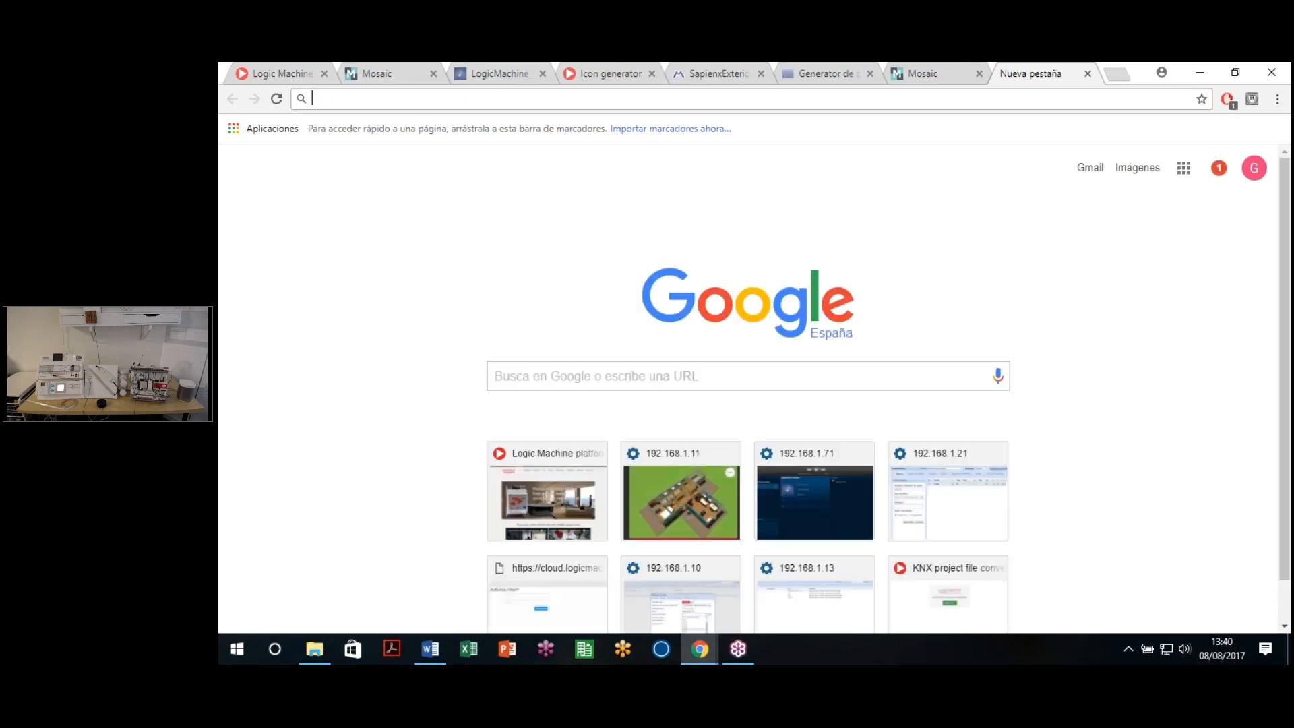
Step: Navigate to cloud.logicmachine.net
text(clojd)
key(BackSpace)
key(BackSpace)
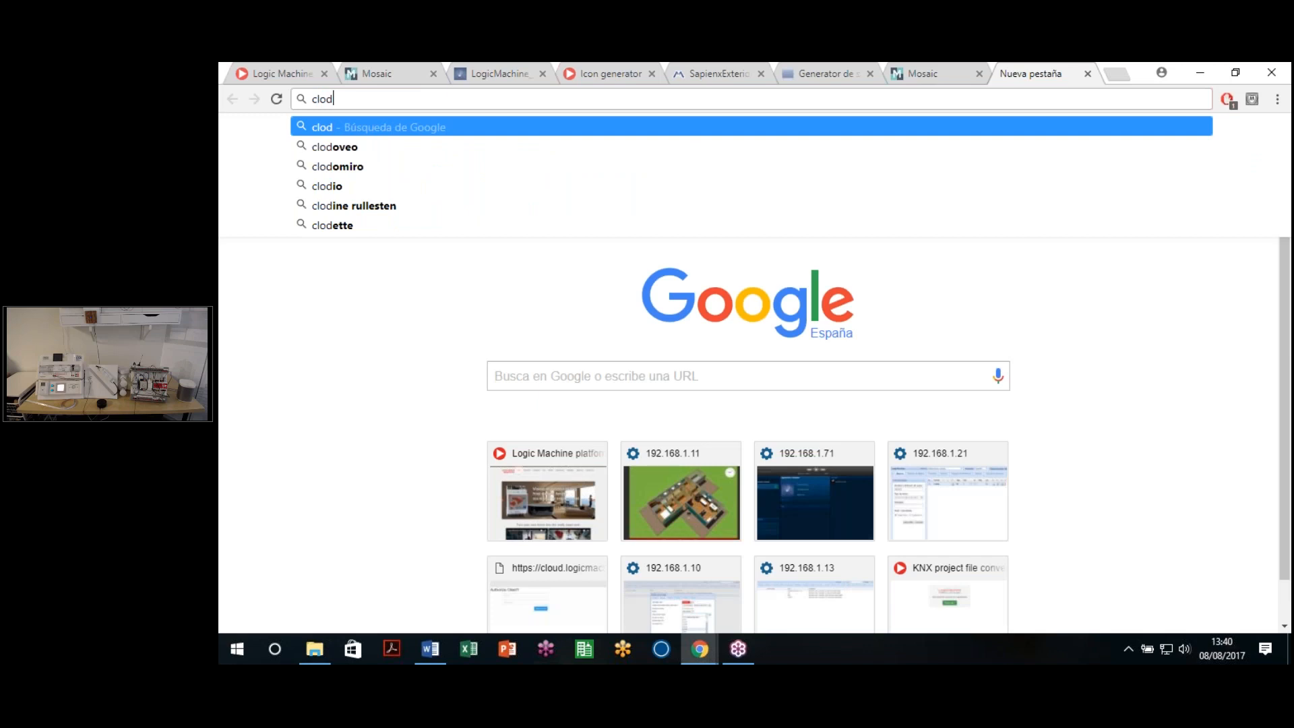
text(ud)
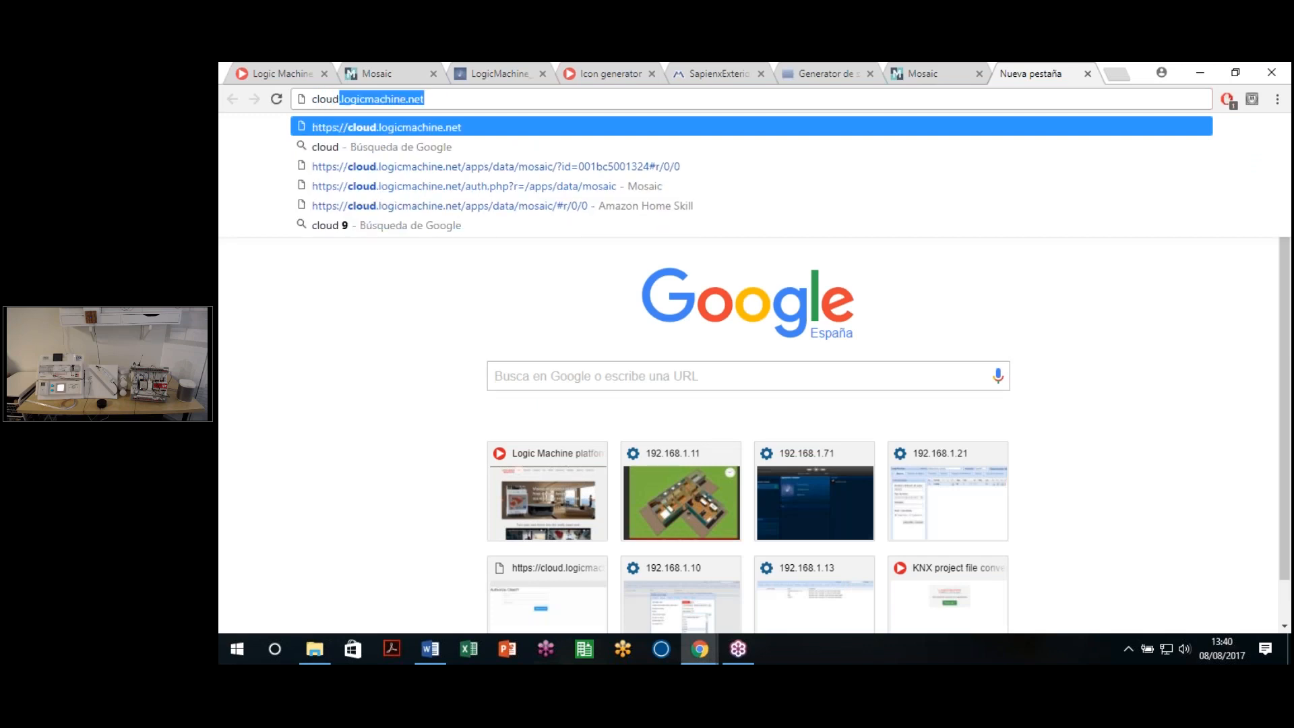
key(Return)
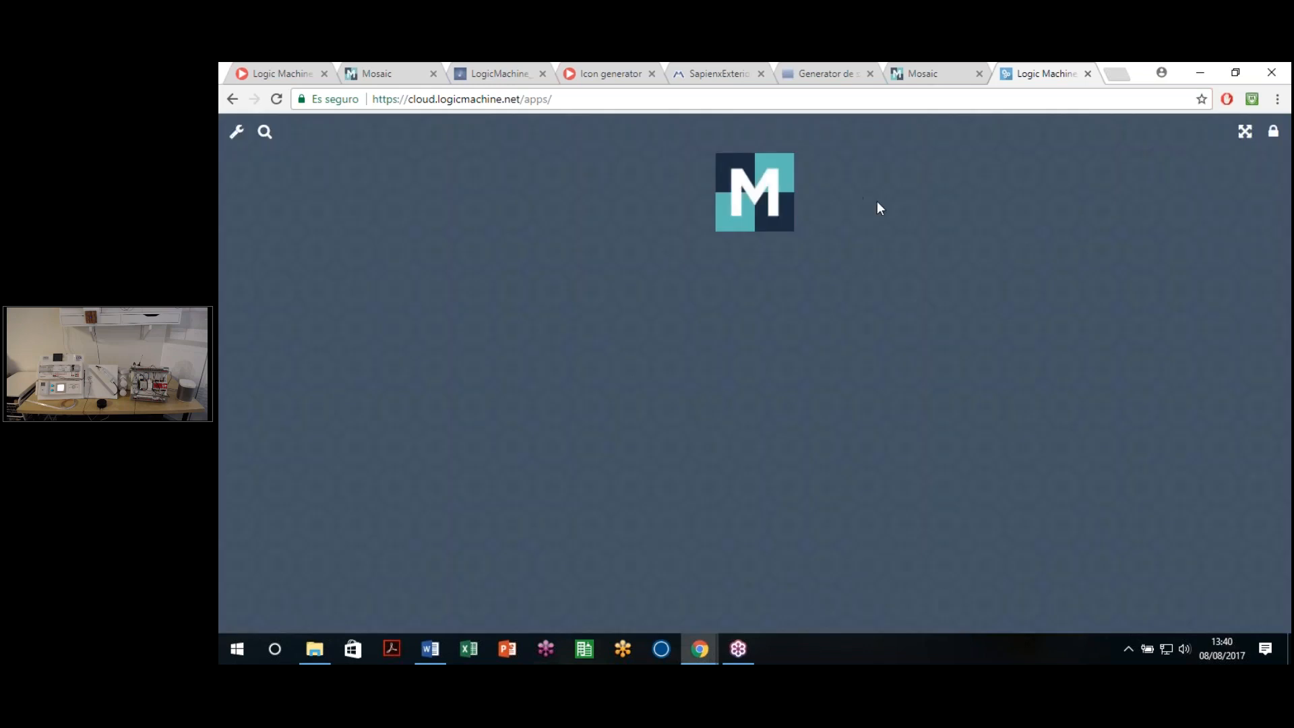
Step: Open Mosaic on the cloud and authorize the client with the account e-mail and password
click(772, 200)
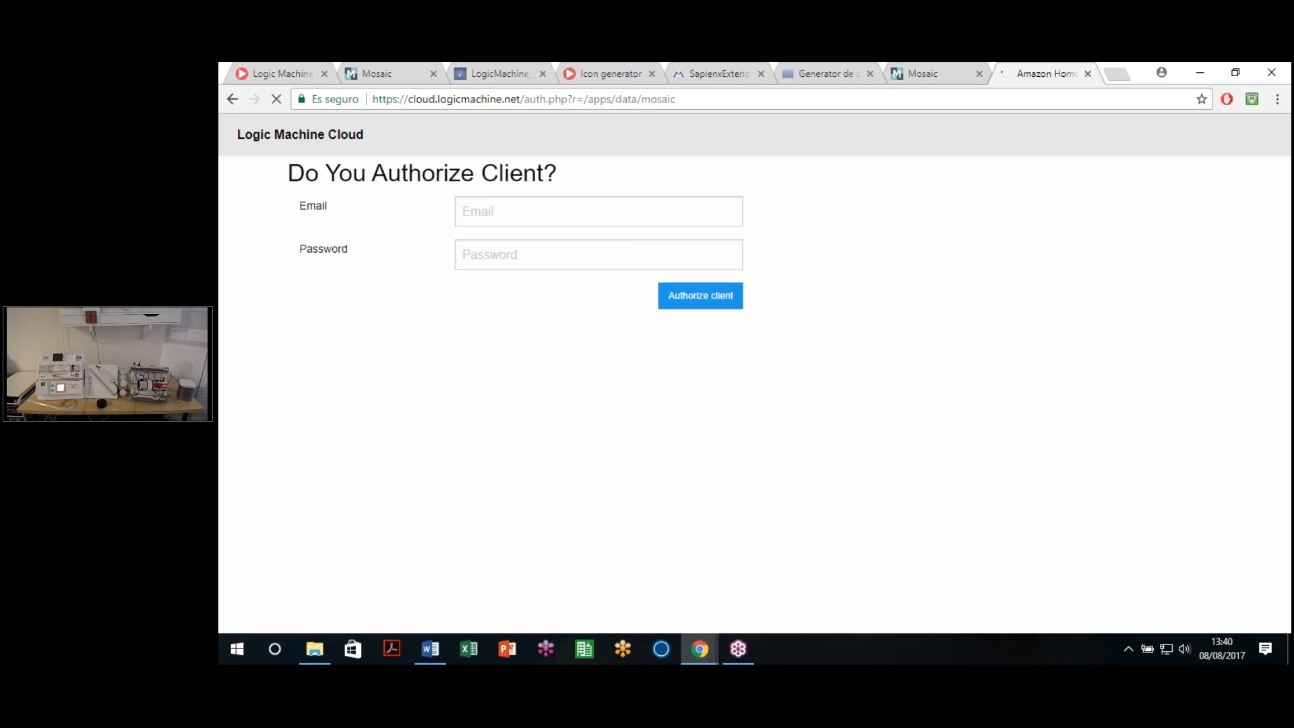
click(563, 211)
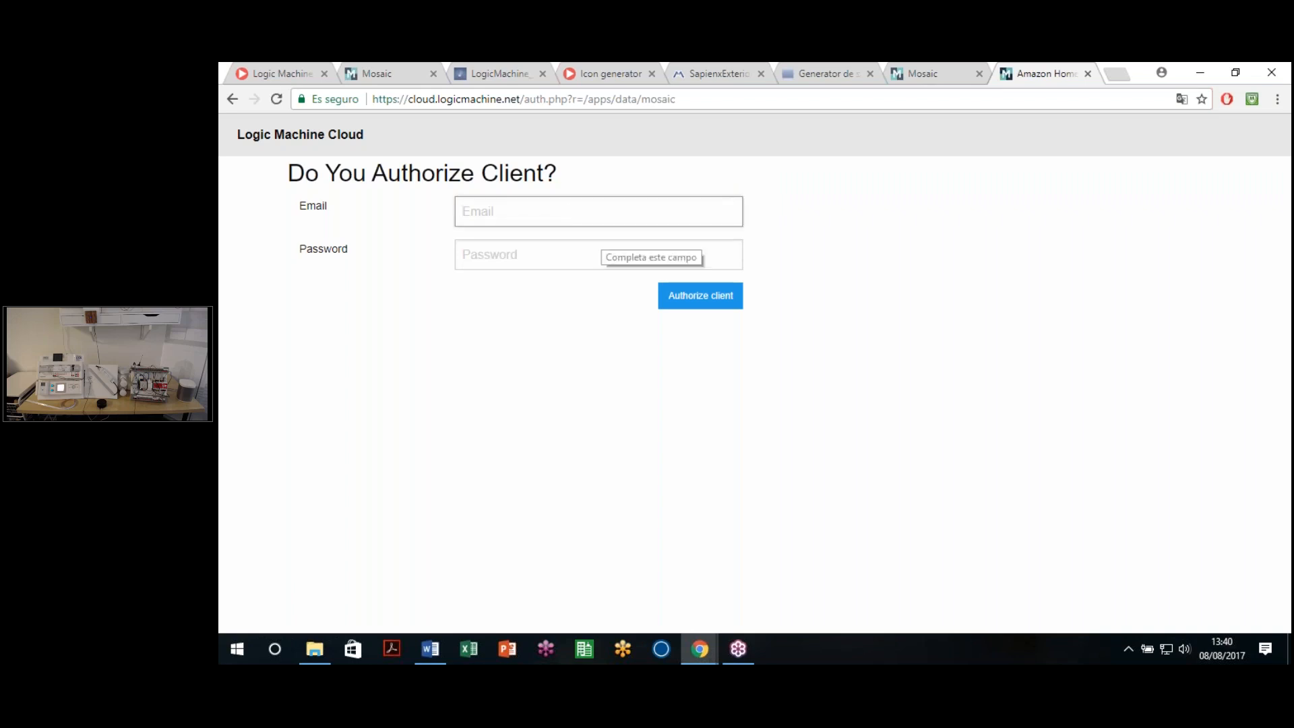
text(l)
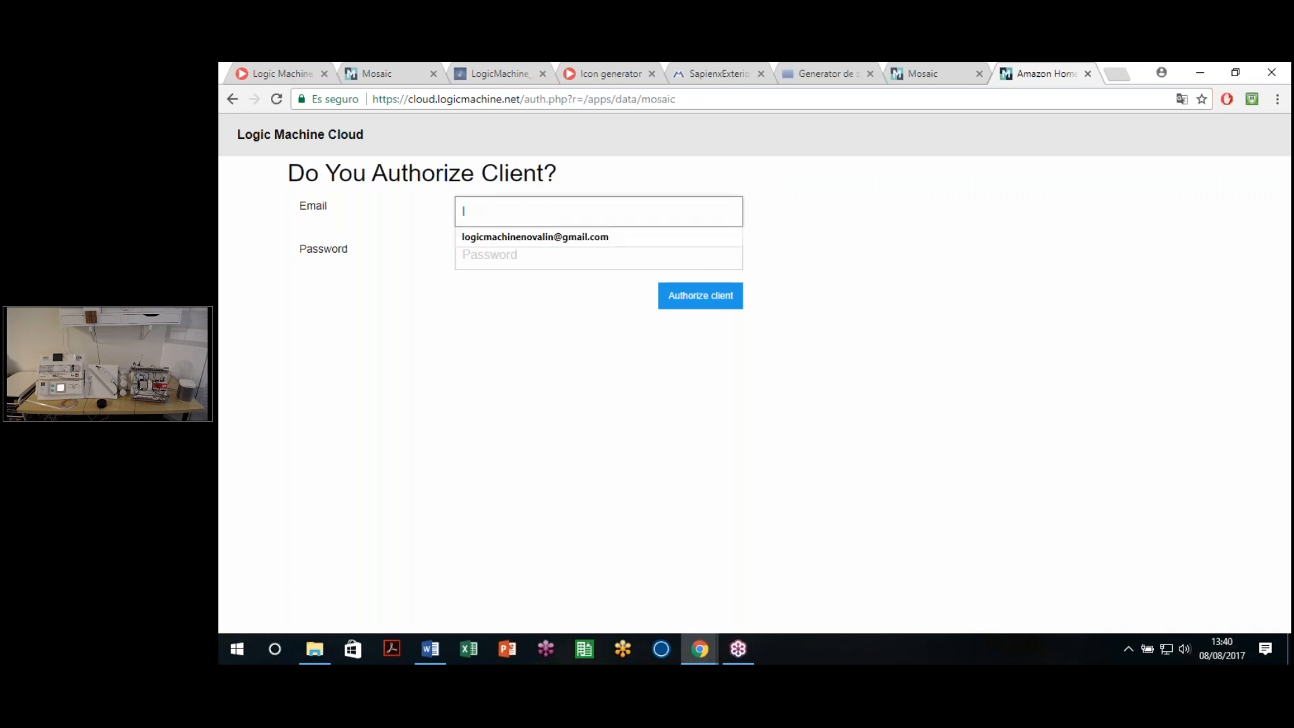
click(586, 237)
click(533, 260)
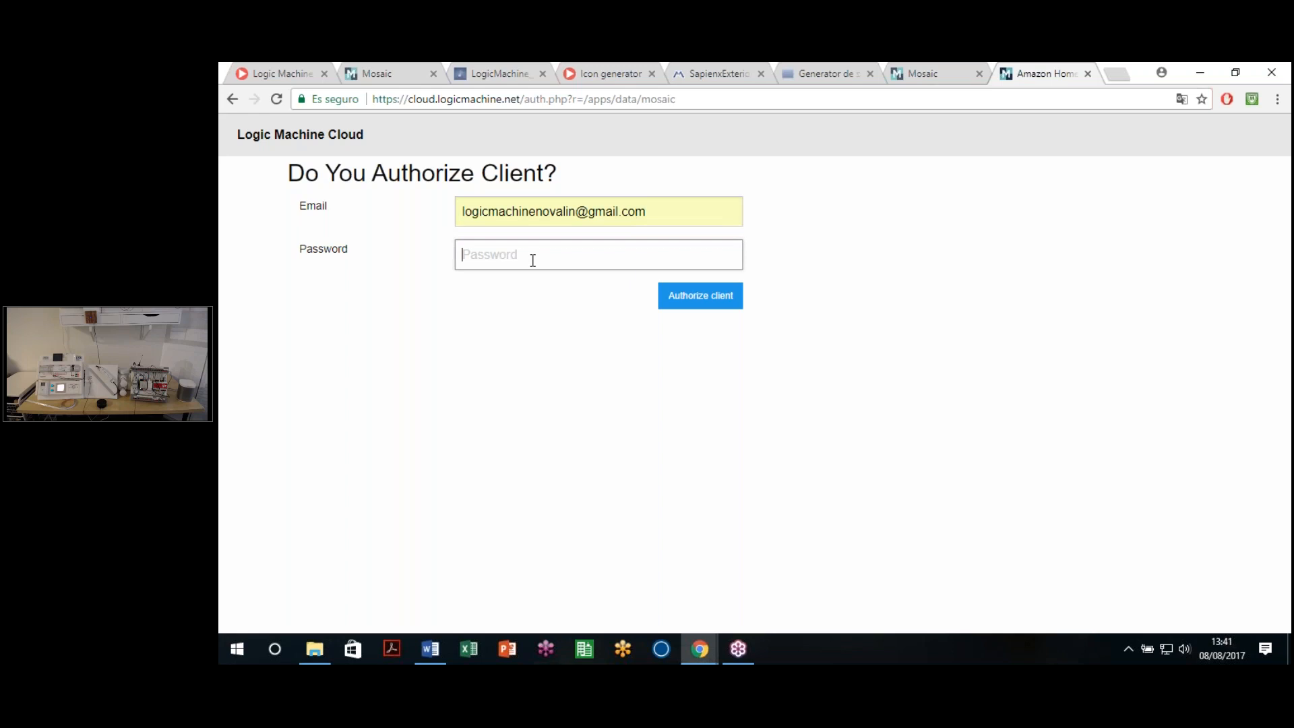
text(•••••••)
click(701, 305)
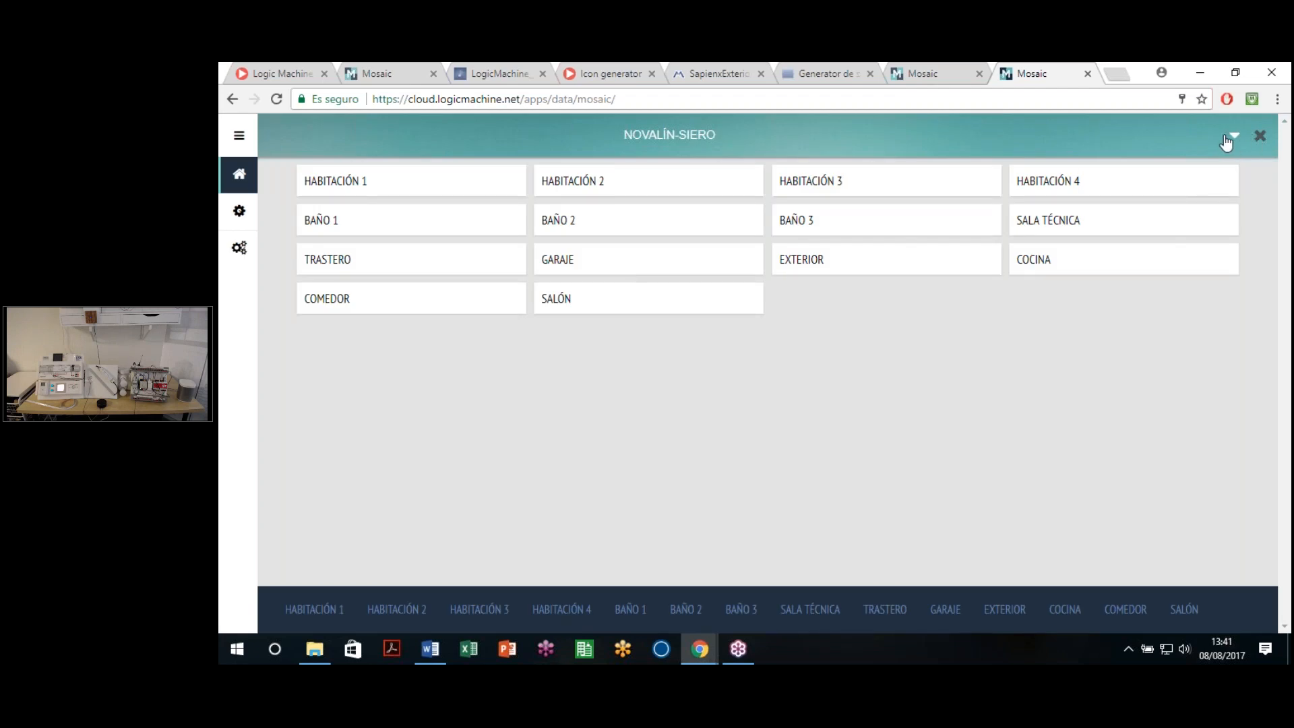
Step: Open Reactor's Ground Floor / Room 2 in the cloud, contrasting the 192.168.1.71 and cloud.logicmachine.net addresses
click(1063, 215)
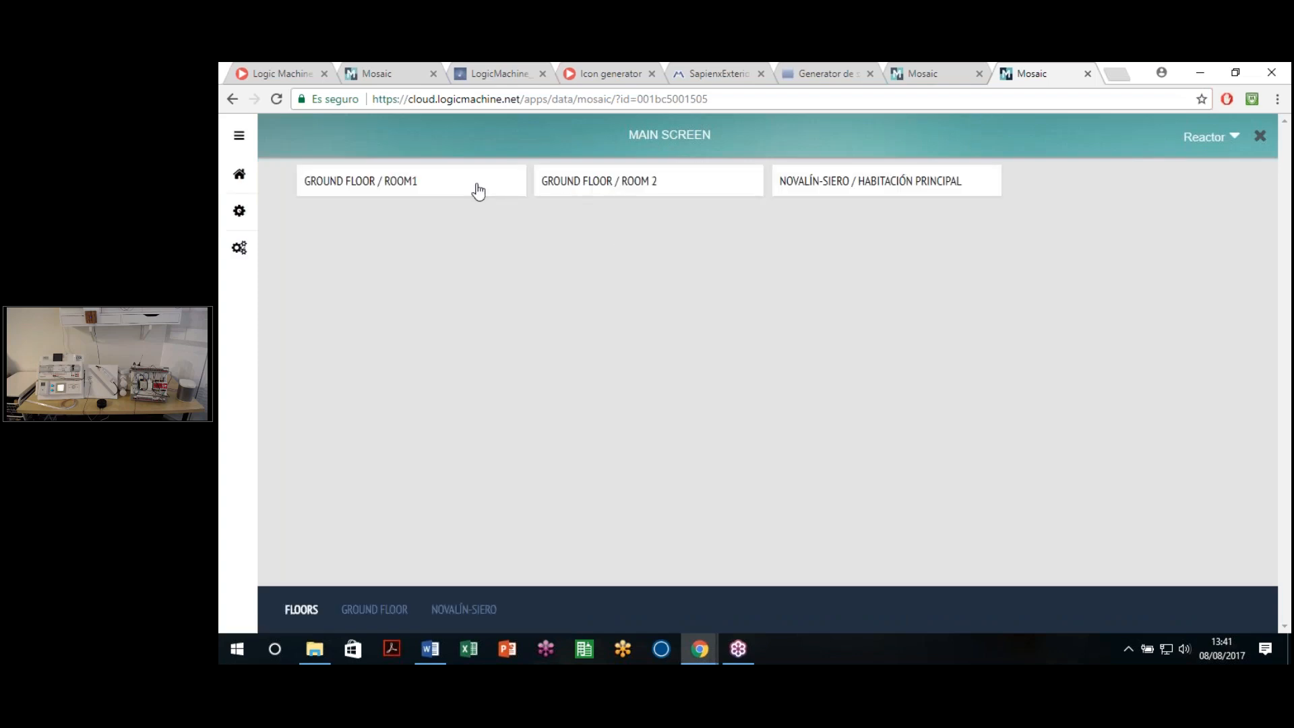
click(623, 189)
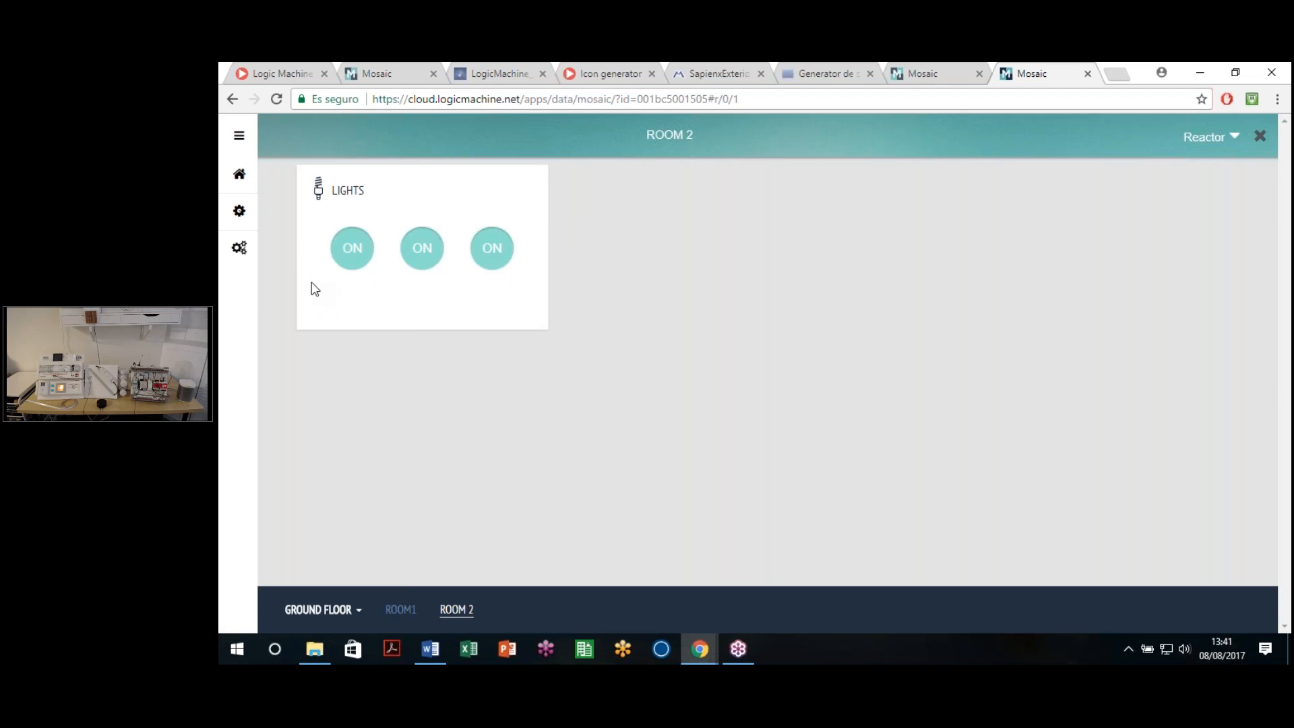
click(939, 74)
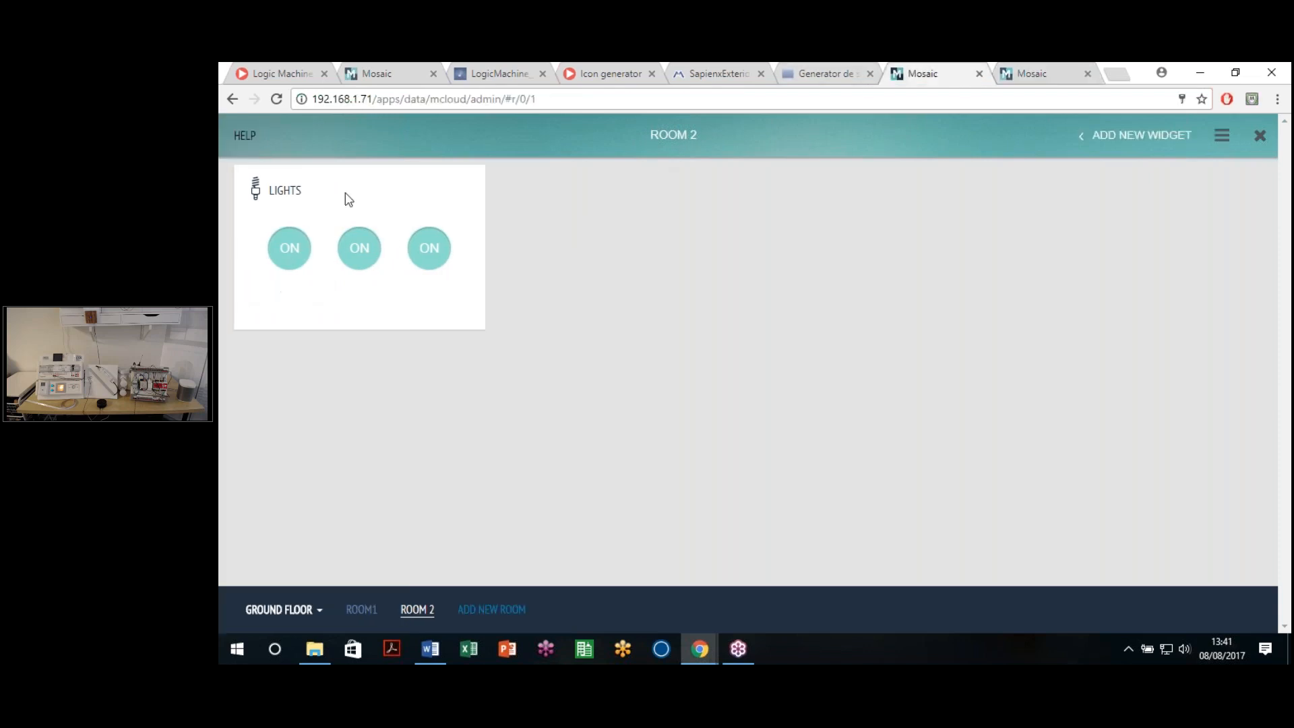
drag(373, 99, 308, 100)
click(750, 192)
click(1034, 72)
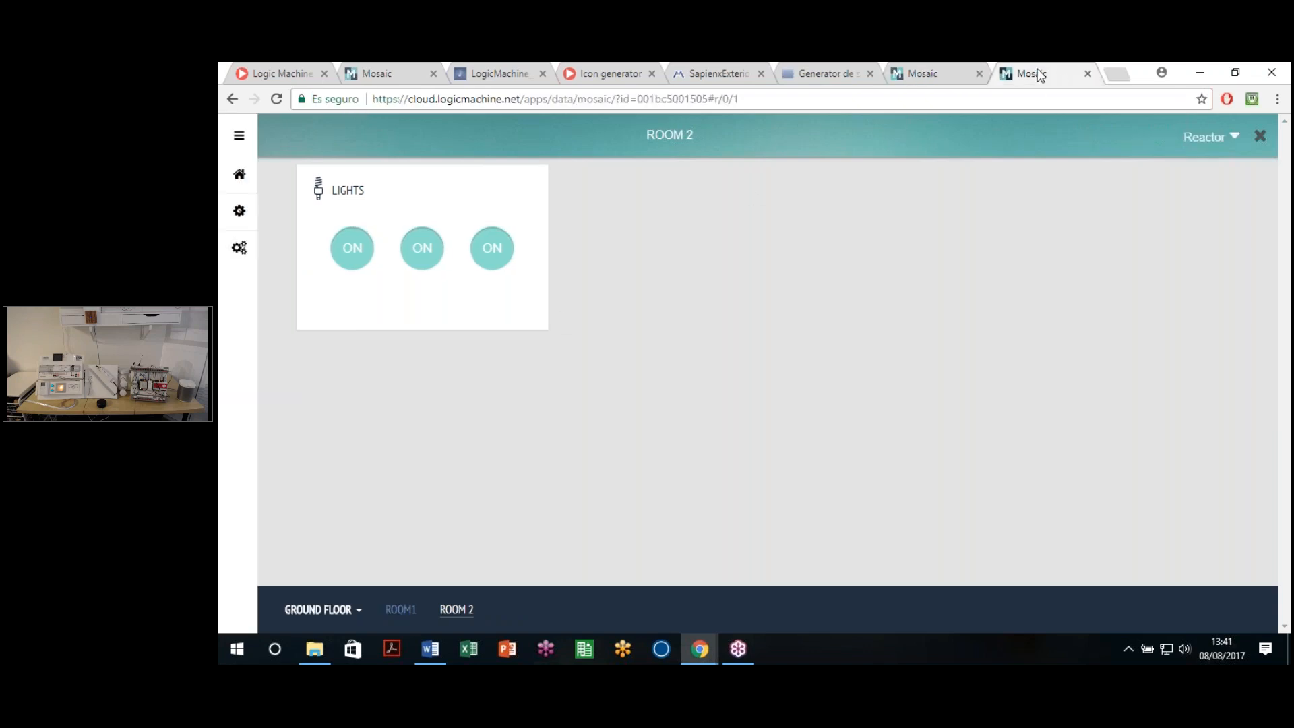
drag(408, 99, 523, 99)
click(526, 99)
drag(408, 100, 771, 106)
click(756, 102)
Step: Switch both Room 2 lights off and back on from the cloud view
click(355, 254)
click(421, 259)
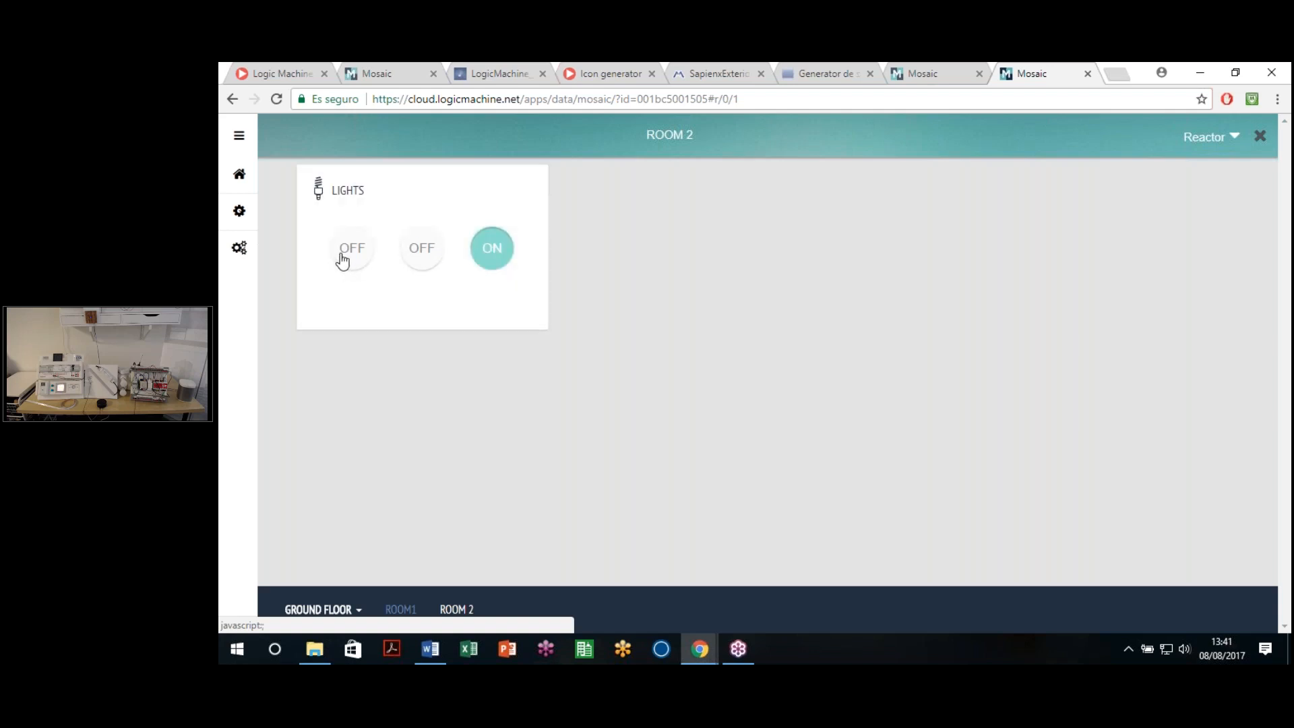
click(343, 260)
click(421, 260)
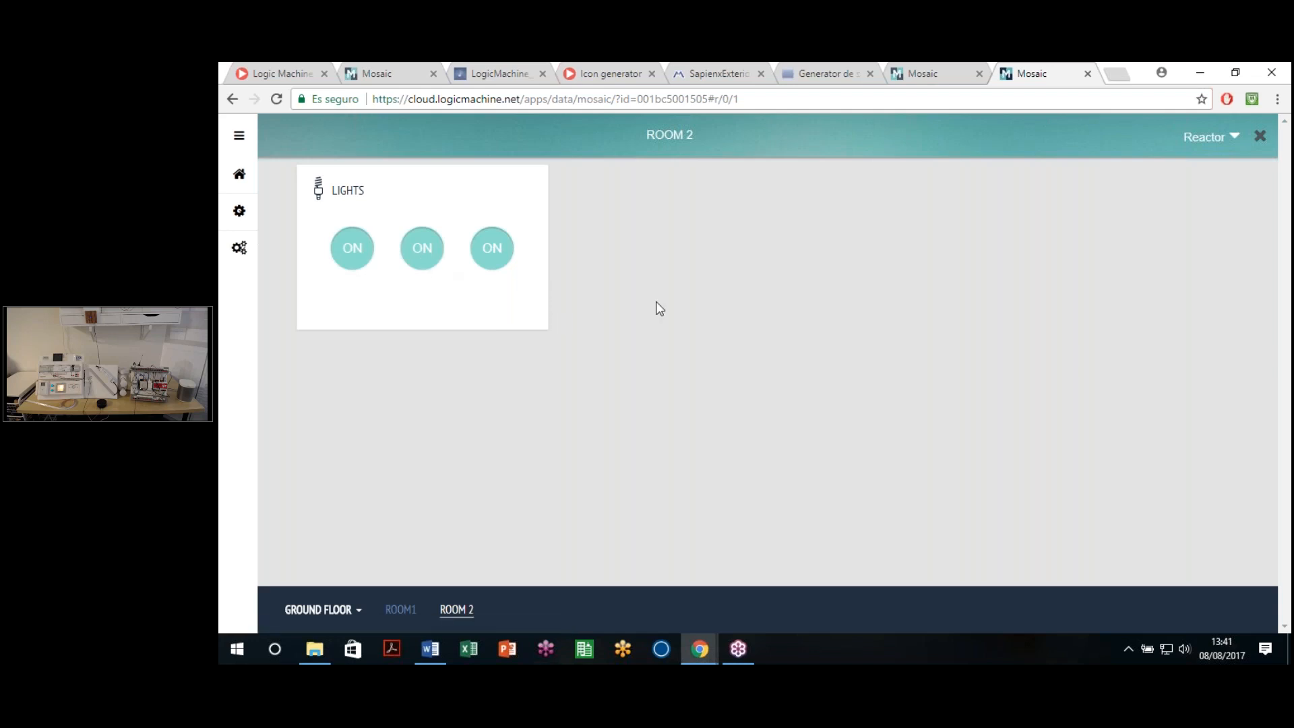
Step: Back in the local Mosaic editor, open the Add New Widget catalogue and browse it
click(936, 74)
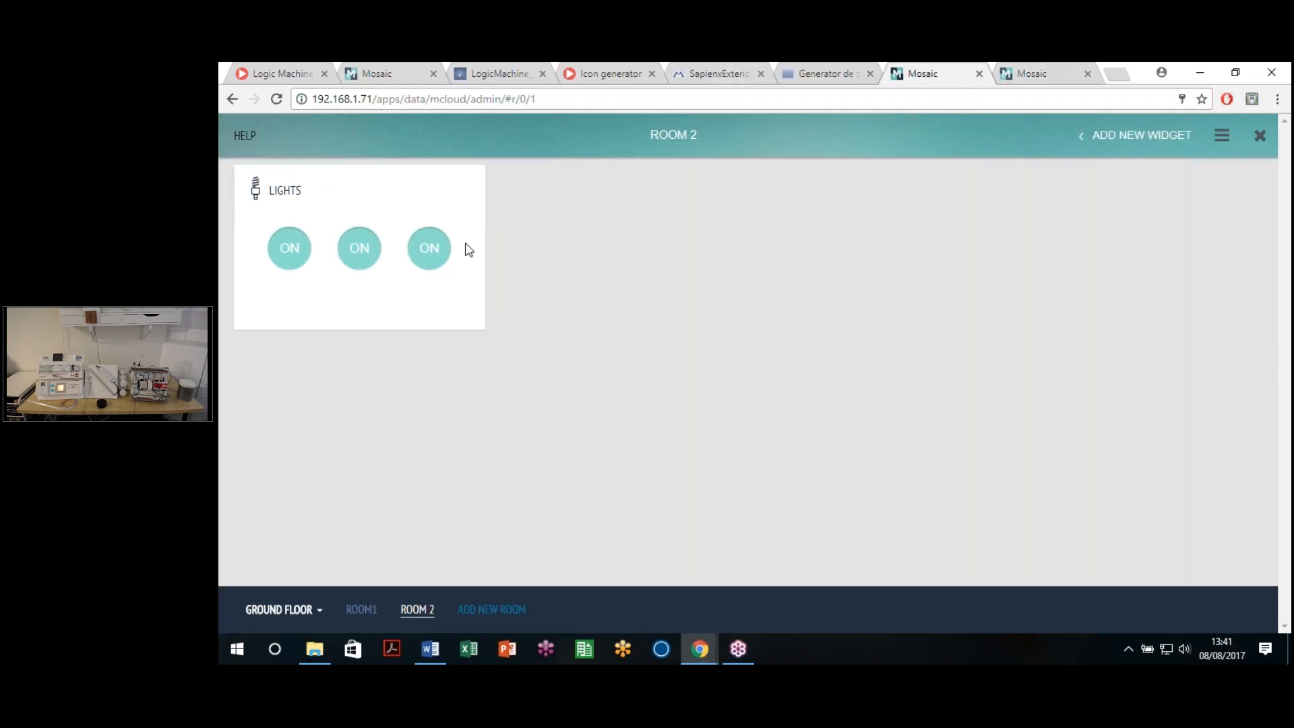
click(1139, 135)
scroll(1131, 340, down, 10)
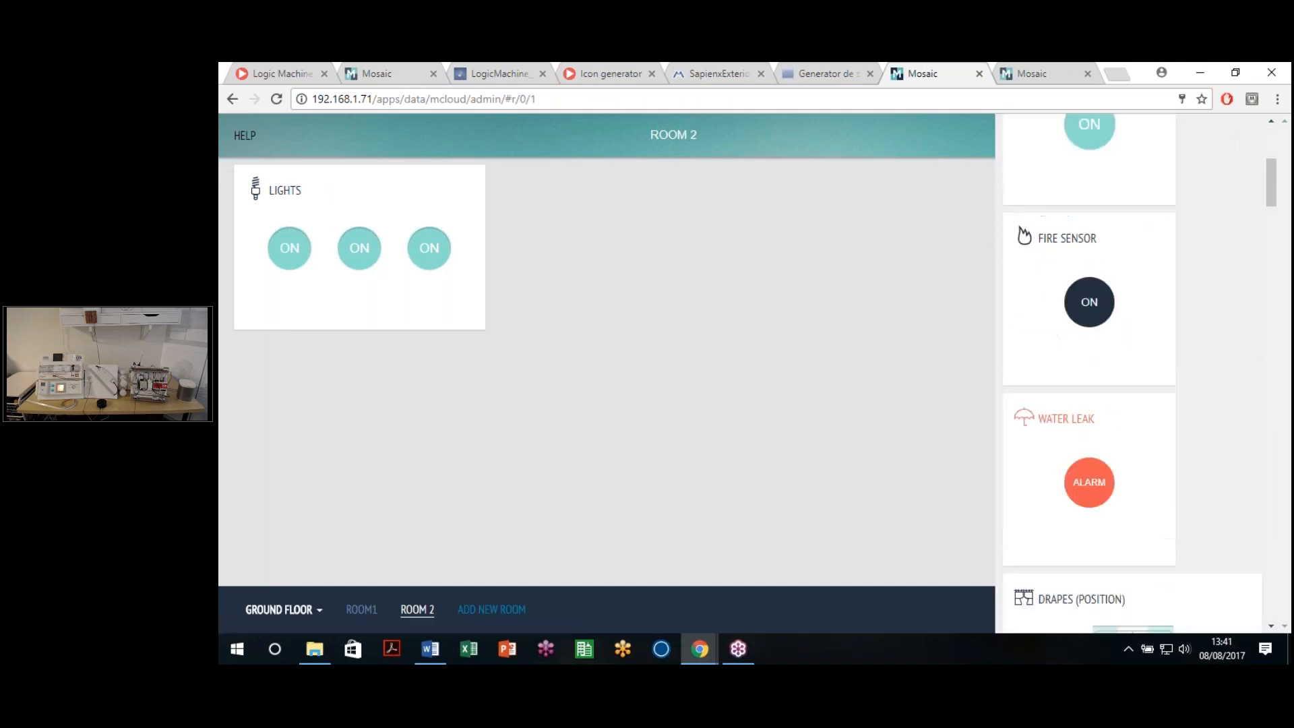
scroll(1128, 345, down, 10)
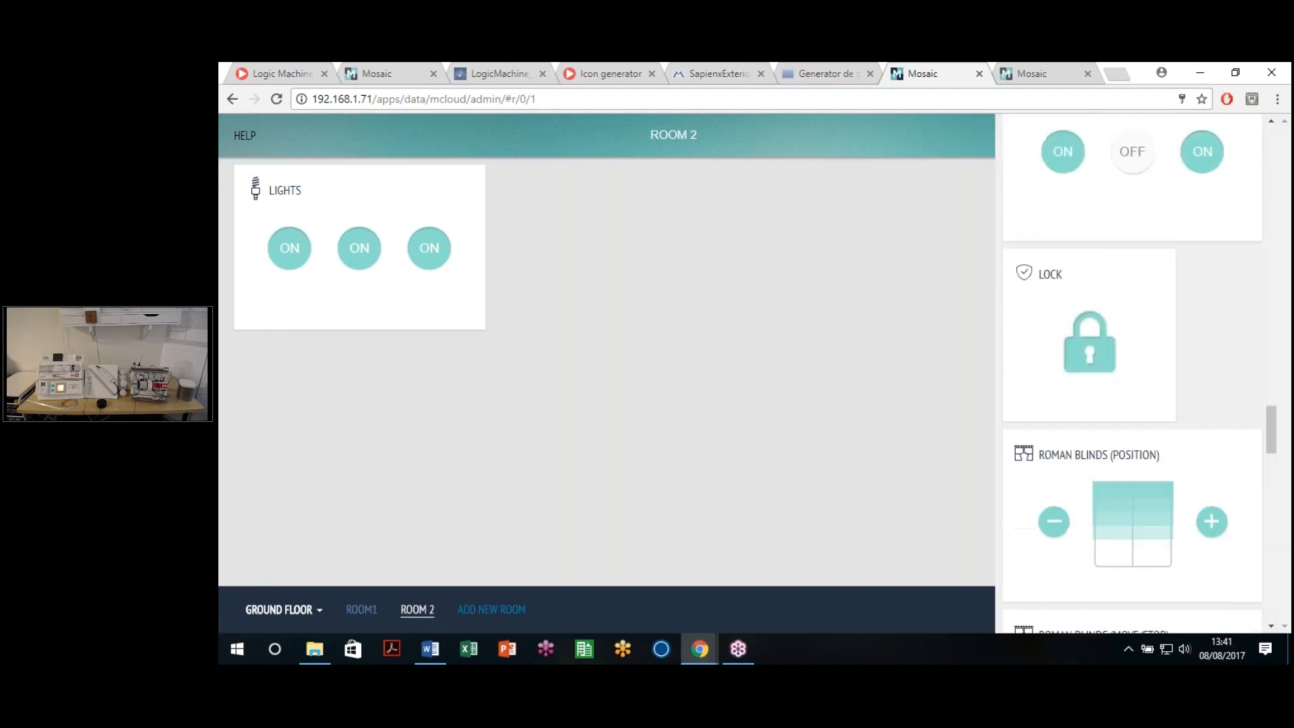
scroll(1132, 337, up, 5)
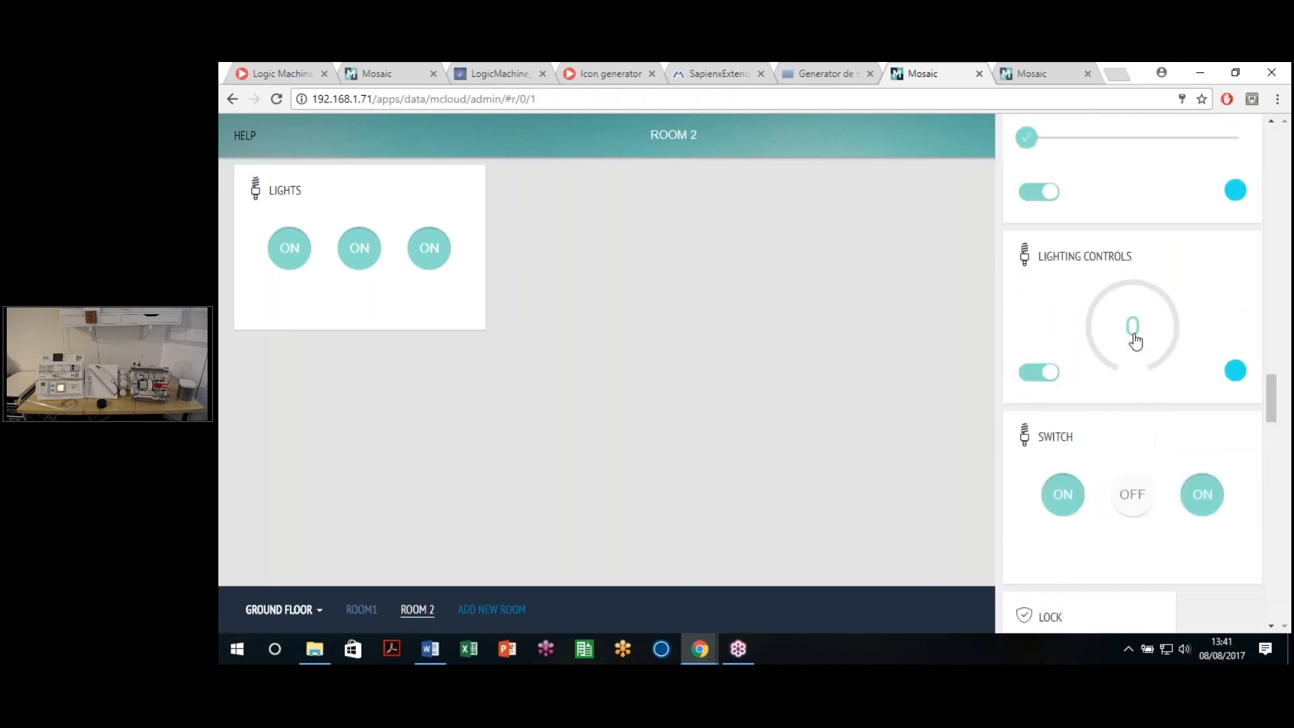
Step: Add a Lighting Controls widget with 1/1/21 ON/OFF Hue 2 as its on/off object
click(1099, 326)
click(579, 283)
text(//)
key(BackSpace)
key(BackSpace)
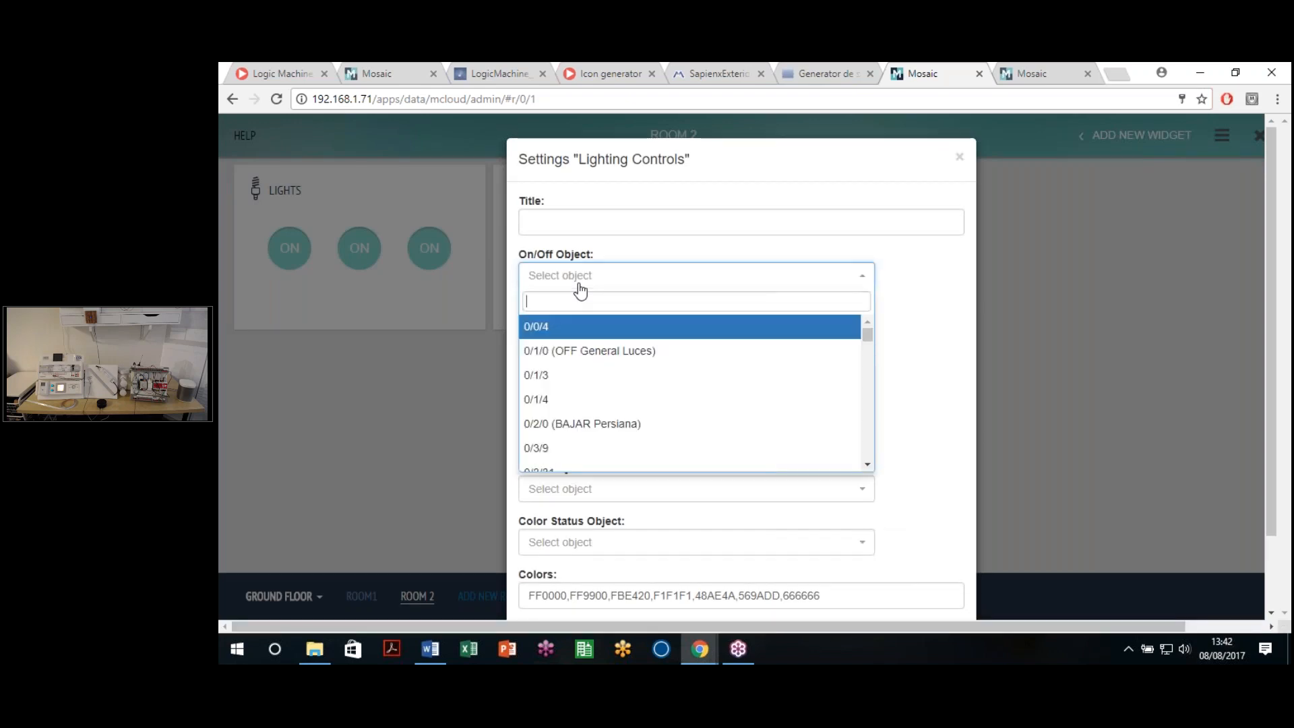
text(1/1/20)
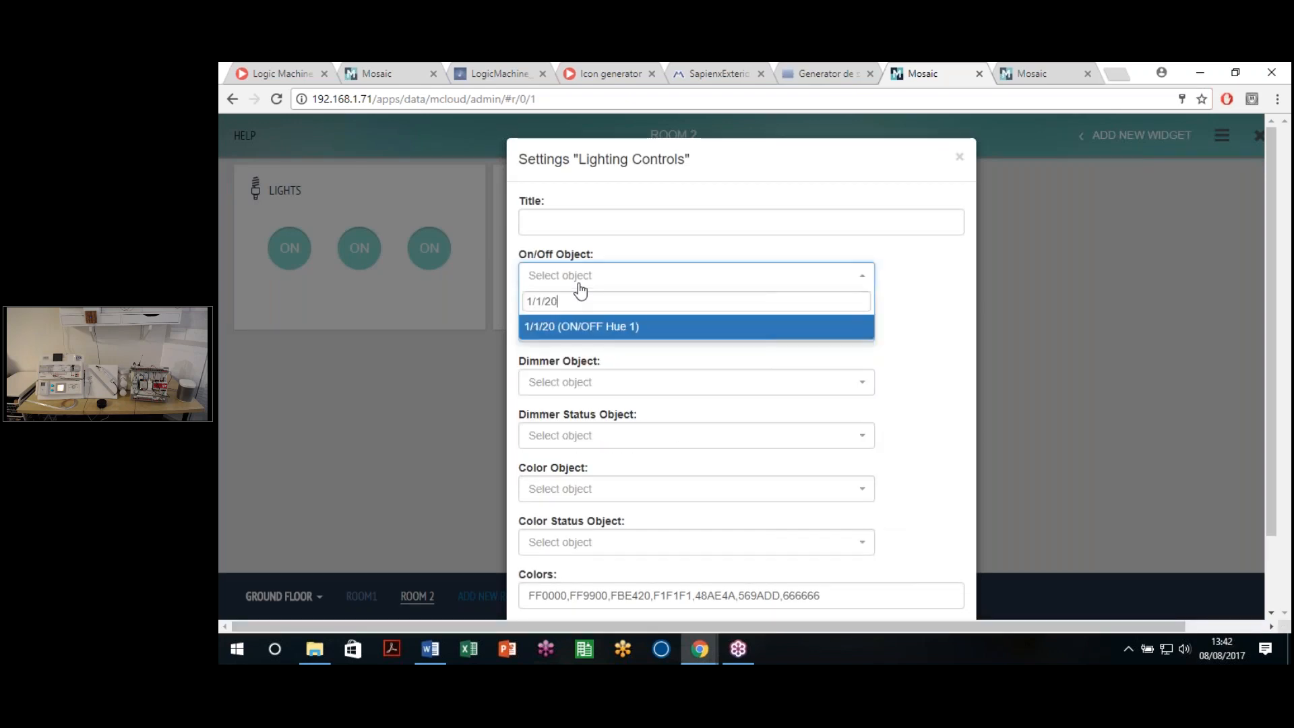
key(BackSpace)
text(1)
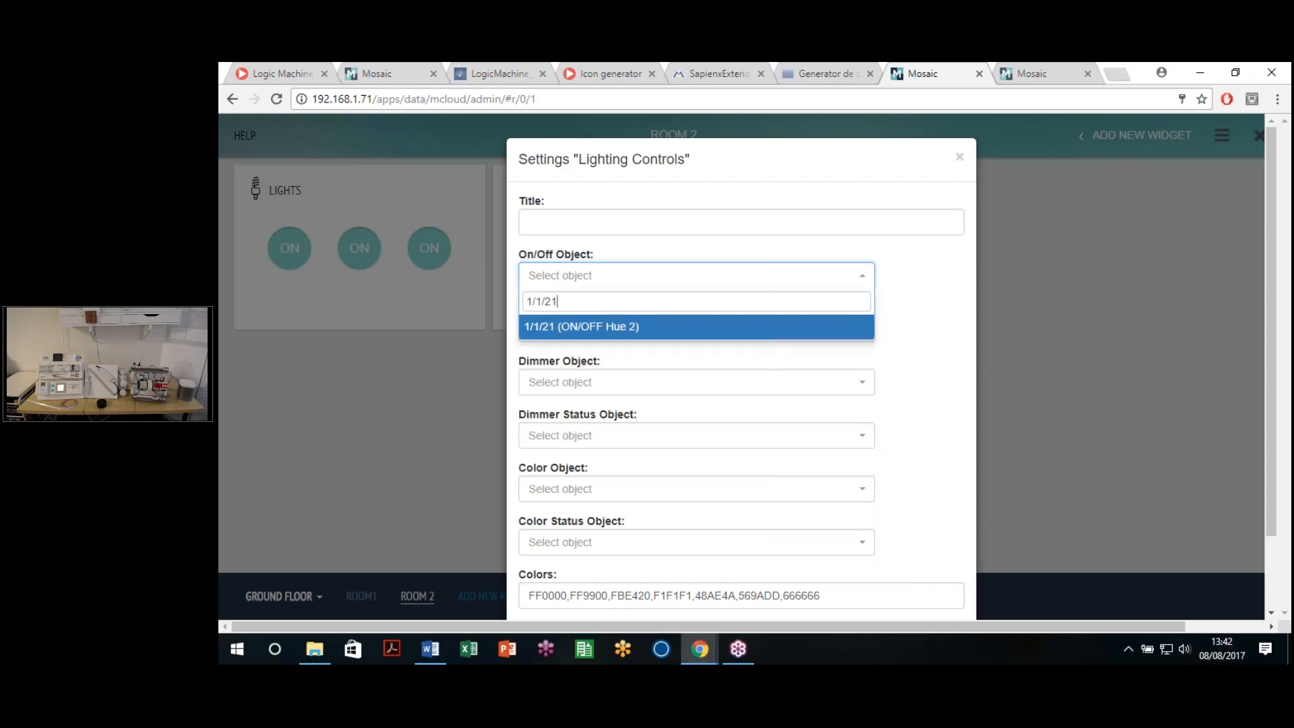
click(603, 335)
Step: Search for status object 1/4/21, find no match, and leave the status object unset
click(615, 334)
text(1/4/21)
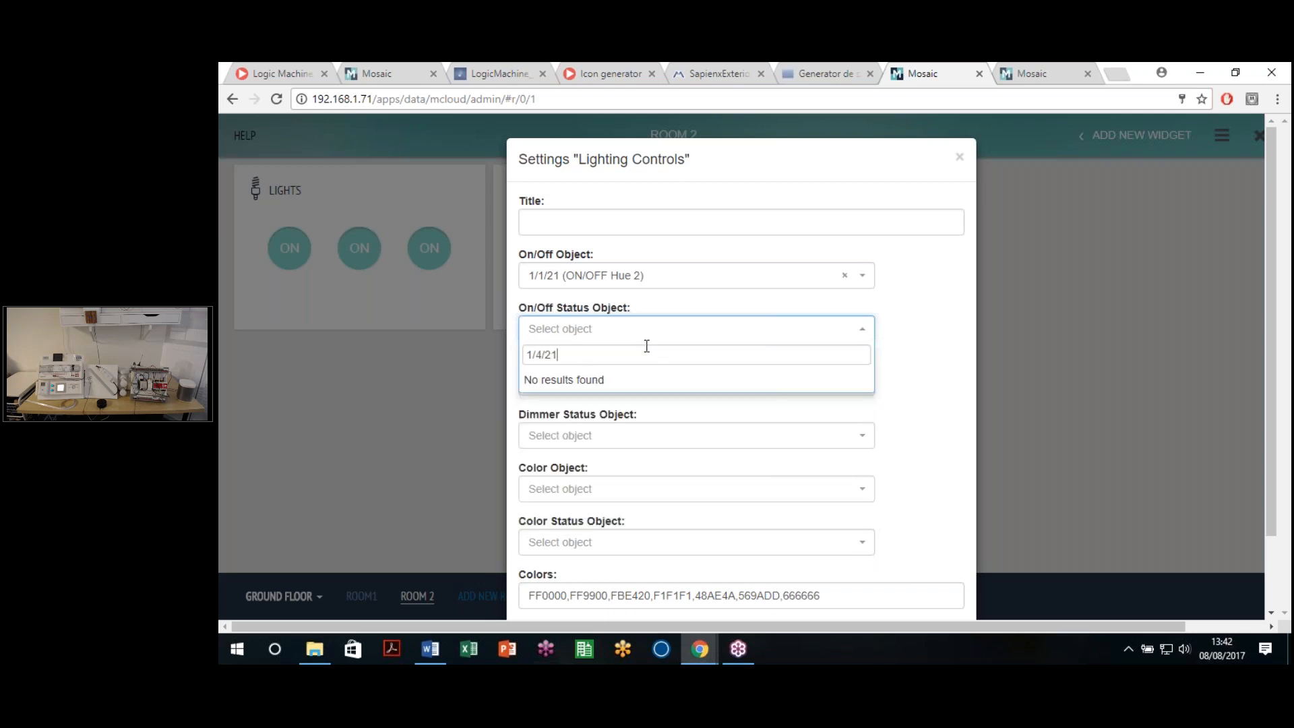
click(870, 337)
click(873, 333)
click(887, 365)
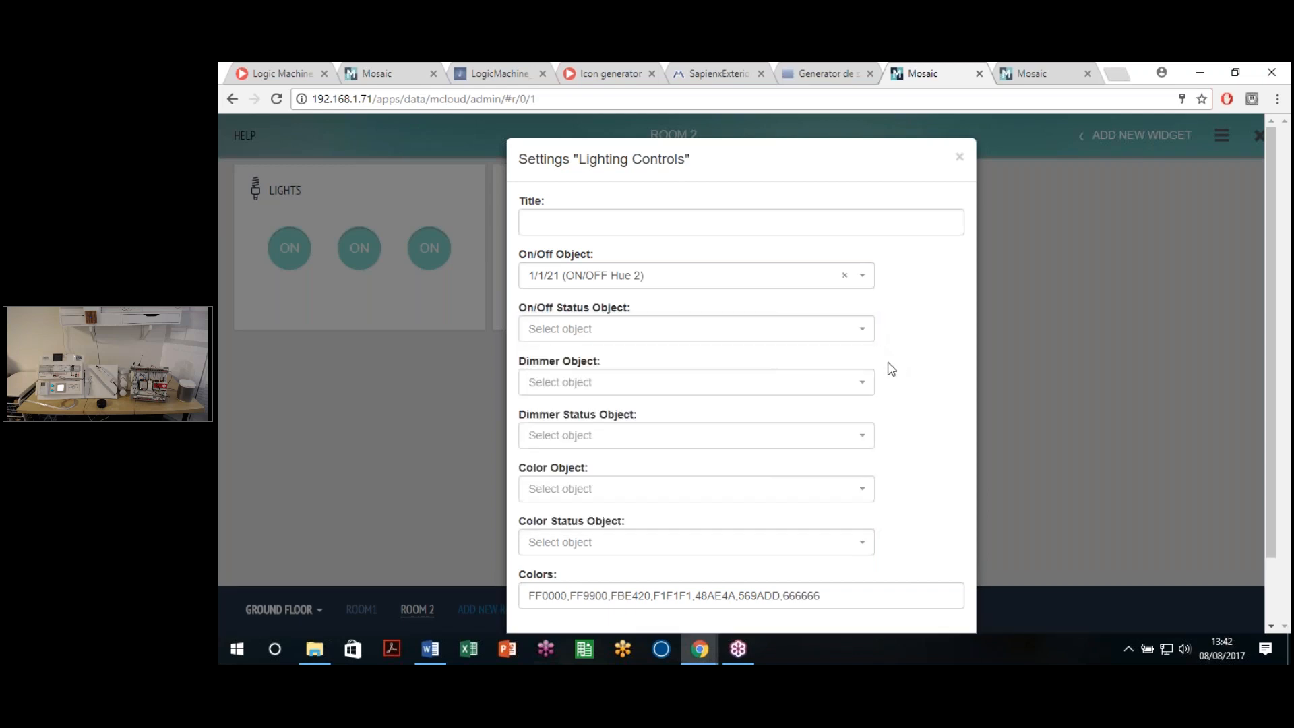
Step: Set dimmer object 1/3/21 CONTROL HUE 2 and colour object 1/6/21 COLOR HUE 2, then save
click(658, 387)
text(1/3/21)
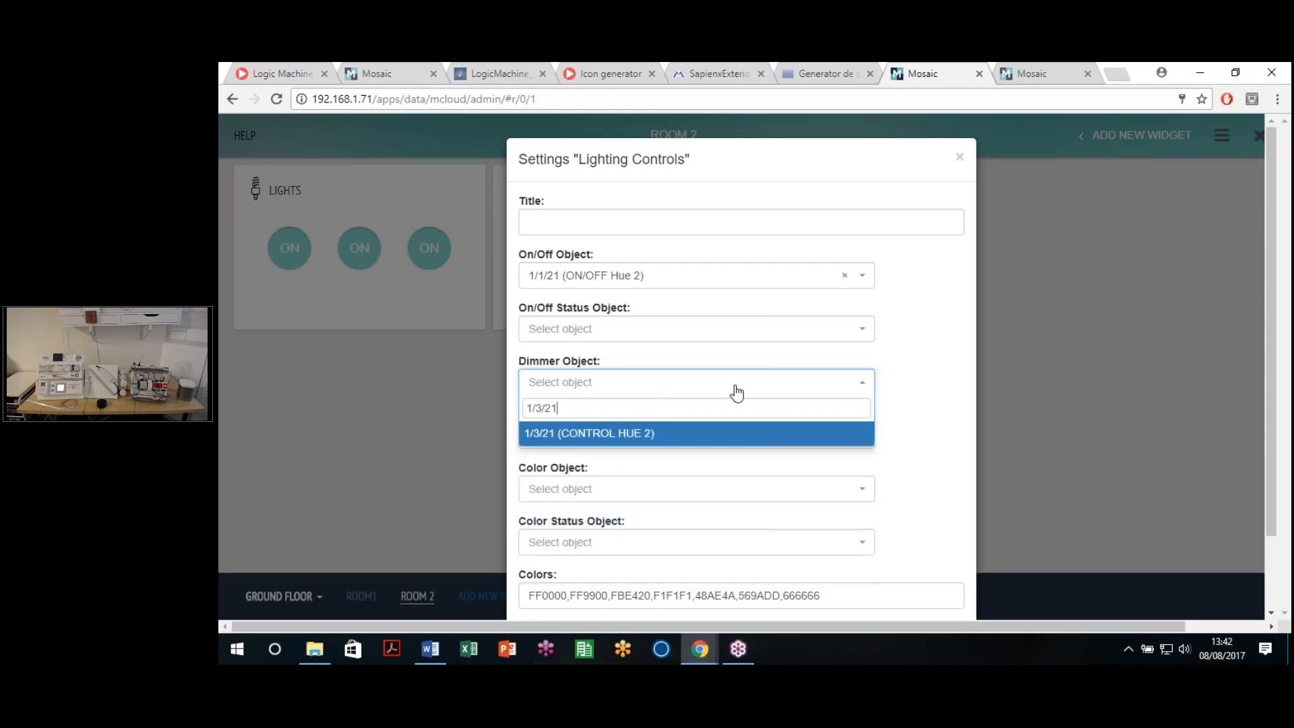
click(620, 436)
click(600, 489)
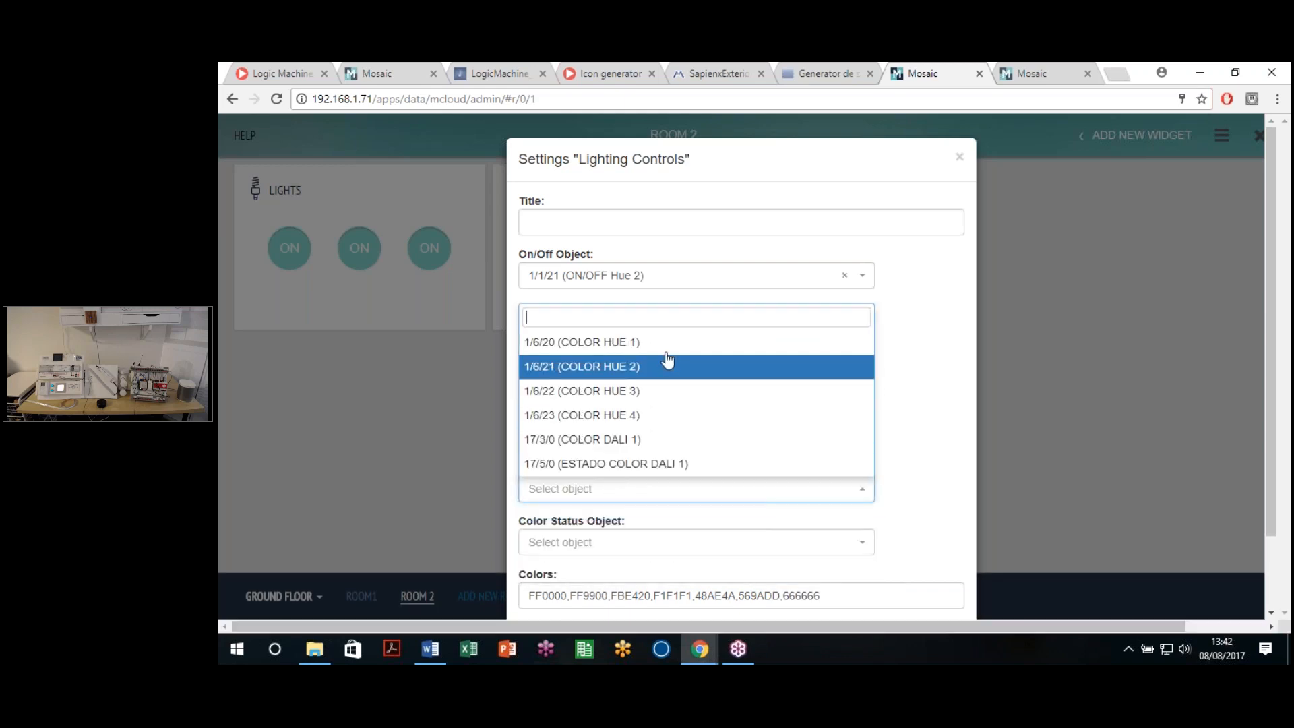
click(636, 367)
scroll(709, 526, down, 2)
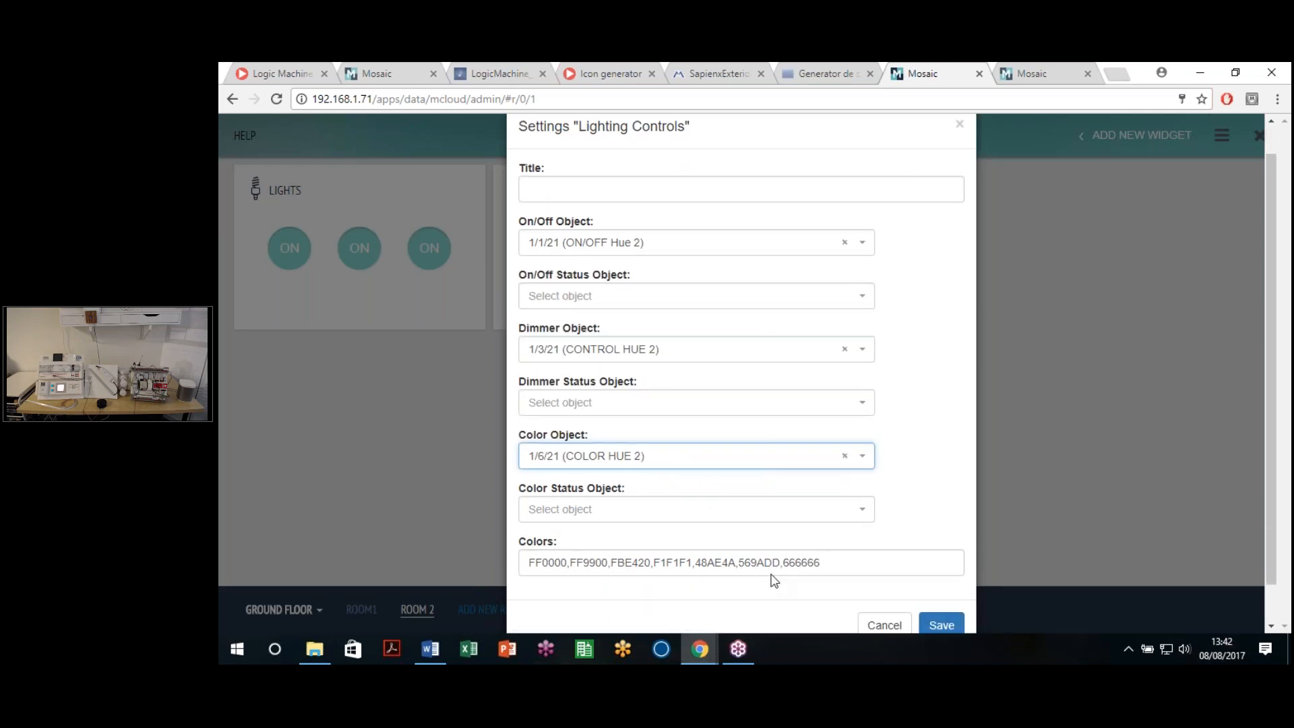
click(919, 582)
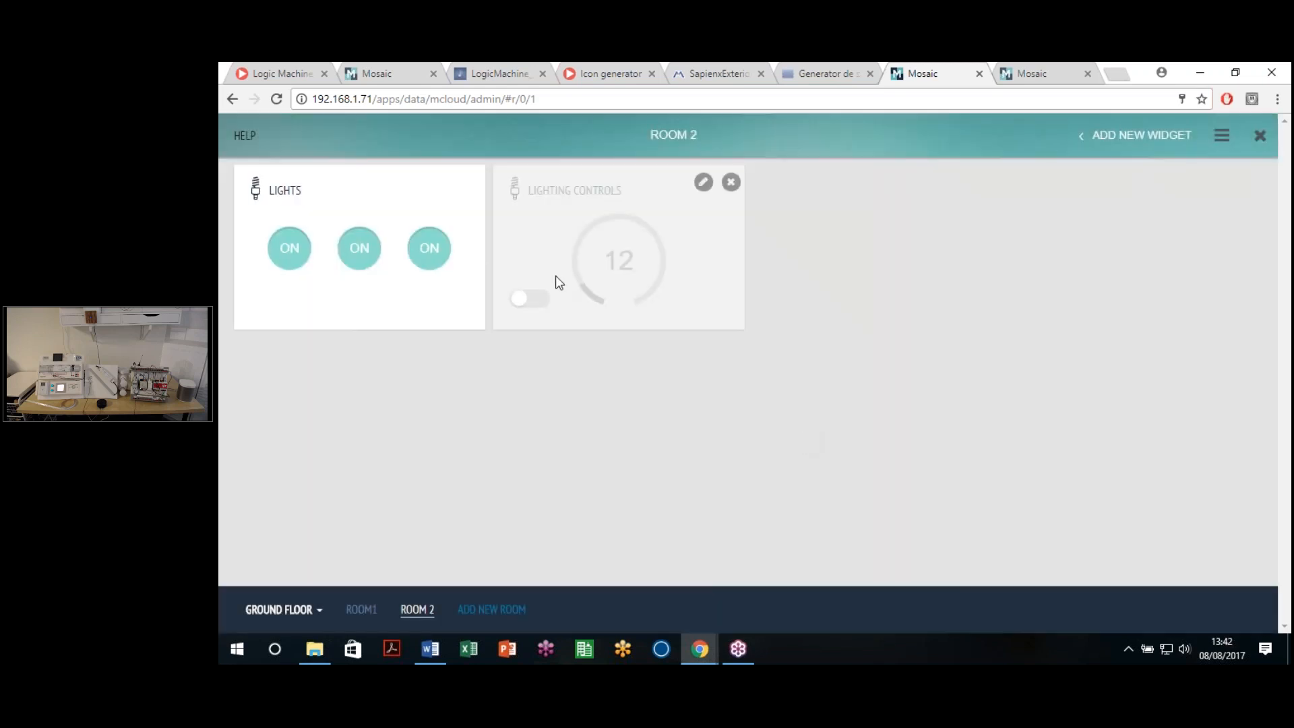
Step: Turn on the Hue 2 lamp, make the widget colour yellow, and open Cloud (Beta) settings
click(520, 298)
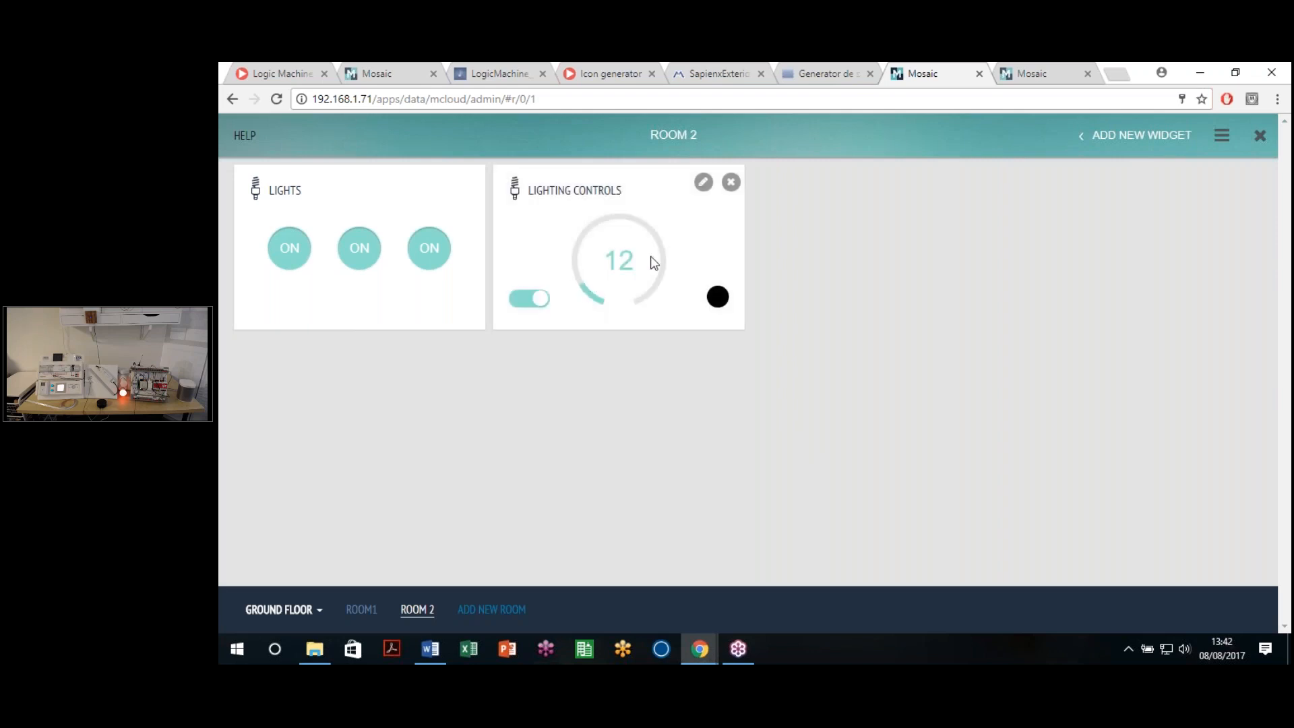
click(716, 296)
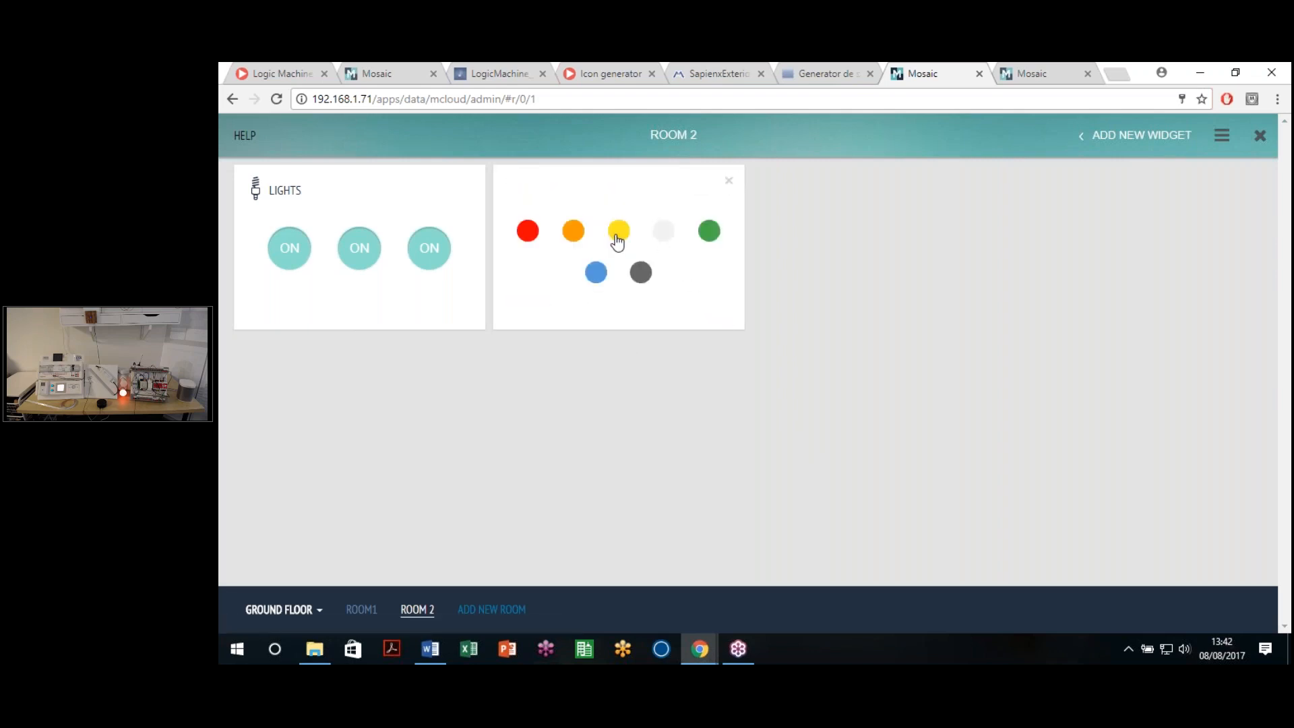
click(618, 231)
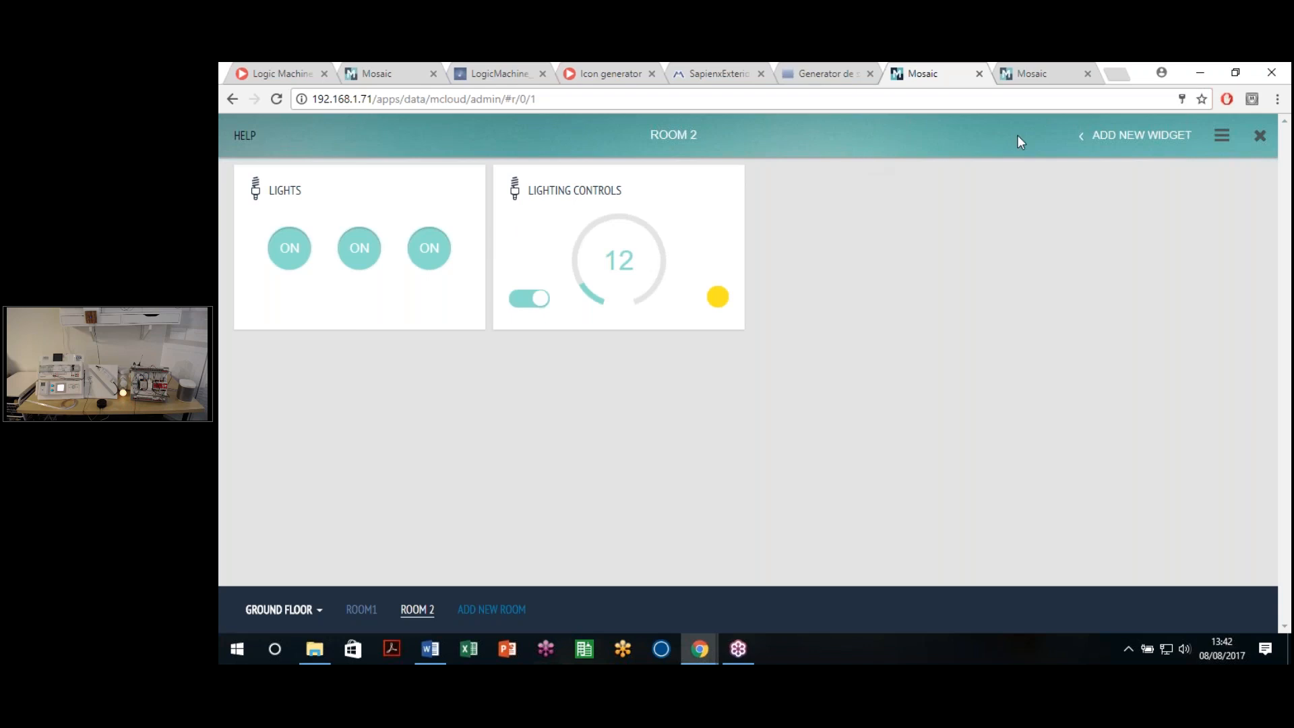
click(1221, 135)
click(1176, 257)
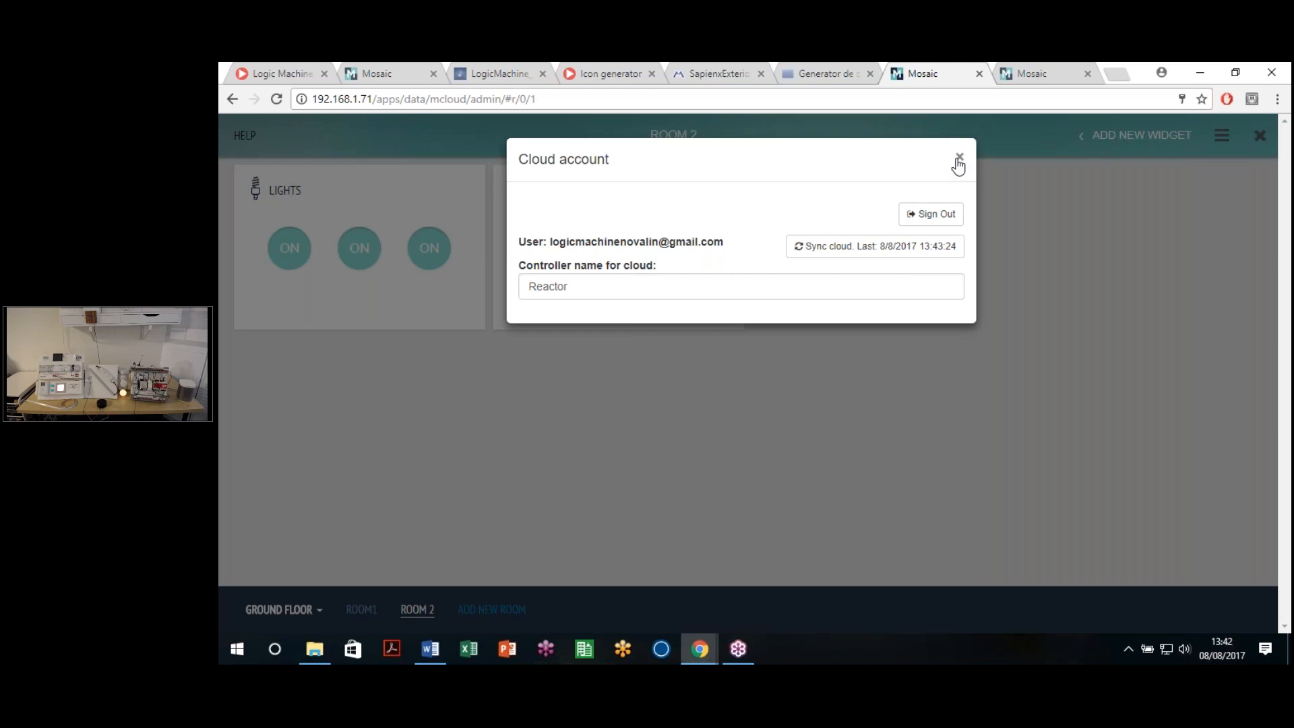
Step: Reload the cloud.logicmachine.net dashboard to show the synced Lighting Controls, then toggle it off and on
click(1031, 73)
click(911, 100)
key(Return)
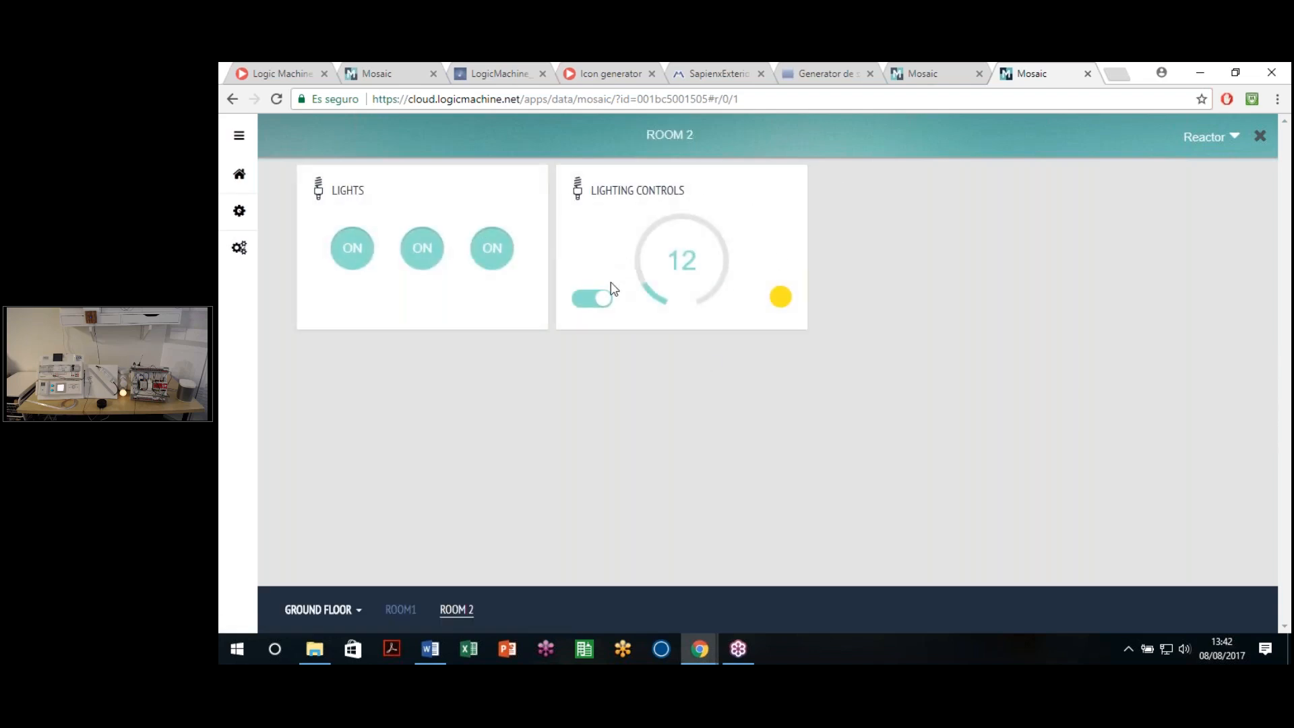
click(602, 297)
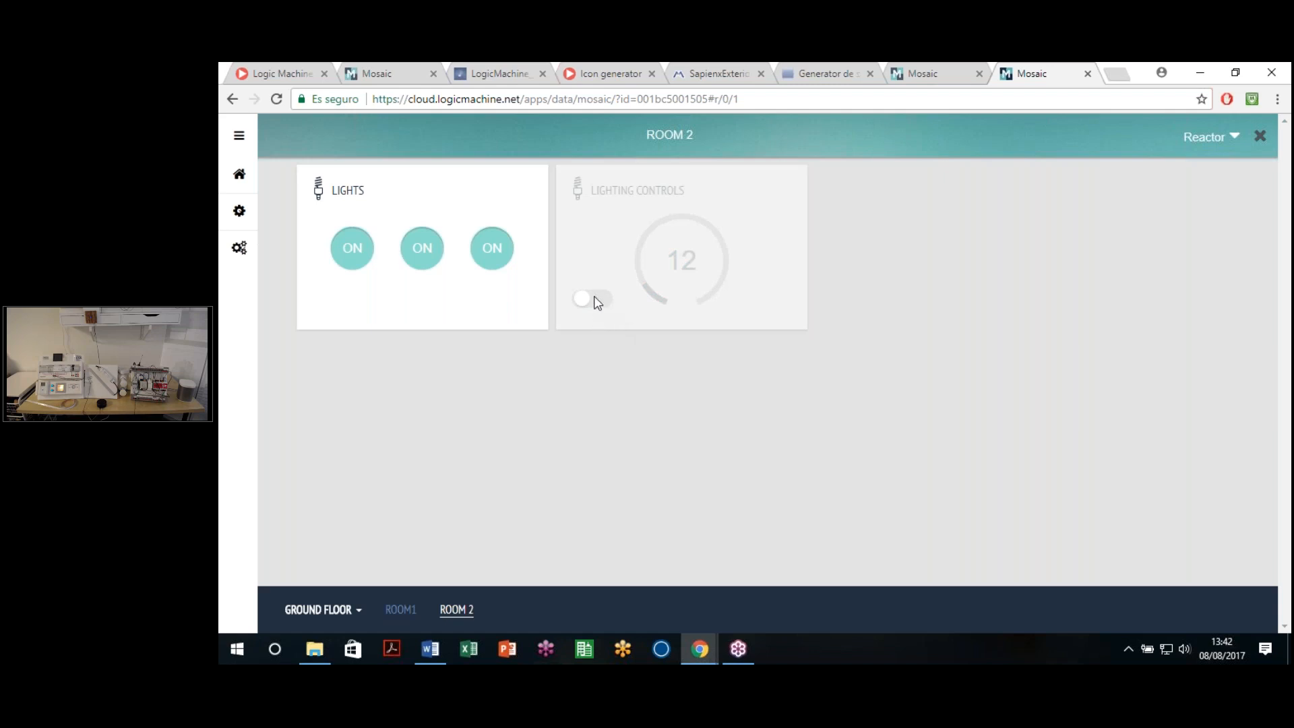
click(593, 297)
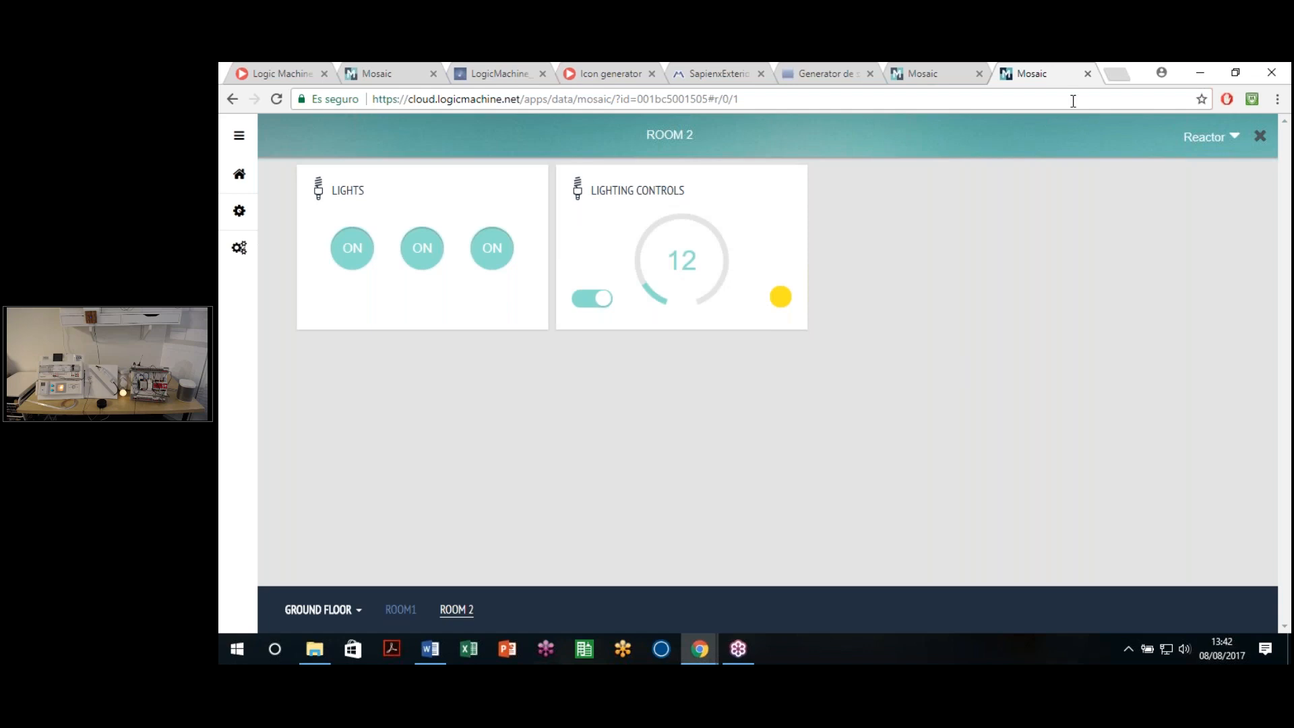
Step: Load openrb.com in a new tab and open Examples > All examples > LogicMachine Cloud solution (beta)
click(1116, 75)
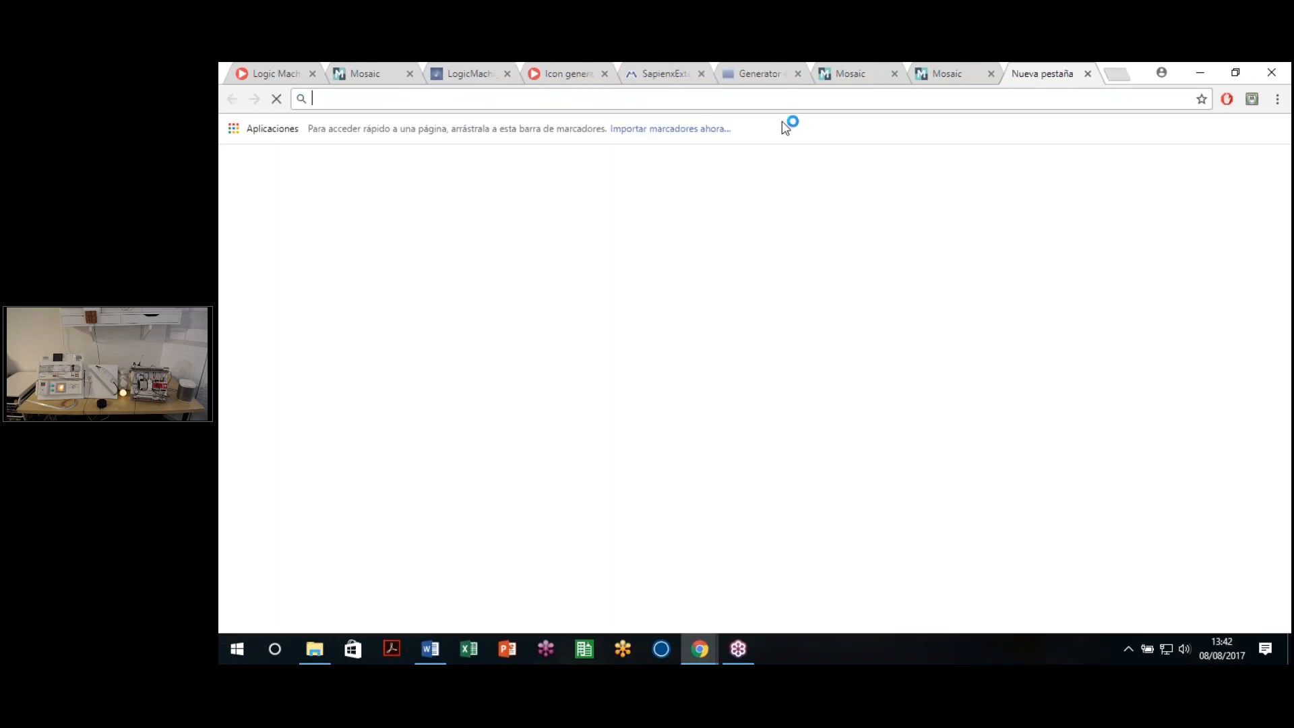
text(openrb.c)
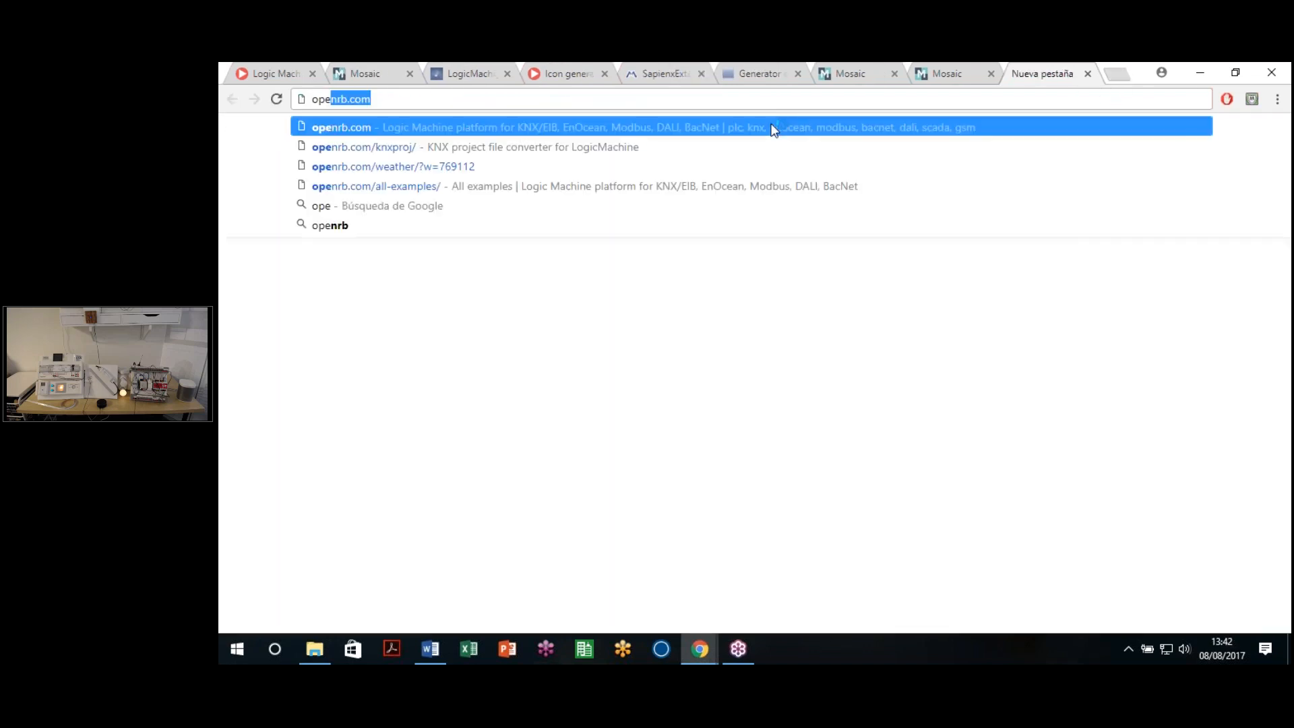
text(o)
key(Return)
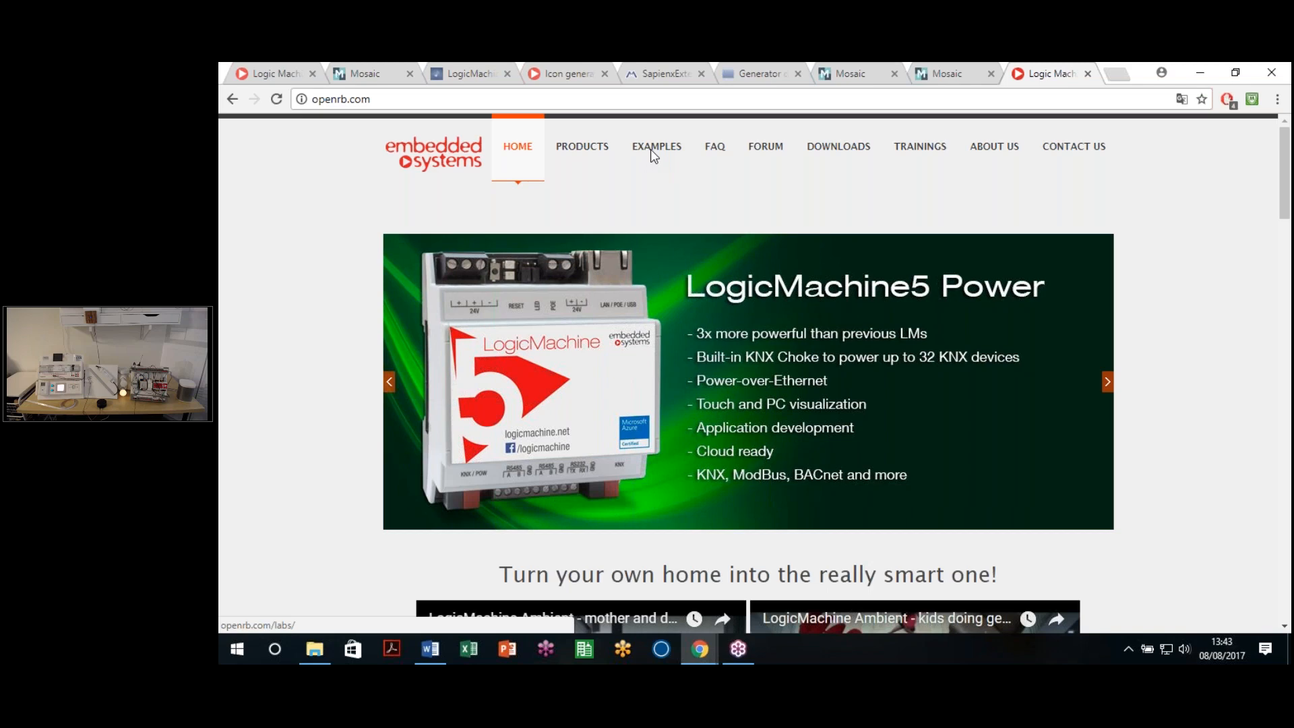
mouse_move(651, 151)
click(667, 194)
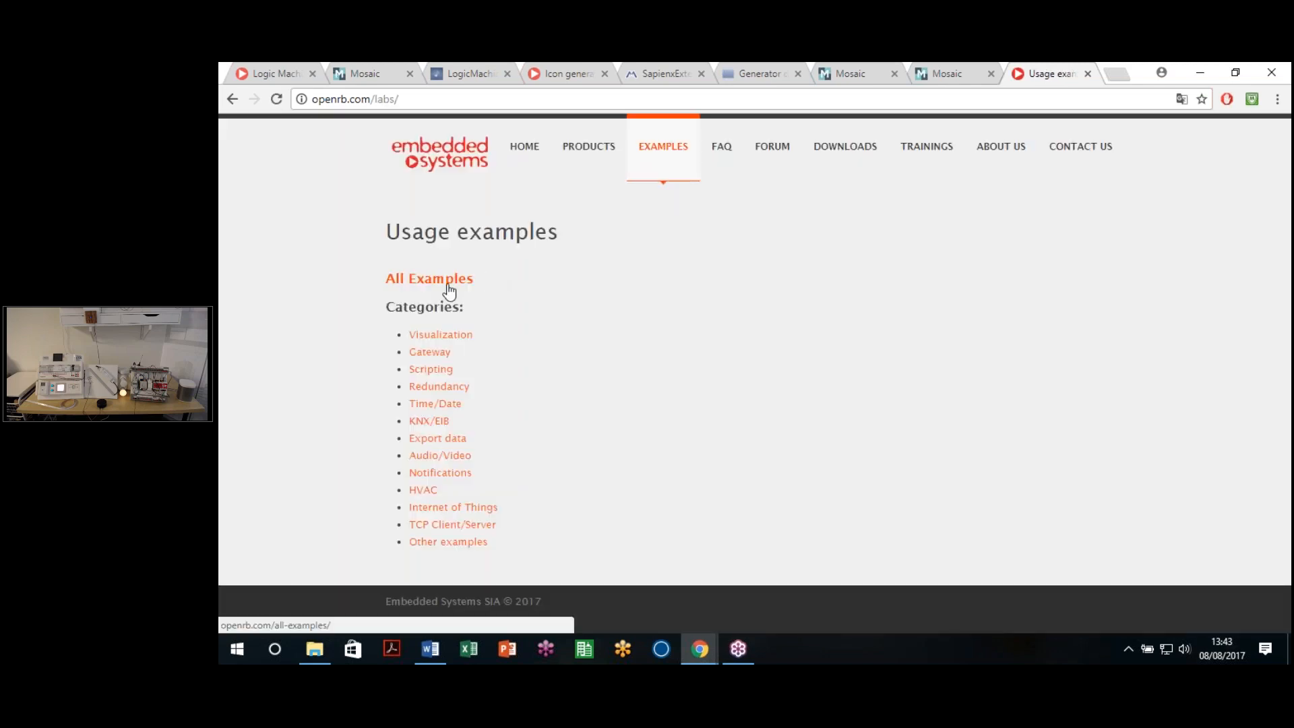
click(443, 282)
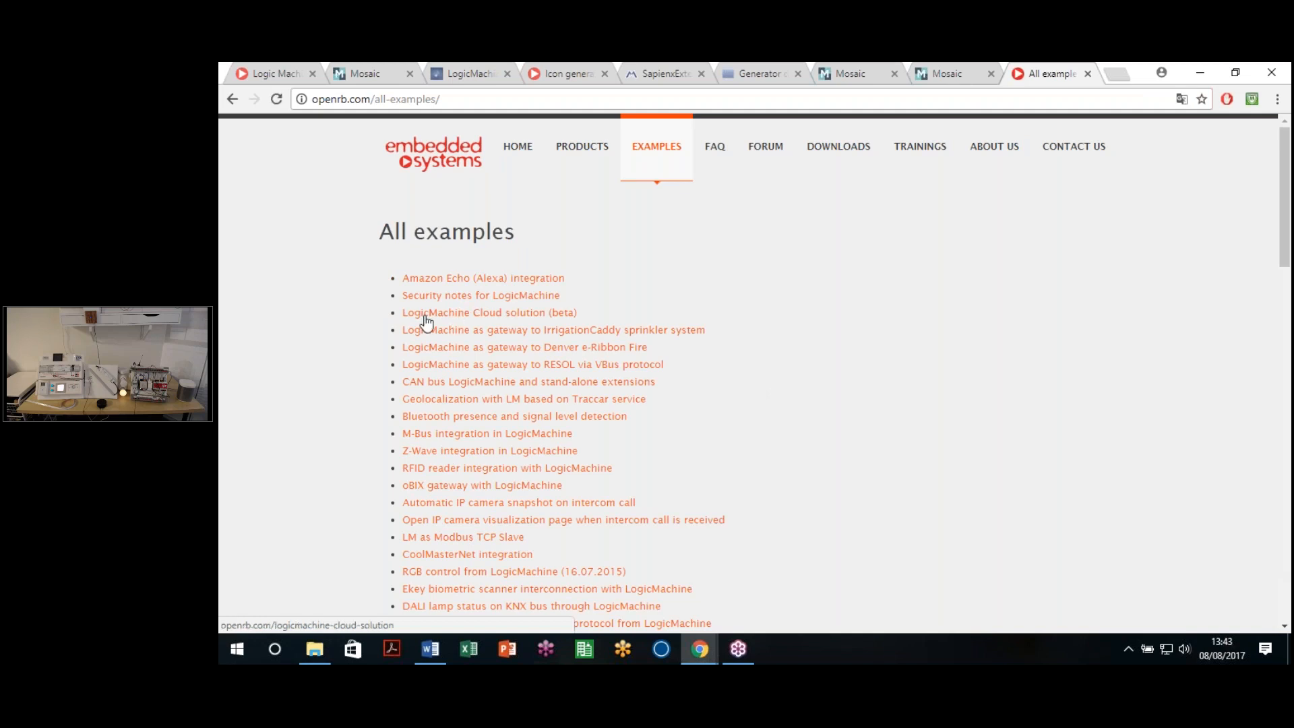
scroll(346, 323, down, 2)
scroll(474, 262, up, 1)
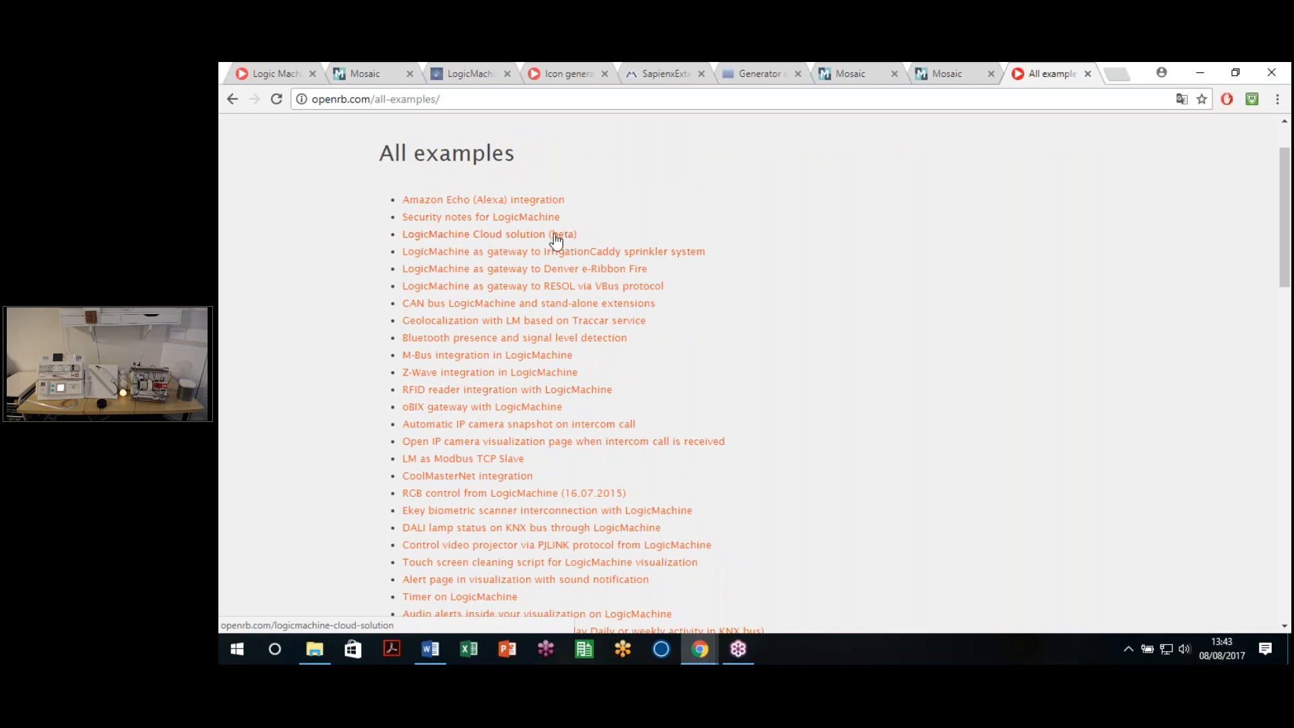
click(519, 244)
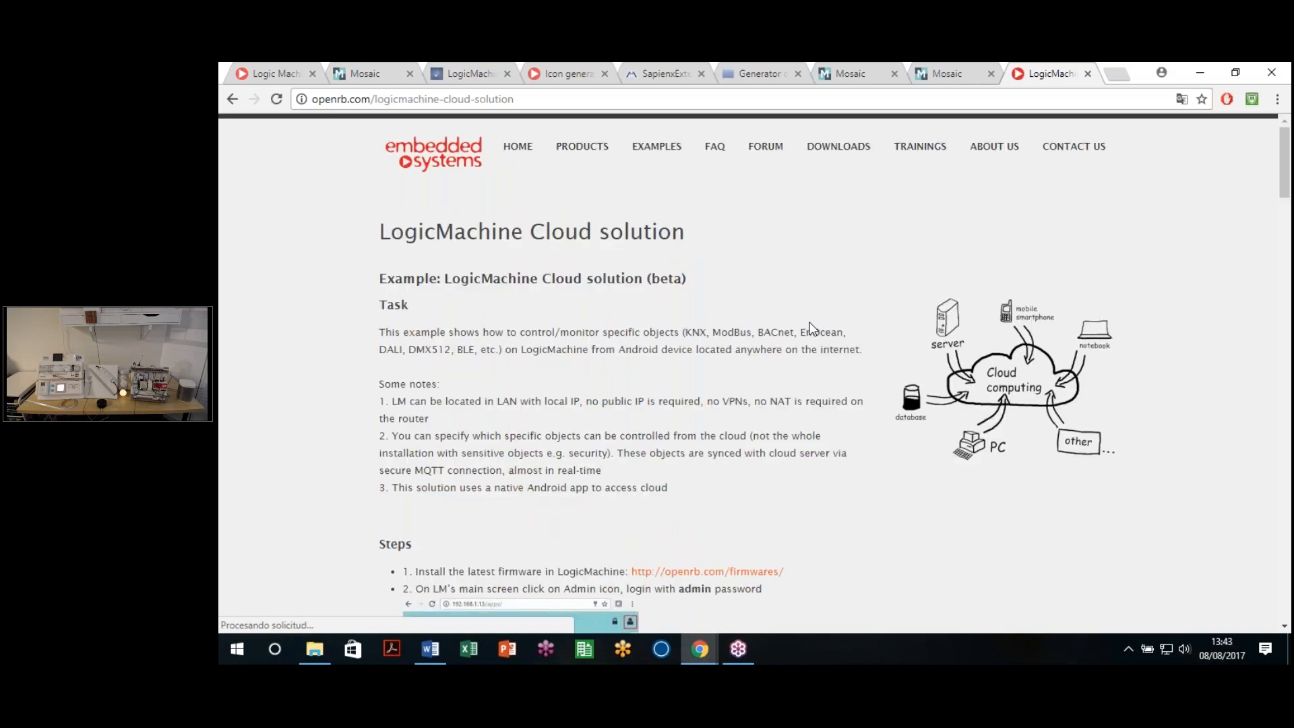
Step: Scroll through the cloud setup steps and highlight the note that iOS support comes later
scroll(810, 328, down, 5)
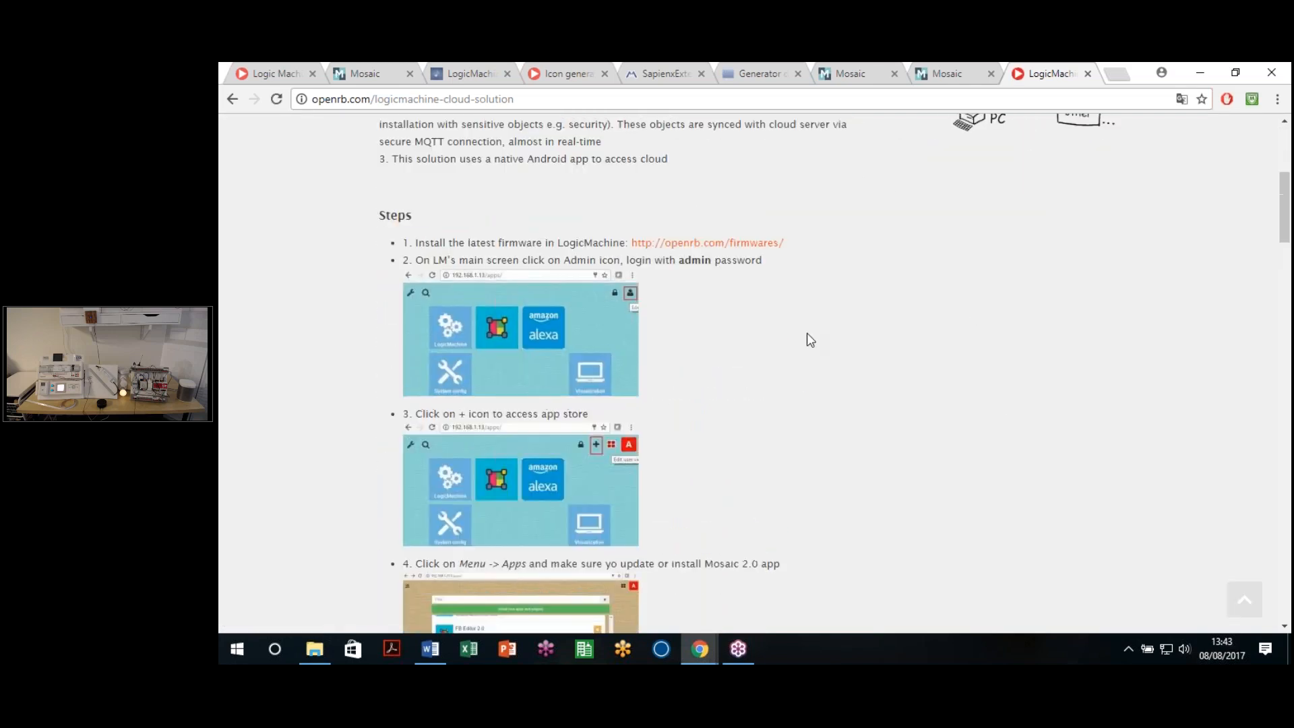
scroll(811, 340, down, 7)
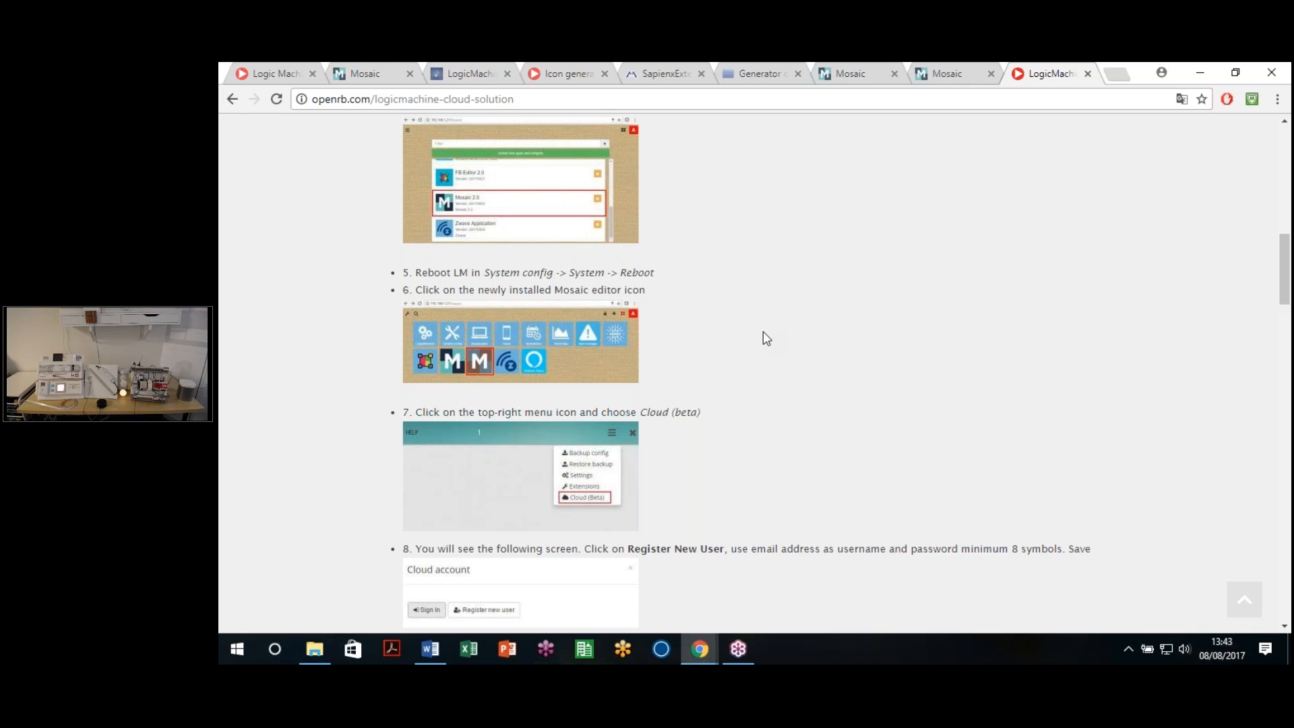
scroll(764, 333, down, 7)
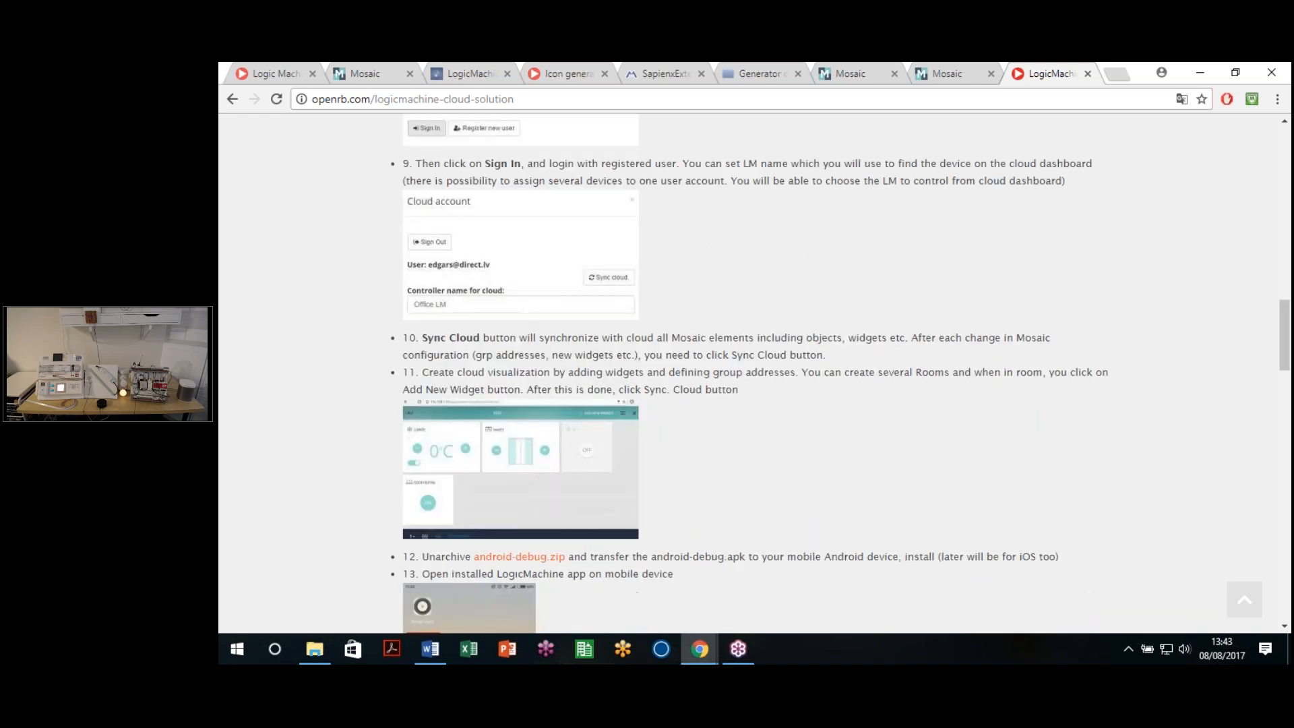
scroll(472, 336, down, 3)
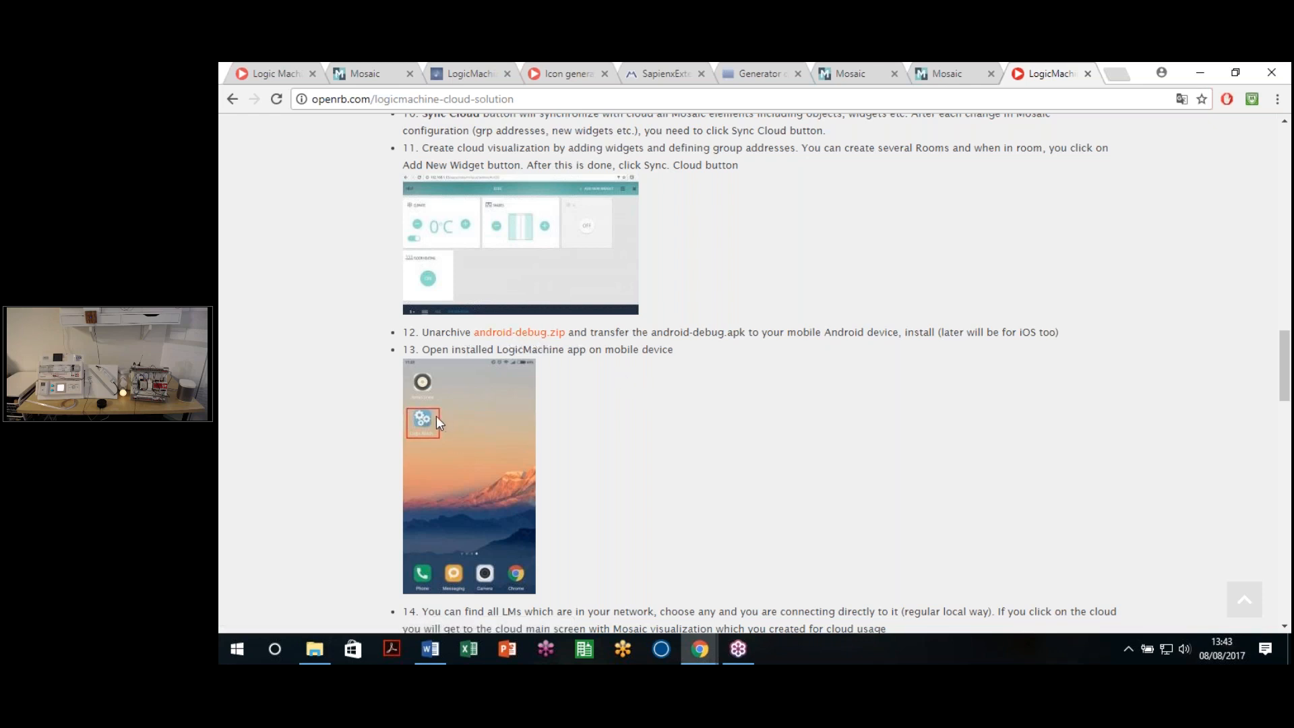
scroll(435, 415, down, 2)
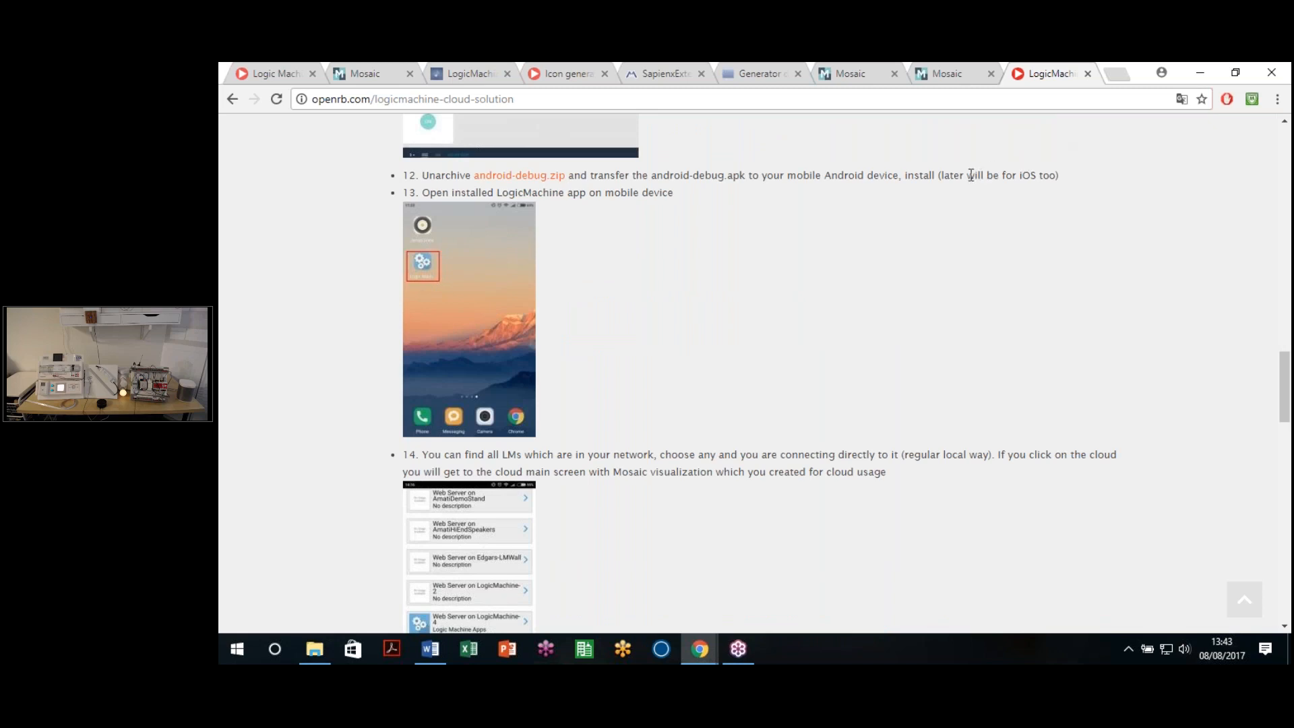
drag(940, 175, 1058, 176)
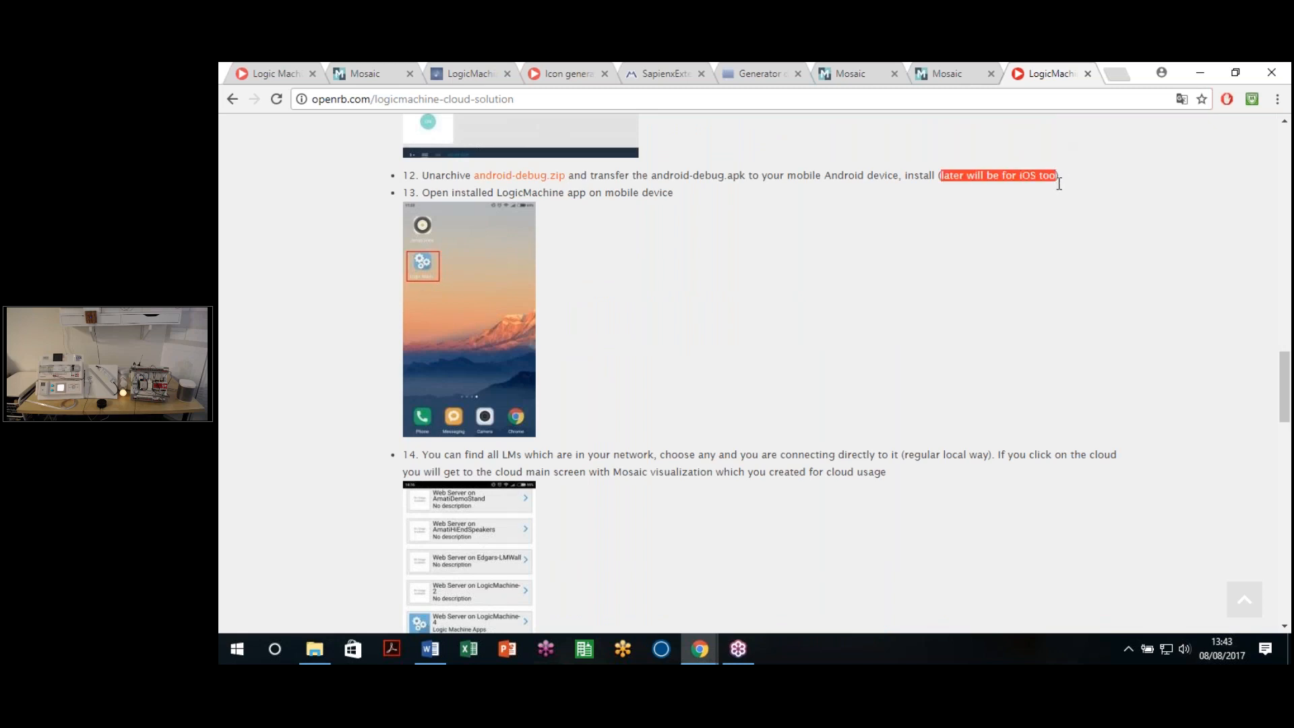
click(1008, 251)
drag(941, 175, 1051, 177)
click(1043, 217)
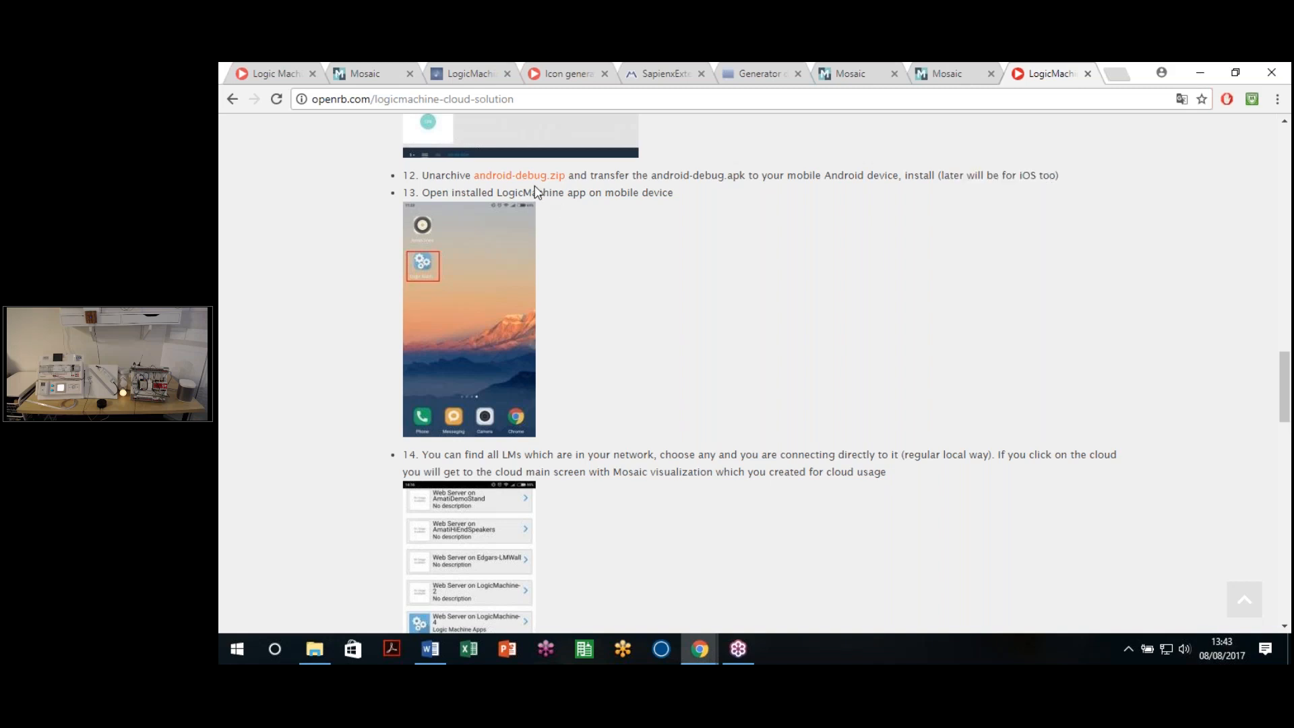
Step: Highlight the notes about custom widget manuals, then return to the Mosaic Room 2 editor
scroll(566, 304, down, 12)
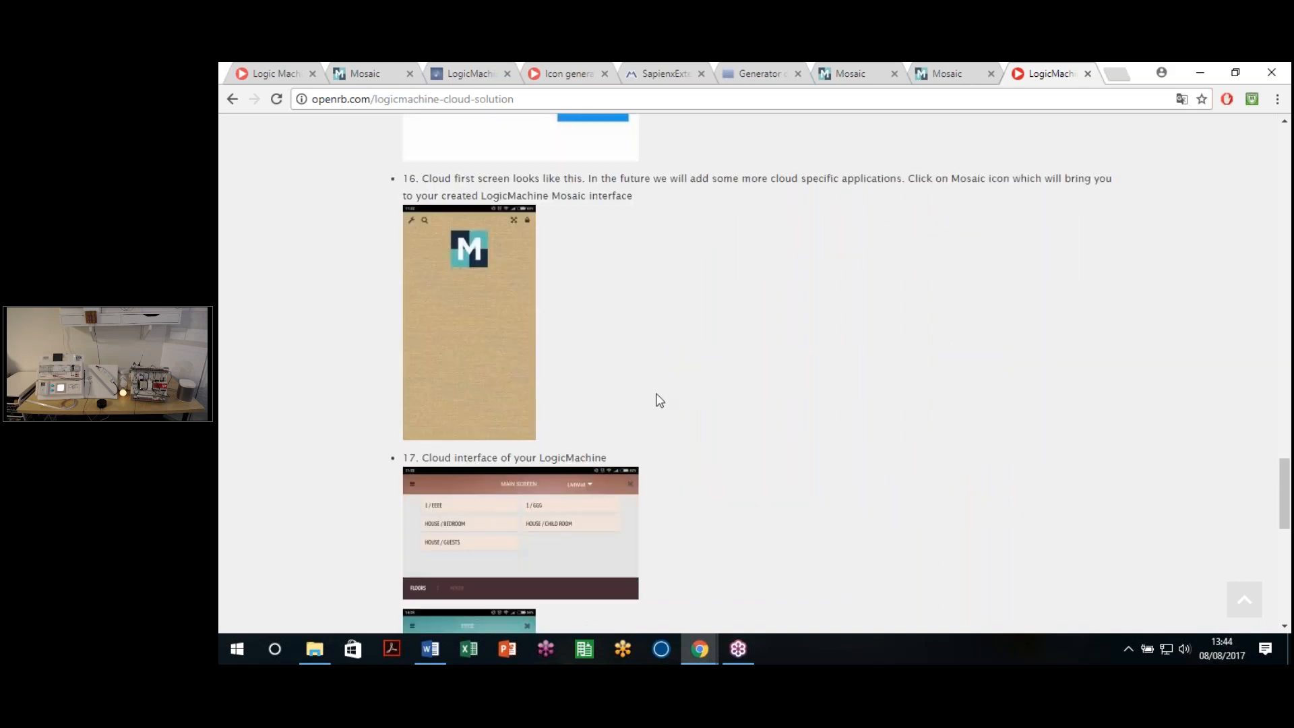
scroll(659, 400, down, 8)
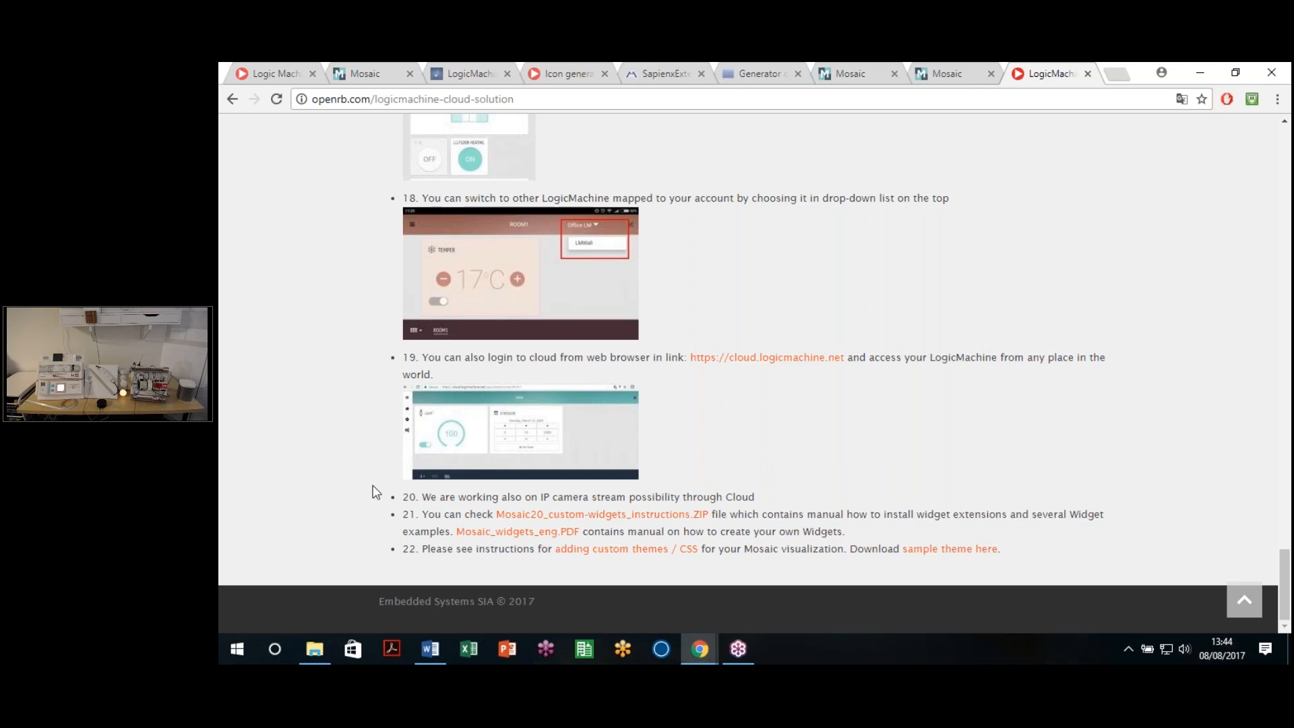
drag(422, 514, 1015, 547)
click(926, 568)
scroll(783, 461, up, 8)
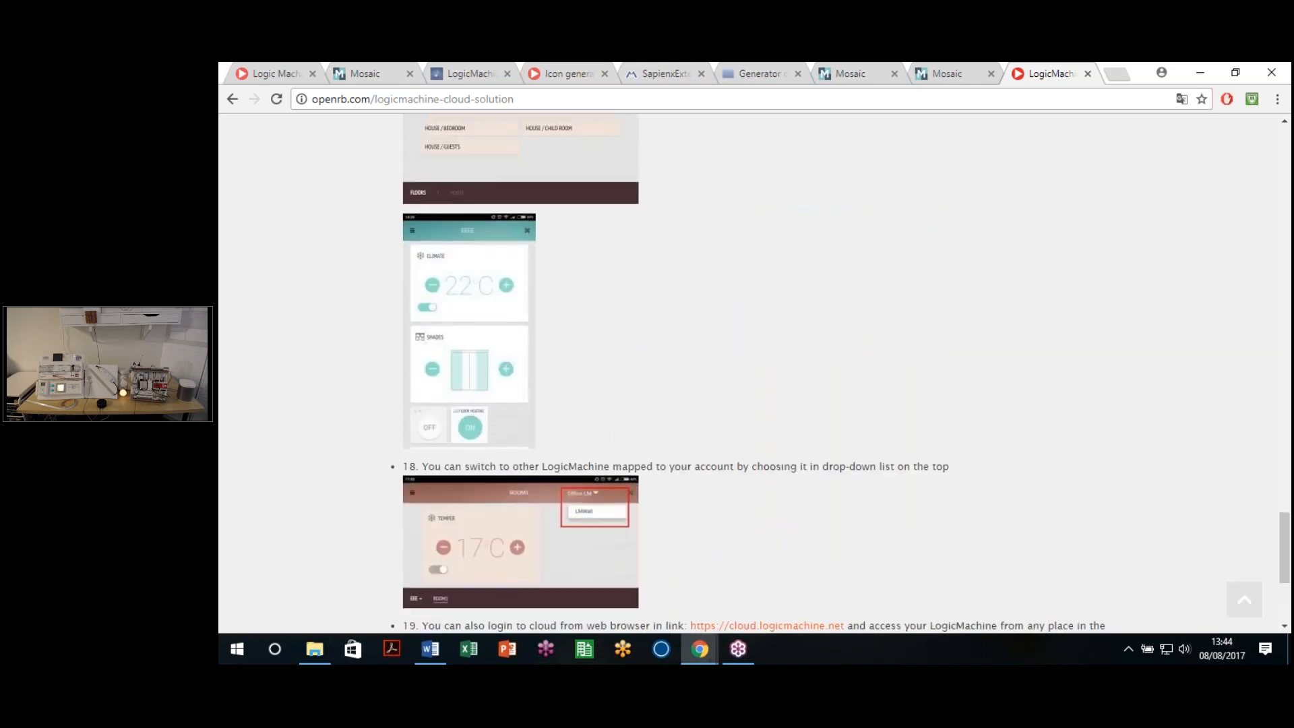
scroll(793, 495, up, 5)
click(868, 75)
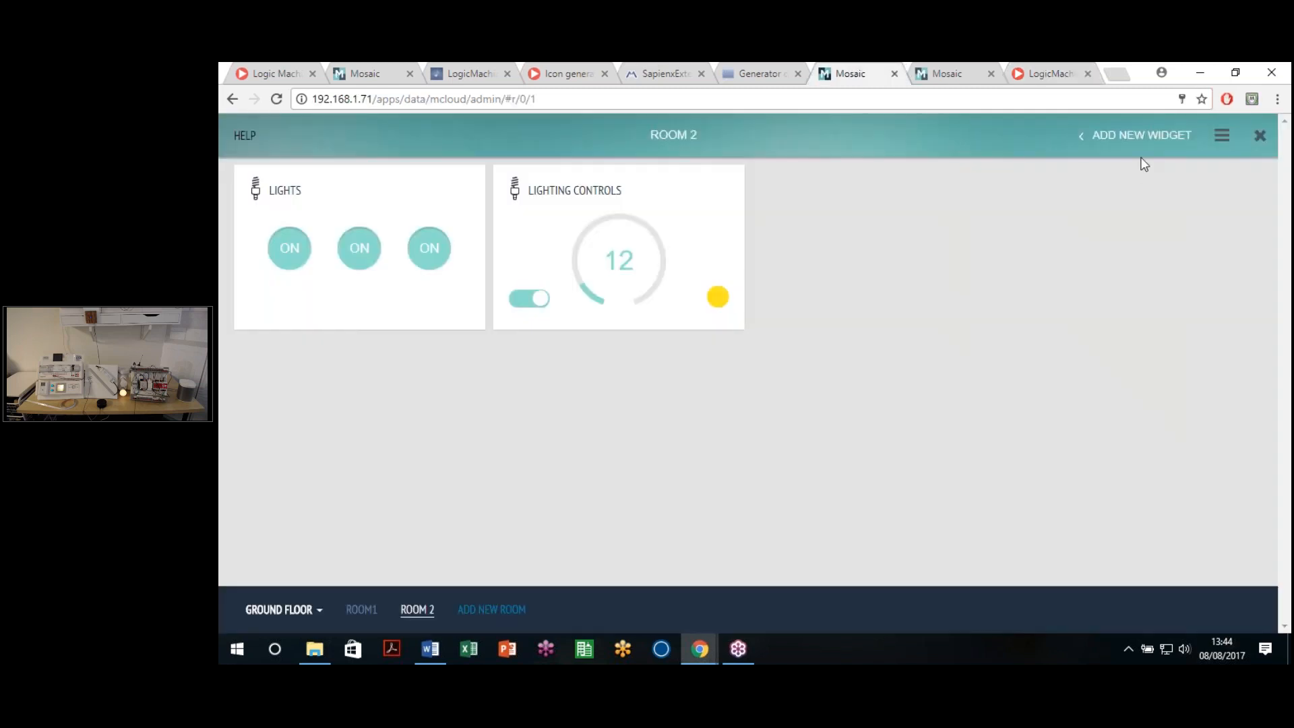
Step: Browse the Add New Widget list and close it without adding anything
click(1139, 135)
scroll(1196, 300, down, 15)
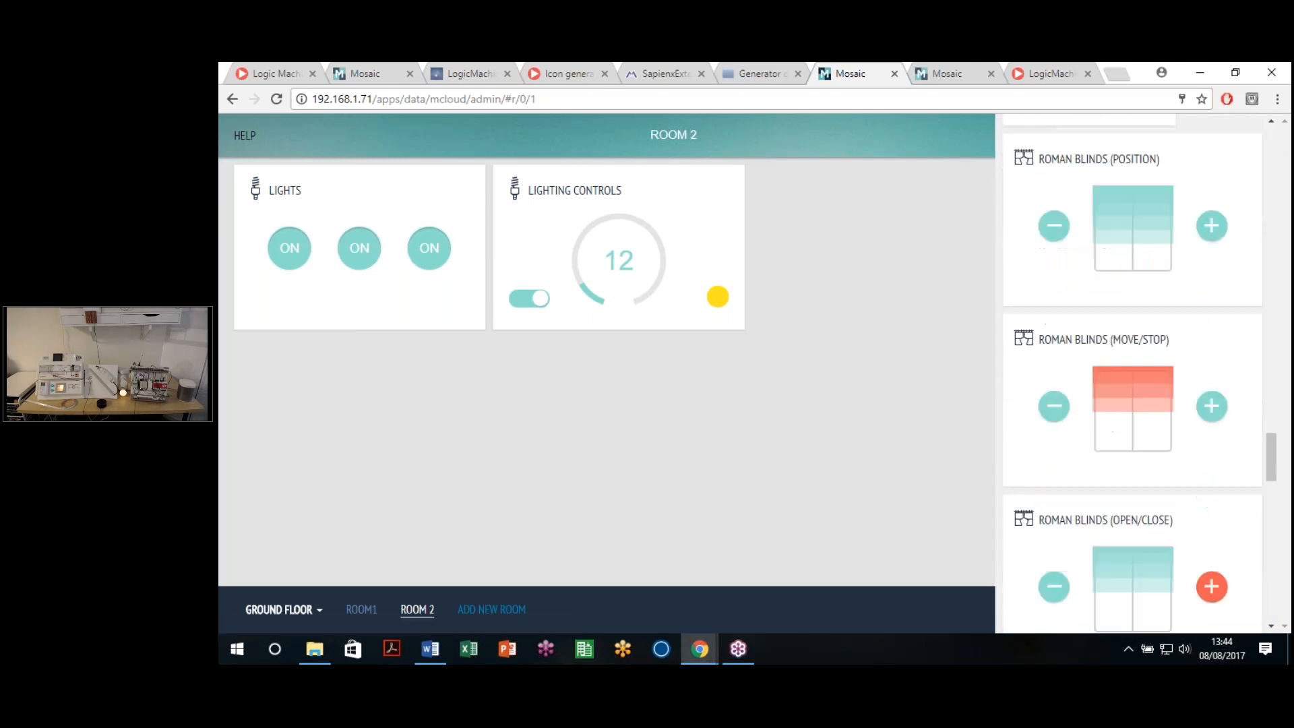
scroll(1177, 311, down, 11)
click(697, 469)
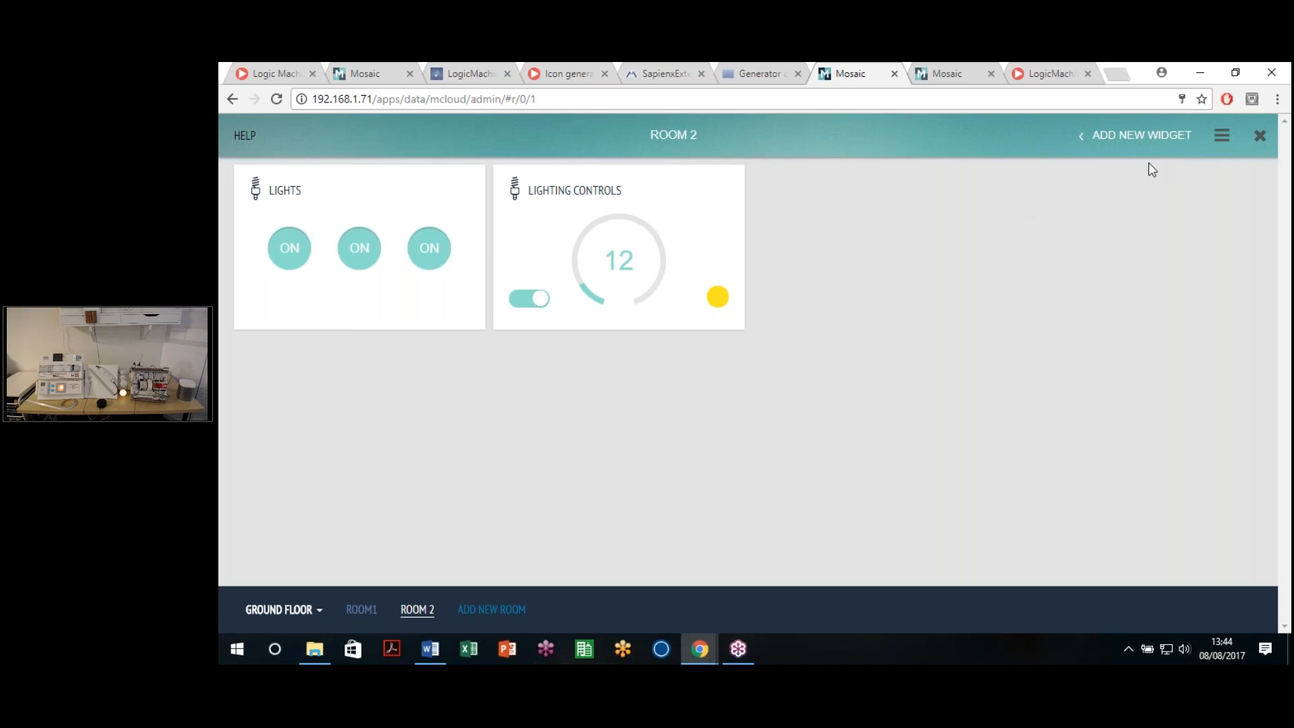
Step: Exit the Mosaic editor to the apps launcher and go back to 192.168.1.11's apps page
click(1259, 136)
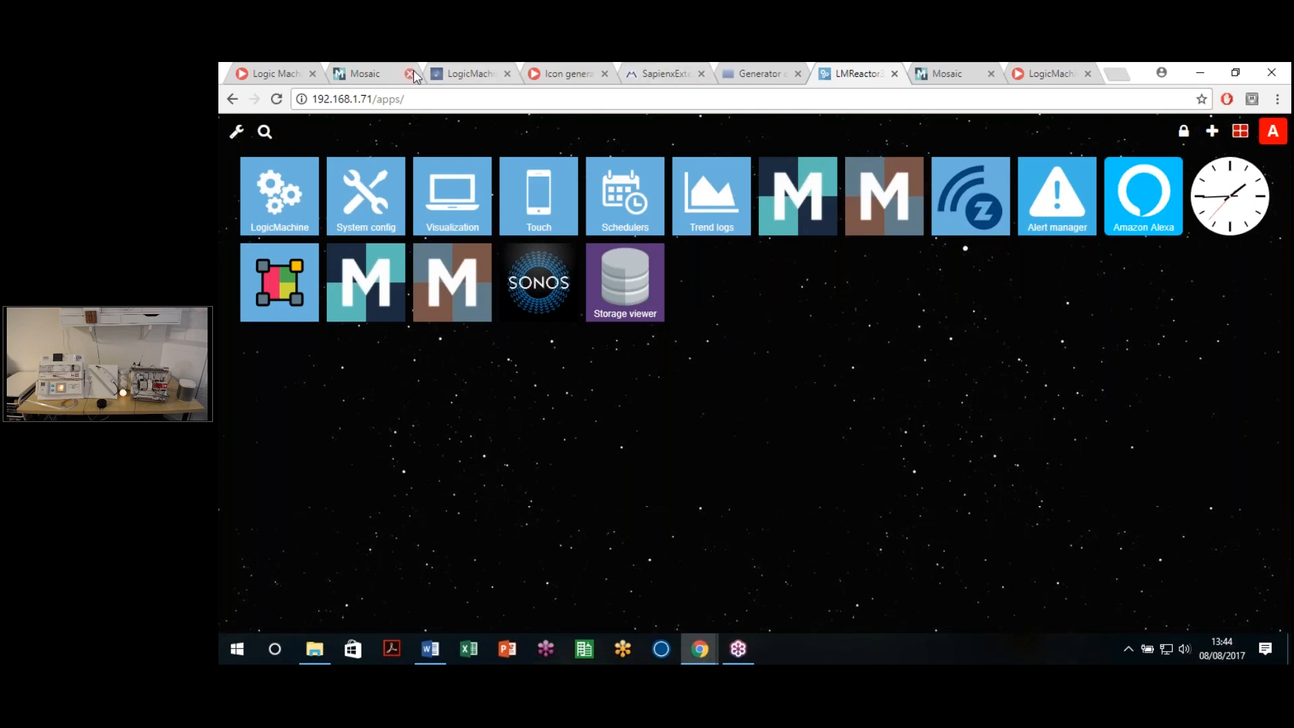
click(385, 73)
click(231, 100)
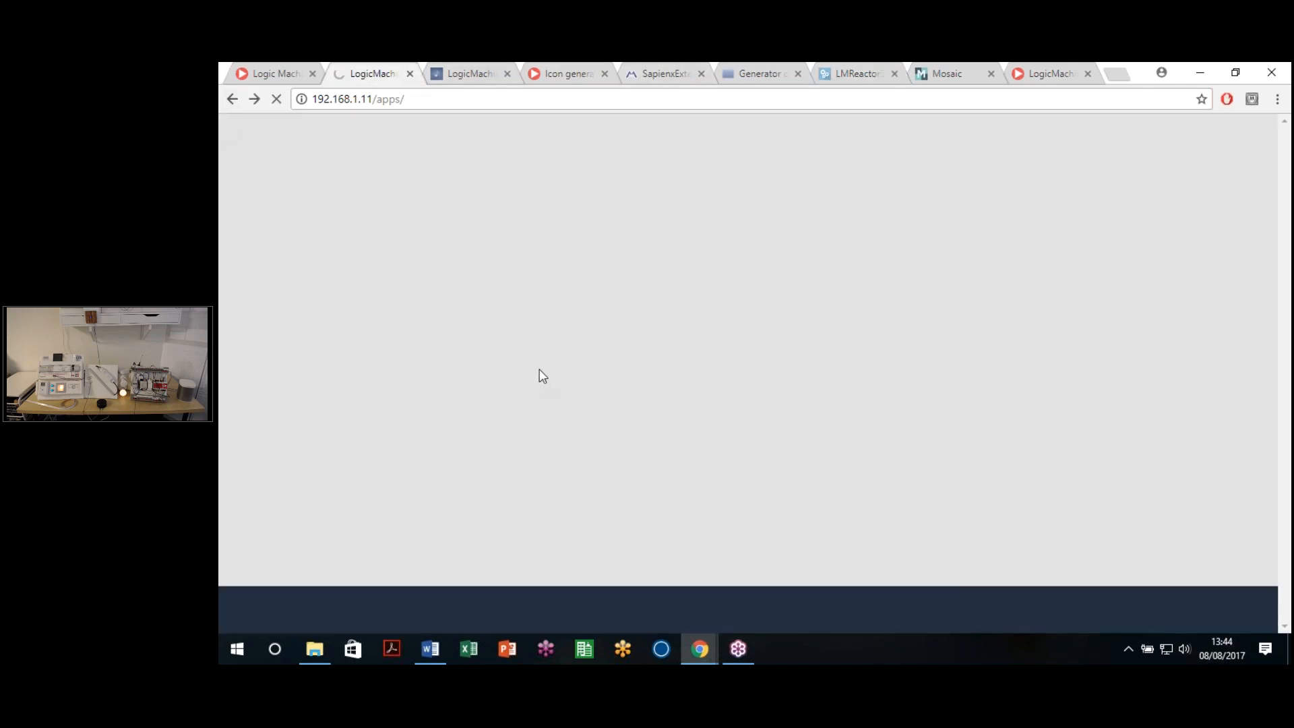